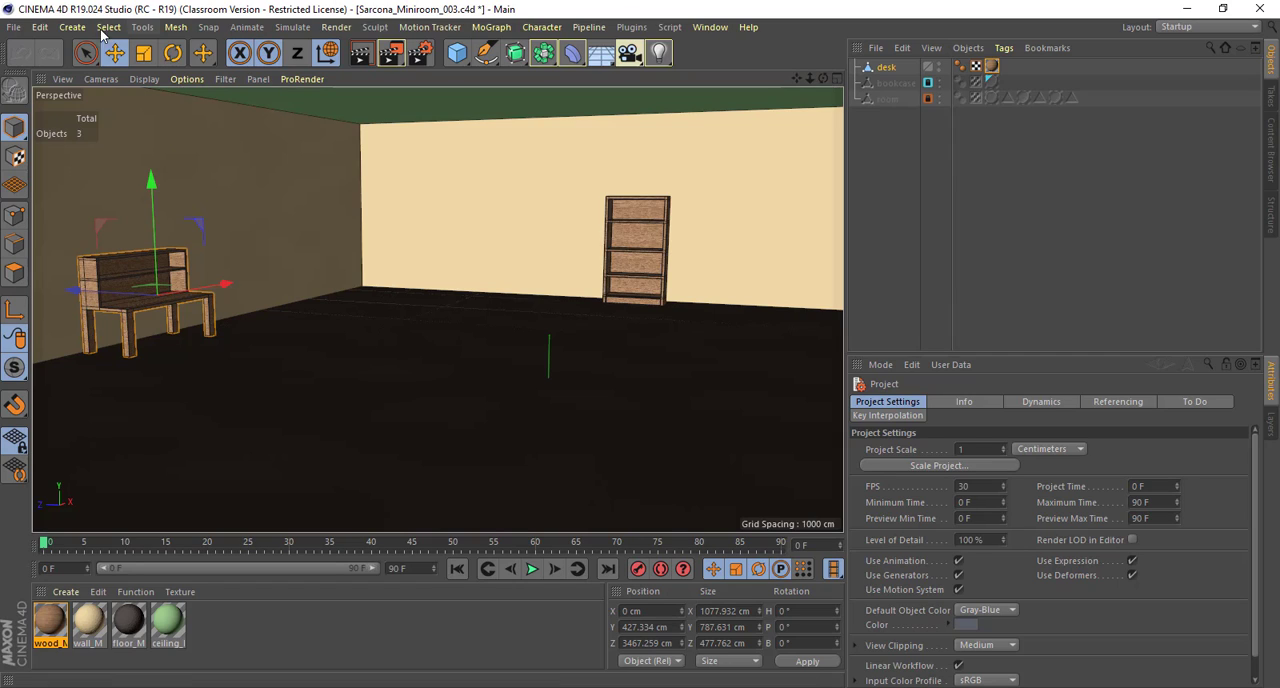
# Step: Check the first texture path in the Files section of the preferences
pyautogui.click(40, 27)
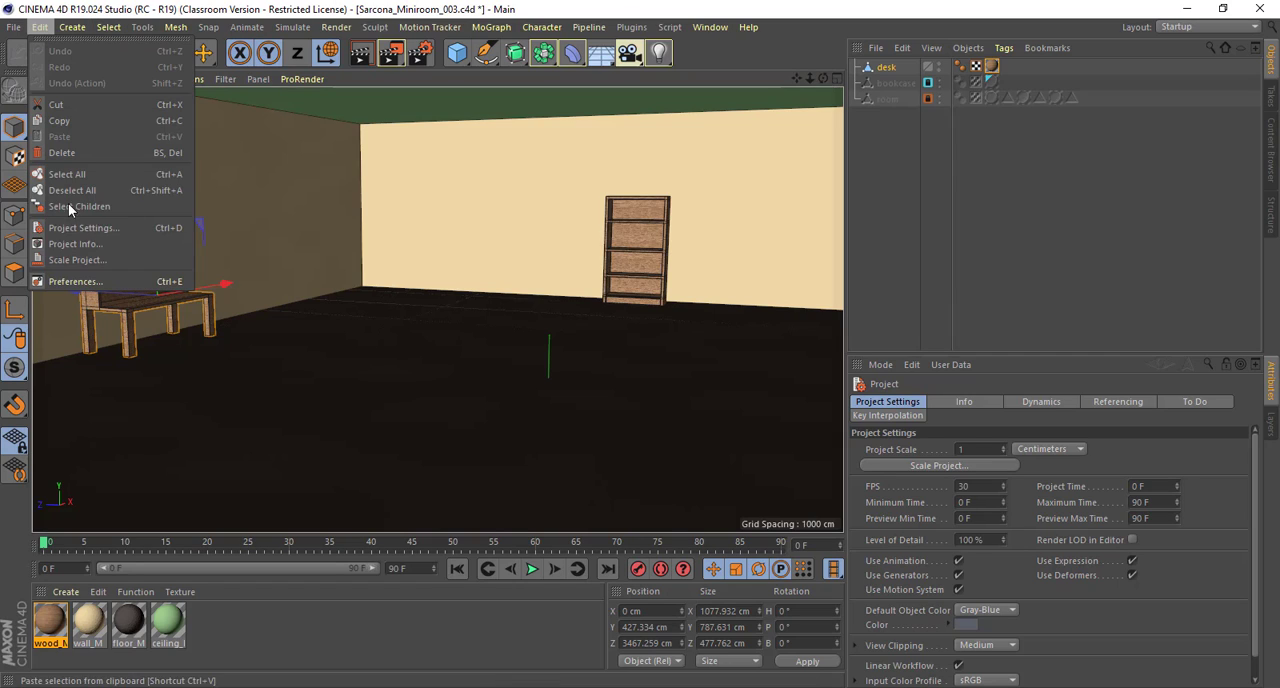
pyautogui.click(94, 283)
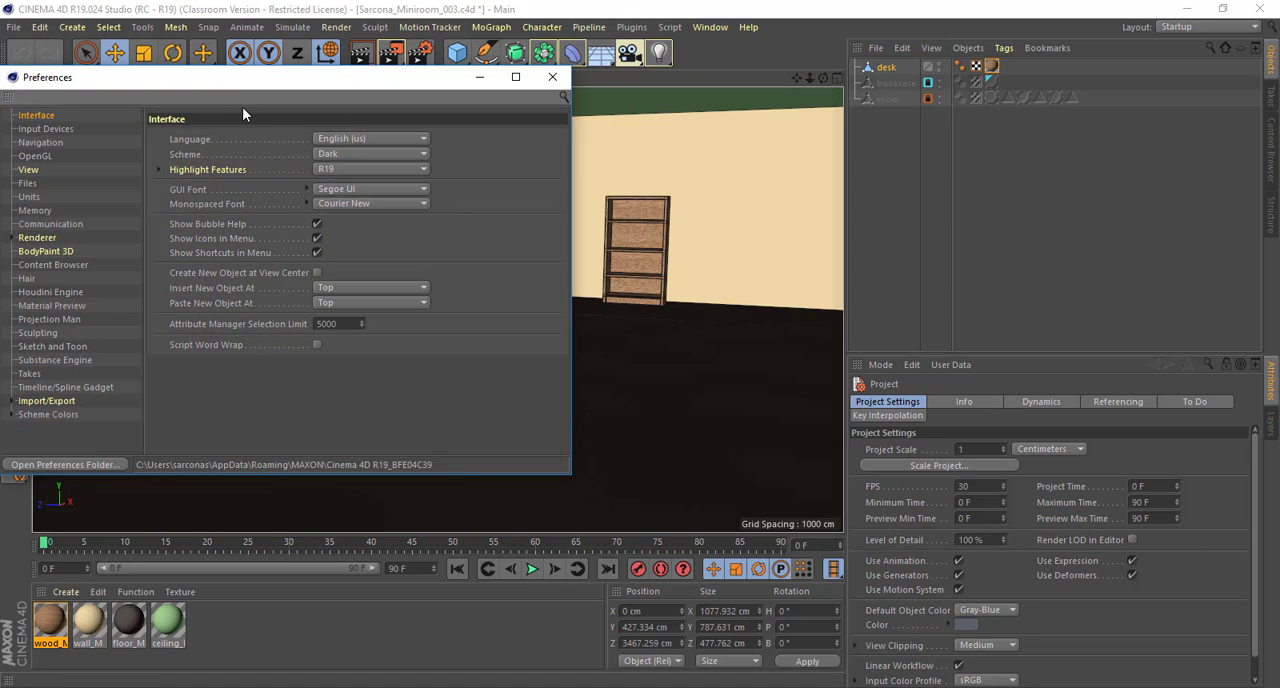
pyautogui.moveTo(302, 82); pyautogui.dragTo(410, 84)
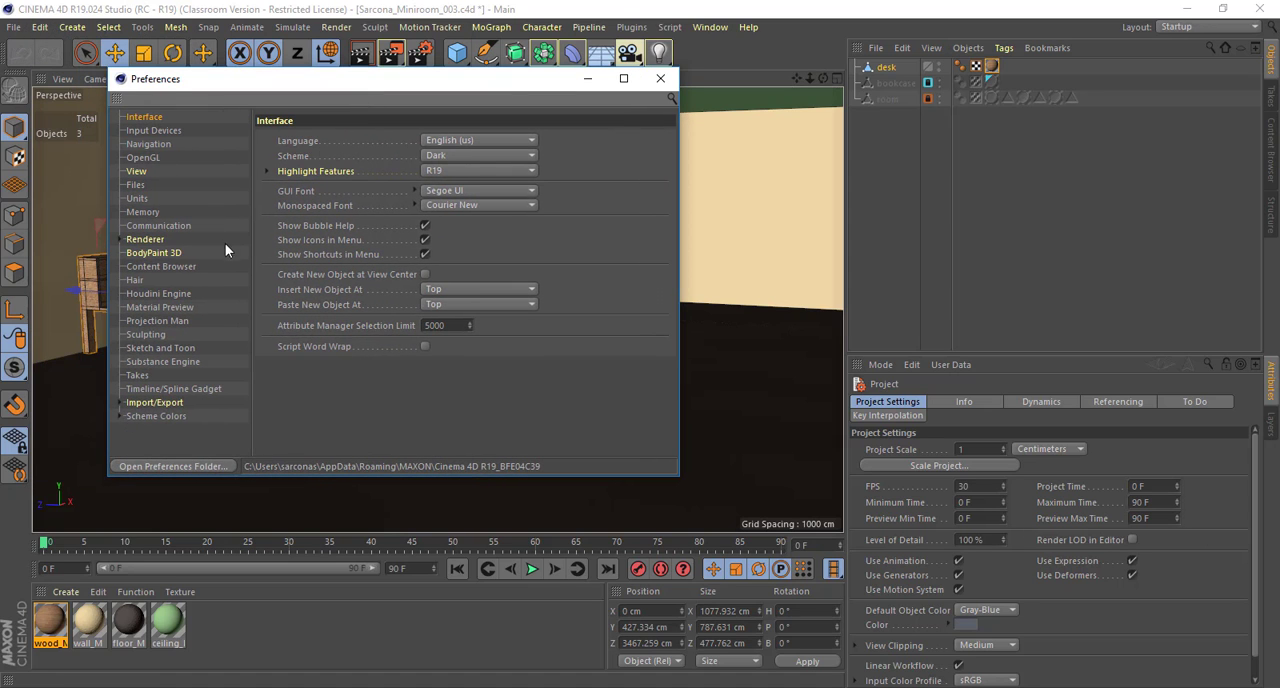
pyautogui.click(143, 184)
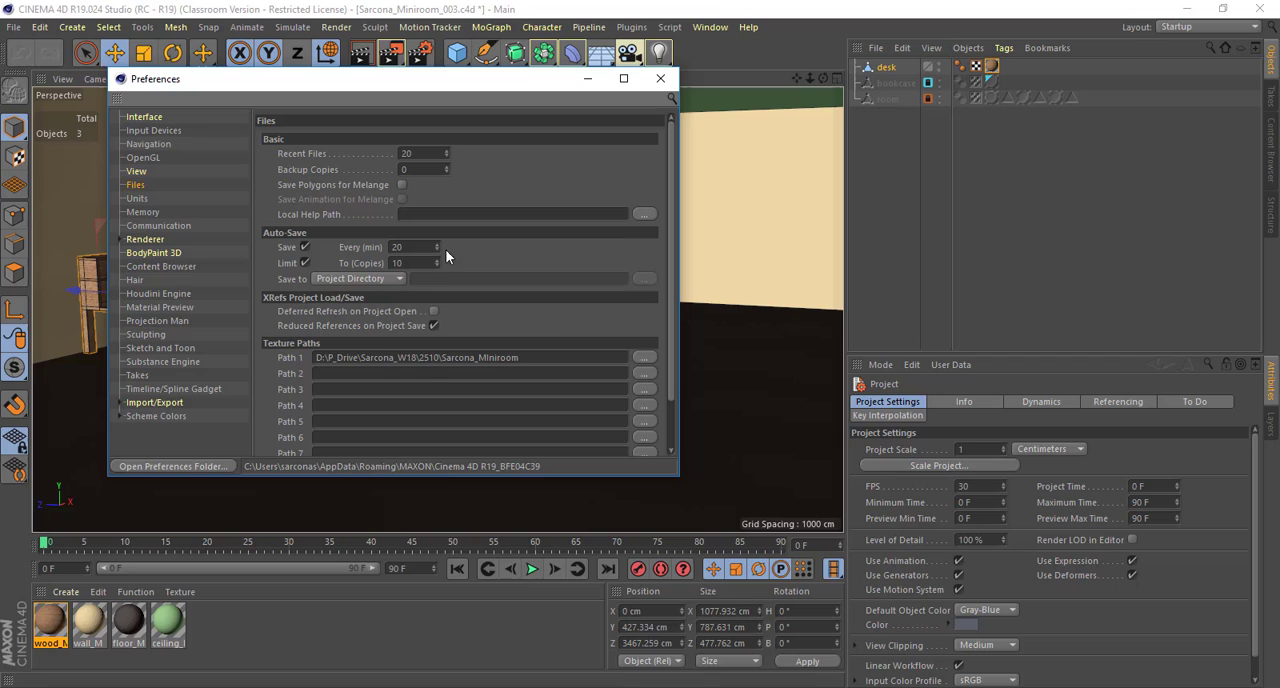
pyautogui.doubleClick(354, 362)
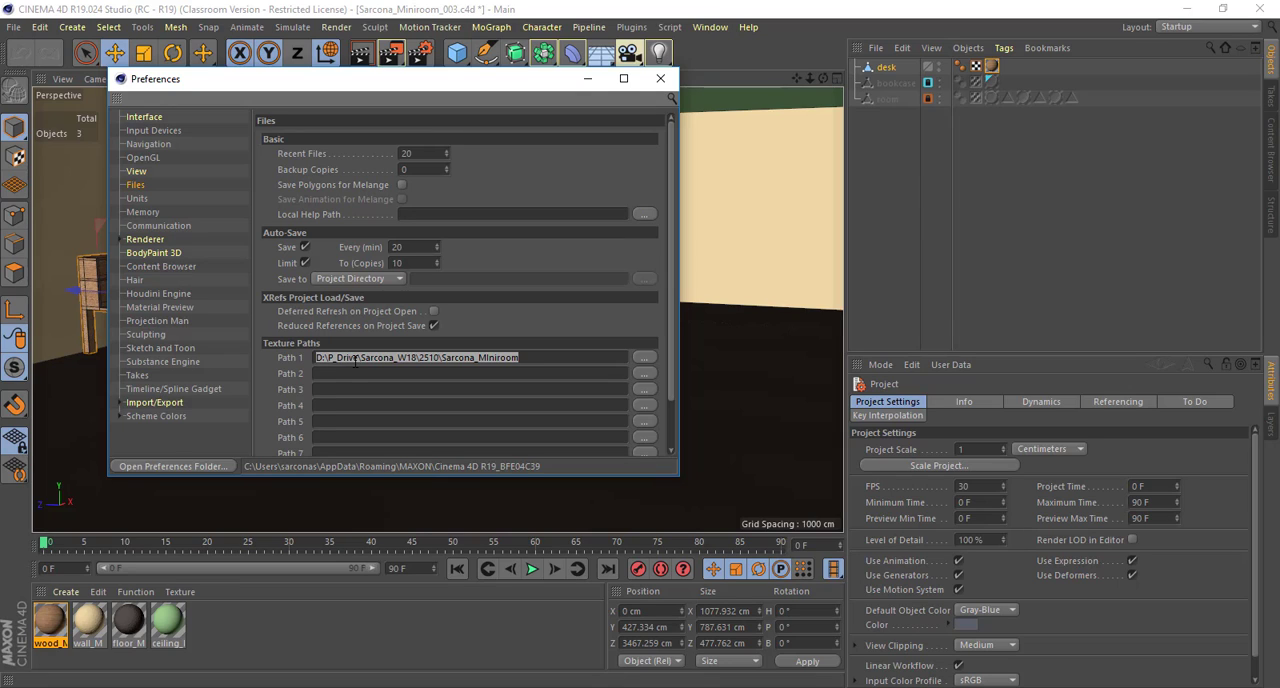
pyautogui.click(661, 79)
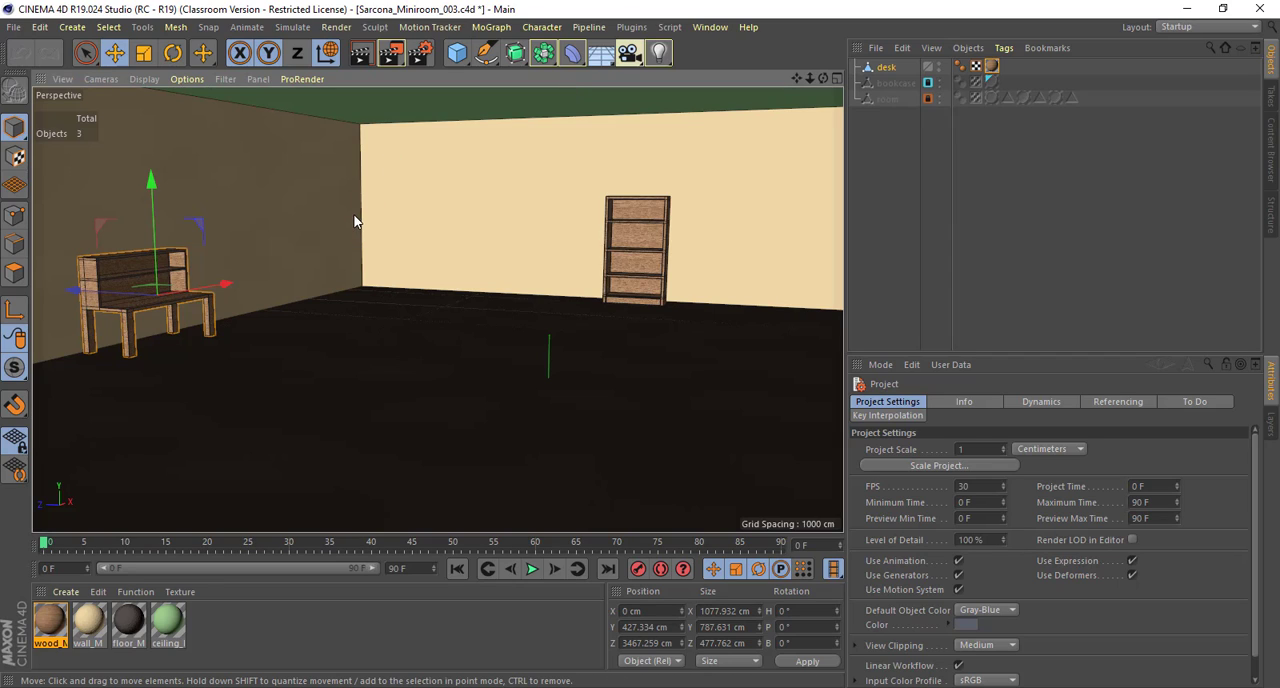
# Step: Examine the color settings of the wood, wall, floor and ceiling materials
pyautogui.keyDown('alt'); pyautogui.moveTo(377, 320); pyautogui.dragTo(434, 263); pyautogui.keyUp('alt')
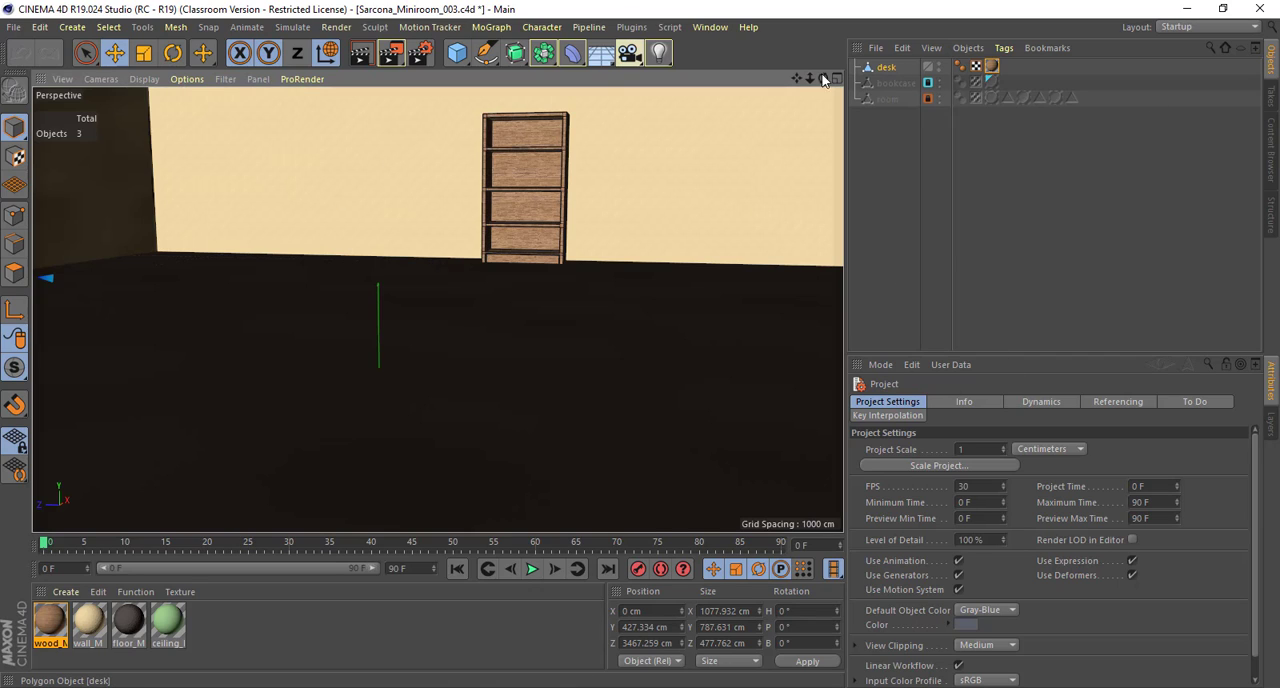
pyautogui.click(48, 622)
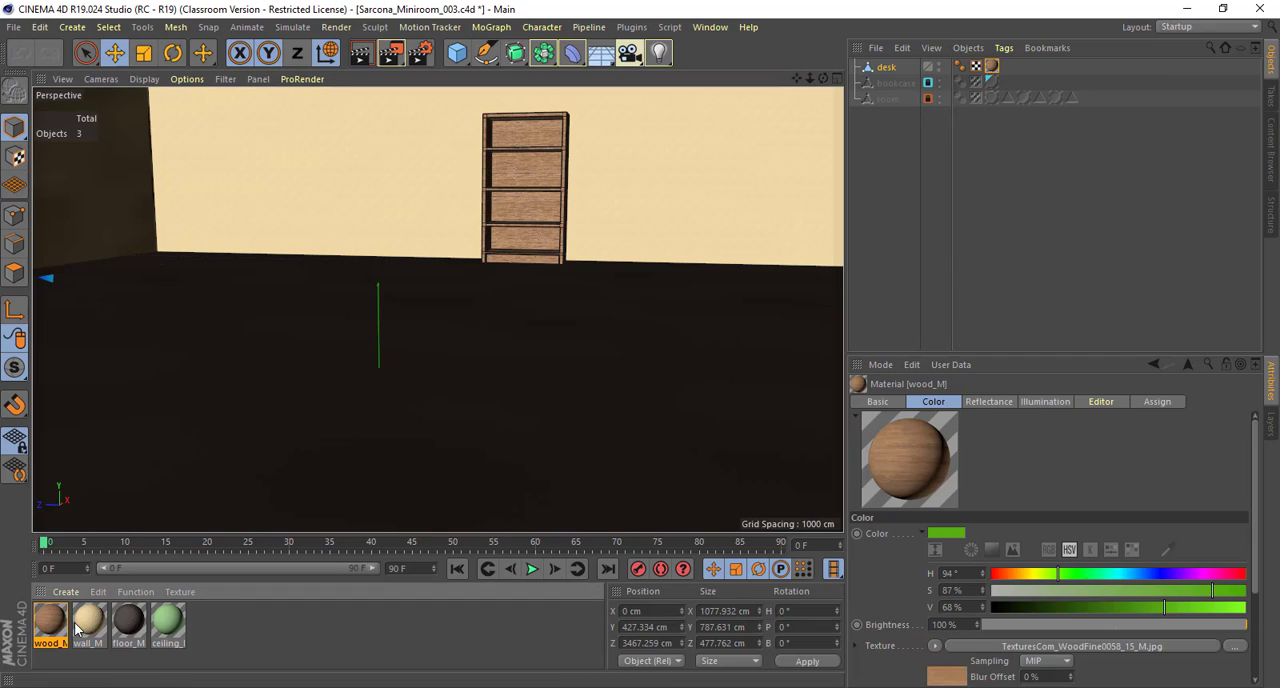
pyautogui.click(88, 622)
pyautogui.click(128, 622)
pyautogui.click(170, 626)
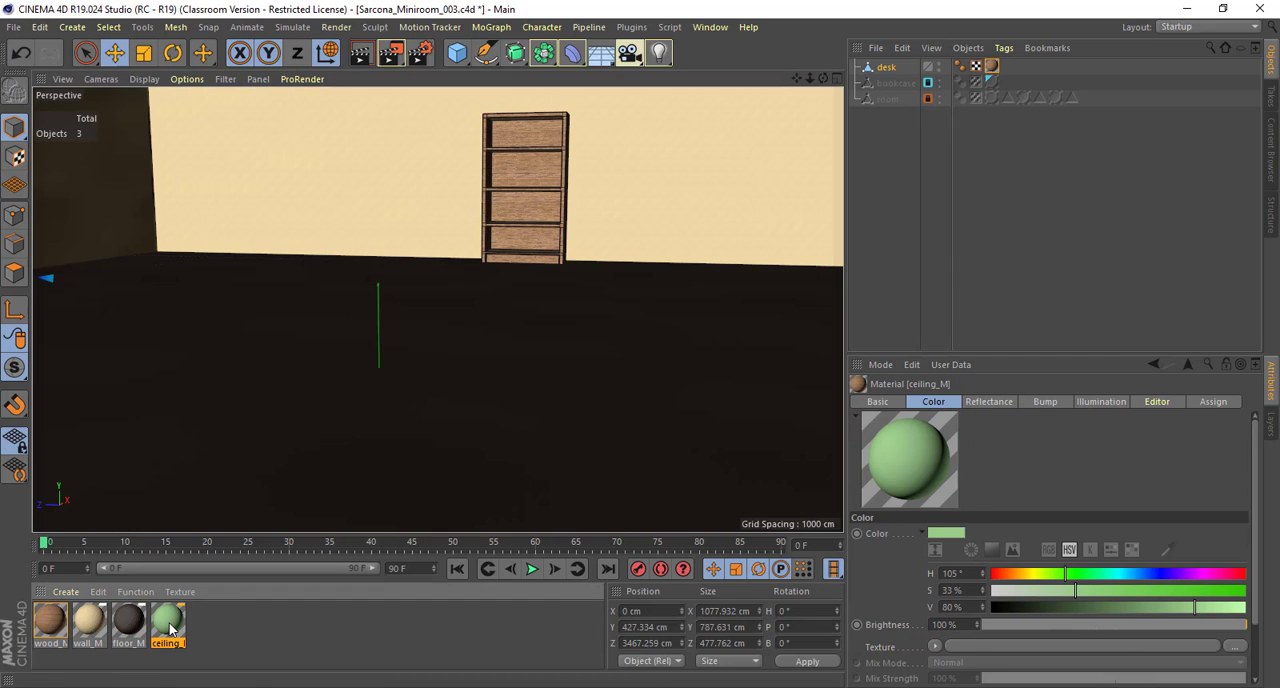
pyautogui.click(44, 628)
pyautogui.click(95, 626)
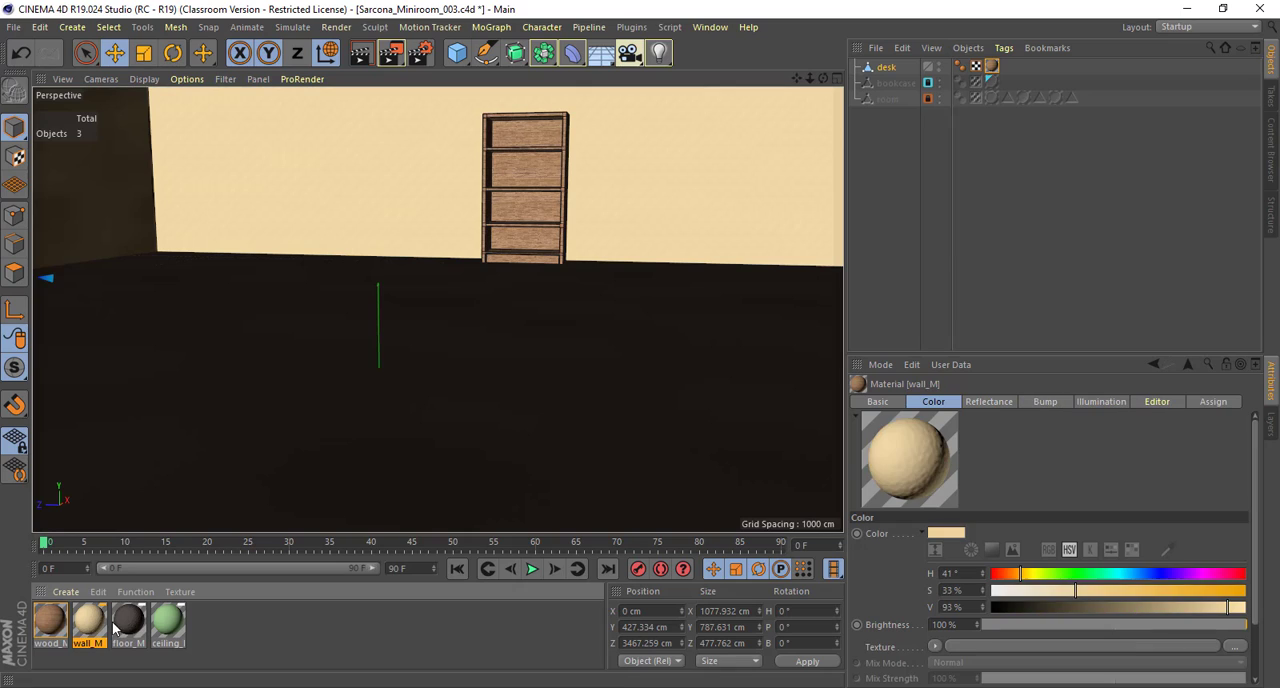
pyautogui.click(135, 625)
pyautogui.click(164, 625)
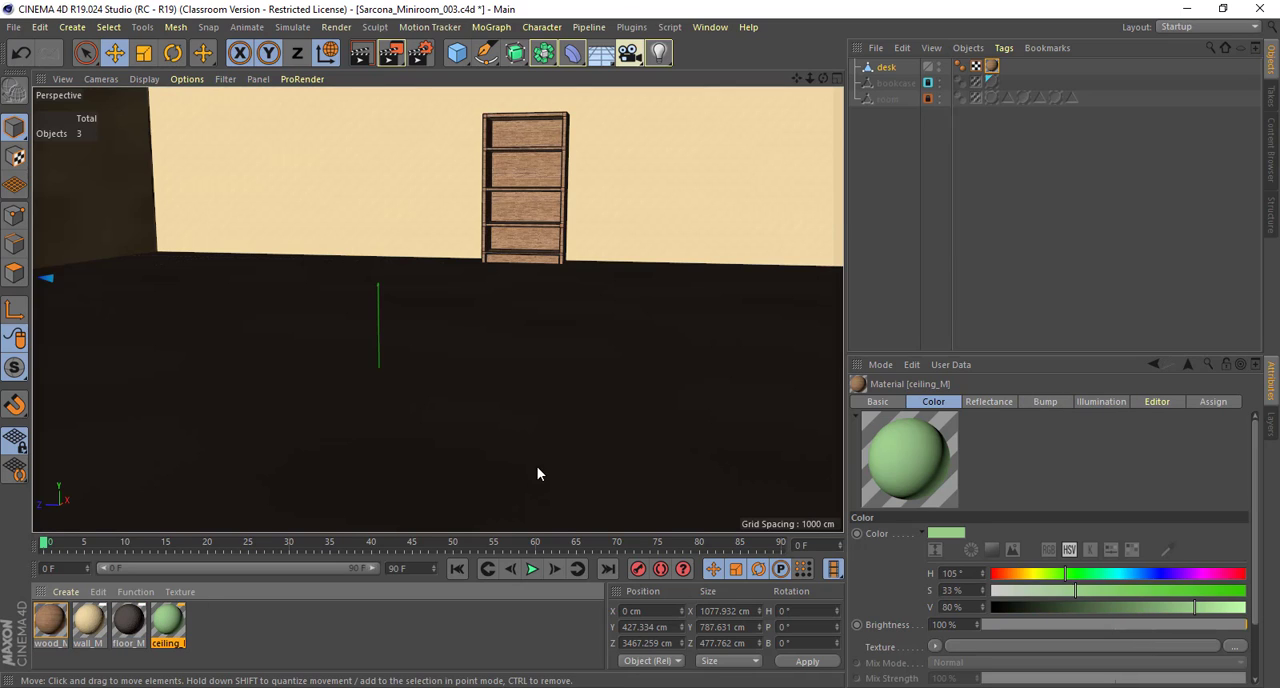
# Step: Create a new layer from the desk object and name it desk_L
pyautogui.click(888, 68)
pyautogui.click(886, 97)
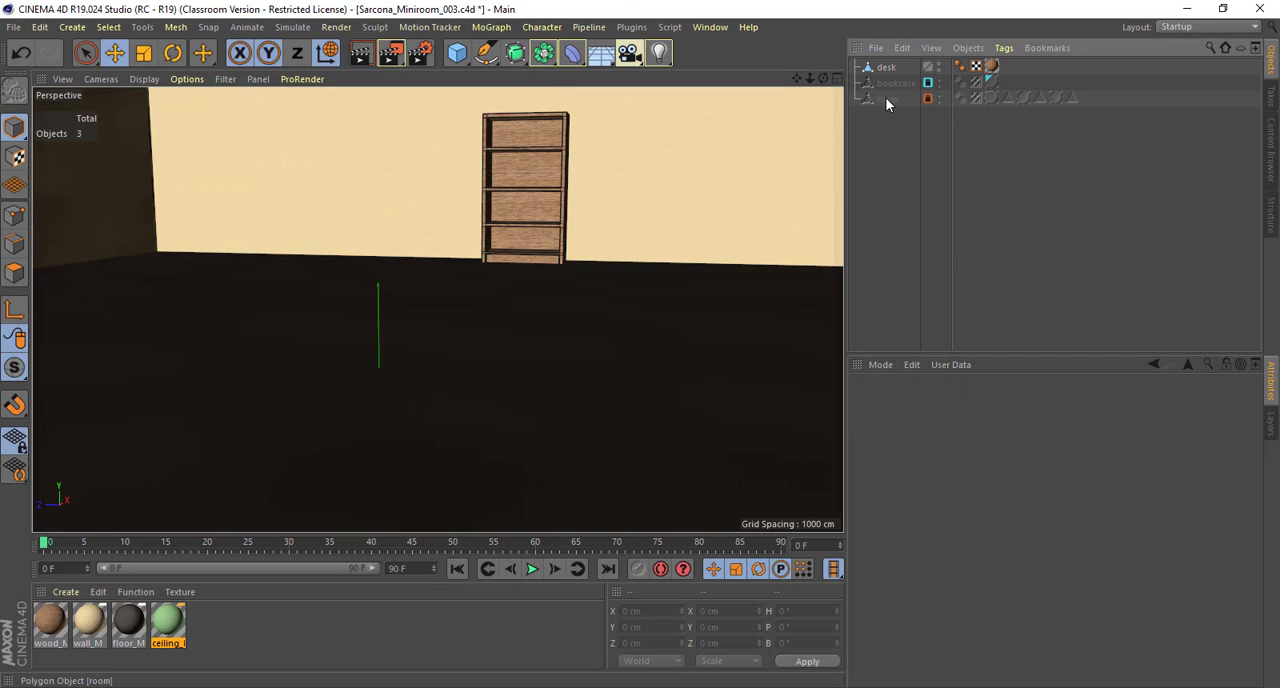
pyautogui.click(1272, 424)
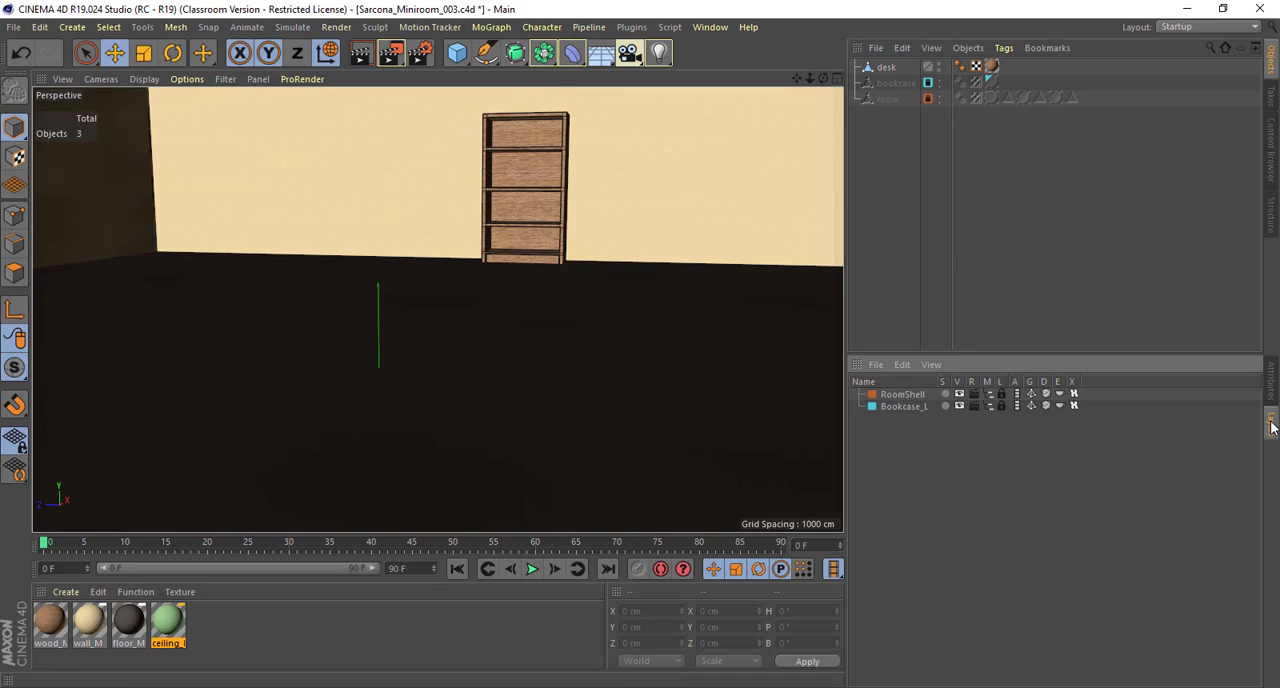
pyautogui.click(886, 67)
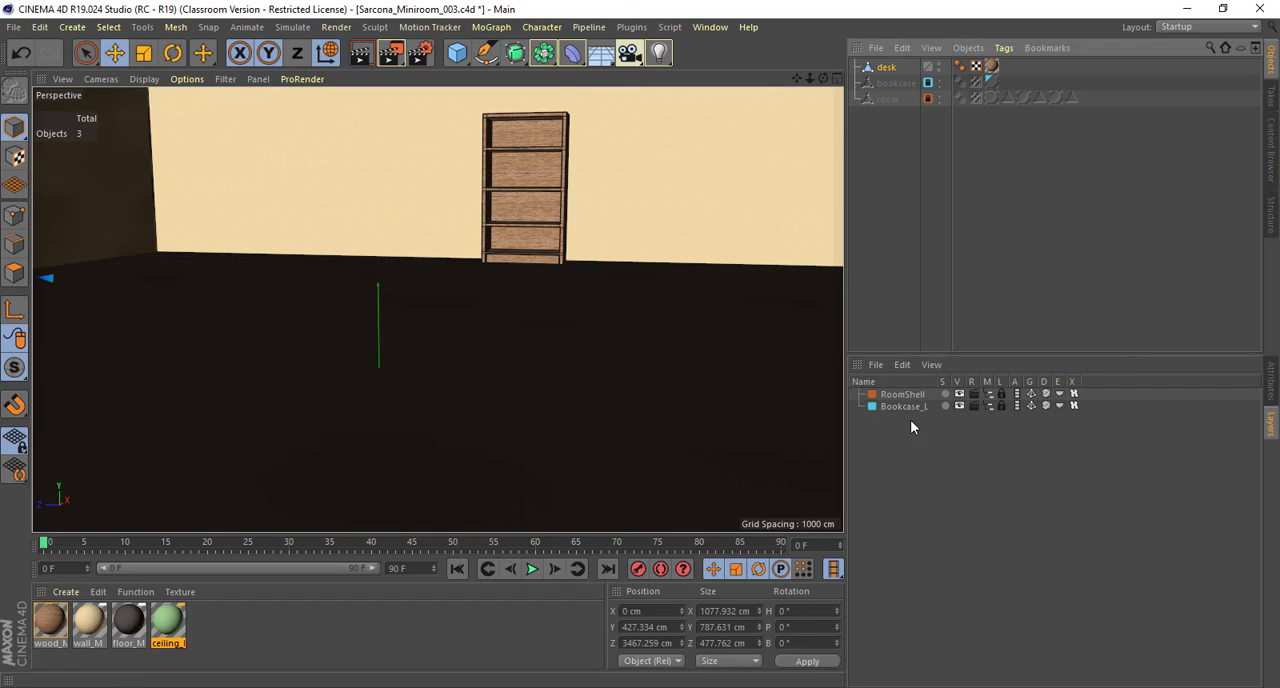
pyautogui.click(875, 365)
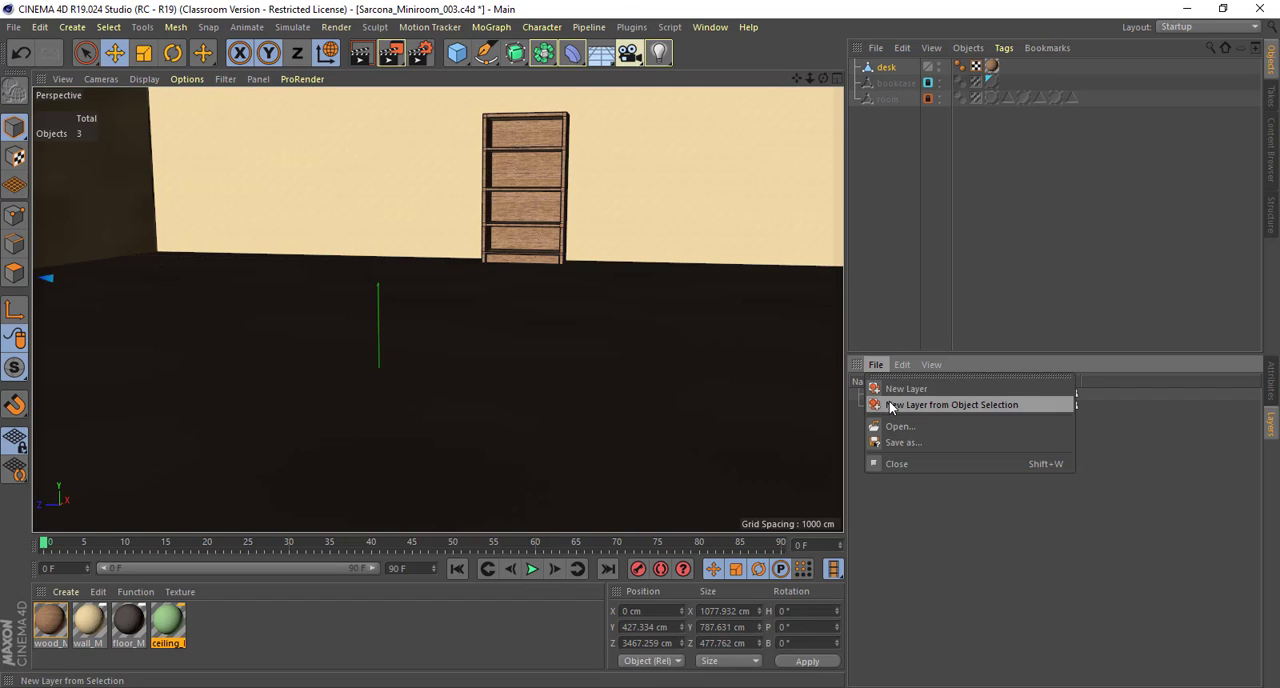
pyautogui.click(892, 407)
pyautogui.doubleClick(888, 417)
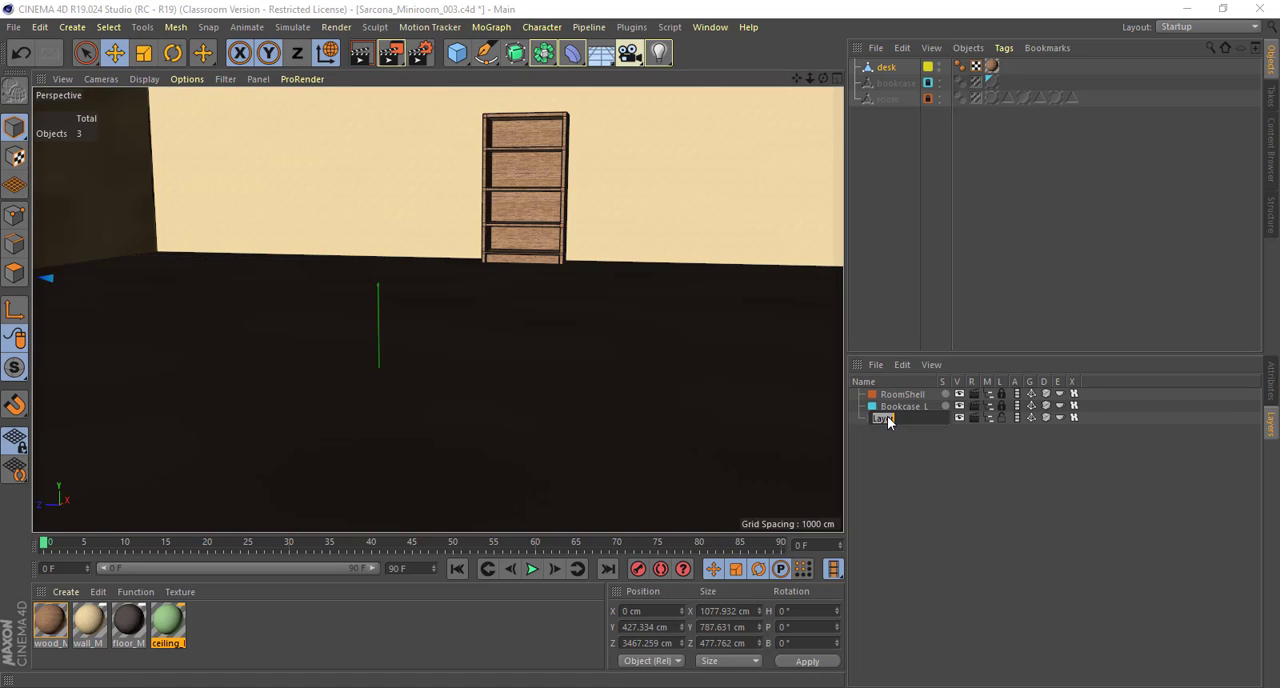
pyautogui.write('desk_L')
pyautogui.press('Return')
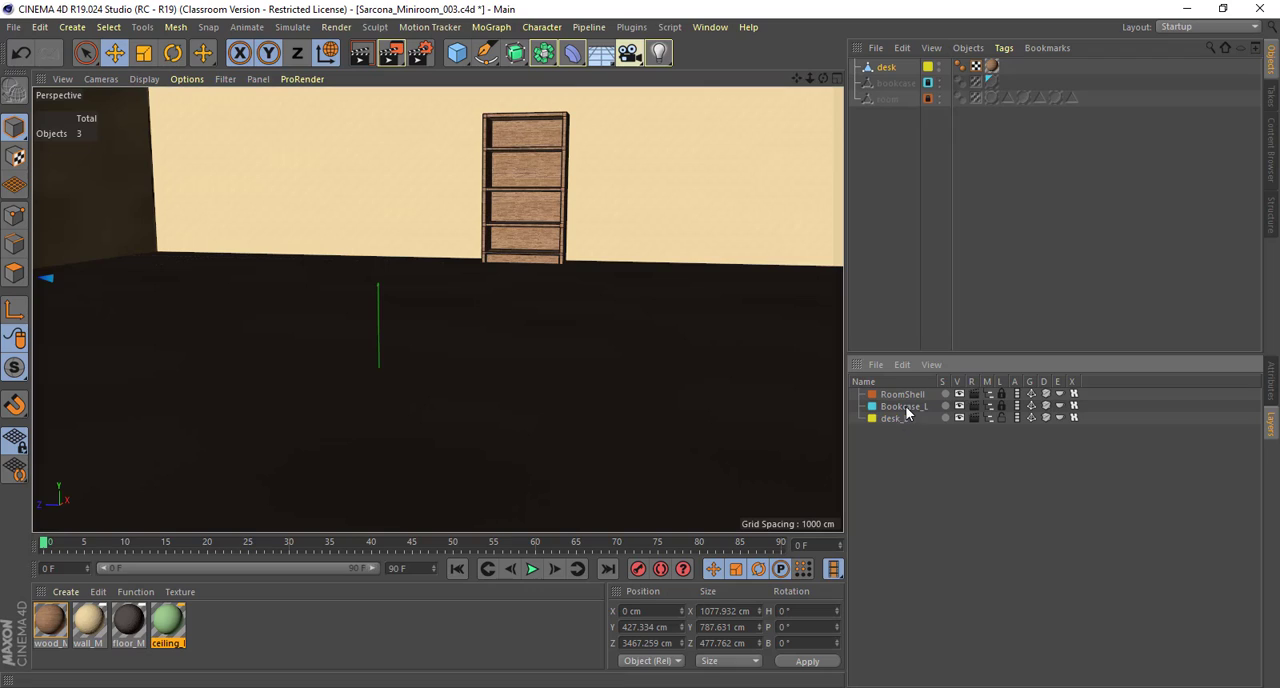
# Step: Review the scene's four materials and the desk object's basic properties
pyautogui.click(899, 396)
pyautogui.click(48, 625)
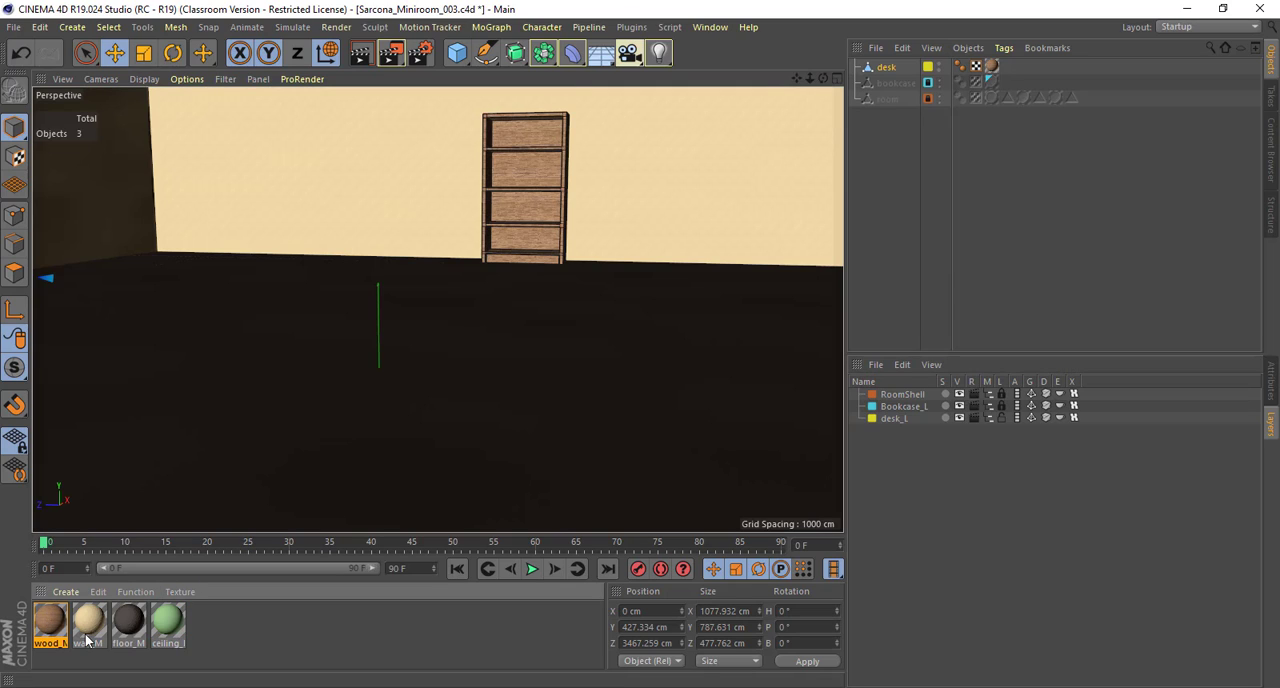
pyautogui.click(88, 638)
pyautogui.click(127, 628)
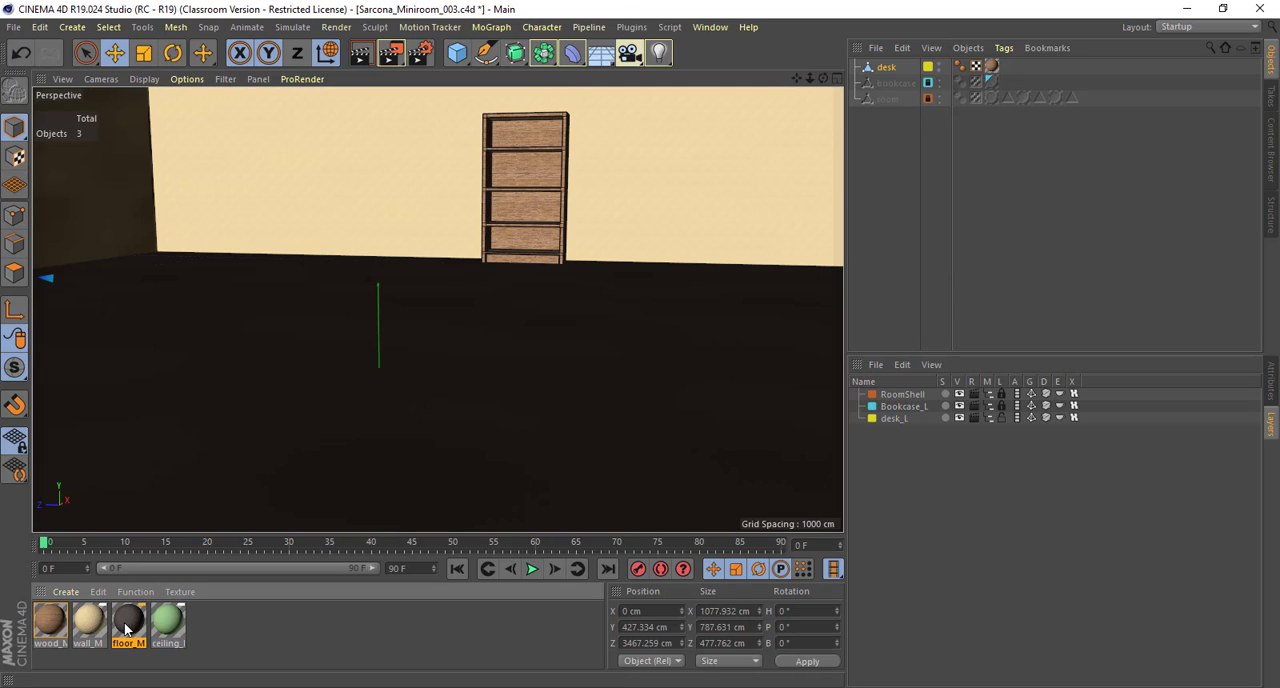
pyautogui.click(167, 625)
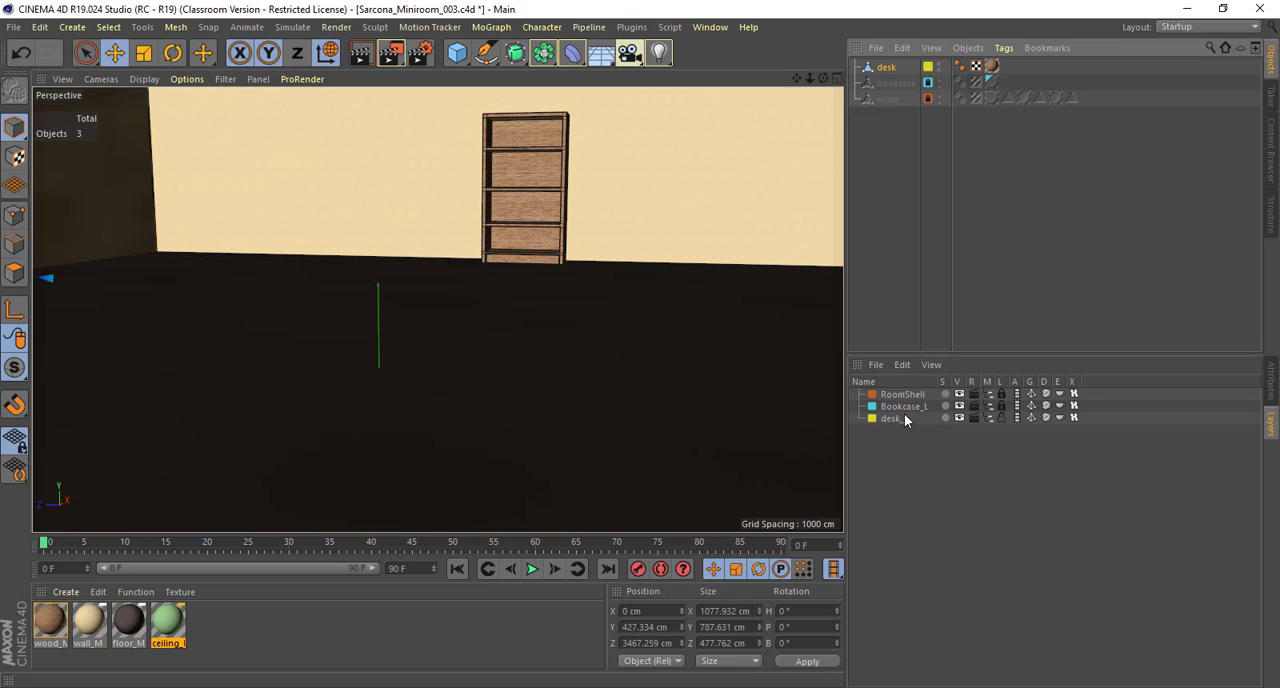
pyautogui.click(1268, 370)
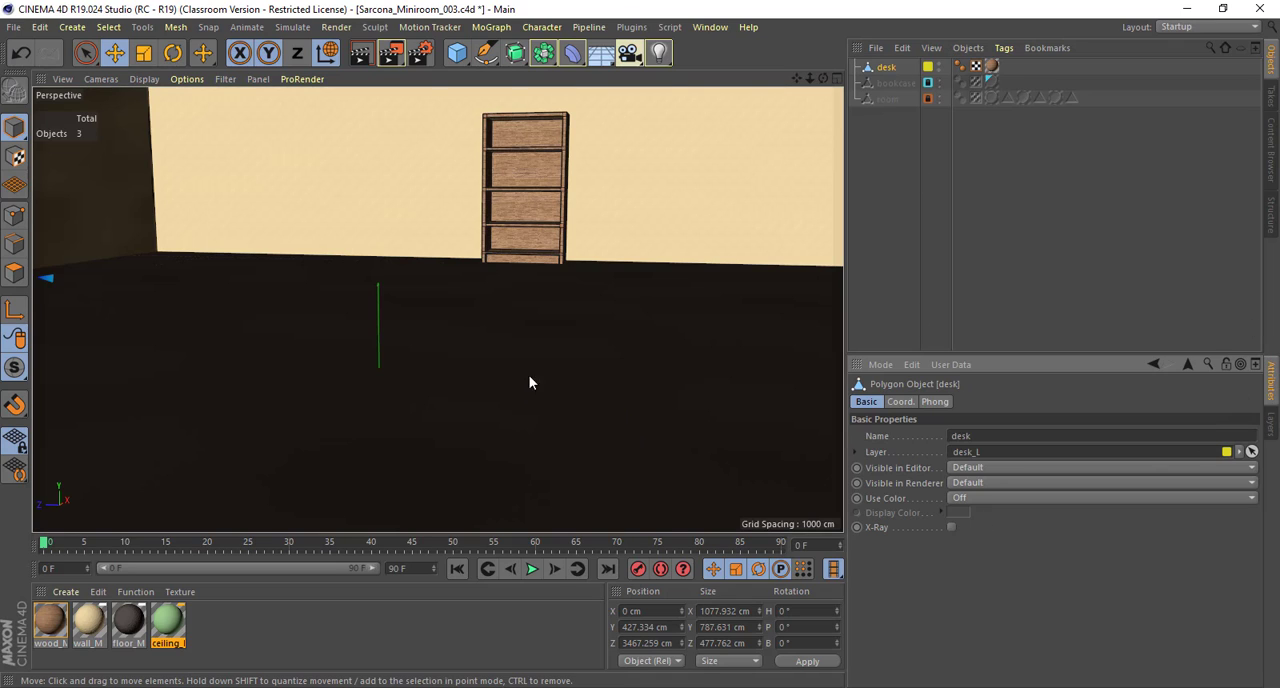
pyautogui.moveTo(569, 354)
pyautogui.keyDown('alt'); pyautogui.mouseDown()
pyautogui.moveTo(551, 326)
pyautogui.moveTo(760, 409)
pyautogui.moveTo(503, 383)
pyautogui.moveTo(572, 371)
pyautogui.mouseUp(); pyautogui.keyUp('alt')
pyautogui.keyDown('alt'); pyautogui.moveTo(572, 364); pyautogui.dragTo(575, 321, button='right'); pyautogui.keyUp('alt')
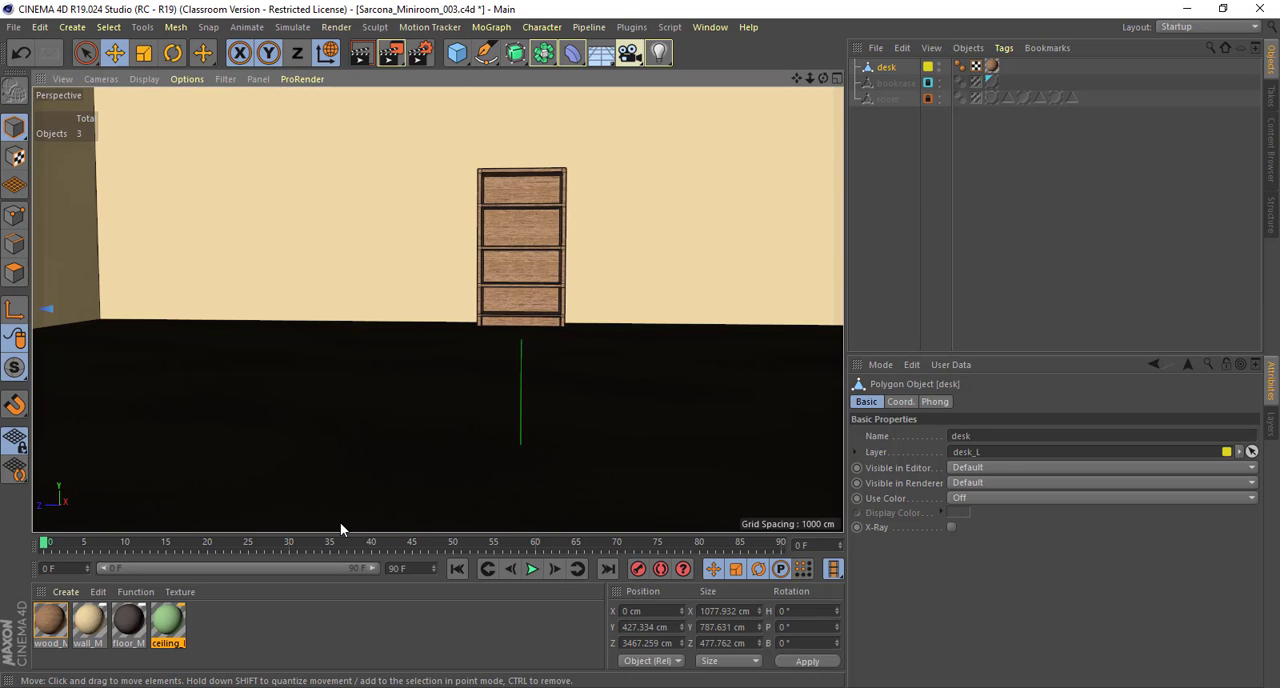
# Step: Switch to Photoshop and create a new document from the recent 8 x 8 in, 300 ppi preset
pyautogui.press('super')
pyautogui.write('photosh')
pyautogui.press('Return')
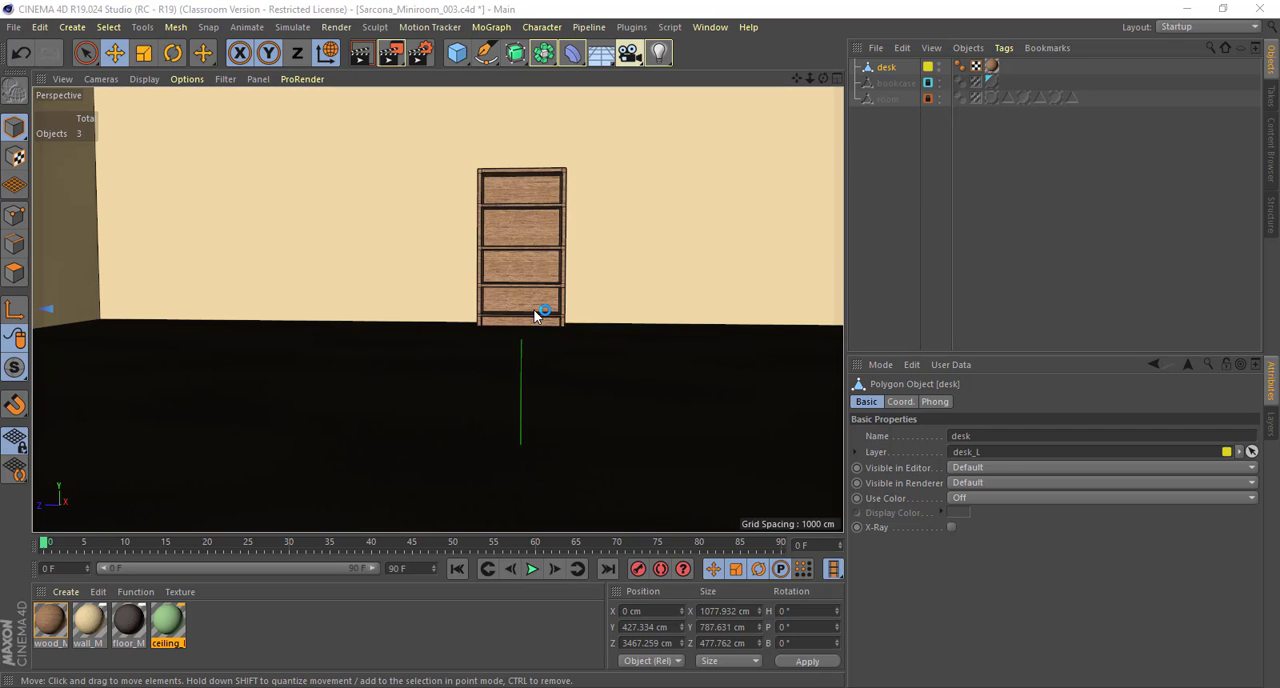
pyautogui.moveTo(245, 294)
pyautogui.keyDown('alt'); pyautogui.mouseDown()
pyautogui.moveTo(119, 302)
pyautogui.moveTo(728, 266)
pyautogui.moveTo(535, 266)
pyautogui.moveTo(587, 272)
pyautogui.mouseUp(); pyautogui.keyUp('alt')
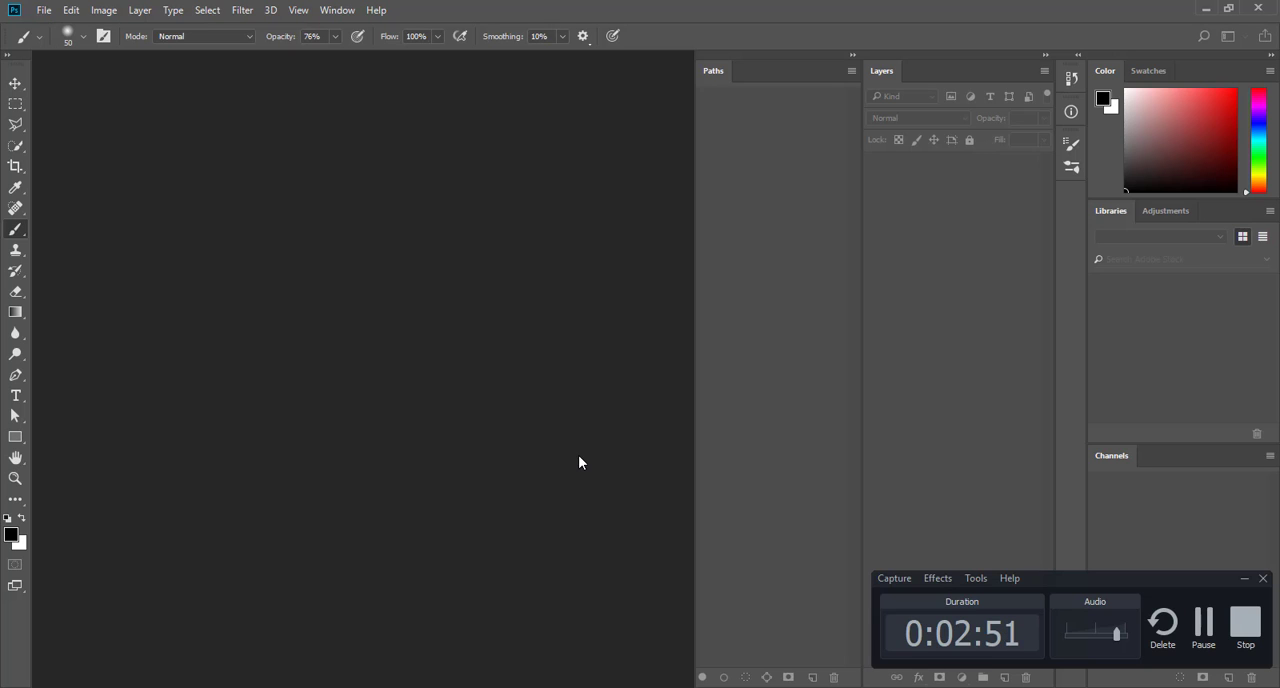
pyautogui.click(44, 12)
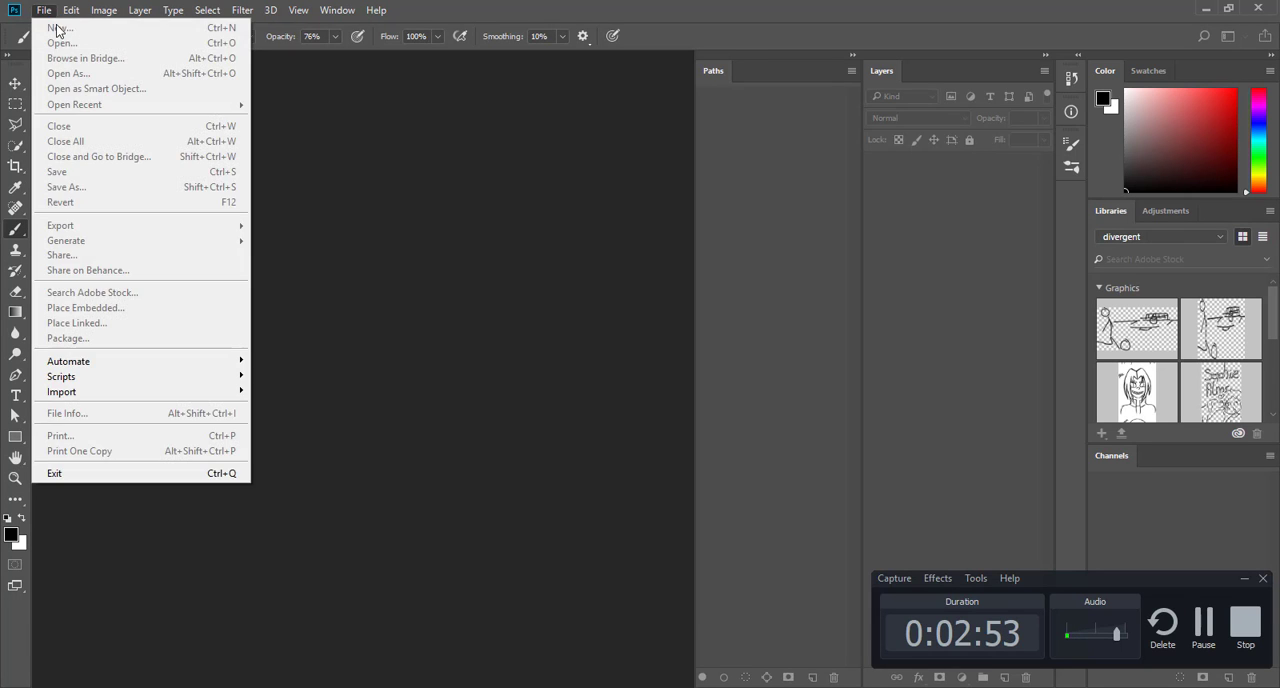
pyautogui.click(50, 28)
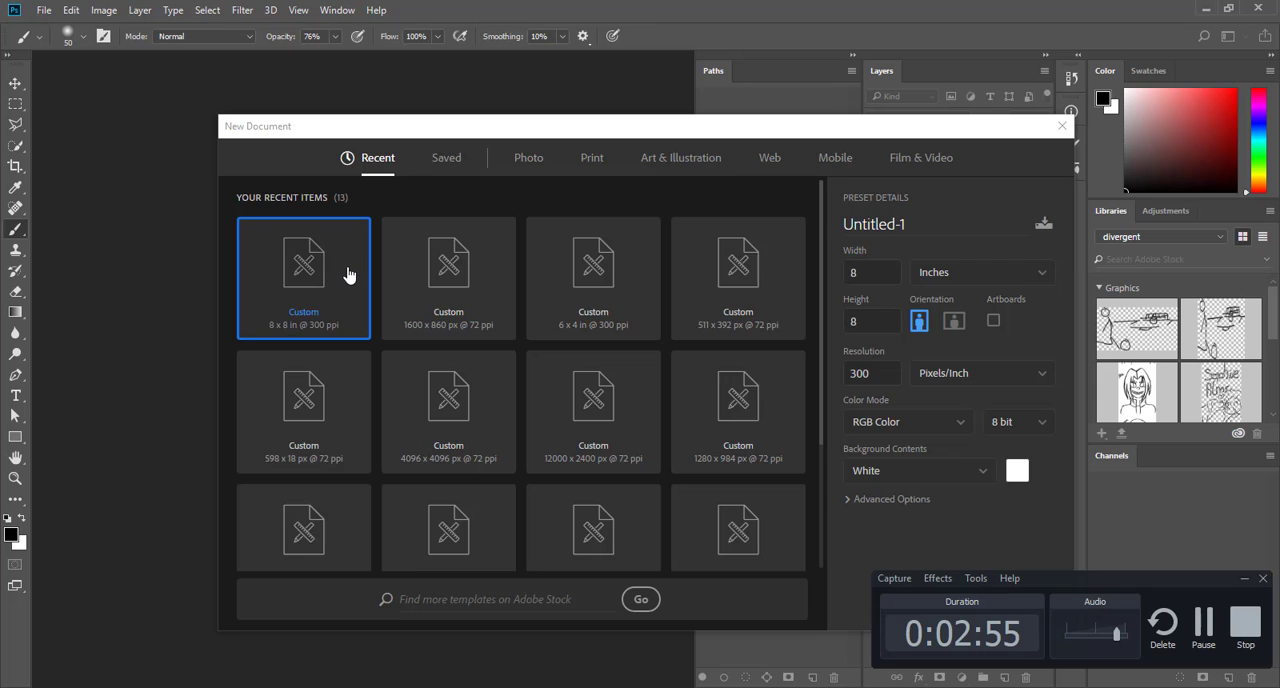
pyautogui.doubleClick(346, 277)
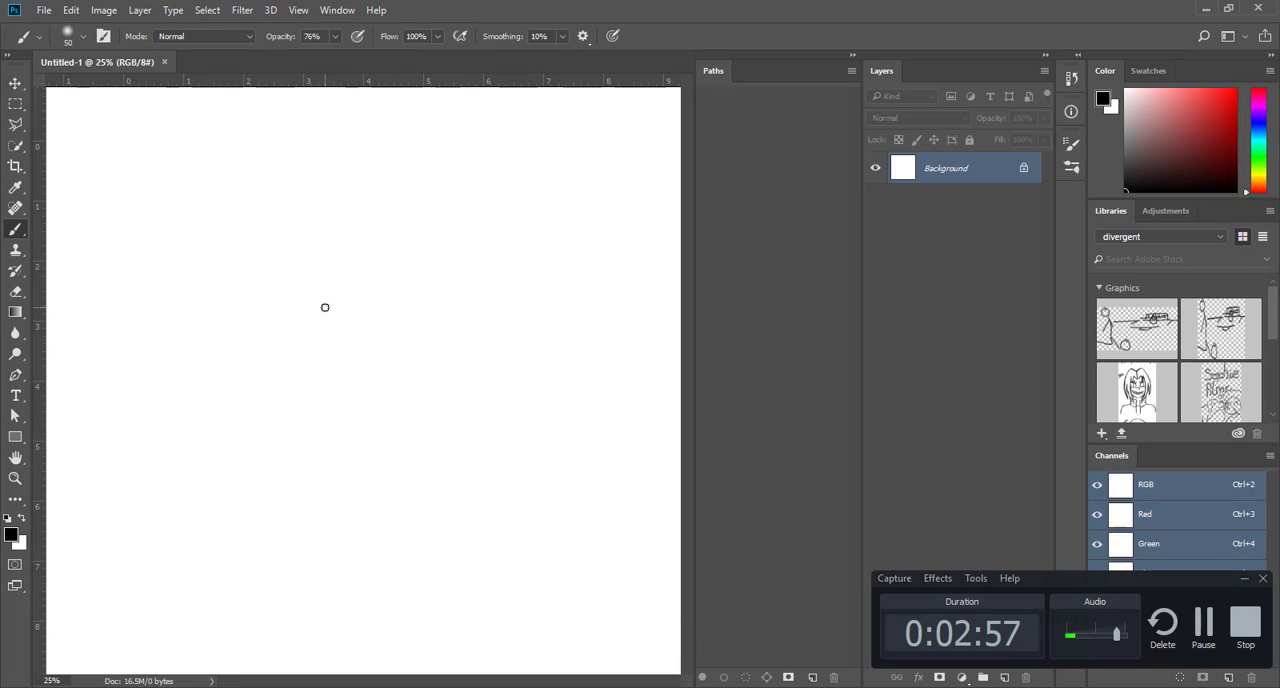
# Step: Switch to Chrome and search Google Images for "wooden chair" in a new tab
pyautogui.hotkey('alt', 'Tab')
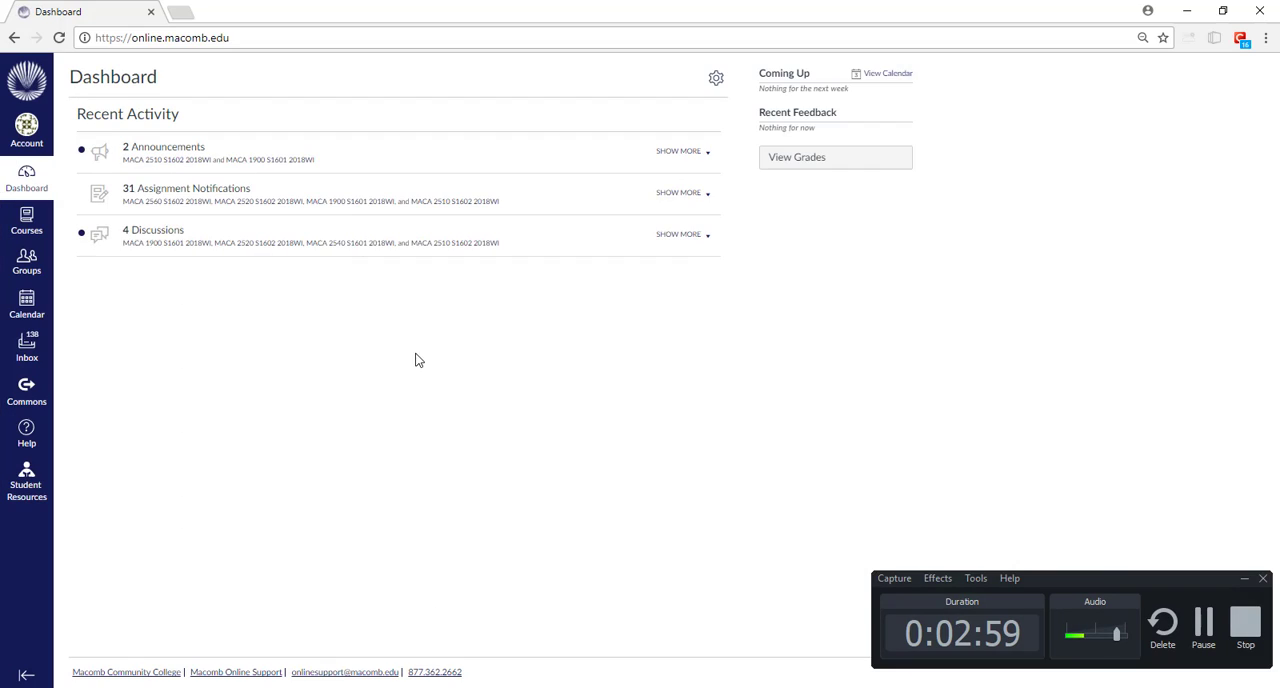
pyautogui.click(178, 12)
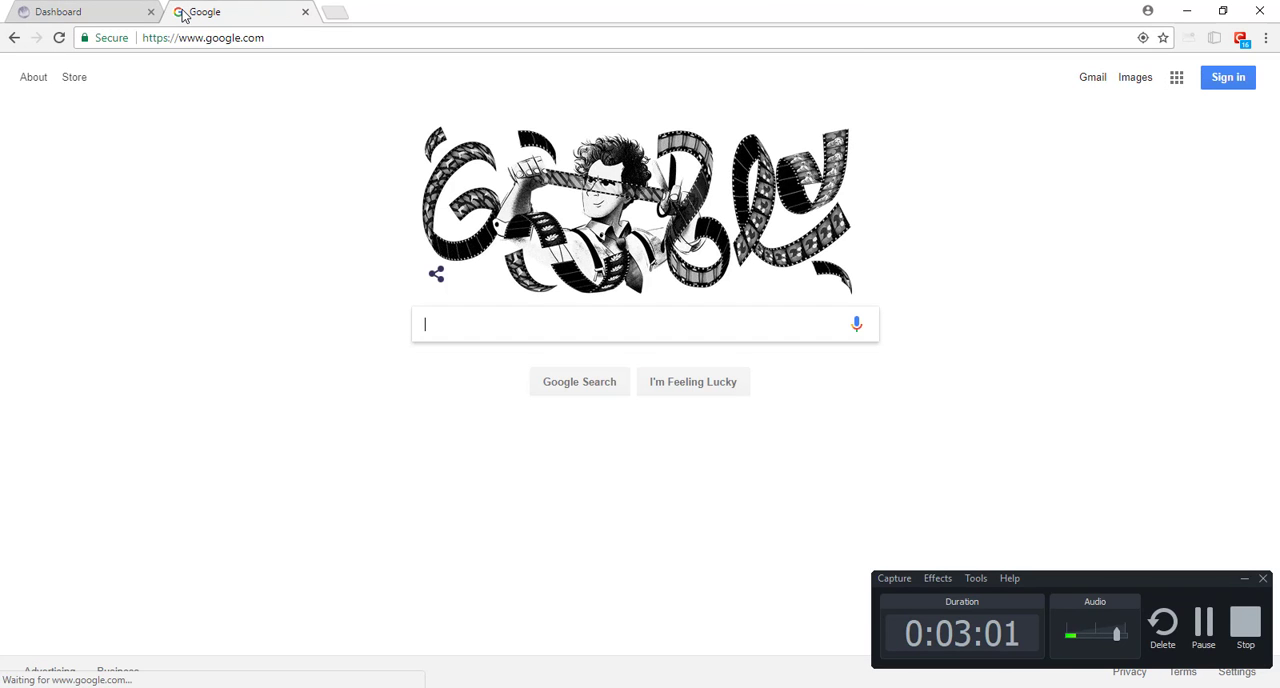
pyautogui.write('wooden chair')
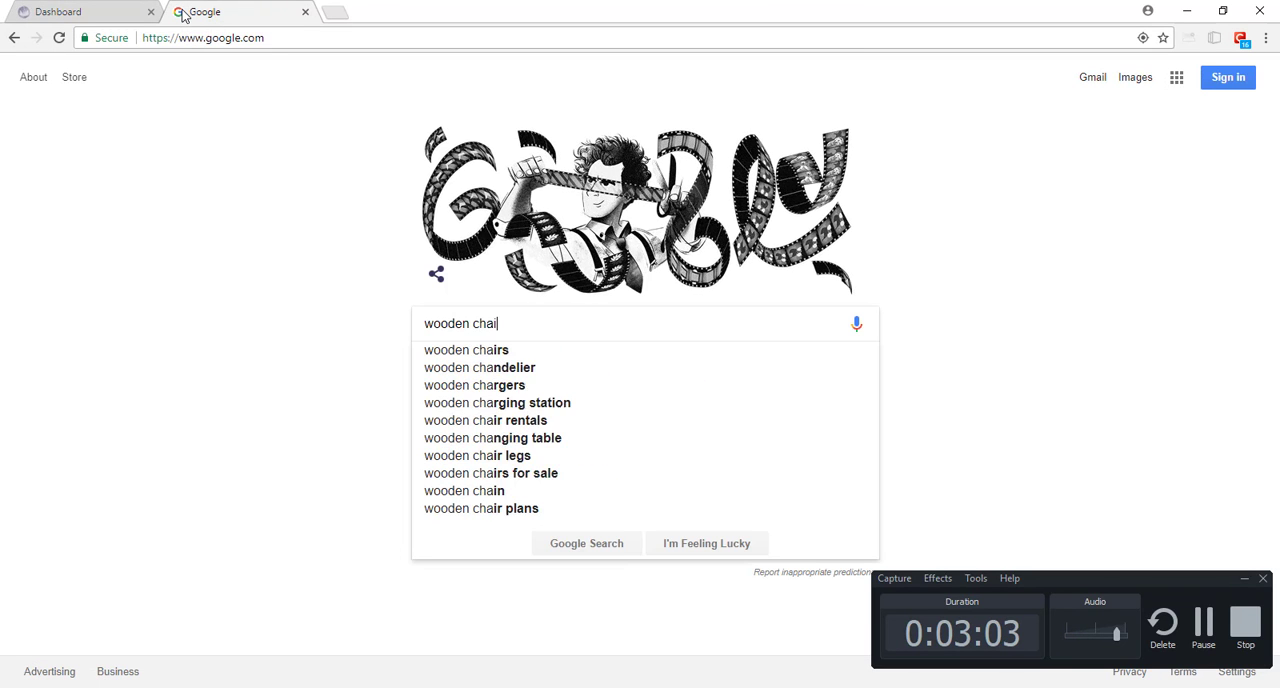
pyautogui.press('Return')
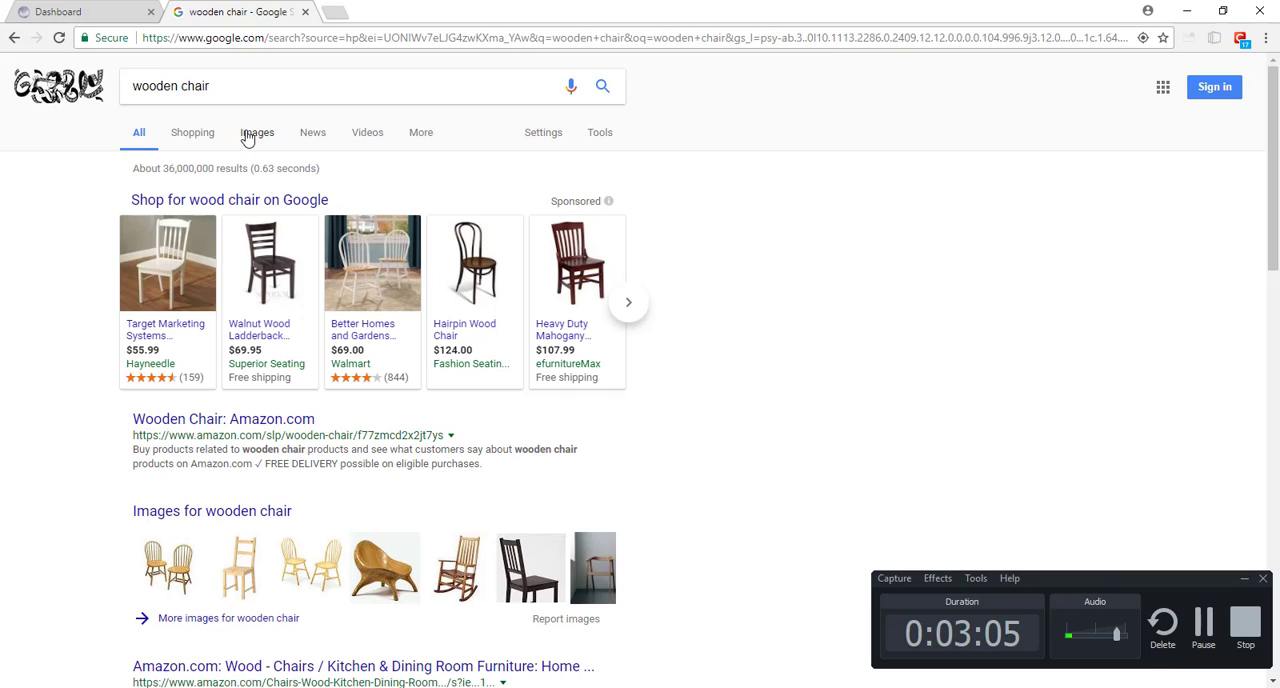
pyautogui.click(254, 132)
# Step: Preview several wooden chair images, including the slat-back, black ladder-back and spindle-back dining chairs
pyautogui.scroll(-1, 280, 383)
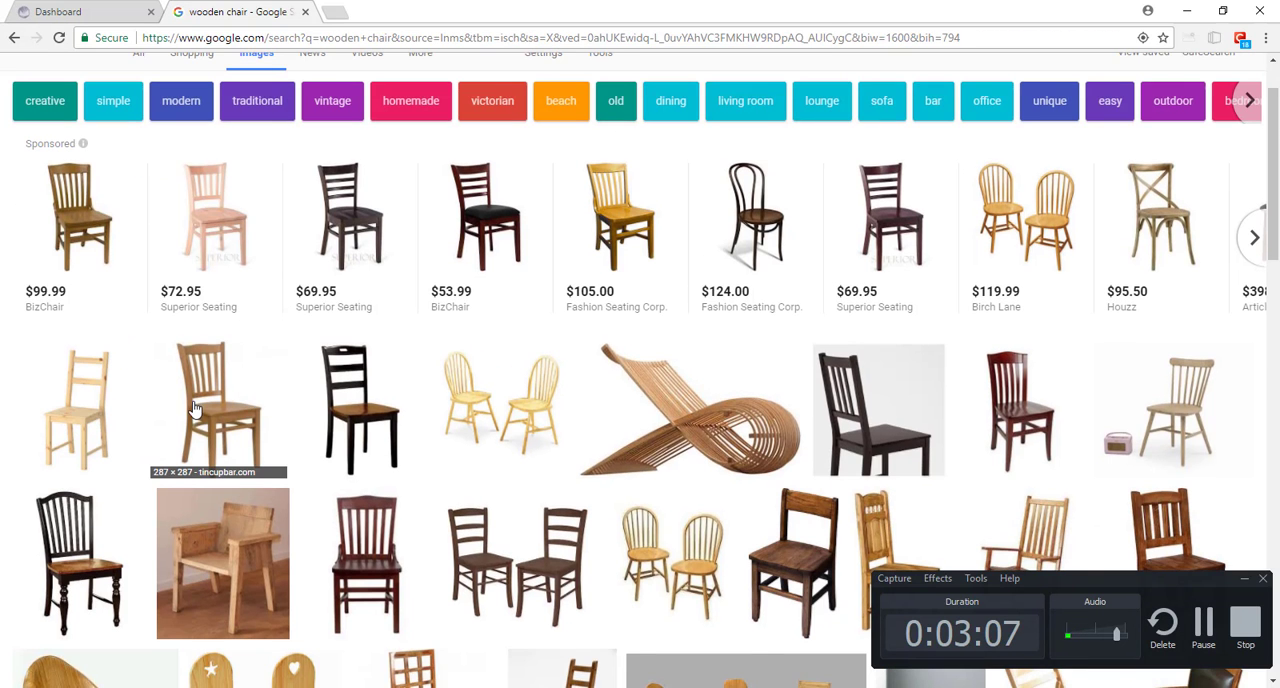
pyautogui.click(222, 392)
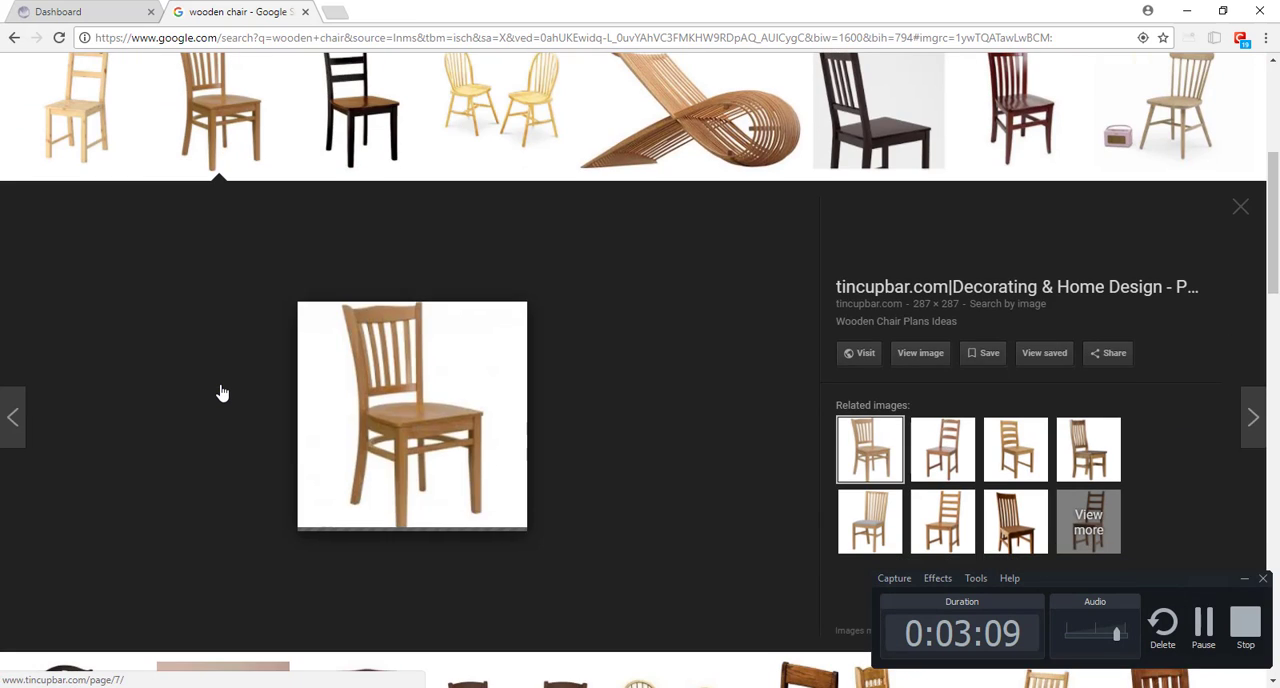
pyautogui.click(86, 100)
pyautogui.click(379, 84)
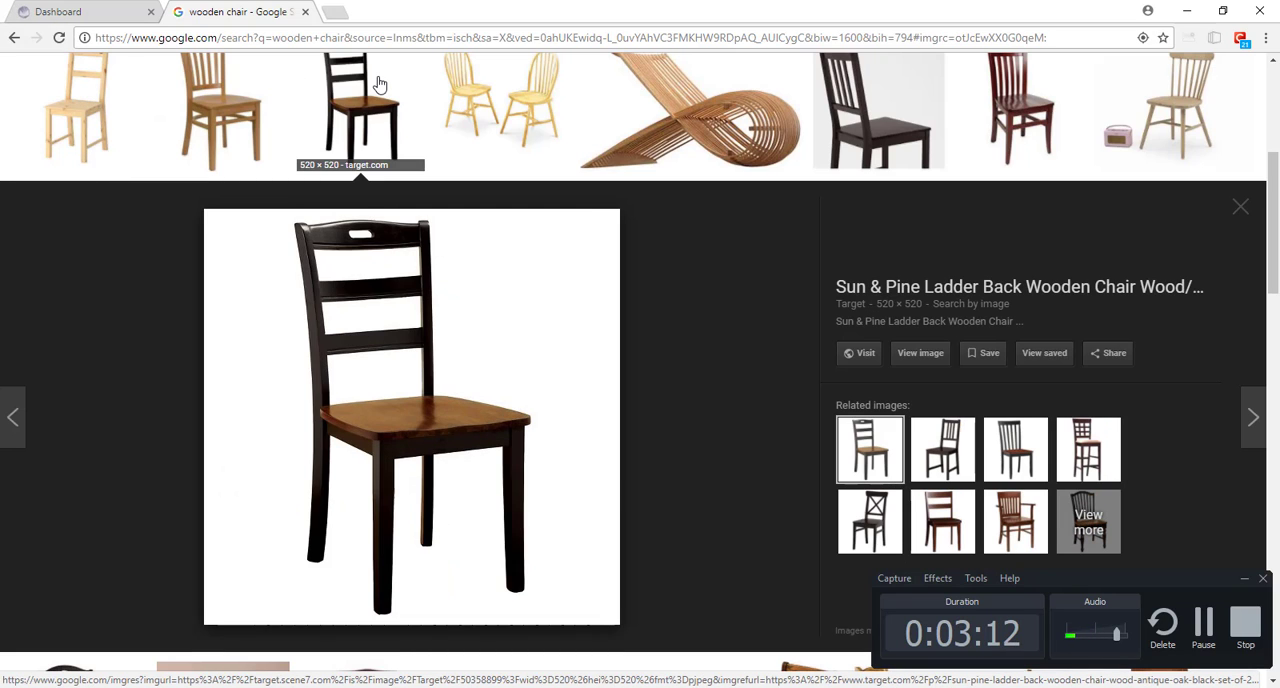
pyautogui.click(508, 104)
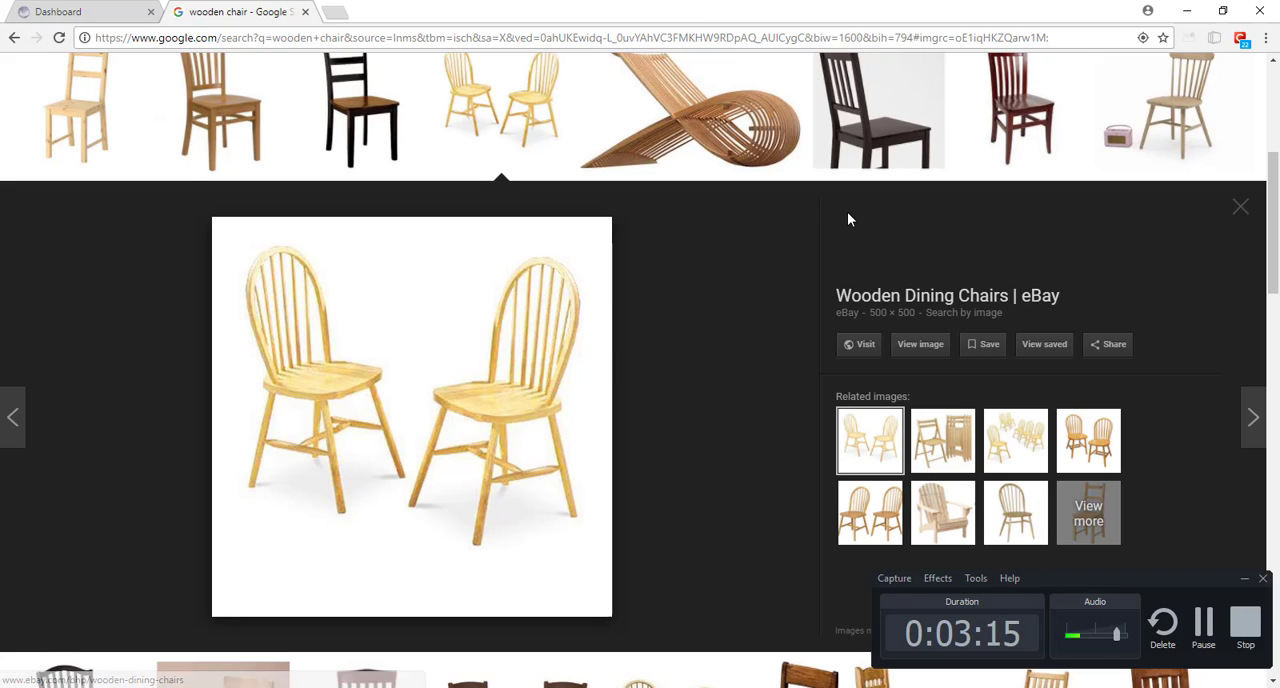
# Step: Preview the IKEA IVAR chair, the black ladder-back chair and the dark red slat-back chair in the image results
pyautogui.scroll(3, 848, 215)
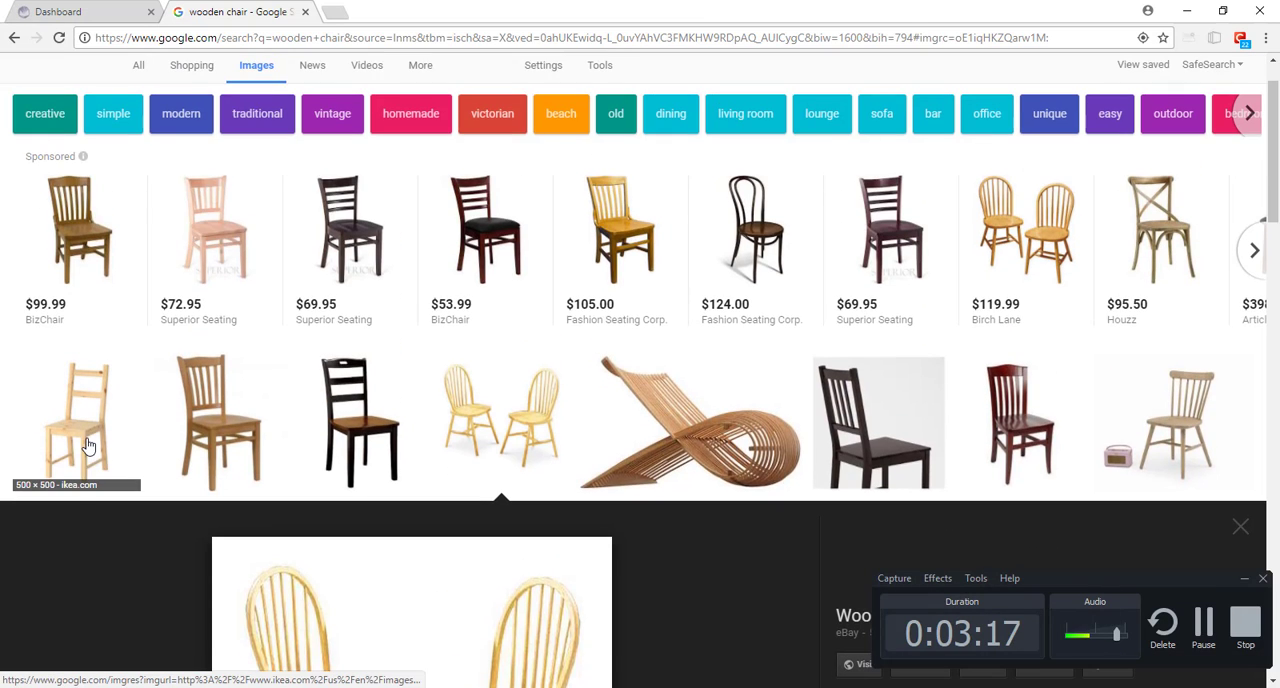
pyautogui.click(86, 445)
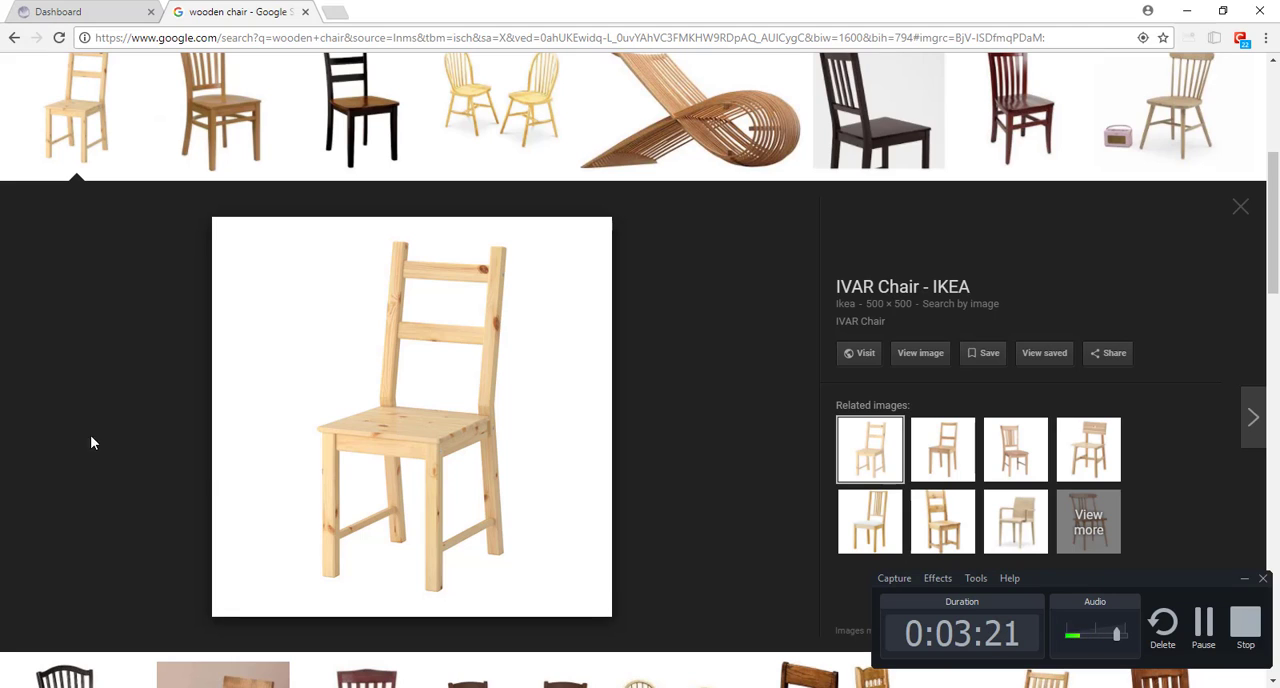
pyautogui.click(383, 94)
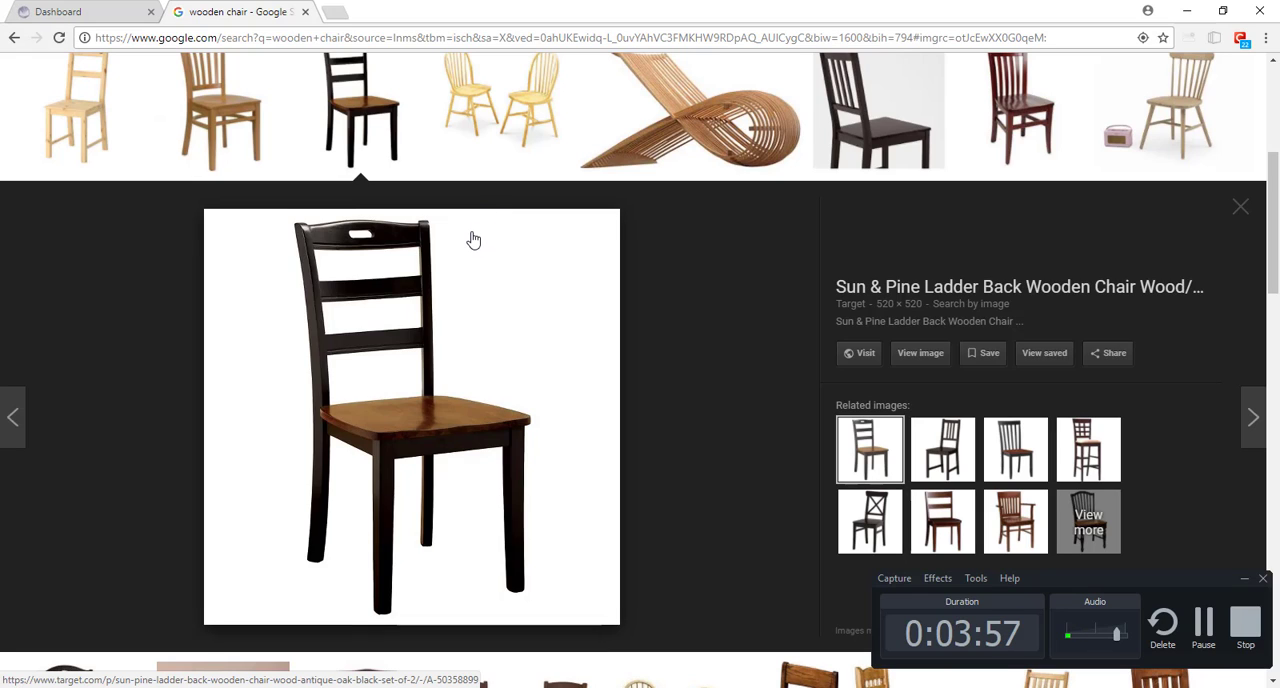
pyautogui.click(1025, 118)
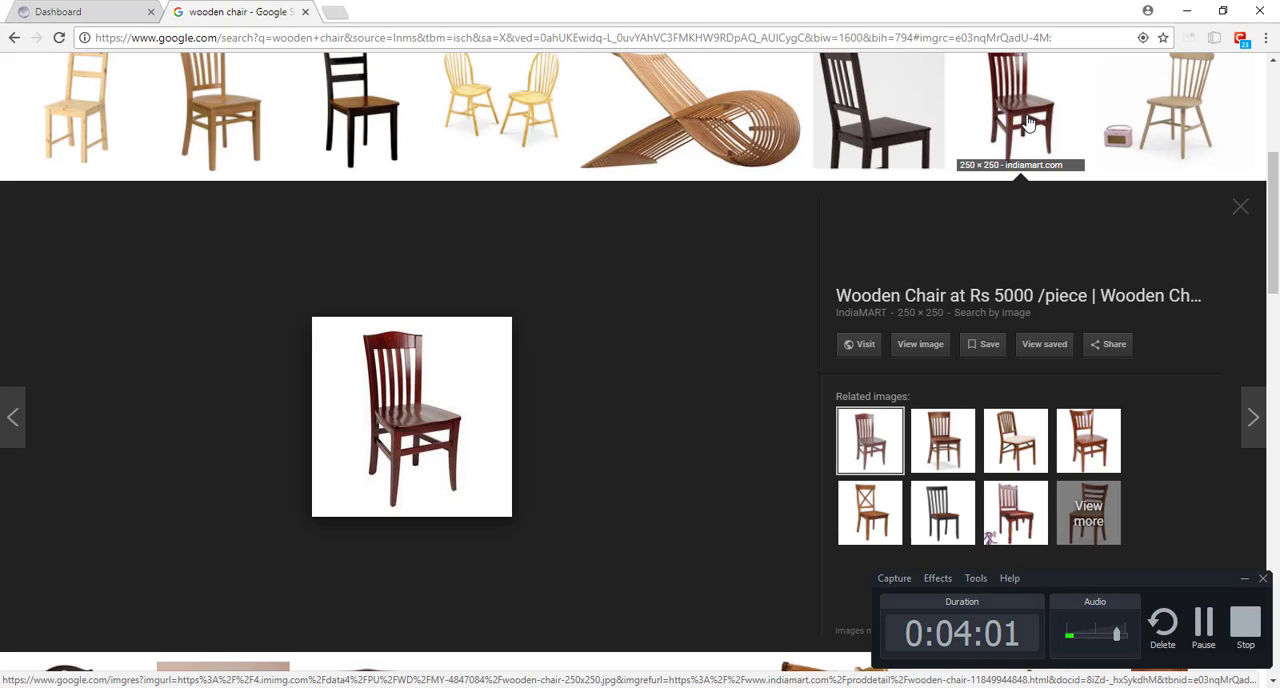
# Step: Switch to Photoshop and paint a straight-sided black rectangle outline about 6.2 in wide and 5.7 in tall on the blank canvas
pyautogui.click(1190, 12)
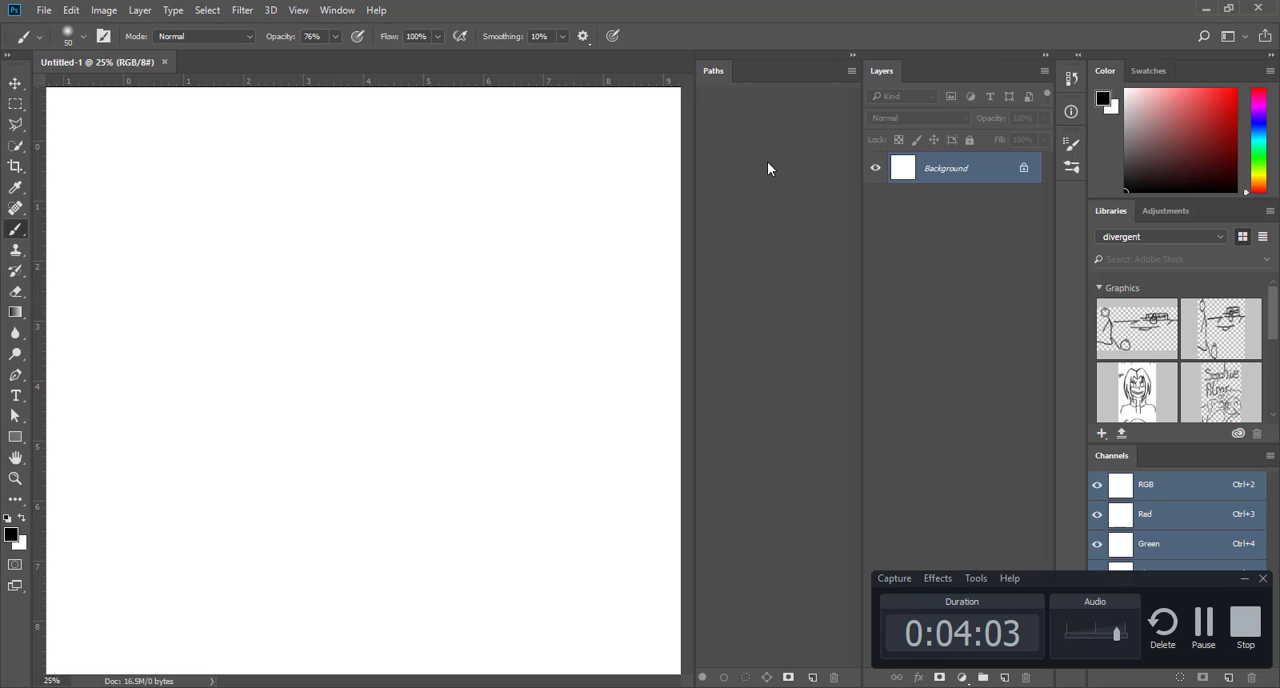
pyautogui.click(165, 192)
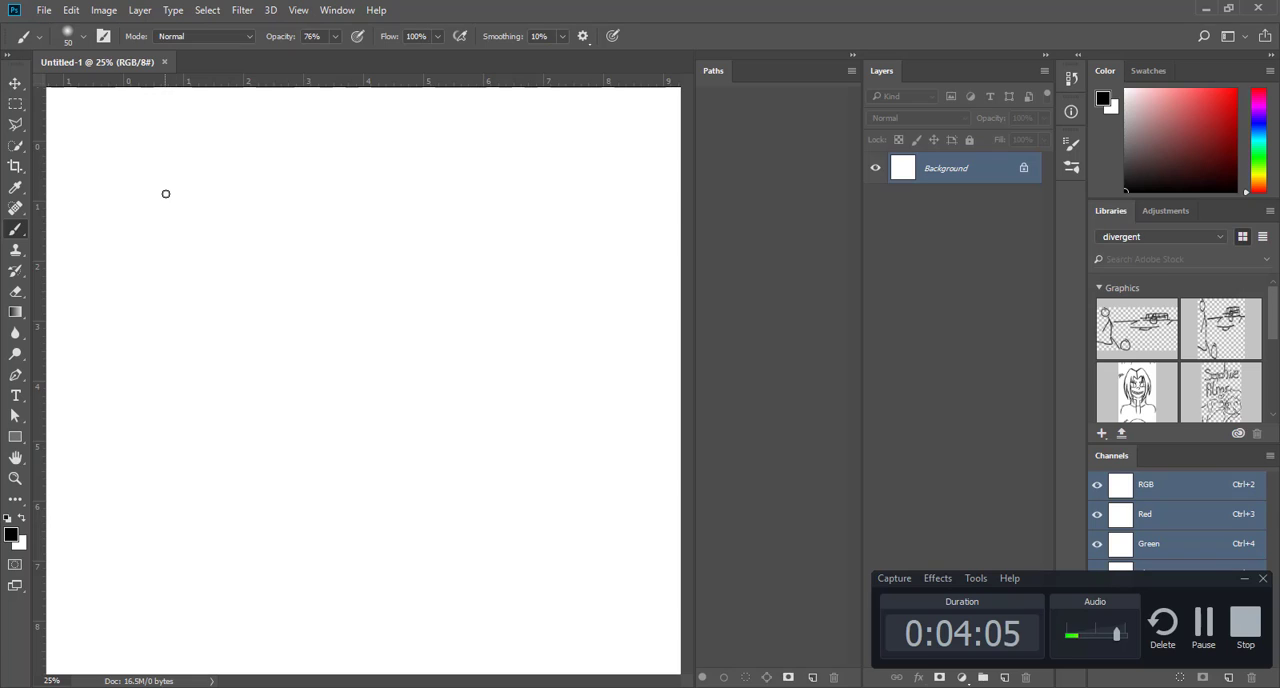
pyautogui.keyDown('shift'); pyautogui.click(165, 517); pyautogui.keyUp('shift')
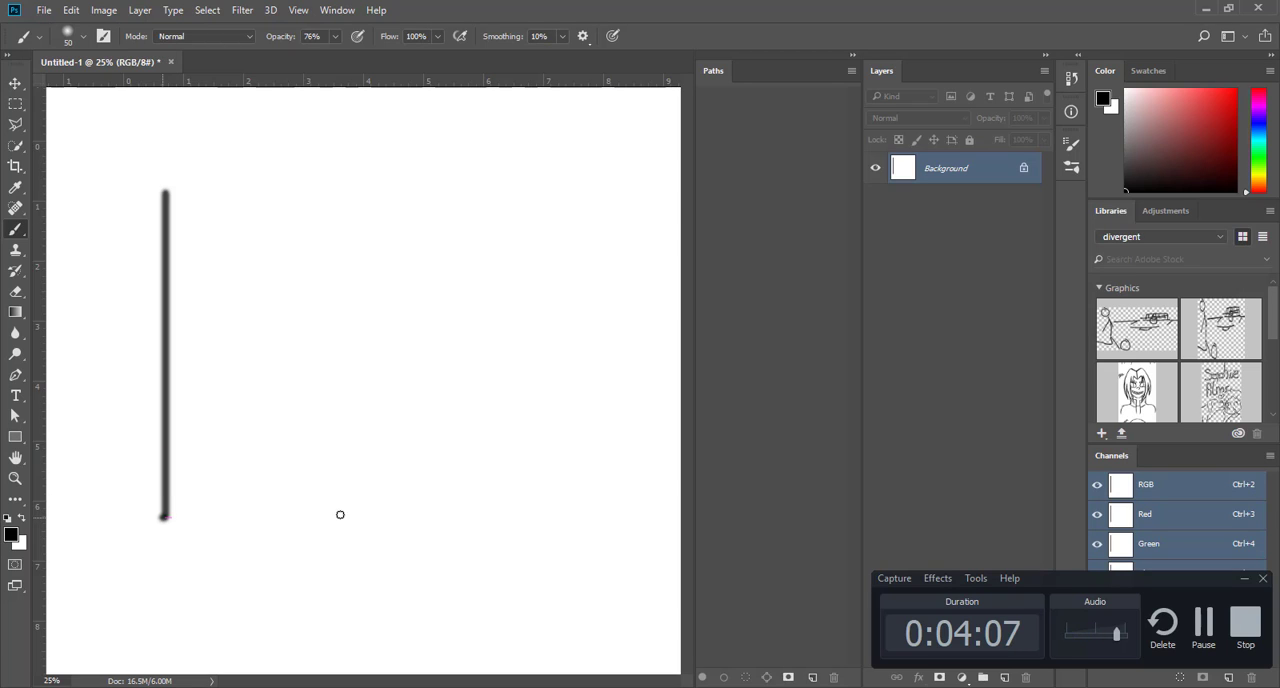
pyautogui.keyDown('shift'); pyautogui.click(532, 517); pyautogui.keyUp('shift')
pyautogui.moveTo(536, 514)
pyautogui.mouseDown()
pyautogui.moveTo(536, 172)
pyautogui.moveTo(160, 179)
pyautogui.moveTo(165, 205)
pyautogui.mouseUp()
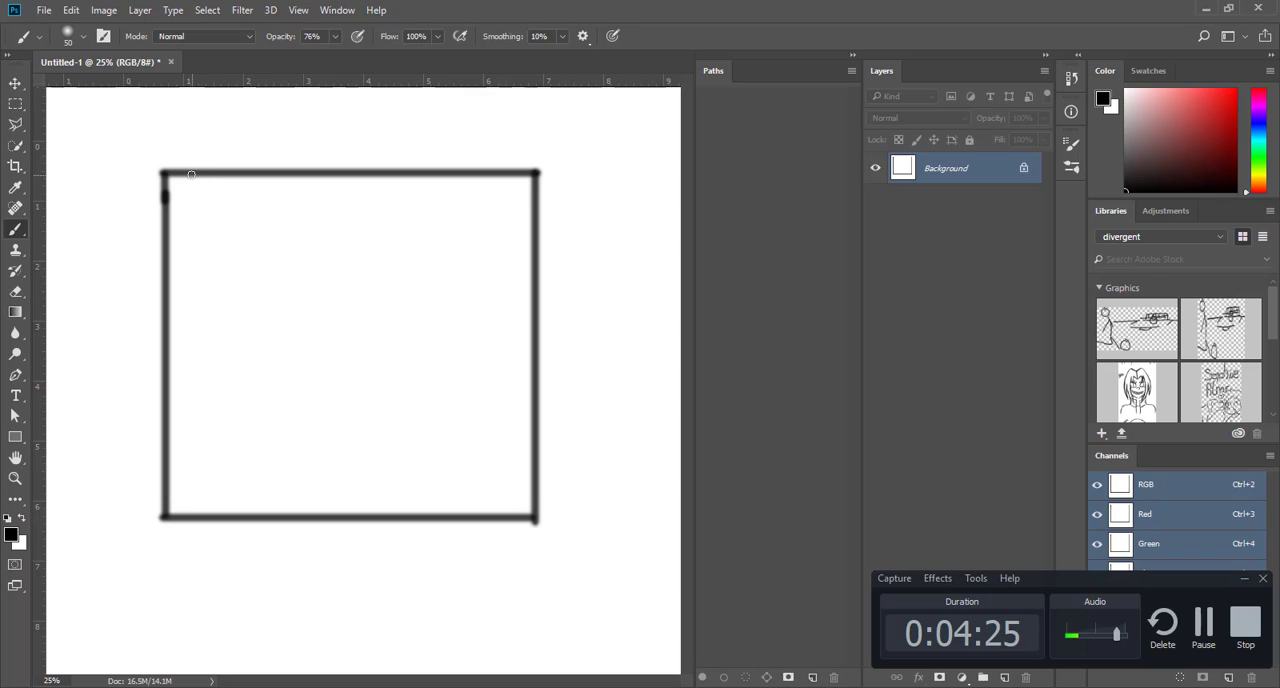
# Step: Paint a straight line parallel to each of the rectangle's four sides, about 0.4 in inside the outline
pyautogui.moveTo(193, 174); pyautogui.dragTo(195, 520)
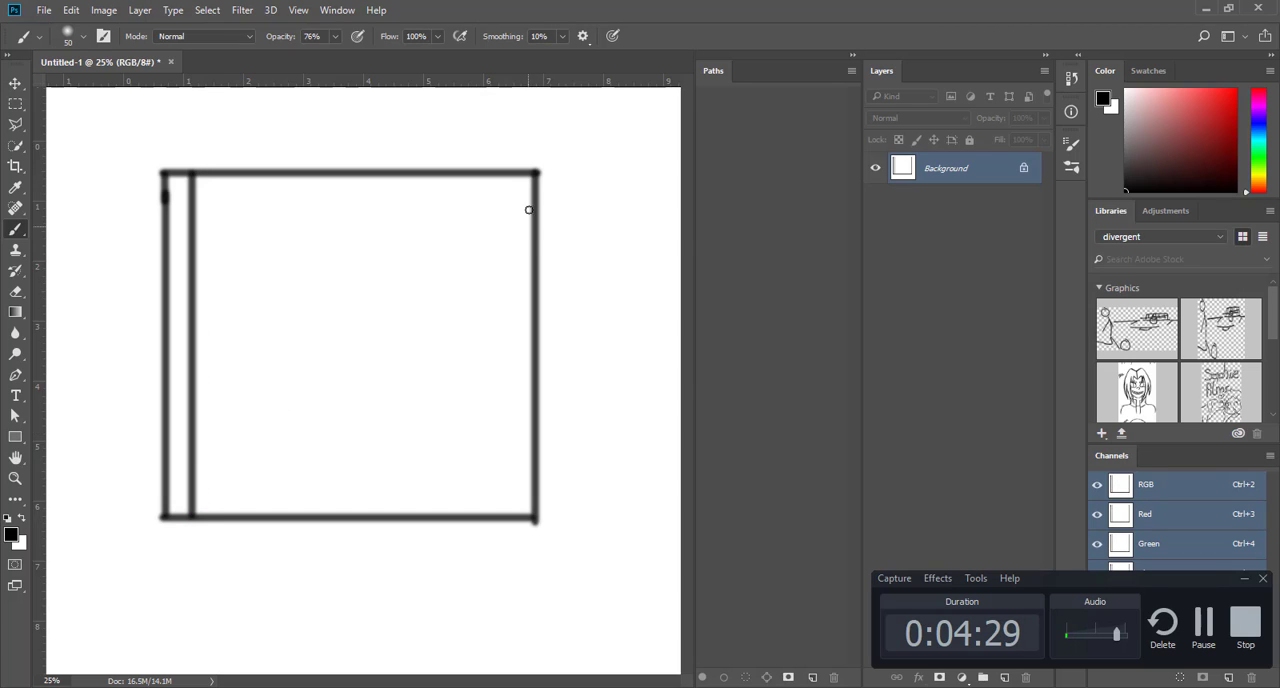
pyautogui.moveTo(512, 175)
pyautogui.mouseDown()
pyautogui.moveTo(528, 520)
pyautogui.moveTo(514, 520)
pyautogui.mouseUp()
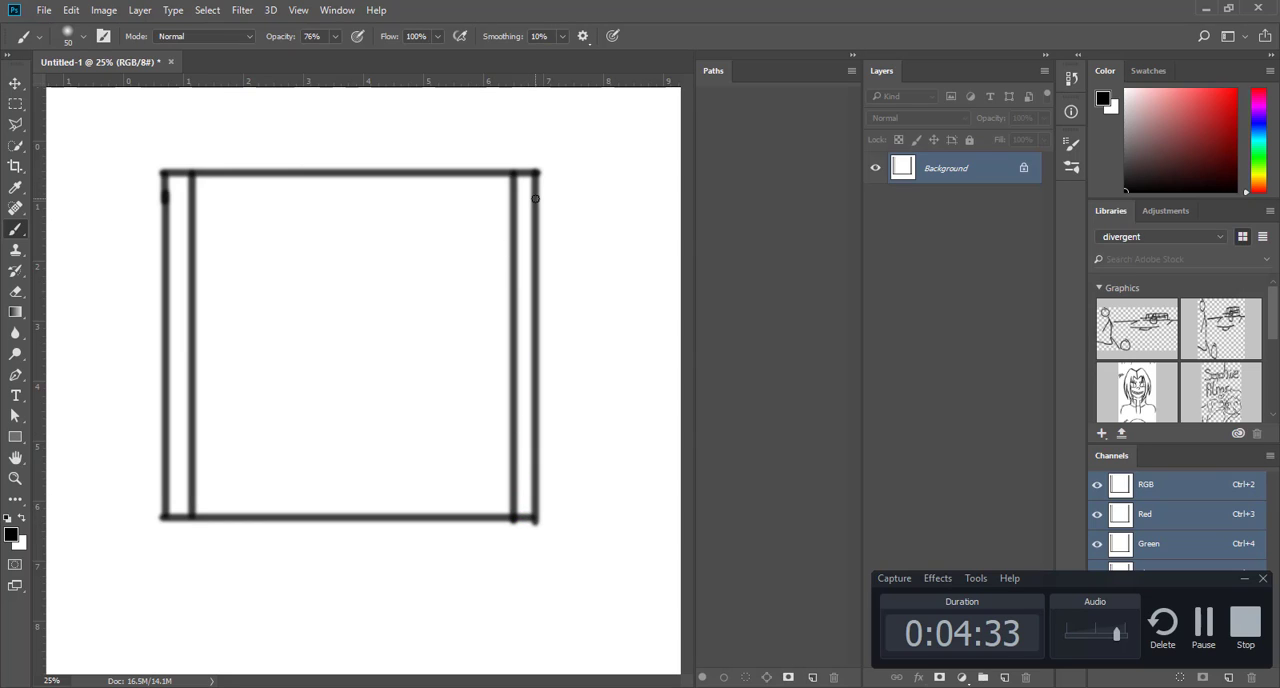
pyautogui.moveTo(536, 199); pyautogui.dragTo(168, 199)
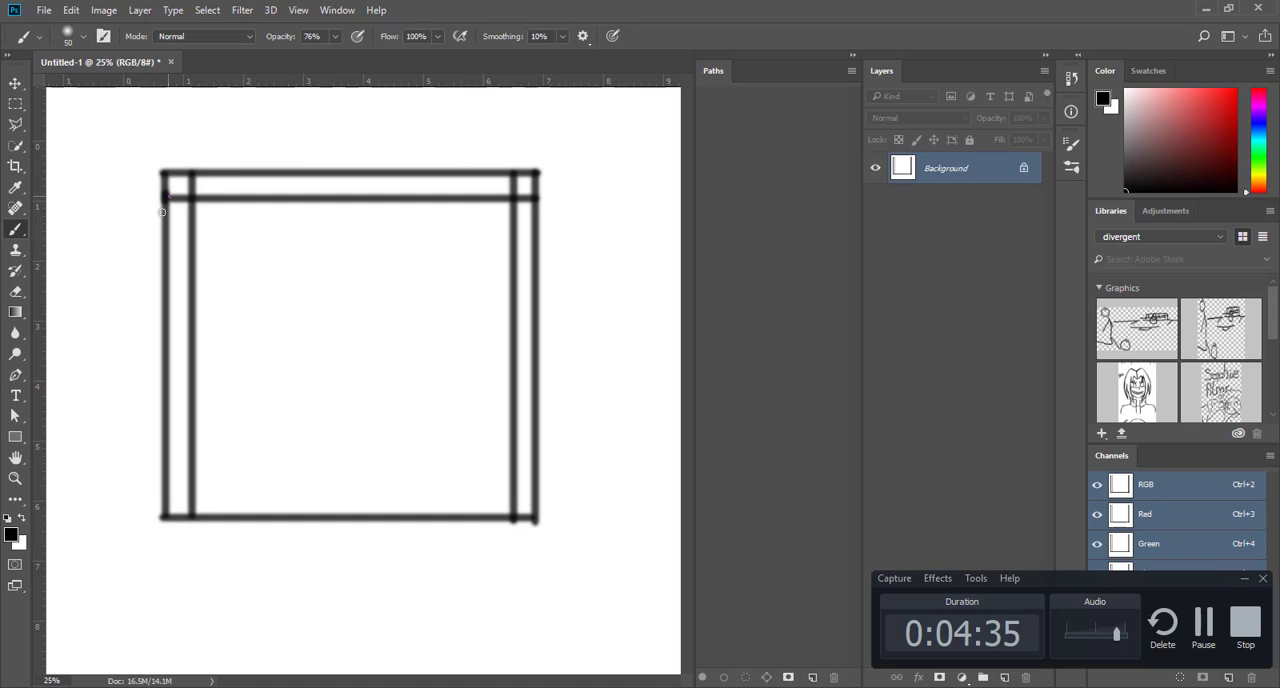
pyautogui.moveTo(302, 490); pyautogui.dragTo(533, 488)
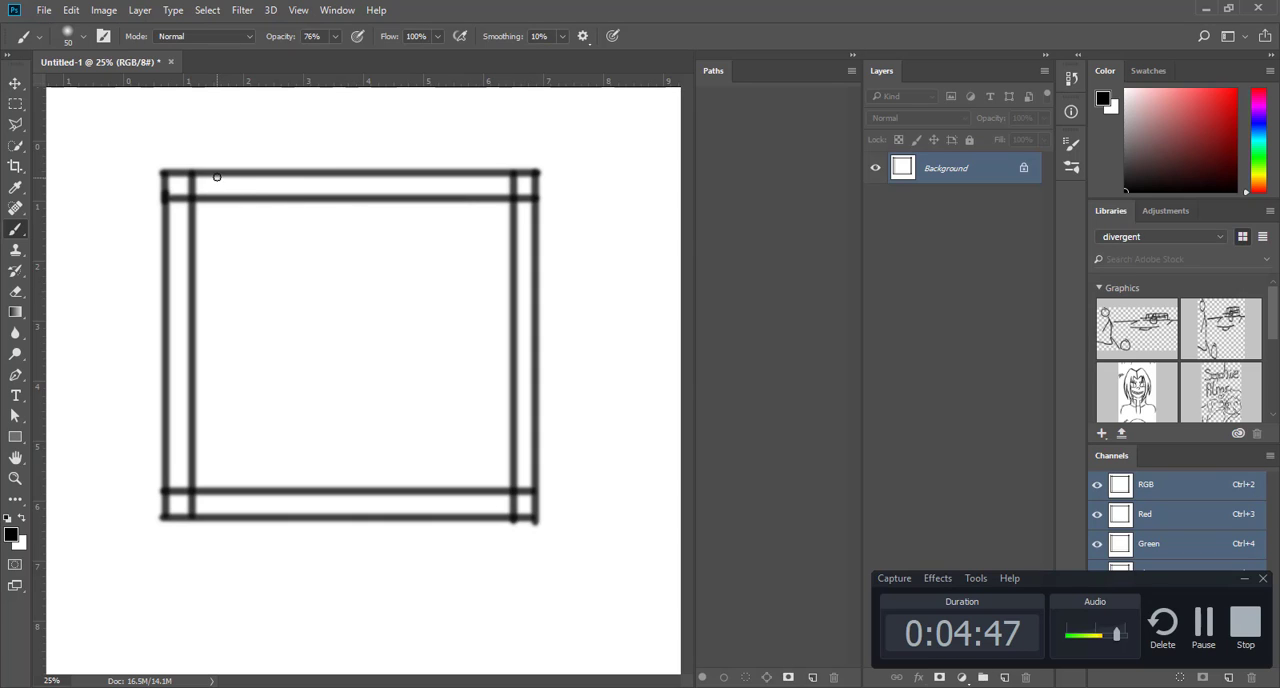
pyautogui.keyDown('shift'); pyautogui.click(215, 176); pyautogui.keyUp('shift')
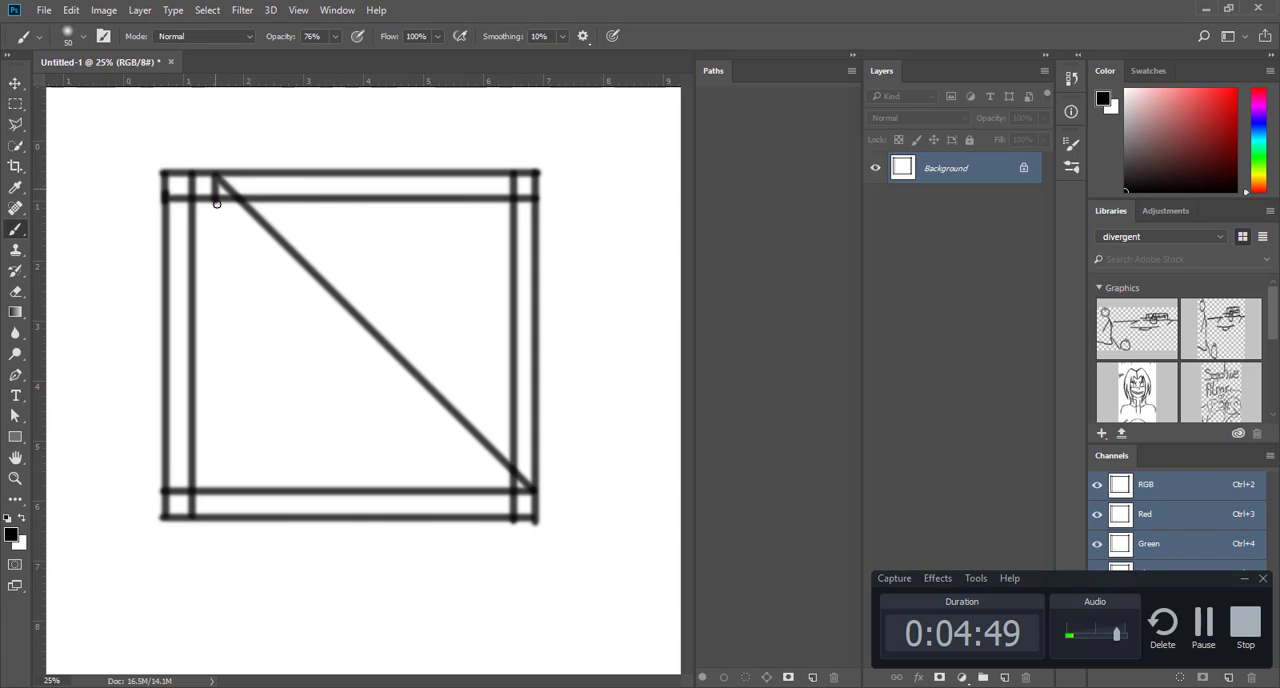
pyautogui.hotkey('ctrl', 'z')
pyautogui.moveTo(213, 175); pyautogui.dragTo(258, 521)
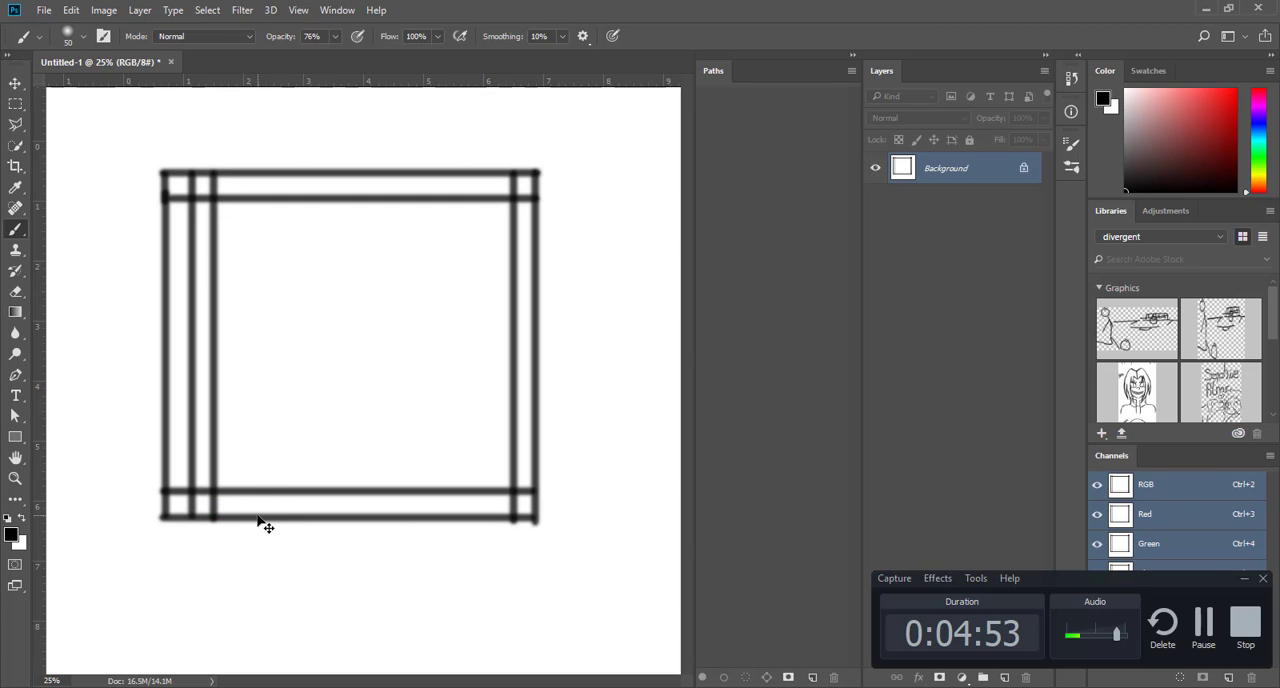
pyautogui.hotkey('ctrl', 'z')
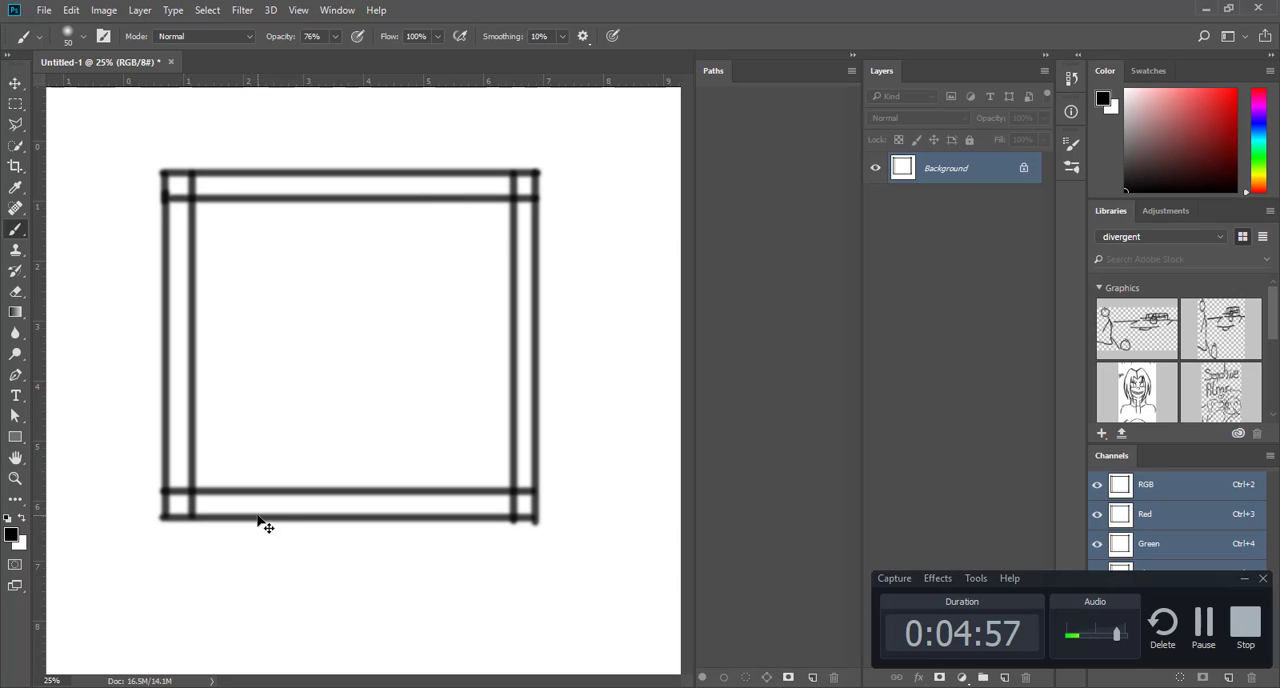
# Step: Compare the dark red slat-back chair in Chrome with the frame sketch in Photoshop
pyautogui.hotkey('alt', 'Tab')
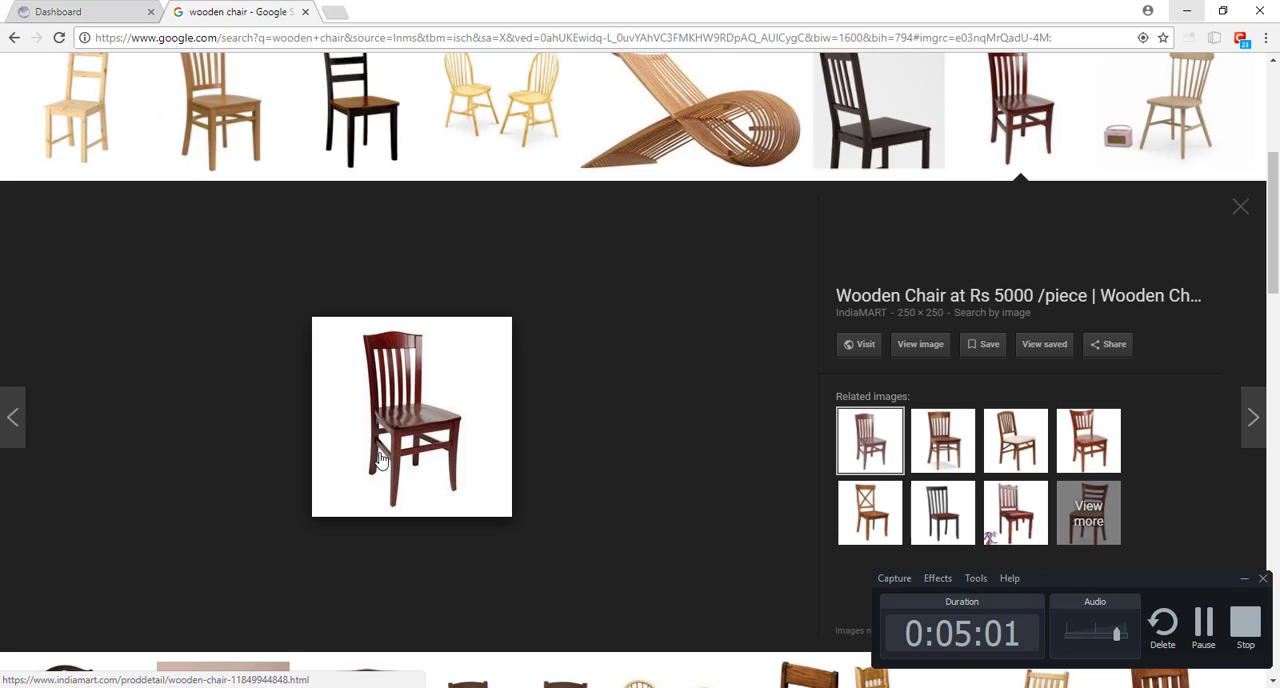
pyautogui.hotkey('alt', 'Tab')
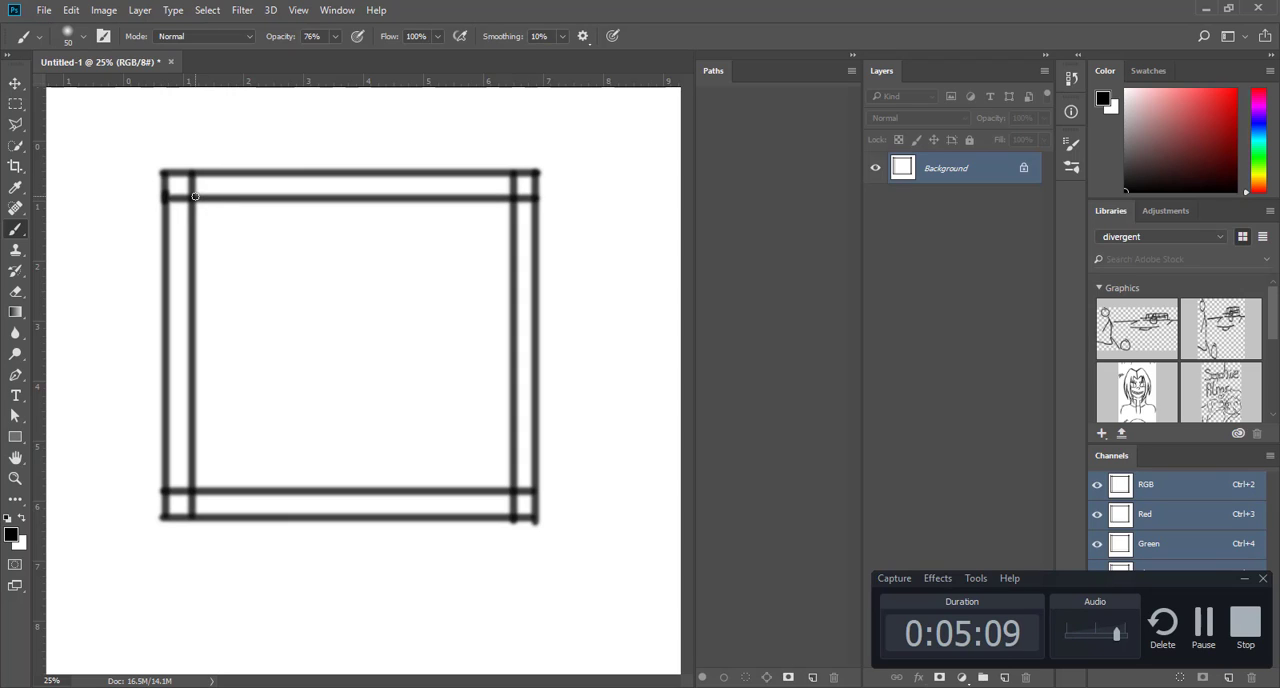
# Step: Switch to Cinema 4D, add a cube primitive and frame it in the perspective view
pyautogui.hotkey('alt', 'Tab')
pyautogui.hotkey('alt', 'Tab')
pyautogui.hotkey('alt', 'Tab')
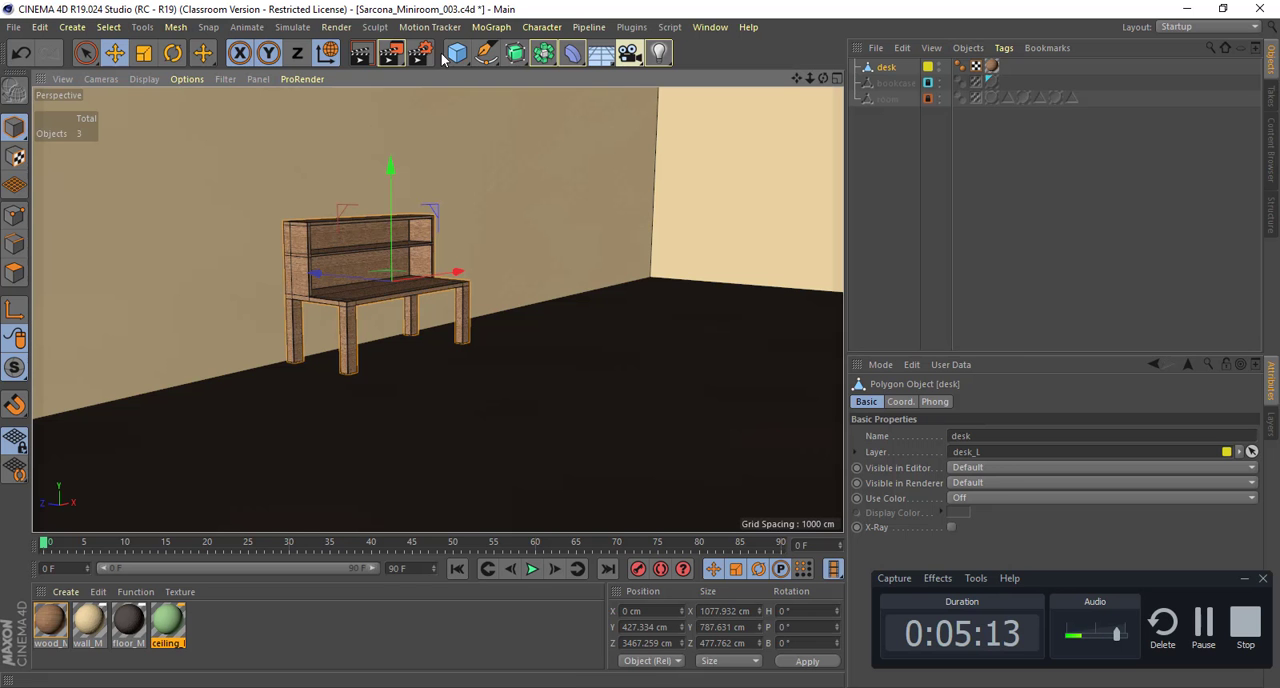
pyautogui.click(460, 55)
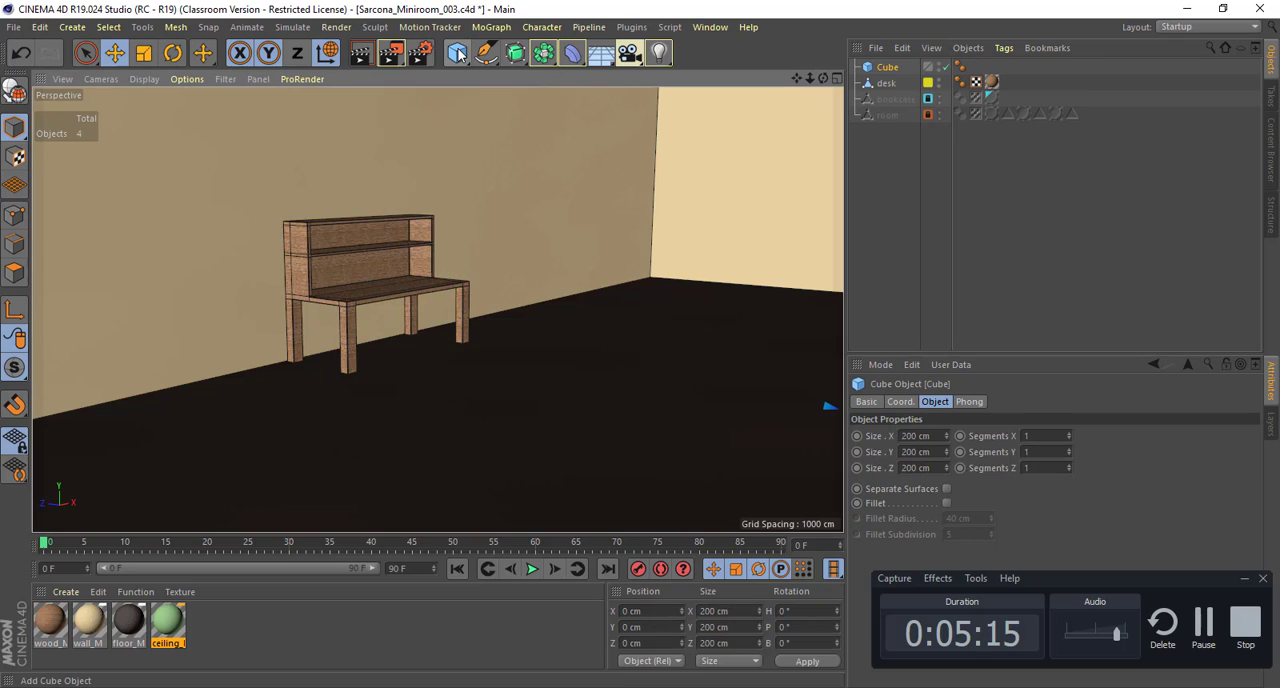
pyautogui.press('s')
pyautogui.keyDown('alt'); pyautogui.moveTo(557, 273); pyautogui.dragTo(666, 303); pyautogui.keyUp('alt')
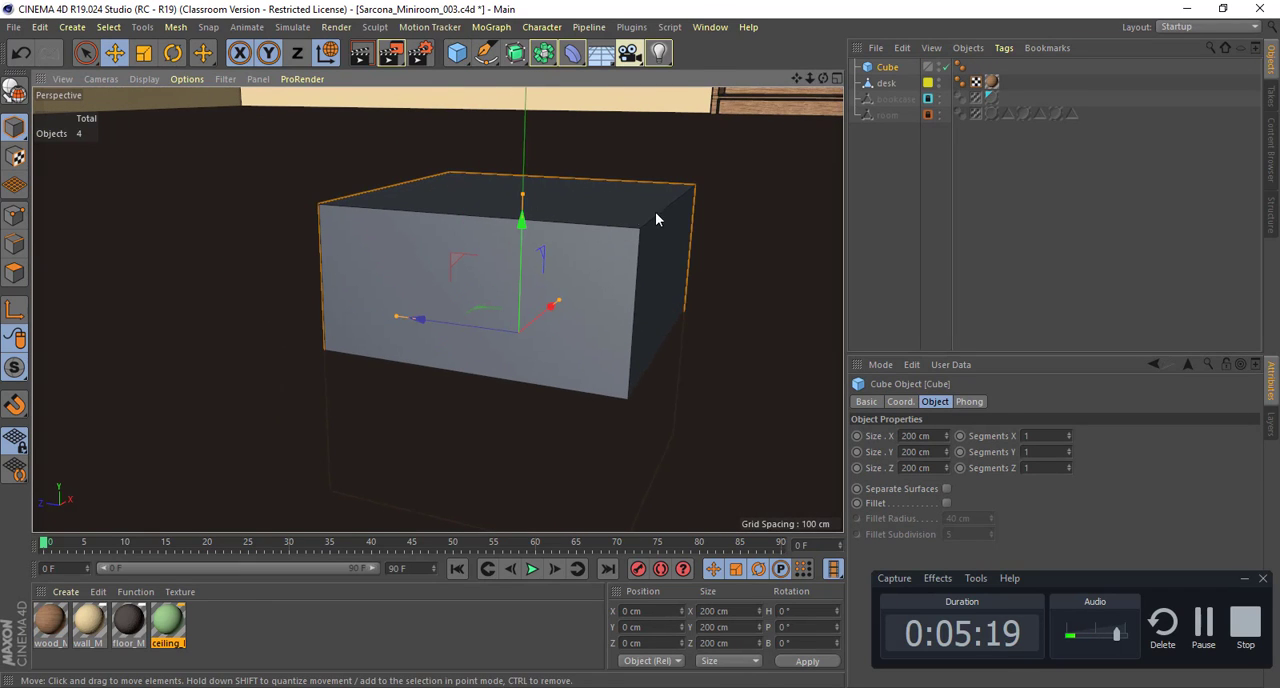
pyautogui.keyDown('alt'); pyautogui.moveTo(655, 212); pyautogui.dragTo(598, 211); pyautogui.keyUp('alt')
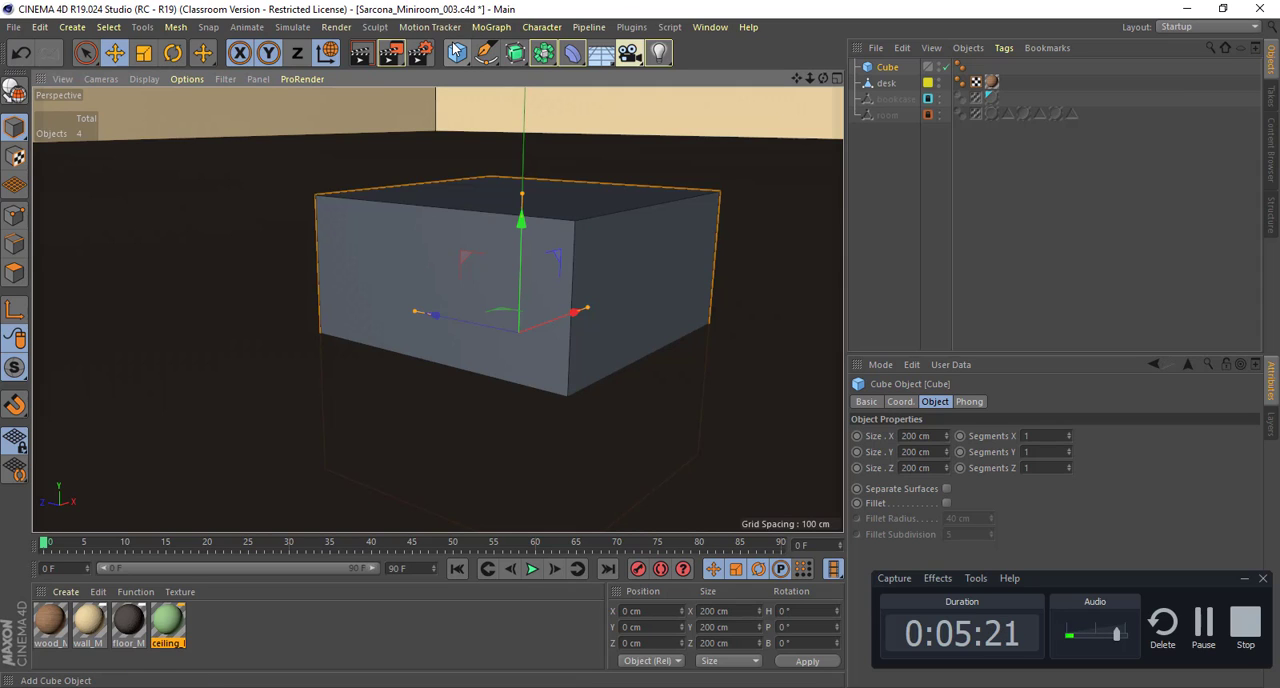
pyautogui.press('s')
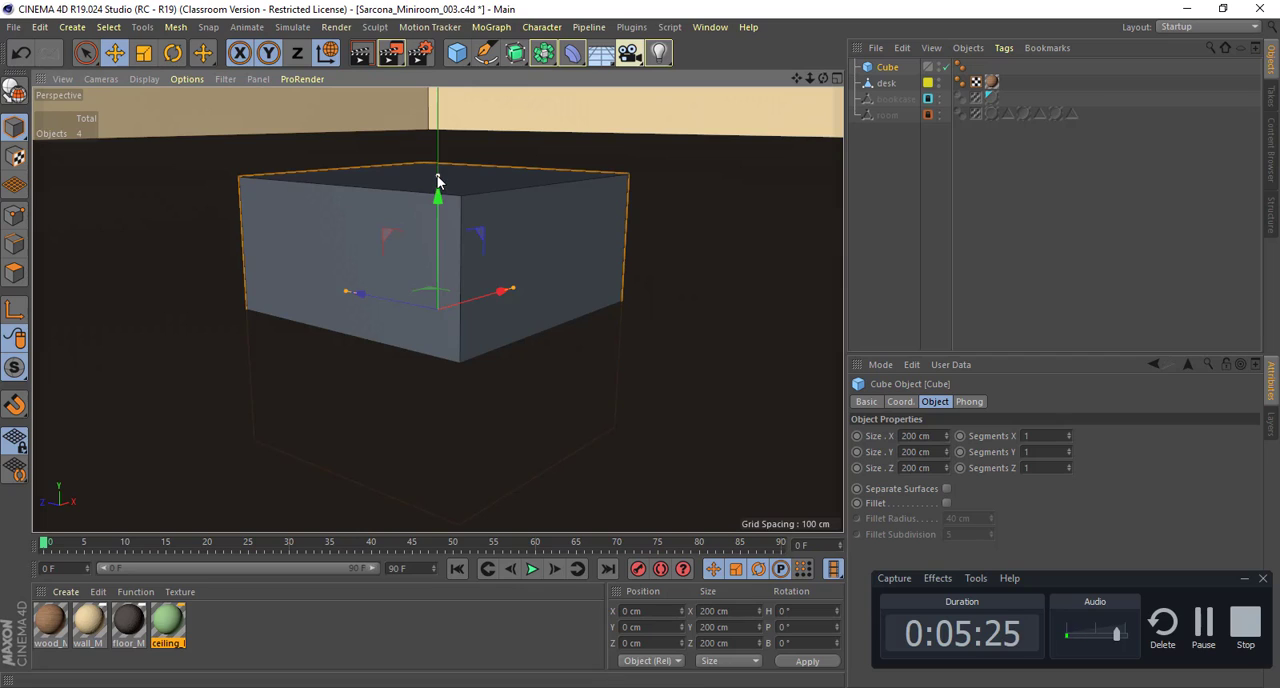
# Step: Flatten the cube into a slab about 22 cm high and raise it to about 32 cm on the Y axis
pyautogui.moveTo(437, 182); pyautogui.dragTo(450, 259)
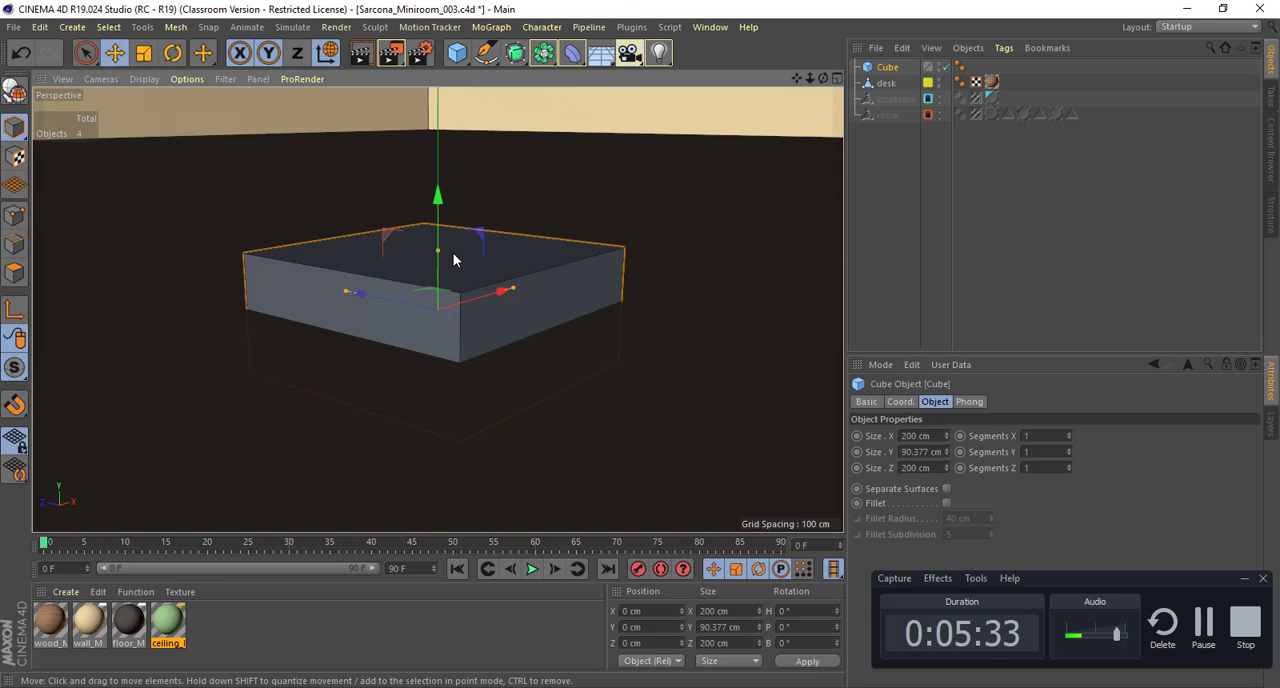
pyautogui.moveTo(438, 251); pyautogui.dragTo(442, 304)
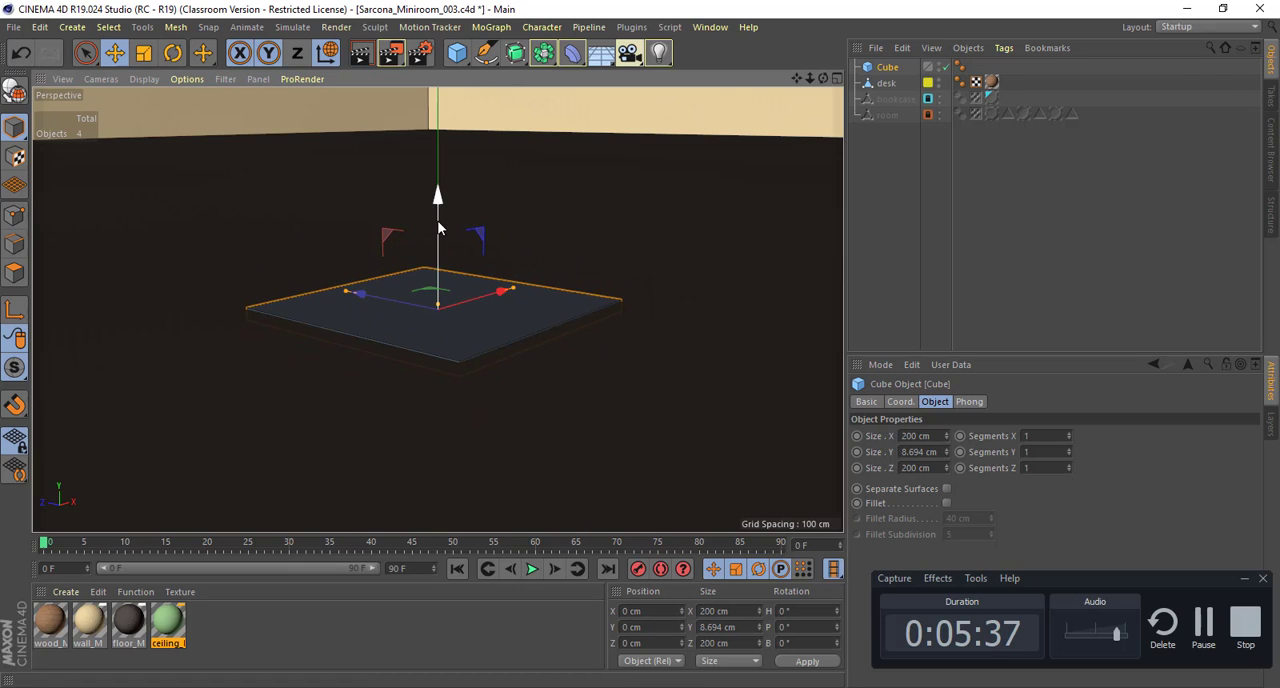
pyautogui.moveTo(437, 196); pyautogui.dragTo(438, 181)
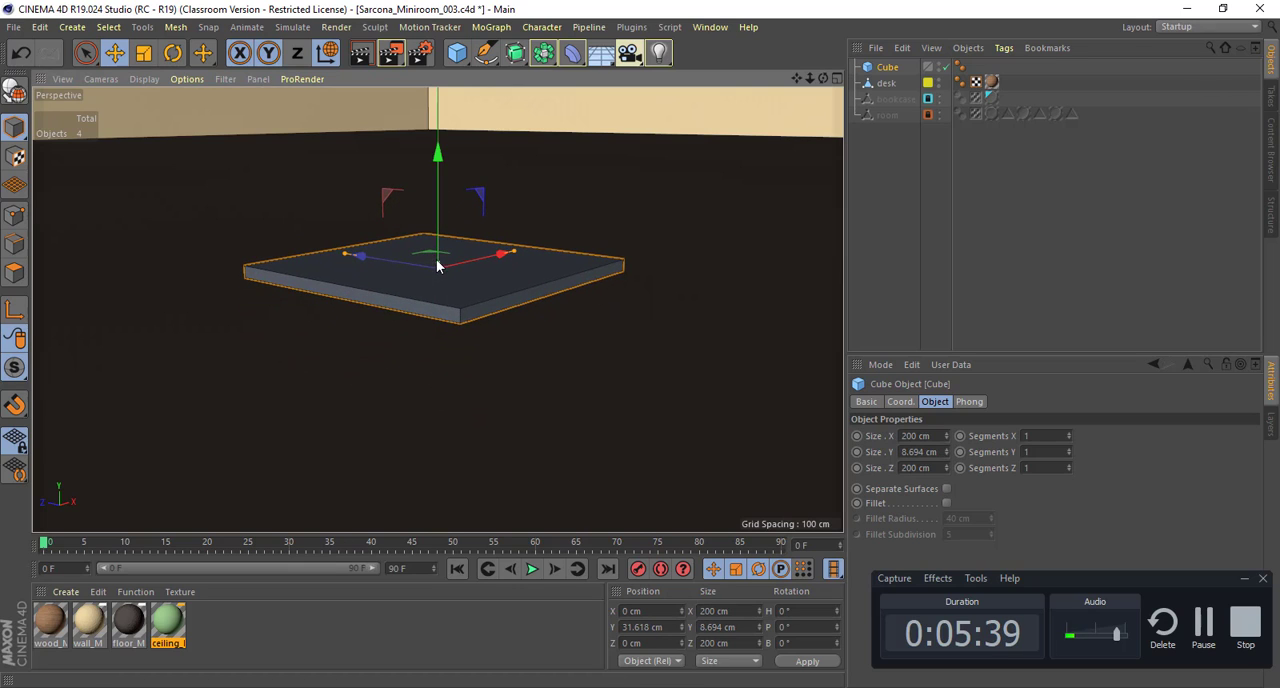
pyautogui.moveTo(438, 264); pyautogui.dragTo(397, 246)
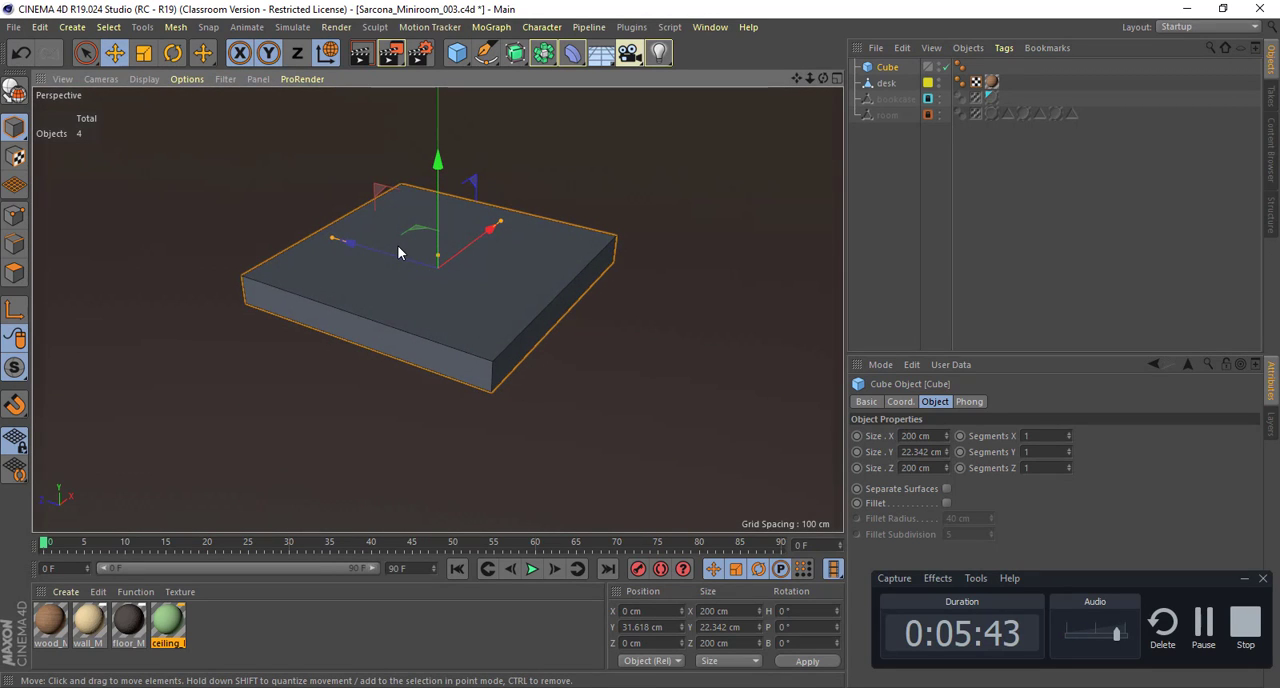
# Step: Try the Lines display mode on the slab in the perspective view and restore Gouraud Shading (Lines)
pyautogui.click(153, 76)
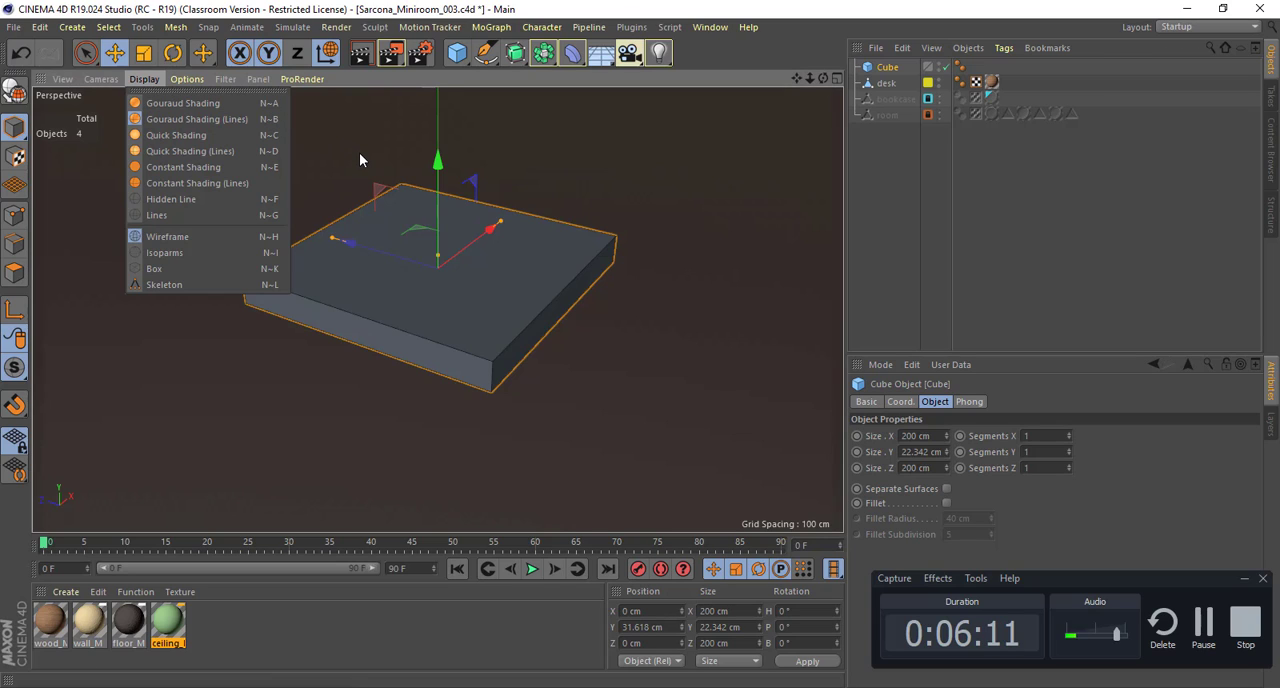
pyautogui.click(515, 301)
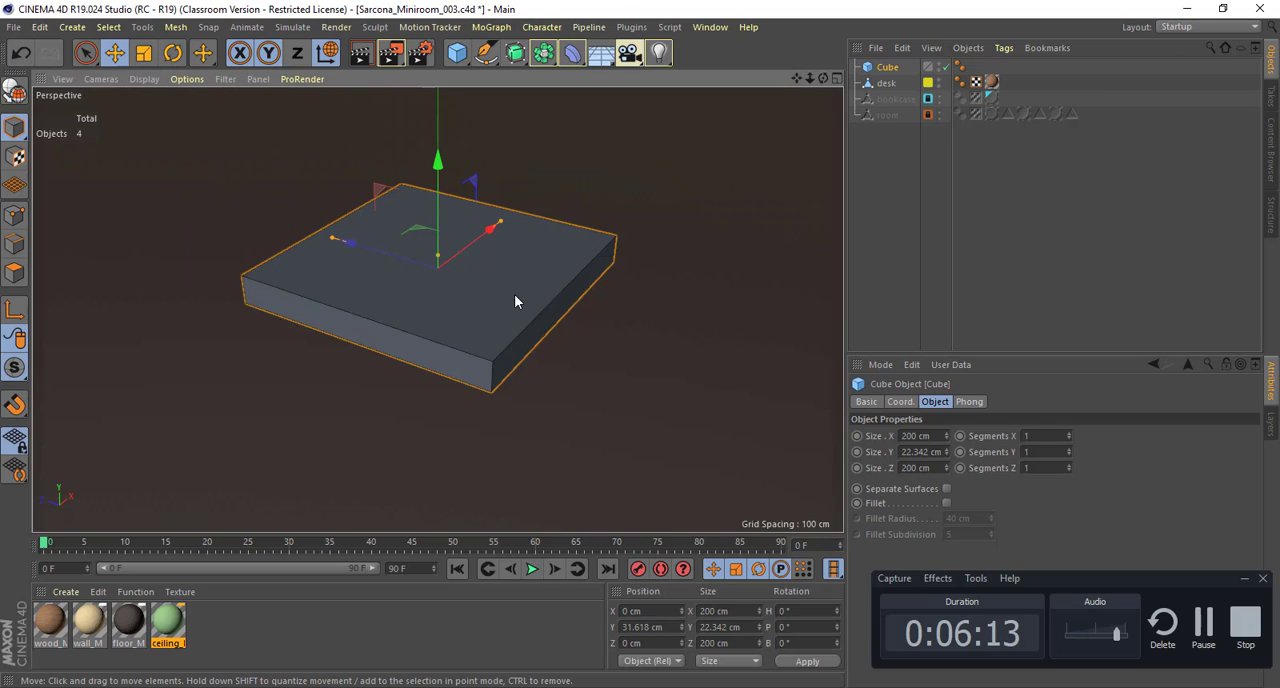
pyautogui.press('n')
pyautogui.press('n')
pyautogui.press('b')
pyautogui.click(155, 79)
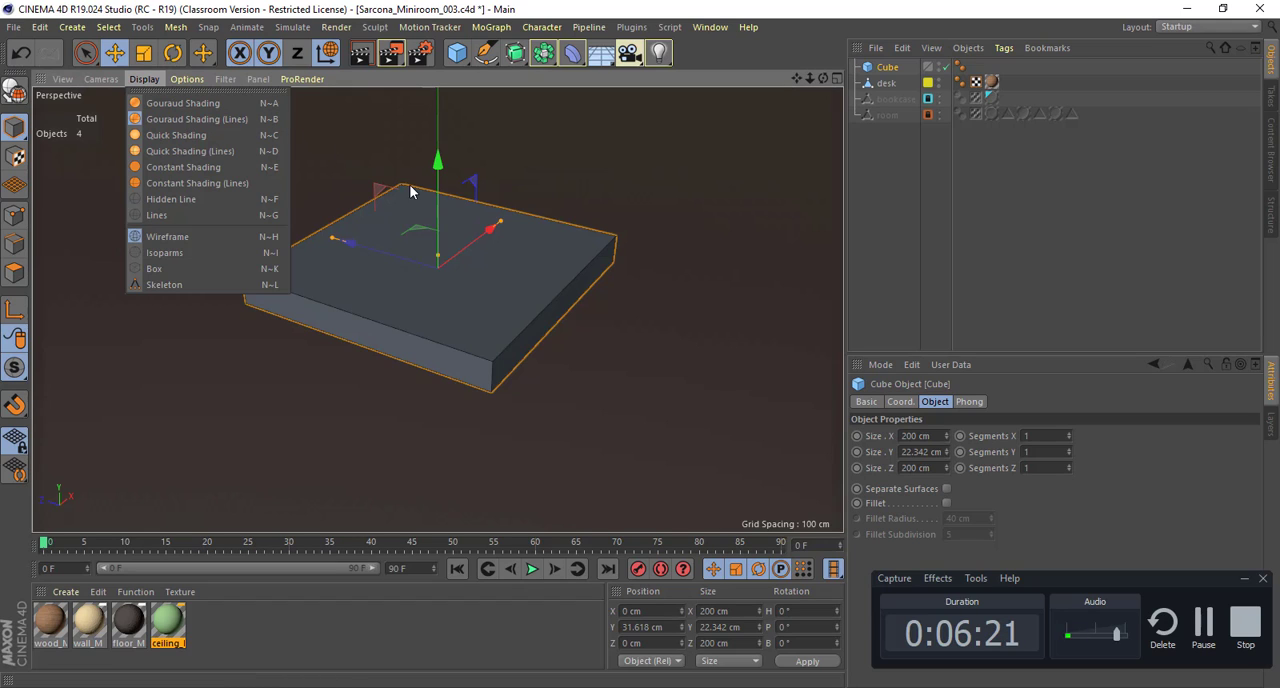
pyautogui.click(455, 262)
pyautogui.press('n')
pyautogui.press('g')
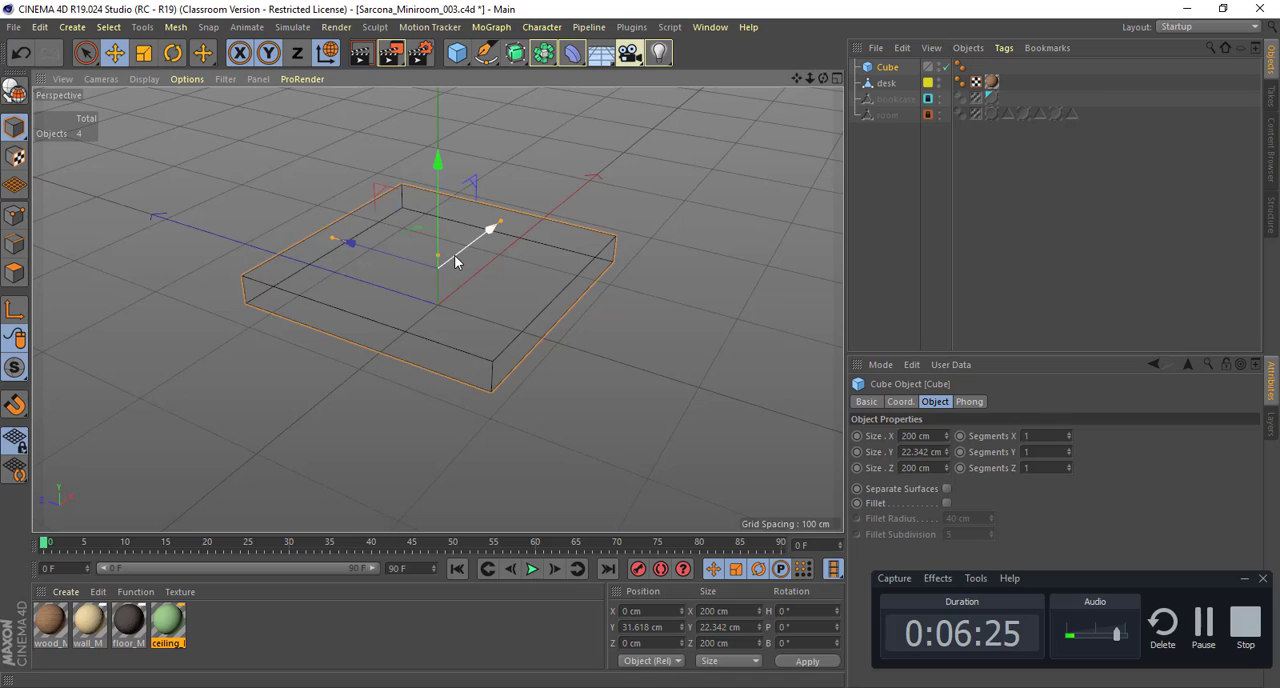
pyautogui.press('n')
pyautogui.press('a')
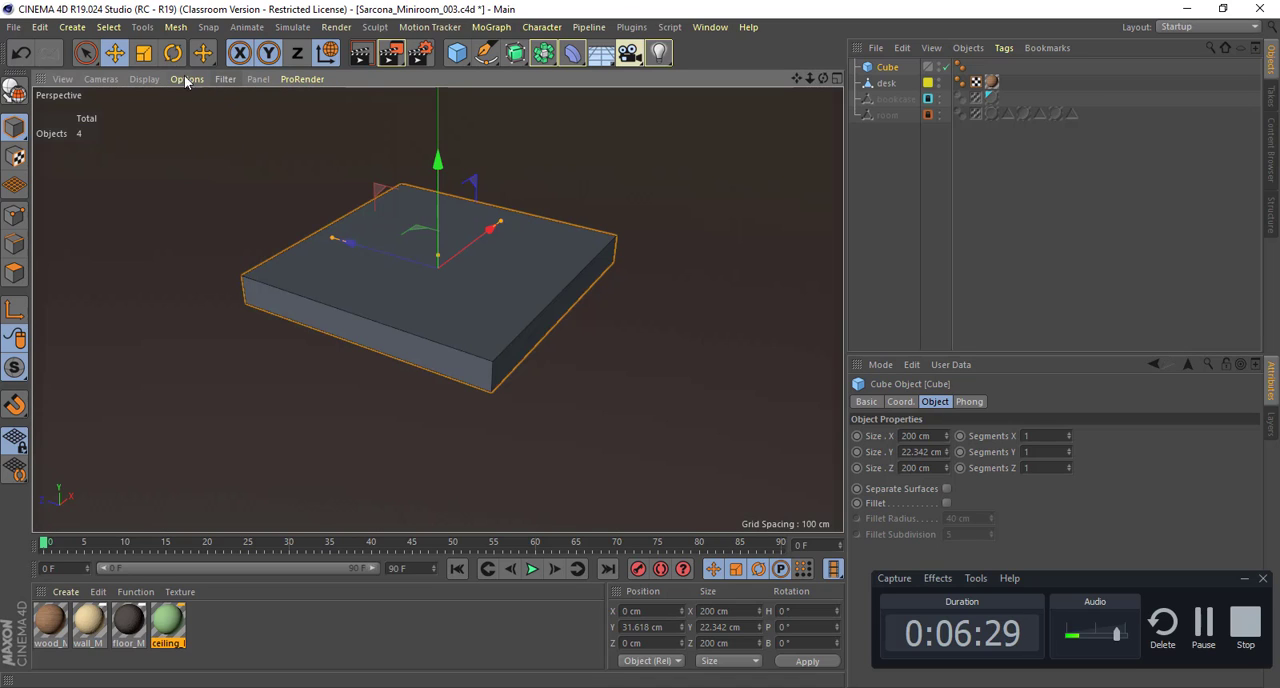
pyautogui.click(100, 79)
pyautogui.moveTo(143, 120)
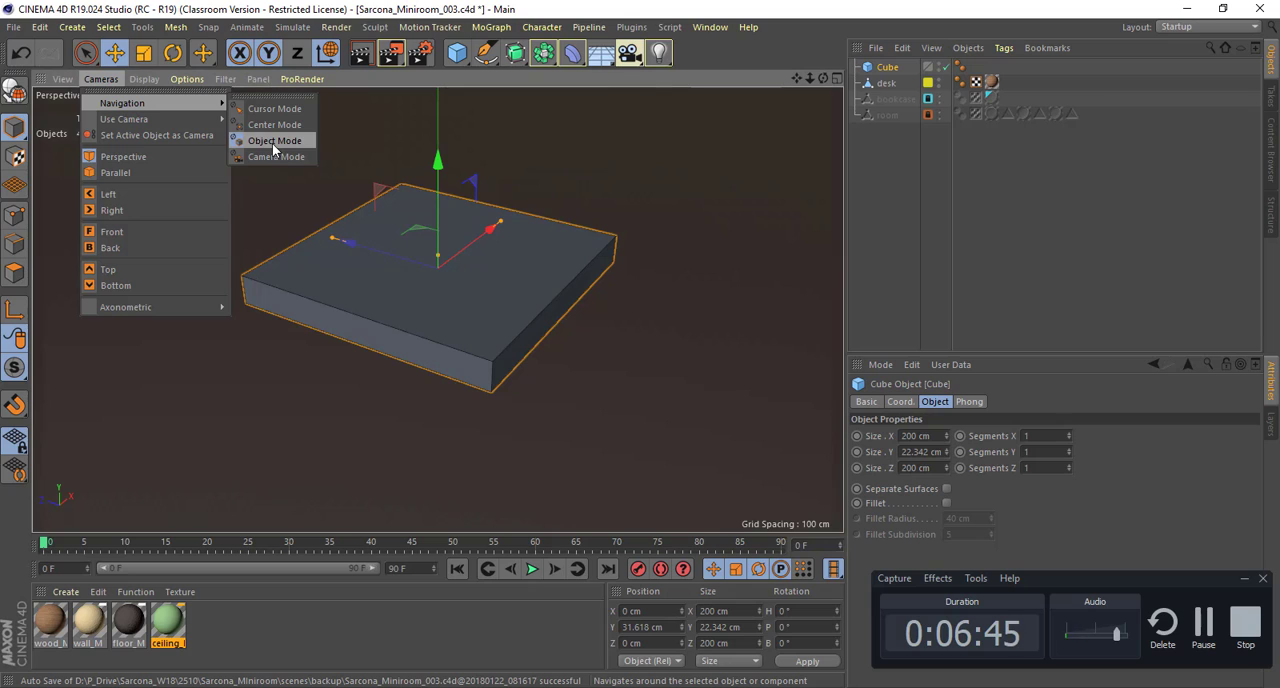
pyautogui.moveTo(156, 80)
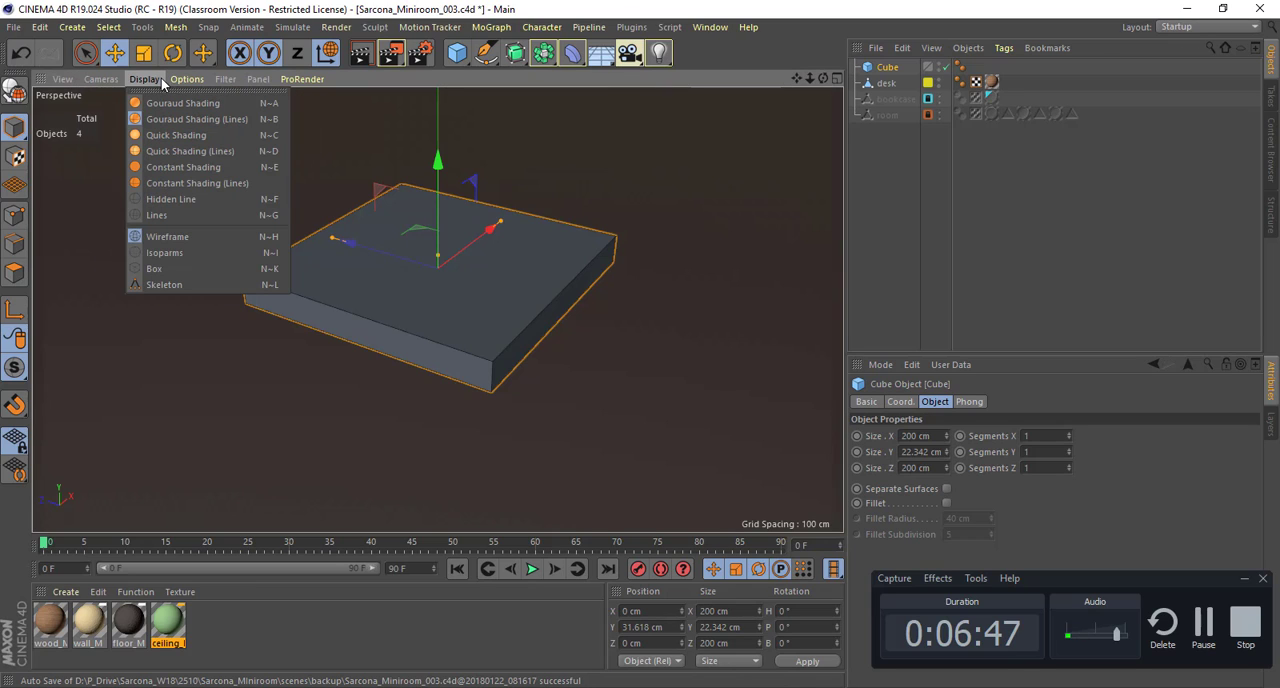
pyautogui.click(710, 325)
pyautogui.keyDown('alt'); pyautogui.moveTo(486, 279); pyautogui.dragTo(559, 334); pyautogui.keyUp('alt')
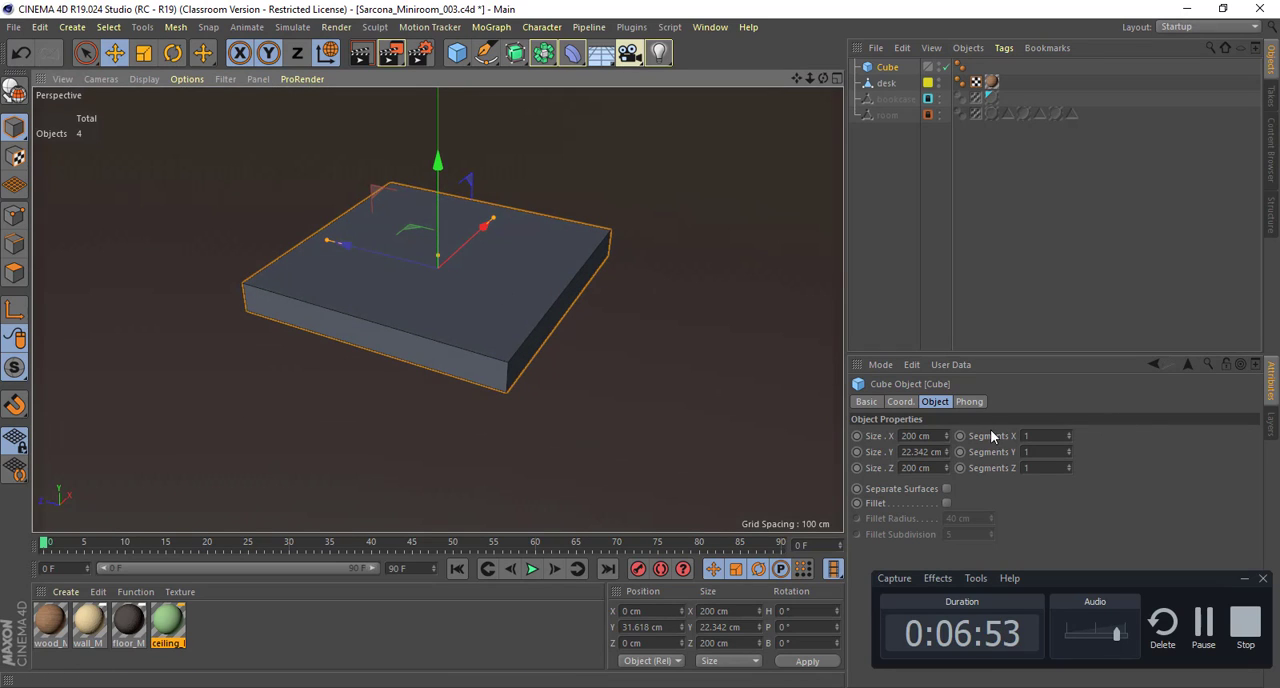
pyautogui.keyDown('alt'); pyautogui.moveTo(578, 349); pyautogui.dragTo(588, 286); pyautogui.keyUp('alt')
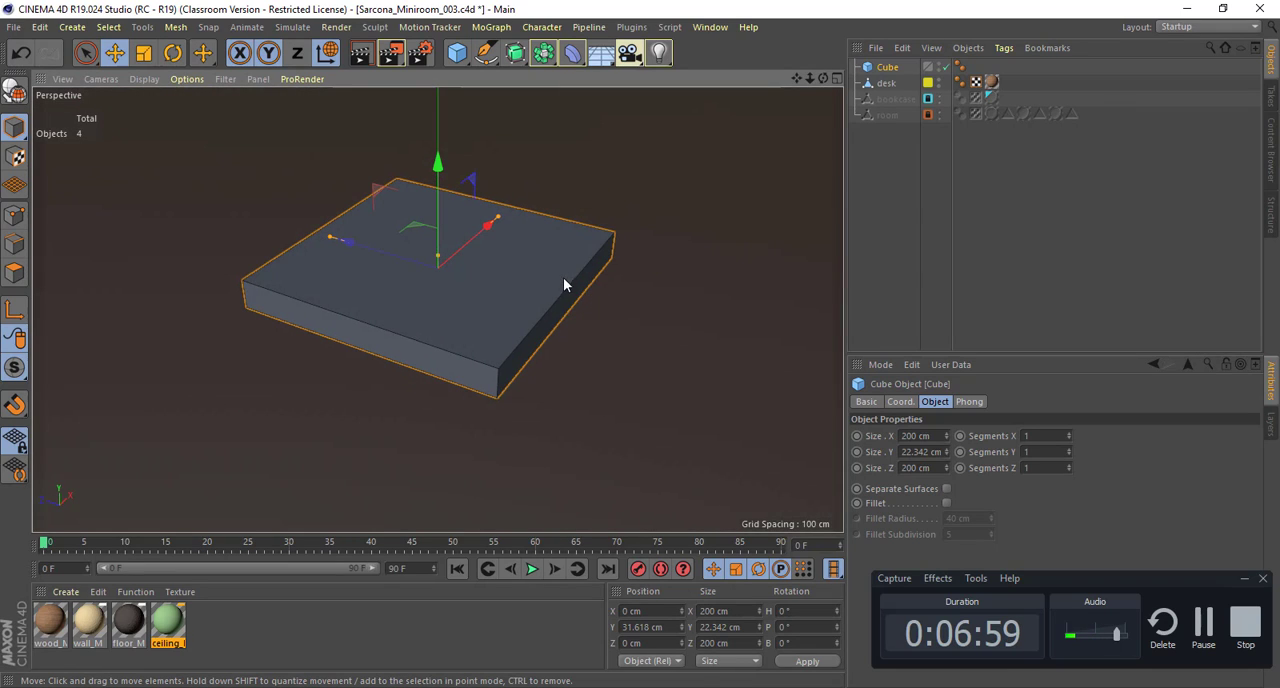
# Step: Set the slab's segments to 3 along X and 3 along Z
pyautogui.keyDown('alt'); pyautogui.moveTo(565, 277); pyautogui.dragTo(591, 263); pyautogui.keyUp('alt')
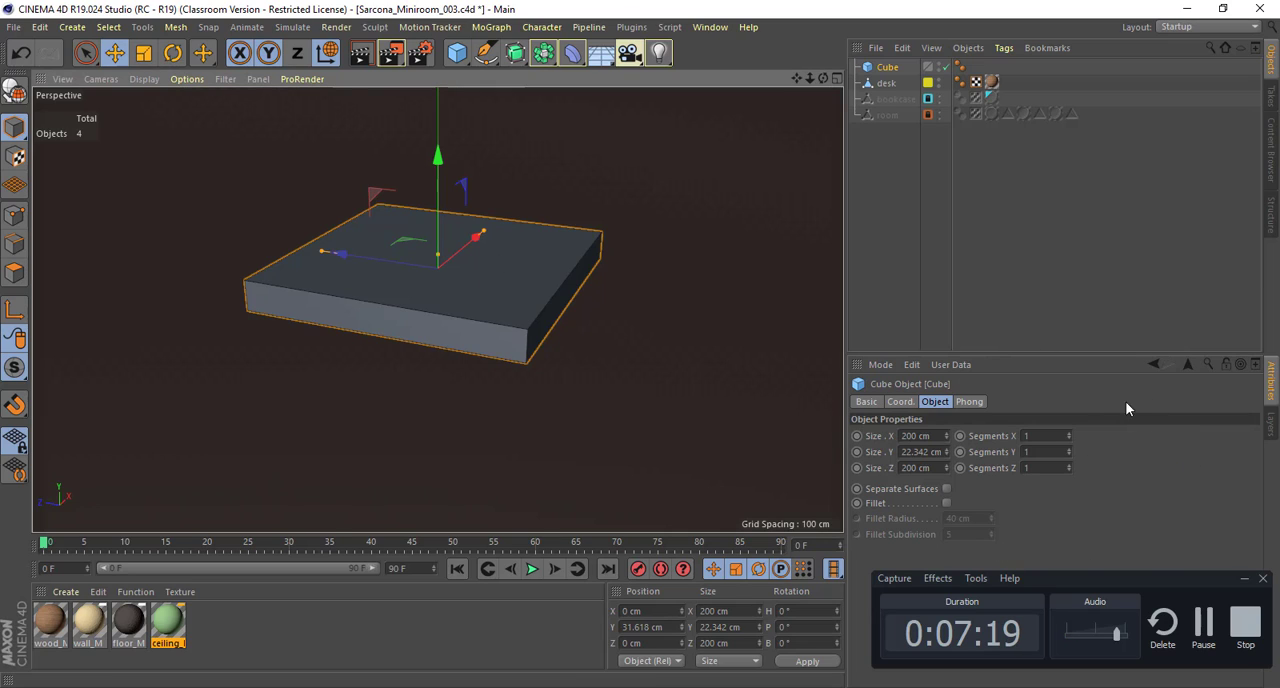
pyautogui.click(1068, 433)
pyautogui.click(1068, 433)
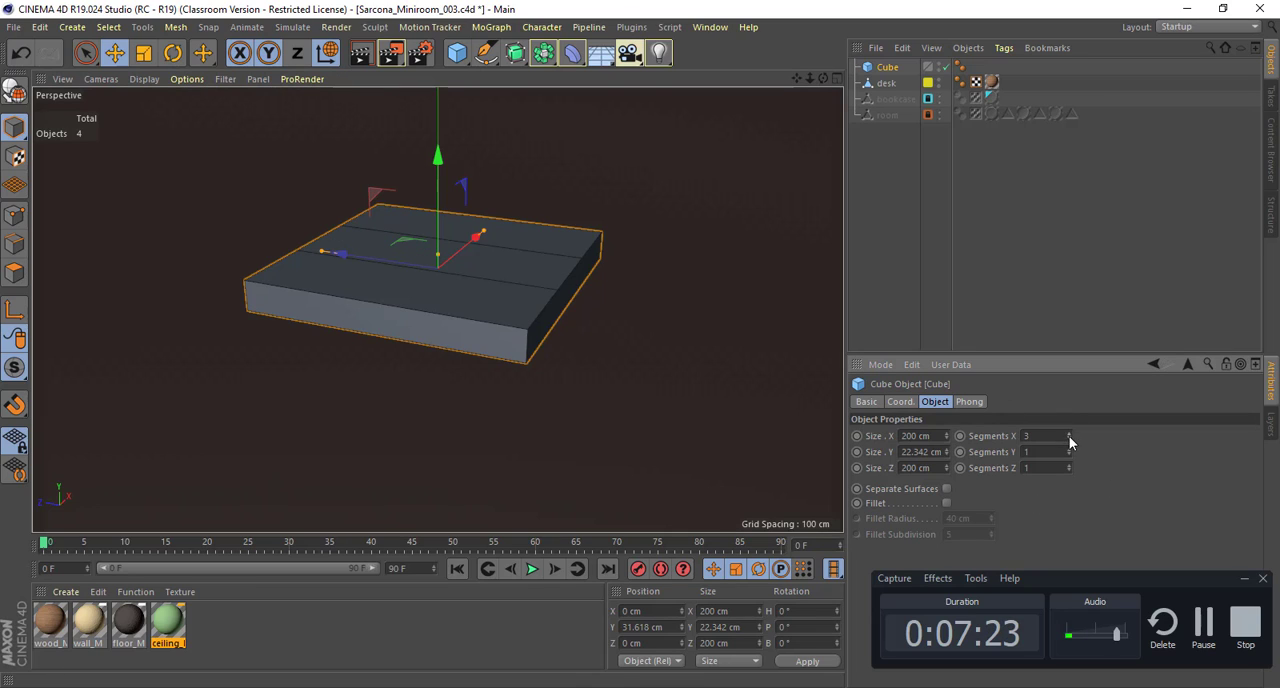
pyautogui.click(1068, 465)
pyautogui.click(1068, 465)
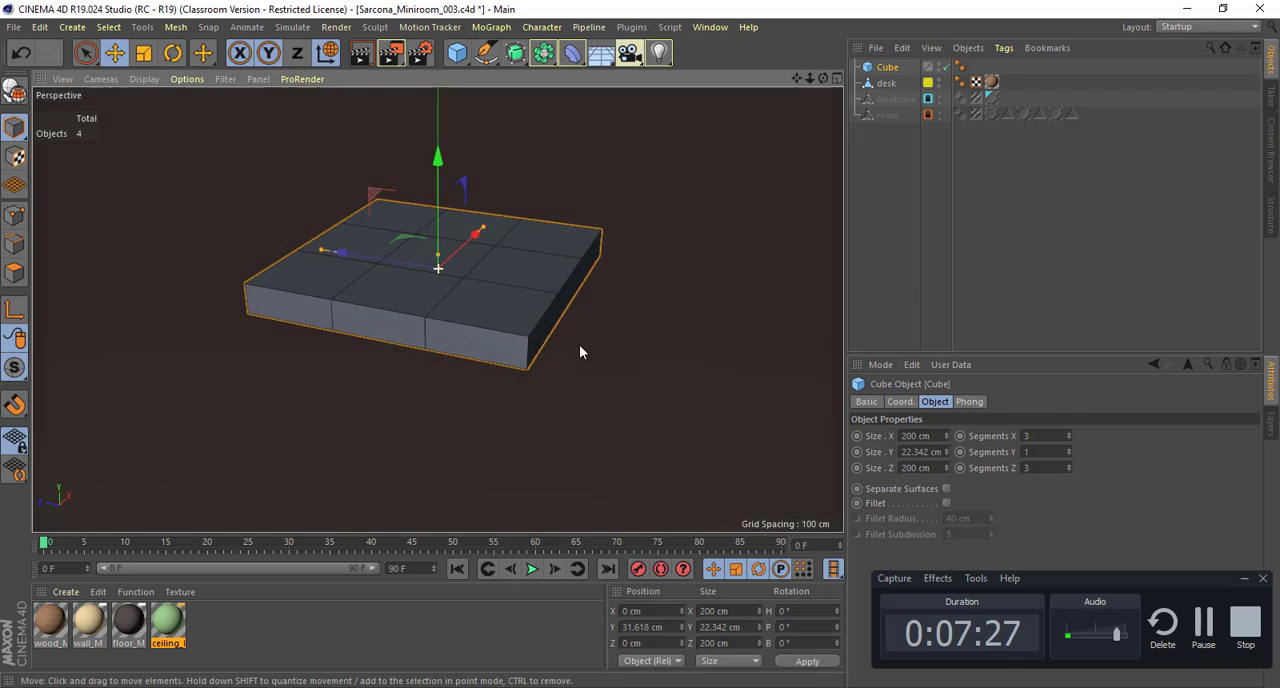
pyautogui.keyDown('alt'); pyautogui.moveTo(580, 347); pyautogui.dragTo(565, 367); pyautogui.keyUp('alt')
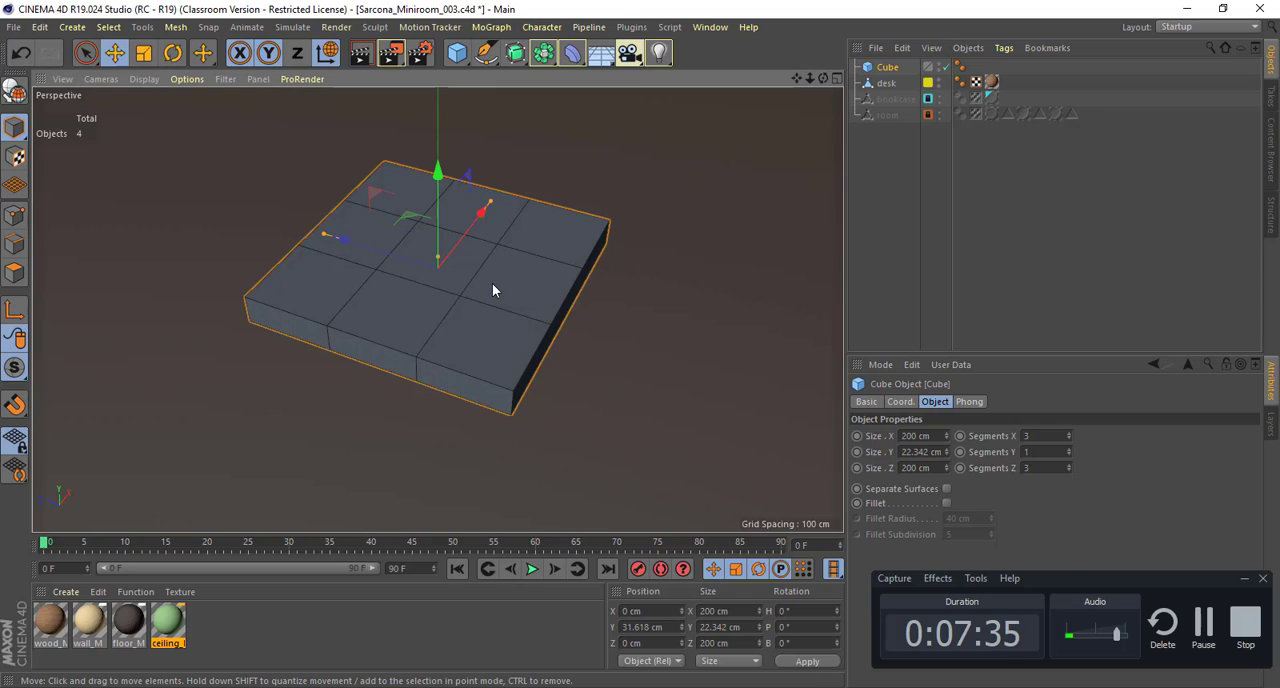
pyautogui.press('e')
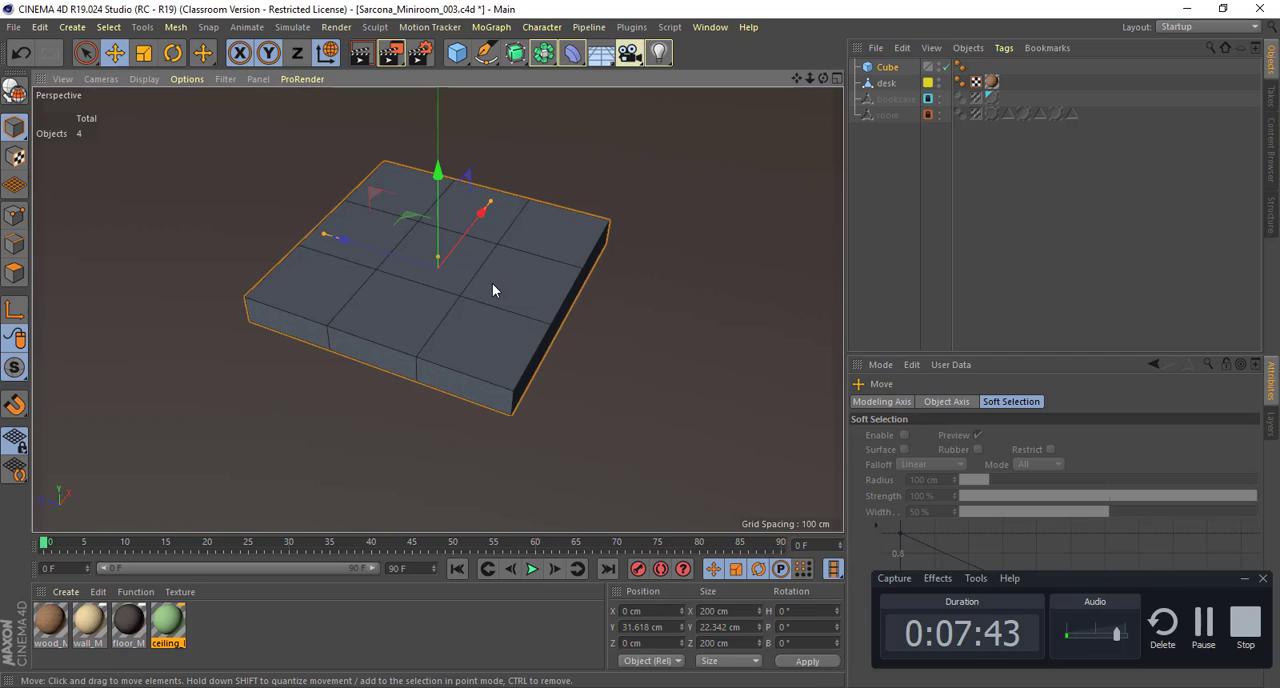
pyautogui.click(492, 285)
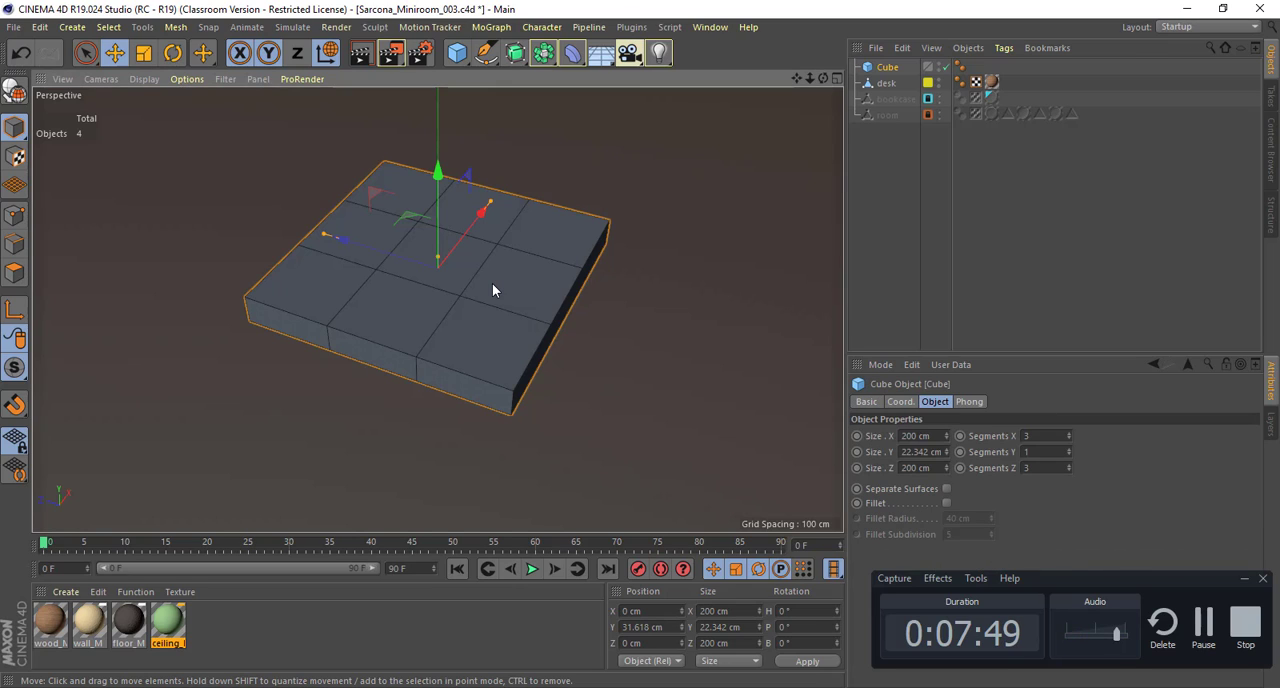
pyautogui.click(1117, 636)
pyautogui.moveTo(1117, 636); pyautogui.dragTo(1109, 638)
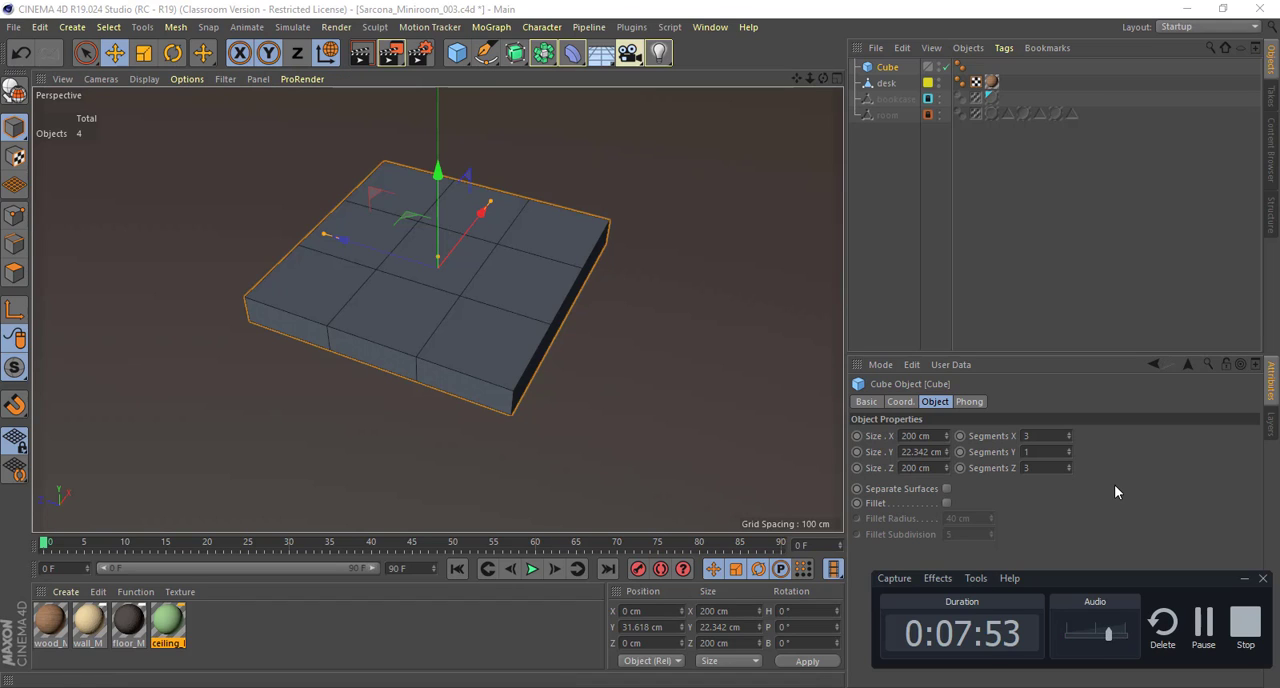
# Step: Compare the slab's segment grid with the frame sketch in Photoshop, then return to Cinema 4D
pyautogui.scroll(-2, 662, 323)
pyautogui.keyDown('alt'); pyautogui.moveTo(662, 324); pyautogui.dragTo(668, 352); pyautogui.keyUp('alt')
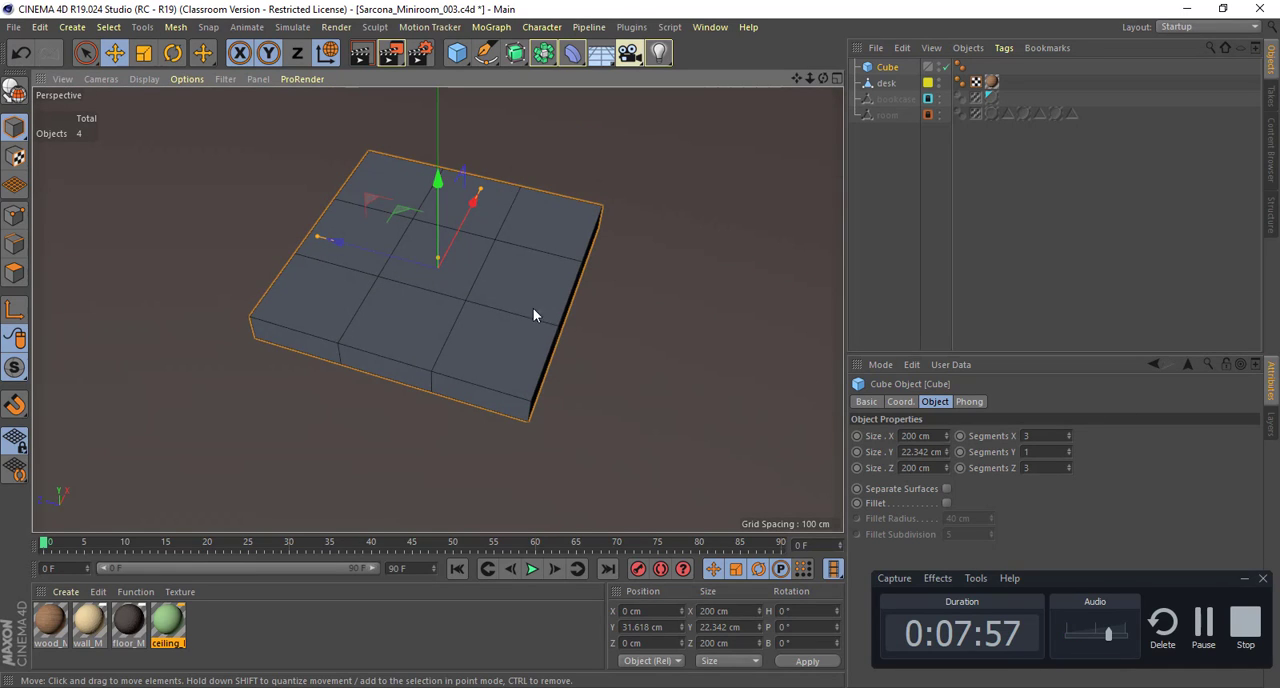
pyautogui.keyDown('alt'); pyautogui.moveTo(480, 278); pyautogui.dragTo(512, 308); pyautogui.keyUp('alt')
pyautogui.hotkey('alt', 'Tab')
pyautogui.hotkey('alt', 'Tab')
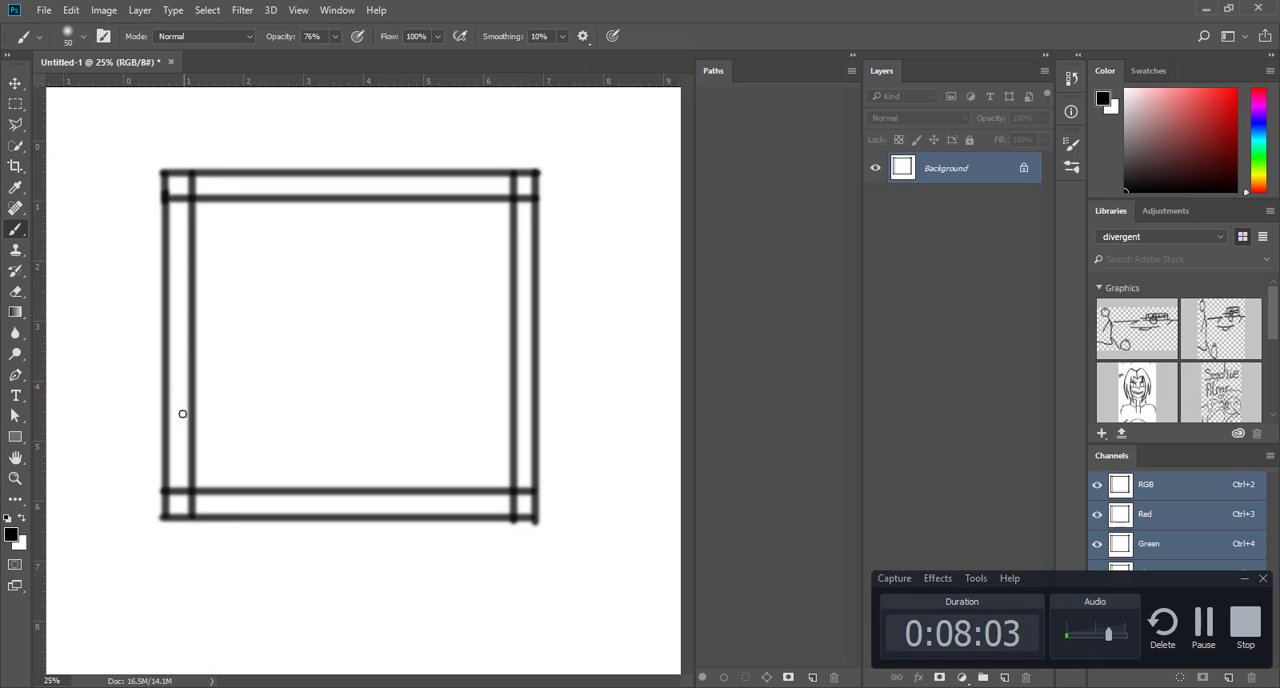
pyautogui.hotkey('alt', 'Tab')
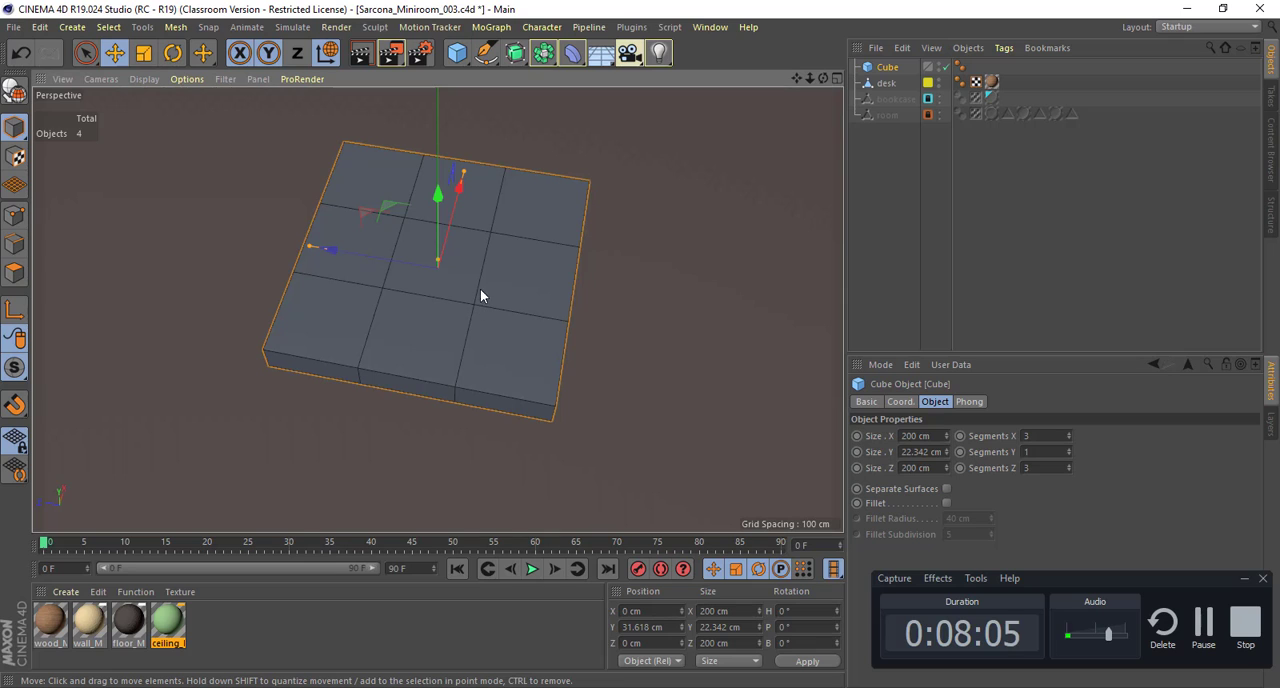
# Step: Make the slab an editable polygon object and spread its two inner edge loops apart along Z towards the outer edges
pyautogui.keyDown('alt'); pyautogui.moveTo(483, 257); pyautogui.dragTo(491, 287); pyautogui.keyUp('alt')
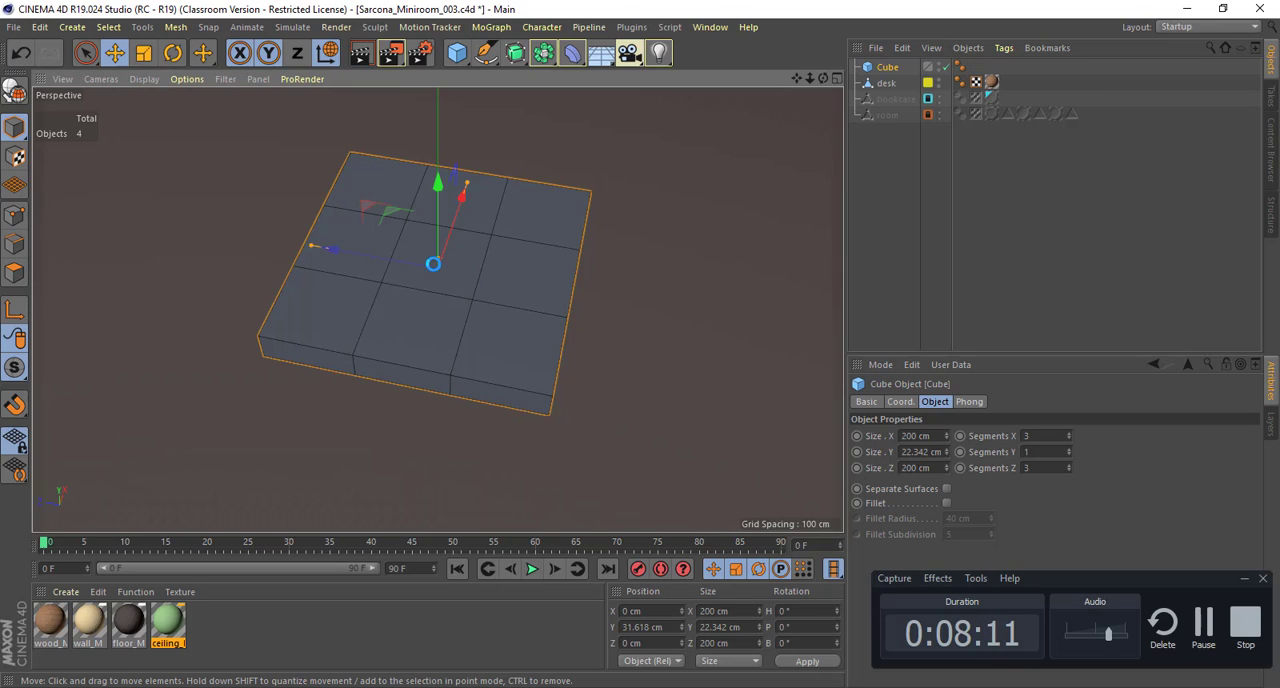
pyautogui.press('c')
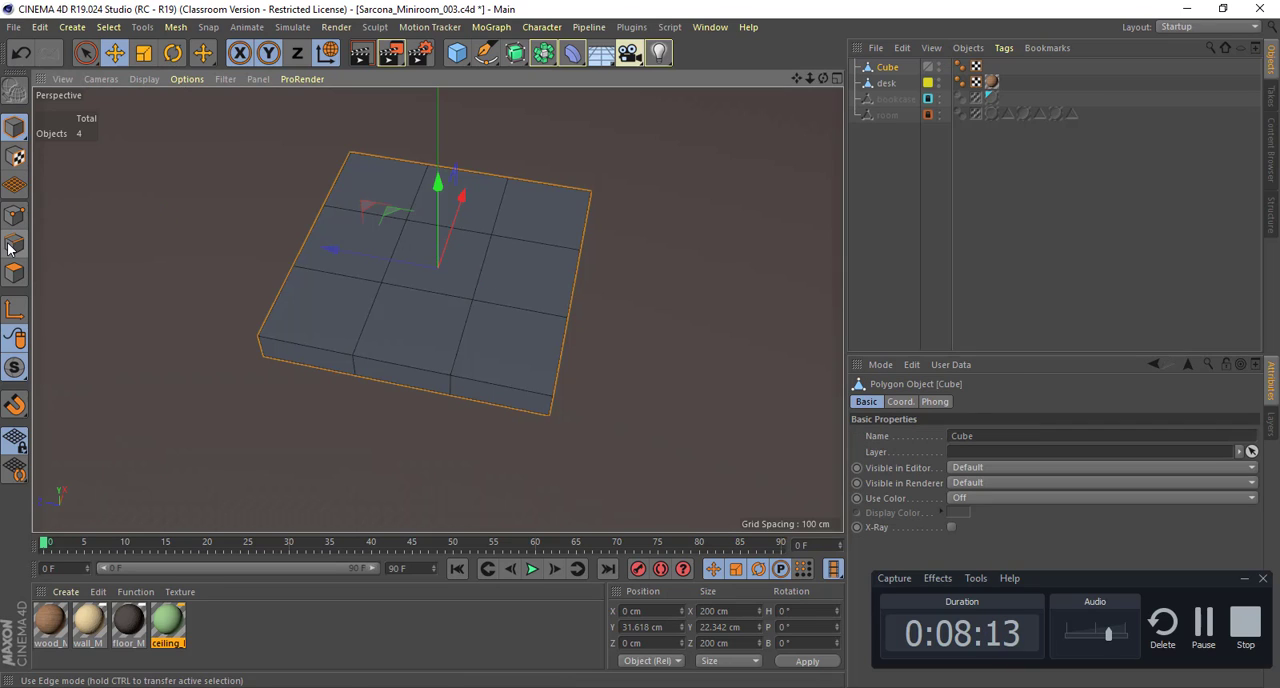
pyautogui.click(11, 246)
pyautogui.doubleClick(391, 262)
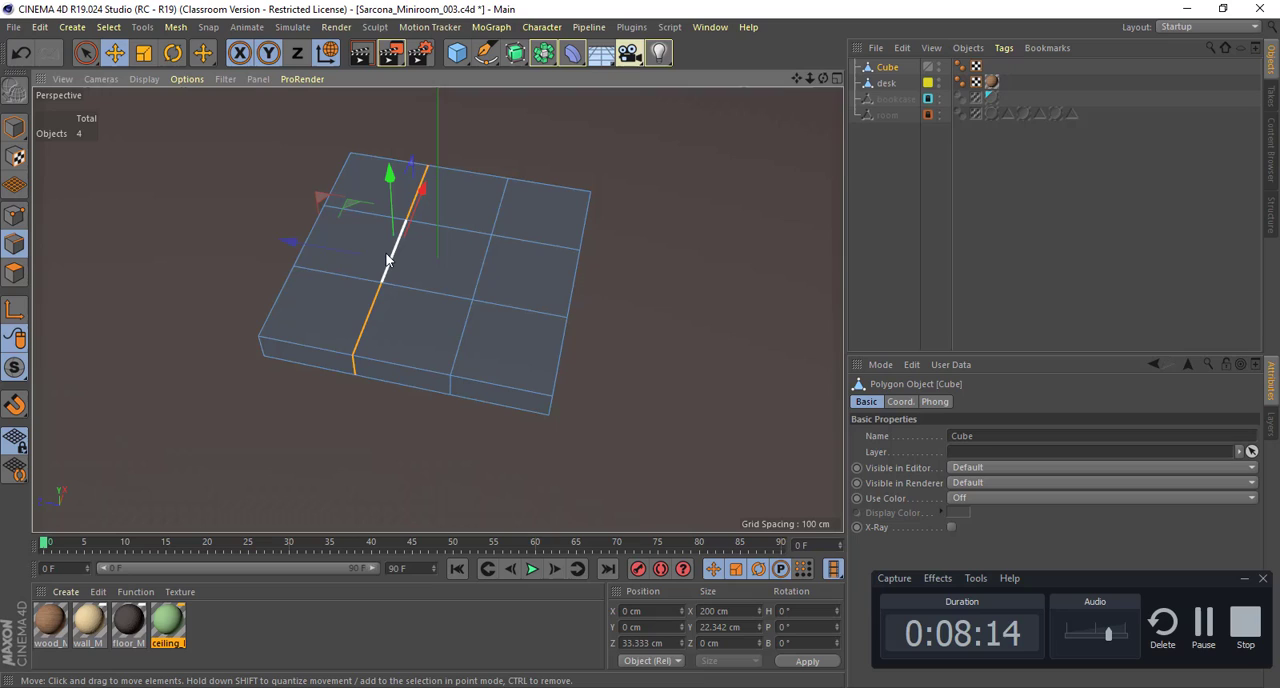
pyautogui.keyDown('shift'); pyautogui.click(486, 268); pyautogui.keyUp('shift')
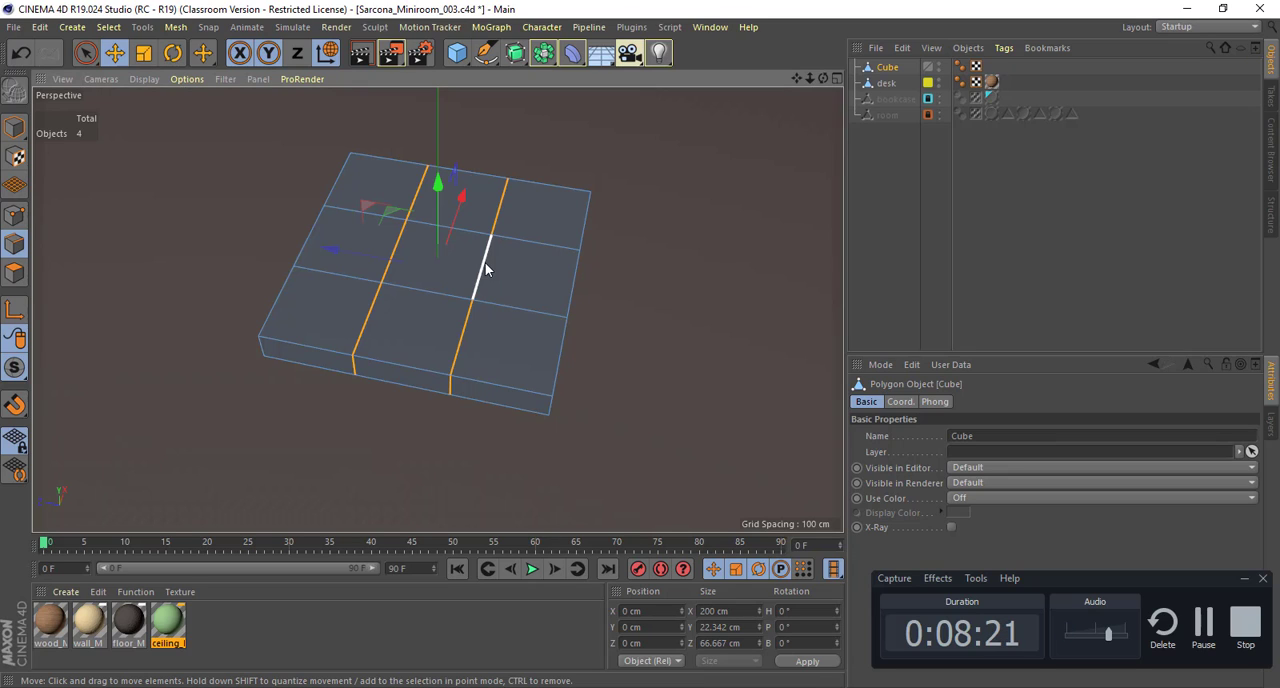
pyautogui.press('t')
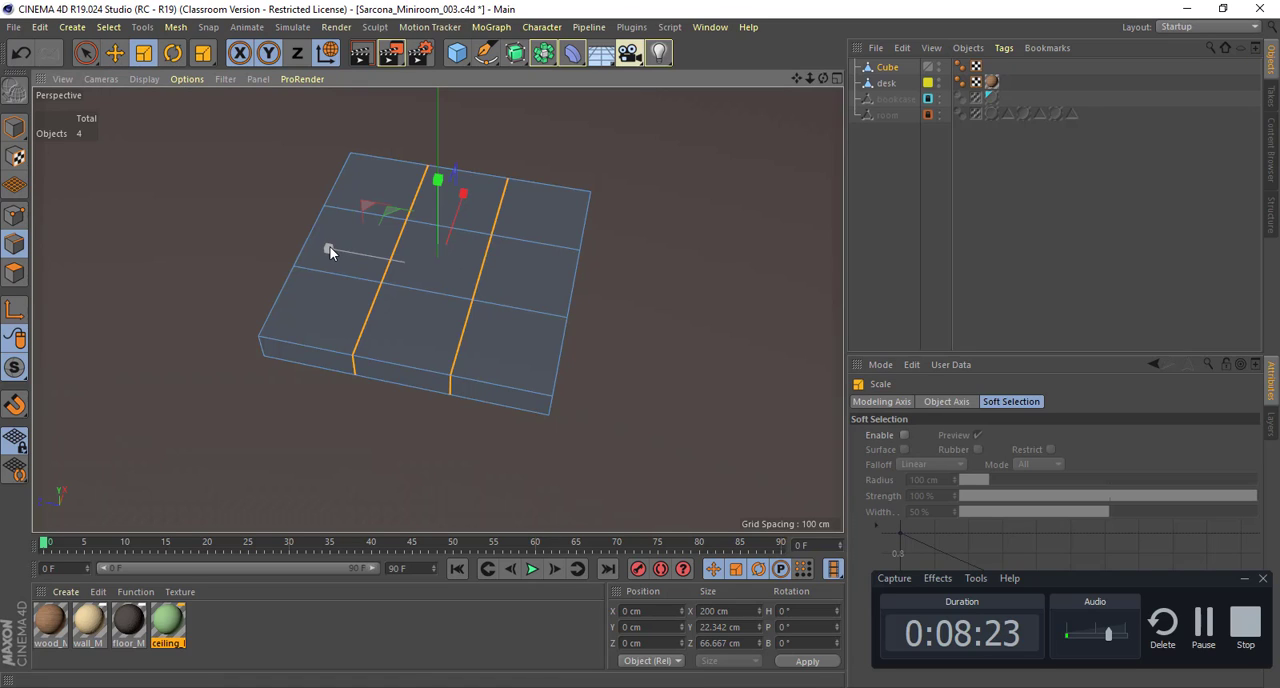
pyautogui.moveTo(331, 252); pyautogui.dragTo(212, 222)
# Step: Select the two crossing edge loops and spread them apart along X to about 149 cm
pyautogui.doubleClick(443, 288)
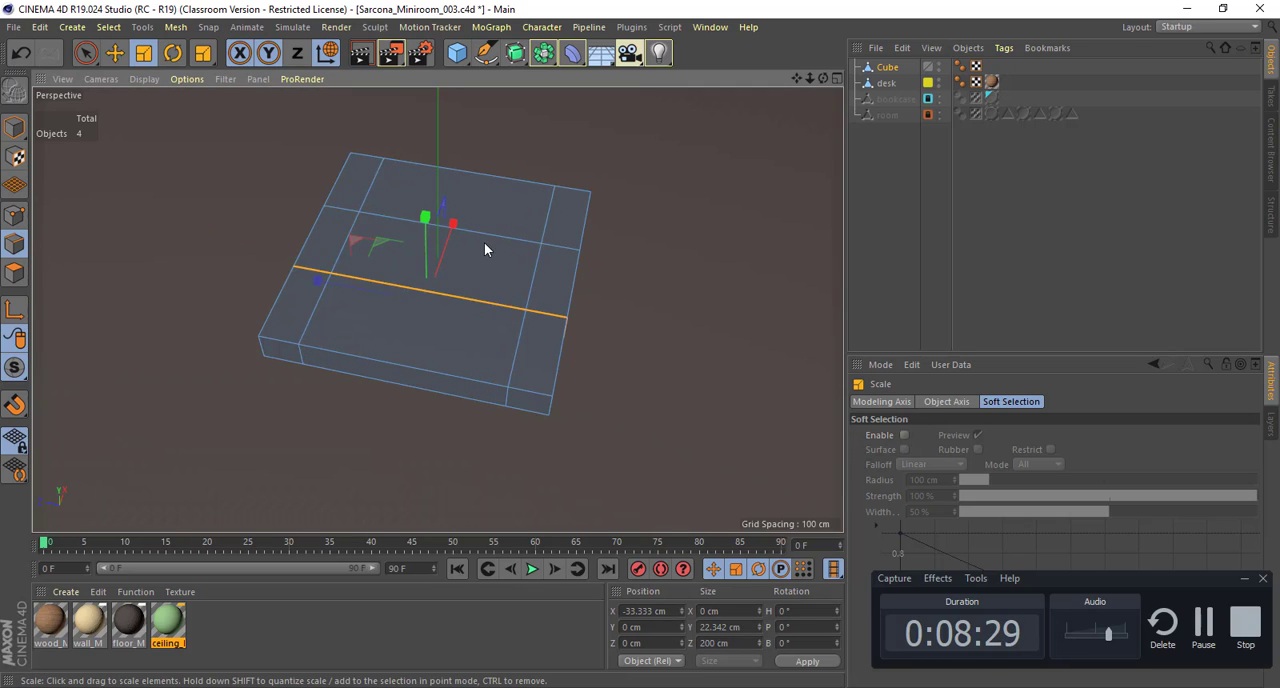
pyautogui.keyDown('shift'); pyautogui.doubleClick(488, 237); pyautogui.keyUp('shift')
pyautogui.moveTo(488, 237); pyautogui.dragTo(500, 126)
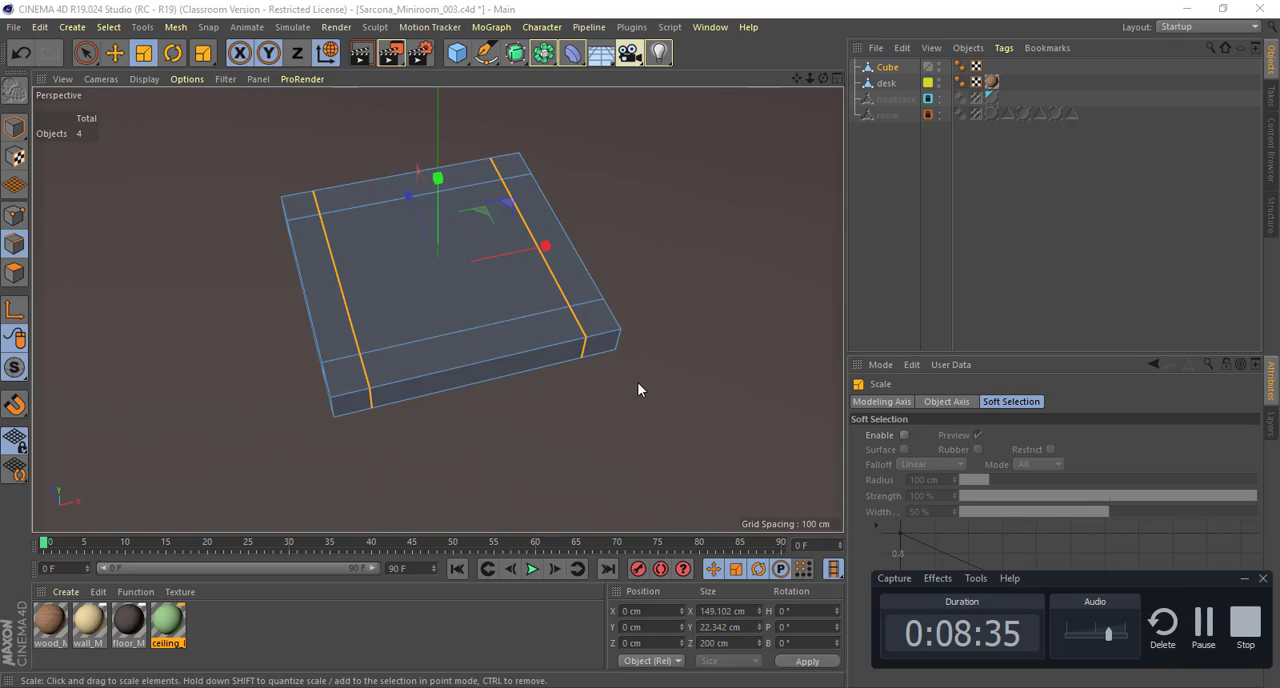
# Step: Examine the slab's border edge loops from several angles and compare its size with the desk
pyautogui.keyDown('alt'); pyautogui.moveTo(537, 297); pyautogui.dragTo(585, 277); pyautogui.keyUp('alt')
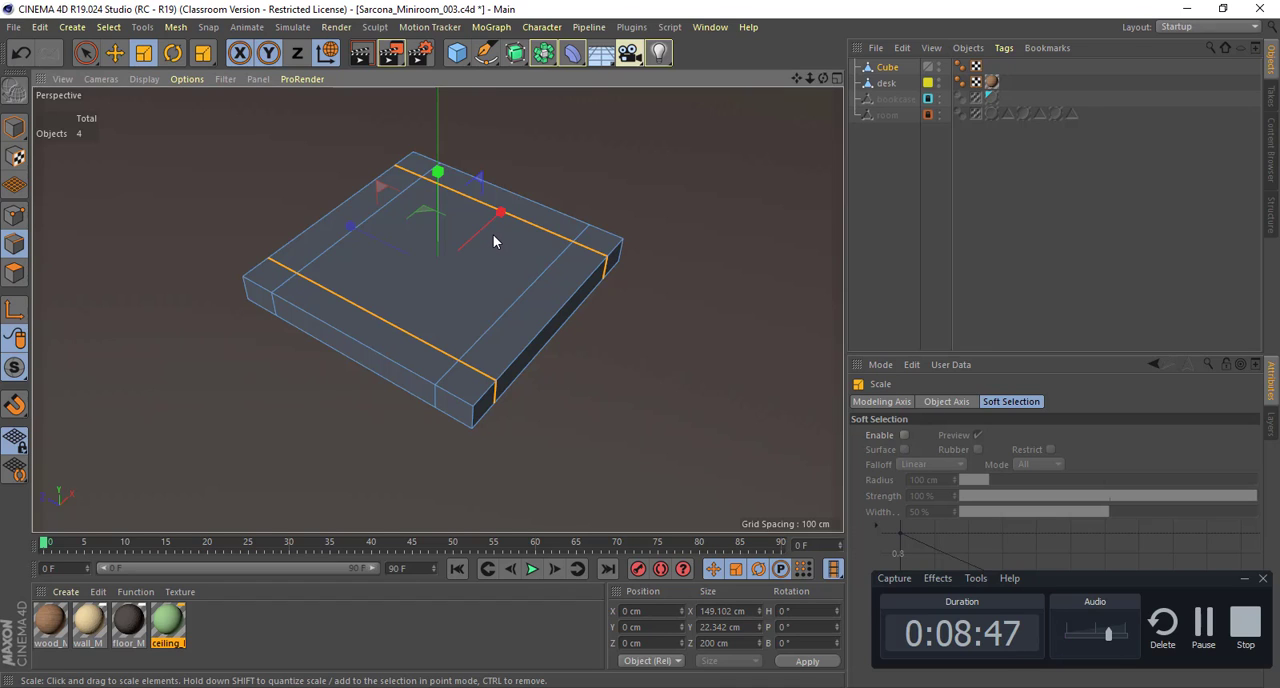
pyautogui.moveTo(494, 240); pyautogui.dragTo(465, 282)
pyautogui.keyDown('alt'); pyautogui.moveTo(528, 296); pyautogui.dragTo(418, 204); pyautogui.keyUp('alt')
pyautogui.hotkey('ctrl', 'z')
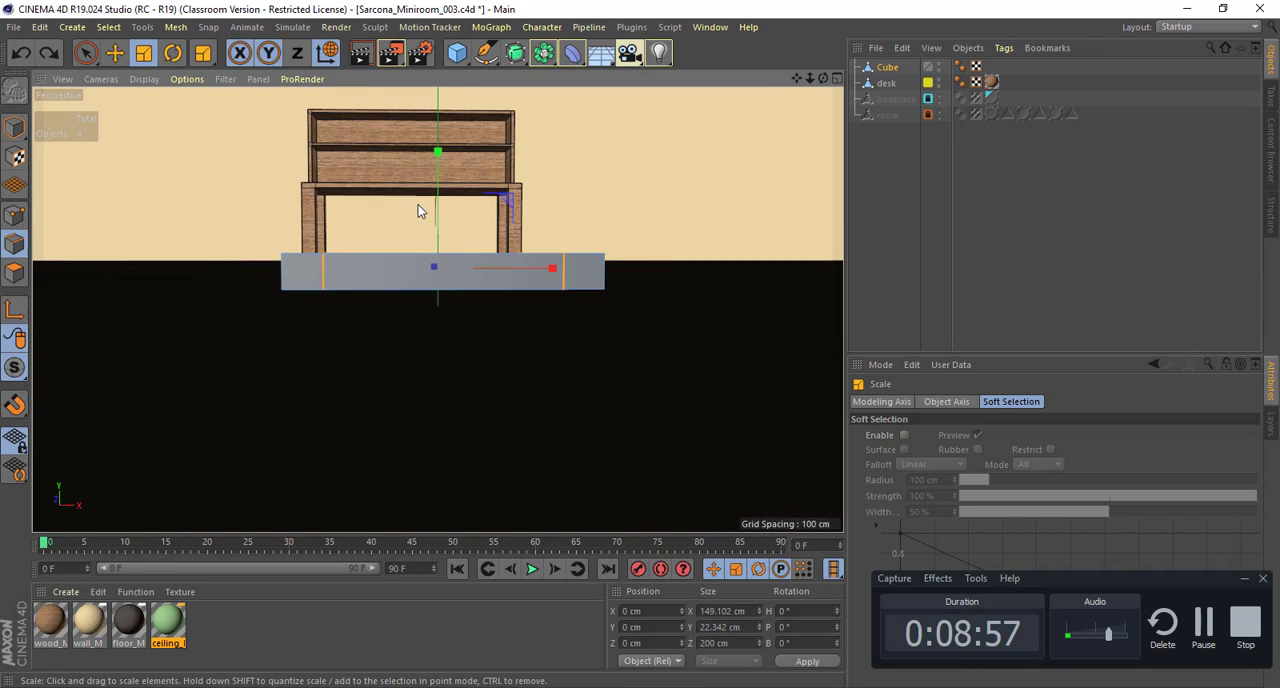
pyautogui.keyDown('alt'); pyautogui.moveTo(311, 225); pyautogui.dragTo(702, 289); pyautogui.keyUp('alt')
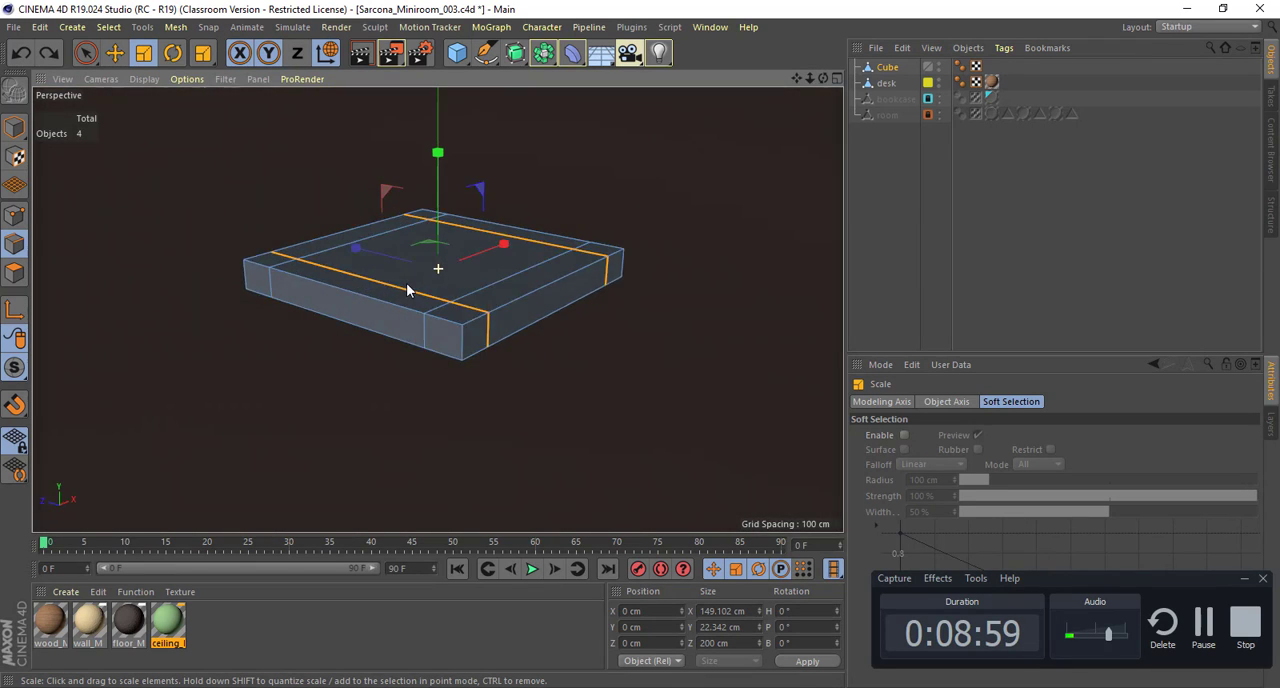
pyautogui.keyDown('alt'); pyautogui.moveTo(409, 312); pyautogui.dragTo(410, 319); pyautogui.keyUp('alt')
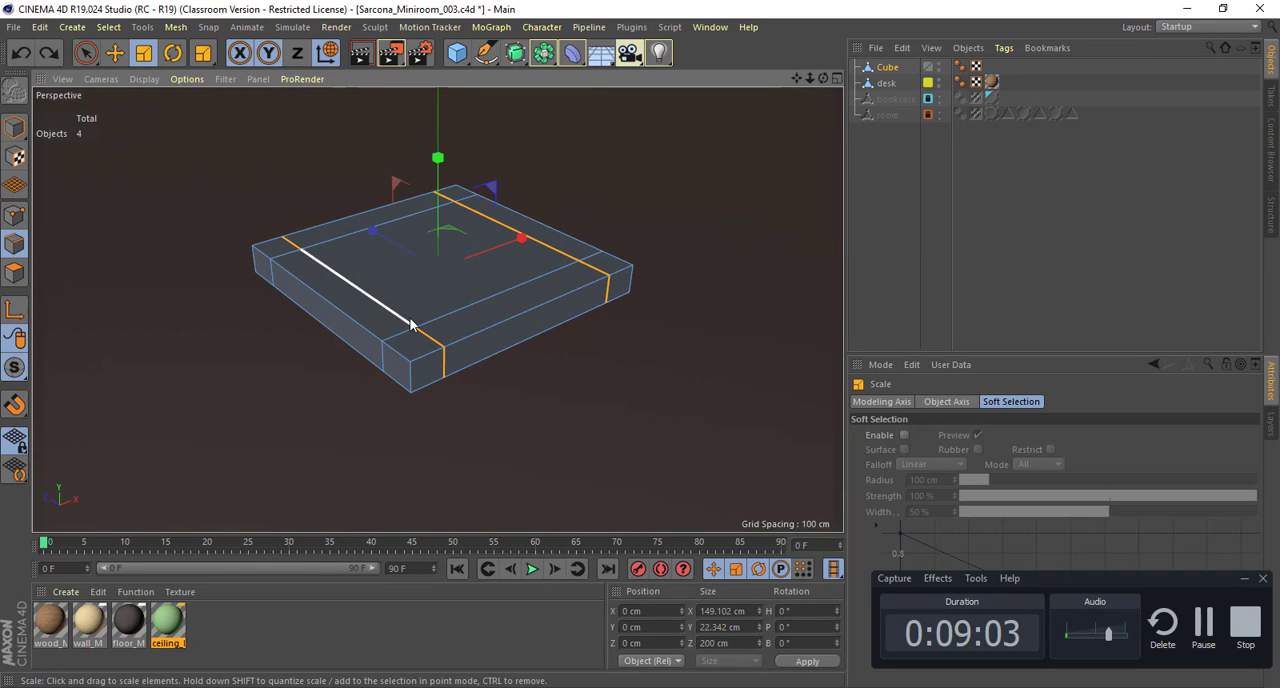
pyautogui.keyDown('alt'); pyautogui.moveTo(717, 389); pyautogui.dragTo(620, 369, button='right'); pyautogui.keyUp('alt')
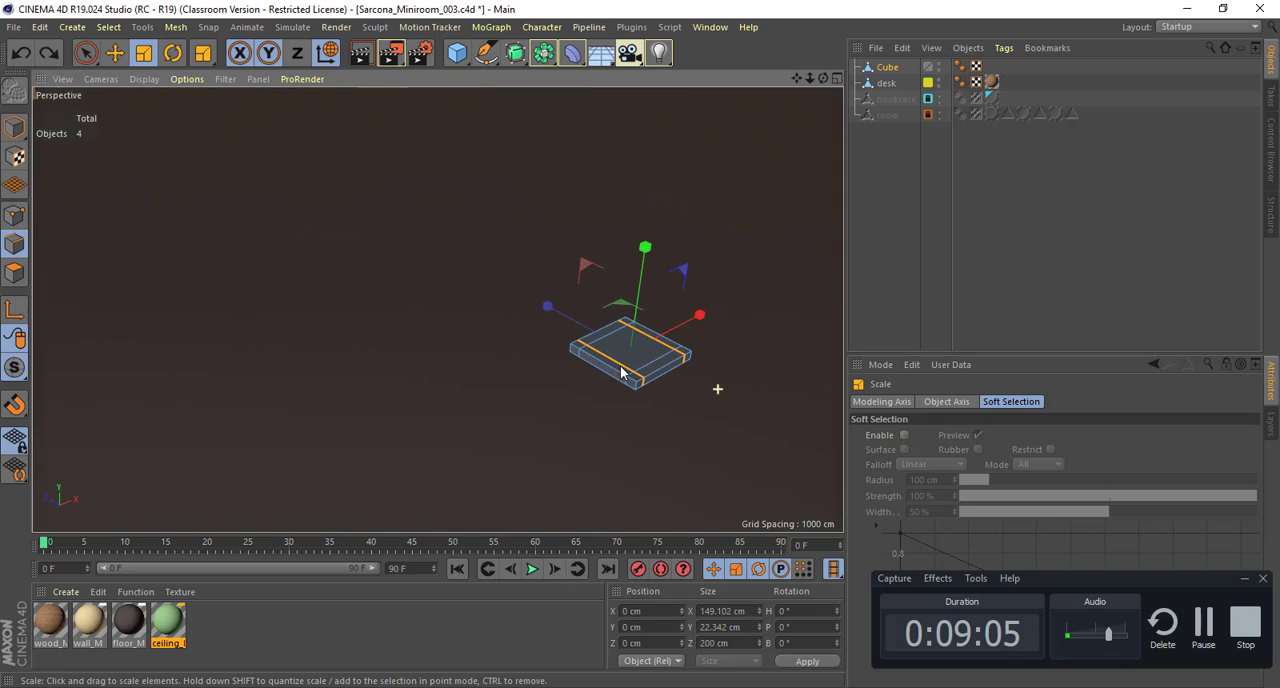
pyautogui.keyDown('alt'); pyautogui.moveTo(620, 369); pyautogui.dragTo(428, 310, button='middle'); pyautogui.keyUp('alt')
pyautogui.keyDown('alt'); pyautogui.moveTo(599, 333); pyautogui.dragTo(483, 332, button='right'); pyautogui.keyUp('alt')
pyautogui.moveTo(483, 337)
pyautogui.keyDown('alt'); pyautogui.mouseDown()
pyautogui.moveTo(557, 358)
pyautogui.moveTo(517, 329)
pyautogui.moveTo(562, 274)
pyautogui.moveTo(531, 342)
pyautogui.moveTo(494, 338)
pyautogui.mouseUp(); pyautogui.keyUp('alt')
pyautogui.press('o')
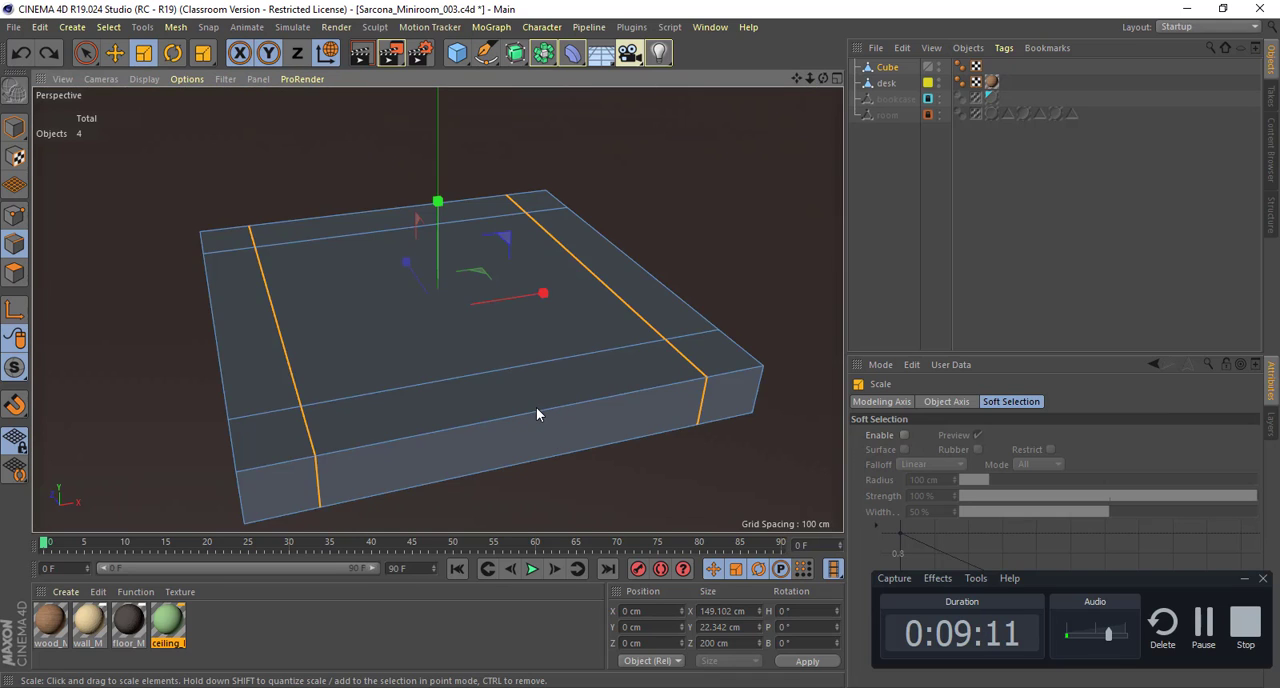
pyautogui.keyDown('alt'); pyautogui.moveTo(537, 414); pyautogui.dragTo(552, 370); pyautogui.keyUp('alt')
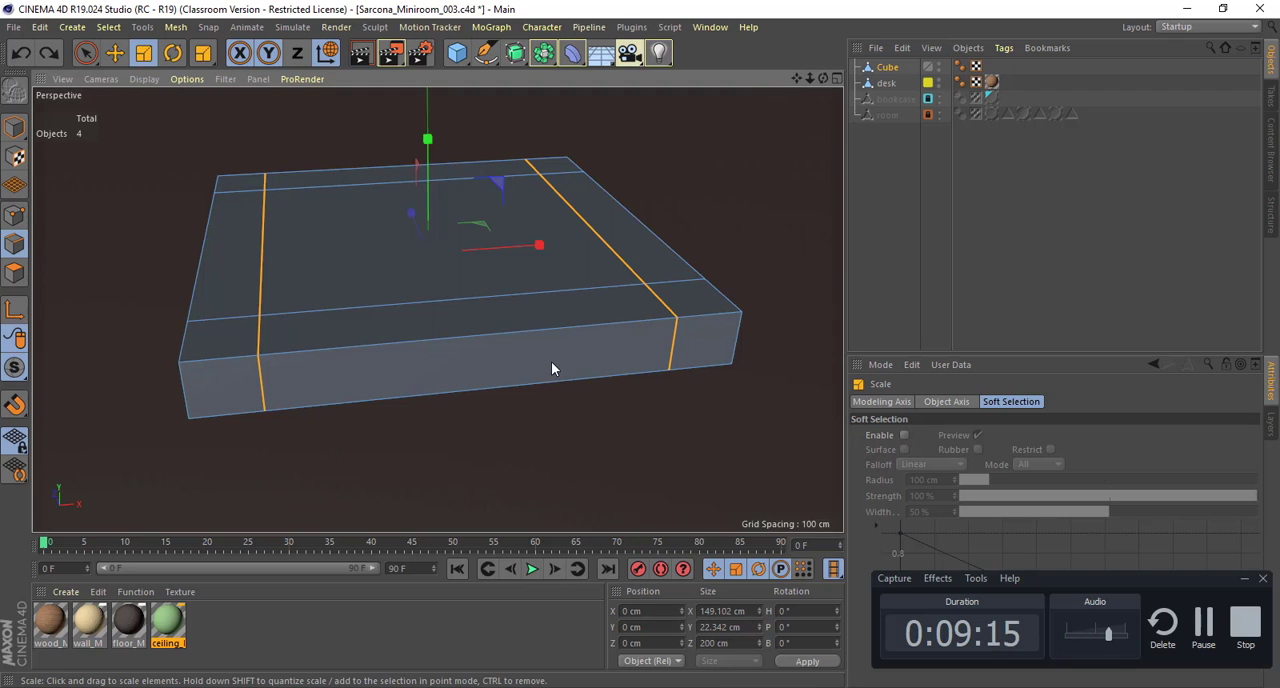
pyautogui.keyDown('alt'); pyautogui.moveTo(489, 342); pyautogui.dragTo(315, 217); pyautogui.keyUp('alt')
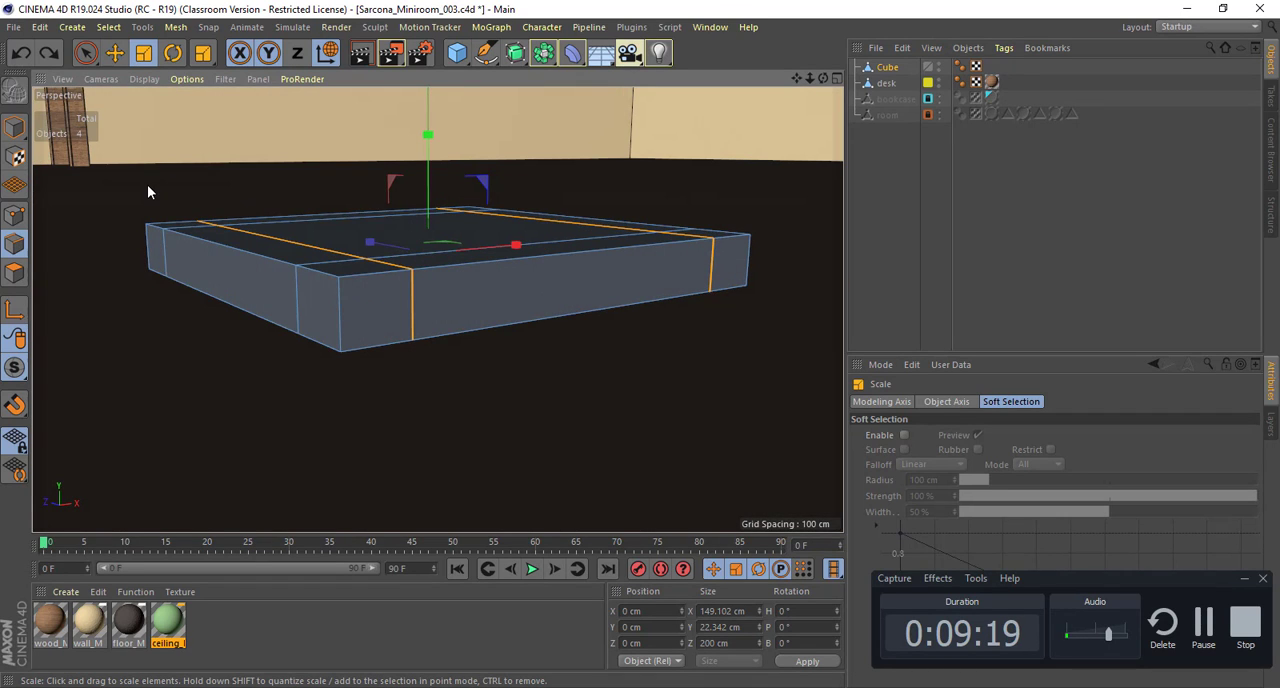
# Step: Switch to Model mode and raise the whole slab to about 179 cm on the Y axis
pyautogui.click(20, 130)
pyautogui.press('e')
pyautogui.moveTo(426, 184); pyautogui.dragTo(430, 79)
pyautogui.keyDown('alt'); pyautogui.moveTo(531, 311); pyautogui.dragTo(499, 316, button='right'); pyautogui.keyUp('alt')
pyautogui.keyDown('alt'); pyautogui.moveTo(499, 315); pyautogui.dragTo(465, 312); pyautogui.keyUp('alt')
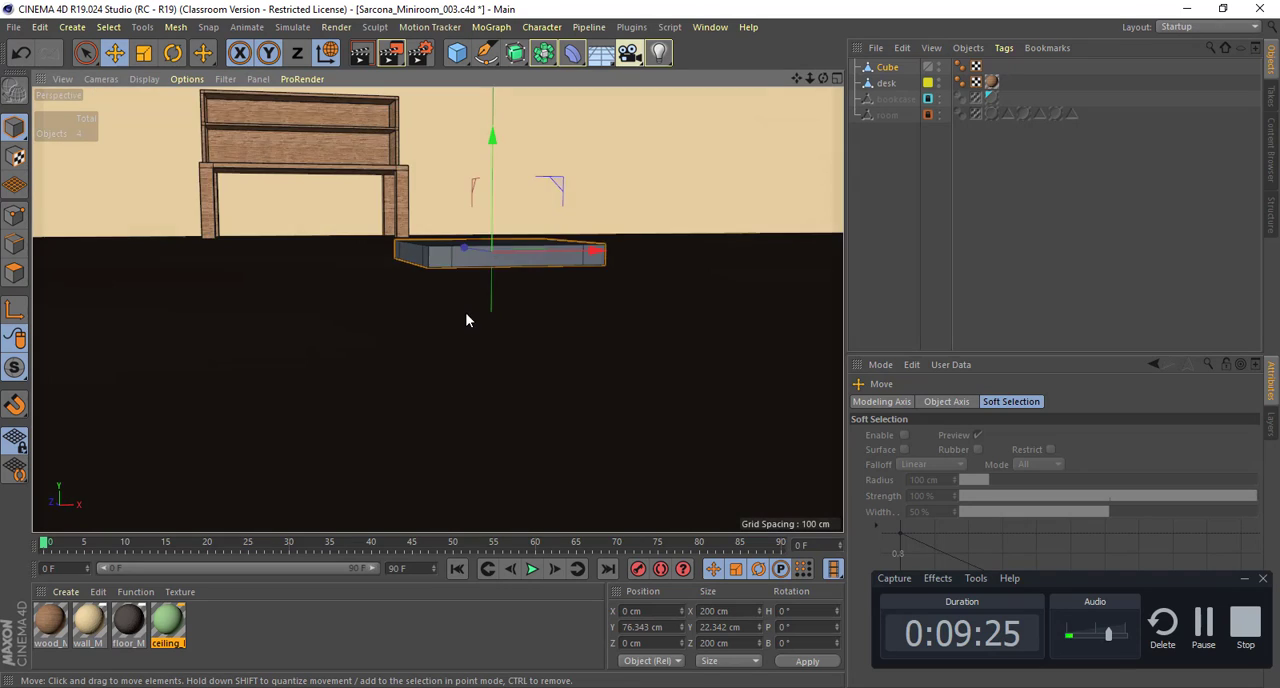
pyautogui.keyDown('alt'); pyautogui.moveTo(465, 312); pyautogui.dragTo(567, 470, button='middle'); pyautogui.keyUp('alt')
pyautogui.keyDown('alt'); pyautogui.moveTo(567, 470); pyautogui.dragTo(510, 391, button='right'); pyautogui.keyUp('alt')
pyautogui.keyDown('alt'); pyautogui.moveTo(510, 391); pyautogui.dragTo(525, 272); pyautogui.keyUp('alt')
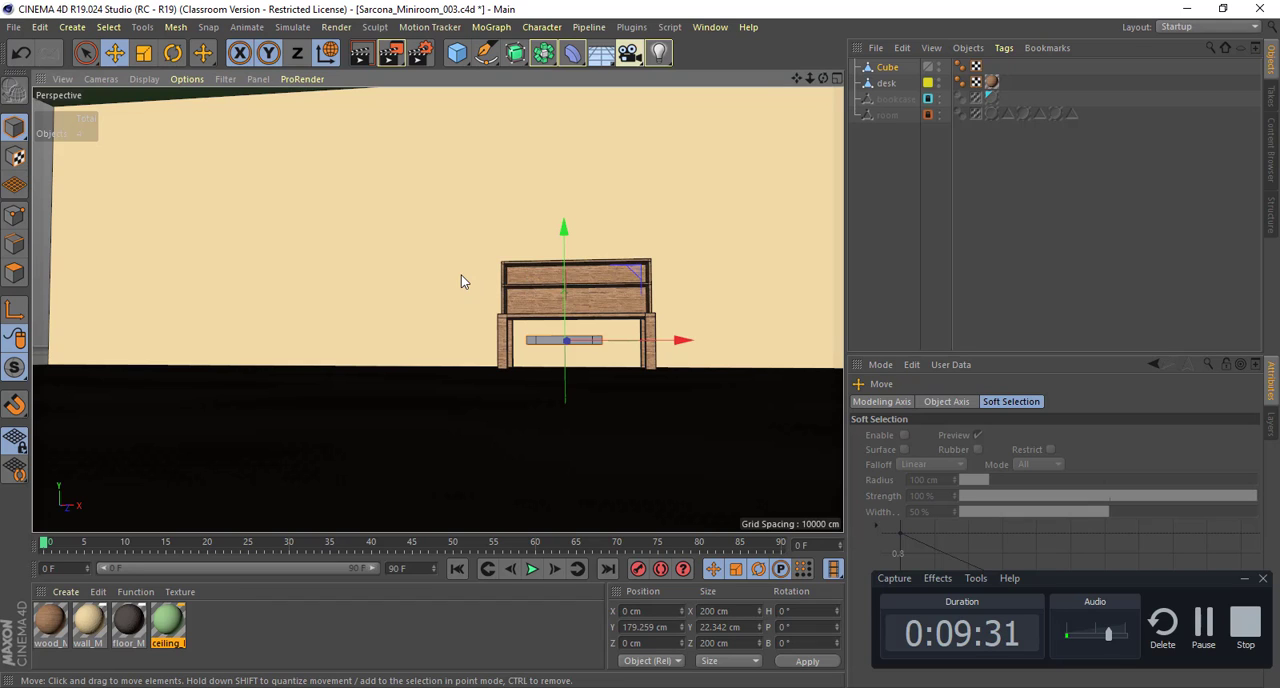
# Step: Raise the slab to about 237 cm on Y in the Front view, just under the desk top, and return to the perspective view
pyautogui.middleClick(569, 324)
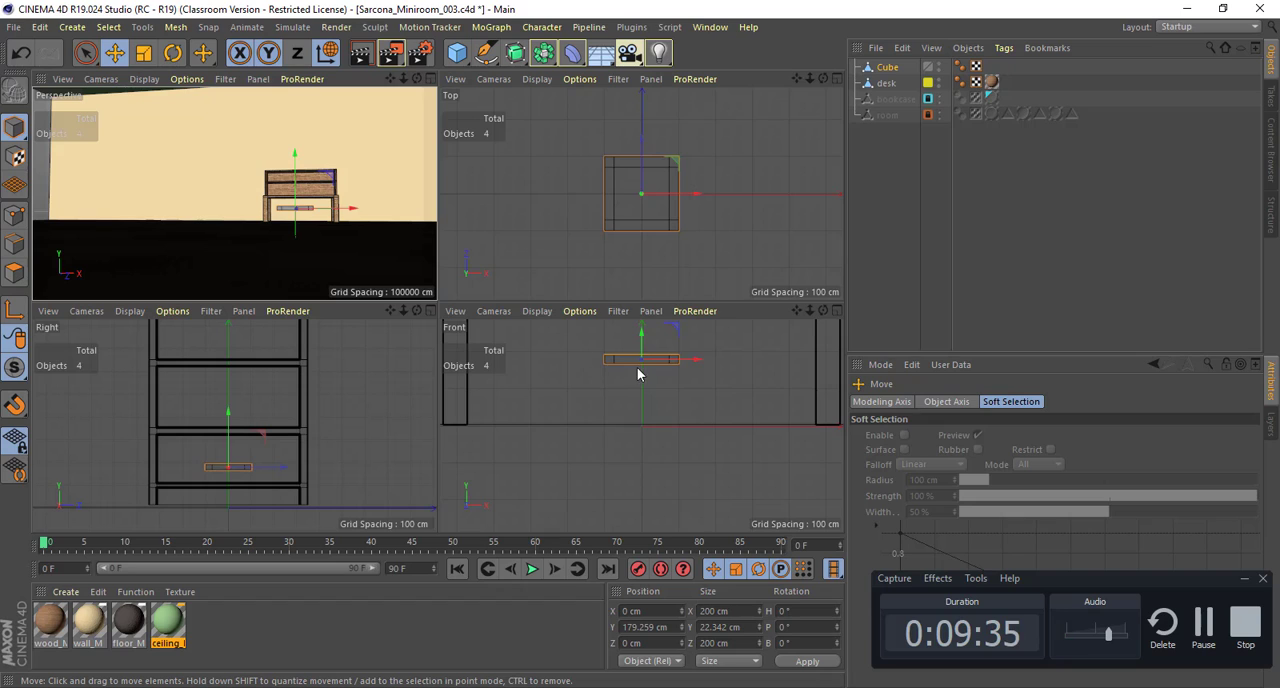
pyautogui.scroll(6, 637, 368)
pyautogui.scroll(2, 674, 422)
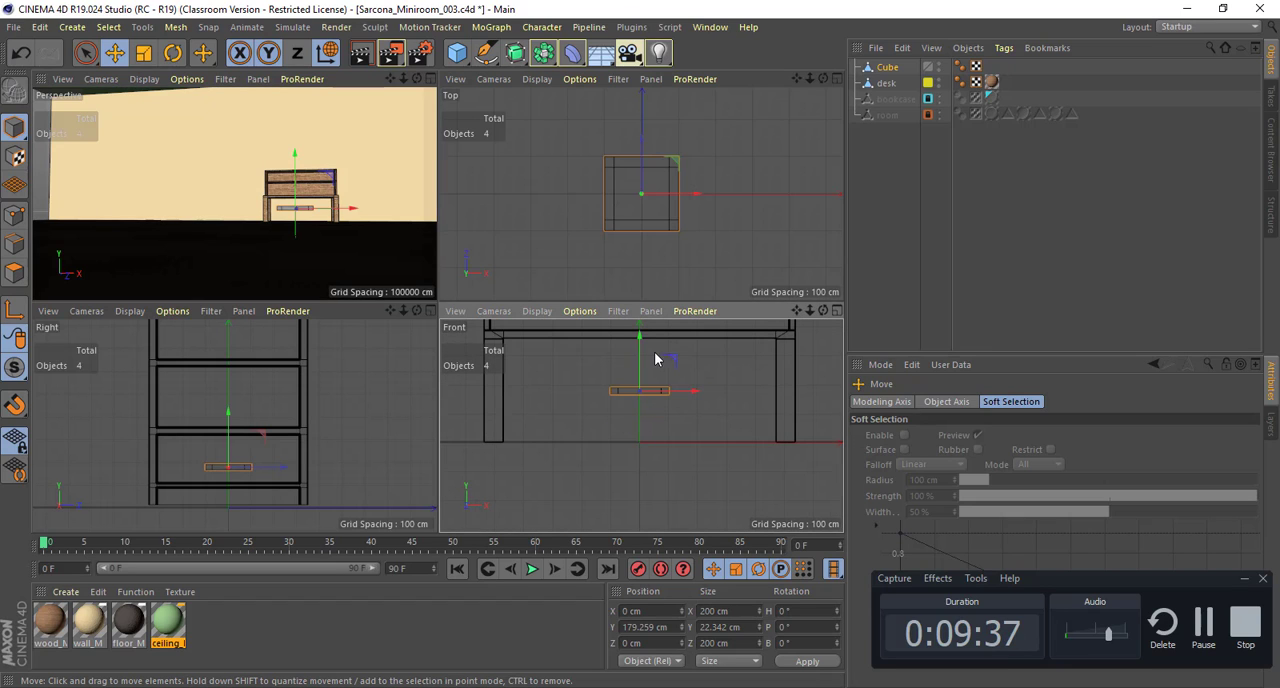
pyautogui.moveTo(640, 337); pyautogui.dragTo(640, 326)
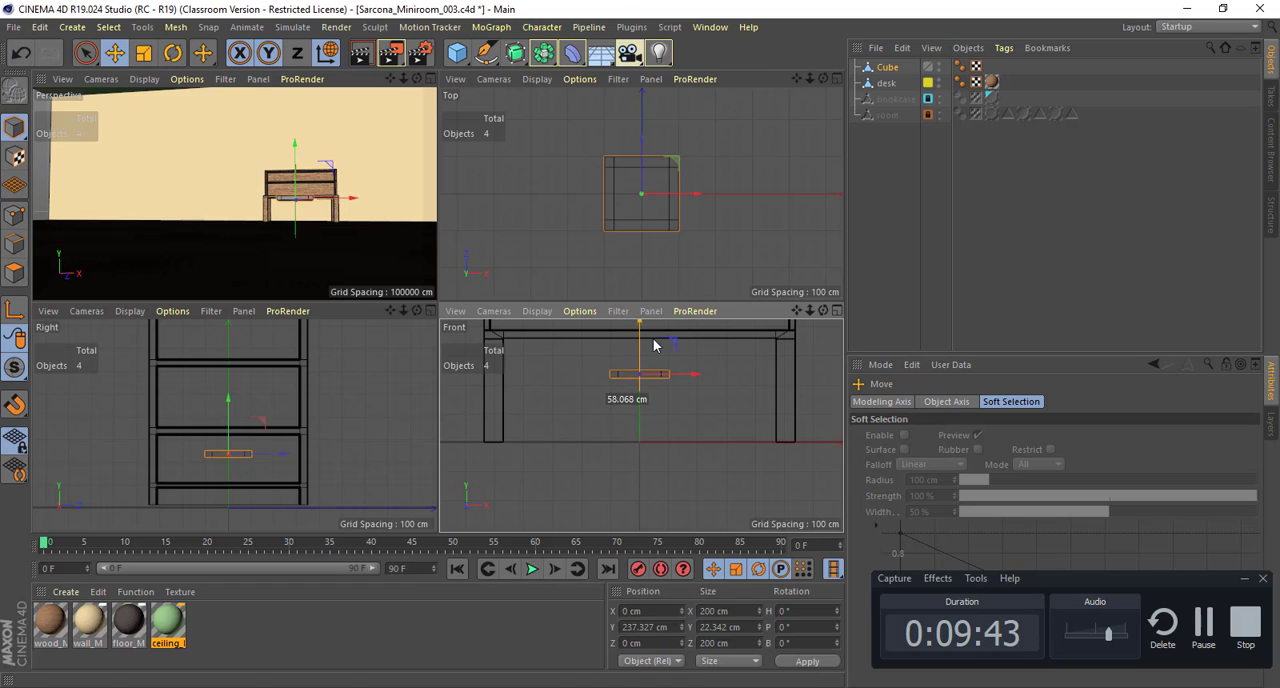
pyautogui.middleClick(350, 235)
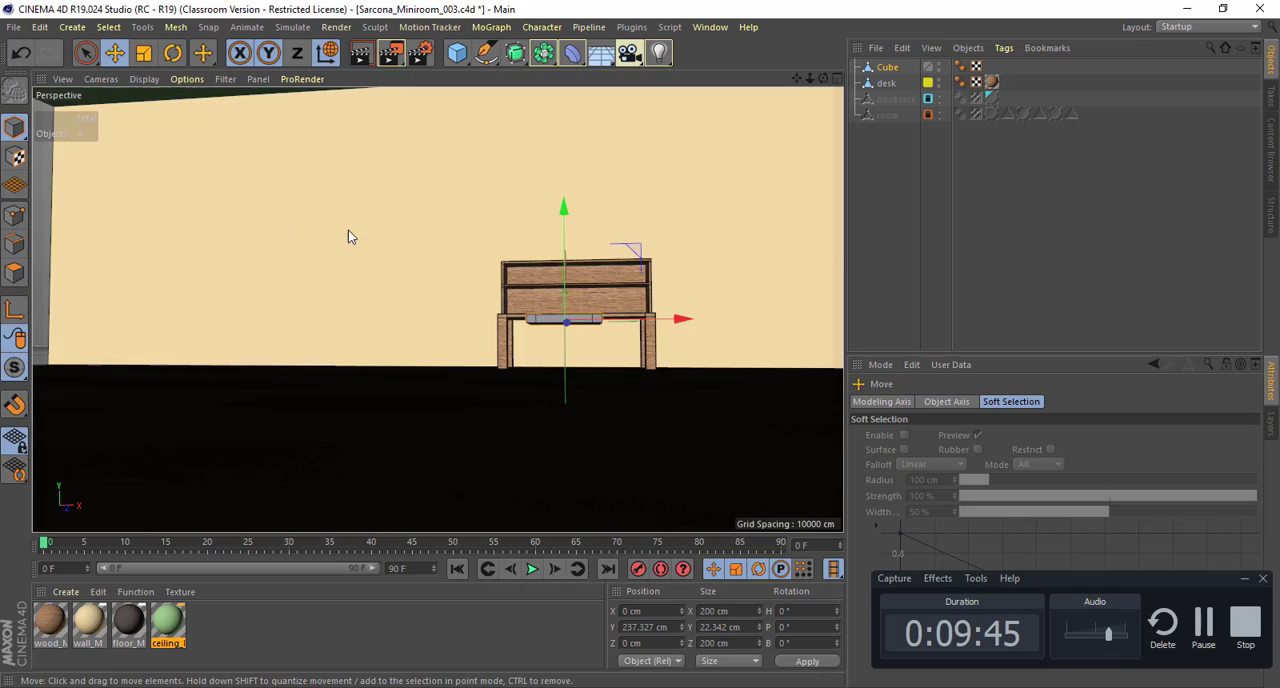
# Step: Switch to Polygon mode and select the four small corner polygons on the underside of the slab
pyautogui.keyDown('alt'); pyautogui.moveTo(600, 319); pyautogui.dragTo(686, 327); pyautogui.keyUp('alt')
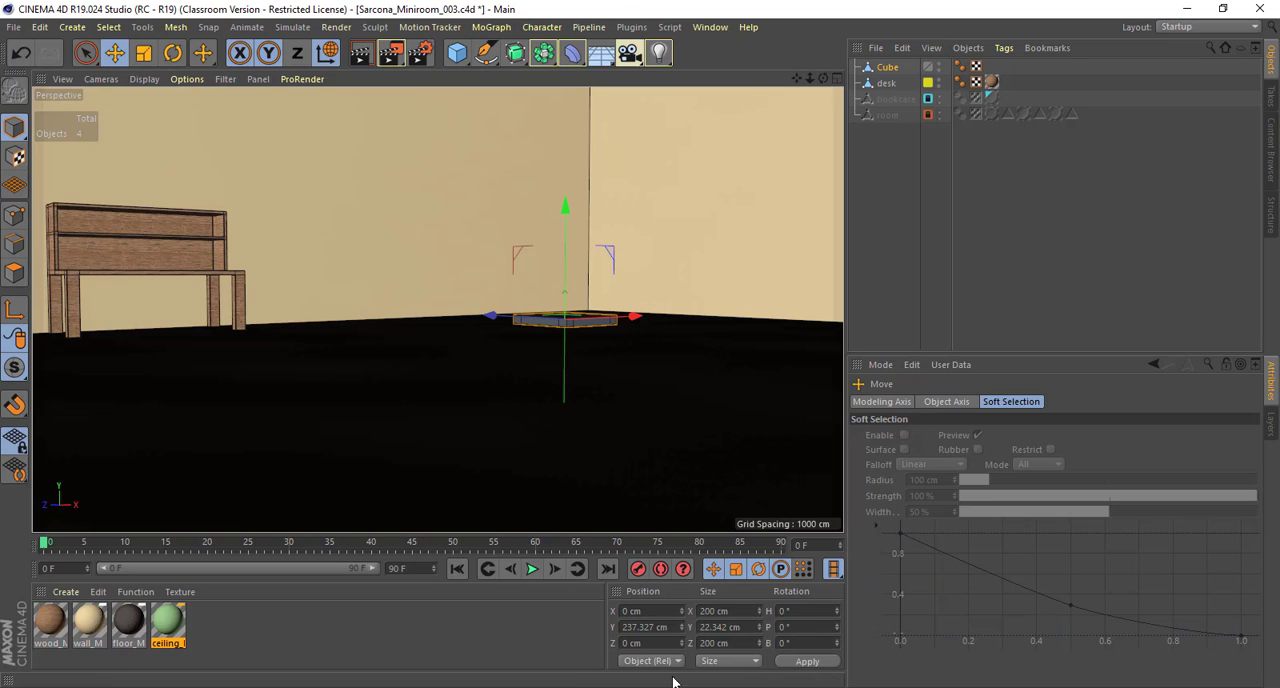
pyautogui.keyDown('alt'); pyautogui.moveTo(614, 323); pyautogui.dragTo(663, 234); pyautogui.keyUp('alt')
pyautogui.scroll(6, 602, 345)
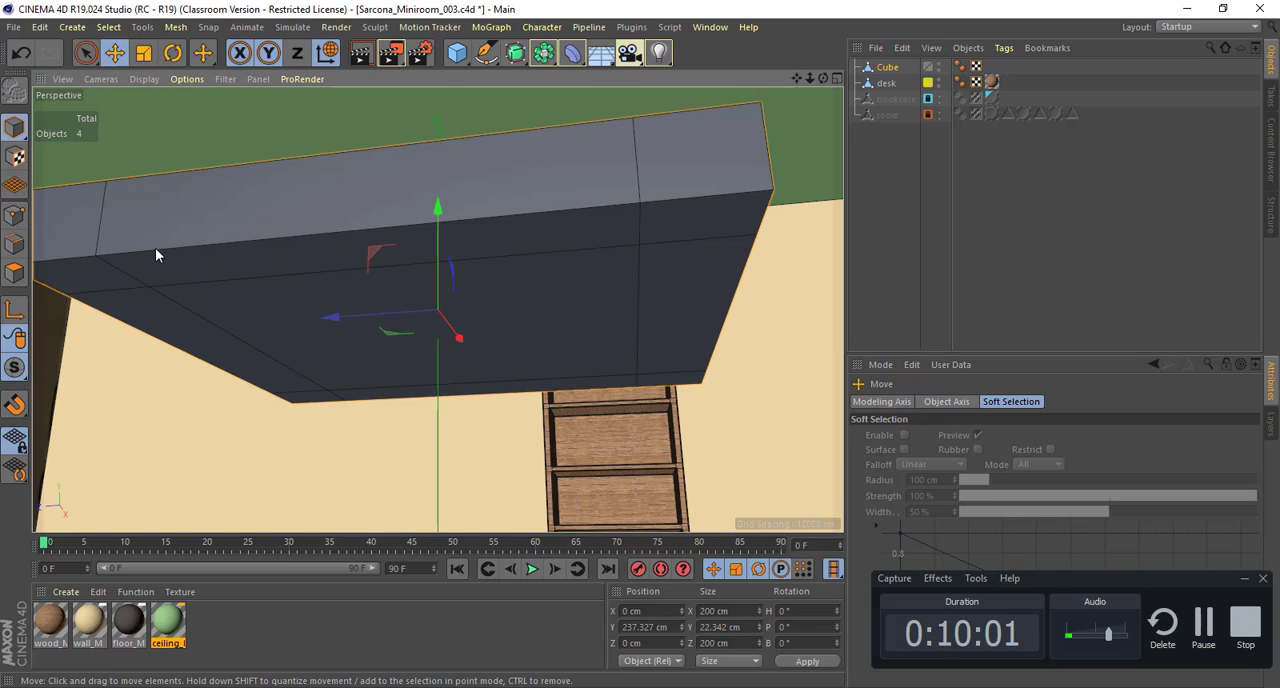
pyautogui.click(14, 272)
pyautogui.click(252, 469)
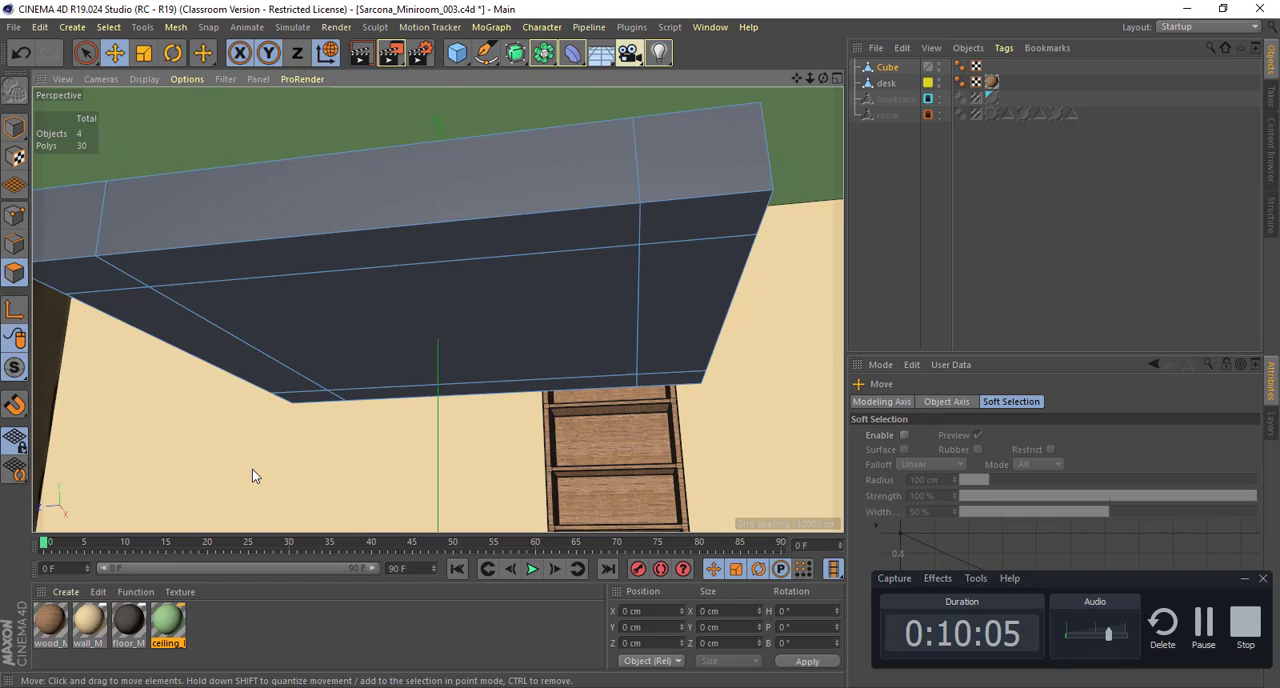
pyautogui.press('Return')
pyautogui.press('Return')
pyautogui.press('Return')
pyautogui.press('Return')
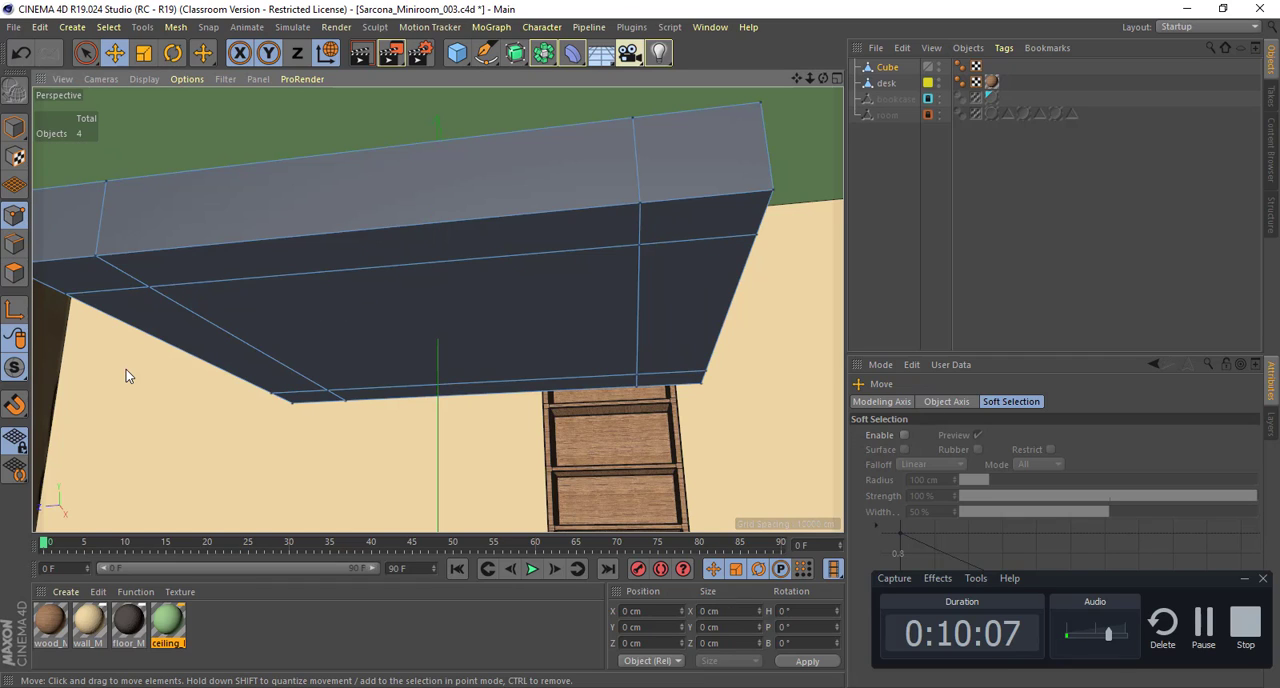
pyautogui.press('Return')
pyautogui.press('Return')
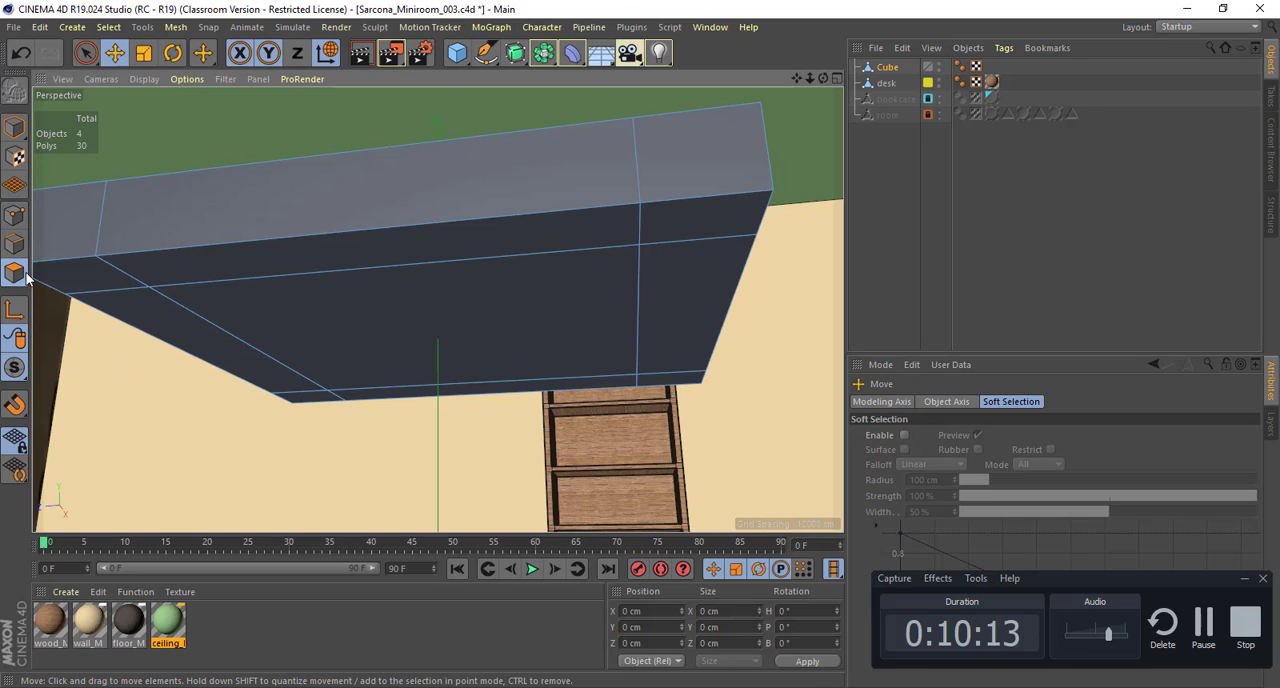
pyautogui.click(88, 274)
pyautogui.keyDown('shift'); pyautogui.click(672, 238); pyautogui.keyUp('shift')
pyautogui.keyDown('shift'); pyautogui.click(674, 382); pyautogui.keyUp('shift')
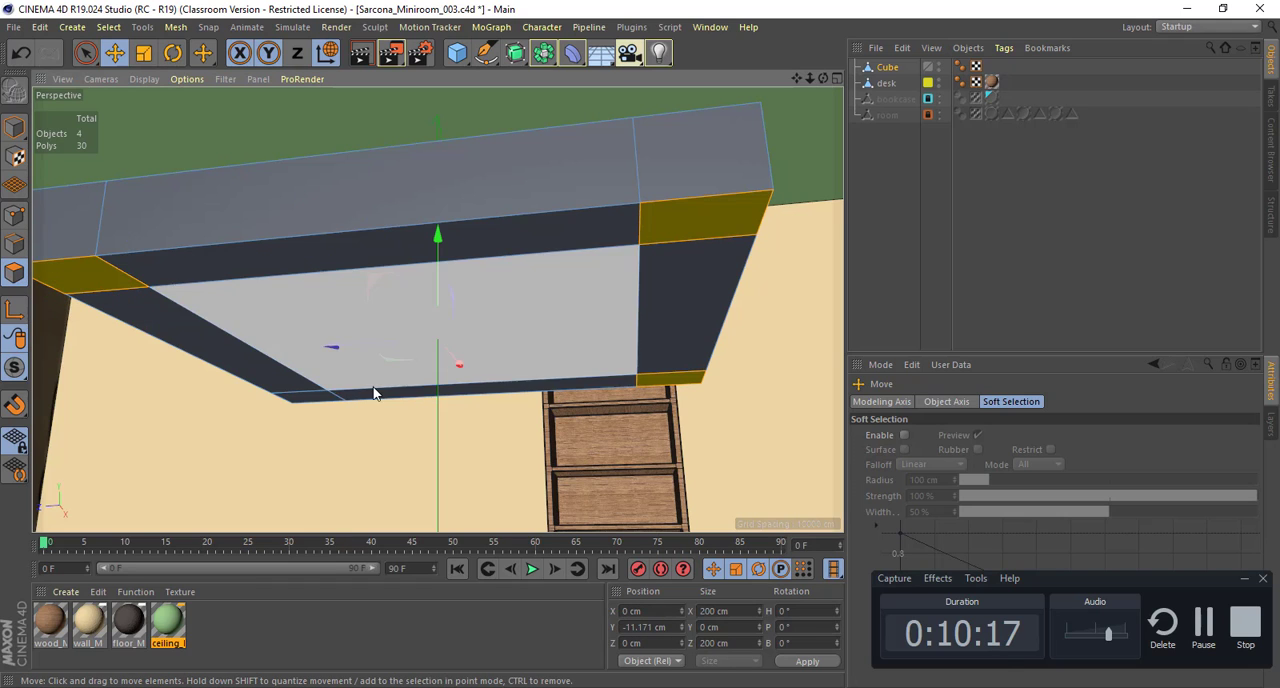
pyautogui.keyDown('shift'); pyautogui.click(322, 400); pyautogui.keyUp('shift')
pyautogui.scroll(-10, 642, 361)
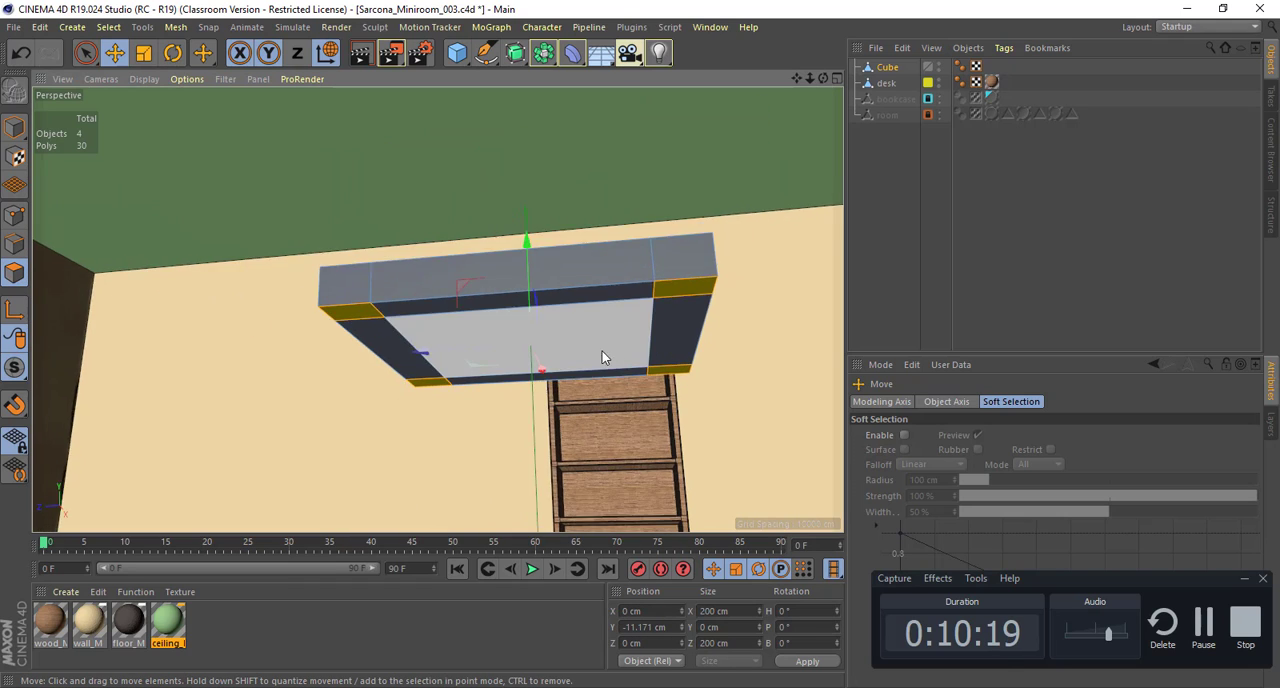
# Step: Extrude the four selected corner polygons downward by about 158 cm to form the legs
pyautogui.keyDown('alt'); pyautogui.moveTo(577, 281); pyautogui.dragTo(605, 281); pyautogui.keyUp('alt')
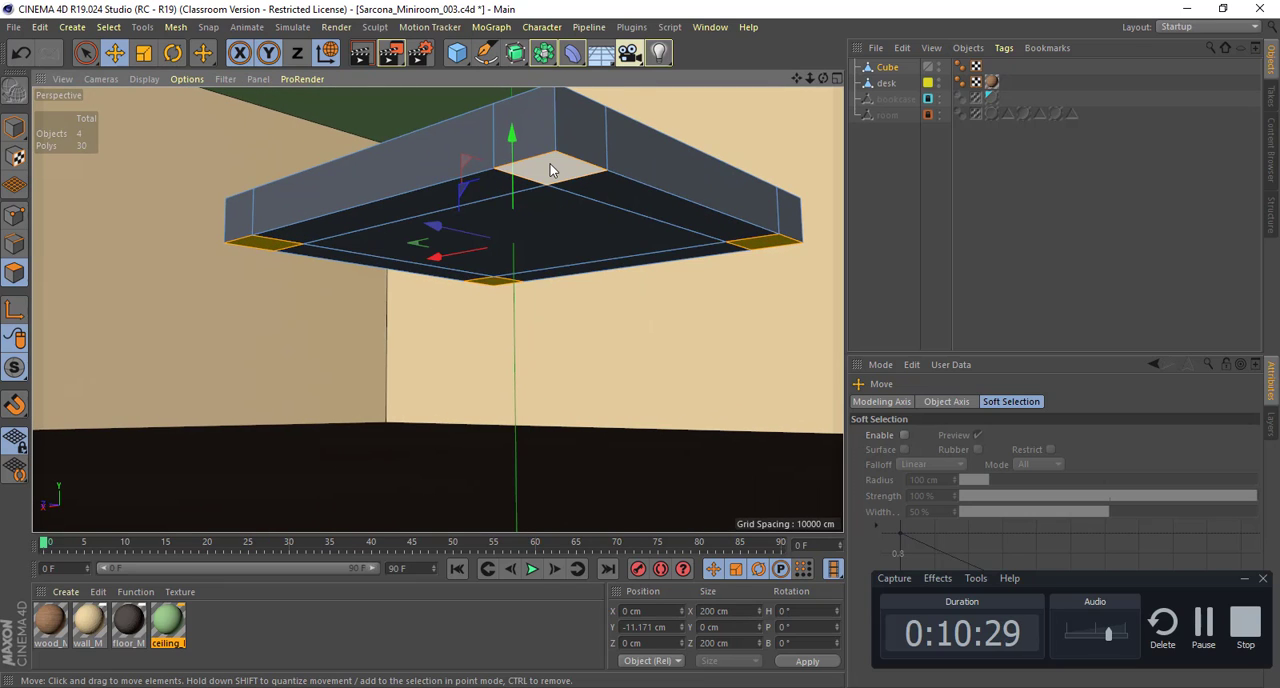
pyautogui.press('d')
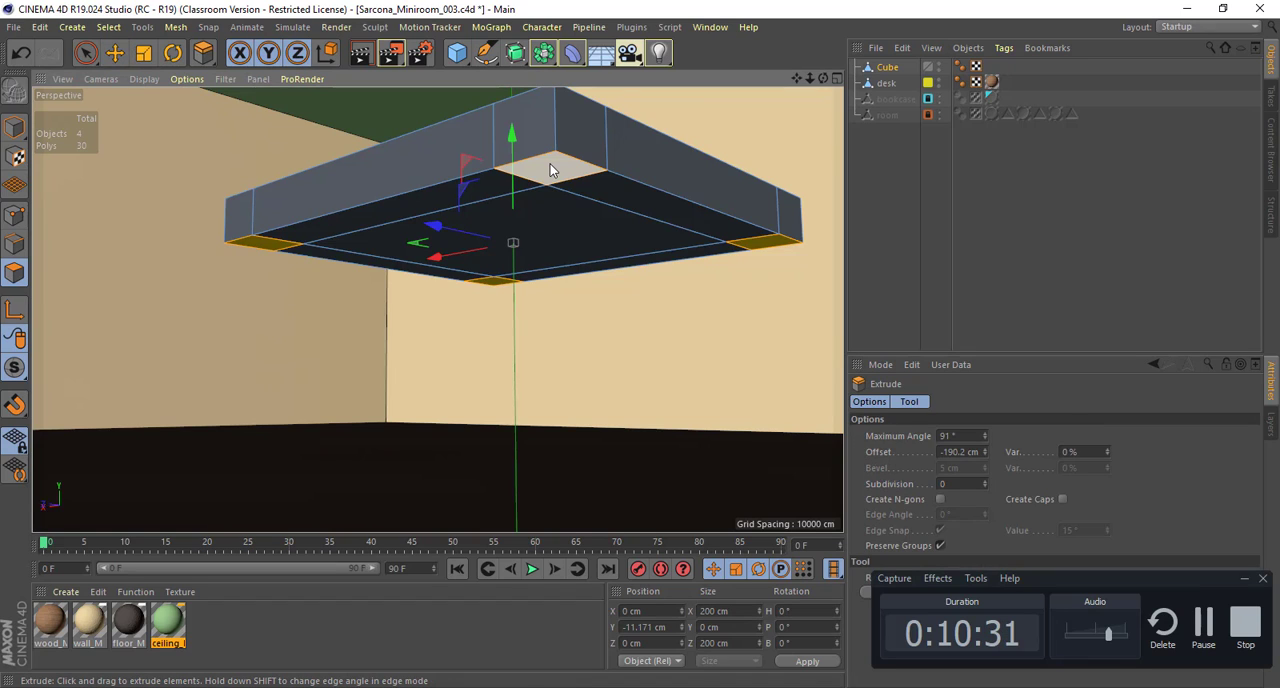
pyautogui.moveTo(550, 164); pyautogui.dragTo(671, 166)
pyautogui.keyDown('alt'); pyautogui.moveTo(563, 378); pyautogui.dragTo(566, 412); pyautogui.keyUp('alt')
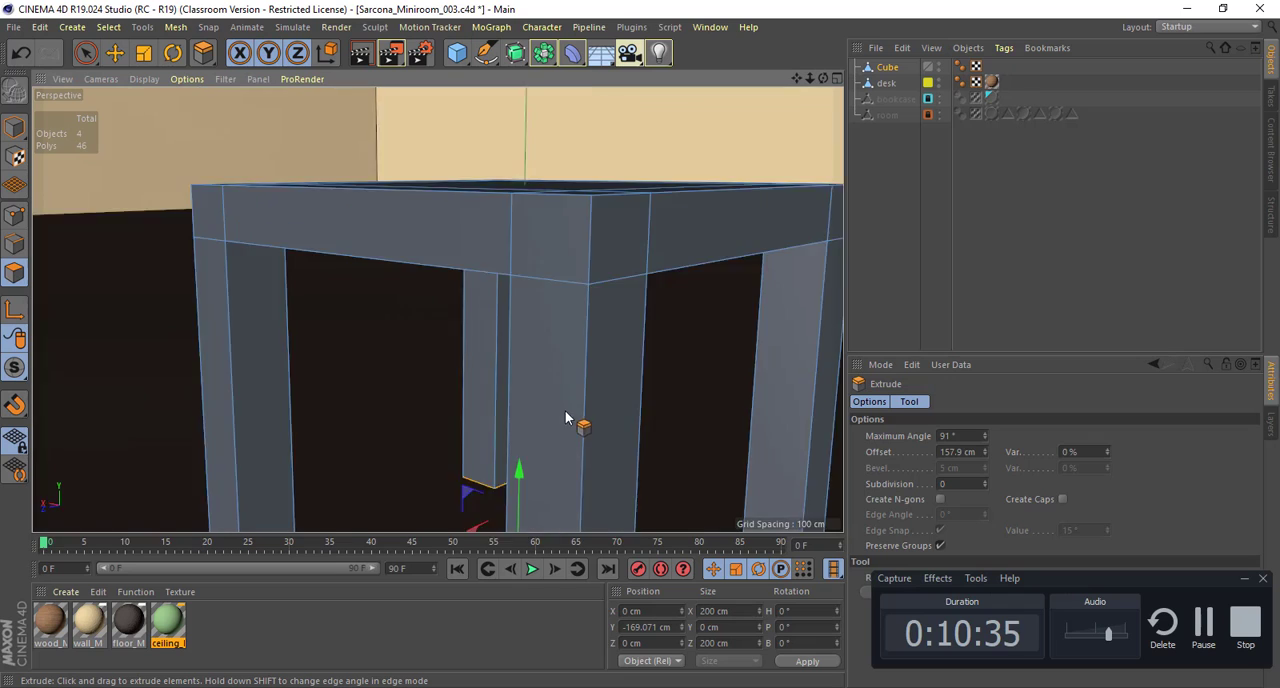
pyautogui.keyDown('alt'); pyautogui.moveTo(566, 412); pyautogui.dragTo(549, 305, button='middle'); pyautogui.keyUp('alt')
pyautogui.keyDown('alt'); pyautogui.moveTo(556, 300); pyautogui.dragTo(562, 275); pyautogui.keyUp('alt')
pyautogui.keyDown('alt'); pyautogui.moveTo(563, 274); pyautogui.dragTo(511, 296, button='right'); pyautogui.keyUp('alt')
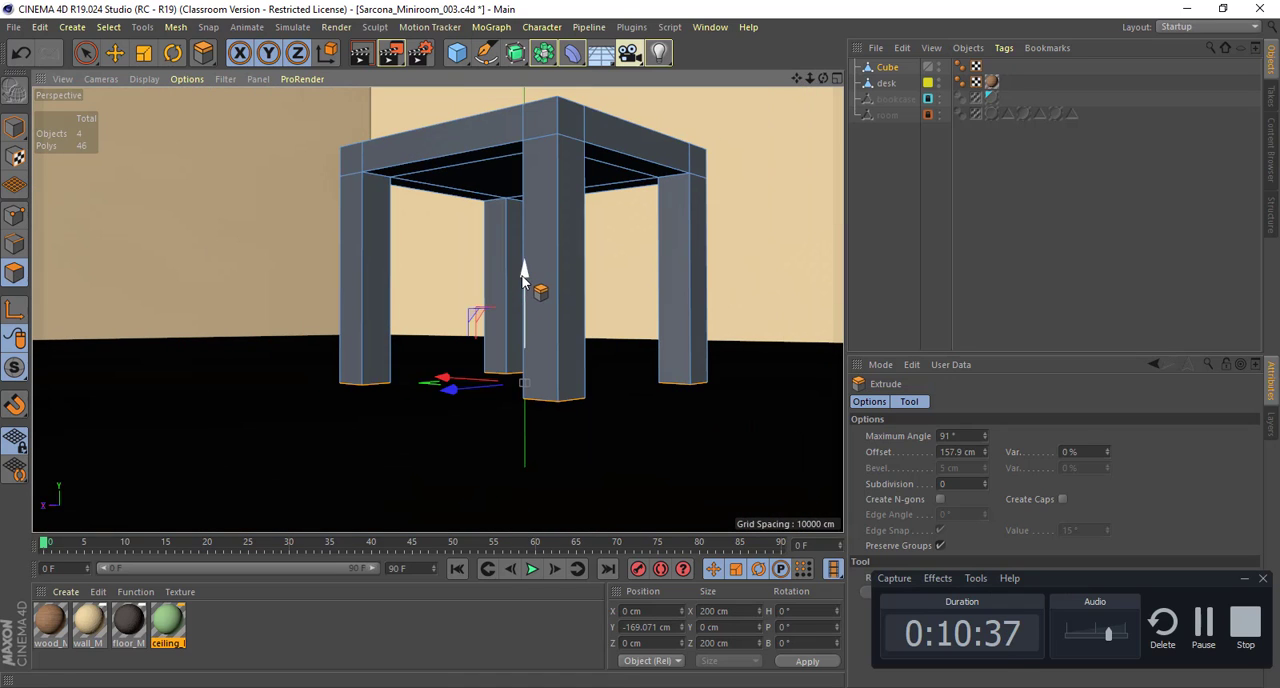
# Step: Lengthen the four legs by moving their end faces down to about -234 cm on Y
pyautogui.moveTo(522, 275); pyautogui.dragTo(522, 357)
pyautogui.keyDown('alt'); pyautogui.moveTo(543, 171); pyautogui.dragTo(520, 187, button='middle'); pyautogui.keyUp('alt')
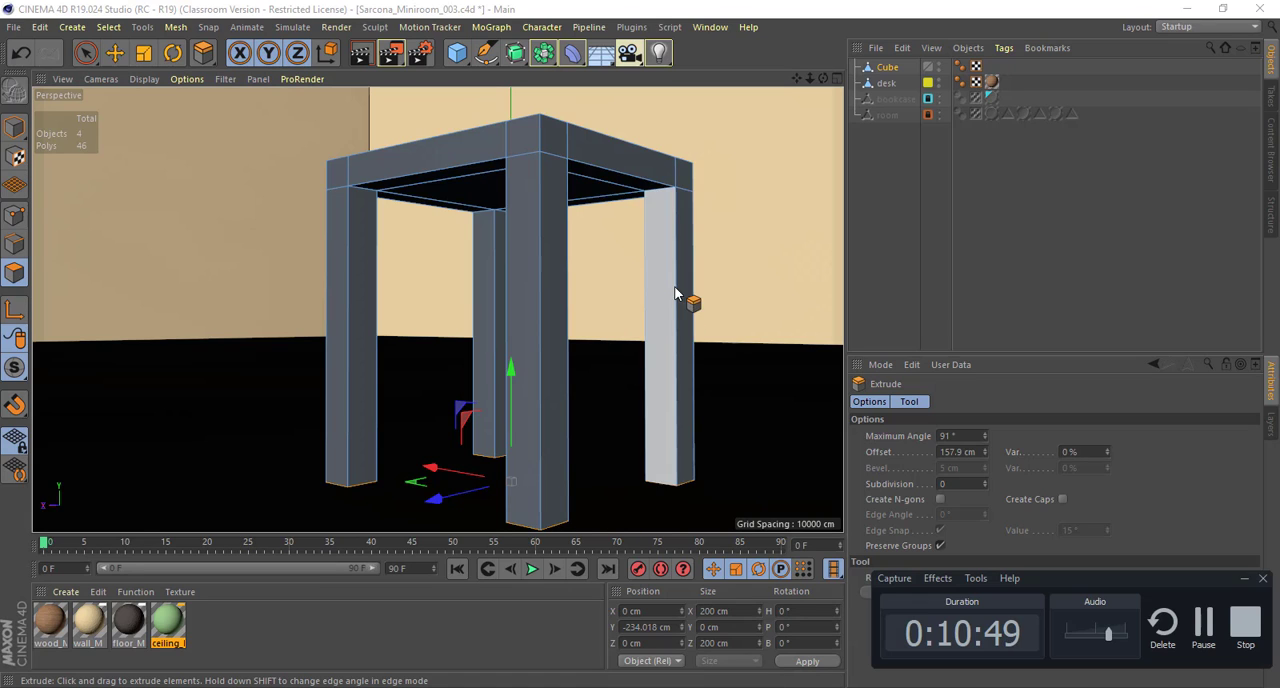
pyautogui.keyDown('alt'); pyautogui.moveTo(649, 304); pyautogui.dragTo(526, 294); pyautogui.keyUp('alt')
pyautogui.keyDown('alt'); pyautogui.moveTo(526, 294); pyautogui.dragTo(486, 257, button='right'); pyautogui.keyUp('alt')
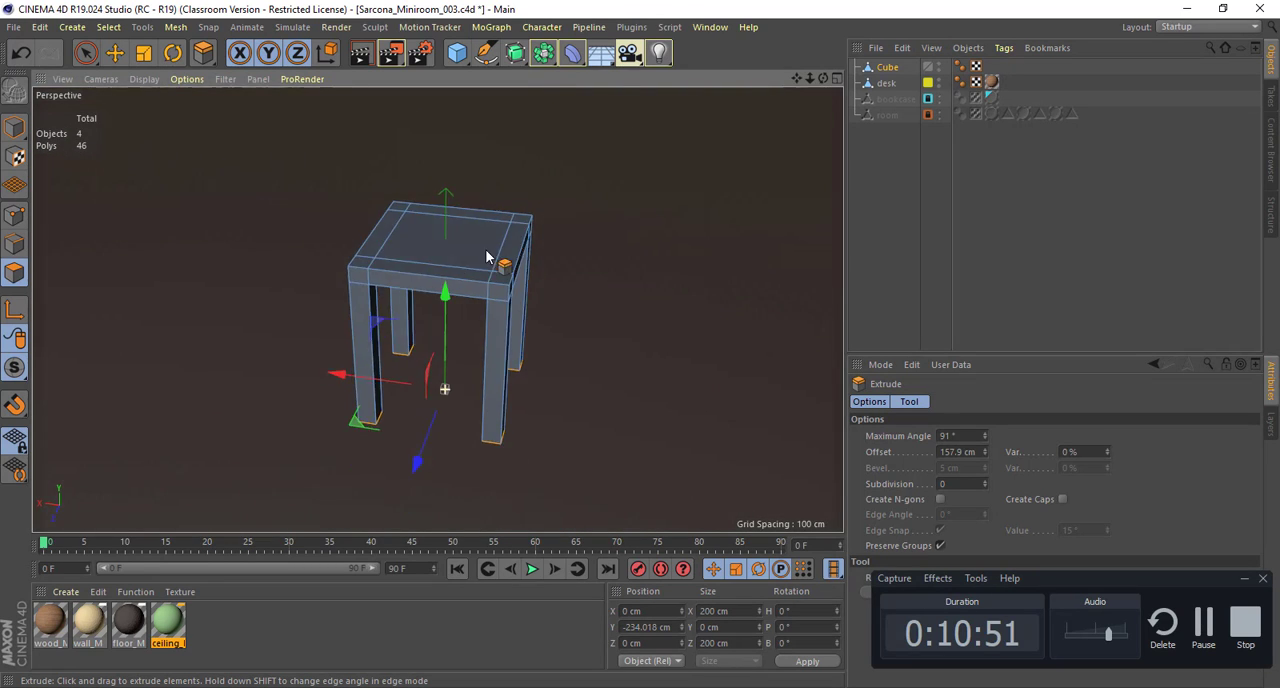
pyautogui.keyDown('alt'); pyautogui.moveTo(486, 257); pyautogui.dragTo(520, 326); pyautogui.keyUp('alt')
pyautogui.keyDown('alt'); pyautogui.moveTo(520, 326); pyautogui.dragTo(576, 397, button='middle'); pyautogui.keyUp('alt')
pyautogui.keyDown('alt'); pyautogui.moveTo(576, 397); pyautogui.dragTo(416, 396, button='right'); pyautogui.keyUp('alt')
pyautogui.keyDown('alt'); pyautogui.moveTo(416, 396); pyautogui.dragTo(436, 338); pyautogui.keyUp('alt')
# Step: Try shortening the legs by raising their end faces to about -96 cm on Y, and undo the move
pyautogui.keyDown('alt'); pyautogui.moveTo(494, 351); pyautogui.dragTo(614, 364, button='right'); pyautogui.keyUp('alt')
pyautogui.moveTo(560, 390); pyautogui.dragTo(553, 317)
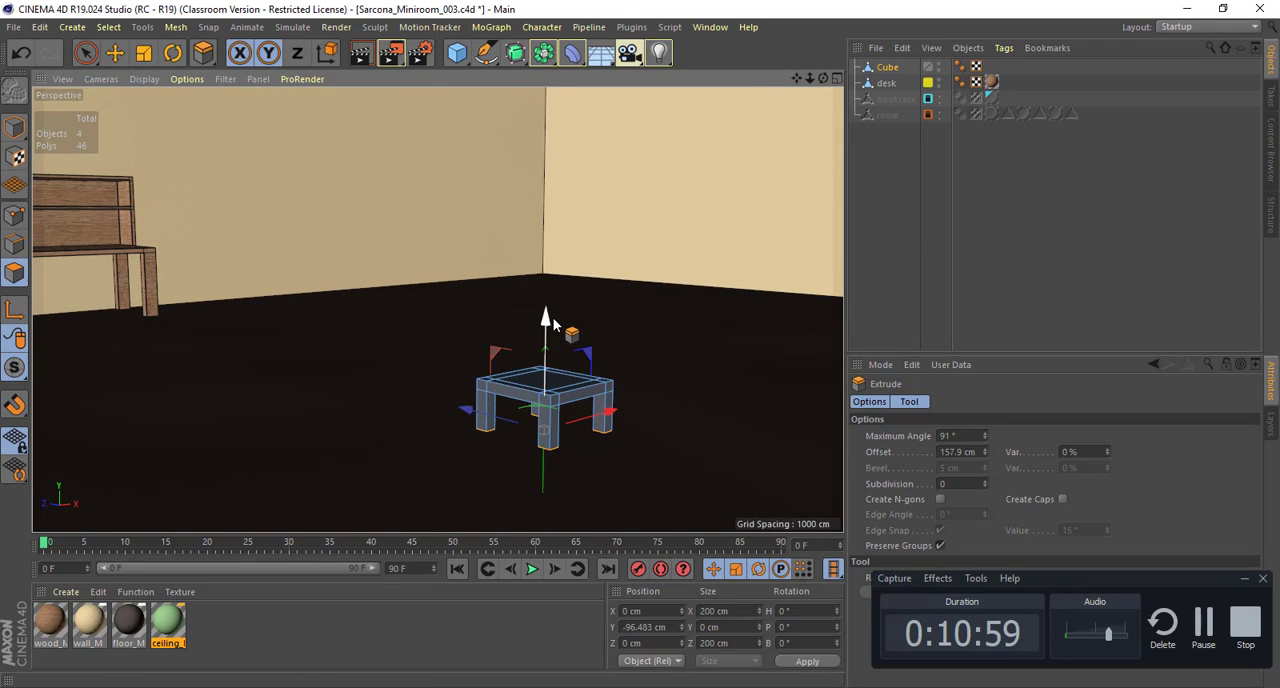
pyautogui.hotkey('ctrl', 'z')
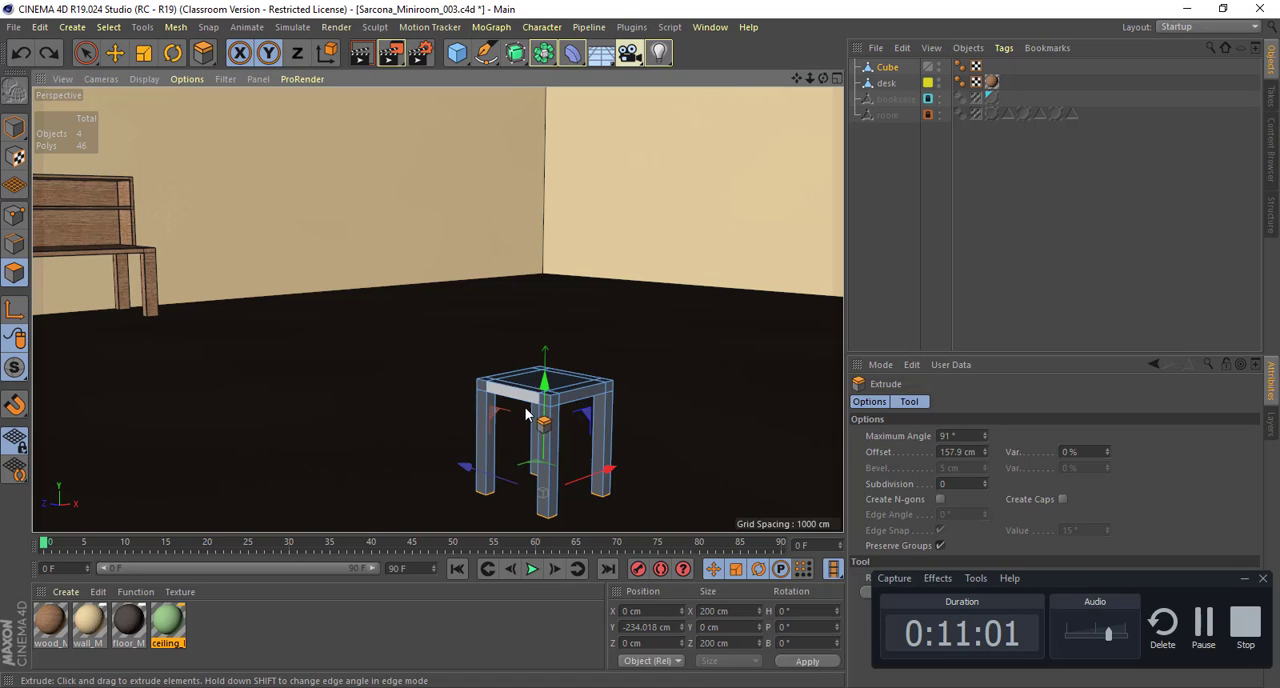
# Step: Examine the stool from several angles and compare its proportions with the desk
pyautogui.keyDown('alt'); pyautogui.moveTo(495, 418); pyautogui.dragTo(518, 424); pyautogui.keyUp('alt')
pyautogui.keyDown('alt'); pyautogui.moveTo(518, 424); pyautogui.dragTo(608, 428, button='right'); pyautogui.keyUp('alt')
pyautogui.keyDown('alt'); pyautogui.moveTo(551, 409); pyautogui.dragTo(457, 389, button='middle'); pyautogui.keyUp('alt')
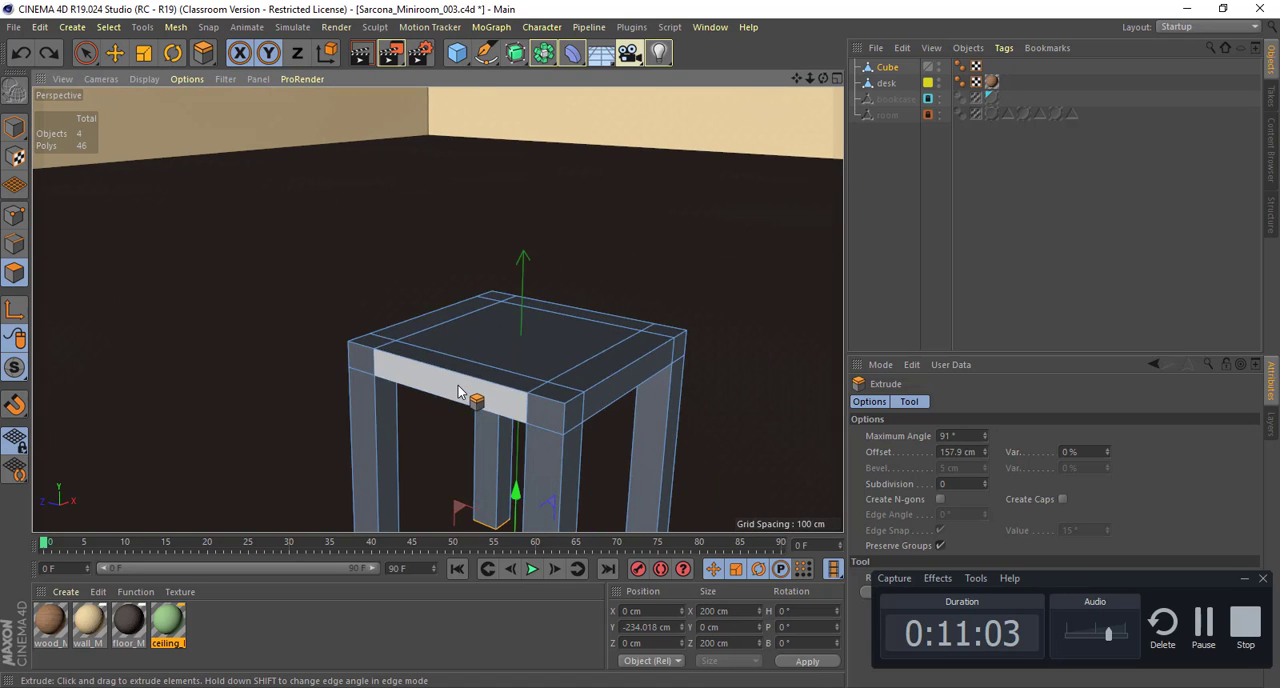
pyautogui.keyDown('alt'); pyautogui.moveTo(457, 389); pyautogui.dragTo(565, 395); pyautogui.keyUp('alt')
pyautogui.keyDown('alt'); pyautogui.moveTo(524, 377); pyautogui.dragTo(410, 374, button='right'); pyautogui.keyUp('alt')
pyautogui.keyDown('alt'); pyautogui.moveTo(410, 375); pyautogui.dragTo(490, 346); pyautogui.keyUp('alt')
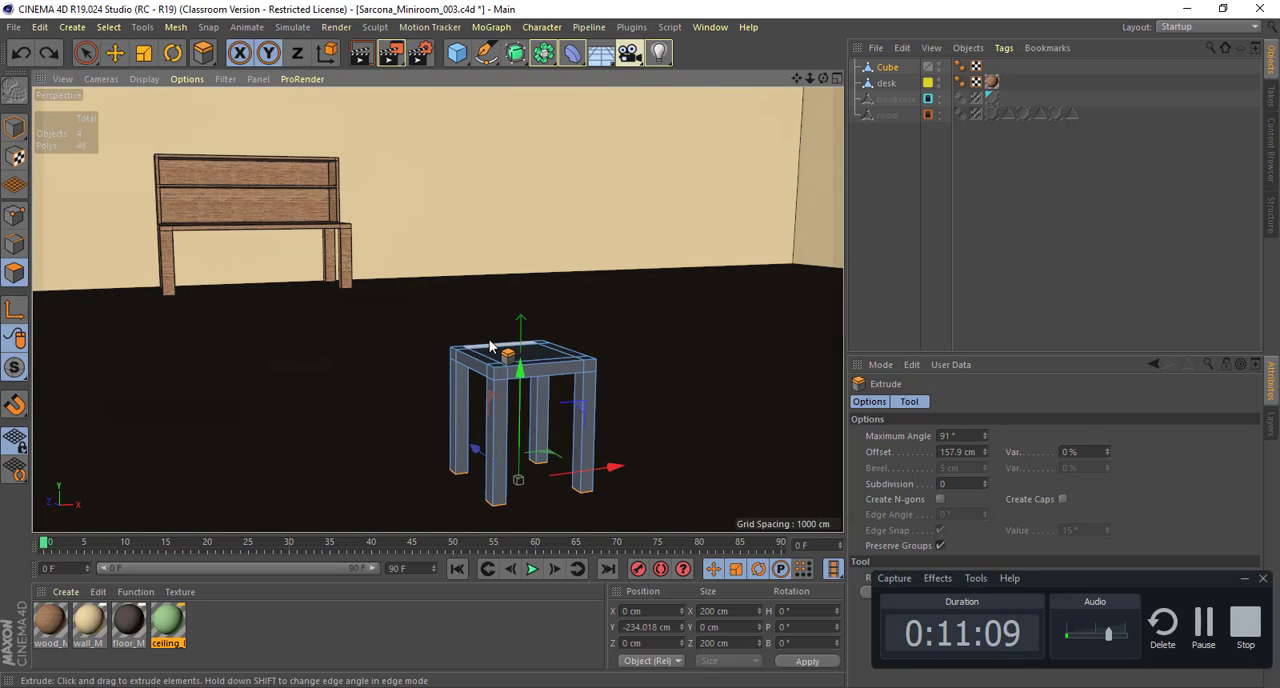
pyautogui.keyDown('alt'); pyautogui.moveTo(460, 340); pyautogui.dragTo(565, 367); pyautogui.keyUp('alt')
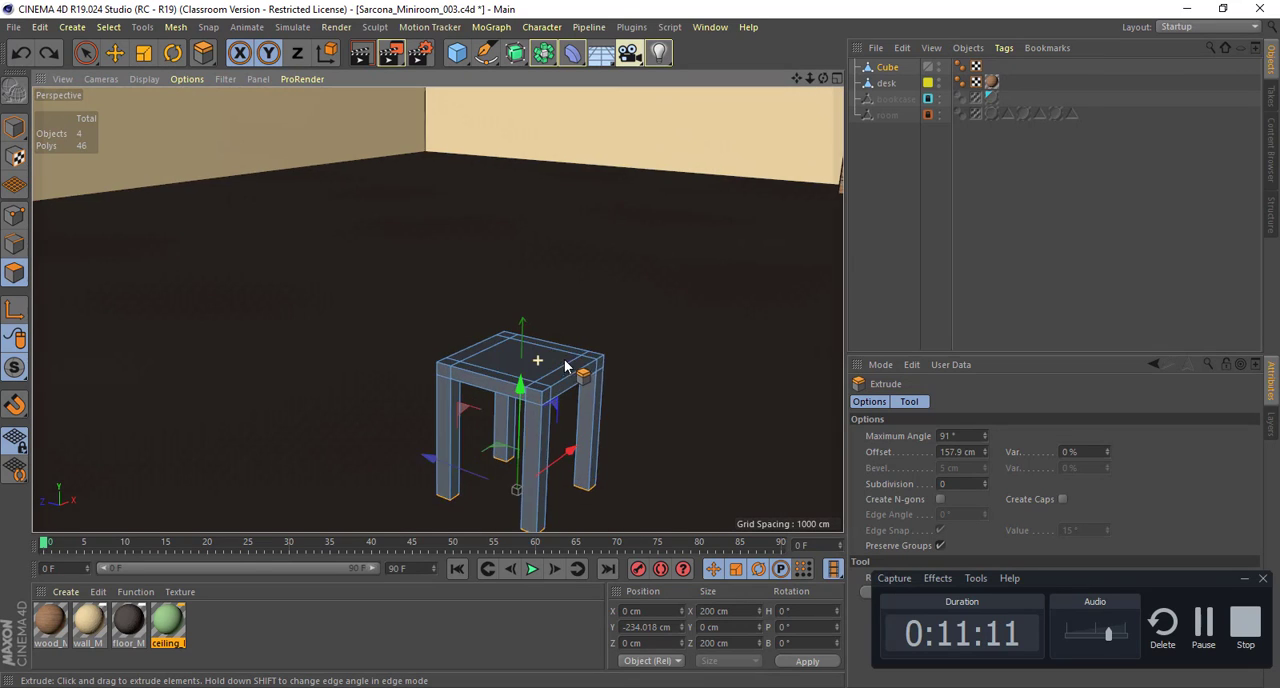
pyautogui.keyDown('alt'); pyautogui.moveTo(565, 367); pyautogui.dragTo(631, 374, button='right'); pyautogui.keyUp('alt')
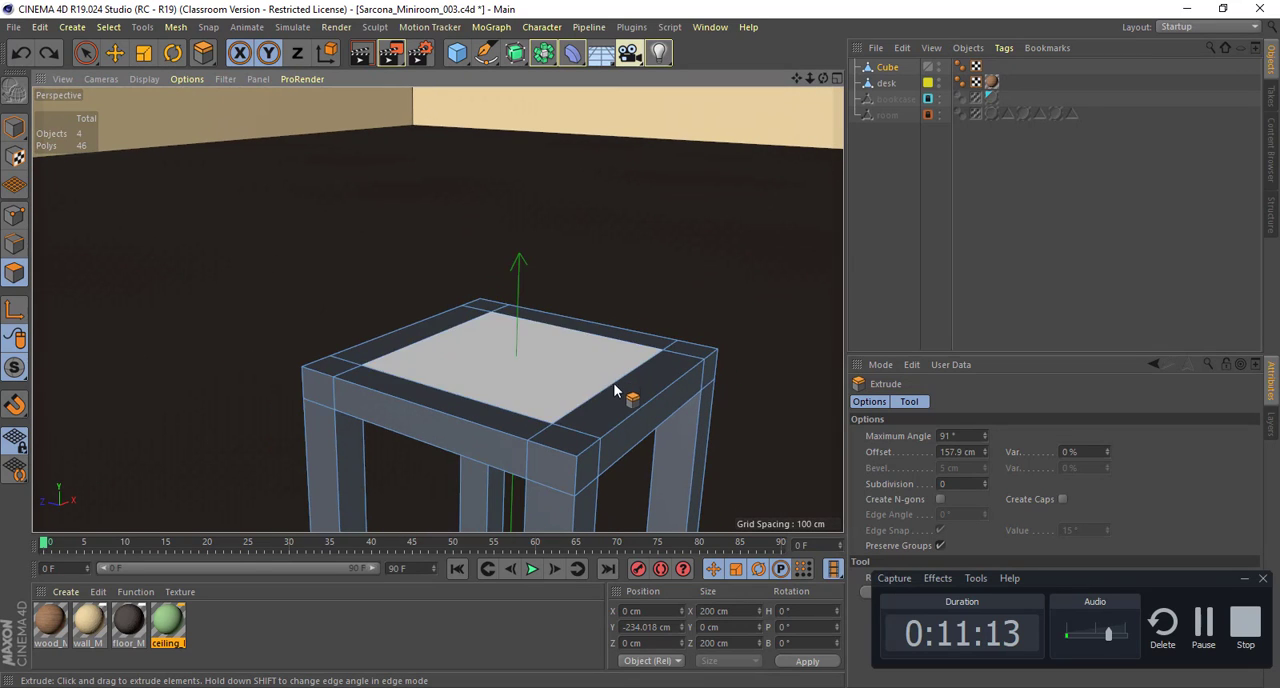
# Step: In Edge mode, select the full edge line along one border strip of the seat top and move it inward to about -58 cm on Z
pyautogui.click(16, 248)
pyautogui.keyDown('alt'); pyautogui.moveTo(634, 357); pyautogui.dragTo(509, 380); pyautogui.keyUp('alt')
pyautogui.press('e')
pyautogui.click(517, 306)
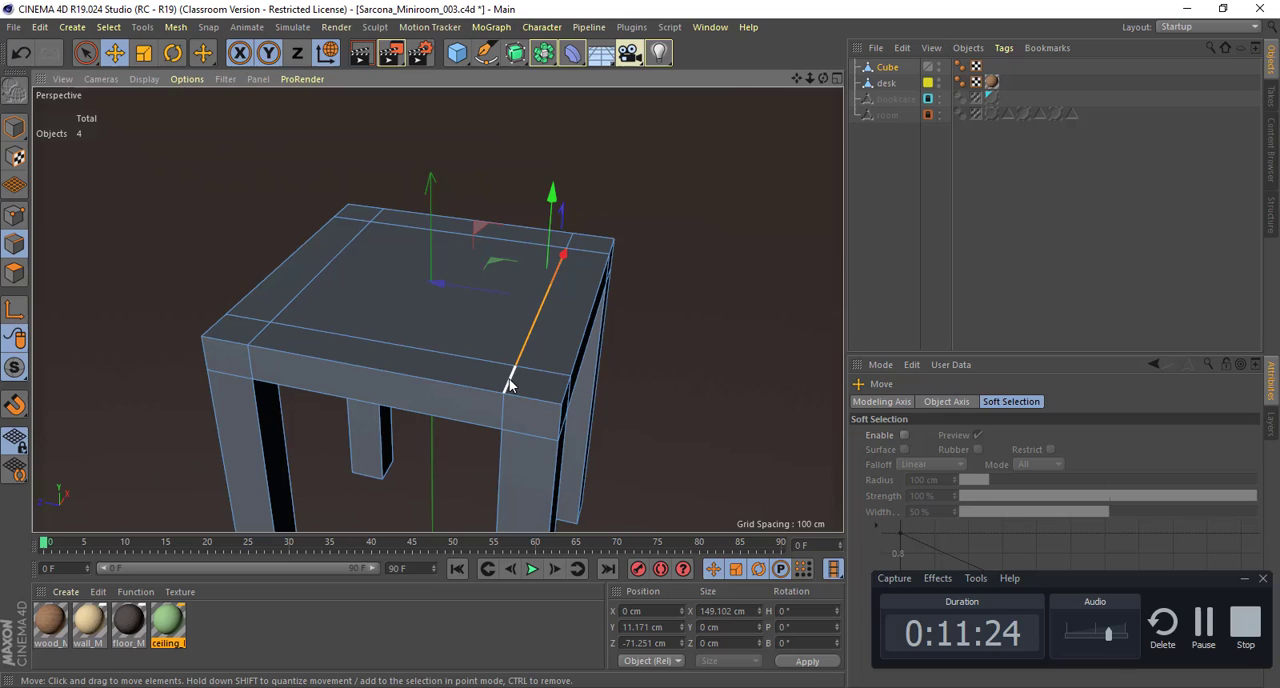
pyautogui.keyDown('shift'); pyautogui.click(573, 242); pyautogui.keyUp('shift')
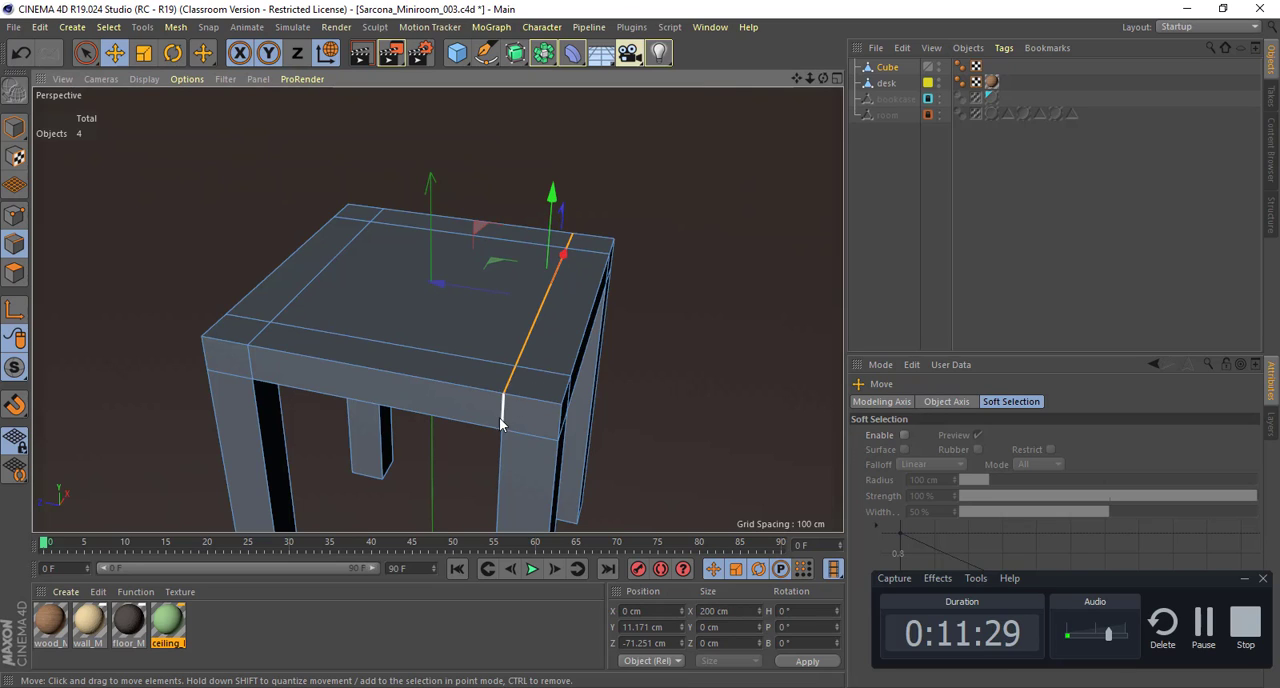
pyautogui.click(508, 378)
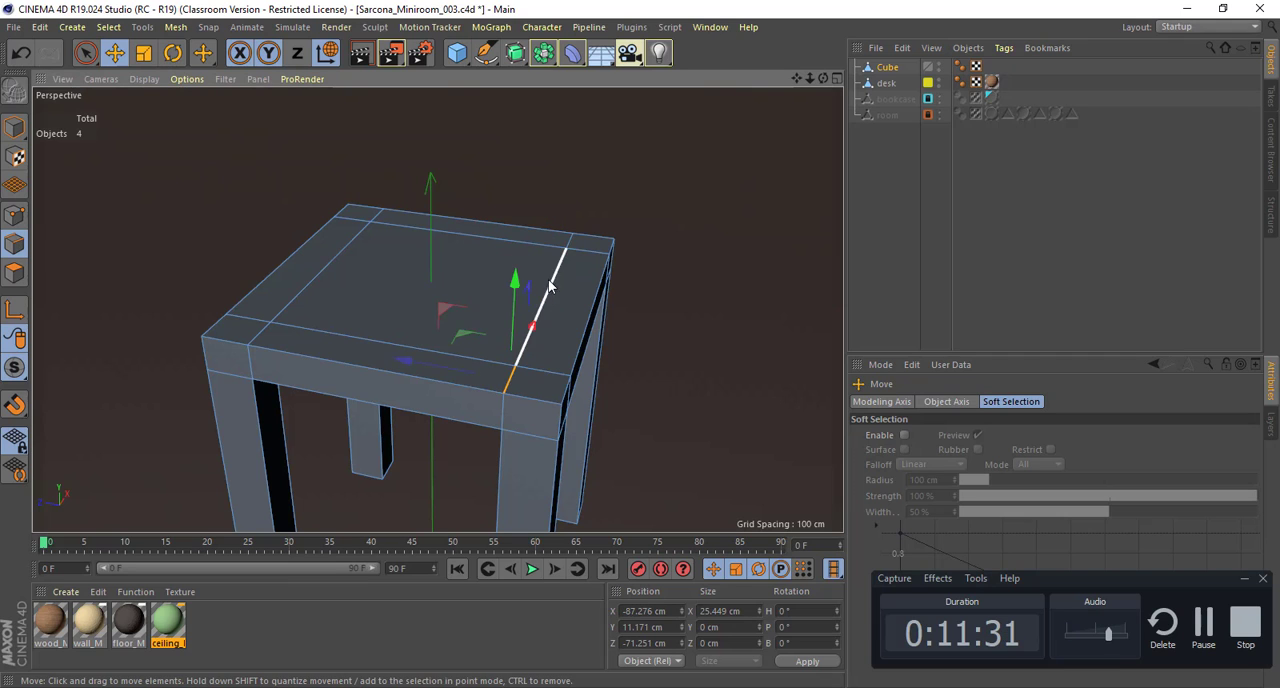
pyautogui.keyDown('shift'); pyautogui.click(549, 286); pyautogui.keyUp('shift')
pyautogui.moveTo(494, 287); pyautogui.dragTo(468, 285)
# Step: Select the two short edges crossing the widened border strip and scale them closer together along X to about 126 cm apart
pyautogui.keyDown('alt'); pyautogui.moveTo(603, 319); pyautogui.dragTo(428, 337); pyautogui.keyUp('alt')
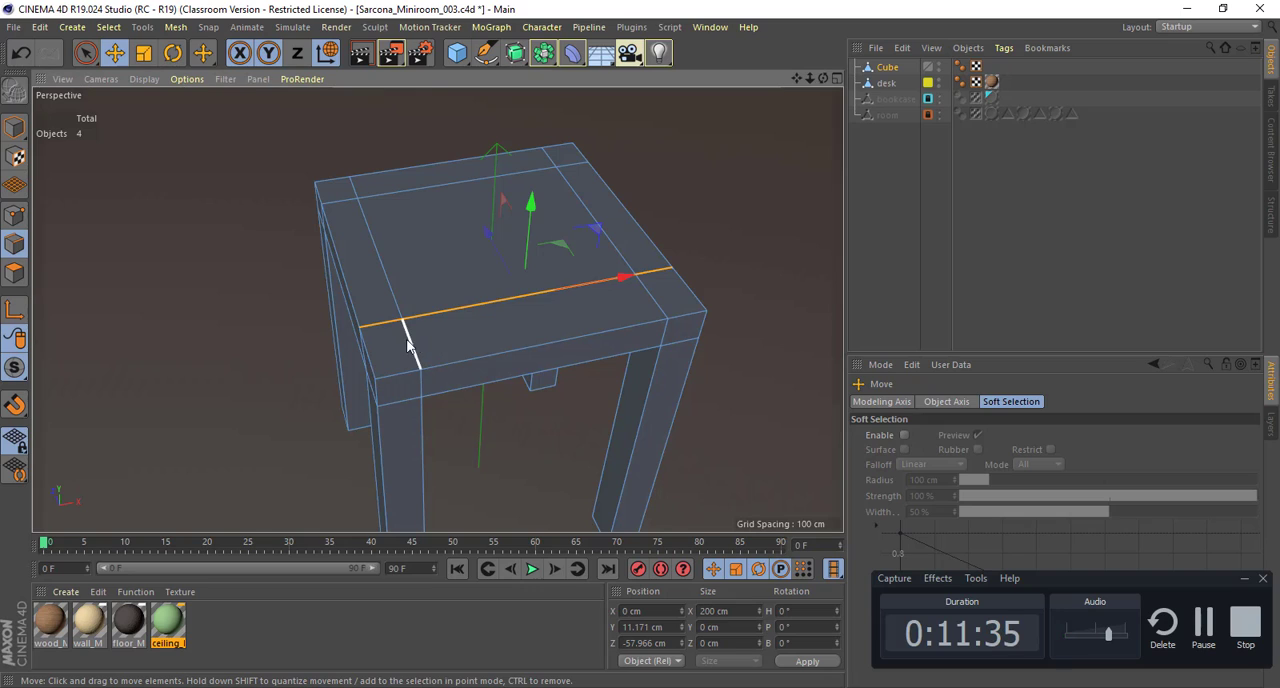
pyautogui.click(407, 342)
pyautogui.keyDown('shift'); pyautogui.click(658, 305); pyautogui.keyUp('shift')
pyautogui.press('t')
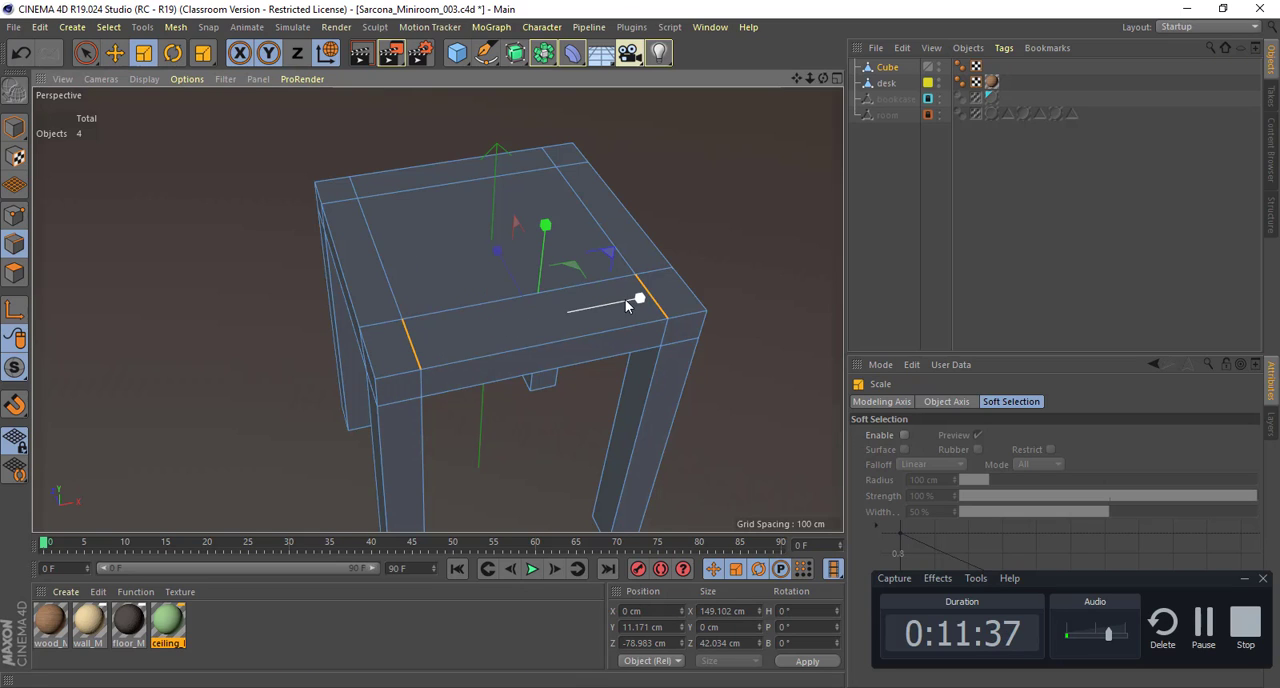
pyautogui.moveTo(639, 303); pyautogui.dragTo(401, 341)
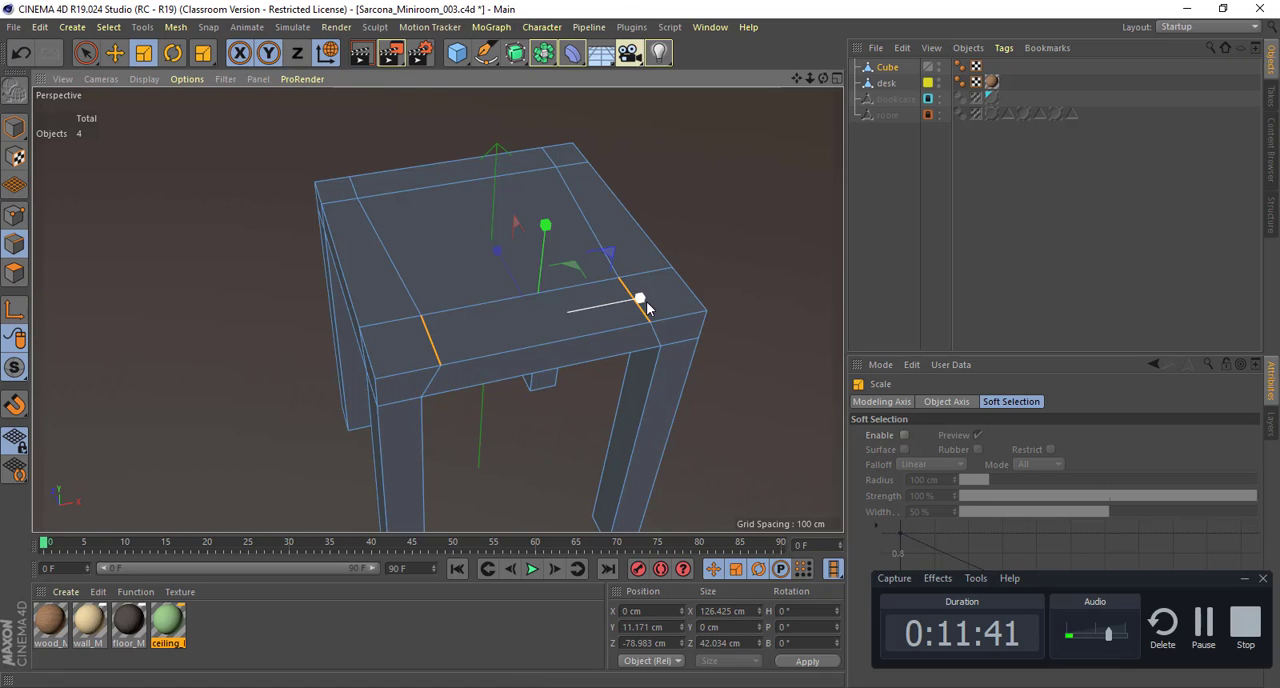
pyautogui.moveTo(640, 298); pyautogui.dragTo(572, 310)
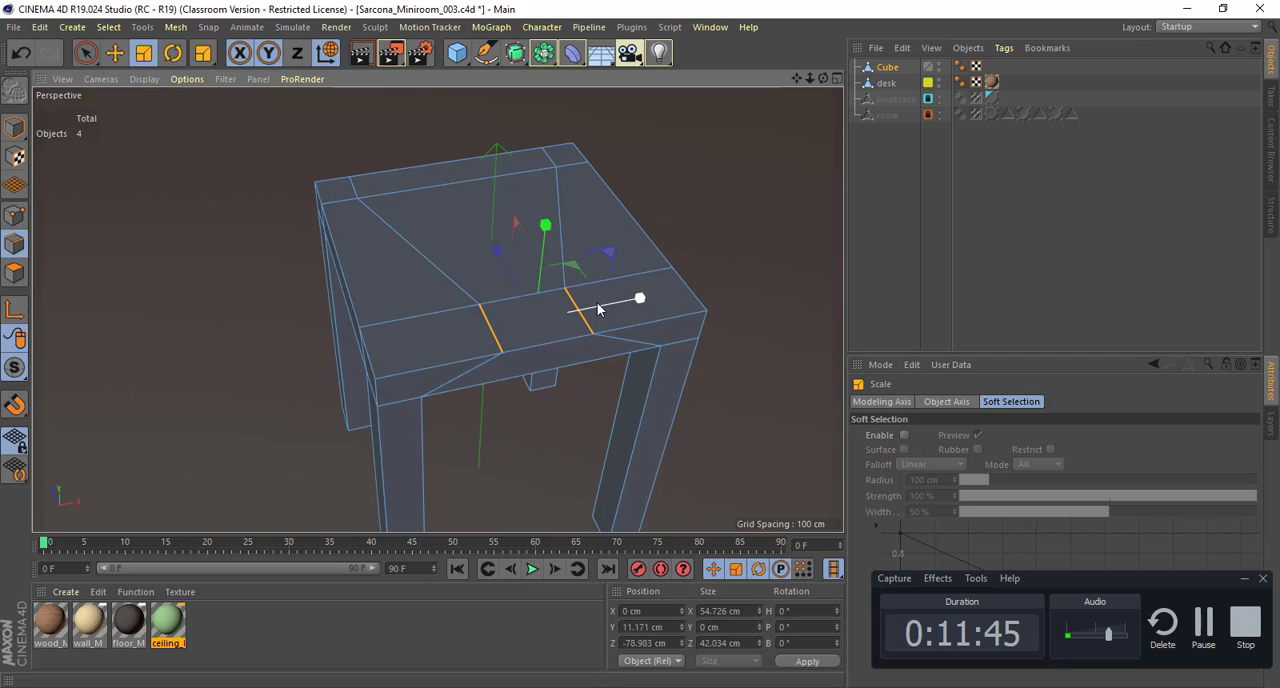
pyautogui.hotkey('ctrl', 'z')
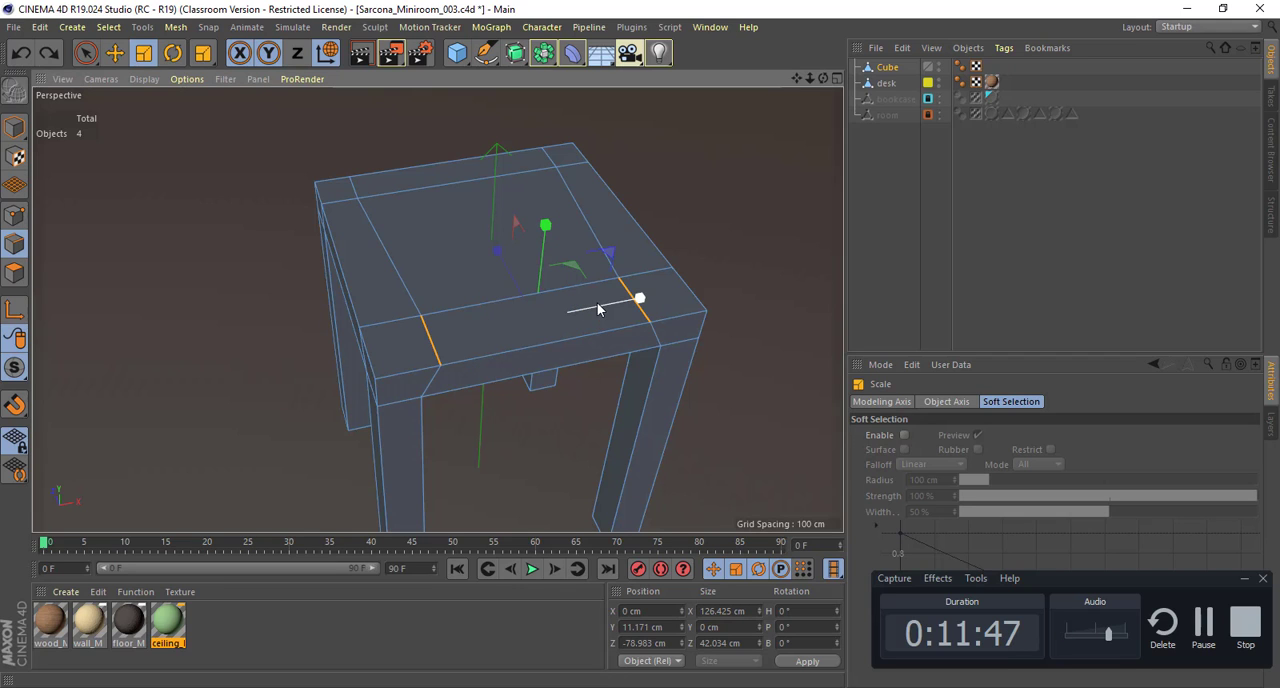
# Step: Reselect the full edge line bounding the border strip and move it outward to about -62 cm on Z
pyautogui.keyDown('alt'); pyautogui.moveTo(545, 319); pyautogui.dragTo(573, 288); pyautogui.keyUp('alt')
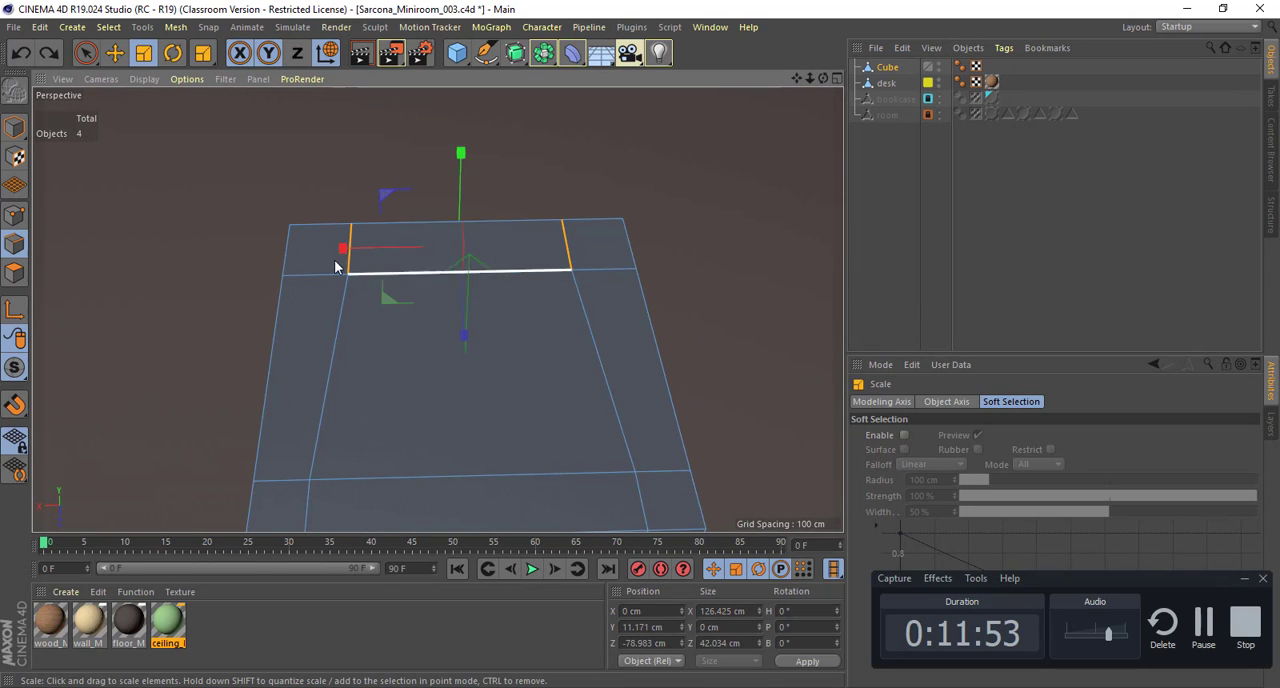
pyautogui.keyDown('alt'); pyautogui.moveTo(655, 264); pyautogui.dragTo(452, 250); pyautogui.keyUp('alt')
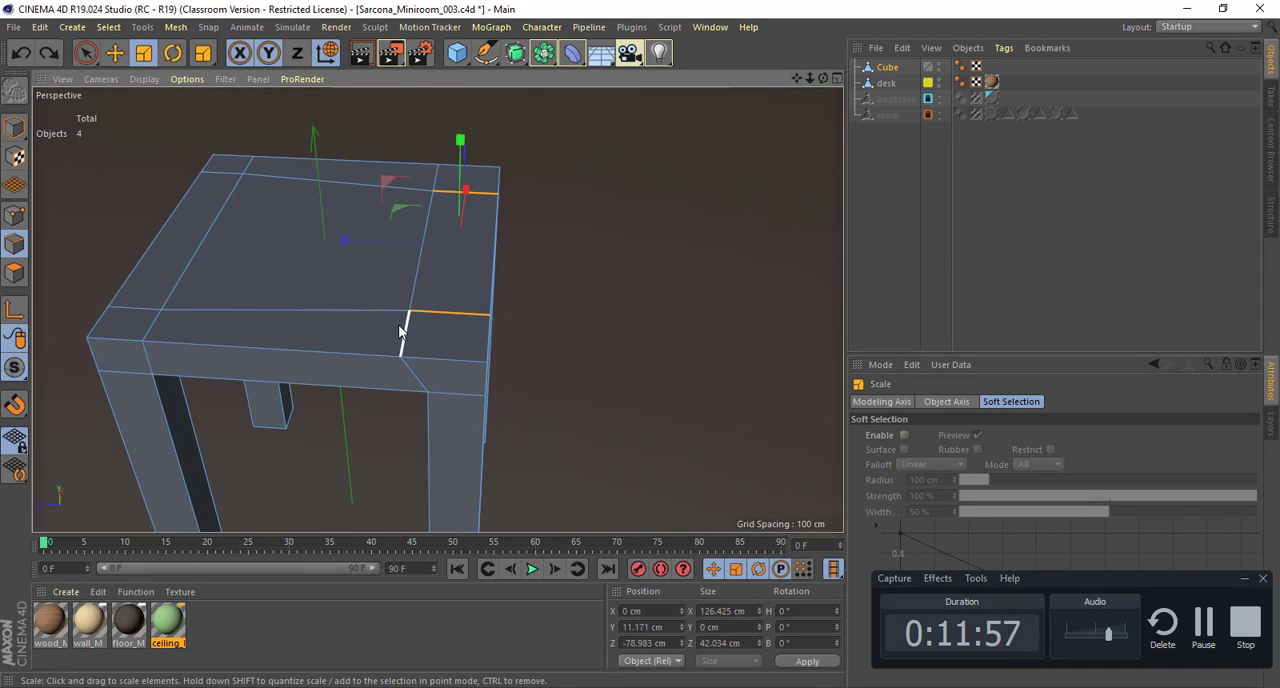
pyautogui.click(401, 330)
pyautogui.keyDown('shift'); pyautogui.click(427, 214); pyautogui.keyUp('shift')
pyautogui.keyDown('shift'); pyautogui.click(435, 178); pyautogui.keyUp('shift')
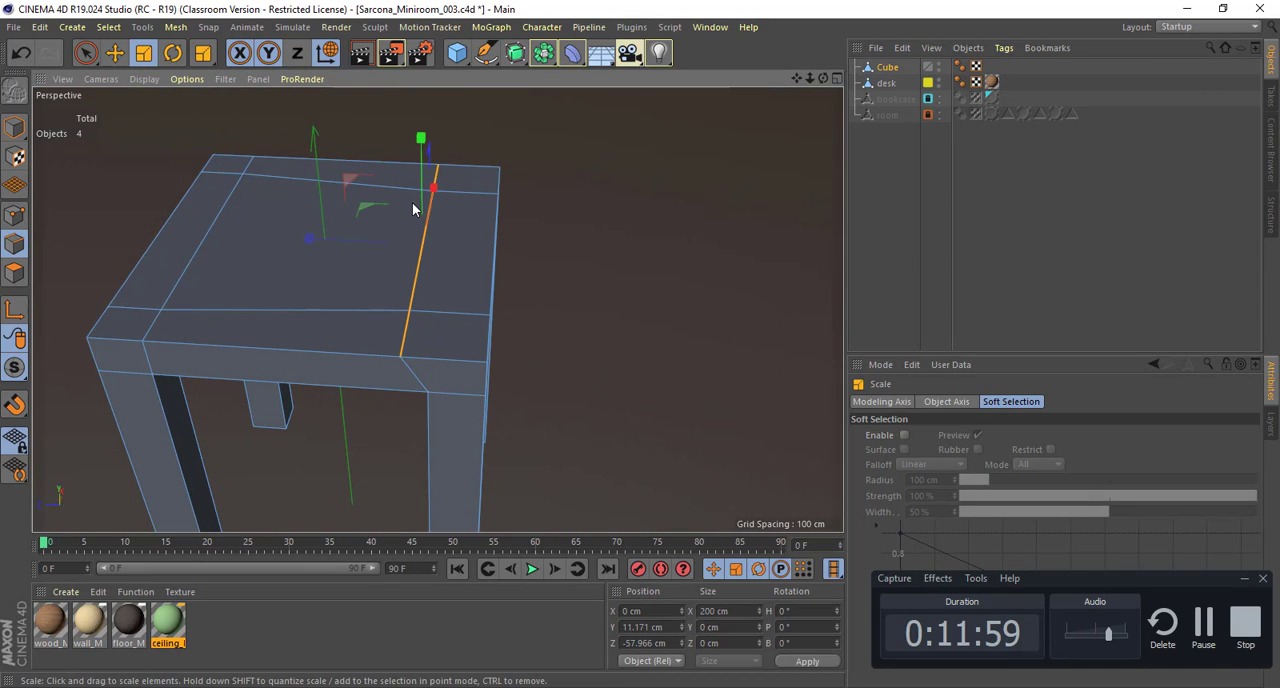
pyautogui.press('e')
pyautogui.moveTo(371, 240); pyautogui.dragTo(420, 240)
# Step: Fine-tune the selected edge line by nudging it slightly farther towards the seat's border along Z
pyautogui.keyDown('alt'); pyautogui.moveTo(563, 298); pyautogui.dragTo(243, 279, button='right'); pyautogui.keyUp('alt')
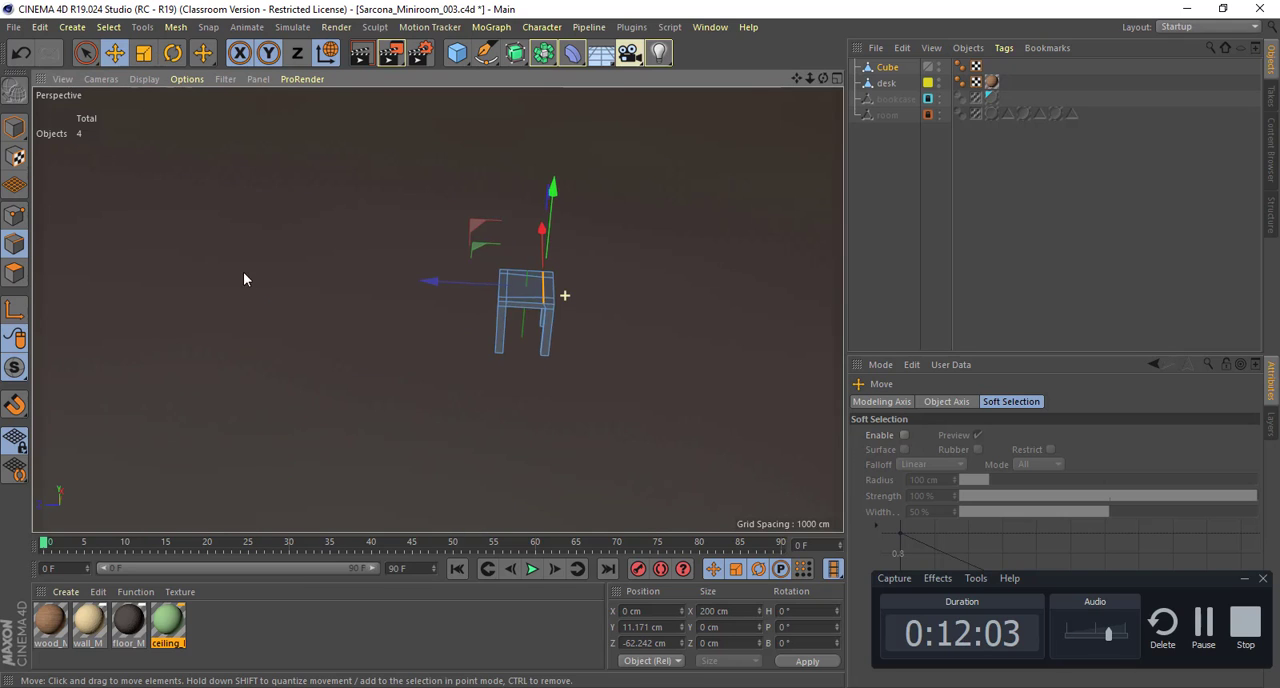
pyautogui.keyDown('alt'); pyautogui.moveTo(500, 240); pyautogui.dragTo(497, 284); pyautogui.keyUp('alt')
pyautogui.keyDown('alt'); pyautogui.moveTo(501, 284); pyautogui.dragTo(897, 300, button='right'); pyautogui.keyUp('alt')
pyautogui.keyDown('alt'); pyautogui.moveTo(674, 281); pyautogui.dragTo(424, 264, button='middle'); pyautogui.keyUp('alt')
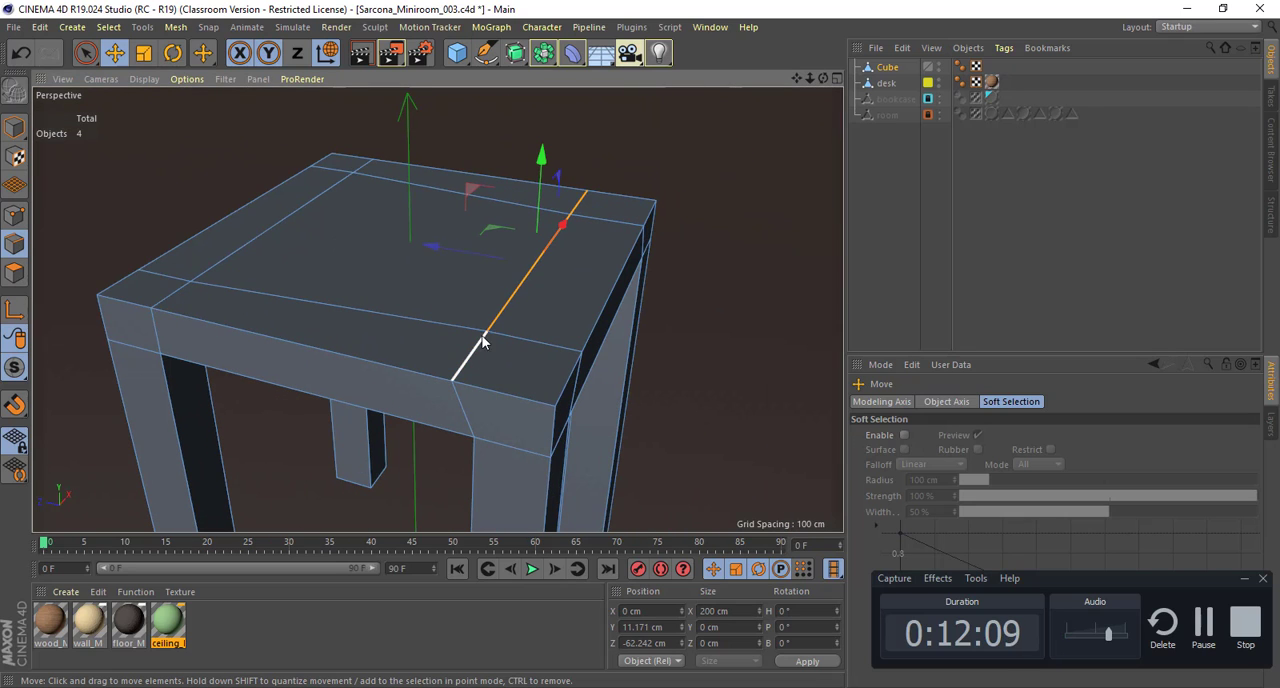
pyautogui.moveTo(451, 248); pyautogui.dragTo(454, 248)
pyautogui.keyDown('alt'); pyautogui.moveTo(538, 265); pyautogui.dragTo(506, 294); pyautogui.keyUp('alt')
pyautogui.moveTo(498, 246); pyautogui.dragTo(474, 249)
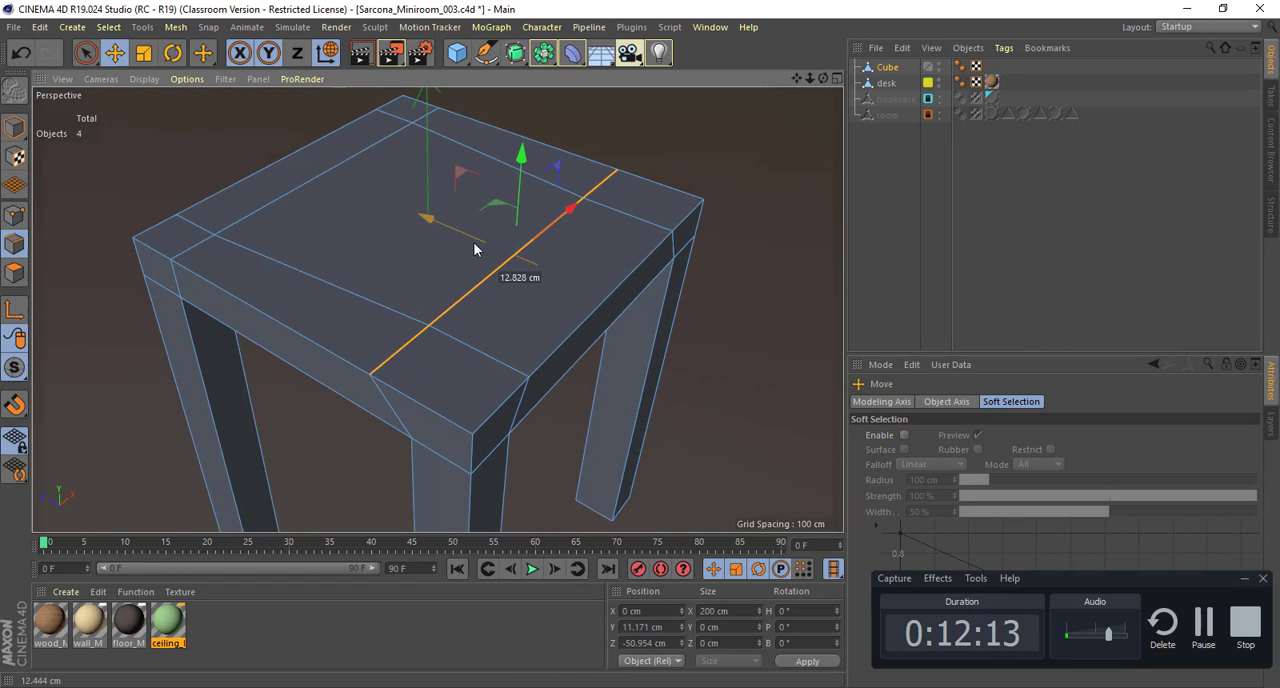
# Step: Select the two short edges crossing the widened border strip and scale them apart along X to about 127.6 cm
pyautogui.click(482, 358)
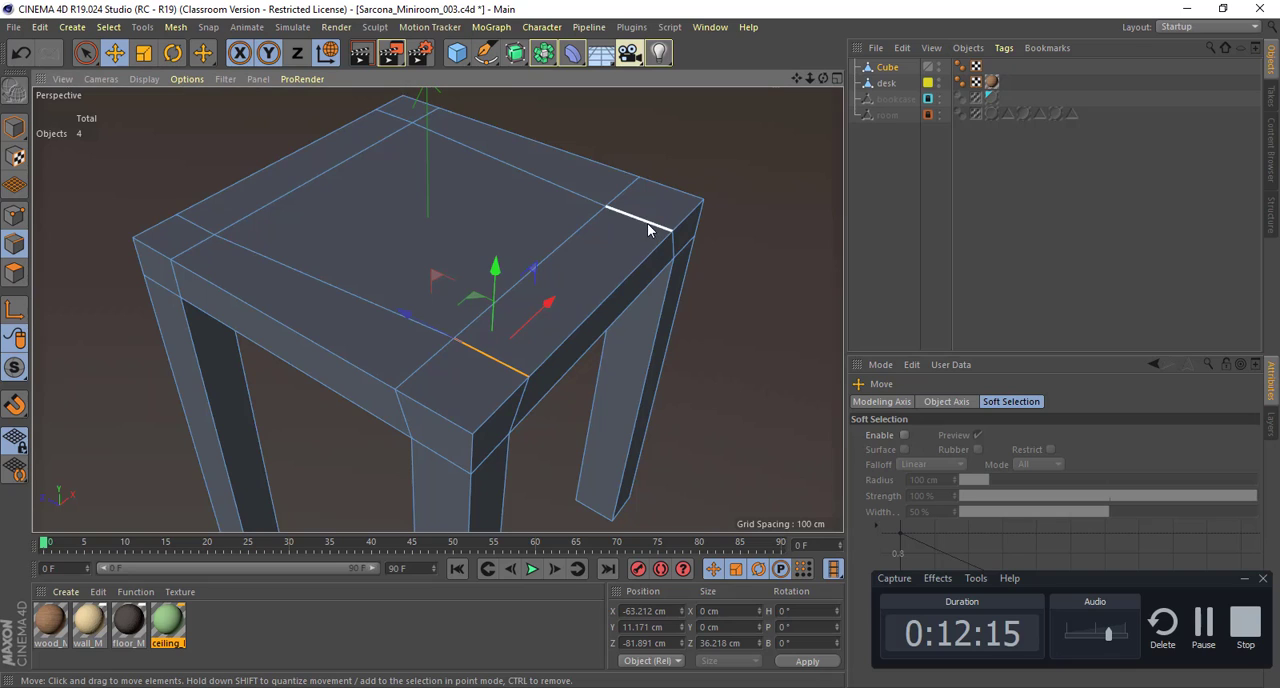
pyautogui.keyDown('shift'); pyautogui.click(647, 223); pyautogui.keyUp('shift')
pyautogui.keyDown('alt'); pyautogui.moveTo(706, 301); pyautogui.dragTo(566, 309); pyautogui.keyUp('alt')
pyautogui.press('t')
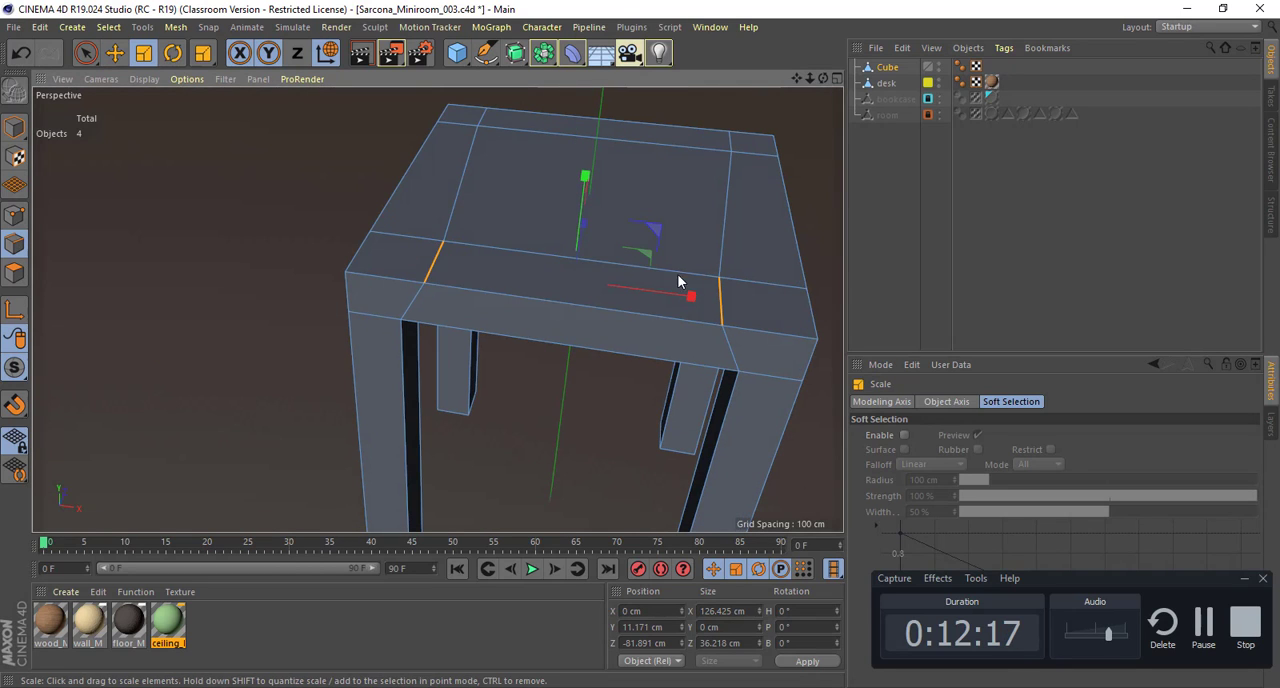
pyautogui.moveTo(691, 295); pyautogui.dragTo(692, 292)
pyautogui.keyDown('alt'); pyautogui.moveTo(692, 292); pyautogui.dragTo(533, 291); pyautogui.keyUp('alt')
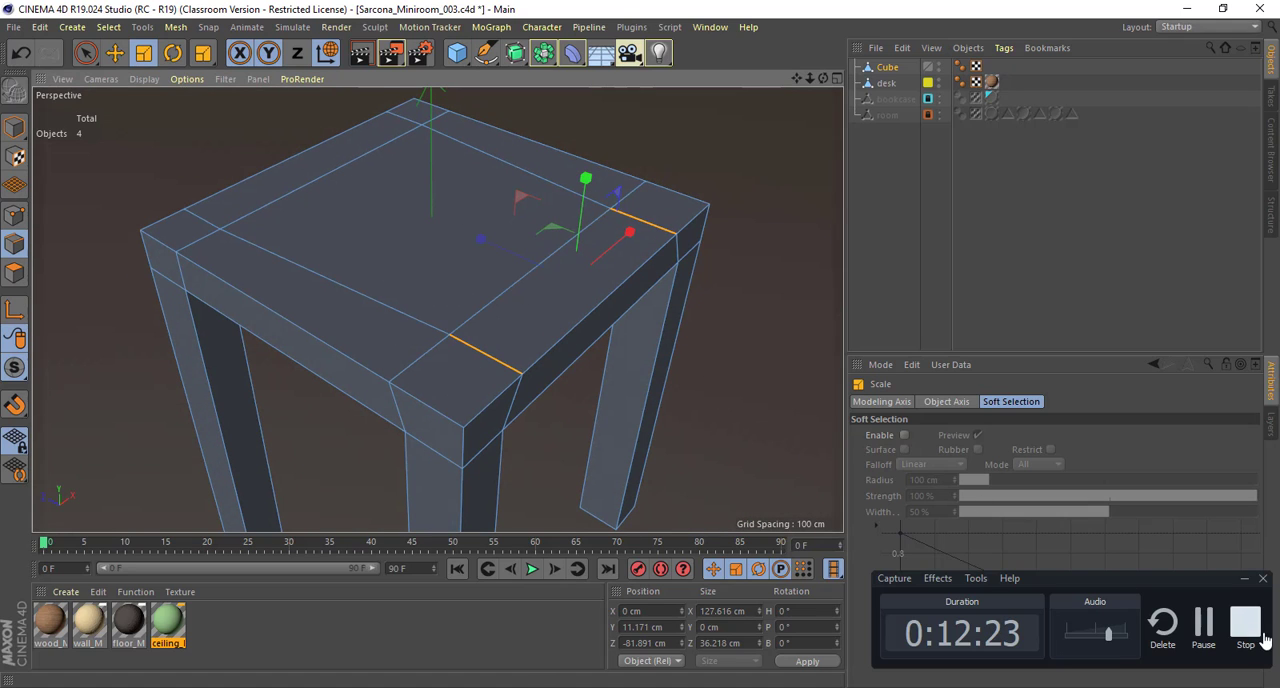
pyautogui.click(1205, 624)
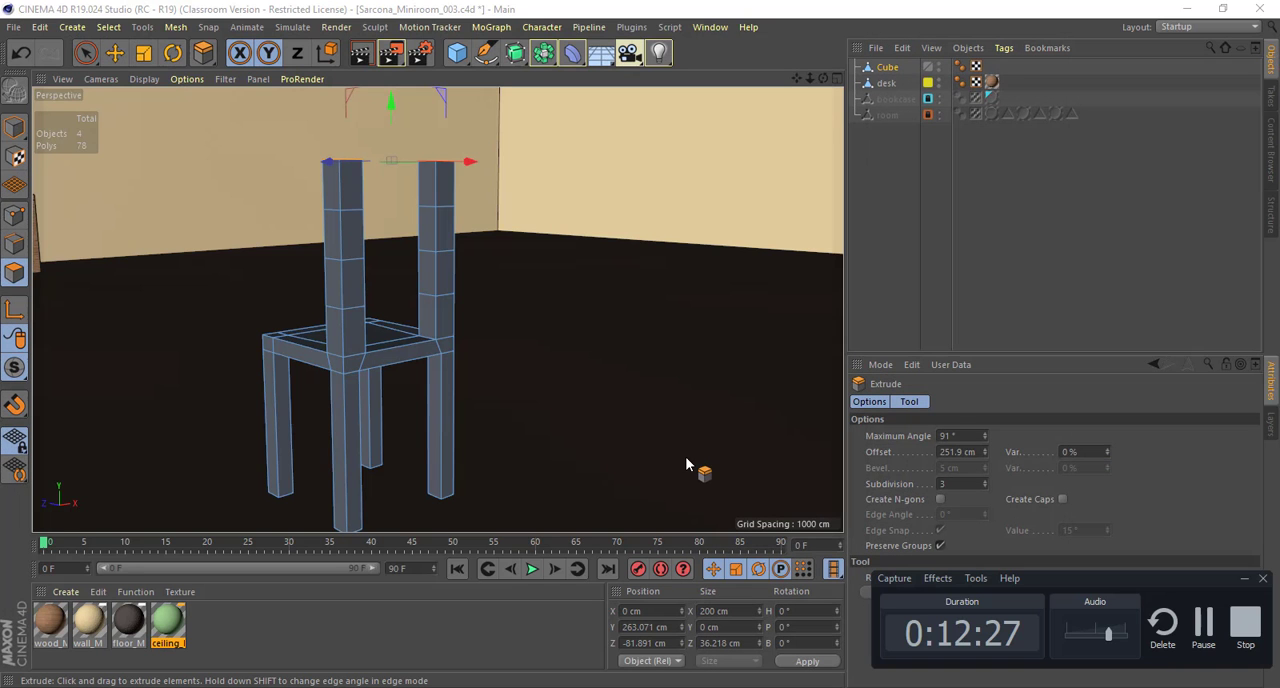
# Step: Switch to the wooden chair image results in Chrome and open the Sun & Pine ladder-back chair picture as reference
pyautogui.keyDown('alt'); pyautogui.moveTo(686, 459); pyautogui.dragTo(540, 332); pyautogui.keyUp('alt')
pyautogui.keyDown('alt'); pyautogui.moveTo(540, 332); pyautogui.dragTo(610, 334, button='middle'); pyautogui.keyUp('alt')
pyautogui.hotkey('alt', 'Tab')
pyautogui.hotkey('alt', 'Tab')
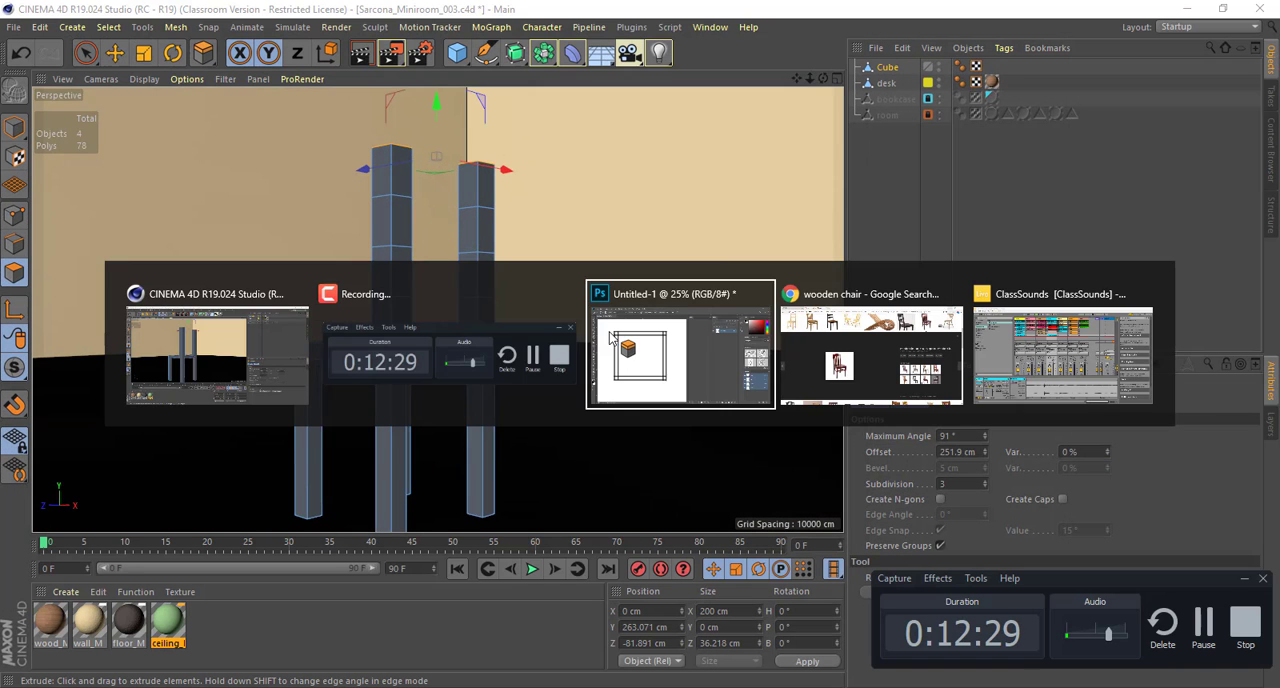
pyautogui.hotkey('alt', 'Tab')
pyautogui.scroll(3, 372, 192)
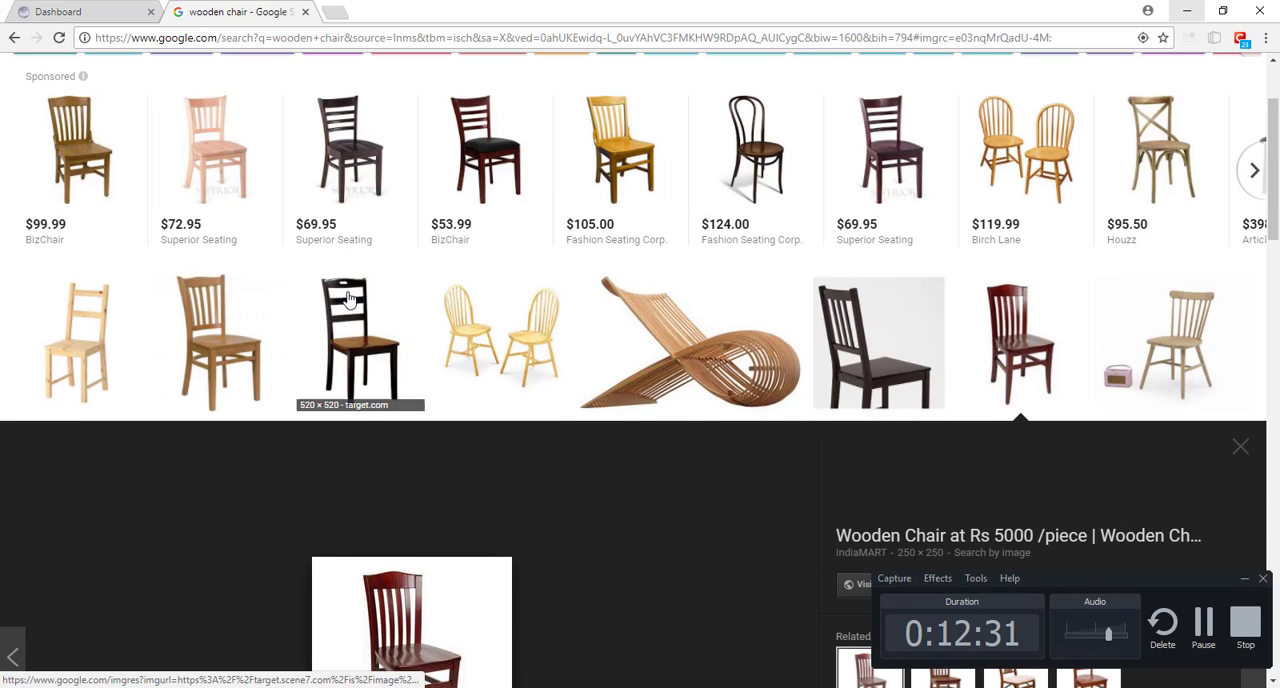
pyautogui.click(346, 306)
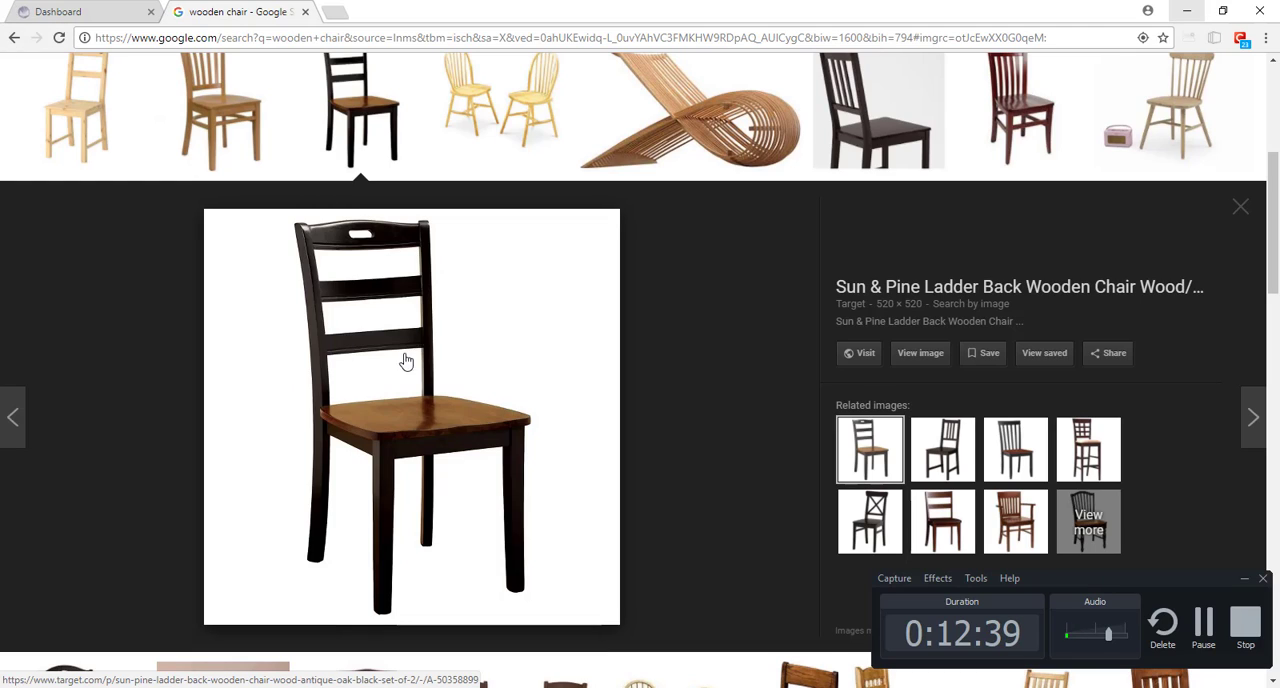
# Step: Switch to Photoshop and clear the old square sketch from the Untitled-1 canvas by filling it with white
pyautogui.hotkey('alt', 'Tab')
pyautogui.hotkey('alt', 'Tab')
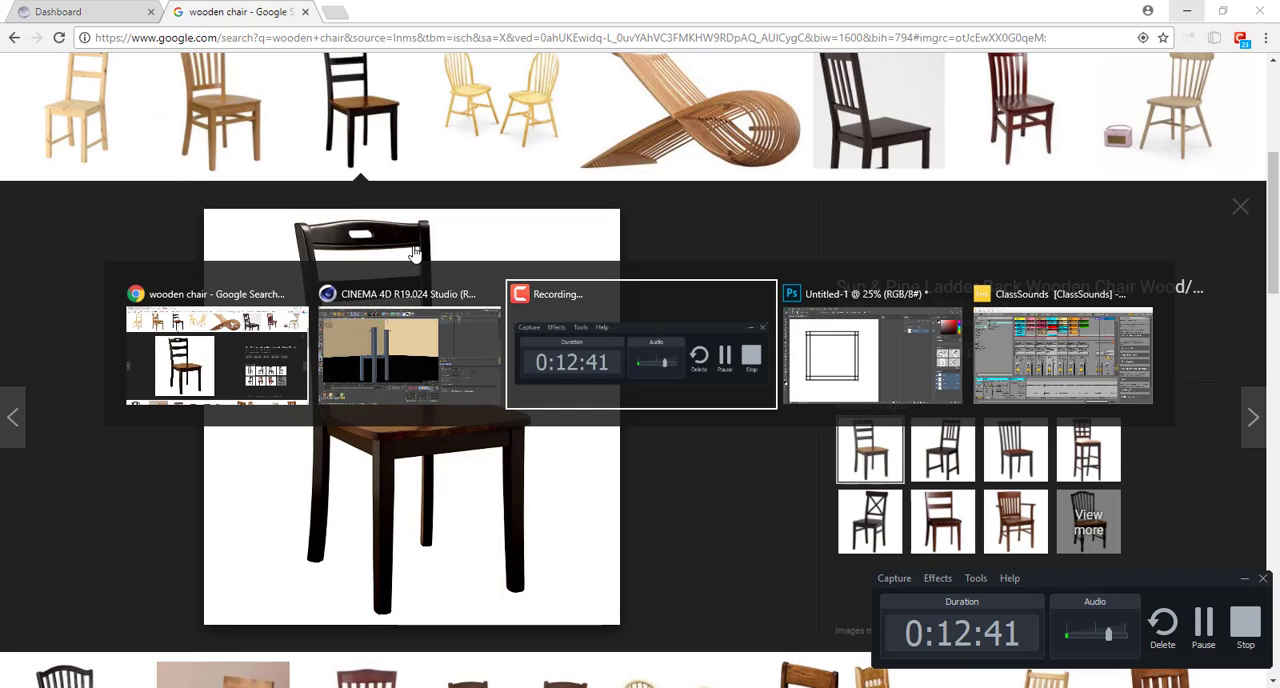
pyautogui.hotkey('alt', 'Tab')
pyautogui.hotkey('ctrl', 'w')
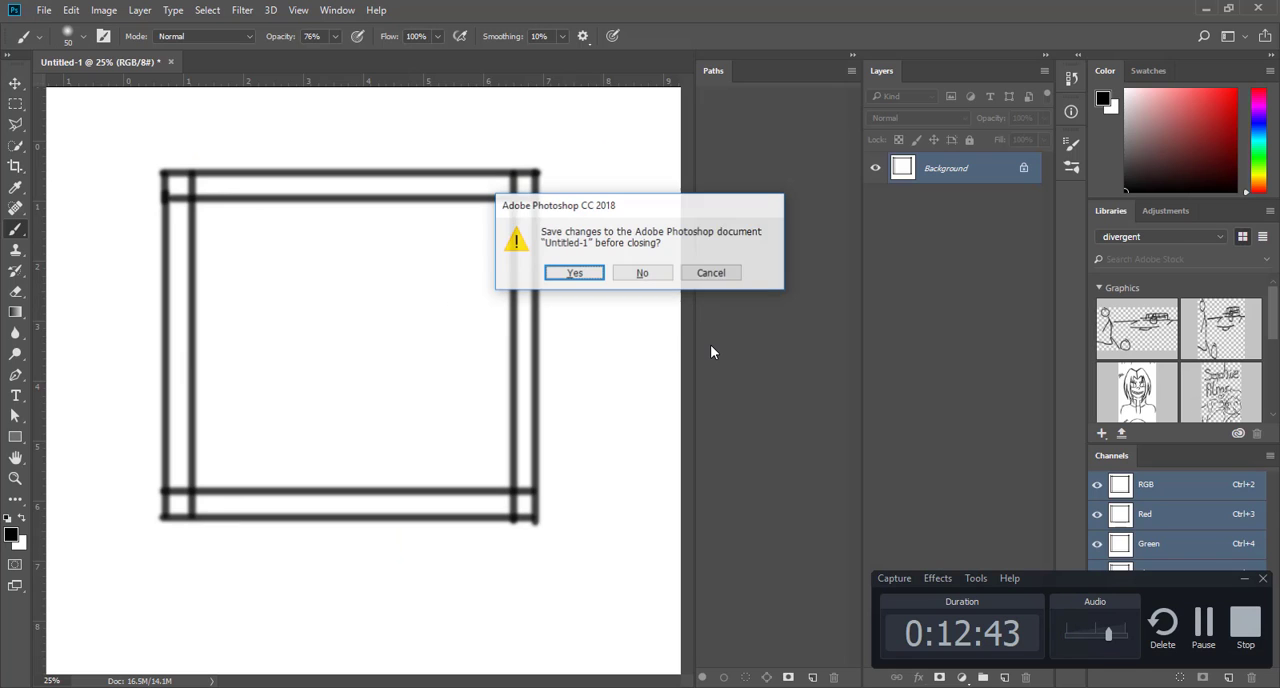
pyautogui.press('Escape')
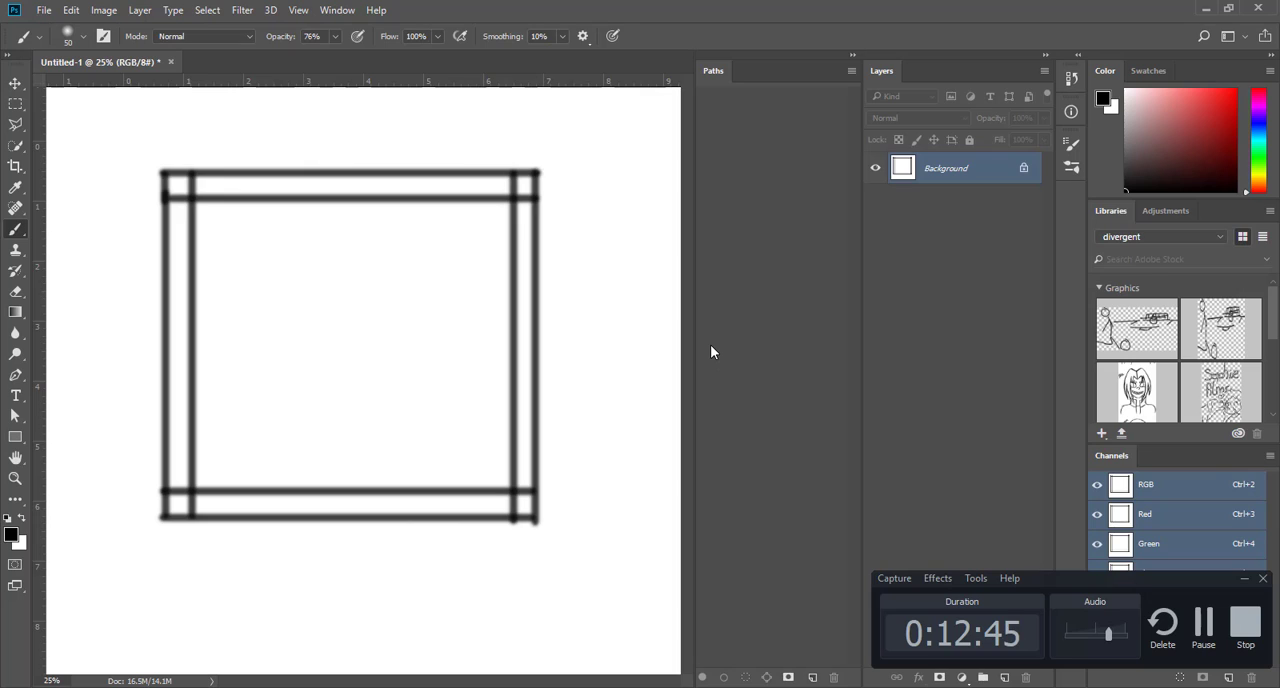
pyautogui.hotkey('ctrl', 'BackSpace')
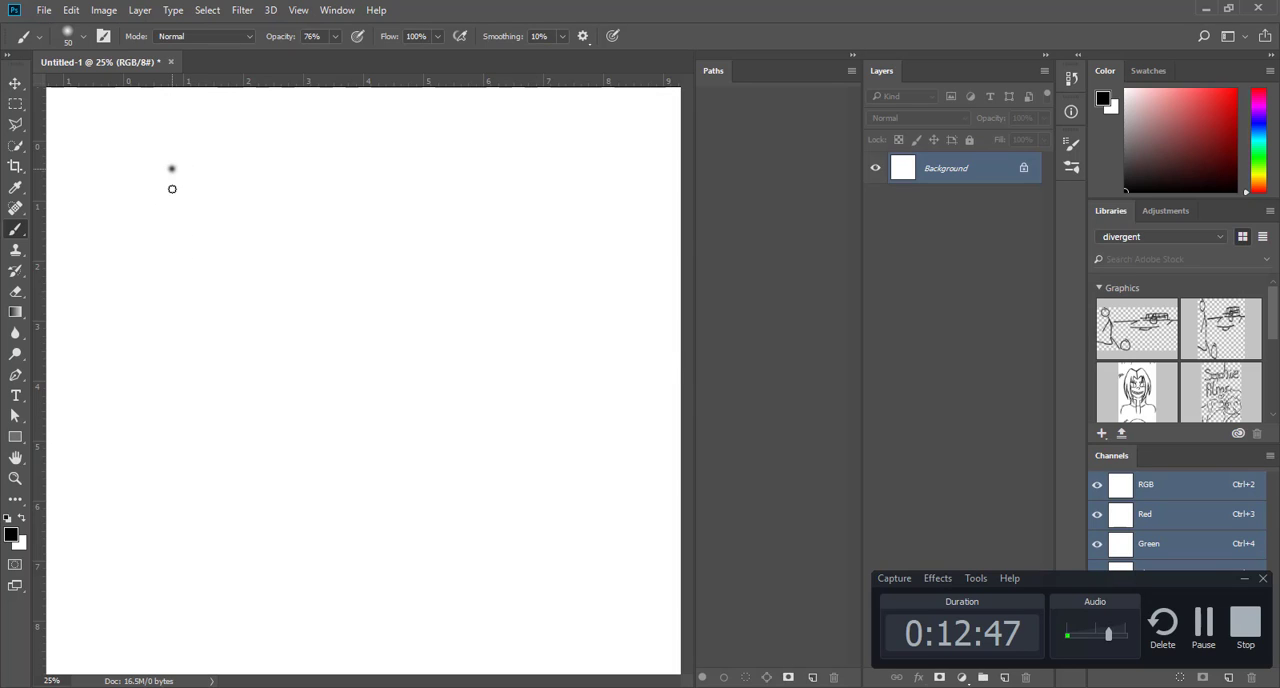
# Step: Brush the chair back's outer side and top lines, the two inner post lines and the lower edge of the top slat
pyautogui.moveTo(172, 189); pyautogui.dragTo(172, 557)
pyautogui.moveTo(172, 164)
pyautogui.mouseDown()
pyautogui.moveTo(549, 186)
pyautogui.moveTo(543, 171)
pyautogui.moveTo(558, 473)
pyautogui.mouseUp()
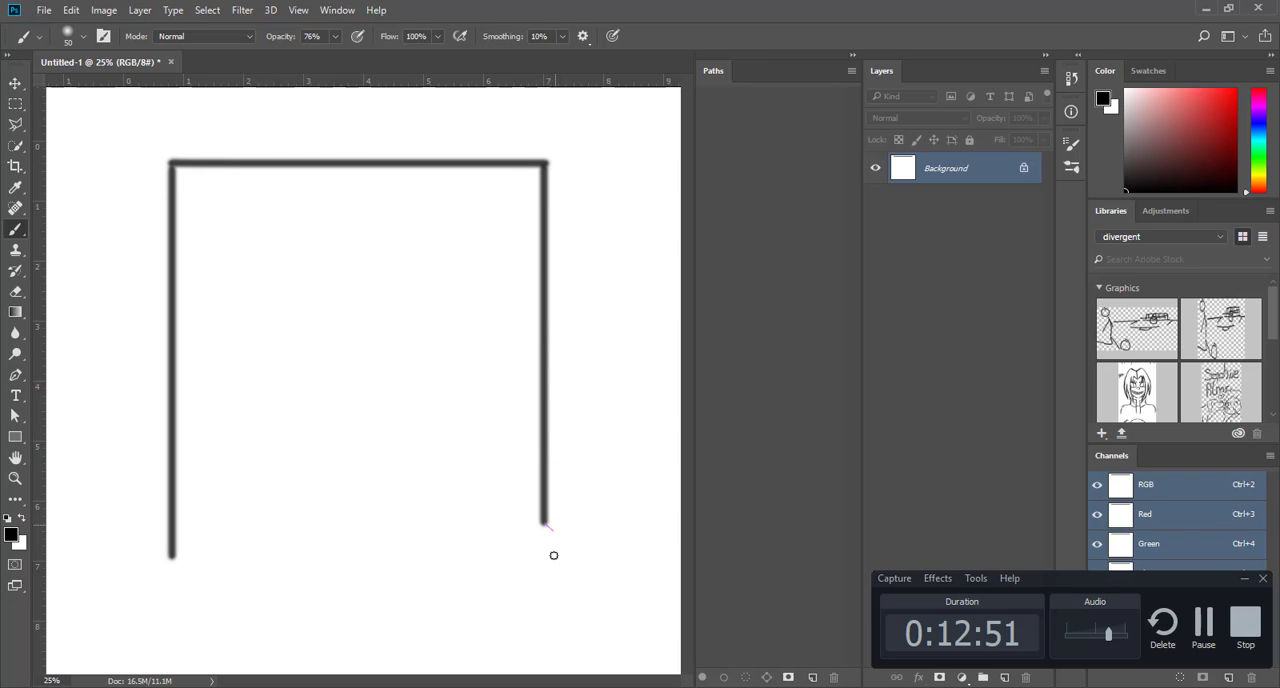
pyautogui.moveTo(487, 586); pyautogui.dragTo(193, 568)
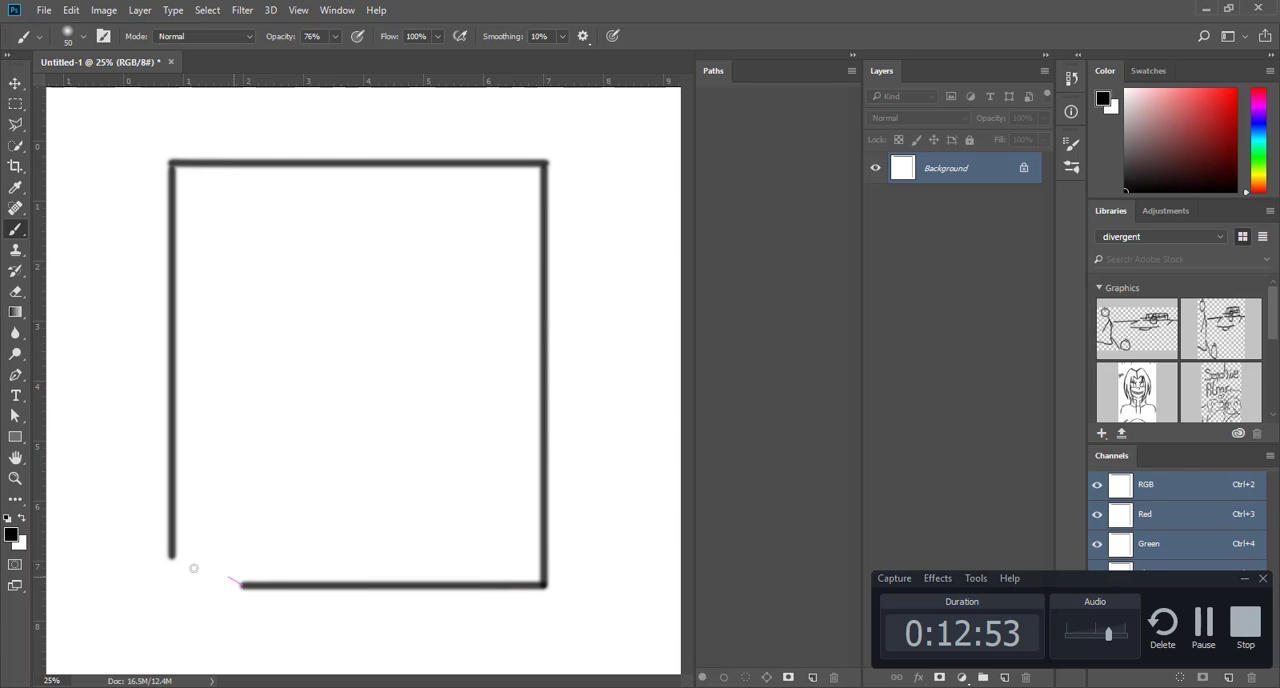
pyautogui.hotkey('ctrl', 'z')
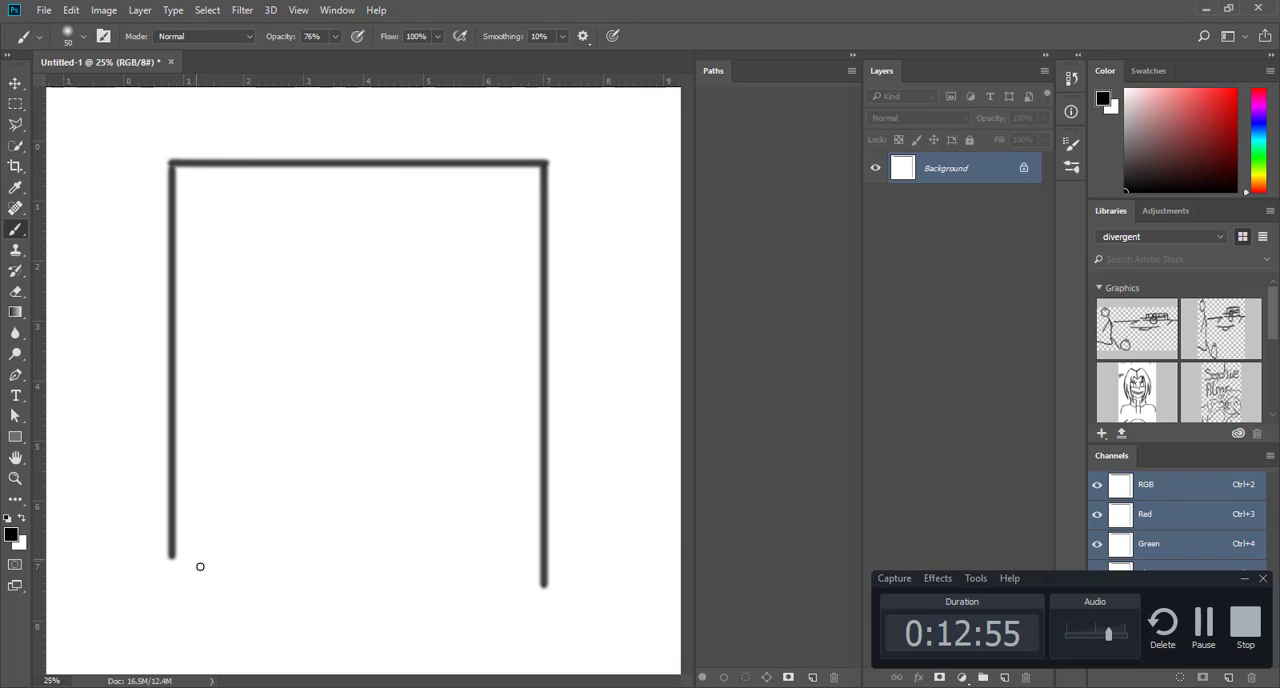
pyautogui.moveTo(213, 513)
pyautogui.mouseDown()
pyautogui.moveTo(228, 206)
pyautogui.moveTo(523, 234)
pyautogui.moveTo(503, 517)
pyautogui.moveTo(511, 584)
pyautogui.mouseUp()
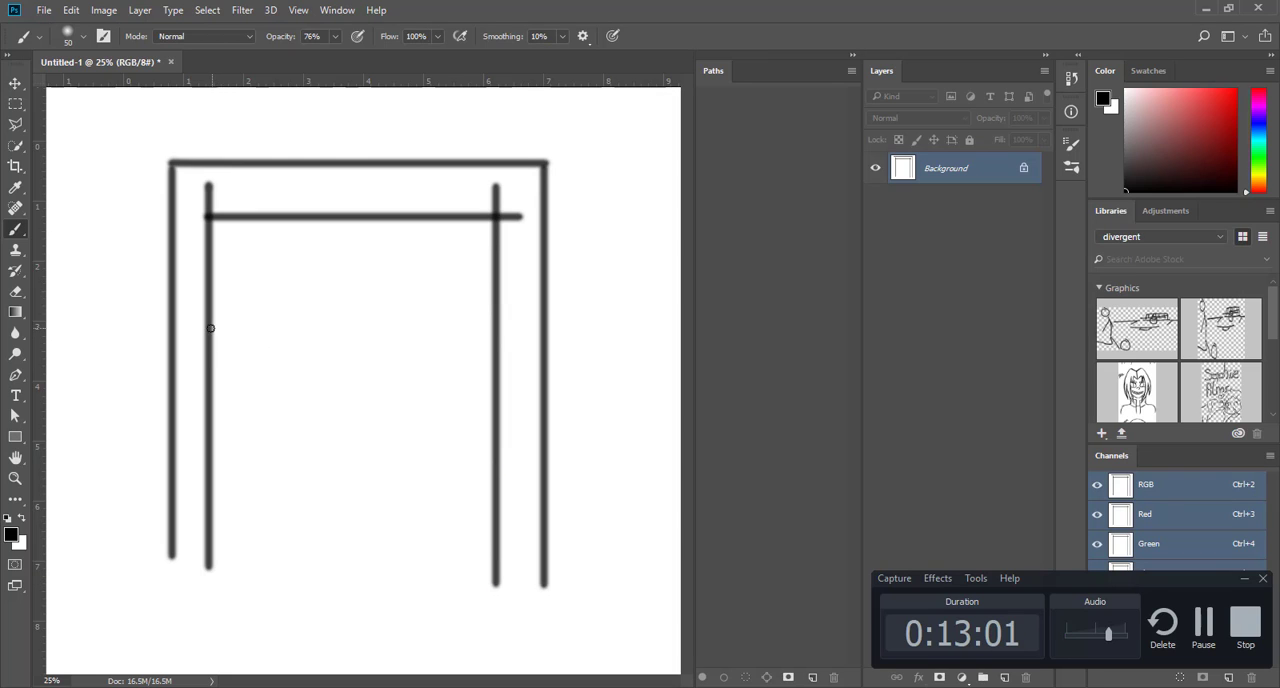
# Step: Brush horizontal lines between the posts to outline the middle and lower slats of the chair back
pyautogui.moveTo(210, 328); pyautogui.dragTo(553, 337)
pyautogui.moveTo(209, 376); pyautogui.dragTo(524, 386)
pyautogui.moveTo(206, 496); pyautogui.dragTo(497, 477)
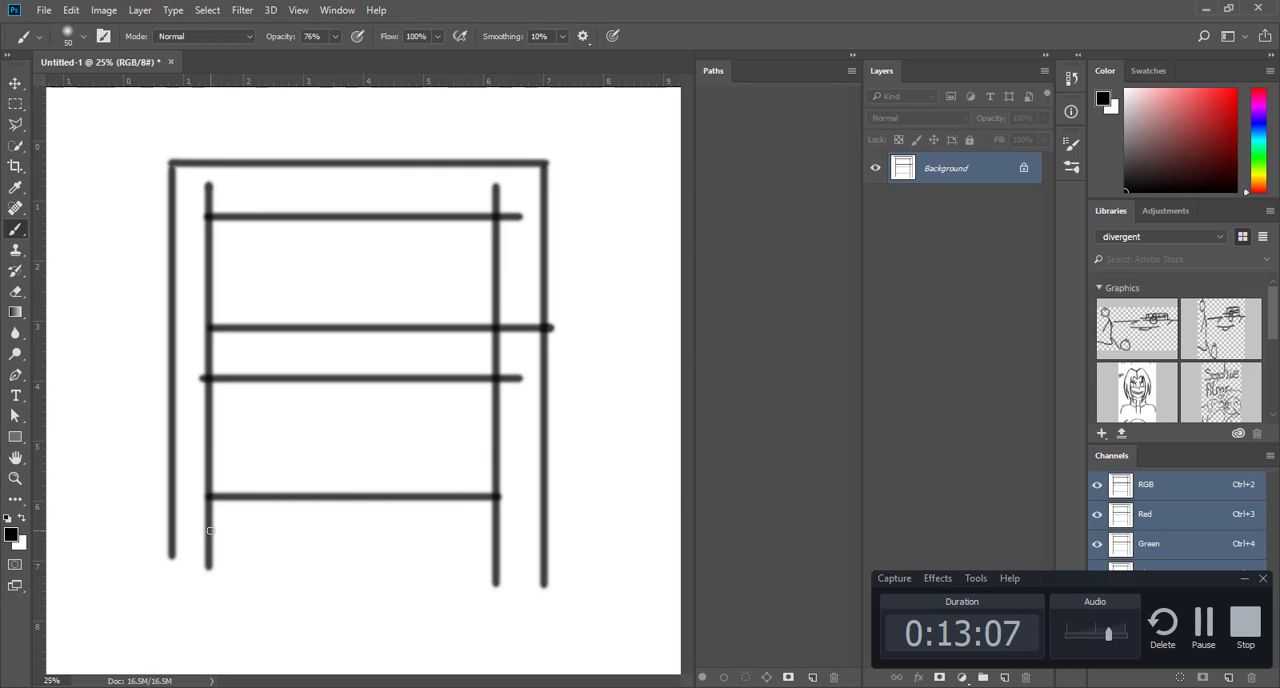
pyautogui.keyDown('shift'); pyautogui.moveTo(210, 531); pyautogui.dragTo(450, 528); pyautogui.keyUp('shift')
pyautogui.hotkey('ctrl', 'z')
pyautogui.moveTo(208, 530)
pyautogui.mouseDown()
pyautogui.moveTo(501, 514)
pyautogui.moveTo(535, 529)
pyautogui.mouseUp()
# Step: Mark the solid parts of the chair back with wavy strokes through the three slats and both side posts
pyautogui.moveTo(257, 515); pyautogui.dragTo(476, 514)
pyautogui.moveTo(396, 357); pyautogui.dragTo(288, 341)
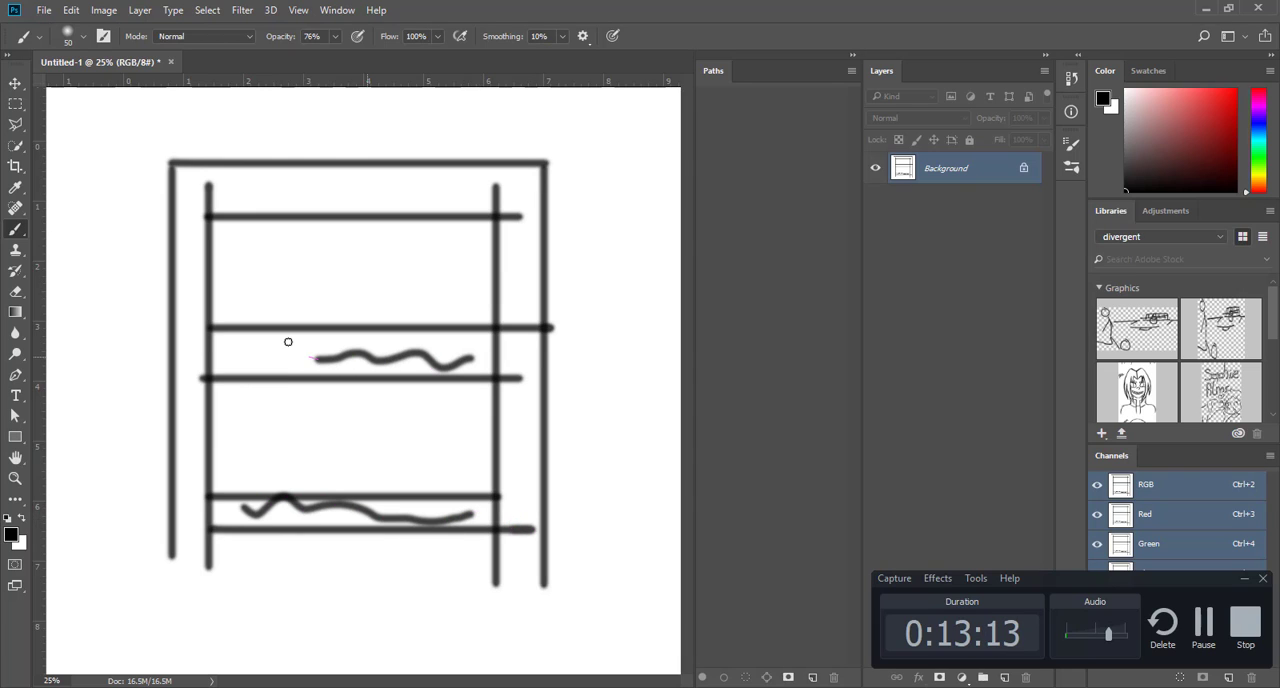
pyautogui.moveTo(208, 189); pyautogui.dragTo(497, 186)
pyautogui.moveTo(522, 233); pyautogui.dragTo(533, 585)
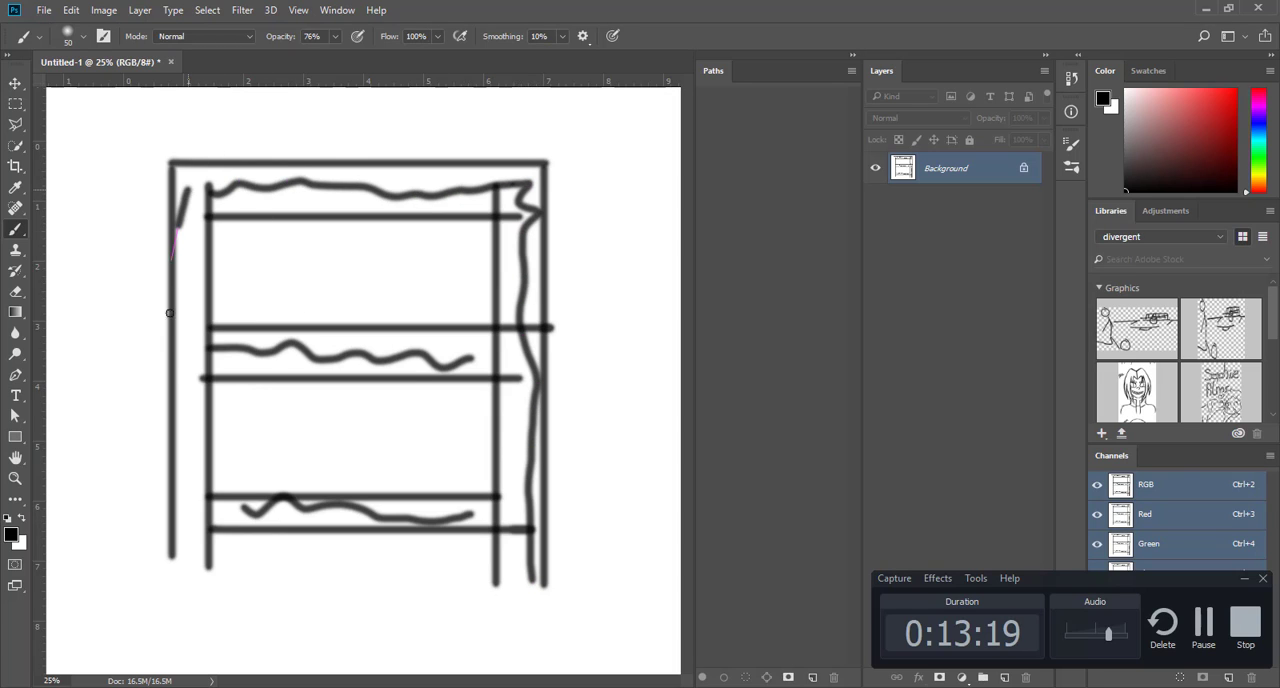
pyautogui.moveTo(169, 313)
pyautogui.mouseDown()
pyautogui.moveTo(191, 397)
pyautogui.moveTo(191, 209)
pyautogui.moveTo(194, 537)
pyautogui.mouseUp()
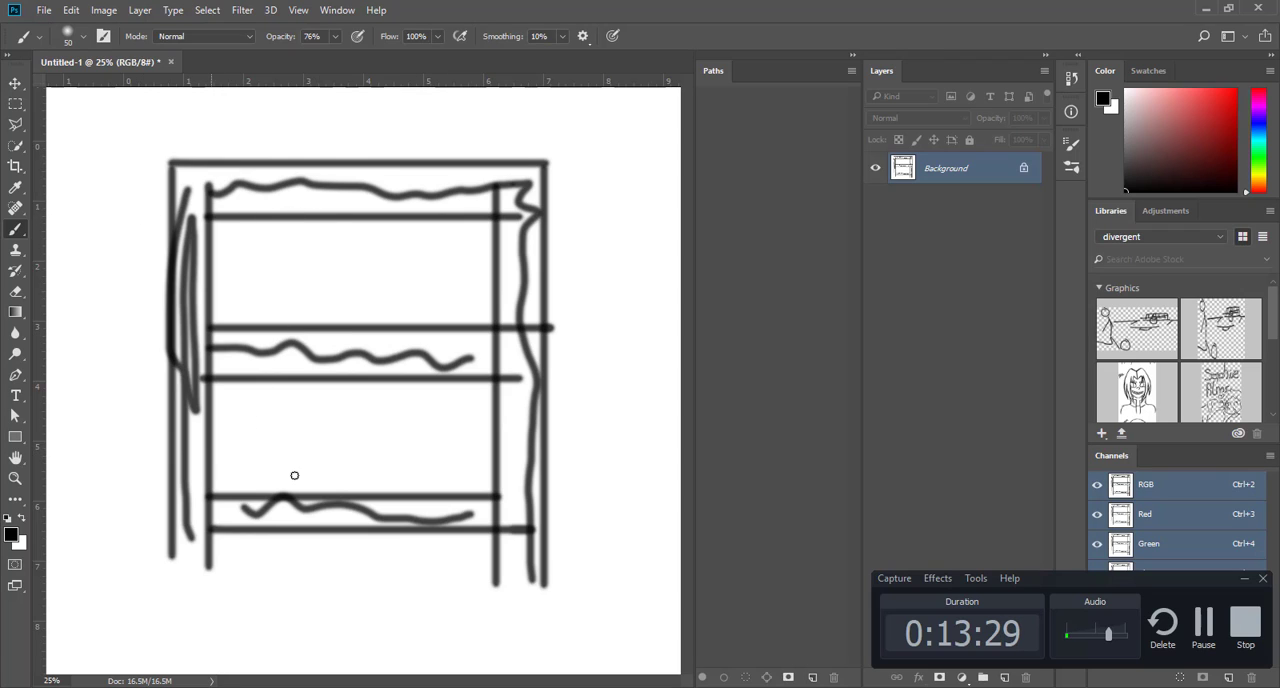
# Step: Check the ladder-back chair picture in Chrome, switch back to Cinema 4D and examine the chair's back posts
pyautogui.hotkey('alt', 'Tab')
pyautogui.hotkey('alt', 'Tab')
pyautogui.press('Tab')
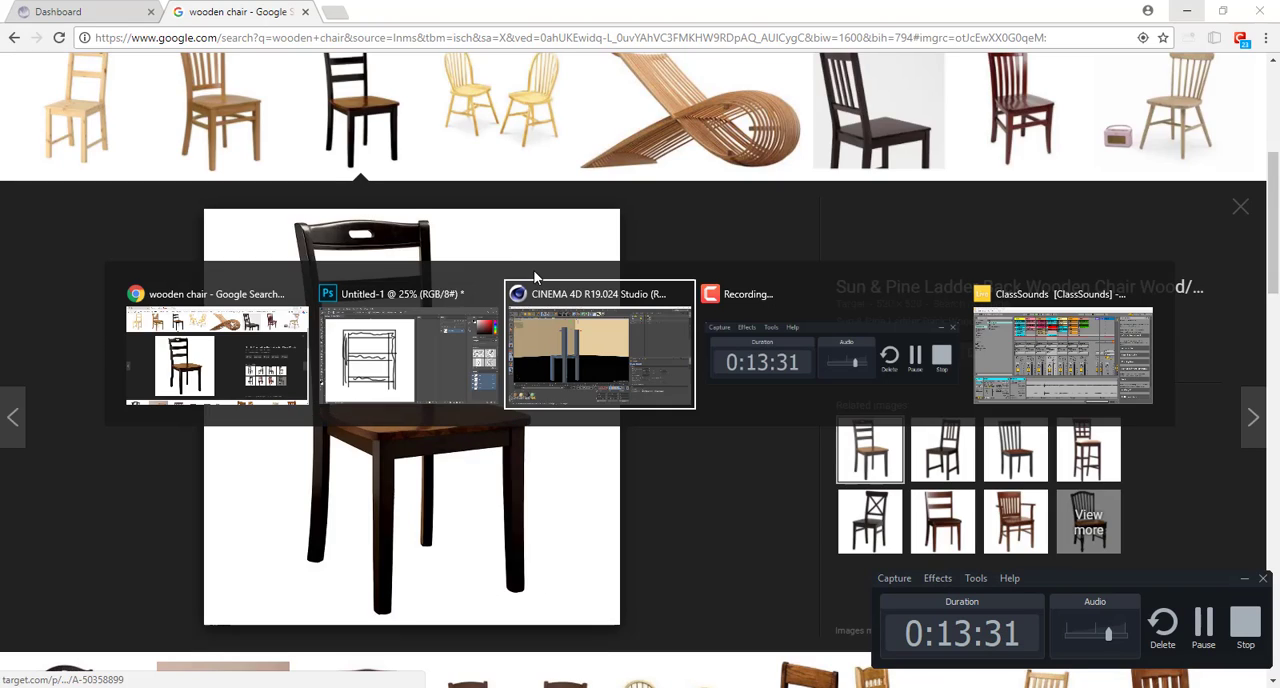
pyautogui.keyDown('alt'); pyautogui.moveTo(718, 297); pyautogui.dragTo(464, 352); pyautogui.keyUp('alt')
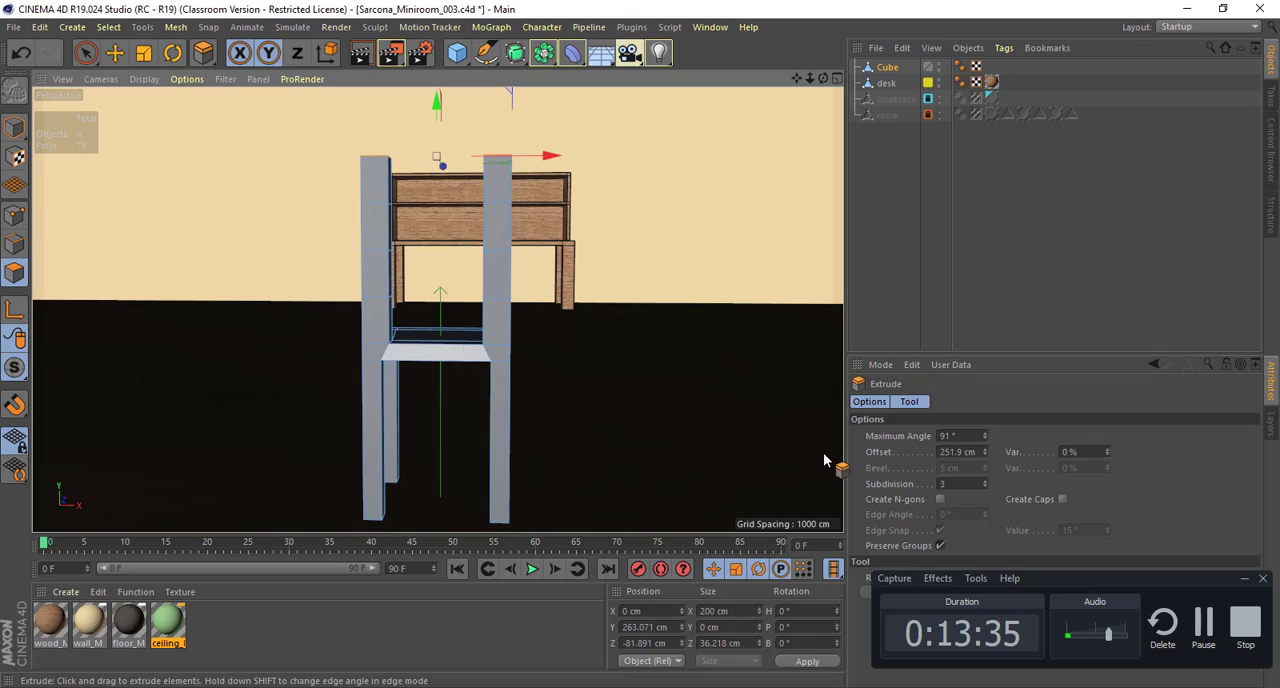
pyautogui.keyDown('alt'); pyautogui.moveTo(674, 377); pyautogui.dragTo(736, 381); pyautogui.keyUp('alt')
# Step: Try raising the back-post extrusion's subdivision to 10 and bring it back down to 3
pyautogui.click(985, 479)
pyautogui.click(985, 479)
pyautogui.click(985, 479)
pyautogui.click(985, 479)
pyautogui.click(985, 479)
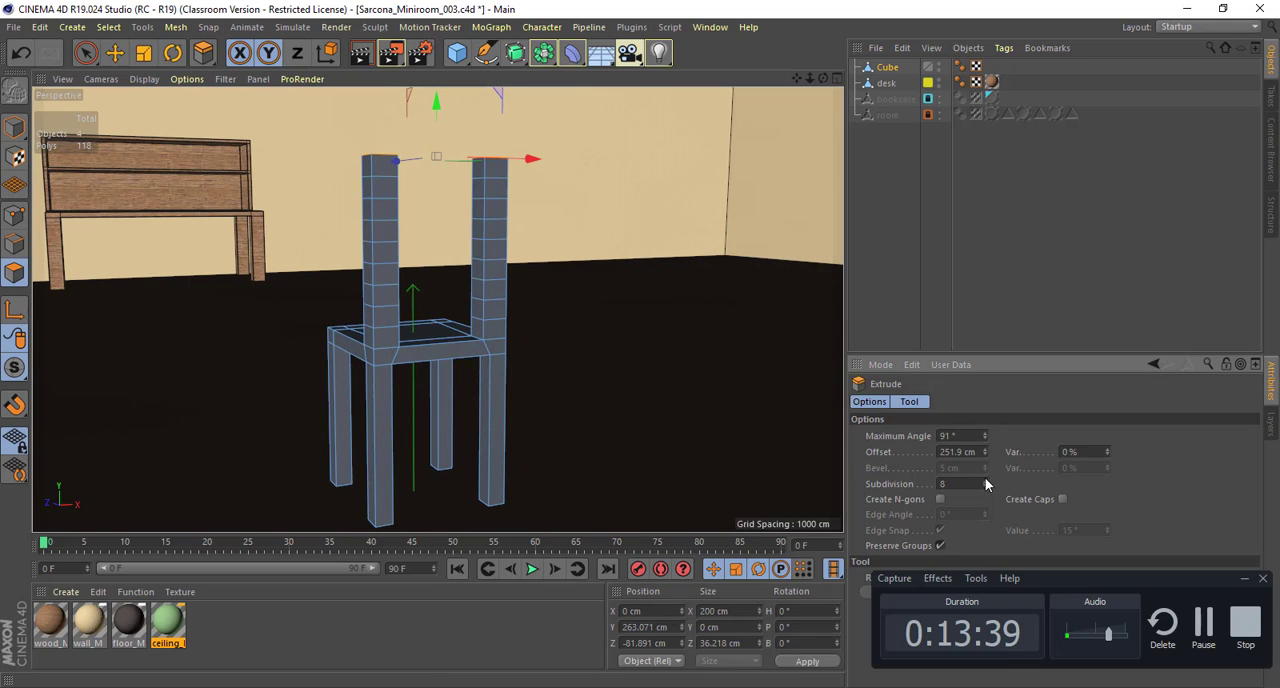
pyautogui.click(985, 479)
pyautogui.click(985, 479)
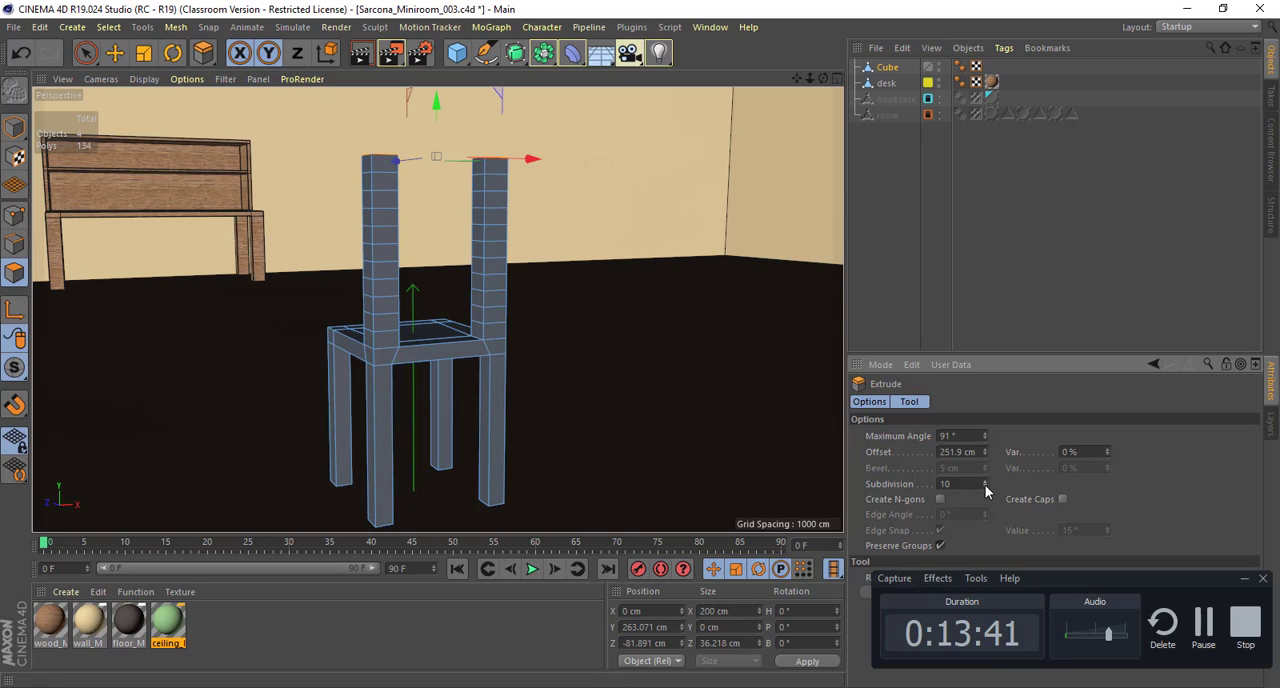
pyautogui.click(985, 487)
pyautogui.click(985, 487)
pyautogui.click(985, 487)
pyautogui.click(985, 487)
pyautogui.click(985, 487)
pyautogui.click(985, 487)
pyautogui.click(985, 487)
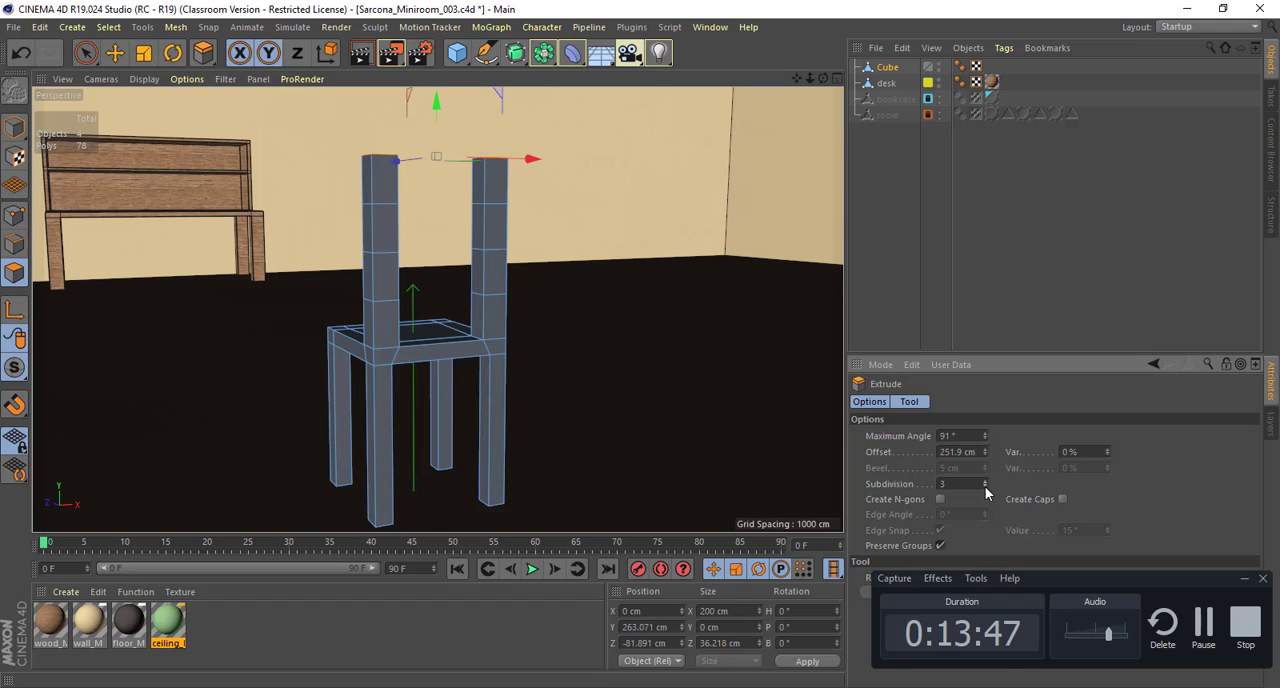
# Step: Try a subdivision of 6 and then 5 on the back-post extrusion
pyautogui.keyDown('alt'); pyautogui.moveTo(590, 316); pyautogui.dragTo(541, 286); pyautogui.keyUp('alt')
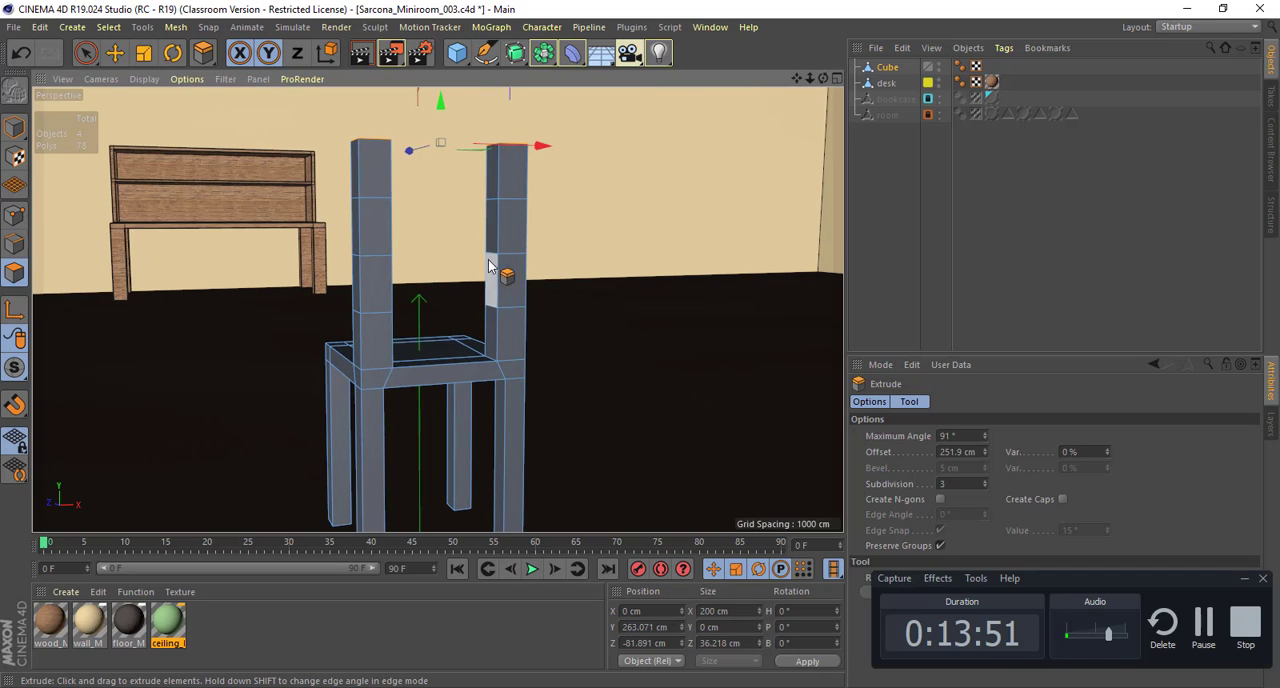
pyautogui.click(985, 480)
pyautogui.click(985, 480)
pyautogui.click(985, 480)
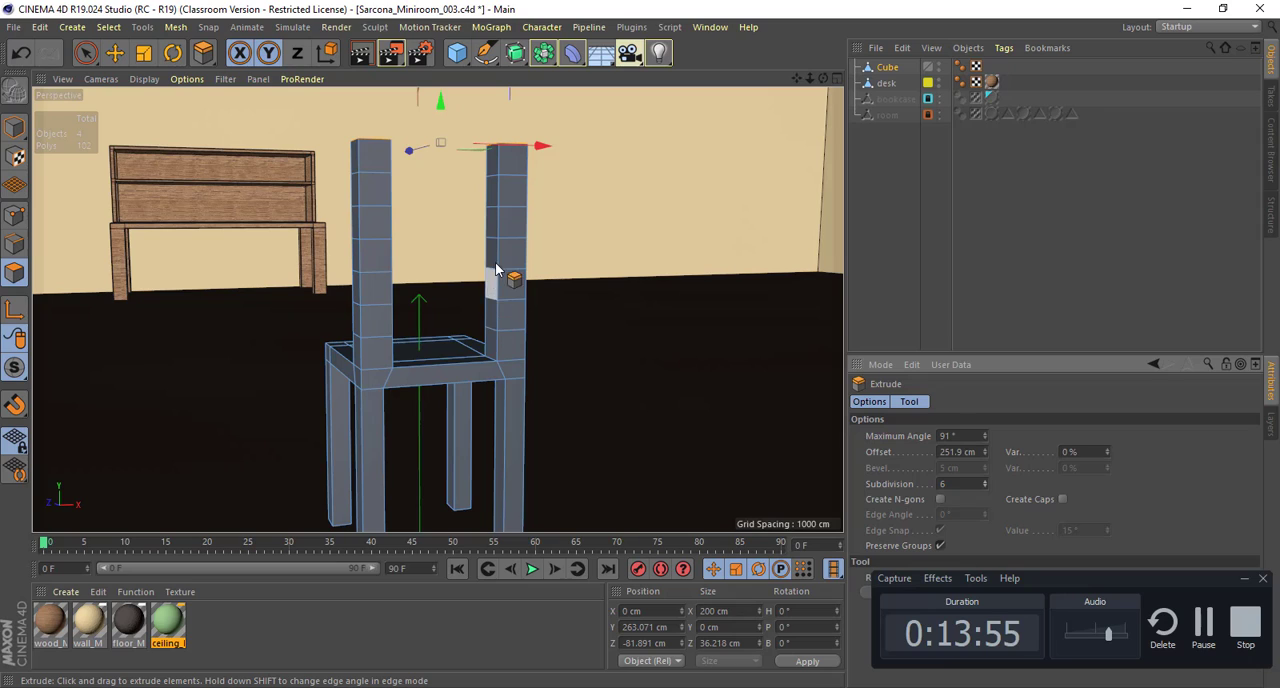
pyautogui.click(985, 487)
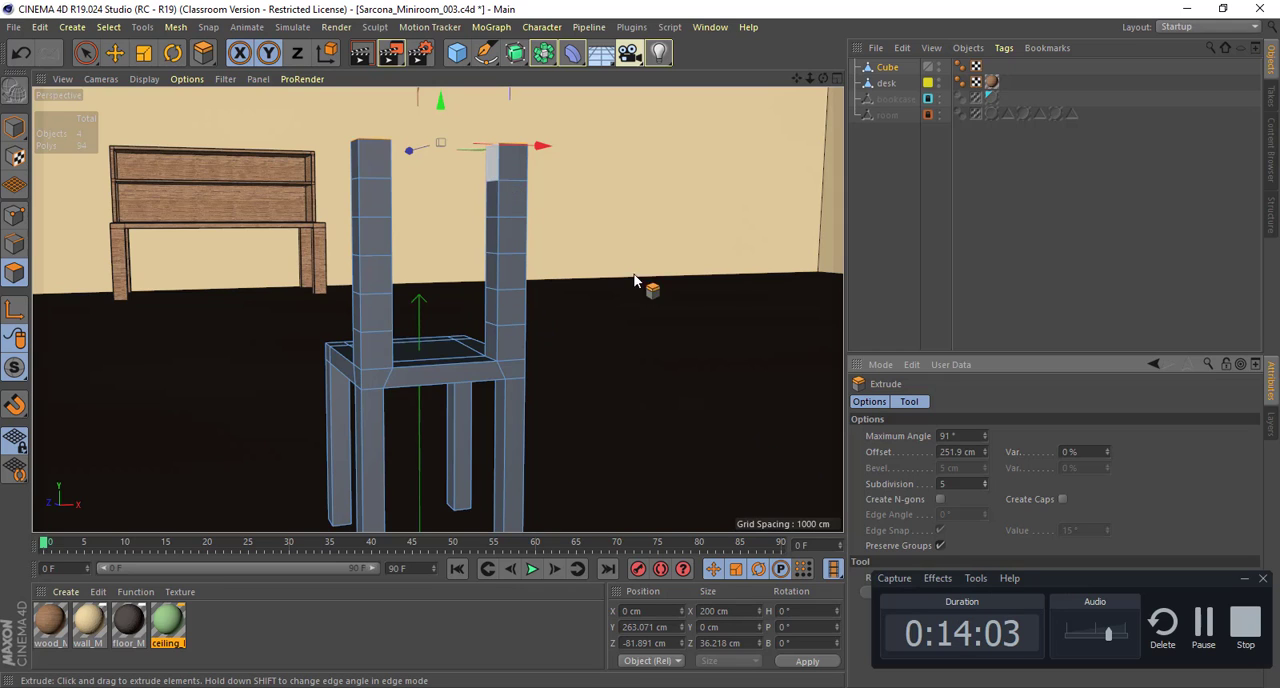
pyautogui.keyDown('alt'); pyautogui.moveTo(686, 306); pyautogui.dragTo(581, 287); pyautogui.keyUp('alt')
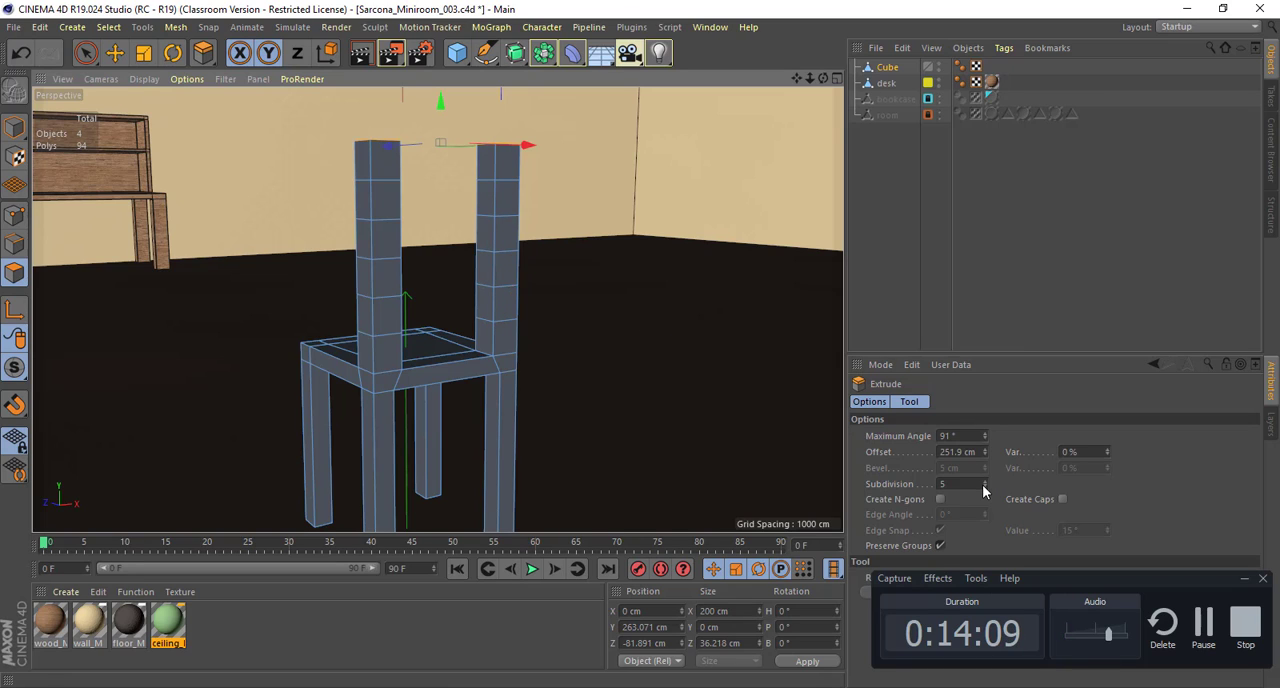
# Step: Set the back-post extrusion's subdivision to 1 and then to 0 to compare the undivided posts
pyautogui.click(945, 484)
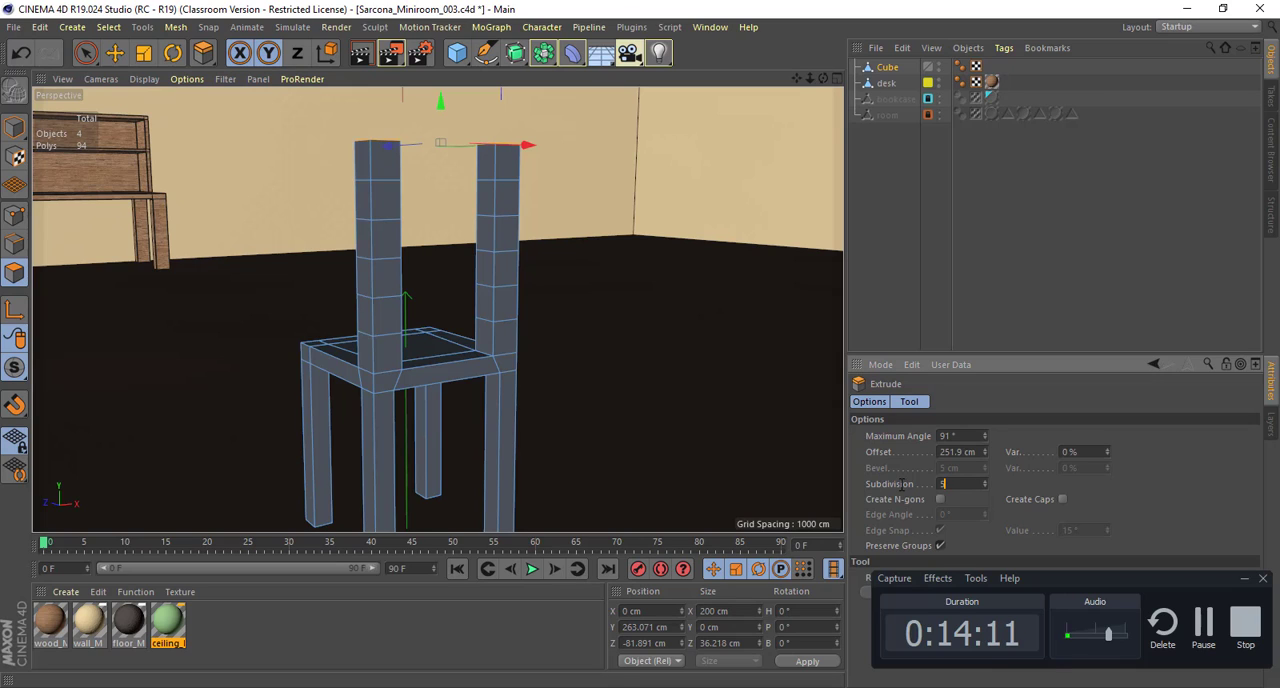
pyautogui.write('1')
pyautogui.press('Return')
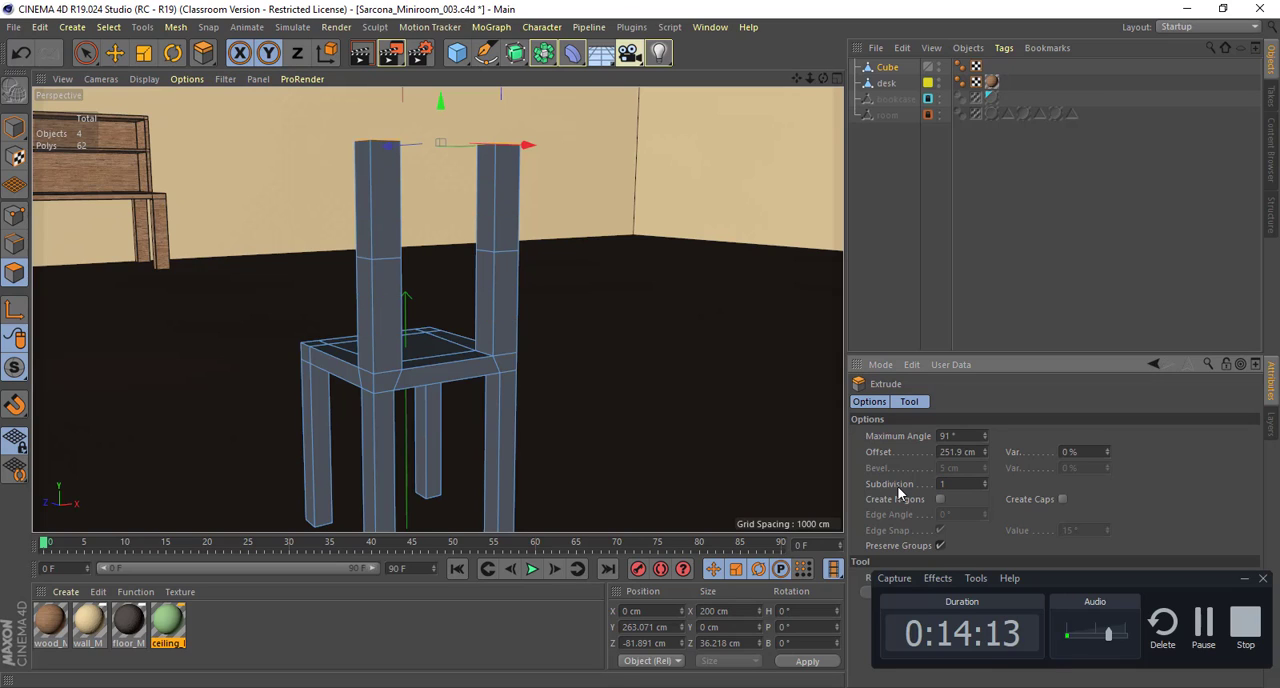
pyautogui.moveTo(952, 484); pyautogui.dragTo(913, 483)
pyautogui.write('0')
pyautogui.press('Return')
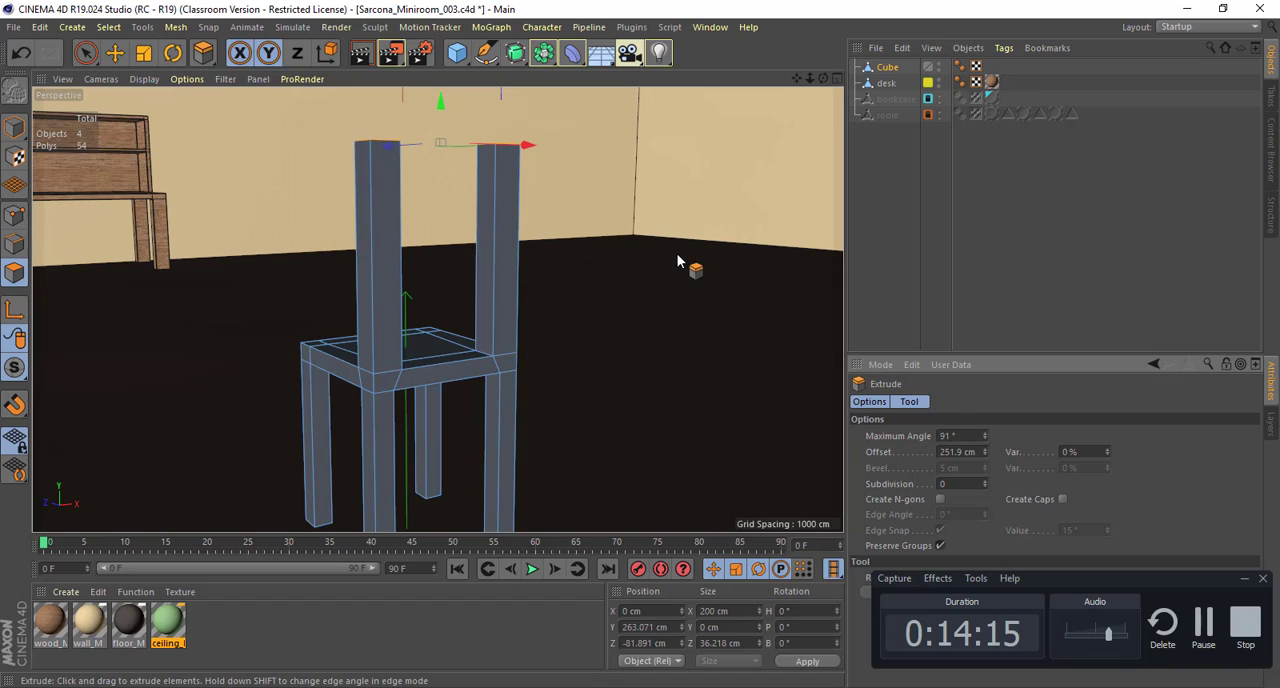
pyautogui.keyDown('alt'); pyautogui.moveTo(676, 213); pyautogui.dragTo(631, 220); pyautogui.keyUp('alt')
# Step: Undo the back-post extrusion and extrude the two seat-corner polygons again by 236 cm with a subdivision of 5
pyautogui.press('e')
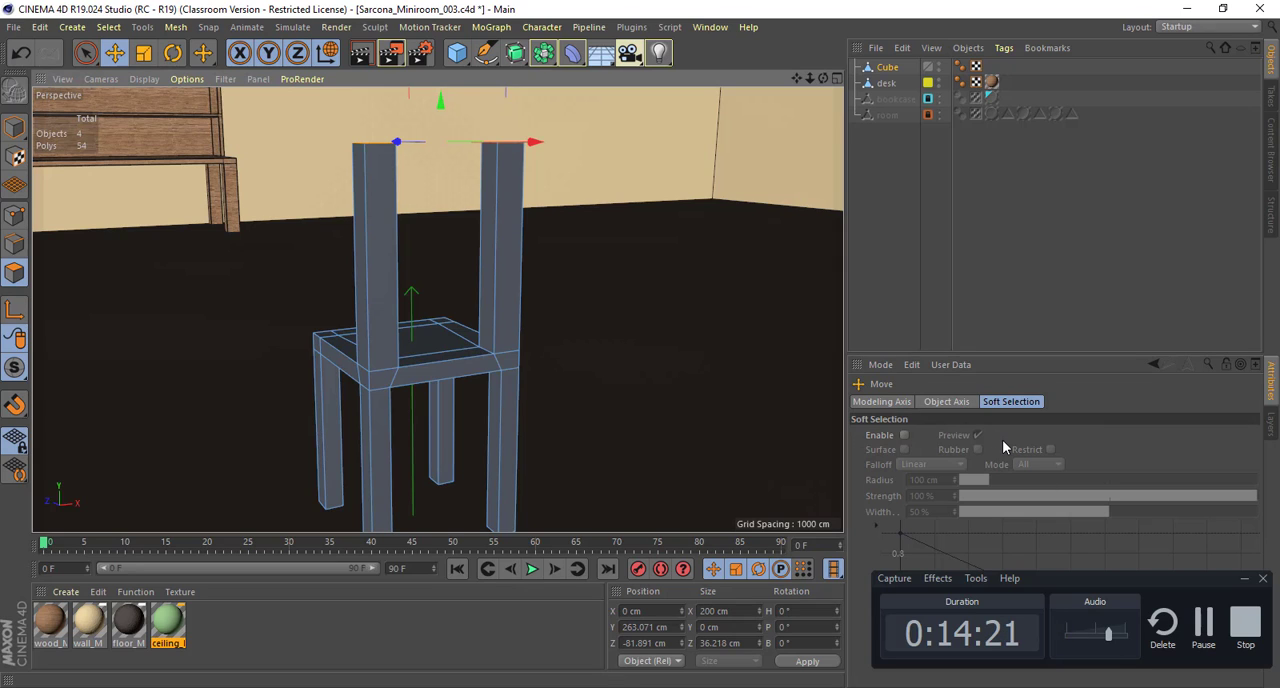
pyautogui.hotkey('ctrl', 'z')
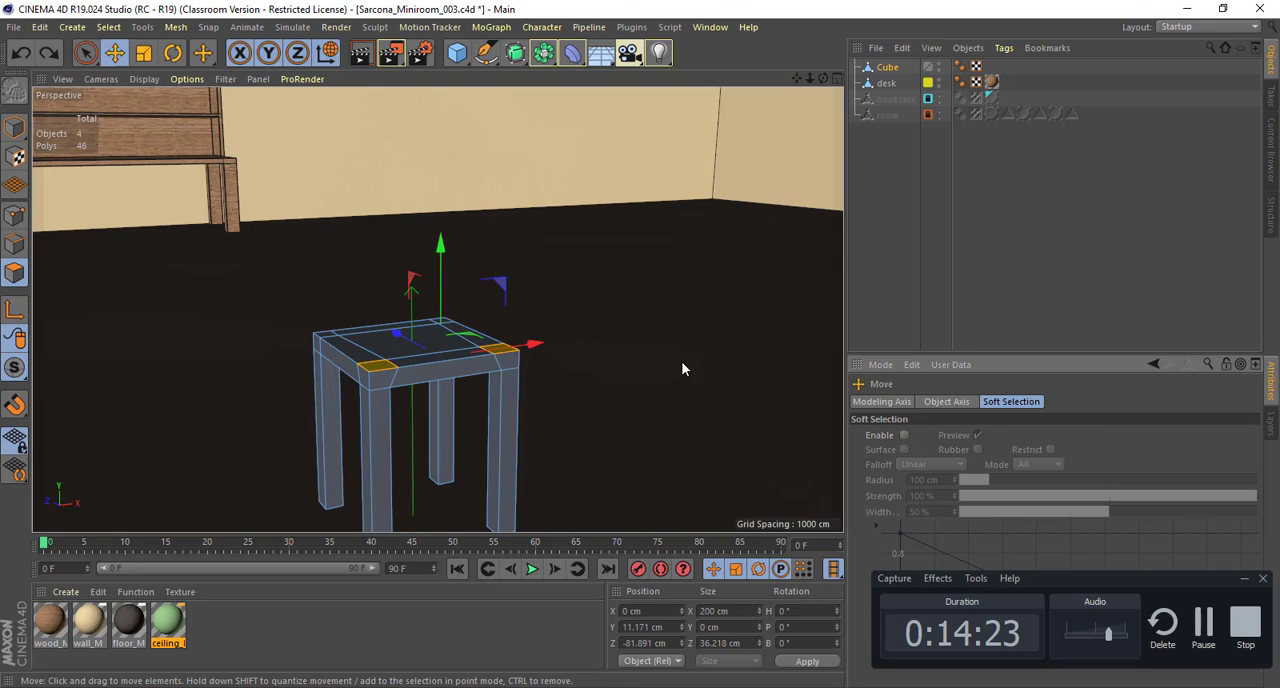
pyautogui.press('d')
pyautogui.moveTo(366, 366); pyautogui.dragTo(606, 320)
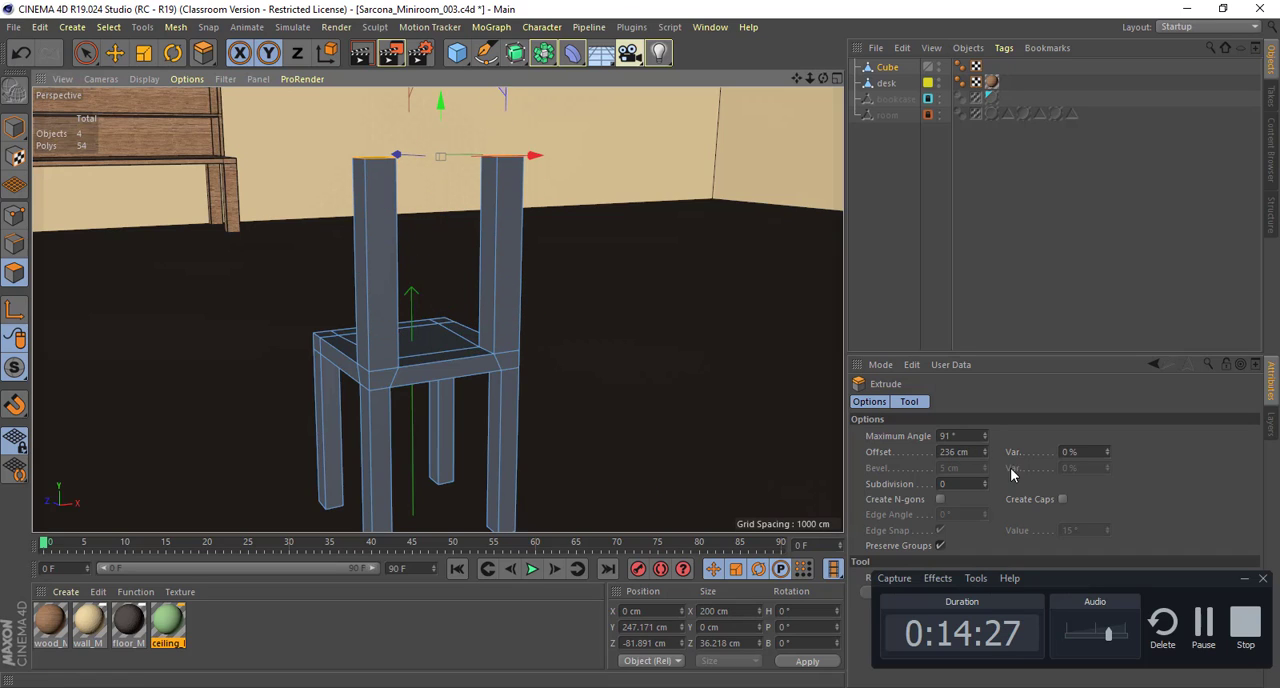
pyautogui.click(974, 483)
pyautogui.write('5')
pyautogui.press('Return')
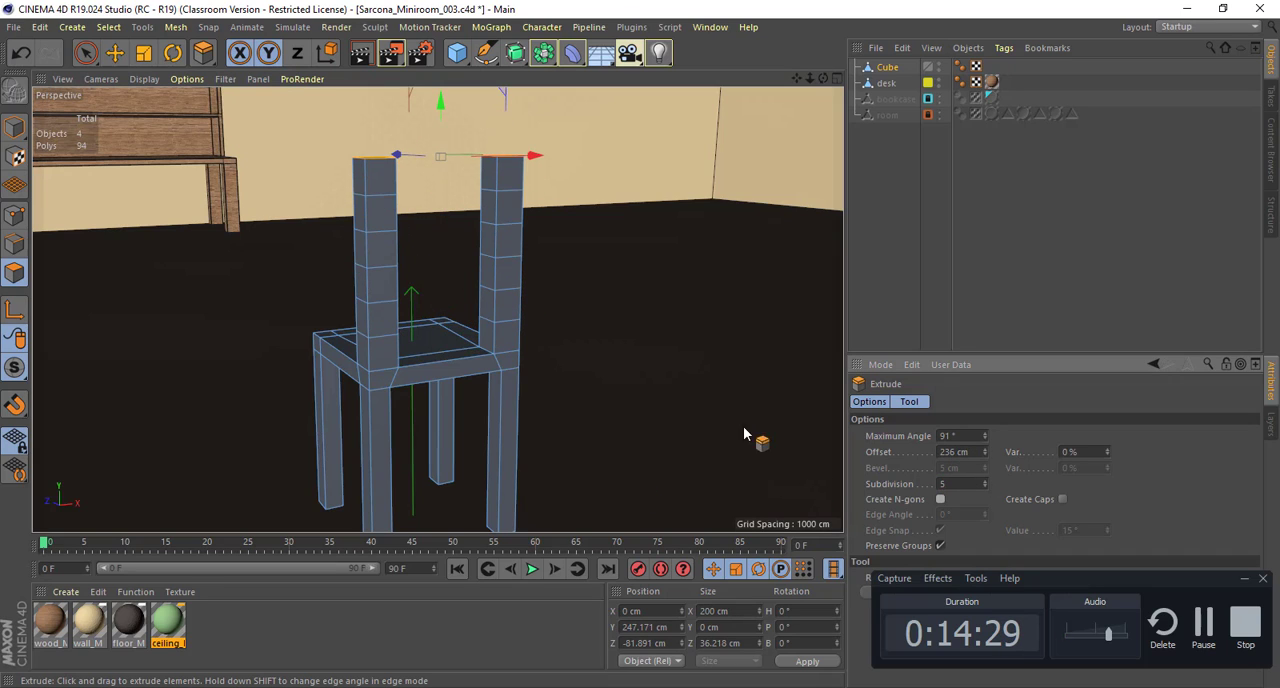
# Step: Undo the back-post extrusion and extrude the two rear seat-corner polygons again by 272.5 cm with a subdivision of 0
pyautogui.keyDown('alt'); pyautogui.moveTo(669, 276); pyautogui.dragTo(645, 264); pyautogui.keyUp('alt')
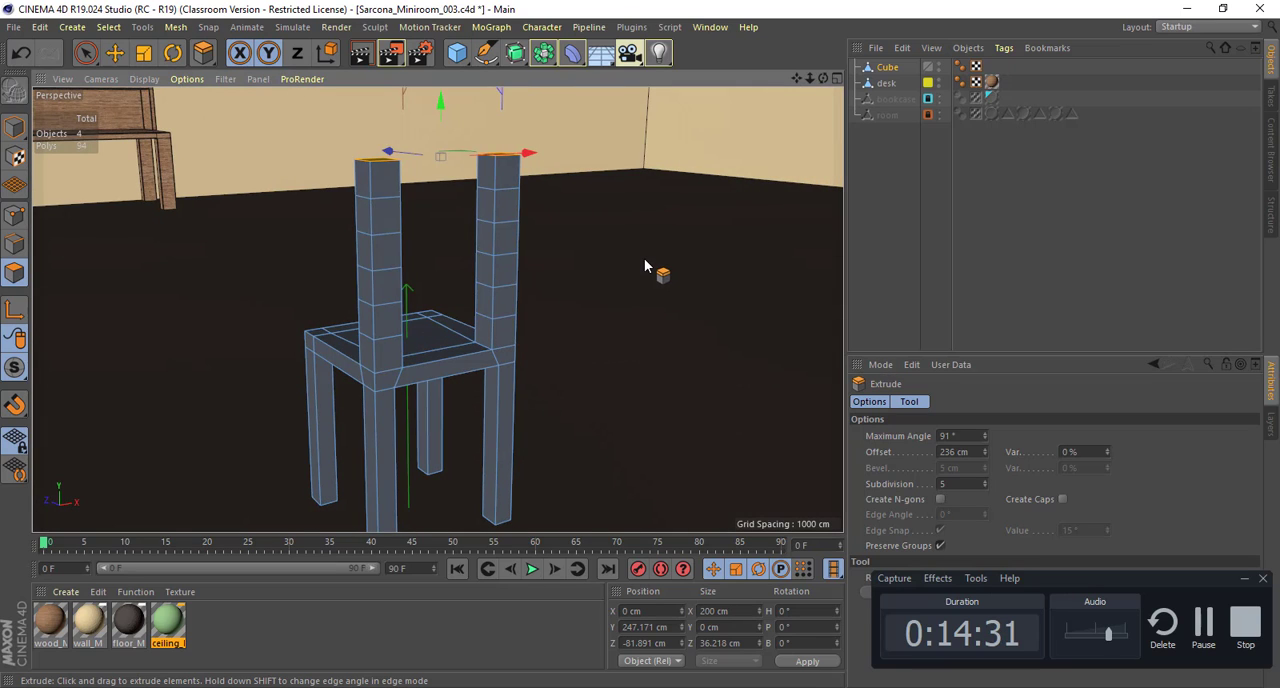
pyautogui.hotkey('ctrl', 'z')
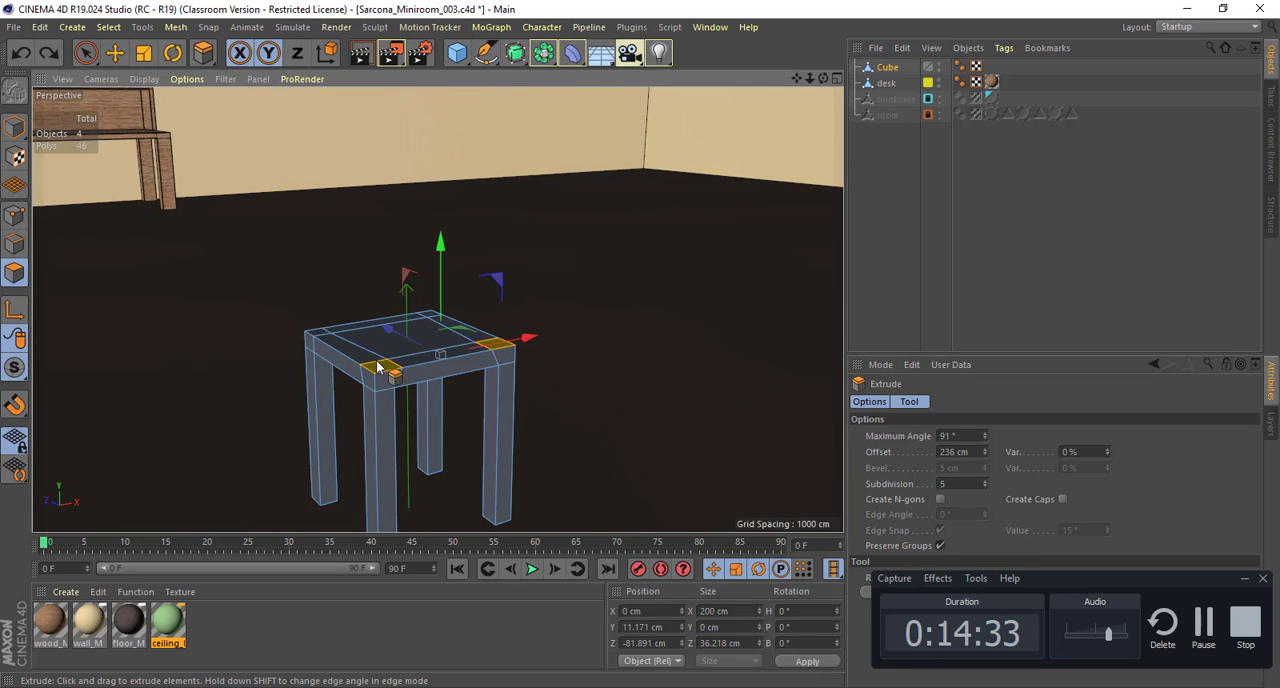
pyautogui.moveTo(375, 367); pyautogui.dragTo(476, 367)
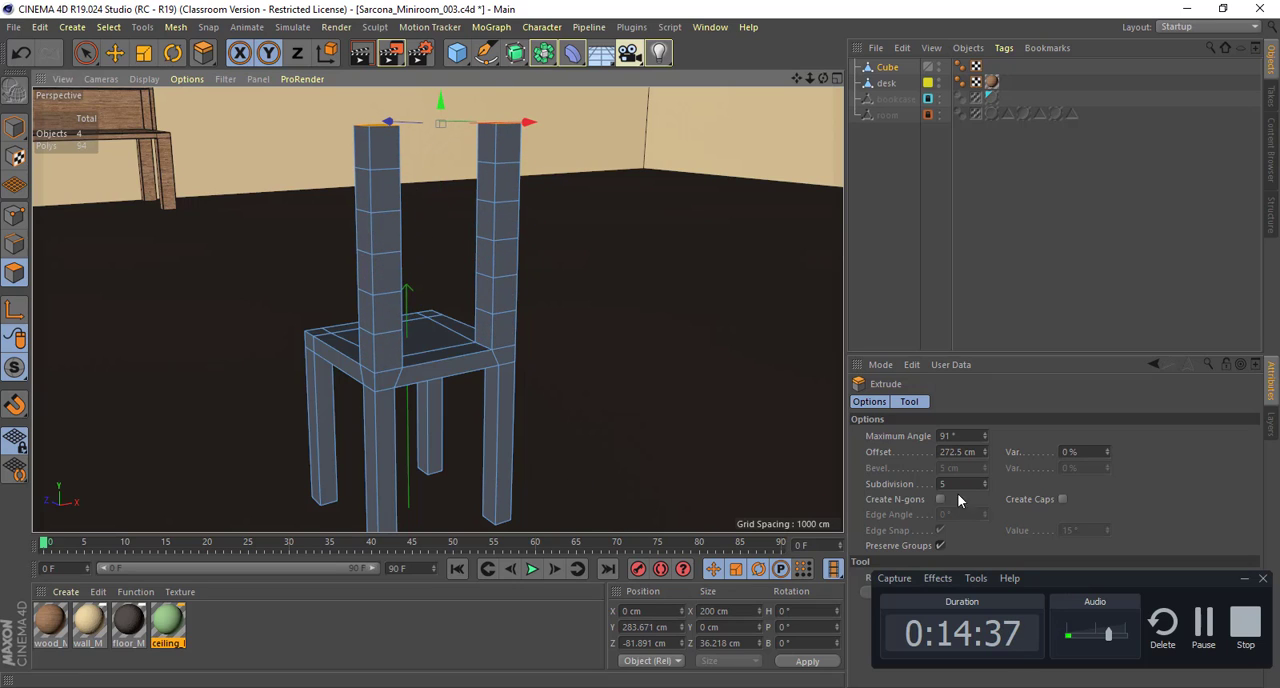
pyautogui.moveTo(955, 485); pyautogui.dragTo(899, 485)
pyautogui.write('0')
pyautogui.press('Return')
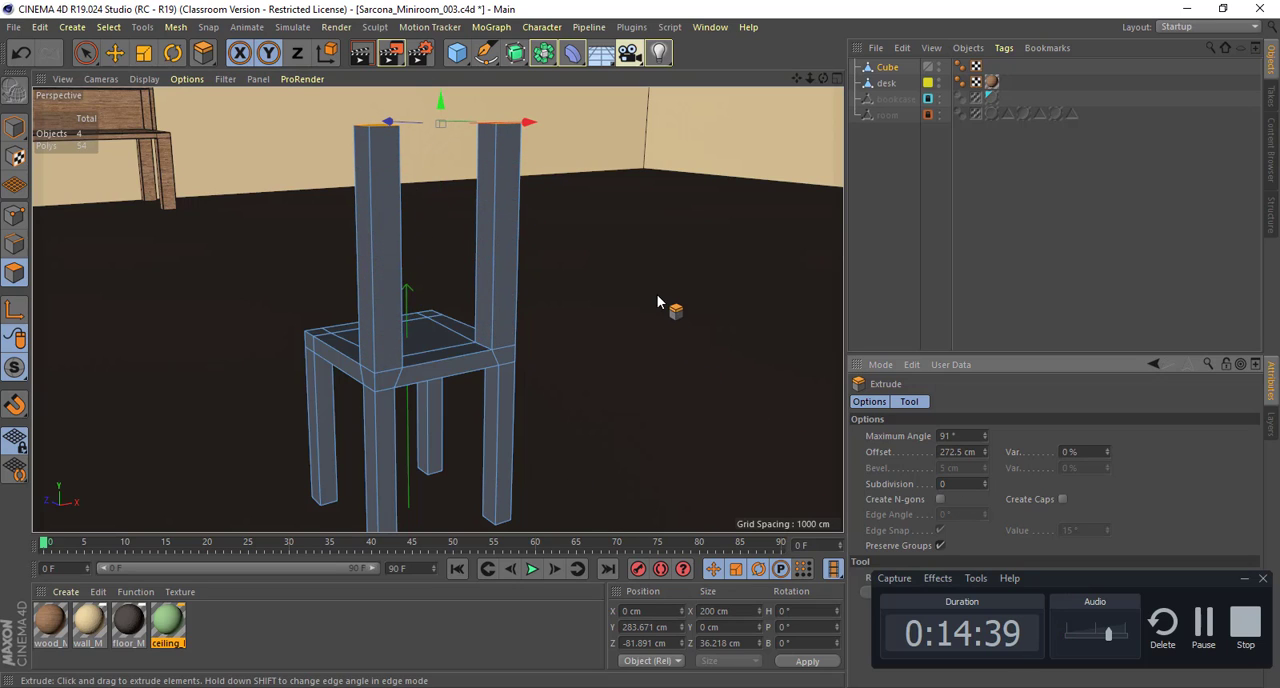
# Step: Switch the chair mesh to edge mode and face the back posts straight on
pyautogui.keyDown('alt'); pyautogui.moveTo(657, 294); pyautogui.dragTo(604, 272); pyautogui.keyUp('alt')
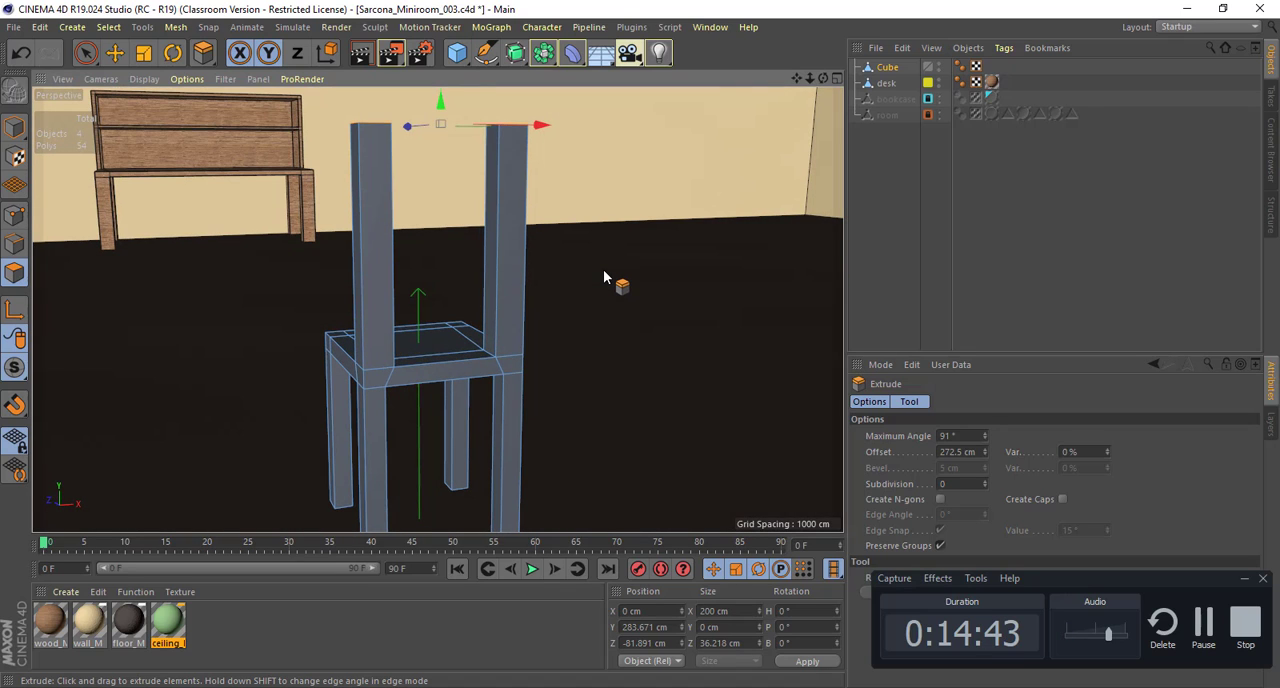
pyautogui.click(14, 244)
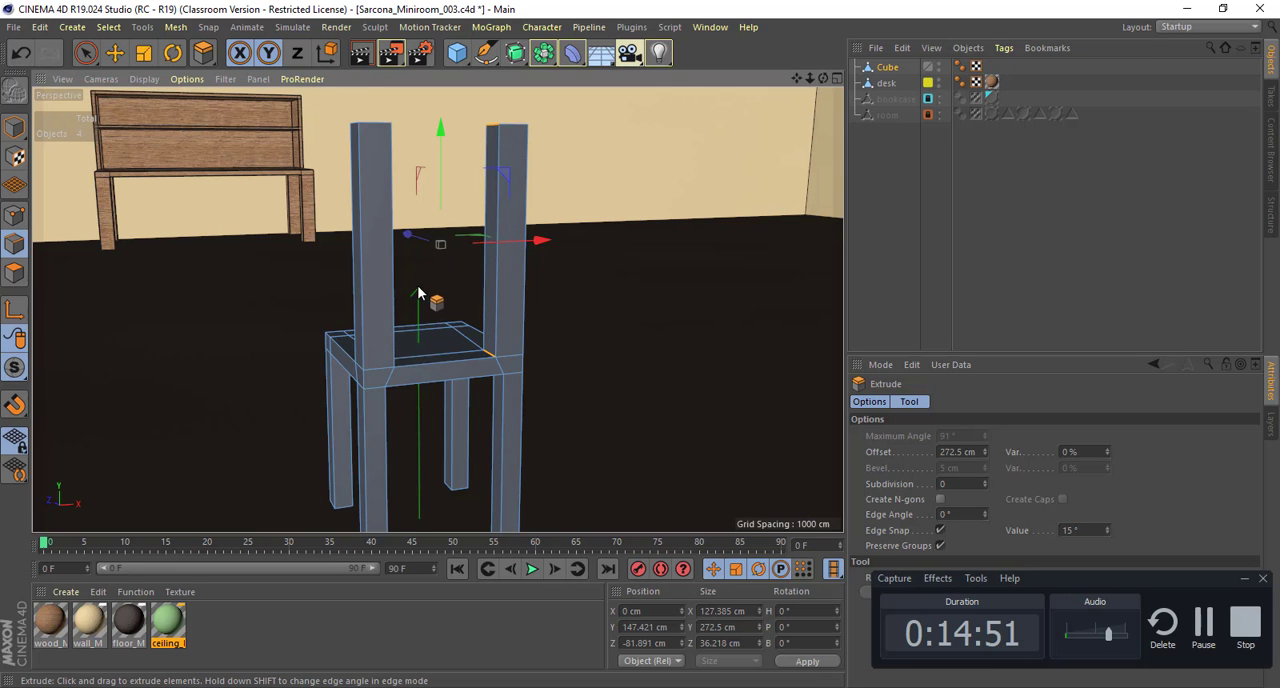
pyautogui.keyDown('alt'); pyautogui.moveTo(418, 293); pyautogui.dragTo(358, 272); pyautogui.keyUp('alt')
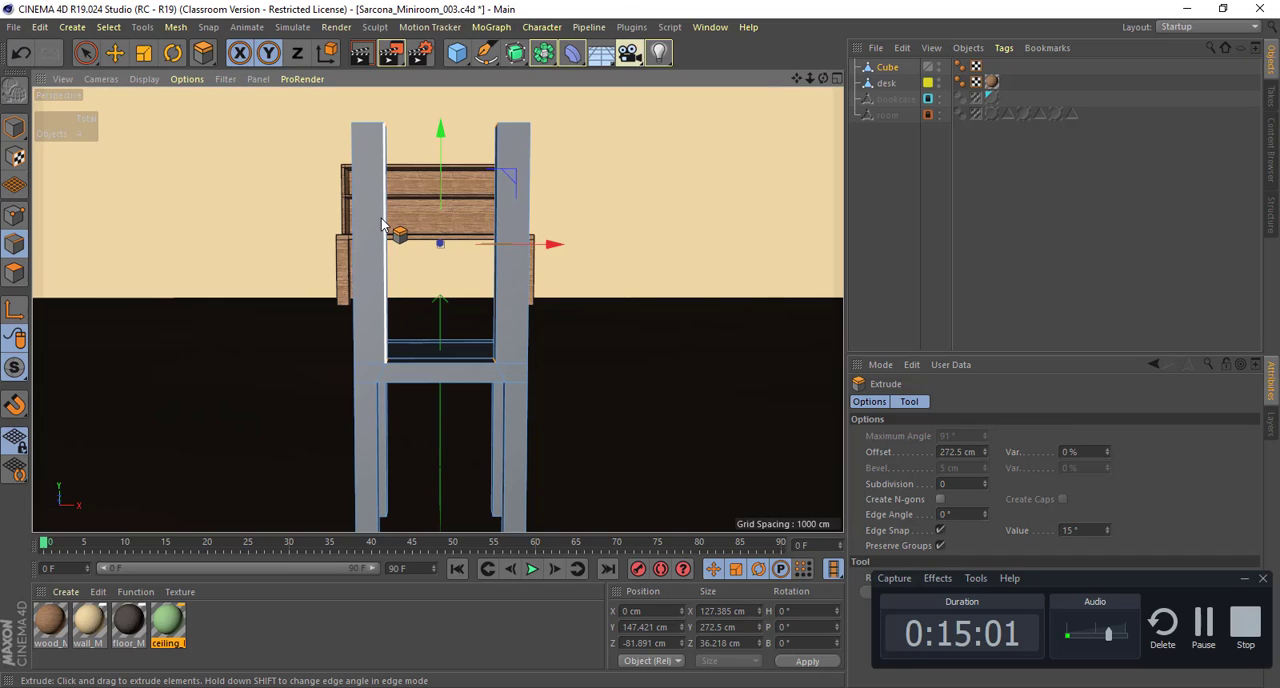
# Step: Try dividing the left back post with five evenly spaced horizontal loop cuts
pyautogui.rightClick(371, 220)
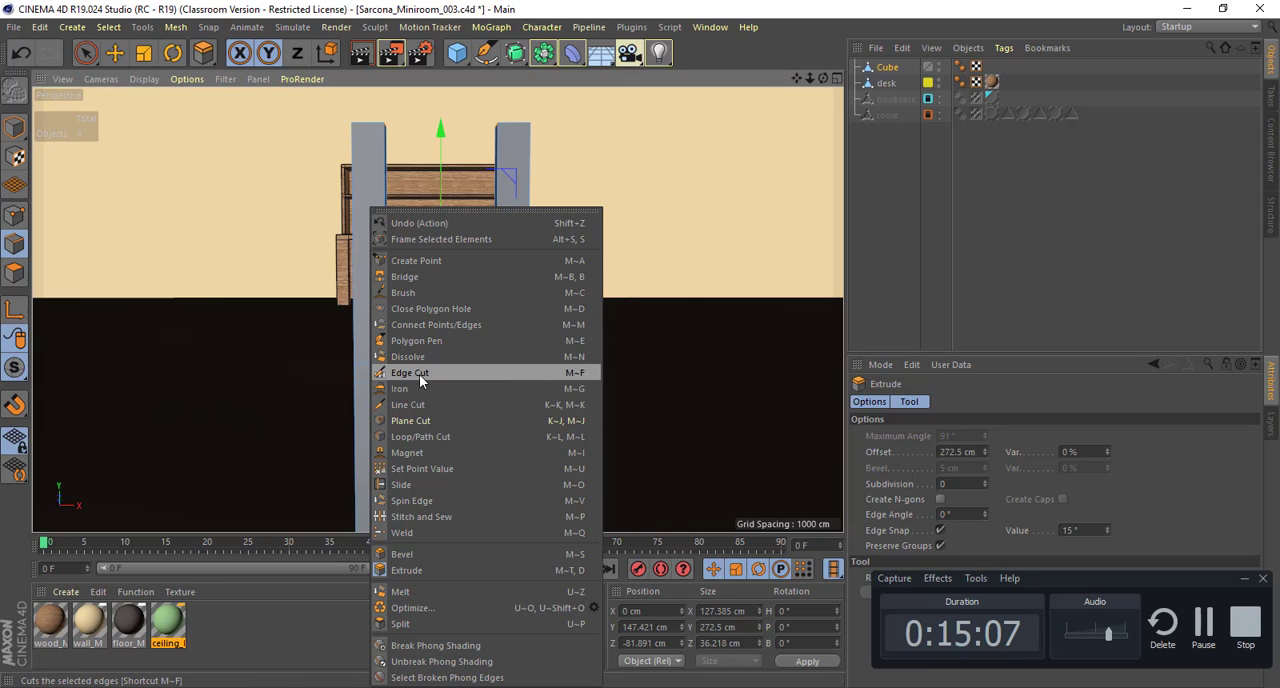
pyautogui.click(418, 424)
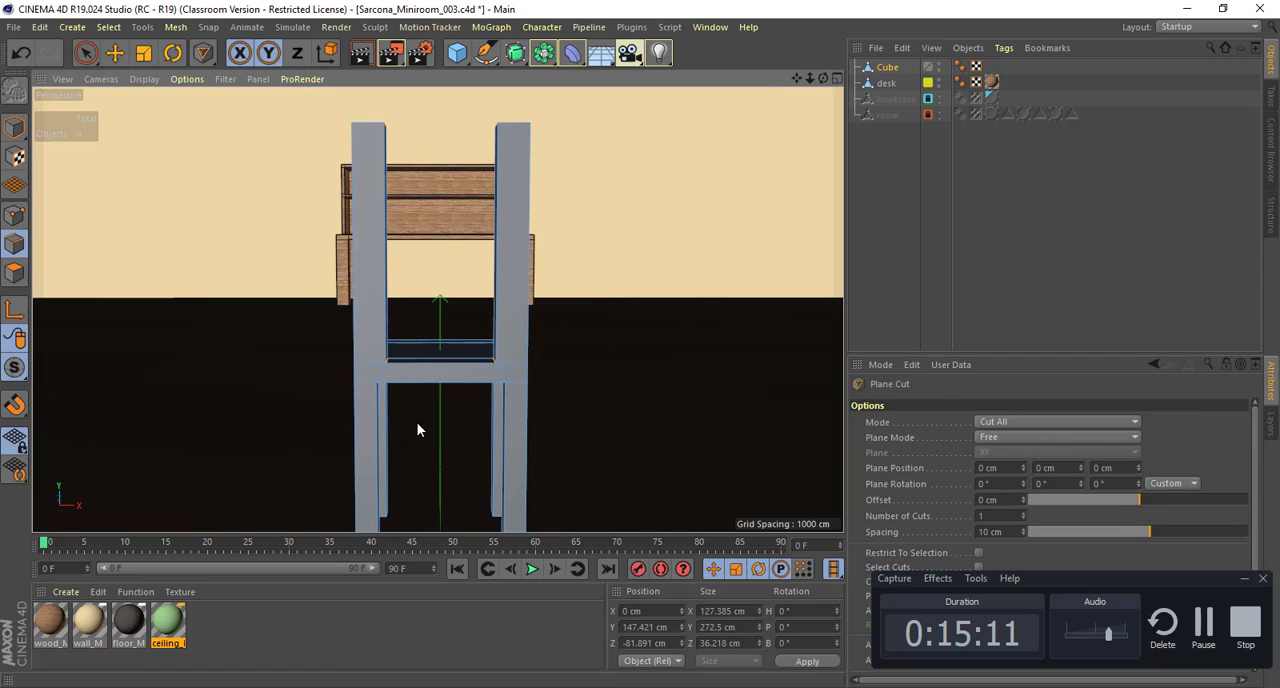
pyautogui.press('l')
pyautogui.rightClick(358, 191)
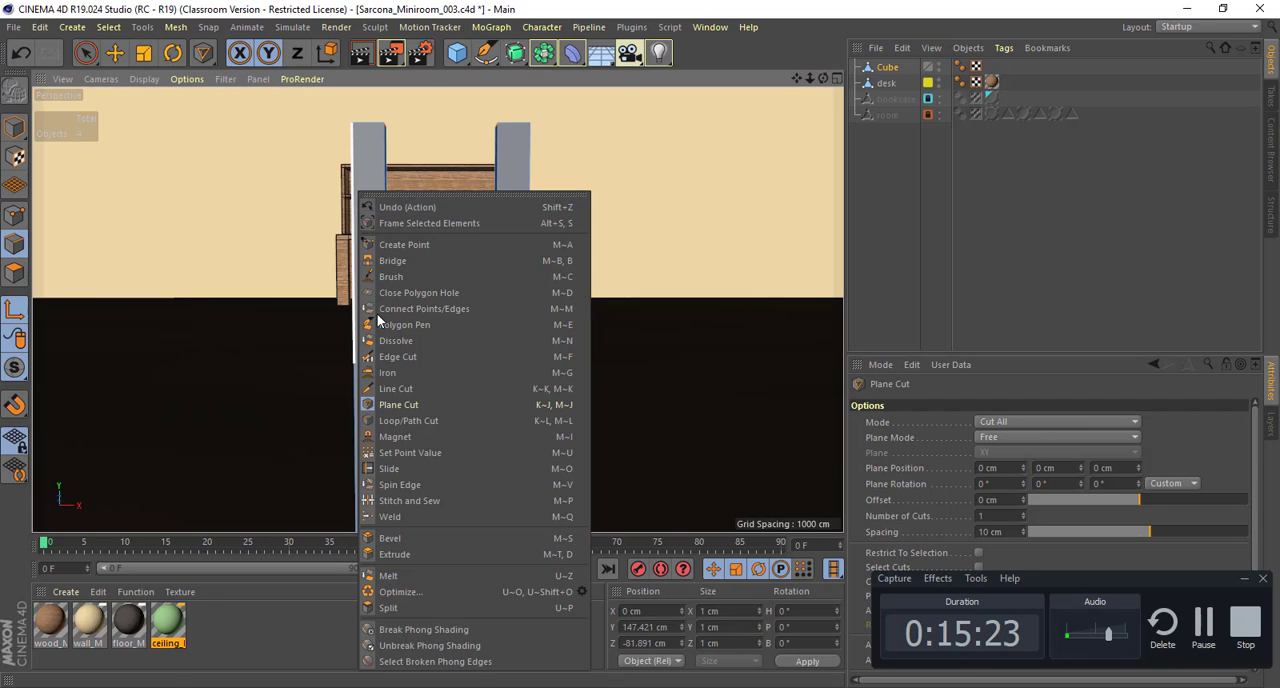
pyautogui.click(407, 421)
pyautogui.keyDown('alt'); pyautogui.moveTo(388, 304); pyautogui.dragTo(420, 235); pyautogui.keyUp('alt')
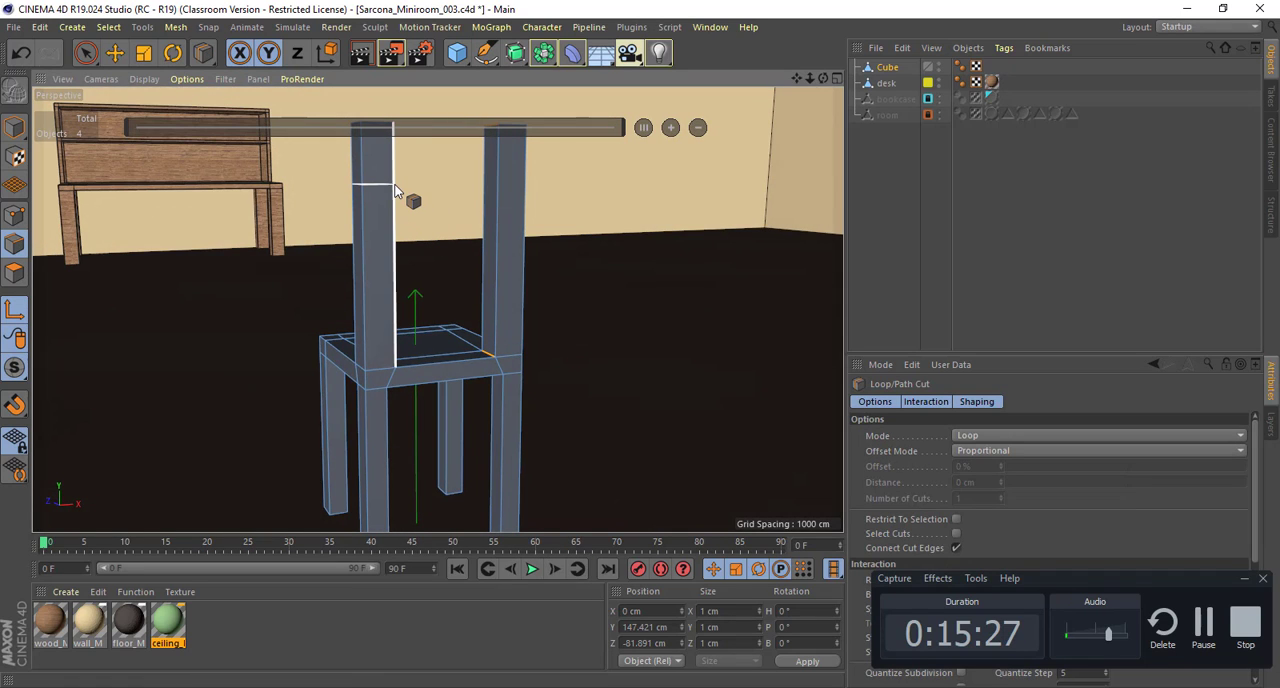
pyautogui.click(394, 184)
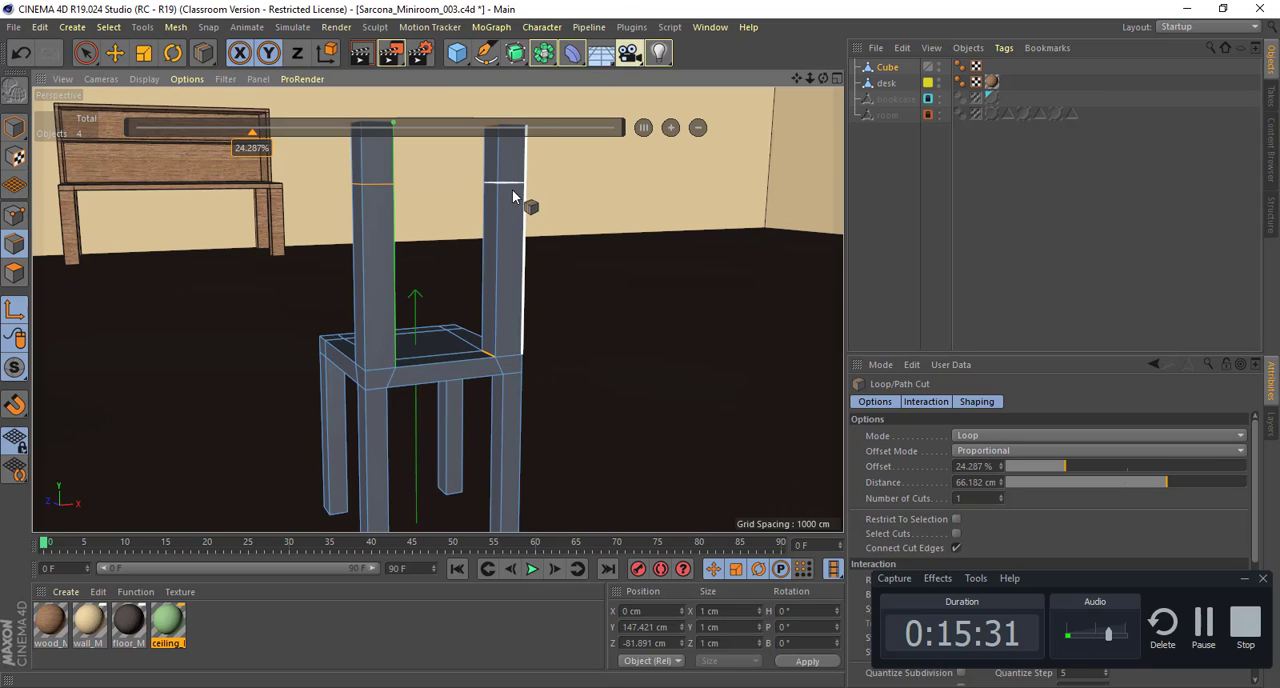
pyautogui.click(671, 128)
pyautogui.click(671, 128)
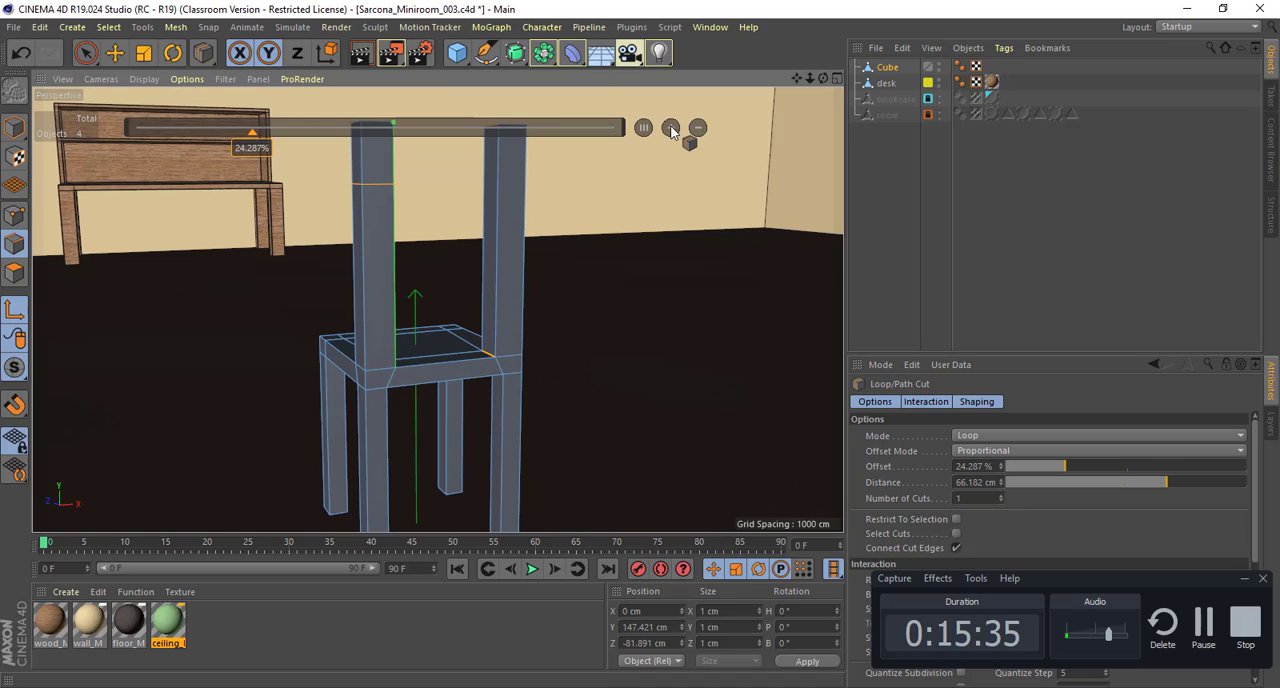
pyautogui.click(671, 128)
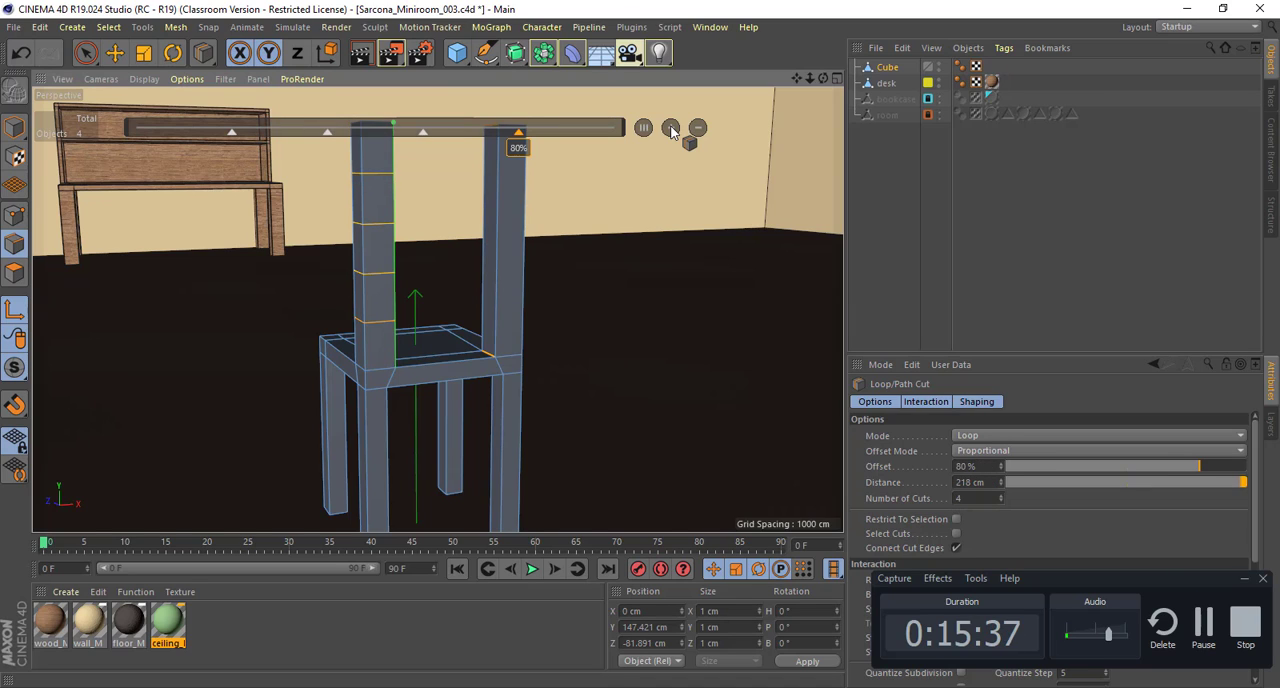
pyautogui.click(671, 128)
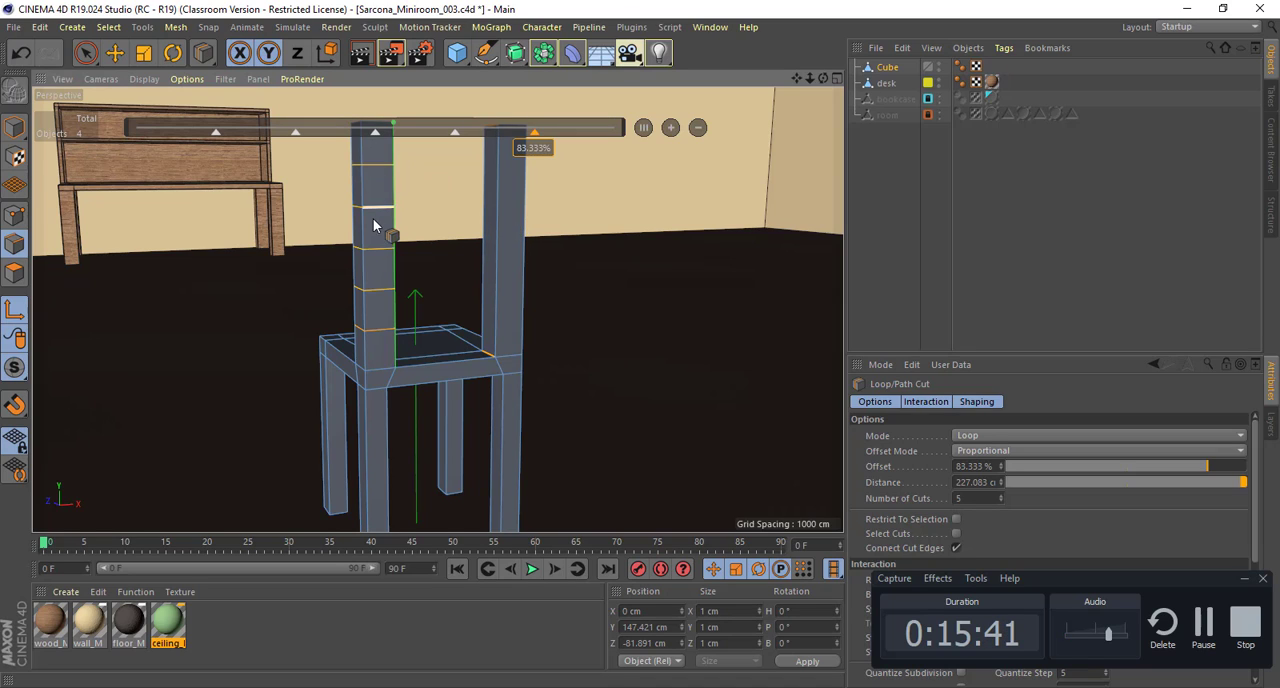
# Step: Try dividing the right back post with five evenly spaced loop cuts as well
pyautogui.click(500, 180)
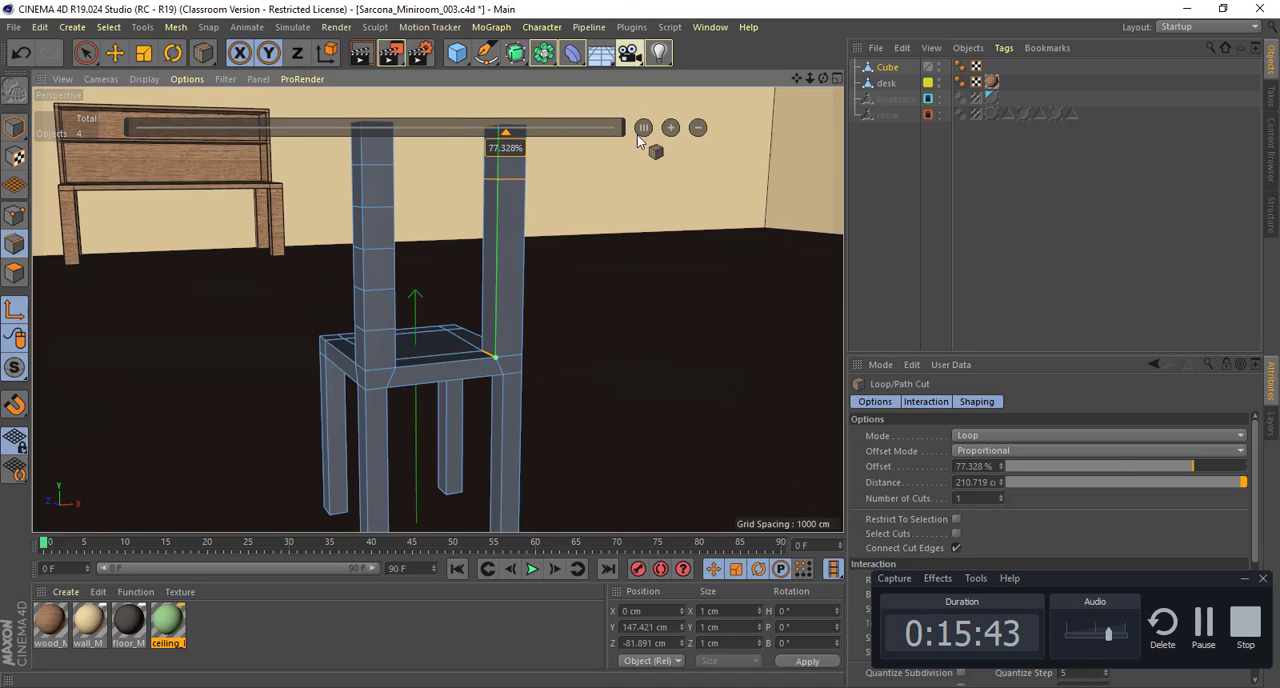
pyautogui.click(670, 127)
pyautogui.click(670, 127)
pyautogui.click(670, 127)
pyautogui.click(670, 127)
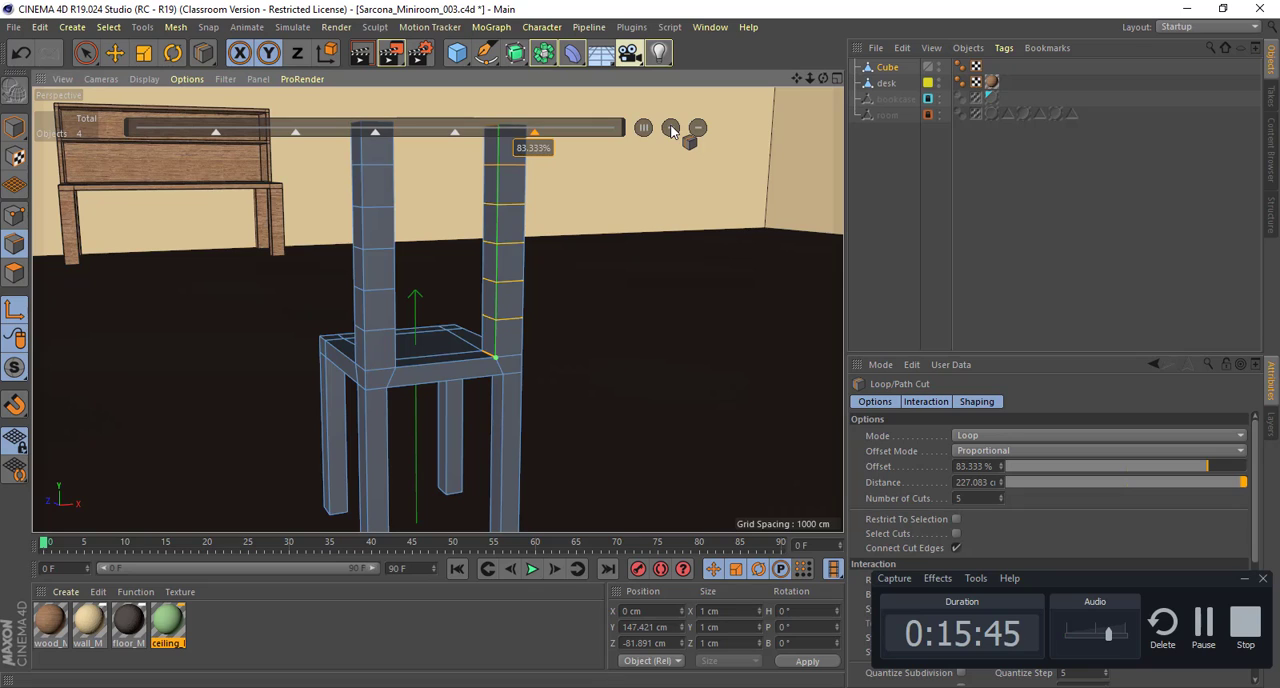
# Step: Undo the loop cuts on both back posts
pyautogui.keyDown('alt'); pyautogui.moveTo(578, 238); pyautogui.dragTo(598, 241); pyautogui.keyUp('alt')
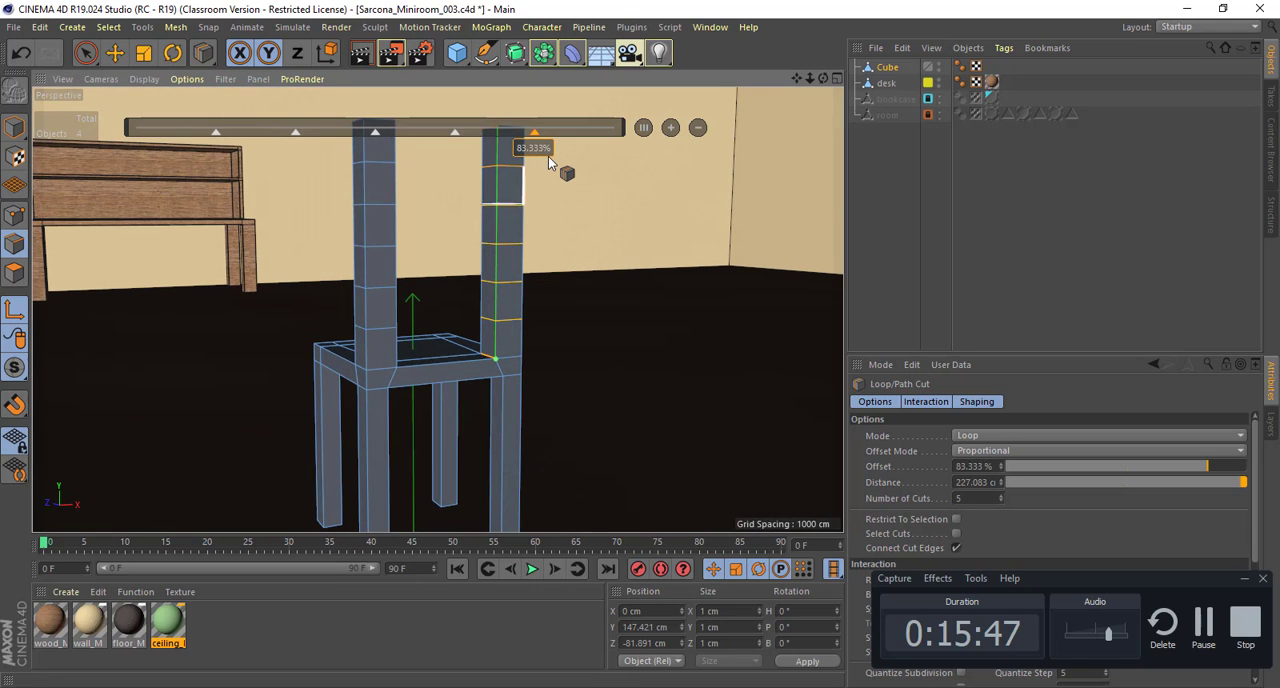
pyautogui.hotkey('ctrl', 'z')
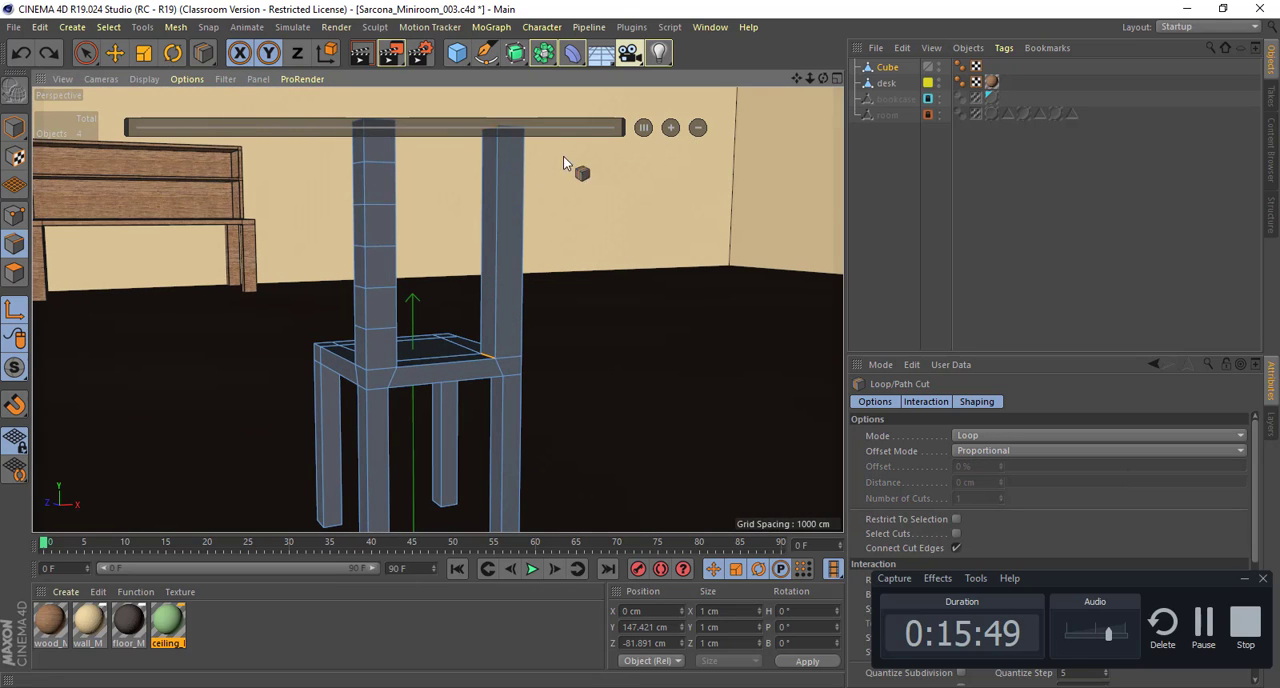
pyautogui.keyDown('alt'); pyautogui.moveTo(595, 190); pyautogui.dragTo(517, 217); pyautogui.keyUp('alt')
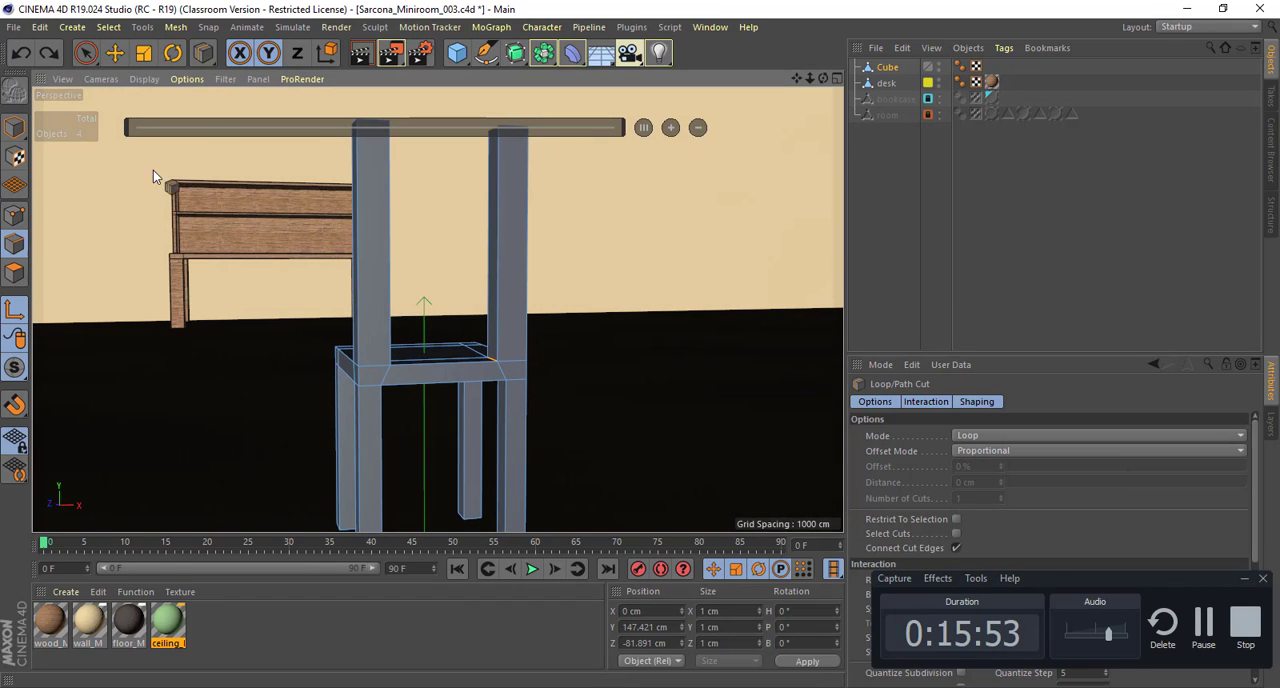
# Step: In the Front view, make five horizontal plane cuts through both back posts, the lower four at heights of about 417, 368, 306 and 273 cm
pyautogui.rightClick(366, 242)
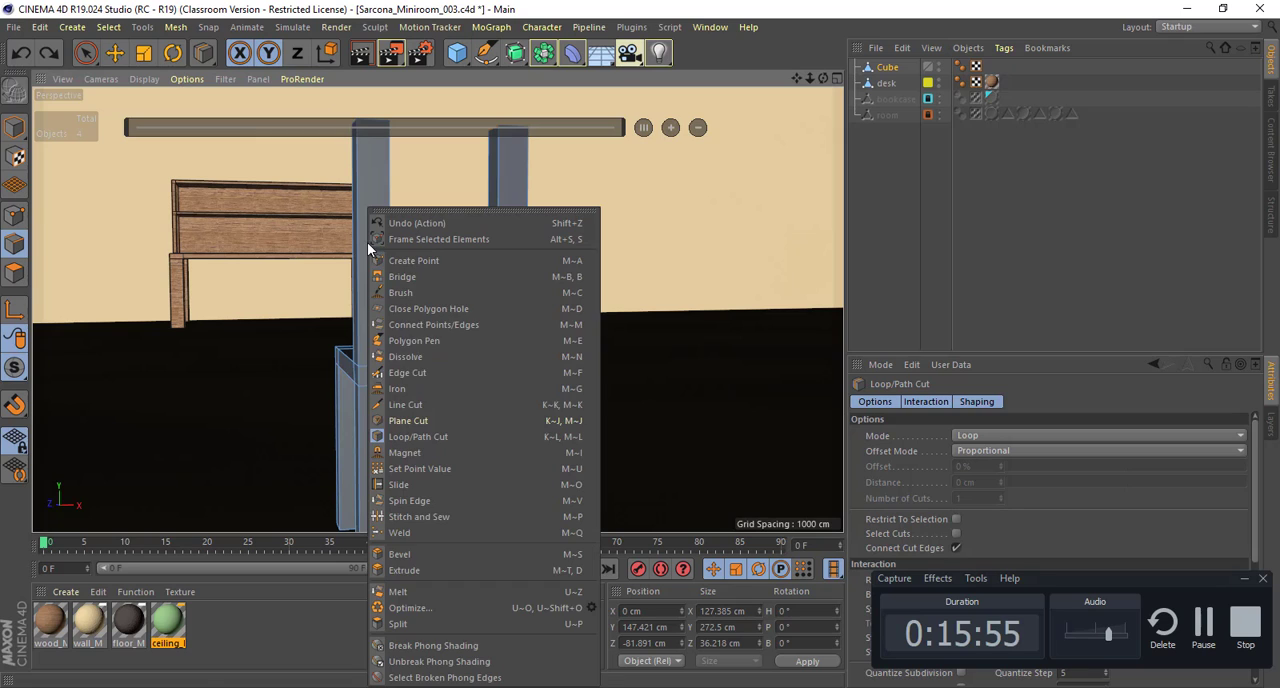
pyautogui.click(421, 420)
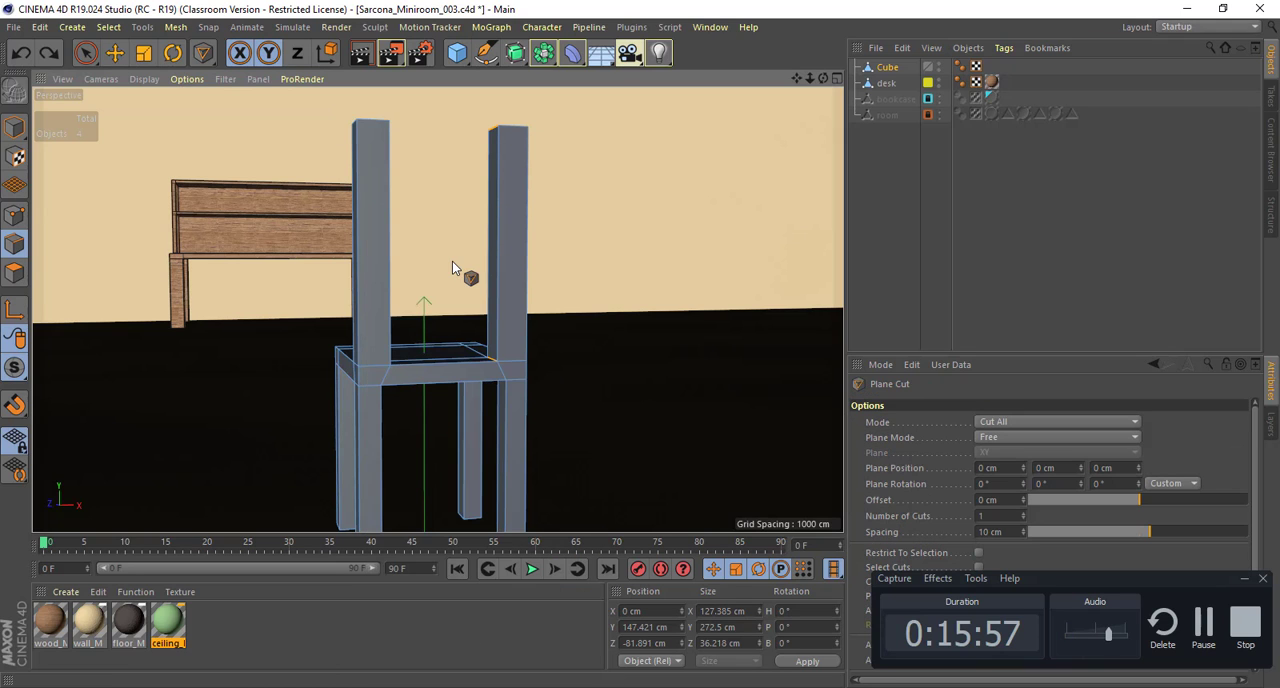
pyautogui.middleClick(456, 264)
pyautogui.middleClick(625, 412)
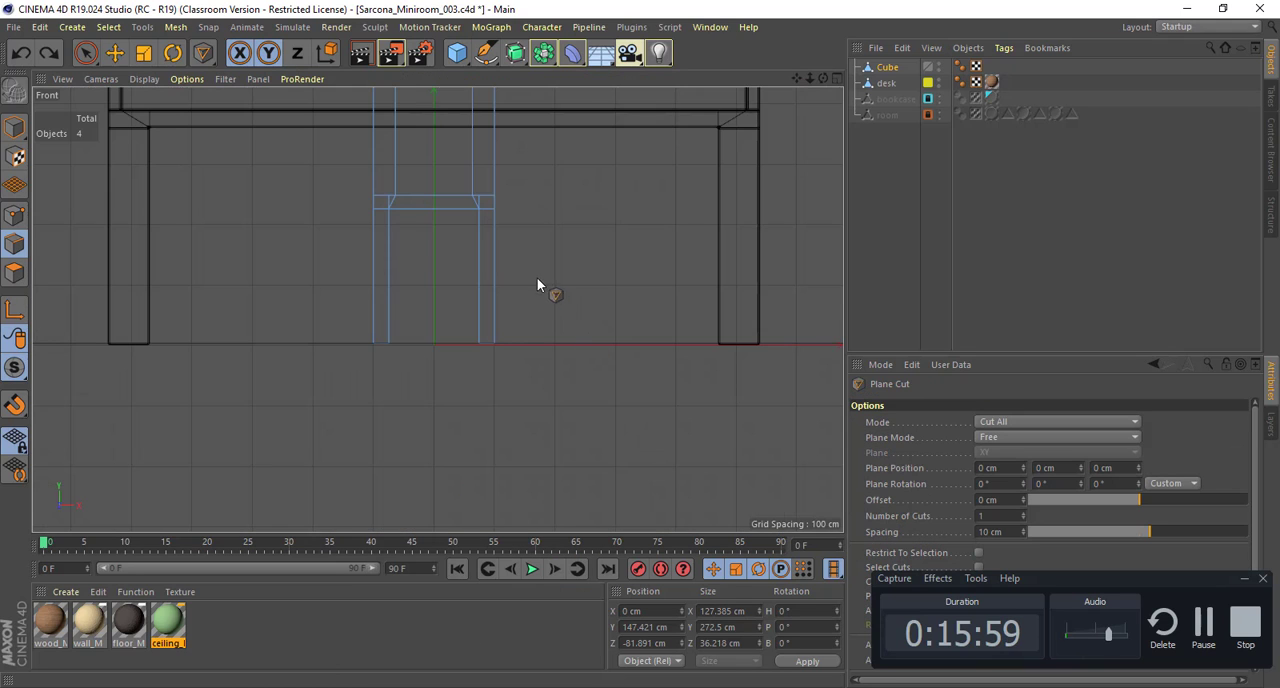
pyautogui.scroll(8, 570, 430)
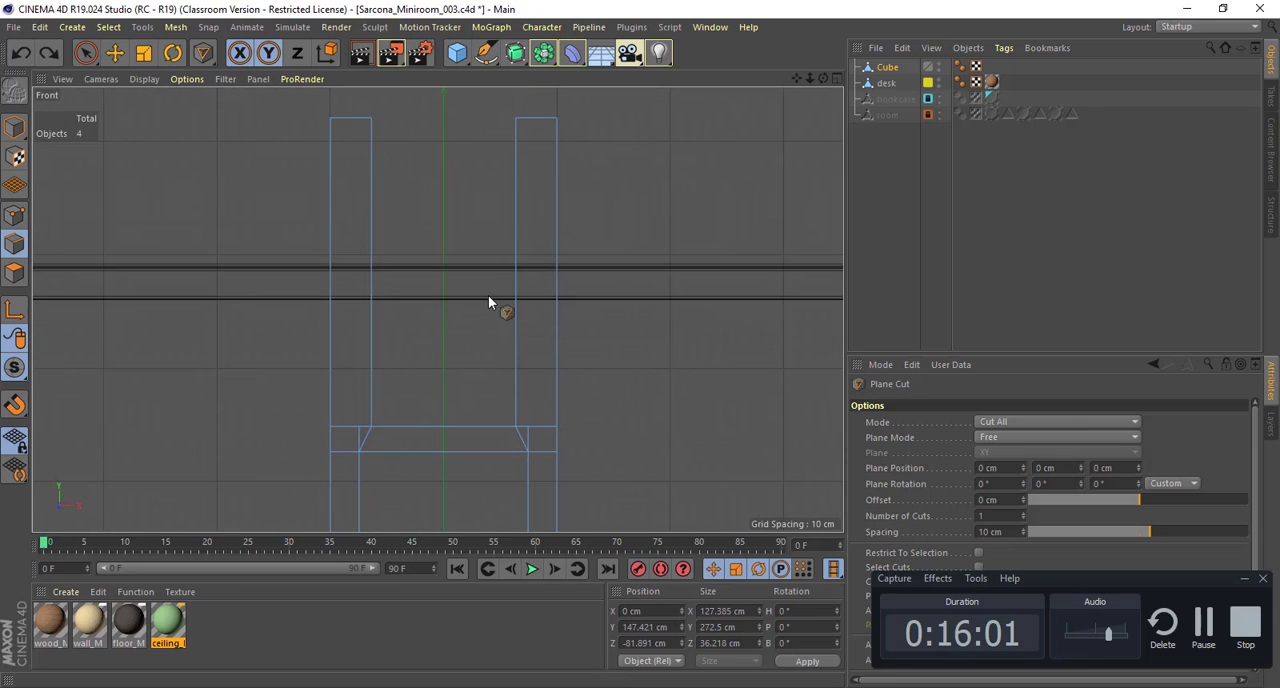
pyautogui.moveTo(332, 175); pyautogui.dragTo(485, 175)
pyautogui.moveTo(331, 236); pyautogui.dragTo(458, 235)
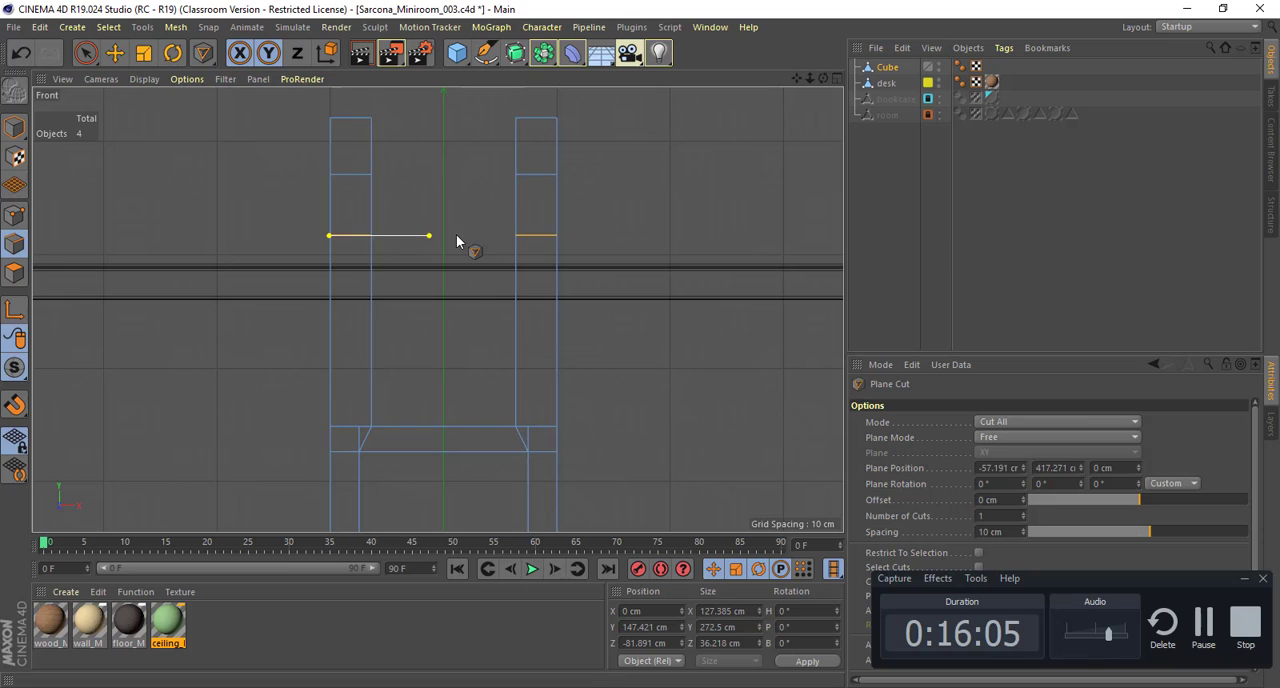
pyautogui.moveTo(330, 291); pyautogui.dragTo(402, 291)
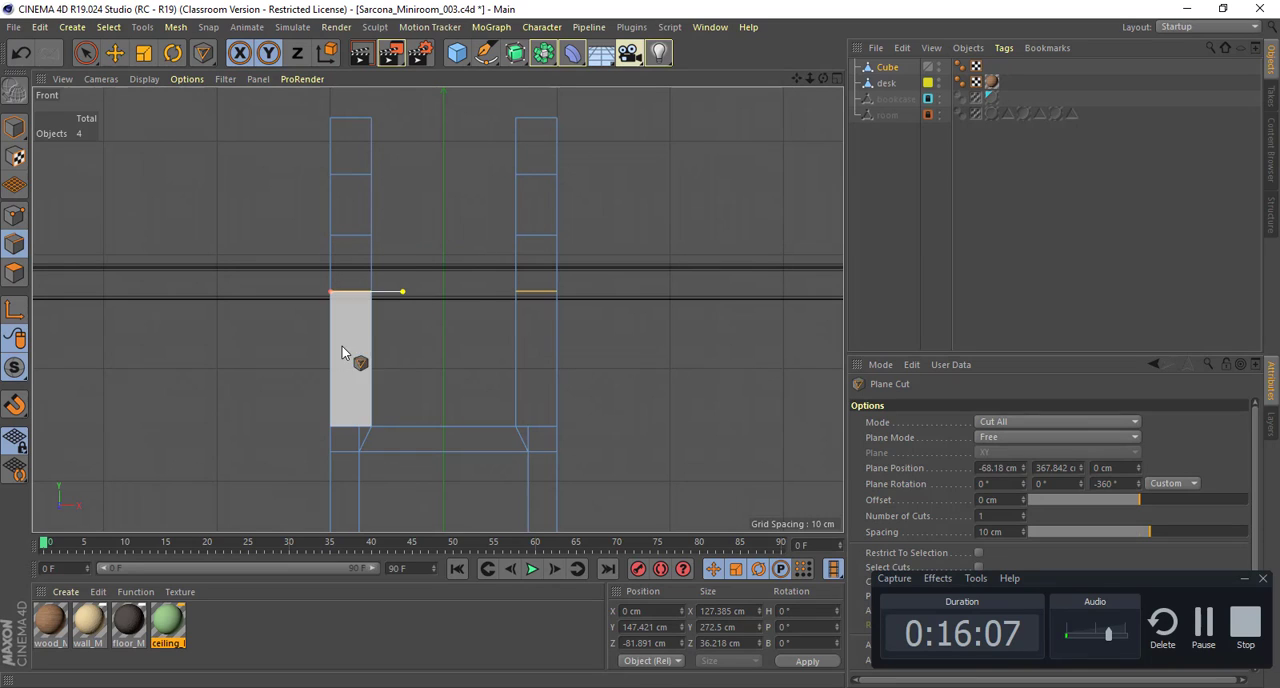
pyautogui.moveTo(331, 362); pyautogui.dragTo(373, 384)
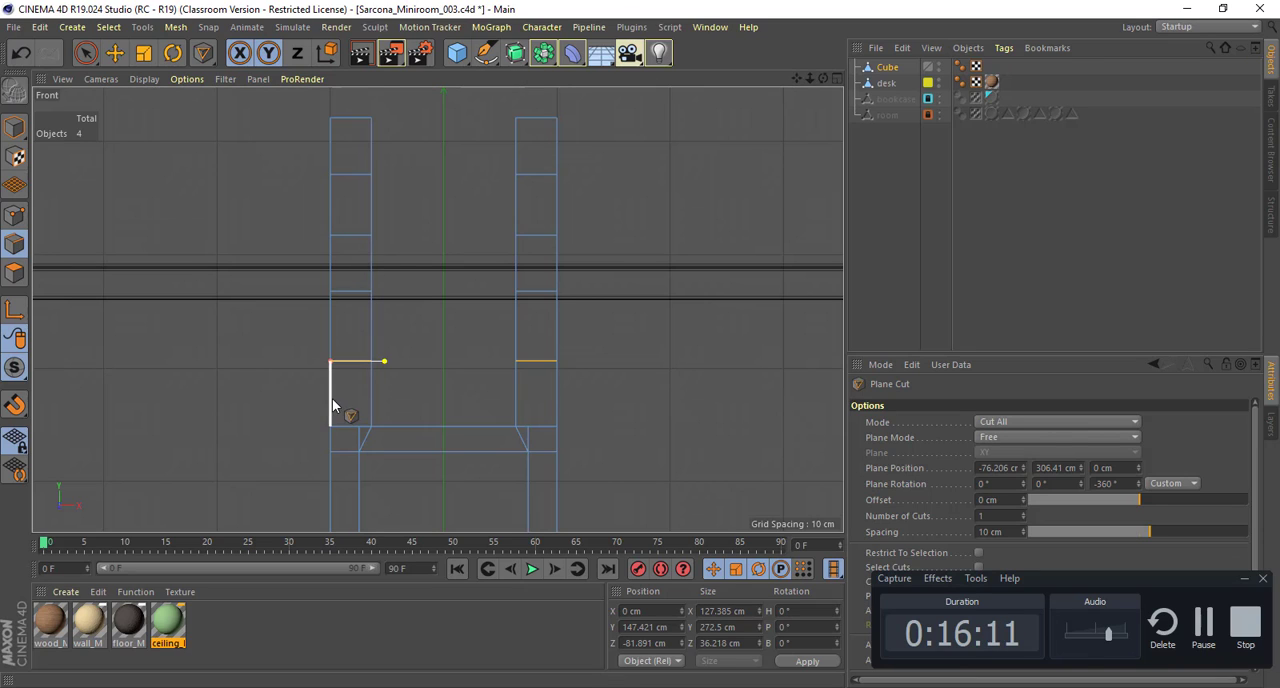
pyautogui.moveTo(332, 398); pyautogui.dragTo(431, 399)
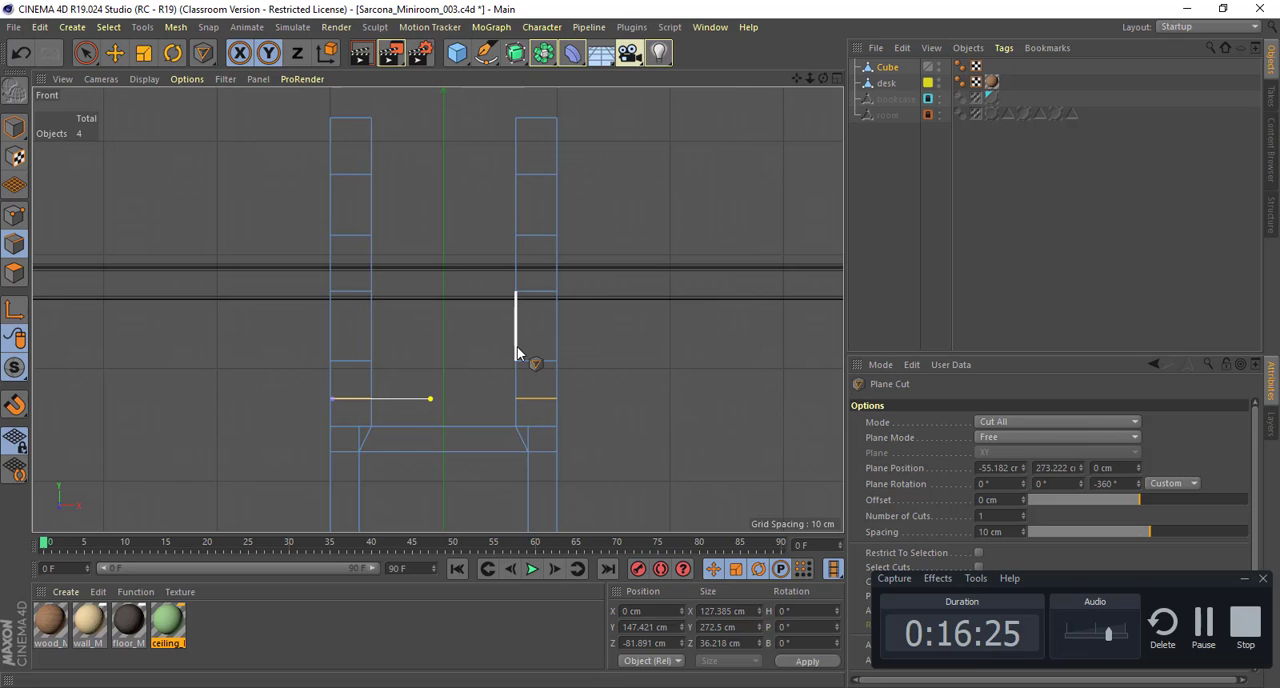
# Step: Switch to the browser's wooden chair images, examine the ladder-back and STEFAN Chair - IKEA pictures, and return to Cinema 4D
pyautogui.hotkey('alt', 'Tab')
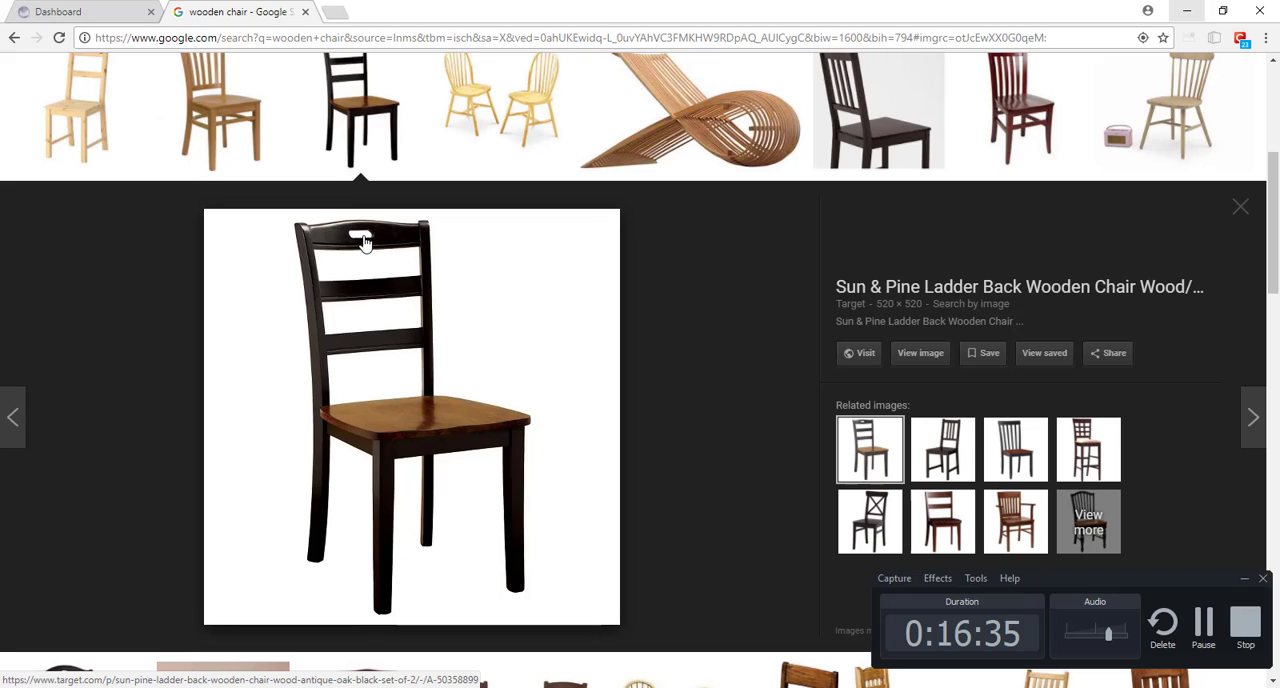
pyautogui.hotkey('alt', 'Tab')
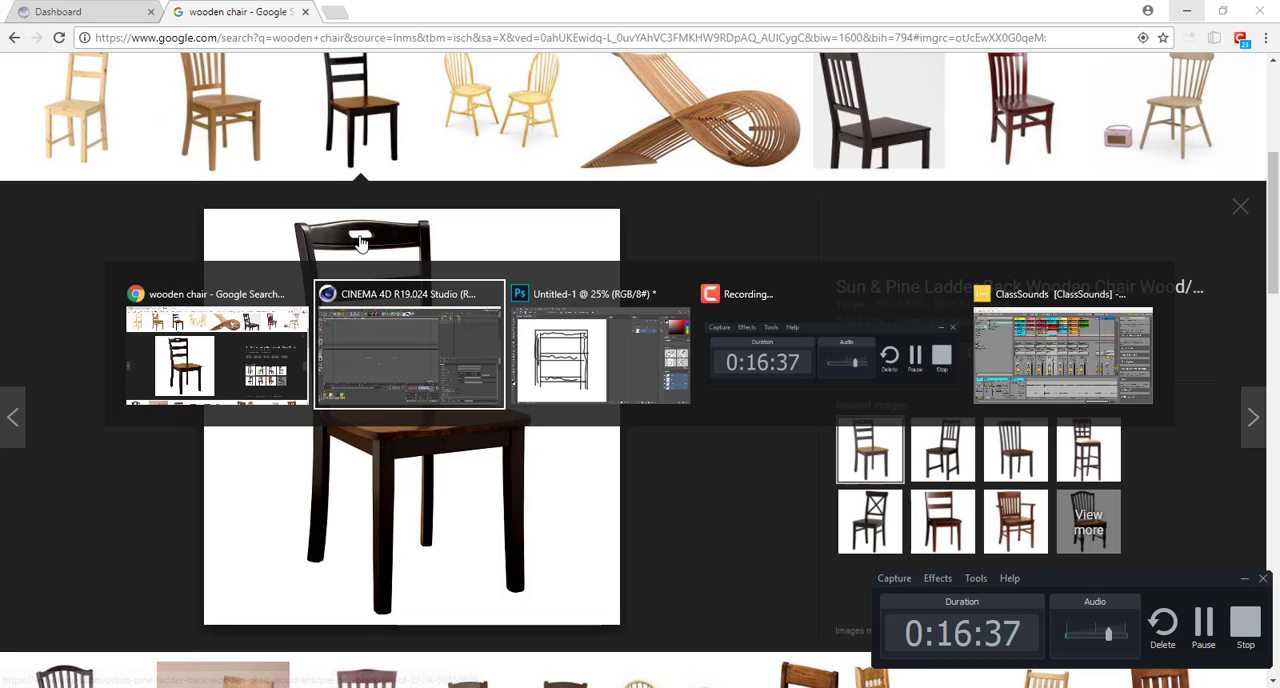
pyautogui.hotkey('alt', 'shift', 'Tab')
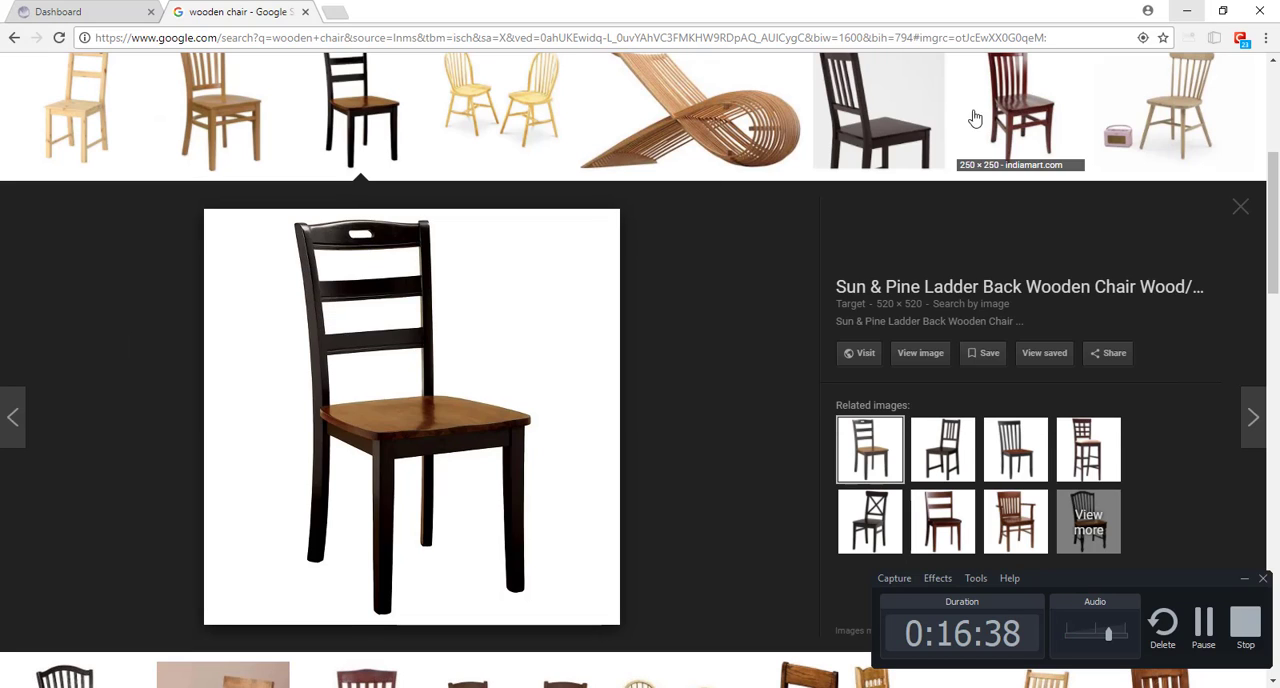
pyautogui.click(876, 103)
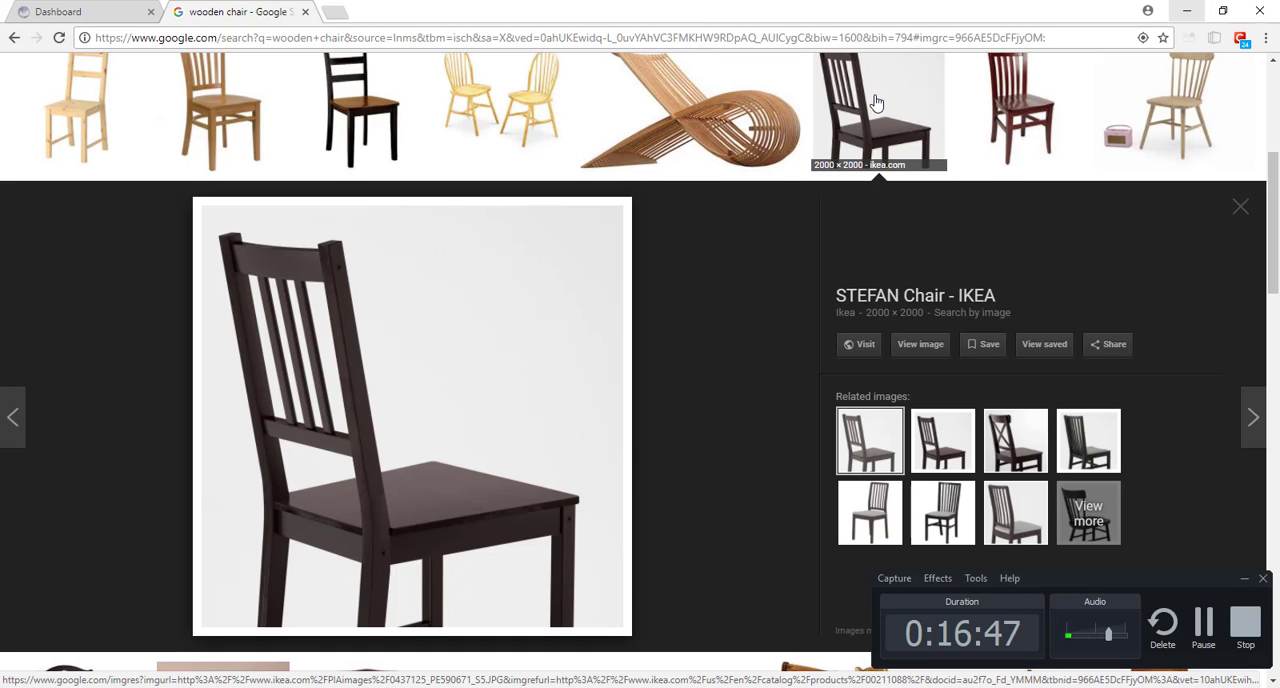
pyautogui.hotkey('alt', 'Tab')
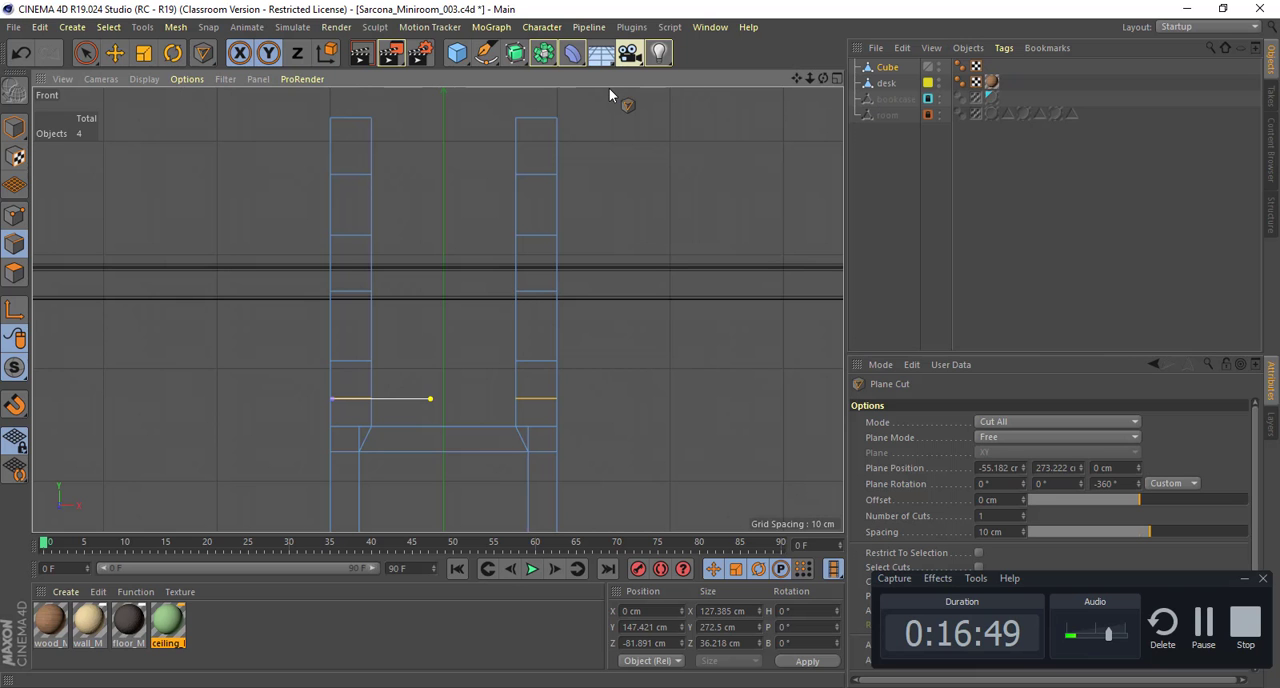
pyautogui.middleClick(437, 237)
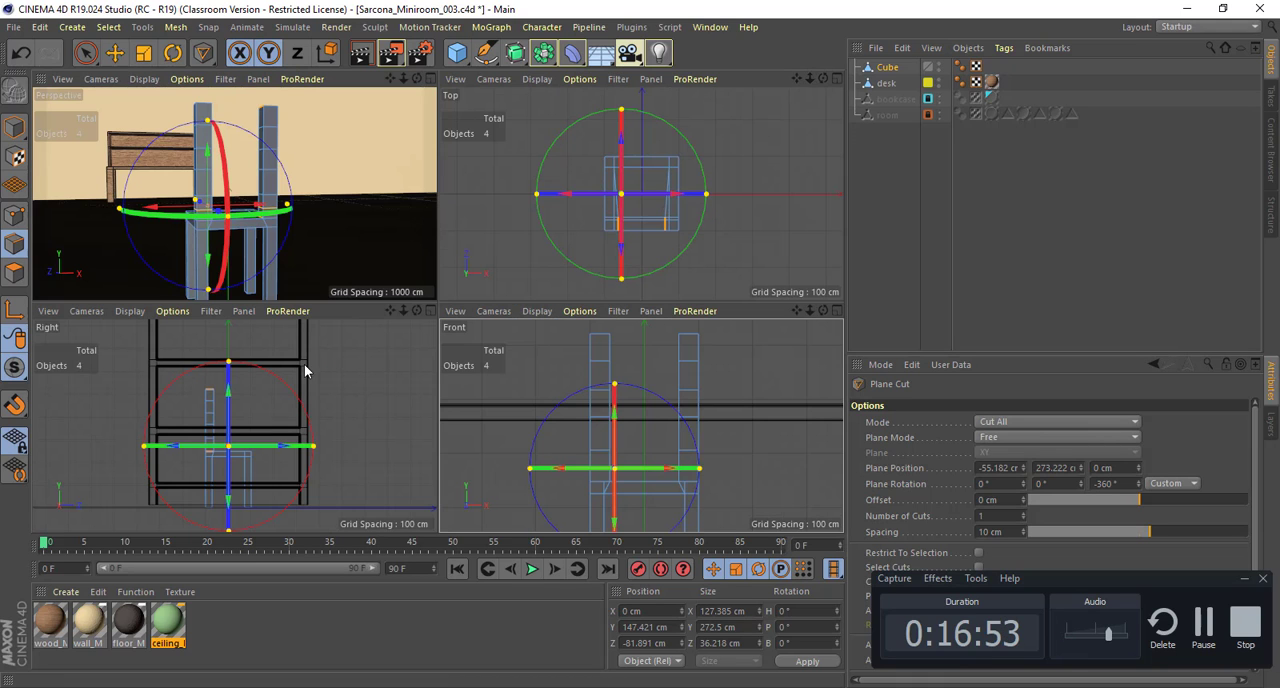
pyautogui.middleClick(340, 394)
pyautogui.keyDown('alt'); pyautogui.moveTo(382, 393); pyautogui.dragTo(163, 428, button='middle'); pyautogui.keyUp('alt')
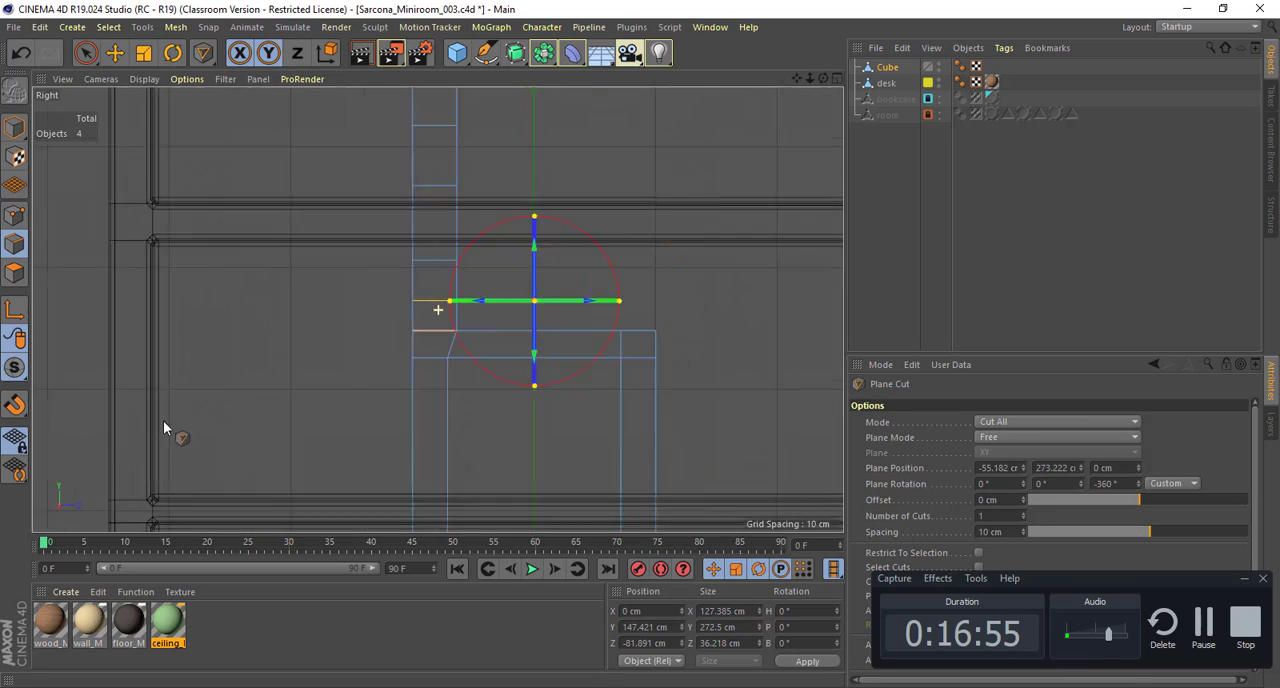
pyautogui.moveTo(228, 178); pyautogui.dragTo(281, 270)
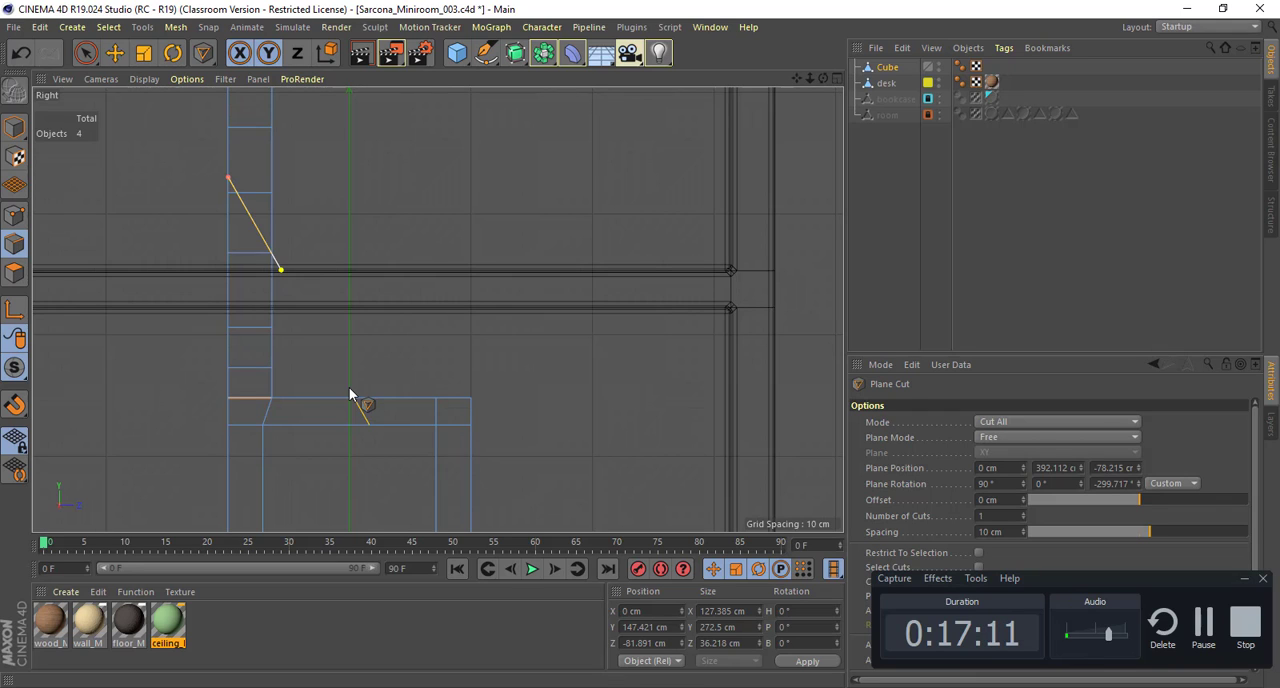
pyautogui.middleClick(377, 289)
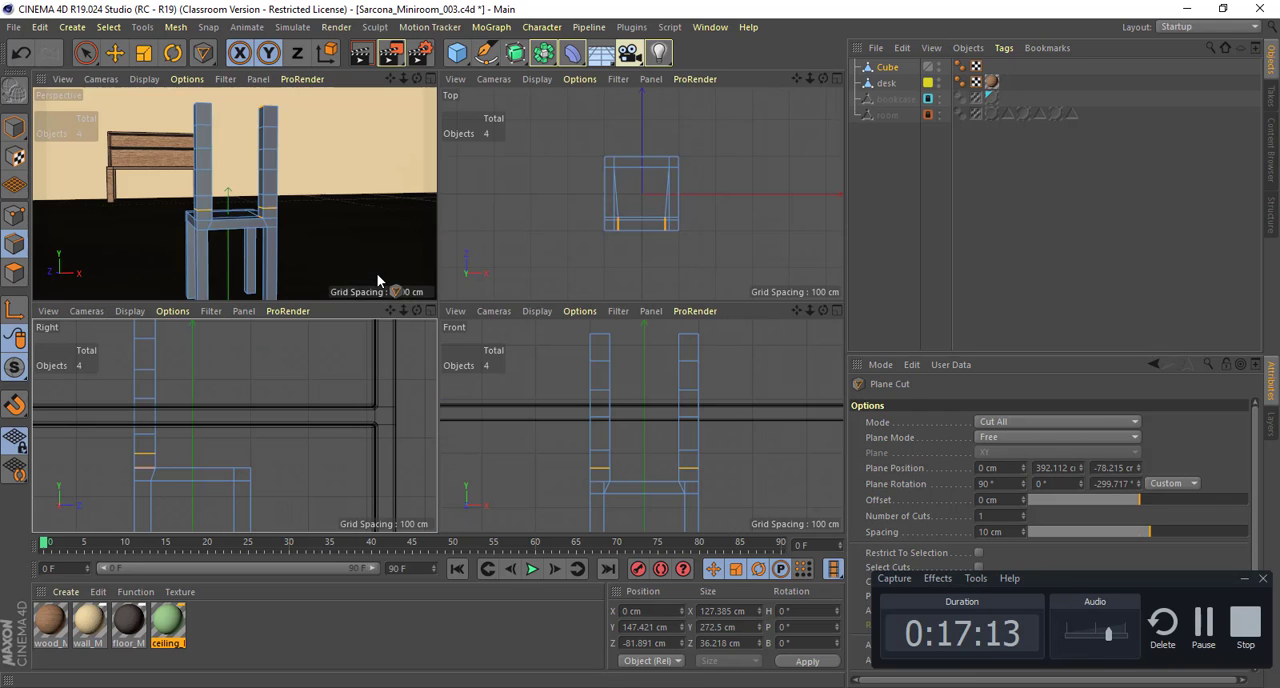
pyautogui.middleClick(576, 369)
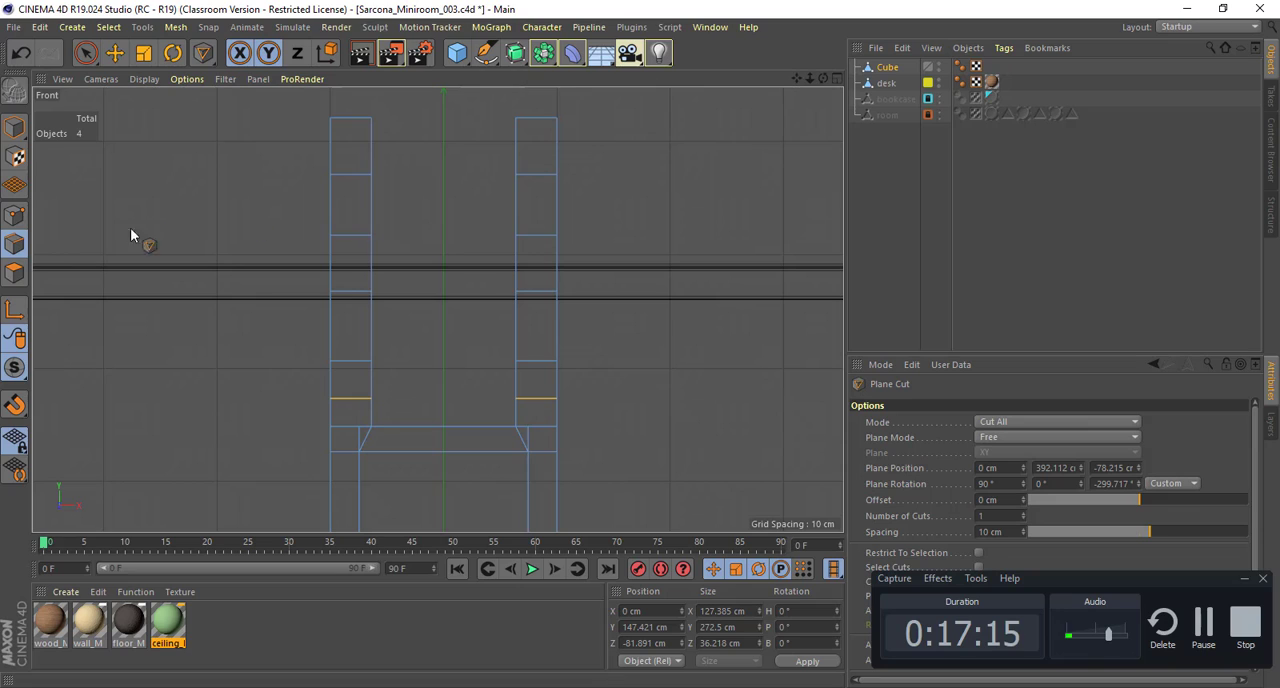
# Step: Rectangle-select the points of the two lowest cuts on both back posts and move them up to Y about 75.8 cm
pyautogui.click(13, 215)
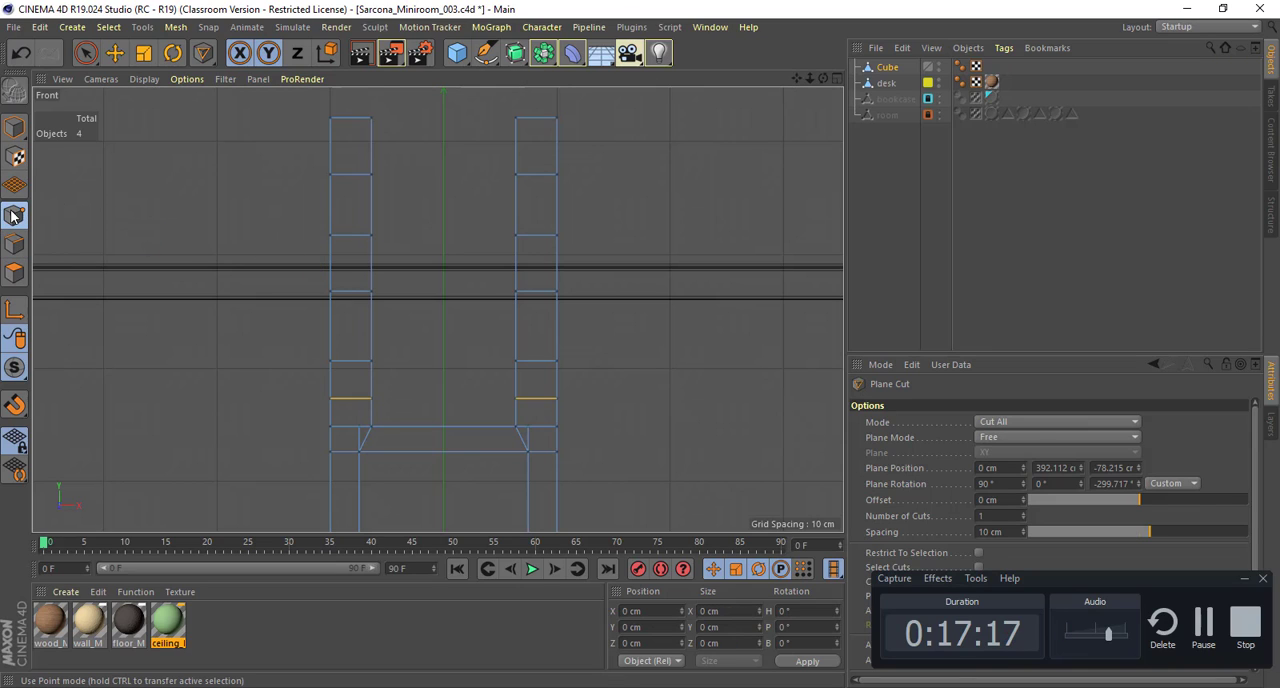
pyautogui.click(86, 54)
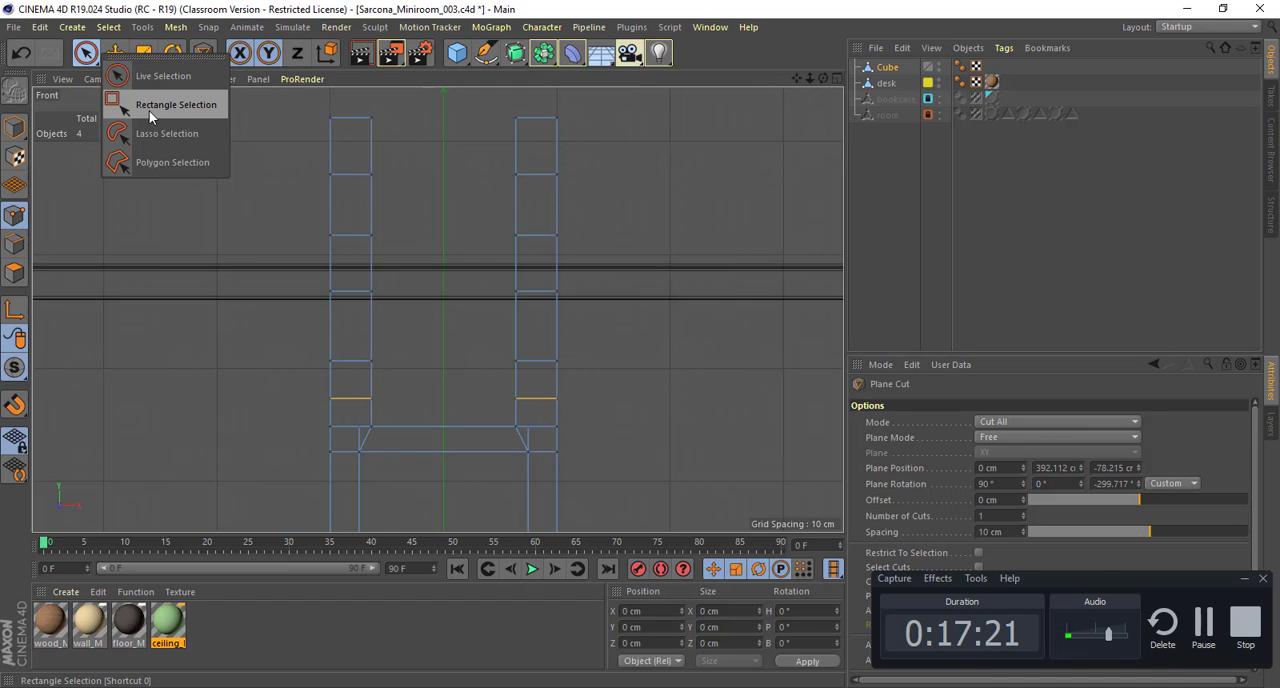
pyautogui.click(149, 106)
pyautogui.moveTo(287, 367); pyautogui.dragTo(608, 432)
pyautogui.moveTo(443, 284); pyautogui.dragTo(443, 236)
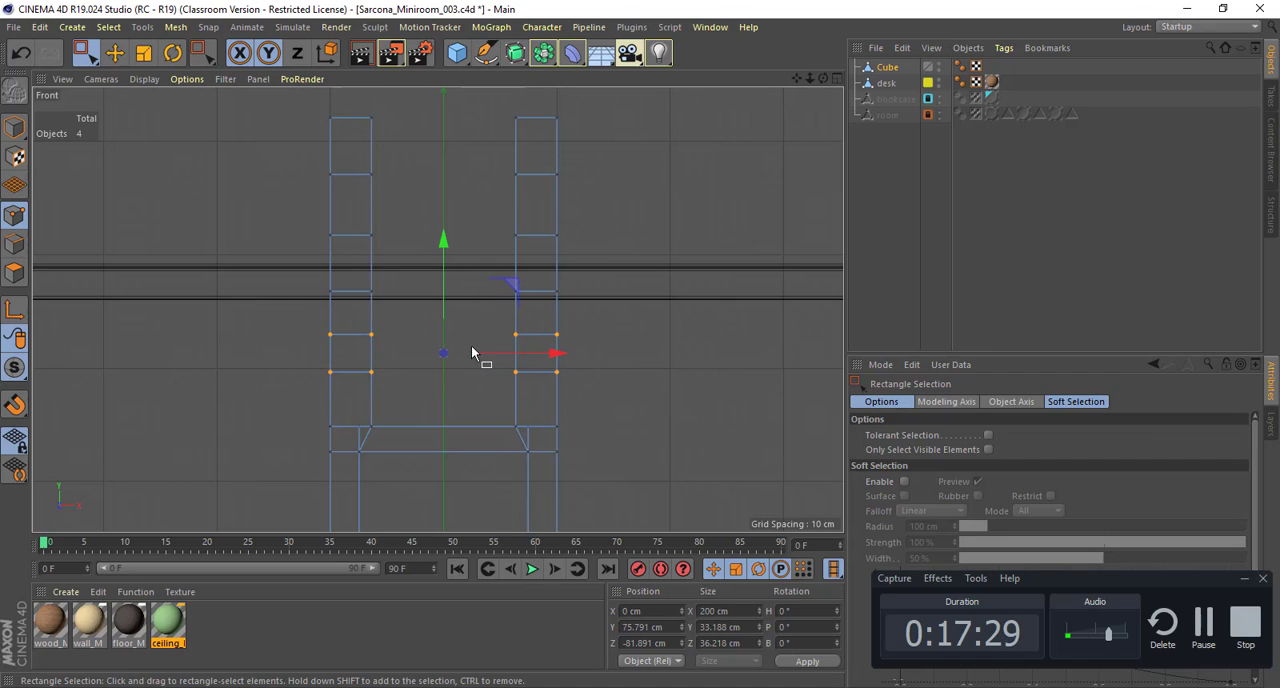
# Step: Respace the upper post cuts, raising the third-lowest cut's points to Y about 139.7 cm and lowering the topmost cut's points to about 218.8 cm
pyautogui.moveTo(314, 272); pyautogui.dragTo(580, 316)
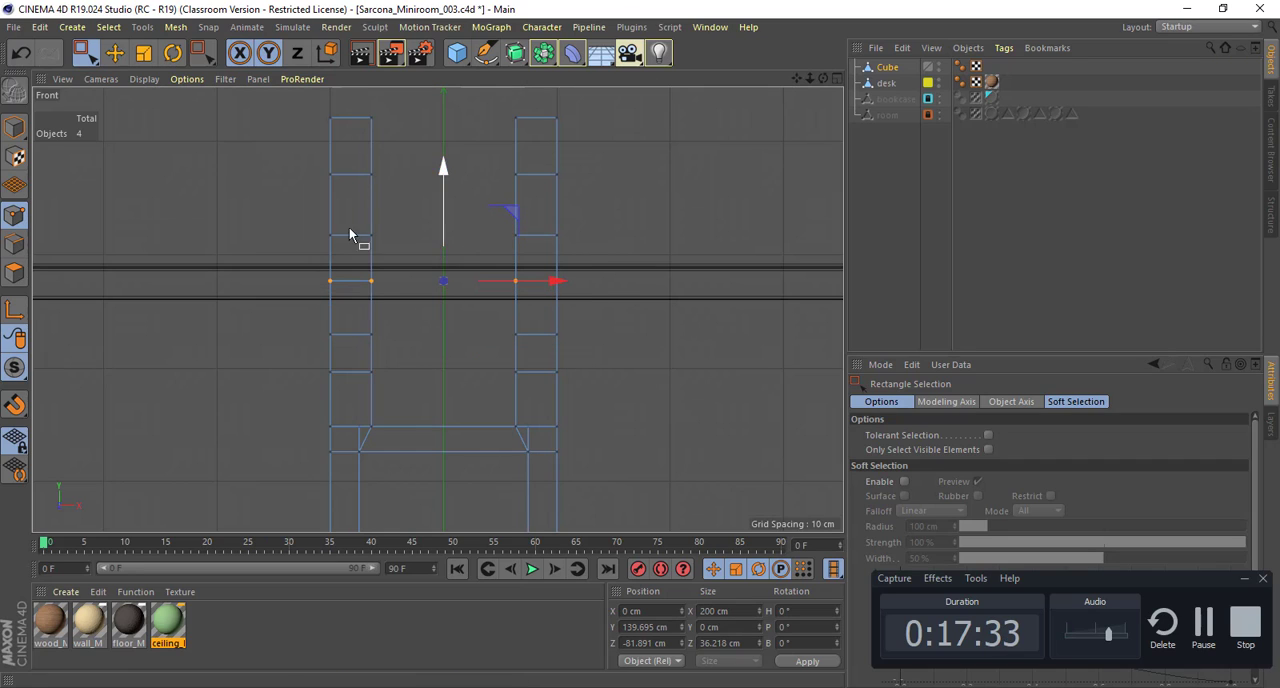
pyautogui.click(287, 228)
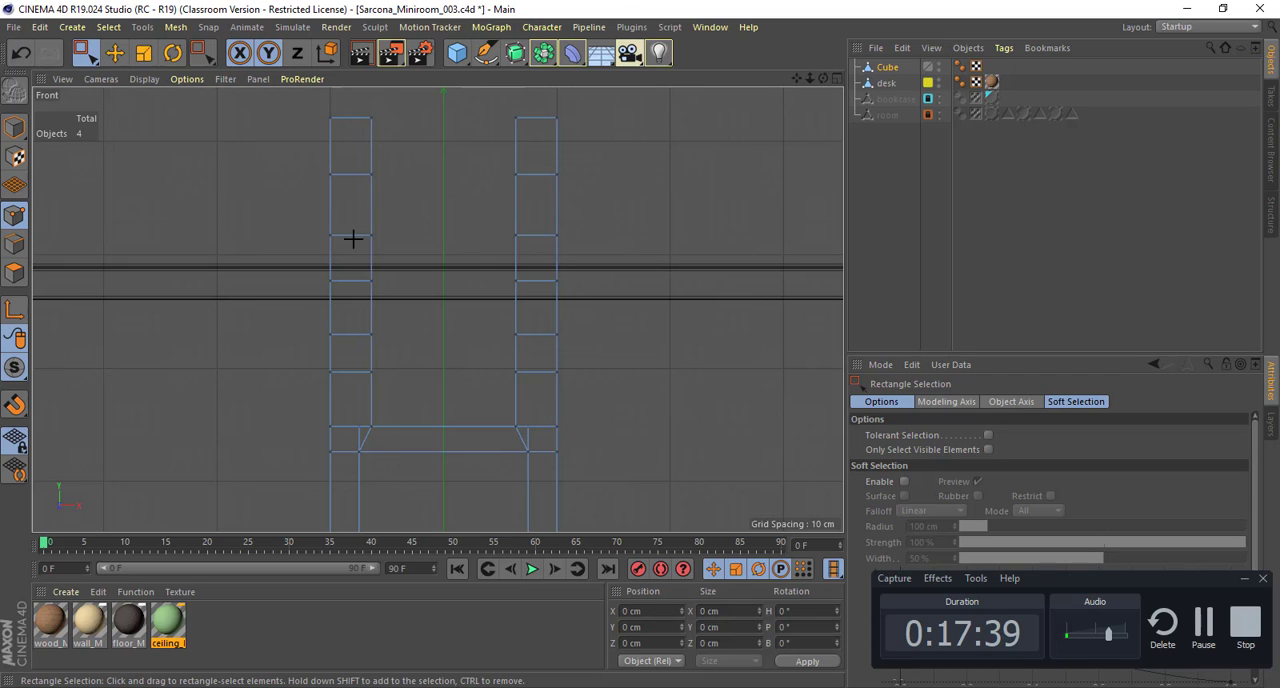
pyautogui.moveTo(288, 220); pyautogui.dragTo(582, 311)
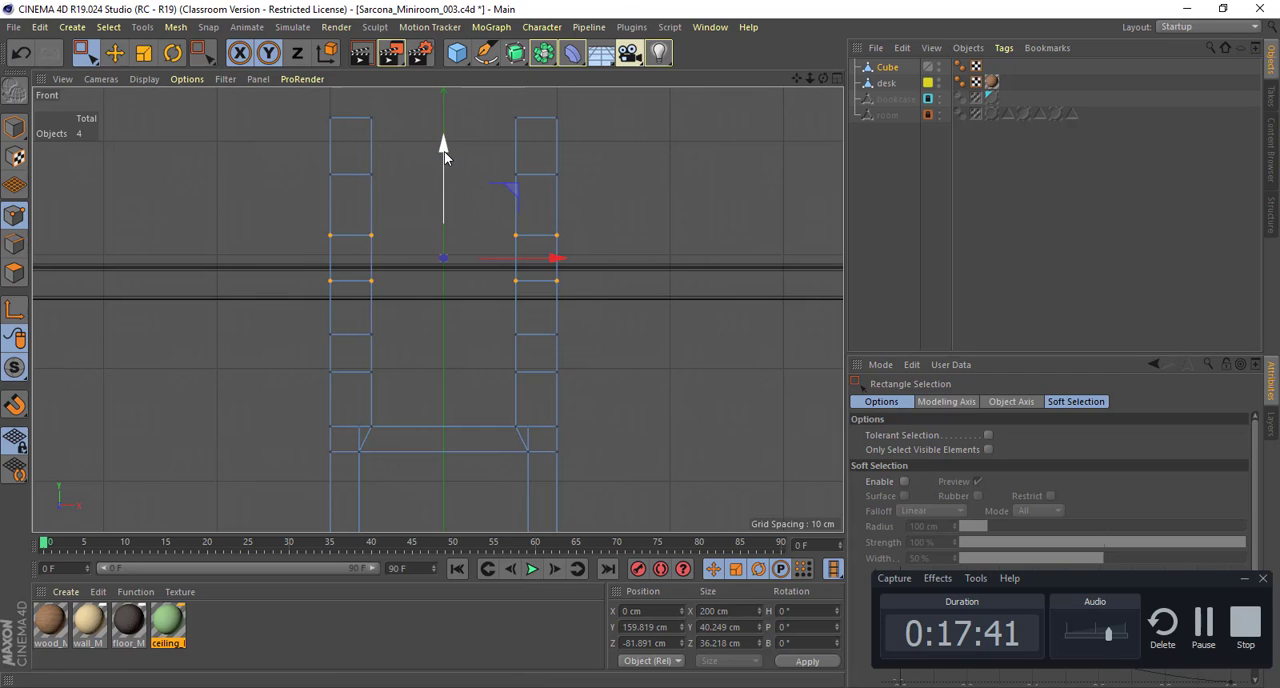
pyautogui.moveTo(306, 161); pyautogui.dragTo(553, 190)
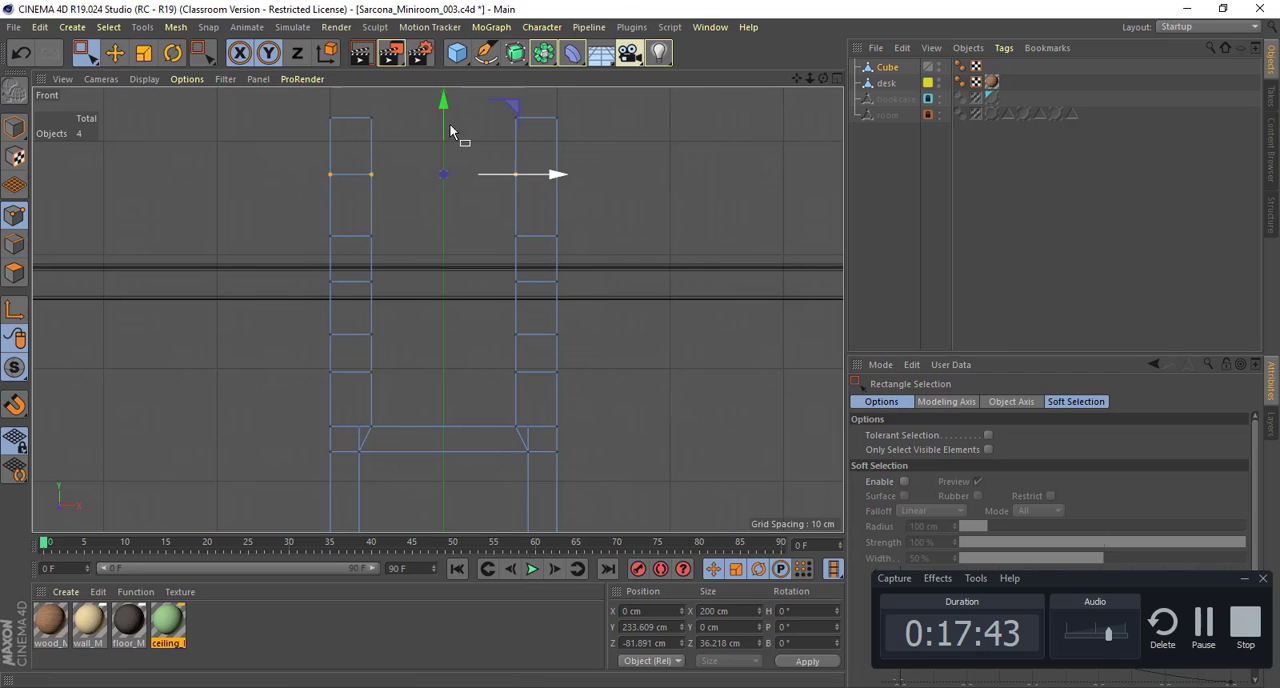
pyautogui.moveTo(439, 108); pyautogui.dragTo(439, 116)
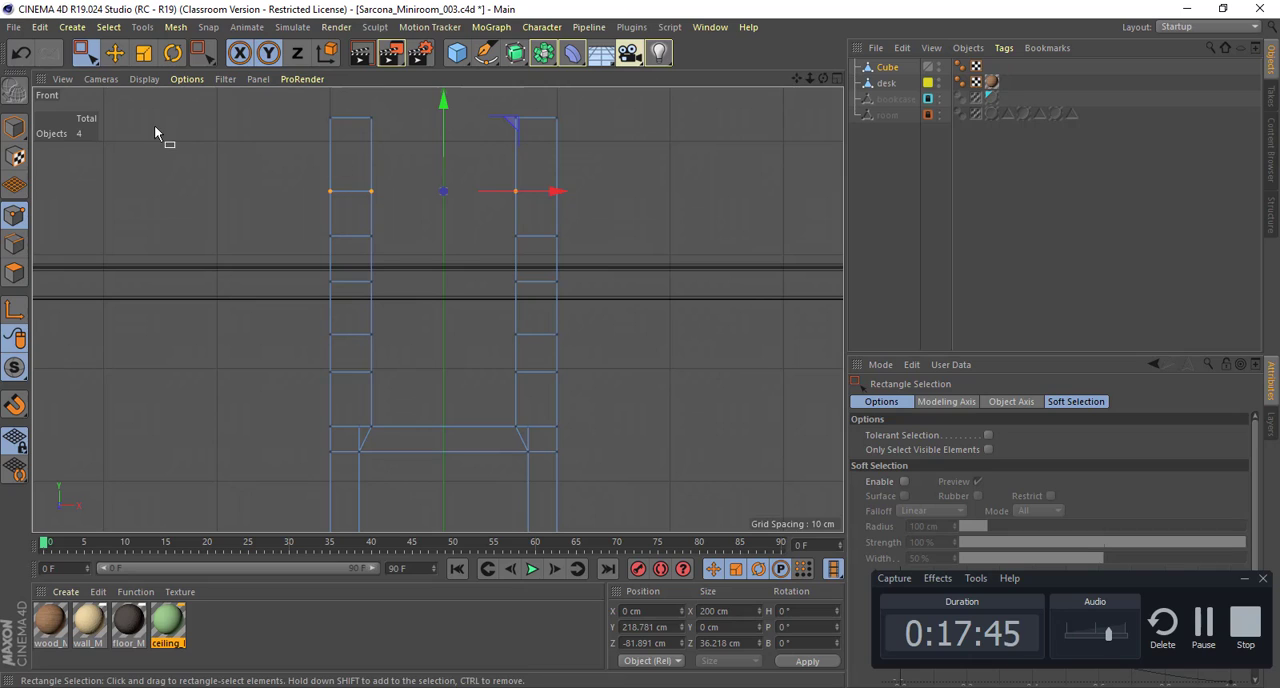
# Step: Select the front polygons of the first, third and fifth segments from the top on both back posts
pyautogui.click(14, 272)
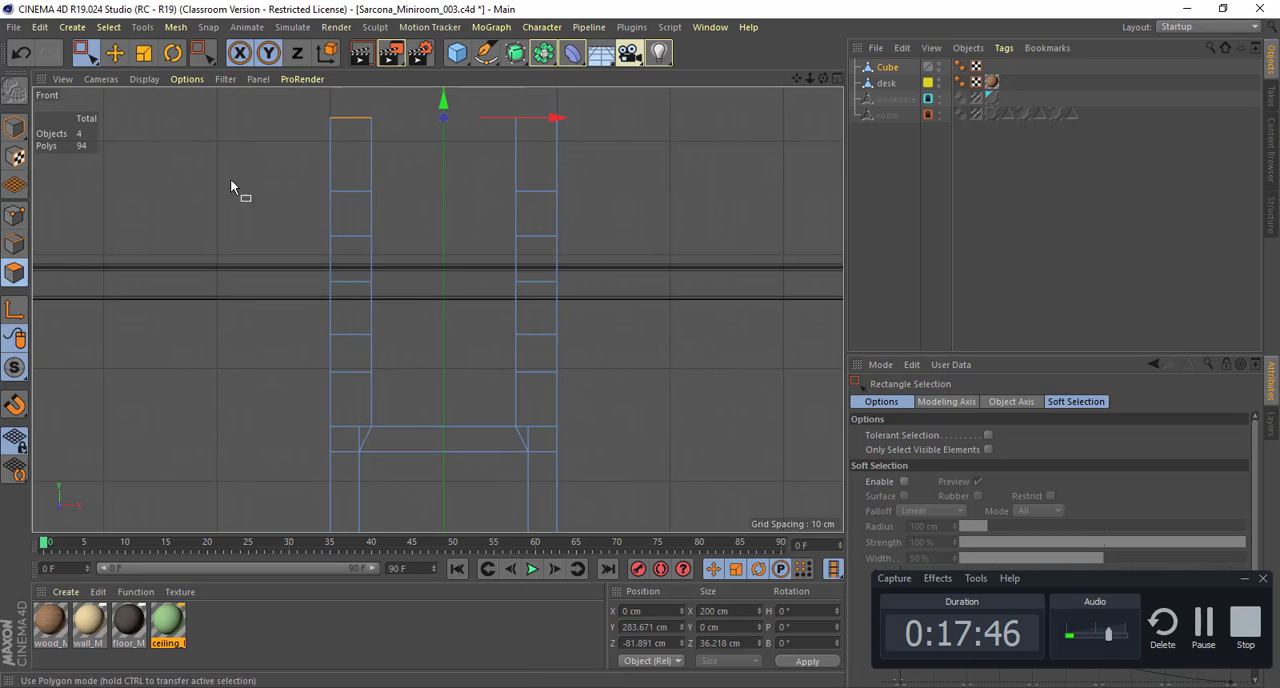
pyautogui.press('k')
pyautogui.press('j')
pyautogui.click(345, 153)
pyautogui.press('e')
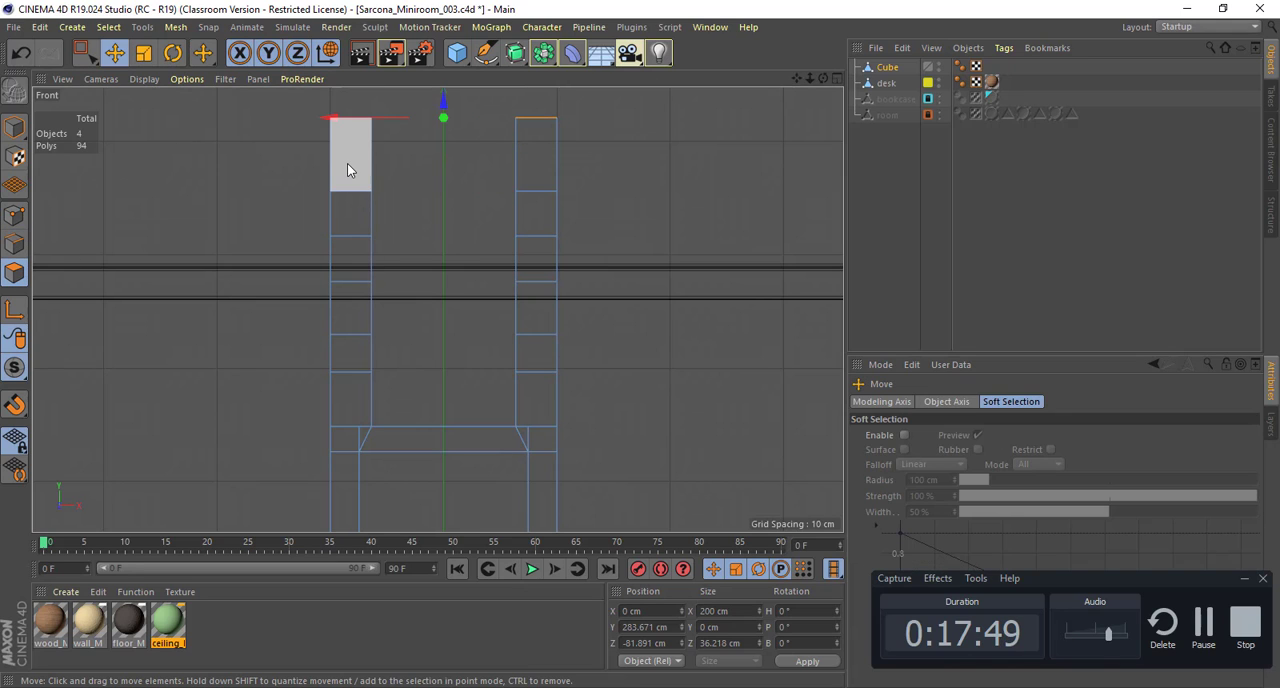
pyautogui.click(347, 163)
pyautogui.keyDown('shift'); pyautogui.click(351, 263); pyautogui.keyUp('shift')
pyautogui.keyDown('shift'); pyautogui.click(351, 345); pyautogui.keyUp('shift')
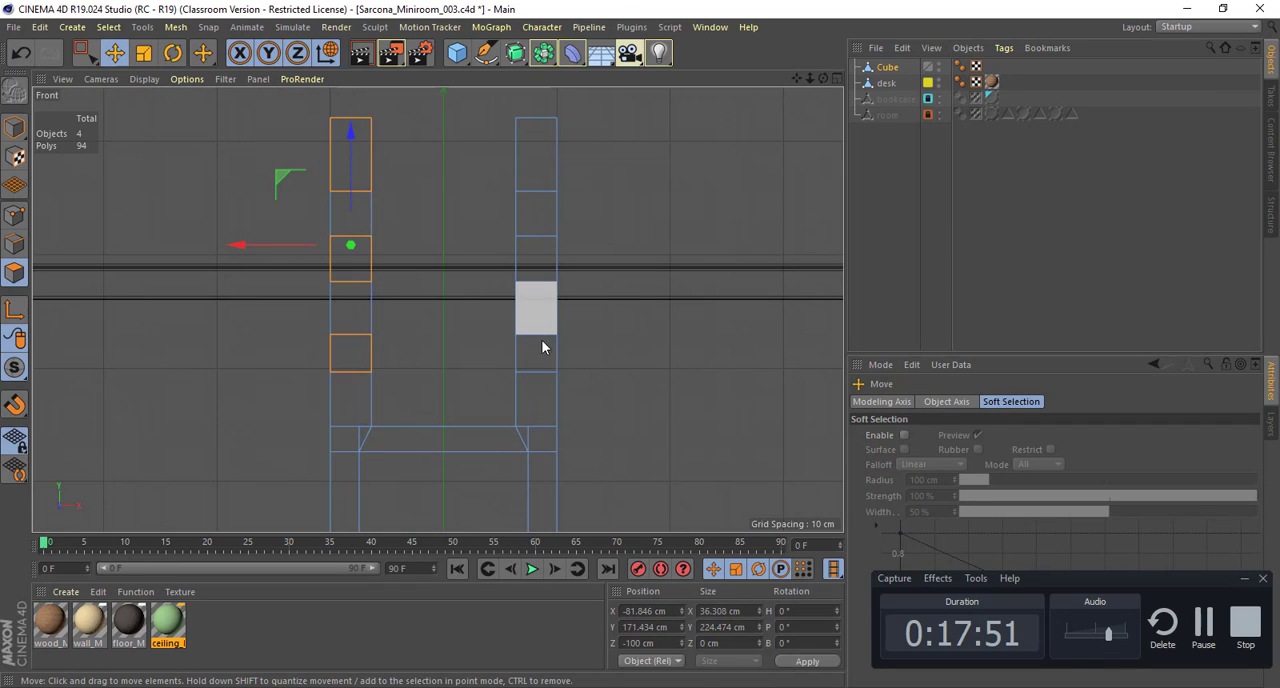
pyautogui.keyDown('shift'); pyautogui.click(538, 354); pyautogui.keyUp('shift')
pyautogui.keyDown('shift'); pyautogui.click(540, 260); pyautogui.keyUp('shift')
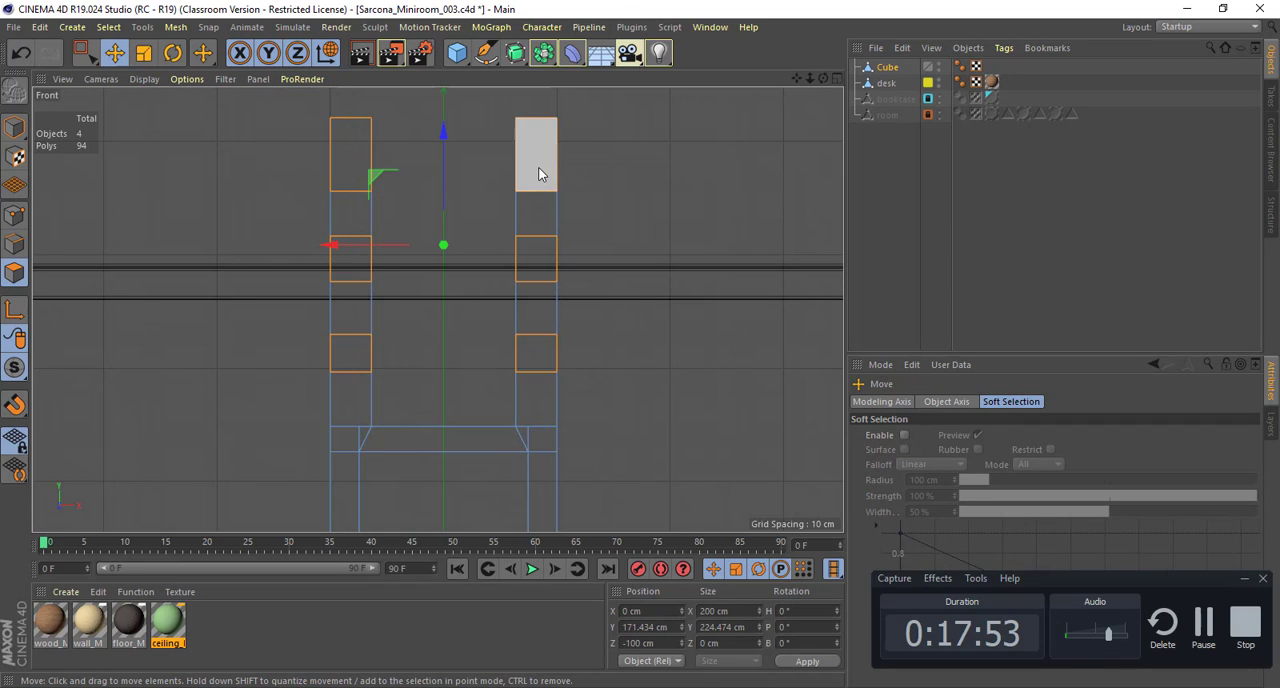
pyautogui.keyDown('shift'); pyautogui.click(537, 171); pyautogui.keyUp('shift')
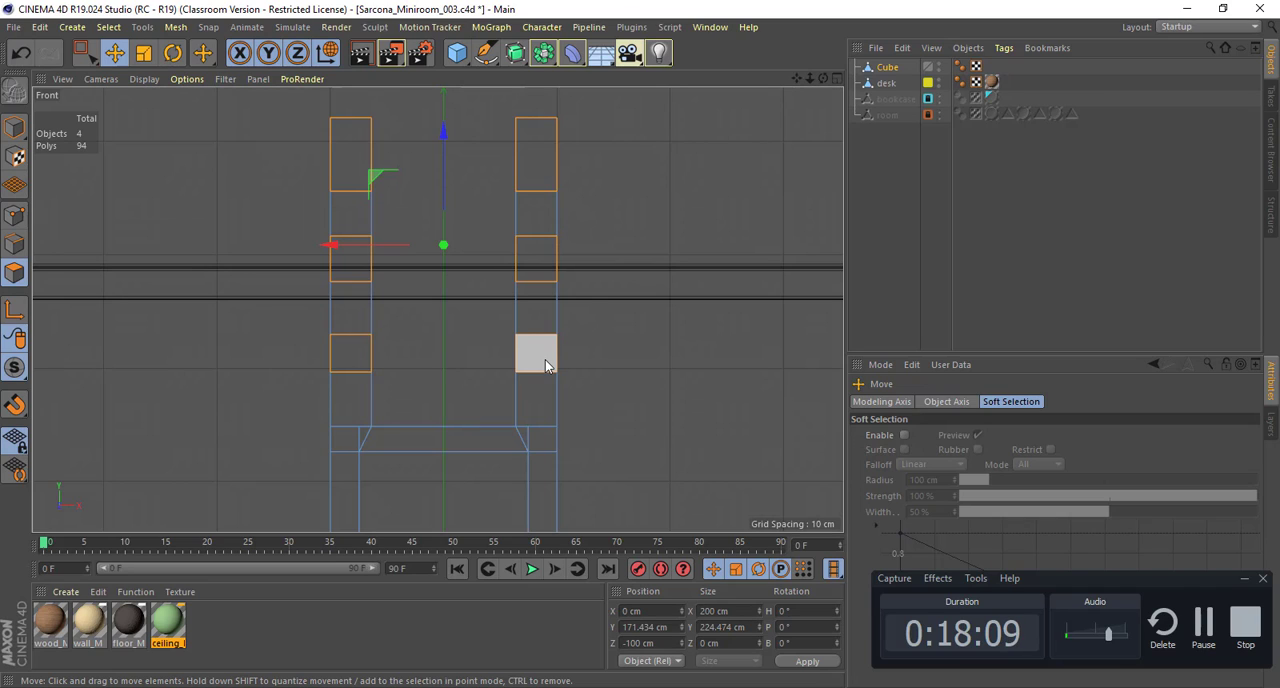
pyautogui.press('F10')
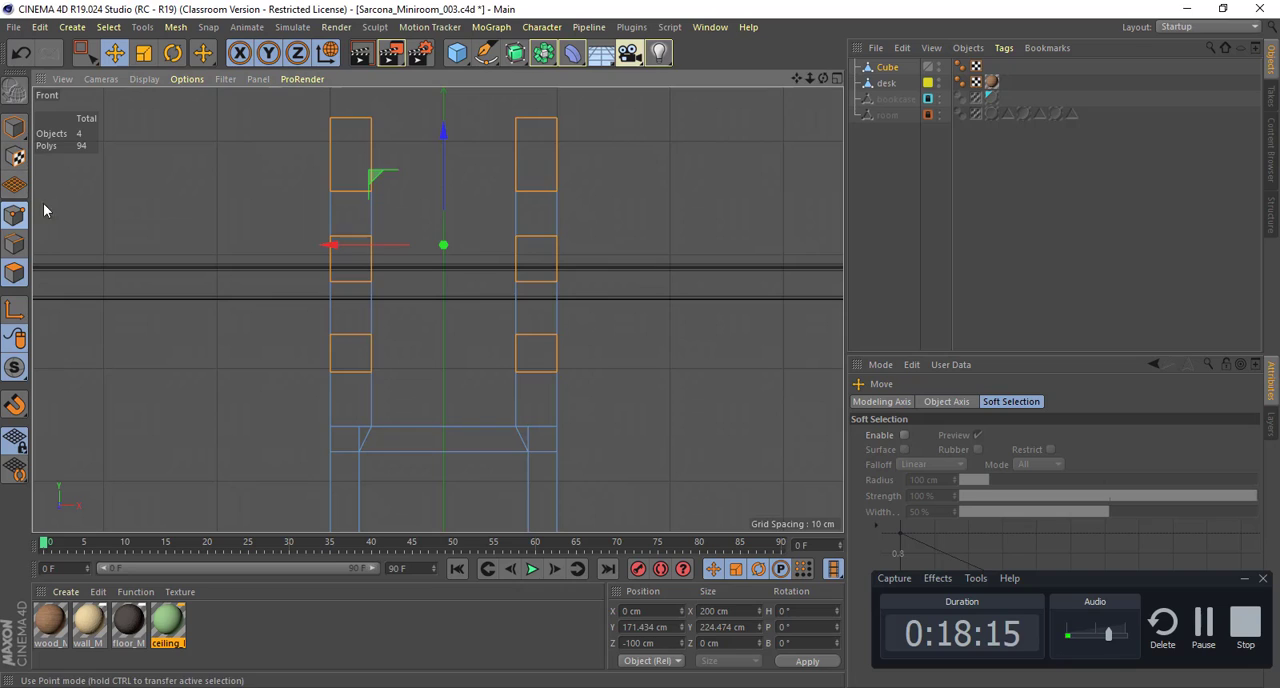
# Step: Try lowering the topmost cut's points on both back posts to Y about 204.7 cm, and undo that move
pyautogui.click(15, 215)
pyautogui.press('0')
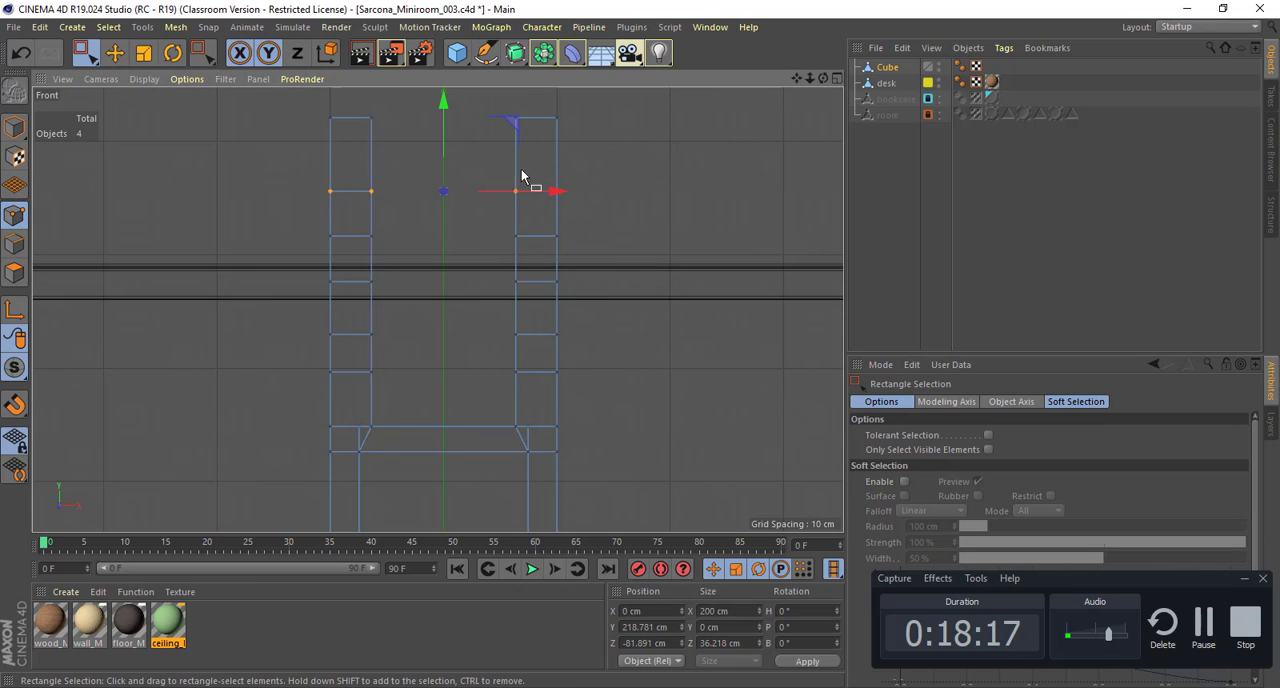
pyautogui.moveTo(443, 175); pyautogui.dragTo(431, 120)
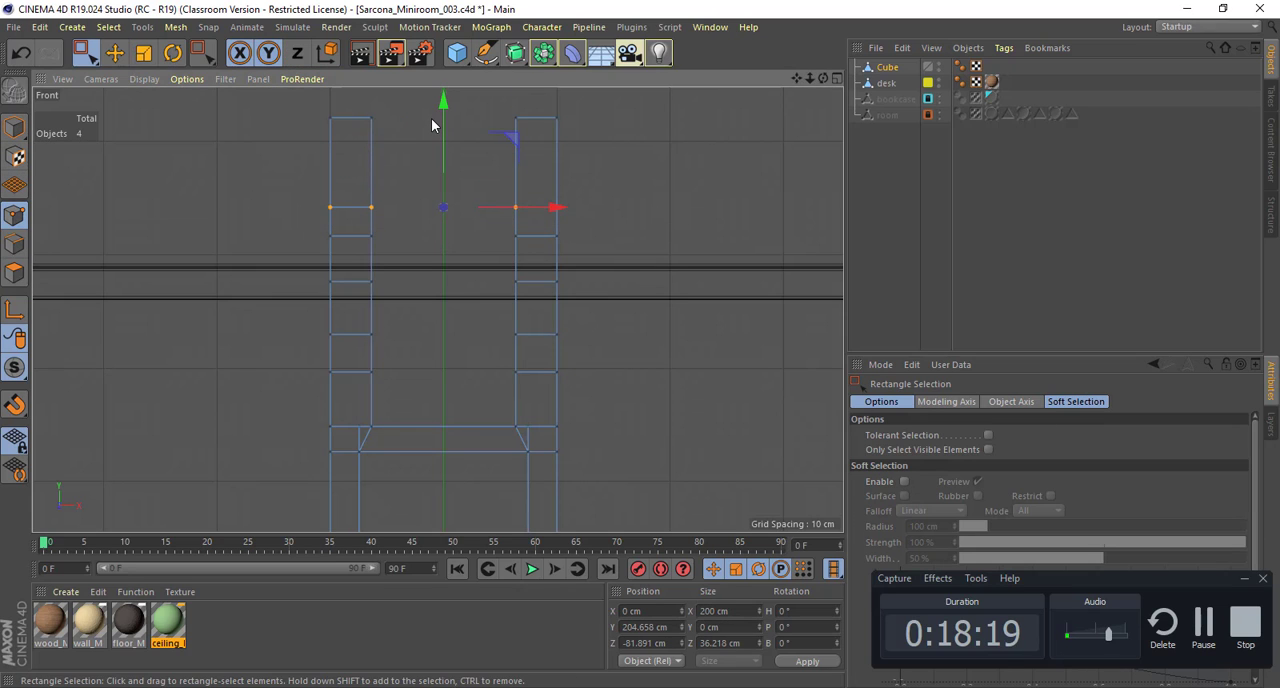
pyautogui.hotkey('ctrl', 'z')
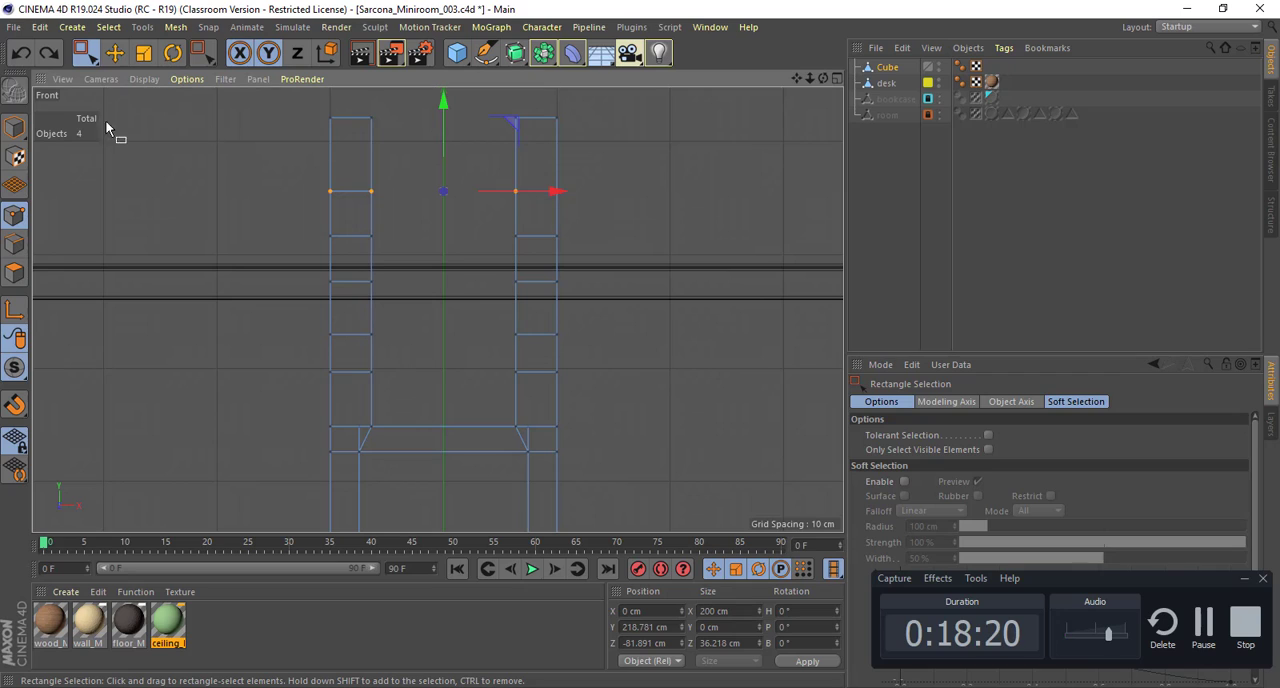
# Step: Select the topmost cut's edges on both back posts and lower them slightly to Y about 217.4 cm
pyautogui.click(21, 242)
pyautogui.press('e')
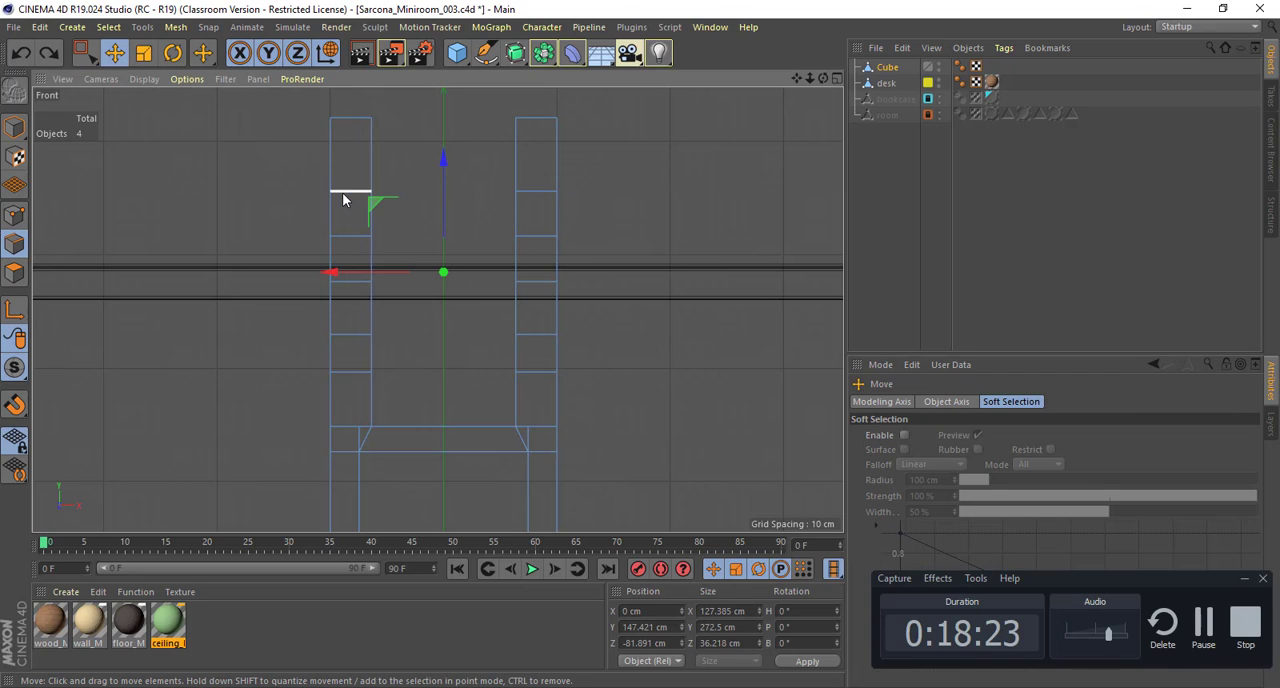
pyautogui.click(343, 192)
pyautogui.keyDown('shift'); pyautogui.click(543, 192); pyautogui.keyUp('shift')
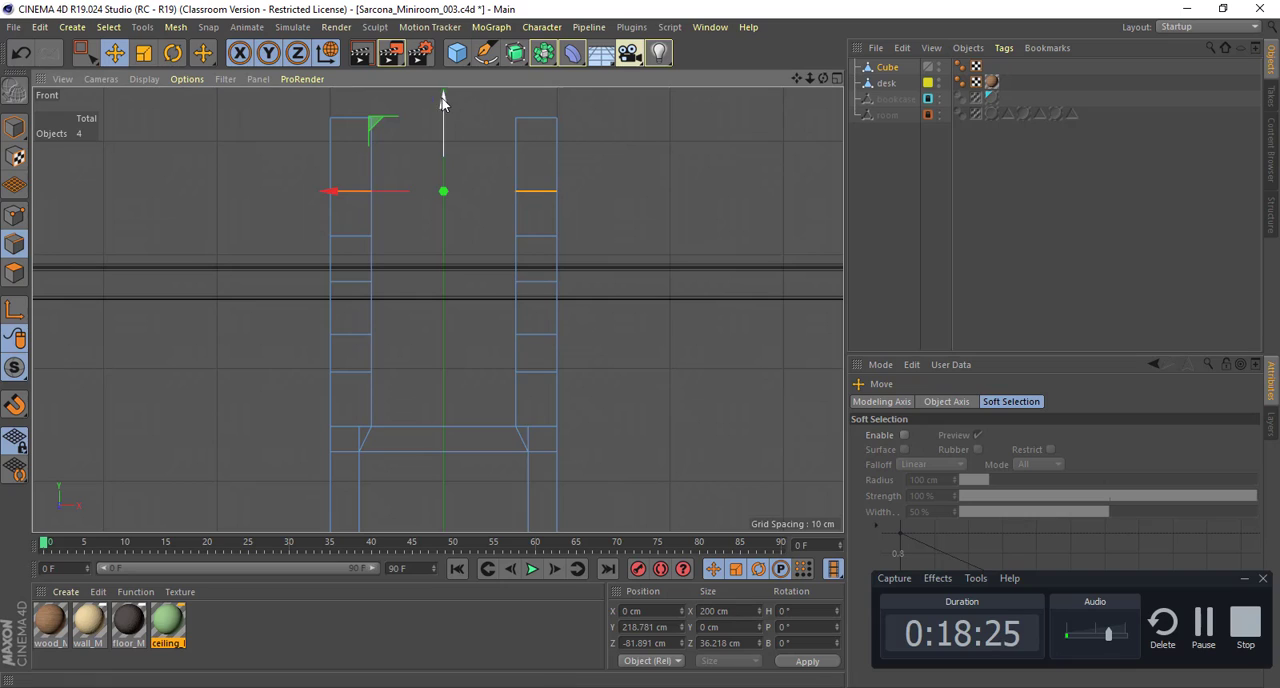
pyautogui.moveTo(442, 98); pyautogui.dragTo(447, 100)
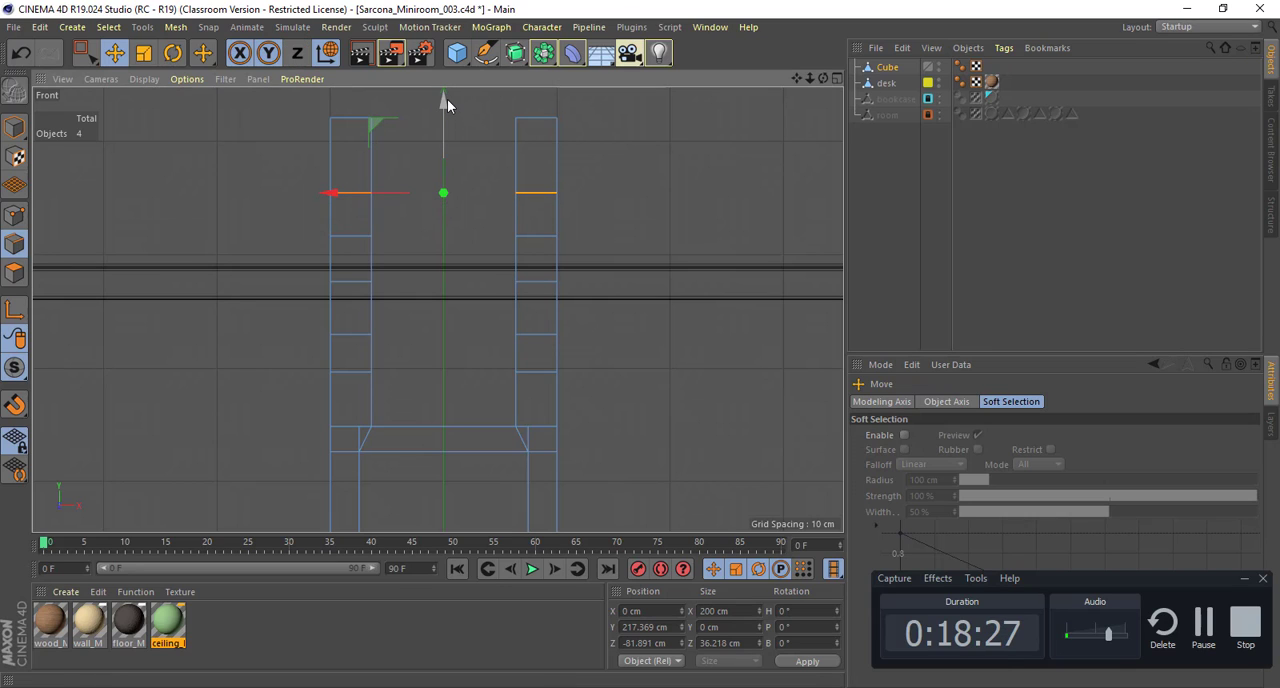
# Step: Rectangle-select the third segment's polygons from the top on both back posts, undoing a trial vertical move of them
pyautogui.click(14, 272)
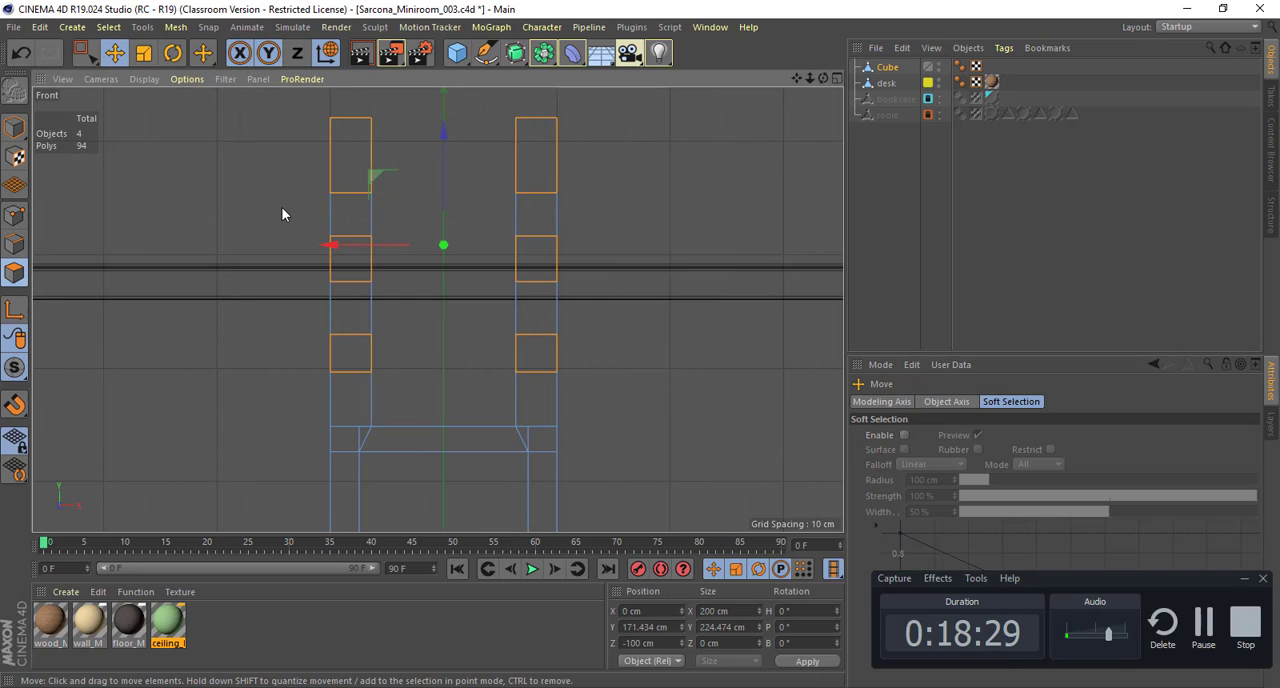
pyautogui.press('0')
pyautogui.moveTo(272, 252); pyautogui.dragTo(588, 258)
pyautogui.moveTo(294, 220); pyautogui.dragTo(609, 299)
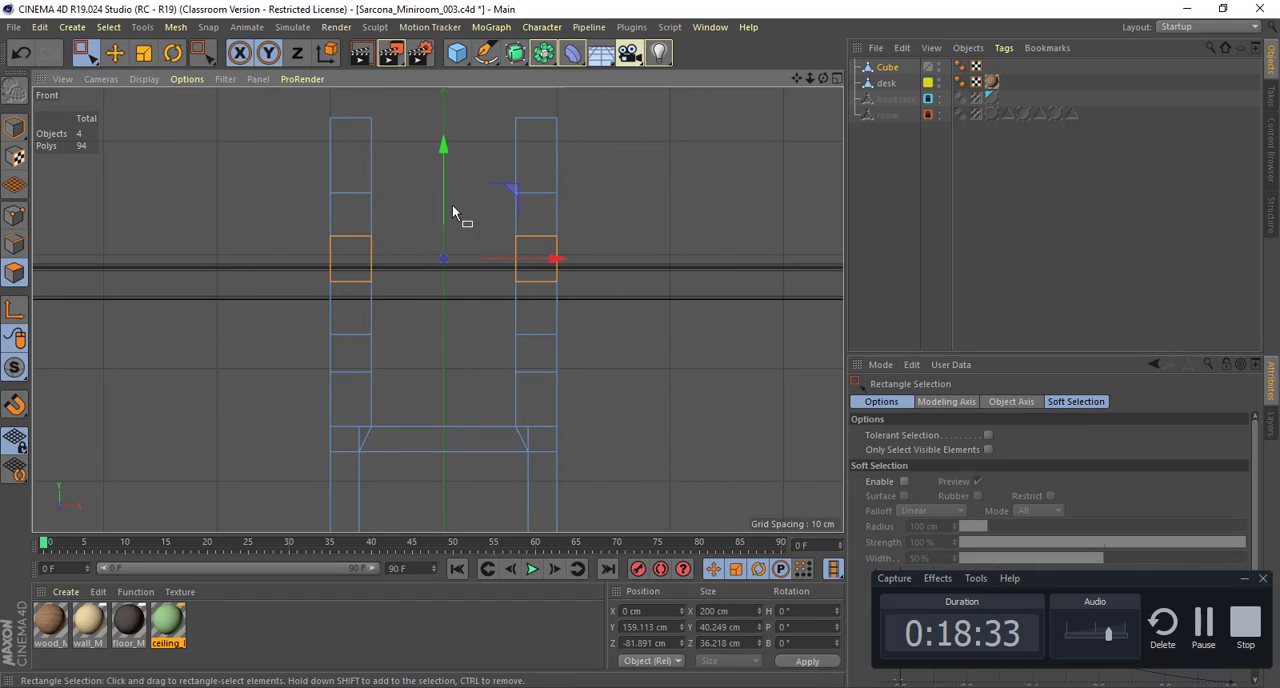
pyautogui.moveTo(443, 192)
pyautogui.mouseDown()
pyautogui.moveTo(442, 163)
pyautogui.moveTo(441, 199)
pyautogui.mouseUp()
pyautogui.hotkey('ctrl', 'z')
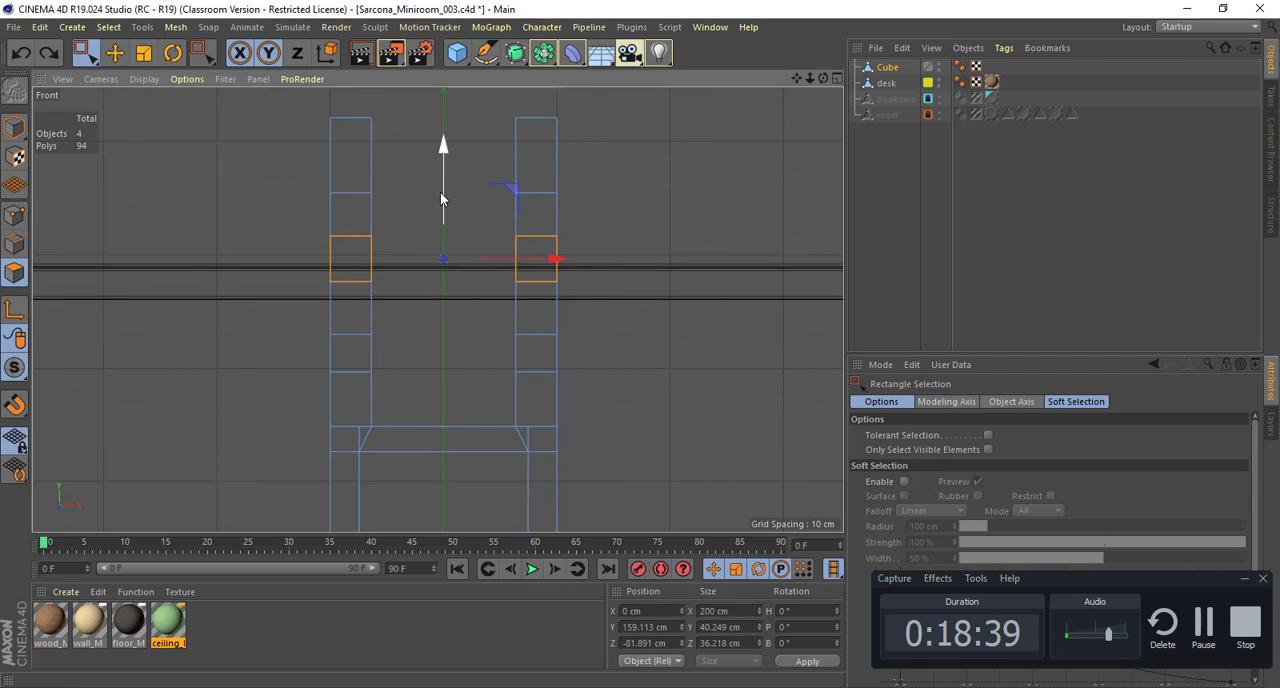
# Step: Examine the selected segments on both back posts in the Perspective, Front and other views, including from the chair's front side
pyautogui.middleClick(565, 301)
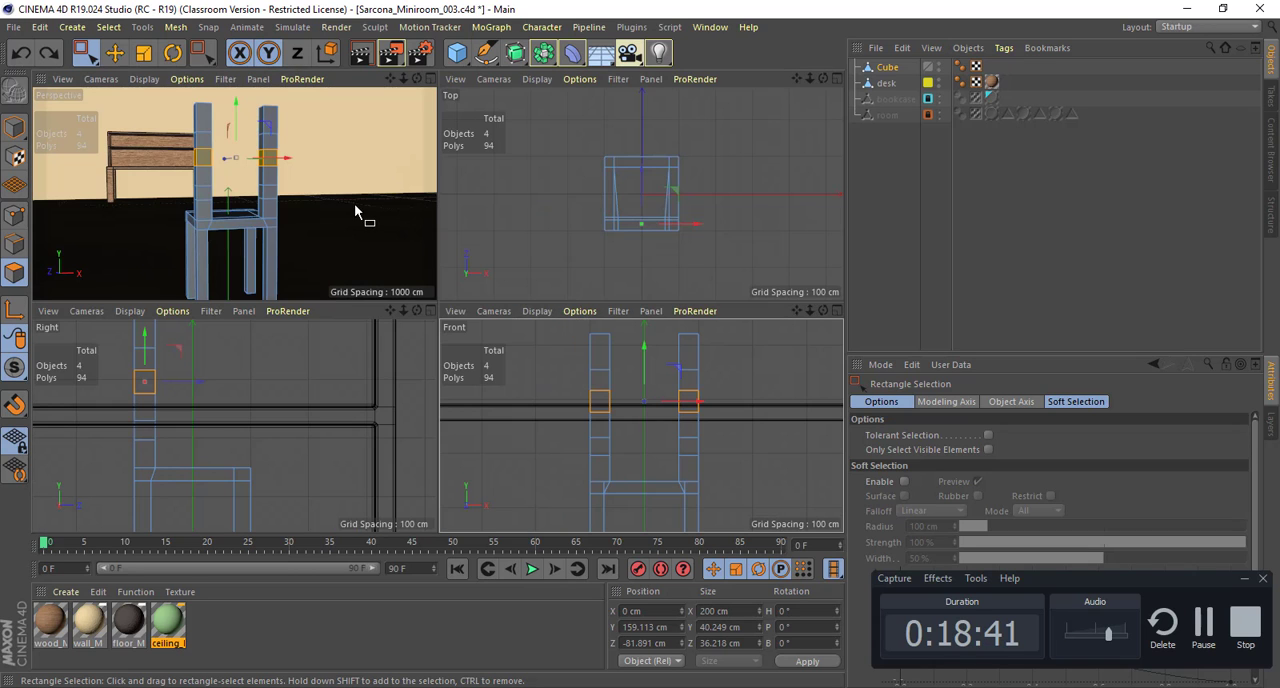
pyautogui.middleClick(355, 211)
pyautogui.keyDown('alt'); pyautogui.moveTo(271, 249); pyautogui.dragTo(680, 294); pyautogui.keyUp('alt')
pyautogui.middleClick(680, 294)
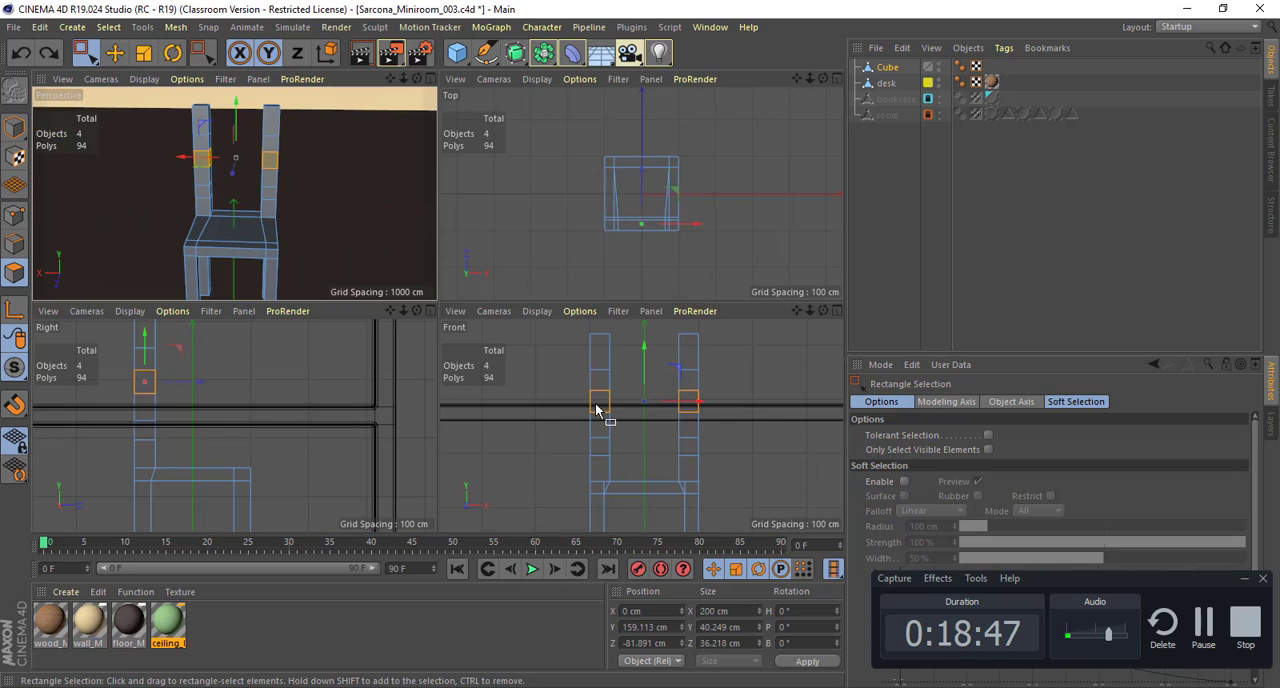
pyautogui.middleClick(595, 410)
pyautogui.middleClick(571, 372)
pyautogui.middleClick(363, 226)
pyautogui.middleClick(549, 233)
pyautogui.middleClick(549, 228)
pyautogui.middleClick(573, 417)
pyautogui.middleClick(315, 392)
pyautogui.middleClick(321, 251)
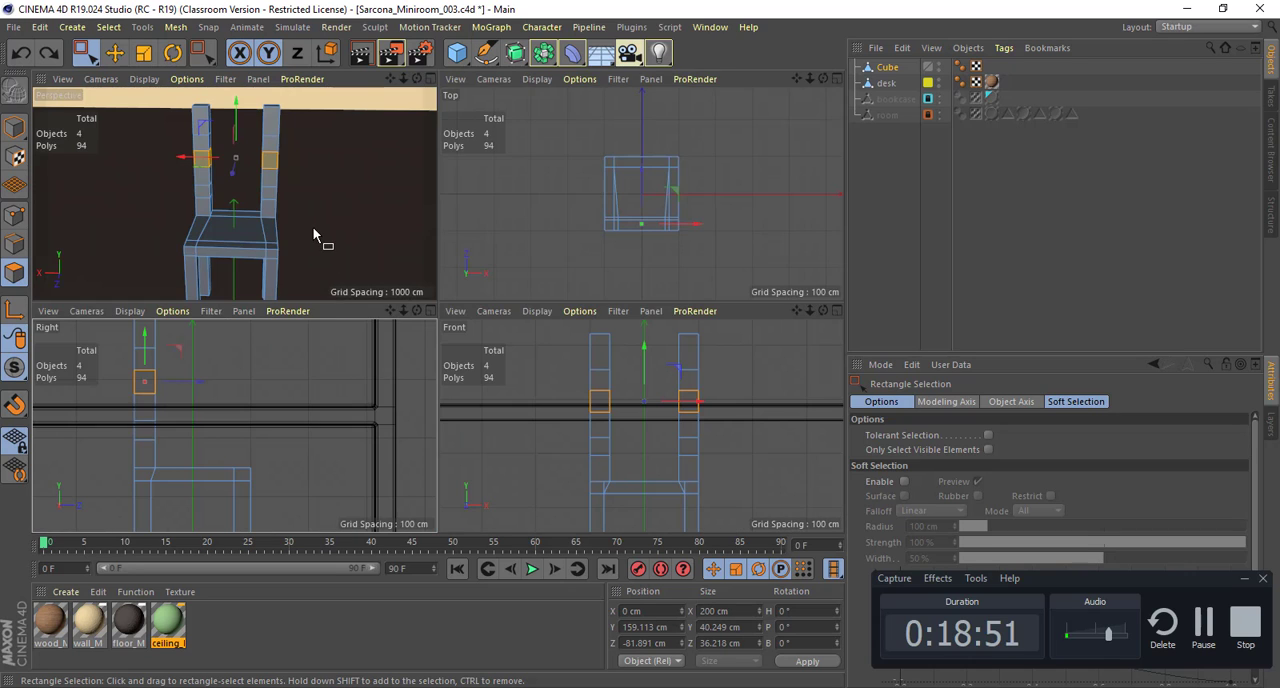
pyautogui.middleClick(313, 228)
pyautogui.middleClick(533, 338)
pyautogui.middleClick(597, 402)
pyautogui.middleClick(365, 213)
pyautogui.middleClick(304, 185)
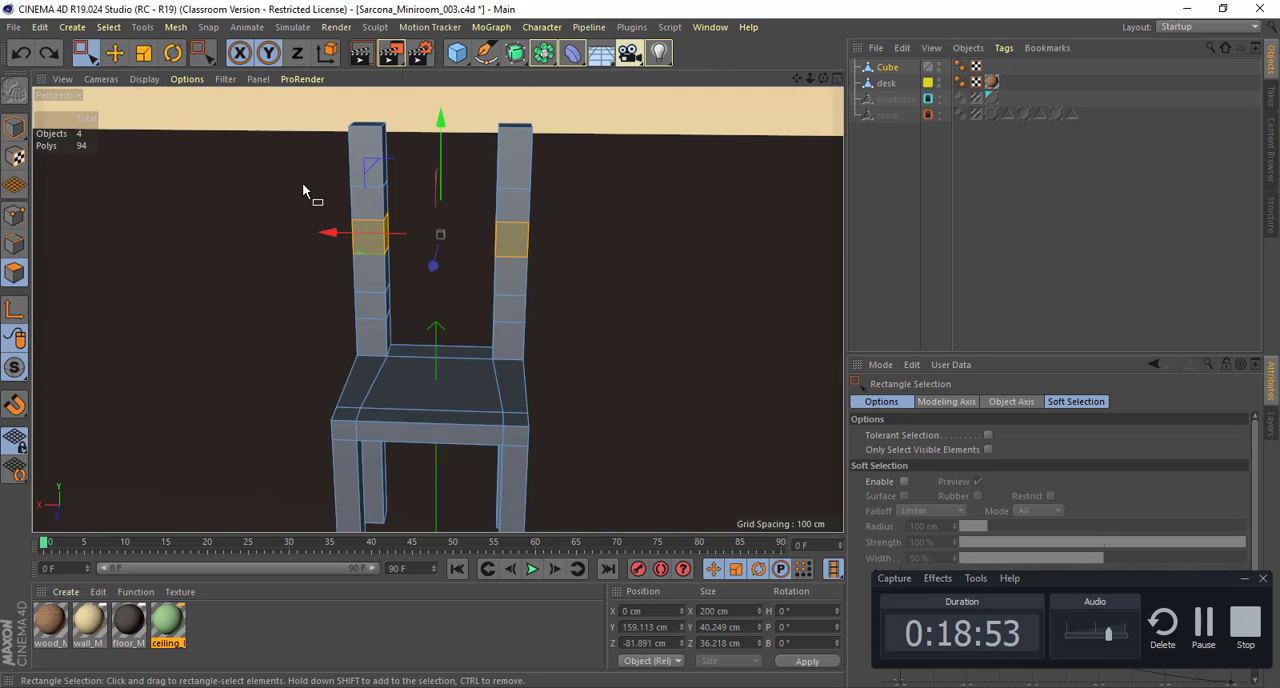
pyautogui.middleClick(448, 326)
pyautogui.middleClick(538, 359)
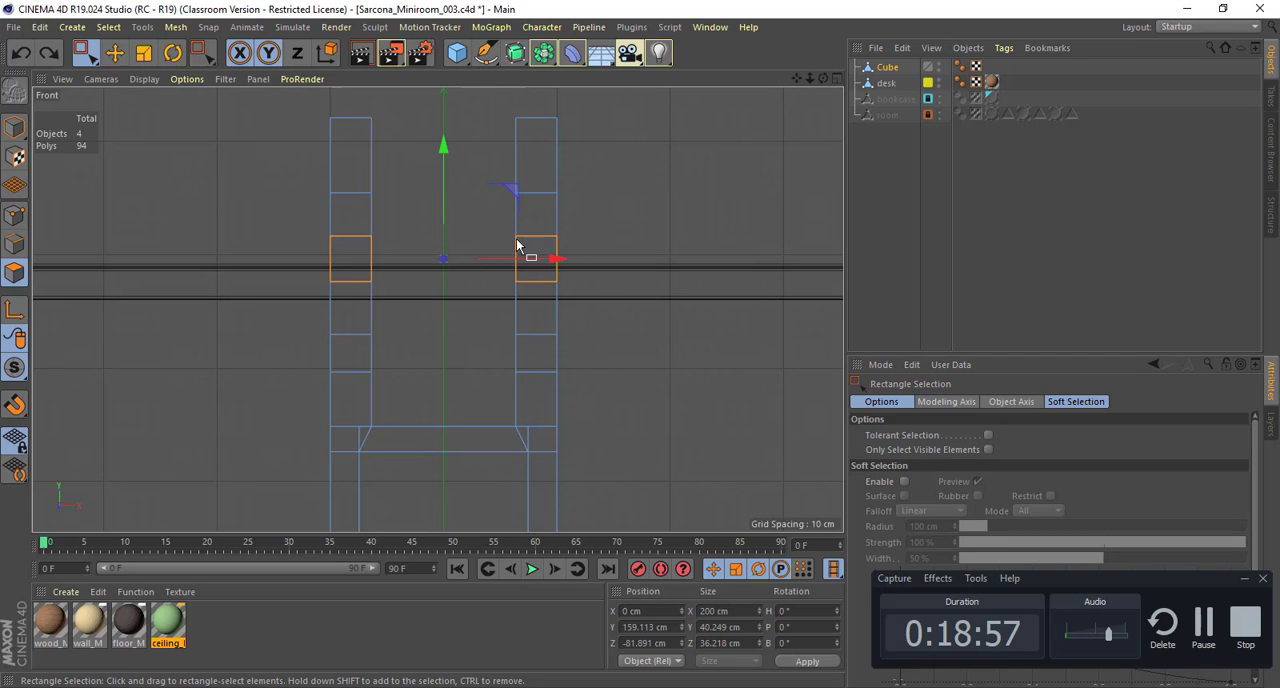
pyautogui.middleClick(517, 340)
pyautogui.middleClick(283, 190)
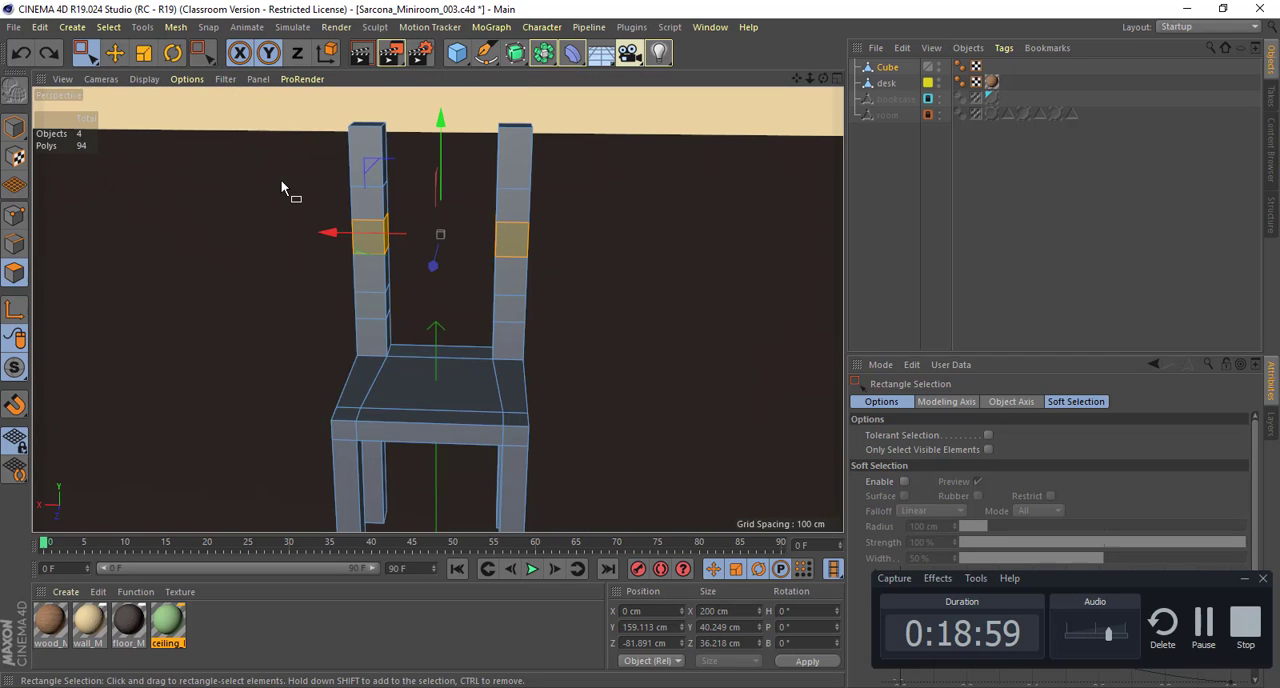
pyautogui.middleClick(280, 179)
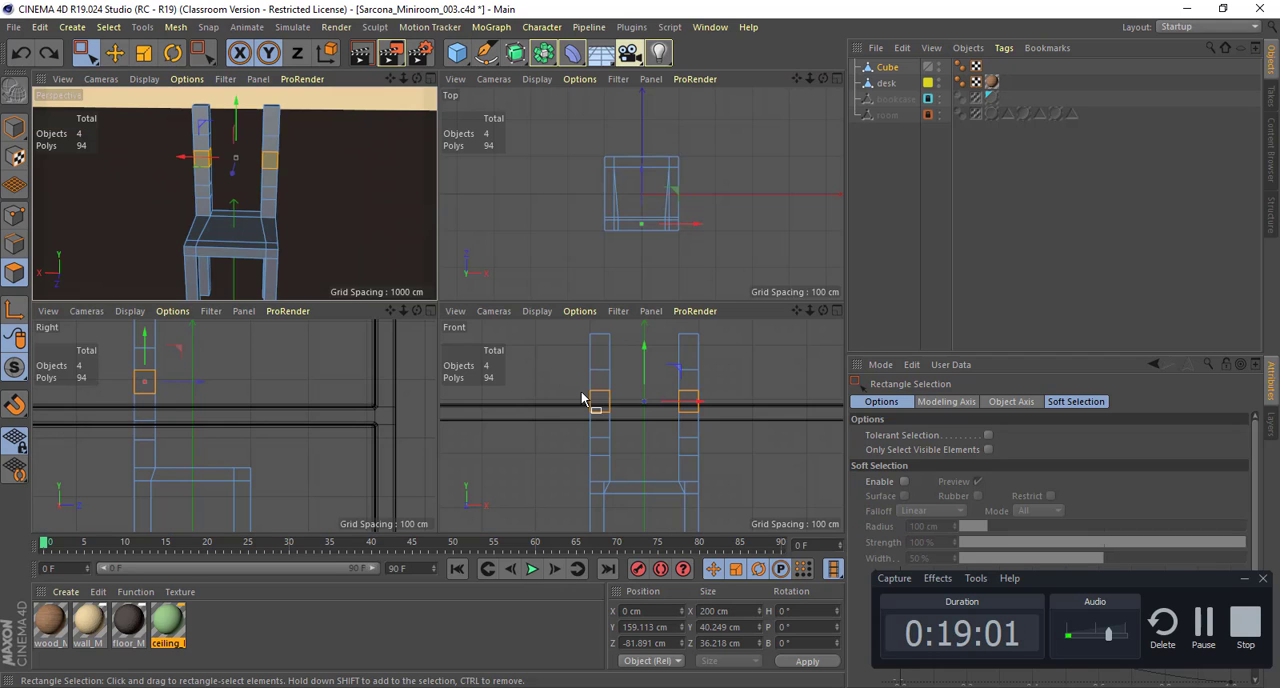
# Step: Select the six inner-edge points of the left back post in the Front view, from its top down to the lowest cut
pyautogui.middleClick(586, 402)
pyautogui.keyDown('alt'); pyautogui.moveTo(396, 277); pyautogui.dragTo(443, 289, button='right'); pyautogui.keyUp('alt')
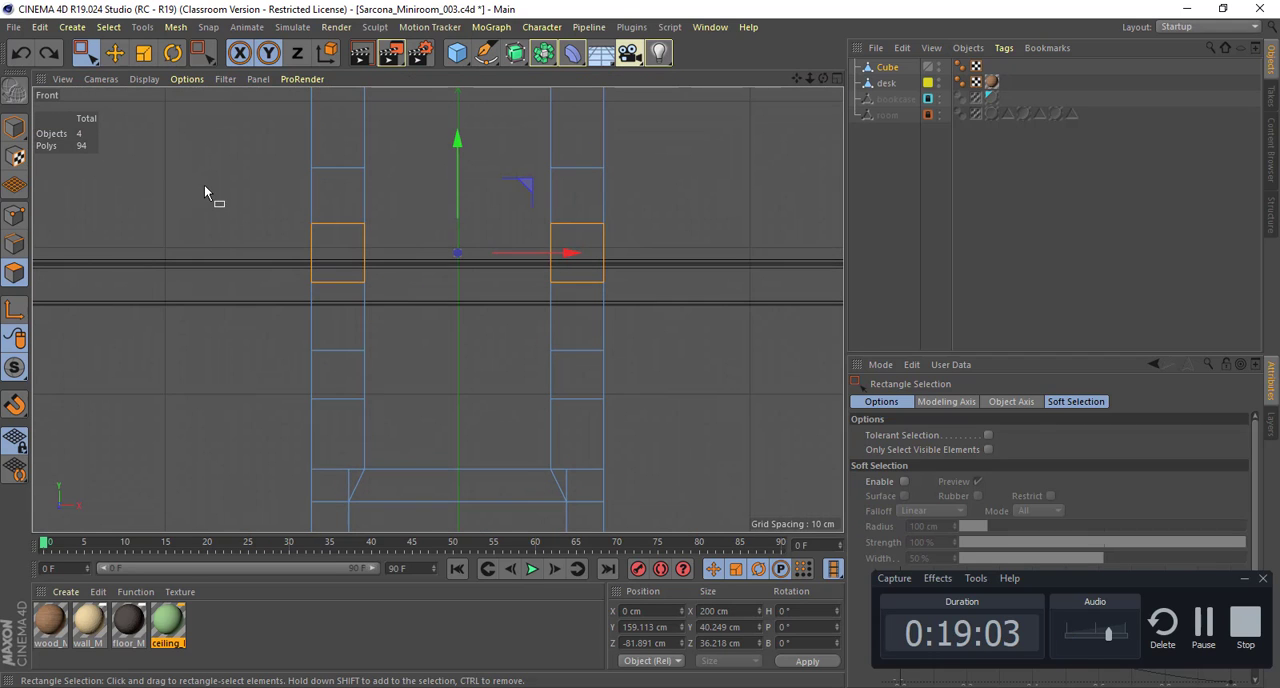
pyautogui.click(8, 243)
pyautogui.click(13, 217)
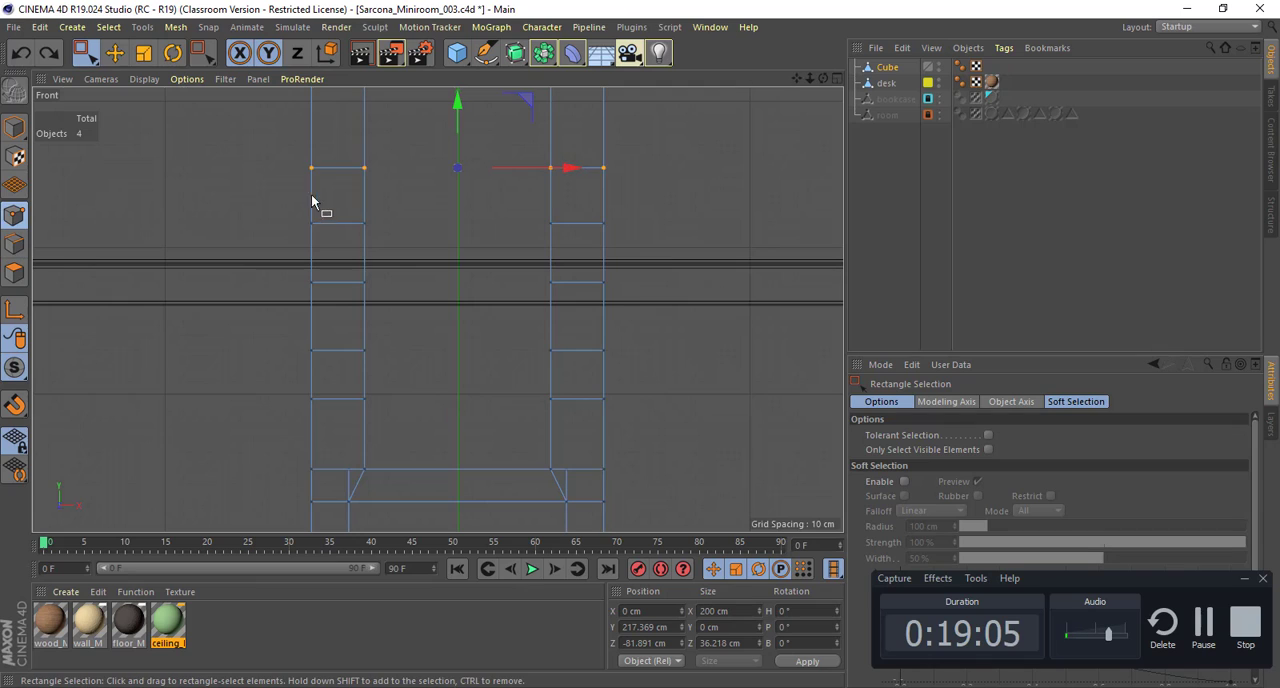
pyautogui.keyDown('alt'); pyautogui.moveTo(351, 200); pyautogui.dragTo(352, 307, button='middle'); pyautogui.keyUp('alt')
pyautogui.press('e')
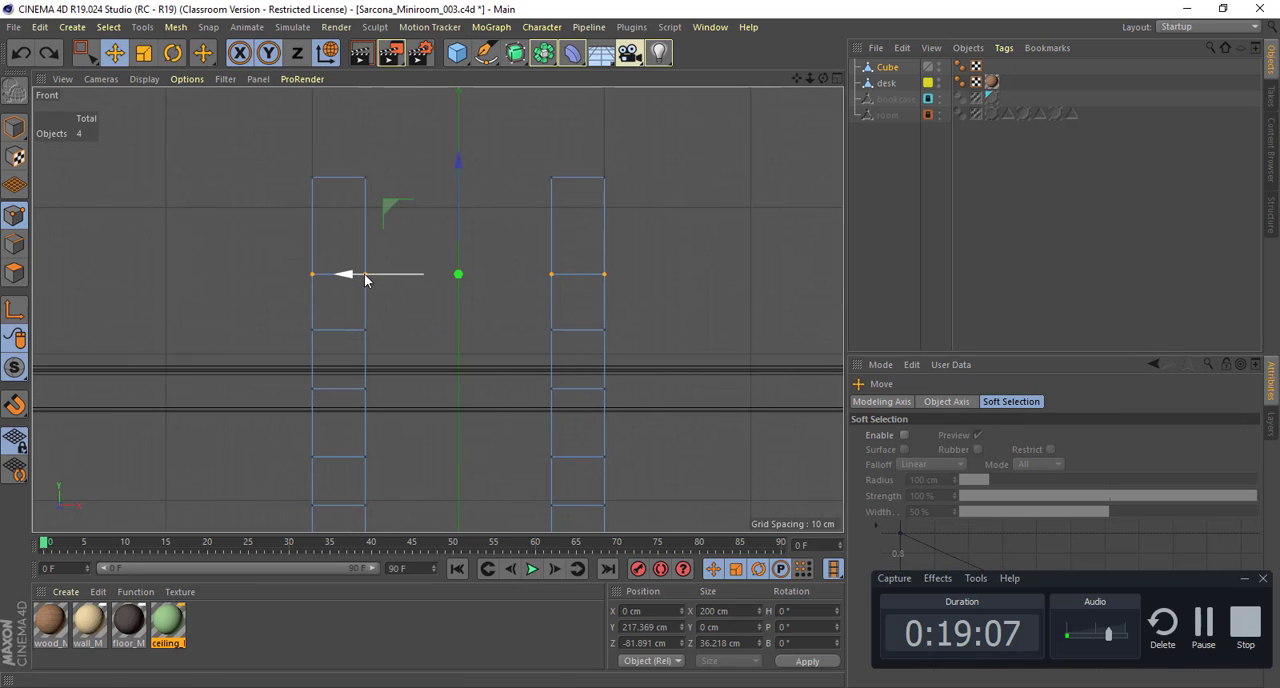
pyautogui.click(365, 179)
pyautogui.keyDown('shift'); pyautogui.click(364, 273); pyautogui.keyUp('shift')
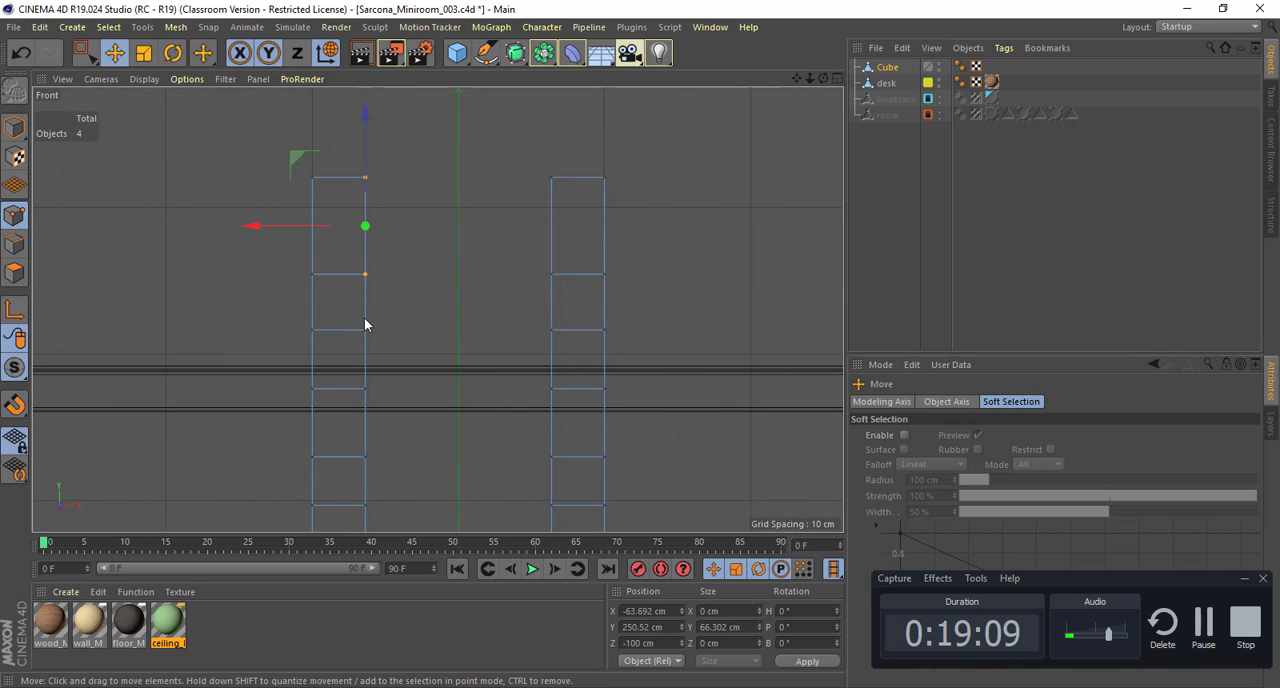
pyautogui.keyDown('shift'); pyautogui.click(365, 329); pyautogui.keyUp('shift')
pyautogui.keyDown('shift'); pyautogui.click(365, 388); pyautogui.keyUp('shift')
pyautogui.keyDown('shift'); pyautogui.click(365, 456); pyautogui.keyUp('shift')
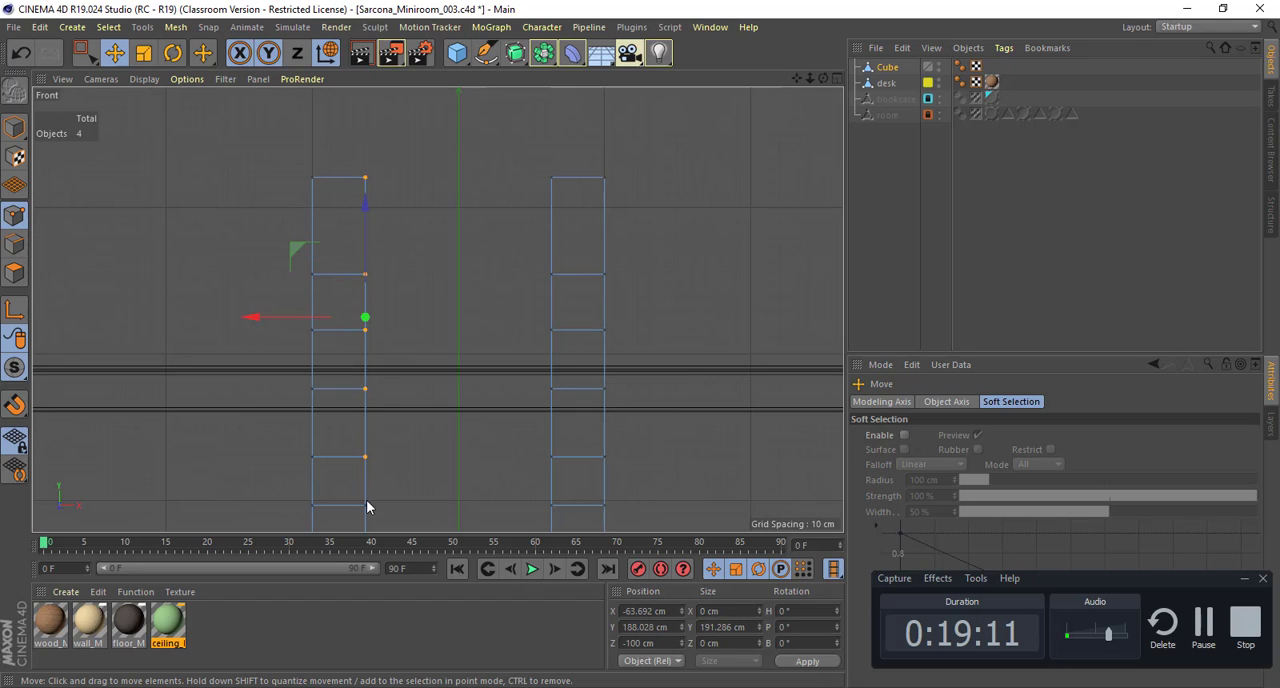
pyautogui.keyDown('shift'); pyautogui.click(365, 505); pyautogui.keyUp('shift')
# Step: Try shifting the selected inner-edge points toward the post's outer side, to X about -77.4 cm, and inspect the chair from above
pyautogui.moveTo(335, 341); pyautogui.dragTo(315, 341)
pyautogui.keyDown('alt'); pyautogui.moveTo(367, 261); pyautogui.dragTo(344, 248, button='middle'); pyautogui.keyUp('alt')
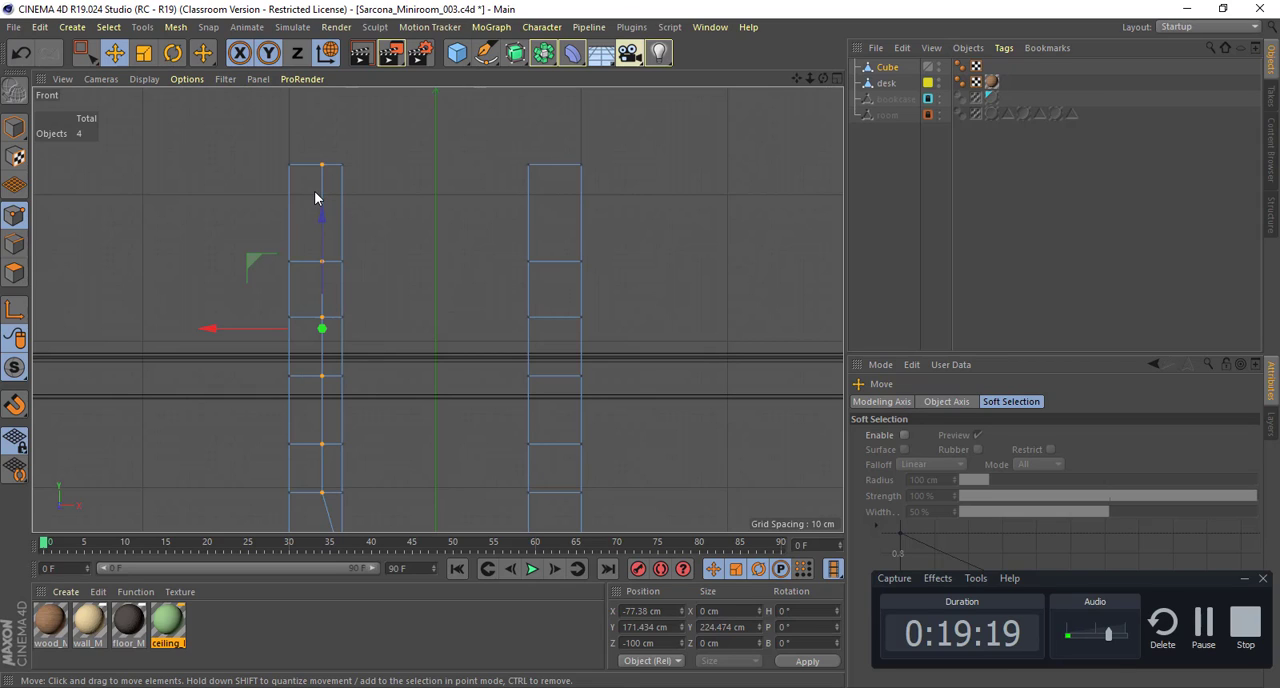
pyautogui.middleClick(315, 197)
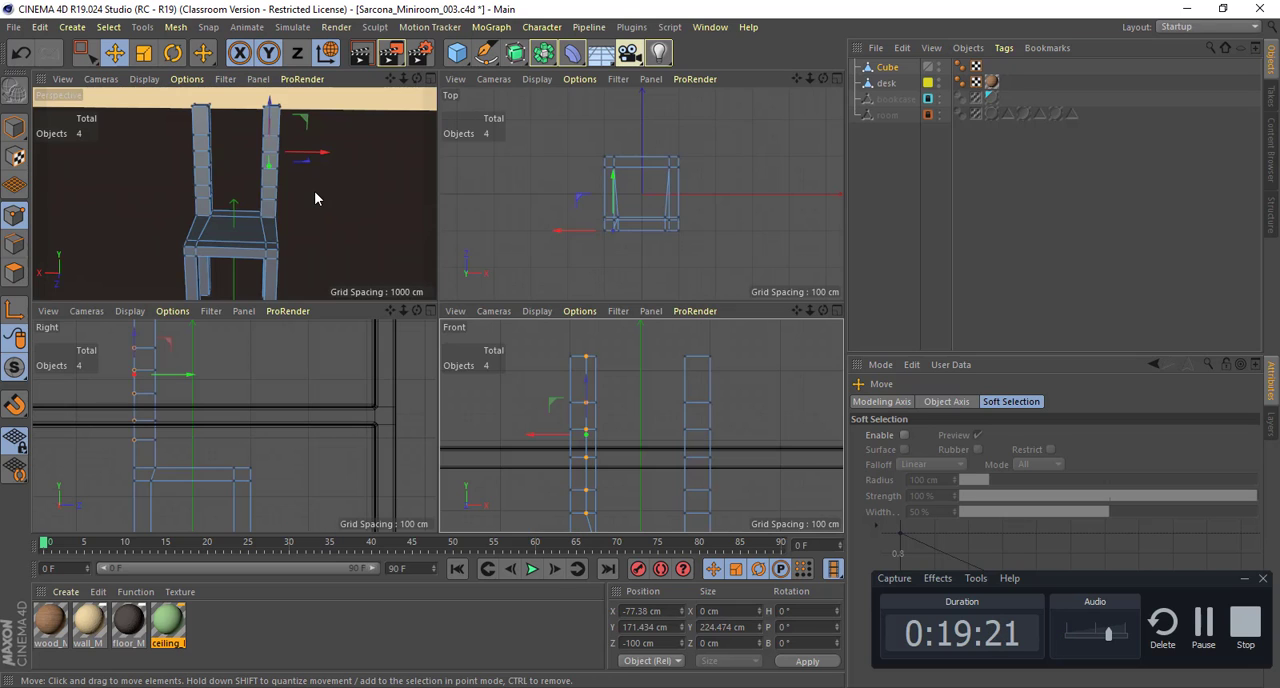
pyautogui.middleClick(315, 197)
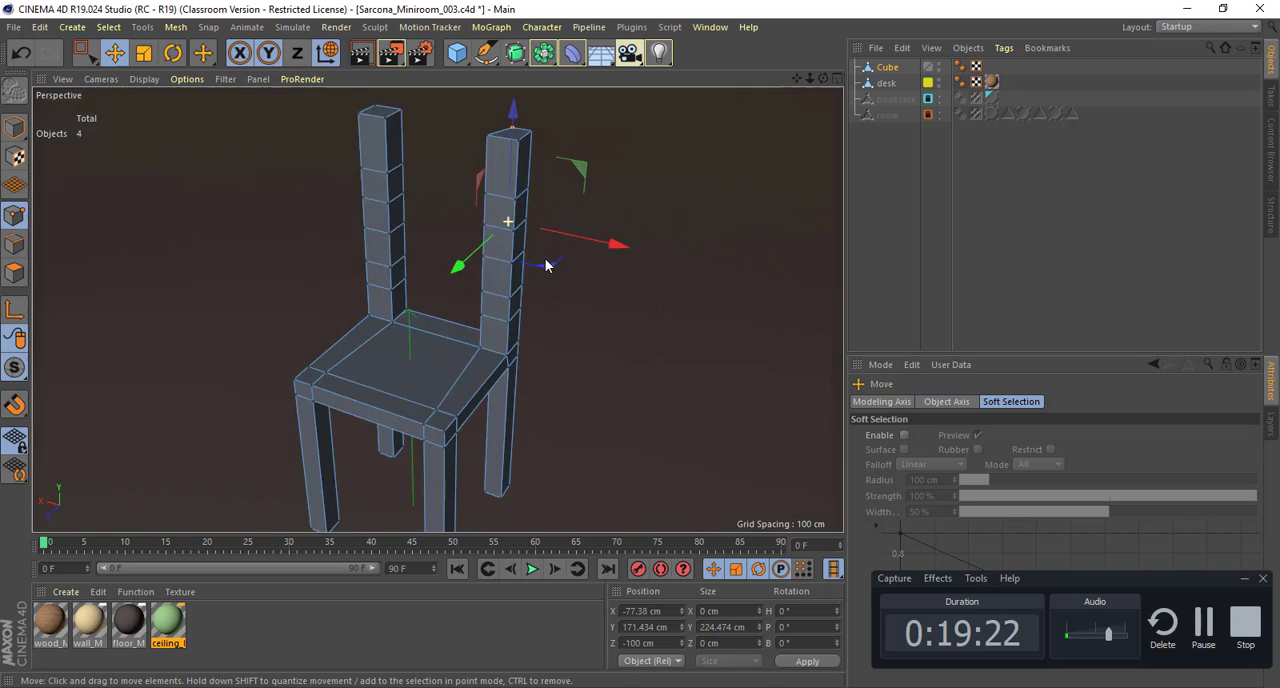
pyautogui.keyDown('alt'); pyautogui.moveTo(546, 265); pyautogui.dragTo(526, 440); pyautogui.keyUp('alt')
# Step: Try moving the selected points along Z to about -87.8 cm in the Top view, and undo both point moves
pyautogui.middleClick(522, 440)
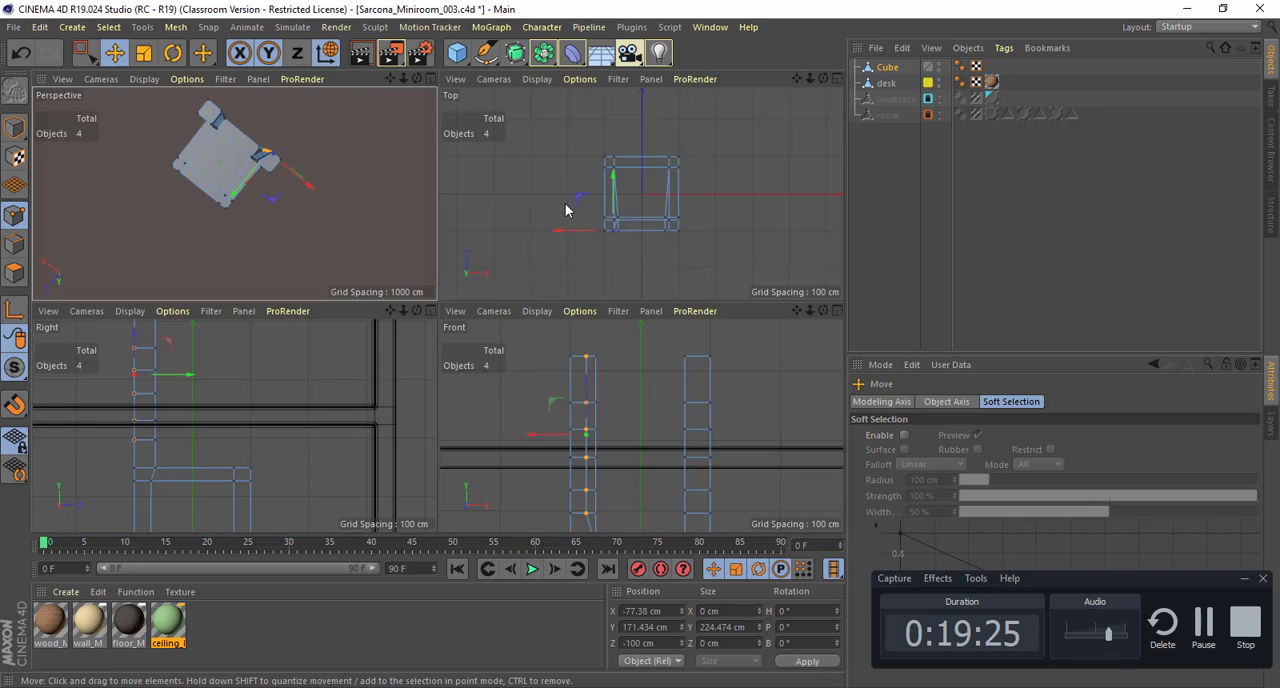
pyautogui.middleClick(566, 206)
pyautogui.scroll(5, 537, 257)
pyautogui.keyDown('alt'); pyautogui.moveTo(209, 377); pyautogui.dragTo(320, 226, button='middle'); pyautogui.keyUp('alt')
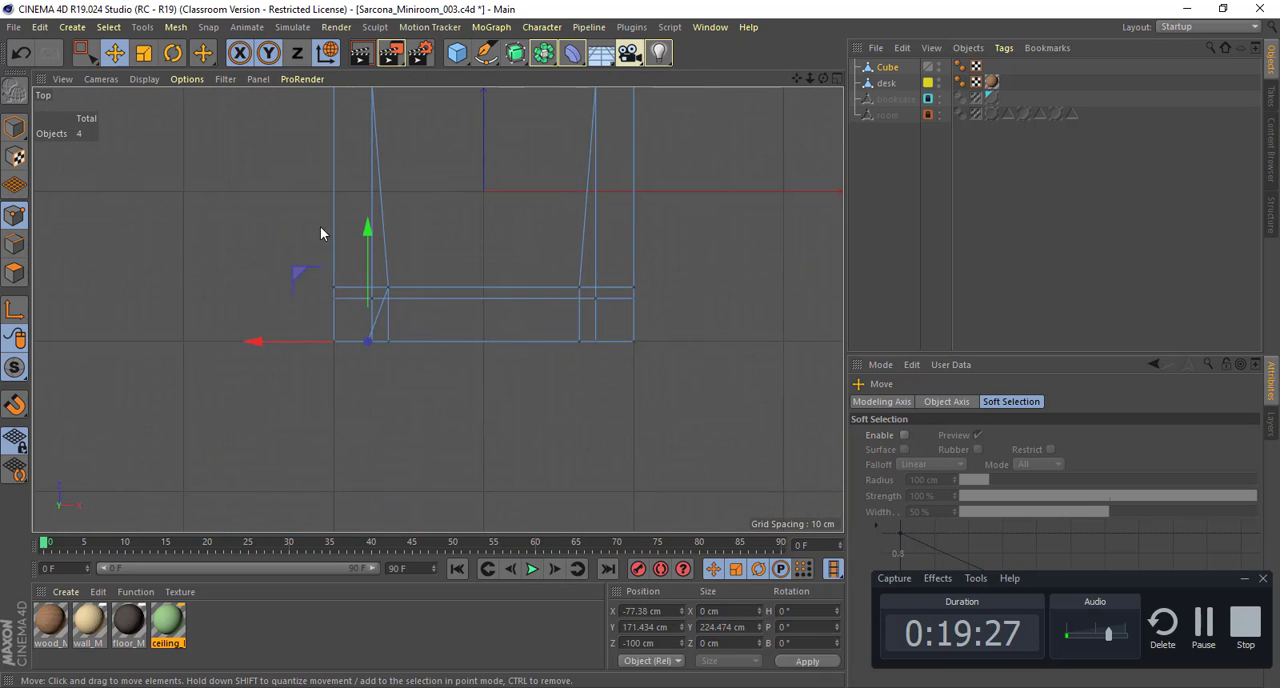
pyautogui.scroll(6, 322, 228)
pyautogui.moveTo(417, 367); pyautogui.dragTo(417, 330)
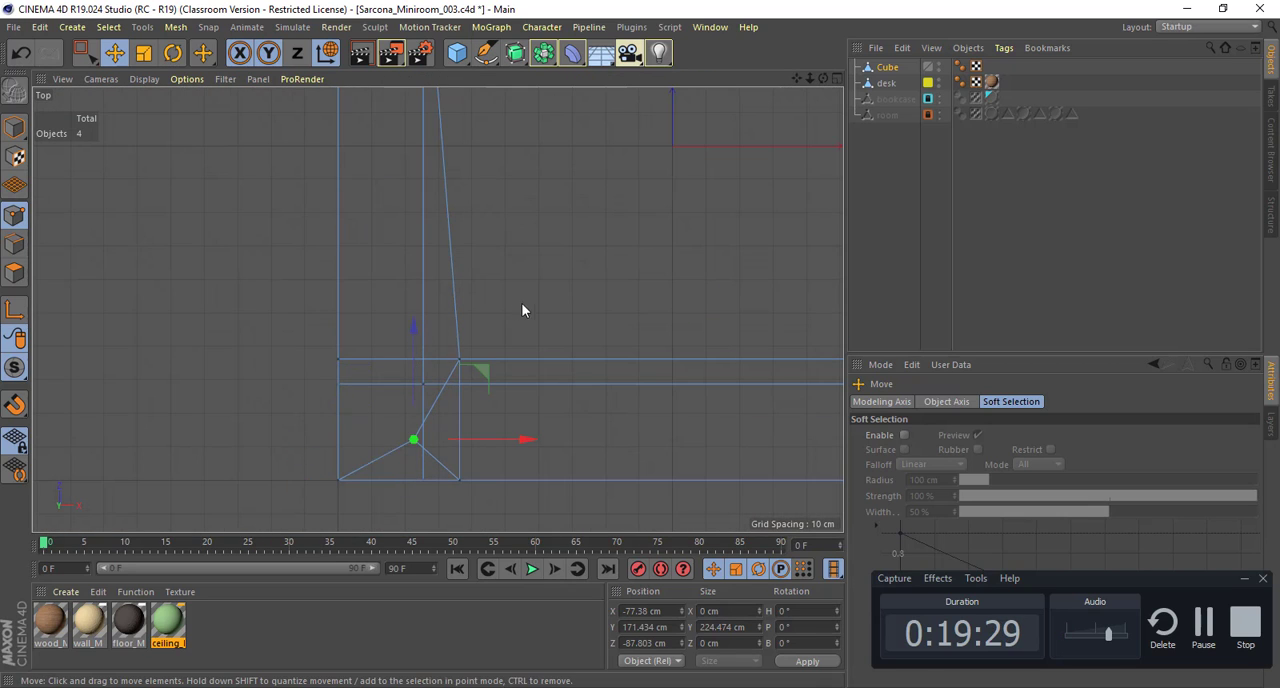
pyautogui.hotkey('ctrl', 'z')
pyautogui.hotkey('ctrl', 'z')
# Step: Select the top segment's inward-facing polygons on both back posts in the Perspective view and bring up the modeling command shortcuts
pyautogui.middleClick(522, 290)
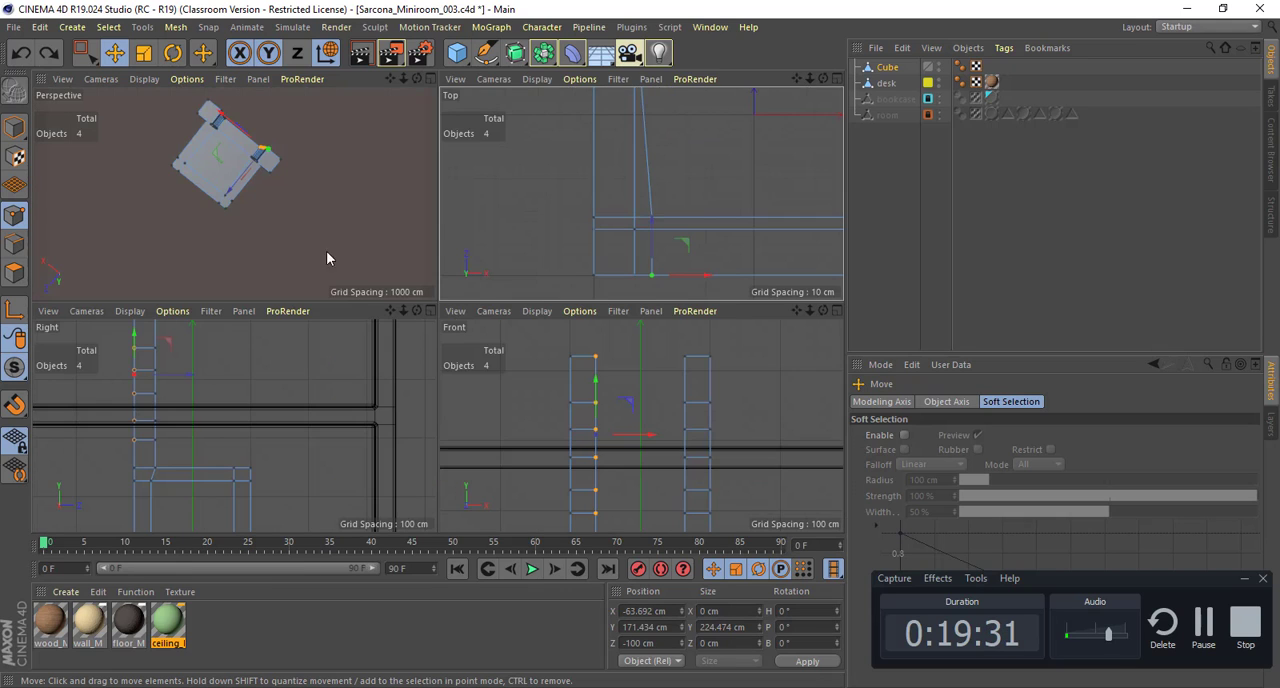
pyautogui.middleClick(289, 228)
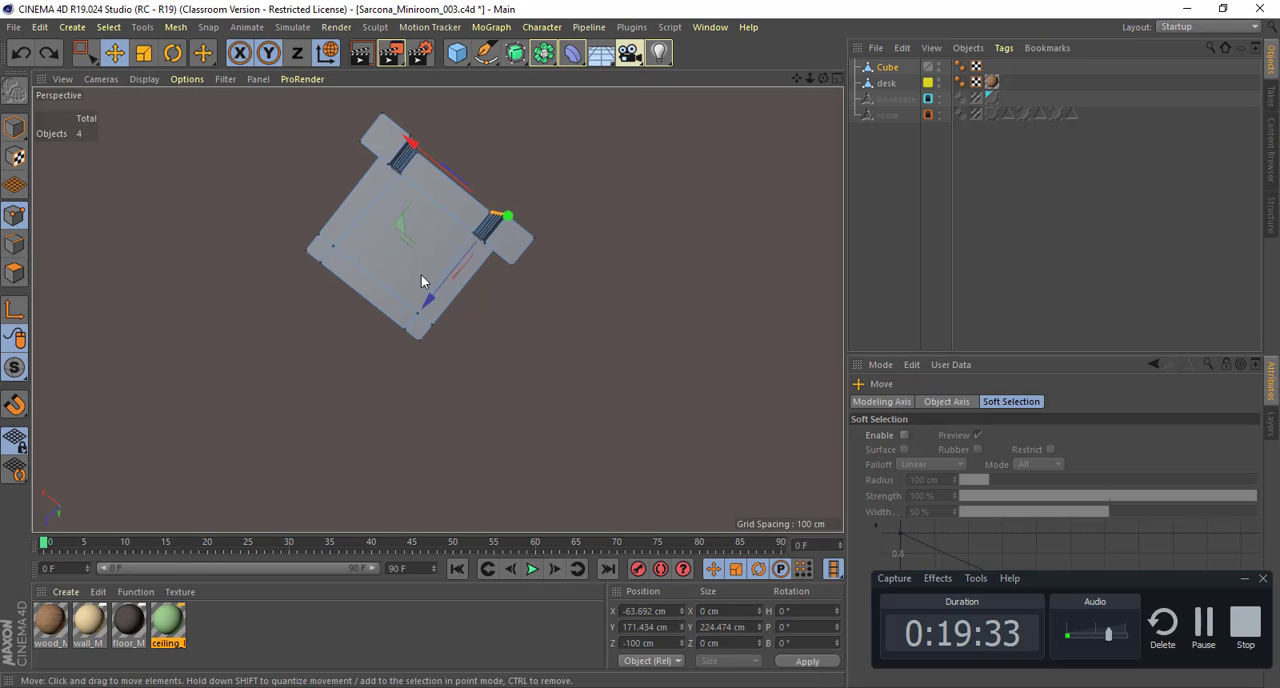
pyautogui.keyDown('alt'); pyautogui.moveTo(446, 420); pyautogui.dragTo(343, 186); pyautogui.keyUp('alt')
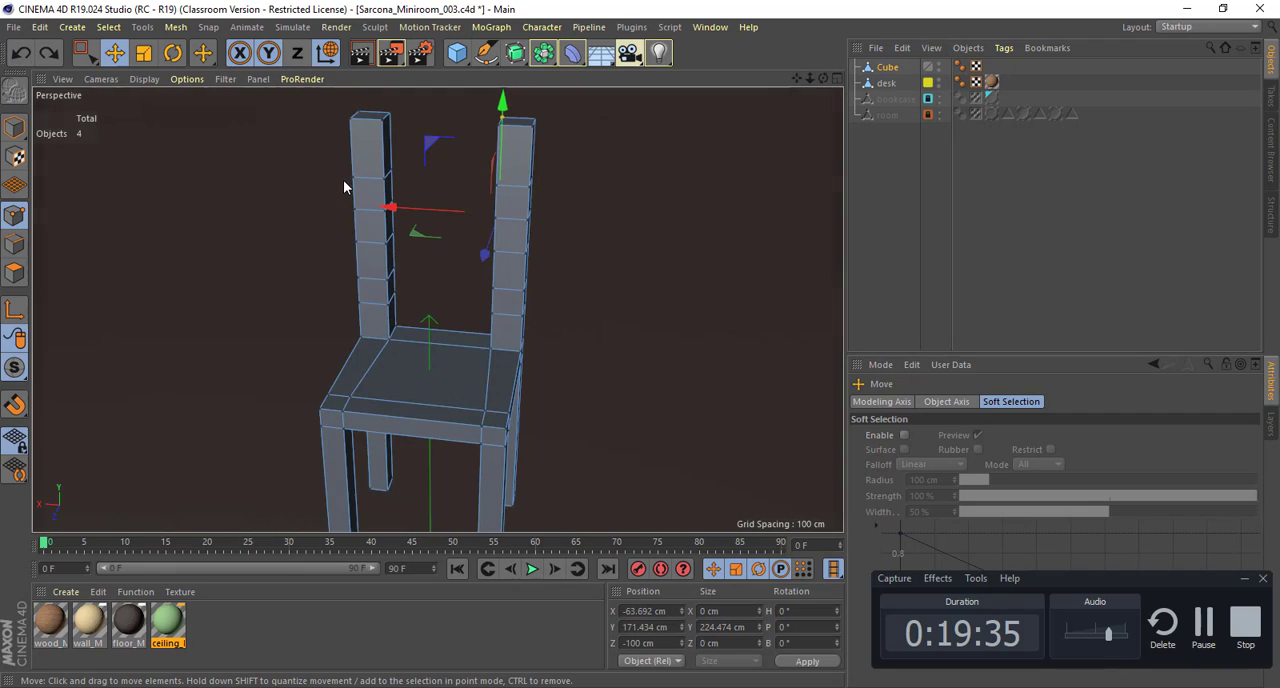
pyautogui.keyDown('alt'); pyautogui.moveTo(375, 255); pyautogui.dragTo(372, 206); pyautogui.keyUp('alt')
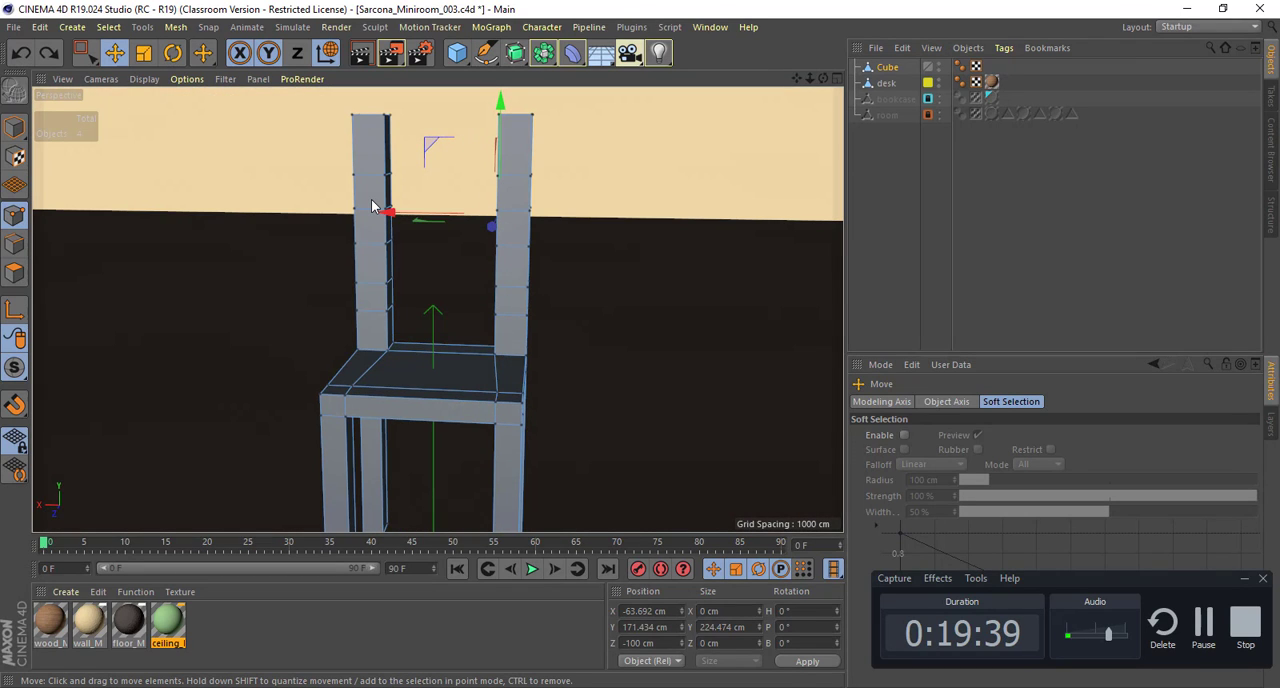
pyautogui.click(24, 280)
pyautogui.keyDown('alt'); pyautogui.moveTo(291, 194); pyautogui.dragTo(281, 283); pyautogui.keyUp('alt')
pyautogui.keyDown('alt'); pyautogui.moveTo(281, 276); pyautogui.dragTo(287, 332, button='middle'); pyautogui.keyUp('alt')
pyautogui.keyDown('alt'); pyautogui.moveTo(309, 339); pyautogui.dragTo(371, 303, button='right'); pyautogui.keyUp('alt')
pyautogui.keyDown('alt'); pyautogui.moveTo(371, 303); pyautogui.dragTo(354, 323, button='middle'); pyautogui.keyUp('alt')
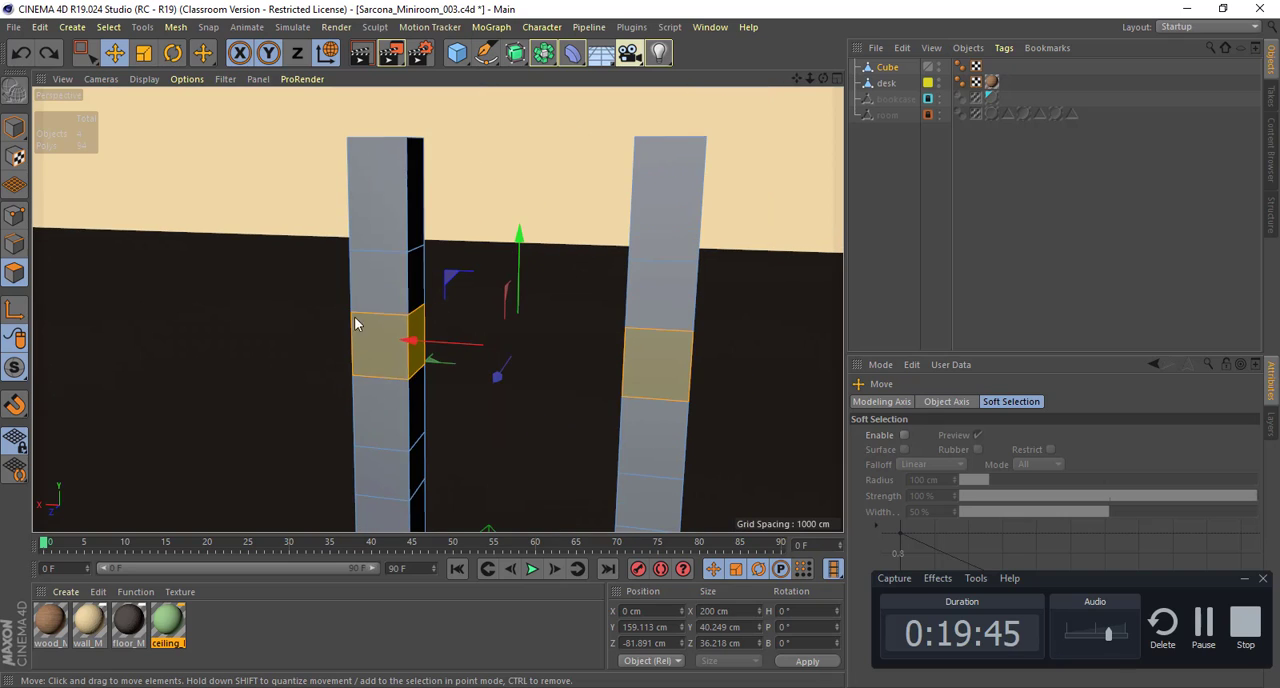
pyautogui.click(414, 184)
pyautogui.moveTo(462, 208)
pyautogui.keyDown('alt'); pyautogui.mouseDown()
pyautogui.moveTo(573, 193)
pyautogui.moveTo(400, 216)
pyautogui.moveTo(437, 171)
pyautogui.moveTo(441, 240)
pyautogui.moveTo(563, 229)
pyautogui.moveTo(403, 232)
pyautogui.moveTo(462, 232)
pyautogui.mouseUp(); pyautogui.keyUp('alt')
pyautogui.keyDown('shift'); pyautogui.click(598, 187); pyautogui.keyUp('shift')
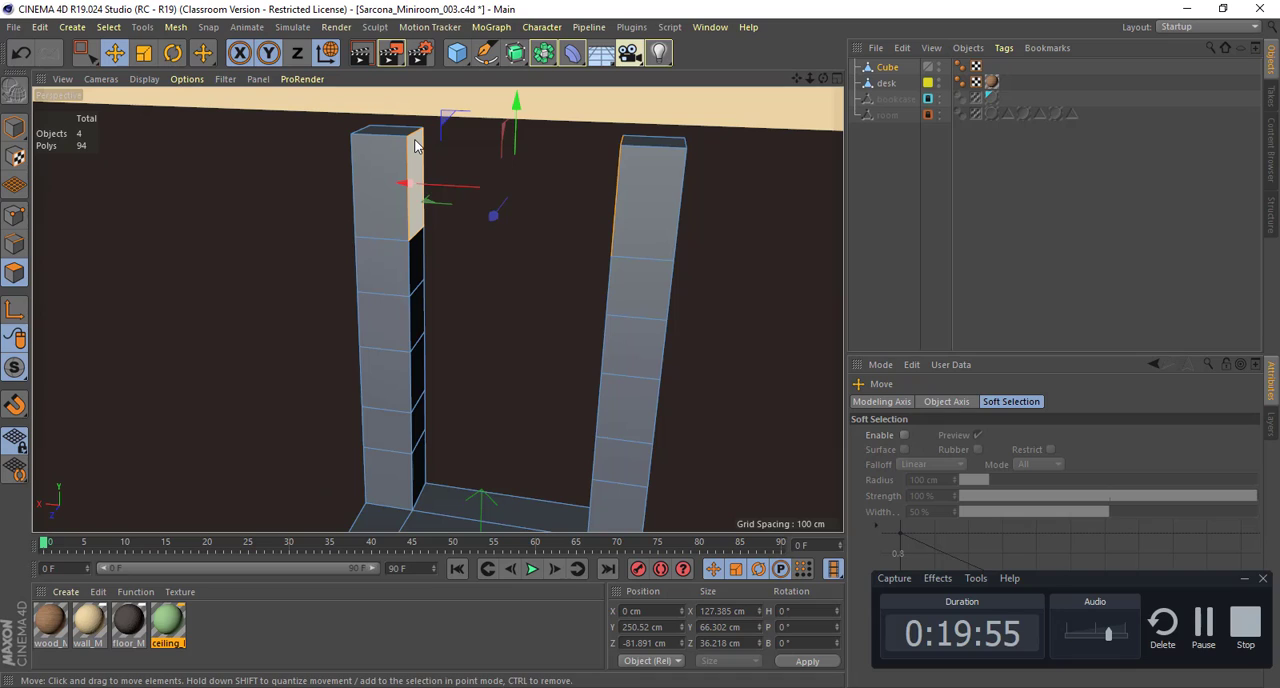
pyautogui.press('m')
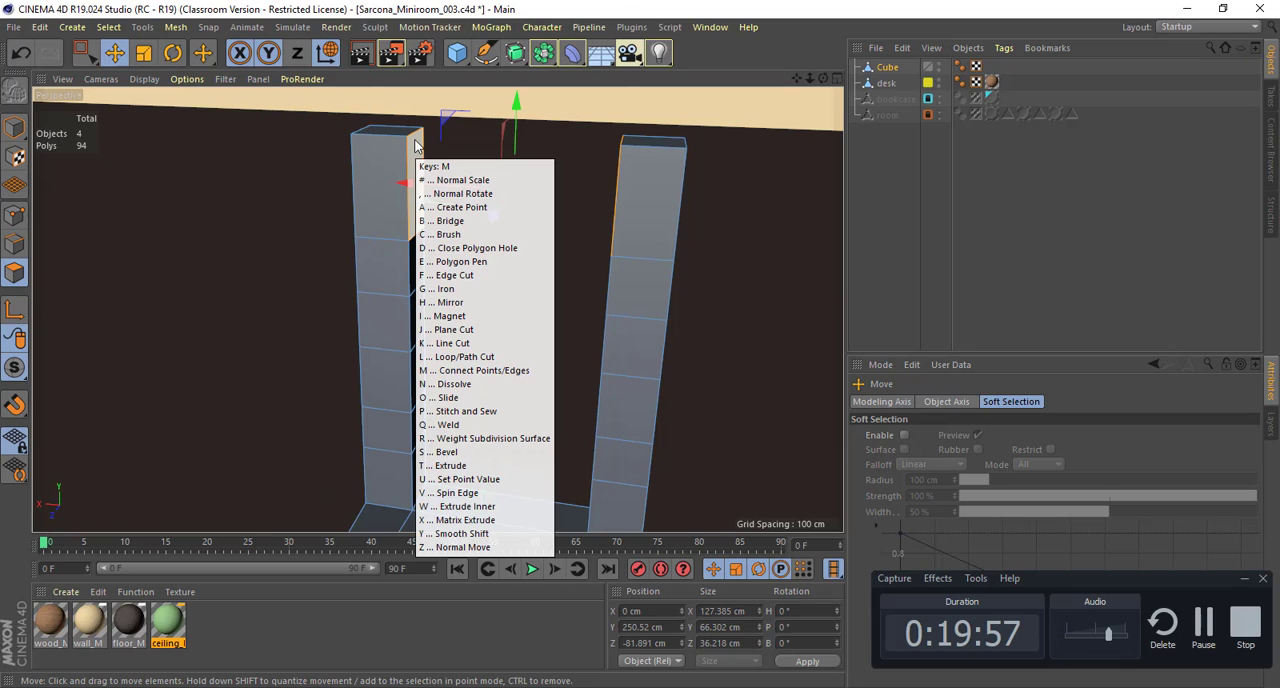
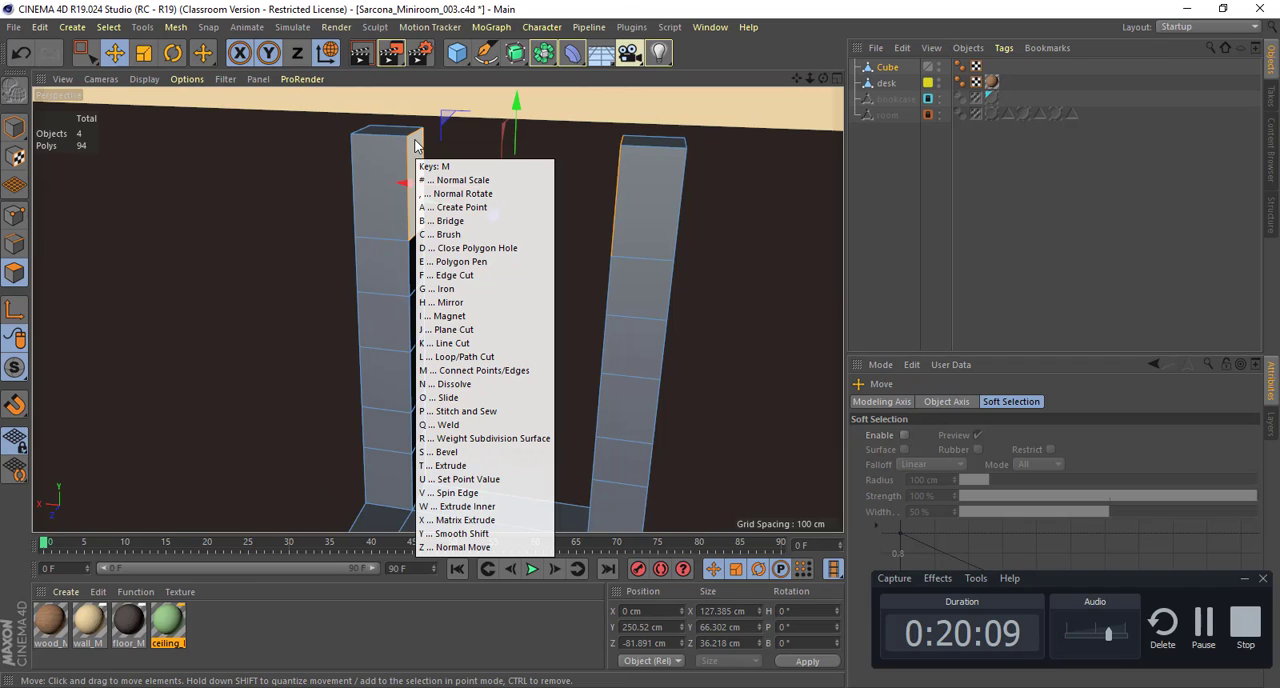
# Step: Try bridging the selected top-segment polygons diagonally between a front corner and the opposite post's rear corner, and undo the bridge
pyautogui.press('b')
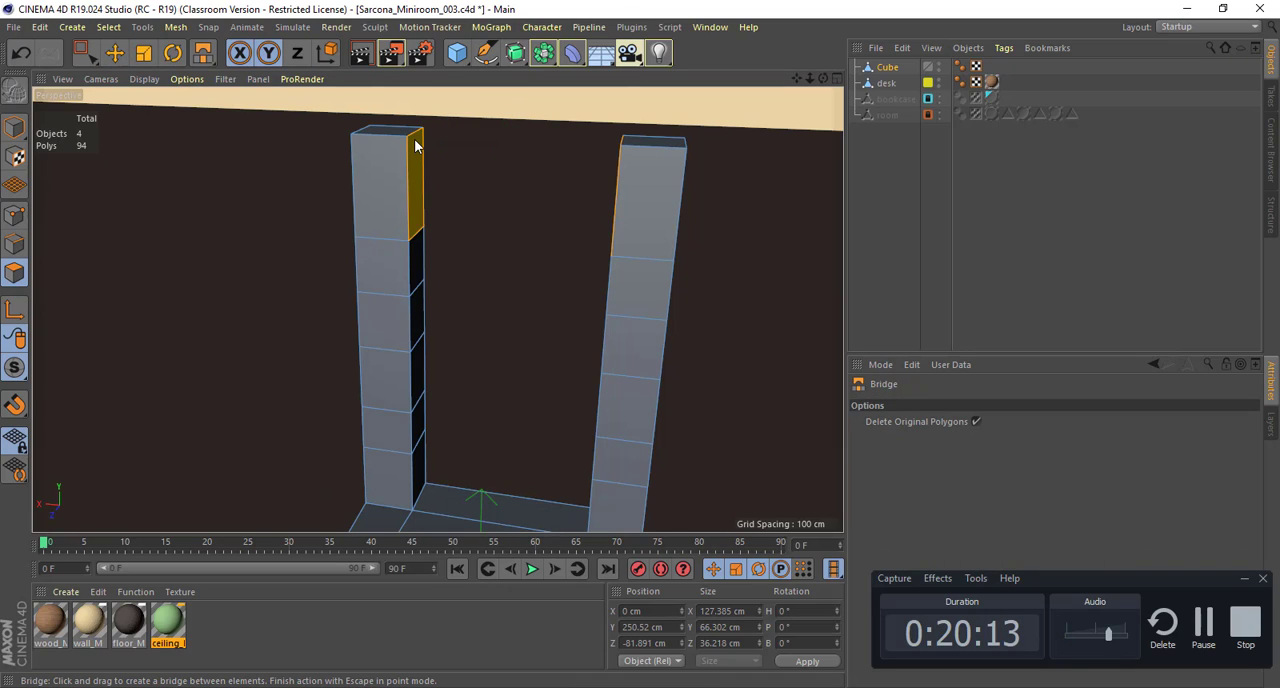
pyautogui.scroll(5, 424, 260)
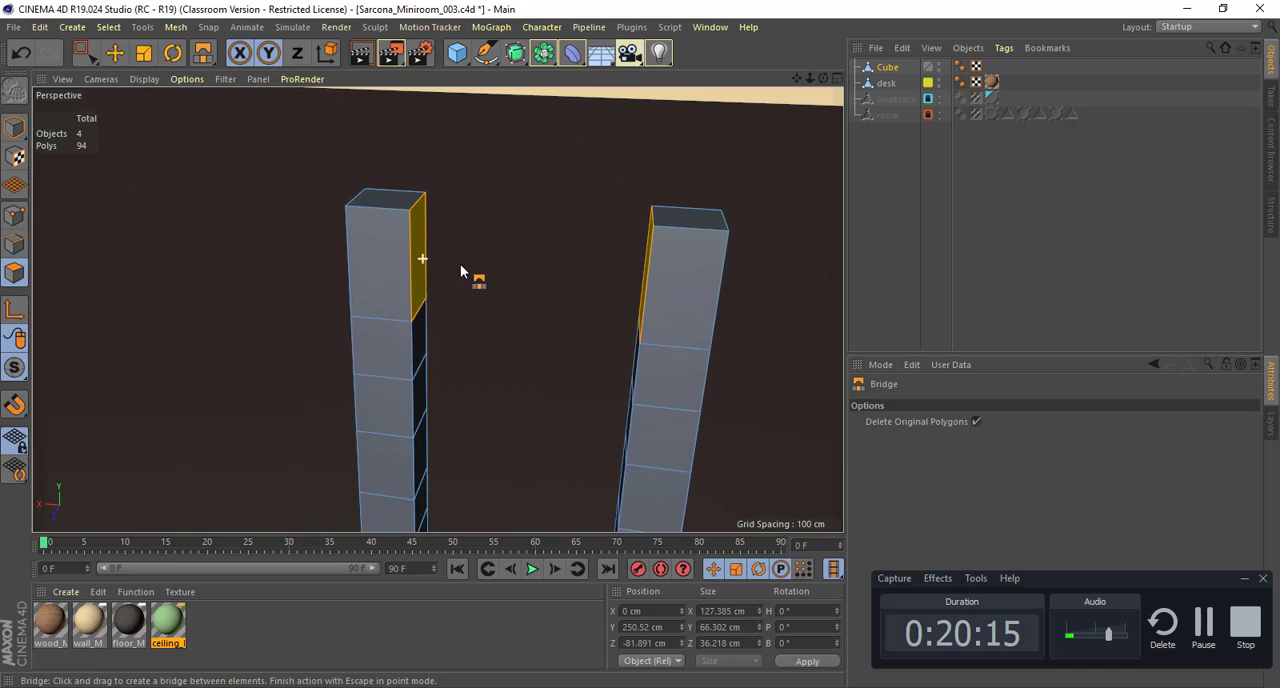
pyautogui.keyDown('alt'); pyautogui.moveTo(405, 278); pyautogui.dragTo(412, 277); pyautogui.keyUp('alt')
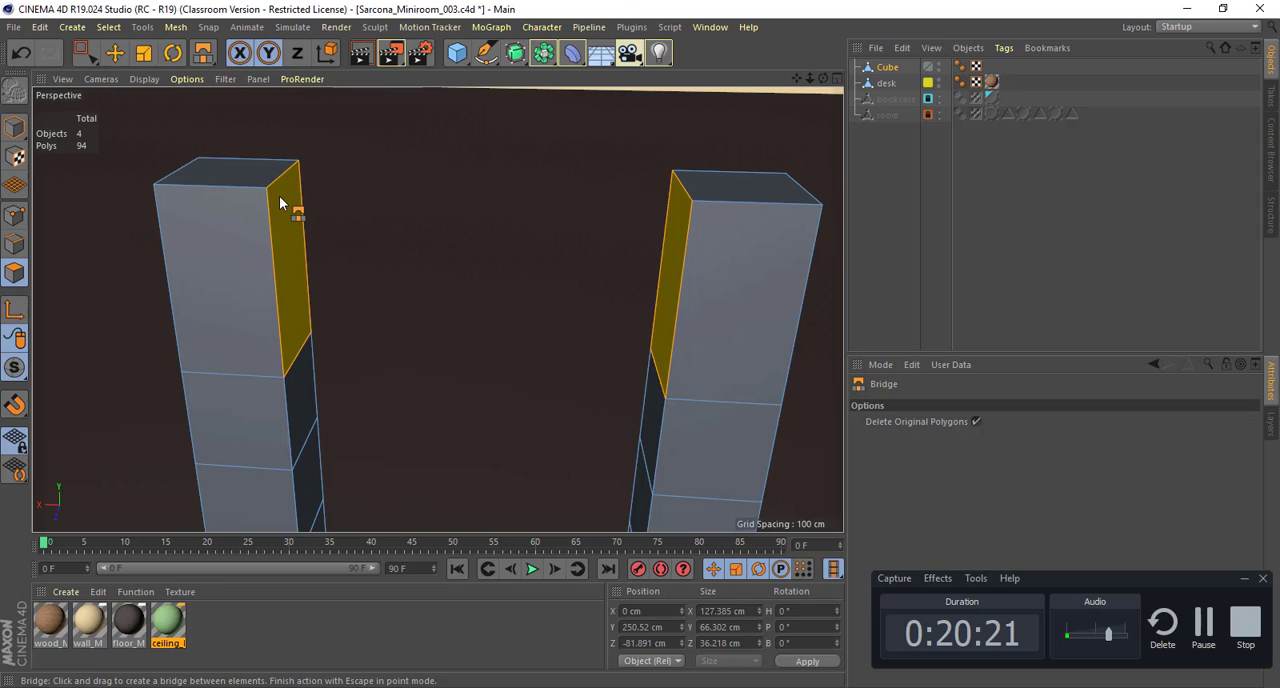
pyautogui.click(279, 196)
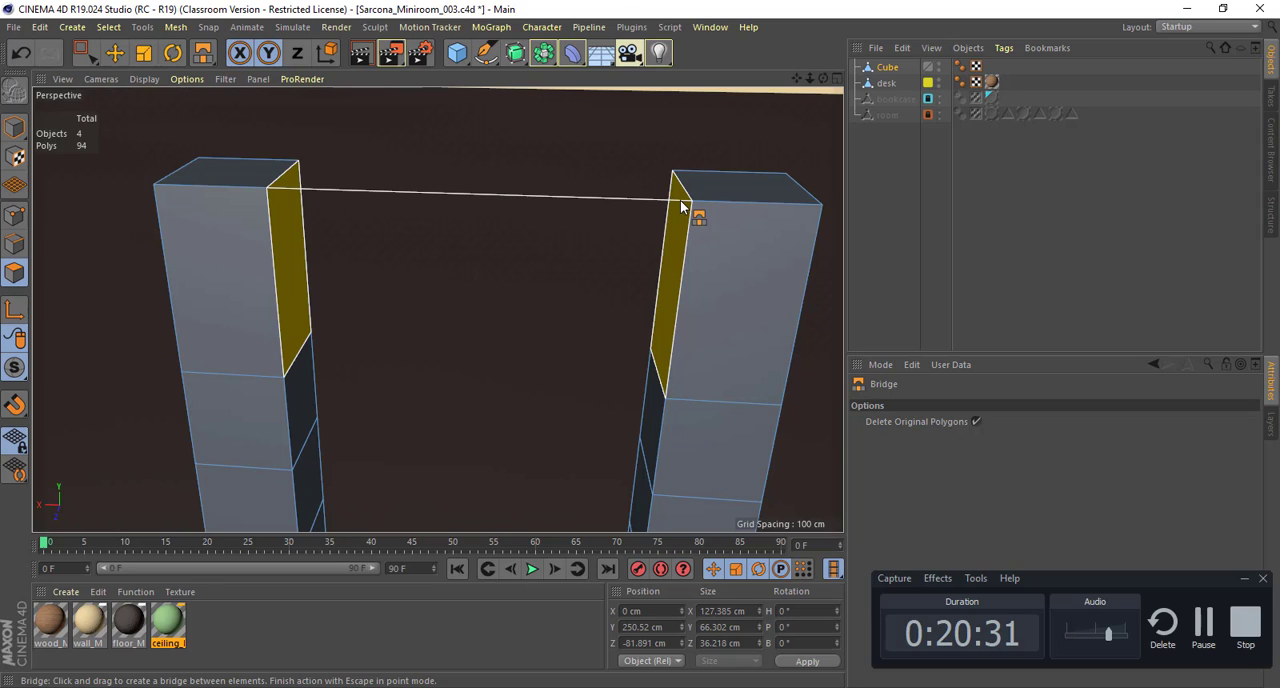
pyautogui.moveTo(681, 206); pyautogui.dragTo(673, 180)
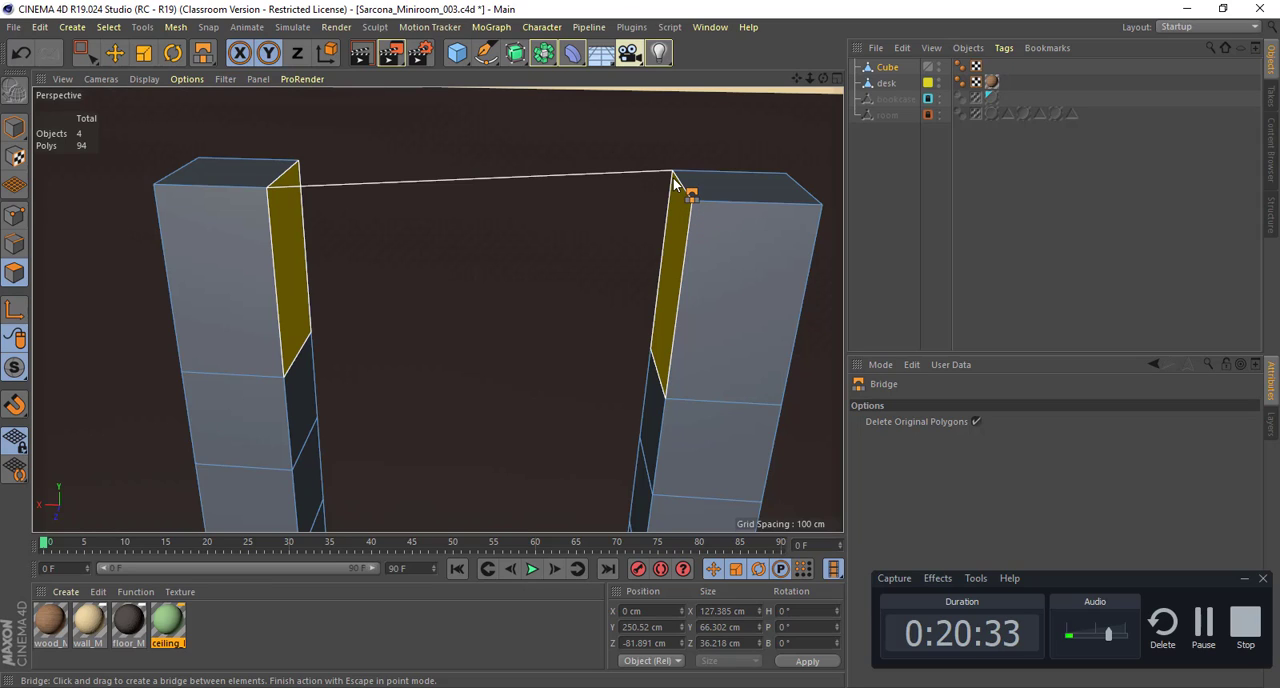
pyautogui.moveTo(673, 182); pyautogui.dragTo(671, 184)
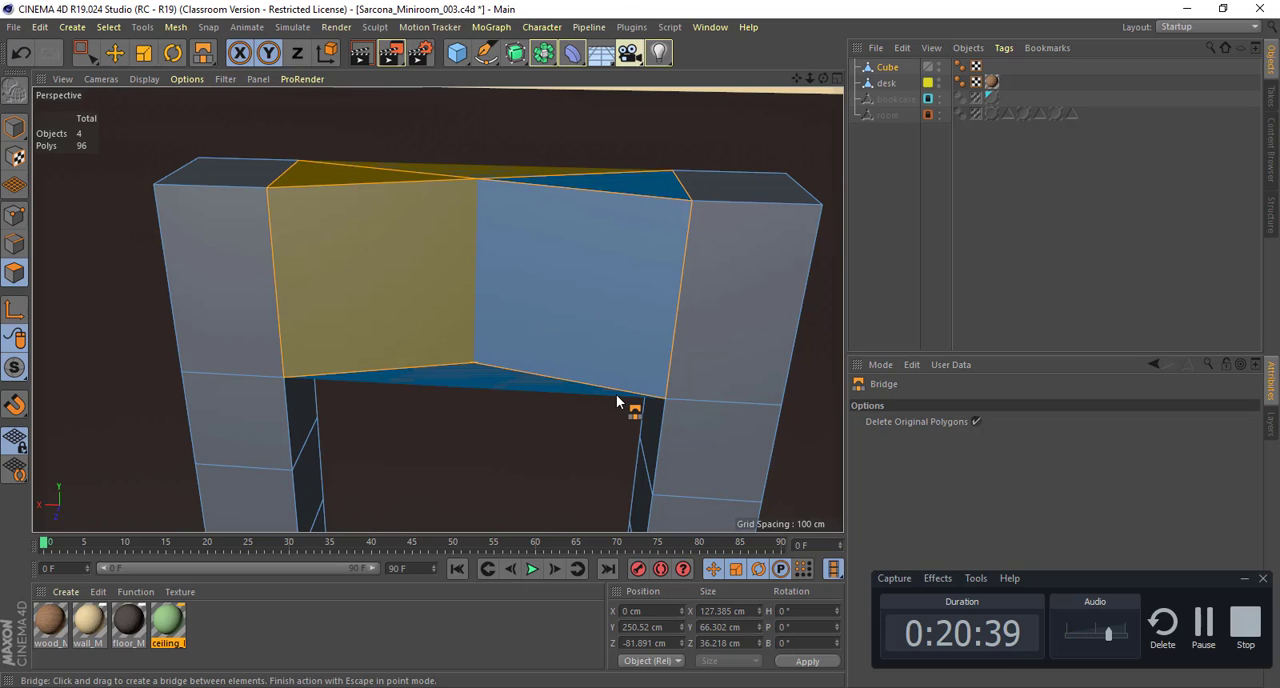
pyautogui.hotkey('ctrl', 'z')
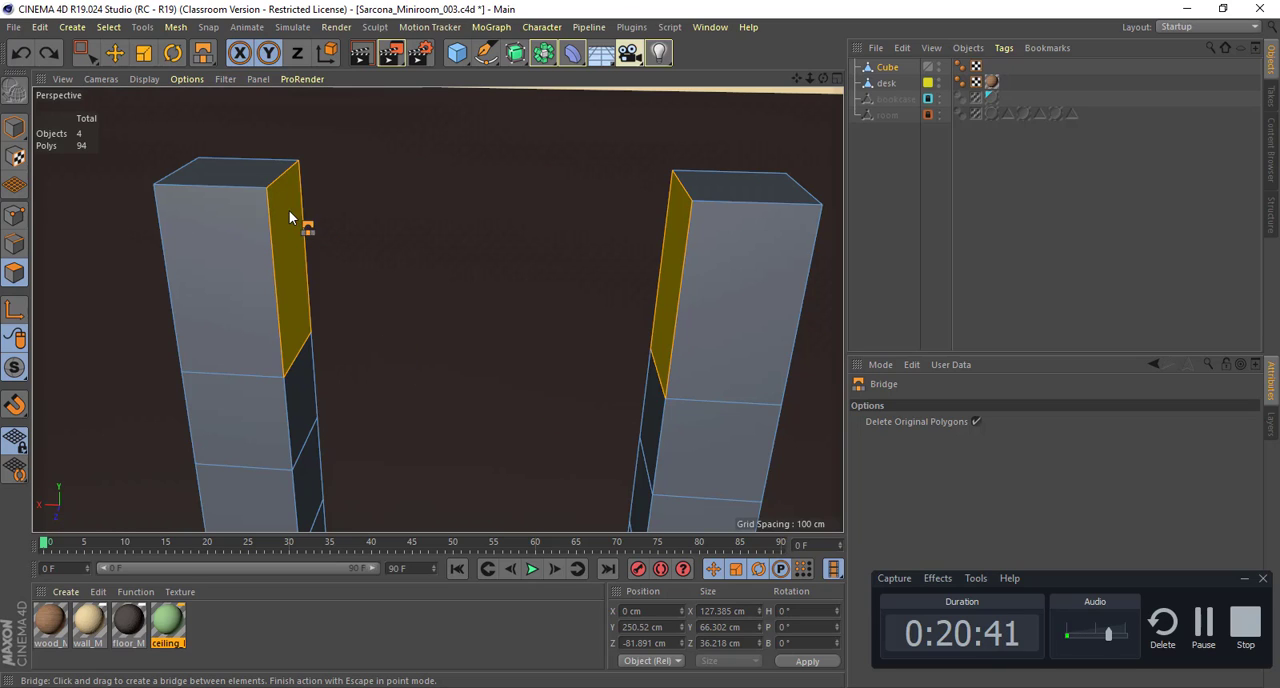
# Step: Bridge the top segment's inward-facing polygons between matching front upper corners of the two back posts to form the top slat
pyautogui.moveTo(281, 205); pyautogui.dragTo(281, 205)
pyautogui.moveTo(661, 229); pyautogui.dragTo(690, 213)
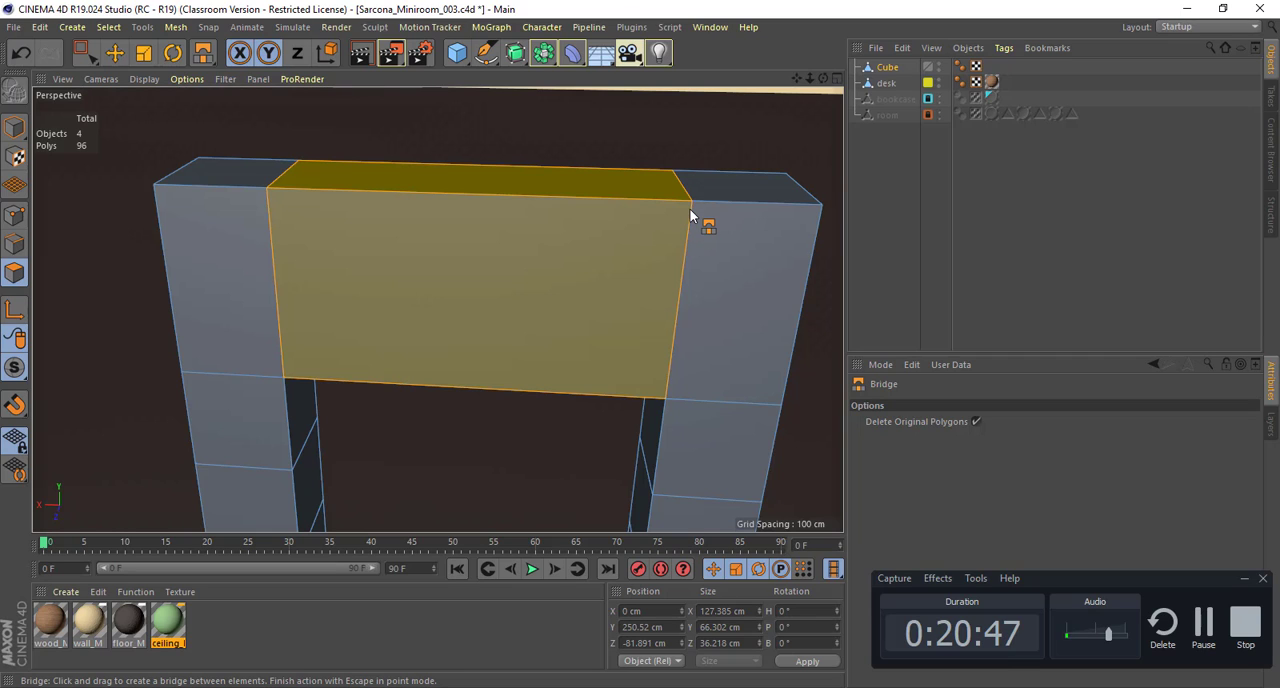
pyautogui.keyDown('alt'); pyautogui.moveTo(439, 337); pyautogui.dragTo(456, 237, button='middle'); pyautogui.keyUp('alt')
pyautogui.press('e')
# Step: Select the third segment's inward-facing polygons on both back posts and bridge them into the middle slat
pyautogui.click(315, 400)
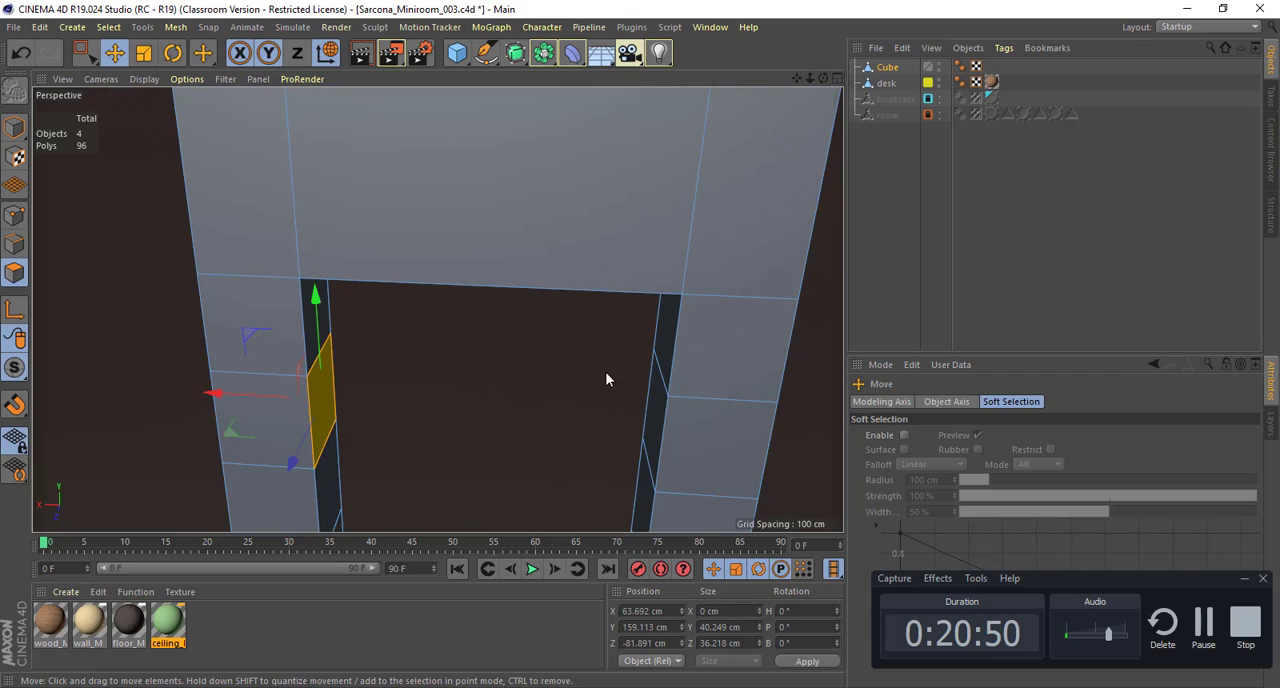
pyautogui.keyDown('shift'); pyautogui.click(657, 384); pyautogui.keyUp('shift')
pyautogui.press('m')
pyautogui.press('b')
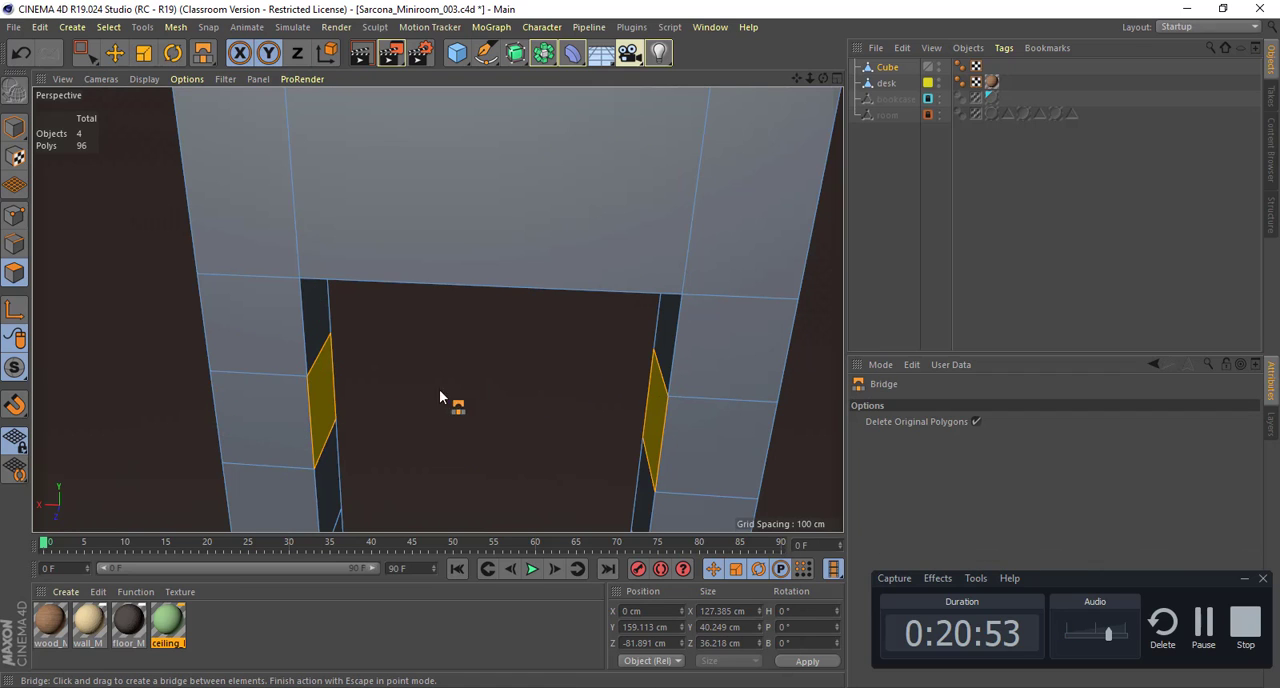
pyautogui.moveTo(326, 383); pyautogui.dragTo(333, 392)
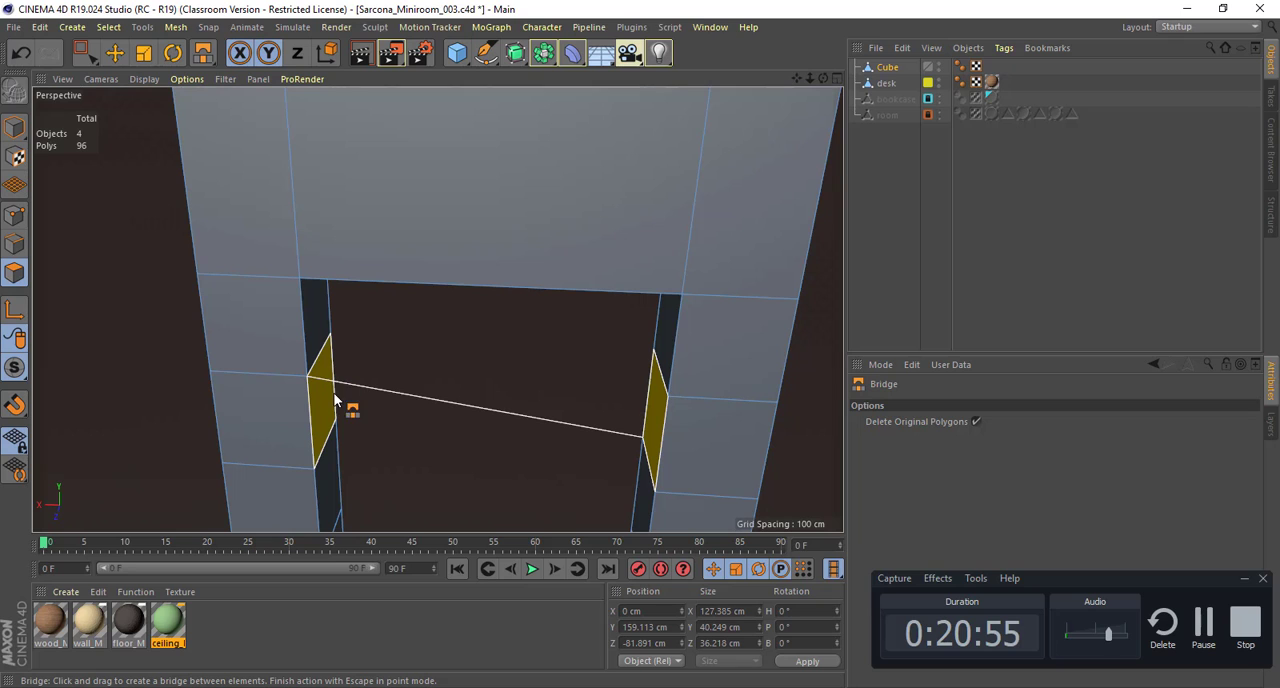
pyautogui.moveTo(662, 401); pyautogui.dragTo(657, 402)
pyautogui.keyDown('alt'); pyautogui.moveTo(462, 300); pyautogui.dragTo(428, 110, button='middle'); pyautogui.keyUp('alt')
pyautogui.keyDown('alt'); pyautogui.moveTo(400, 262); pyautogui.dragTo(388, 245); pyautogui.keyUp('alt')
pyautogui.press('e')
# Step: Select the fifth segment's inward-facing polygons on both back posts and bridge them into the lowest slat
pyautogui.click(301, 376)
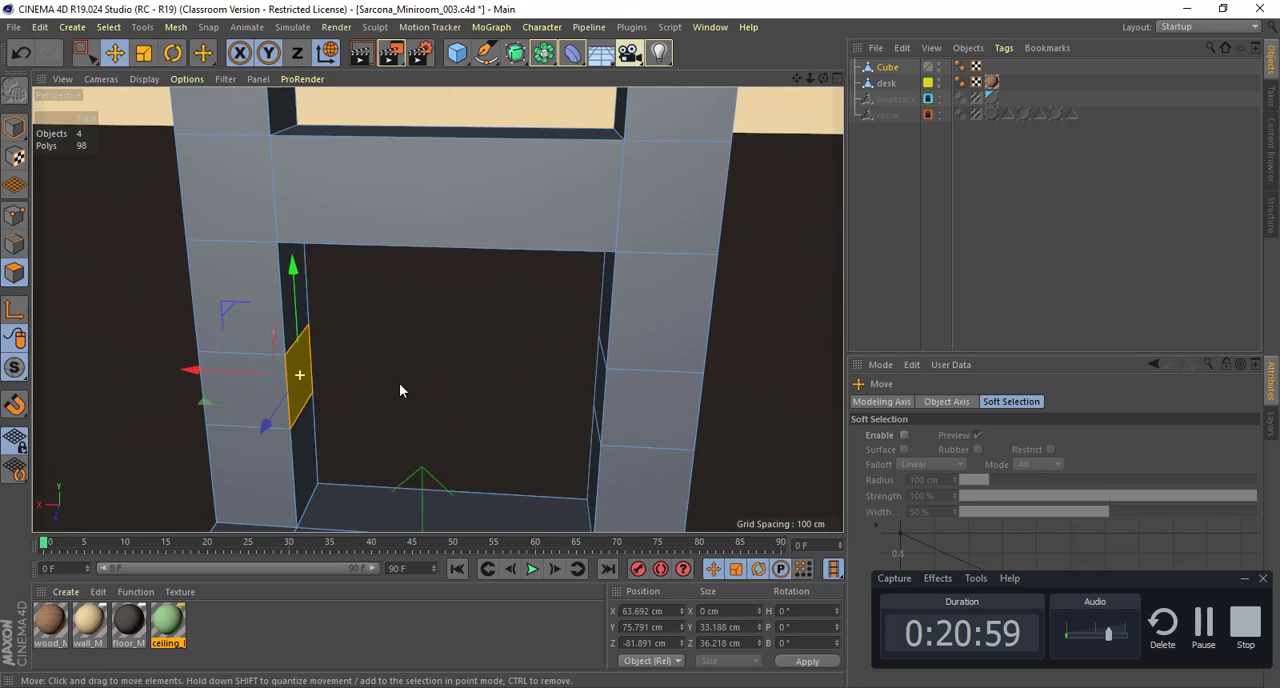
pyautogui.keyDown('shift'); pyautogui.click(597, 367); pyautogui.keyUp('shift')
pyautogui.press('m')
pyautogui.press('b')
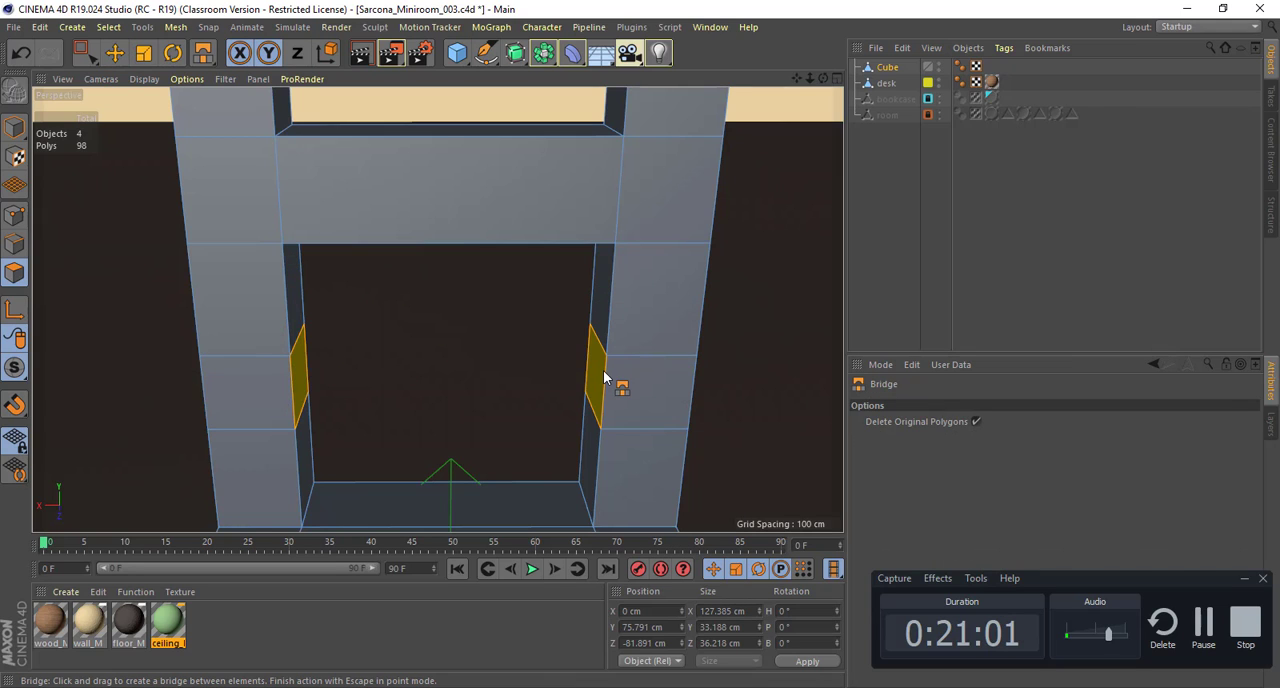
pyautogui.moveTo(599, 369); pyautogui.dragTo(271, 352)
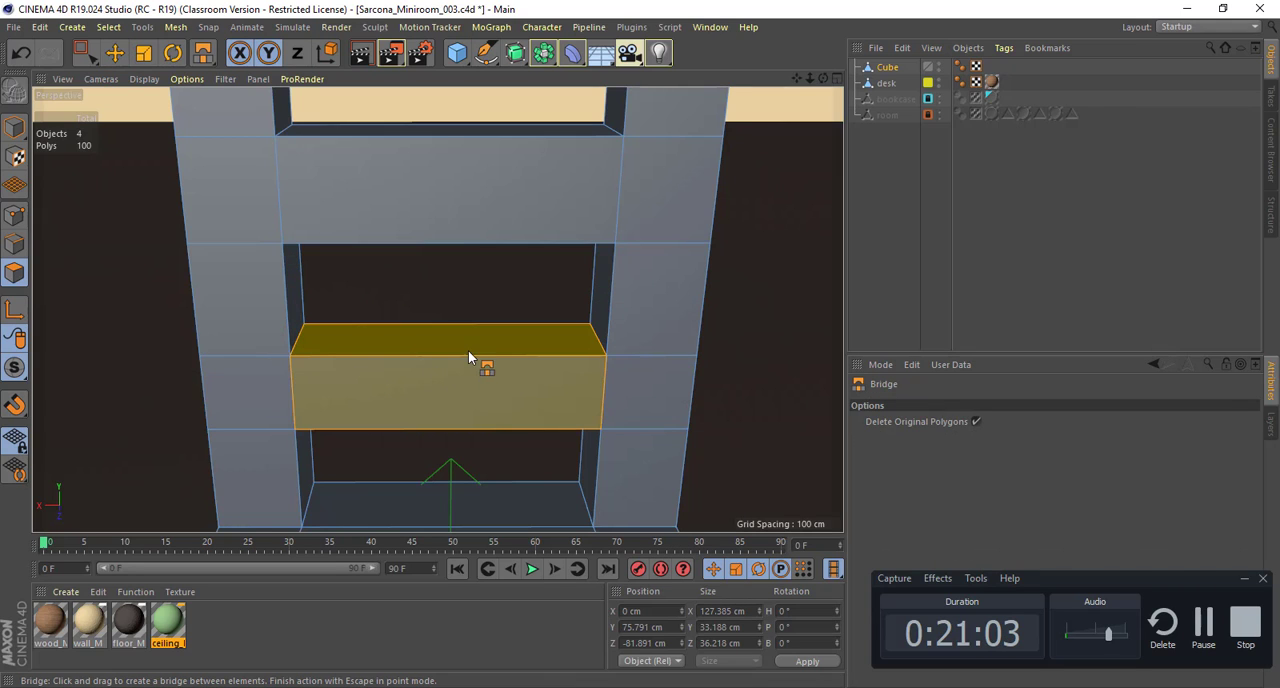
# Step: Examine the chair back's three slats, posts and seat from several angles
pyautogui.keyDown('alt'); pyautogui.moveTo(412, 352); pyautogui.dragTo(257, 331, button='right'); pyautogui.keyUp('alt')
pyautogui.keyDown('alt'); pyautogui.moveTo(389, 339); pyautogui.dragTo(349, 372, button='middle'); pyautogui.keyUp('alt')
pyautogui.keyDown('alt'); pyautogui.moveTo(387, 397); pyautogui.dragTo(310, 353); pyautogui.keyUp('alt')
pyautogui.press('e')
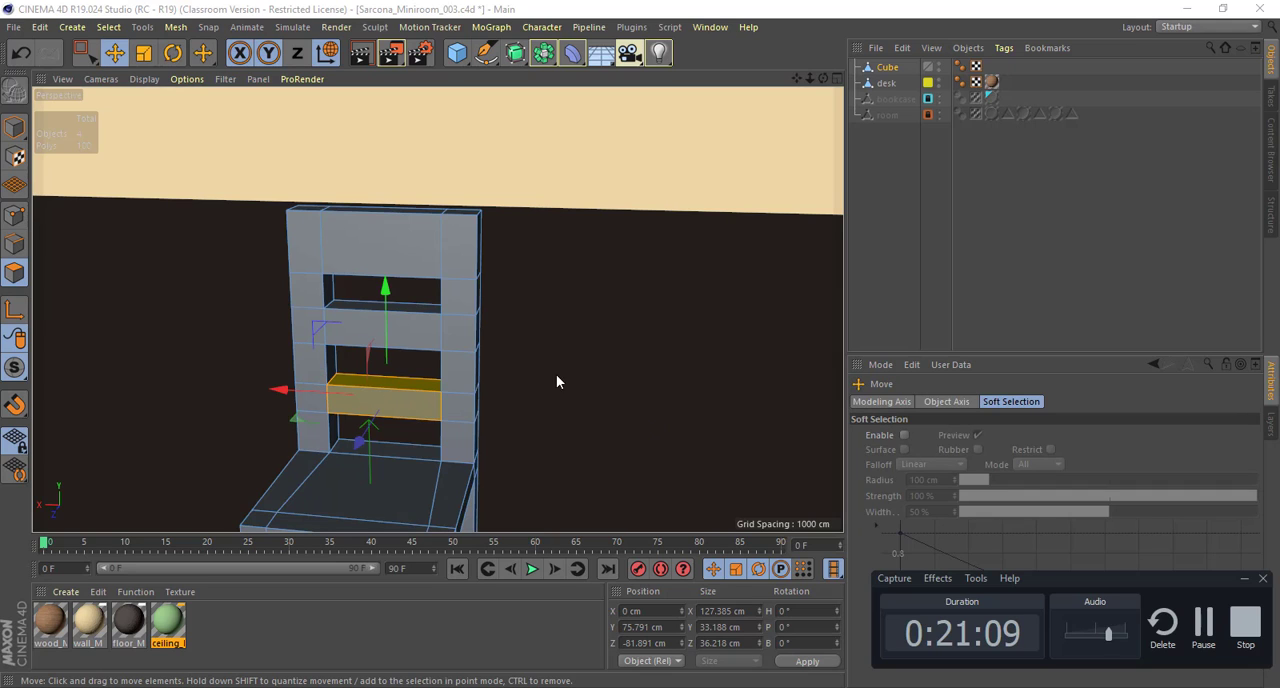
pyautogui.keyDown('alt'); pyautogui.moveTo(556, 374); pyautogui.dragTo(629, 298); pyautogui.keyUp('alt')
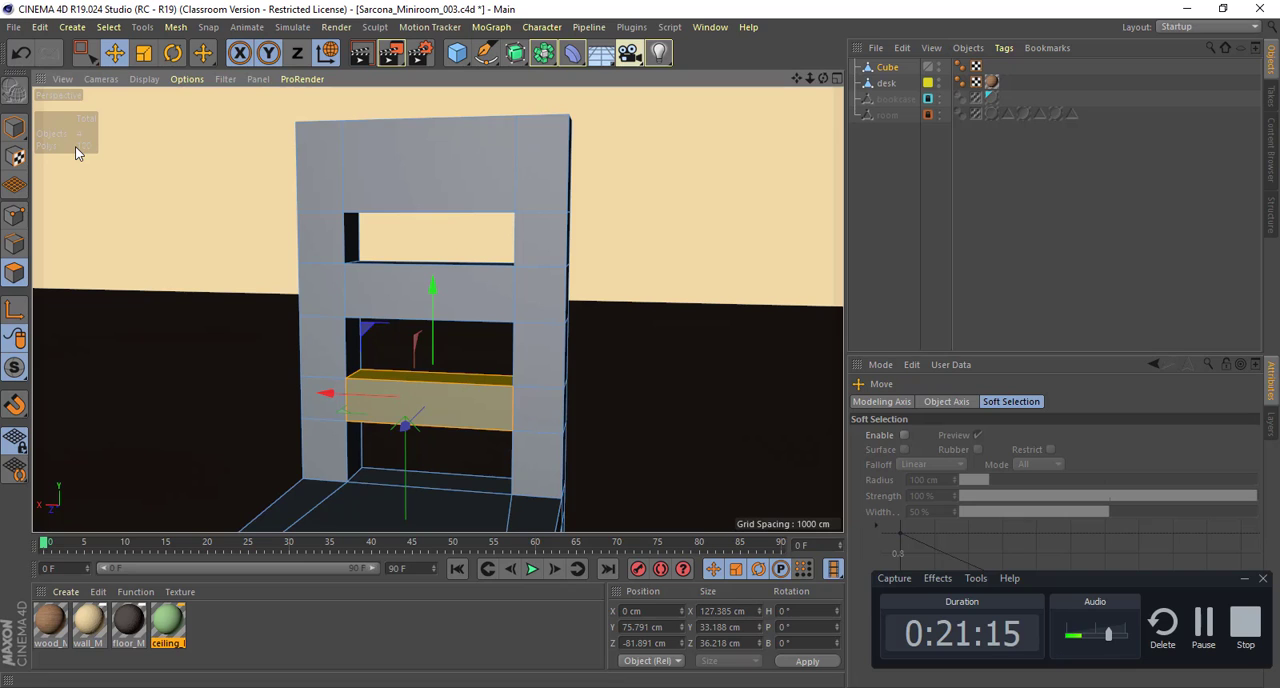
pyautogui.keyDown('alt'); pyautogui.moveTo(680, 325); pyautogui.dragTo(569, 329, button='right'); pyautogui.keyUp('alt')
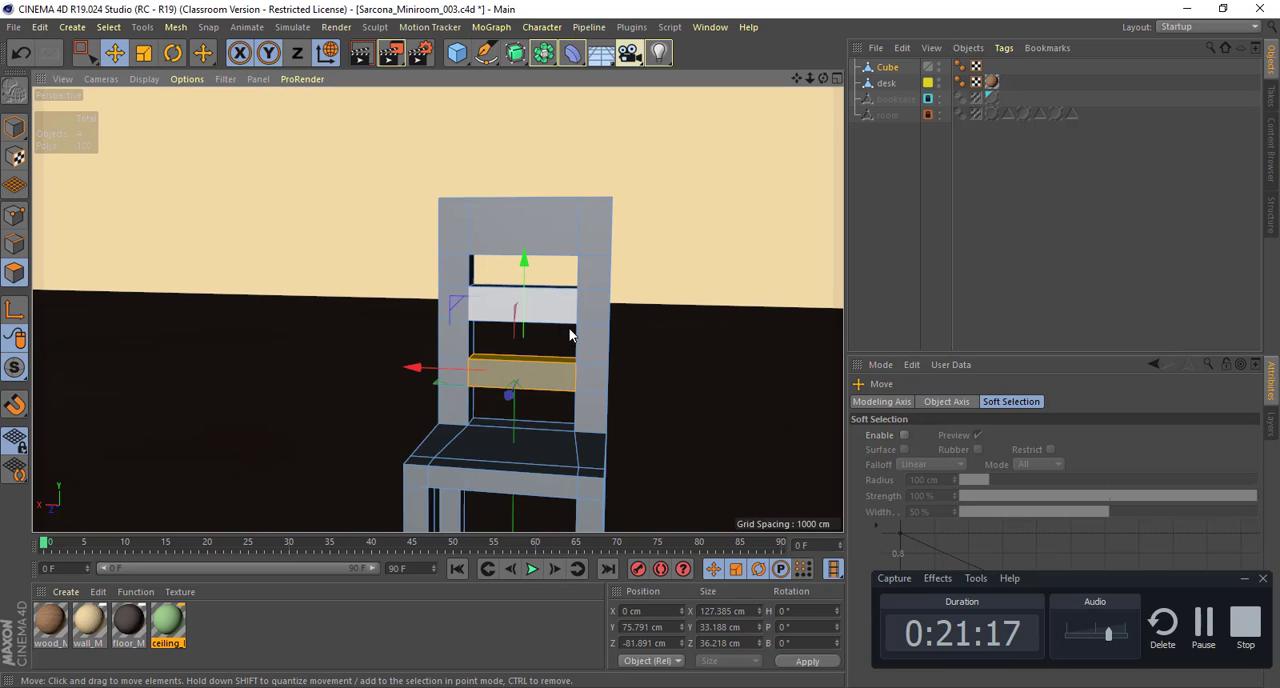
pyautogui.keyDown('alt'); pyautogui.moveTo(569, 329); pyautogui.dragTo(544, 263, button='middle'); pyautogui.keyUp('alt')
pyautogui.keyDown('alt'); pyautogui.moveTo(544, 269); pyautogui.dragTo(570, 300); pyautogui.keyUp('alt')
pyautogui.keyDown('alt'); pyautogui.moveTo(570, 293); pyautogui.dragTo(635, 291, button='right'); pyautogui.keyUp('alt')
pyautogui.keyDown('alt'); pyautogui.moveTo(588, 284); pyautogui.dragTo(755, 436, button='middle'); pyautogui.keyUp('alt')
pyautogui.keyDown('alt'); pyautogui.moveTo(631, 334); pyautogui.dragTo(495, 325, button='right'); pyautogui.keyUp('alt')
pyautogui.keyDown('alt'); pyautogui.moveTo(557, 315); pyautogui.dragTo(517, 307); pyautogui.keyUp('alt')
pyautogui.keyDown('alt'); pyautogui.moveTo(517, 307); pyautogui.dragTo(503, 287, button='middle'); pyautogui.keyUp('alt')
pyautogui.keyDown('alt'); pyautogui.moveTo(498, 284); pyautogui.dragTo(585, 301, button='right'); pyautogui.keyUp('alt')
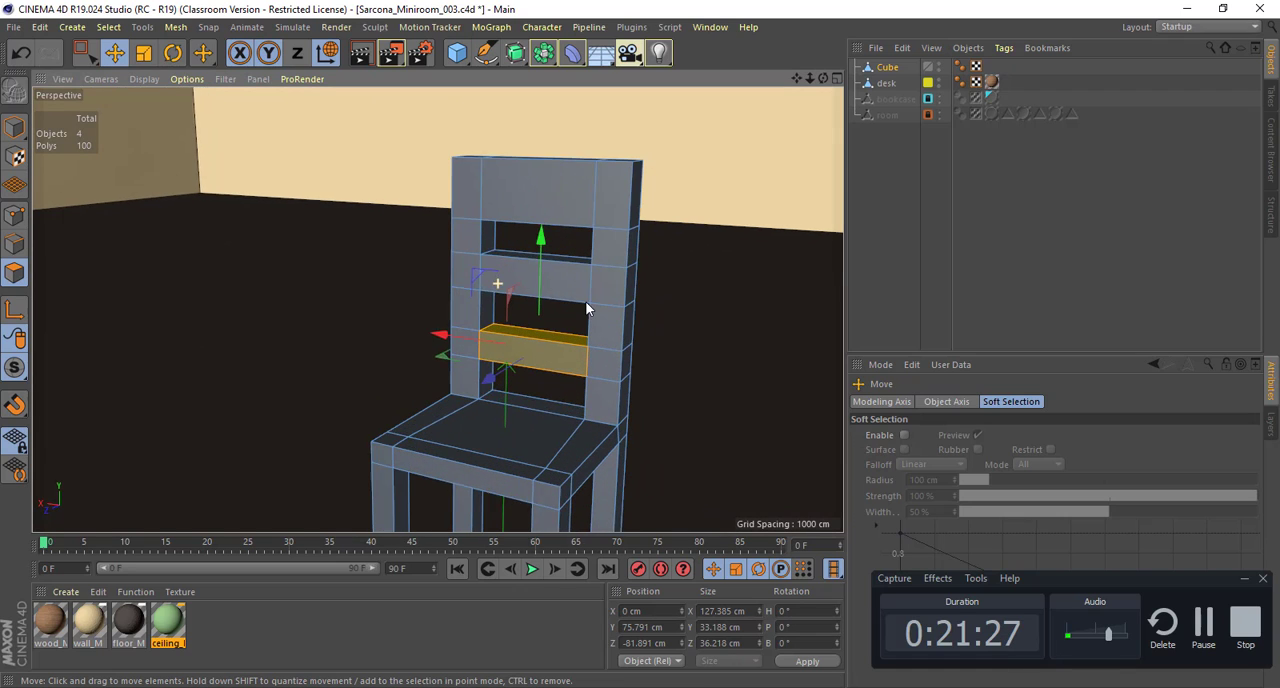
pyautogui.keyDown('alt'); pyautogui.moveTo(548, 280); pyautogui.dragTo(590, 312); pyautogui.keyUp('alt')
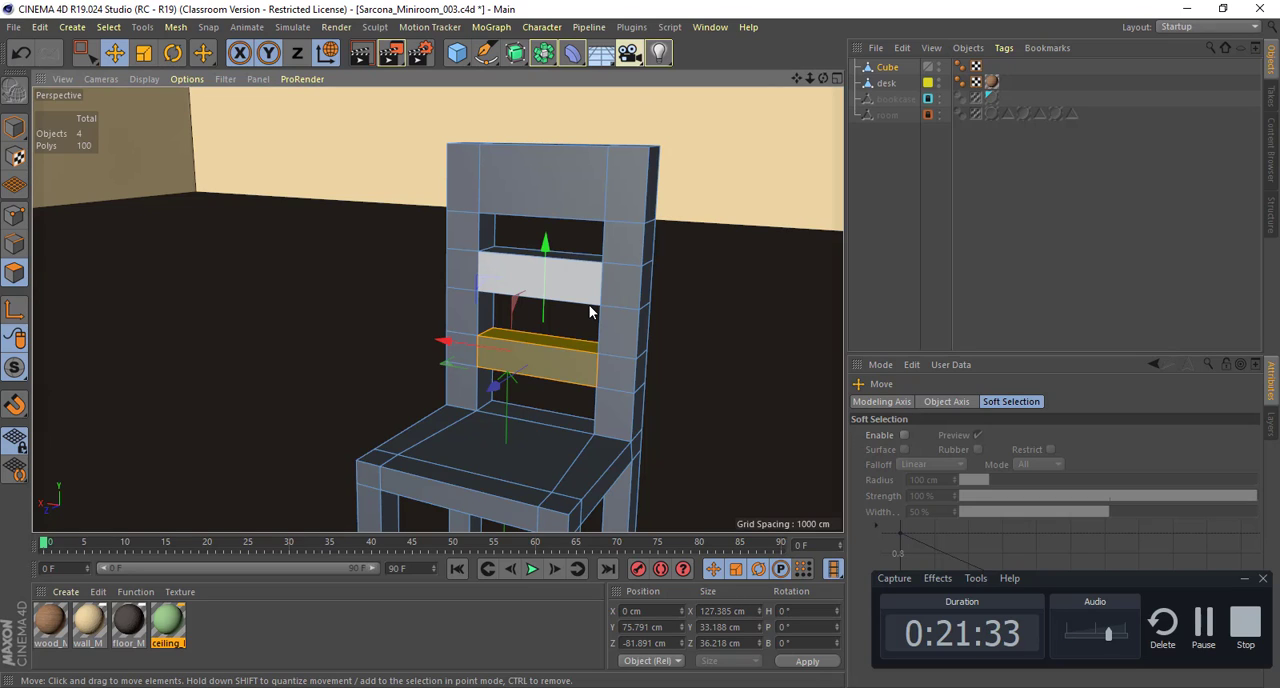
pyautogui.keyDown('alt'); pyautogui.moveTo(545, 287); pyautogui.dragTo(463, 257, button='middle'); pyautogui.keyUp('alt')
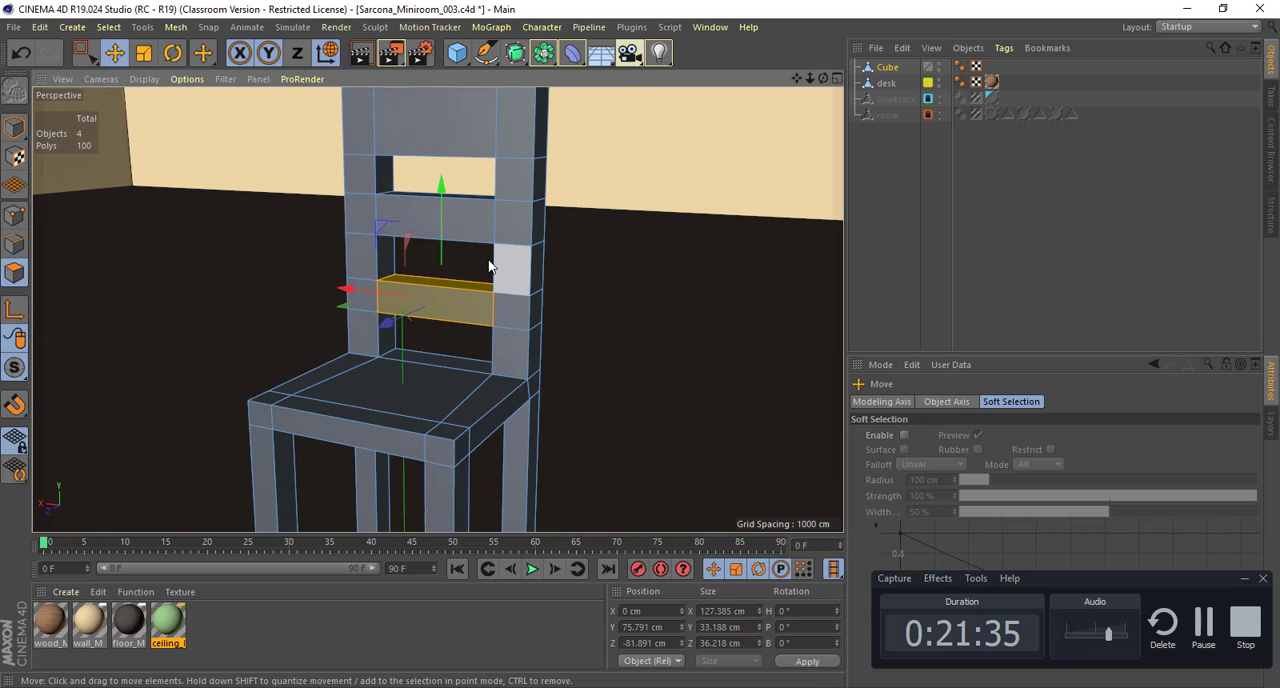
# Step: Add two loop cuts through the middle of the seat, one front to back at about 50.8% and one side to side
pyautogui.press('k')
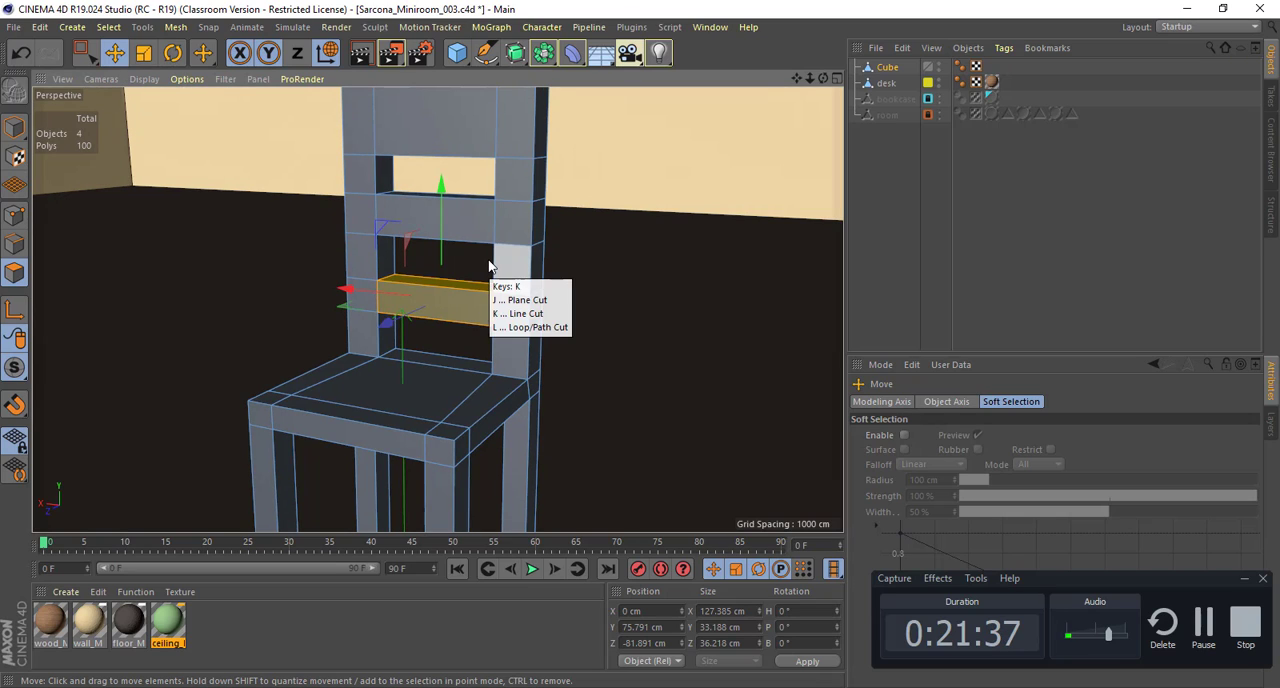
pyautogui.press('k')
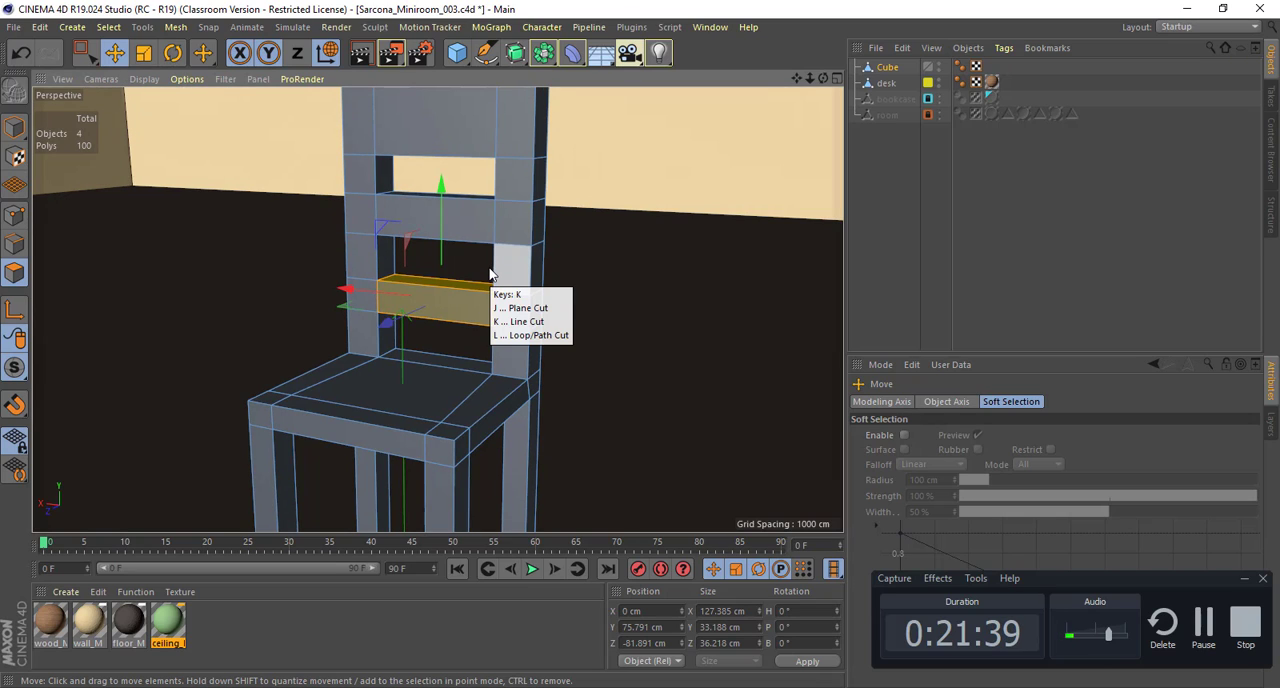
pyautogui.press('l')
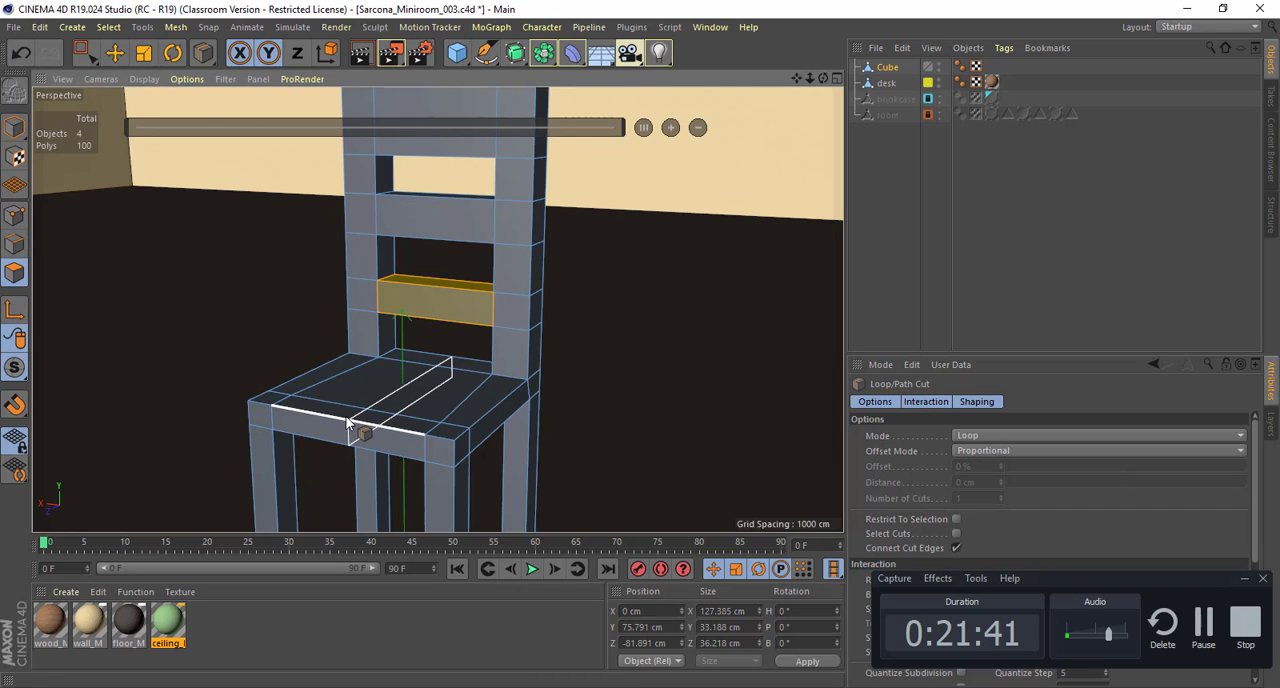
pyautogui.click(345, 423)
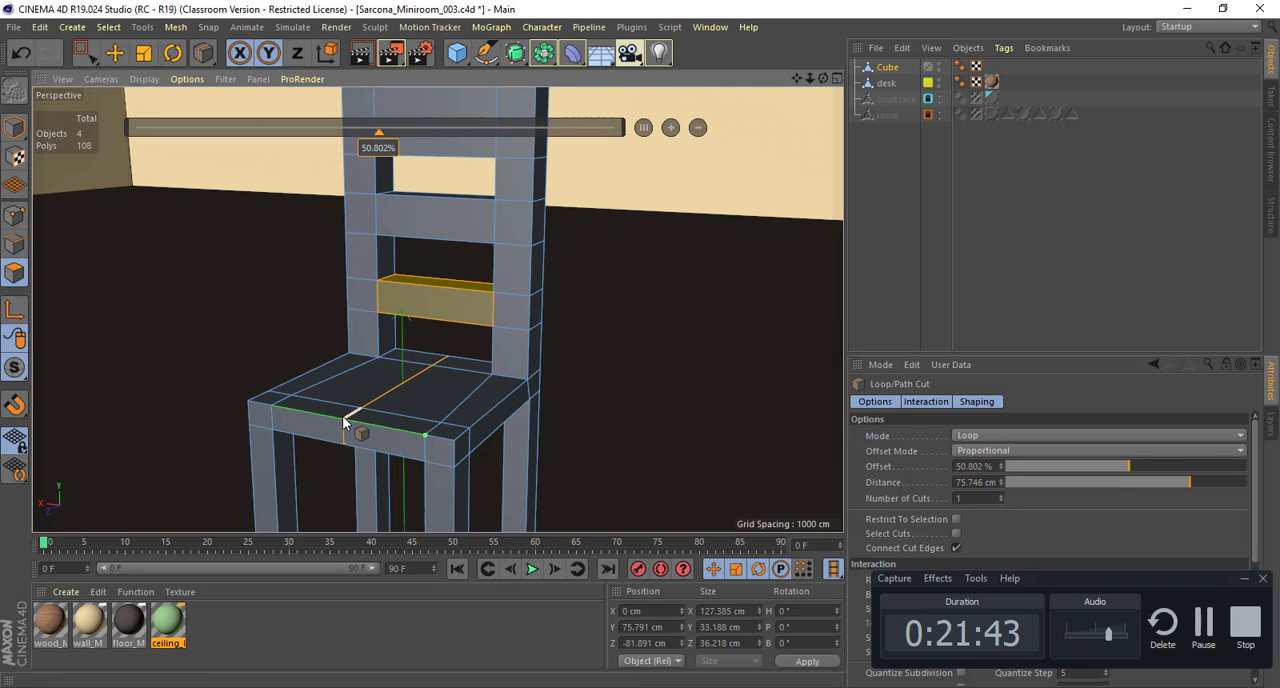
pyautogui.moveTo(508, 343)
pyautogui.keyDown('alt'); pyautogui.mouseDown()
pyautogui.moveTo(399, 351)
pyautogui.moveTo(410, 400)
pyautogui.moveTo(484, 343)
pyautogui.mouseUp(); pyautogui.keyUp('alt')
pyautogui.click(408, 418)
# Step: Divide the lowest slat with three evenly spaced vertical loop cuts
pyautogui.click(442, 288)
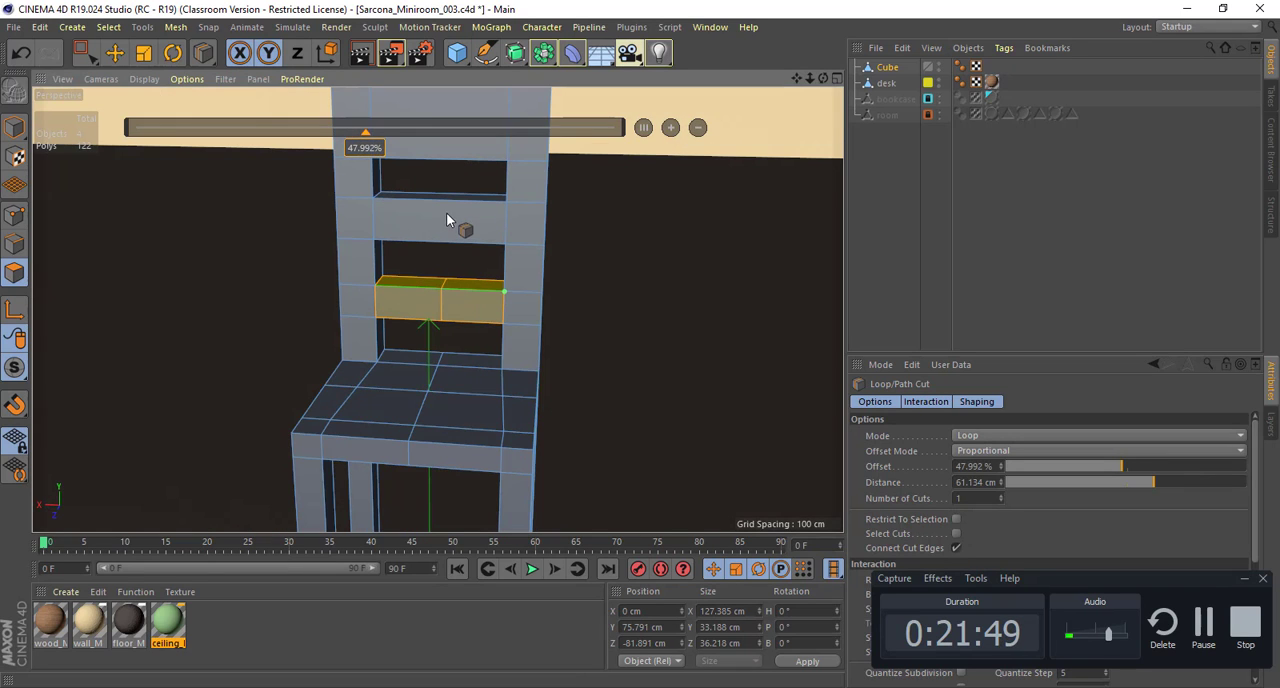
pyautogui.click(670, 128)
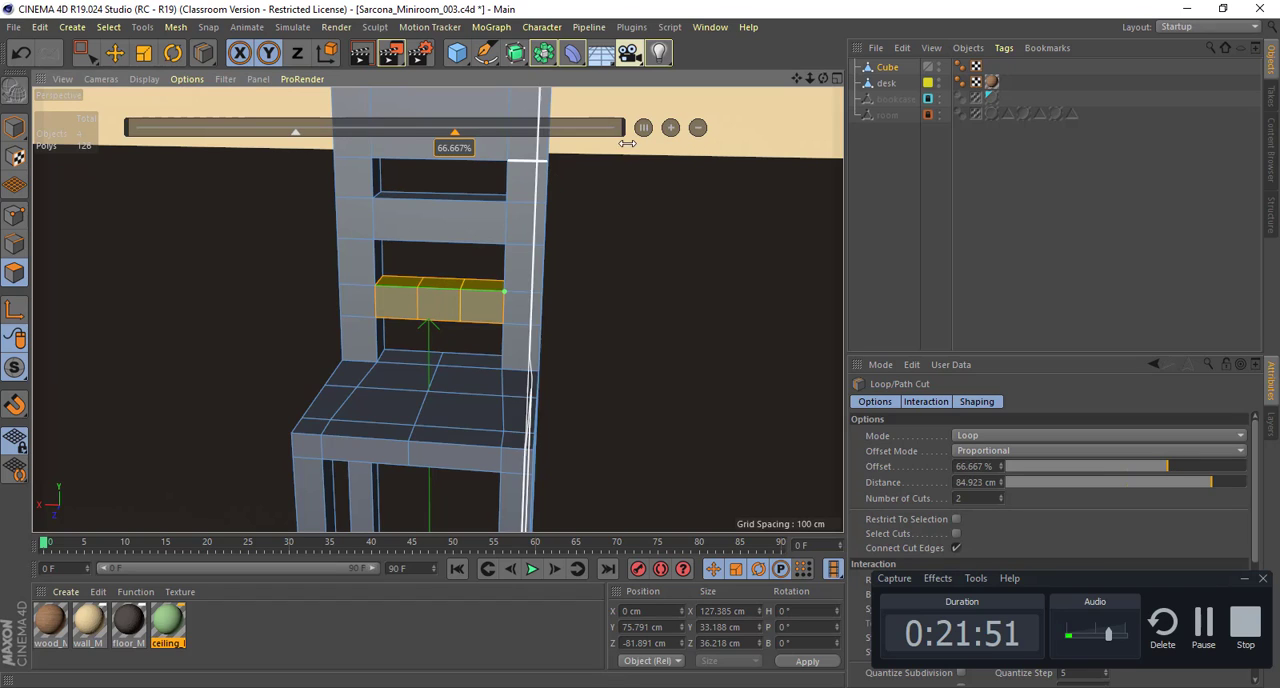
pyautogui.click(670, 128)
# Step: Divide the middle and top slats with three evenly spaced vertical loop cuts each
pyautogui.click(437, 197)
pyautogui.keyDown('alt'); pyautogui.moveTo(484, 197); pyautogui.dragTo(668, 165); pyautogui.keyUp('alt')
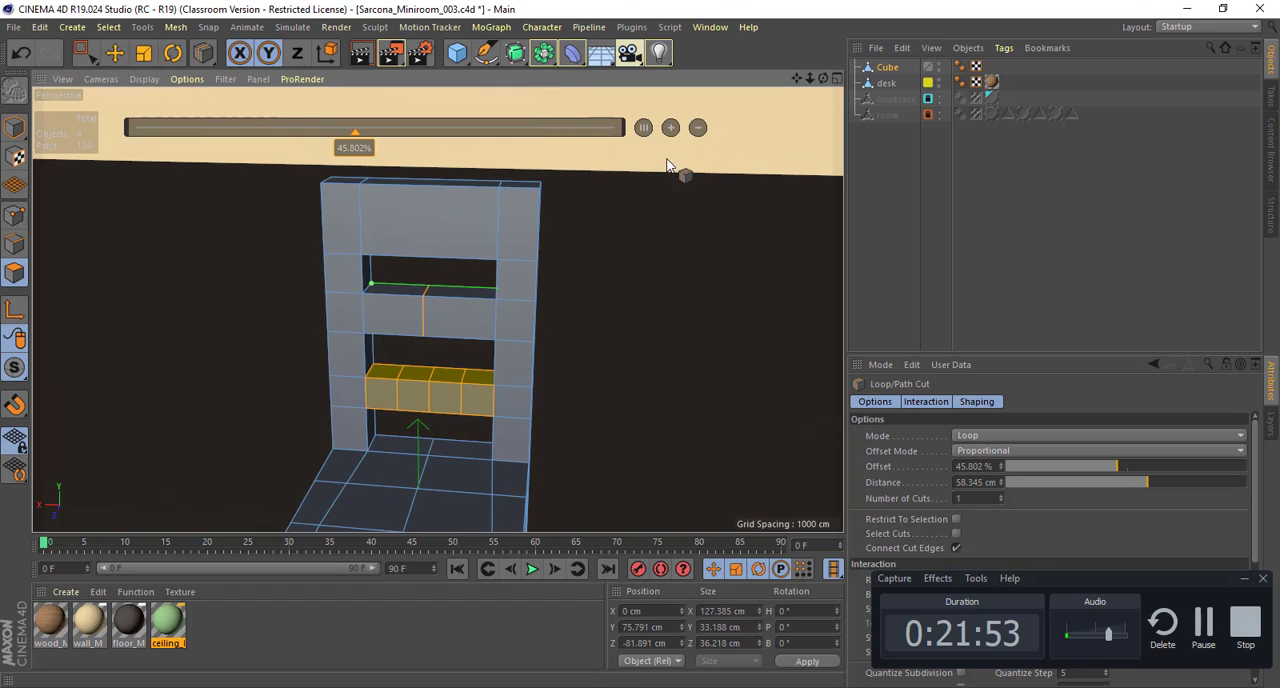
pyautogui.click(432, 183)
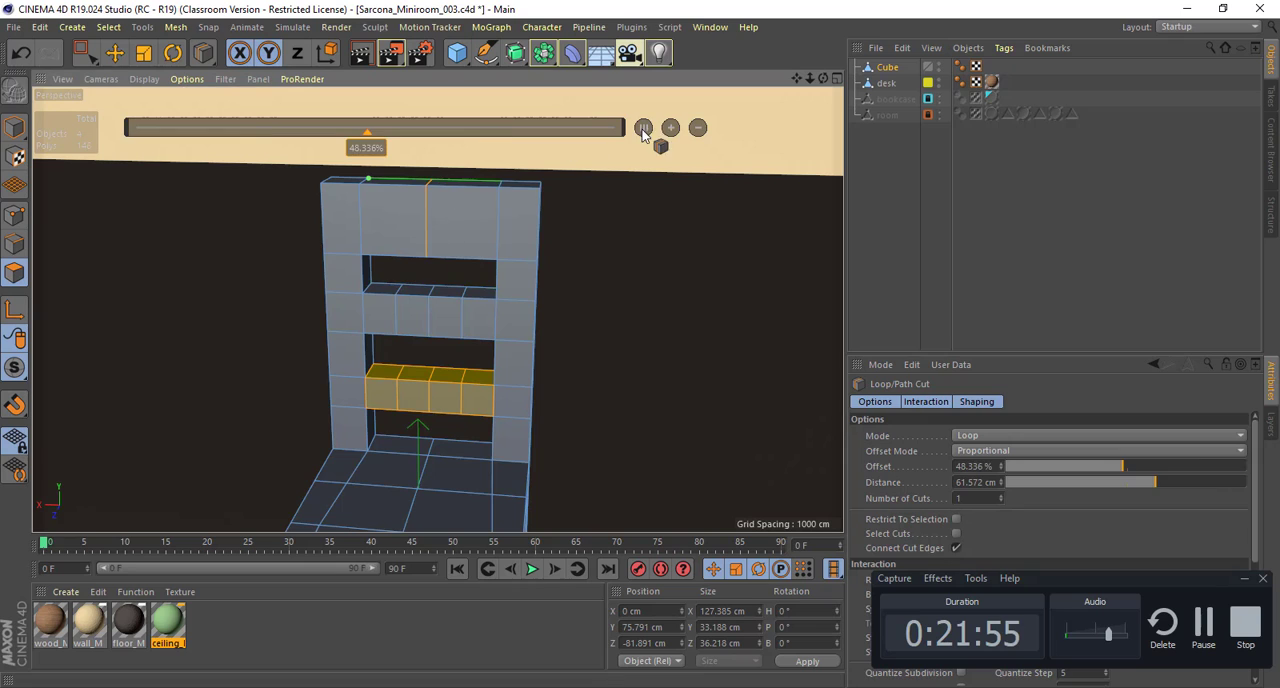
pyautogui.click(669, 128)
pyautogui.click(669, 128)
pyautogui.keyDown('alt'); pyautogui.moveTo(543, 228); pyautogui.dragTo(457, 277); pyautogui.keyUp('alt')
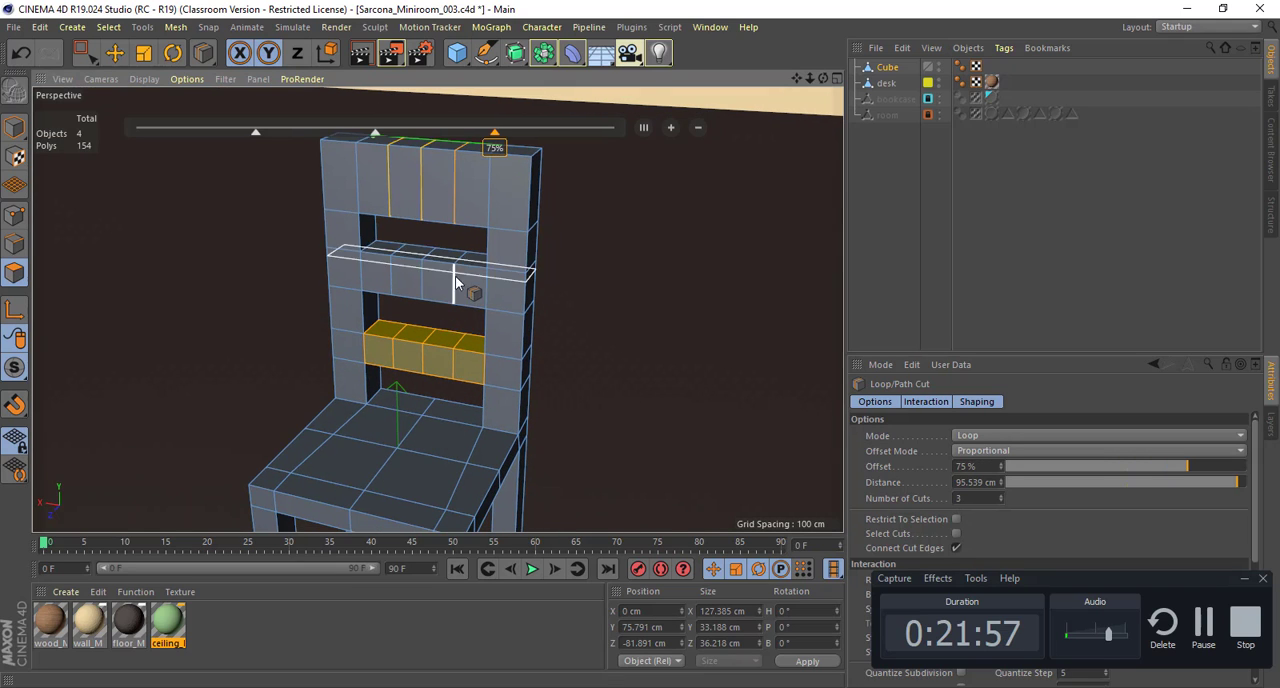
pyautogui.press('e')
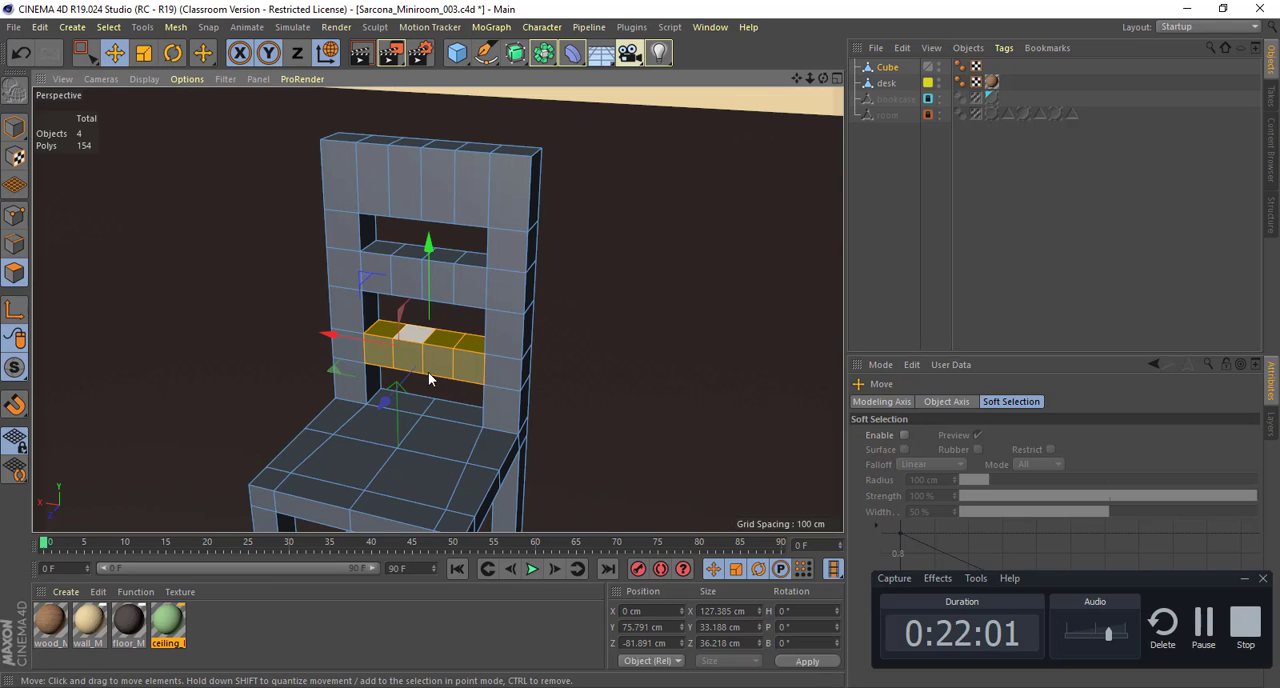
# Step: Rectangle-select the seat's front-middle points and lower them along Y to about -19.7 cm
pyautogui.keyDown('alt'); pyautogui.moveTo(428, 372); pyautogui.dragTo(397, 287); pyautogui.keyUp('alt')
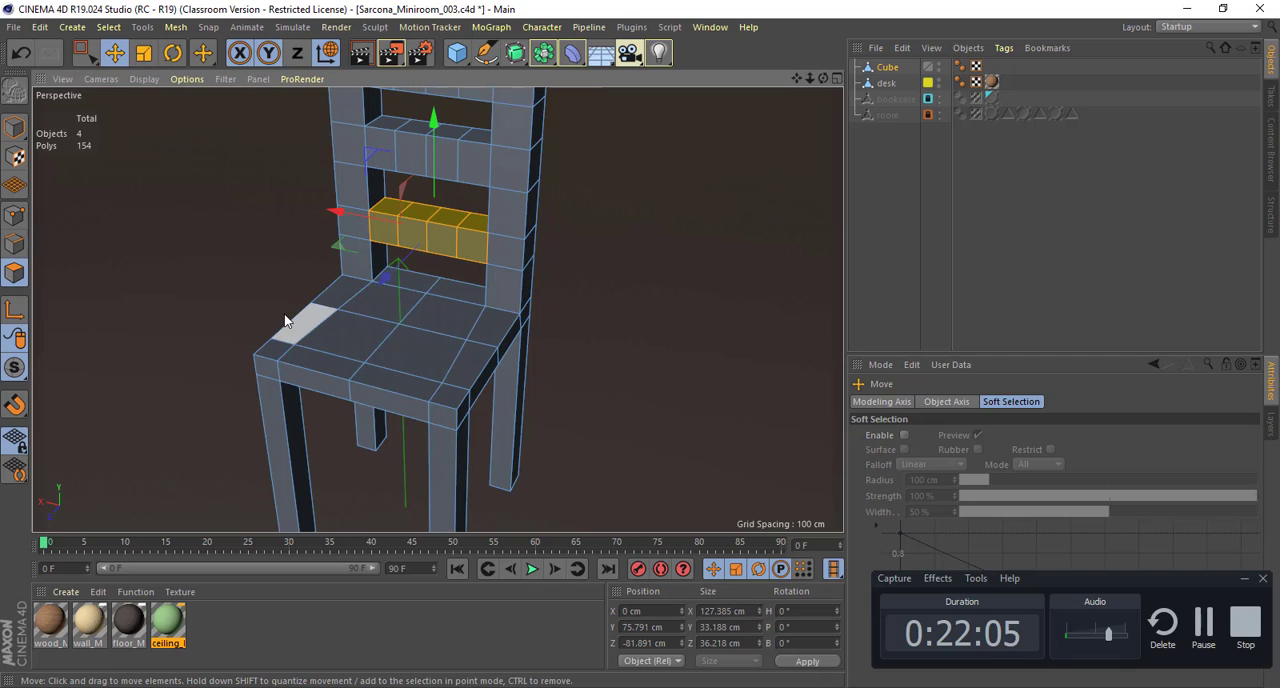
pyautogui.click(14, 215)
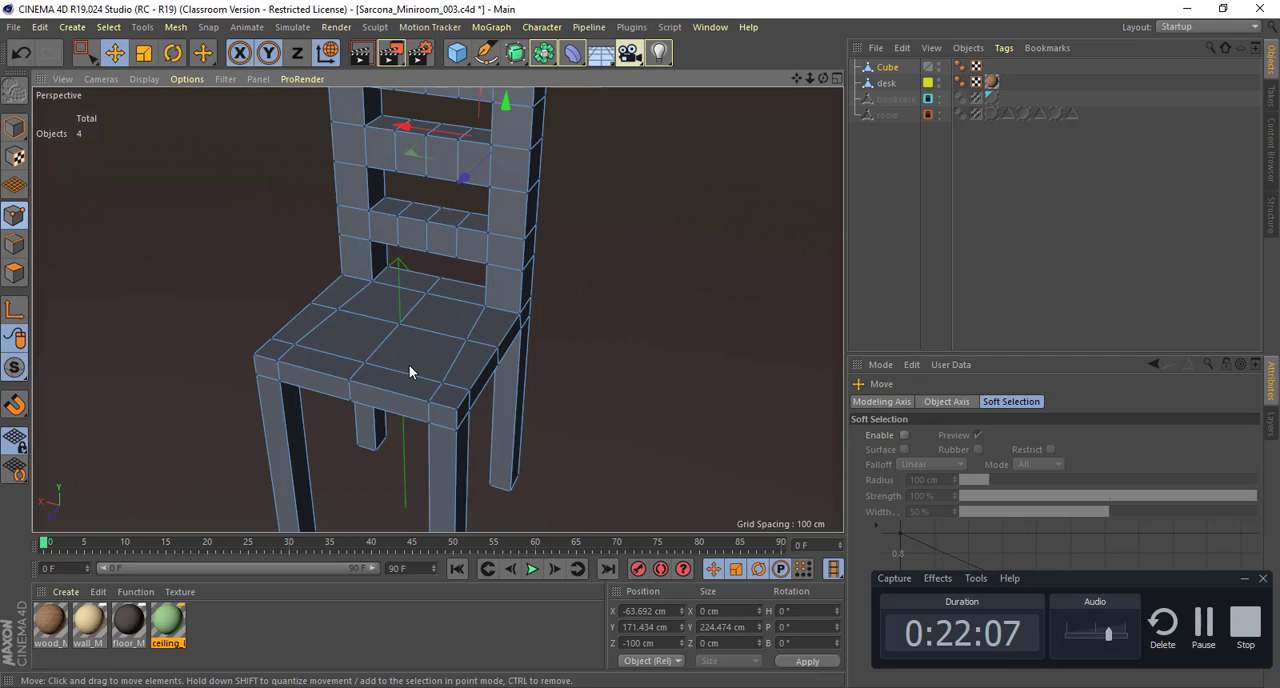
pyautogui.keyDown('alt'); pyautogui.moveTo(418, 340); pyautogui.dragTo(466, 400); pyautogui.keyUp('alt')
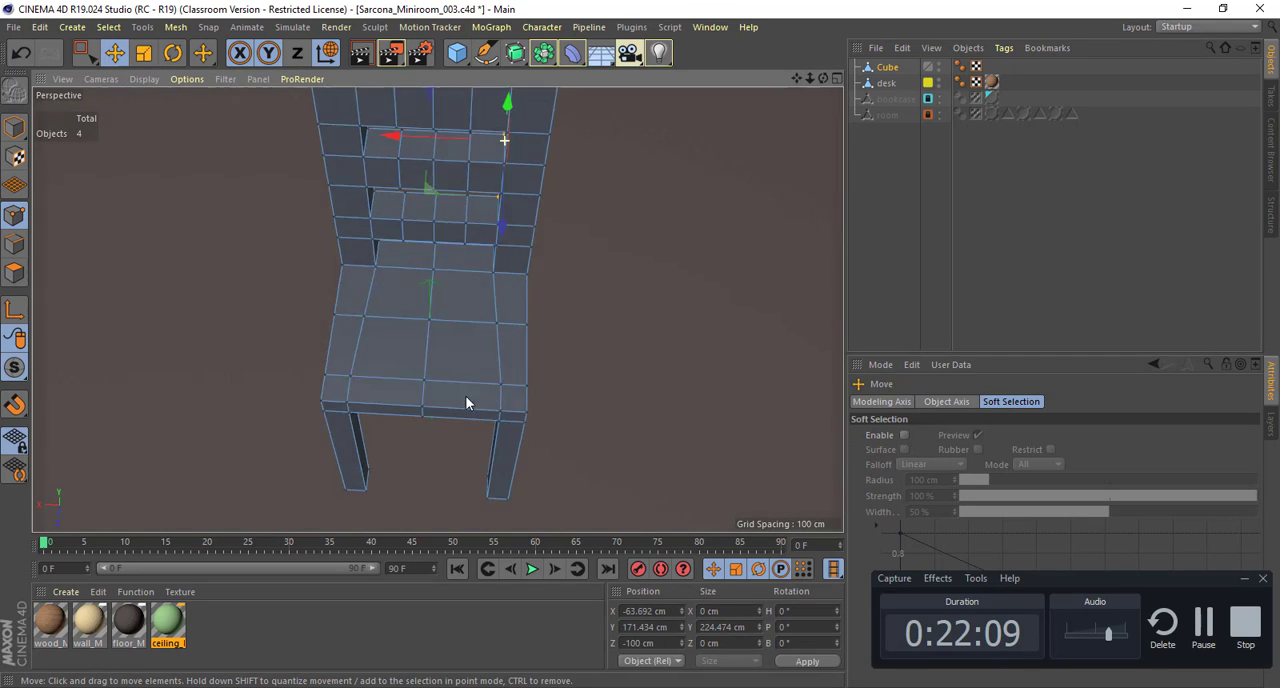
pyautogui.press('0')
pyautogui.moveTo(405, 291); pyautogui.dragTo(434, 273)
pyautogui.keyDown('alt'); pyautogui.moveTo(578, 320); pyautogui.dragTo(404, 378); pyautogui.keyUp('alt')
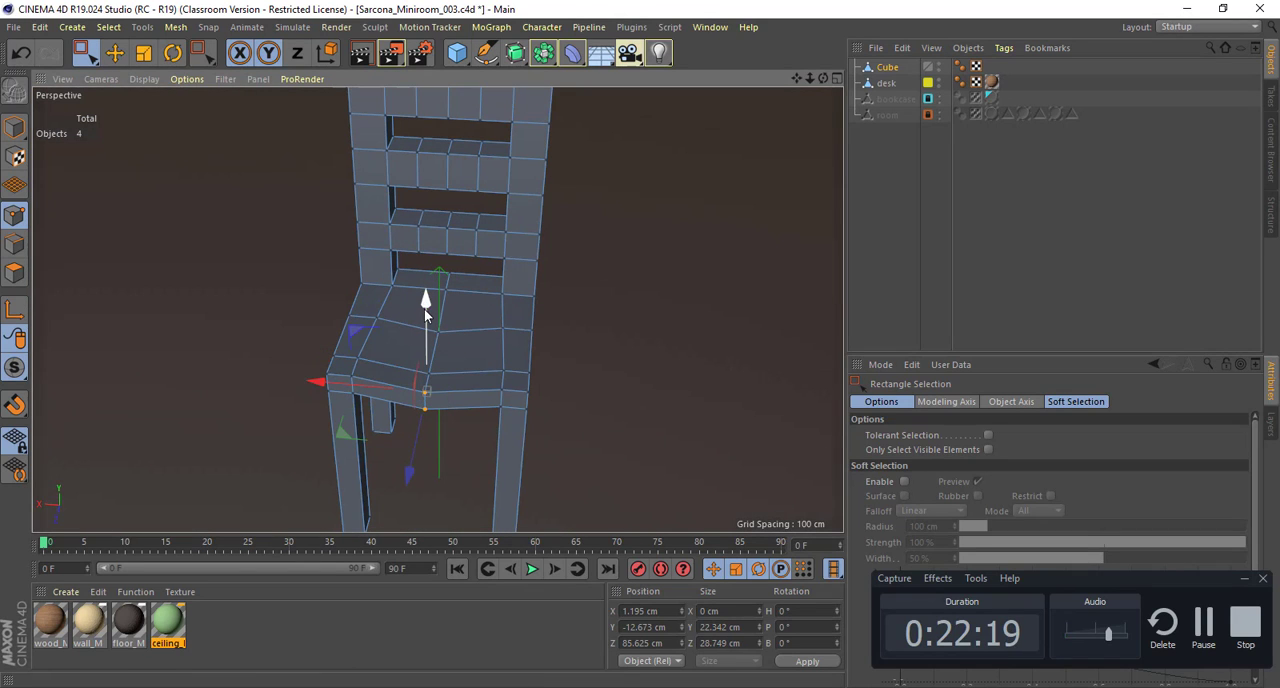
pyautogui.keyDown('alt'); pyautogui.moveTo(455, 291); pyautogui.dragTo(435, 224); pyautogui.keyUp('alt')
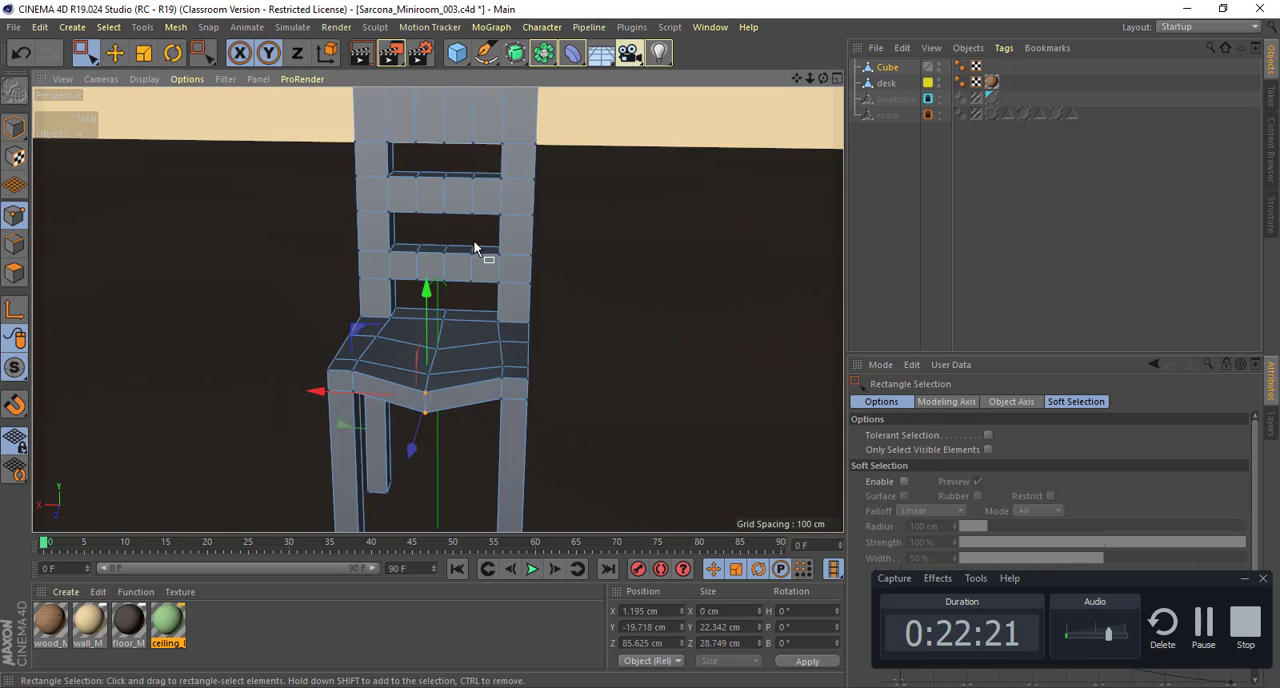
# Step: Rectangle-select the central points of the lowest slat and push them backward along Z to curve it
pyautogui.keyDown('alt'); pyautogui.moveTo(473, 240); pyautogui.dragTo(604, 258, button='right'); pyautogui.keyUp('alt')
pyautogui.keyDown('alt'); pyautogui.moveTo(604, 258); pyautogui.dragTo(495, 246); pyautogui.keyUp('alt')
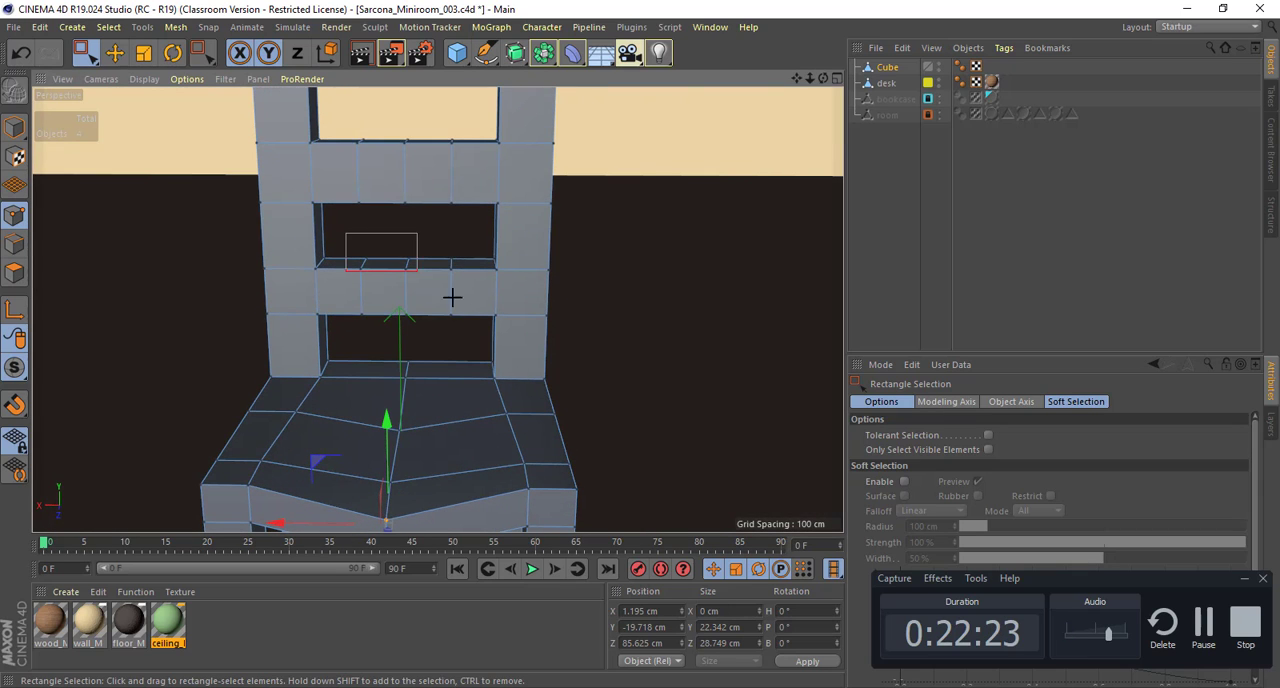
pyautogui.moveTo(452, 297); pyautogui.dragTo(398, 307)
# Step: Curve the middle slat by pushing its centre points backward along Z, then its three central point columns together
pyautogui.keyDown('alt'); pyautogui.moveTo(434, 245); pyautogui.dragTo(436, 328, button='middle'); pyautogui.keyUp('alt')
pyautogui.keyDown('alt'); pyautogui.moveTo(436, 328); pyautogui.dragTo(403, 290); pyautogui.keyUp('alt')
pyautogui.keyDown('shift'); pyautogui.moveTo(438, 209); pyautogui.dragTo(480, 314); pyautogui.keyUp('shift')
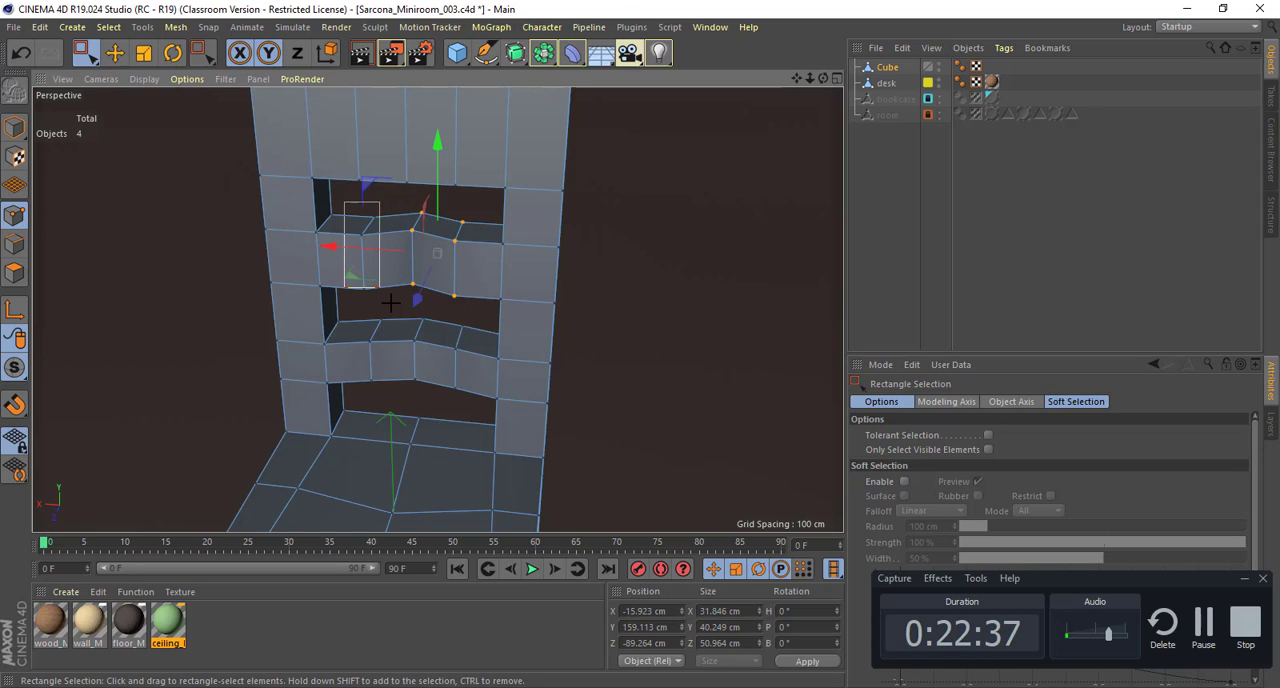
pyautogui.keyDown('shift'); pyautogui.moveTo(390, 302); pyautogui.dragTo(389, 294); pyautogui.keyUp('shift')
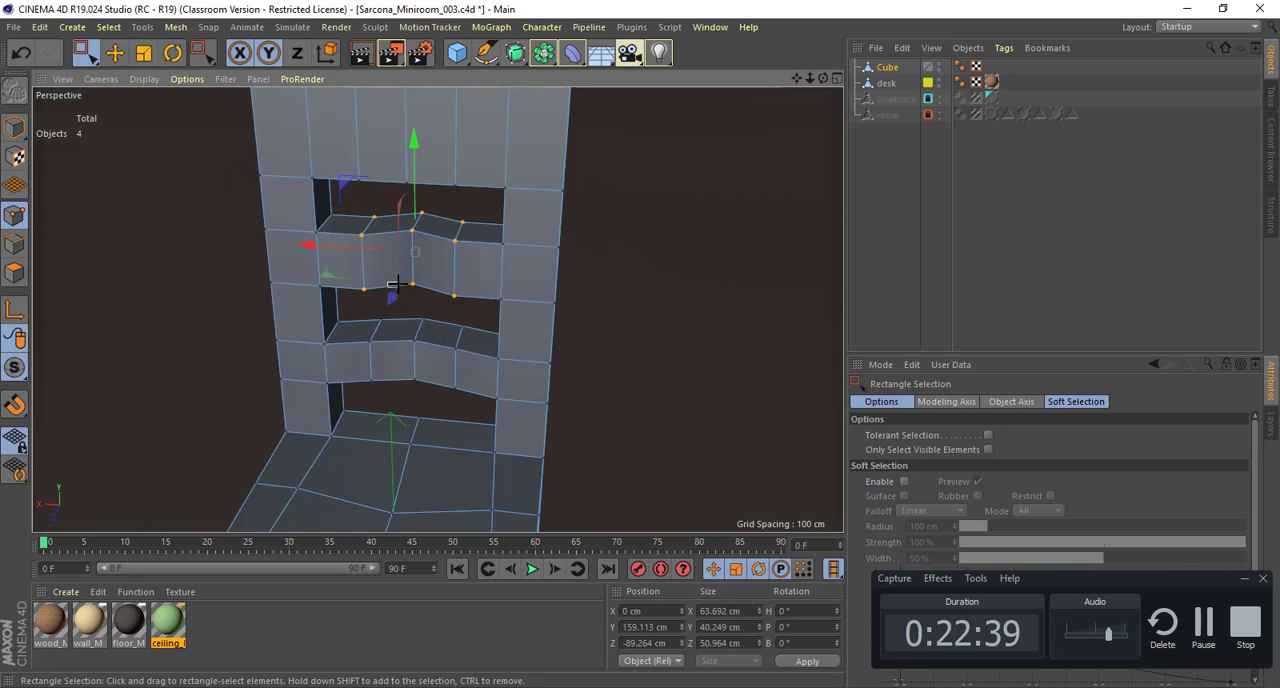
pyautogui.moveTo(397, 294)
pyautogui.mouseDown()
pyautogui.moveTo(450, 250)
pyautogui.moveTo(414, 271)
pyautogui.moveTo(406, 323)
pyautogui.moveTo(360, 320)
pyautogui.moveTo(394, 321)
pyautogui.moveTo(471, 377)
pyautogui.moveTo(475, 365)
pyautogui.moveTo(432, 328)
pyautogui.moveTo(431, 276)
pyautogui.moveTo(377, 296)
pyautogui.mouseUp()
# Step: Thin the central points of the middle and lowest slats by scaling along Z, the lowest to about 12 cm deep
pyautogui.press('t')
pyautogui.press('0')
pyautogui.moveTo(427, 336); pyautogui.dragTo(449, 374)
pyautogui.press('t')
pyautogui.moveTo(414, 420); pyautogui.dragTo(480, 381)
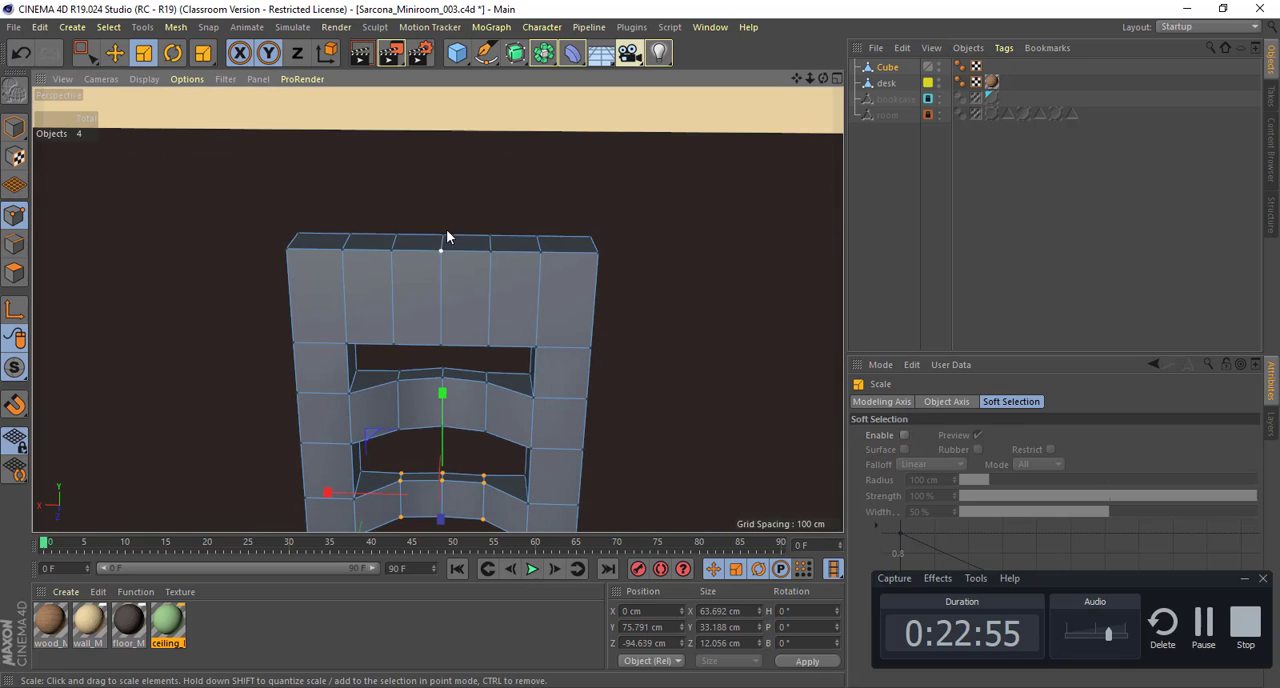
# Step: Rectangle-select the top slat's centre points and push them backward along Z to about -97.3 cm
pyautogui.press('0')
pyautogui.moveTo(432, 218); pyautogui.dragTo(450, 353)
pyautogui.keyDown('alt'); pyautogui.moveTo(450, 356); pyautogui.dragTo(476, 257); pyautogui.keyUp('alt')
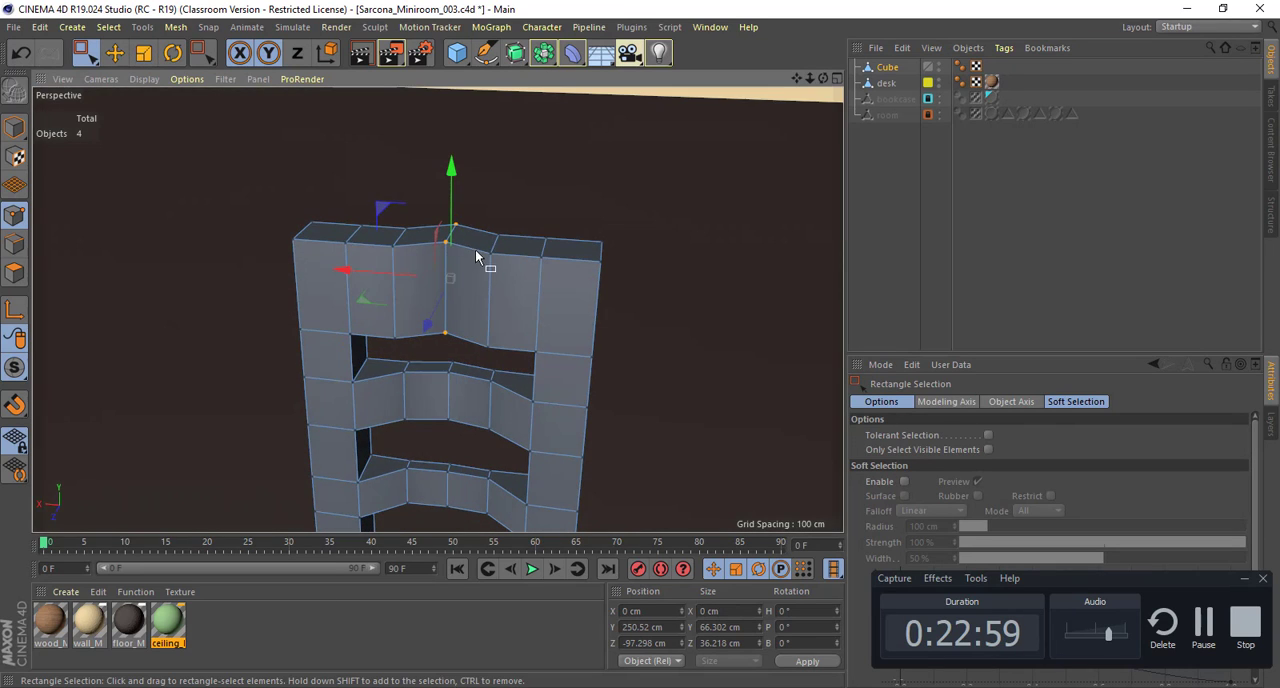
# Step: In edge mode, select the two front vertical edges flanking the top slat's centre and move them about 6 cm backward along Z
pyautogui.click(18, 246)
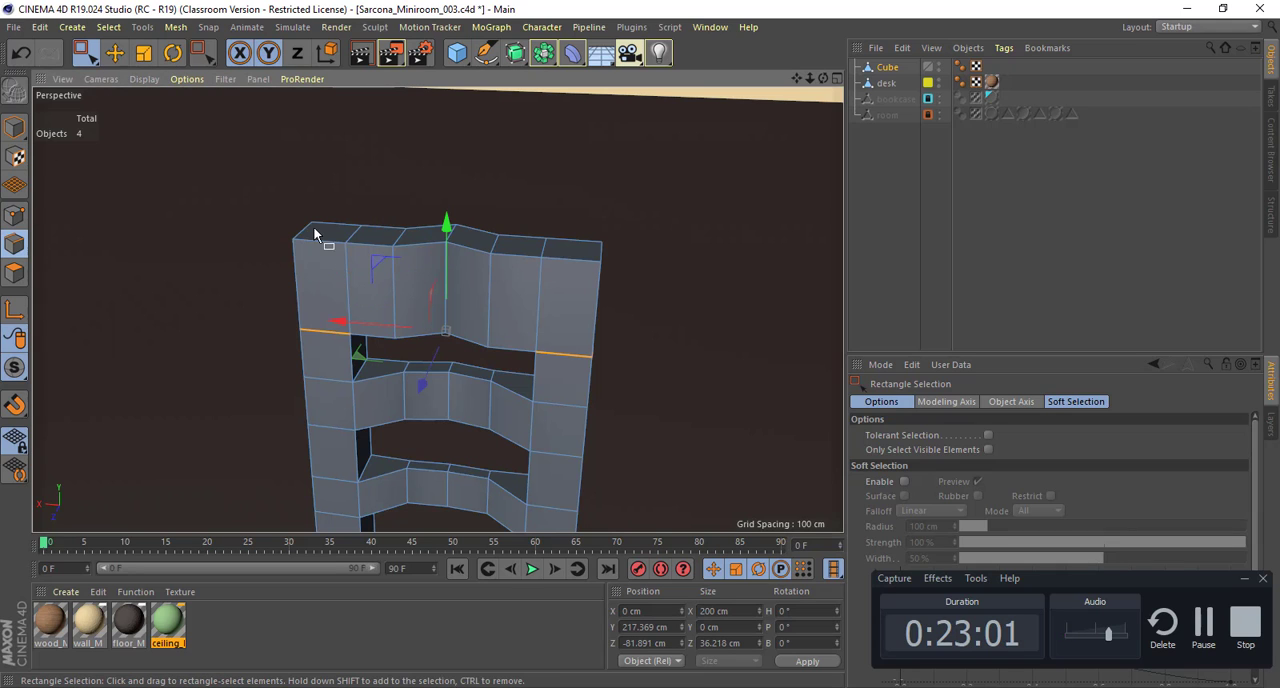
pyautogui.press('e')
pyautogui.click(398, 304)
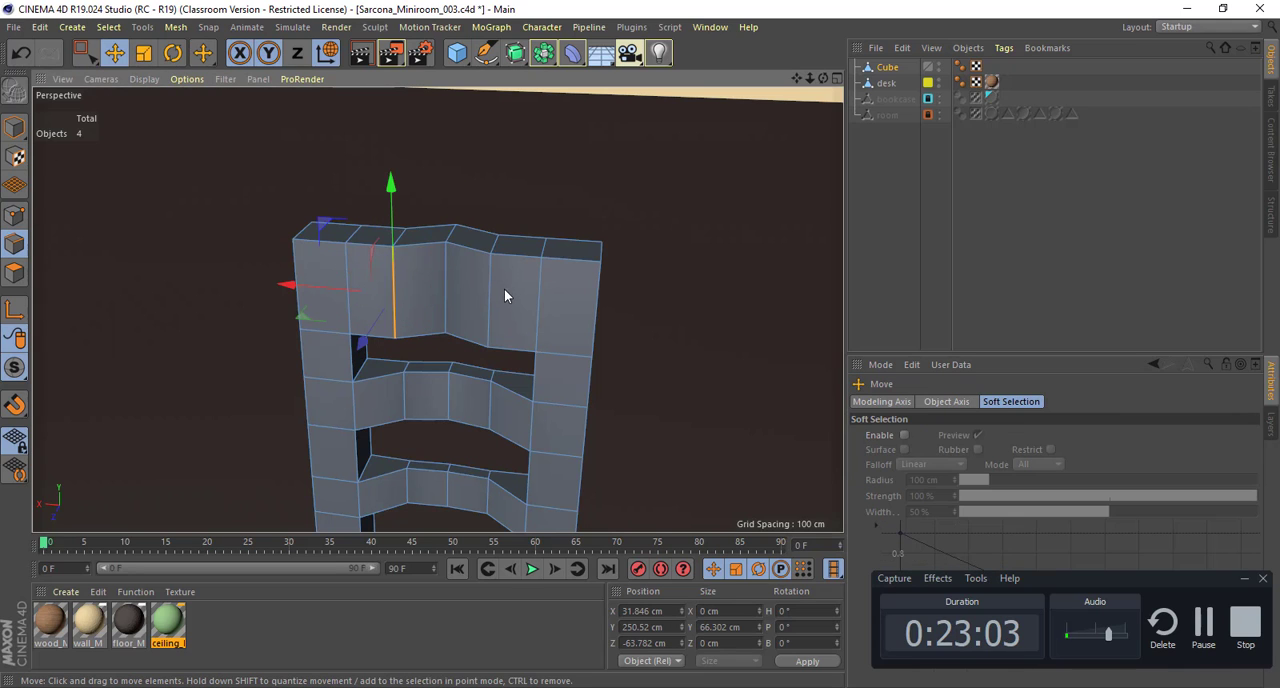
pyautogui.keyDown('shift'); pyautogui.click(491, 294); pyautogui.keyUp('shift')
pyautogui.keyDown('alt'); pyautogui.moveTo(464, 352); pyautogui.dragTo(430, 349); pyautogui.keyUp('alt')
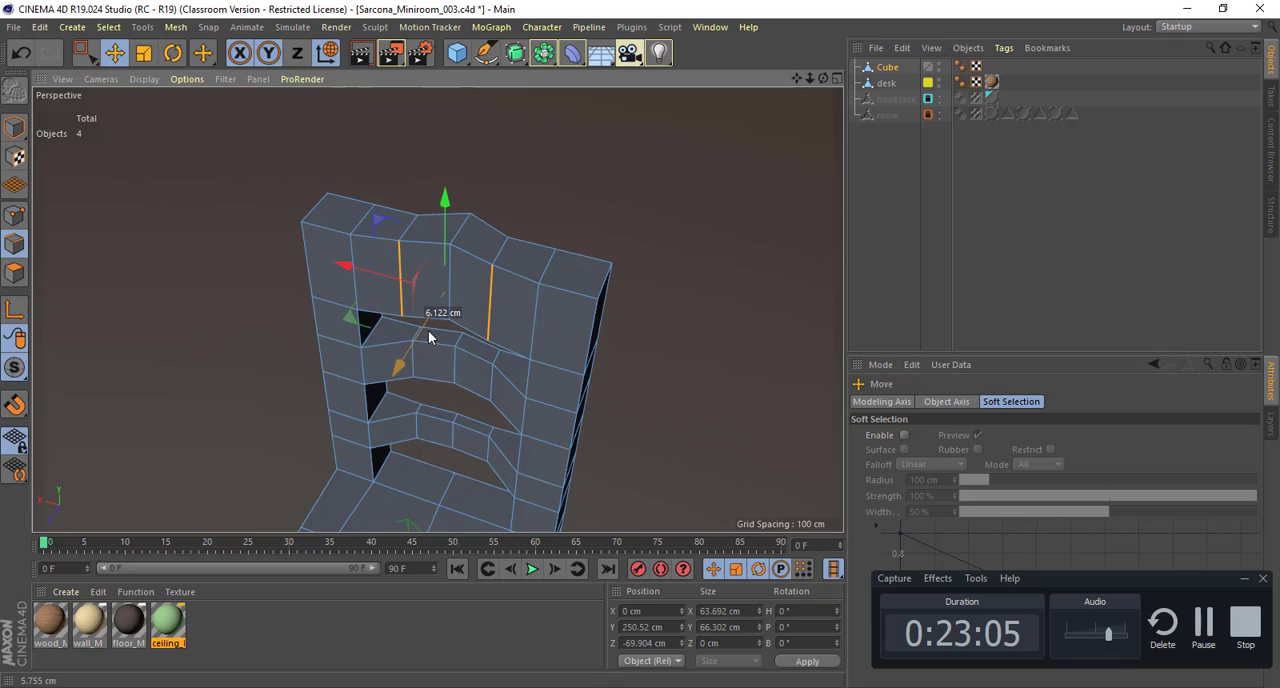
pyautogui.keyDown('alt'); pyautogui.moveTo(470, 298); pyautogui.dragTo(440, 322); pyautogui.keyUp('alt')
# Step: Select the two matching rear vertical edges of the top slat and move them backward along Z to about -110.5 cm
pyautogui.click(446, 341)
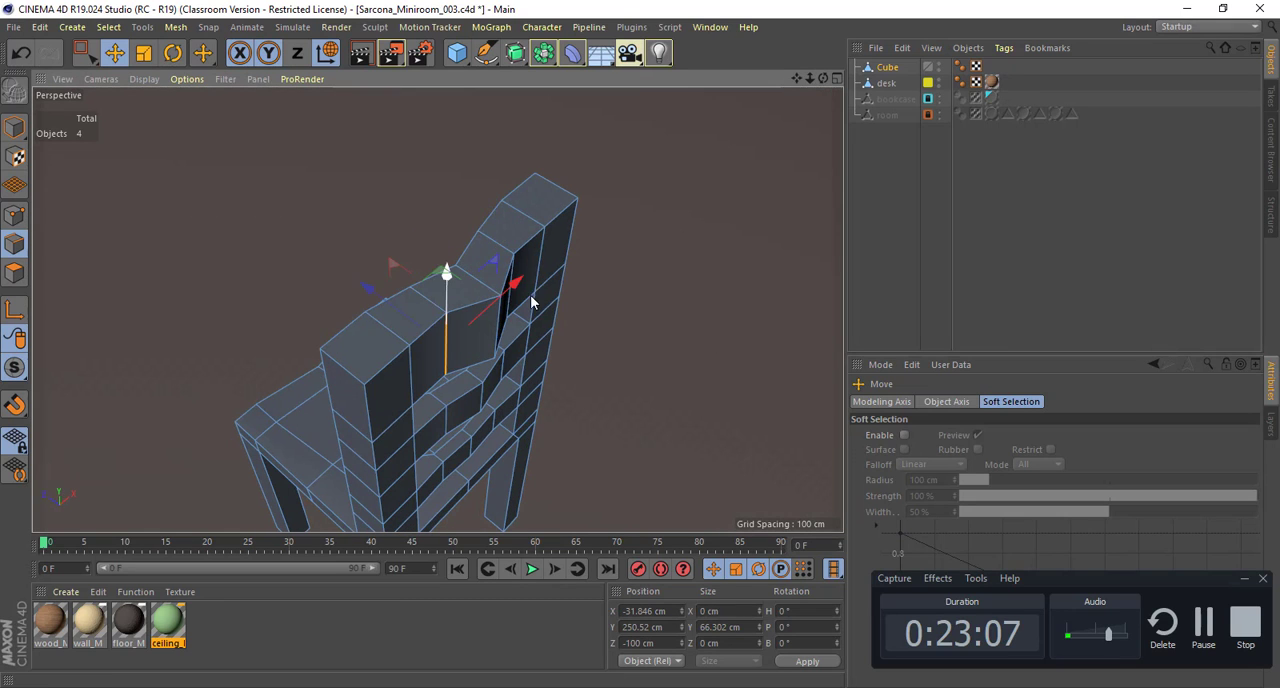
pyautogui.keyDown('alt'); pyautogui.moveTo(534, 298); pyautogui.dragTo(503, 308); pyautogui.keyUp('alt')
pyautogui.keyDown('shift'); pyautogui.click(523, 323); pyautogui.keyUp('shift')
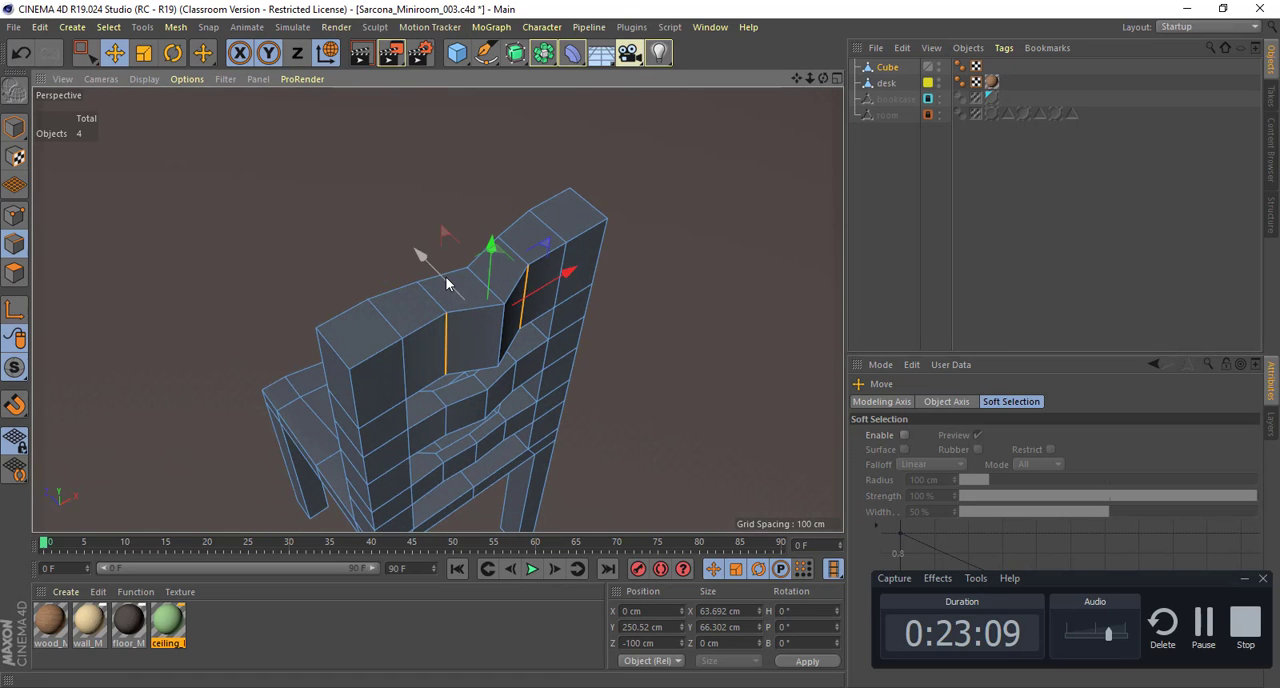
pyautogui.moveTo(440, 268); pyautogui.dragTo(491, 309)
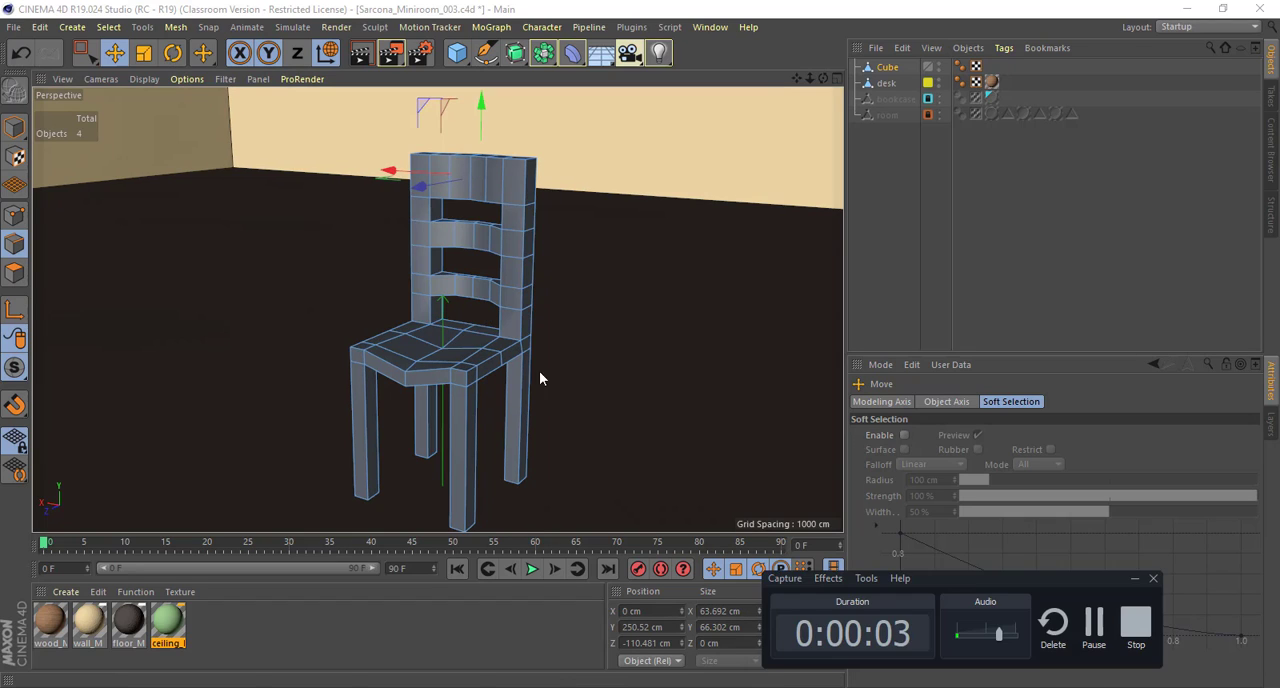
# Step: Try to bridge the middle slat's upper face to the underside of the top slat
pyautogui.keyDown('alt'); pyautogui.moveTo(443, 200); pyautogui.dragTo(526, 199); pyautogui.keyUp('alt')
pyautogui.scroll(8, 526, 199)
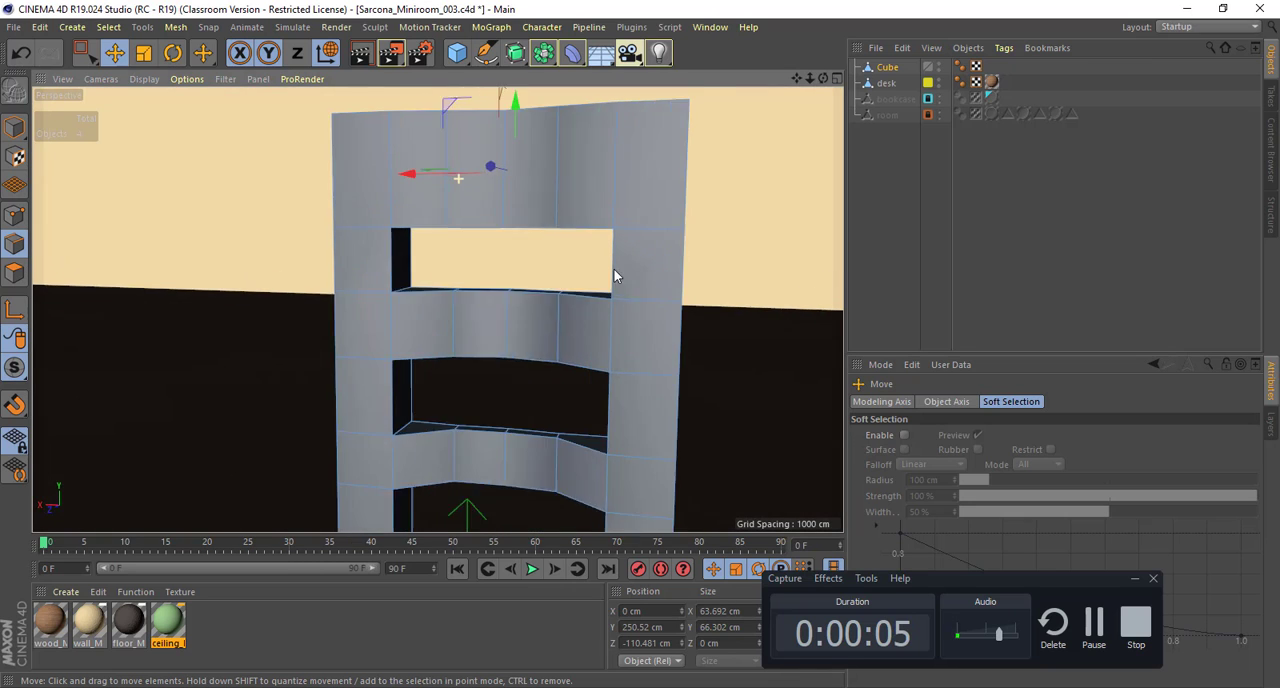
pyautogui.click(23, 274)
pyautogui.keyDown('alt'); pyautogui.moveTo(470, 257); pyautogui.dragTo(550, 289); pyautogui.keyUp('alt')
pyautogui.click(494, 297)
pyautogui.press('m')
pyautogui.press('b')
pyautogui.keyDown('alt'); pyautogui.moveTo(550, 289); pyautogui.dragTo(455, 262); pyautogui.keyUp('alt')
pyautogui.hotkey('ctrl', 'z')
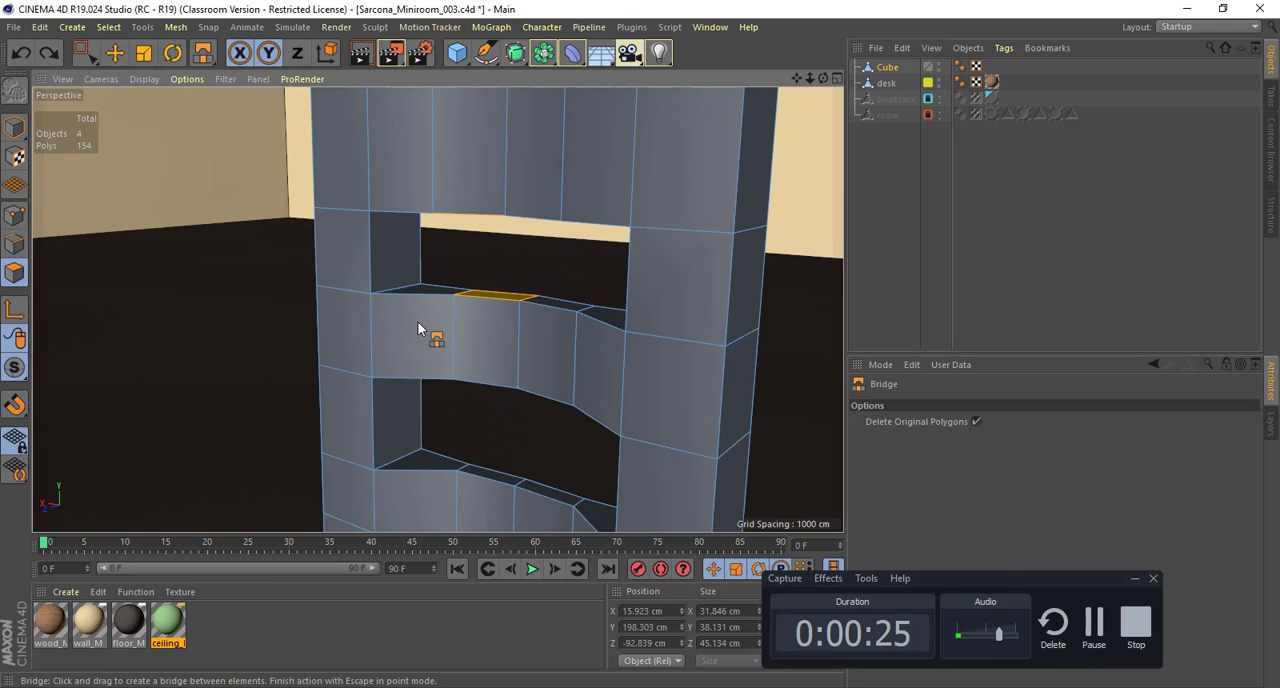
# Step: Inspect the whole chair in model mode from several angles and distances
pyautogui.keyDown('alt'); pyautogui.moveTo(469, 335); pyautogui.dragTo(476, 336); pyautogui.keyUp('alt')
pyautogui.press('e')
pyautogui.keyDown('alt'); pyautogui.moveTo(554, 340); pyautogui.dragTo(455, 335, button='right'); pyautogui.keyUp('alt')
pyautogui.keyDown('alt'); pyautogui.moveTo(455, 335); pyautogui.dragTo(340, 237, button='middle'); pyautogui.keyUp('alt')
pyautogui.click(13, 128)
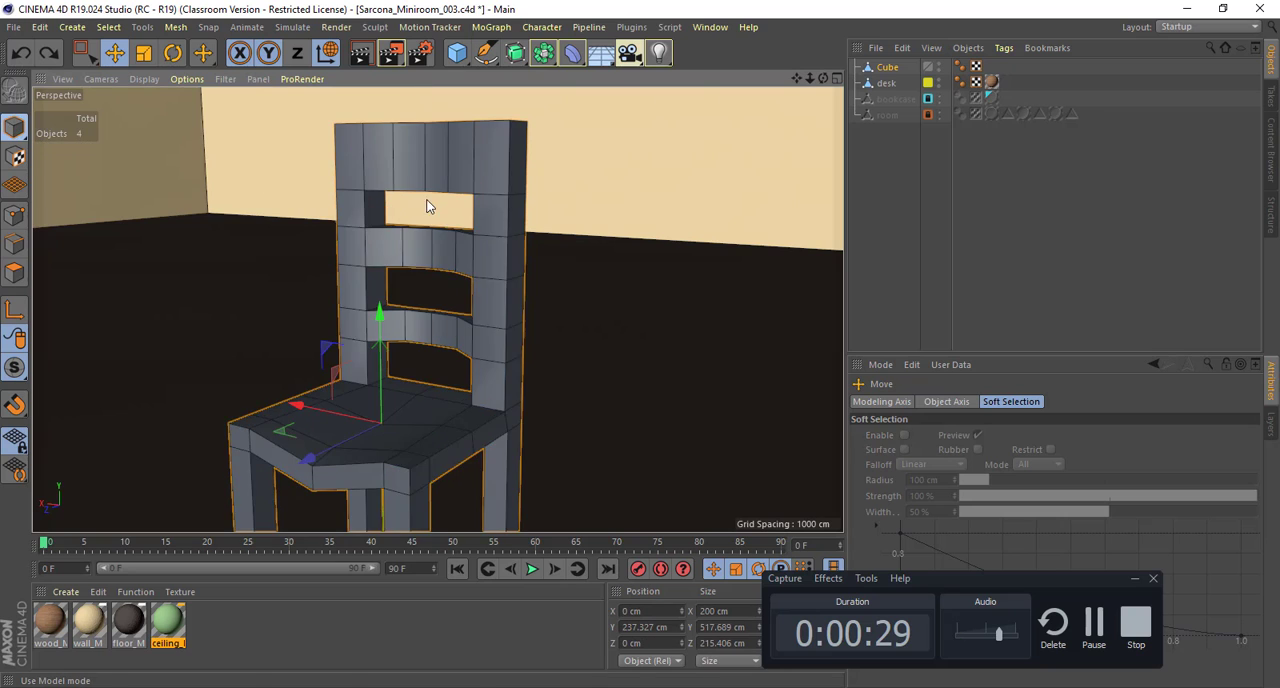
pyautogui.keyDown('alt'); pyautogui.moveTo(415, 229); pyautogui.dragTo(583, 270); pyautogui.keyUp('alt')
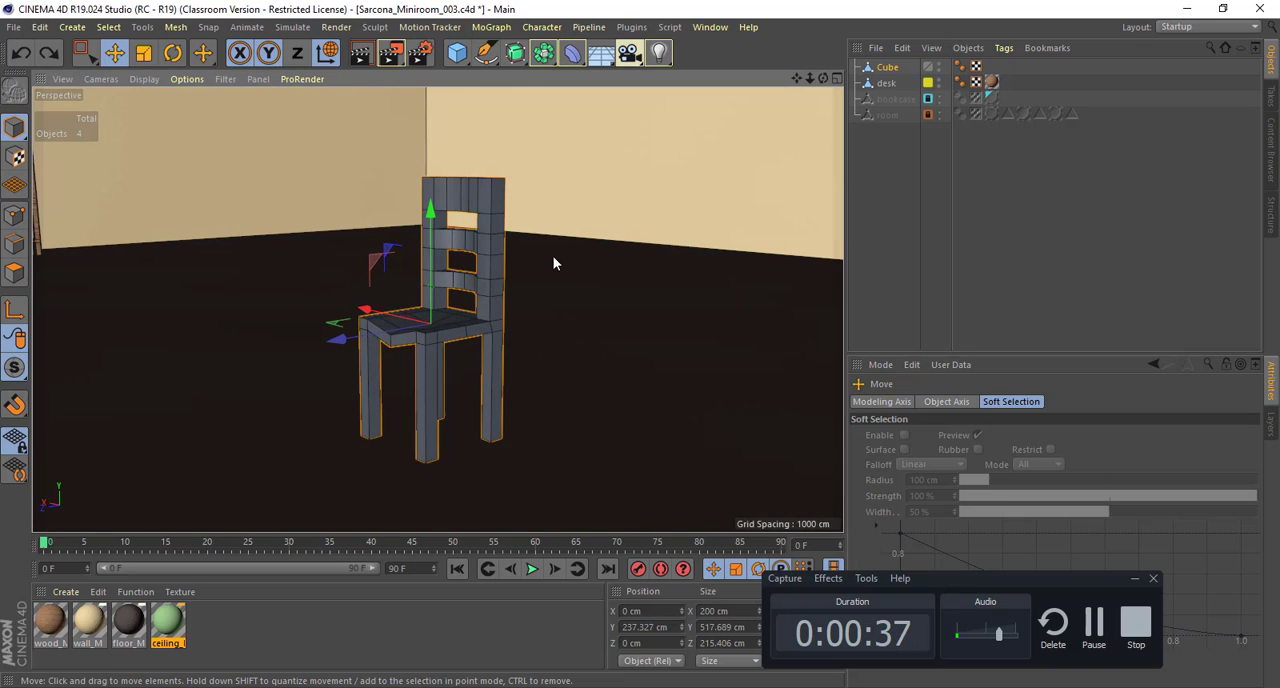
pyautogui.keyDown('alt'); pyautogui.moveTo(490, 179); pyautogui.dragTo(569, 247); pyautogui.keyUp('alt')
pyautogui.scroll(10, 434, 187)
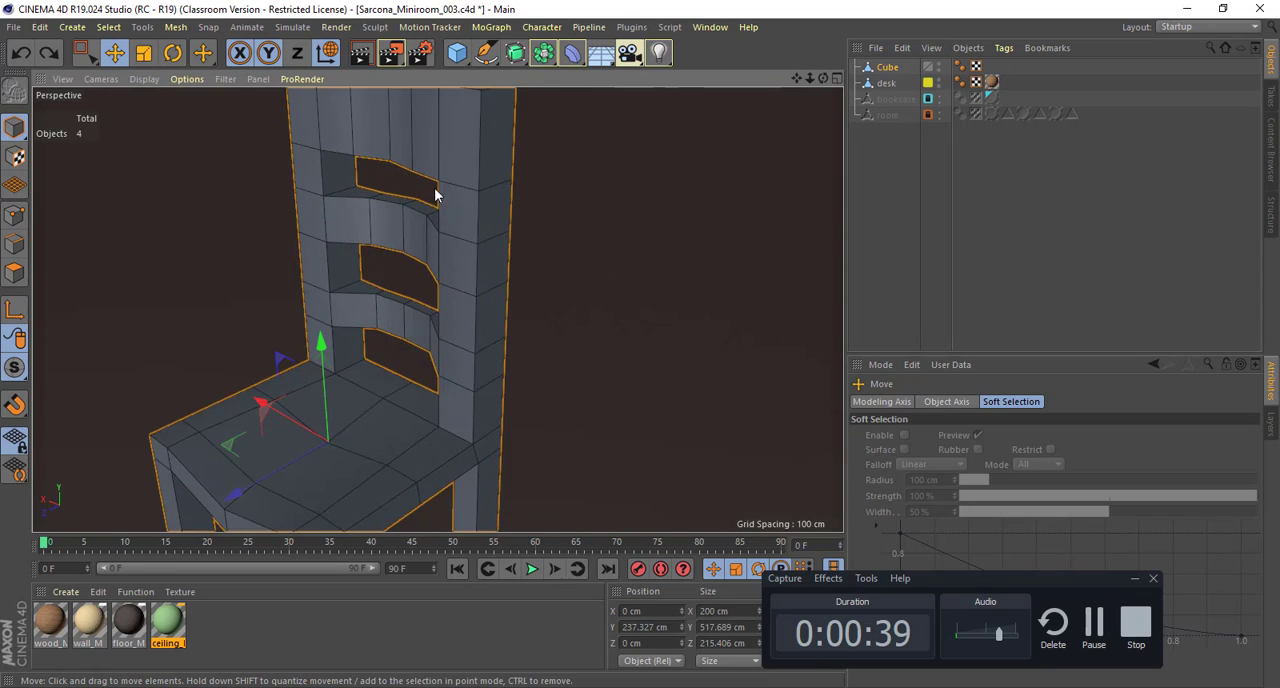
# Step: Select the top polygons of both back posts and extrude them upward by about 34.8 cm
pyautogui.click(14, 272)
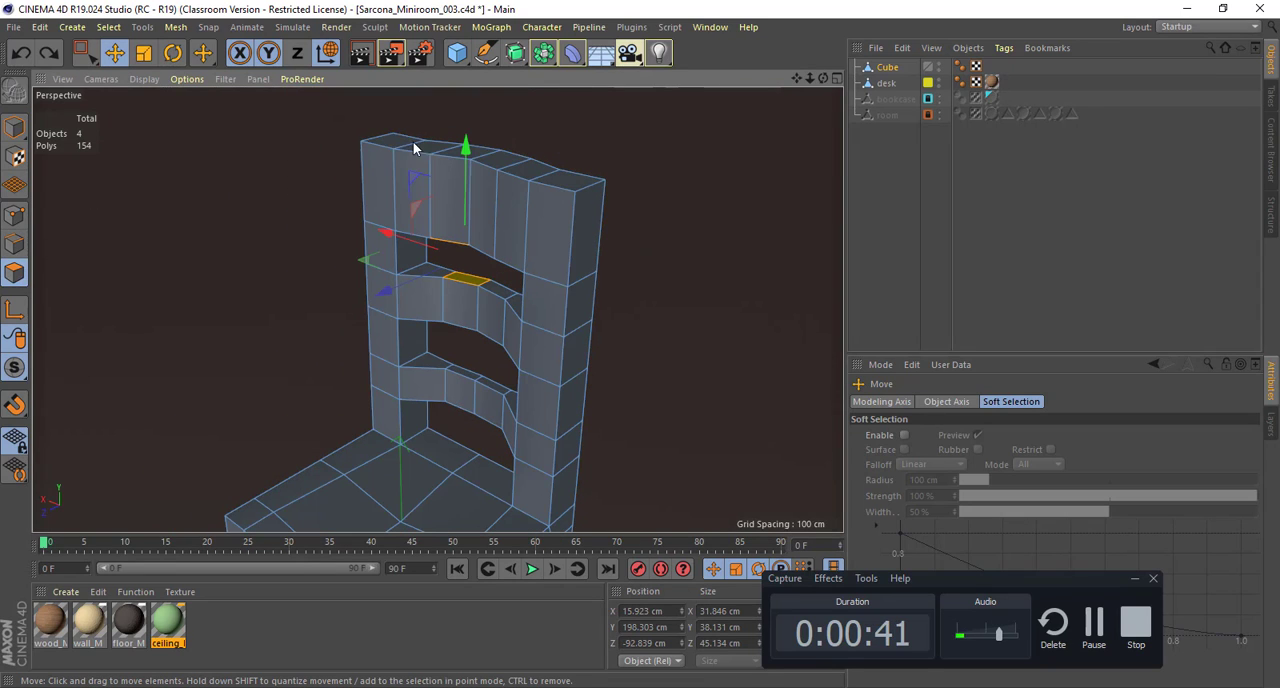
pyautogui.click(397, 147)
pyautogui.keyDown('shift'); pyautogui.click(594, 182); pyautogui.keyUp('shift')
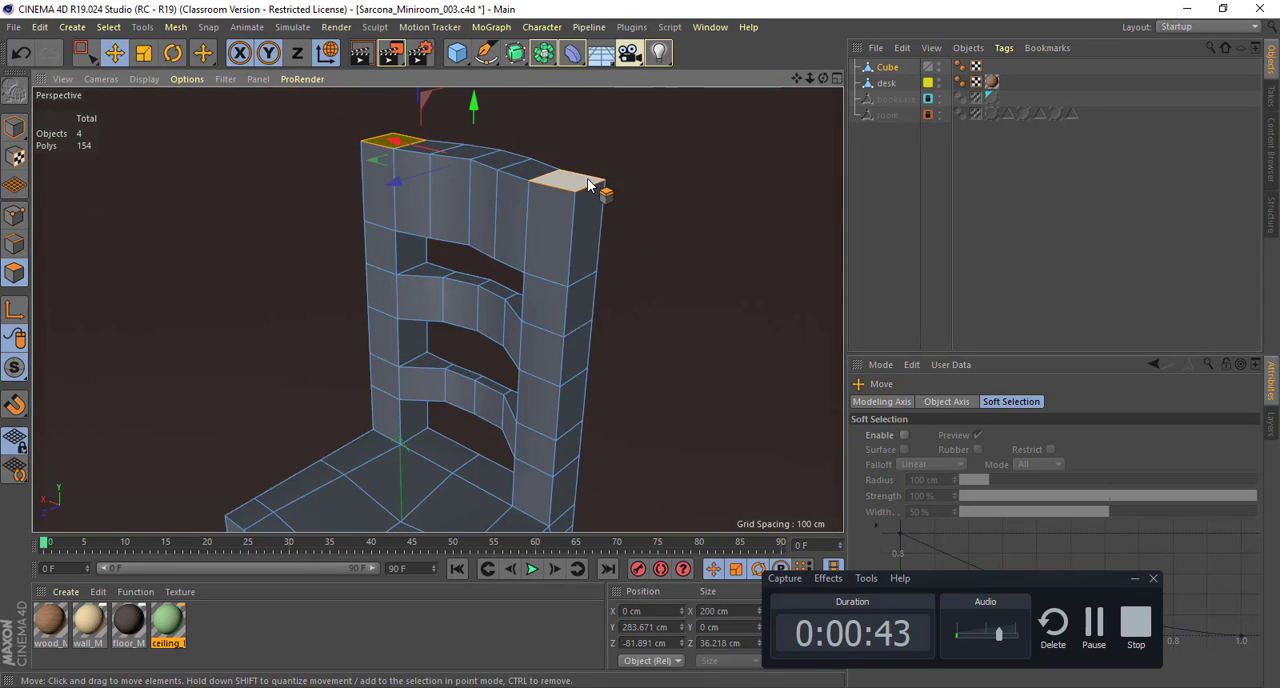
pyautogui.press('d')
pyautogui.moveTo(602, 188); pyautogui.dragTo(674, 188)
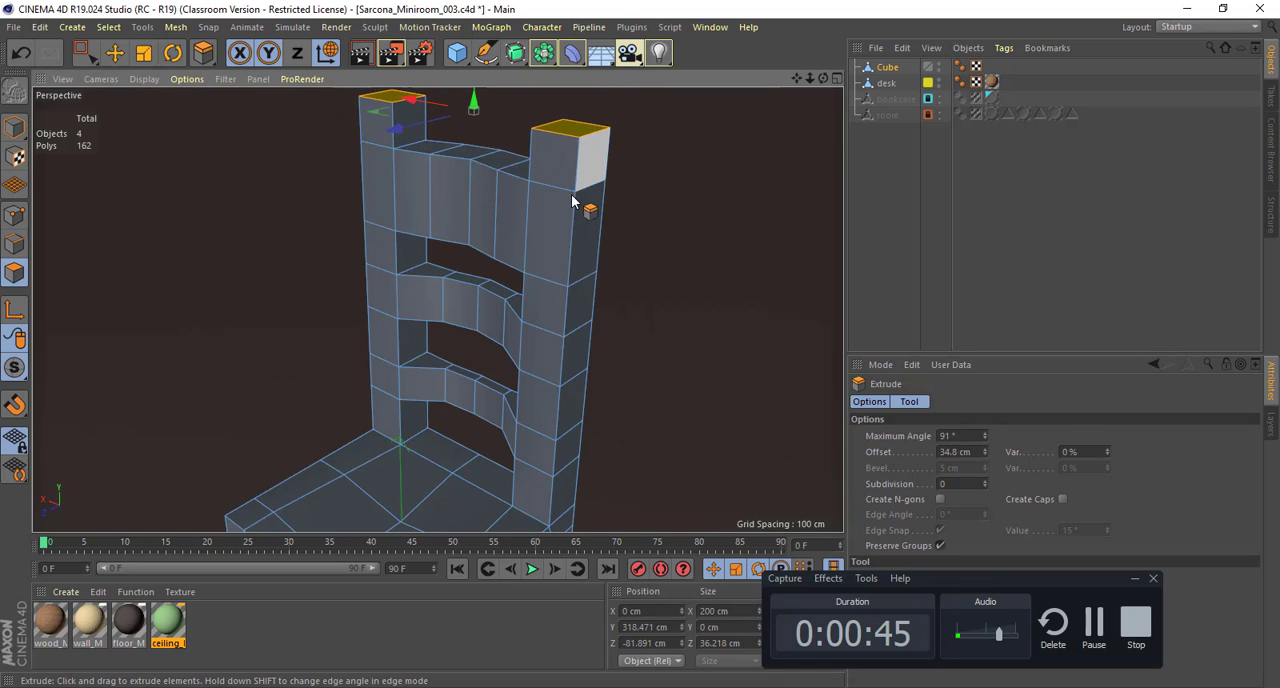
# Step: Divide the extruded top section of each back post with three evenly spaced horizontal loop cuts
pyautogui.keyDown('alt'); pyautogui.moveTo(574, 217); pyautogui.dragTo(575, 336, button='middle'); pyautogui.keyUp('alt')
pyautogui.keyDown('alt'); pyautogui.moveTo(573, 337); pyautogui.dragTo(653, 339, button='right'); pyautogui.keyUp('alt')
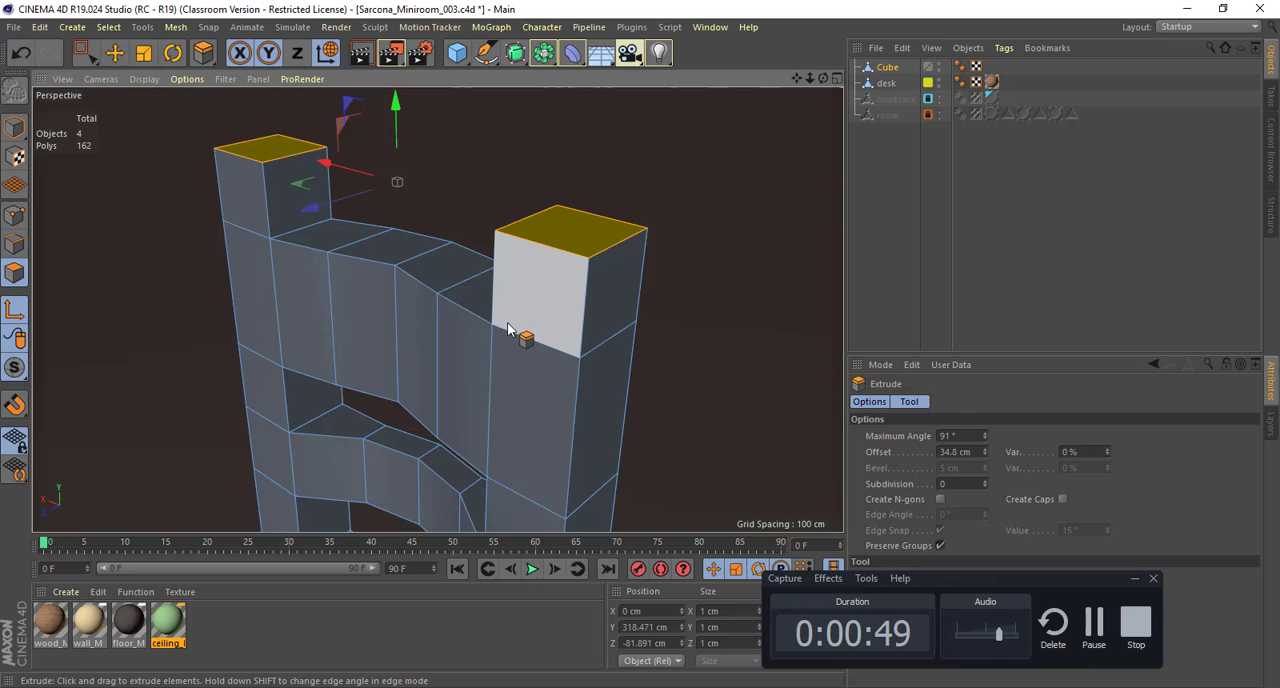
pyautogui.press('Return')
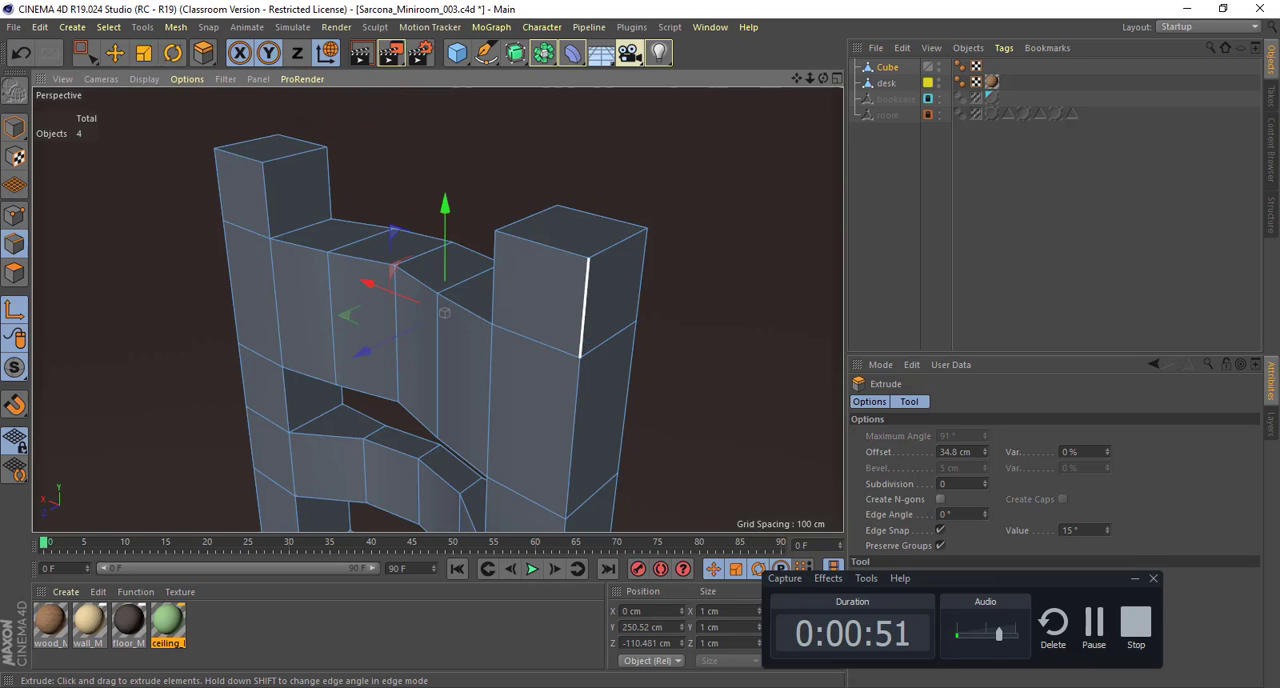
pyautogui.click(543, 329)
pyautogui.press('k')
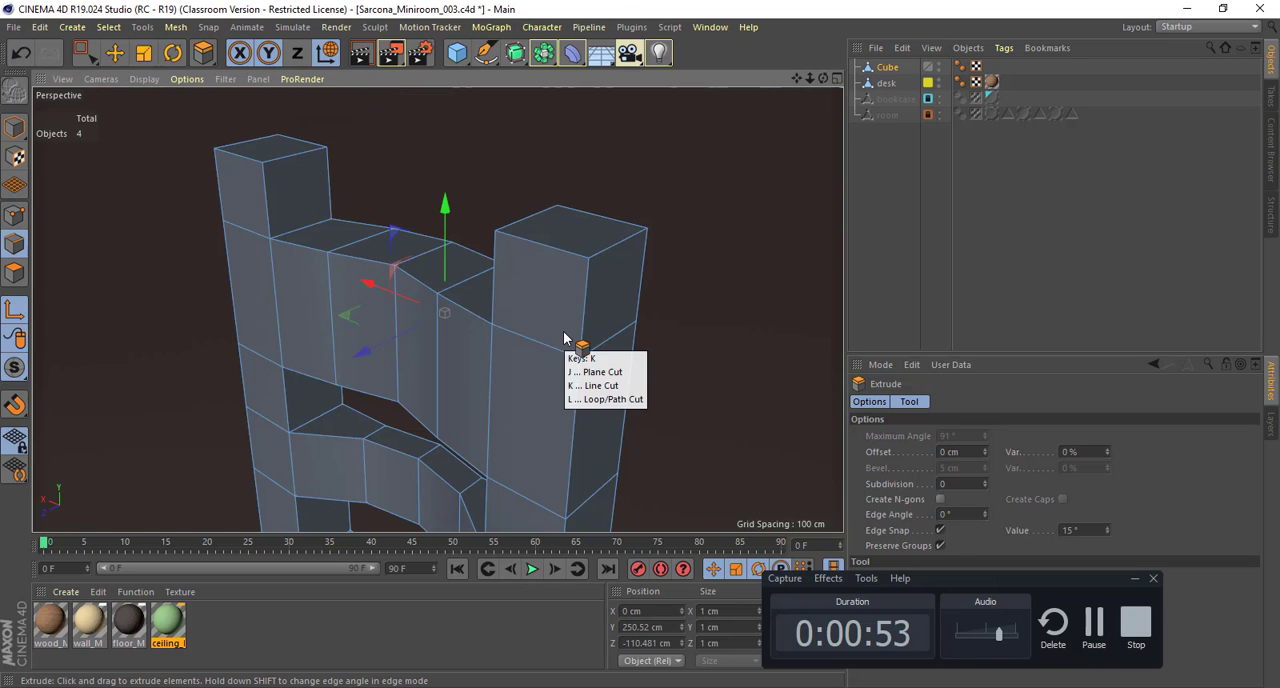
pyautogui.press('l')
pyautogui.click(583, 346)
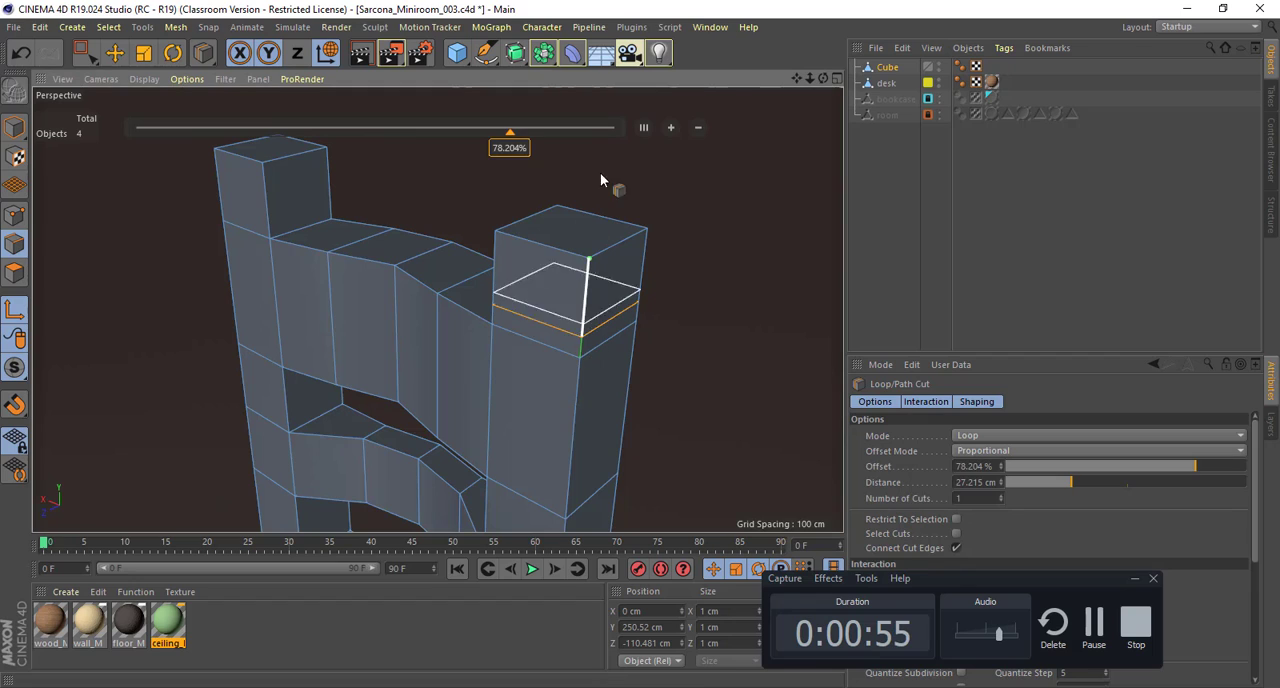
pyautogui.click(672, 126)
pyautogui.click(672, 126)
pyautogui.click(267, 210)
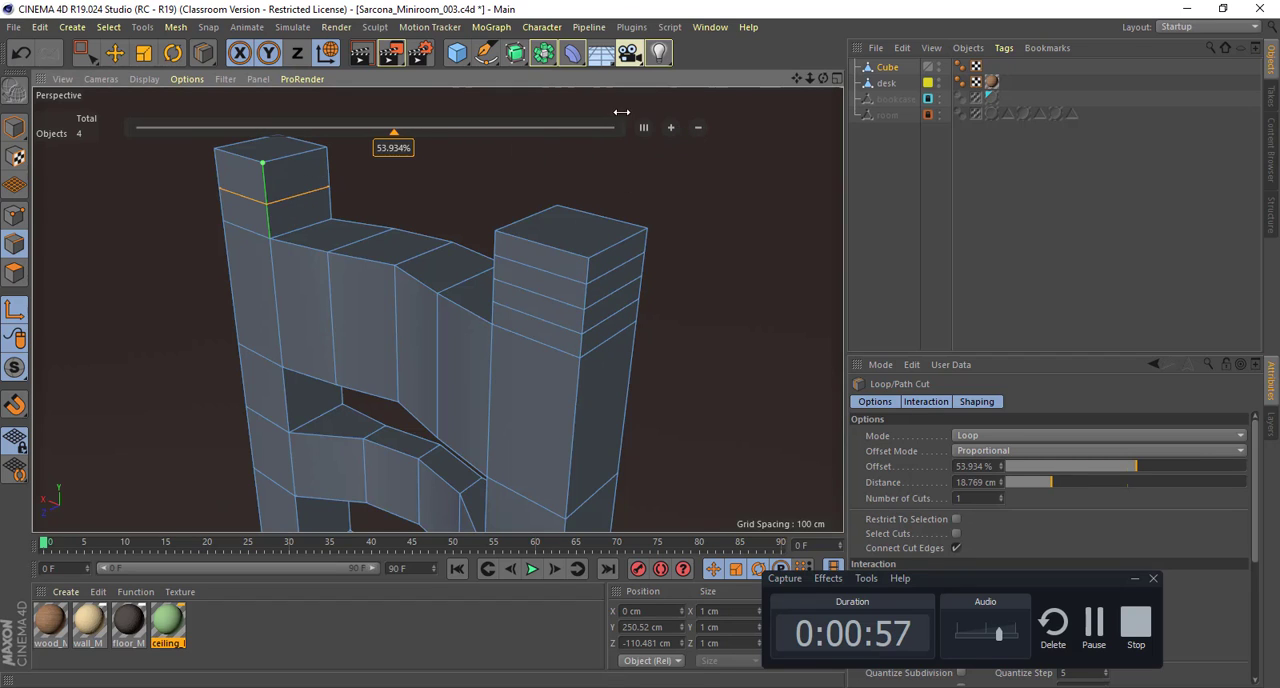
pyautogui.click(671, 128)
pyautogui.click(671, 128)
# Step: Select the lowest loop cut on the negative-X post's top section and scale it in to about 25.3 cm wide
pyautogui.press('e')
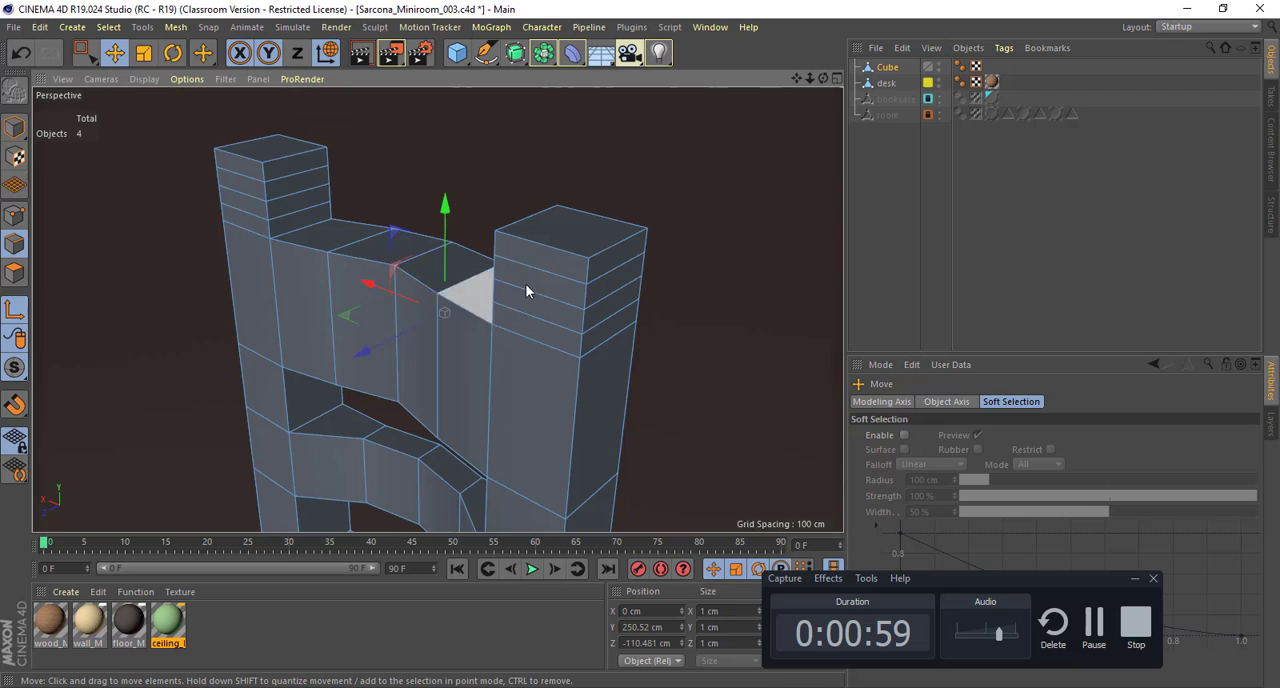
pyautogui.keyDown('alt'); pyautogui.moveTo(526, 286); pyautogui.dragTo(651, 279); pyautogui.keyUp('alt')
pyautogui.click(619, 264)
pyautogui.press('t')
pyautogui.click(676, 280)
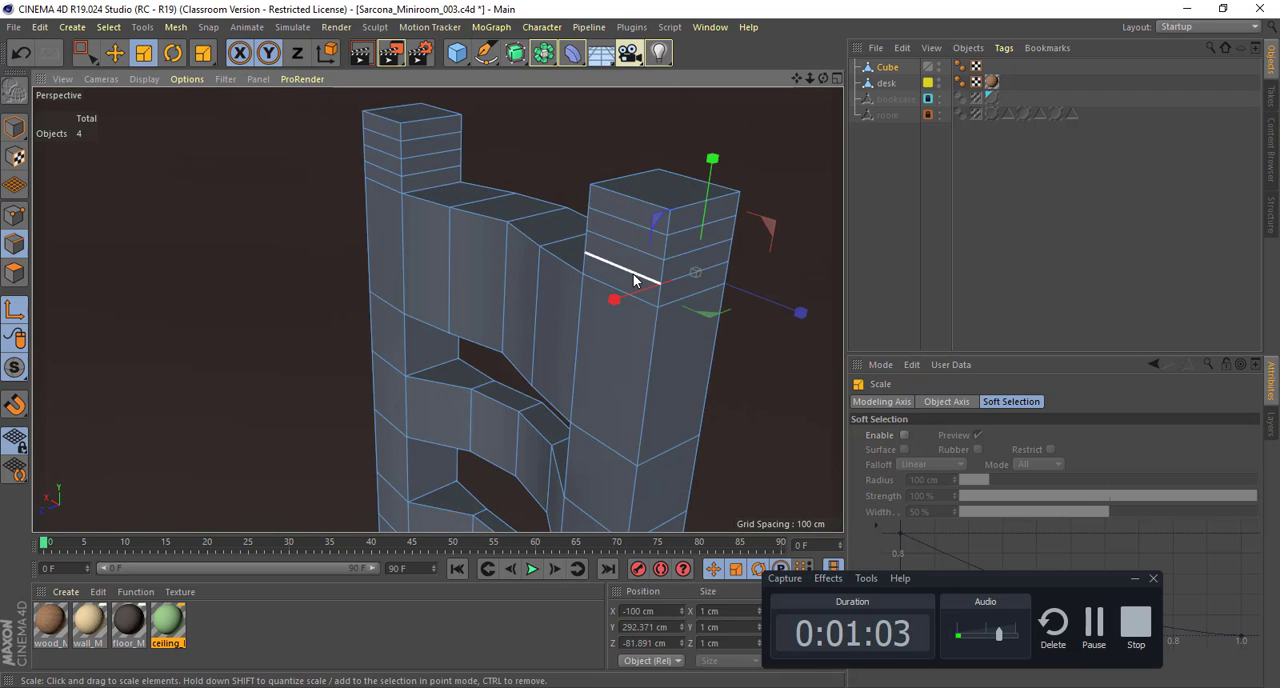
pyautogui.click(633, 275)
pyautogui.click(697, 283)
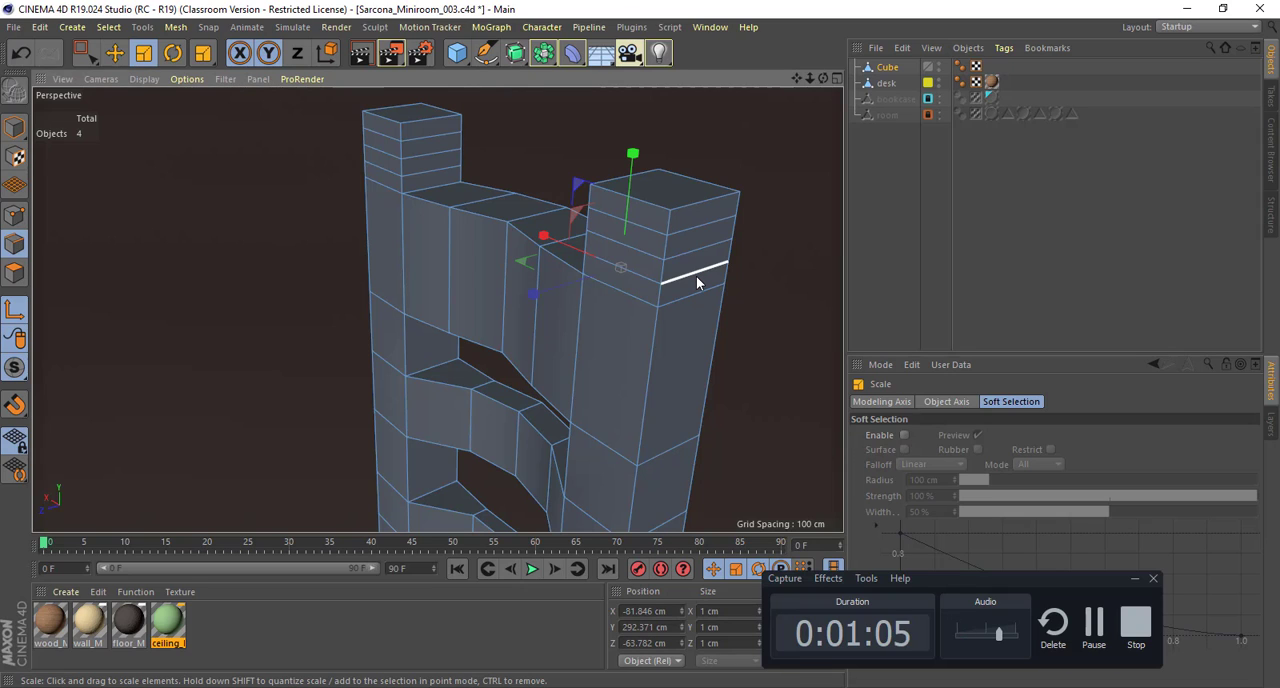
pyautogui.doubleClick(697, 281)
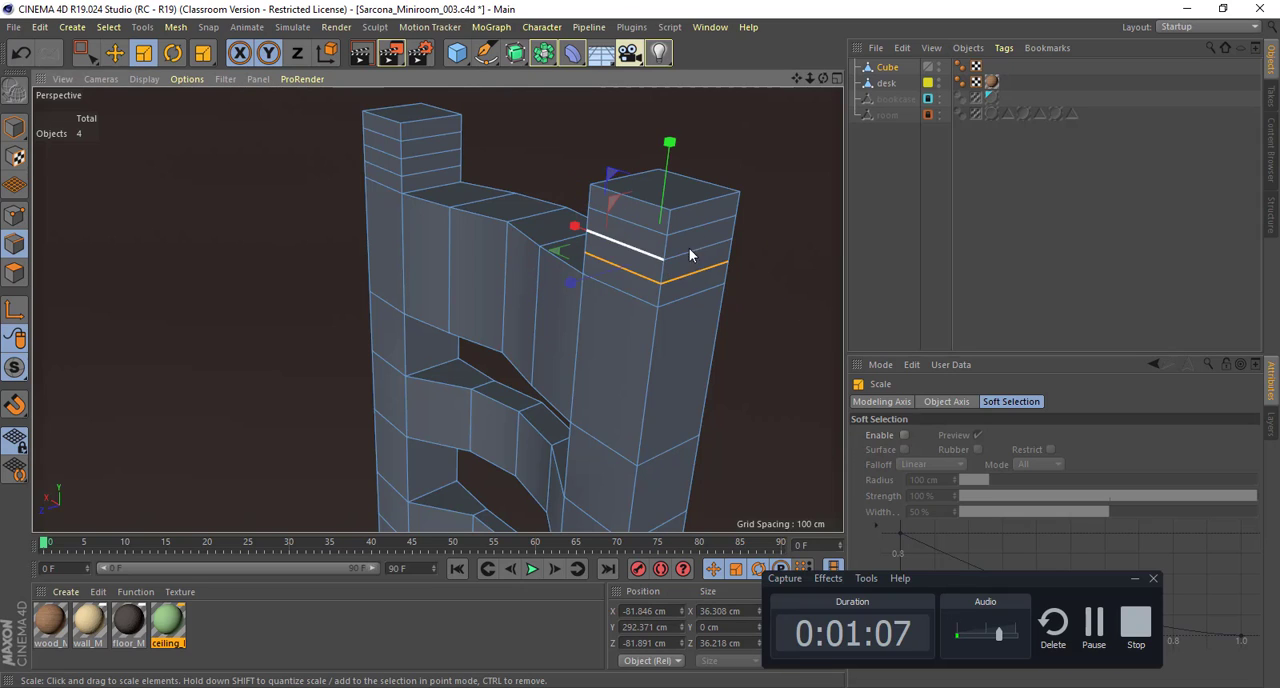
pyautogui.moveTo(706, 225); pyautogui.dragTo(337, 162)
pyautogui.hotkey('ctrl', 'z')
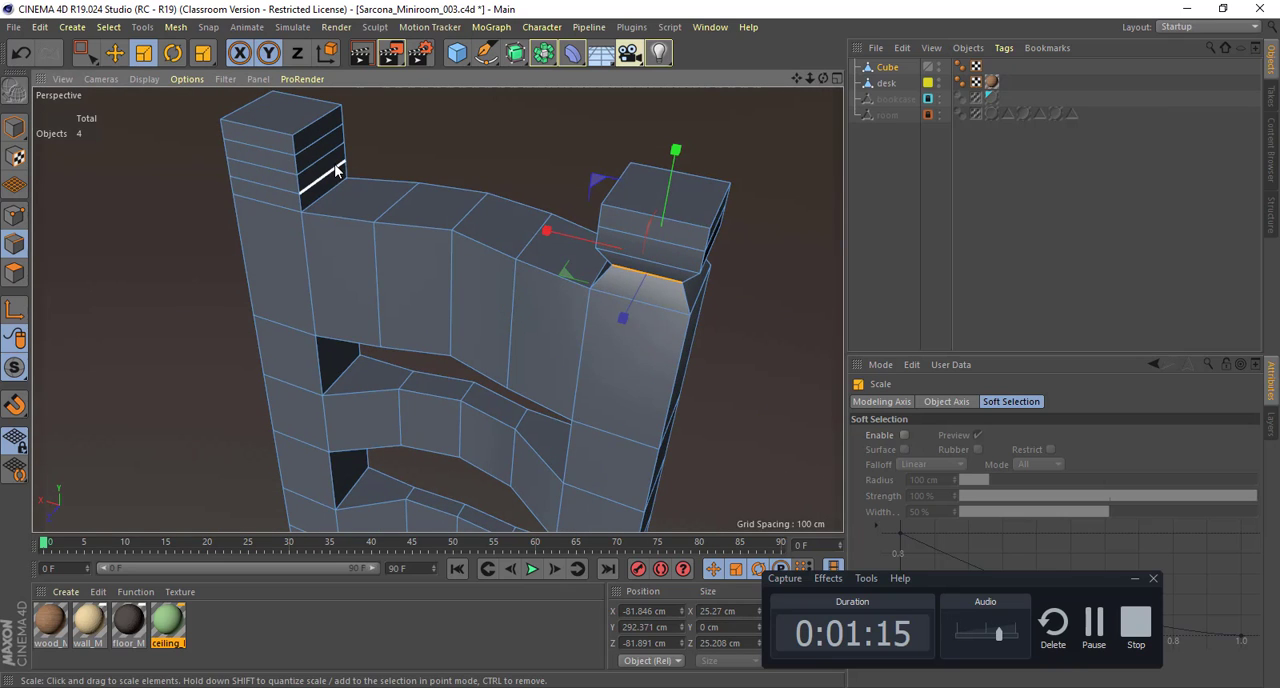
# Step: Select the matching lowest loop on the opposite post's top section and scale it in to about 26.4 cm wide
pyautogui.doubleClick(335, 171)
pyautogui.moveTo(200, 190); pyautogui.dragTo(40, 148)
pyautogui.keyDown('alt'); pyautogui.moveTo(513, 318); pyautogui.dragTo(508, 290); pyautogui.keyUp('alt')
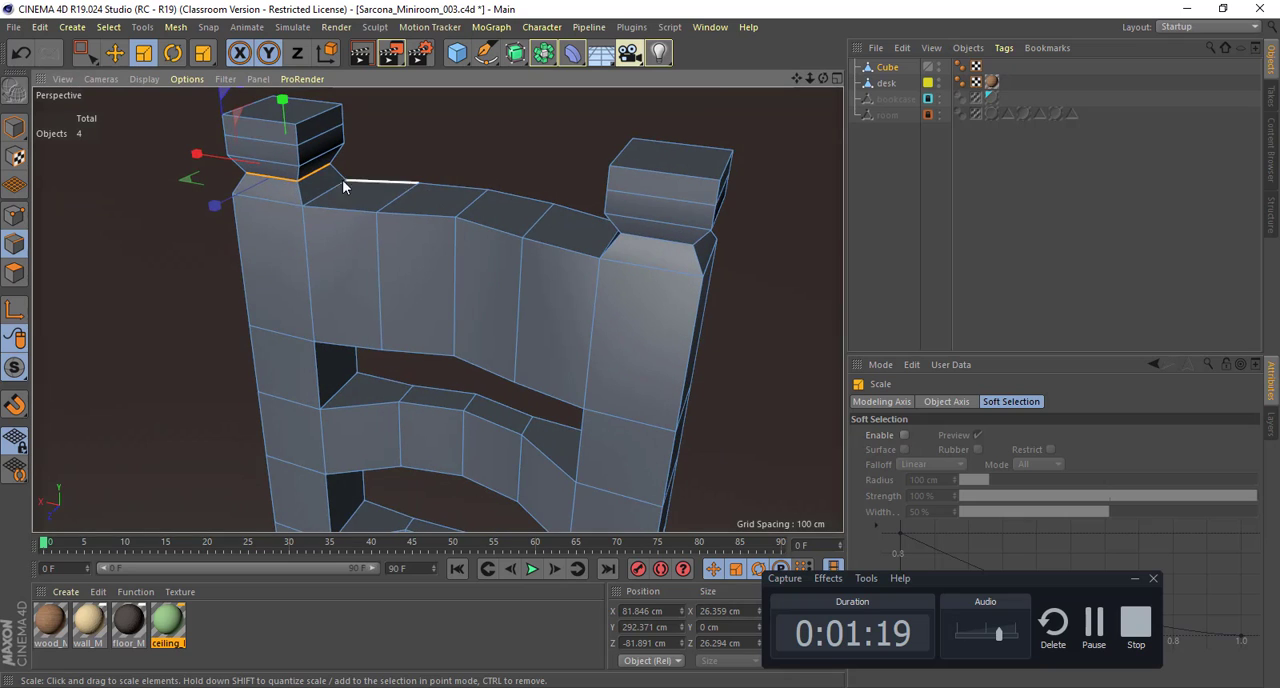
# Step: In polygon mode, select the top face of the positive-X post and scale it down to about 47%
pyautogui.click(15, 273)
pyautogui.keyDown('alt'); pyautogui.moveTo(345, 241); pyautogui.dragTo(403, 206); pyautogui.keyUp('alt')
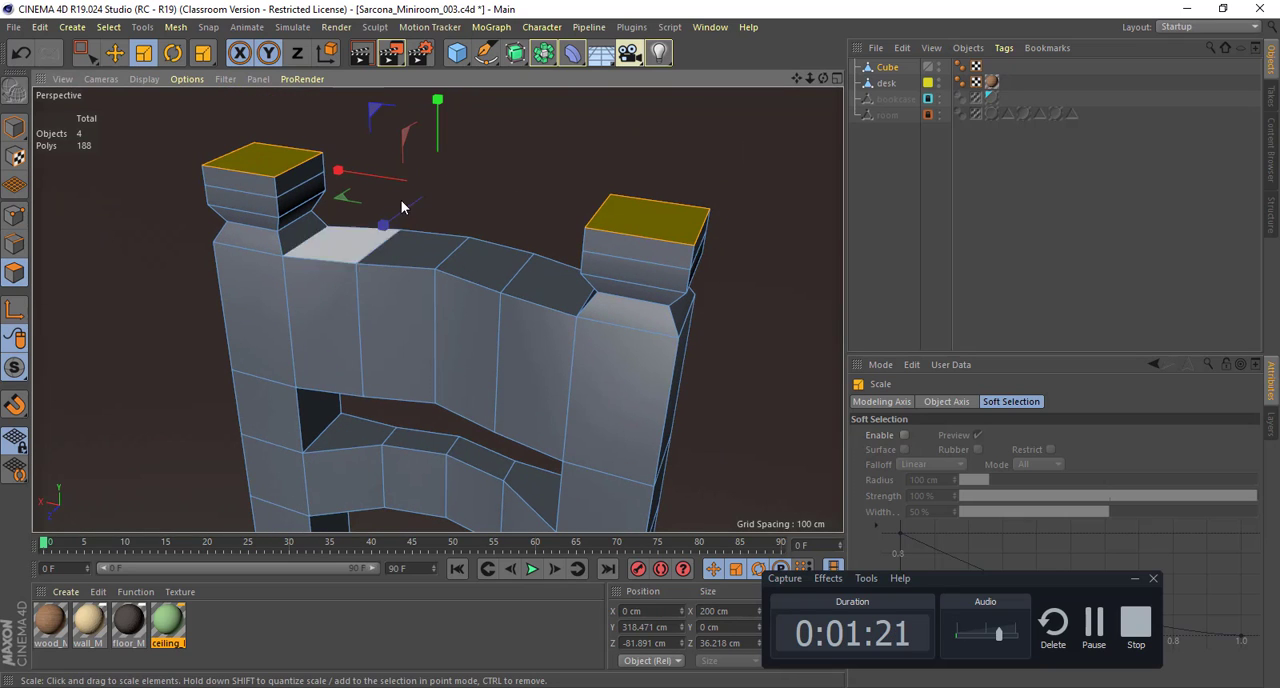
pyautogui.click(295, 160)
pyautogui.moveTo(350, 148); pyautogui.dragTo(366, 171)
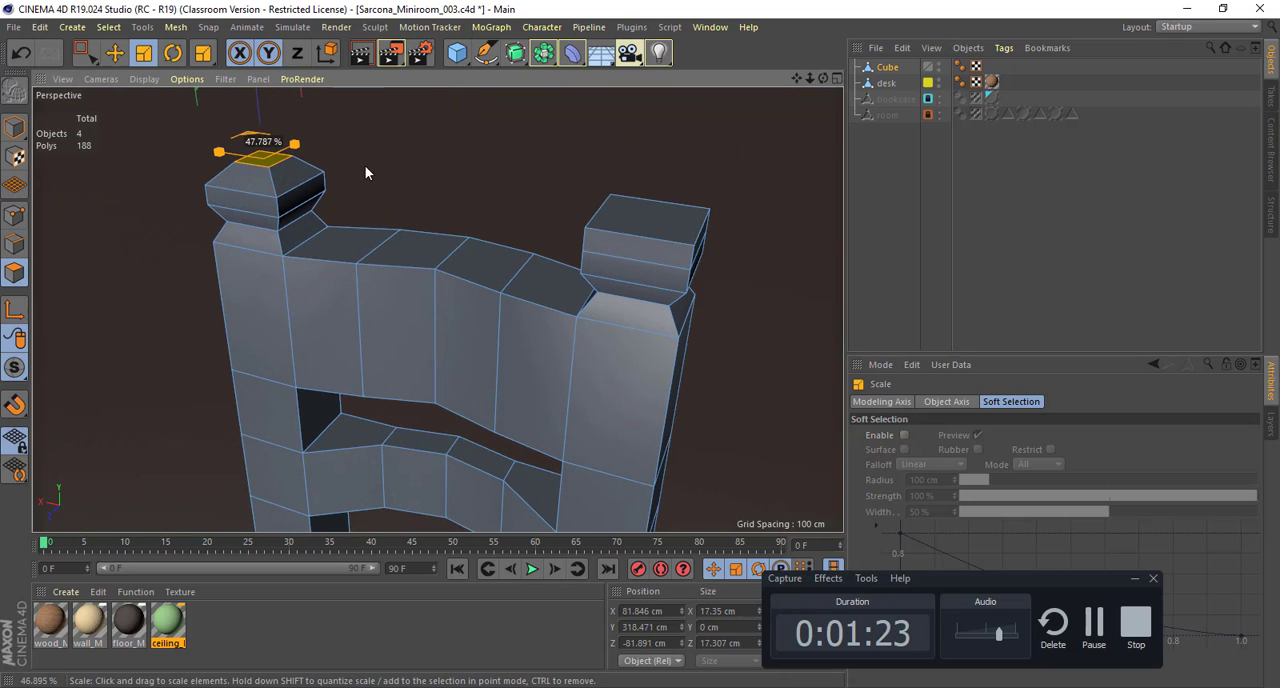
# Step: Select the top face of the negative-X post and scale it down to about 21.8 cm wide
pyautogui.click(627, 218)
pyautogui.moveTo(626, 267); pyautogui.dragTo(651, 252)
pyautogui.keyDown('alt'); pyautogui.moveTo(651, 322); pyautogui.dragTo(645, 289); pyautogui.keyUp('alt')
pyautogui.keyDown('alt'); pyautogui.moveTo(669, 291); pyautogui.dragTo(540, 299, button='right'); pyautogui.keyUp('alt')
pyautogui.keyDown('alt'); pyautogui.moveTo(539, 297); pyautogui.dragTo(598, 277); pyautogui.keyUp('alt')
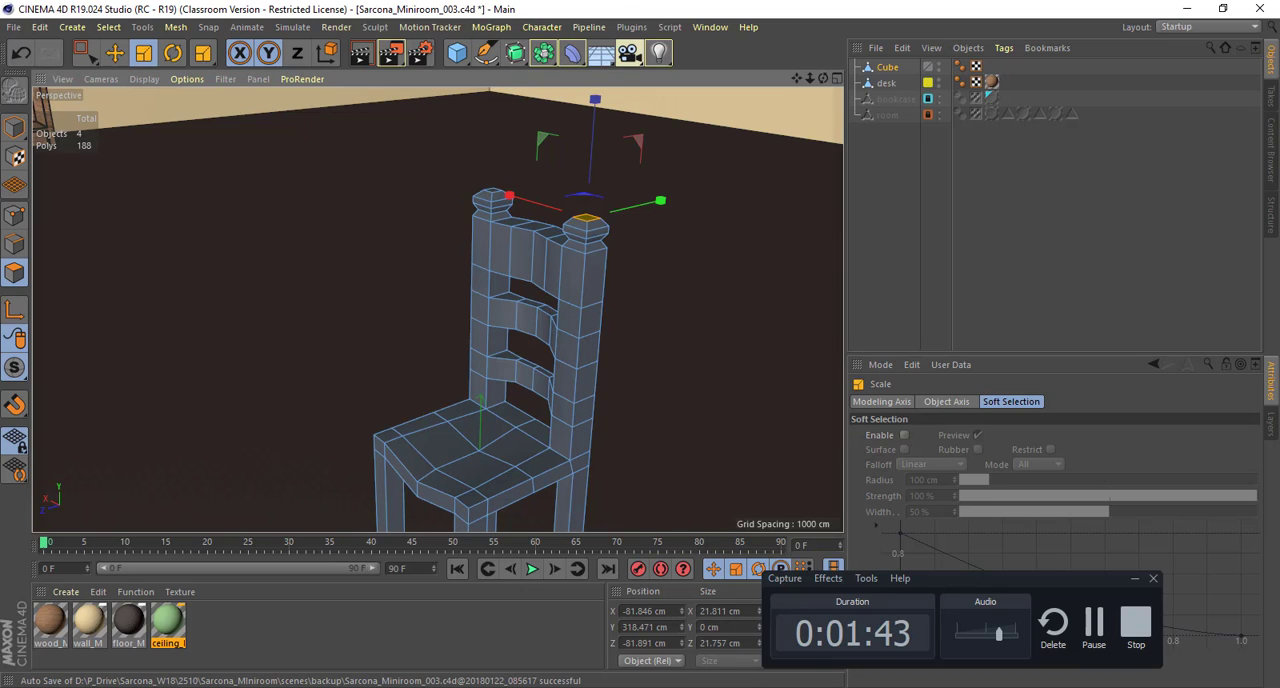
# Step: Switch to the browser and look through the wooden chair image results, previewing the IndiaMART wooden chair
pyautogui.hotkey('alt', 'Tab')
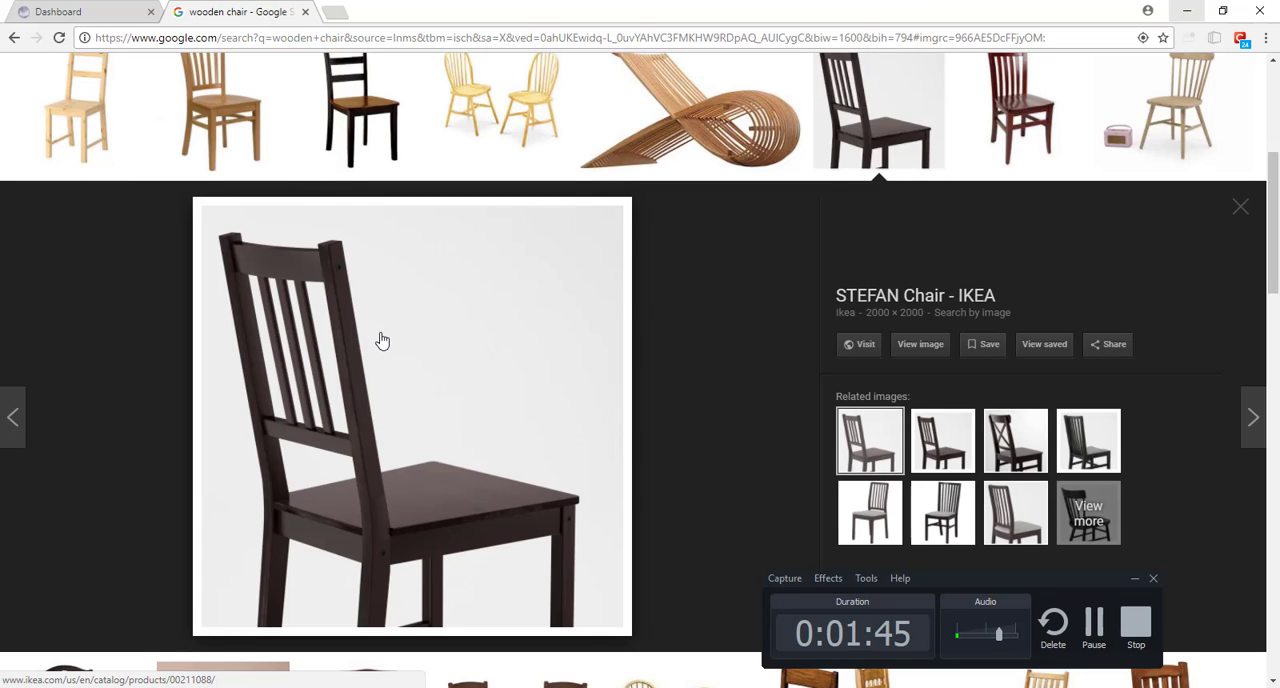
pyautogui.scroll(-4, 381, 341)
pyautogui.click(378, 404)
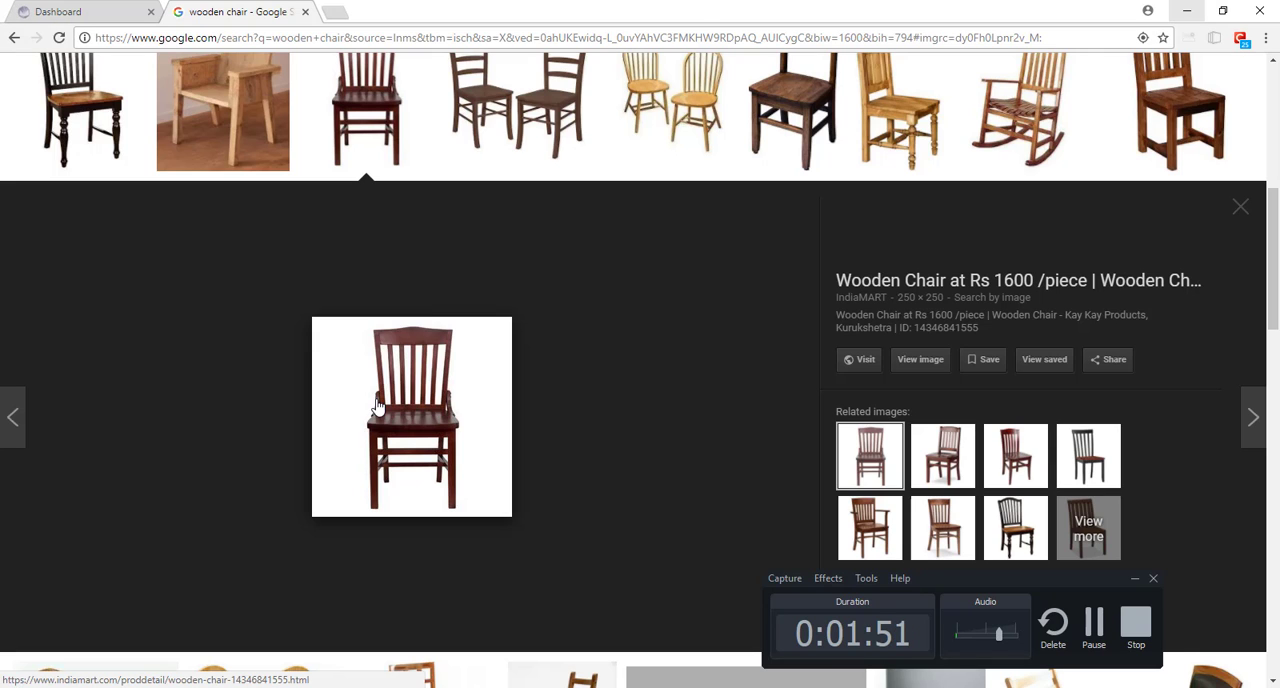
# Step: Open the Old Wooden Chair result's StickPNG page from the image results and examine the chair's seat, legs and stretchers up close
pyautogui.scroll(3, 373, 406)
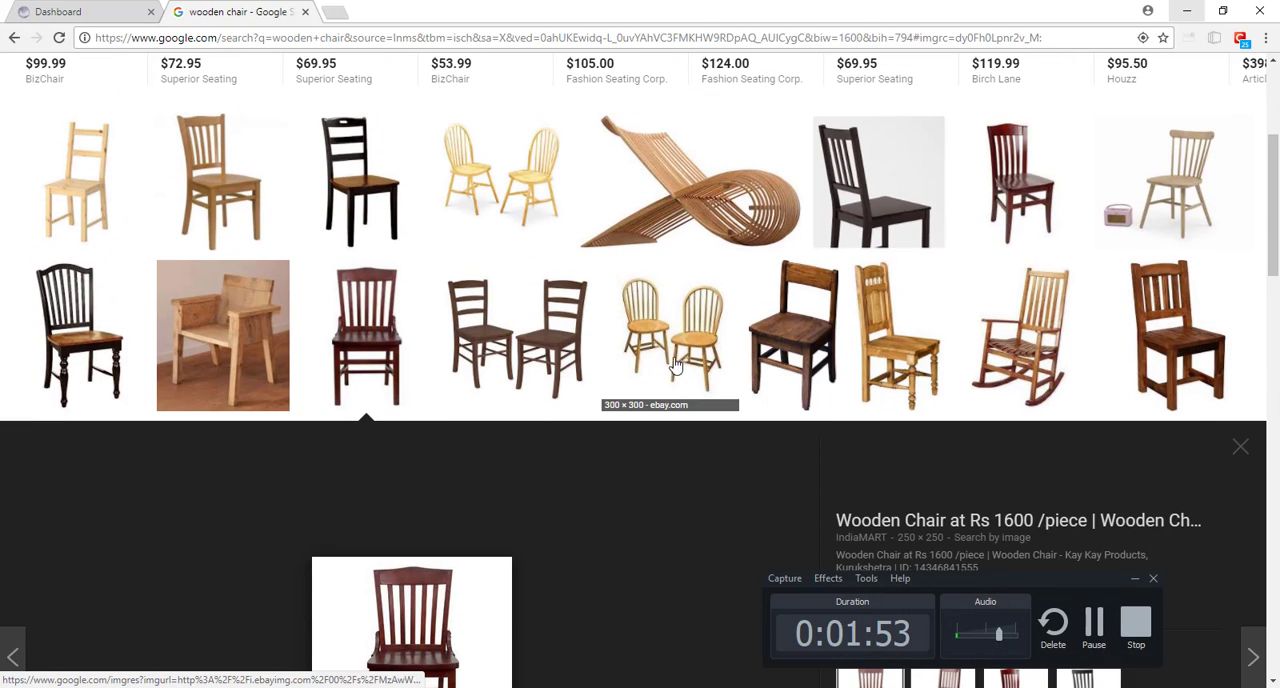
pyautogui.click(762, 350)
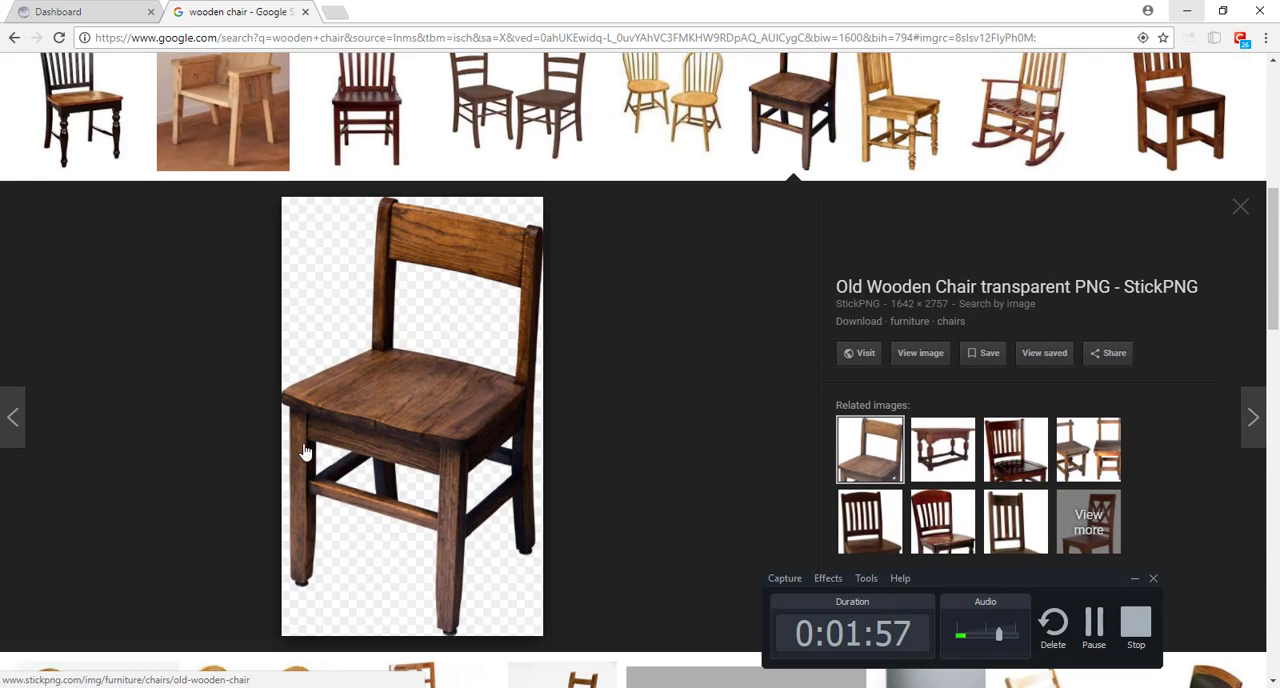
pyautogui.click(918, 356)
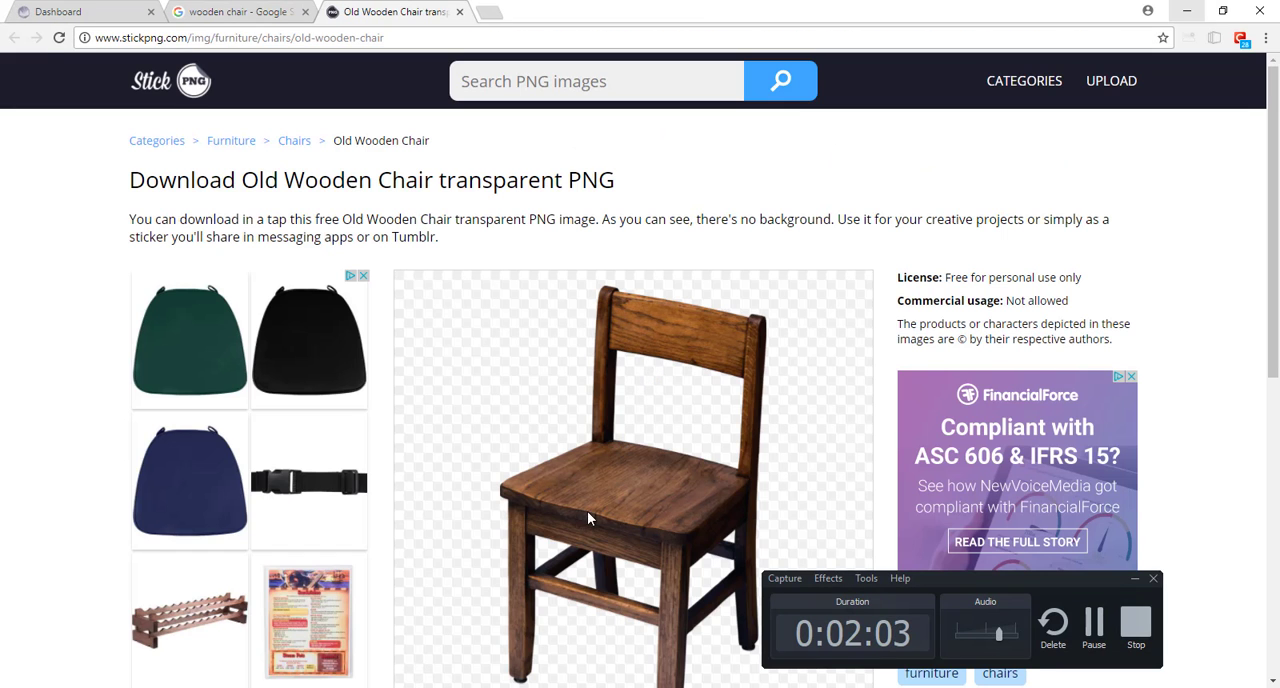
pyautogui.scroll(-3, 589, 236)
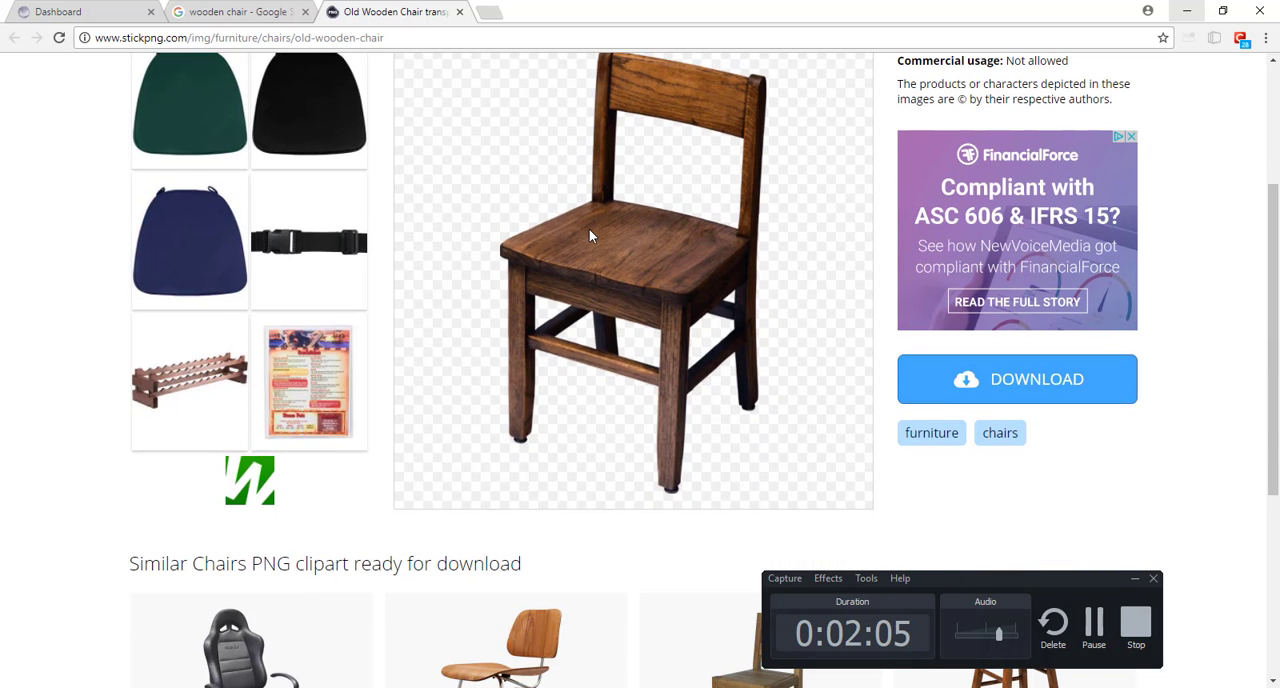
pyautogui.keyDown('ctrl'); pyautogui.scroll(7, 585, 260); pyautogui.keyUp('ctrl')
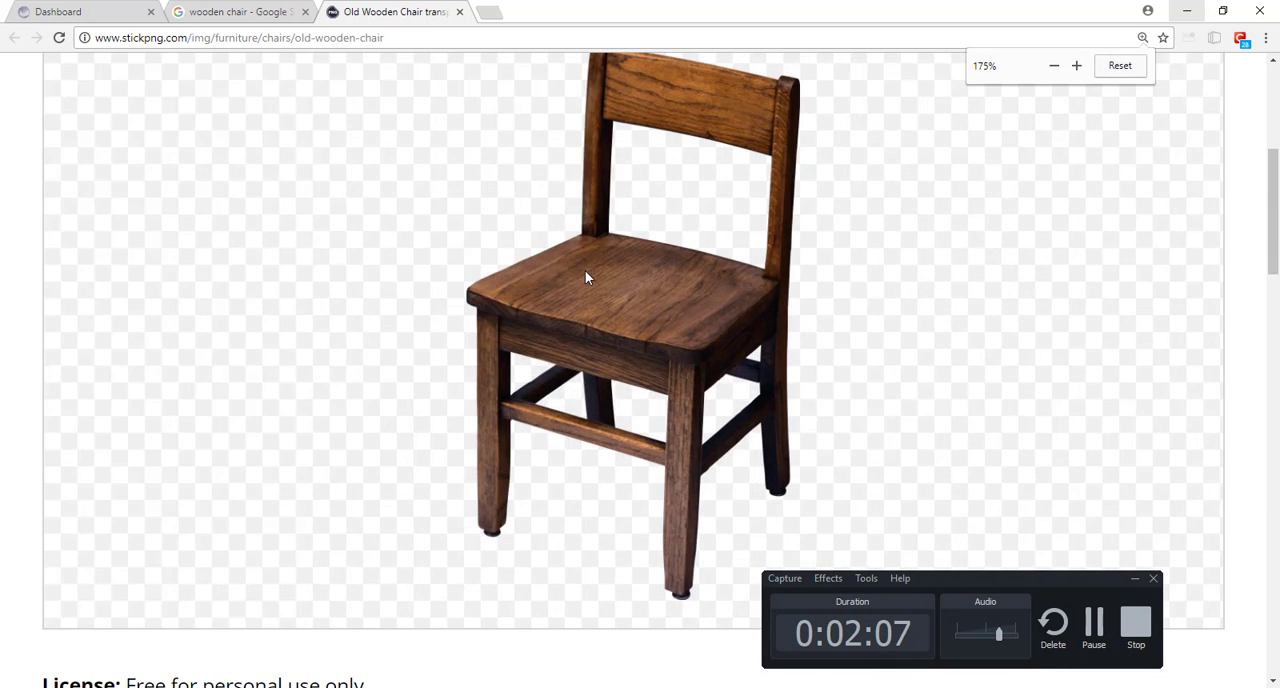
pyautogui.scroll(-3, 571, 363)
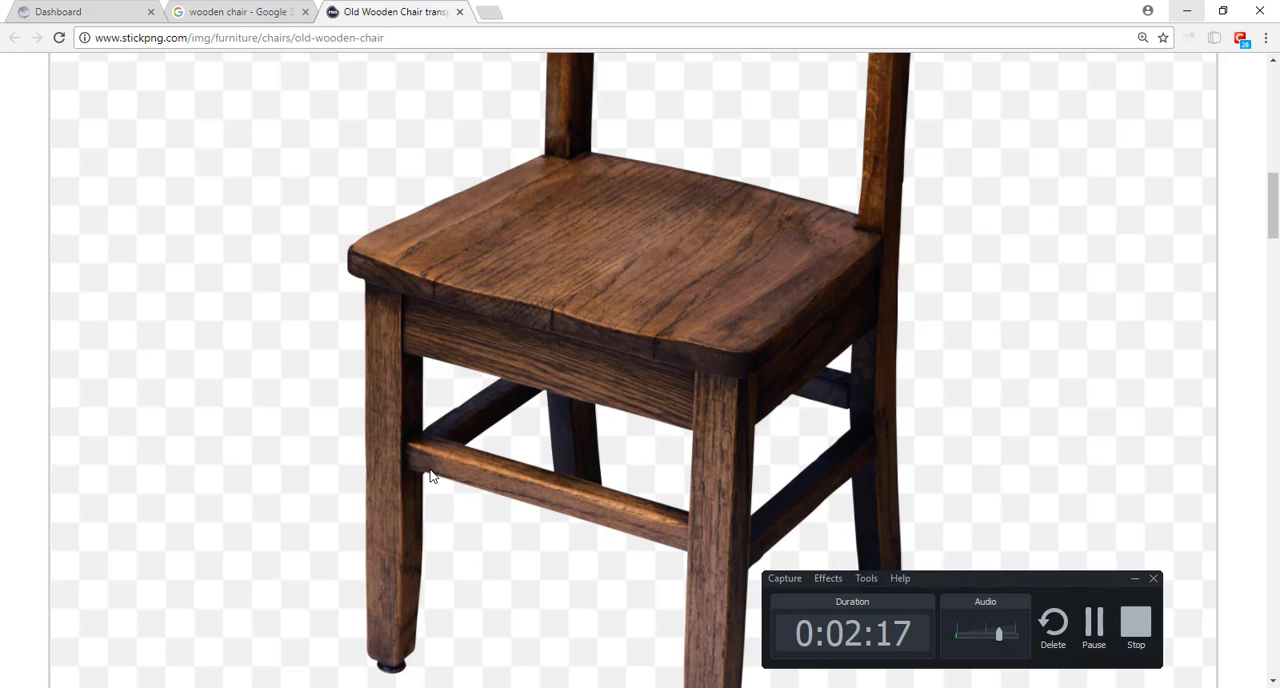
pyautogui.scroll(1, 770, 300)
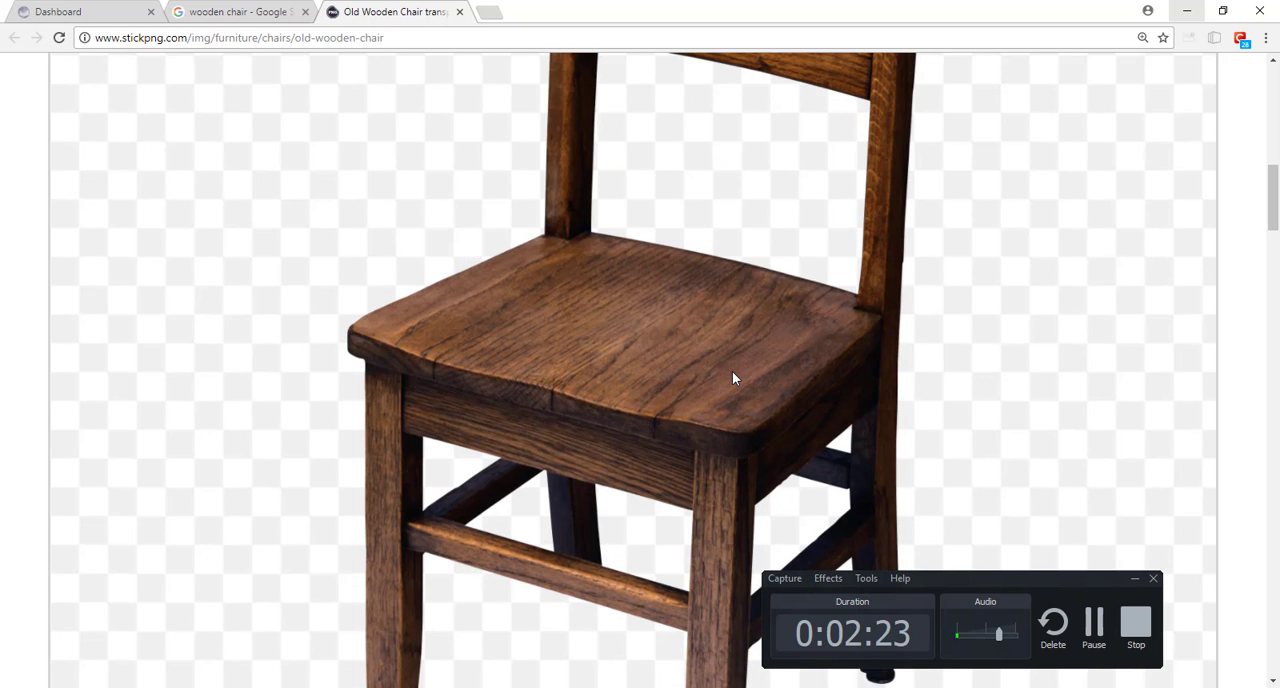
# Step: Restore the default page zoom, look through the similar chairs including the Racing Office Chair page, and close StickPNG
pyautogui.hotkey('ctrl', '0')
pyautogui.scroll(-3, 652, 383)
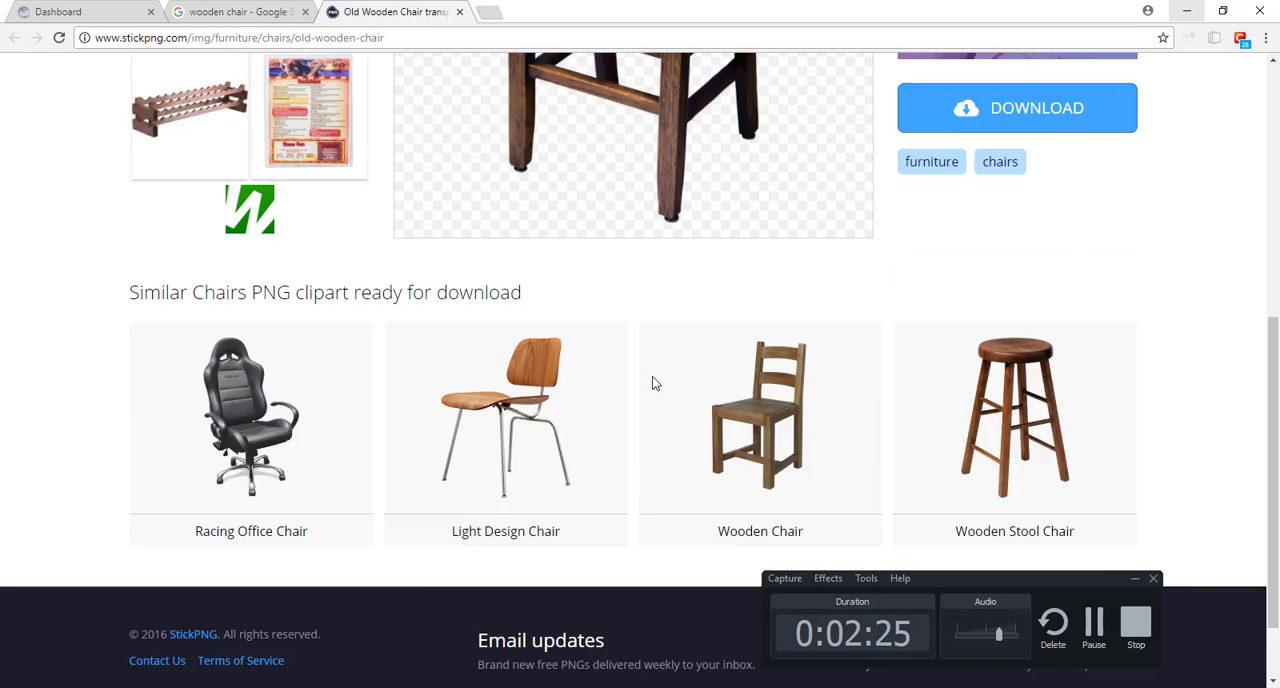
pyautogui.click(215, 305)
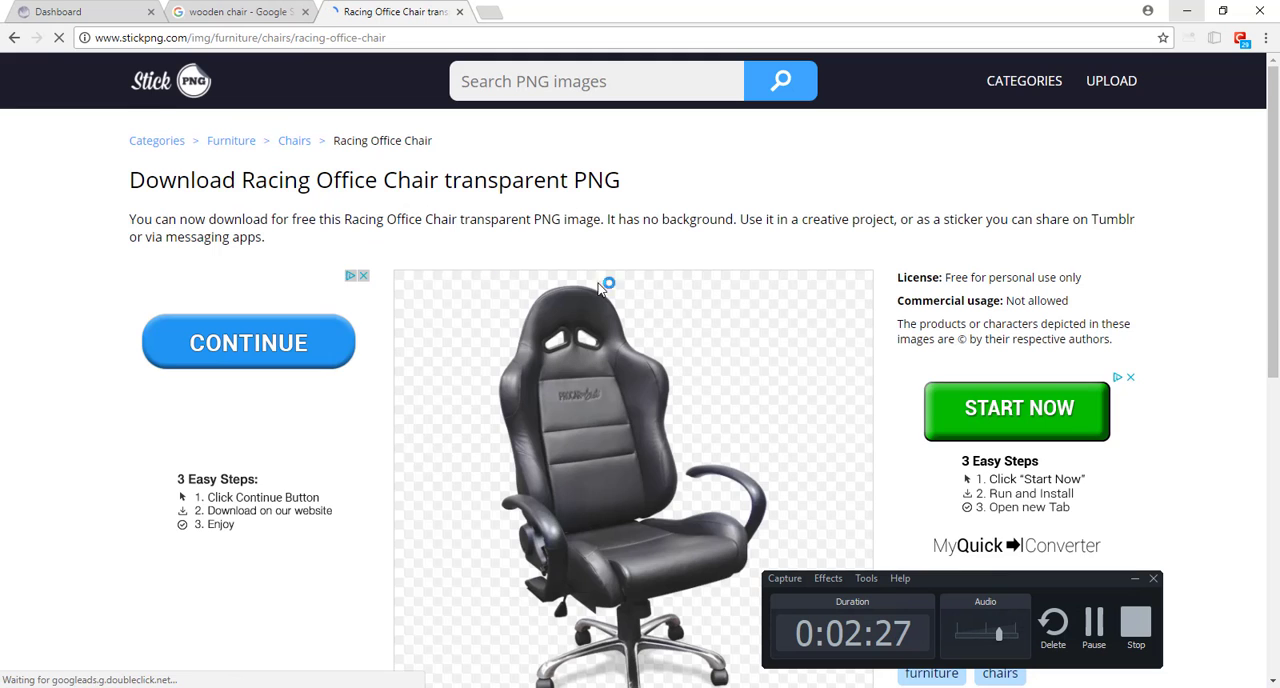
pyautogui.scroll(-3, 575, 276)
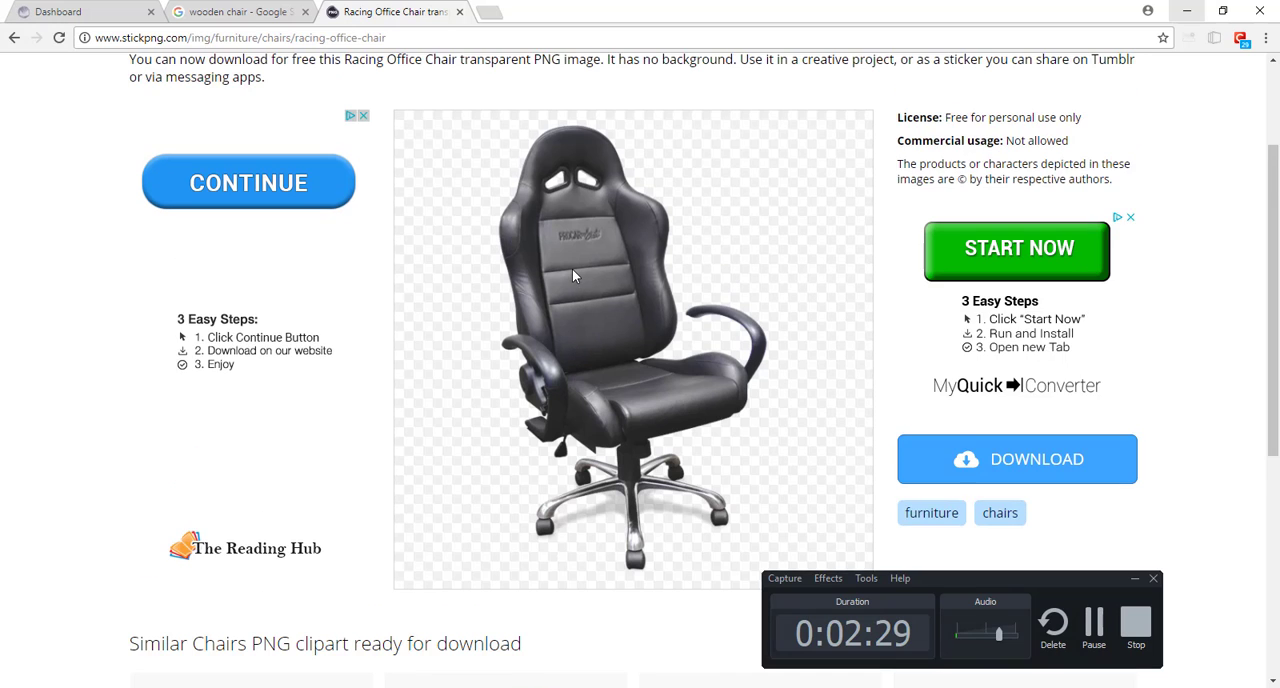
pyautogui.scroll(-5, 572, 269)
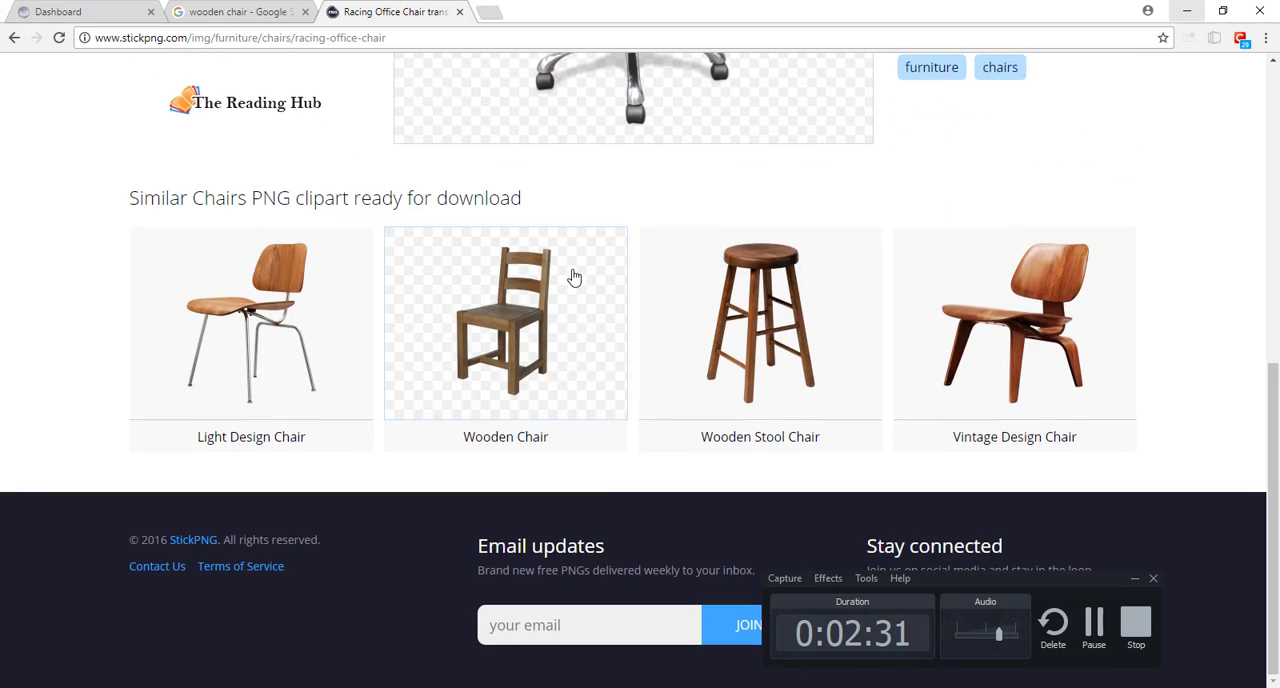
pyautogui.scroll(10, 572, 270)
pyautogui.hotkey('ctrl', 'w')
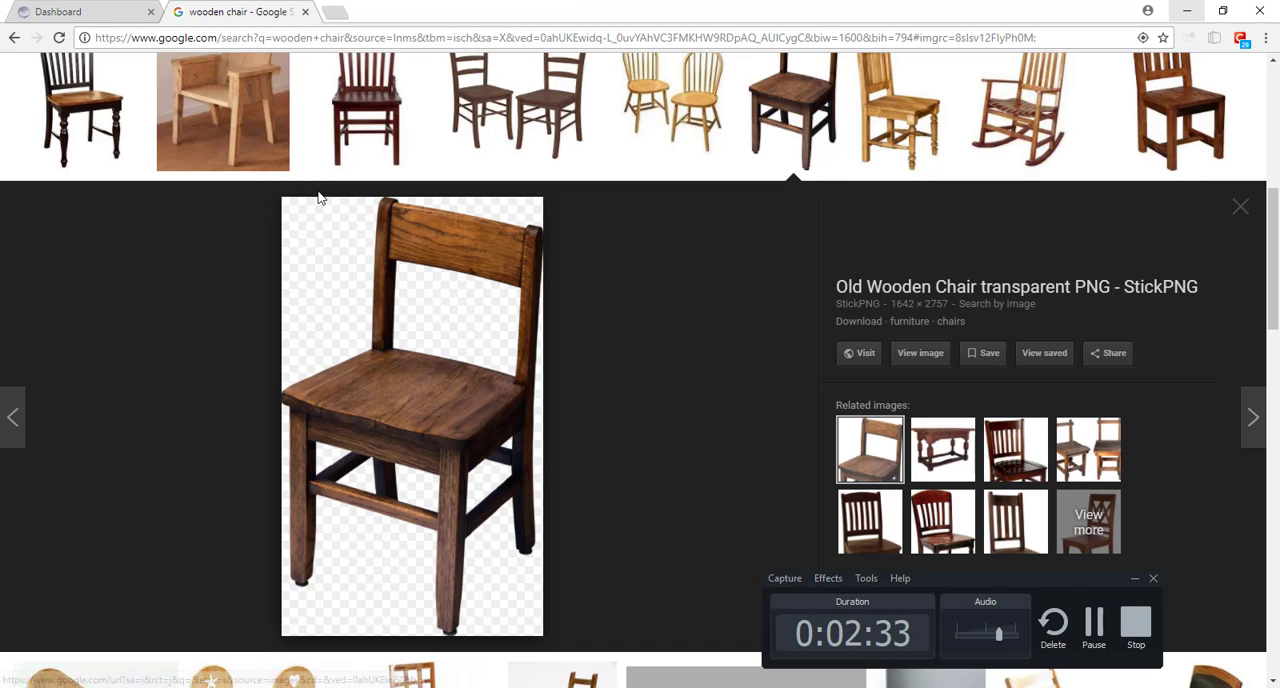
# Step: Go to turbosquid.com and search its 3D models for "chair"
pyautogui.hotkey('ctrl', 'l')
pyautogui.write('s')
pyautogui.press('BackSpace')
pyautogui.press('BackSpace')
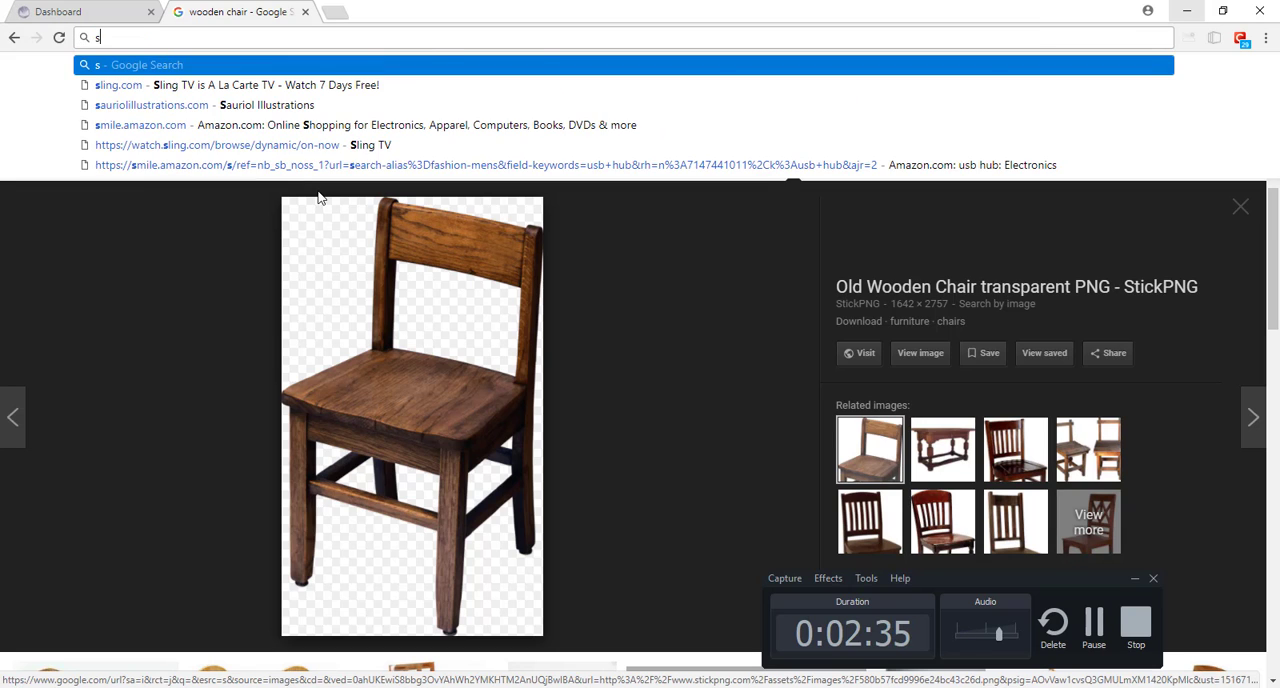
pyautogui.write('turbo')
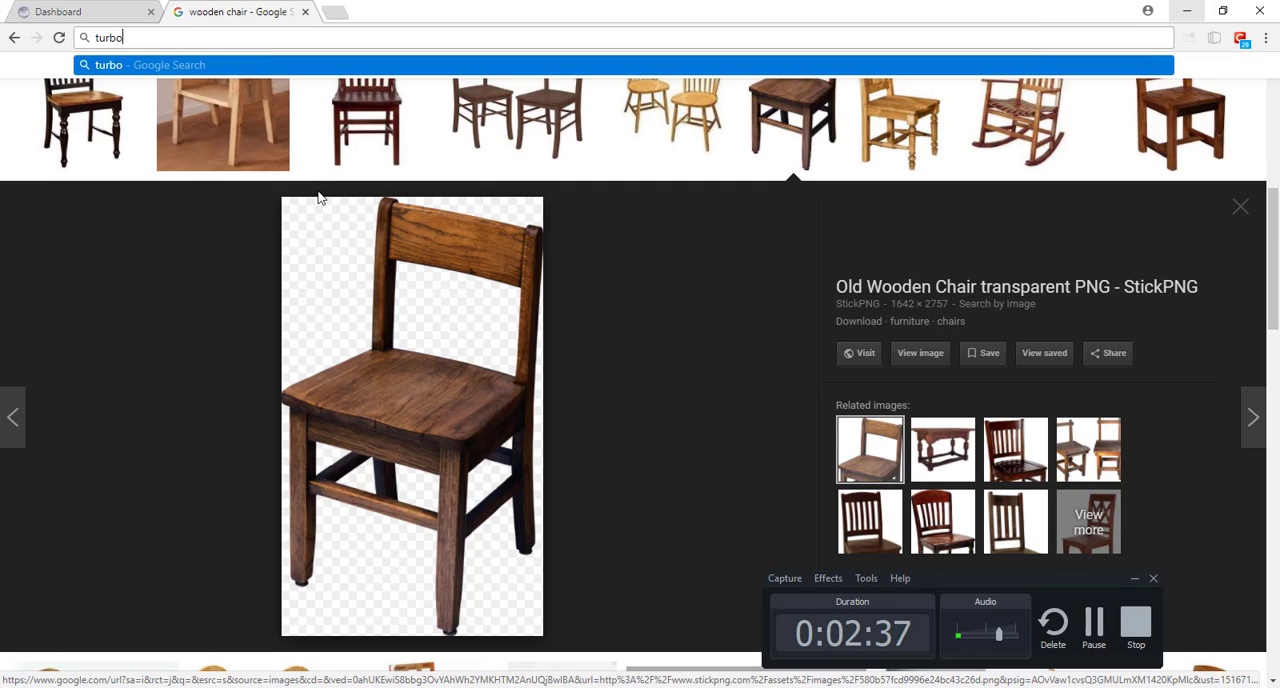
pyautogui.write('squid.com')
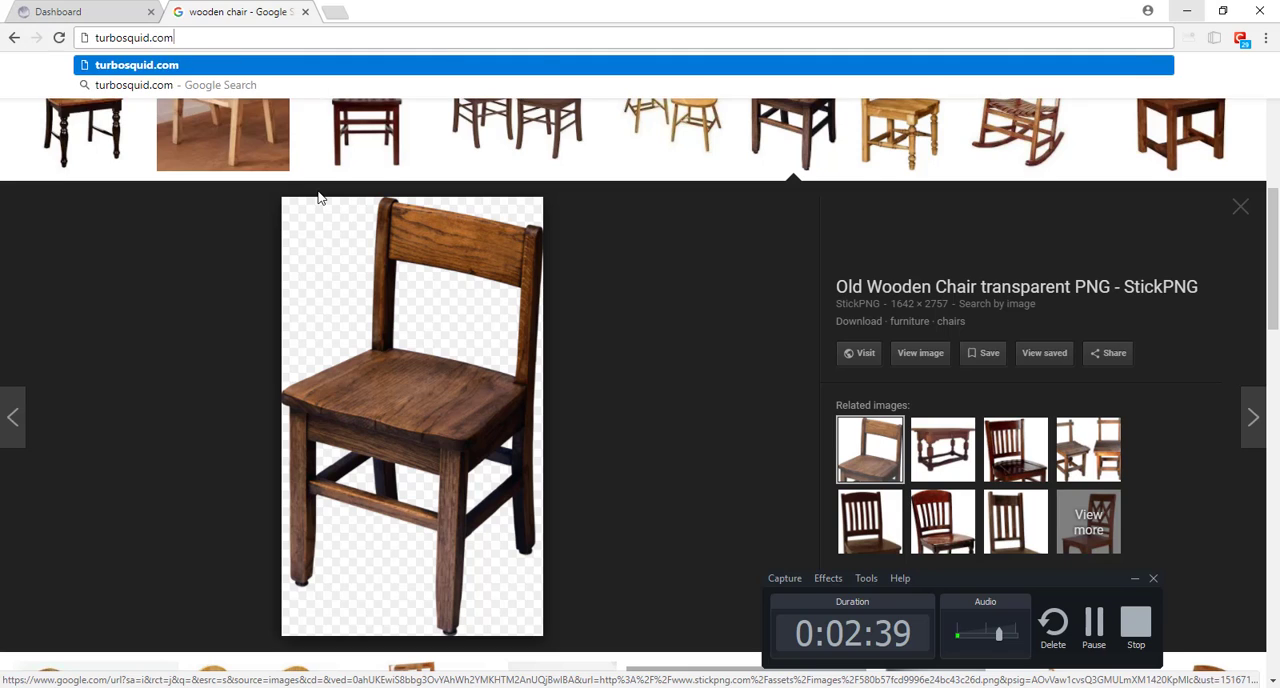
pyautogui.press('Return')
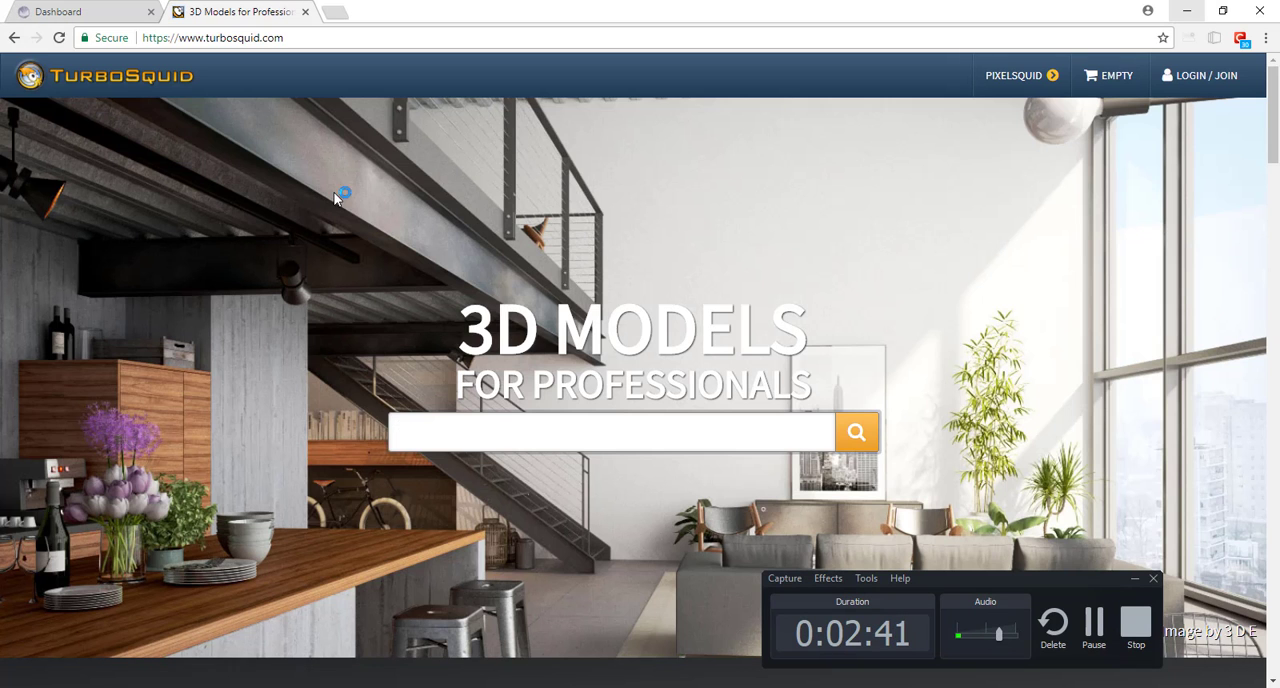
pyautogui.write('chair')
pyautogui.press('Return')
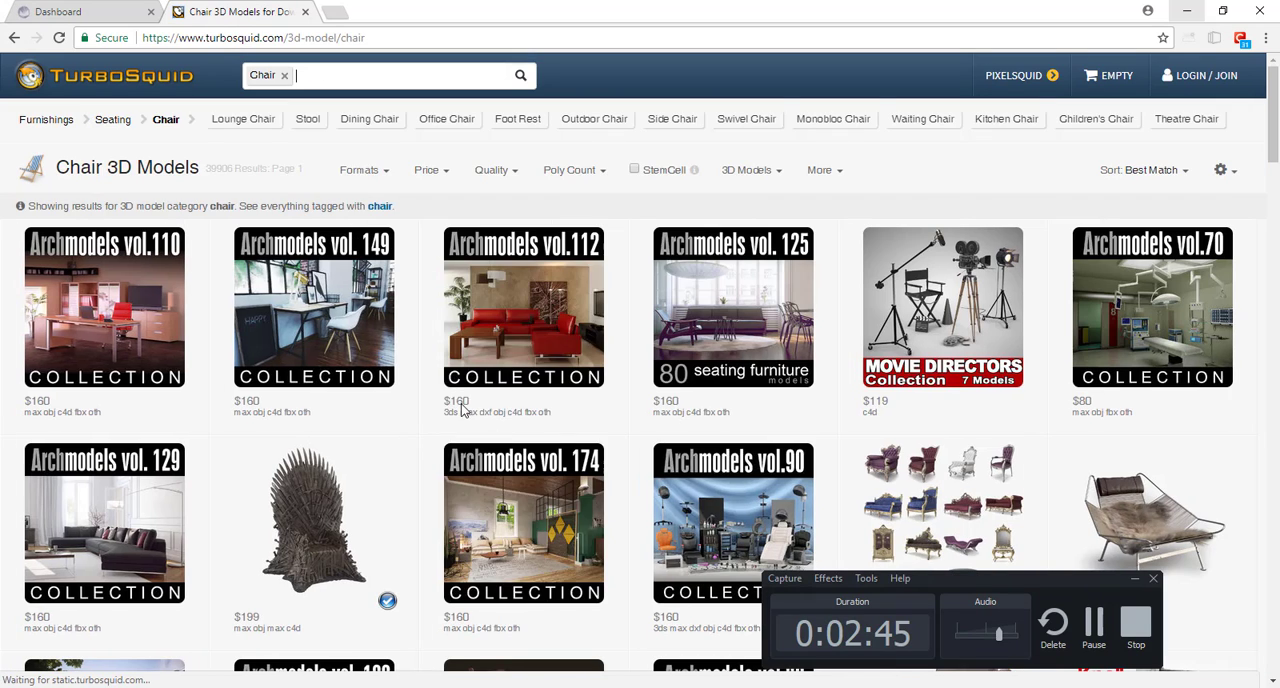
# Step: Open the Photorealistic French Bistro Chair from the results and look through its preview images up to the wireframe render
pyautogui.moveTo(100, 308)
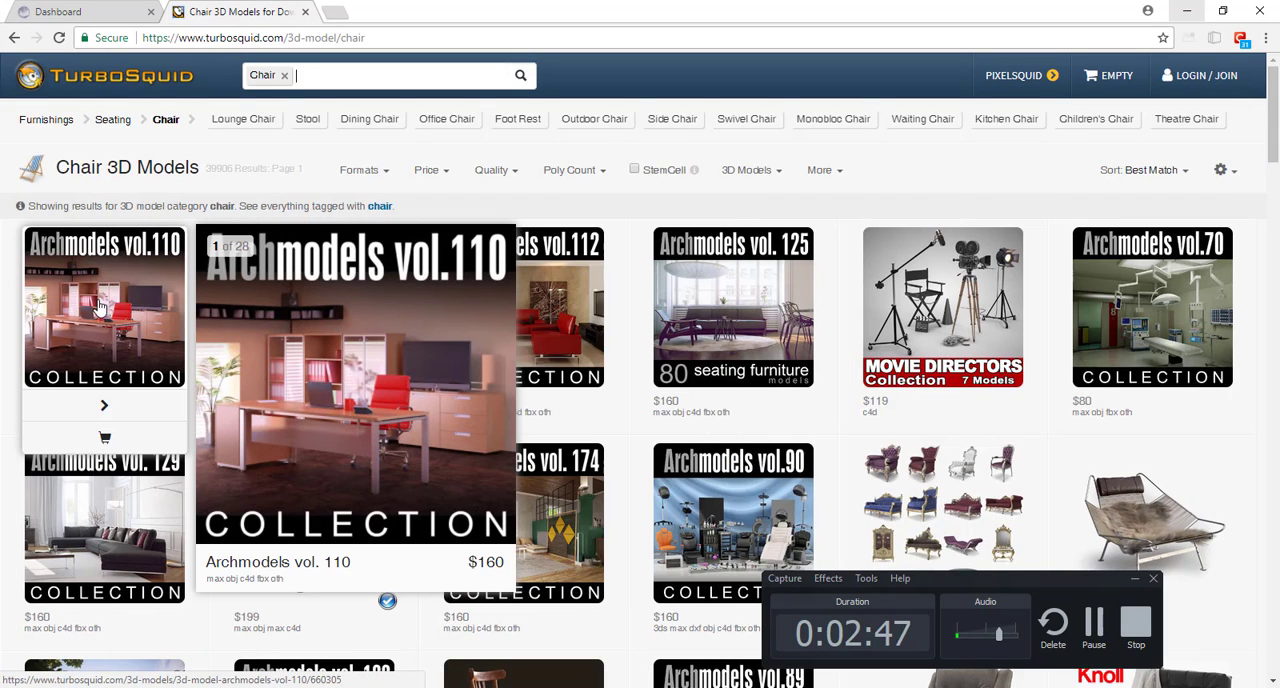
pyautogui.scroll(-5, 414, 306)
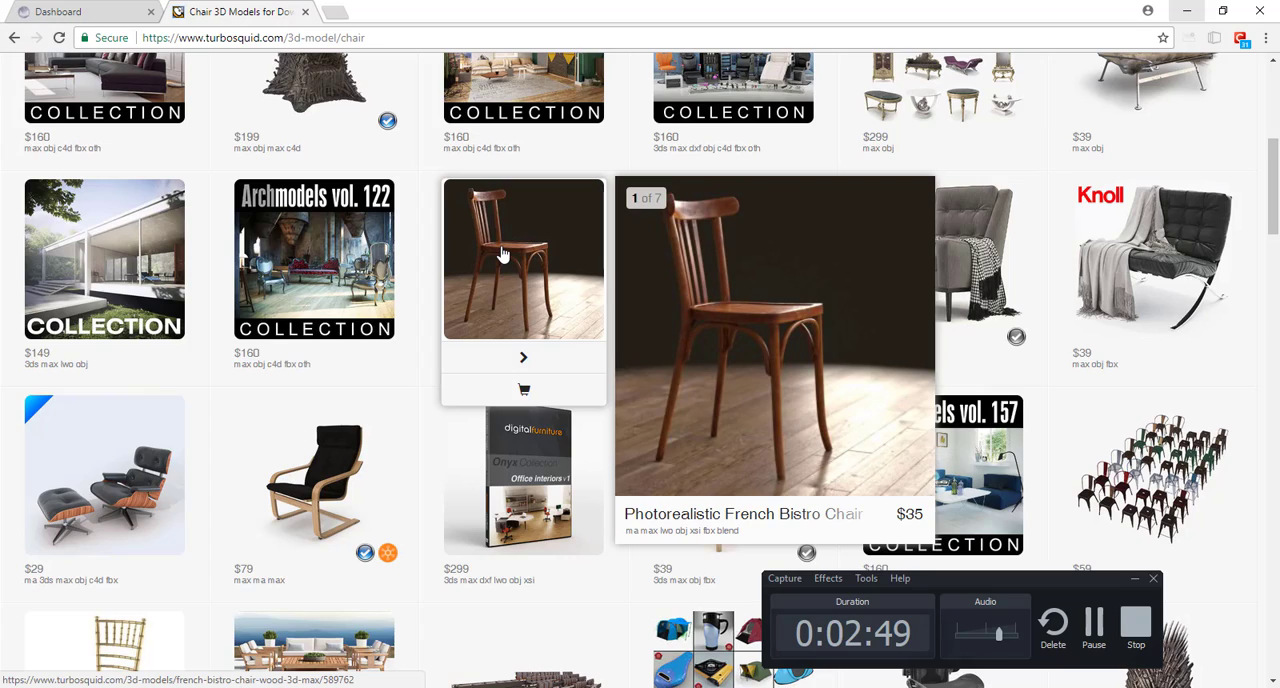
pyautogui.click(503, 256)
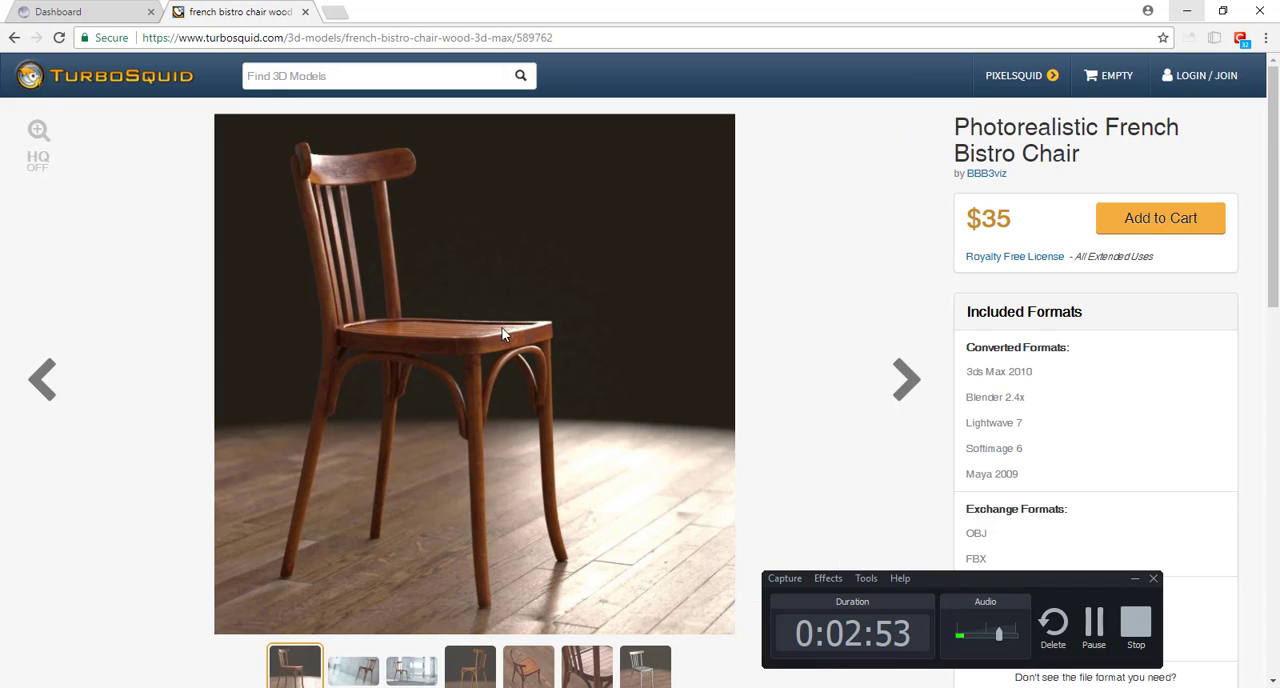
pyautogui.scroll(-3, 520, 333)
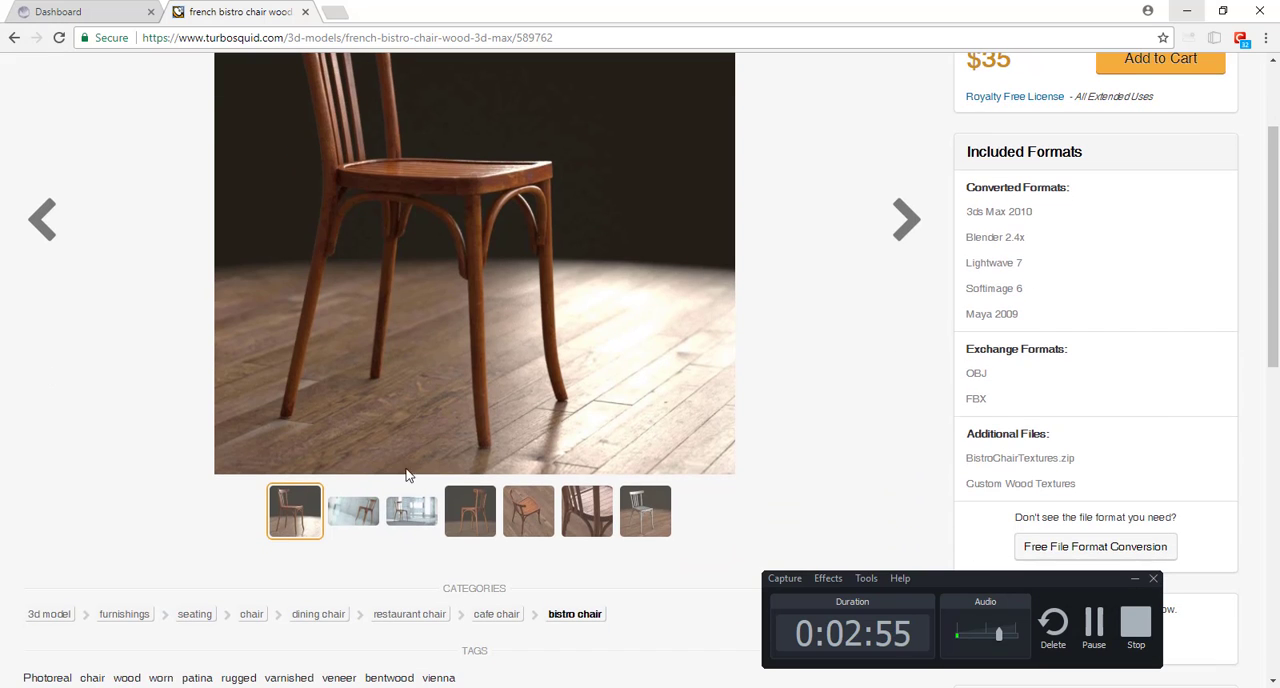
pyautogui.click(357, 517)
pyautogui.scroll(3, 408, 520)
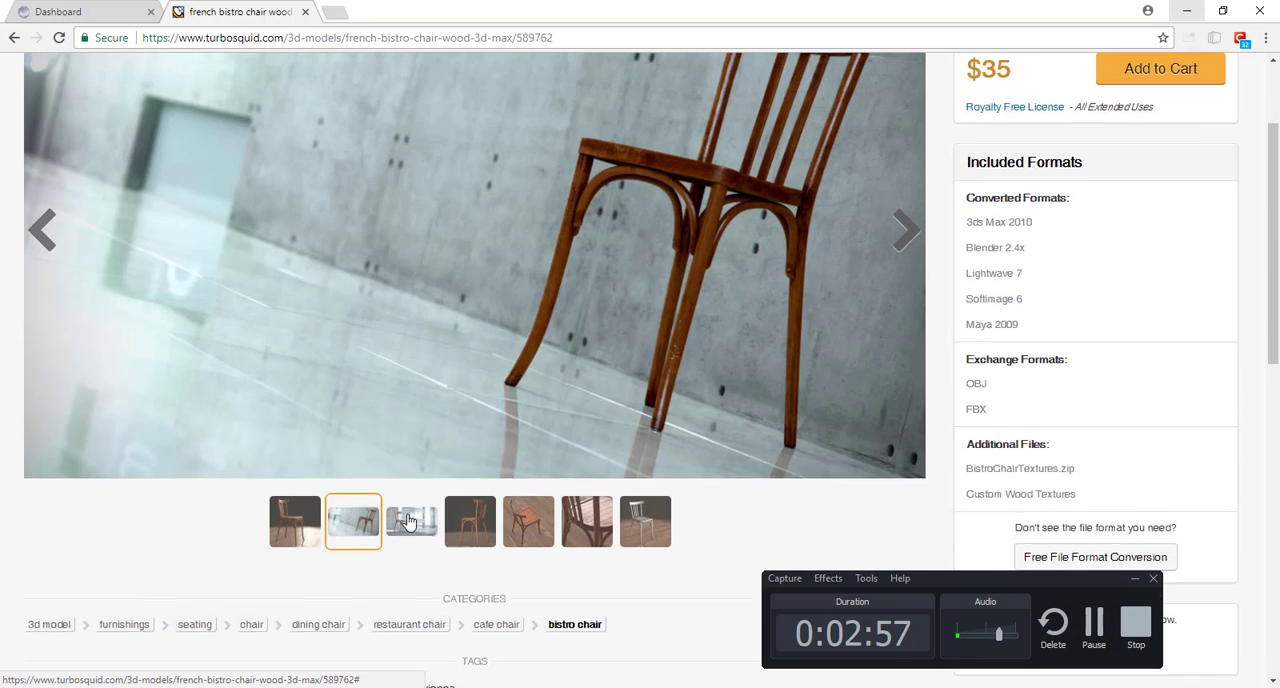
pyautogui.click(410, 668)
pyautogui.click(480, 662)
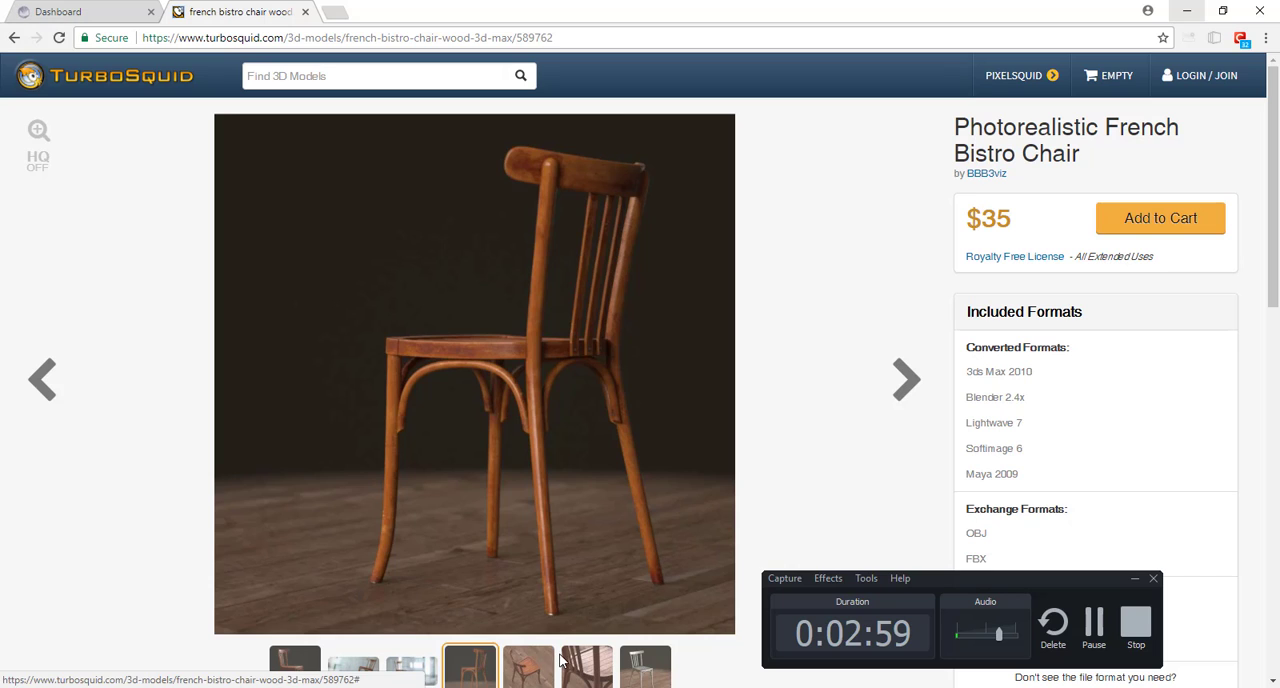
pyautogui.click(562, 661)
pyautogui.click(553, 661)
pyautogui.click(623, 670)
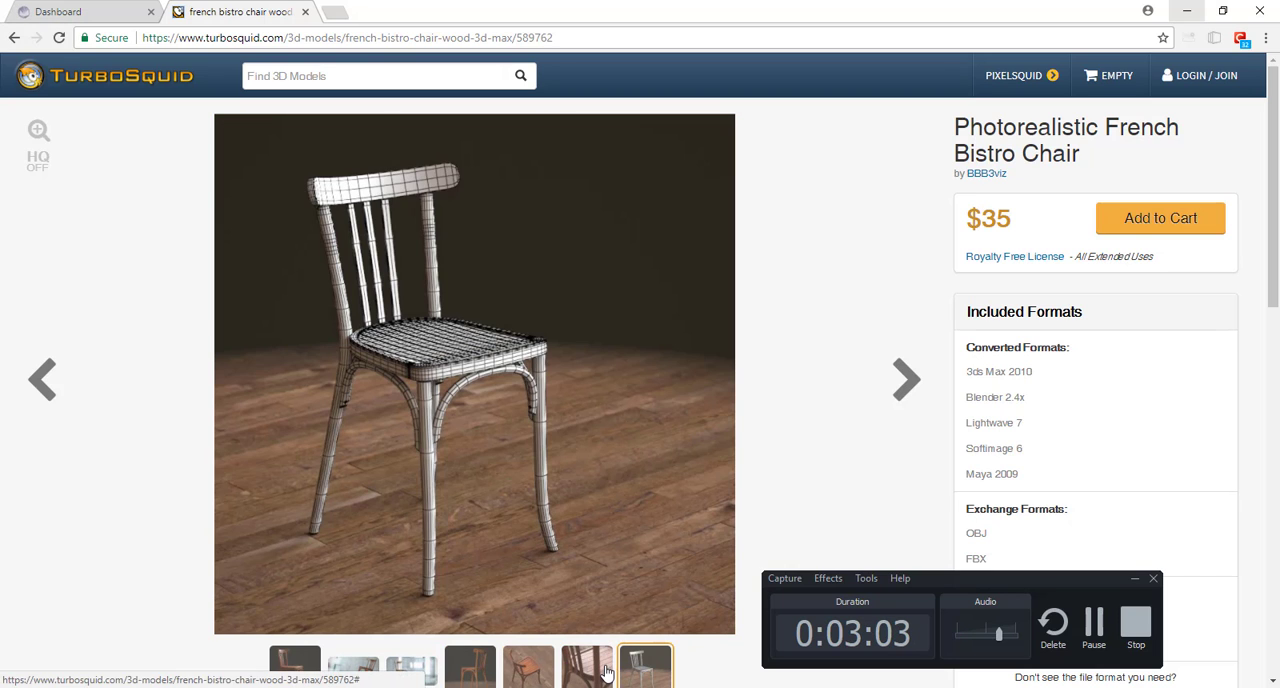
# Step: Examine the bistro chair's close-up of the slat and seat joints, and compare it with the wireframe render
pyautogui.click(600, 672)
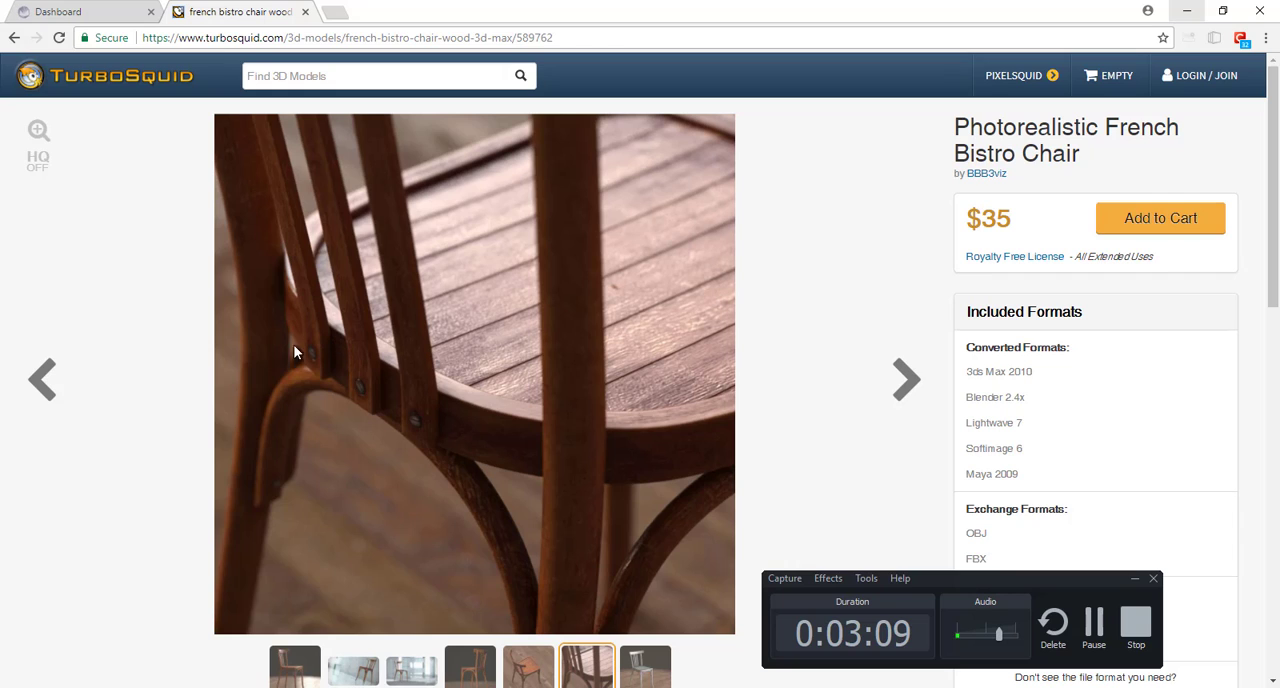
pyautogui.scroll(-1, 262, 455)
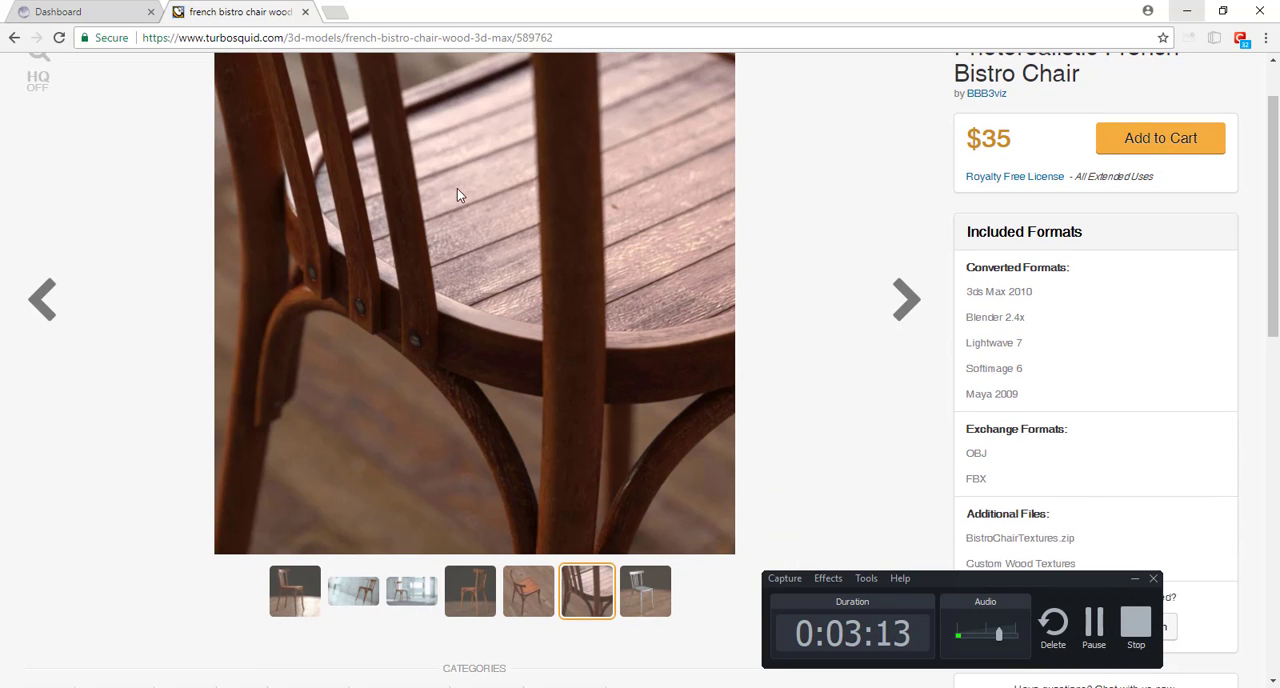
pyautogui.click(648, 592)
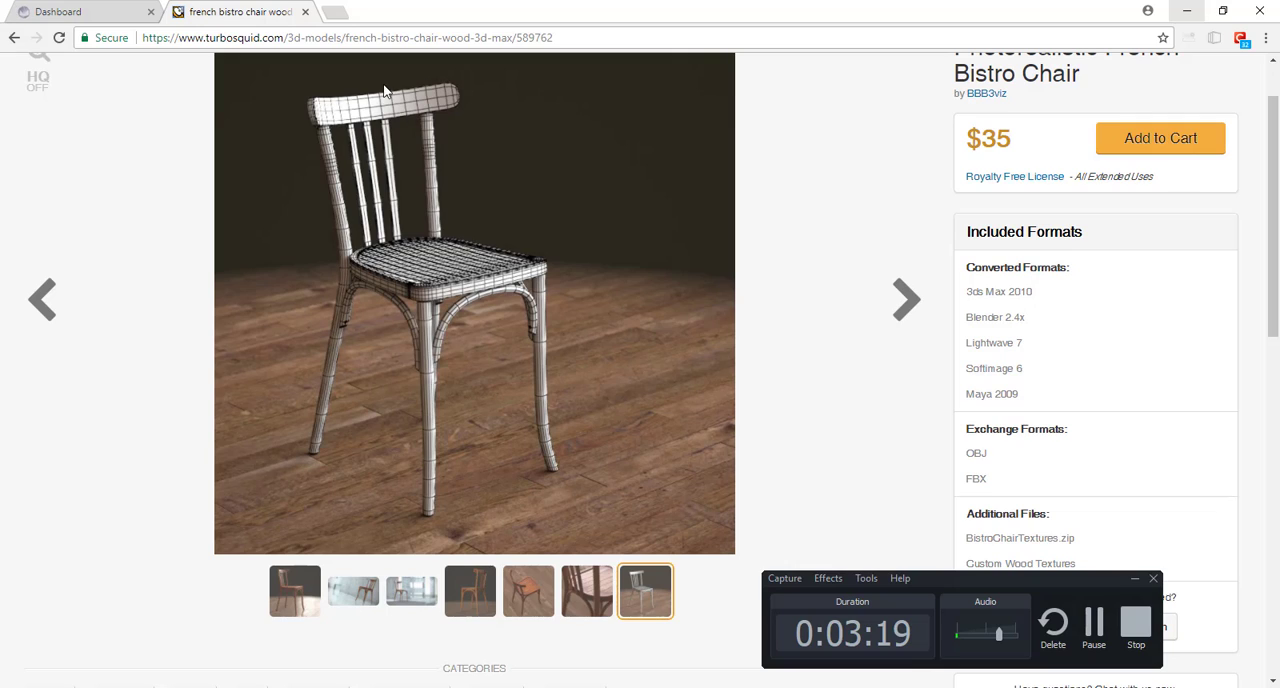
pyautogui.scroll(-5, 443, 252)
# Step: Return to the TurboSquid chair results, open the Ikea Pong model and examine its close-up and front preview images
pyautogui.click(443, 250)
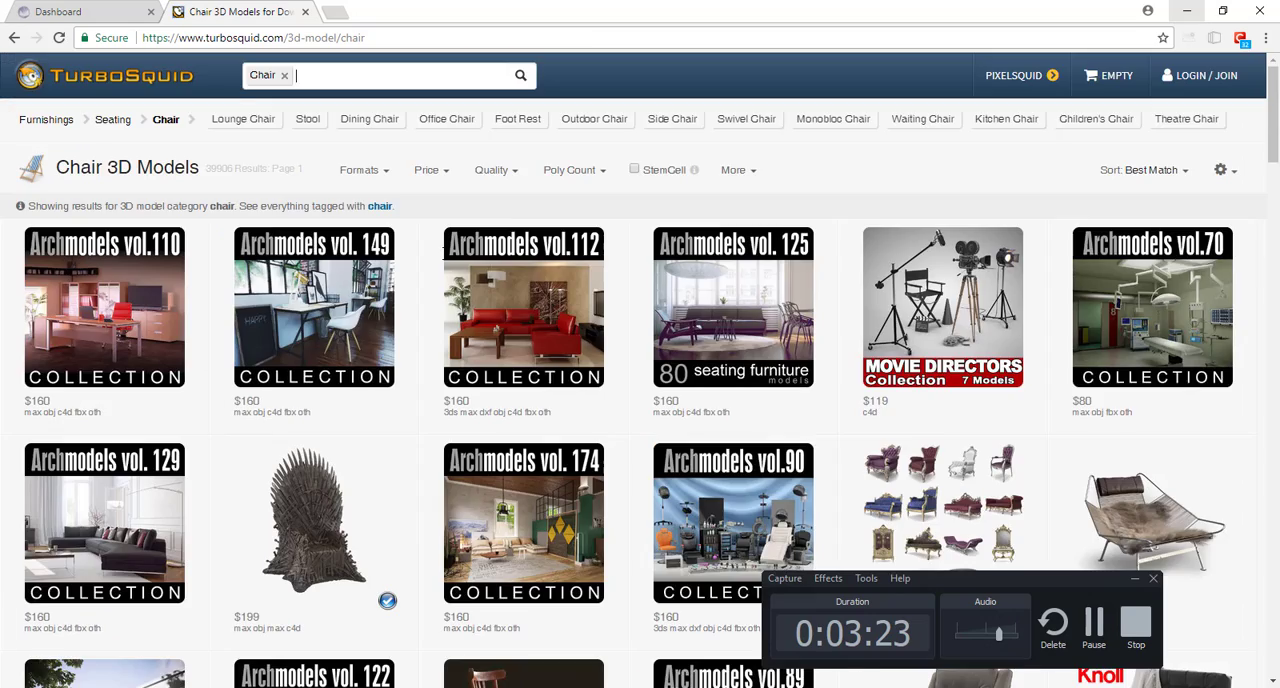
pyautogui.scroll(-8, 443, 250)
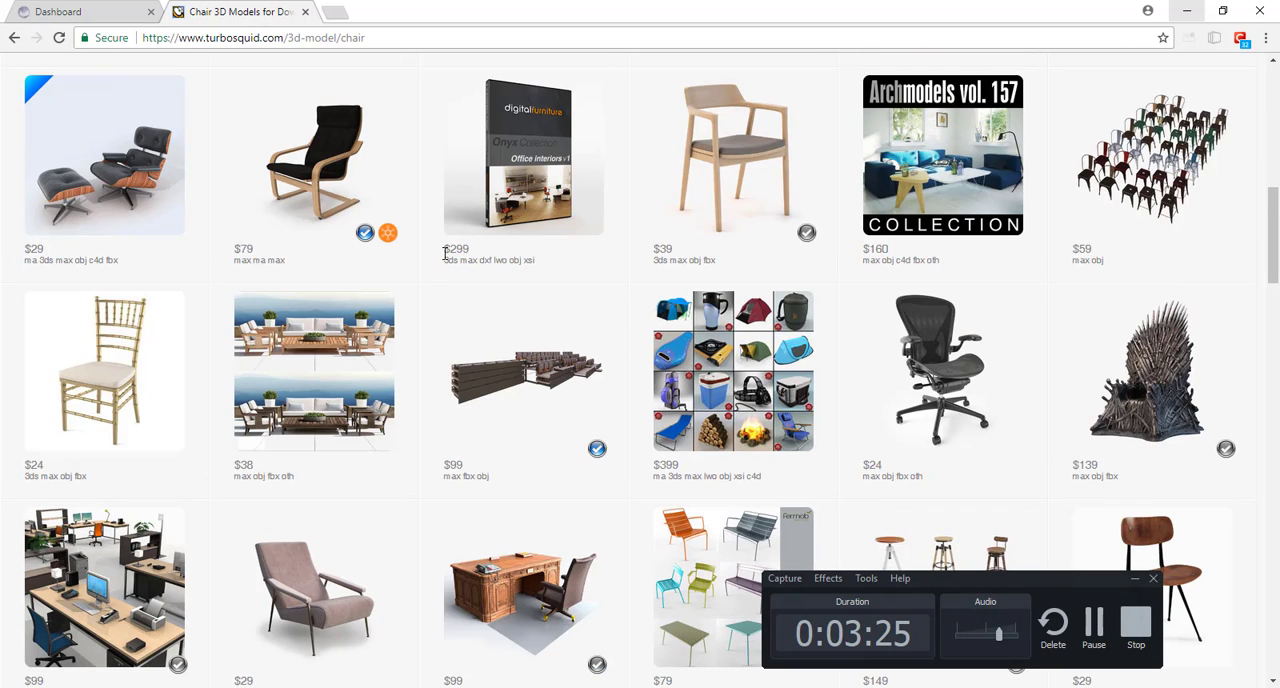
pyautogui.click(322, 193)
pyautogui.scroll(-2, 458, 354)
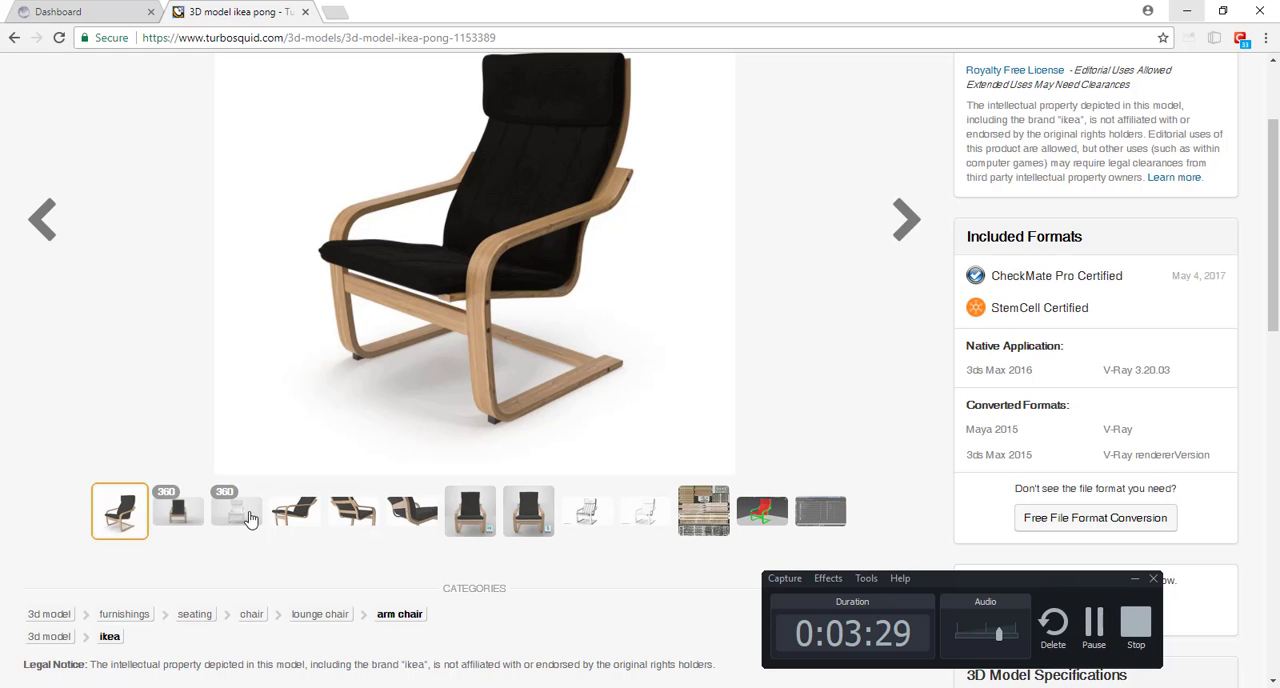
pyautogui.click(306, 521)
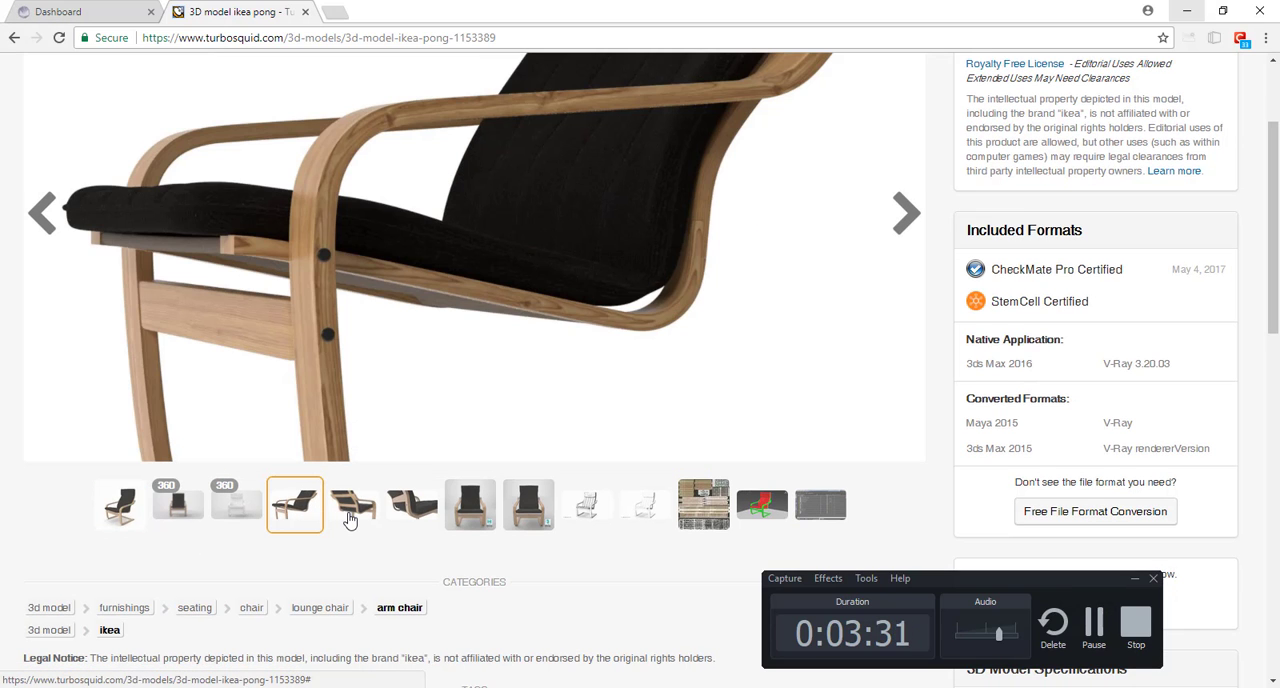
pyautogui.click(350, 519)
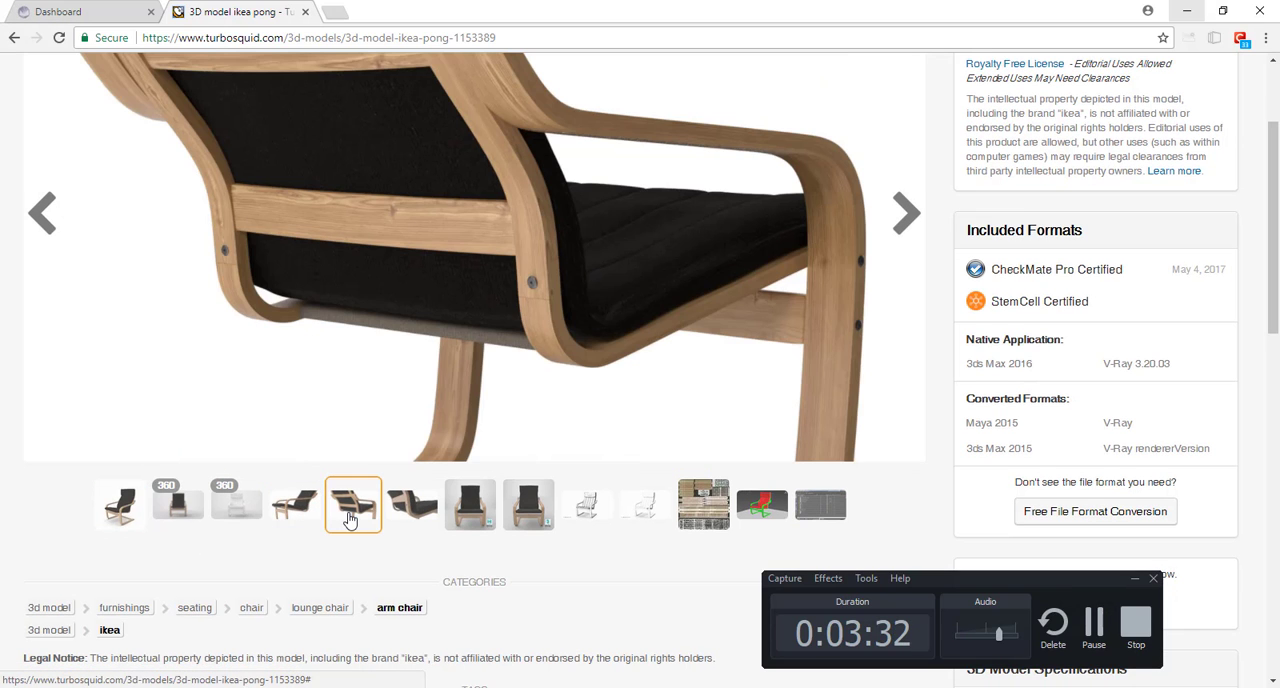
pyautogui.click(414, 512)
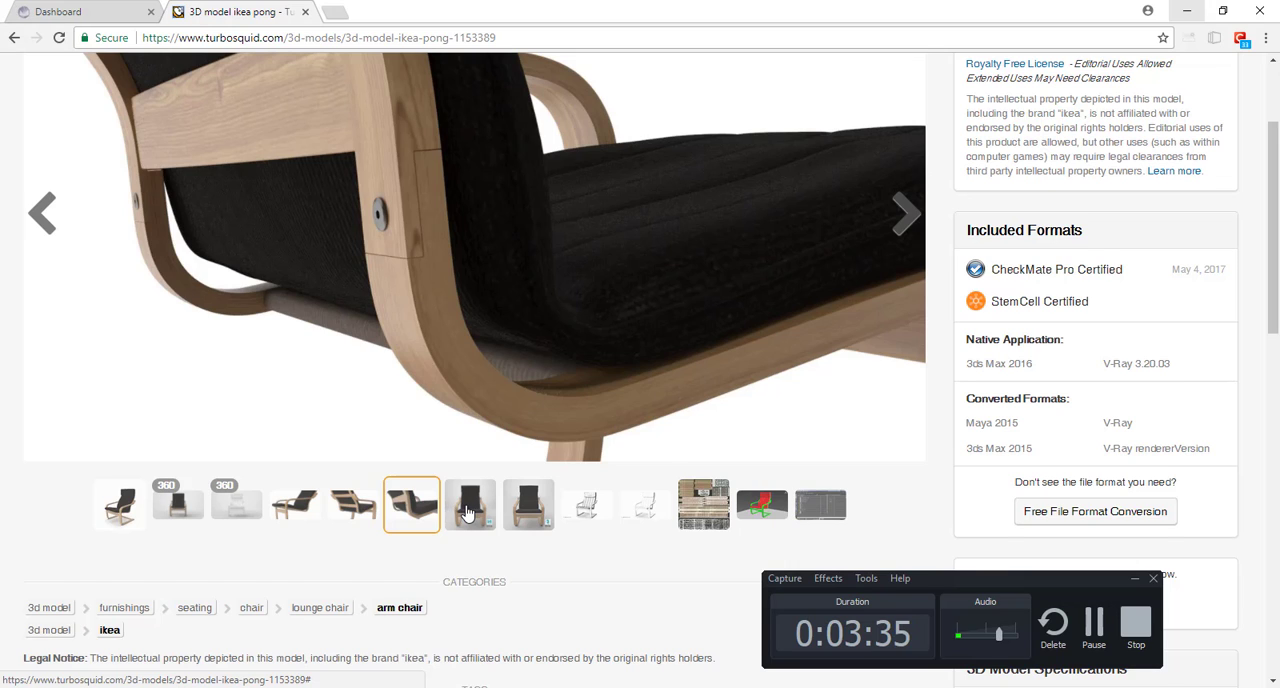
pyautogui.click(467, 512)
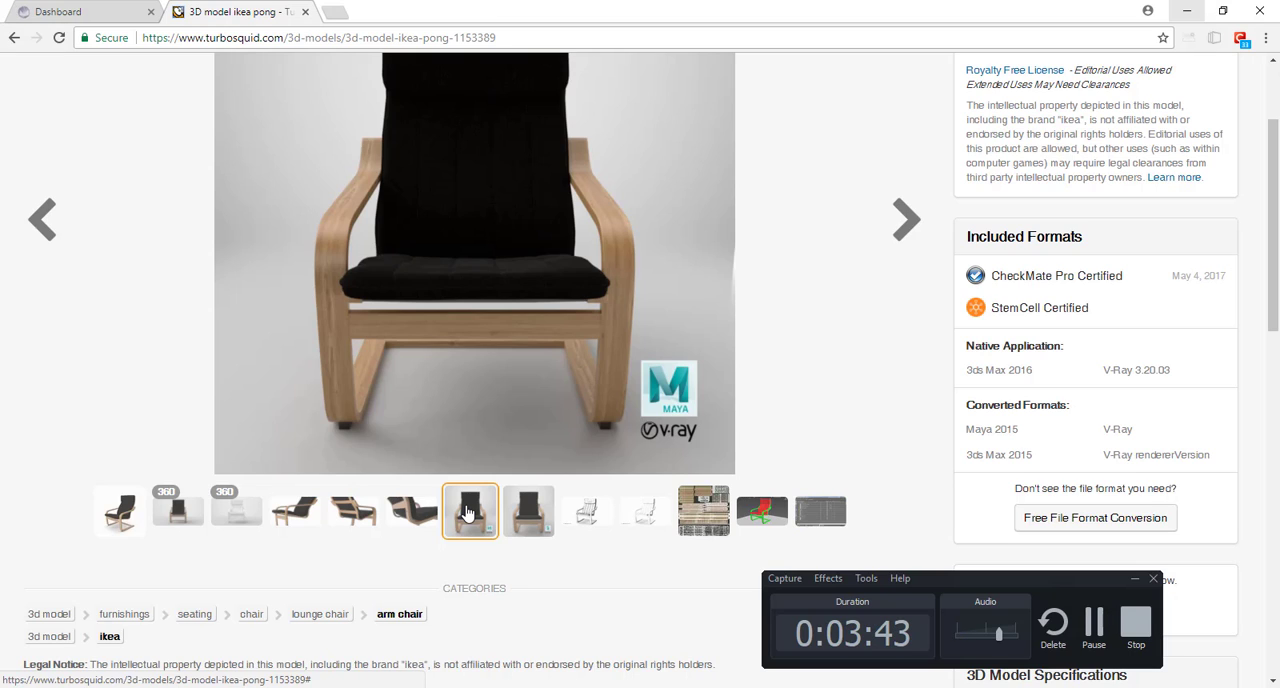
# Step: Look through the remaining Ikea Pong previews, including the wireframe, textures, coloured parts and layer list
pyautogui.click(530, 516)
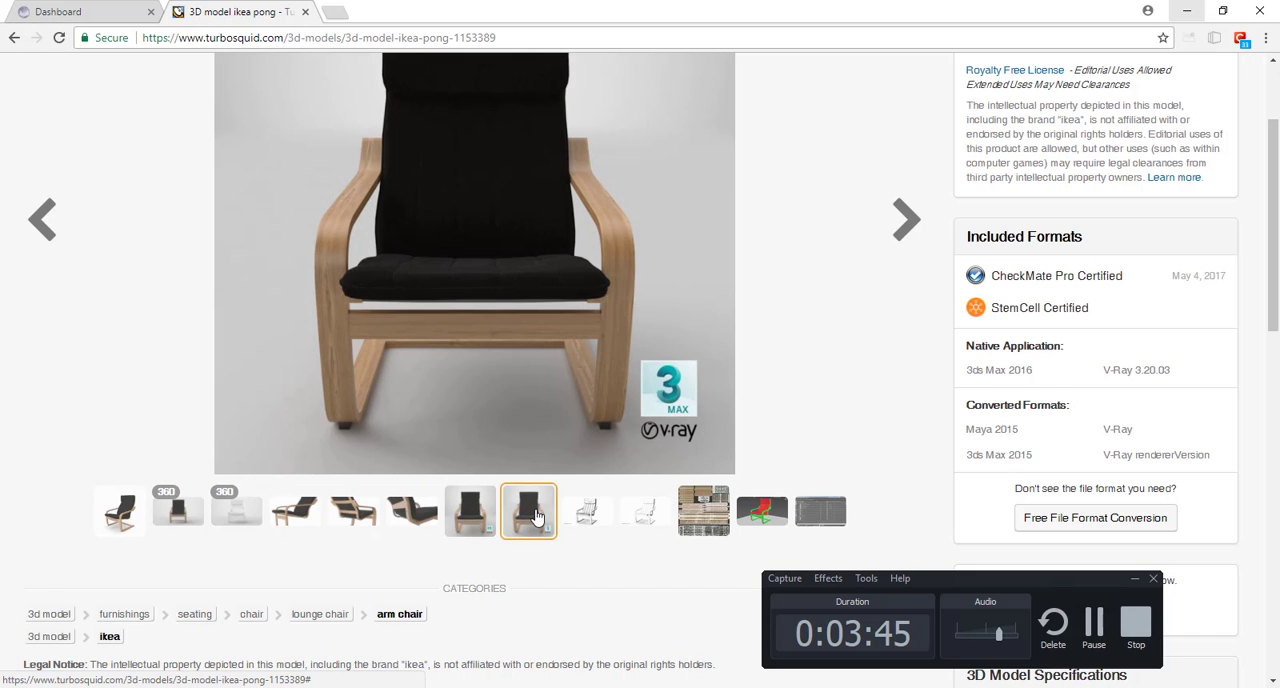
pyautogui.click(598, 526)
pyautogui.click(646, 515)
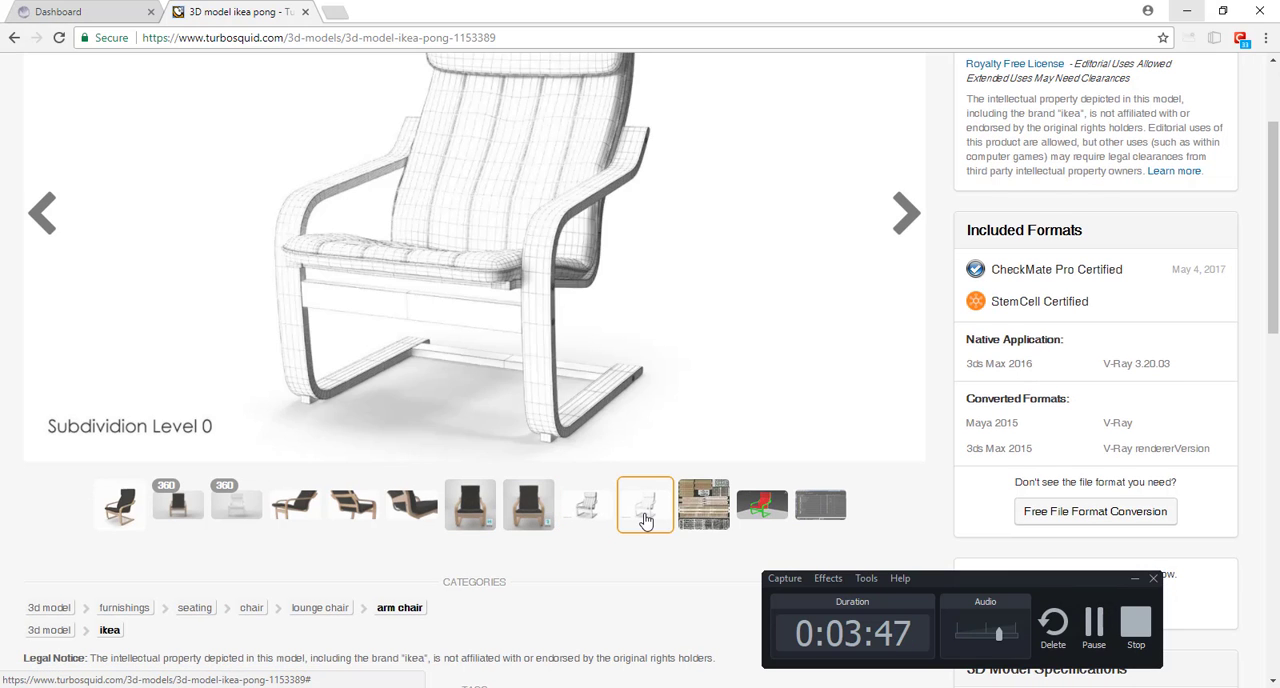
pyautogui.click(710, 516)
pyautogui.click(760, 518)
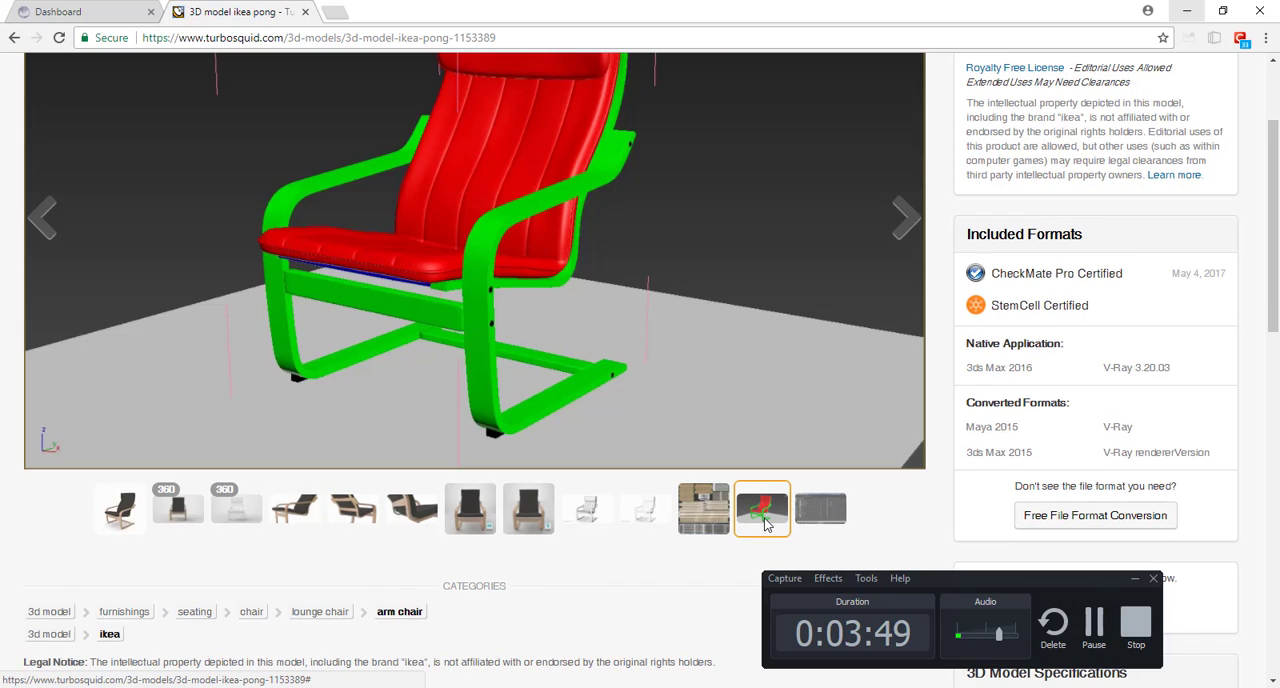
pyautogui.click(822, 522)
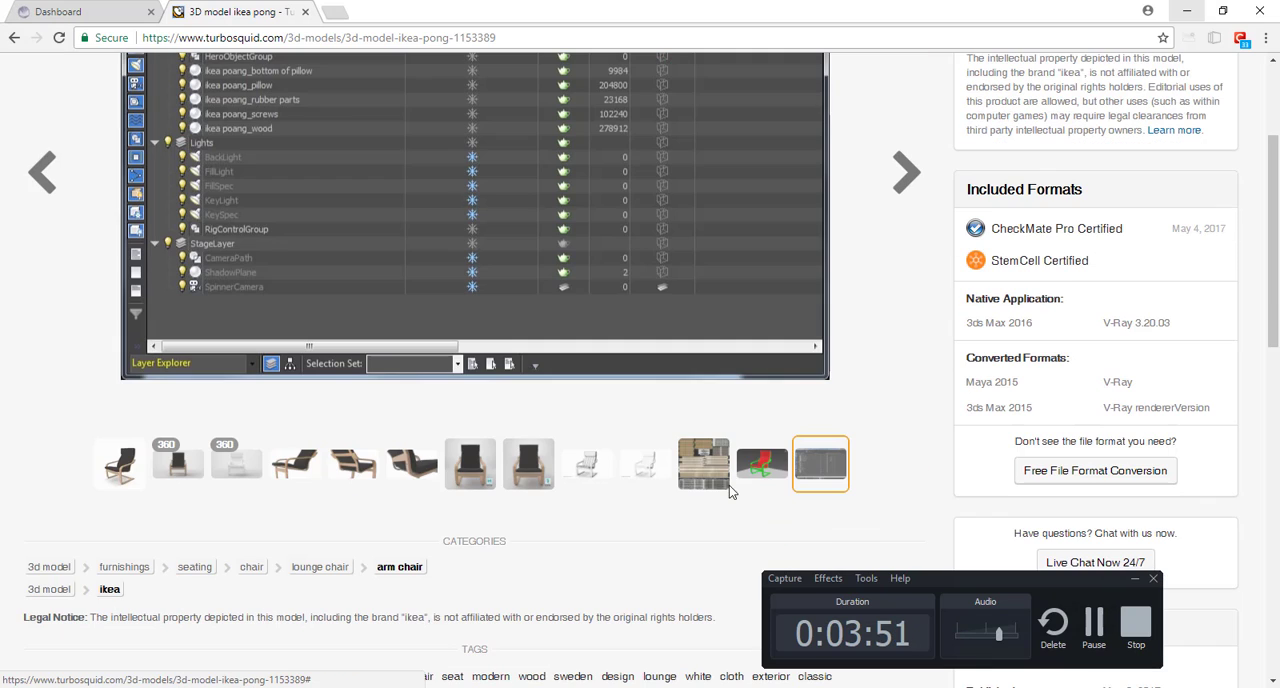
# Step: Go back to the chair results, open Luxury Furniture _ 02 and look through its ornament and cabinet leg wireframe previews
pyautogui.hotkey('alt', 'Left')
pyautogui.scroll(-3, 540, 360)
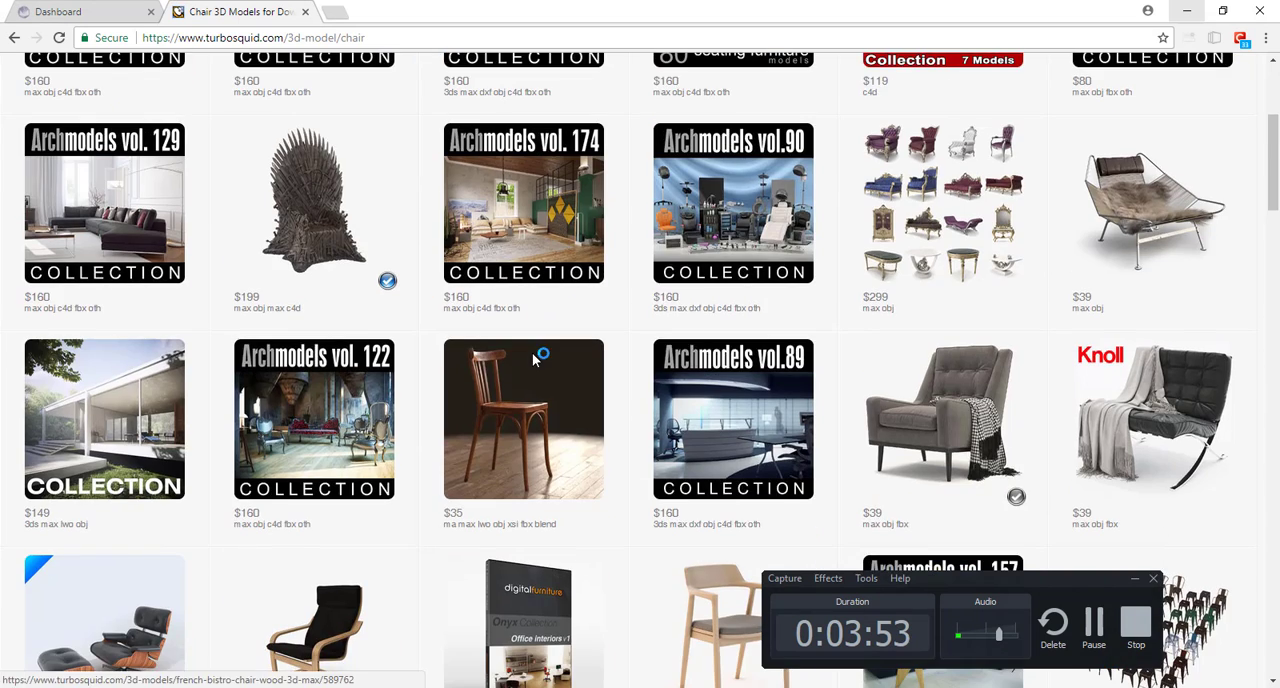
pyautogui.click(974, 255)
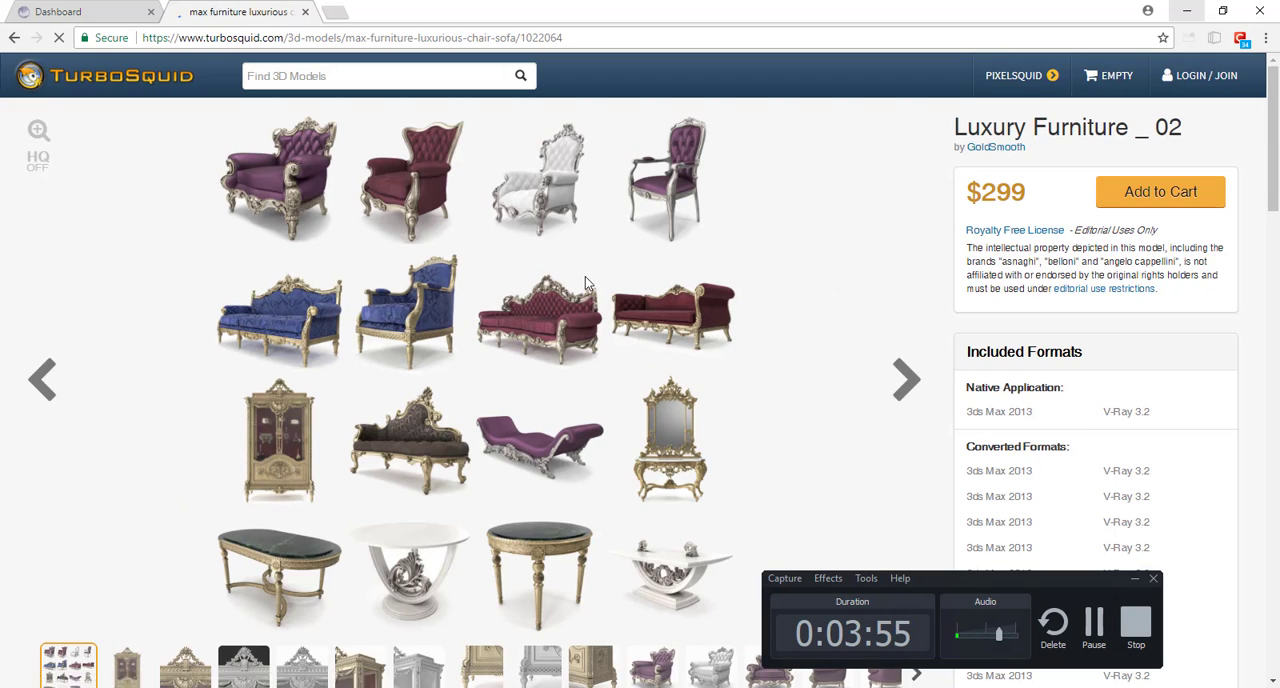
pyautogui.scroll(-1, 521, 306)
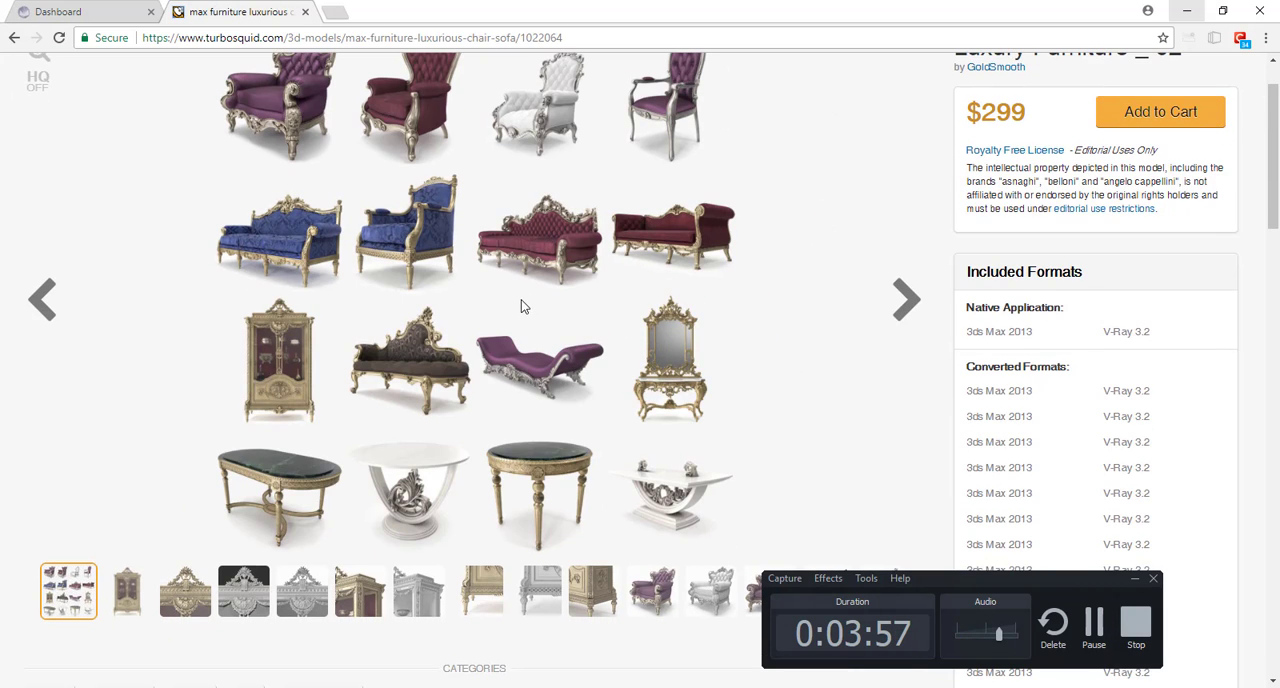
pyautogui.click(907, 304)
pyautogui.click(908, 306)
pyautogui.click(907, 304)
pyautogui.click(907, 304)
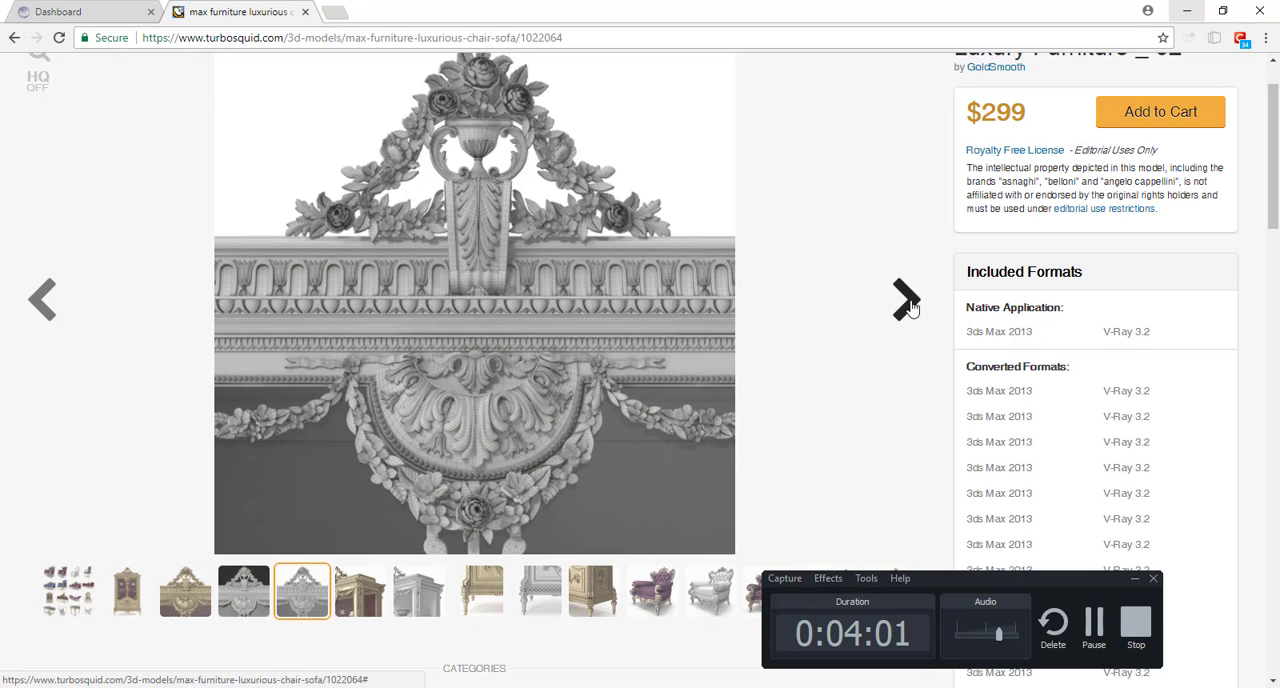
pyautogui.click(907, 304)
pyautogui.click(907, 304)
pyautogui.click(908, 305)
pyautogui.click(908, 305)
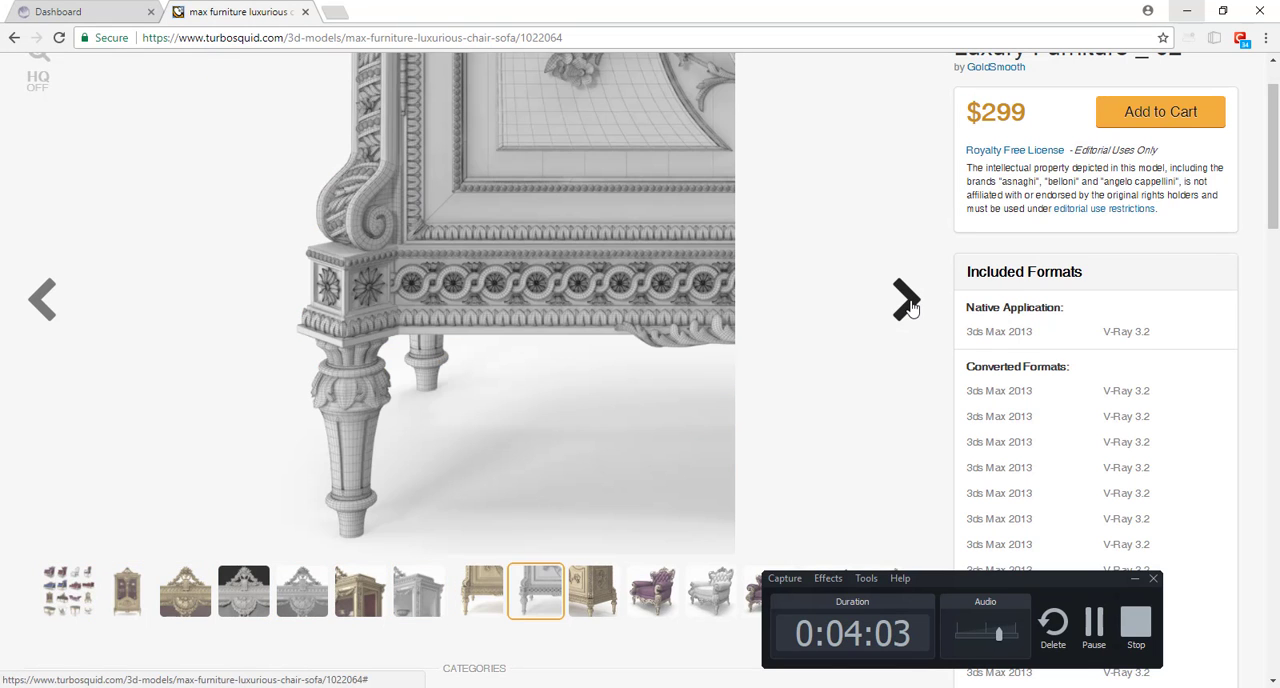
# Step: Close the TurboSquid page, switch back to Cinema 4D and examine the chair model from several angles and distances
pyautogui.hotkey('ctrl', 'w')
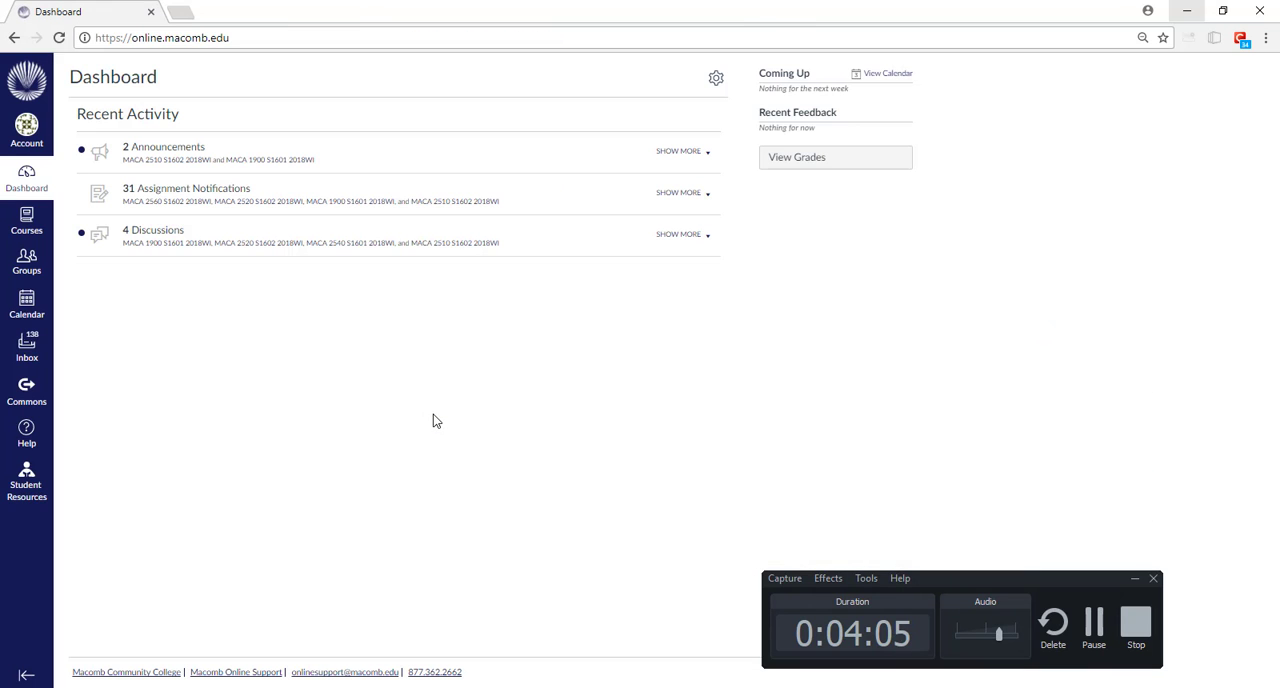
pyautogui.hotkey('alt', 'Tab')
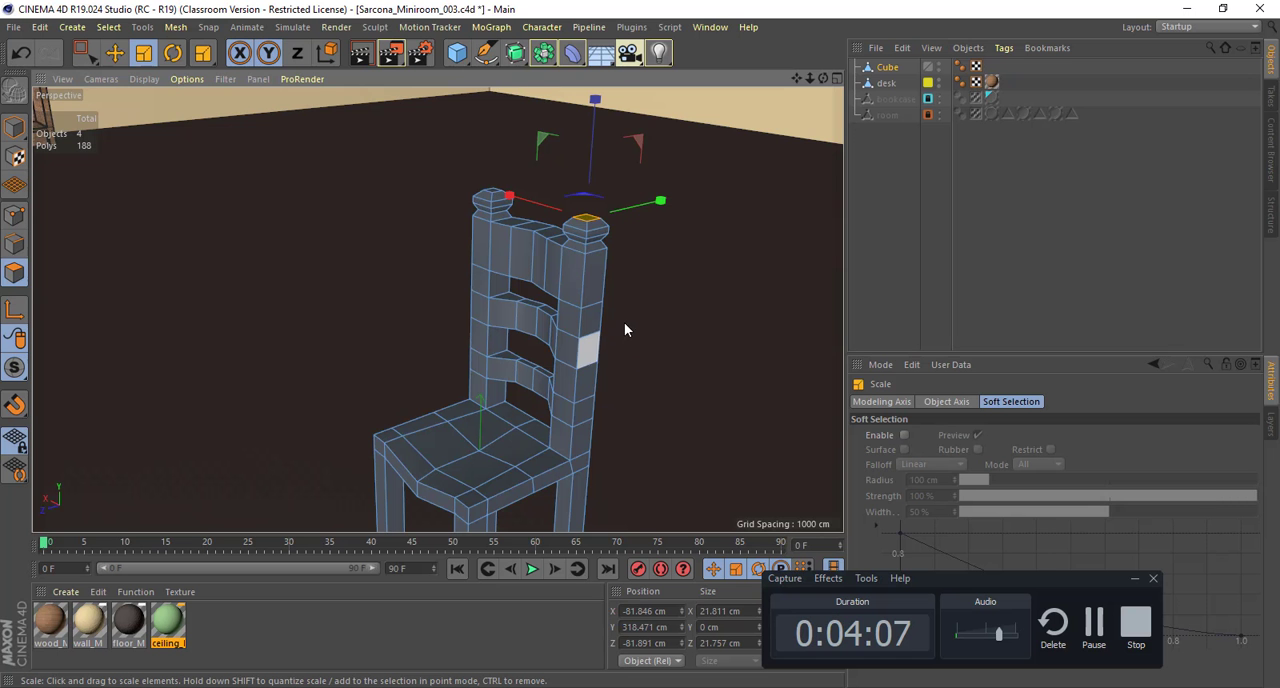
pyautogui.keyDown('alt'); pyautogui.moveTo(624, 323); pyautogui.dragTo(597, 222); pyautogui.keyUp('alt')
pyautogui.keyDown('alt'); pyautogui.moveTo(608, 266); pyautogui.dragTo(563, 294, button='right'); pyautogui.keyUp('alt')
pyautogui.keyDown('alt'); pyautogui.moveTo(567, 294); pyautogui.dragTo(524, 252, button='middle'); pyautogui.keyUp('alt')
pyautogui.keyDown('alt'); pyautogui.moveTo(533, 264); pyautogui.dragTo(481, 255); pyautogui.keyUp('alt')
pyautogui.keyDown('alt'); pyautogui.moveTo(523, 257); pyautogui.dragTo(652, 277, button='middle'); pyautogui.keyUp('alt')
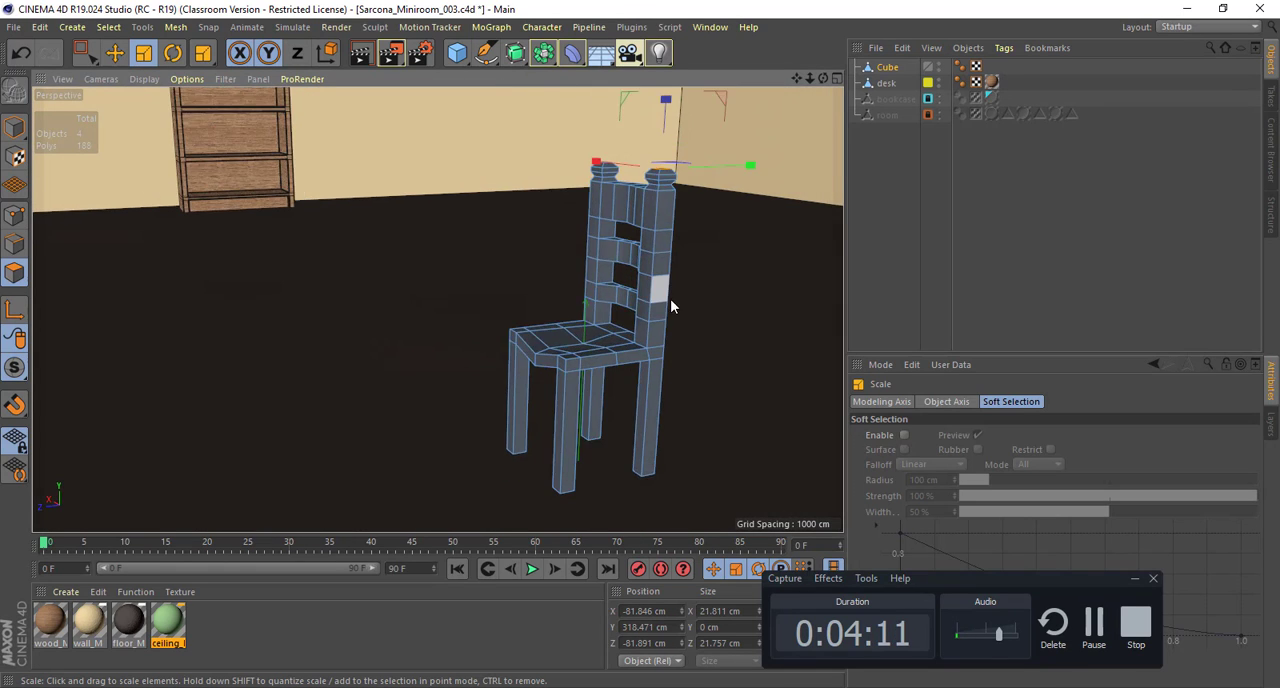
pyautogui.keyDown('alt'); pyautogui.moveTo(670, 299); pyautogui.dragTo(513, 285, button='right'); pyautogui.keyUp('alt')
pyautogui.keyDown('alt'); pyautogui.moveTo(513, 285); pyautogui.dragTo(410, 283); pyautogui.keyUp('alt')
pyautogui.keyDown('alt'); pyautogui.moveTo(370, 285); pyautogui.dragTo(518, 353, button='middle'); pyautogui.keyUp('alt')
pyautogui.keyDown('alt'); pyautogui.moveTo(431, 332); pyautogui.dragTo(557, 317, button='right'); pyautogui.keyUp('alt')
pyautogui.keyDown('alt'); pyautogui.moveTo(557, 317); pyautogui.dragTo(420, 316, button='middle'); pyautogui.keyUp('alt')
pyautogui.keyDown('alt'); pyautogui.moveTo(420, 316); pyautogui.dragTo(469, 310); pyautogui.keyUp('alt')
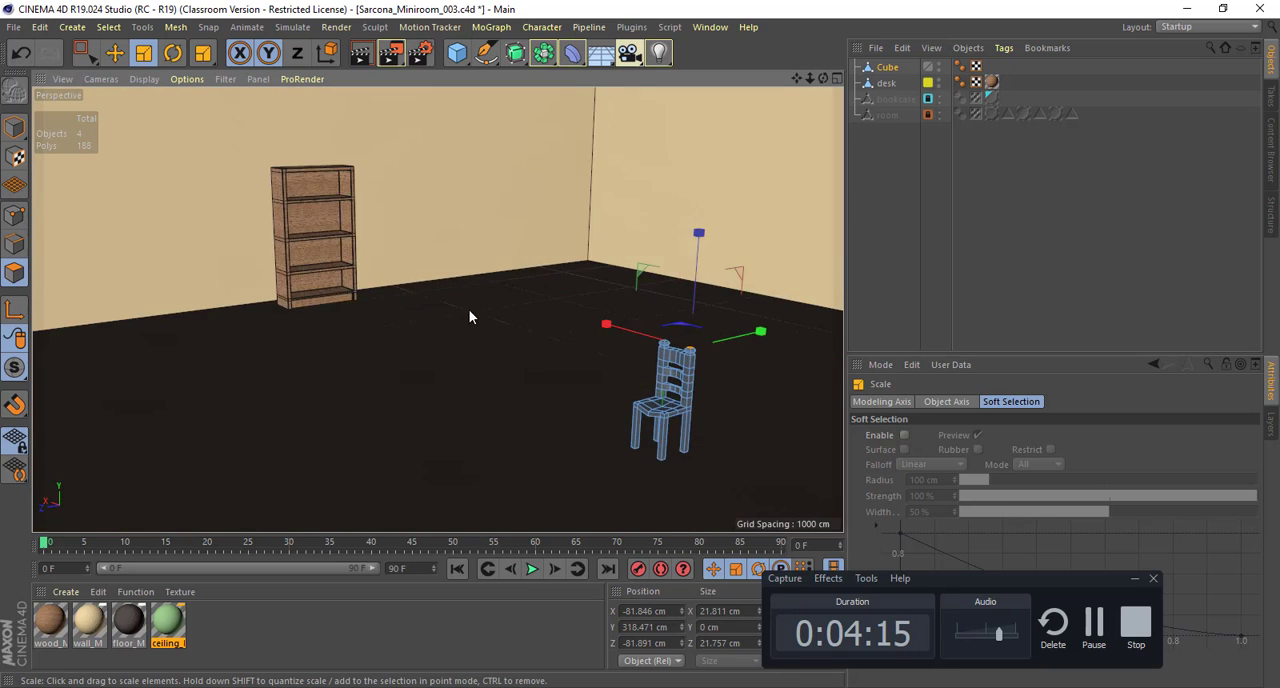
pyautogui.keyDown('alt'); pyautogui.moveTo(469, 309); pyautogui.dragTo(305, 255, button='middle'); pyautogui.keyUp('alt')
pyautogui.keyDown('alt'); pyautogui.moveTo(417, 271); pyautogui.dragTo(685, 316, button='right'); pyautogui.keyUp('alt')
pyautogui.keyDown('alt'); pyautogui.moveTo(482, 216); pyautogui.dragTo(448, 145, button='middle'); pyautogui.keyUp('alt')
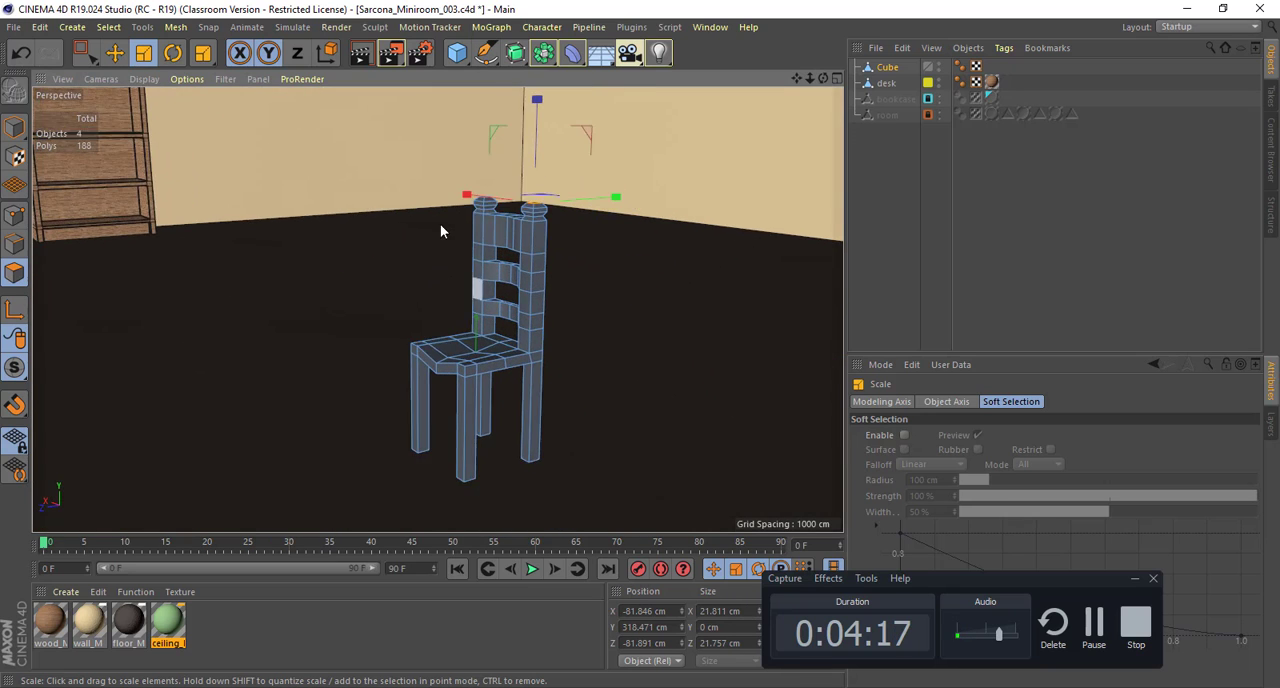
pyautogui.keyDown('alt'); pyautogui.moveTo(440, 224); pyautogui.dragTo(412, 178, button='middle'); pyautogui.keyUp('alt')
pyautogui.moveTo(466, 278)
pyautogui.keyDown('alt'); pyautogui.mouseDown()
pyautogui.moveTo(593, 300)
pyautogui.moveTo(465, 317)
pyautogui.moveTo(468, 277)
pyautogui.mouseUp(); pyautogui.keyUp('alt')
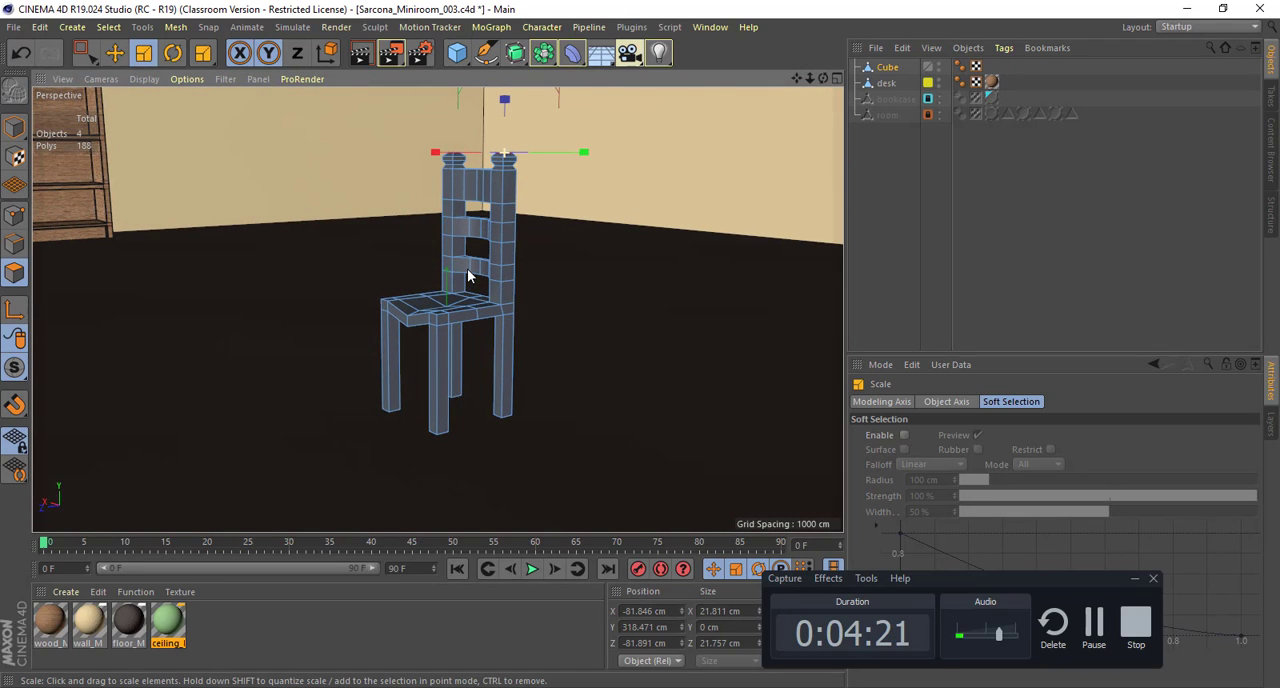
# Step: Switch to edge mode and select the front lower edges of the chair's top slat, with the Move tool active
pyautogui.click(13, 247)
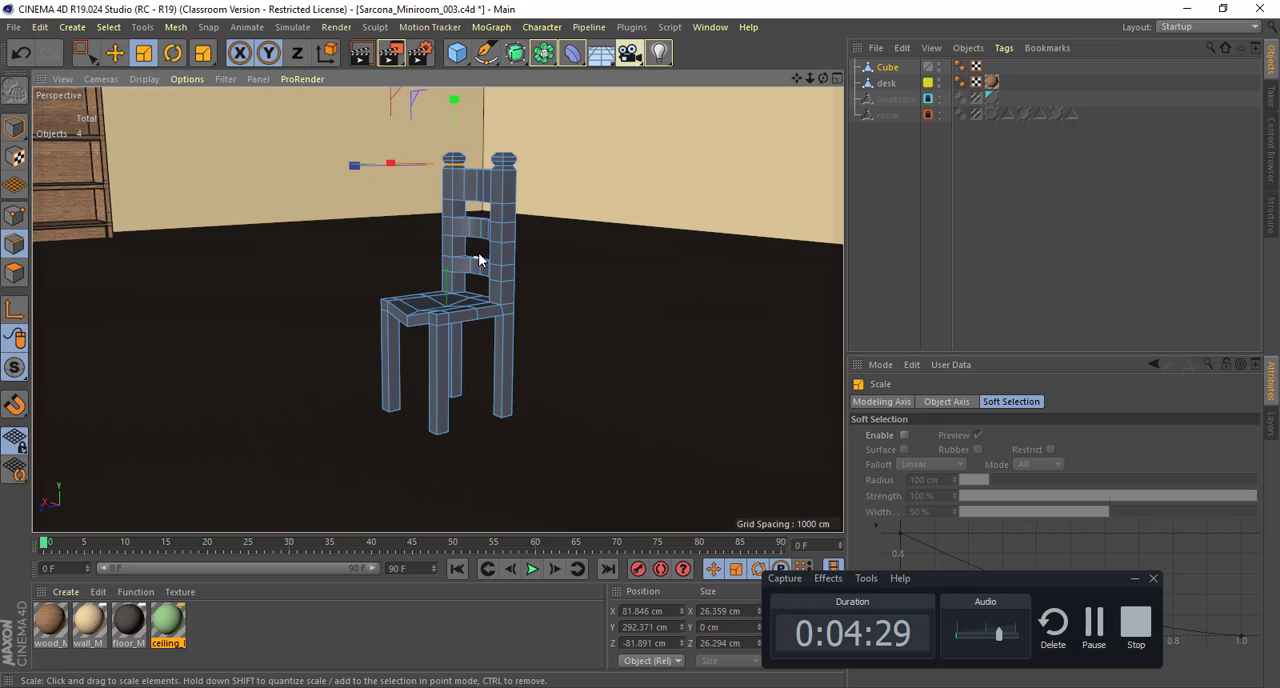
pyautogui.keyDown('alt'); pyautogui.moveTo(340, 271); pyautogui.dragTo(401, 314); pyautogui.keyUp('alt')
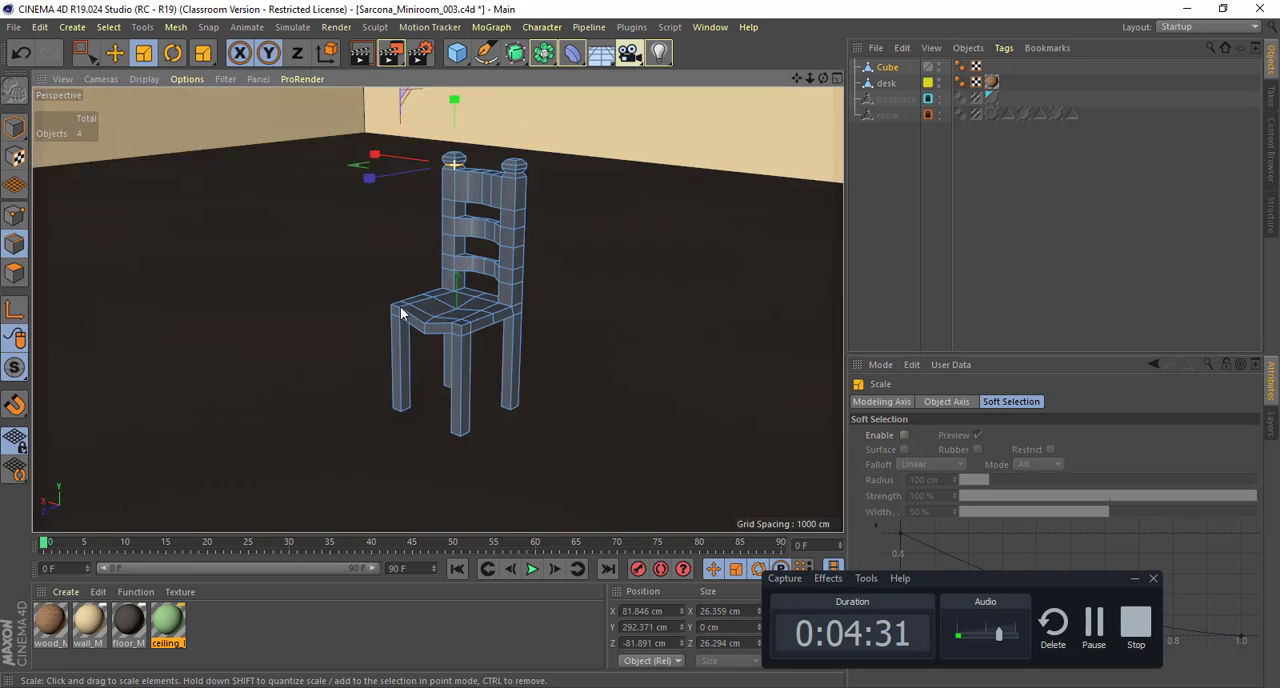
pyautogui.keyDown('alt'); pyautogui.moveTo(429, 323); pyautogui.dragTo(513, 240, button='right'); pyautogui.keyUp('alt')
pyautogui.keyDown('alt'); pyautogui.moveTo(437, 309); pyautogui.dragTo(426, 229); pyautogui.keyUp('alt')
pyautogui.click(414, 213)
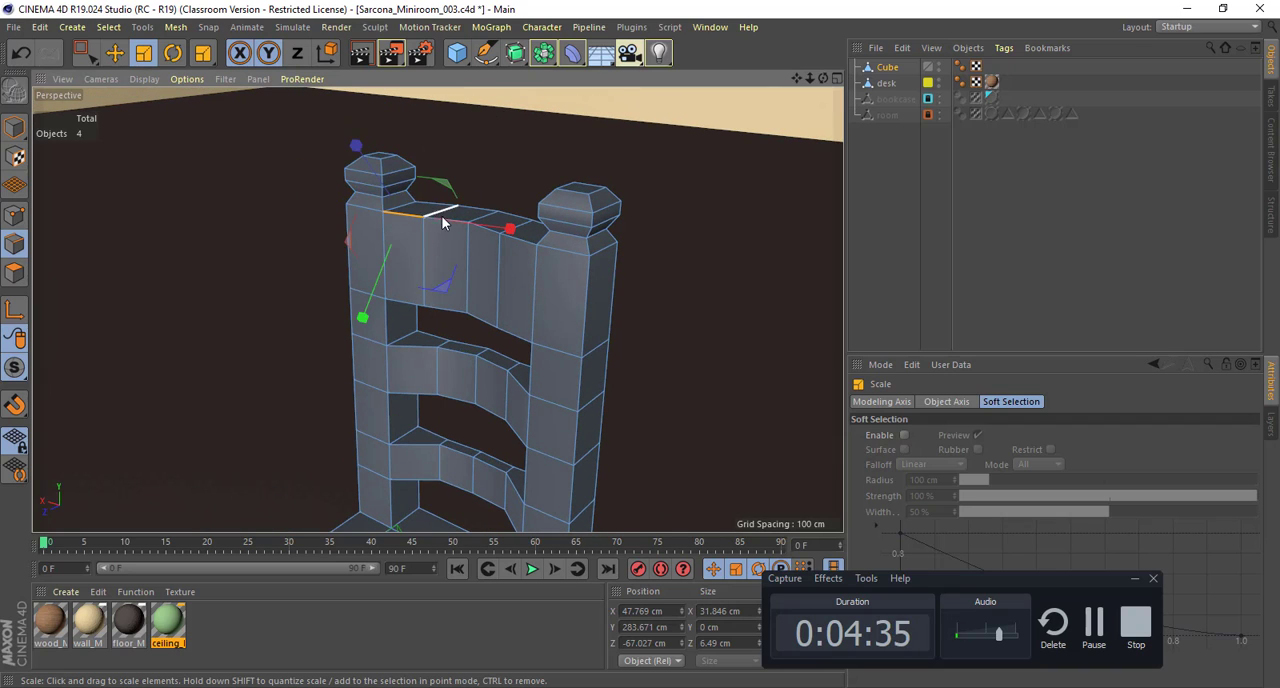
pyautogui.click(456, 314)
pyautogui.press('e')
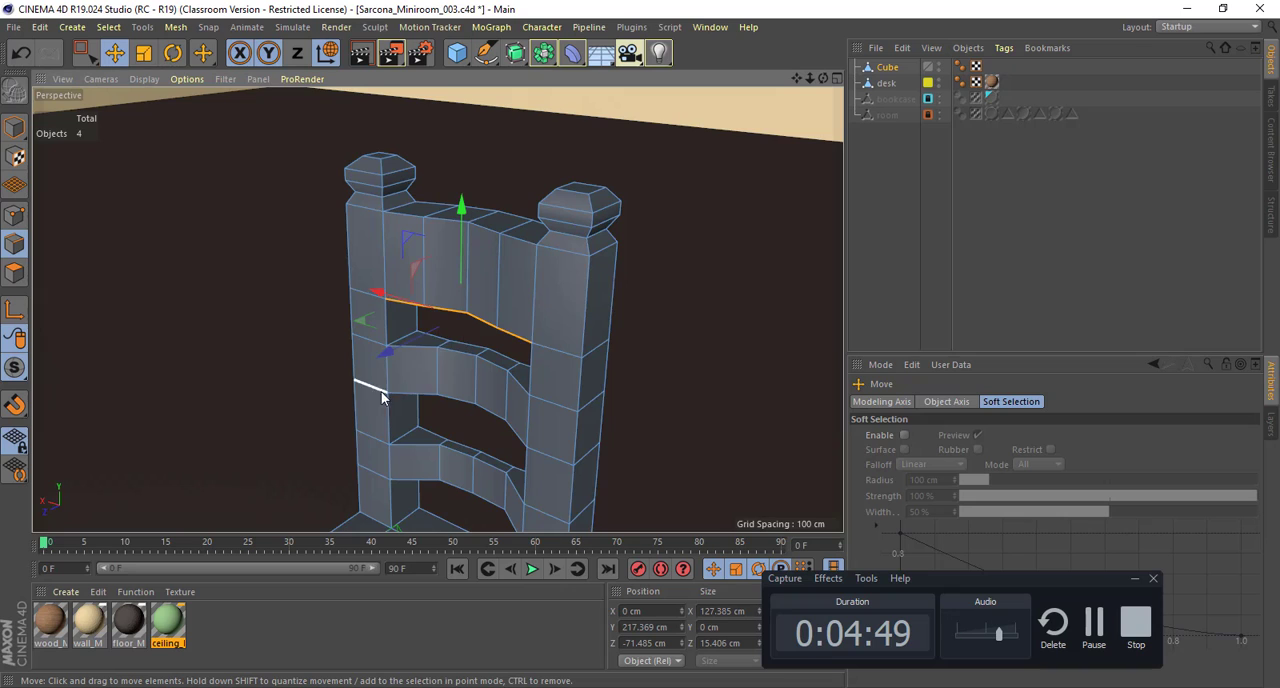
# Step: Select the first two front upper edges of the chair's middle slat, starting at the post
pyautogui.keyDown('alt'); pyautogui.moveTo(375, 389); pyautogui.dragTo(610, 408, button='right'); pyautogui.keyUp('alt')
pyautogui.keyDown('alt'); pyautogui.moveTo(508, 332); pyautogui.dragTo(492, 290); pyautogui.keyUp('alt')
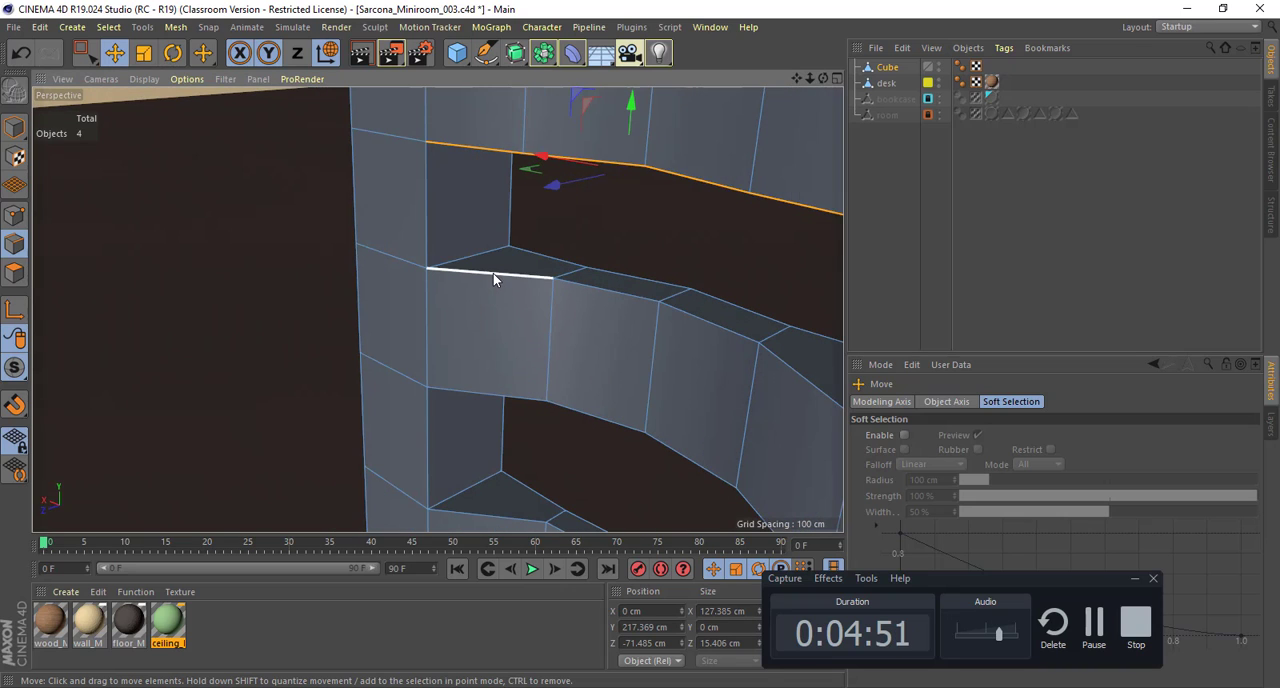
pyautogui.click(493, 273)
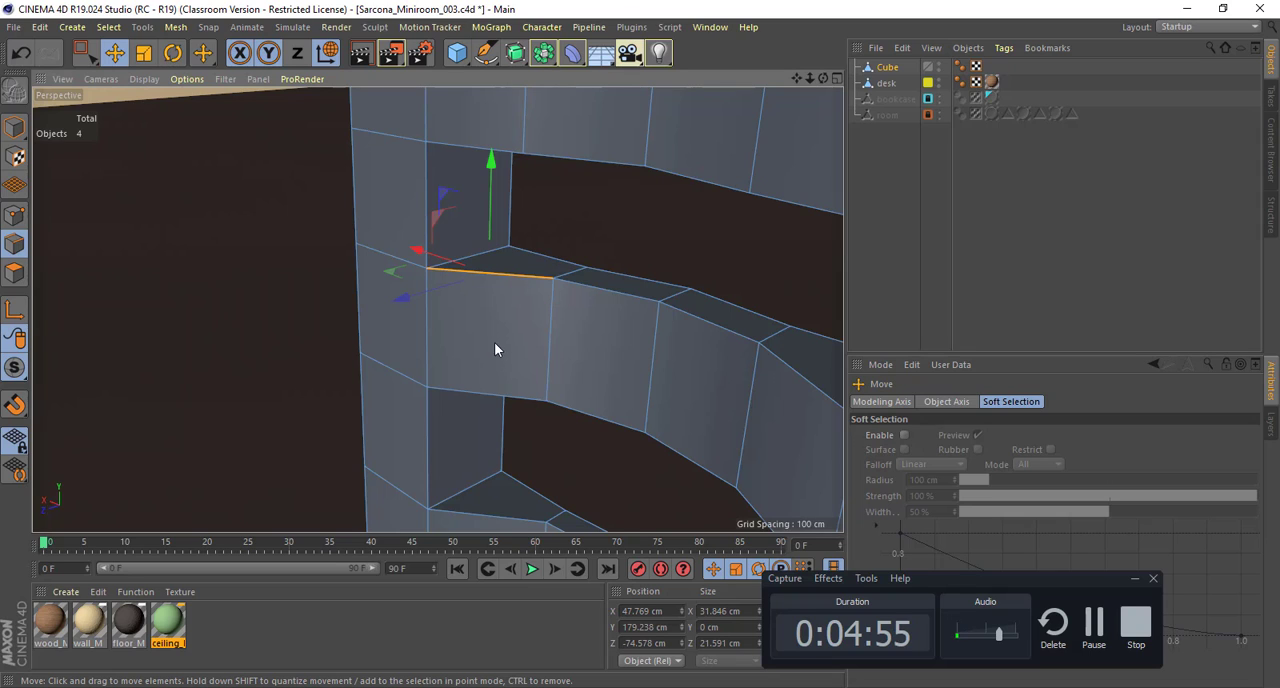
pyautogui.keyDown('shift'); pyautogui.click(576, 284); pyautogui.keyUp('shift')
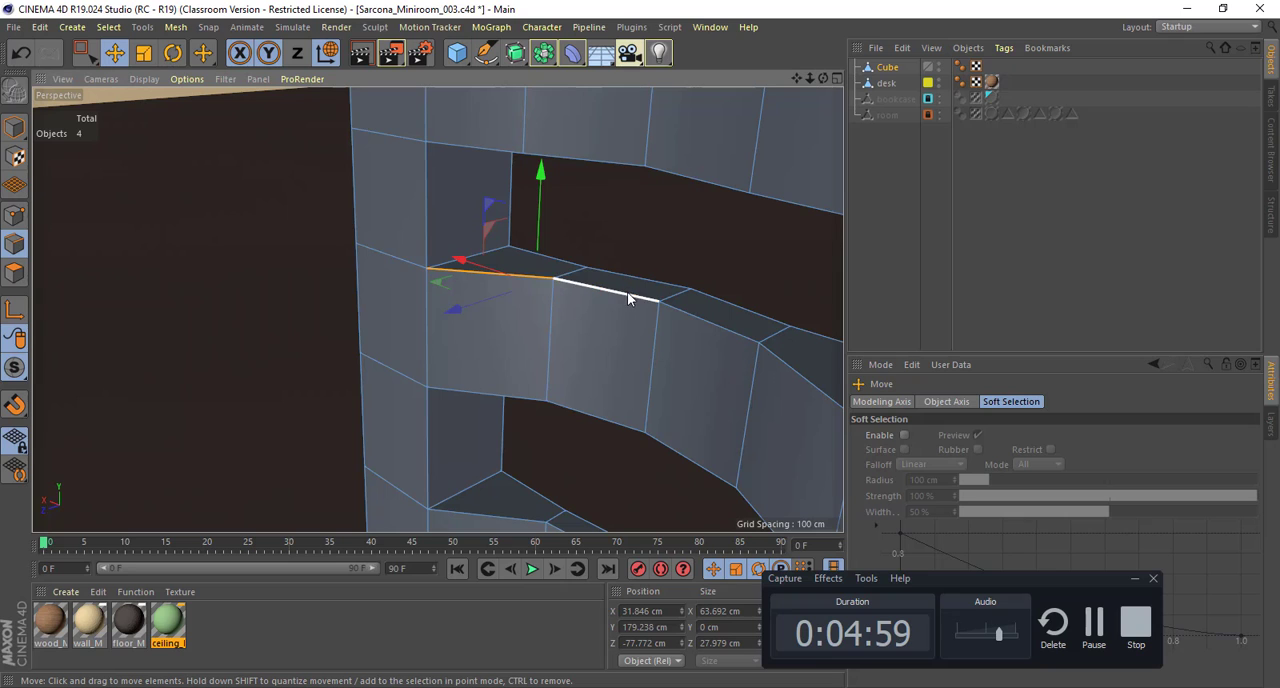
# Step: Select all of the chair's hard-shaded edges at once with Phong Break Selection and check the selection around the seat and backrest
pyautogui.keyDown('alt'); pyautogui.moveTo(737, 330); pyautogui.dragTo(305, 195); pyautogui.keyUp('alt')
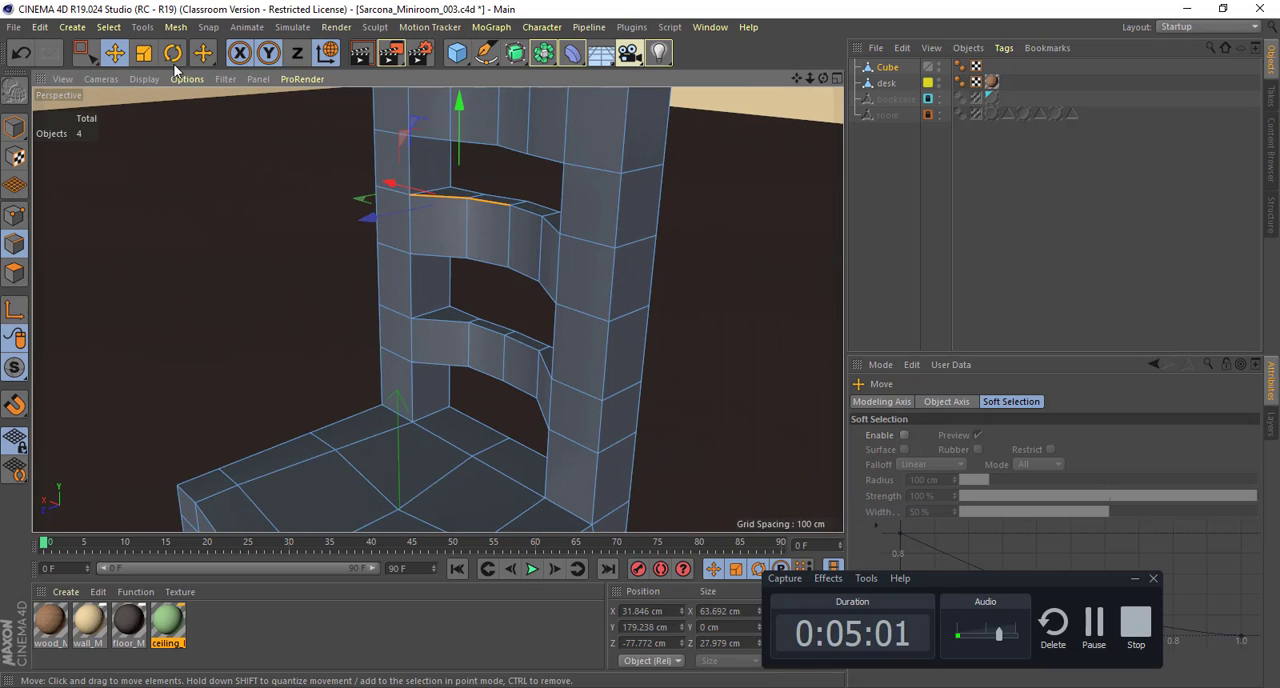
pyautogui.click(109, 28)
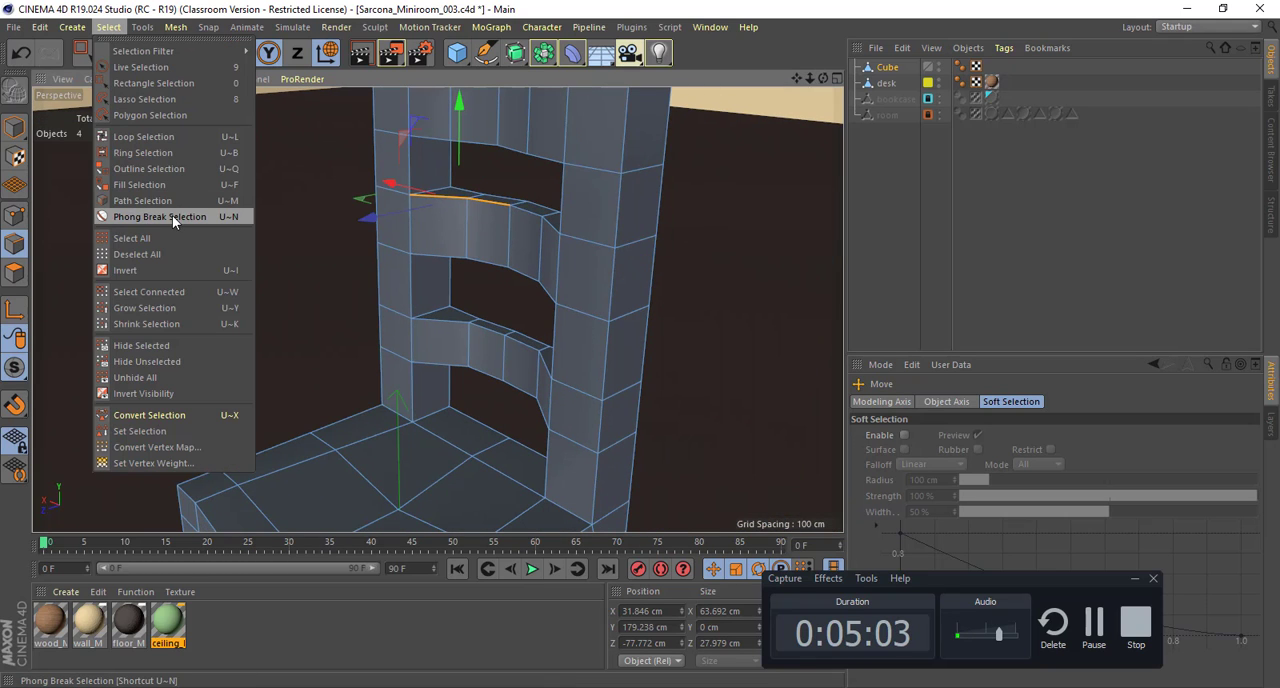
pyautogui.click(167, 216)
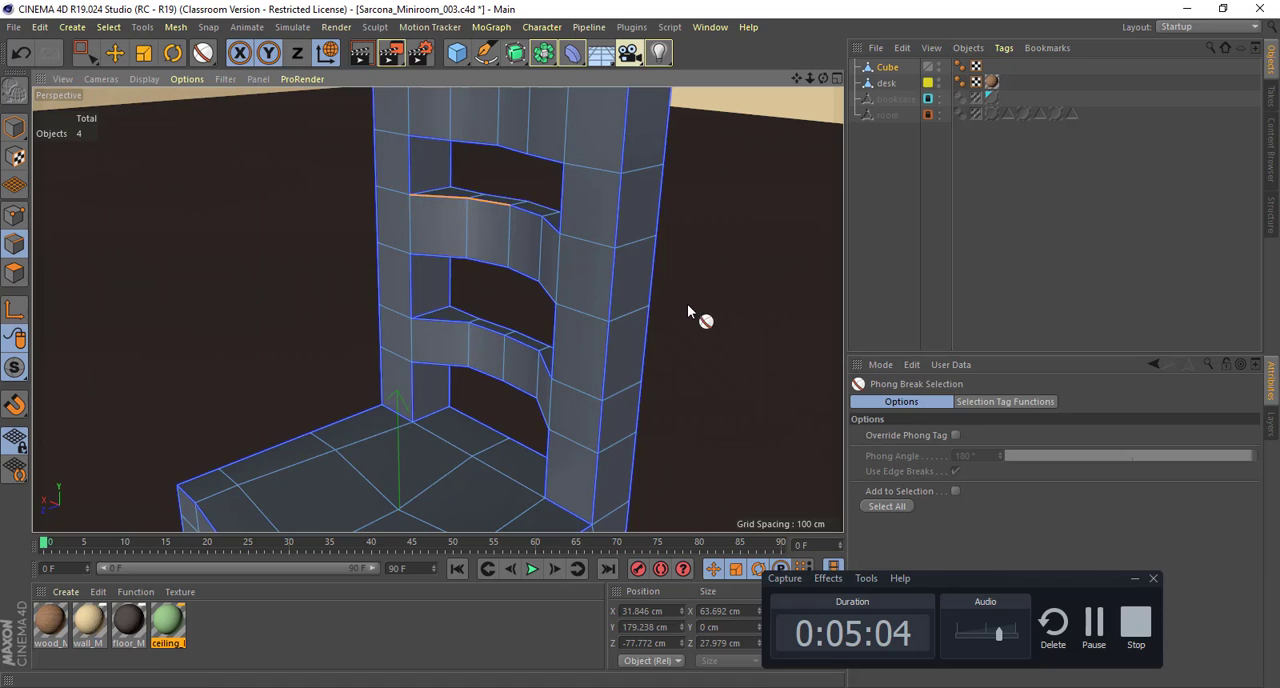
pyautogui.click(887, 506)
pyautogui.keyDown('alt'); pyautogui.moveTo(572, 305); pyautogui.dragTo(493, 231); pyautogui.keyUp('alt')
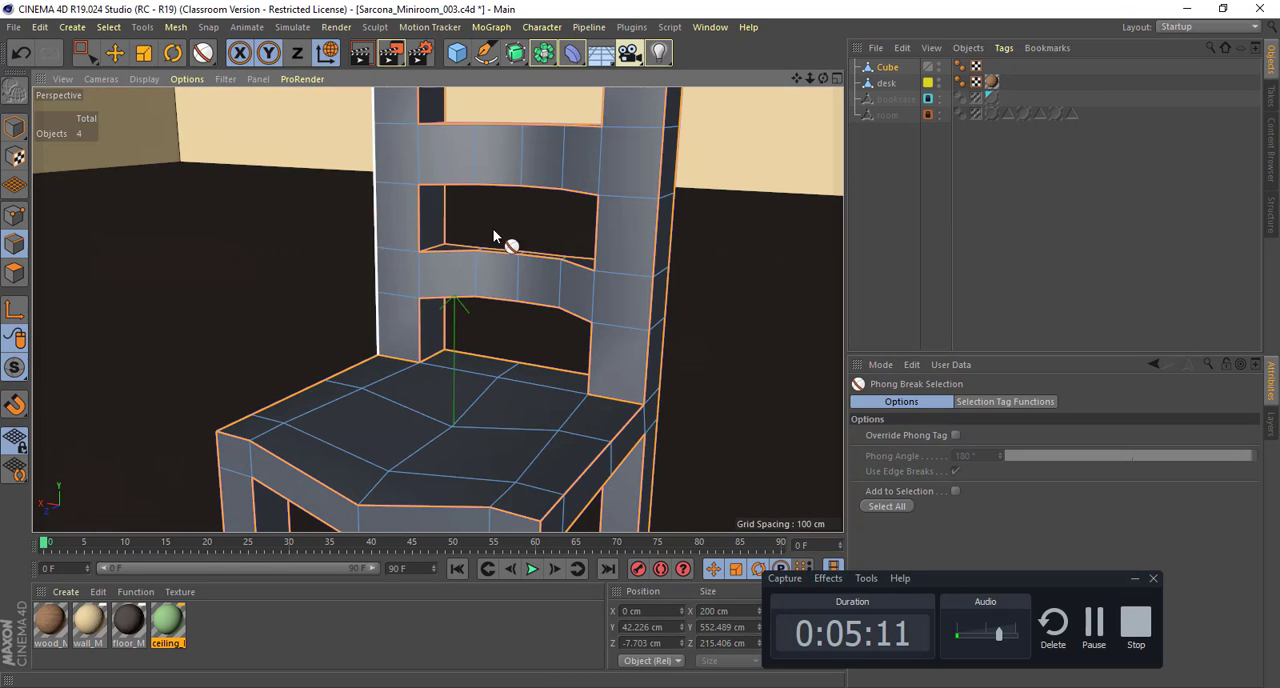
pyautogui.keyDown('alt'); pyautogui.moveTo(644, 211); pyautogui.dragTo(548, 251); pyautogui.keyUp('alt')
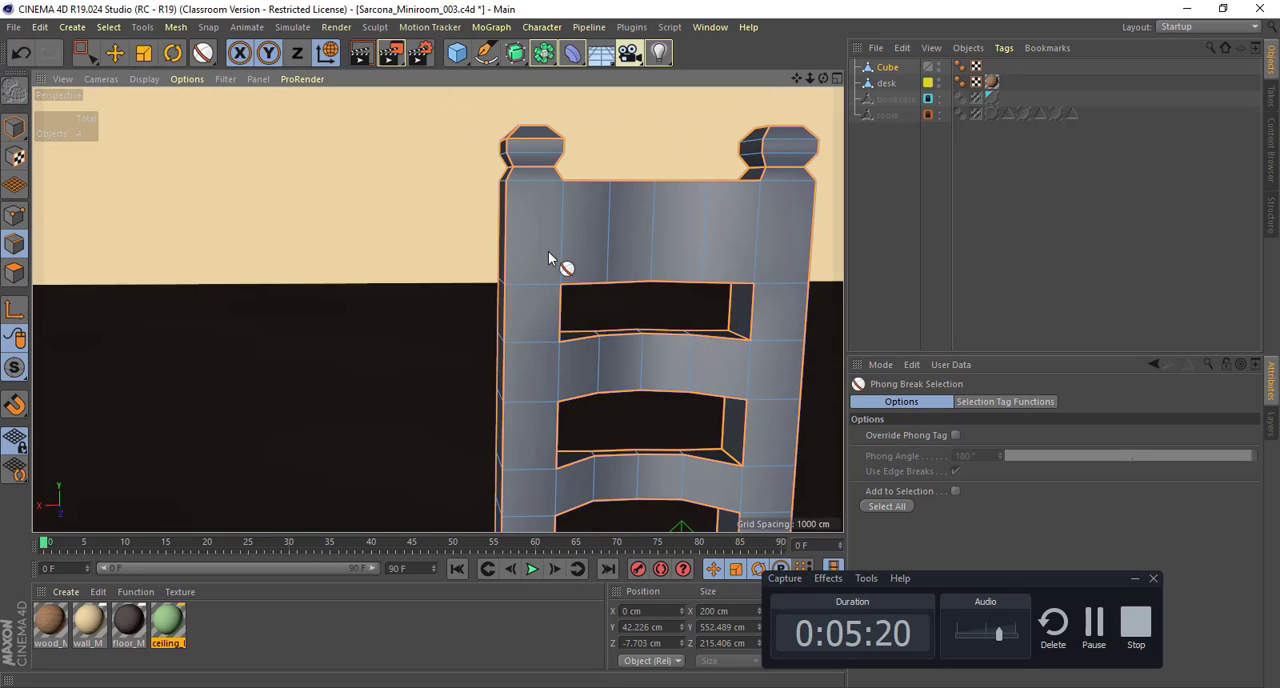
pyautogui.click(104, 27)
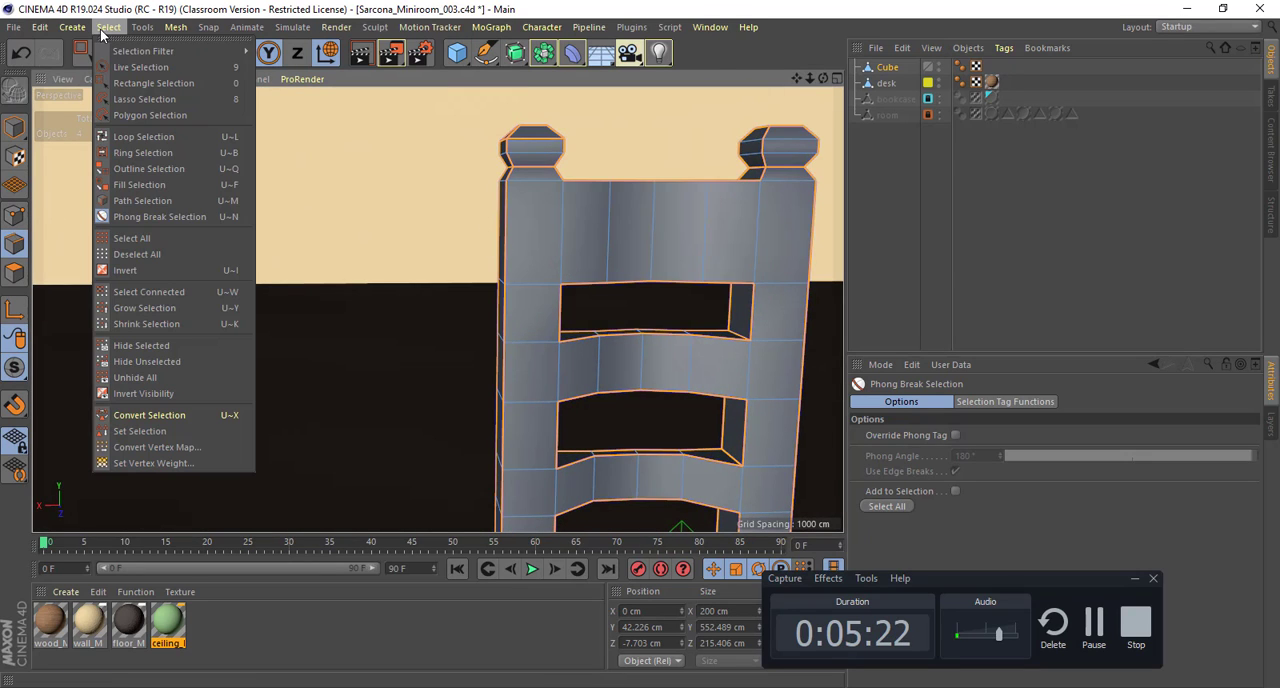
# Step: Clear the edge selection and reselect all of the chair's hard-shaded edges with Phong Break Selection
pyautogui.click(180, 217)
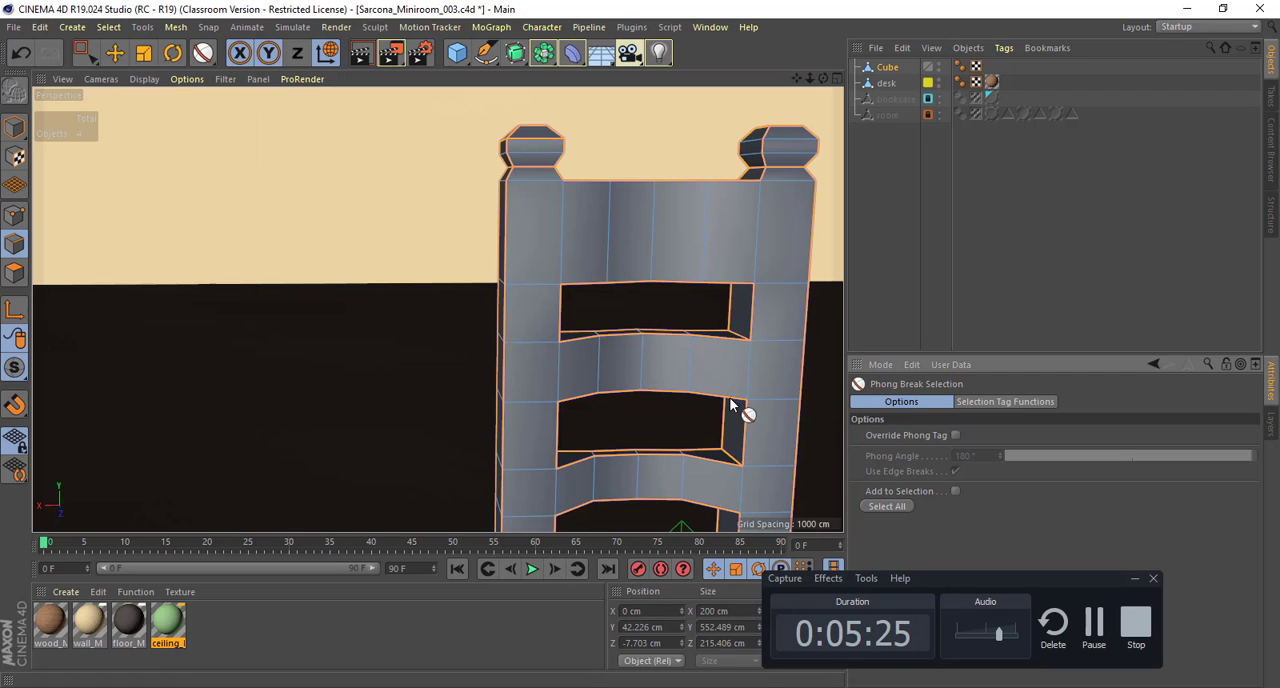
pyautogui.keyDown('alt'); pyautogui.moveTo(665, 358); pyautogui.dragTo(442, 237, button='middle'); pyautogui.keyUp('alt')
pyautogui.keyDown('alt'); pyautogui.moveTo(511, 240); pyautogui.dragTo(489, 241, button='right'); pyautogui.keyUp('alt')
pyautogui.keyDown('alt'); pyautogui.moveTo(489, 241); pyautogui.dragTo(340, 248); pyautogui.keyUp('alt')
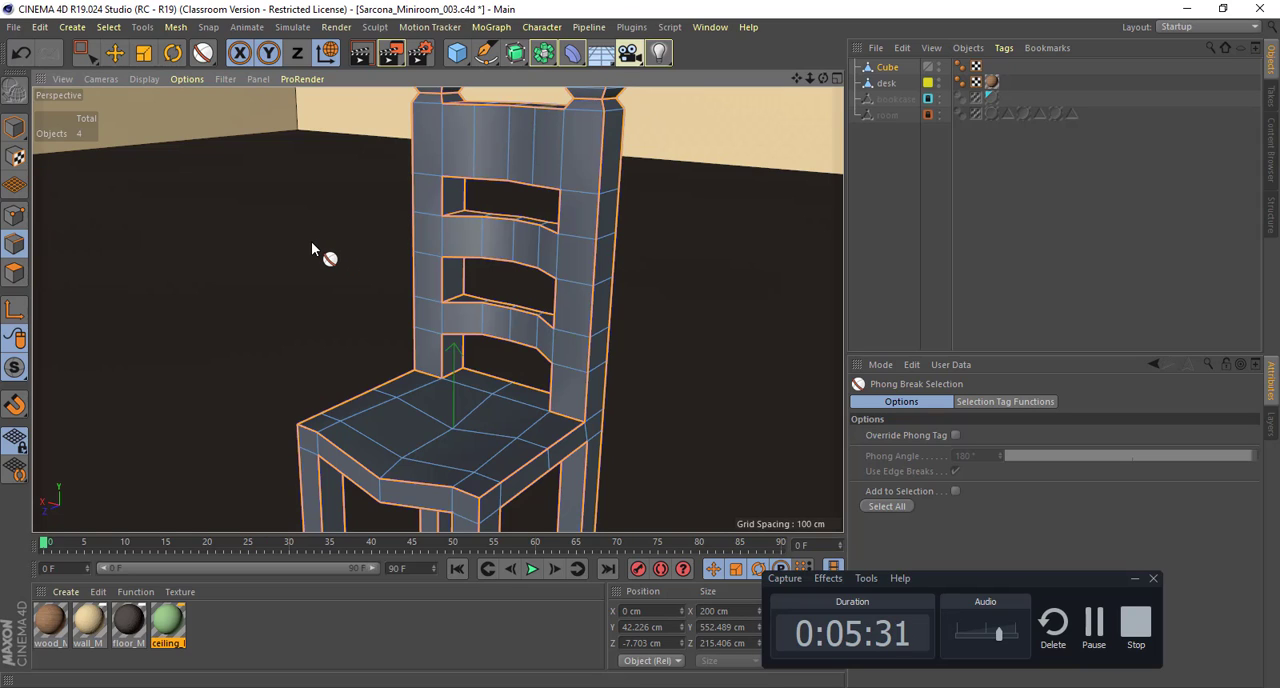
pyautogui.click(310, 241)
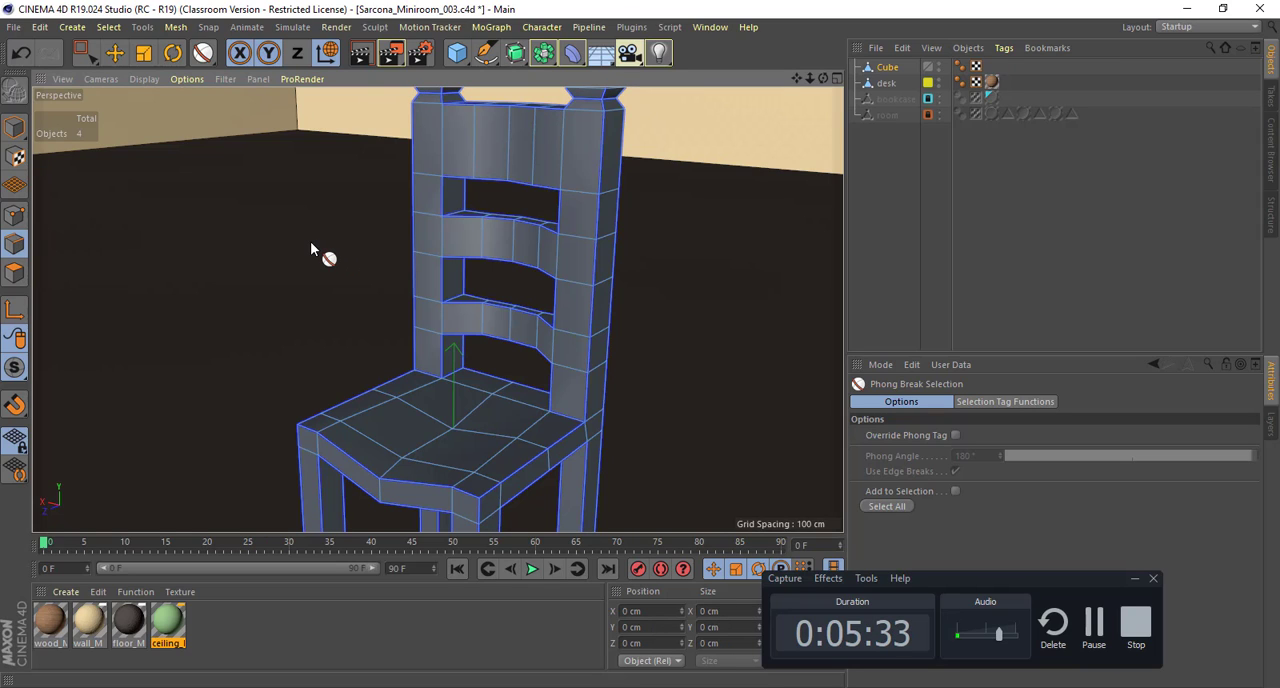
pyautogui.click(883, 505)
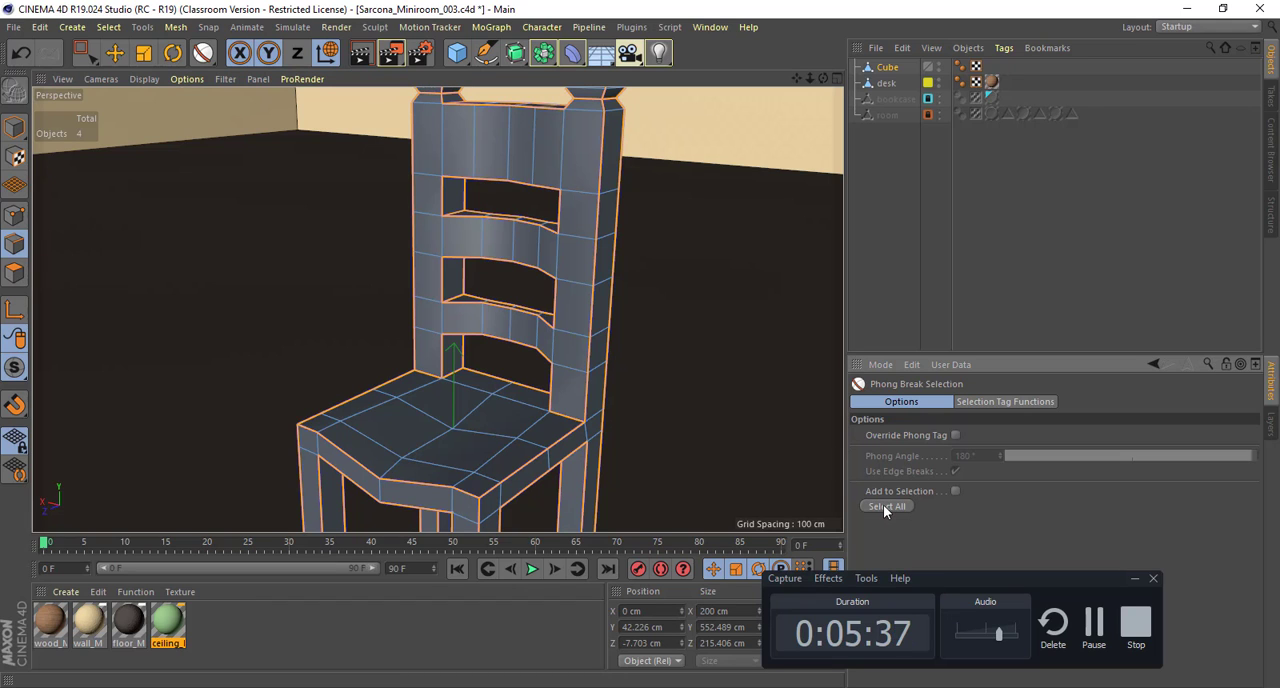
# Step: Check the phong-break edges on the backrest and seat, reapplying the selection to all of them
pyautogui.keyDown('alt'); pyautogui.moveTo(646, 348); pyautogui.dragTo(641, 330); pyautogui.keyUp('alt')
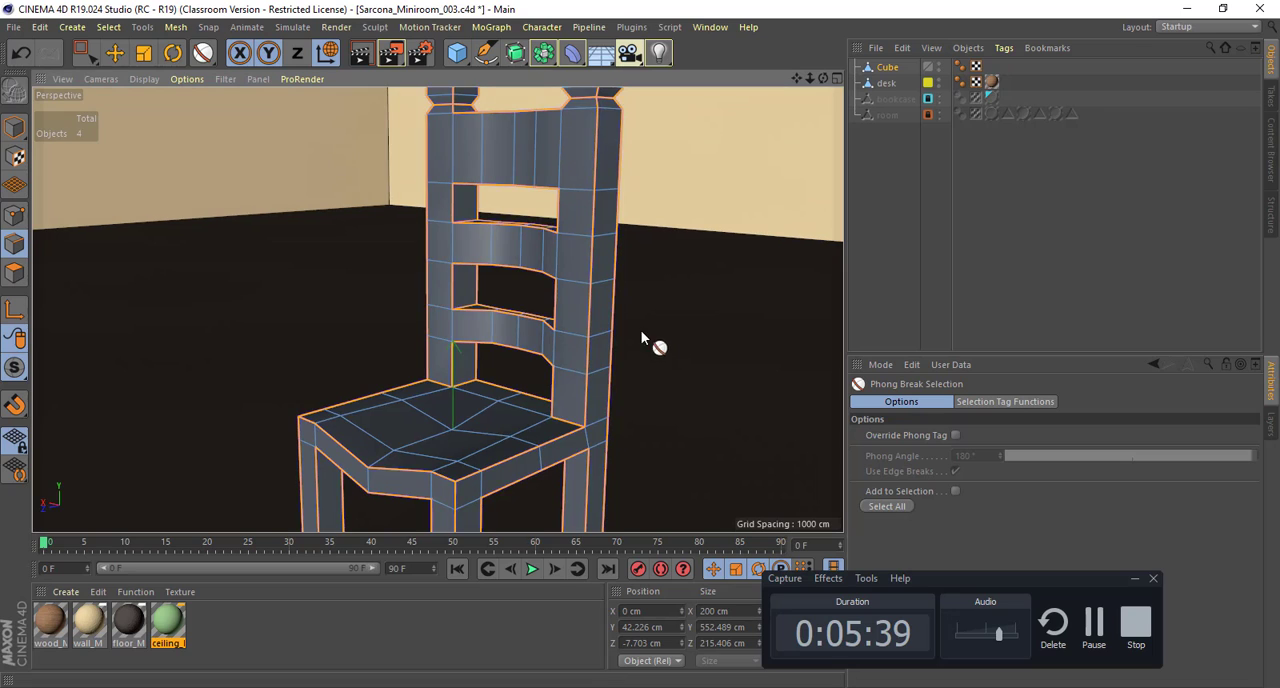
pyautogui.keyDown('alt'); pyautogui.moveTo(641, 330); pyautogui.dragTo(602, 323, button='middle'); pyautogui.keyUp('alt')
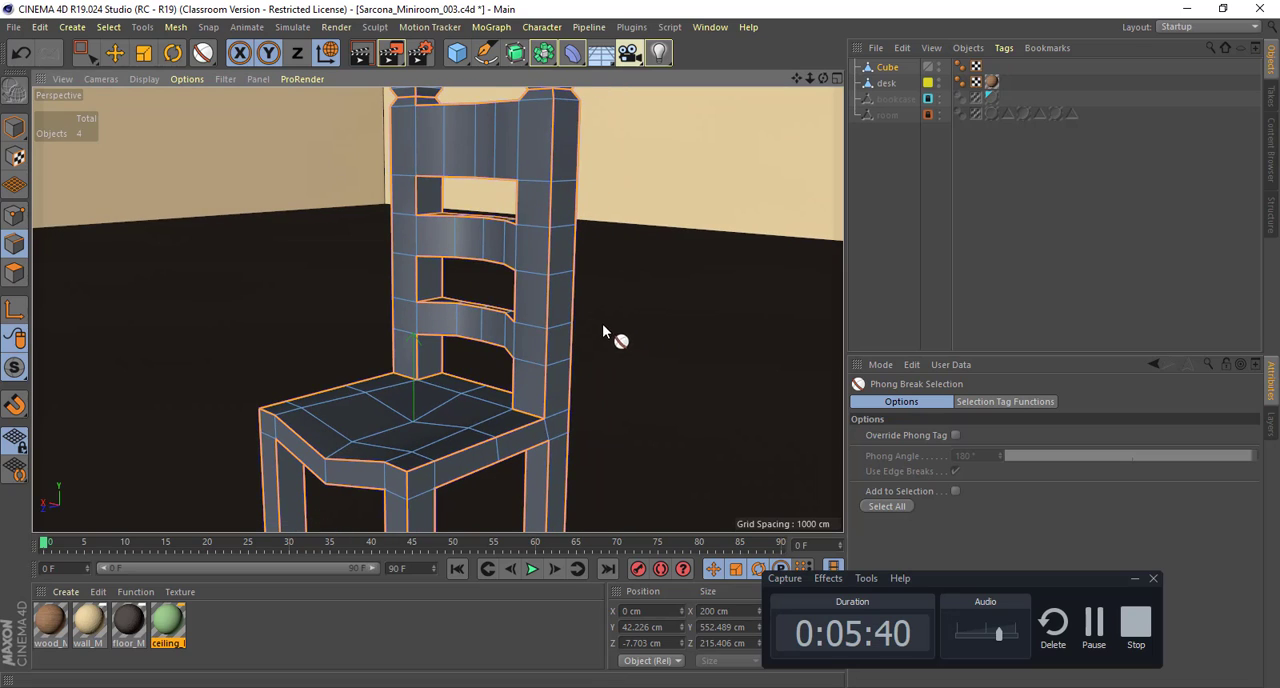
pyautogui.click(106, 28)
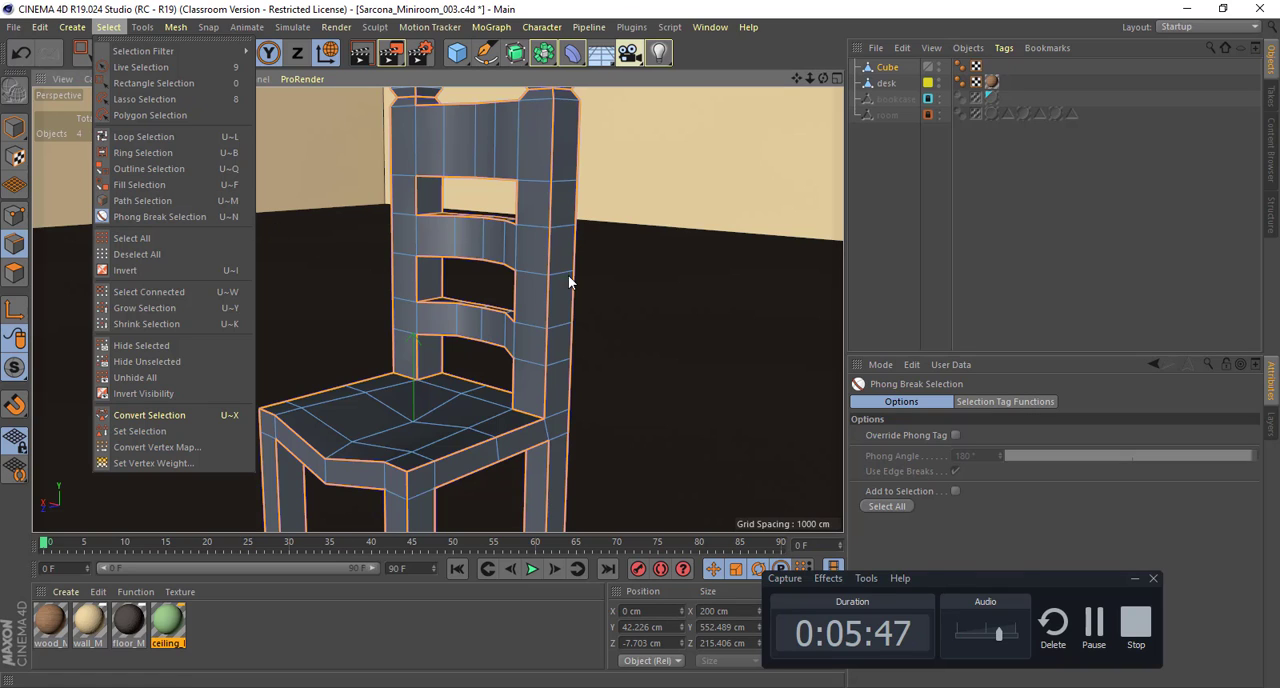
pyautogui.click(816, 382)
pyautogui.click(886, 507)
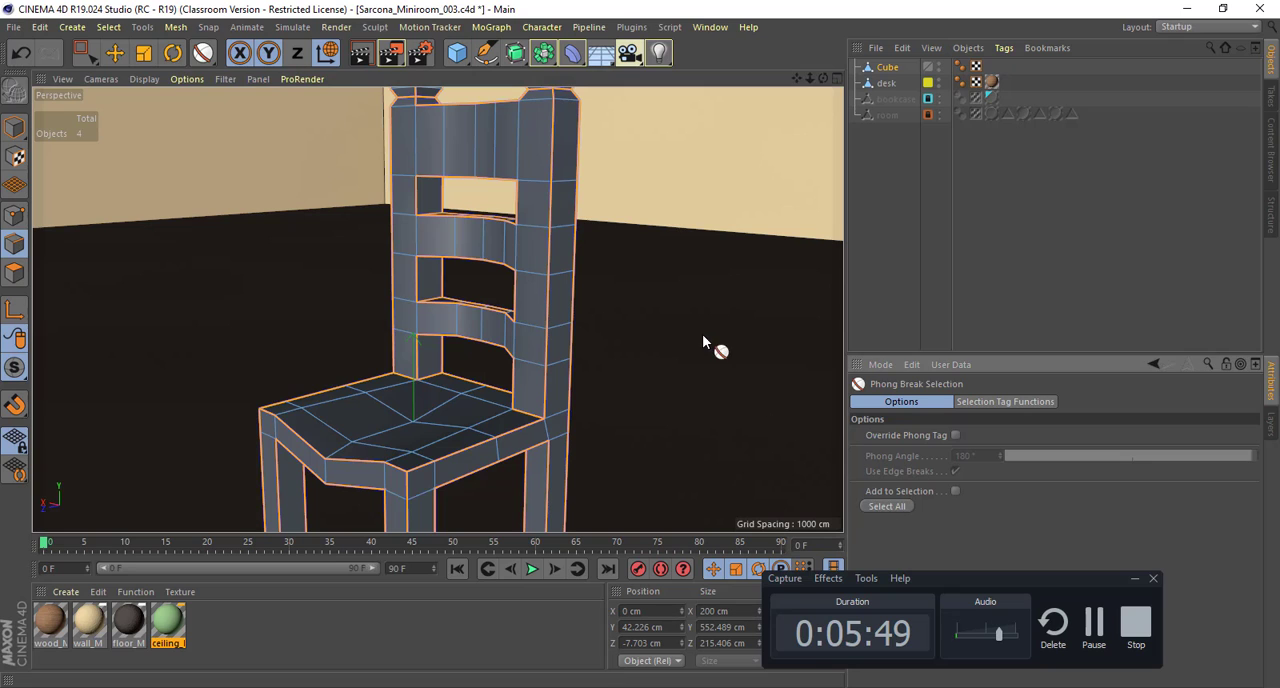
pyautogui.scroll(5, 700, 340)
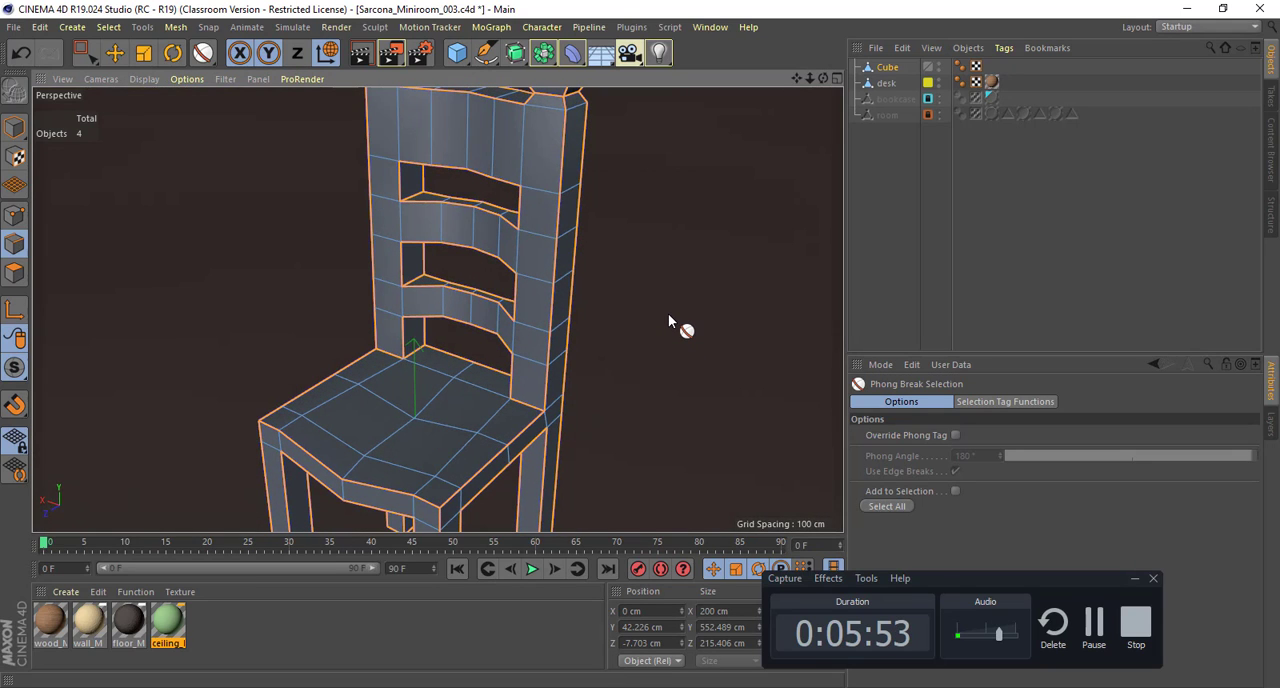
pyautogui.click(891, 508)
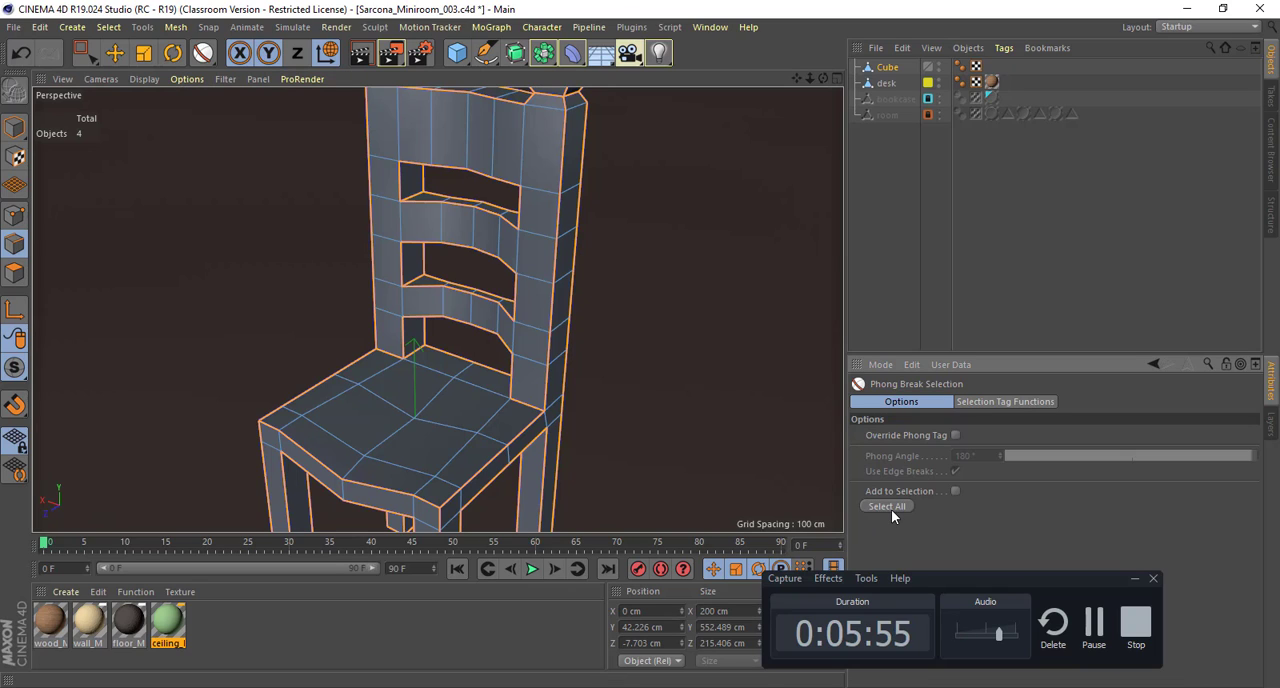
# Step: Try selecting the phong-break edges with the phong tag overridden, using Phong Angles of 28° and 67.1°
pyautogui.click(955, 436)
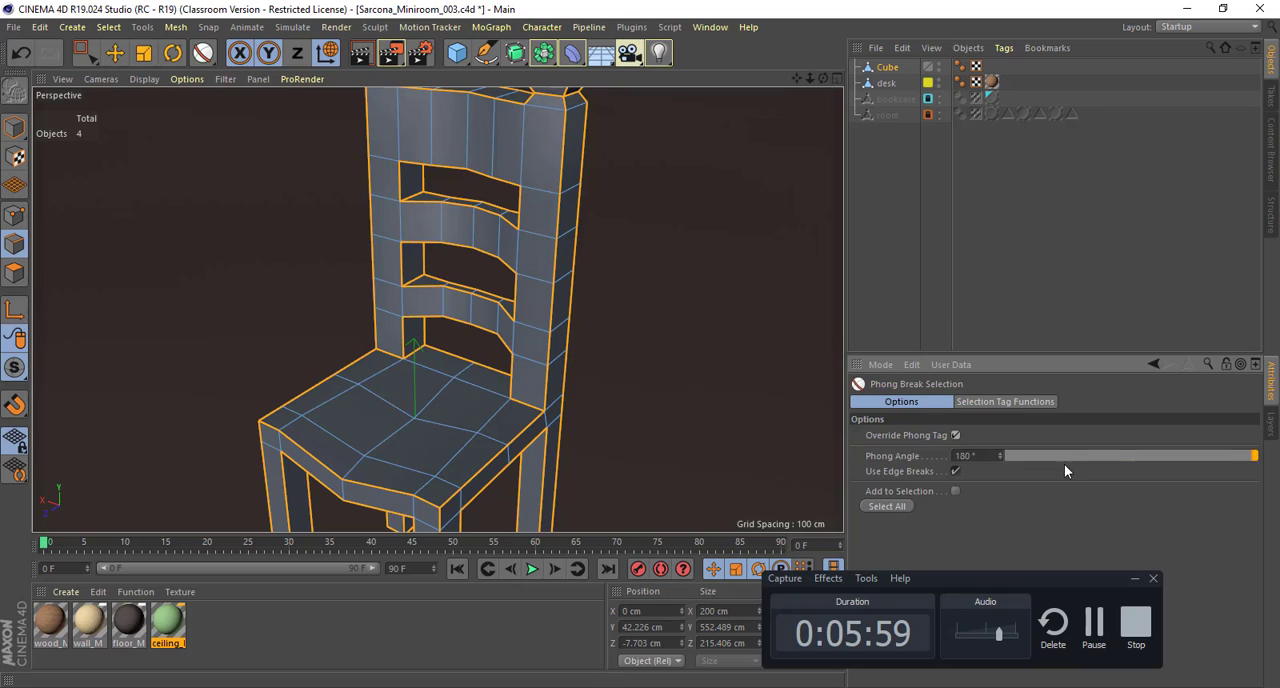
pyautogui.moveTo(1064, 457); pyautogui.dragTo(1046, 457)
pyautogui.click(892, 507)
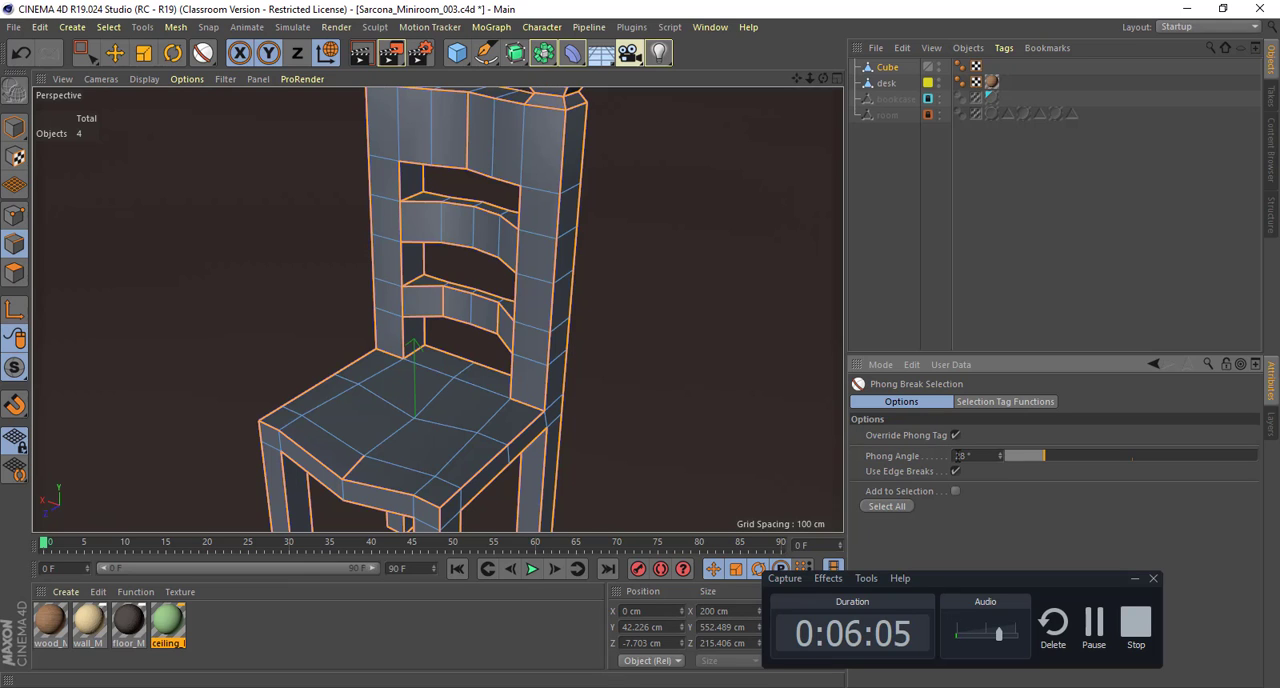
pyautogui.keyDown('alt'); pyautogui.moveTo(652, 380); pyautogui.dragTo(503, 205); pyautogui.keyUp('alt')
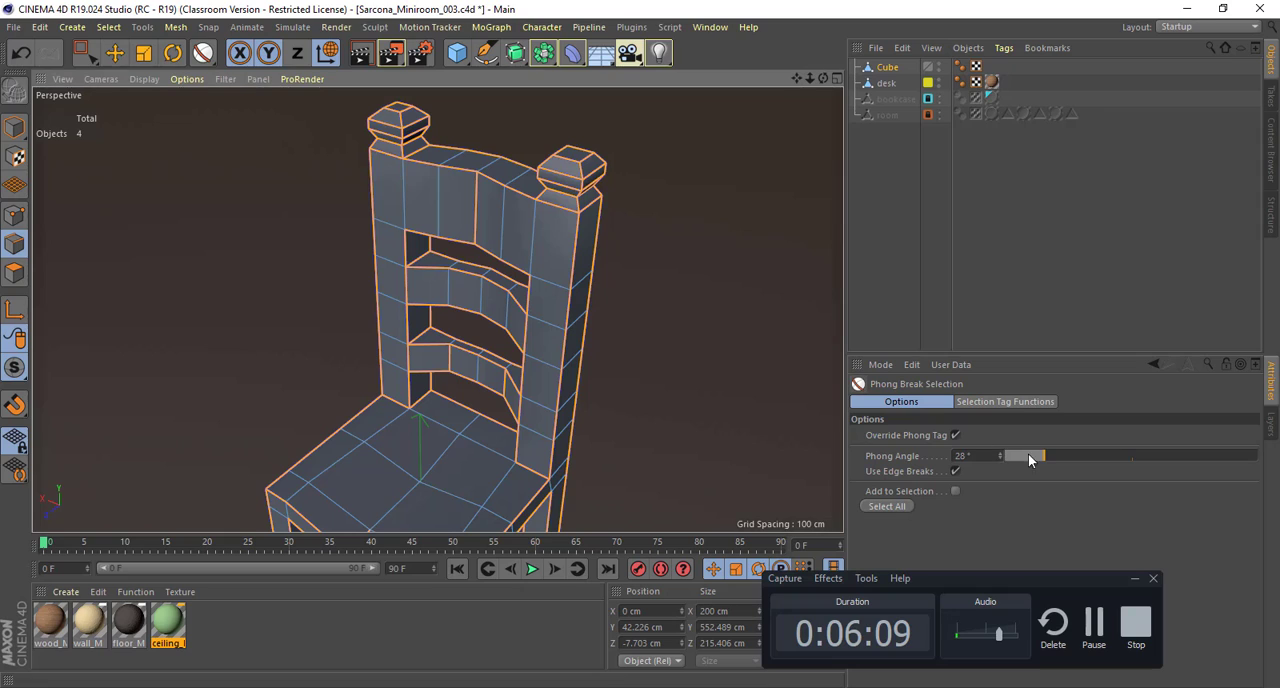
pyautogui.moveTo(1028, 455); pyautogui.dragTo(1066, 456)
pyautogui.click(879, 508)
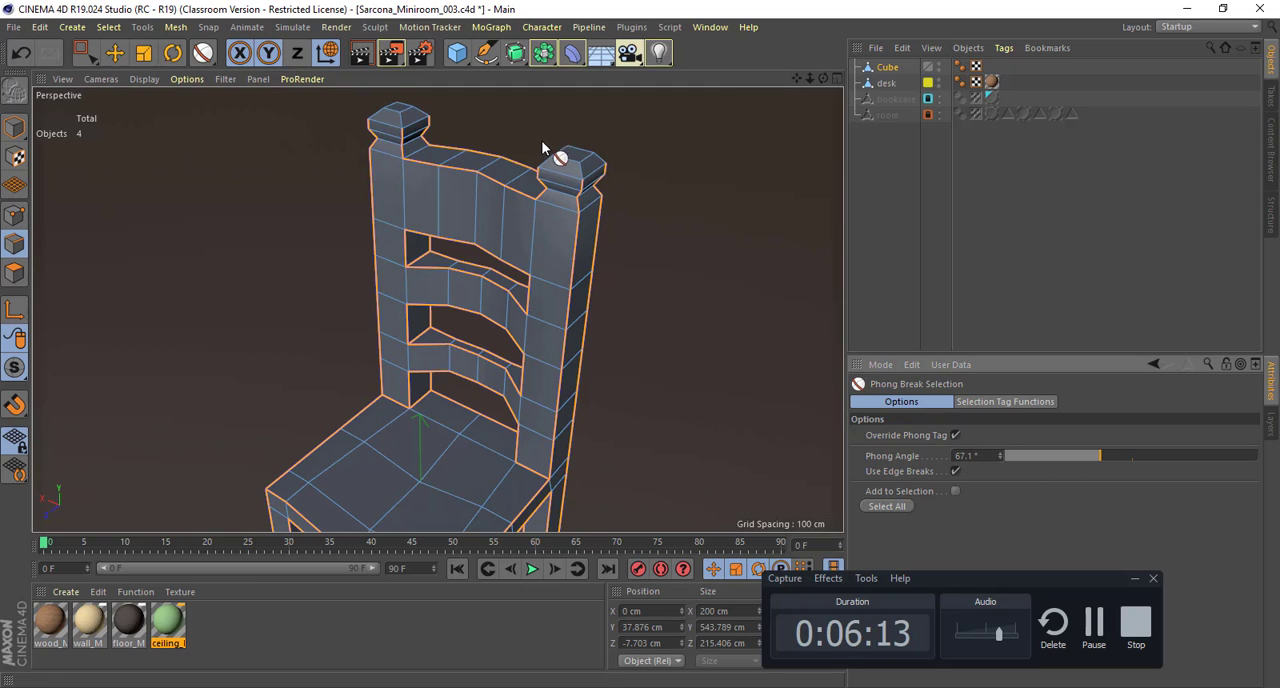
# Step: Turn off the phong tag override, reselect all of the chair's phong-break edges and check them around the seat with the Move tool
pyautogui.click(955, 435)
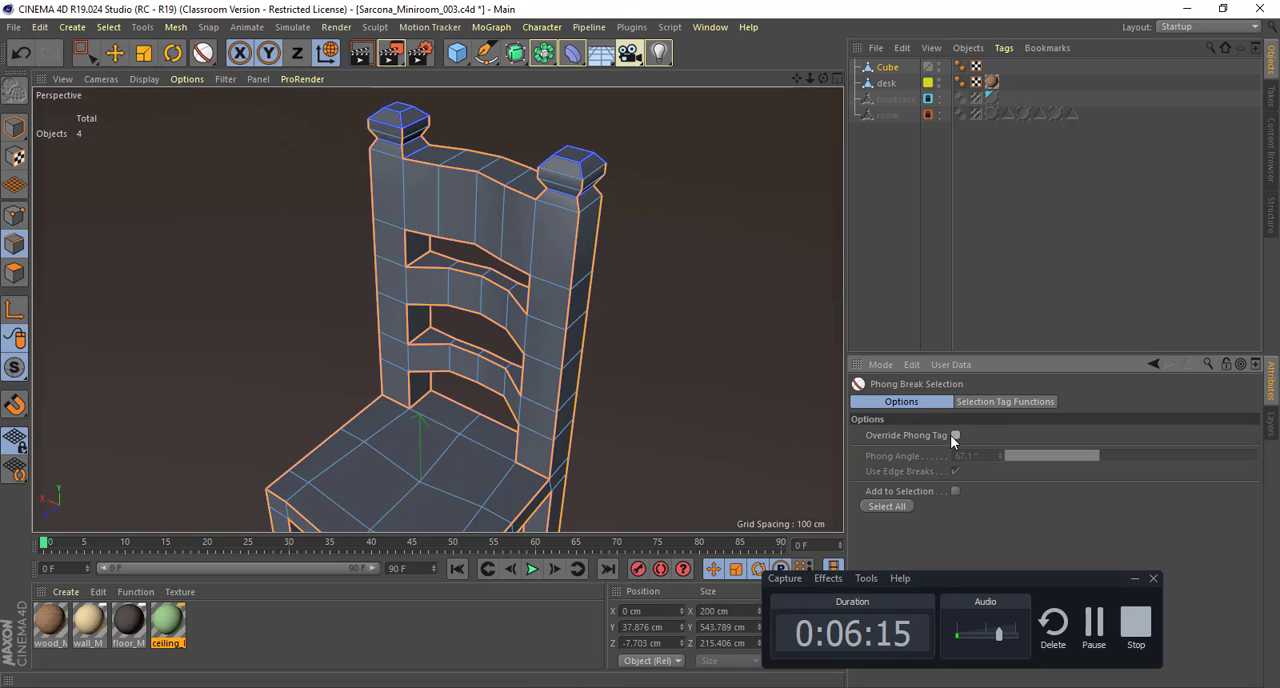
pyautogui.click(909, 505)
pyautogui.keyDown('alt'); pyautogui.moveTo(740, 313); pyautogui.dragTo(410, 319); pyautogui.keyUp('alt')
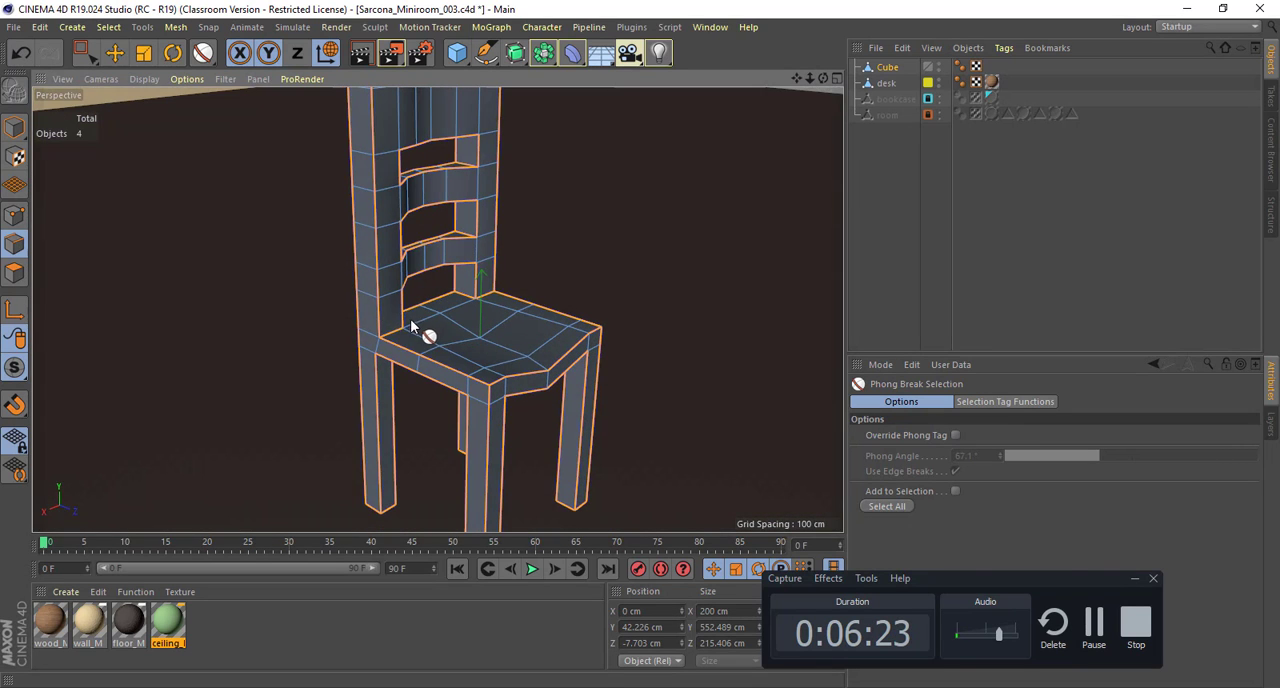
pyautogui.press('e')
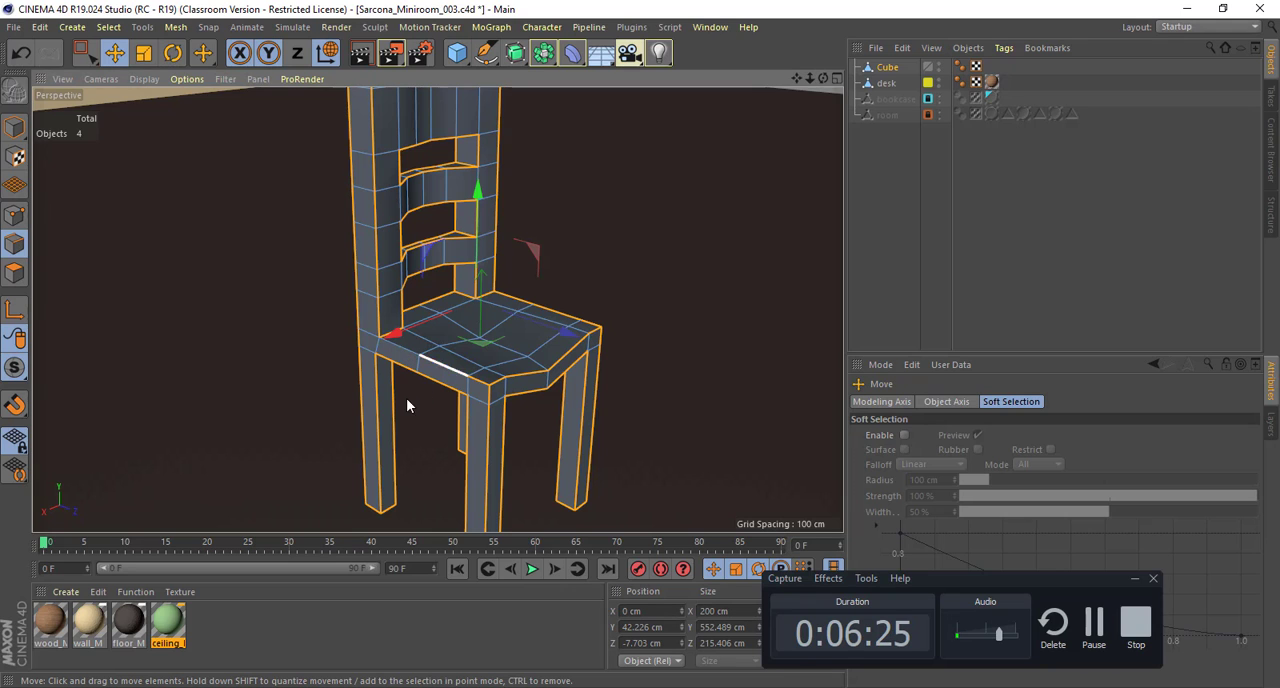
pyautogui.keyDown('alt'); pyautogui.moveTo(406, 398); pyautogui.dragTo(462, 435); pyautogui.keyUp('alt')
pyautogui.keyDown('alt'); pyautogui.moveTo(442, 437); pyautogui.dragTo(535, 412, button='right'); pyautogui.keyUp('alt')
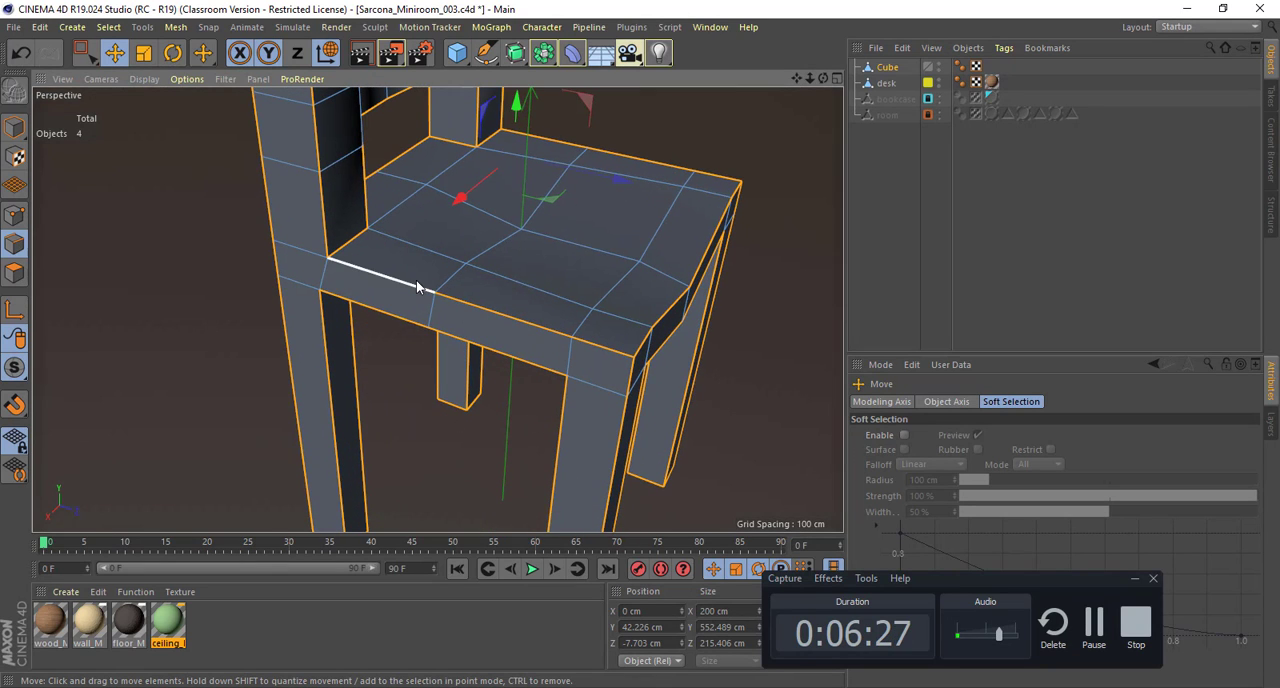
pyautogui.keyDown('alt'); pyautogui.moveTo(571, 251); pyautogui.dragTo(357, 355); pyautogui.keyUp('alt')
pyautogui.scroll(-5, 570, 352)
pyautogui.keyDown('alt'); pyautogui.moveTo(567, 357); pyautogui.dragTo(504, 341); pyautogui.keyUp('alt')
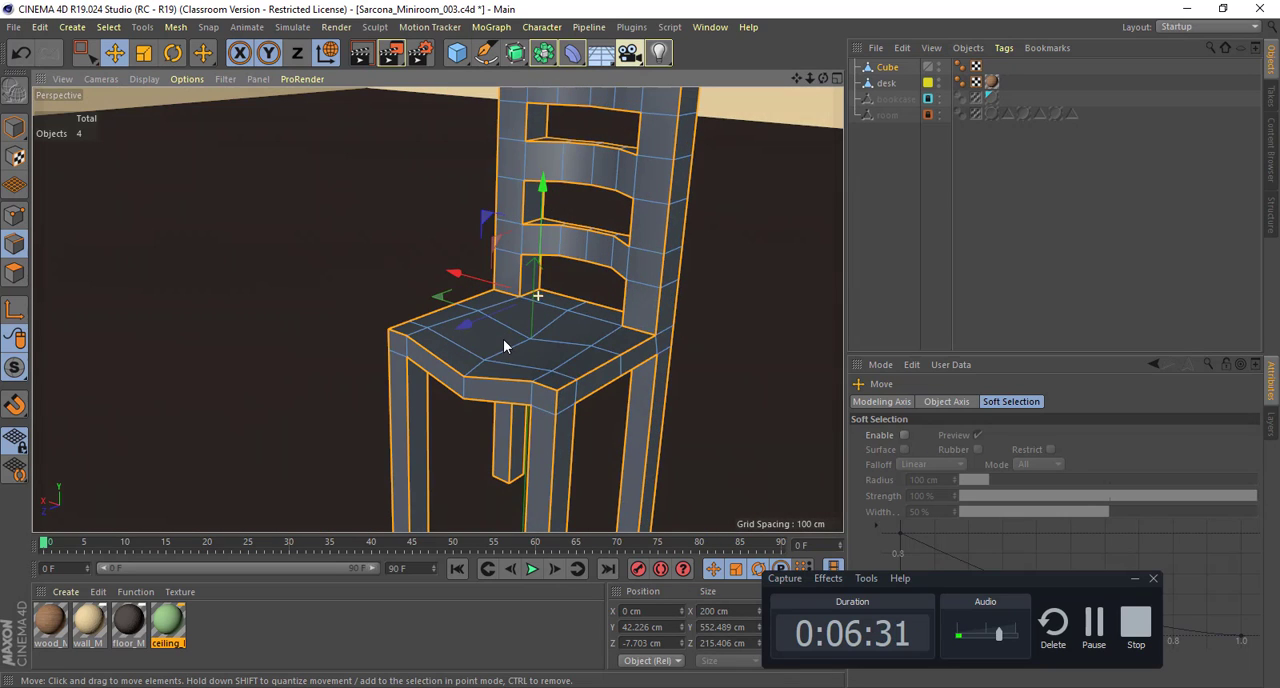
# Step: Bevel the selected edges in Chamfer mode with a Fixed Distance offset of about 1.071 cm
pyautogui.press('m')
pyautogui.press('s')
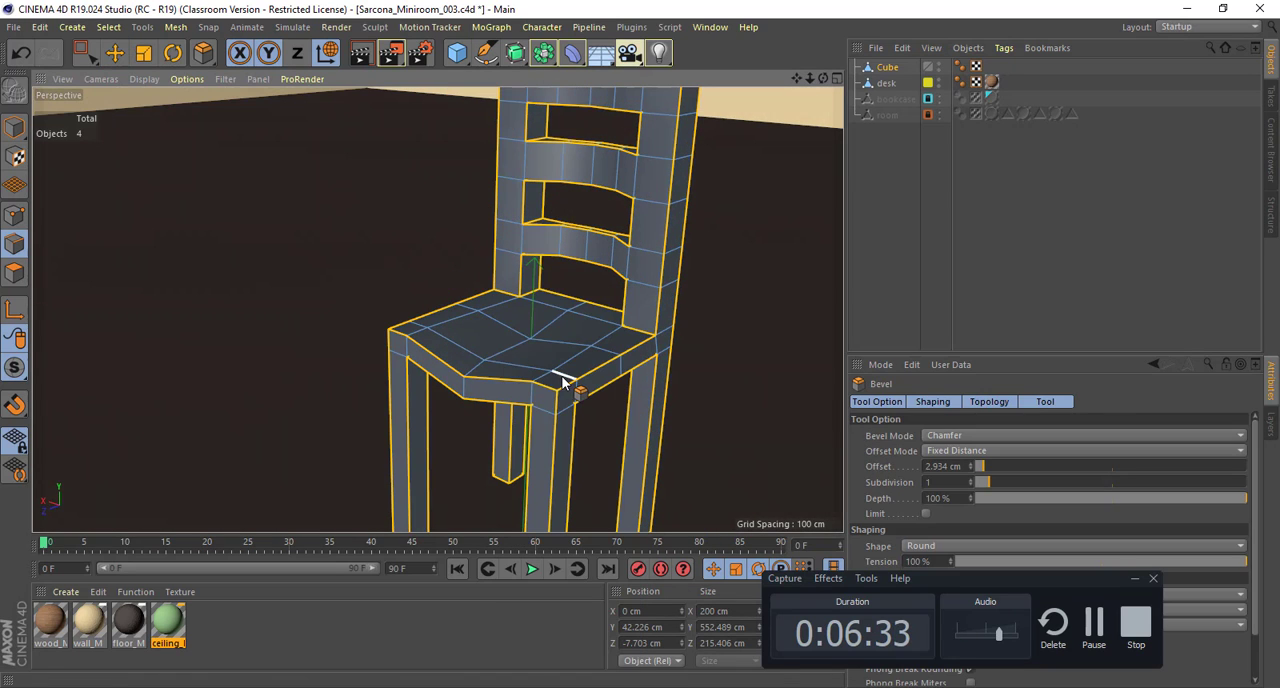
pyautogui.scroll(8, 566, 378)
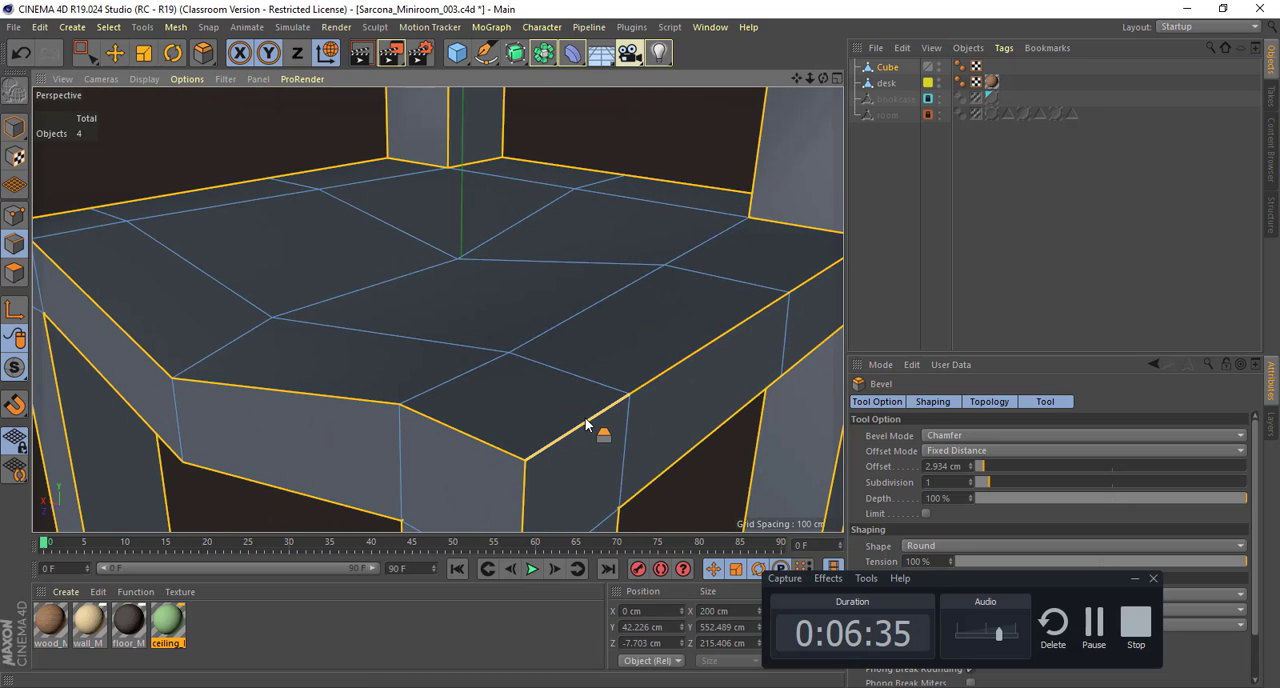
pyautogui.moveTo(587, 418); pyautogui.dragTo(598, 409)
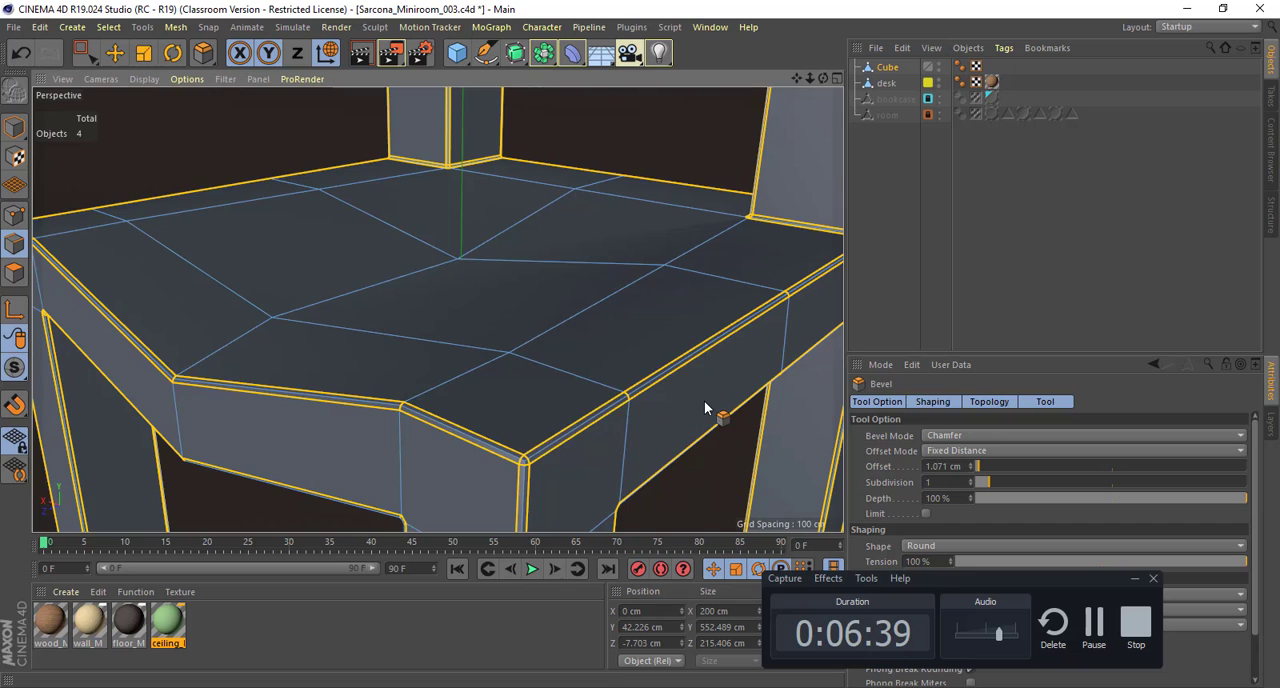
pyautogui.keyDown('alt'); pyautogui.moveTo(715, 401); pyautogui.dragTo(669, 400, button='right'); pyautogui.keyUp('alt')
pyautogui.press('m')
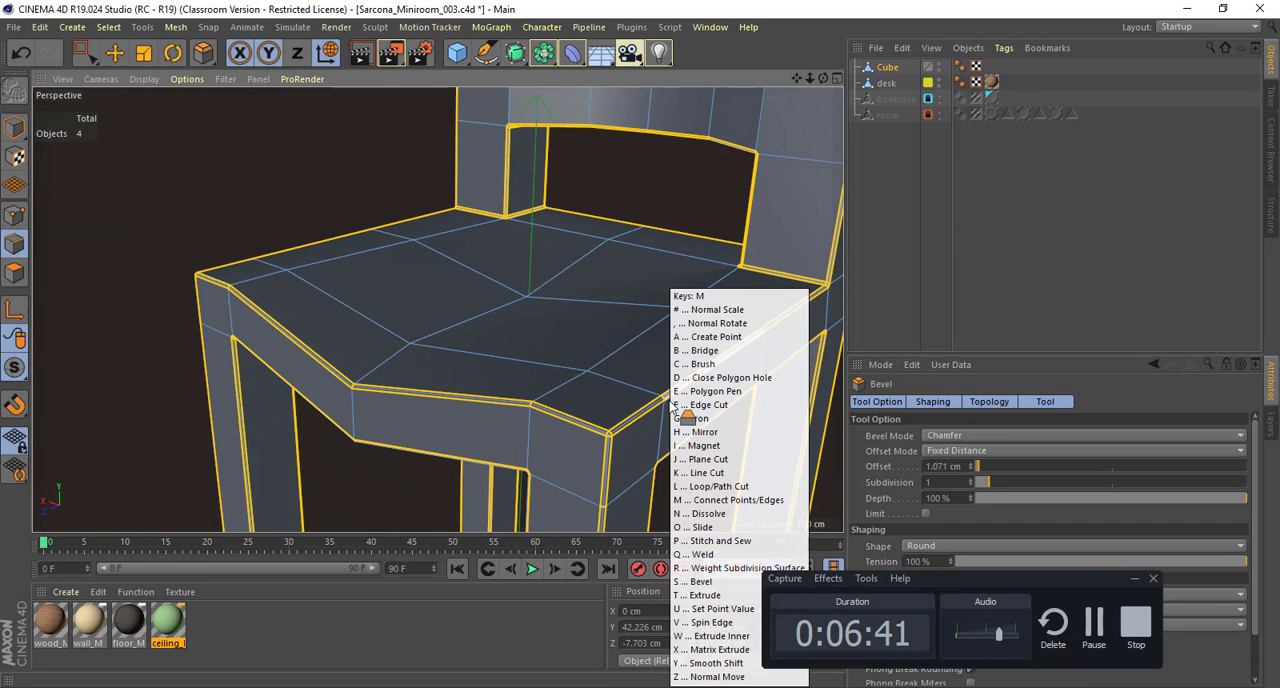
pyautogui.press('s')
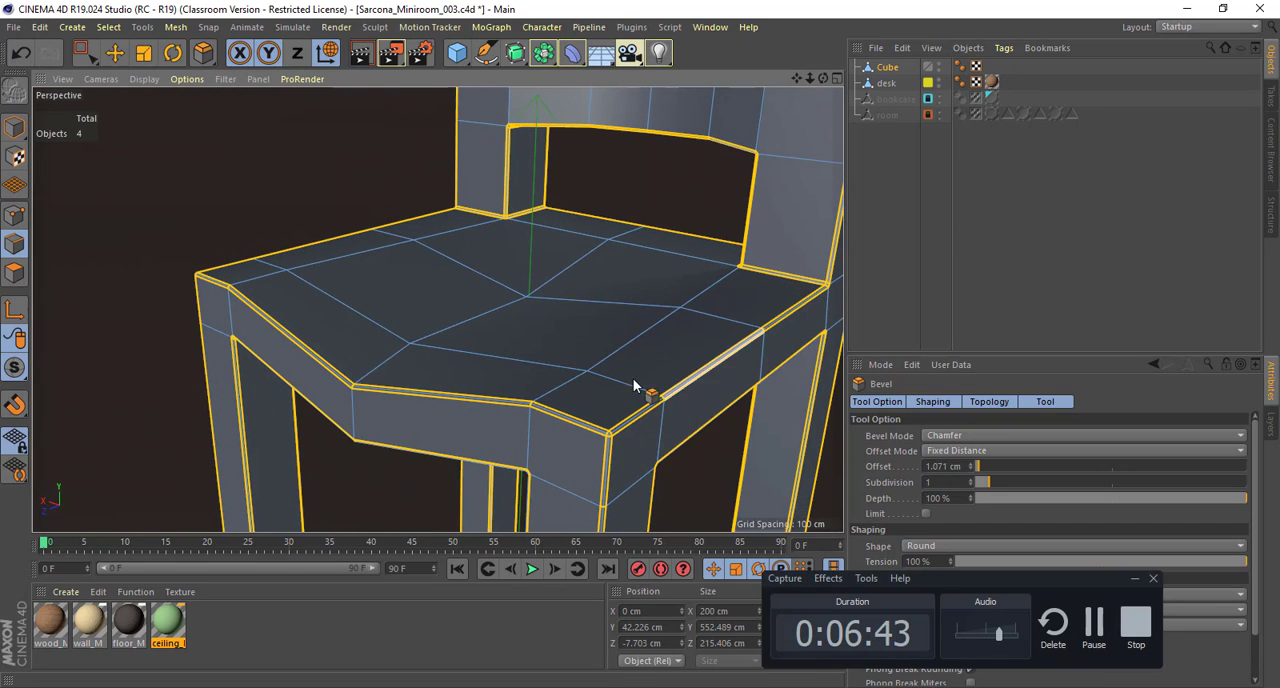
# Step: Return to the Move tool in Model mode and deselect the whole chair
pyautogui.keyDown('alt'); pyautogui.moveTo(608, 351); pyautogui.dragTo(438, 310, button='right'); pyautogui.keyUp('alt')
pyautogui.keyDown('alt'); pyautogui.moveTo(438, 310); pyautogui.dragTo(450, 308); pyautogui.keyUp('alt')
pyautogui.keyDown('alt'); pyautogui.moveTo(450, 308); pyautogui.dragTo(387, 276, button='right'); pyautogui.keyUp('alt')
pyautogui.press('e')
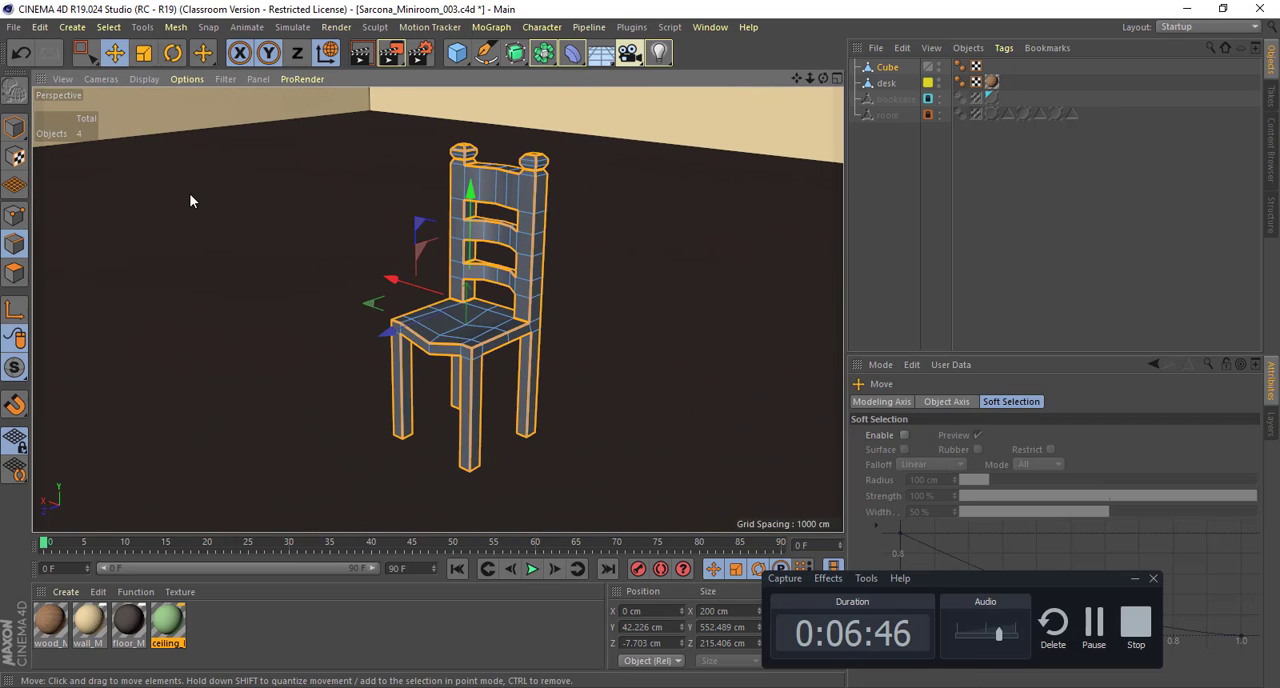
pyautogui.click(14, 133)
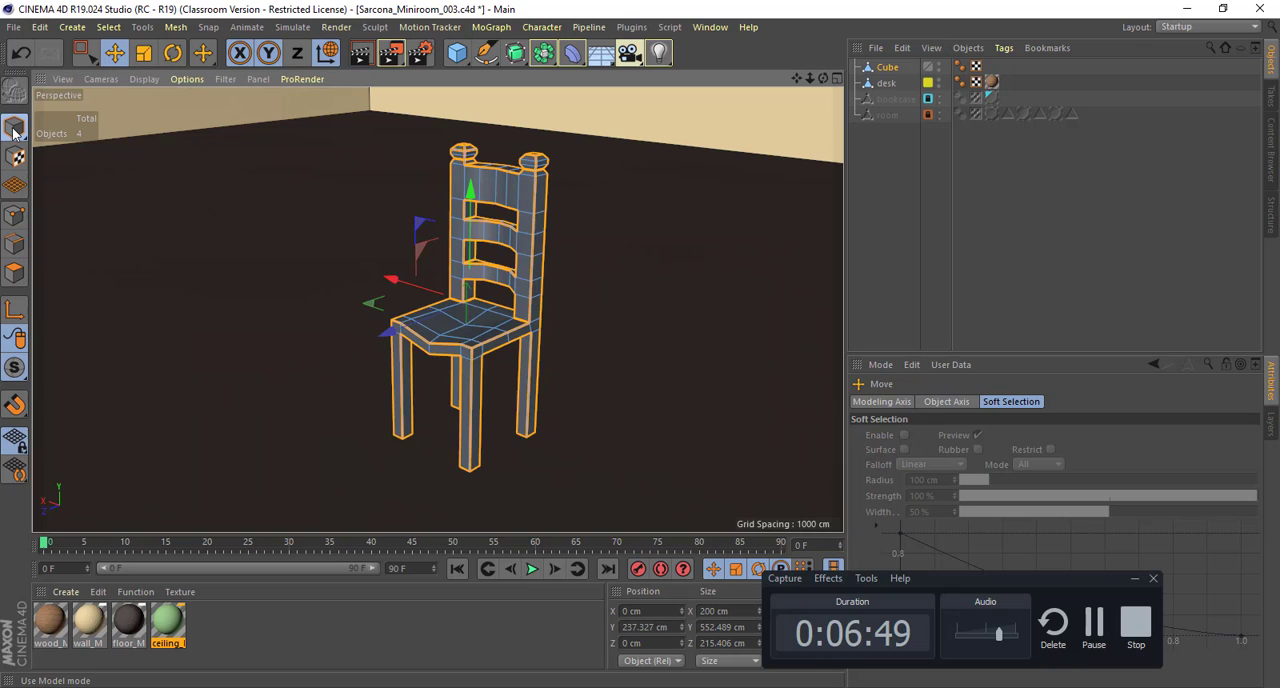
pyautogui.click(649, 247)
pyautogui.moveTo(479, 275)
pyautogui.keyDown('alt'); pyautogui.mouseDown(button='right')
pyautogui.moveTo(541, 289)
pyautogui.moveTo(532, 265)
pyautogui.mouseUp(button='right'); pyautogui.keyUp('alt')
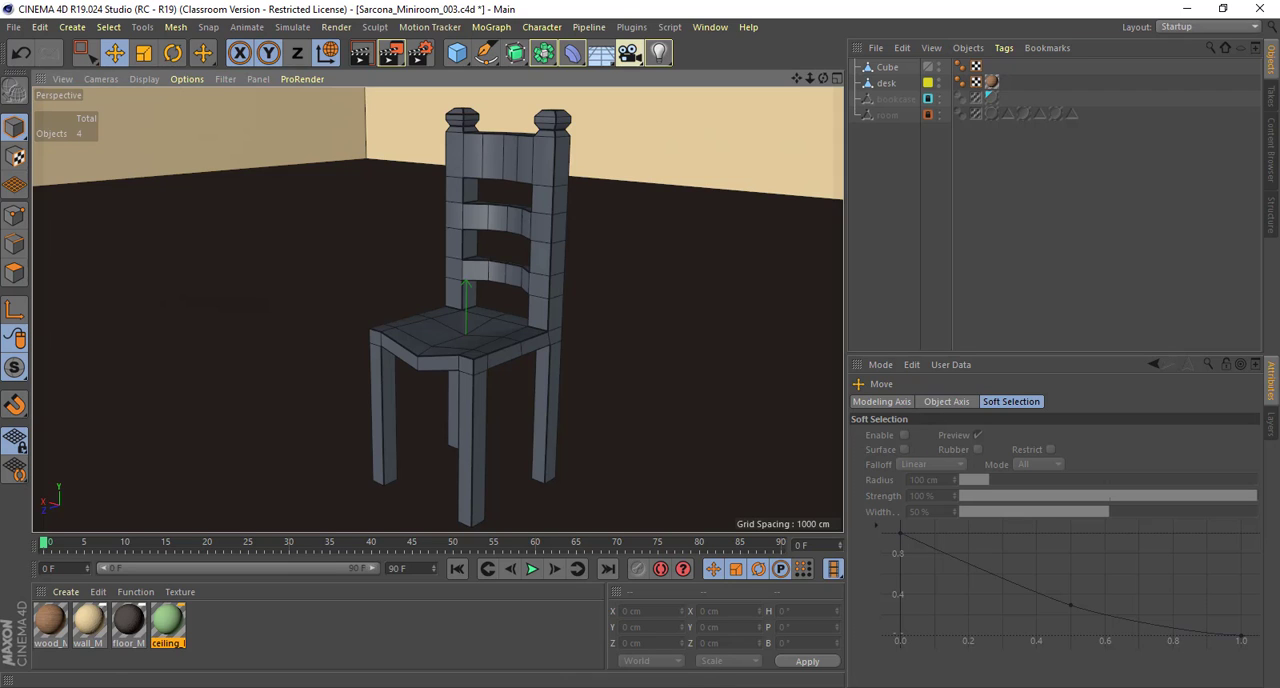
# Step: Select the chair object and examine its bevelled edges on the posts, slats, seat and legs
pyautogui.click(541, 173)
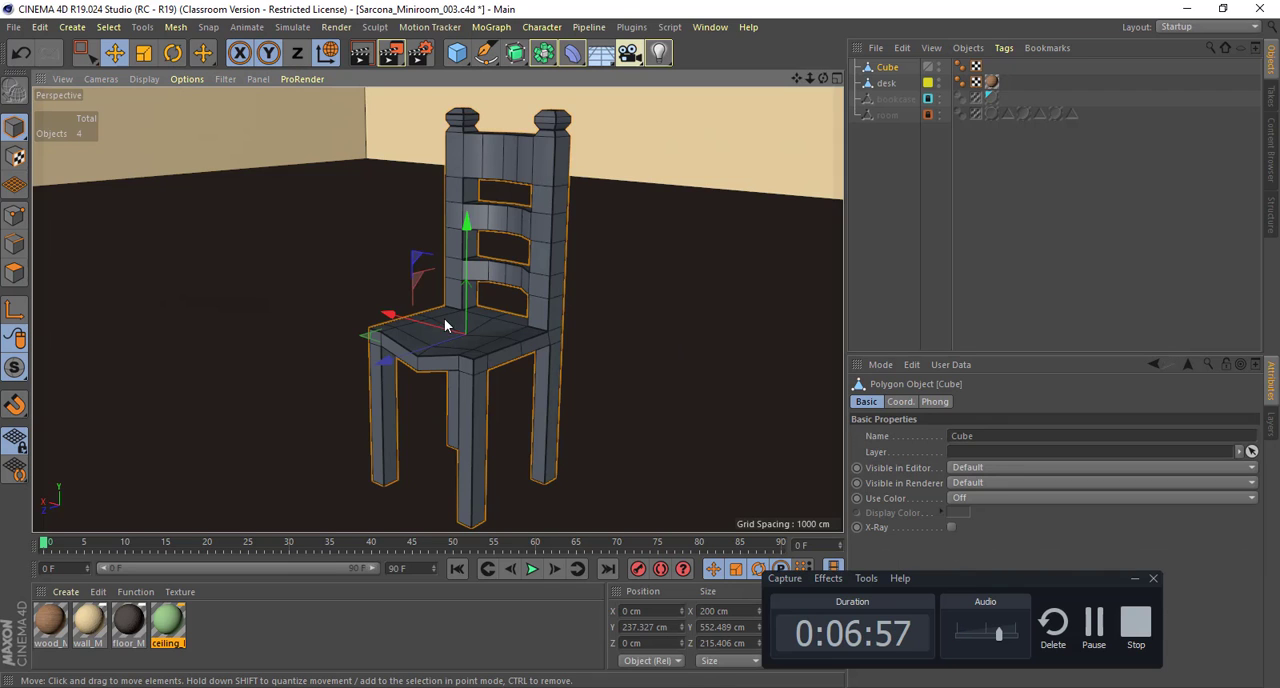
pyautogui.keyDown('alt'); pyautogui.moveTo(446, 326); pyautogui.dragTo(651, 276); pyautogui.keyUp('alt')
pyautogui.keyDown('alt'); pyautogui.moveTo(404, 328); pyautogui.dragTo(471, 248); pyautogui.keyUp('alt')
pyautogui.keyDown('alt'); pyautogui.moveTo(471, 248); pyautogui.dragTo(498, 217, button='right'); pyautogui.keyUp('alt')
pyautogui.keyDown('alt'); pyautogui.moveTo(498, 217); pyautogui.dragTo(477, 321); pyautogui.keyUp('alt')
pyautogui.keyDown('alt'); pyautogui.moveTo(477, 321); pyautogui.dragTo(531, 260, button='right'); pyautogui.keyUp('alt')
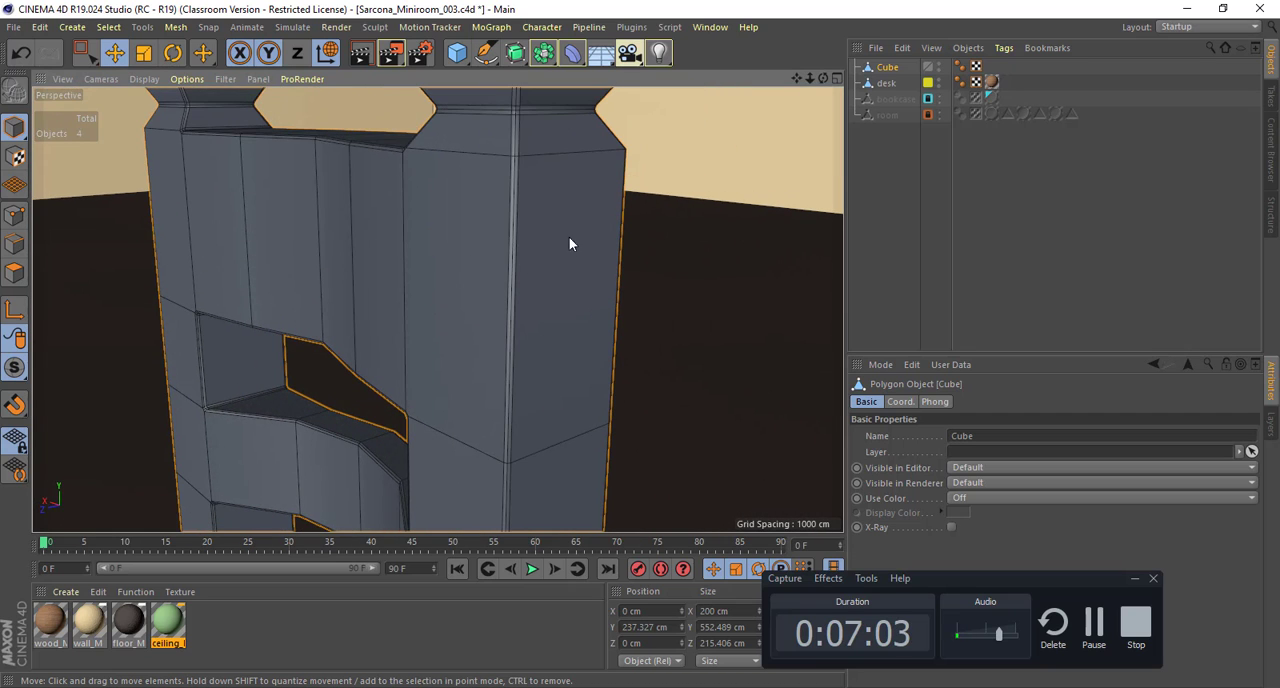
pyautogui.keyDown('alt'); pyautogui.moveTo(569, 244); pyautogui.dragTo(437, 291); pyautogui.keyUp('alt')
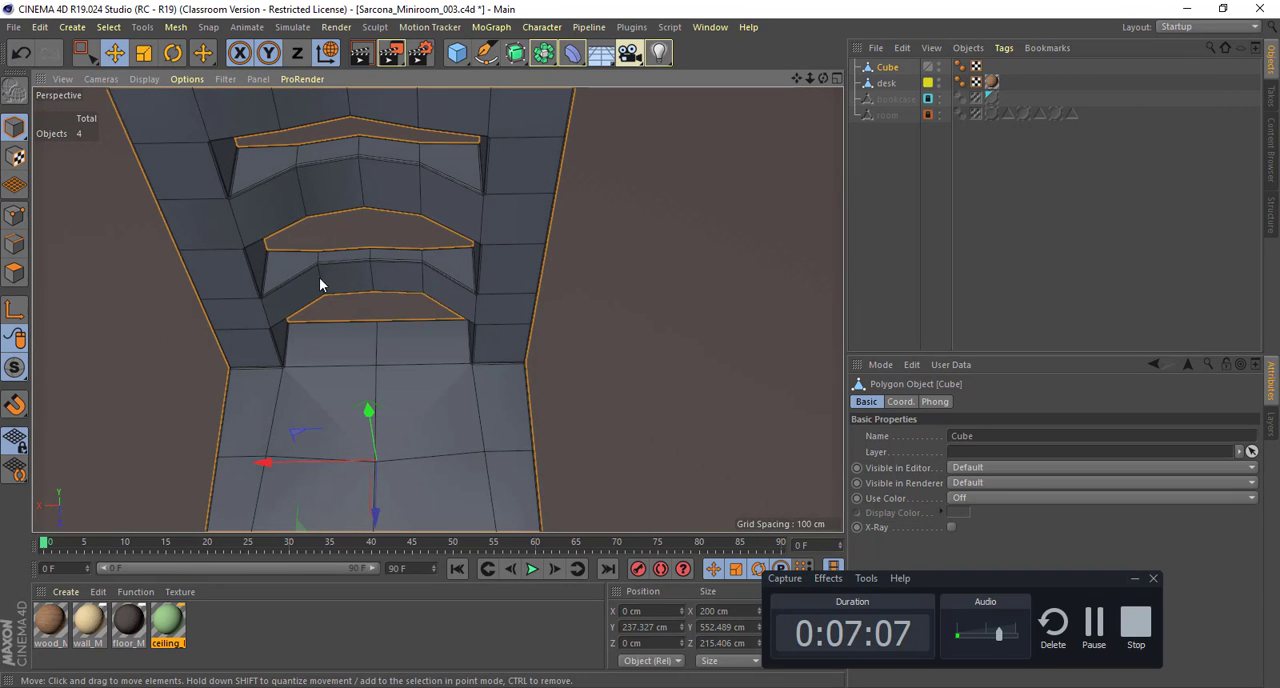
pyautogui.keyDown('alt'); pyautogui.moveTo(409, 337); pyautogui.dragTo(481, 257); pyautogui.keyUp('alt')
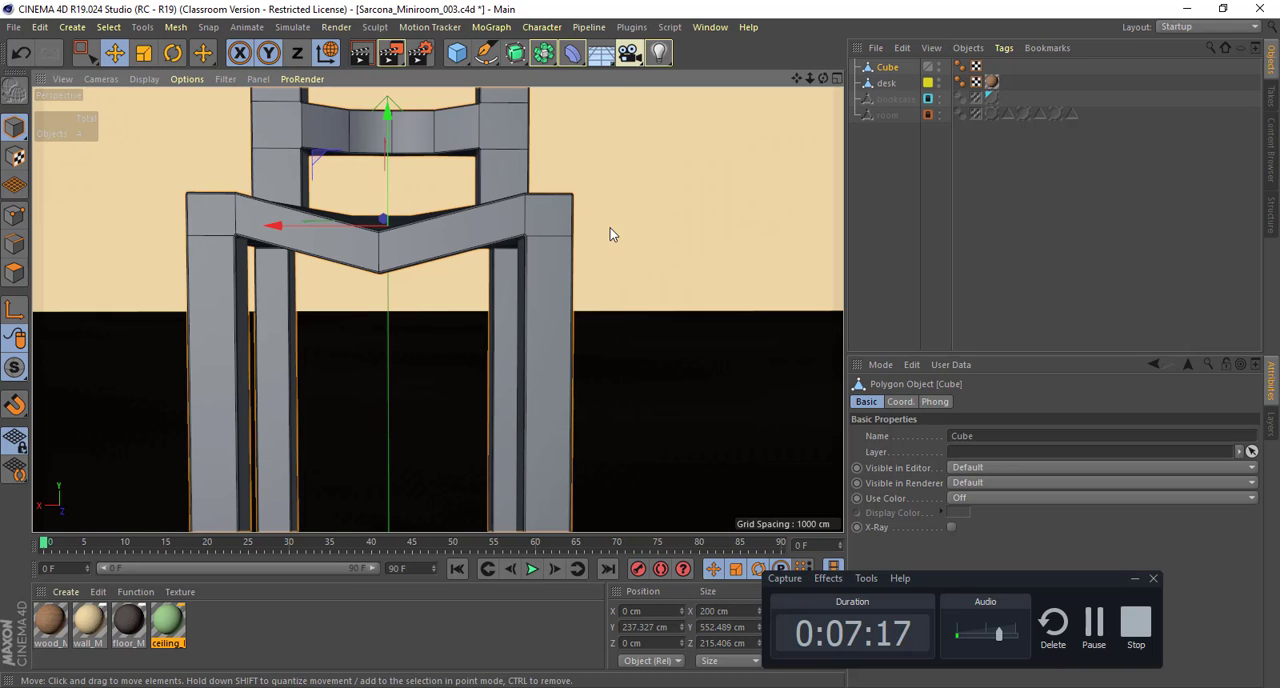
# Step: Add a Subdivision Surface as parent of the chair object and check the smoothed mesh
pyautogui.keyDown('alt'); pyautogui.moveTo(605, 154); pyautogui.dragTo(487, 211); pyautogui.keyUp('alt')
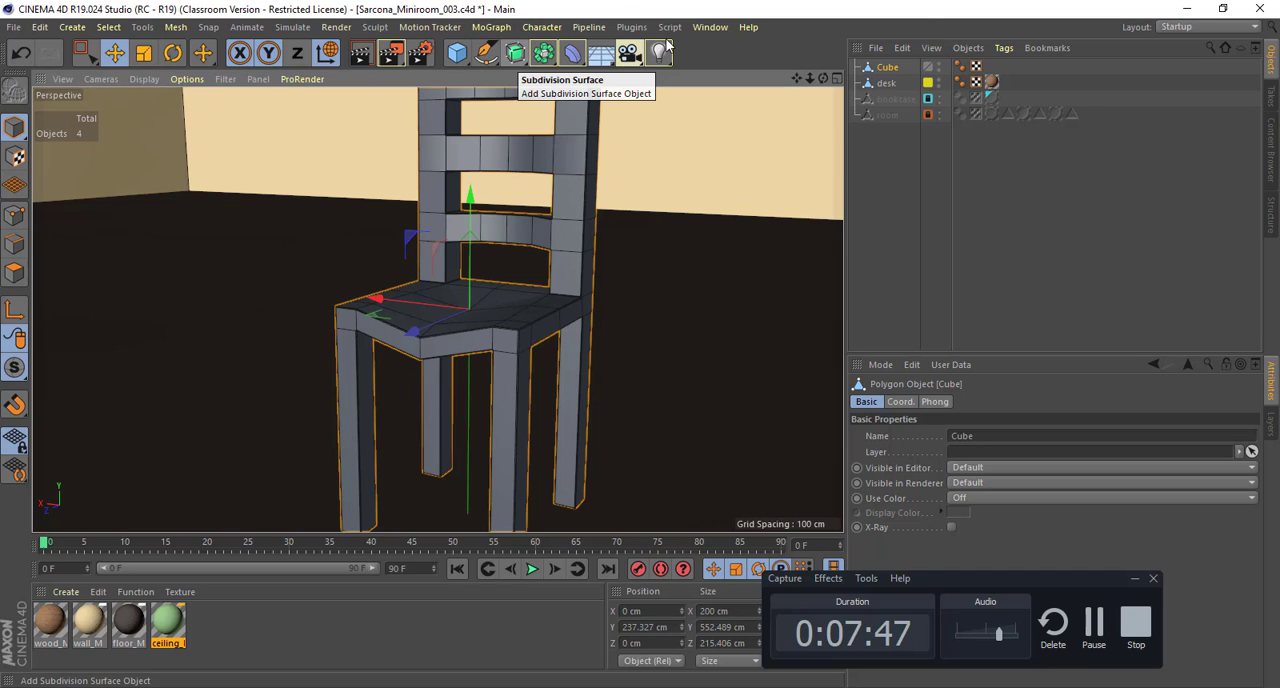
pyautogui.click(516, 55)
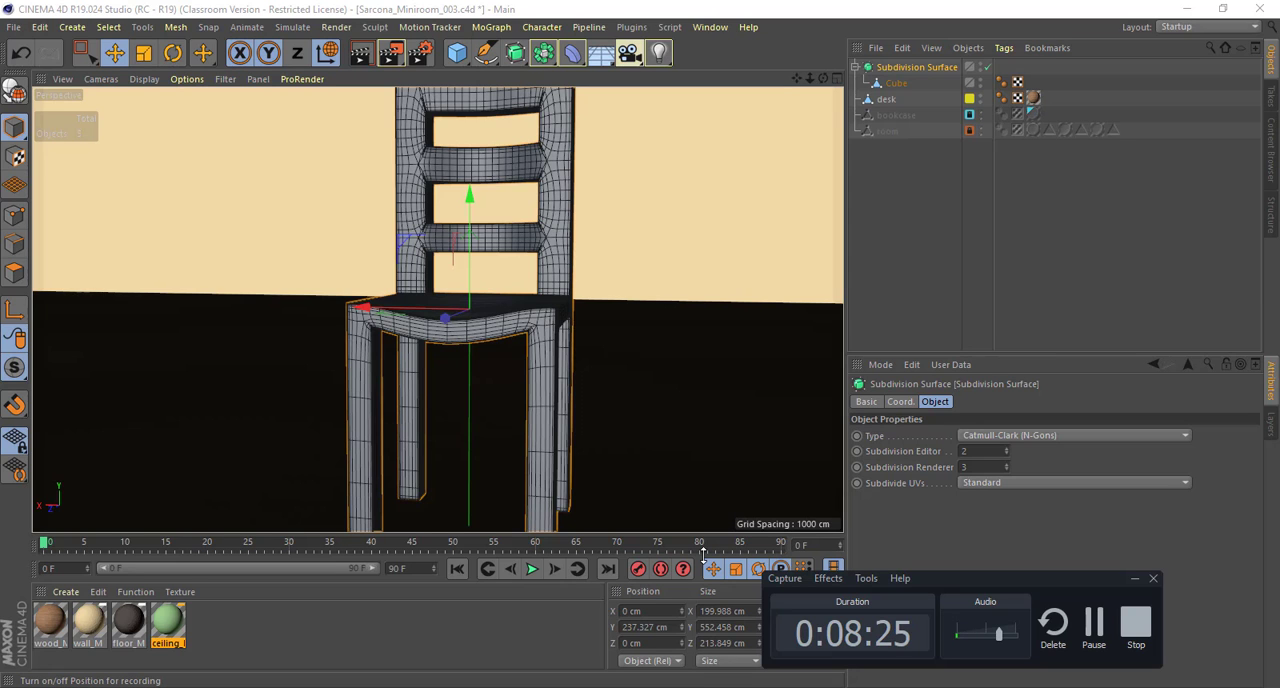
pyautogui.keyDown('alt'); pyautogui.moveTo(680, 423); pyautogui.dragTo(491, 257); pyautogui.keyUp('alt')
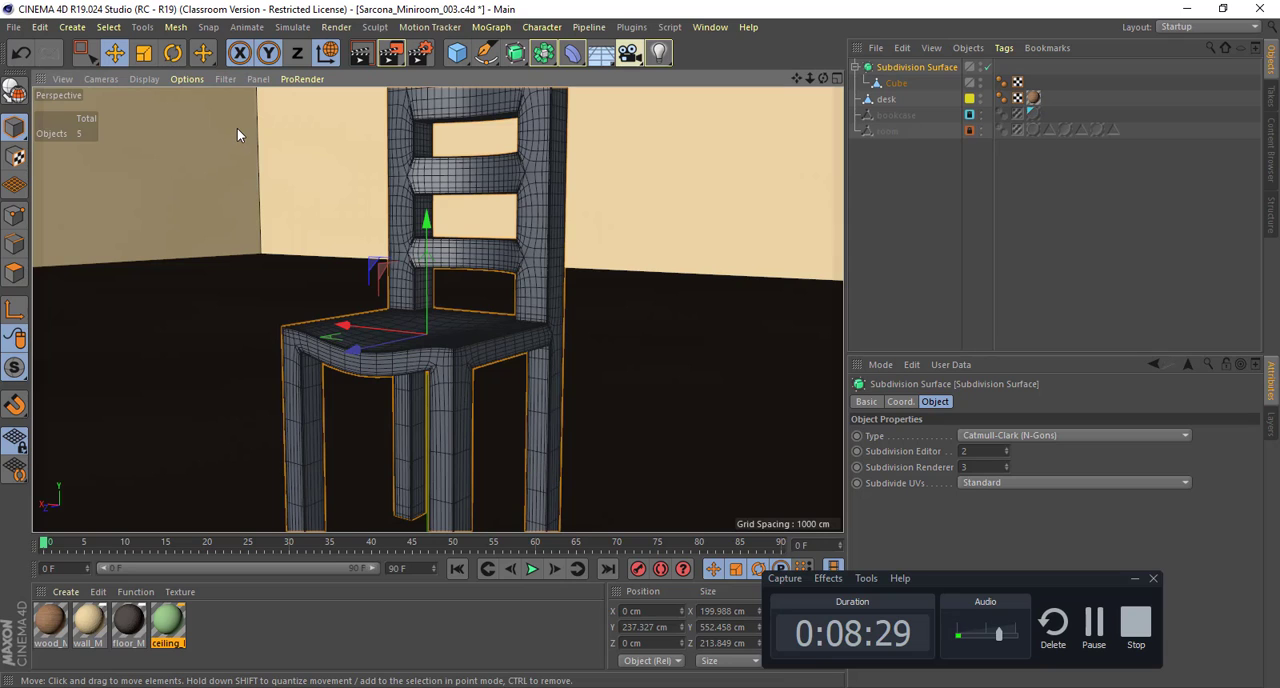
# Step: Switch the viewport to Gouraud Shading and inspect the joints between the smoothed chair's slats and posts
pyautogui.click(146, 78)
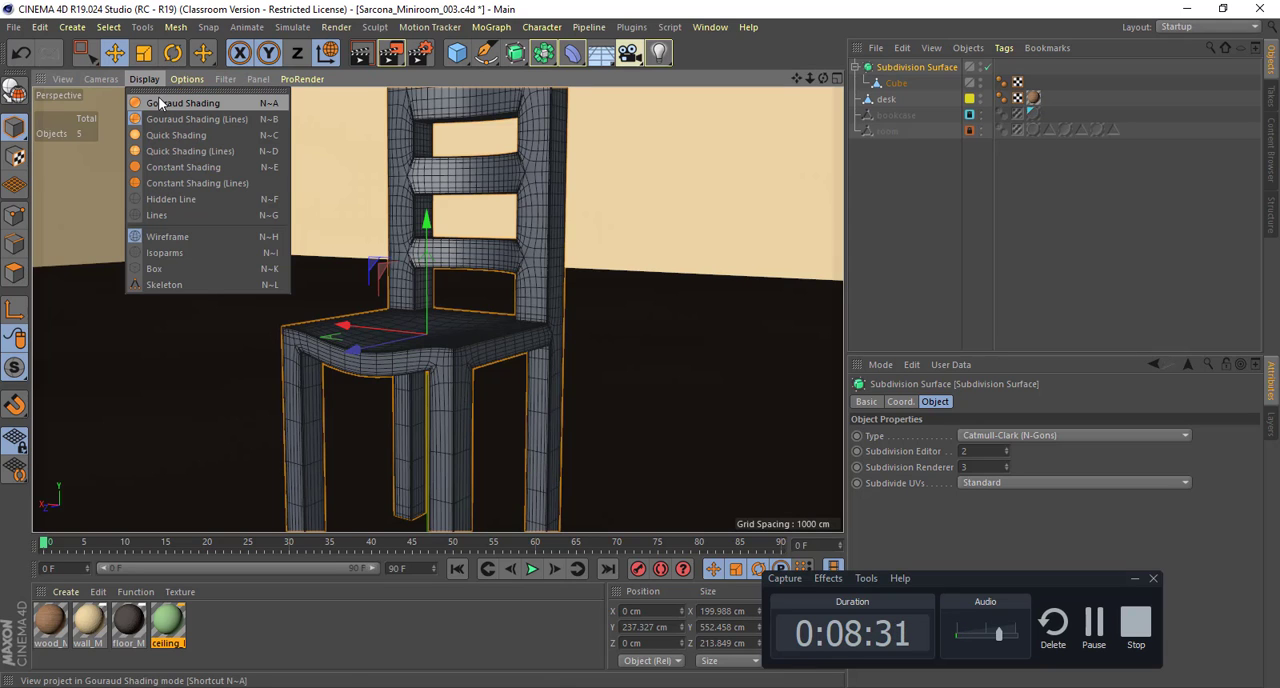
pyautogui.click(159, 103)
pyautogui.moveTo(545, 249)
pyautogui.keyDown('alt'); pyautogui.mouseDown()
pyautogui.moveTo(474, 255)
pyautogui.moveTo(715, 294)
pyautogui.moveTo(371, 260)
pyautogui.moveTo(540, 269)
pyautogui.moveTo(616, 326)
pyautogui.moveTo(490, 305)
pyautogui.moveTo(408, 250)
pyautogui.moveTo(424, 276)
pyautogui.moveTo(373, 426)
pyautogui.moveTo(392, 395)
pyautogui.moveTo(575, 271)
pyautogui.moveTo(440, 240)
pyautogui.moveTo(523, 209)
pyautogui.moveTo(589, 243)
pyautogui.moveTo(243, 197)
pyautogui.moveTo(440, 223)
pyautogui.moveTo(389, 170)
pyautogui.mouseUp(); pyautogui.keyUp('alt')
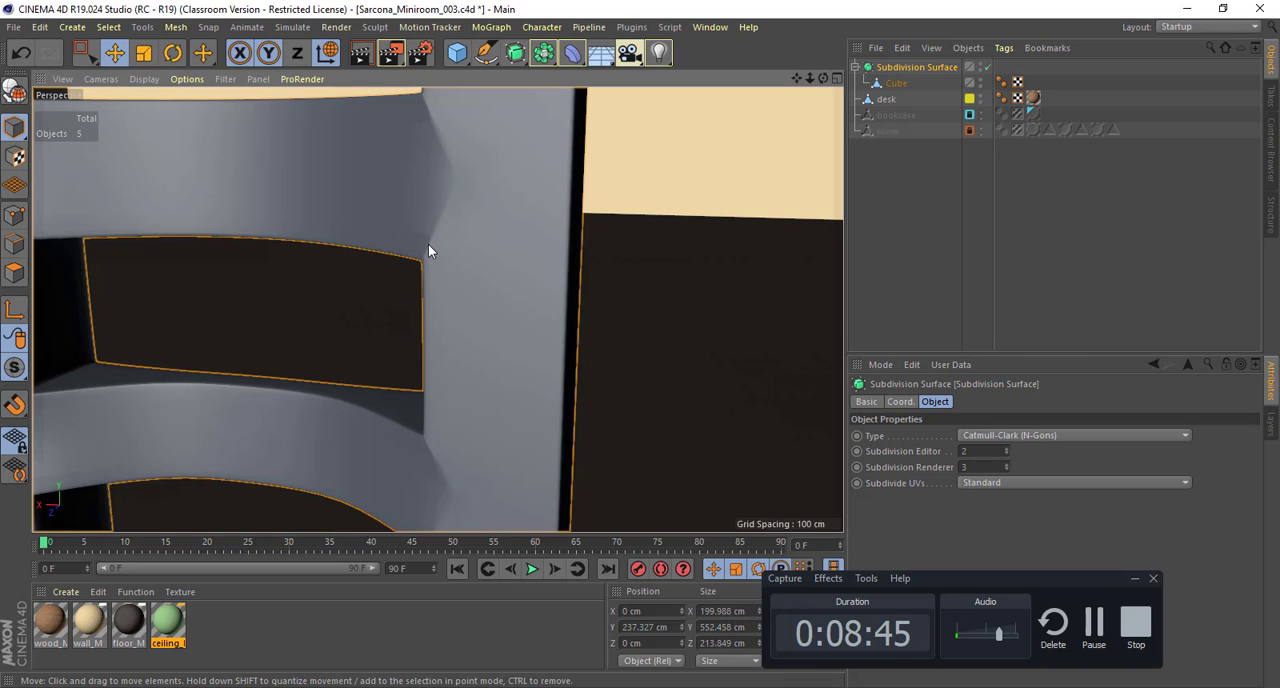
pyautogui.keyDown('alt'); pyautogui.moveTo(540, 278); pyautogui.dragTo(421, 273); pyautogui.keyUp('alt')
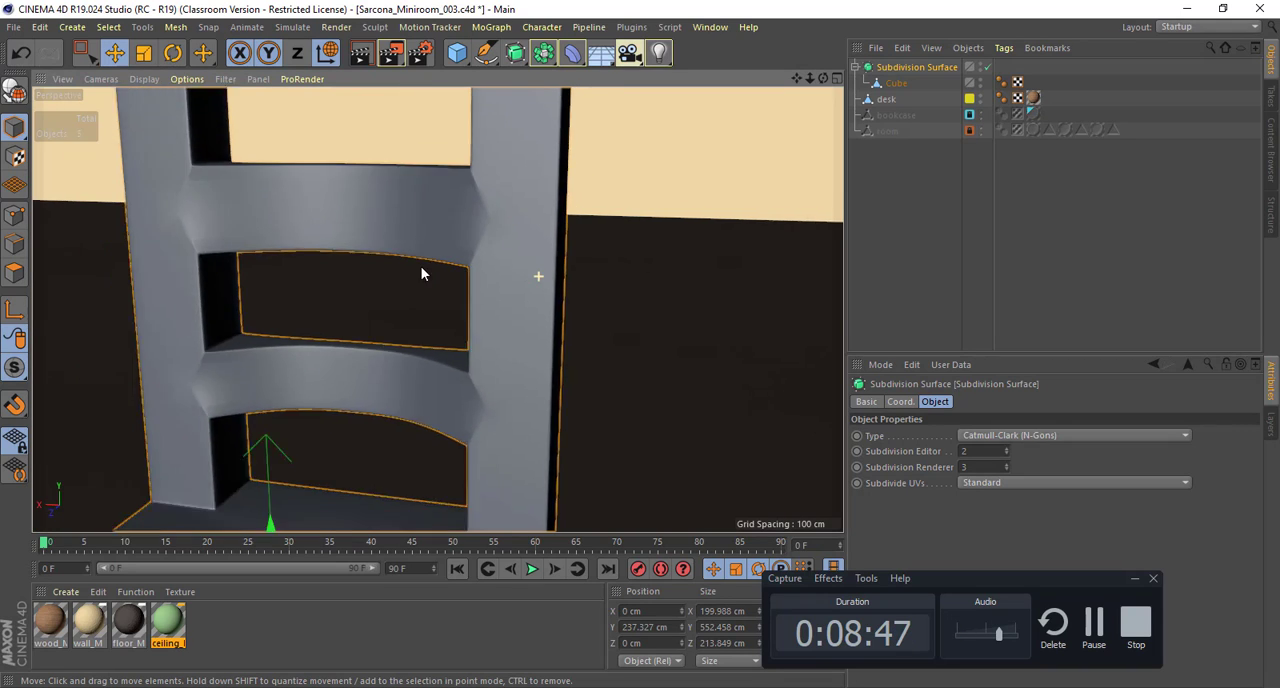
pyautogui.scroll(-5, 415, 265)
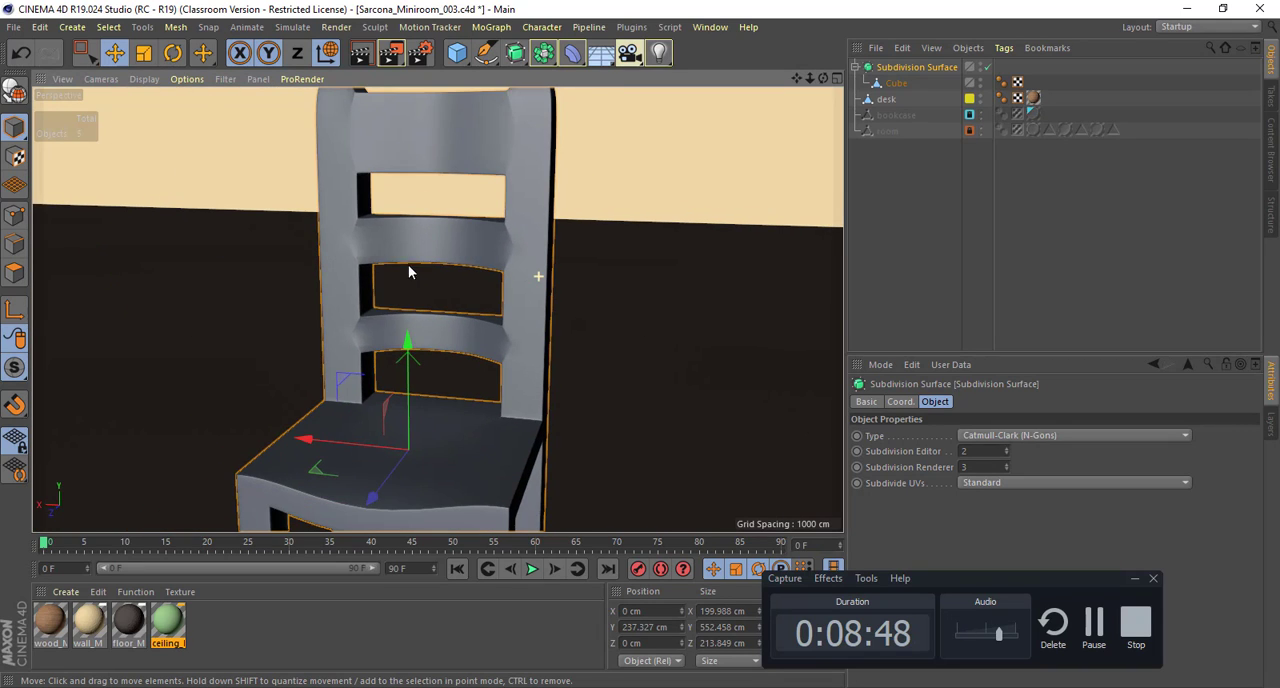
# Step: Return the viewport to Gouraud Shading (Lines) and look over the whole subdivided chair
pyautogui.click(148, 80)
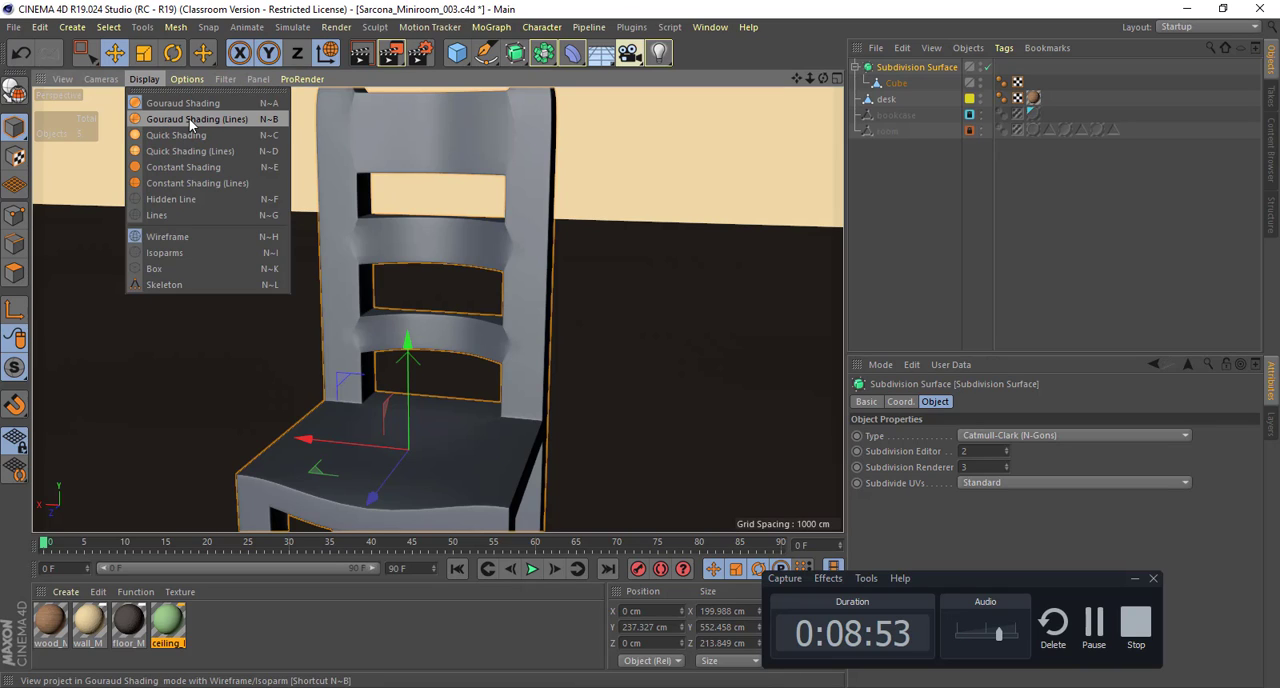
pyautogui.click(189, 118)
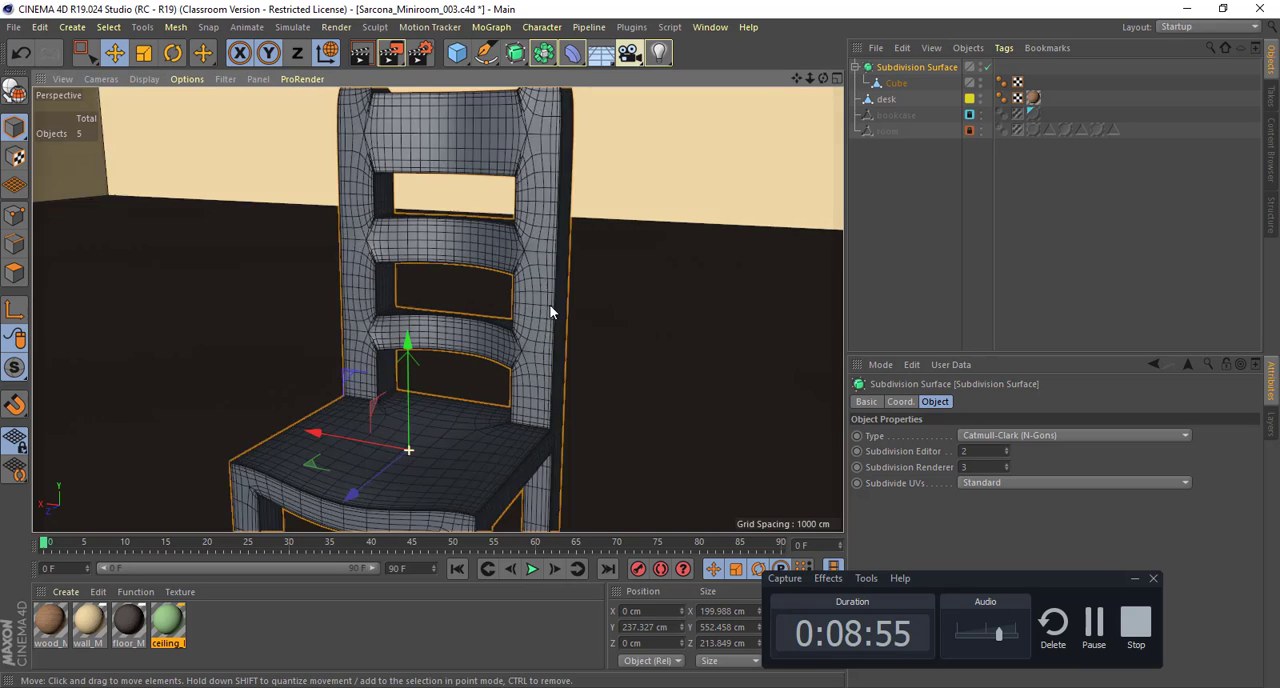
pyautogui.keyDown('alt'); pyautogui.moveTo(550, 306); pyautogui.dragTo(630, 311); pyautogui.keyUp('alt')
pyautogui.keyDown('alt'); pyautogui.moveTo(671, 312); pyautogui.dragTo(609, 304, button='right'); pyautogui.keyUp('alt')
# Step: Undo the Subdivision Surface and the edge bevel on the chair
pyautogui.hotkey('ctrl', 'z')
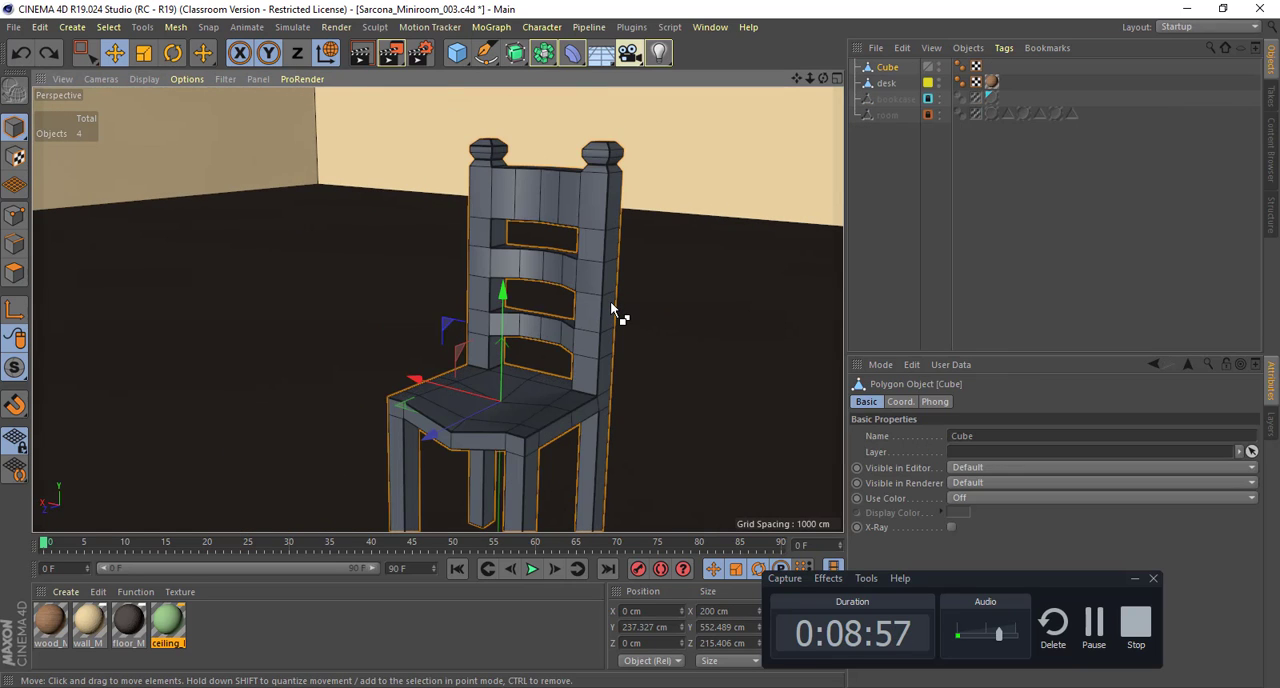
pyautogui.hotkey('ctrl', 'z')
pyautogui.hotkey('ctrl', 'z')
pyautogui.hotkey('ctrl', 'z')
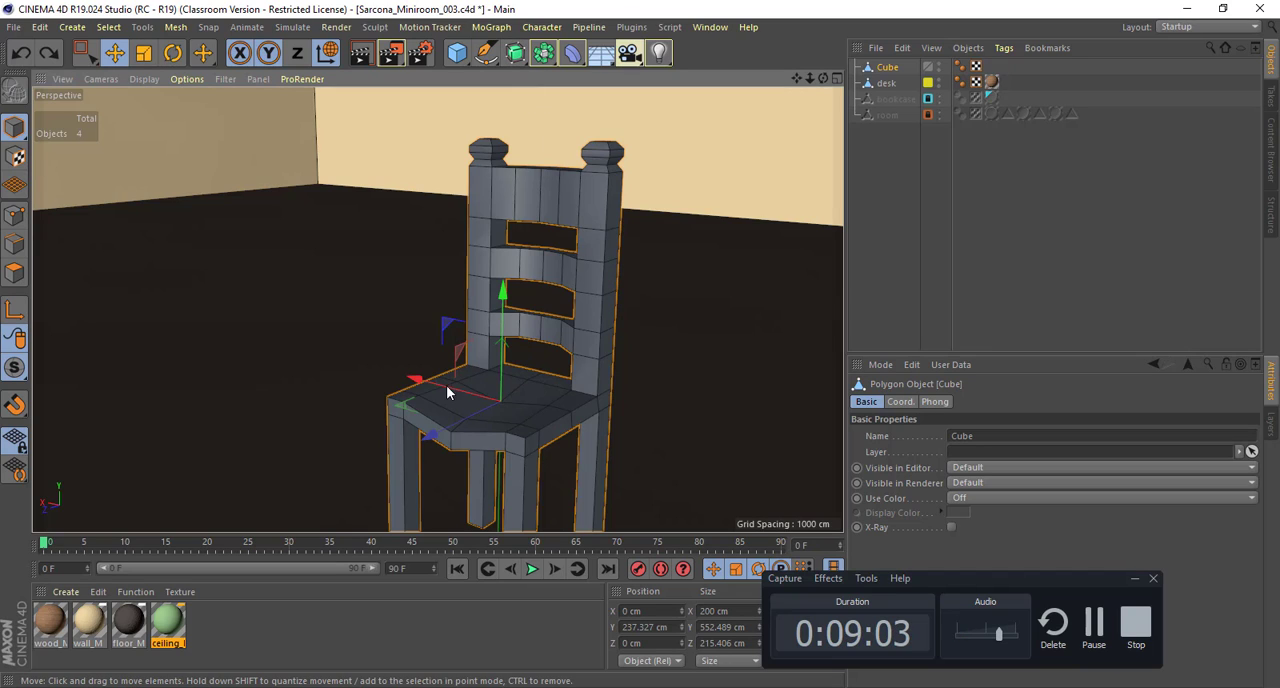
# Step: Duplicate the chair about 357 cm along X and add a Subdivision Surface as parent of the copy
pyautogui.keyDown('ctrl'); pyautogui.moveTo(445, 377); pyautogui.dragTo(260, 346); pyautogui.keyUp('ctrl')
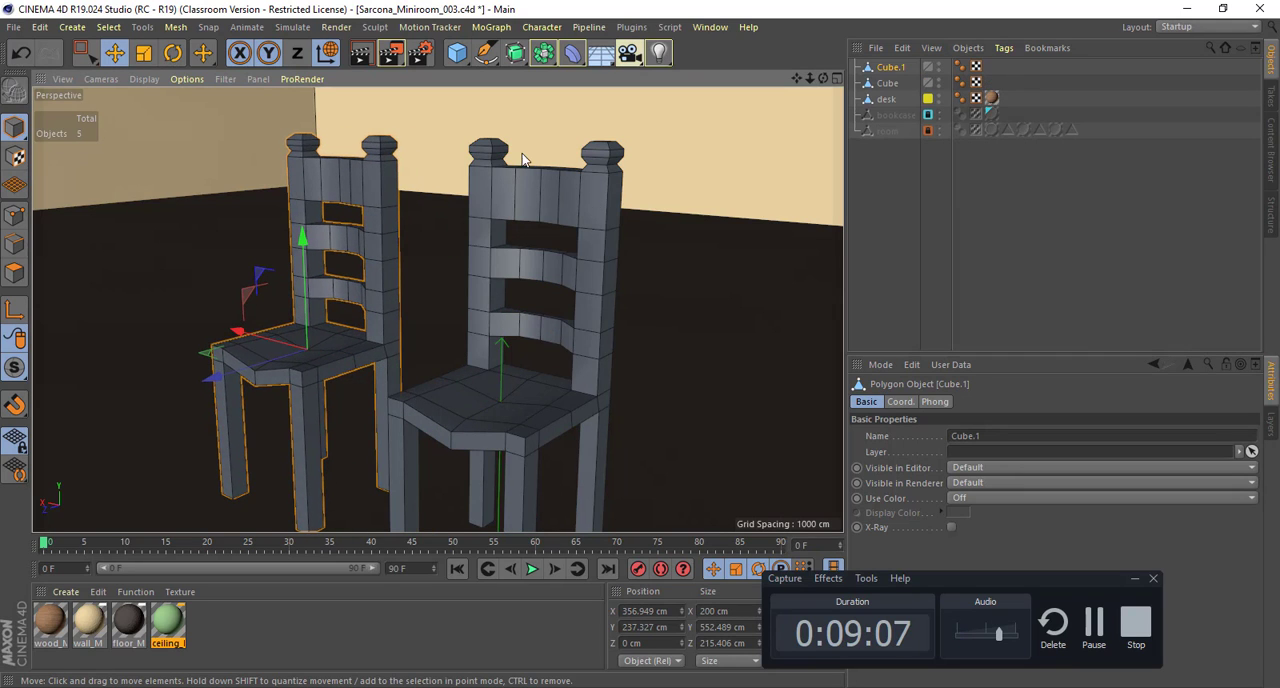
pyautogui.press('o')
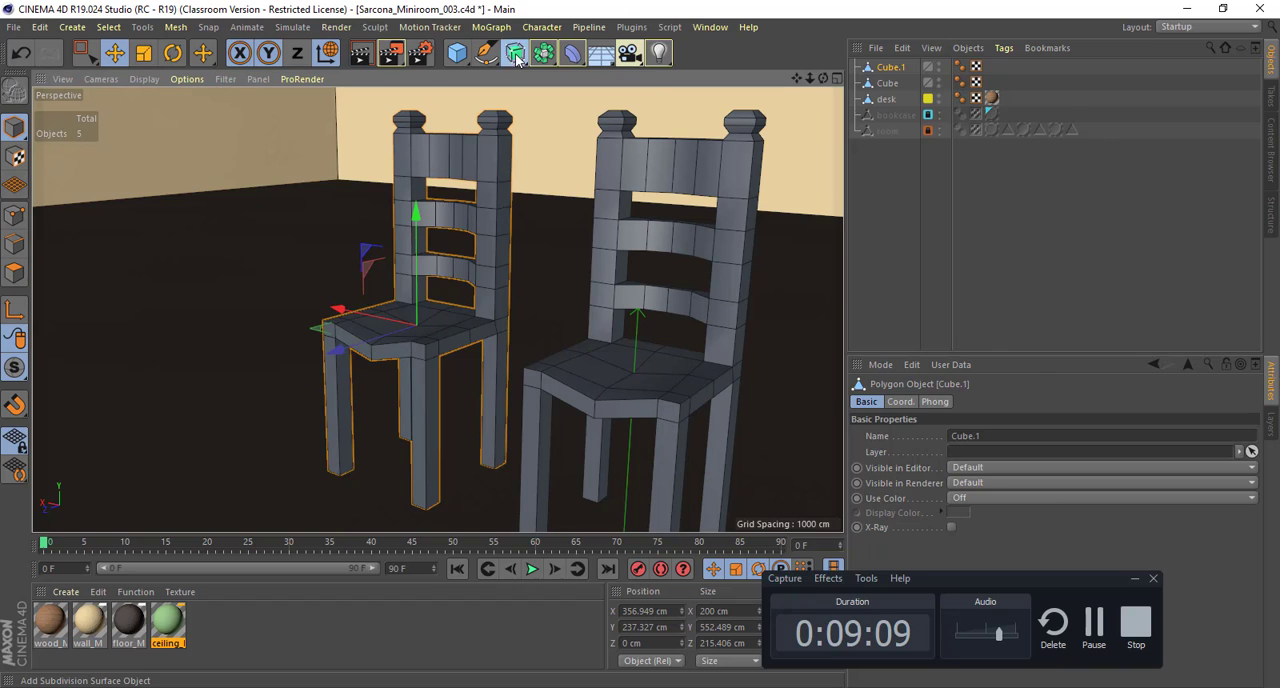
pyautogui.keyDown('alt'); pyautogui.click(514, 62); pyautogui.keyUp('alt')
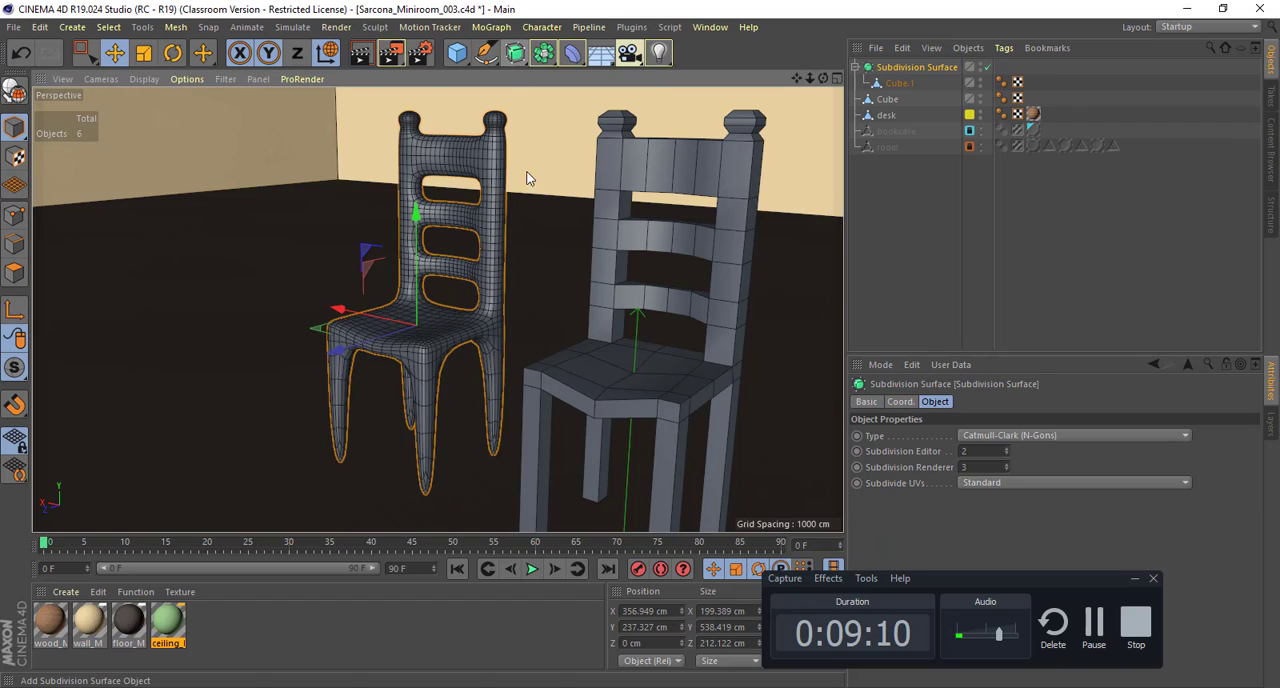
# Step: Select all hard edges of the original chair in Edges mode with Phong Break Selection
pyautogui.click(617, 181)
pyautogui.rightClick(617, 179)
pyautogui.click(628, 205)
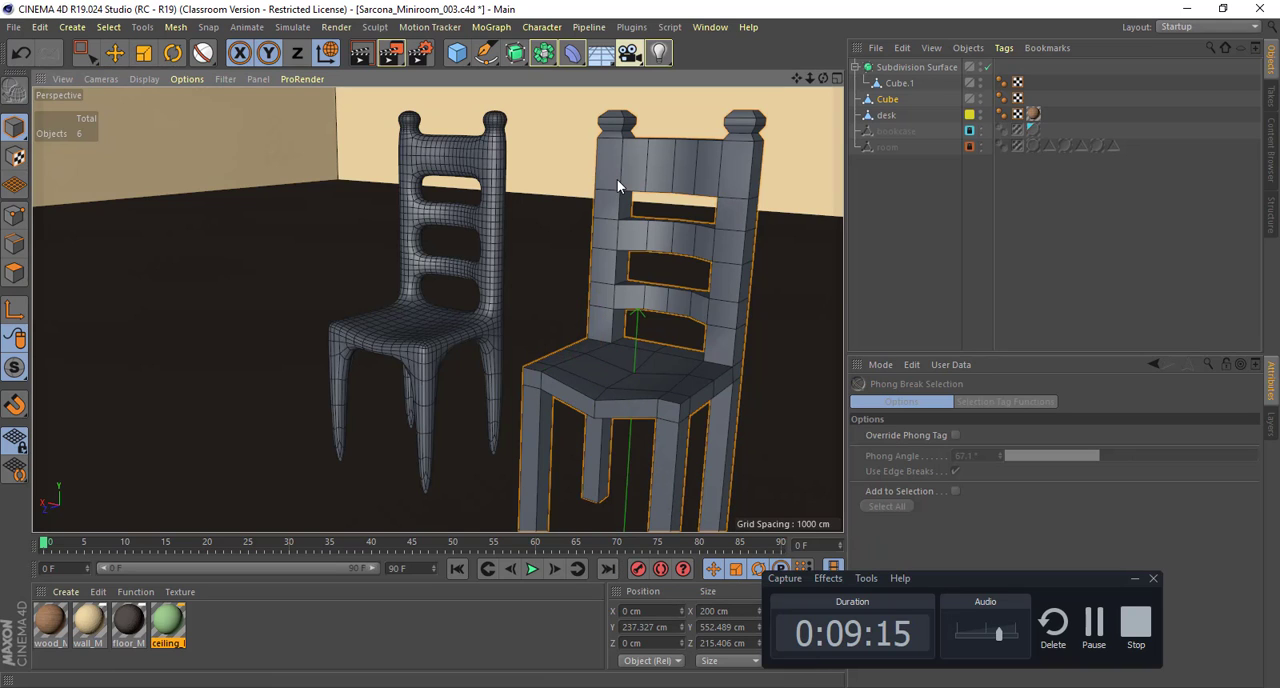
pyautogui.click(20, 272)
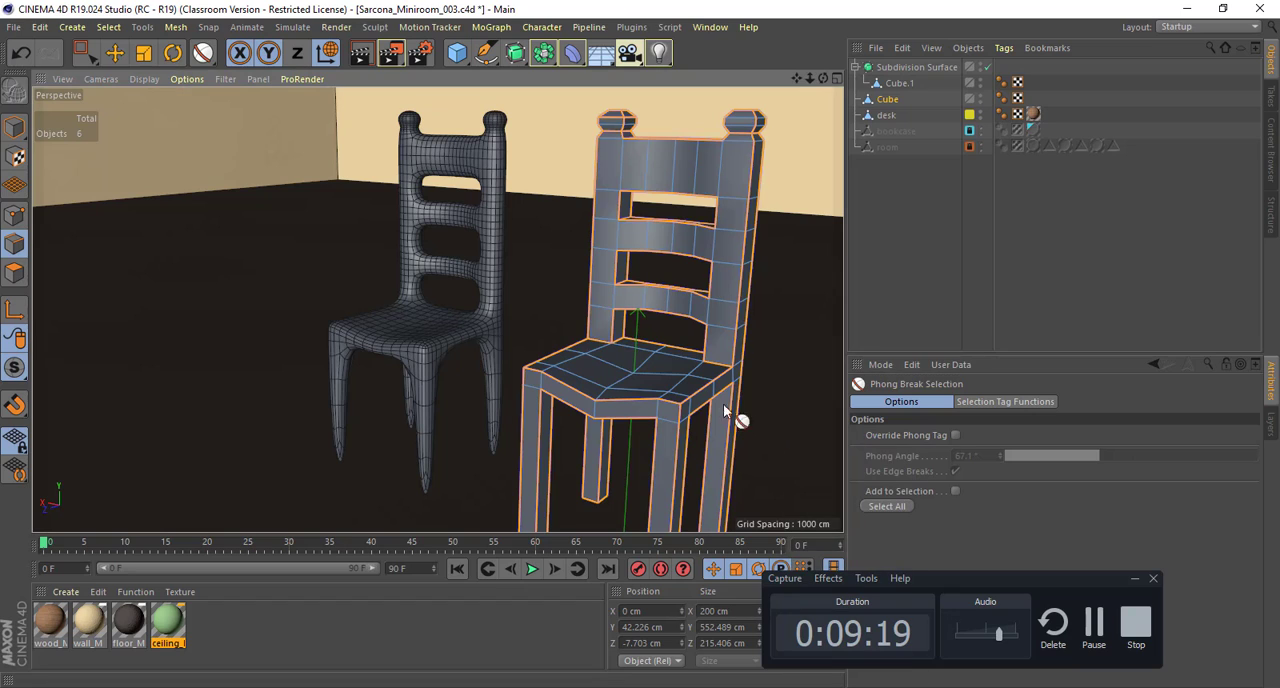
pyautogui.click(696, 388)
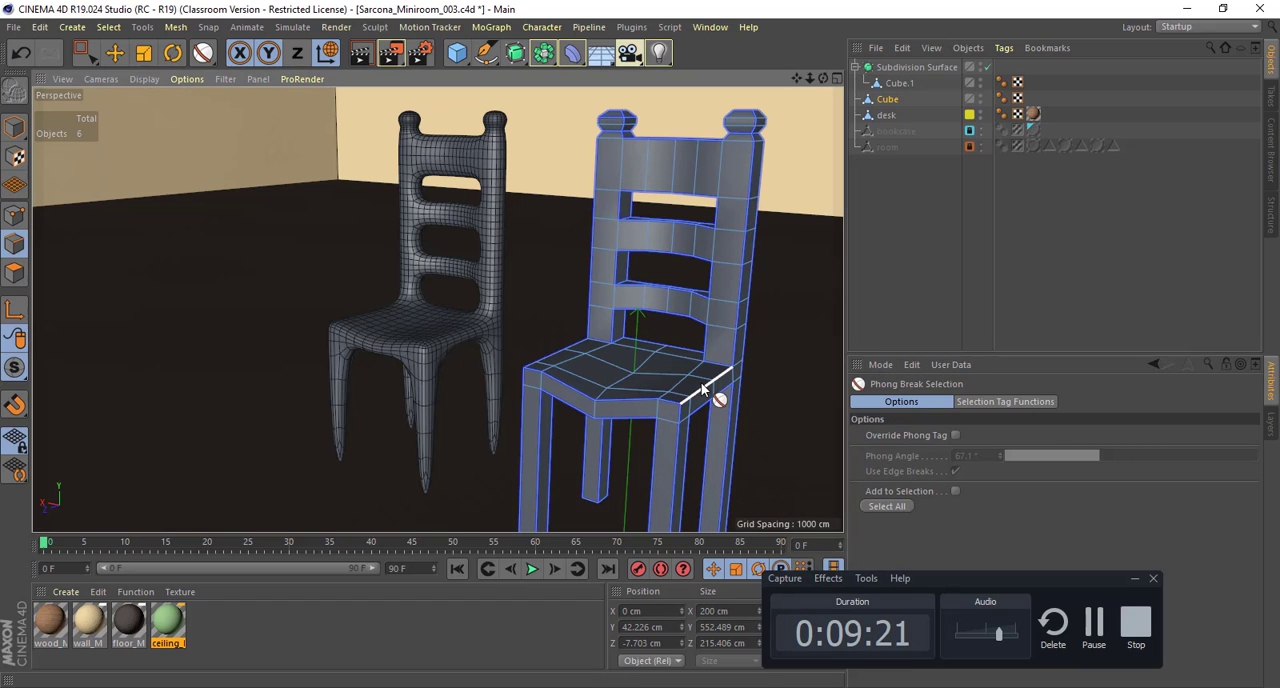
pyautogui.click(697, 392)
pyautogui.press('m')
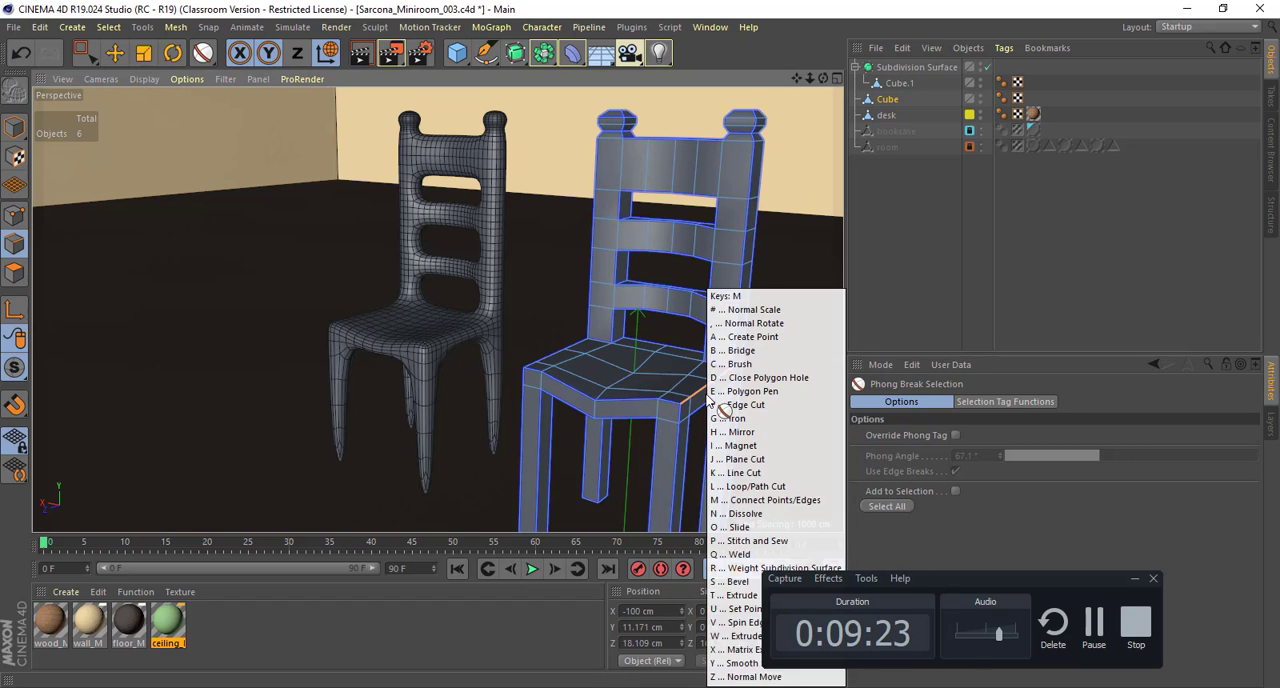
pyautogui.press('s')
pyautogui.scroll(8, 700, 400)
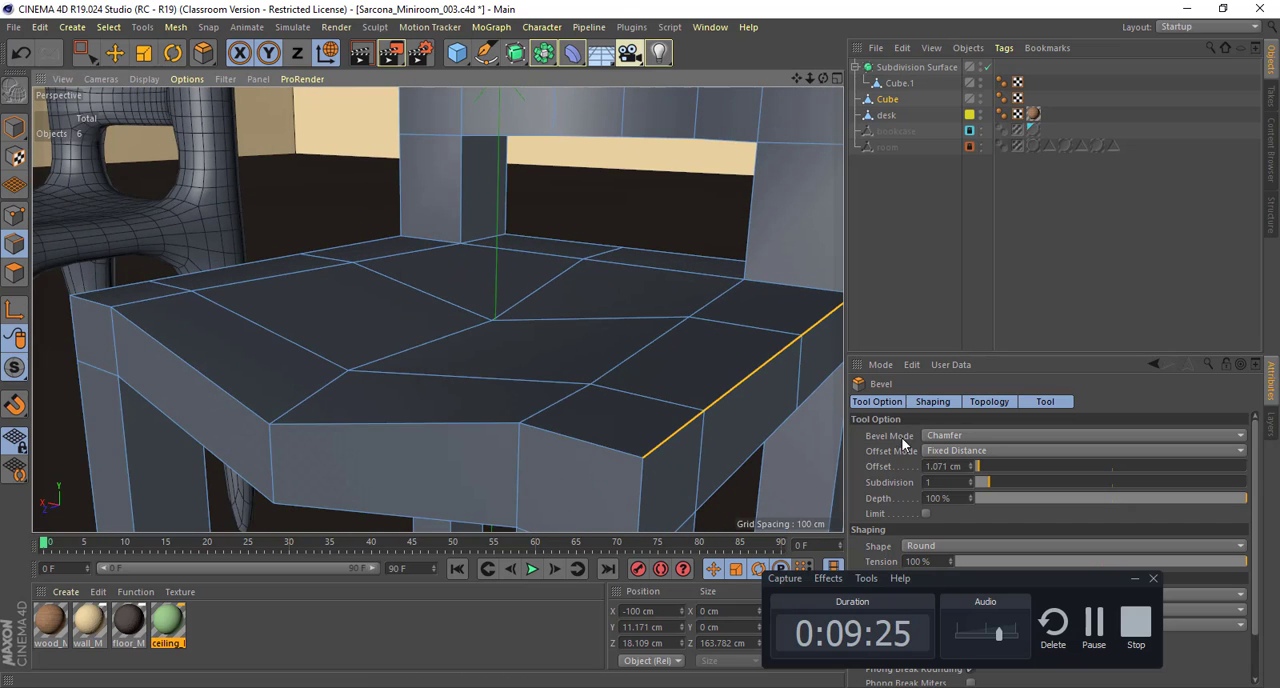
pyautogui.press('u')
pyautogui.press('n')
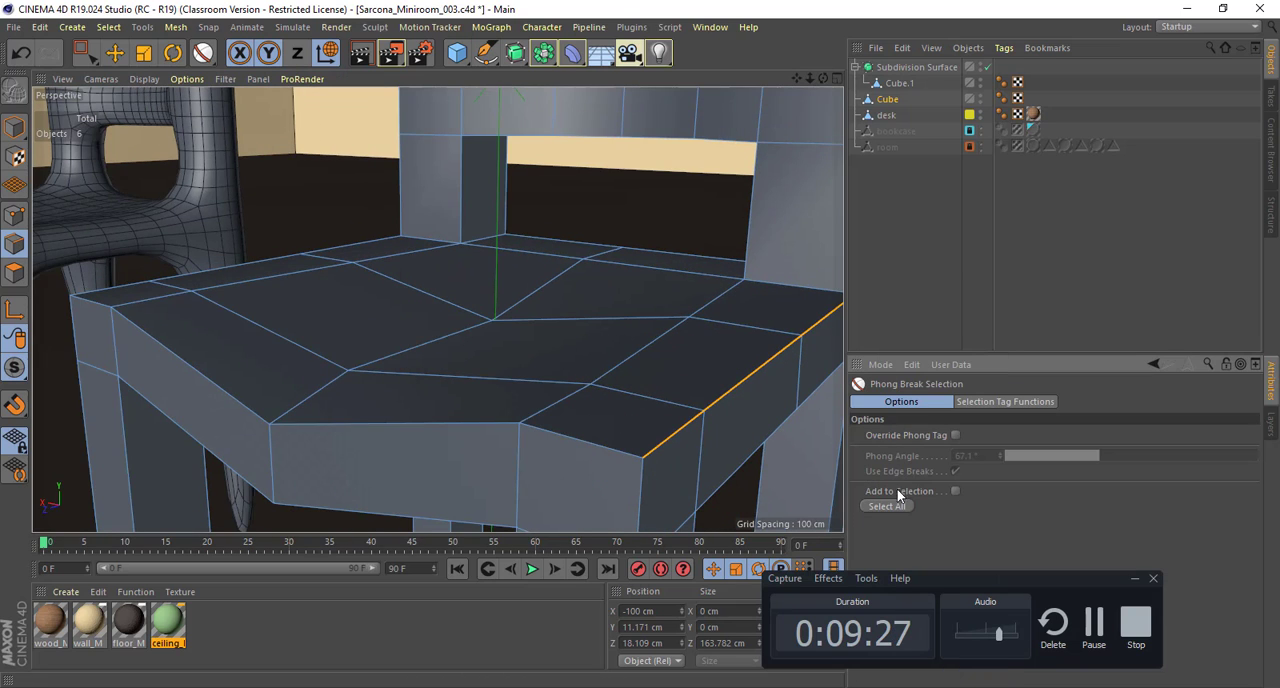
pyautogui.click(893, 506)
# Step: Bevel the selected edges in Chamfer mode with a Fixed Distance offset of about 1.434 cm and return to the Move tool
pyautogui.press('m')
pyautogui.press('s')
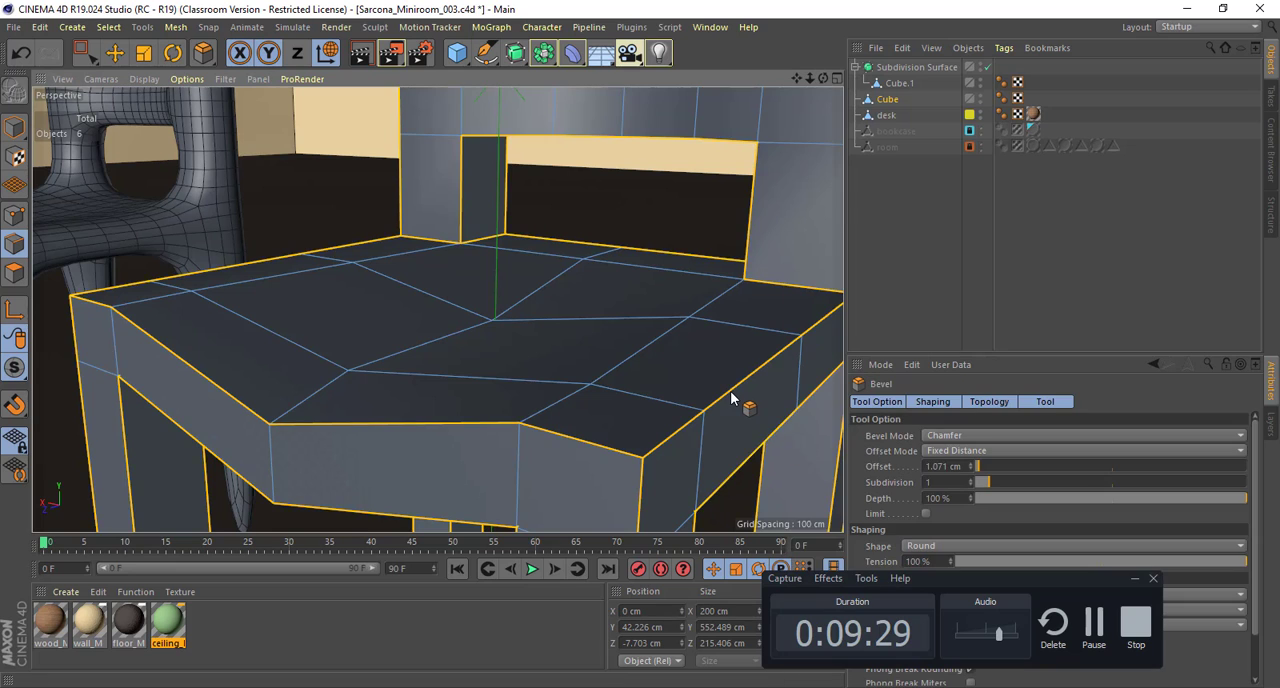
pyautogui.moveTo(731, 398); pyautogui.dragTo(757, 394)
pyautogui.scroll(-6, 770, 398)
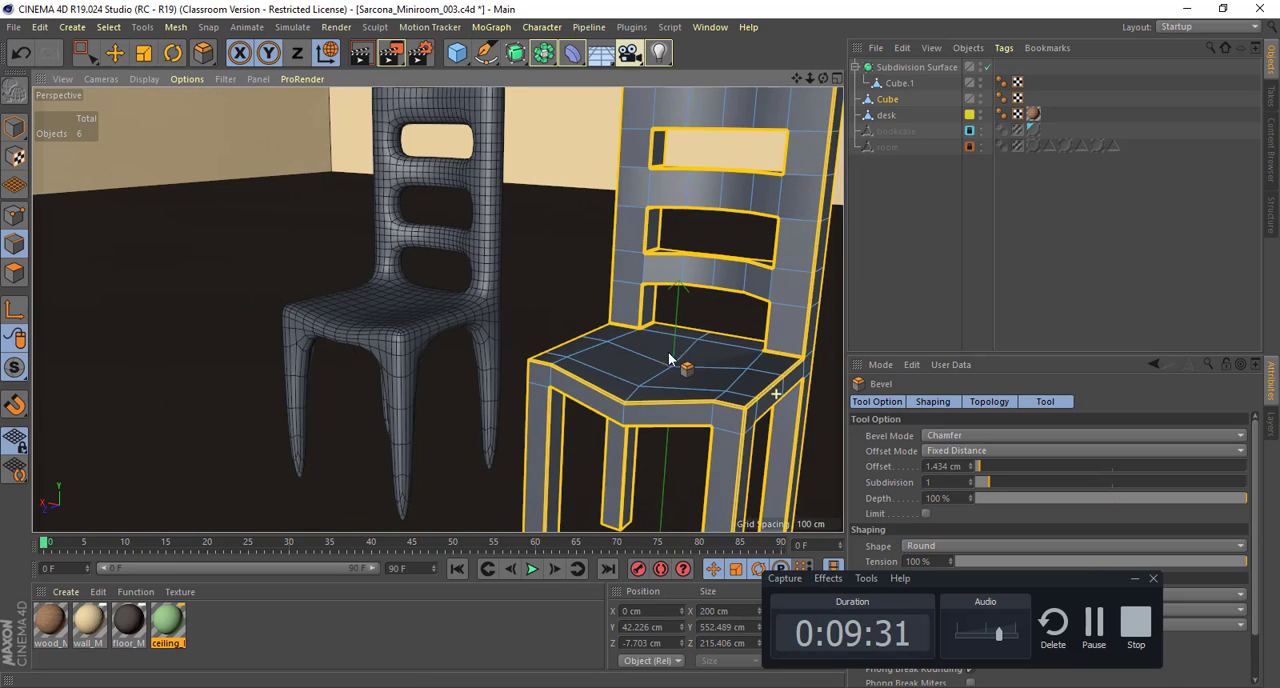
pyautogui.scroll(-5, 640, 355)
pyautogui.press('e')
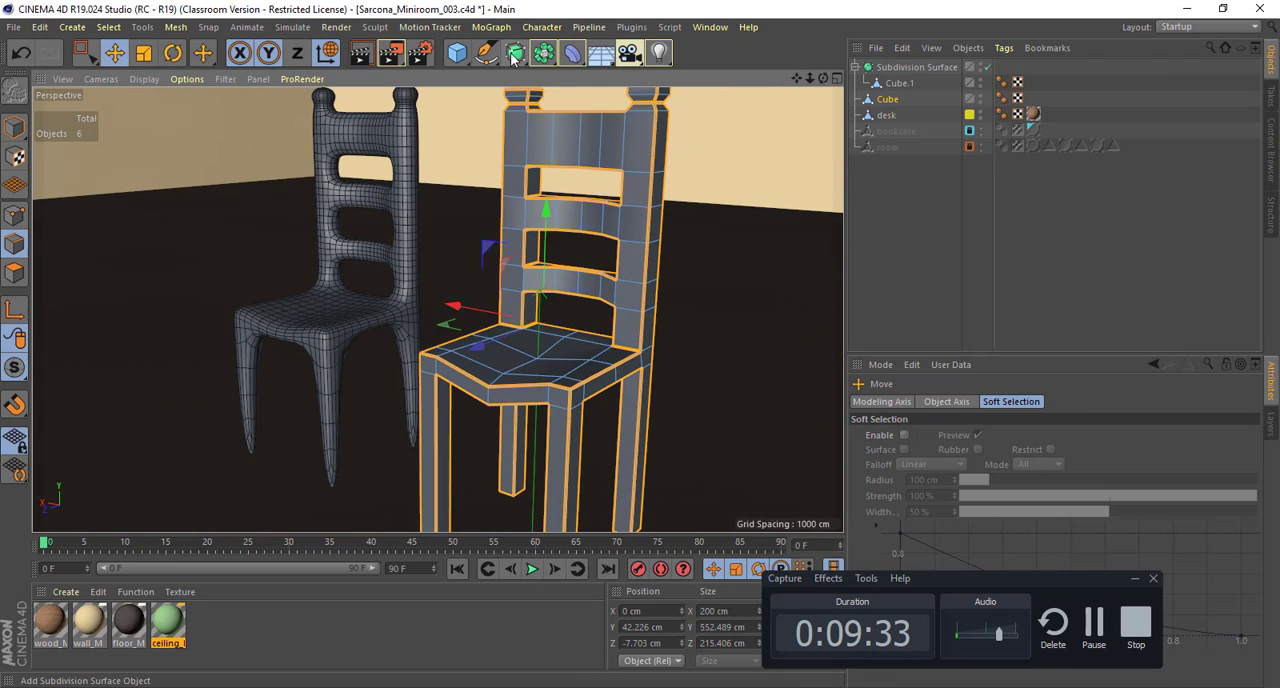
# Step: Add a Subdivision Surface as parent of the bevelled chair and display the viewport in Gouraud Shading
pyautogui.keyDown('alt'); pyautogui.click(513, 56); pyautogui.keyUp('alt')
pyautogui.press('e')
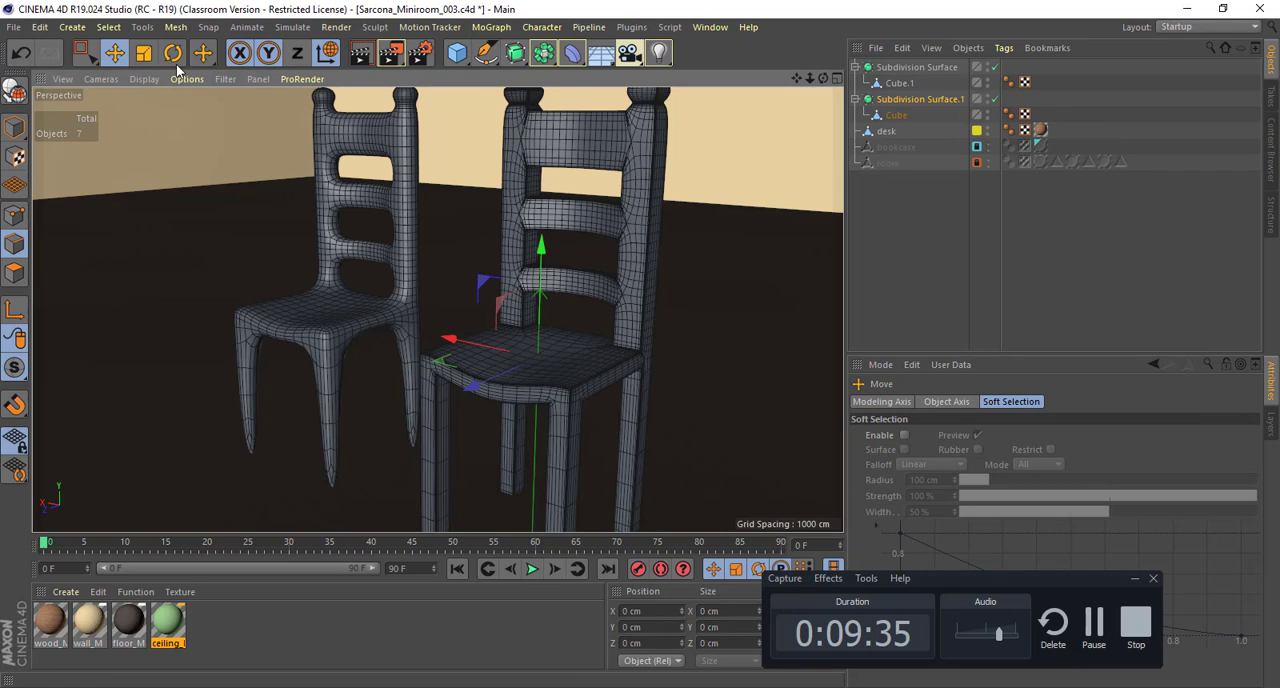
pyautogui.click(145, 78)
pyautogui.click(175, 101)
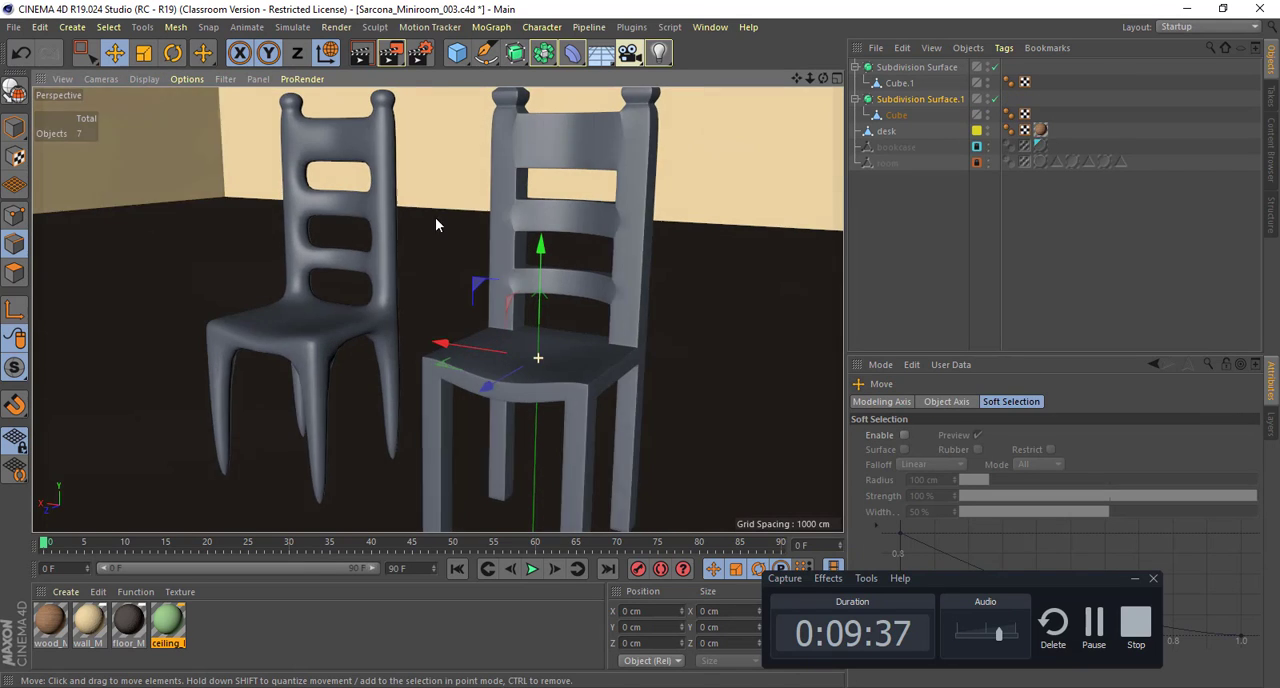
# Step: Compare the smoothed unbevelled copy with the smoothed bevelled chair from several angles, checking the backs, seats and legs
pyautogui.keyDown('alt'); pyautogui.moveTo(435, 224); pyautogui.dragTo(417, 284); pyautogui.keyUp('alt')
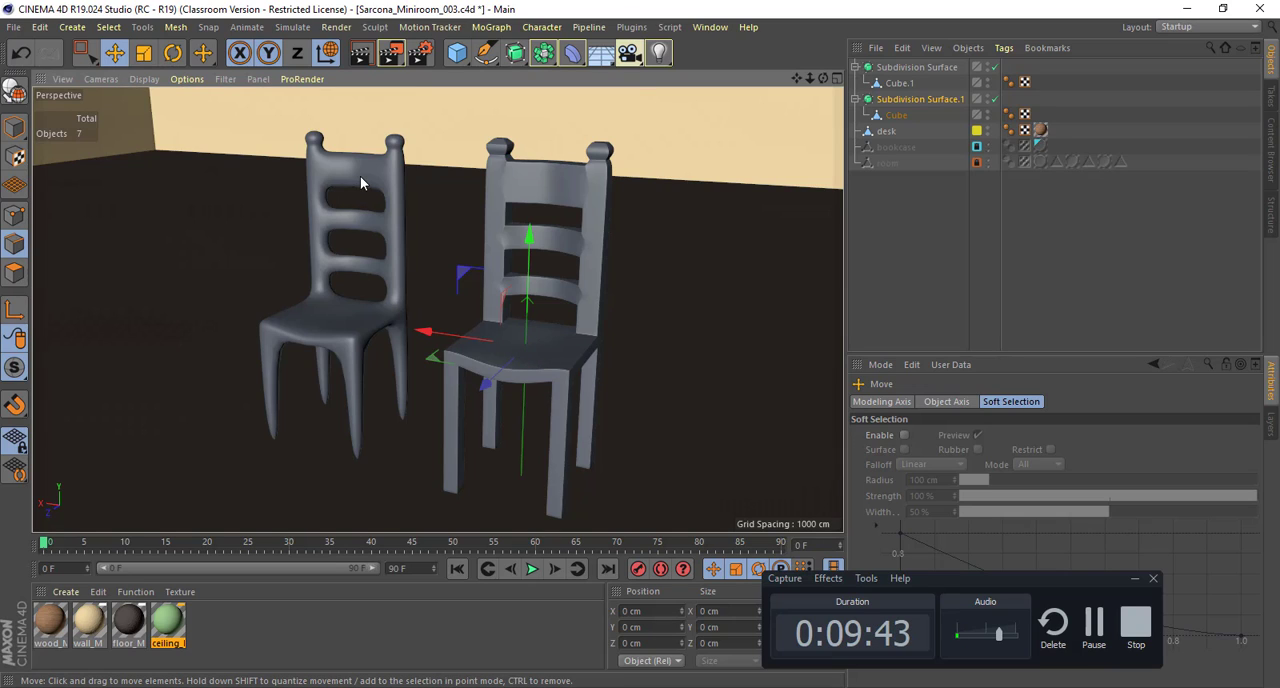
pyautogui.moveTo(350, 208)
pyautogui.keyDown('alt'); pyautogui.mouseDown()
pyautogui.moveTo(360, 179)
pyautogui.moveTo(362, 193)
pyautogui.mouseUp(); pyautogui.keyUp('alt')
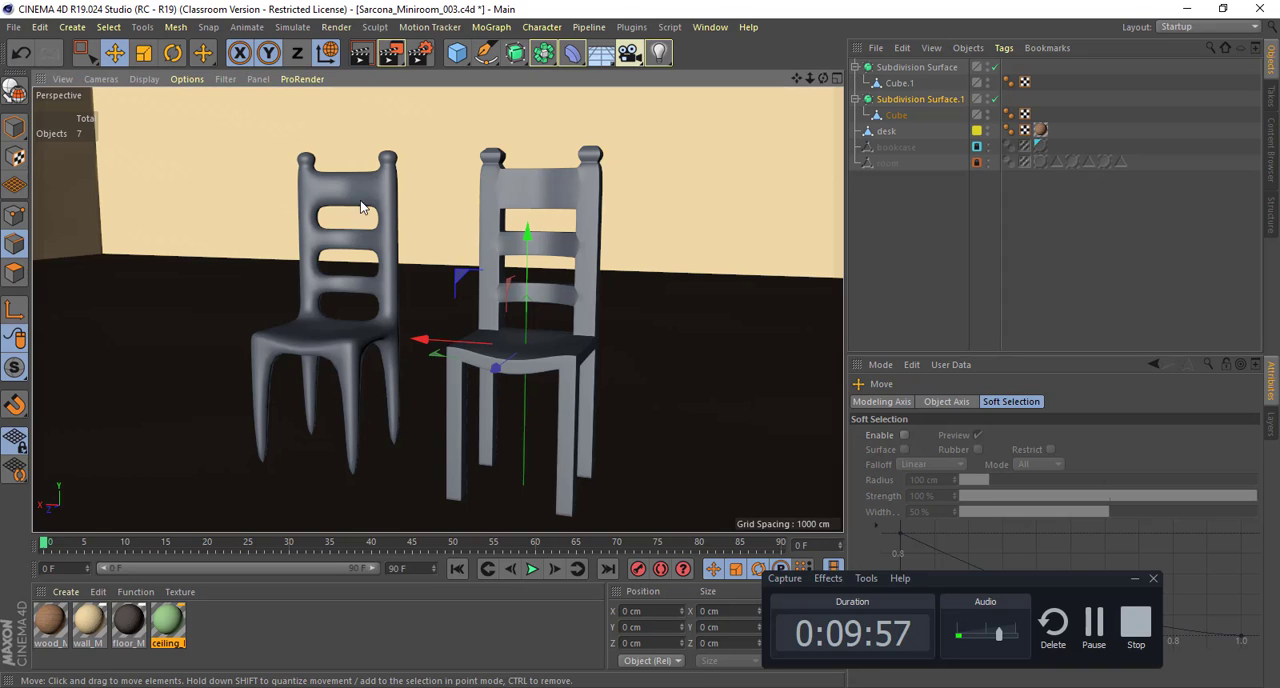
pyautogui.keyDown('alt'); pyautogui.moveTo(392, 398); pyautogui.dragTo(370, 457); pyautogui.keyUp('alt')
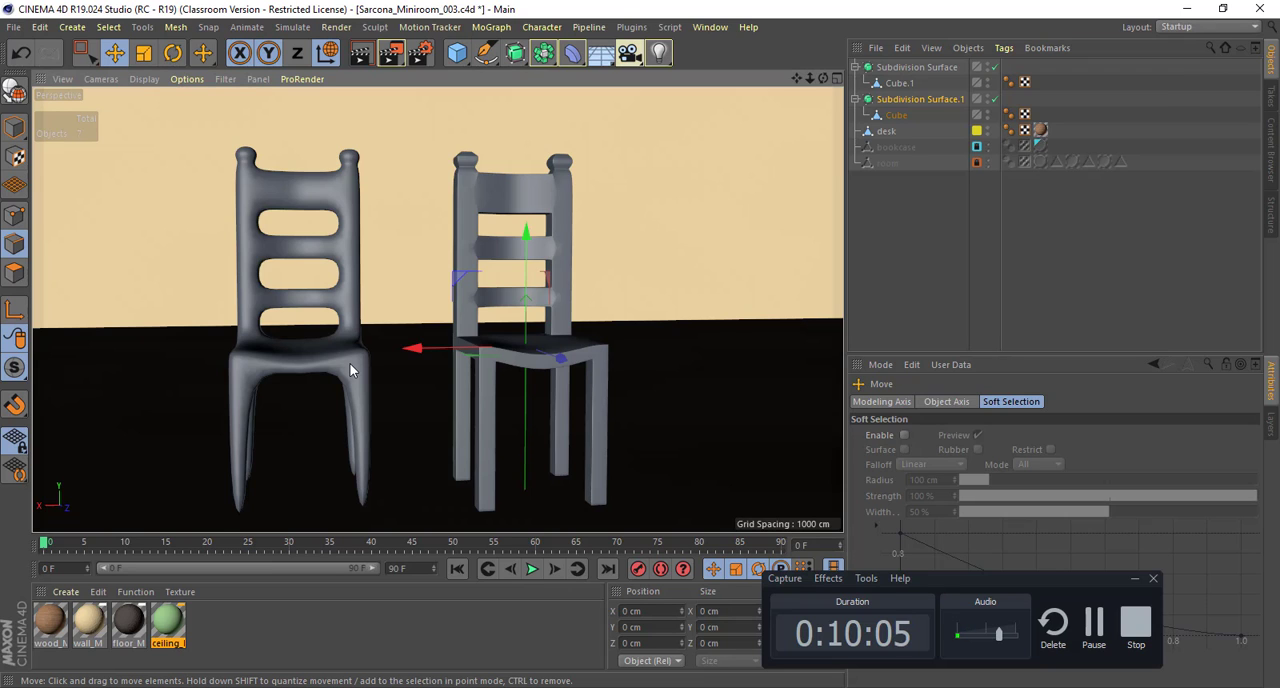
pyautogui.keyDown('alt'); pyautogui.moveTo(309, 265); pyautogui.dragTo(214, 268); pyautogui.keyUp('alt')
pyautogui.keyDown('alt'); pyautogui.moveTo(260, 263); pyautogui.dragTo(461, 262, button='right'); pyautogui.keyUp('alt')
pyautogui.keyDown('alt'); pyautogui.moveTo(461, 262); pyautogui.dragTo(281, 226, button='middle'); pyautogui.keyUp('alt')
pyautogui.keyDown('alt'); pyautogui.moveTo(610, 200); pyautogui.dragTo(704, 191); pyautogui.keyUp('alt')
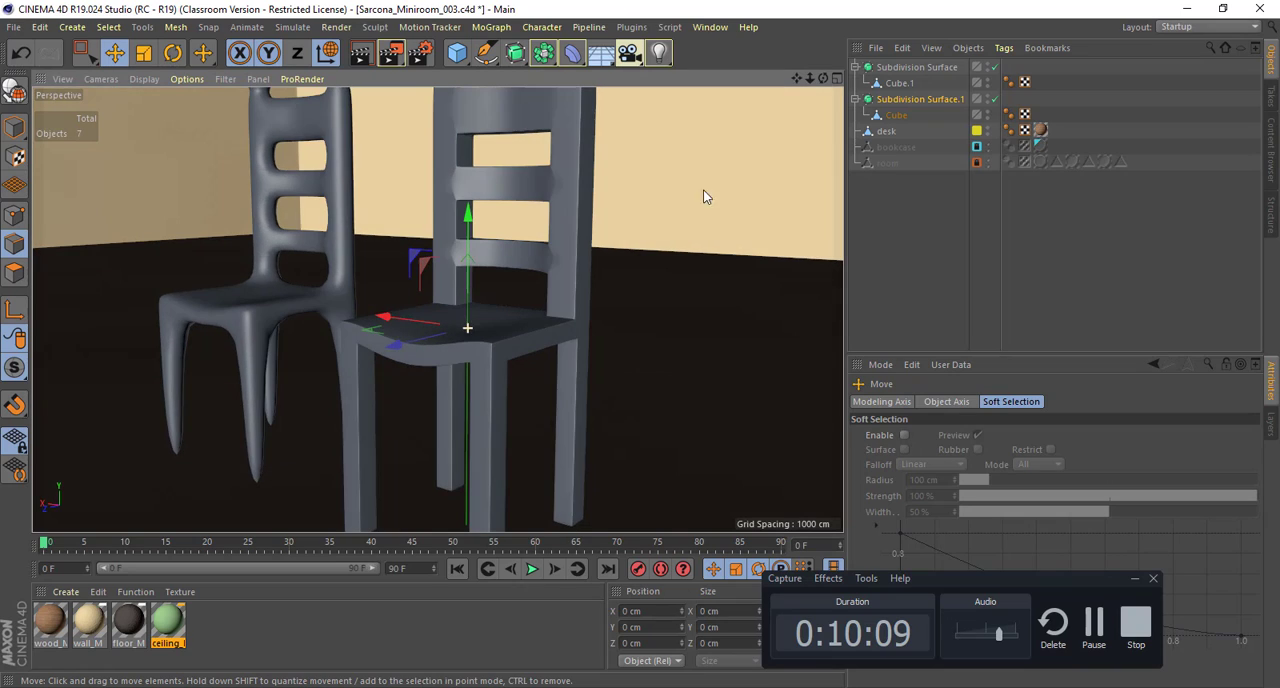
# Step: Delete the unbevelled chair copy together with its Subdivision Surface
pyautogui.click(895, 101)
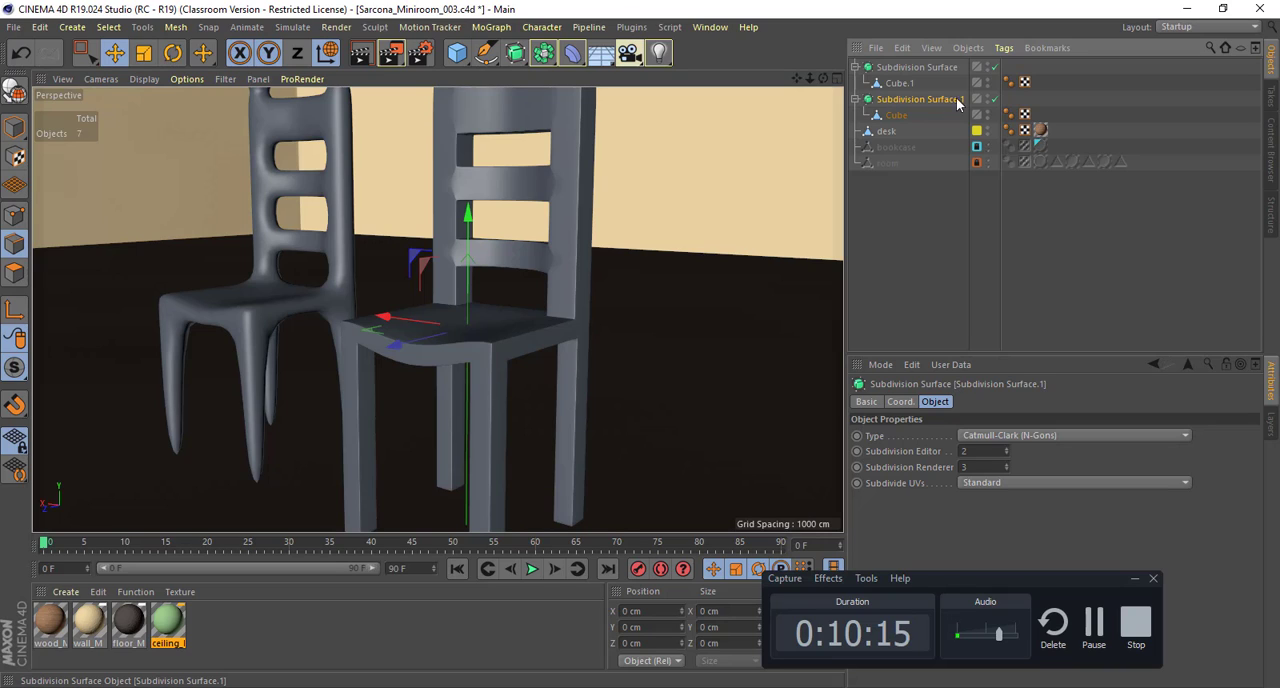
pyautogui.click(898, 69)
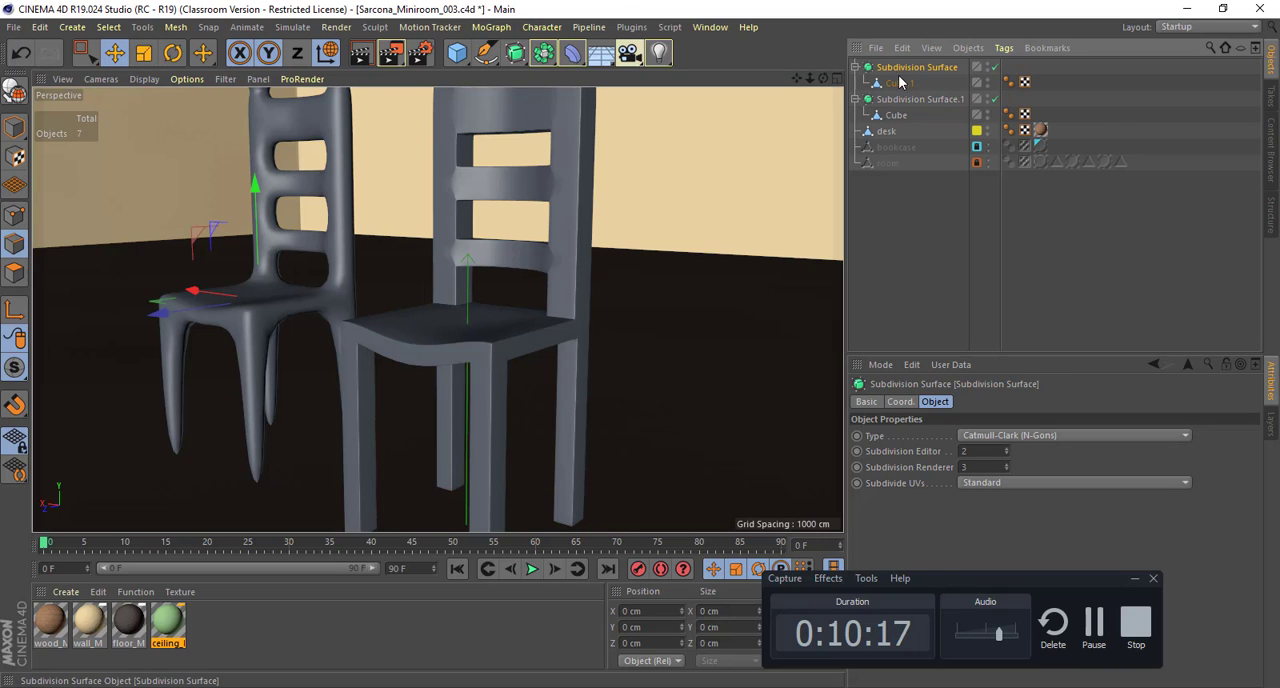
pyautogui.press('Delete')
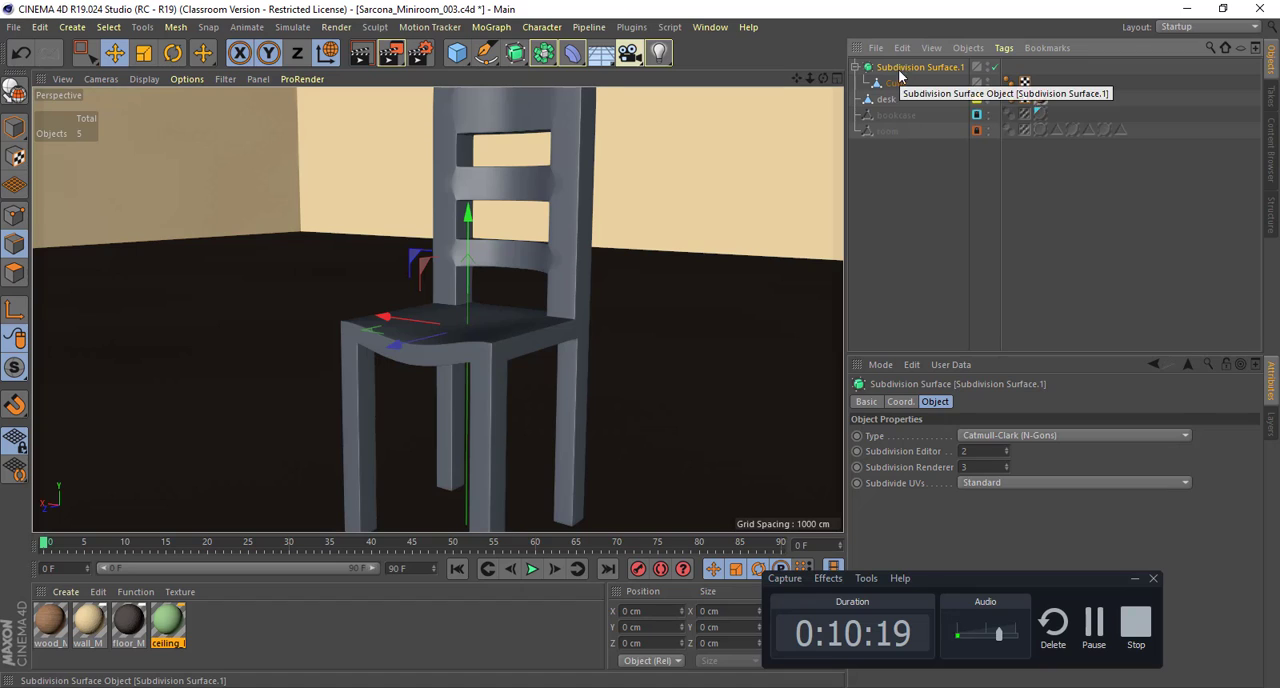
# Step: Take the chair mesh out of its Subdivision Surface and place it back under it as a child
pyautogui.click(895, 84)
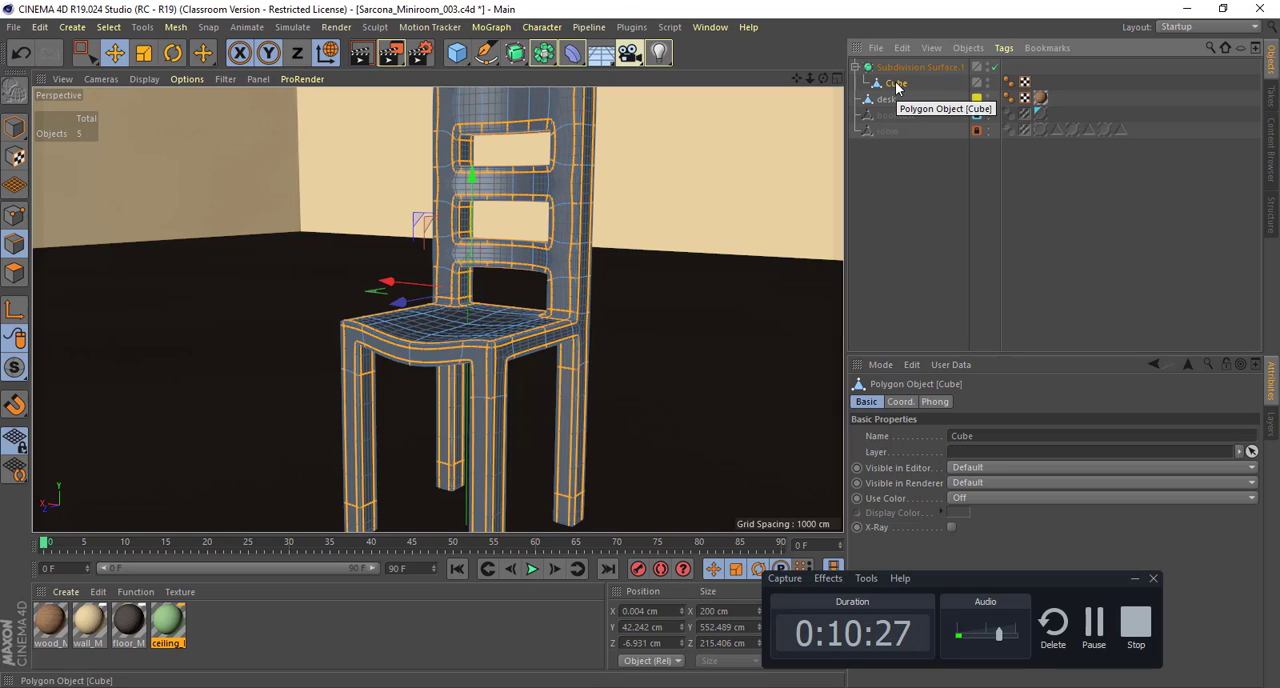
pyautogui.moveTo(897, 88); pyautogui.dragTo(897, 256)
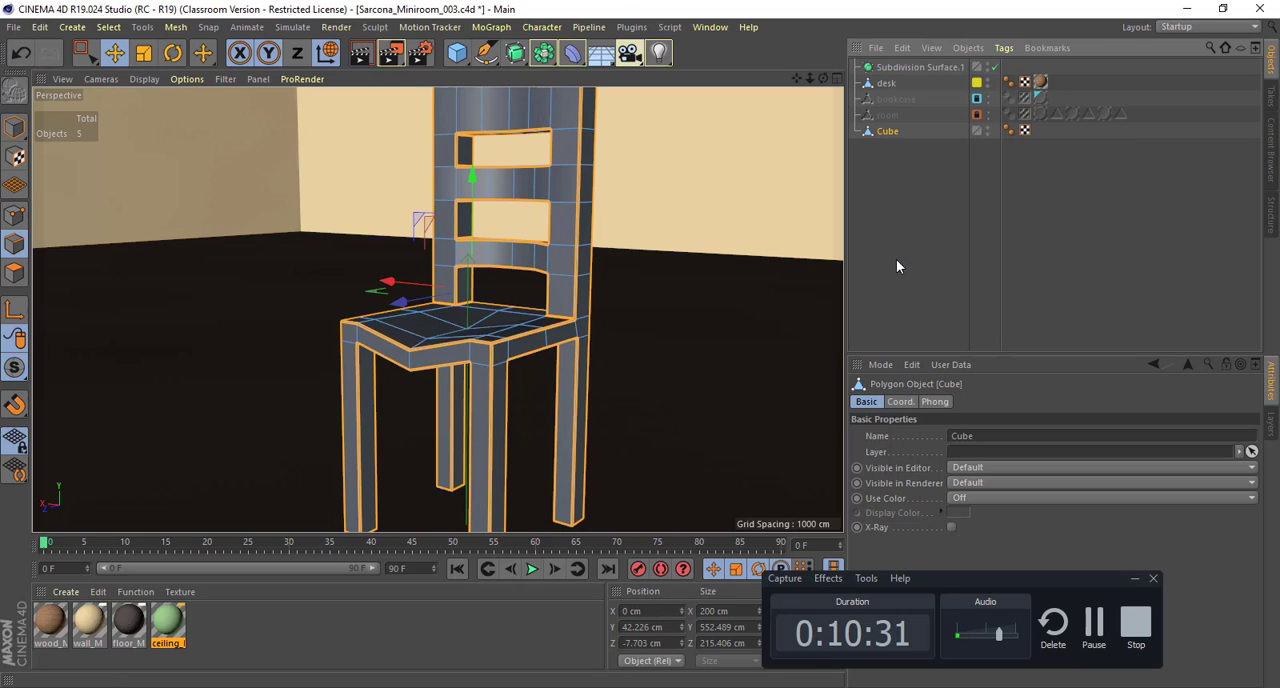
pyautogui.moveTo(898, 131); pyautogui.dragTo(900, 66)
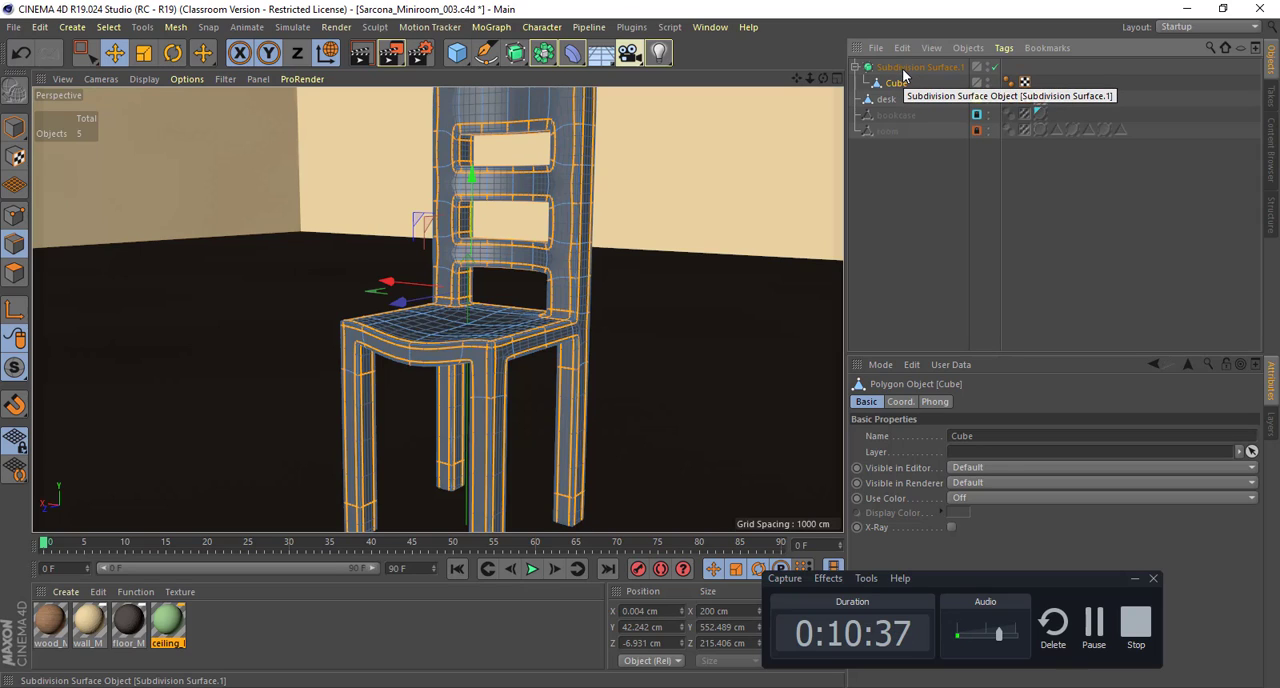
# Step: Toggle the chair's Subdivision Surface off and on to compare the bevelled mesh with the smoothed result
pyautogui.click(995, 68)
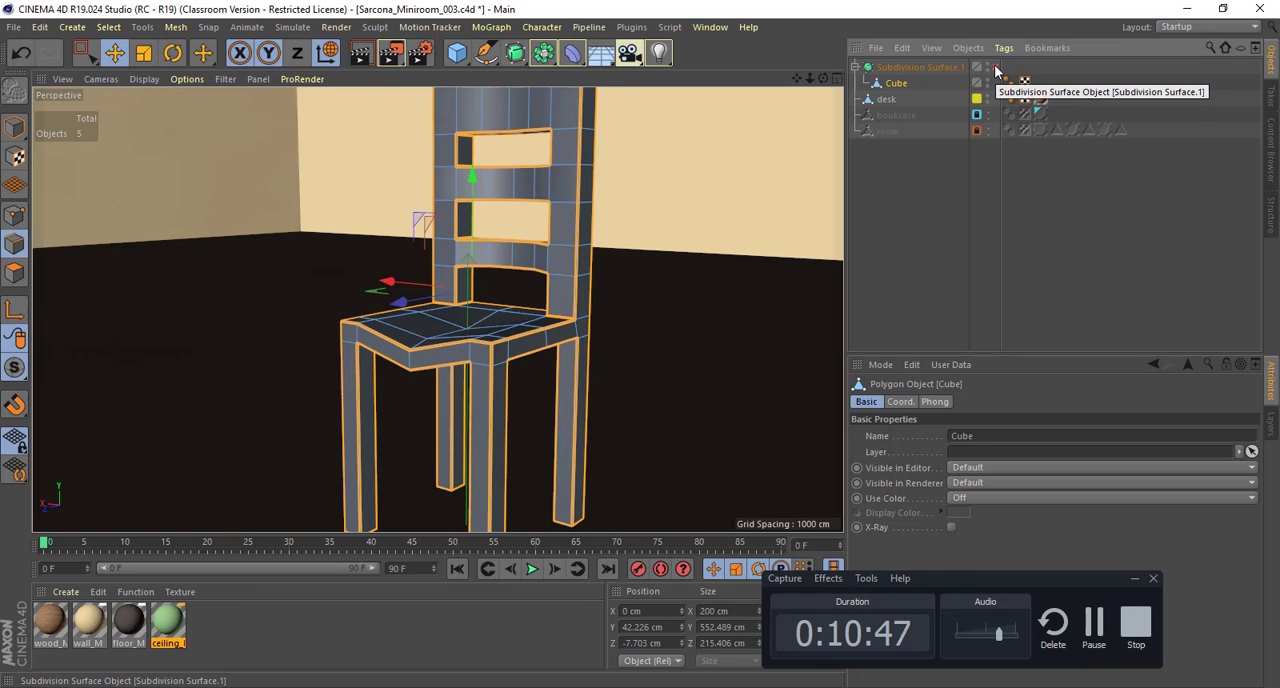
pyautogui.click(995, 68)
pyautogui.click(995, 68)
pyautogui.click(995, 68)
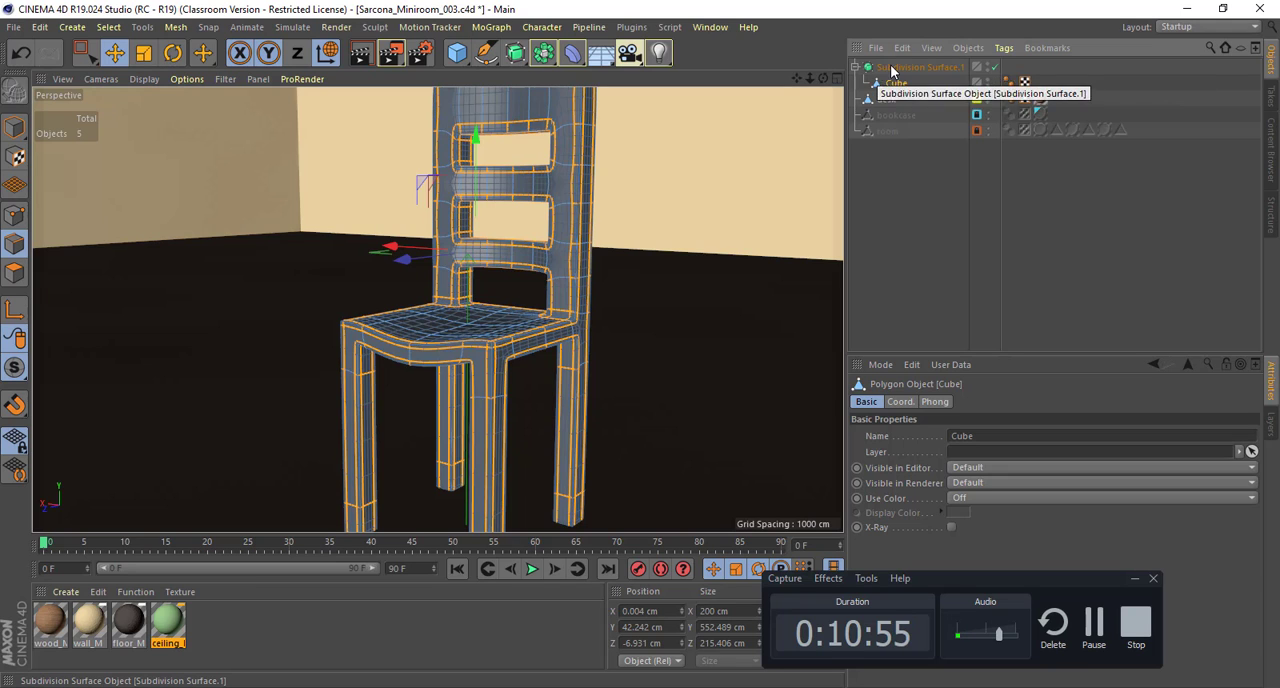
pyautogui.click(996, 70)
# Step: Switch to Points mode and examine the smoothed chair's back, post tops and seat from above
pyautogui.keyDown('alt'); pyautogui.moveTo(663, 201); pyautogui.dragTo(556, 212); pyautogui.keyUp('alt')
pyautogui.keyDown('alt'); pyautogui.moveTo(510, 174); pyautogui.dragTo(260, 238); pyautogui.keyUp('alt')
pyautogui.click(12, 222)
pyautogui.keyDown('alt'); pyautogui.moveTo(387, 263); pyautogui.dragTo(834, 180); pyautogui.keyUp('alt')
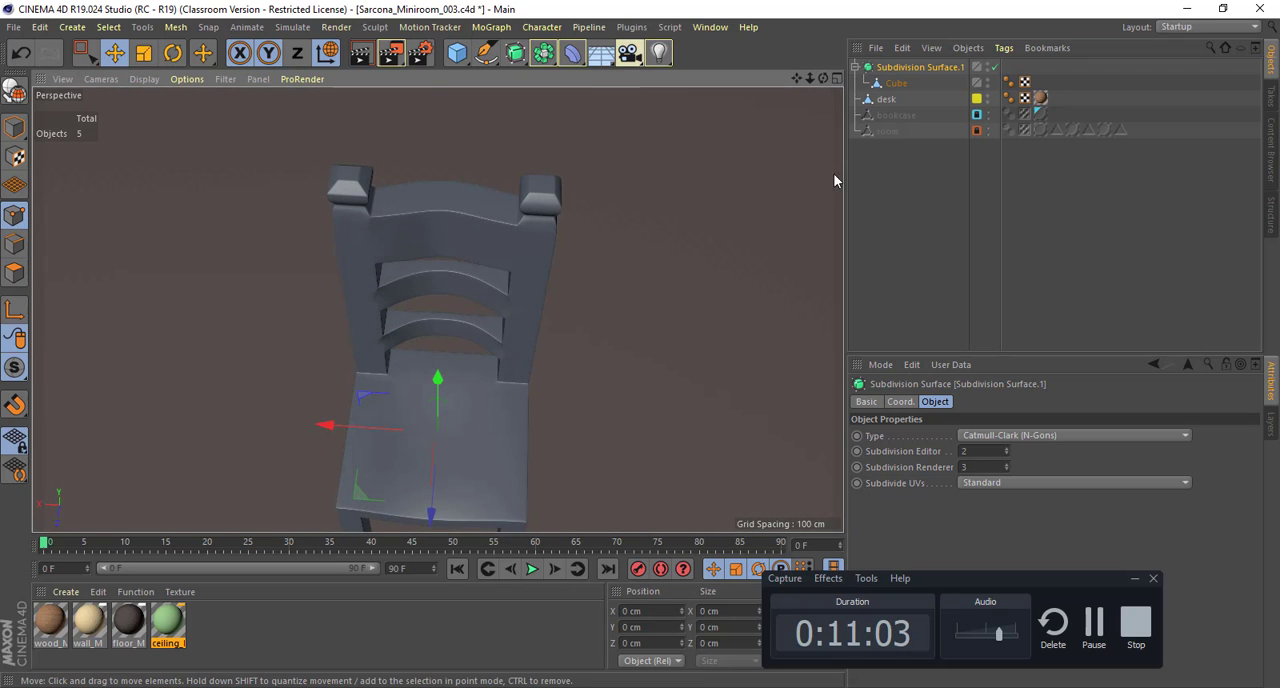
# Step: Duplicate the chair with its Subdivision Surface beside the original and convert the copy into an editable polygon mesh
pyautogui.keyDown('alt'); pyautogui.moveTo(677, 141); pyautogui.dragTo(397, 193); pyautogui.keyUp('alt')
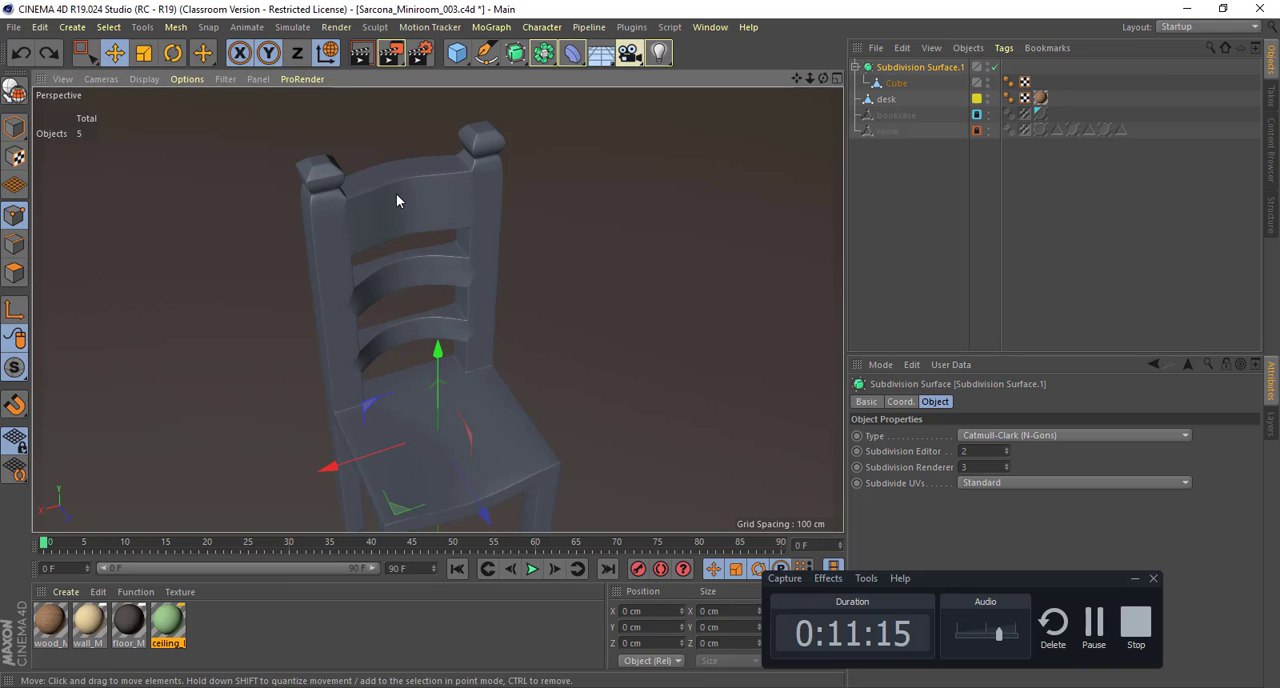
pyautogui.keyDown('ctrl'); pyautogui.moveTo(343, 458); pyautogui.dragTo(624, 390); pyautogui.keyUp('ctrl')
pyautogui.keyDown('alt'); pyautogui.moveTo(557, 374); pyautogui.dragTo(308, 425, button='middle'); pyautogui.keyUp('alt')
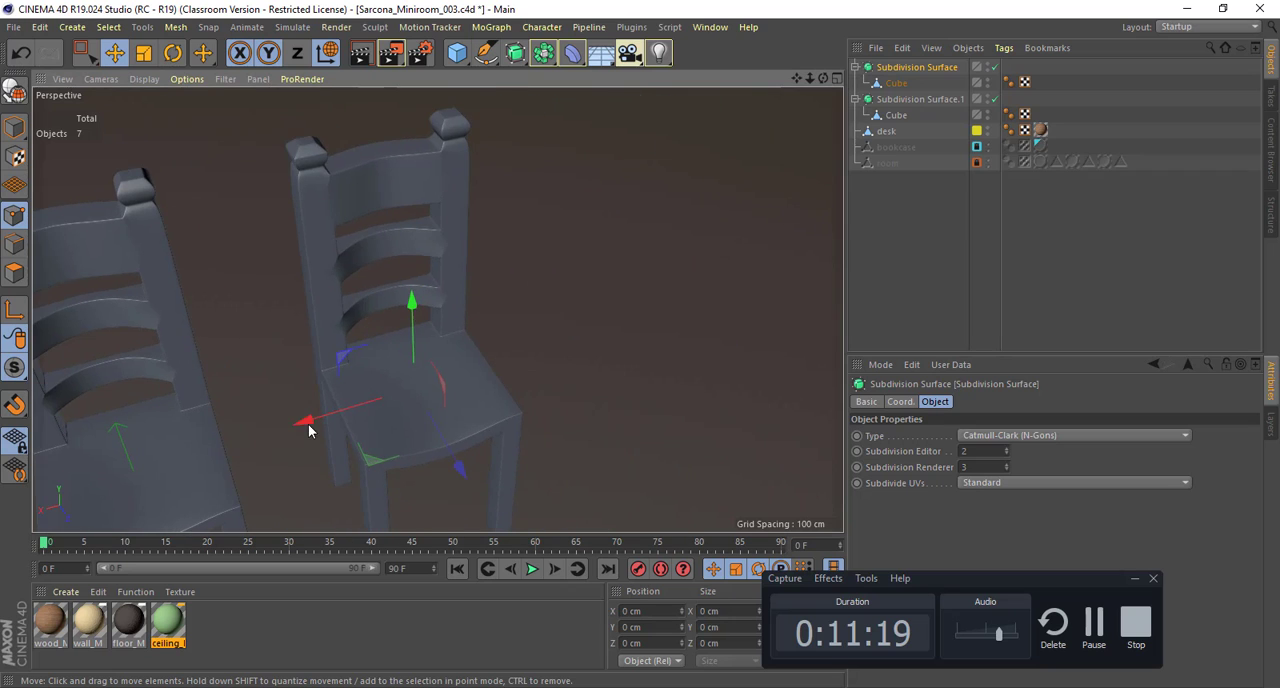
pyautogui.press('c')
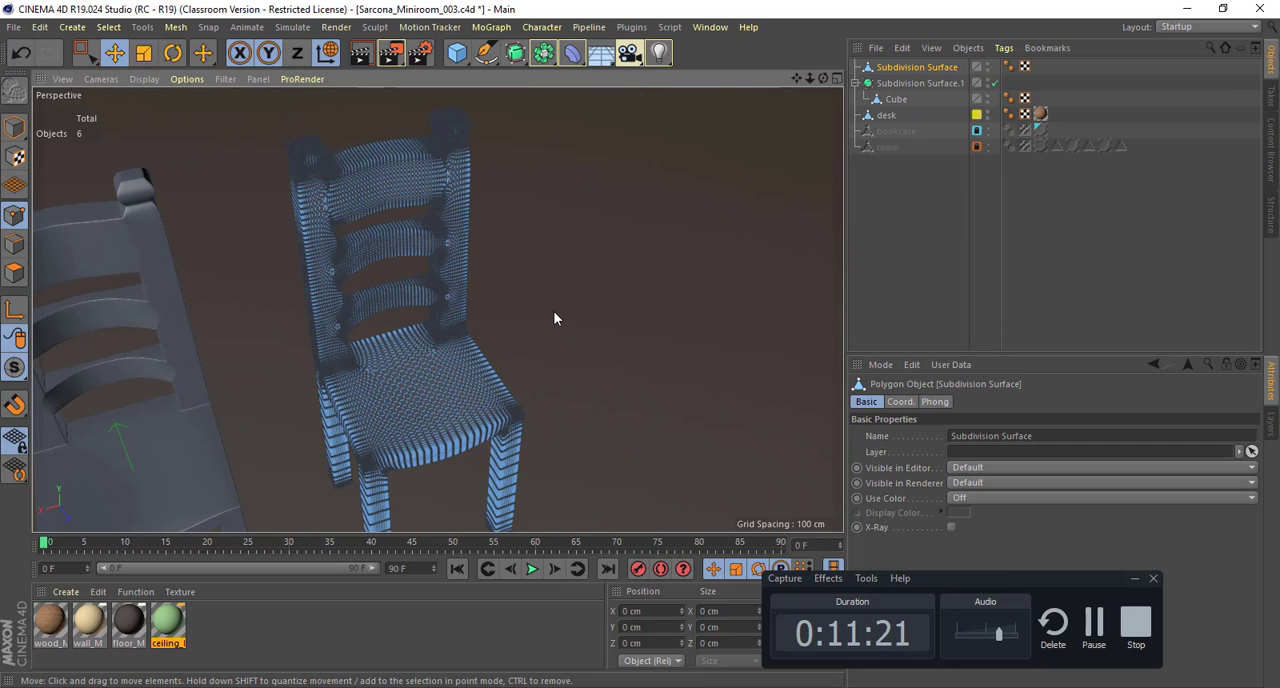
pyautogui.keyDown('alt'); pyautogui.moveTo(527, 280); pyautogui.dragTo(470, 300); pyautogui.keyUp('alt')
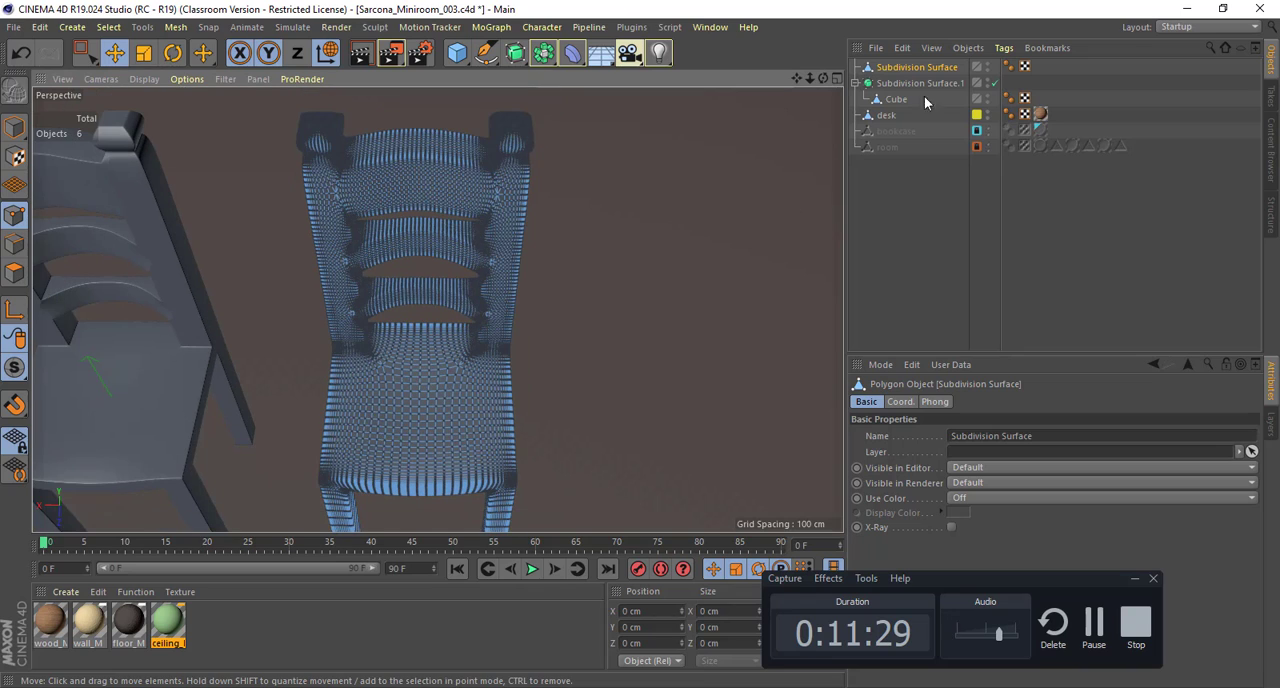
# Step: Delete the converted polygon copy of the chair
pyautogui.click(926, 67)
pyautogui.press('Delete')
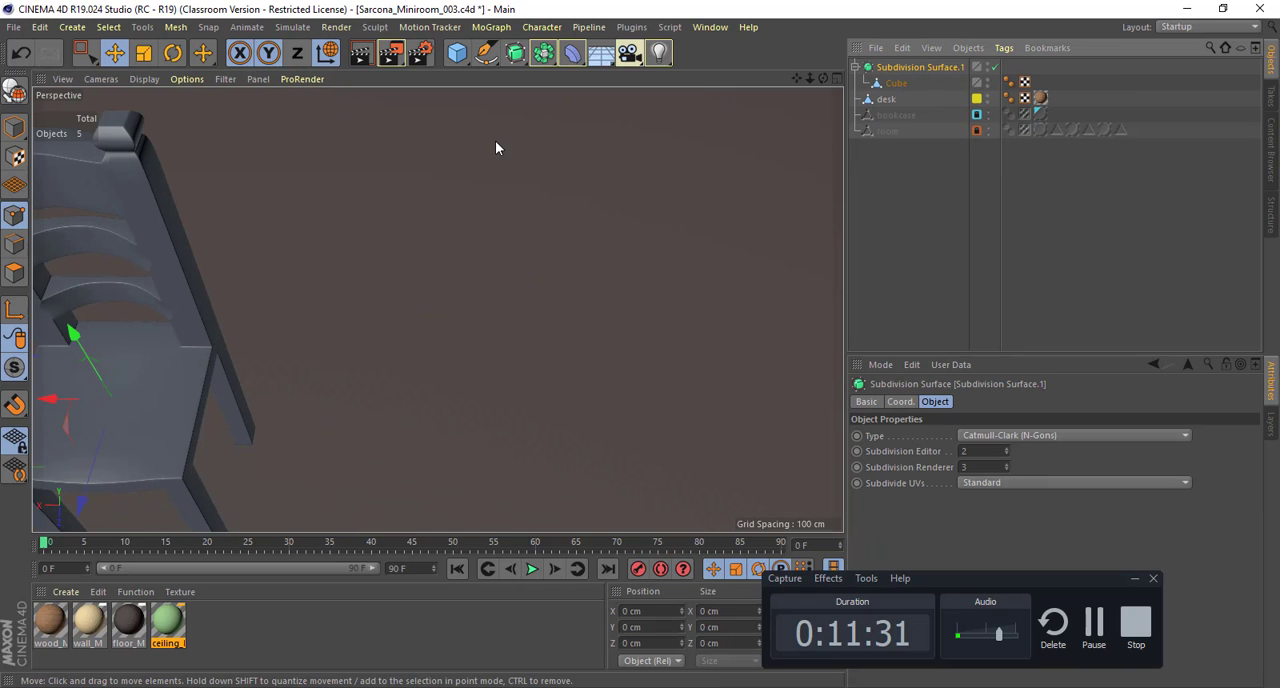
pyautogui.keyDown('alt'); pyautogui.moveTo(417, 198); pyautogui.dragTo(708, 208, button='middle'); pyautogui.keyUp('alt')
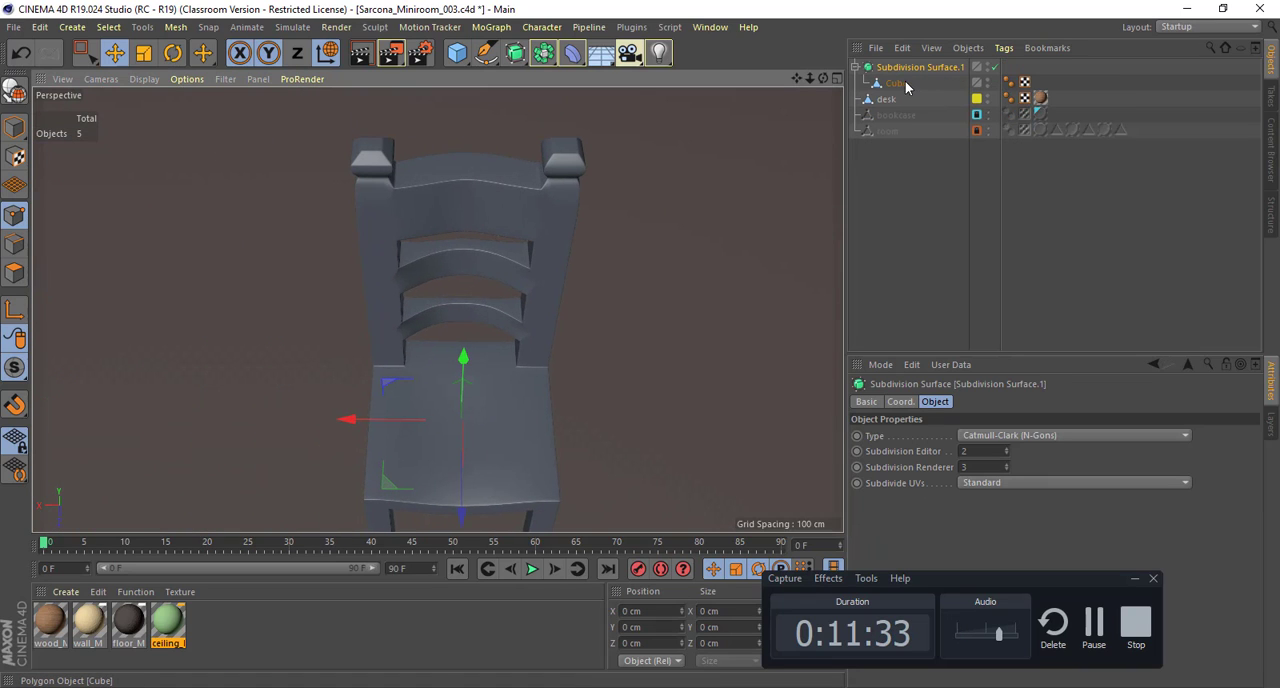
# Step: Turn off the chair's Subdivision Surface and pull the middle front points of the top back slat forward to about Z -94 cm
pyautogui.click(898, 84)
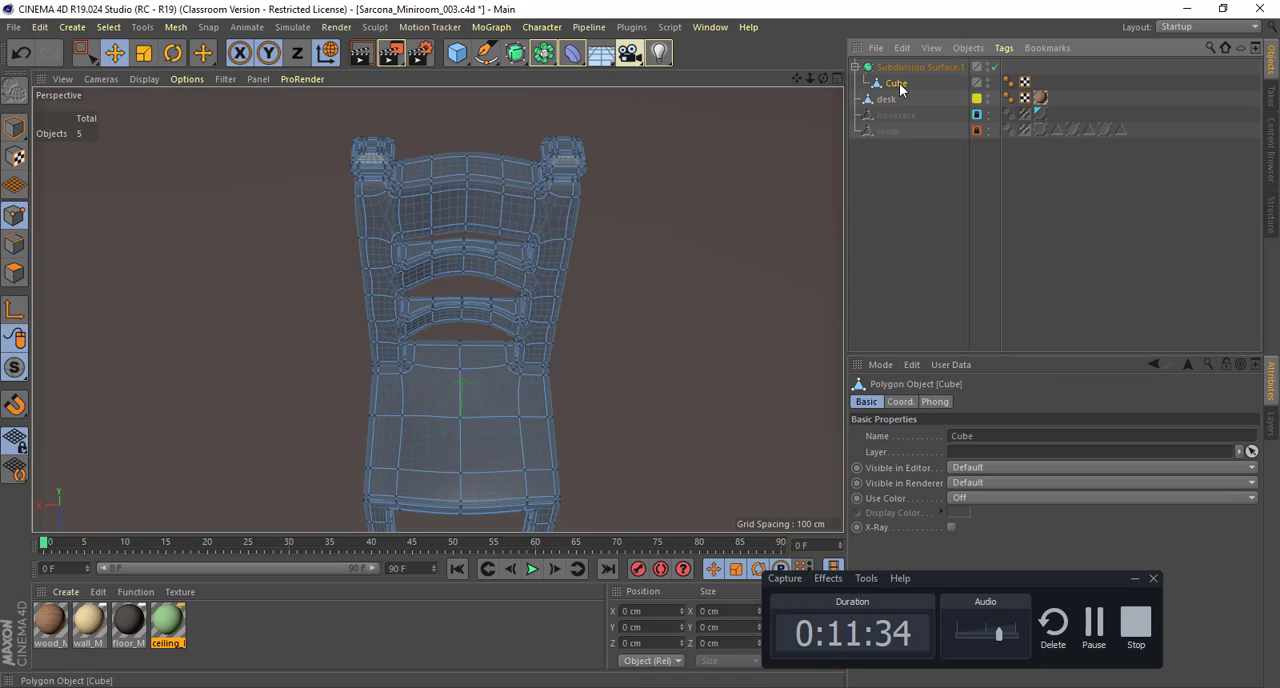
pyautogui.click(996, 67)
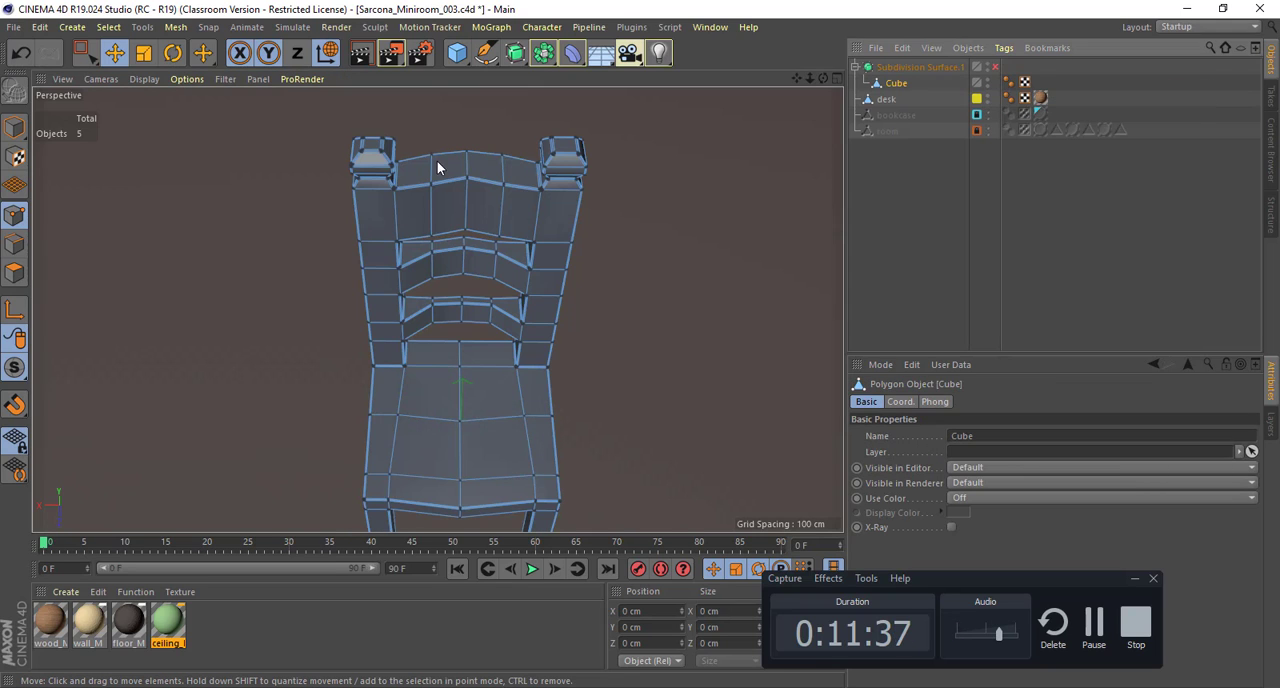
pyautogui.keyDown('alt'); pyautogui.moveTo(449, 168); pyautogui.dragTo(381, 190, button='middle'); pyautogui.keyUp('alt')
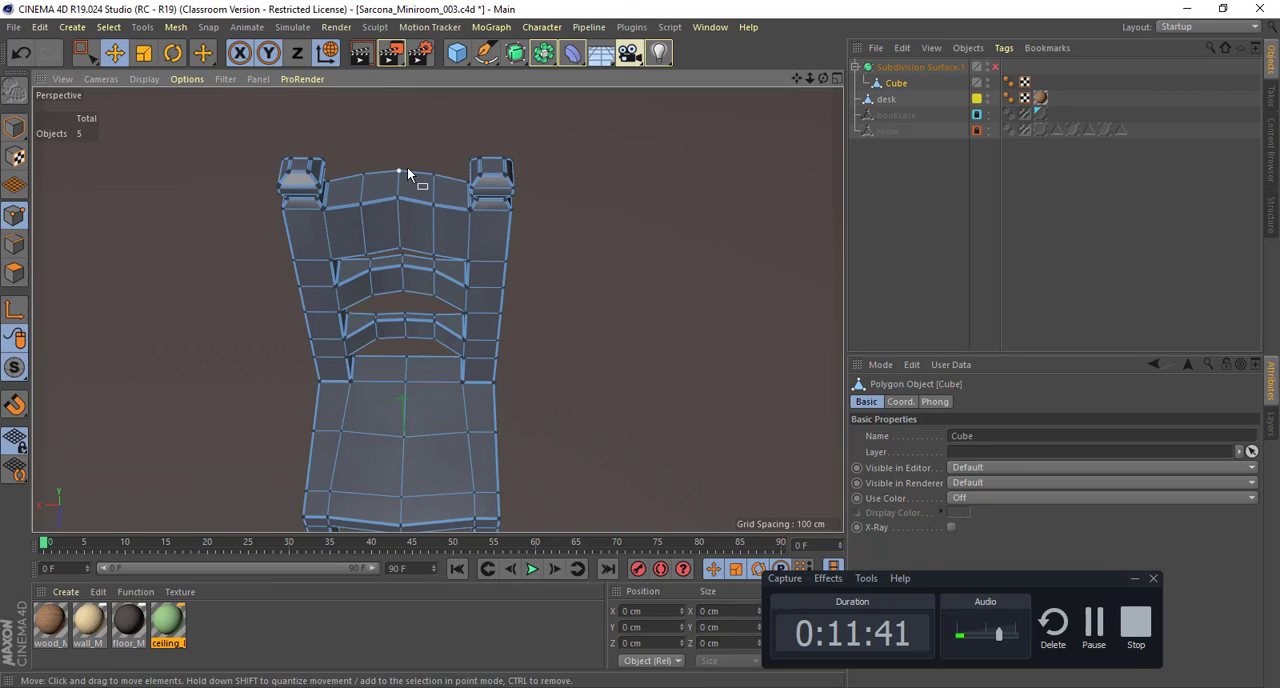
pyautogui.press('0')
pyautogui.moveTo(345, 197); pyautogui.dragTo(444, 210)
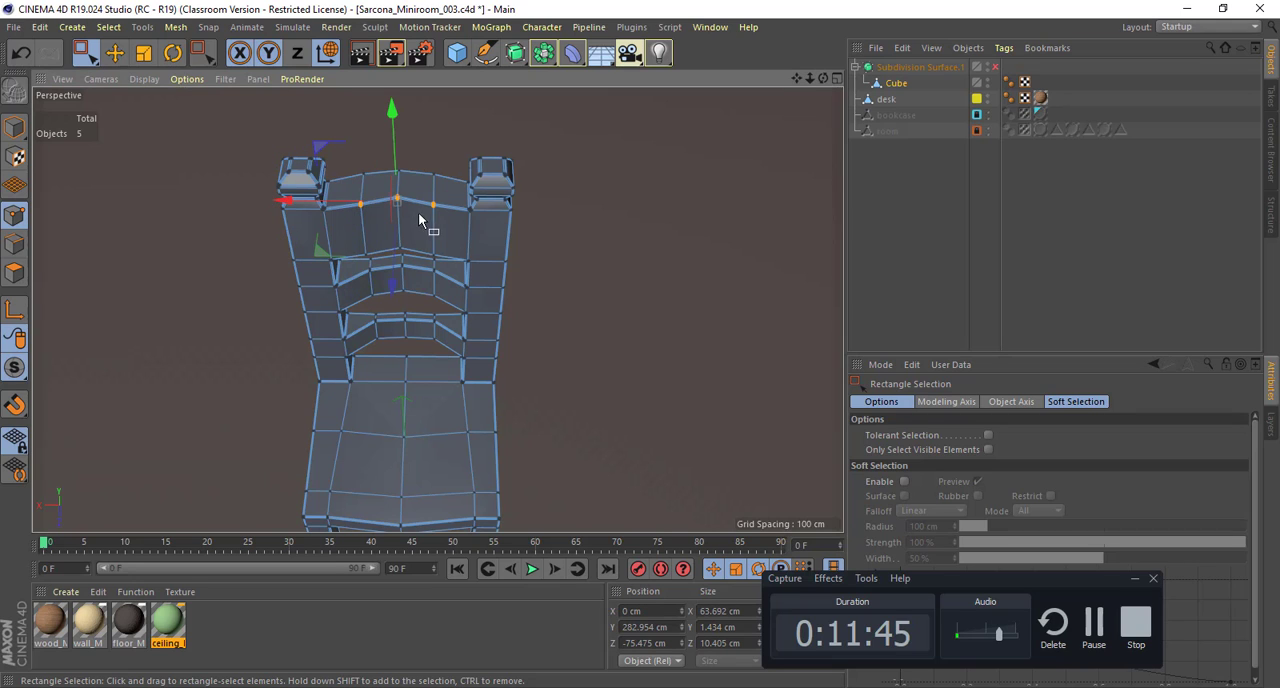
pyautogui.keyDown('alt'); pyautogui.moveTo(371, 225); pyautogui.dragTo(371, 203); pyautogui.keyUp('alt')
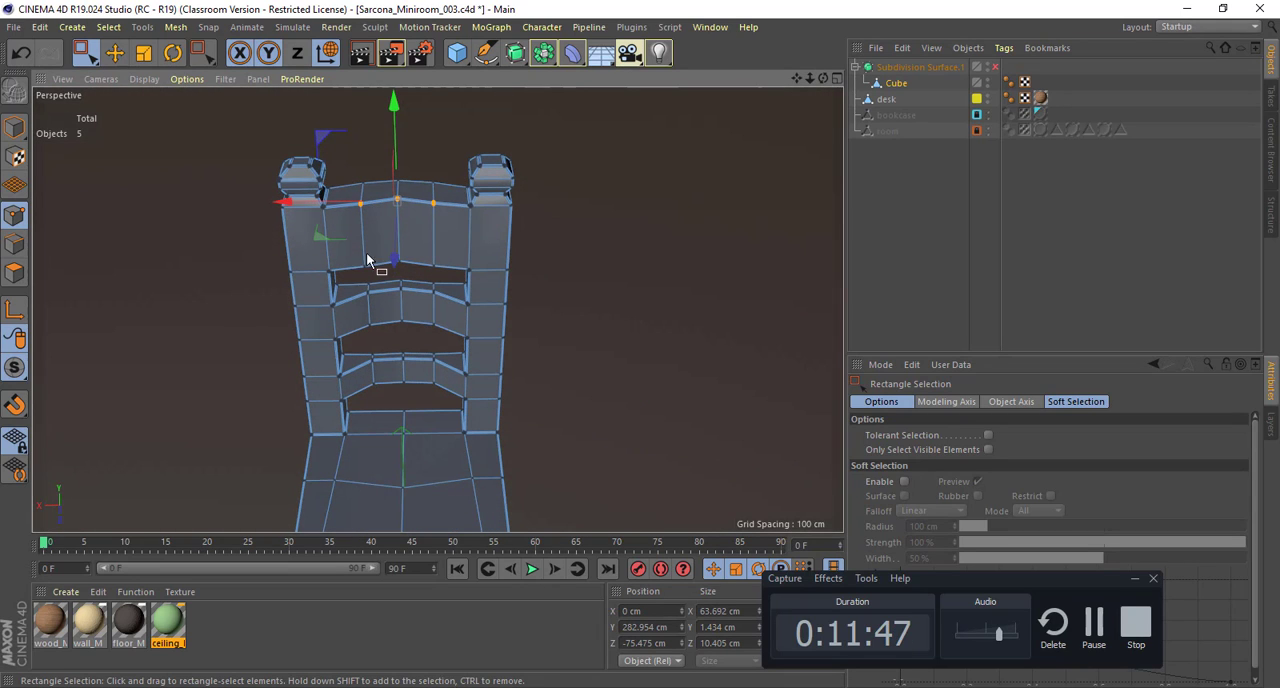
pyautogui.keyDown('shift'); pyautogui.moveTo(353, 275); pyautogui.dragTo(537, 194); pyautogui.keyUp('shift')
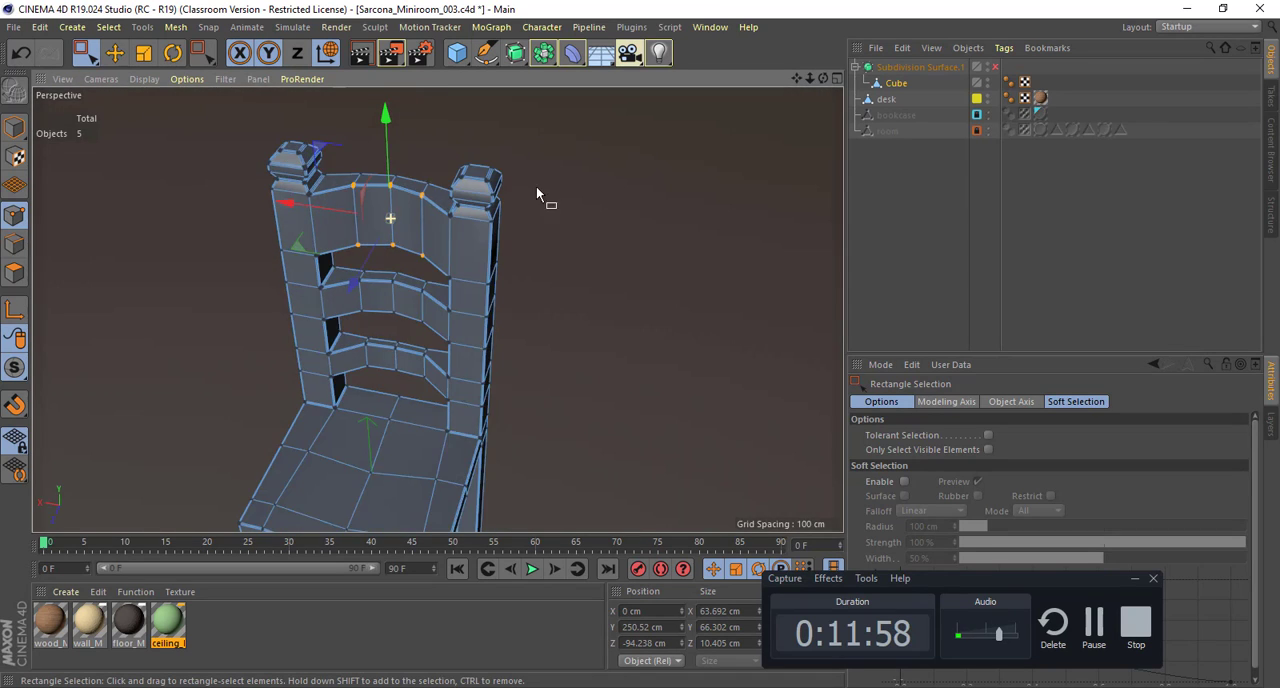
# Step: Turn the chair's Subdivision Surface back on, return to Model mode and deselect the mesh
pyautogui.click(995, 67)
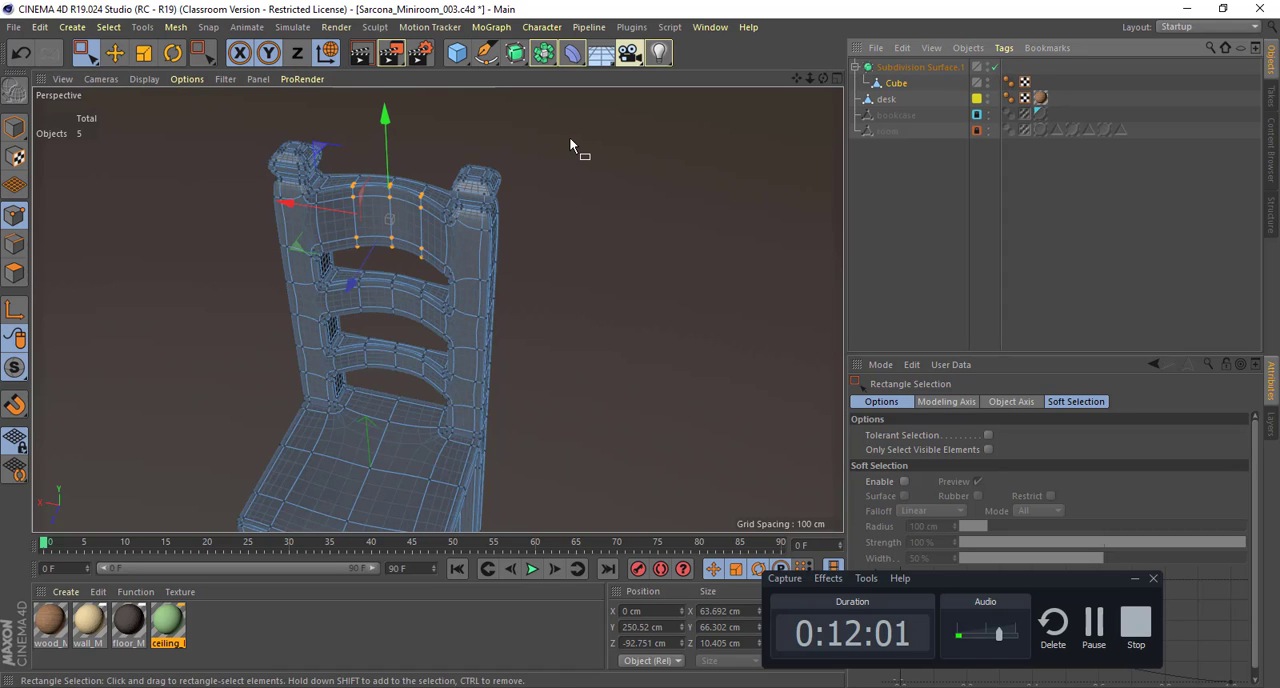
pyautogui.press('e')
pyautogui.click(15, 127)
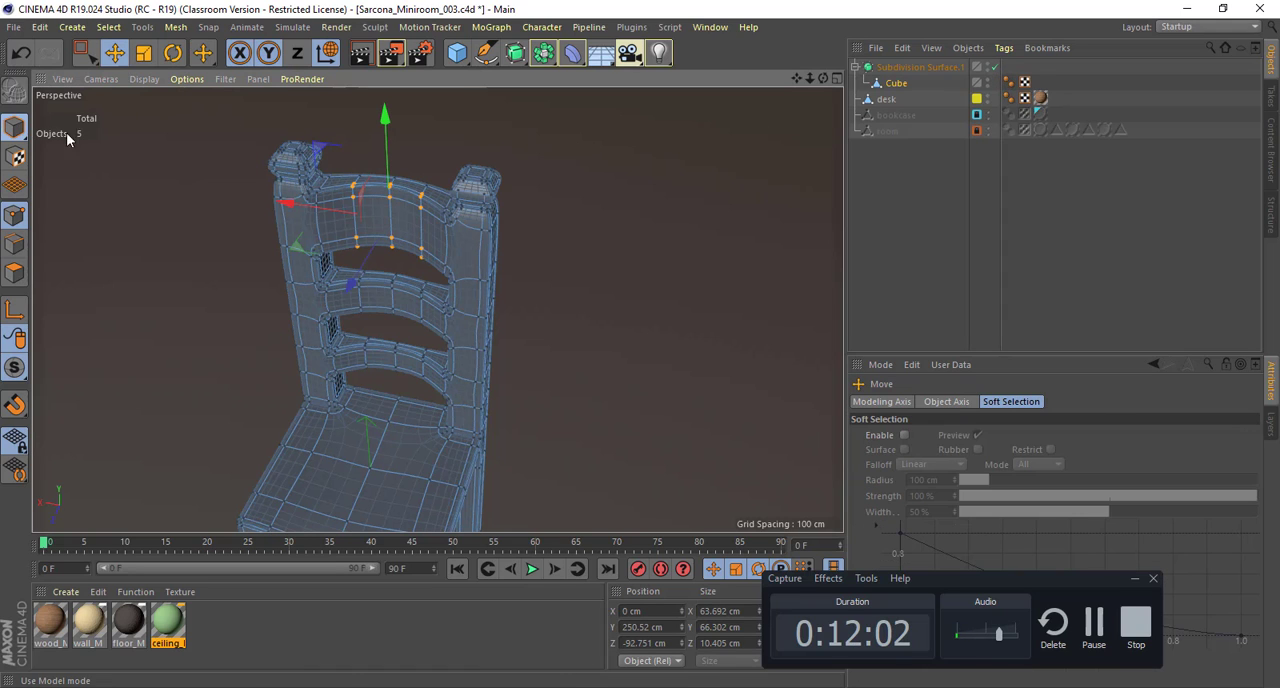
pyautogui.click(557, 236)
# Step: Apply the wood_M material to the whole chair
pyautogui.keyDown('alt'); pyautogui.moveTo(541, 301); pyautogui.dragTo(513, 292); pyautogui.keyUp('alt')
pyautogui.scroll(-3, 466, 246)
pyautogui.click(446, 285)
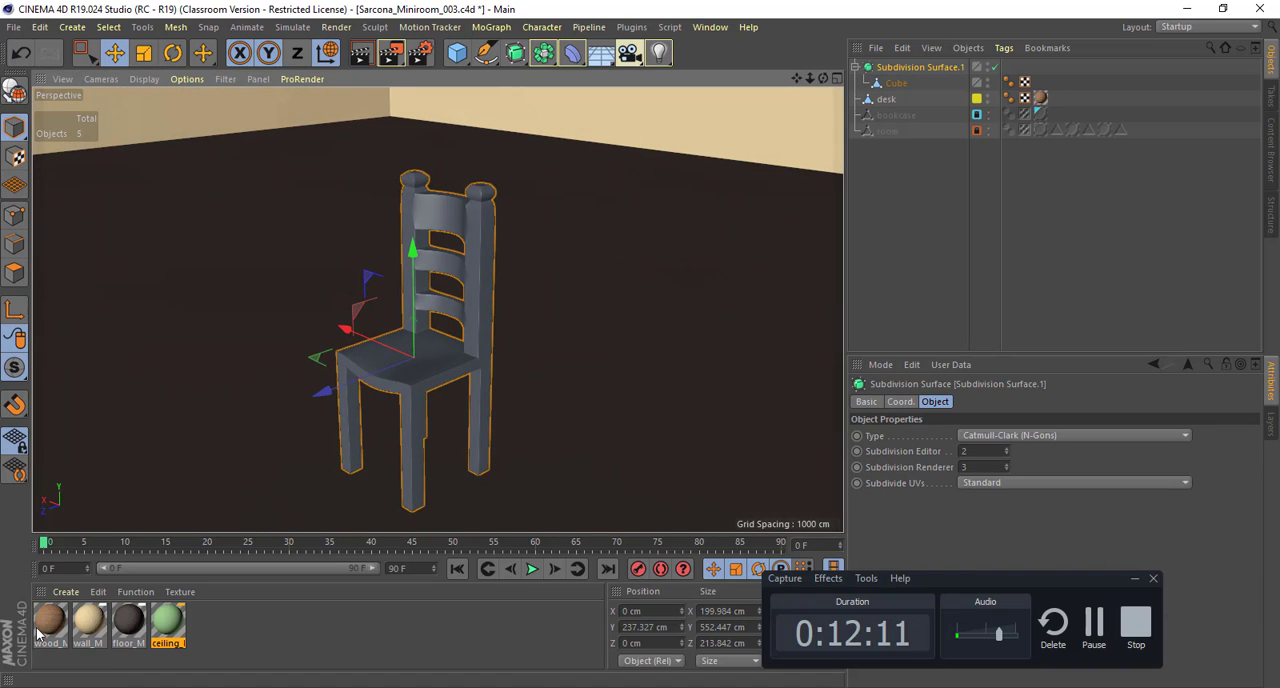
pyautogui.moveTo(40, 630); pyautogui.dragTo(480, 360)
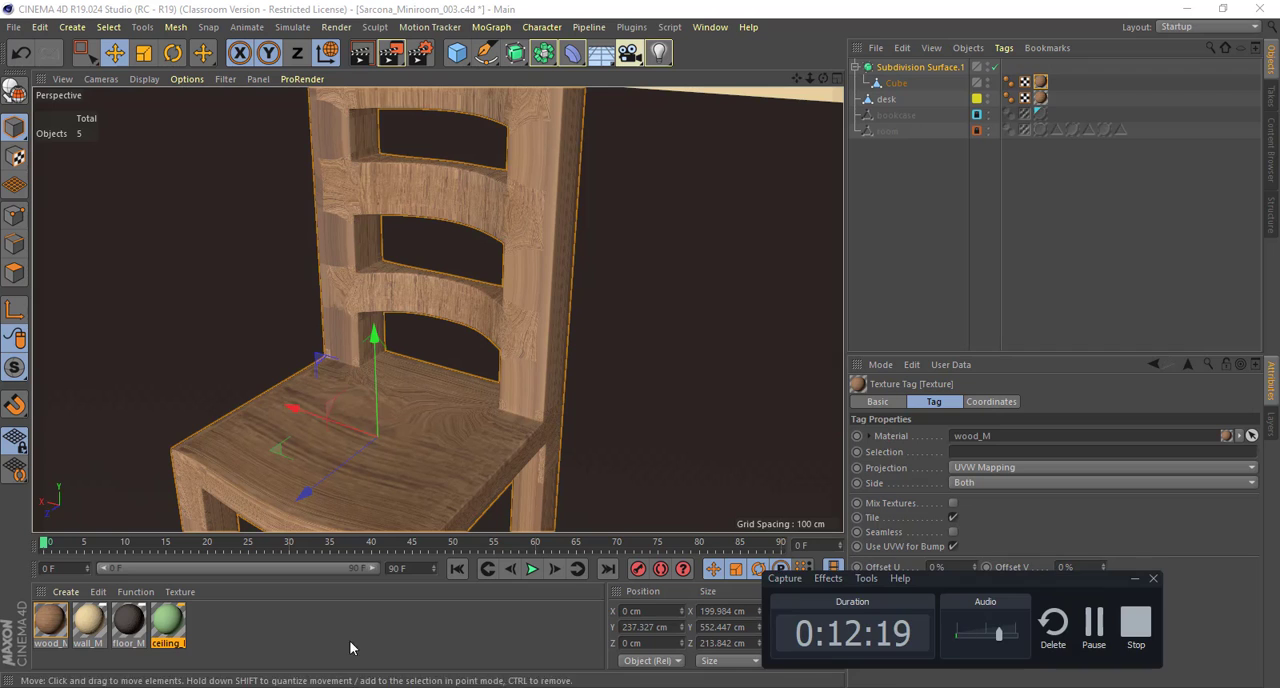
# Step: Examine how the wood grain runs across the chair's seat, legs, posts and back slats
pyautogui.keyDown('alt'); pyautogui.moveTo(522, 401); pyautogui.dragTo(477, 400, button='right'); pyautogui.keyUp('alt')
pyautogui.keyDown('alt'); pyautogui.moveTo(477, 398); pyautogui.dragTo(275, 365); pyautogui.keyUp('alt')
pyautogui.keyDown('alt'); pyautogui.moveTo(275, 360); pyautogui.dragTo(447, 373, button='right'); pyautogui.keyUp('alt')
pyautogui.keyDown('alt'); pyautogui.moveTo(440, 309); pyautogui.dragTo(347, 375); pyautogui.keyUp('alt')
pyautogui.keyDown('alt'); pyautogui.moveTo(554, 210); pyautogui.dragTo(395, 230, button='right'); pyautogui.keyUp('alt')
pyautogui.keyDown('alt'); pyautogui.moveTo(445, 240); pyautogui.dragTo(335, 218, button='middle'); pyautogui.keyUp('alt')
pyautogui.keyDown('alt'); pyautogui.moveTo(470, 252); pyautogui.dragTo(411, 217); pyautogui.keyUp('alt')
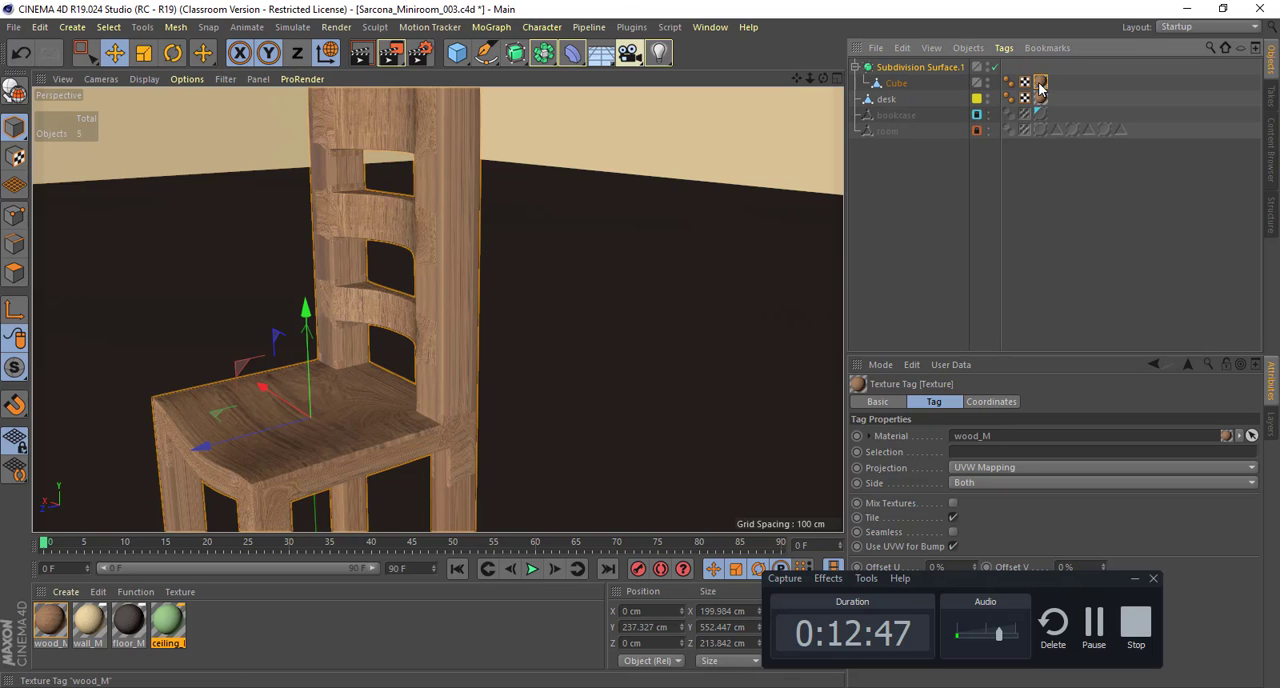
# Step: Set the projection of the chair mesh's wood_M texture to Cubic
pyautogui.click(896, 85)
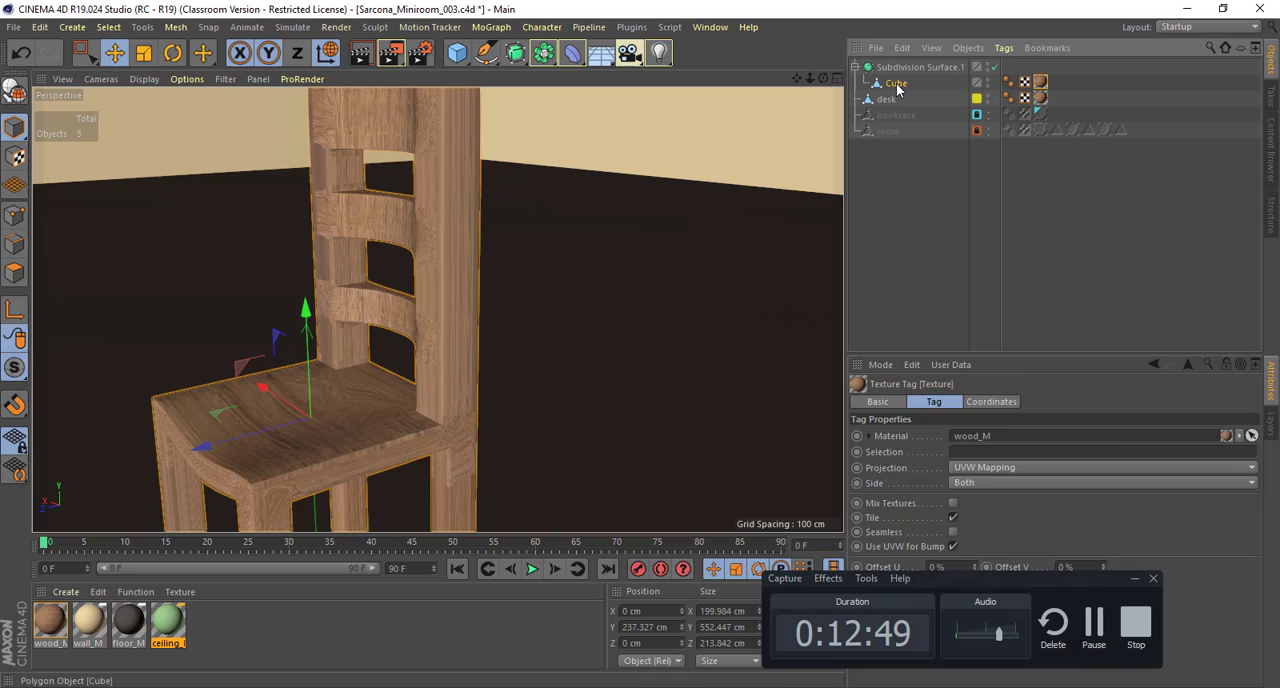
pyautogui.click(1041, 85)
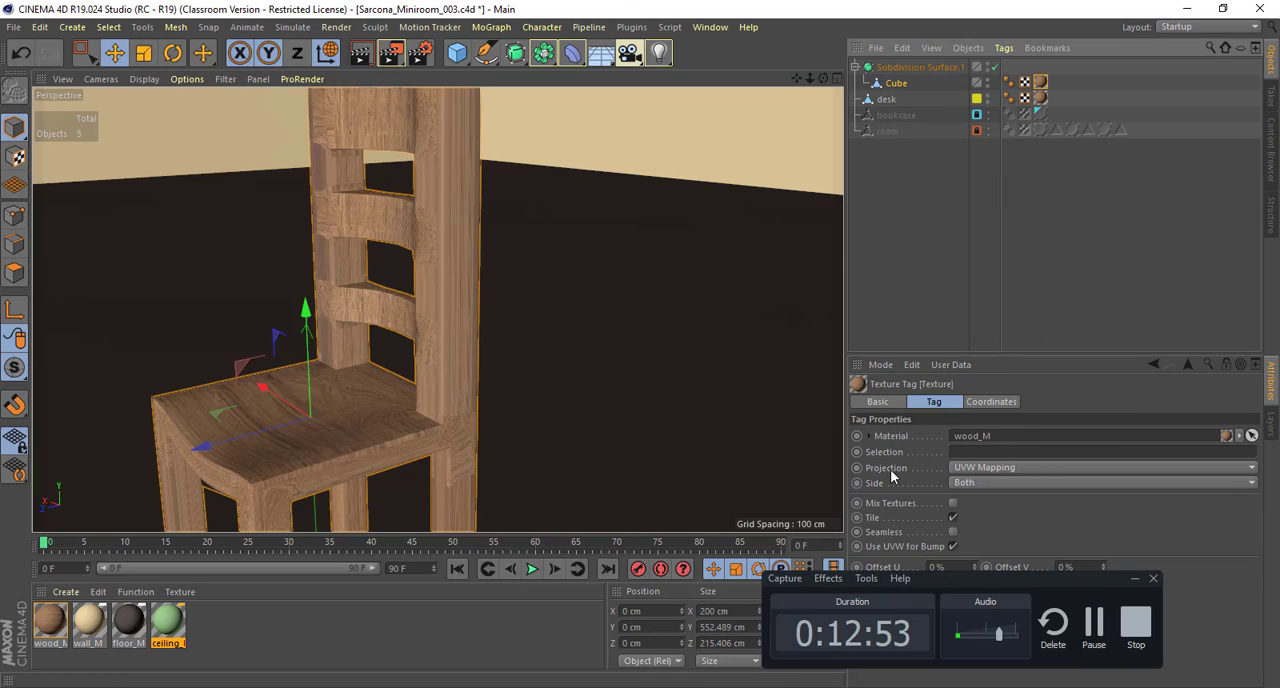
pyautogui.click(980, 467)
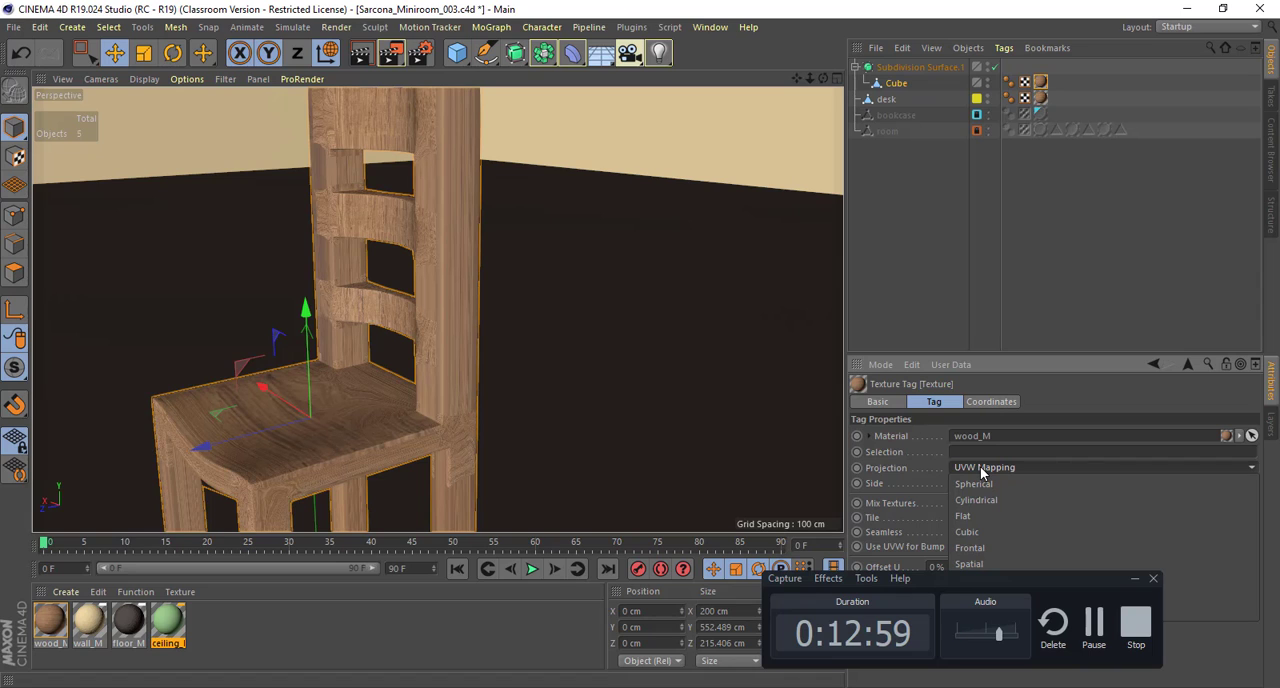
pyautogui.click(976, 533)
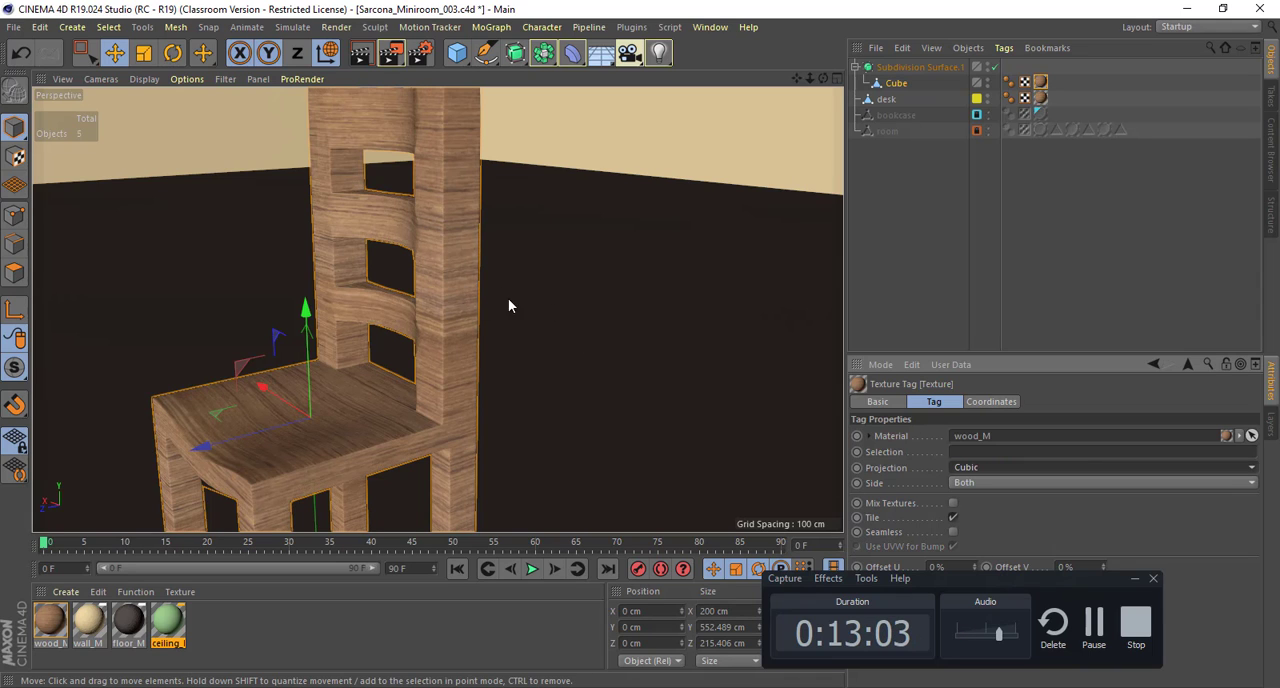
pyautogui.keyDown('alt'); pyautogui.moveTo(508, 305); pyautogui.dragTo(547, 299); pyautogui.keyUp('alt')
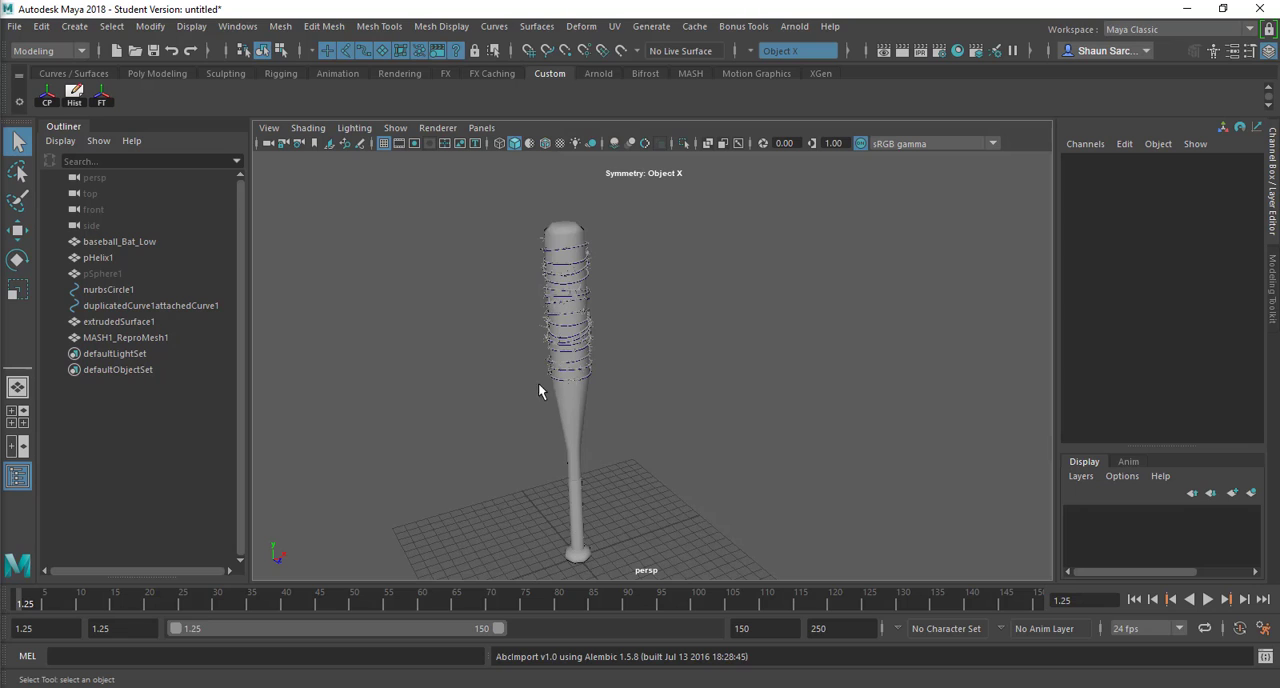
# Step: Switch to the gaming pipeline scene in Maya and examine the baseball bat and the barbed wire wrapped around it
pyautogui.keyDown('alt'); pyautogui.moveTo(538, 383); pyautogui.dragTo(545, 366); pyautogui.keyUp('alt')
pyautogui.keyDown('alt'); pyautogui.moveTo(641, 383); pyautogui.dragTo(805, 384, button='right'); pyautogui.keyUp('alt')
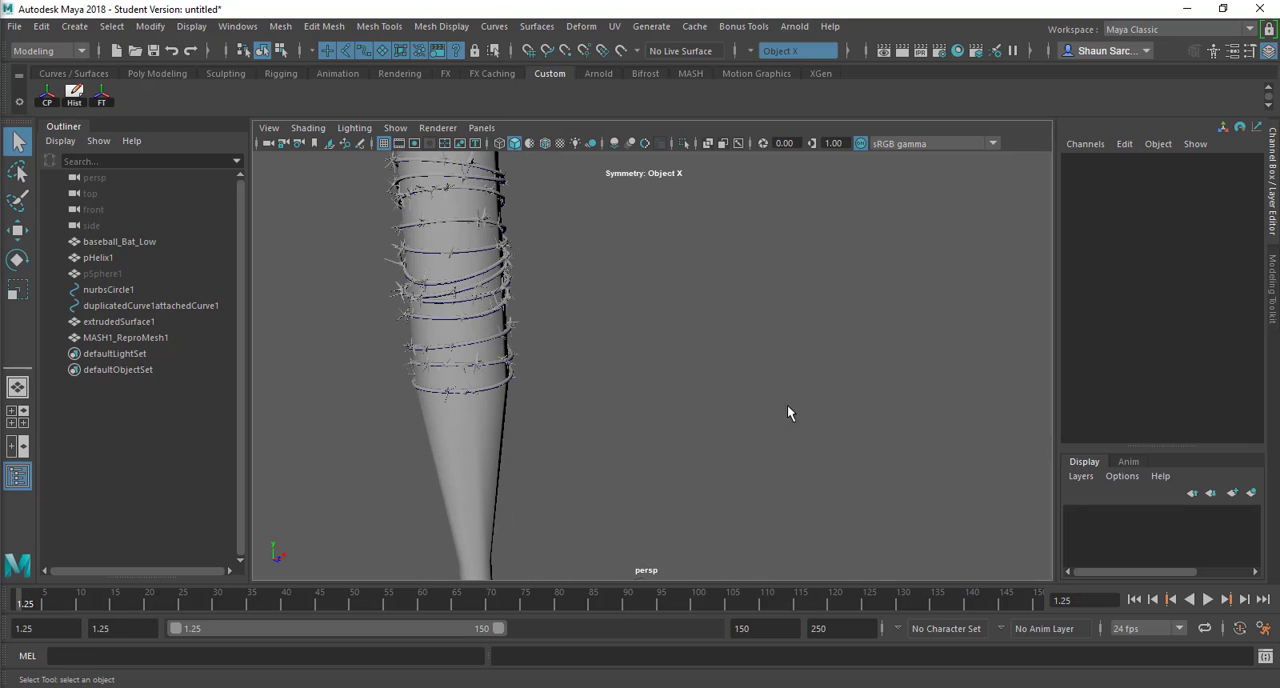
pyautogui.keyDown('alt'); pyautogui.moveTo(787, 404); pyautogui.dragTo(777, 384, button='middle'); pyautogui.keyUp('alt')
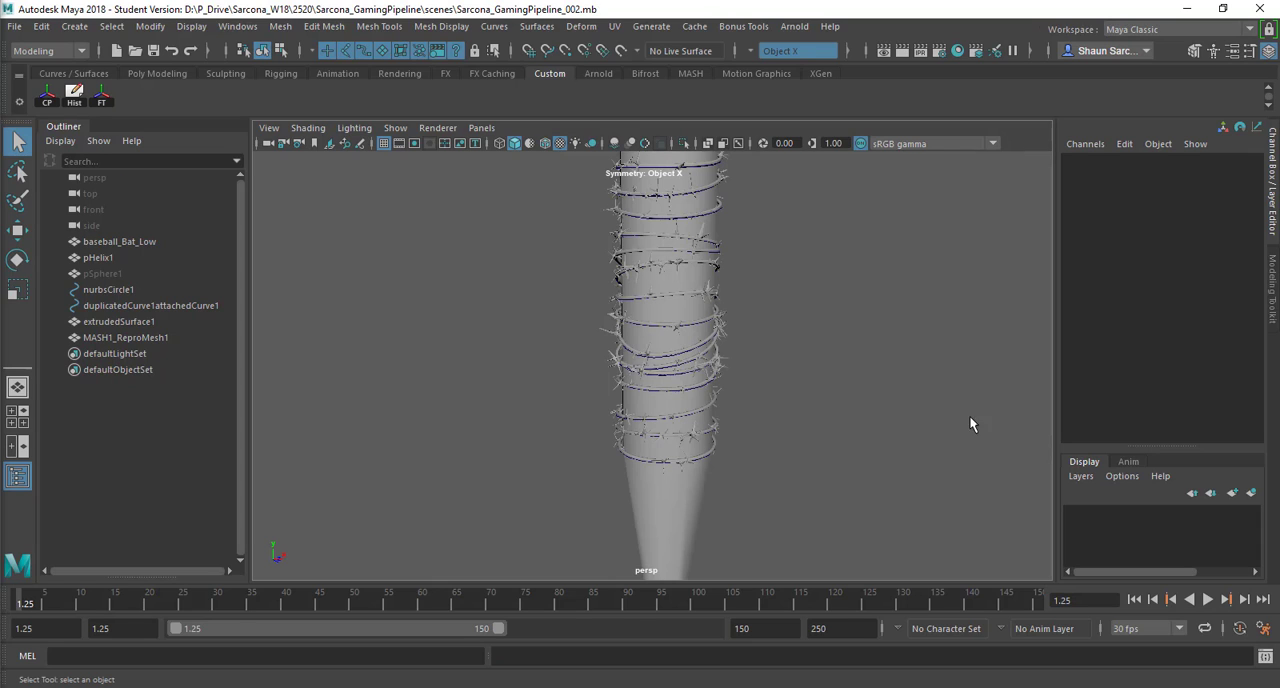
pyautogui.click(690, 457)
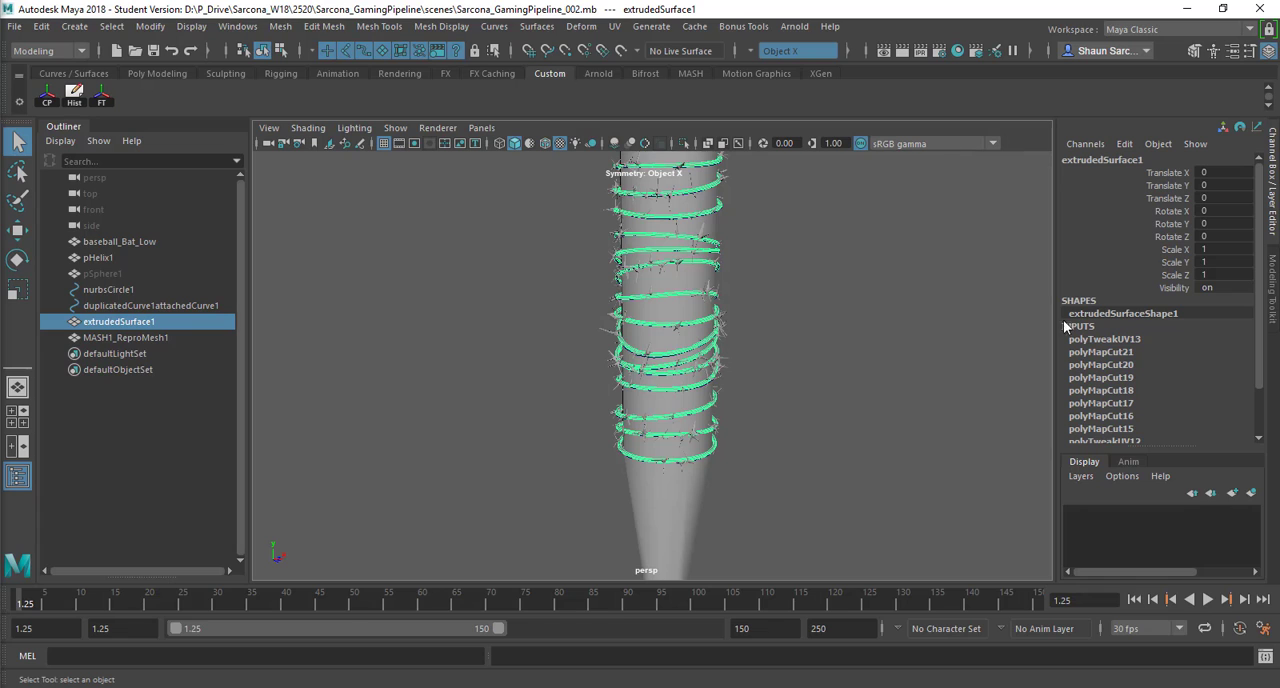
pyautogui.click(923, 350)
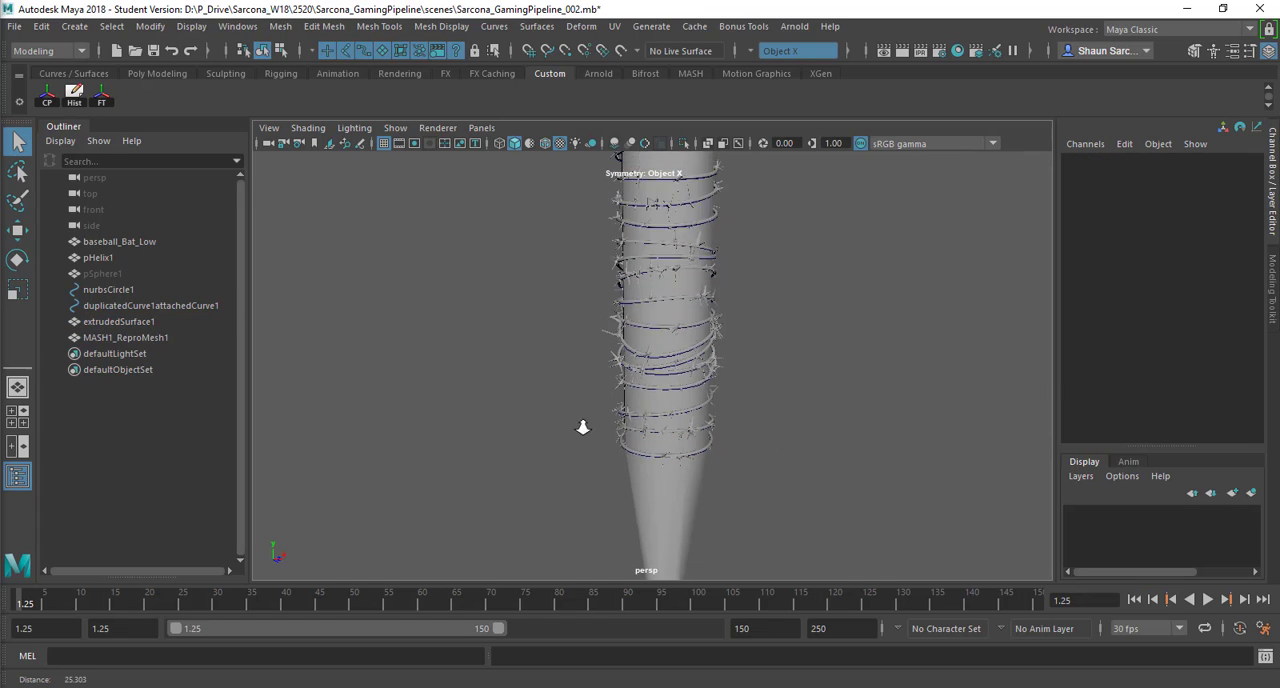
pyautogui.keyDown('alt'); pyautogui.moveTo(583, 428); pyautogui.dragTo(562, 371, button='right'); pyautogui.keyUp('alt')
pyautogui.keyDown('alt'); pyautogui.moveTo(562, 371); pyautogui.dragTo(506, 275, button='middle'); pyautogui.keyUp('alt')
pyautogui.moveTo(588, 378); pyautogui.dragTo(691, 371)
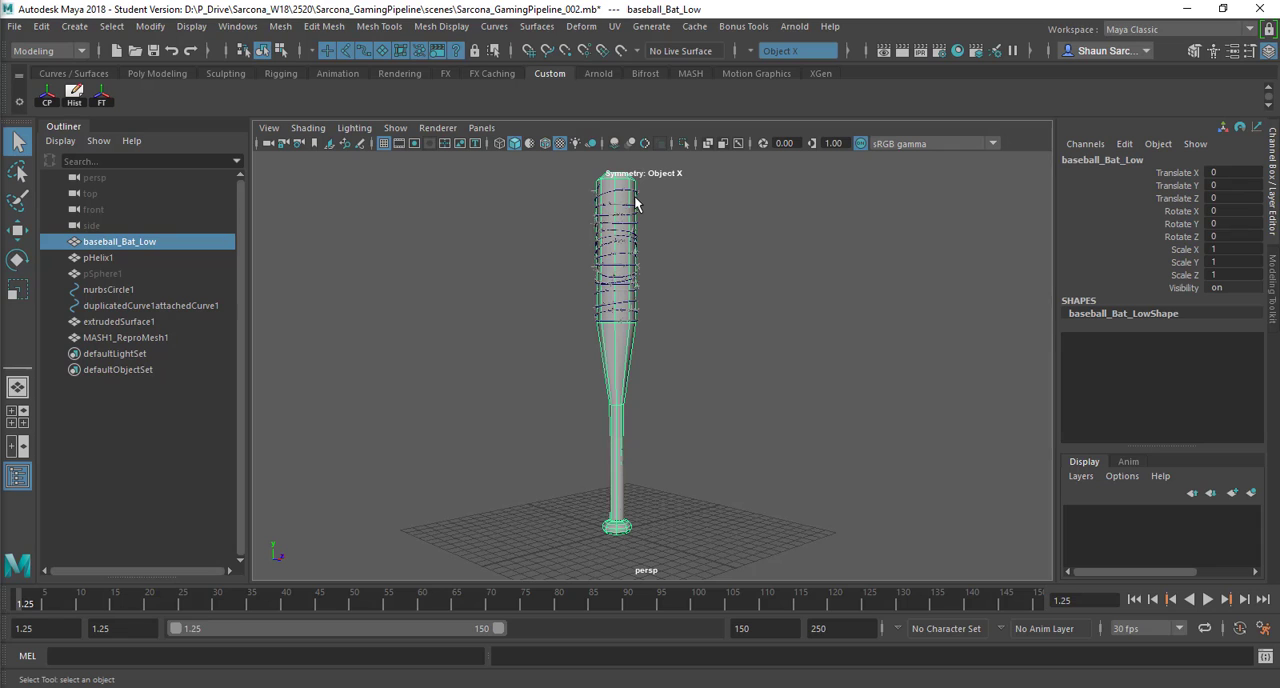
# Step: Select the pHelix1 grip wrap on the bat's handle and frame it for a close look
pyautogui.click(614, 489)
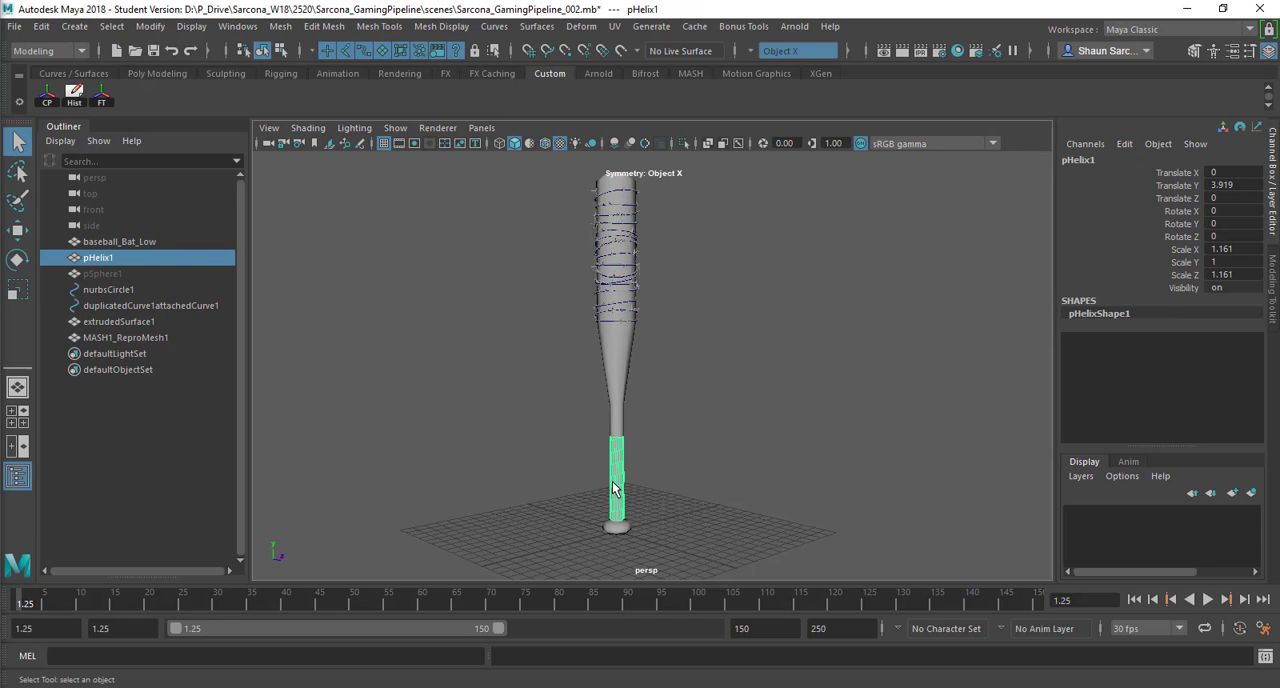
pyautogui.press('f')
pyautogui.moveTo(717, 394)
pyautogui.keyDown('alt'); pyautogui.mouseDown()
pyautogui.moveTo(731, 448)
pyautogui.moveTo(726, 383)
pyautogui.mouseUp(); pyautogui.keyUp('alt')
pyautogui.keyDown('alt'); pyautogui.moveTo(726, 383); pyautogui.dragTo(690, 350, button='right'); pyautogui.keyUp('alt')
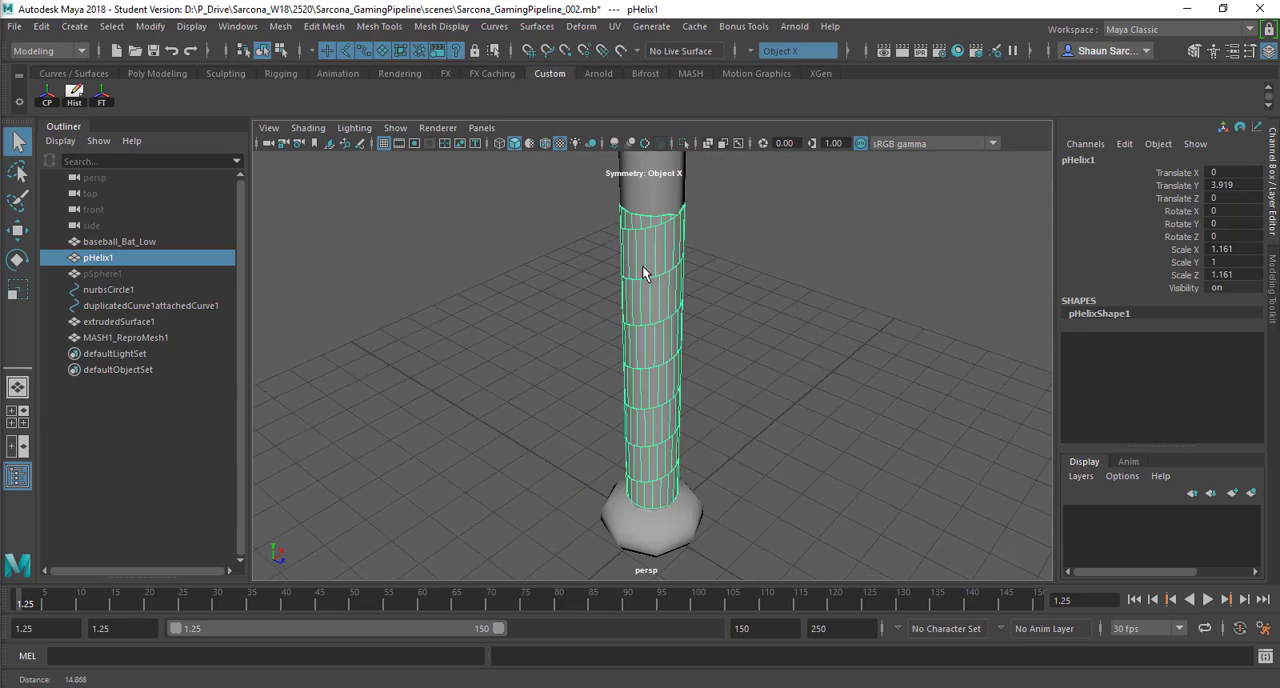
# Step: Inspect the barbed wire up close, selecting the MASH1_ReproMesh1 barbs and the extrudedSurface1 wire in turn
pyautogui.keyDown('alt'); pyautogui.moveTo(646, 271); pyautogui.dragTo(658, 560, button='middle'); pyautogui.keyUp('alt')
pyautogui.keyDown('alt'); pyautogui.moveTo(646, 185); pyautogui.dragTo(650, 388, button='middle'); pyautogui.keyUp('alt')
pyautogui.keyDown('alt'); pyautogui.moveTo(650, 388); pyautogui.dragTo(940, 415, button='right'); pyautogui.keyUp('alt')
pyautogui.click(793, 425)
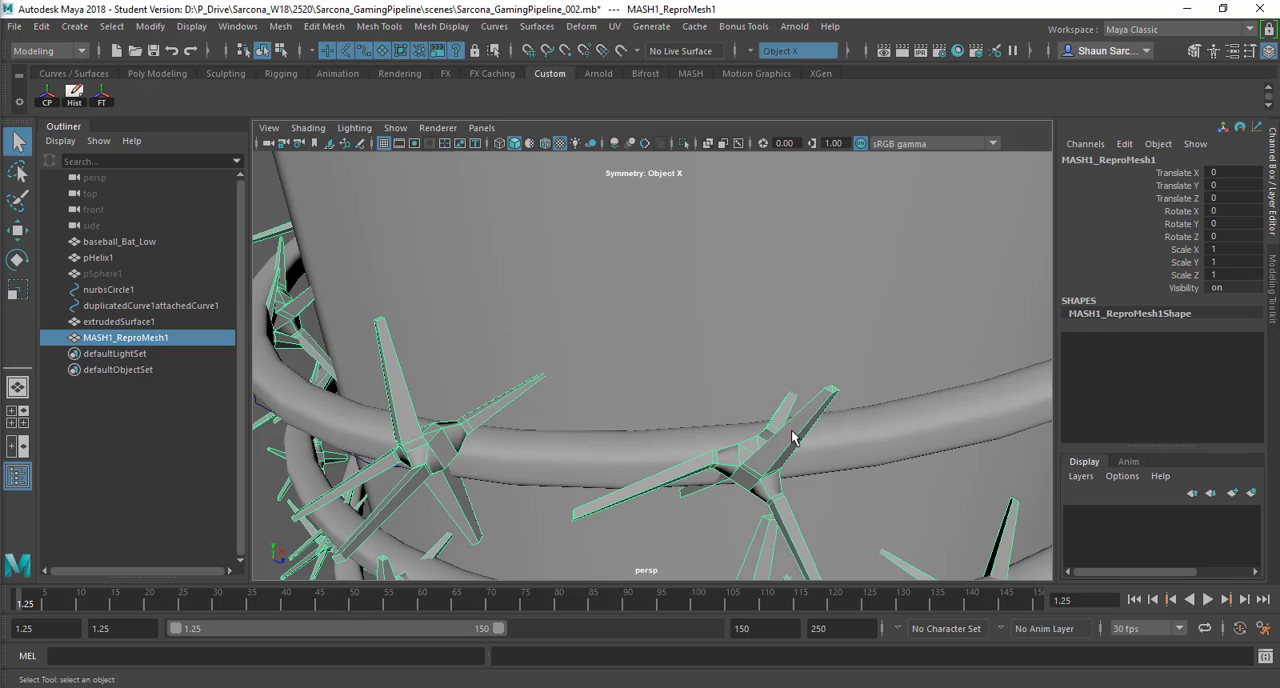
pyautogui.click(621, 455)
pyautogui.keyDown('alt'); pyautogui.moveTo(852, 456); pyautogui.dragTo(496, 418, button='right'); pyautogui.keyUp('alt')
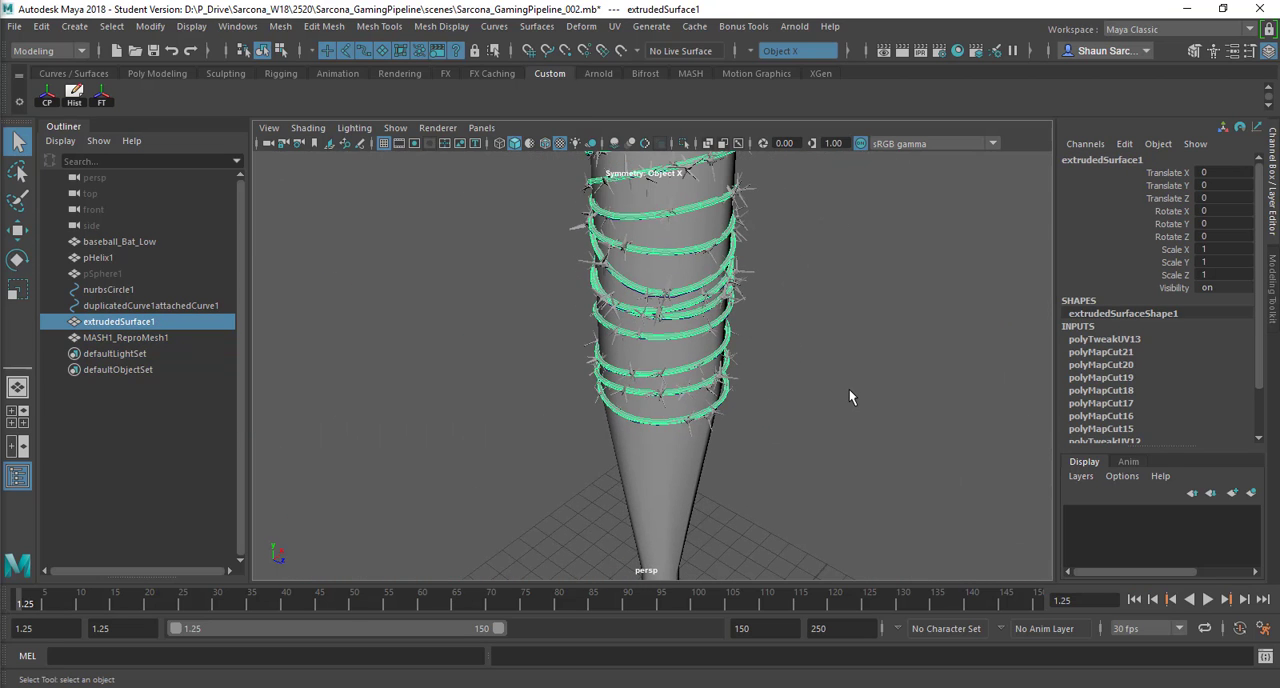
pyautogui.click(849, 389)
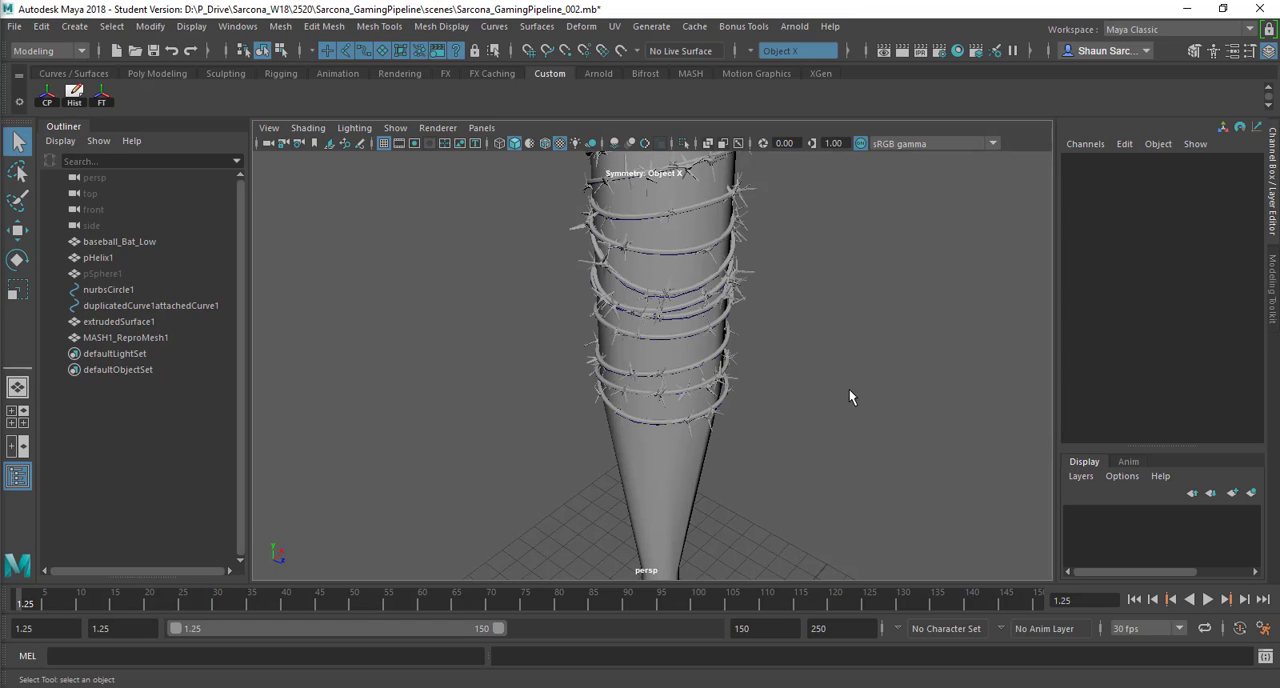
# Step: Select the baseball_Bat_Low mesh and show its UV layout beside the full bat, with the UV Toolkit closed
pyautogui.scroll(-9, 749, 402)
pyautogui.keyDown('alt'); pyautogui.moveTo(660, 393); pyautogui.dragTo(638, 359); pyautogui.keyUp('alt')
pyautogui.click(638, 359)
pyautogui.click(731, 350)
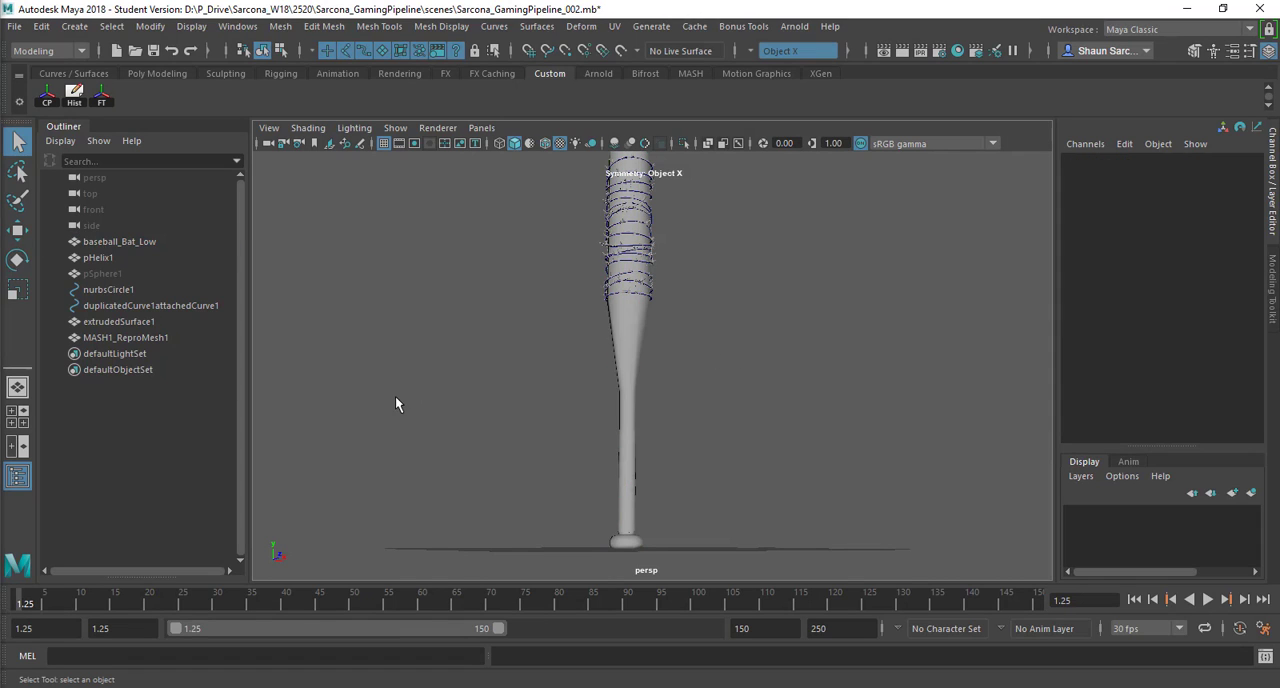
pyautogui.hotkey('ctrl', 'z')
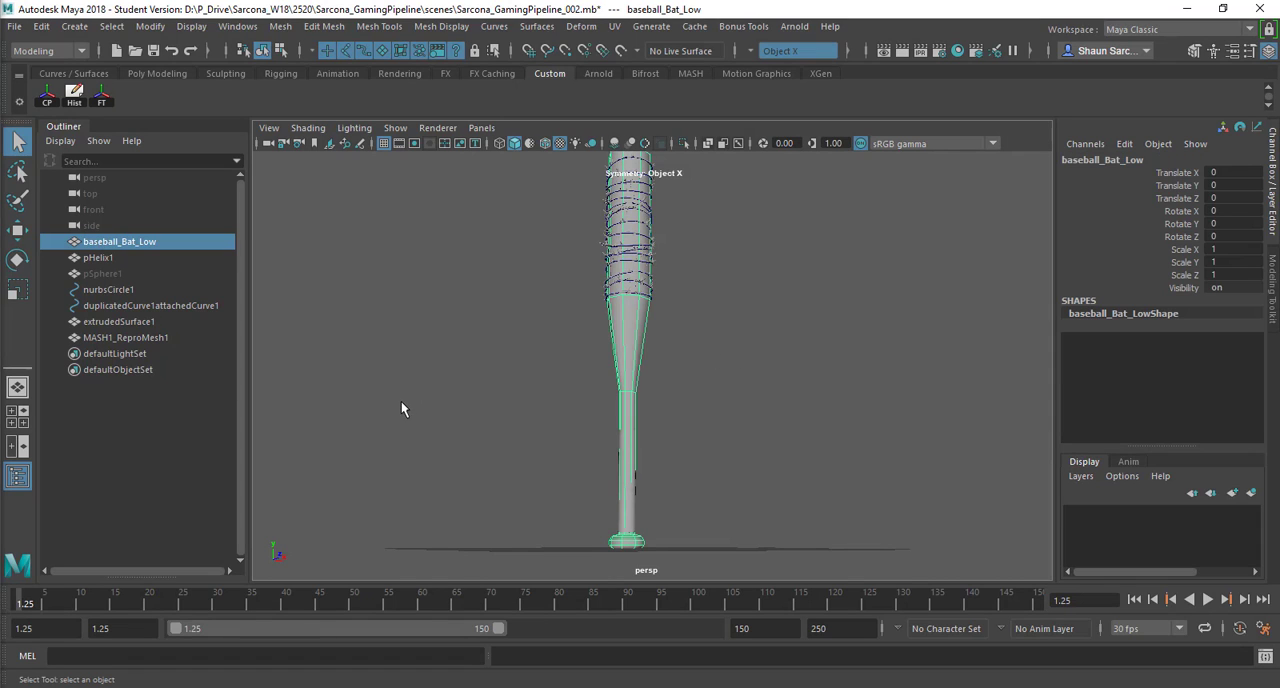
pyautogui.click(616, 27)
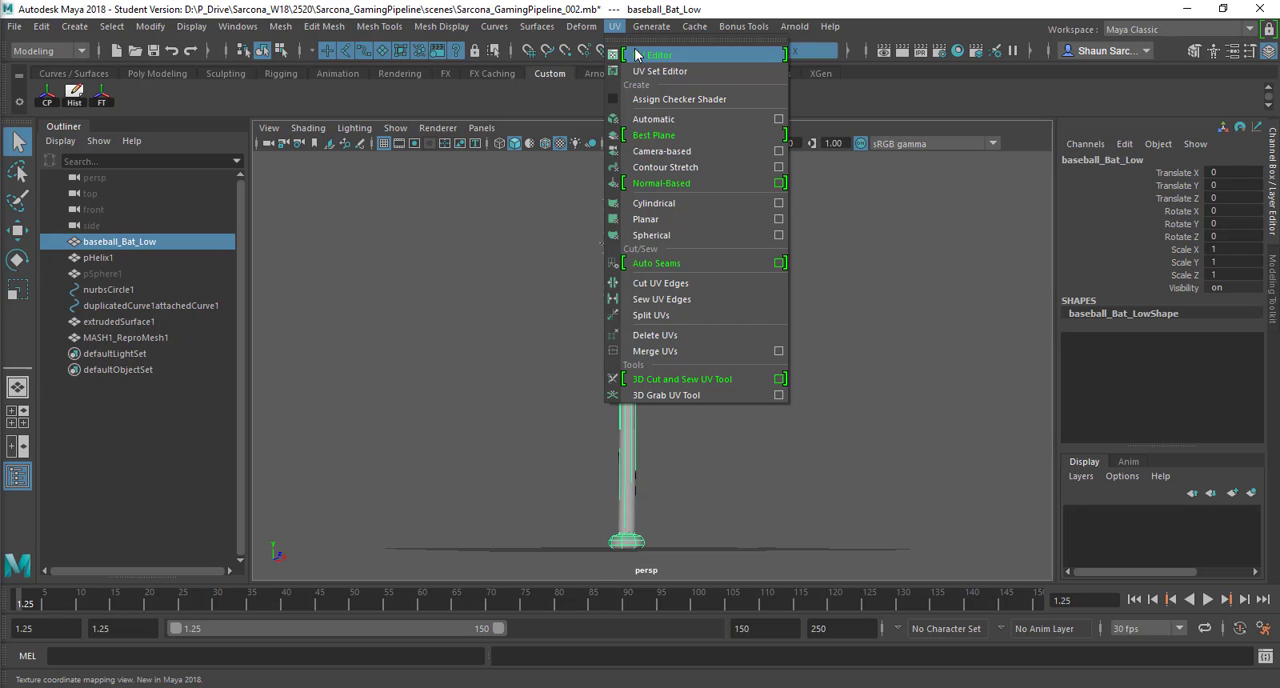
pyautogui.click(637, 55)
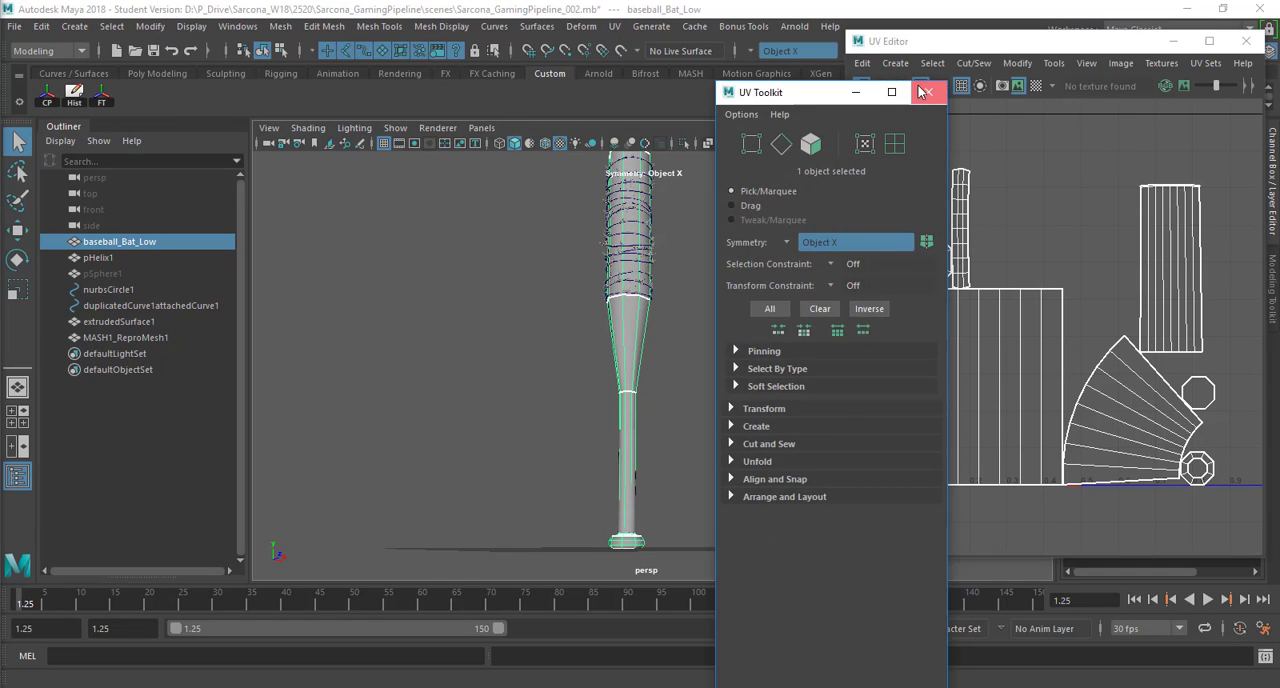
pyautogui.click(928, 92)
pyautogui.moveTo(929, 44); pyautogui.dragTo(813, 45)
pyautogui.keyDown('alt'); pyautogui.moveTo(480, 277); pyautogui.dragTo(508, 217); pyautogui.keyUp('alt')
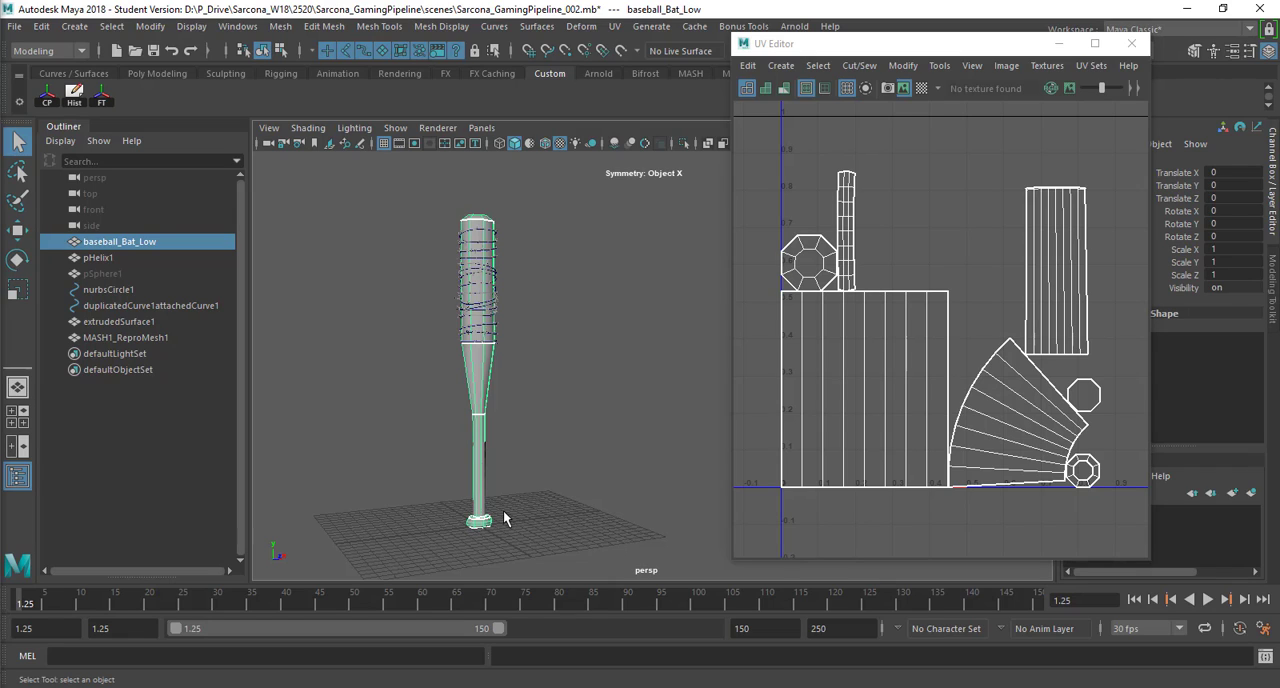
# Step: Select the extrudedSurface1 wire around the bat and inspect its UV shells alongside a close view of the wire
pyautogui.click(486, 305)
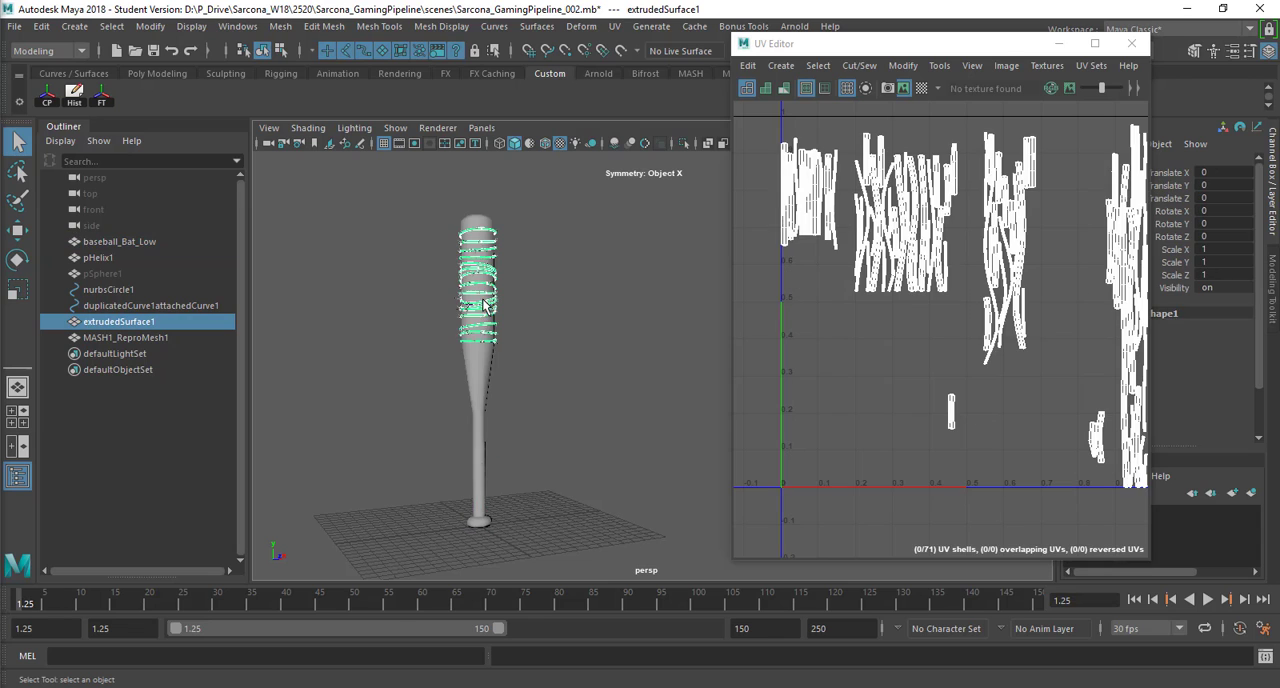
pyautogui.keyDown('alt'); pyautogui.moveTo(453, 315); pyautogui.dragTo(660, 523, button='right'); pyautogui.keyUp('alt')
pyautogui.keyDown('alt'); pyautogui.moveTo(440, 300); pyautogui.dragTo(664, 425, button='middle'); pyautogui.keyUp('alt')
pyautogui.keyDown('alt'); pyautogui.moveTo(664, 425); pyautogui.dragTo(684, 558, button='right'); pyautogui.keyUp('alt')
pyautogui.keyDown('alt'); pyautogui.moveTo(518, 437); pyautogui.dragTo(749, 480, button='middle'); pyautogui.keyUp('alt')
pyautogui.keyDown('alt'); pyautogui.moveTo(917, 254); pyautogui.dragTo(886, 302, button='middle'); pyautogui.keyUp('alt')
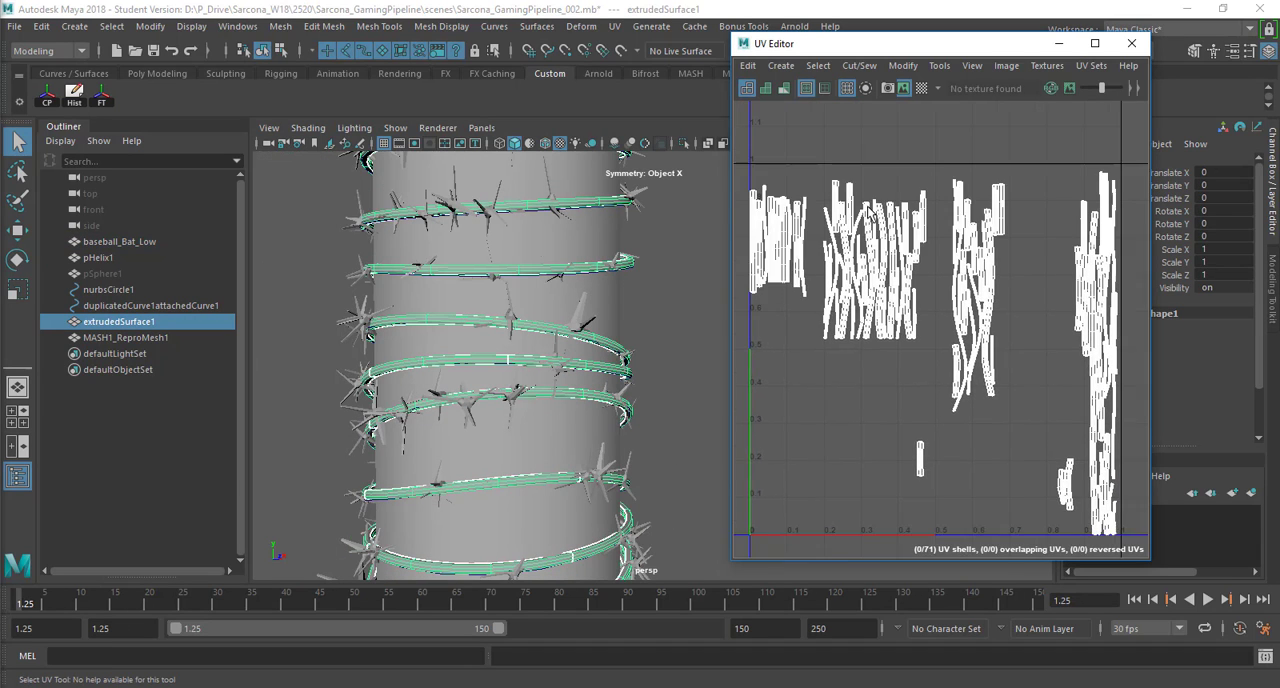
pyautogui.keyDown('alt'); pyautogui.moveTo(870, 213); pyautogui.dragTo(857, 204, button='middle'); pyautogui.keyUp('alt')
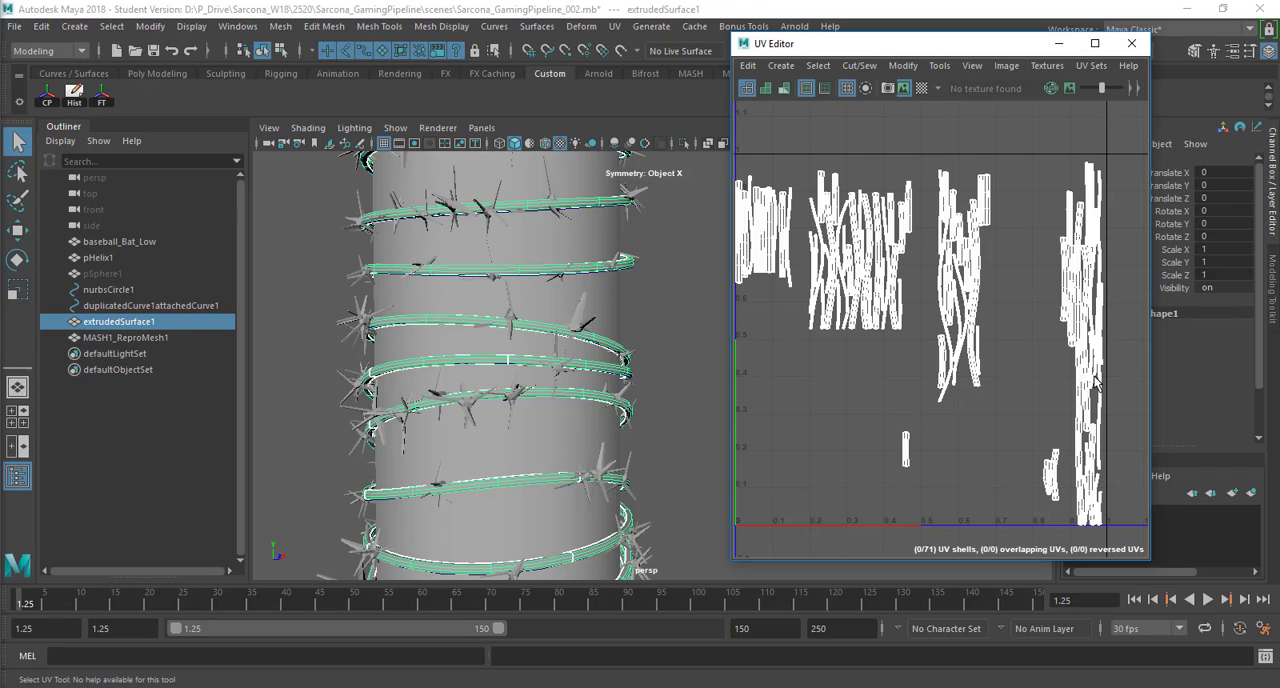
# Step: Show the UV layout of the MASH1_ReproMesh1 barbs, then clear the selection
pyautogui.click(586, 317)
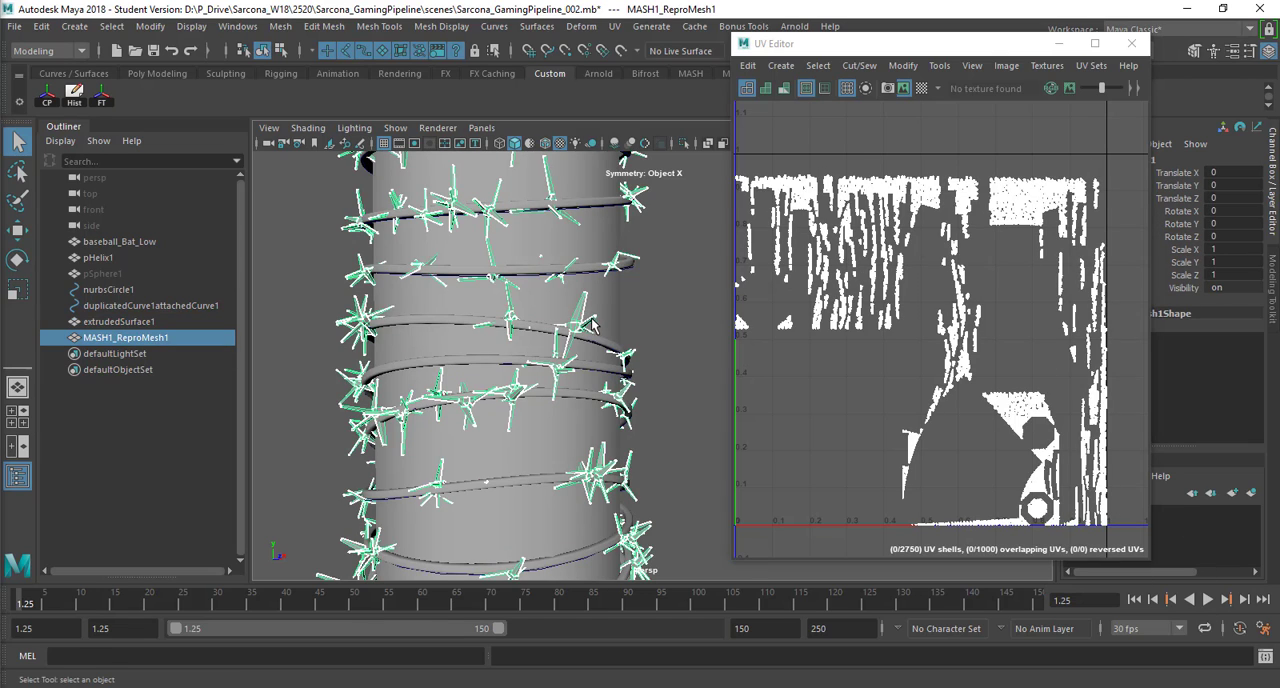
pyautogui.click(677, 321)
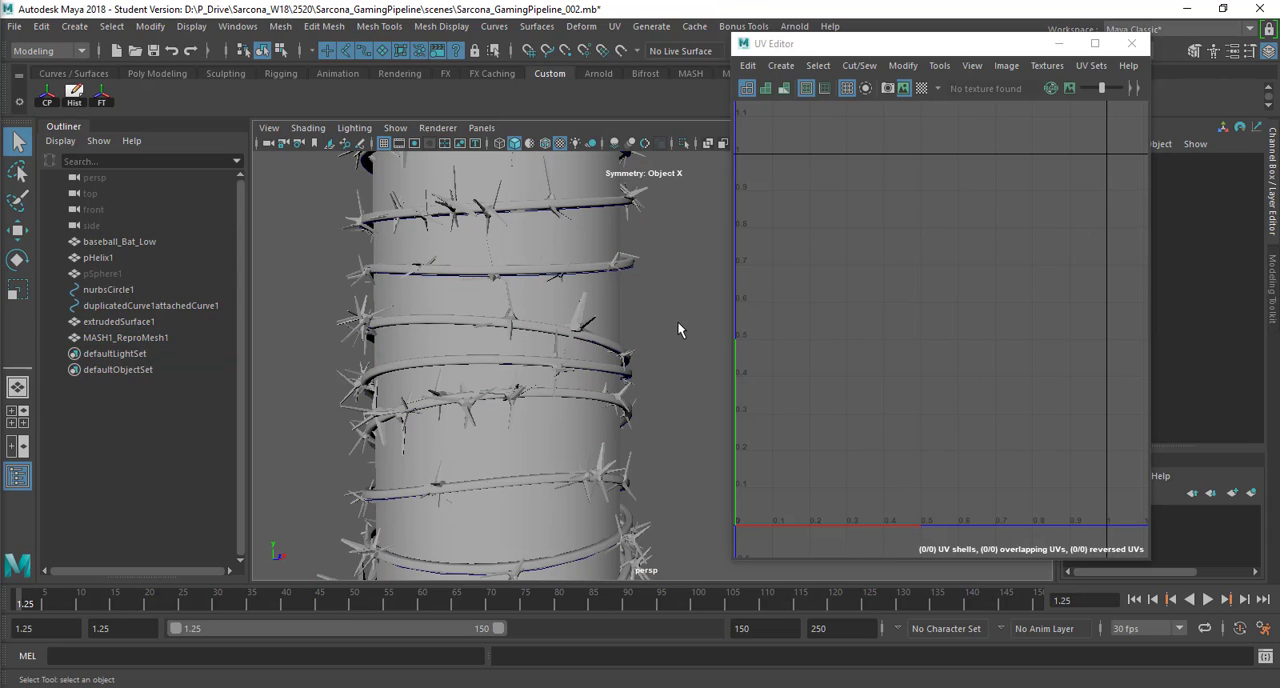
pyautogui.scroll(-5, 677, 321)
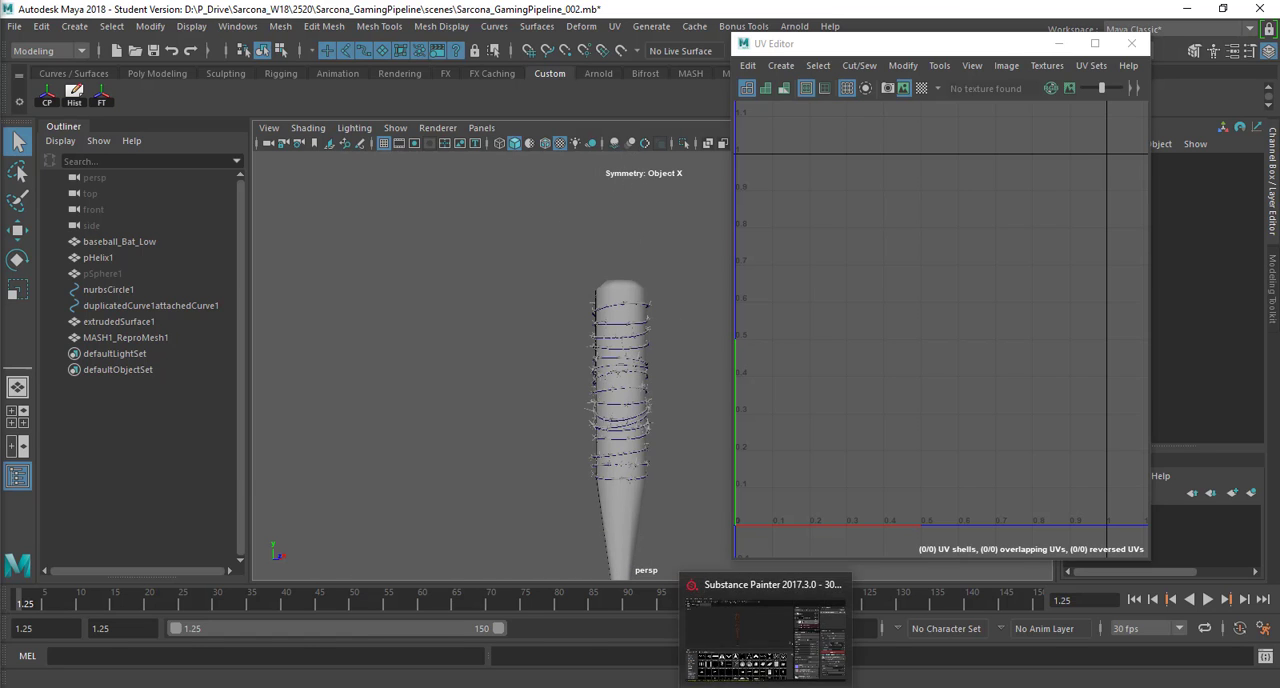
# Step: Switch to the Substance_NeganBat_001 project in Substance Painter and shrink the shelf to enlarge the 3D view
pyautogui.click(770, 640)
pyautogui.scroll(2, 671, 251)
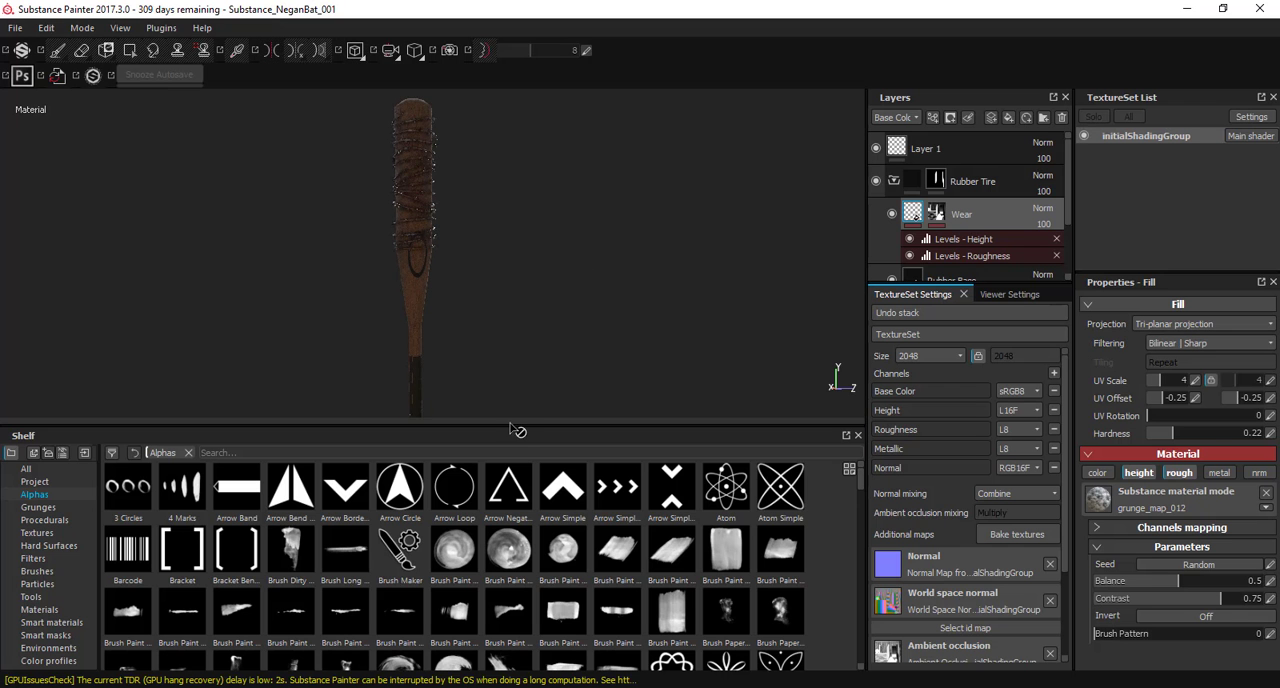
pyautogui.moveTo(511, 428); pyautogui.dragTo(541, 575)
pyautogui.scroll(6, 645, 345)
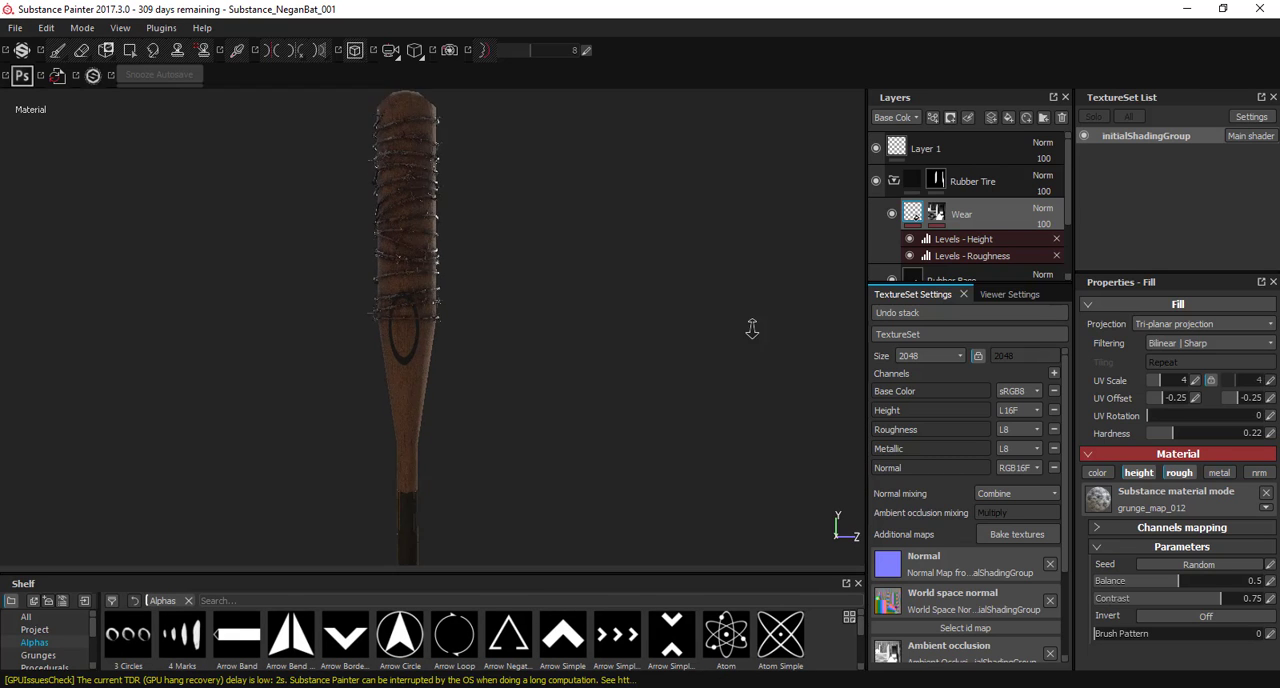
# Step: Examine the textured bat's barbed wire, wood and handle wrap up close from several angles
pyautogui.keyDown('alt'); pyautogui.moveTo(641, 341); pyautogui.dragTo(548, 366); pyautogui.keyUp('alt')
pyautogui.keyDown('alt'); pyautogui.moveTo(345, 360); pyautogui.dragTo(310, 430, button='right'); pyautogui.keyUp('alt')
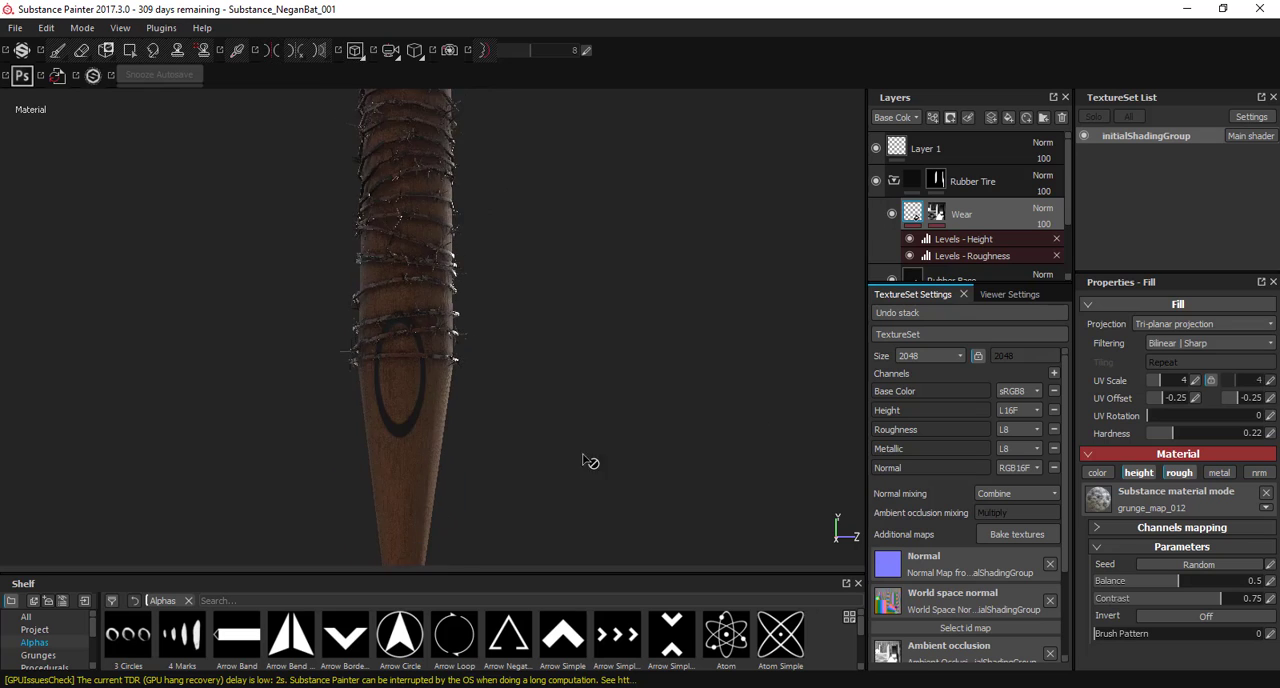
pyautogui.keyDown('alt'); pyautogui.moveTo(586, 458); pyautogui.dragTo(537, 195, button='middle'); pyautogui.keyUp('alt')
pyautogui.keyDown('alt'); pyautogui.moveTo(563, 343); pyautogui.dragTo(585, 238, button='middle'); pyautogui.keyUp('alt')
pyautogui.keyDown('alt'); pyautogui.moveTo(588, 240); pyautogui.dragTo(573, 318); pyautogui.keyUp('alt')
pyautogui.keyDown('alt'); pyautogui.moveTo(573, 318); pyautogui.dragTo(582, 343, button='middle'); pyautogui.keyUp('alt')
pyautogui.keyDown('alt'); pyautogui.moveTo(582, 343); pyautogui.dragTo(575, 250); pyautogui.keyUp('alt')
pyautogui.keyDown('alt'); pyautogui.moveTo(585, 486); pyautogui.dragTo(579, 309, button='middle'); pyautogui.keyUp('alt')
pyautogui.keyDown('alt'); pyautogui.moveTo(579, 309); pyautogui.dragTo(500, 430); pyautogui.keyUp('alt')
pyautogui.keyDown('alt'); pyautogui.moveTo(530, 450); pyautogui.dragTo(395, 130, button='middle'); pyautogui.keyUp('alt')
pyautogui.keyDown('alt'); pyautogui.moveTo(425, 528); pyautogui.dragTo(421, 292, button='middle'); pyautogui.keyUp('alt')
pyautogui.keyDown('alt'); pyautogui.moveTo(421, 292); pyautogui.dragTo(395, 215); pyautogui.keyUp('alt')
pyautogui.keyDown('alt'); pyautogui.moveTo(390, 210); pyautogui.dragTo(565, 501, button='middle'); pyautogui.keyUp('alt')
pyautogui.keyDown('alt'); pyautogui.moveTo(420, 430); pyautogui.dragTo(312, 262, button='right'); pyautogui.keyUp('alt')
pyautogui.keyDown('alt'); pyautogui.moveTo(477, 480); pyautogui.dragTo(480, 640, button='middle'); pyautogui.keyUp('alt')
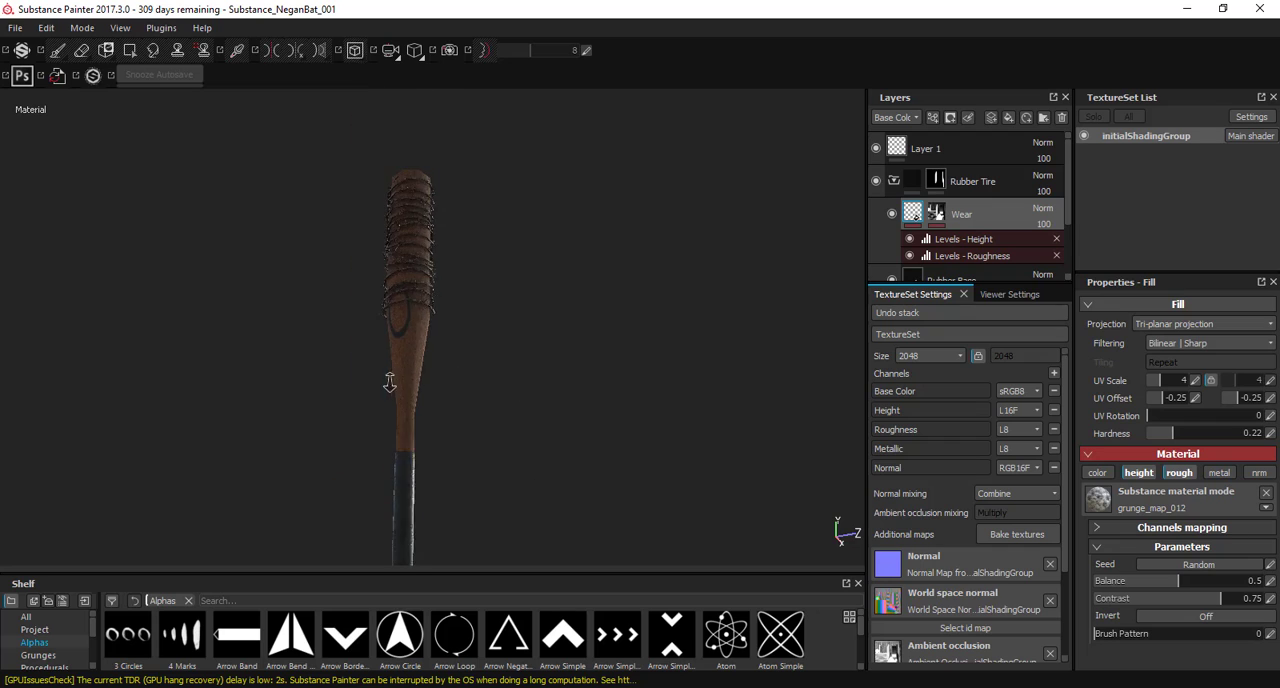
# Step: Frame the whole bat, render it with Iray against the panorama environment and view it from another angle
pyautogui.keyDown('alt'); pyautogui.moveTo(391, 380); pyautogui.dragTo(428, 380); pyautogui.keyUp('alt')
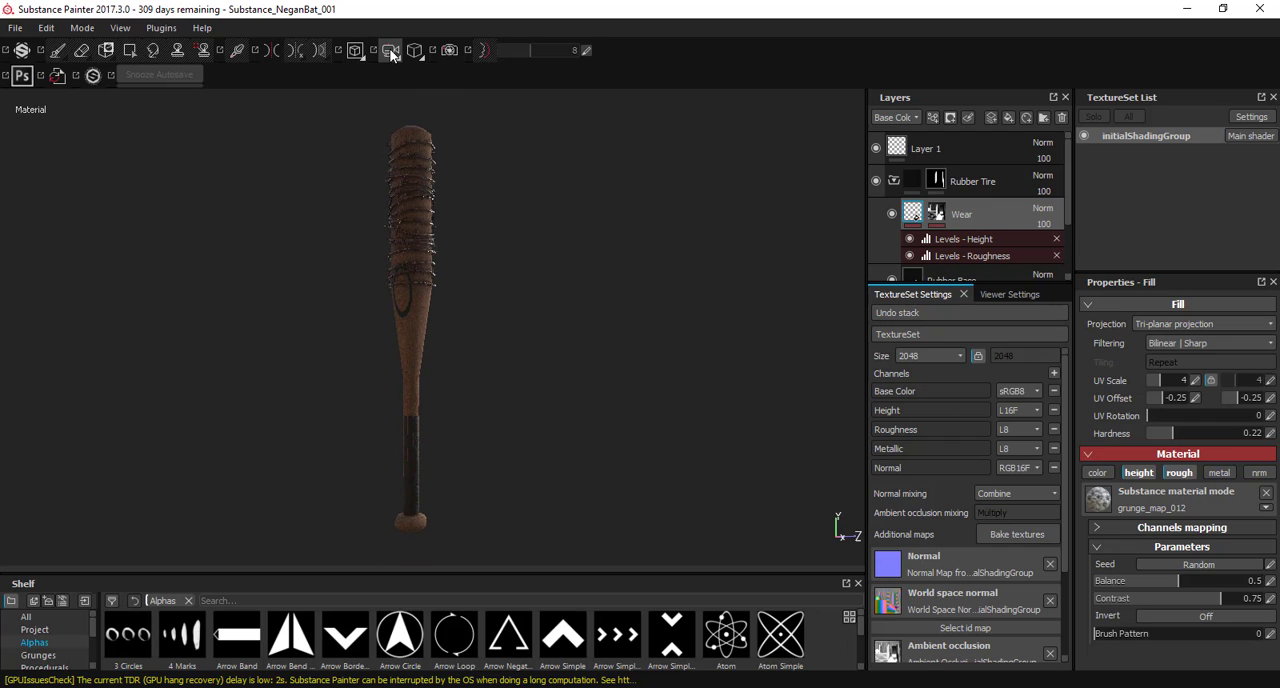
pyautogui.click(449, 51)
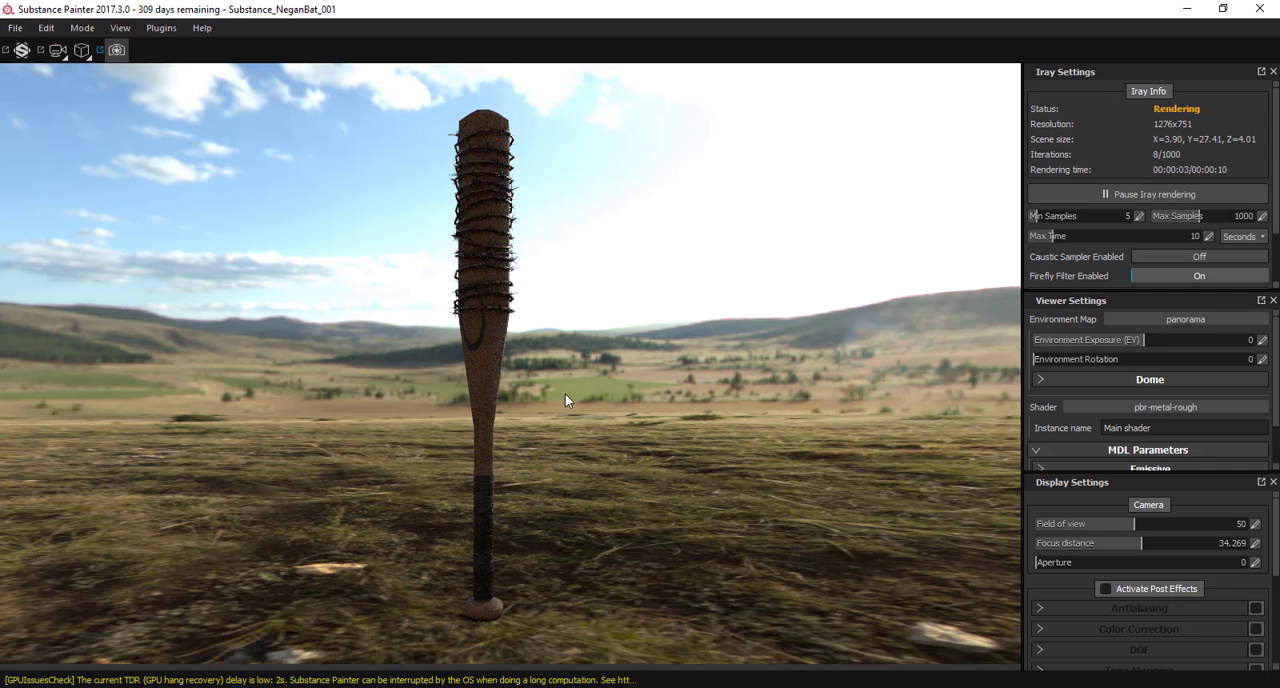
pyautogui.keyDown('alt'); pyautogui.moveTo(552, 386); pyautogui.dragTo(660, 384); pyautogui.keyUp('alt')
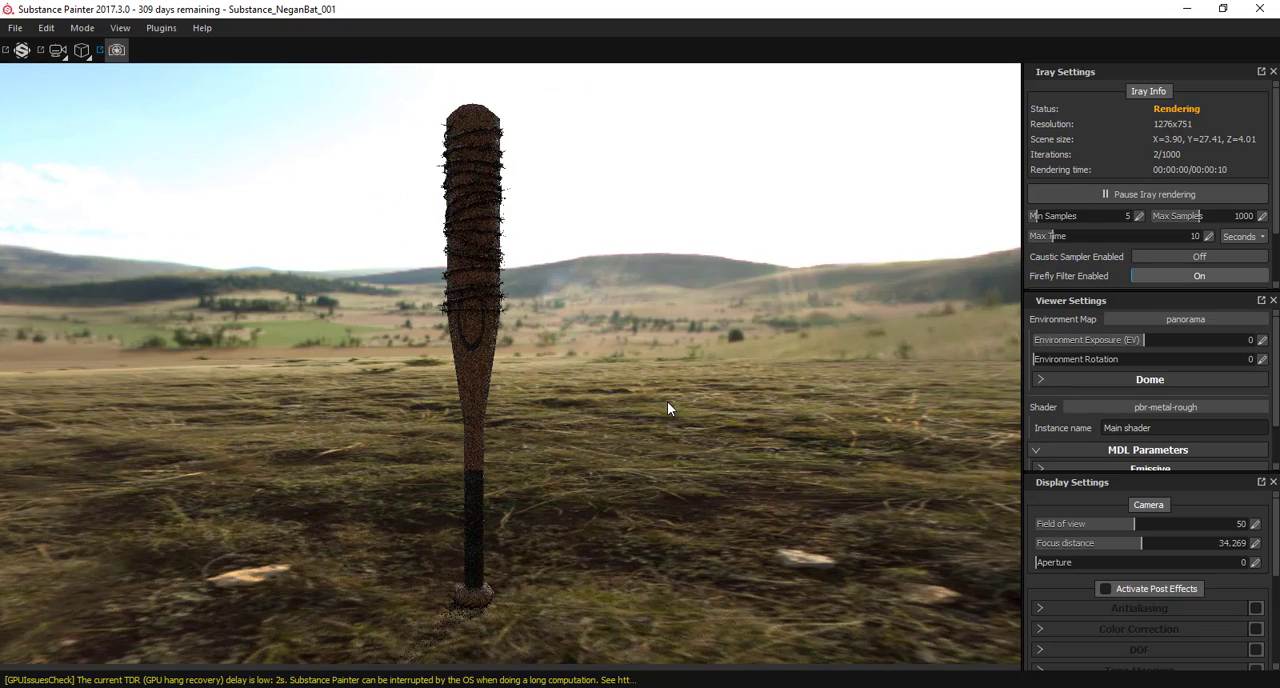
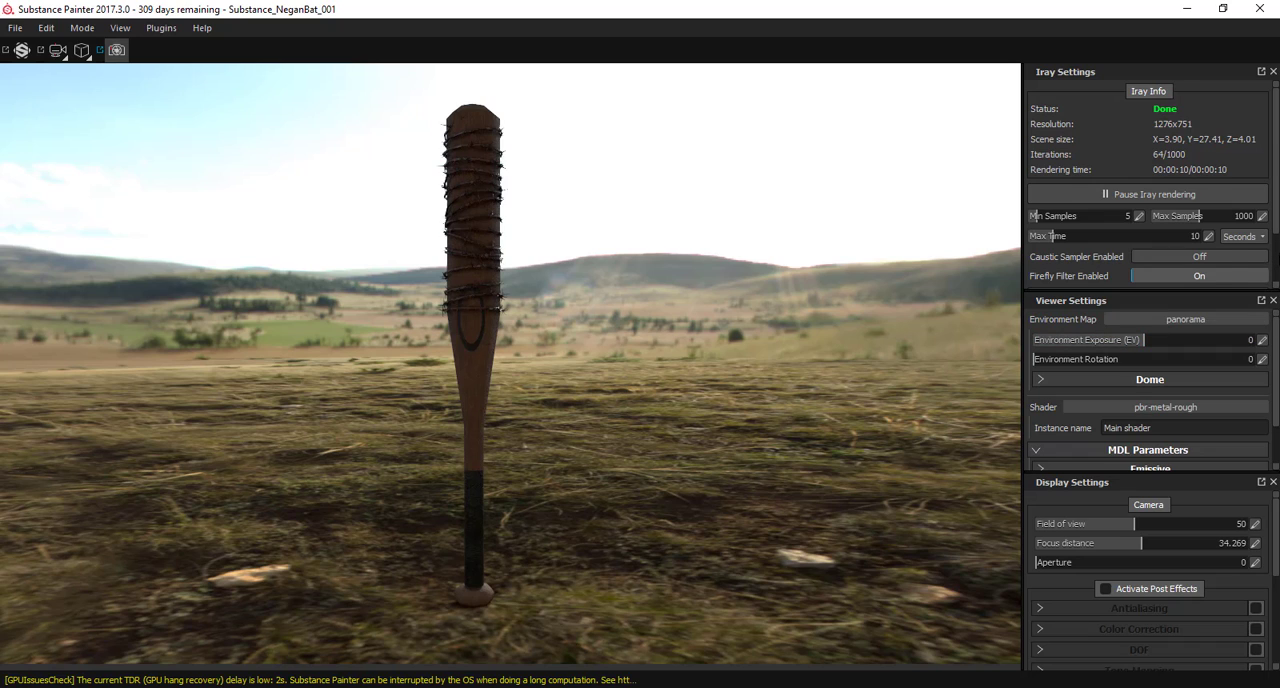
# Step: Activate post effects for the bat render and enable Color Correction with brightness set to 2
pyautogui.scroll(-2, 1148, 180)
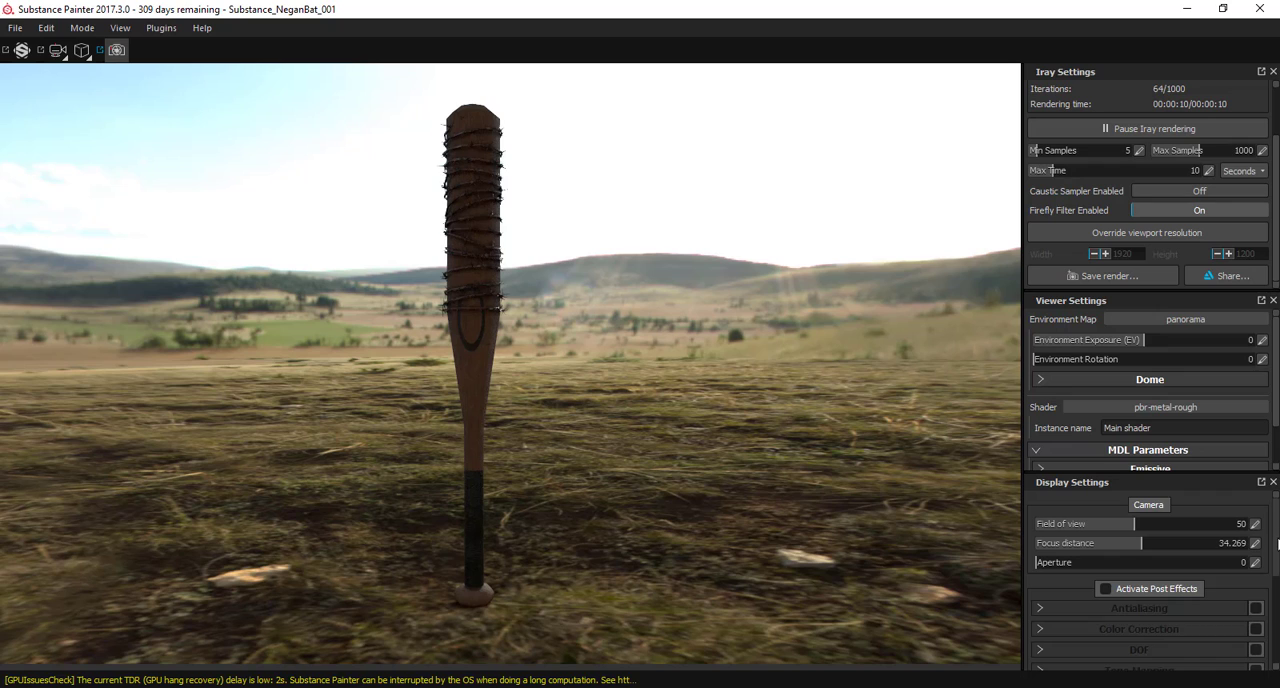
pyautogui.scroll(-3, 1277, 543)
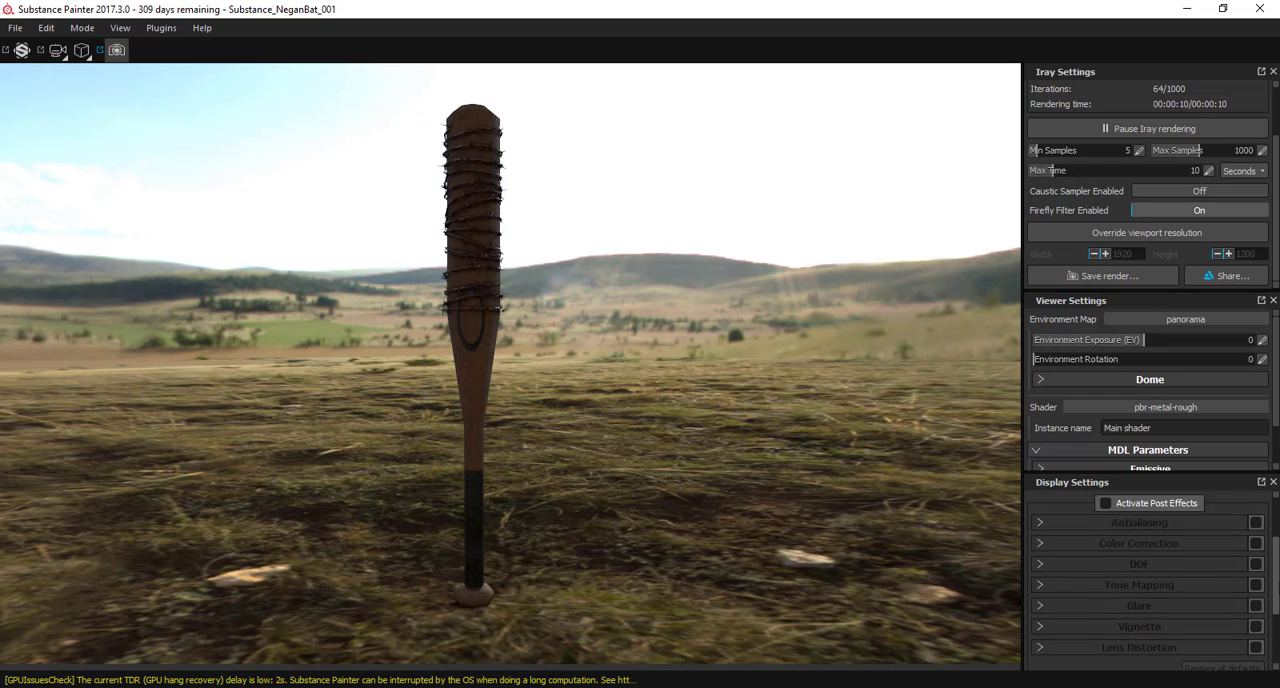
pyautogui.scroll(-2, 1059, 535)
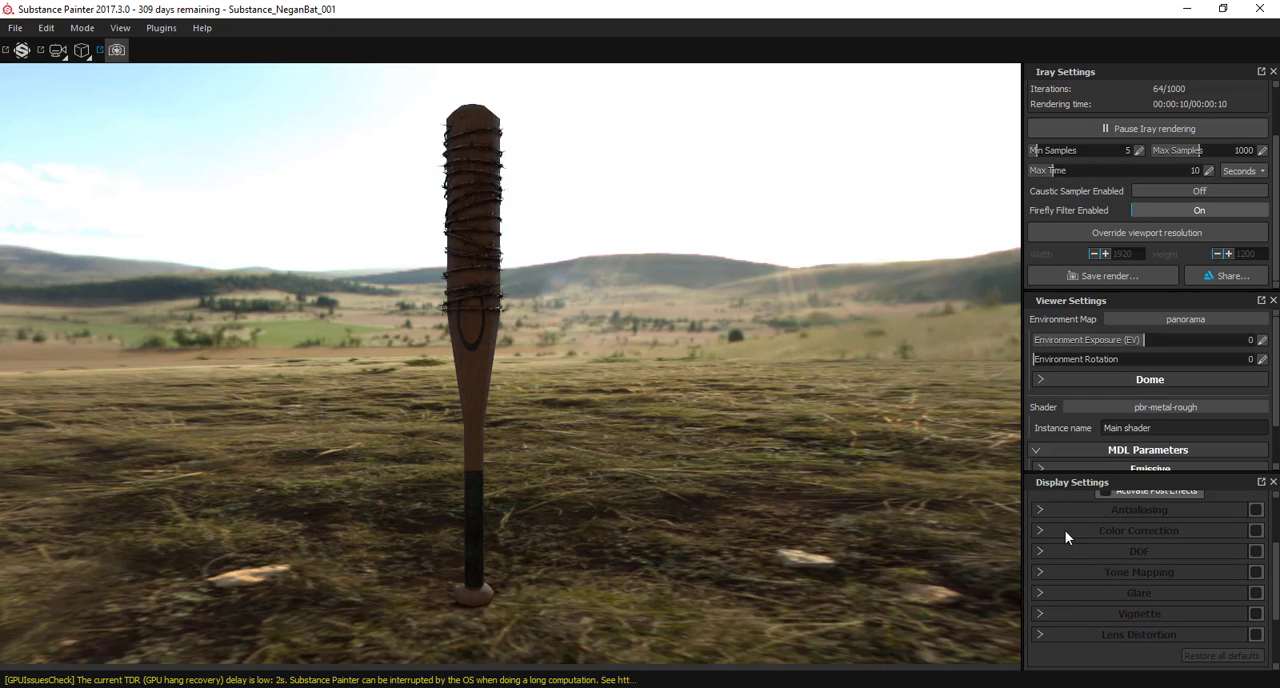
pyautogui.click(1109, 493)
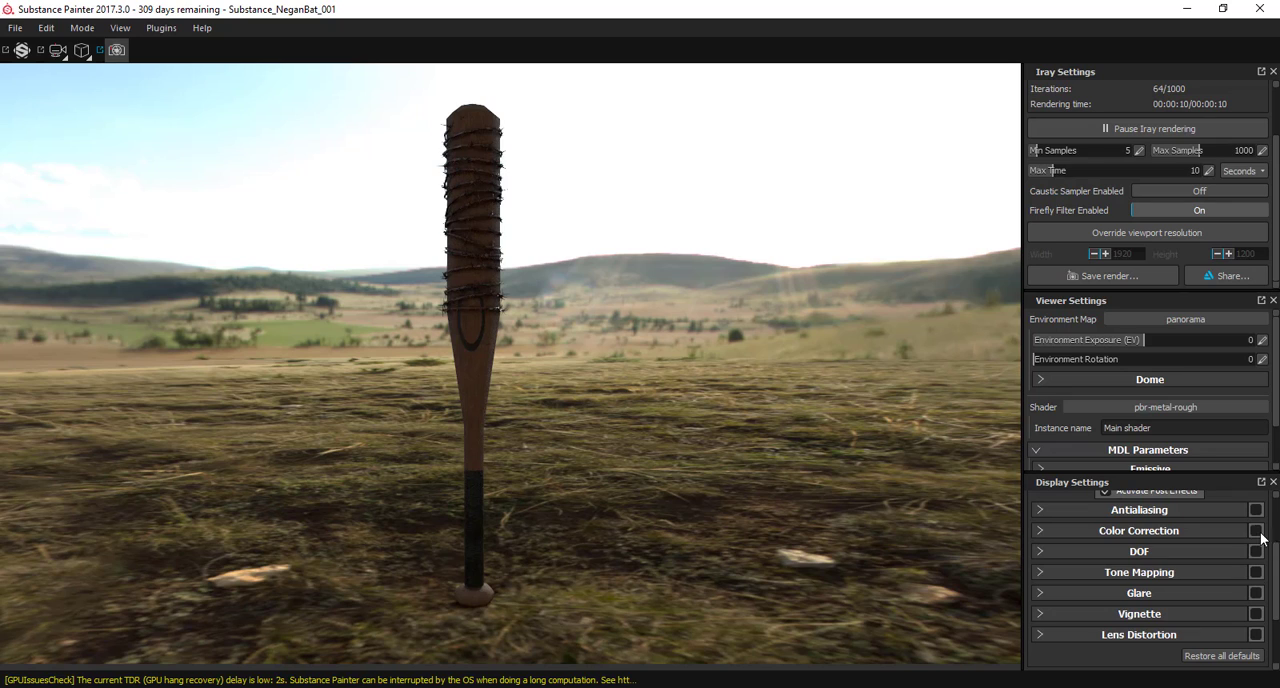
pyautogui.click(1257, 531)
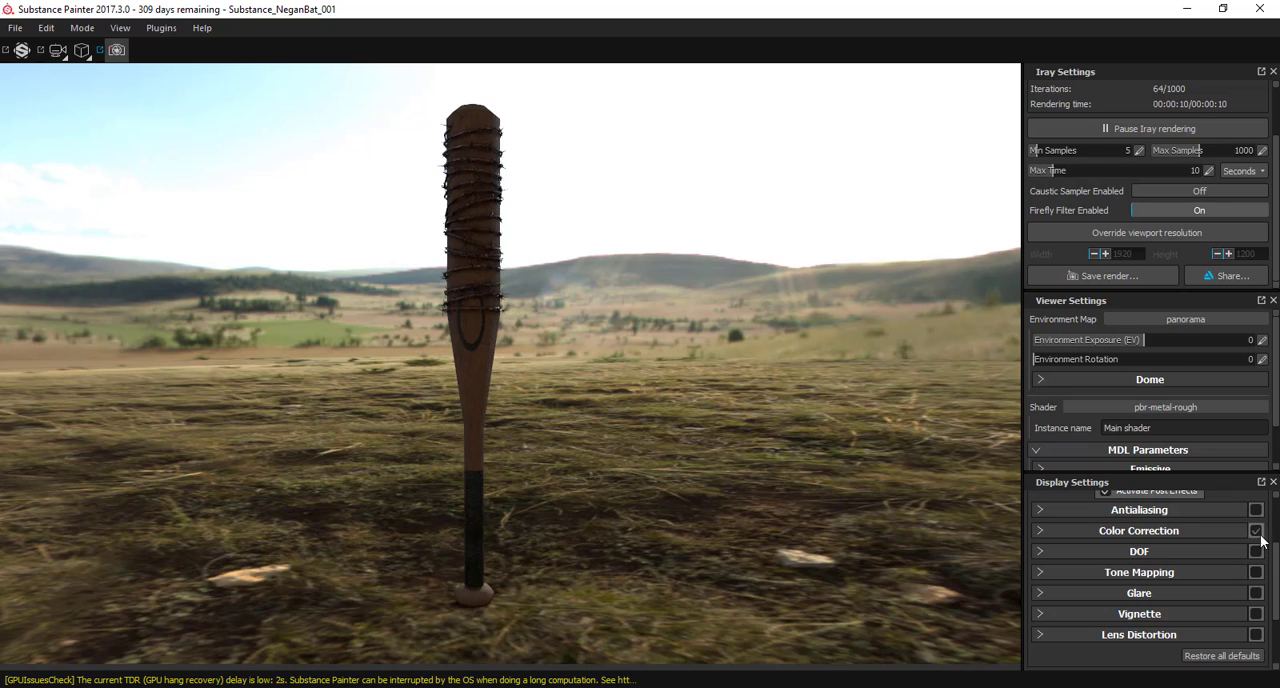
pyautogui.click(1048, 530)
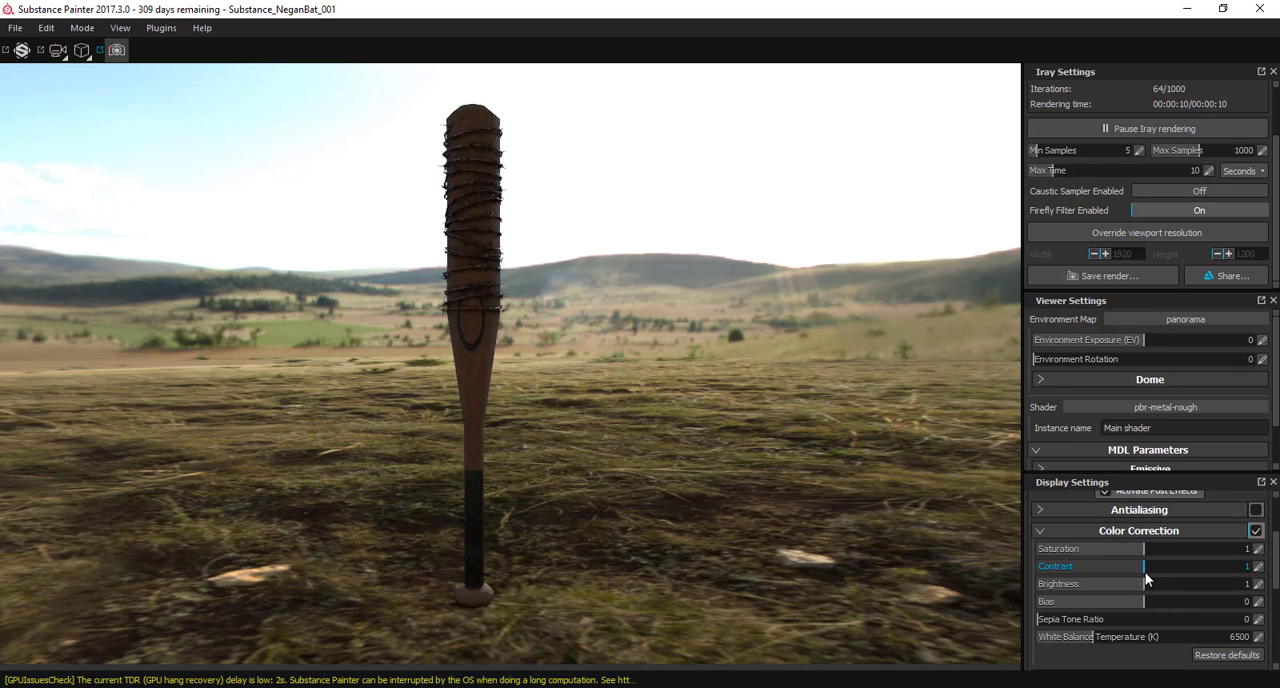
pyautogui.moveTo(1147, 584); pyautogui.dragTo(1263, 587)
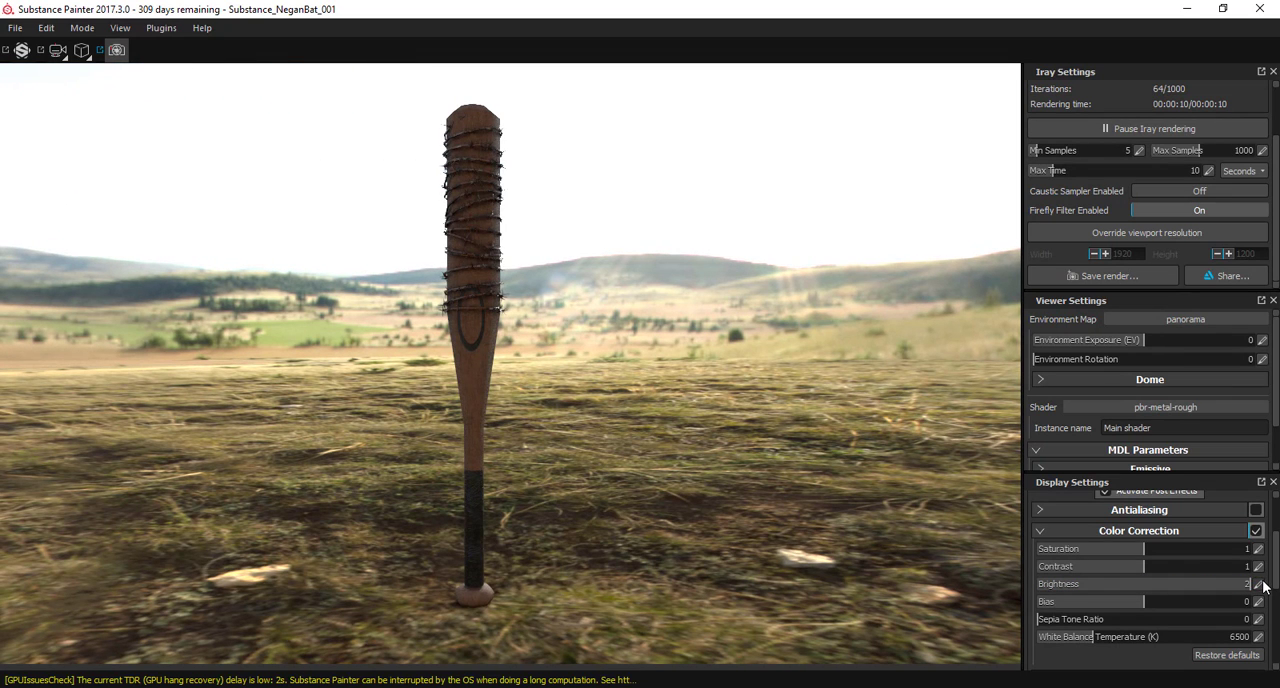
pyautogui.moveTo(1163, 566); pyautogui.dragTo(1143, 568)
# Step: Close Substance Painter and save the modified bat project
pyautogui.click(1266, 8)
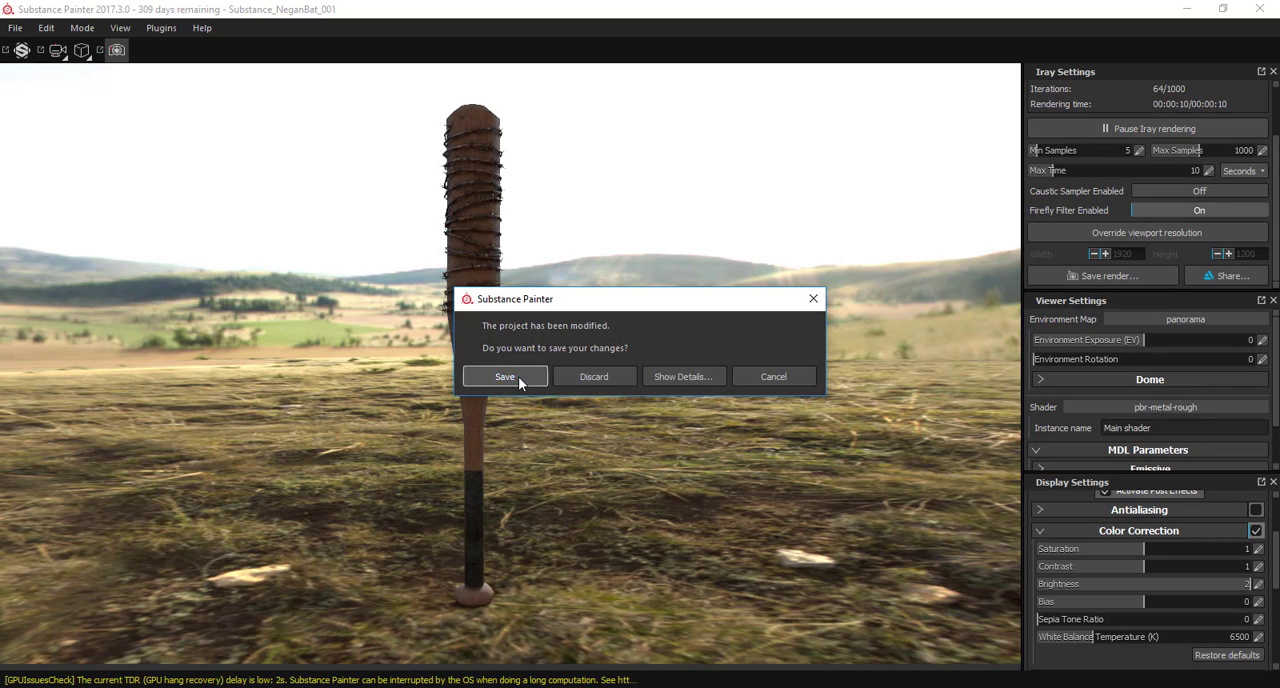
pyautogui.click(518, 376)
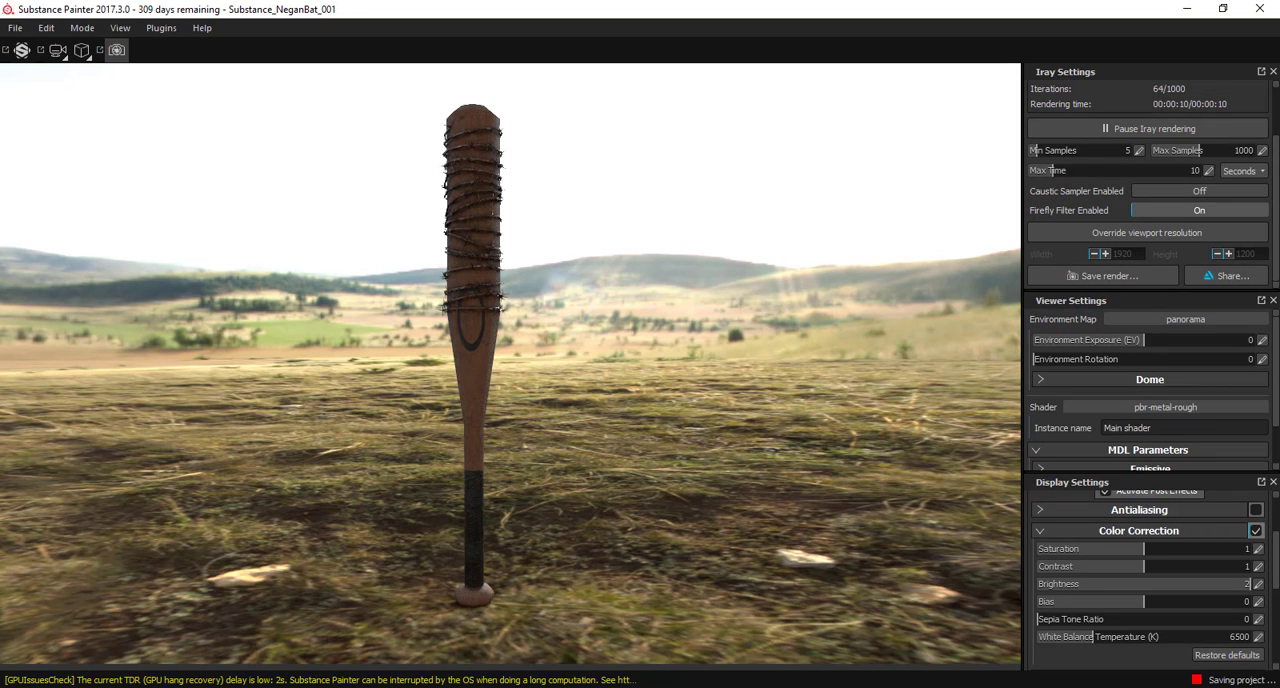
pyautogui.click(818, 627)
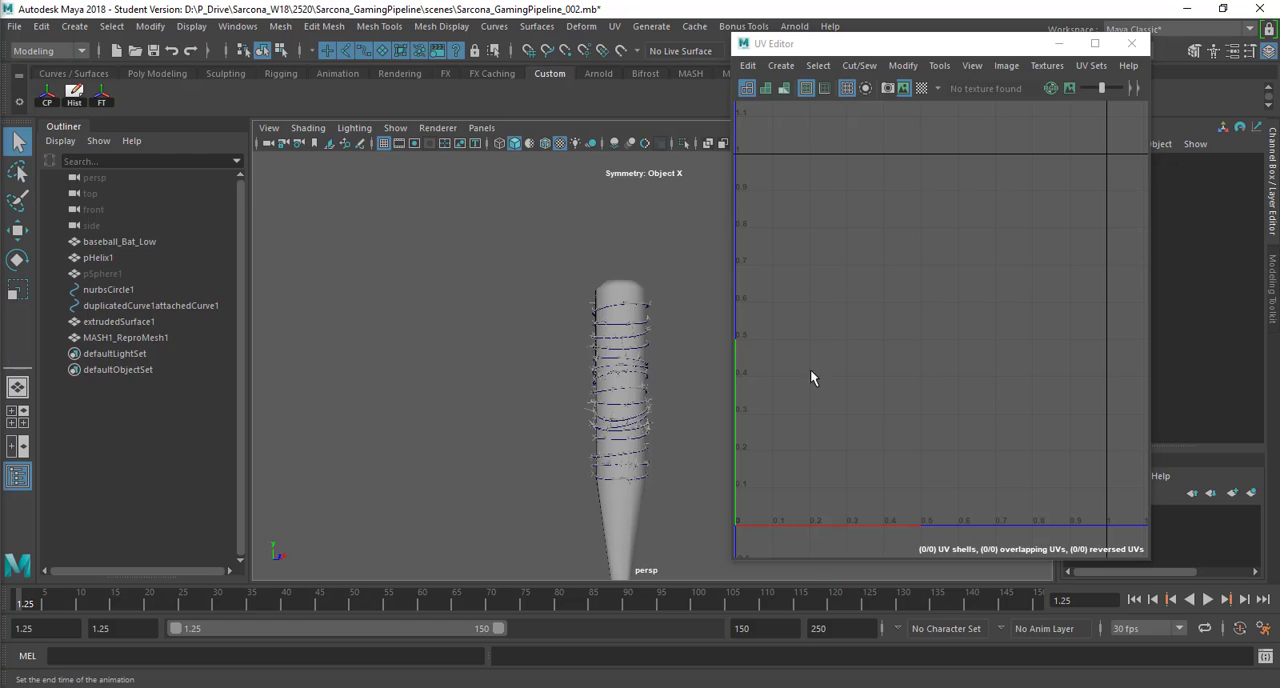
# Step: Close Maya and save the changes to the GamingPipeline_002 scene
pyautogui.click(1264, 10)
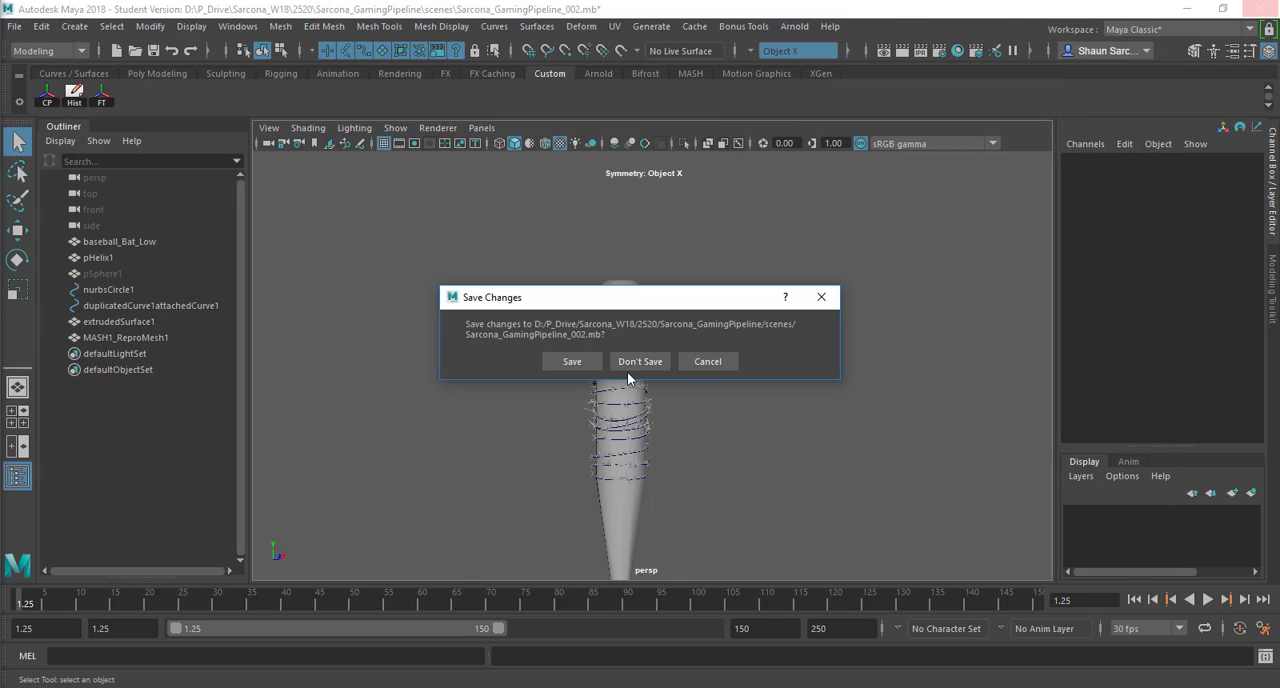
pyautogui.click(568, 363)
pyautogui.click(603, 366)
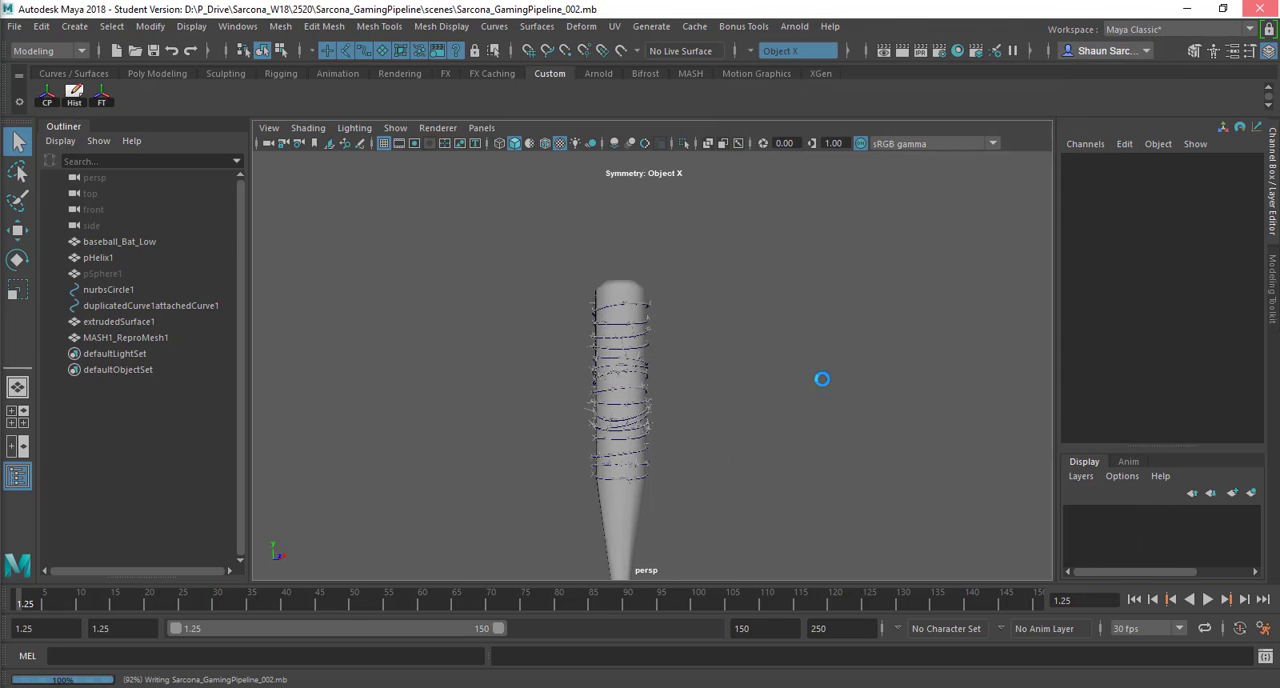
# Step: Switch to the Miniroom_003 scene in Cinema 4D
pyautogui.hotkey('alt', 'Tab')
pyautogui.hotkey('alt', 'Tab')
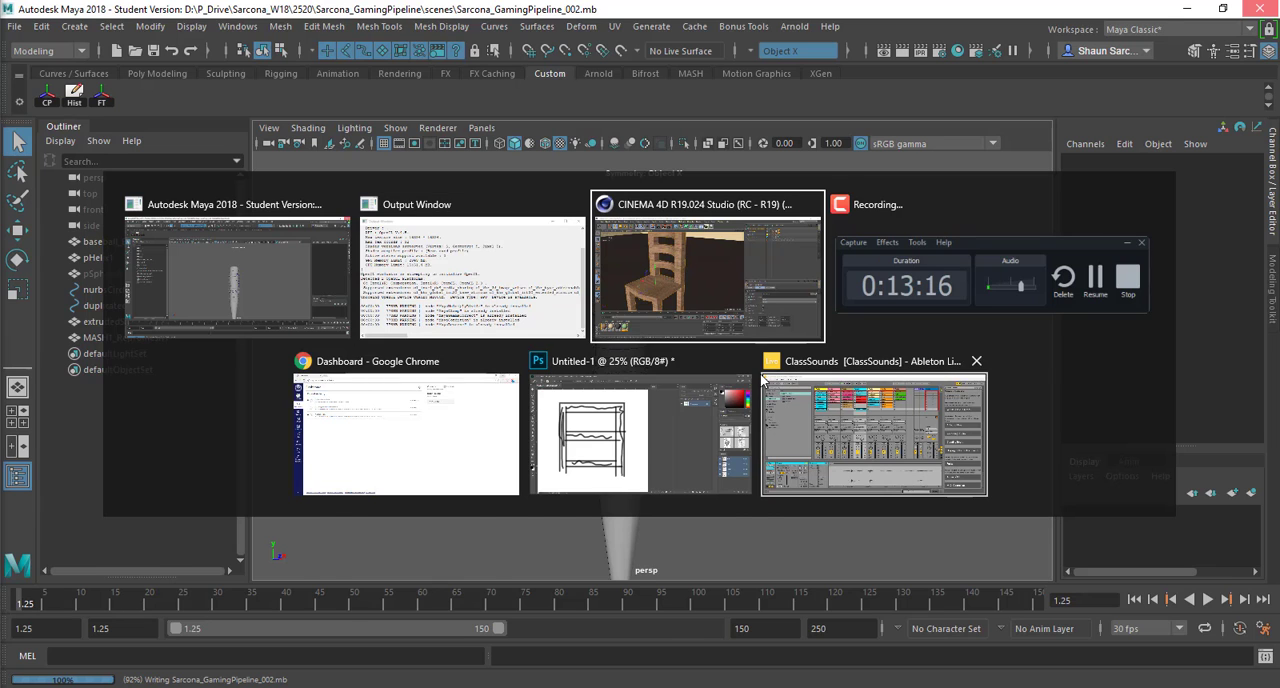
pyautogui.scroll(-10, 571, 280)
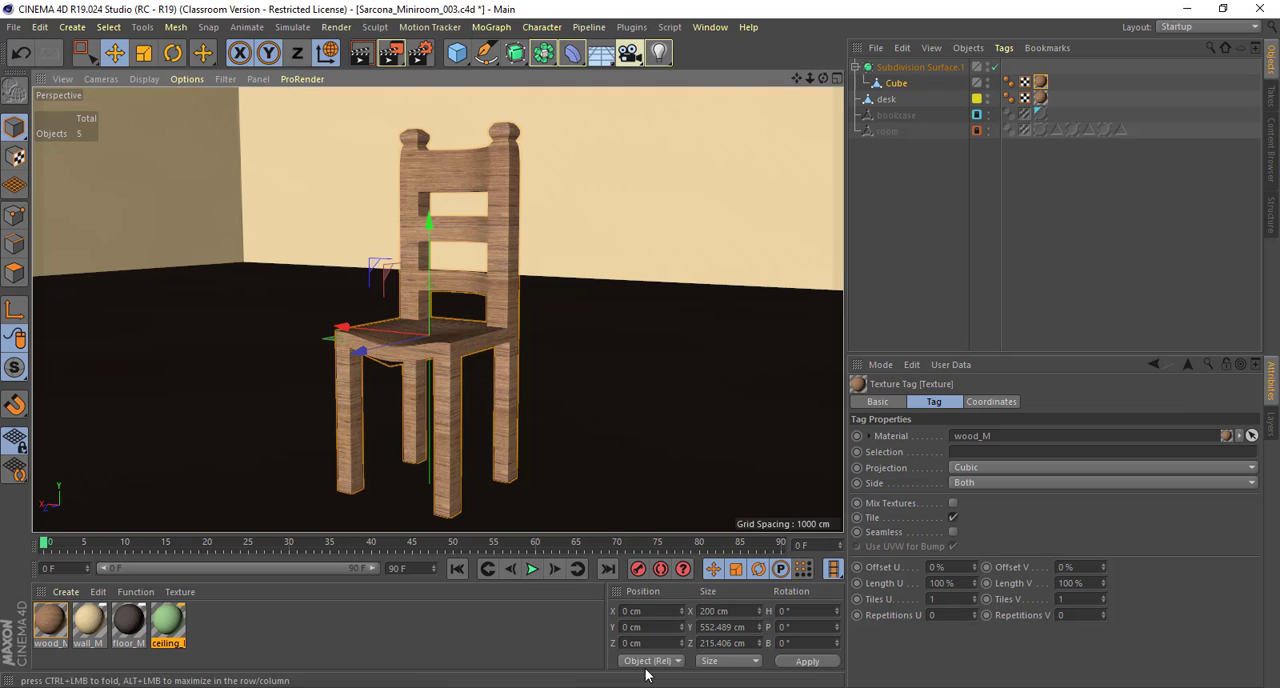
pyautogui.click(665, 687)
# Step: Move the chair beside the desk to about Z 3328 cm and check its placement from several angles
pyautogui.keyDown('alt'); pyautogui.moveTo(704, 420); pyautogui.dragTo(25, 330); pyautogui.keyUp('alt')
pyautogui.keyDown('alt'); pyautogui.moveTo(833, 401); pyautogui.dragTo(548, 320); pyautogui.keyUp('alt')
pyautogui.press('s')
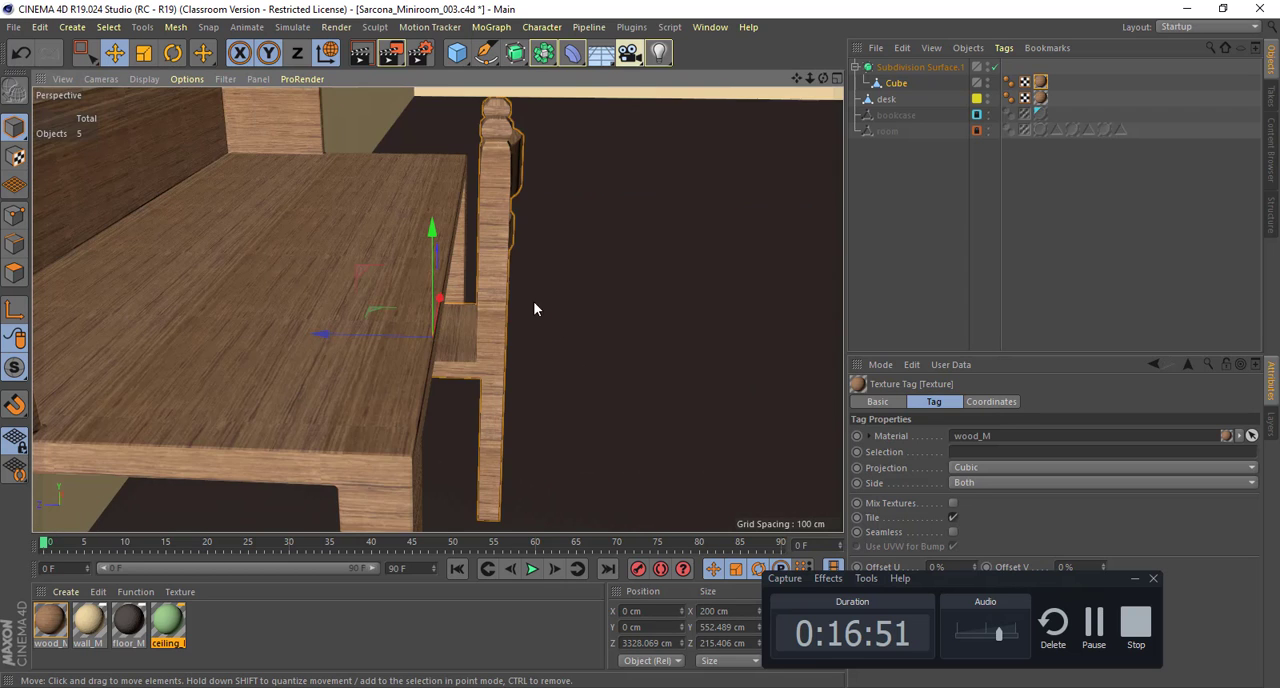
pyautogui.keyDown('alt'); pyautogui.moveTo(513, 261); pyautogui.dragTo(475, 240); pyautogui.keyUp('alt')
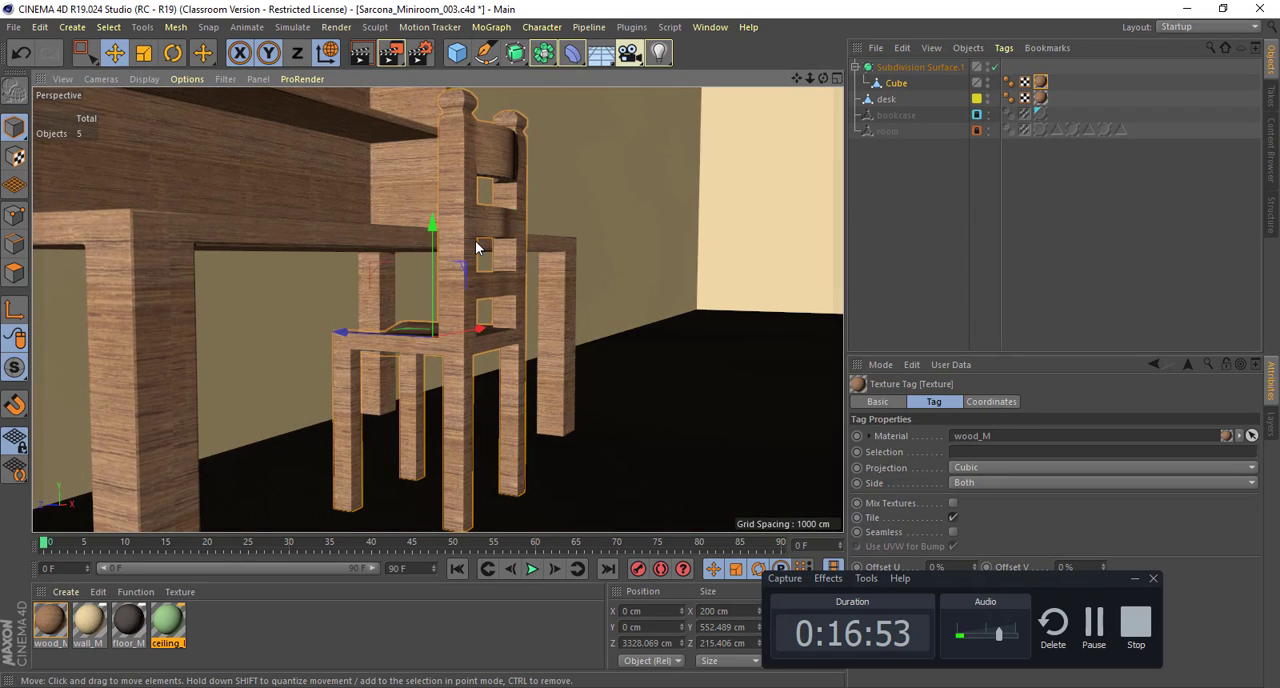
# Step: Try scaling the chair several times with the Scale tool, undoing each attempt
pyautogui.press('t')
pyautogui.moveTo(519, 297); pyautogui.dragTo(430, 298)
pyautogui.hotkey('ctrl', 'z')
pyautogui.moveTo(429, 216); pyautogui.dragTo(440, 142)
pyautogui.hotkey('ctrl', 'z')
pyautogui.moveTo(499, 218); pyautogui.dragTo(491, 263)
pyautogui.hotkey('ctrl', 'z')
# Step: Toggle the Z-axis lock, try scaling the chair with Z locked and once more, and undo both scalings
pyautogui.keyDown('alt'); pyautogui.moveTo(563, 366); pyautogui.dragTo(357, 370, button='right'); pyautogui.keyUp('alt')
pyautogui.keyDown('alt'); pyautogui.moveTo(357, 370); pyautogui.dragTo(403, 405); pyautogui.keyUp('alt')
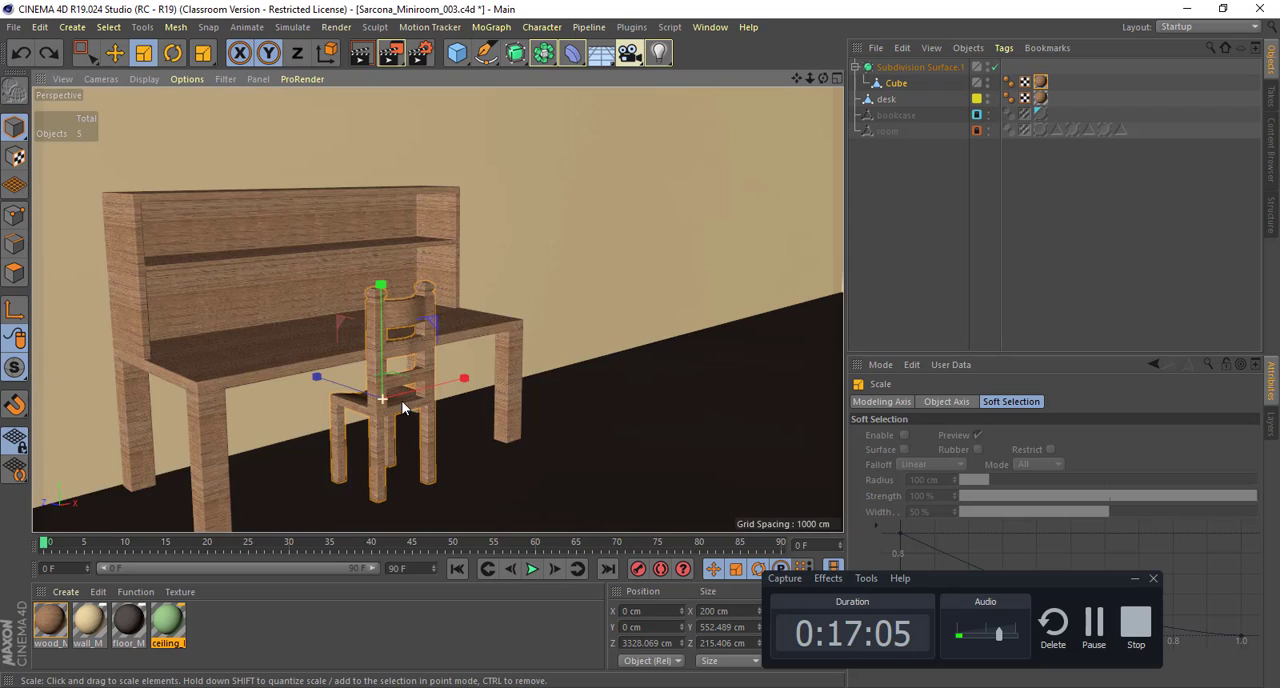
pyautogui.keyDown('alt'); pyautogui.moveTo(403, 405); pyautogui.dragTo(499, 414, button='right'); pyautogui.keyUp('alt')
pyautogui.keyDown('alt'); pyautogui.moveTo(499, 414); pyautogui.dragTo(530, 385); pyautogui.keyUp('alt')
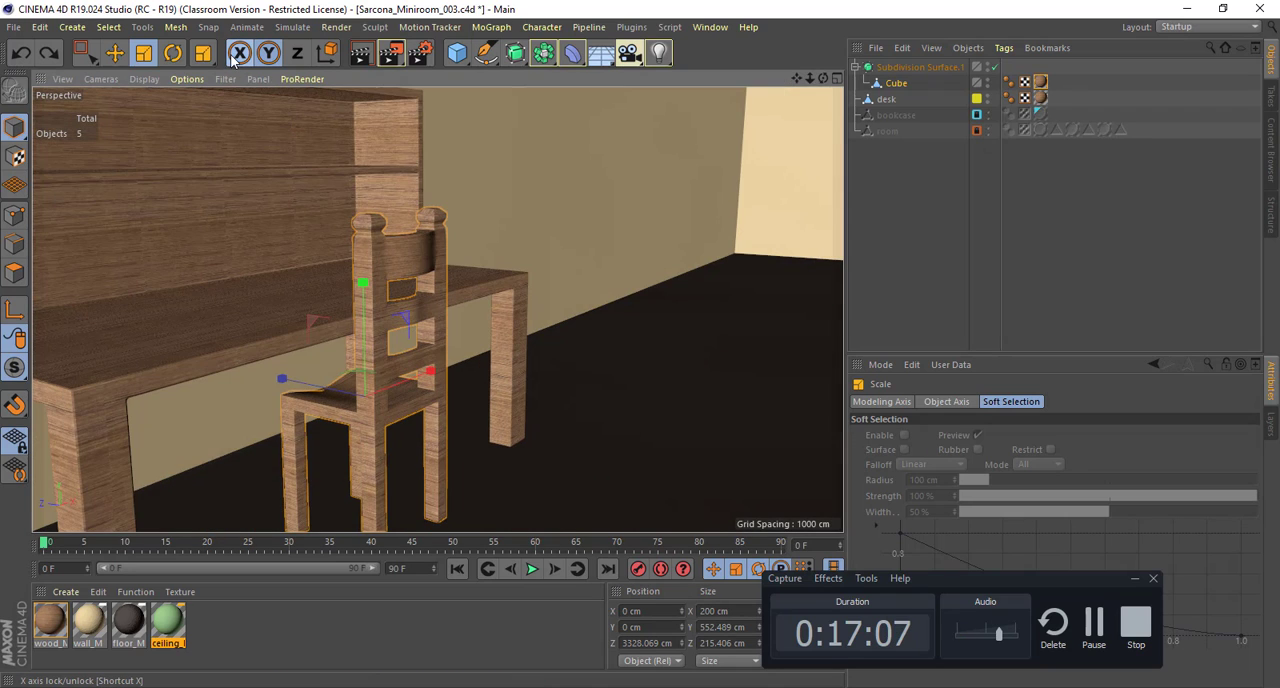
pyautogui.click(297, 53)
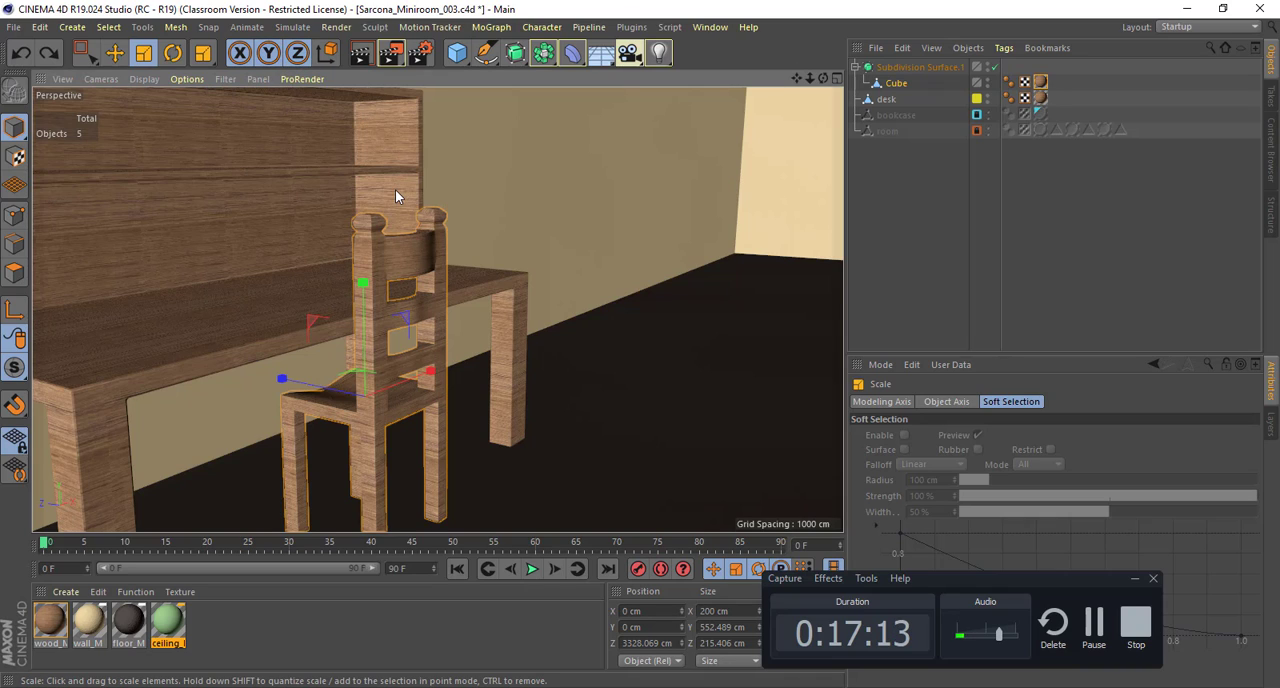
pyautogui.press('z')
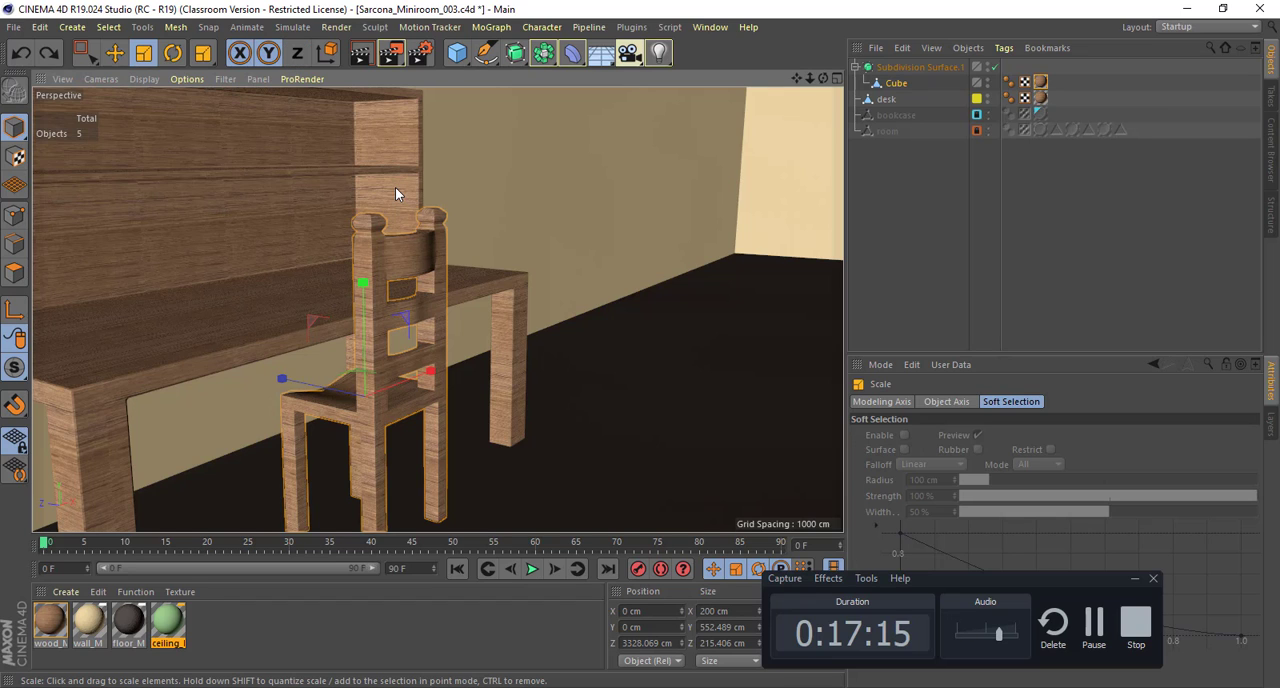
pyautogui.moveTo(432, 358); pyautogui.dragTo(398, 374)
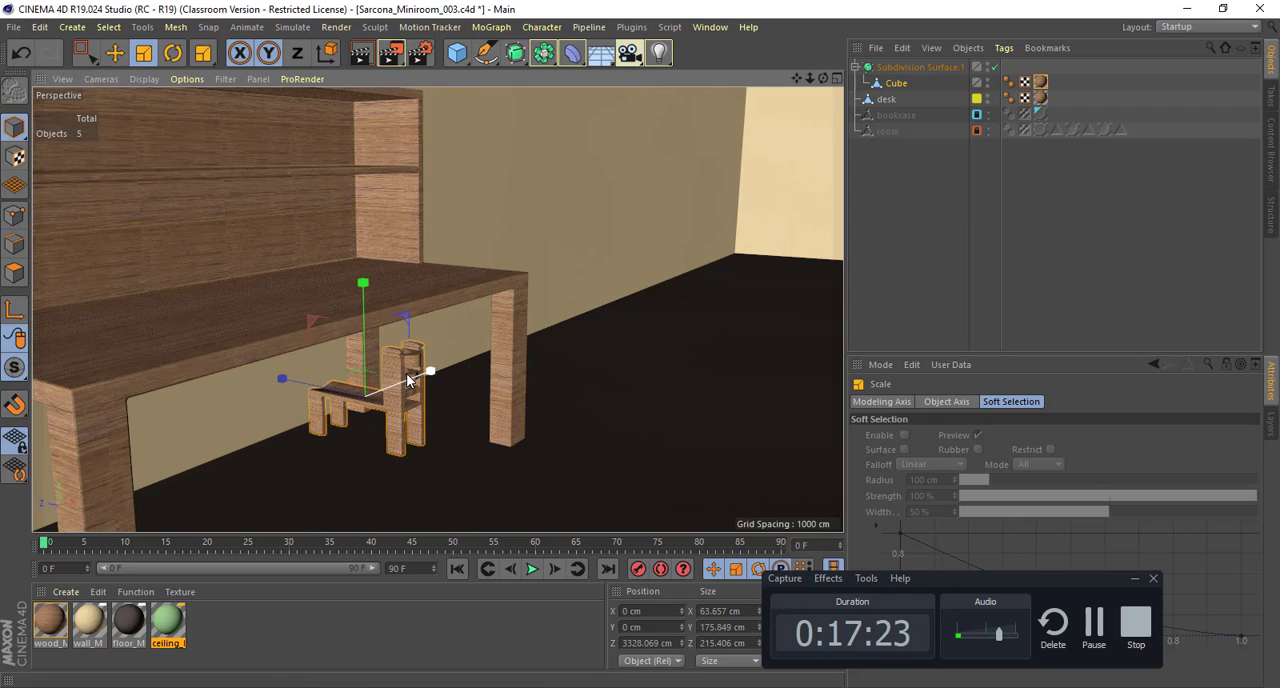
pyautogui.hotkey('ctrl', 'z')
pyautogui.moveTo(464, 330); pyautogui.dragTo(633, 314)
pyautogui.hotkey('ctrl', 'z')
# Step: Select the lowest points of the chair's four legs in point mode and return to model mode
pyautogui.click(15, 216)
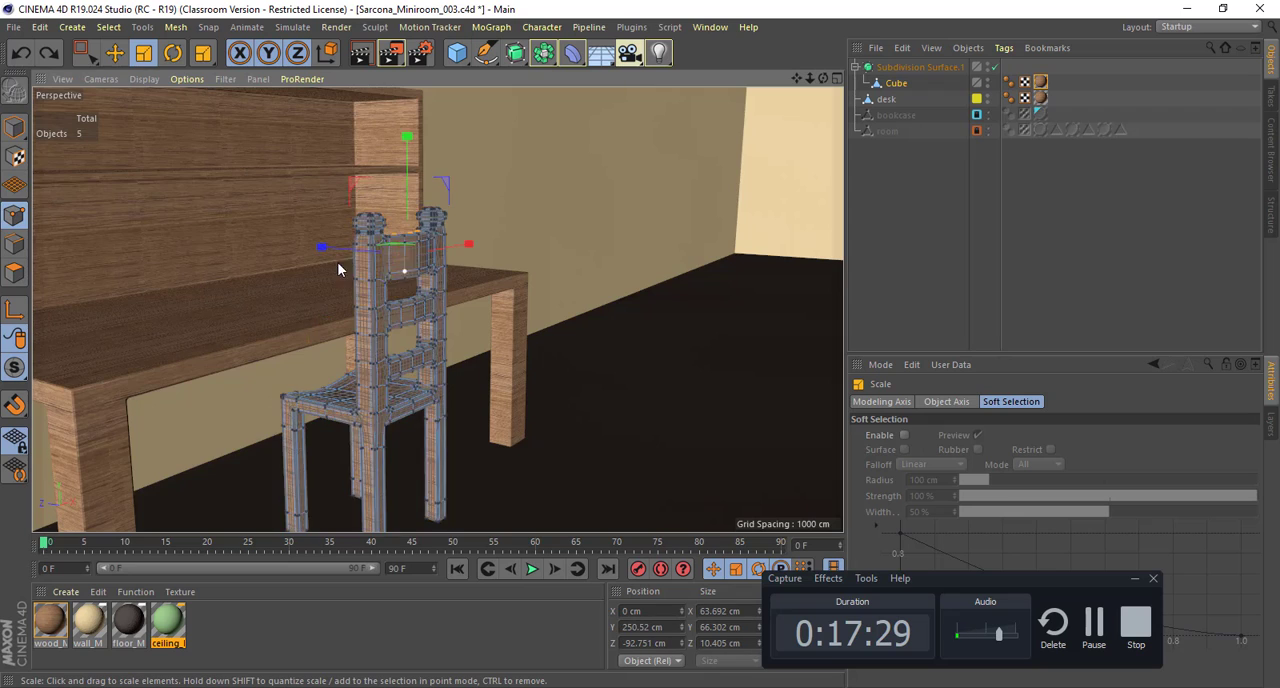
pyautogui.keyDown('alt'); pyautogui.moveTo(337, 263); pyautogui.dragTo(436, 468); pyautogui.keyUp('alt')
pyautogui.press('0')
pyautogui.moveTo(380, 383); pyautogui.dragTo(388, 347)
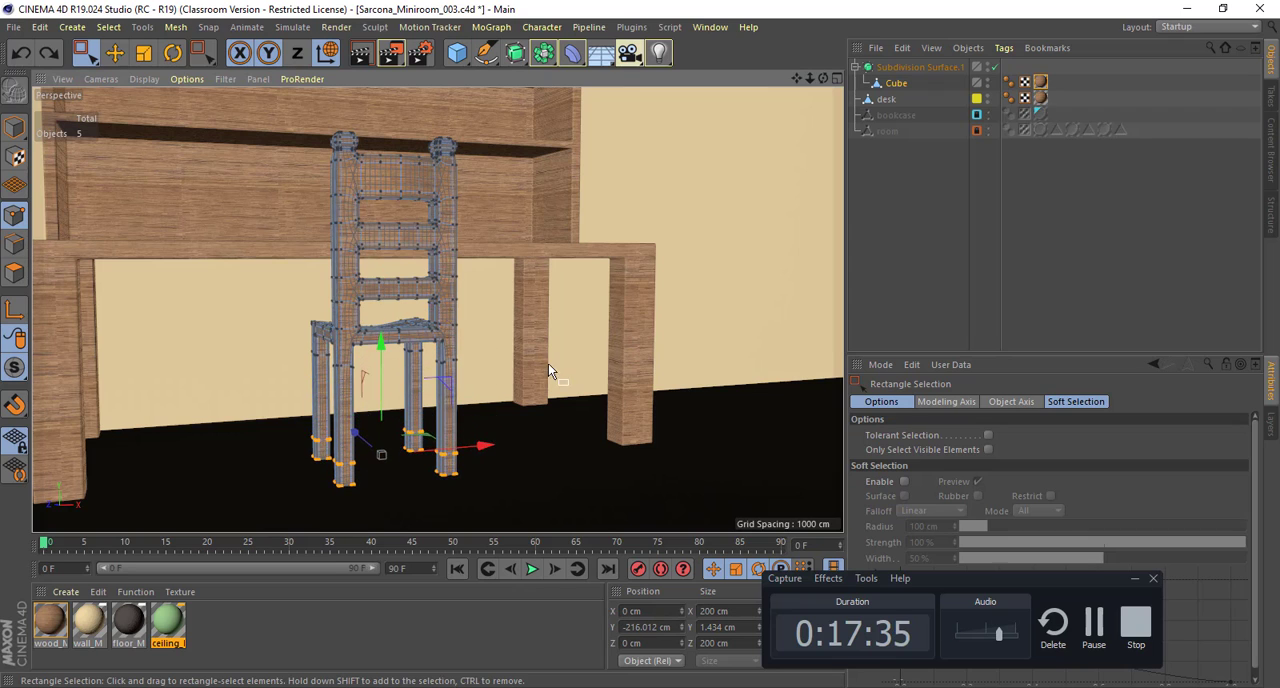
pyautogui.keyDown('alt'); pyautogui.moveTo(548, 363); pyautogui.dragTo(87, 152); pyautogui.keyUp('alt')
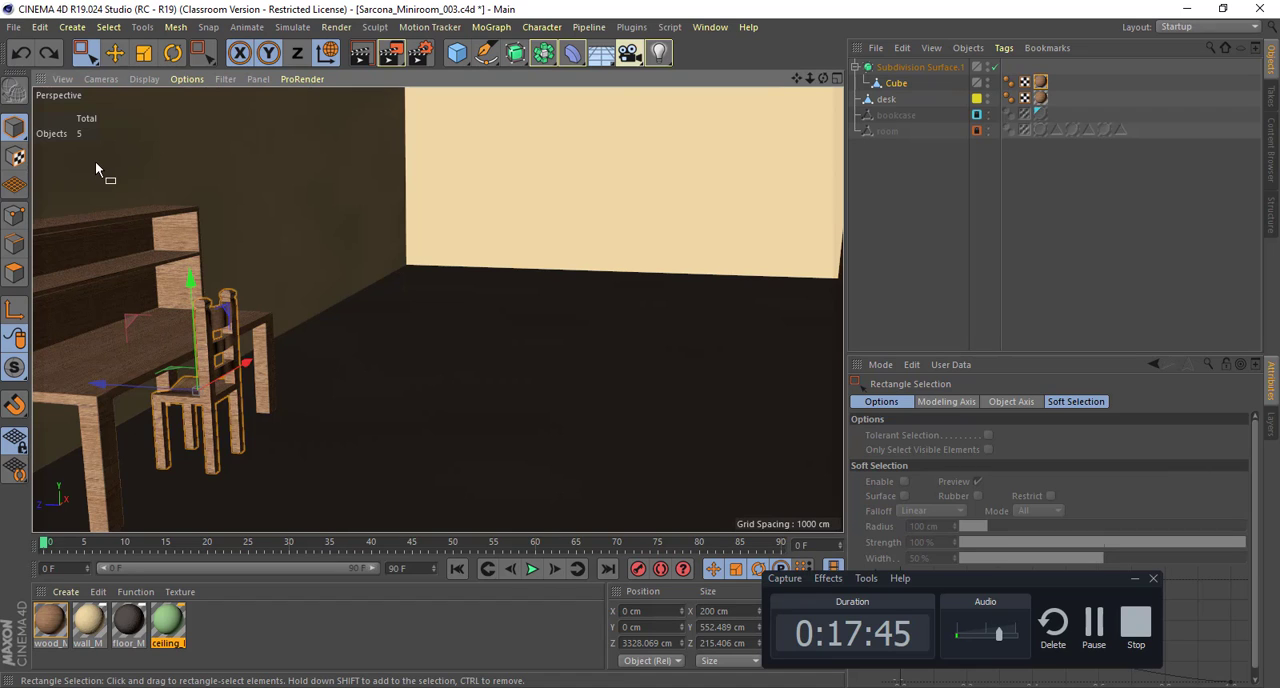
# Step: Add a cube to the room, raise it to about Y 432 cm and shape it into an upright panel about 306 cm tall
pyautogui.keyDown('alt'); pyautogui.moveTo(476, 327); pyautogui.dragTo(230, 334); pyautogui.keyUp('alt')
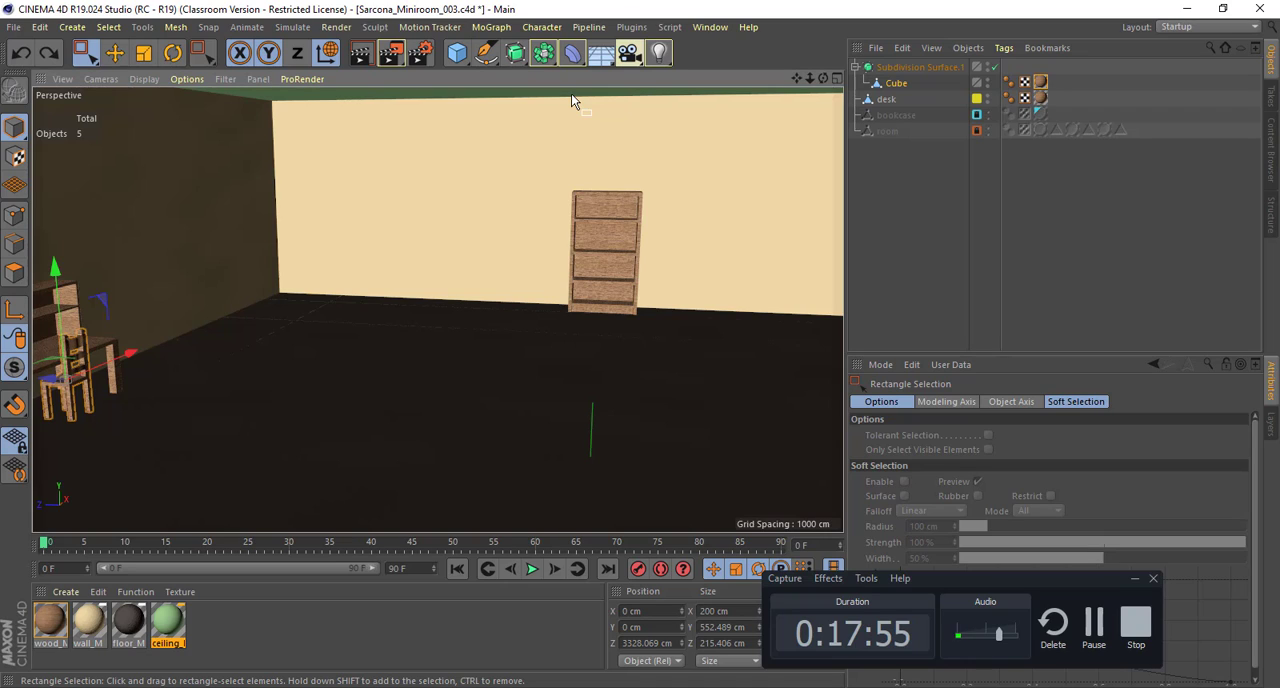
pyautogui.click(452, 60)
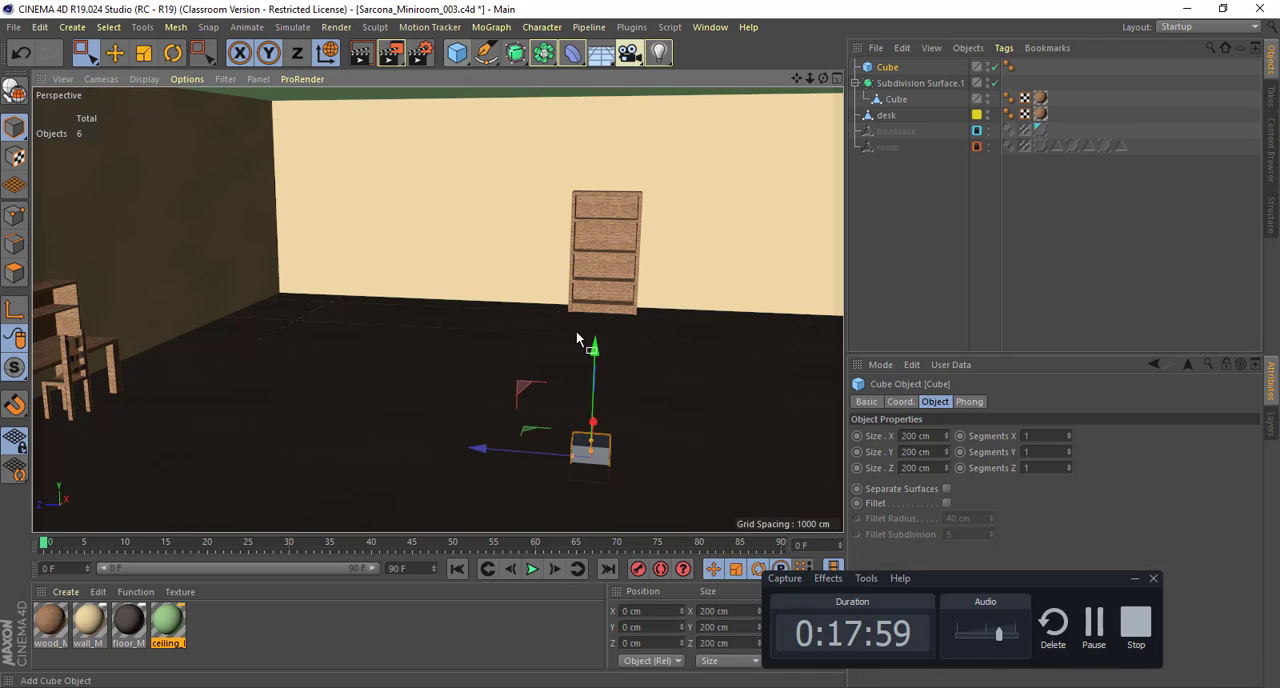
pyautogui.moveTo(593, 355); pyautogui.dragTo(575, 240)
pyautogui.press('o')
pyautogui.moveTo(438, 164); pyautogui.dragTo(437, 82)
pyautogui.keyDown('alt'); pyautogui.moveTo(450, 248); pyautogui.dragTo(631, 271); pyautogui.keyUp('alt')
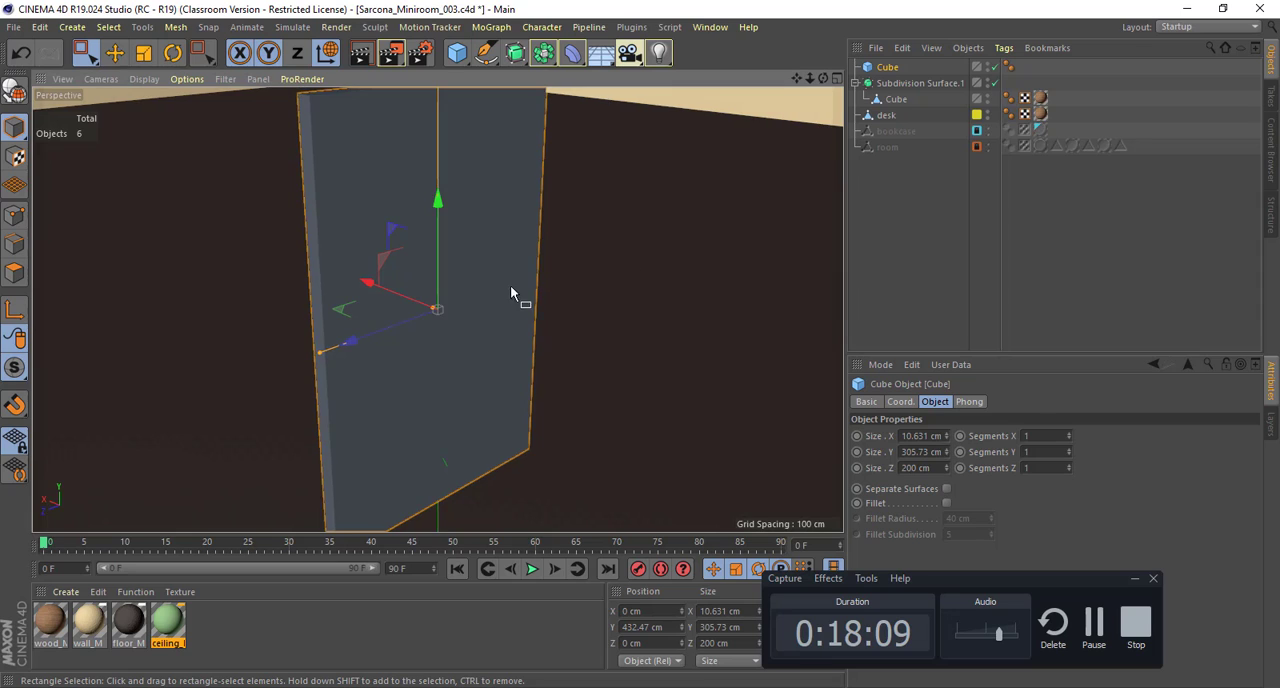
# Step: Thicken the upright panel to about 26 cm and reduce its height to about 286 cm
pyautogui.keyDown('alt'); pyautogui.moveTo(514, 291); pyautogui.dragTo(354, 286); pyautogui.keyUp('alt')
pyautogui.keyDown('alt'); pyautogui.moveTo(485, 272); pyautogui.dragTo(403, 286, button='right'); pyautogui.keyUp('alt')
pyautogui.keyDown('alt'); pyautogui.moveTo(410, 285); pyautogui.dragTo(376, 304); pyautogui.keyUp('alt')
pyautogui.keyDown('alt'); pyautogui.moveTo(399, 304); pyautogui.dragTo(505, 314, button='right'); pyautogui.keyUp('alt')
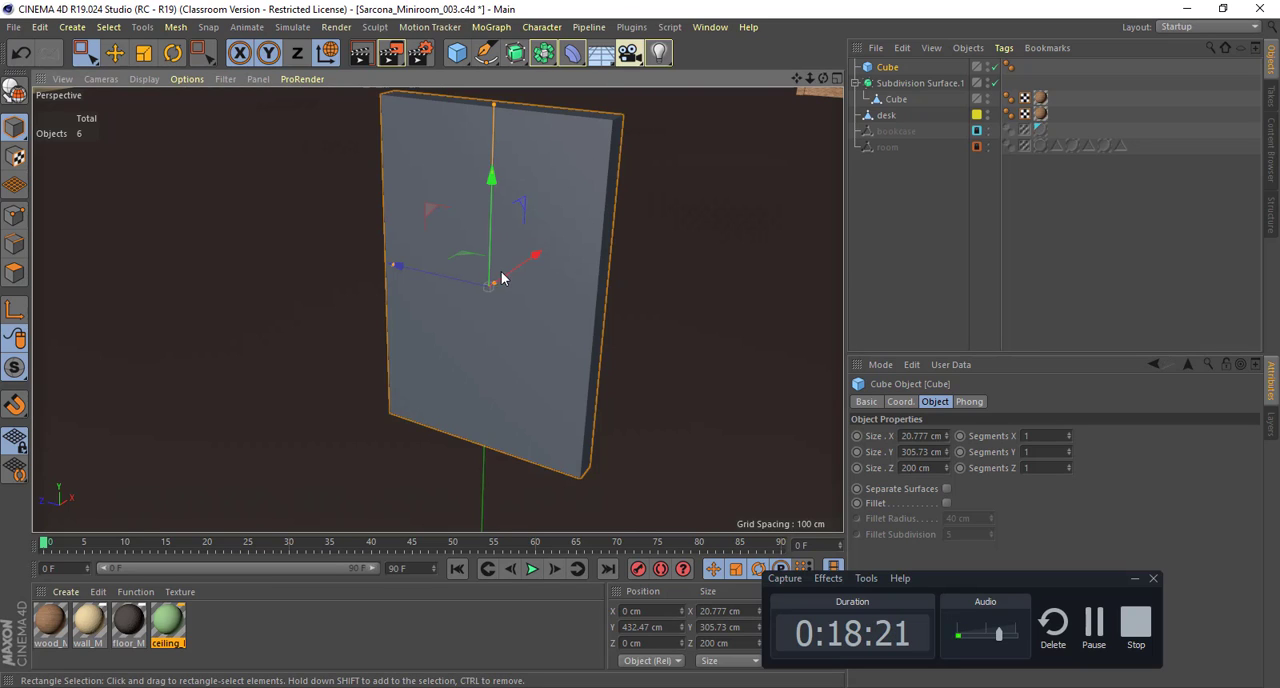
pyautogui.moveTo(500, 282); pyautogui.dragTo(518, 275)
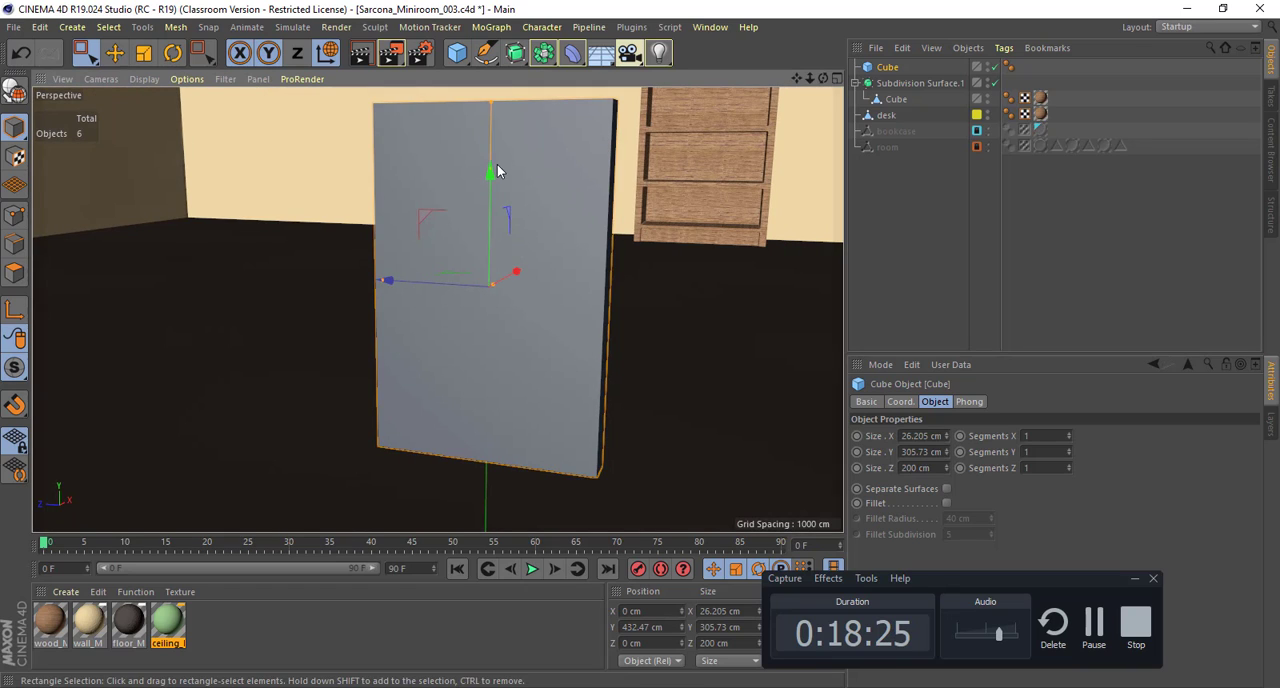
pyautogui.moveTo(487, 101); pyautogui.dragTo(489, 118)
pyautogui.keyDown('alt'); pyautogui.moveTo(603, 149); pyautogui.dragTo(546, 158); pyautogui.keyUp('alt')
# Step: Set the panel's X size to 8 cm
pyautogui.doubleClick(918, 436)
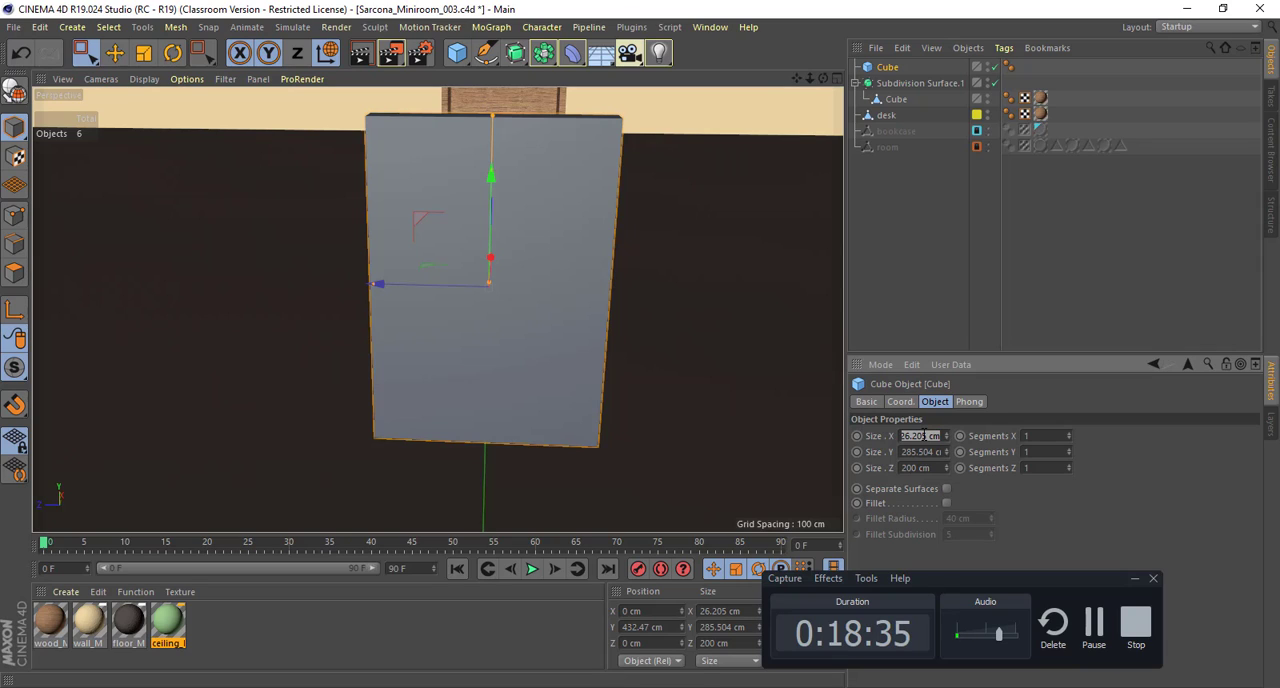
pyautogui.write('8')
pyautogui.press('Tab')
pyautogui.press('Tab')
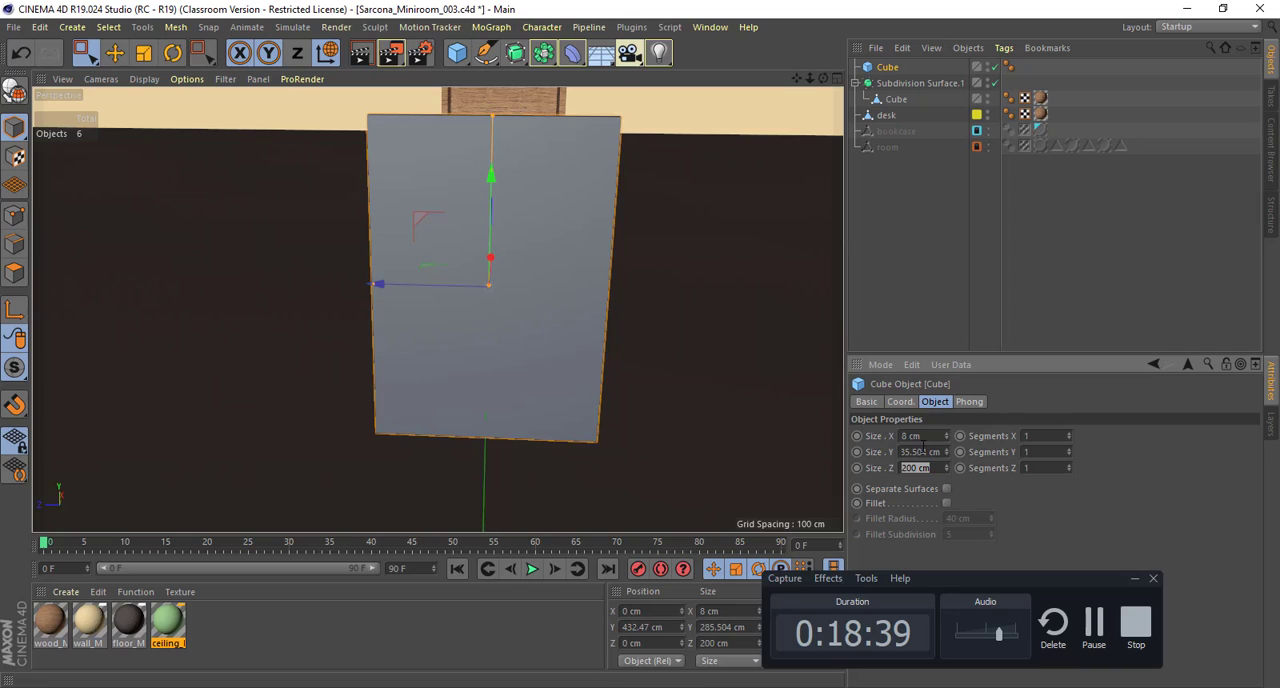
# Step: Try a Y size of 10 cm on the panel and undo it
pyautogui.click(923, 451)
pyautogui.write('10')
pyautogui.press('Tab')
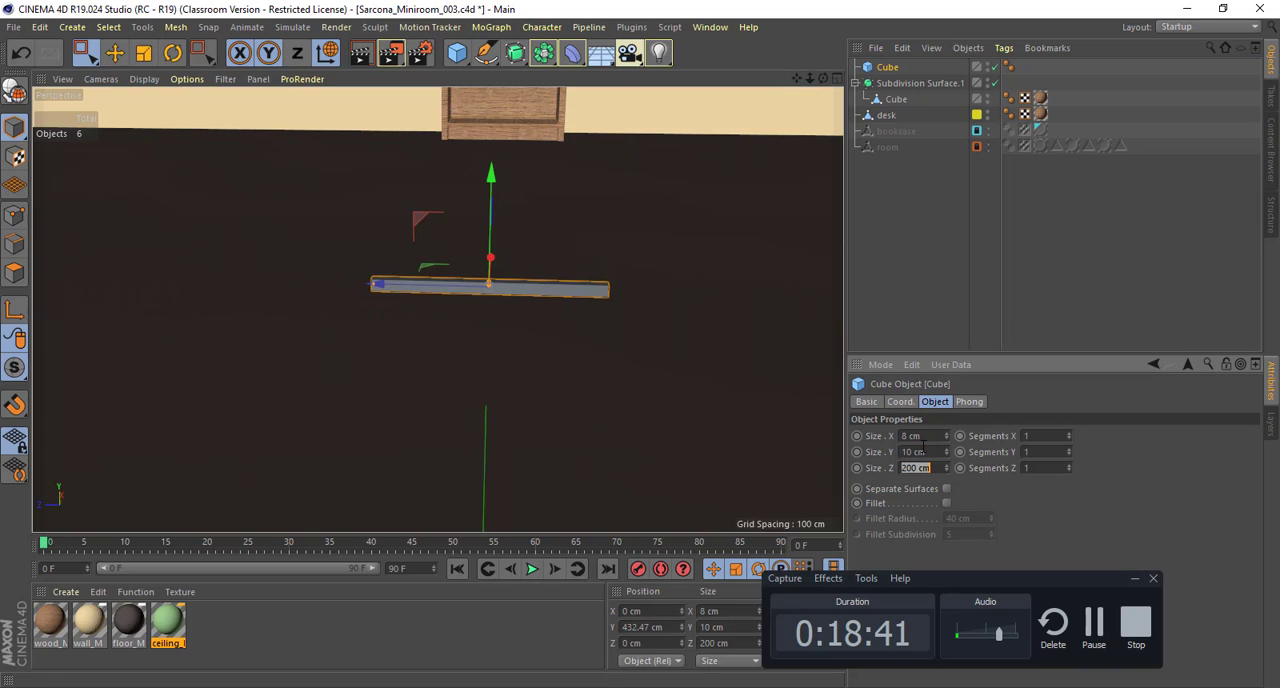
pyautogui.hotkey('ctrl', 'z')
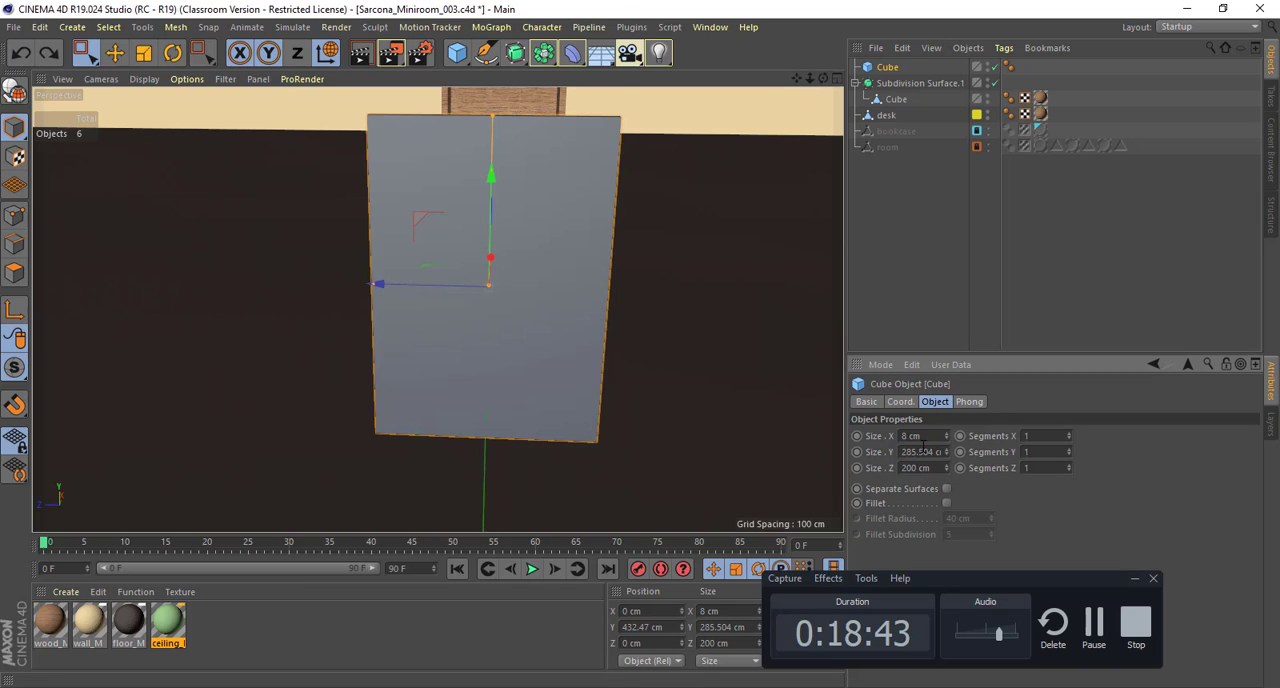
# Step: Set the panel's Z size to 10 cm, turning it into a thin upright post
pyautogui.keyDown('alt'); pyautogui.moveTo(626, 335); pyautogui.dragTo(550, 356); pyautogui.keyUp('alt')
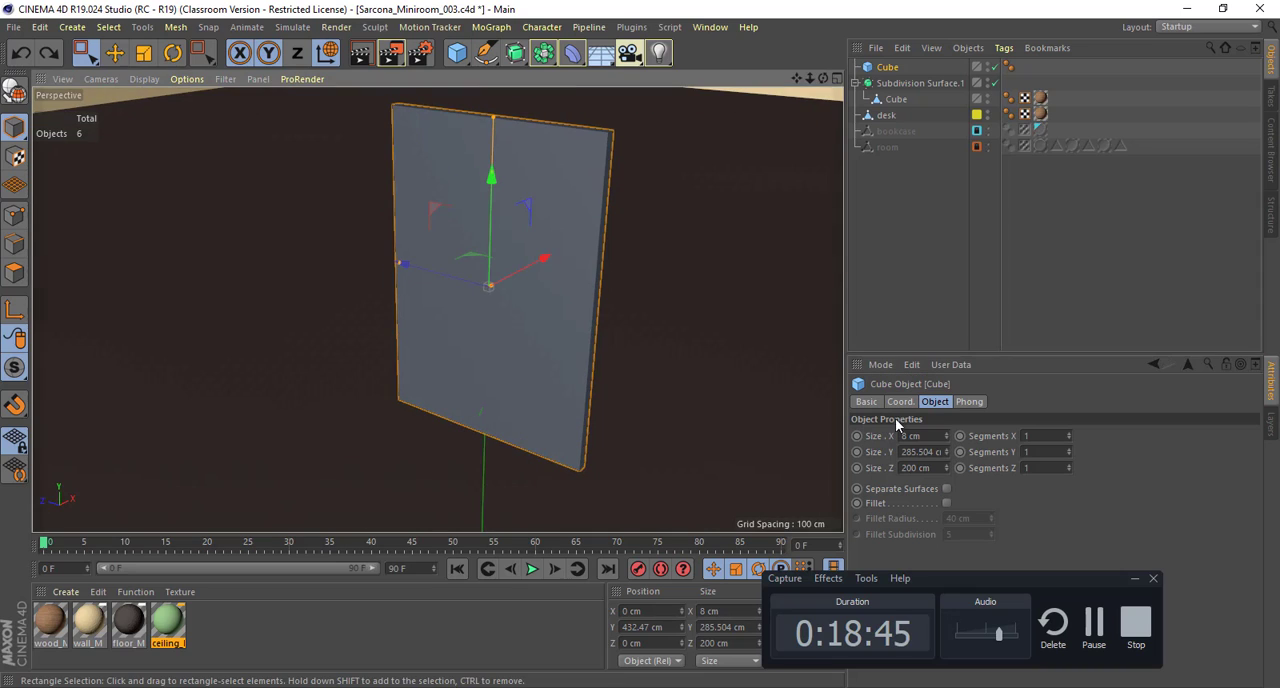
pyautogui.doubleClick(912, 468)
pyautogui.write('10')
pyautogui.press('Return')
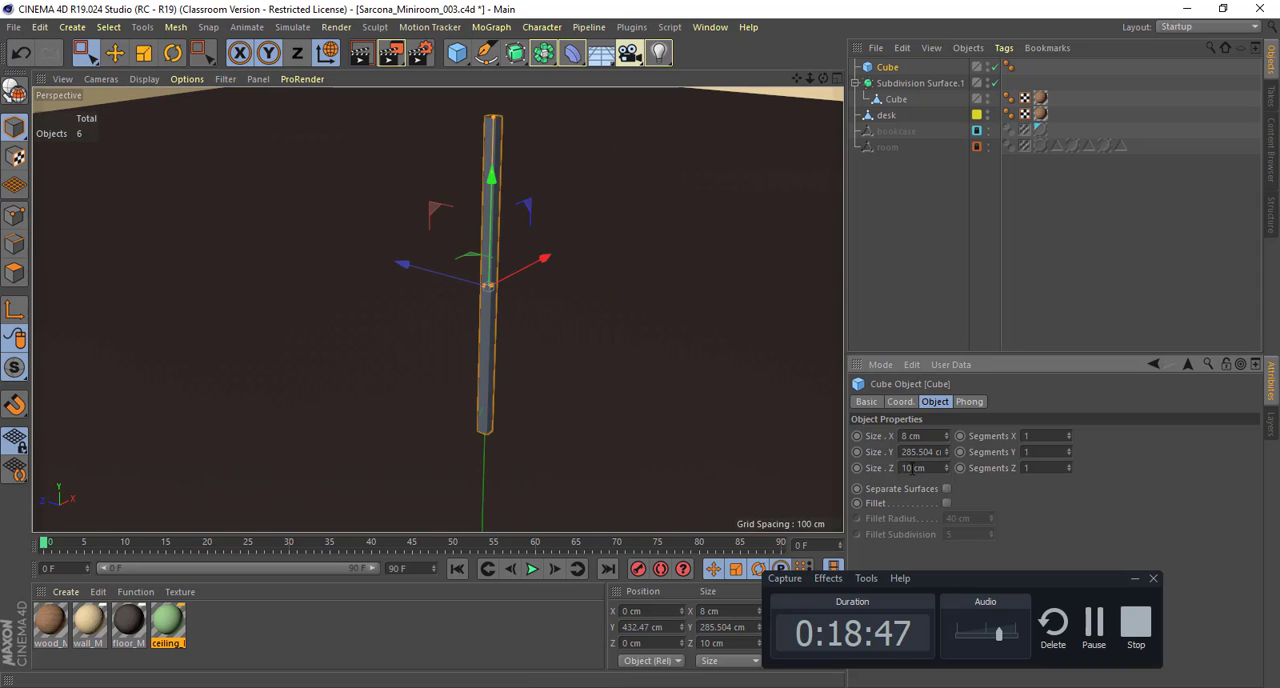
# Step: Undo the last Z size change on the panel, set its Y size to 10 cm and its Z size to 5 cm
pyautogui.hotkey('ctrl', 'z')
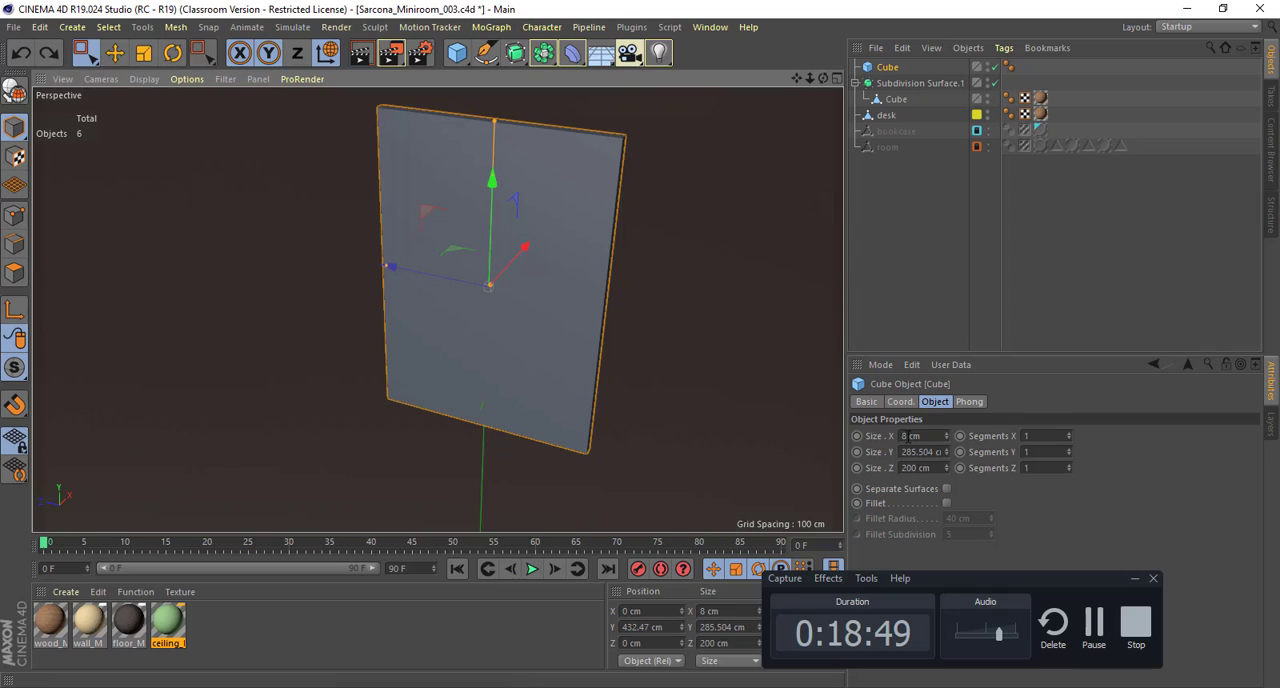
pyautogui.doubleClick(913, 452)
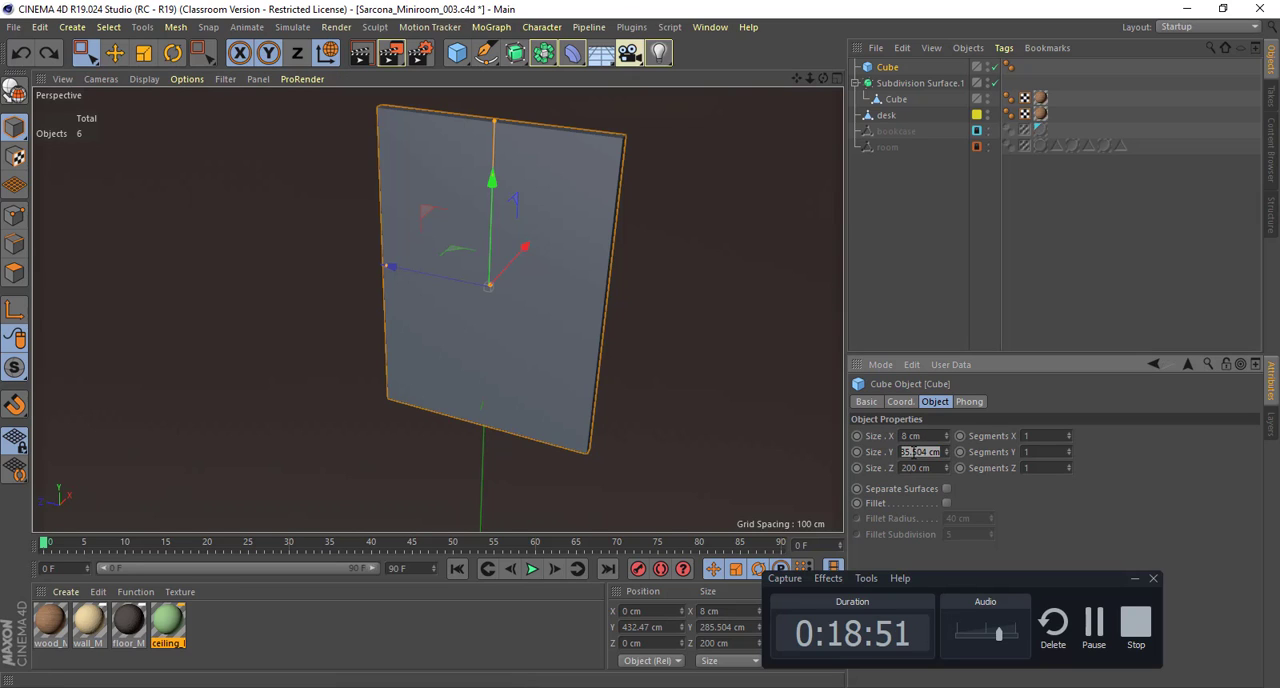
pyautogui.write('10')
pyautogui.press('Tab')
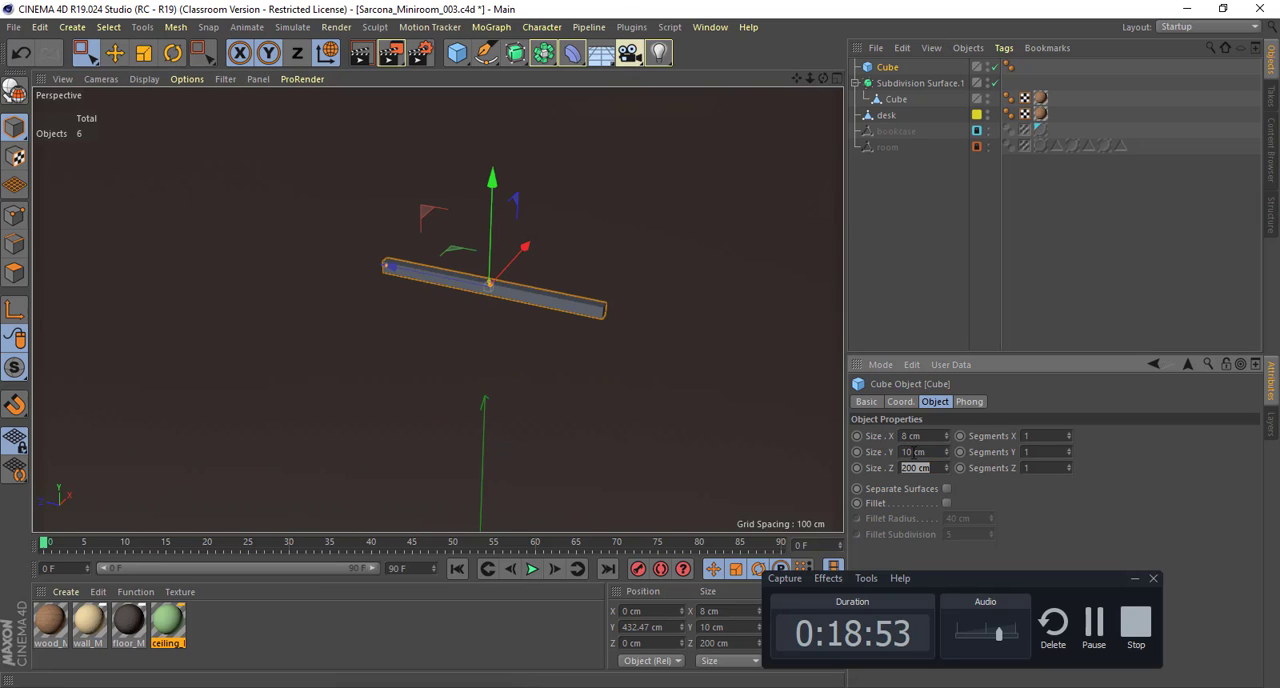
pyautogui.write('5')
pyautogui.press('Return')
pyautogui.keyDown('alt'); pyautogui.moveTo(451, 353); pyautogui.dragTo(520, 440); pyautogui.keyUp('alt')
pyautogui.moveTo(946, 452); pyautogui.dragTo(946, 355)
pyautogui.hotkey('ctrl', 'z')
pyautogui.moveTo(947, 468); pyautogui.dragTo(947, 410)
pyautogui.hotkey('ctrl', 'z')
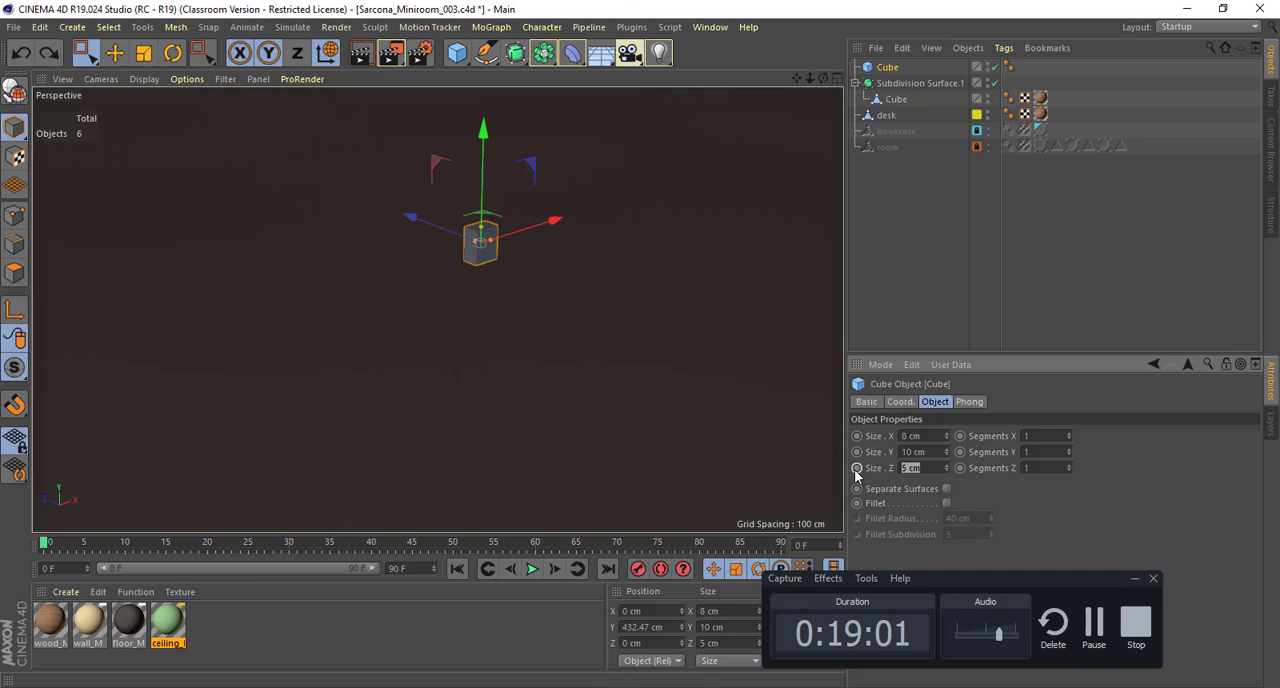
# Step: Set the block's Z size to 8 cm and its X size to 1 cm
pyautogui.write('8')
pyautogui.press('Tab')
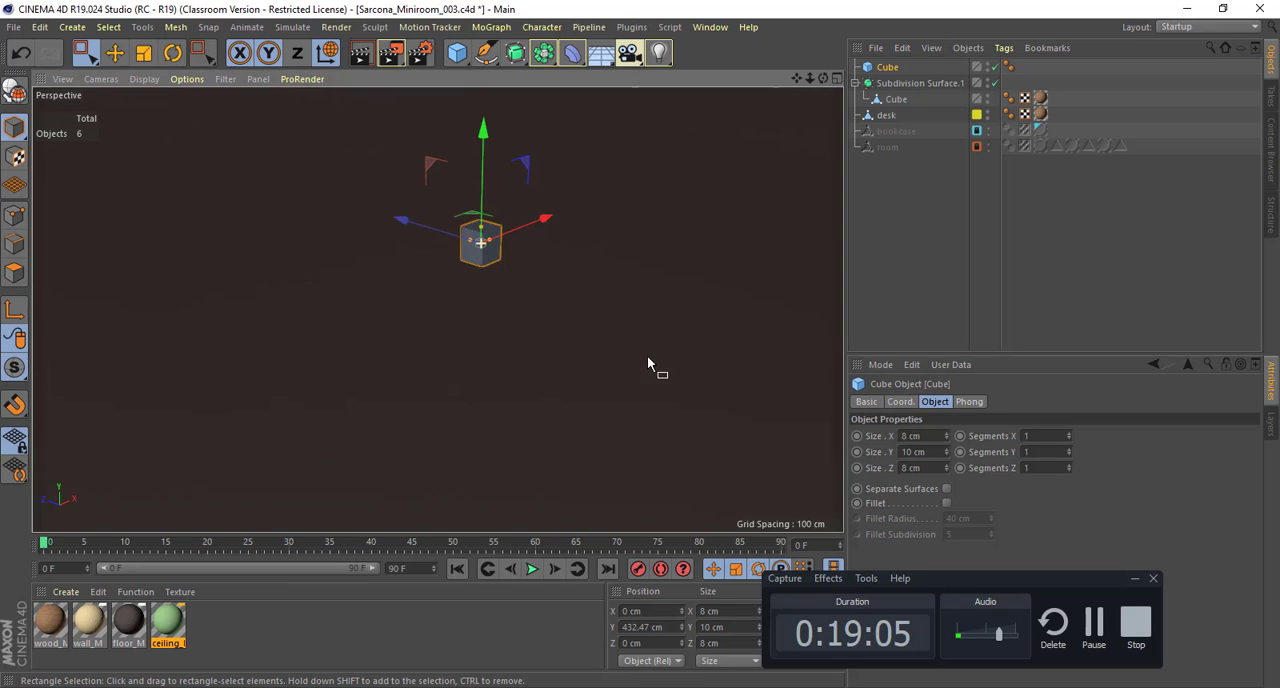
pyautogui.keyDown('alt'); pyautogui.moveTo(647, 358); pyautogui.dragTo(680, 367); pyautogui.keyUp('alt')
pyautogui.moveTo(930, 436); pyautogui.dragTo(861, 438)
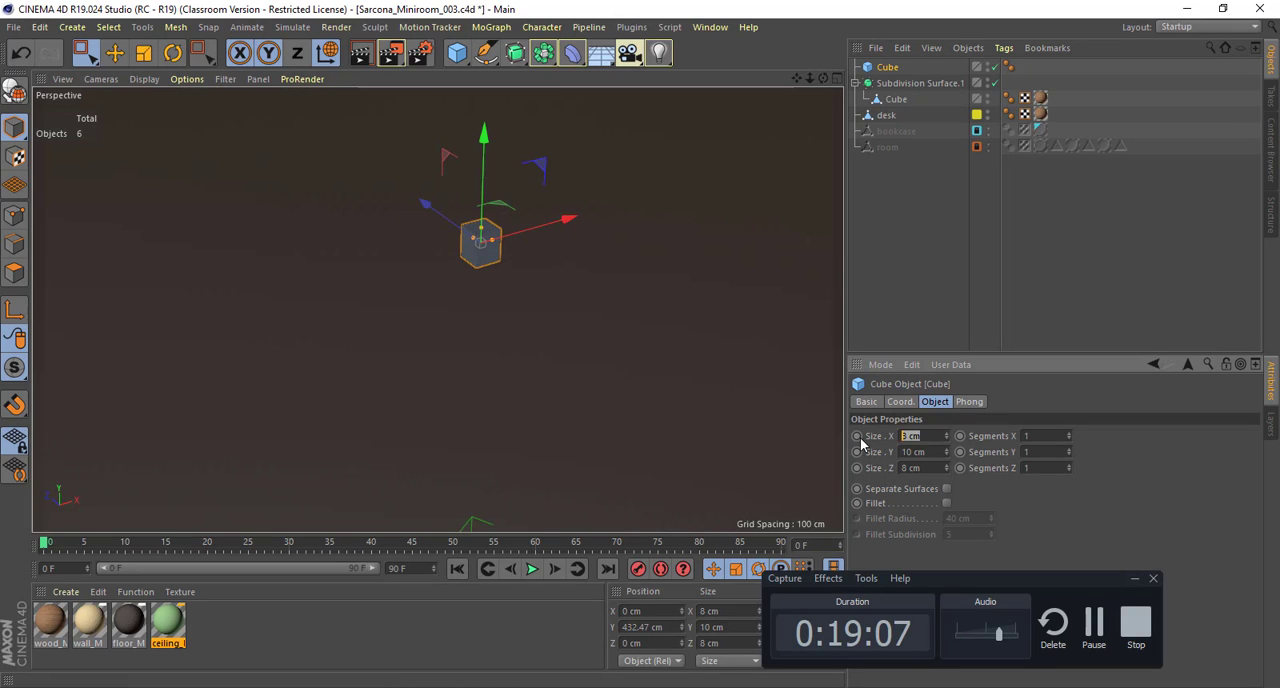
pyautogui.write('1')
pyautogui.press('Return')
# Step: Scale the thin block up uniformly to about 21 × 206 × 165 cm
pyautogui.keyDown('alt'); pyautogui.moveTo(656, 315); pyautogui.dragTo(637, 318); pyautogui.keyUp('alt')
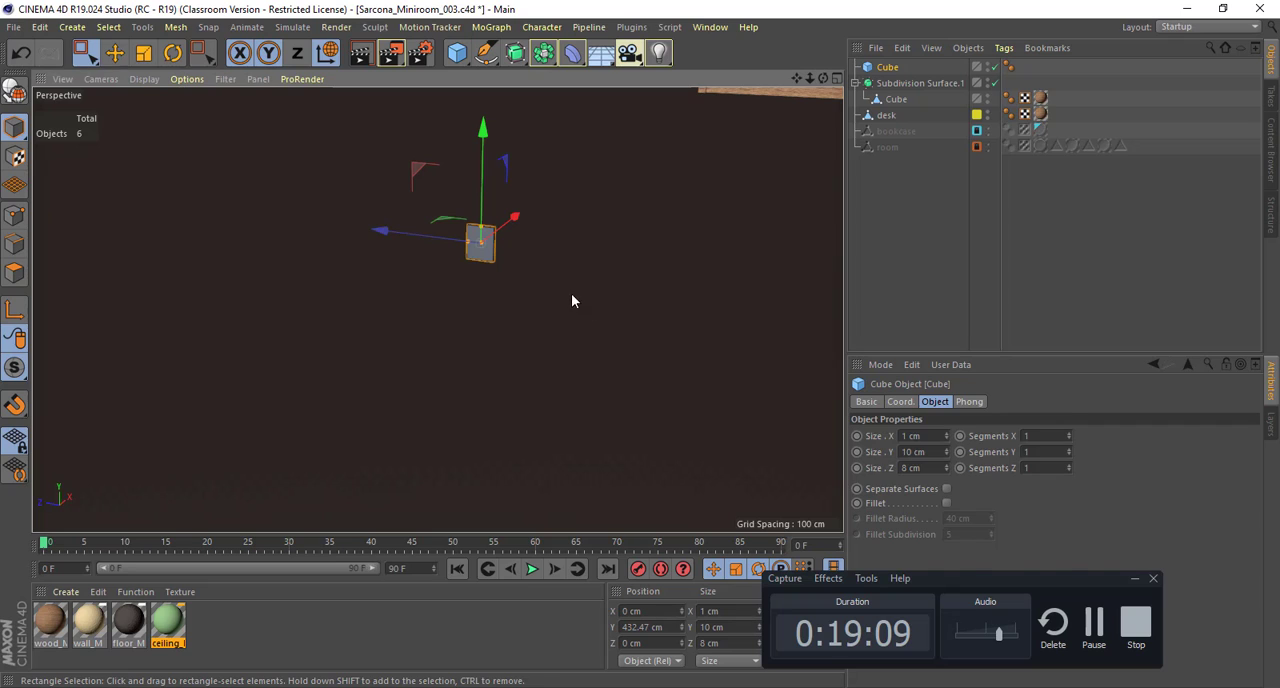
pyautogui.press('t')
pyautogui.moveTo(461, 284); pyautogui.dragTo(880, 286)
pyautogui.press('s')
pyautogui.keyDown('alt'); pyautogui.moveTo(582, 322); pyautogui.dragTo(624, 303); pyautogui.keyUp('alt')
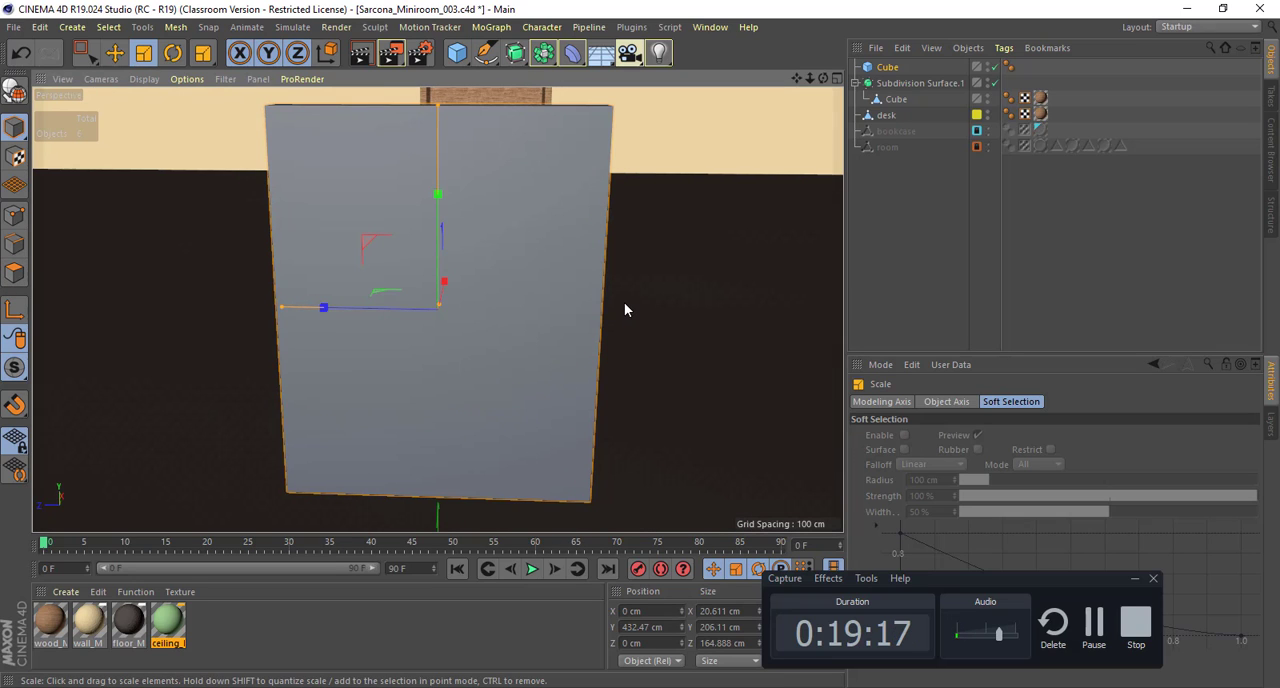
# Step: Make the slab editable and inset its large front face by about 9 cm with Extrude Inner
pyautogui.moveTo(632, 315)
pyautogui.keyDown('alt'); pyautogui.mouseDown()
pyautogui.moveTo(586, 337)
pyautogui.moveTo(631, 328)
pyautogui.mouseUp(); pyautogui.keyUp('alt')
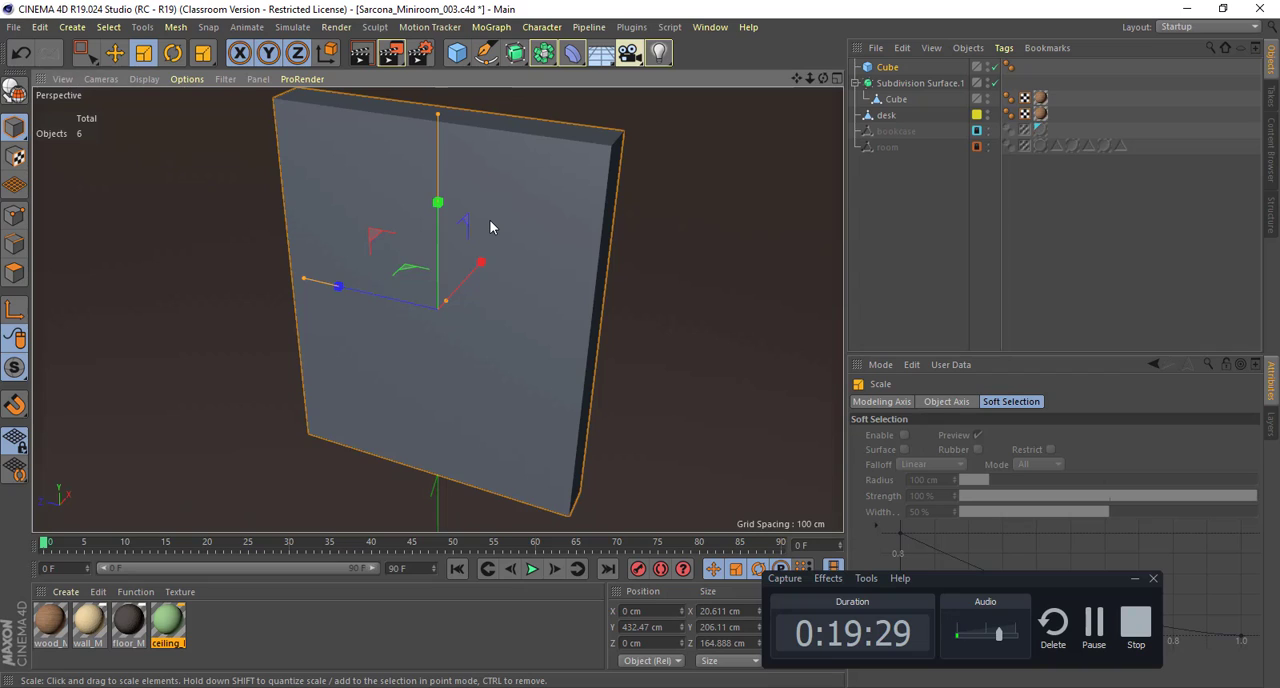
pyautogui.press('c')
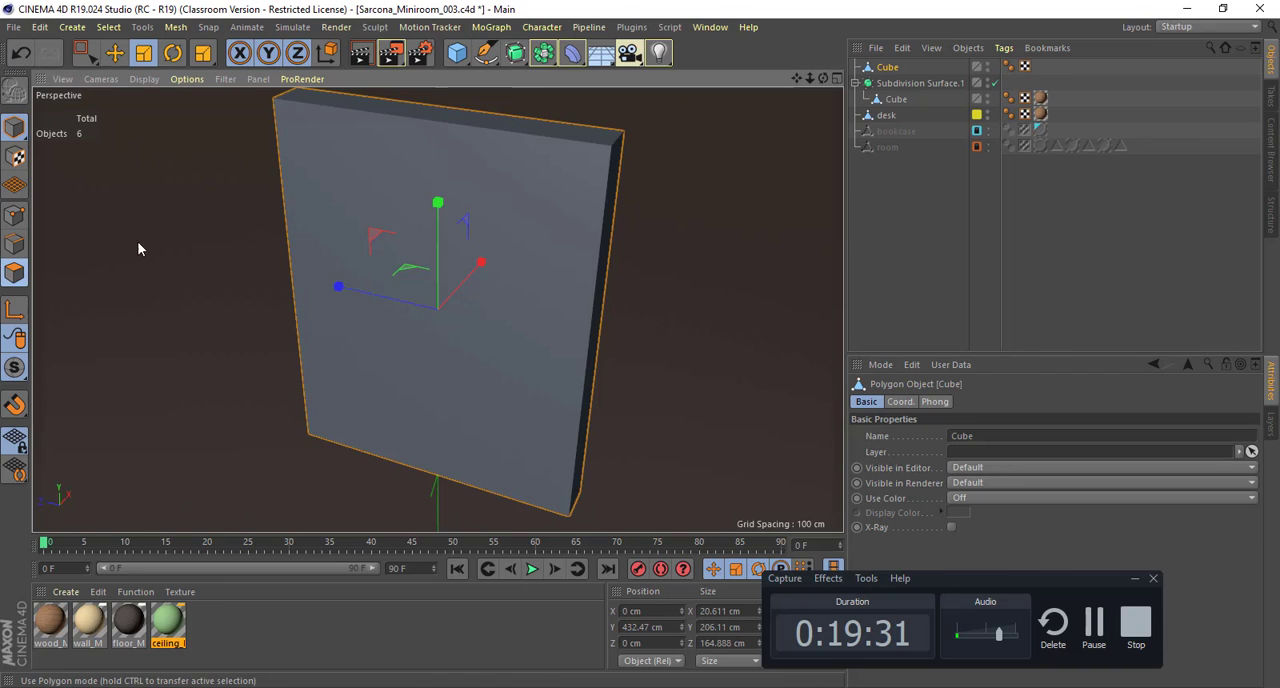
pyautogui.click(402, 212)
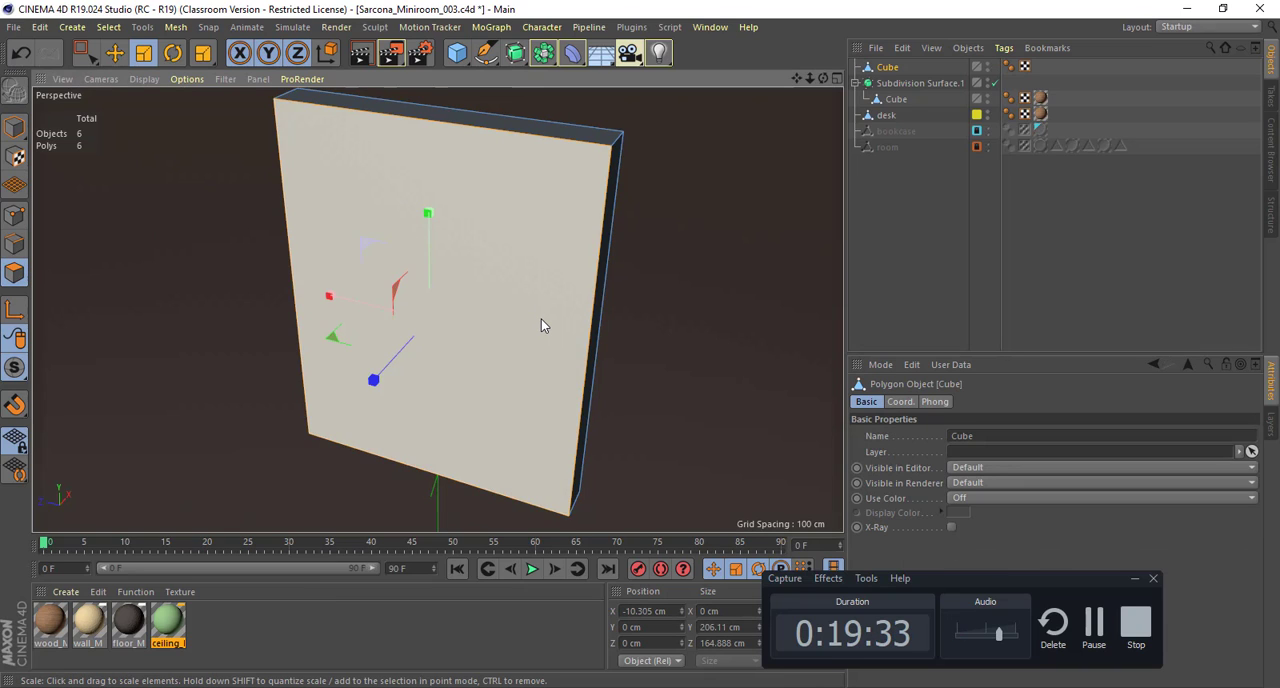
pyautogui.press('m')
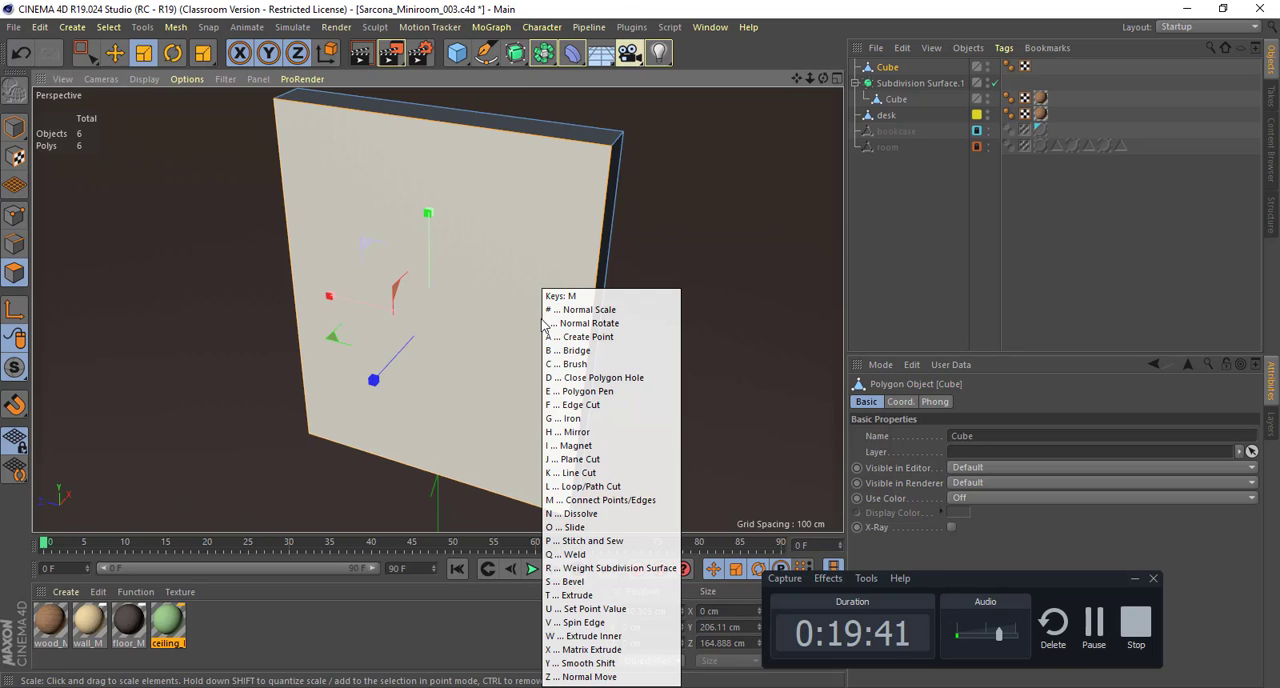
pyautogui.press('w')
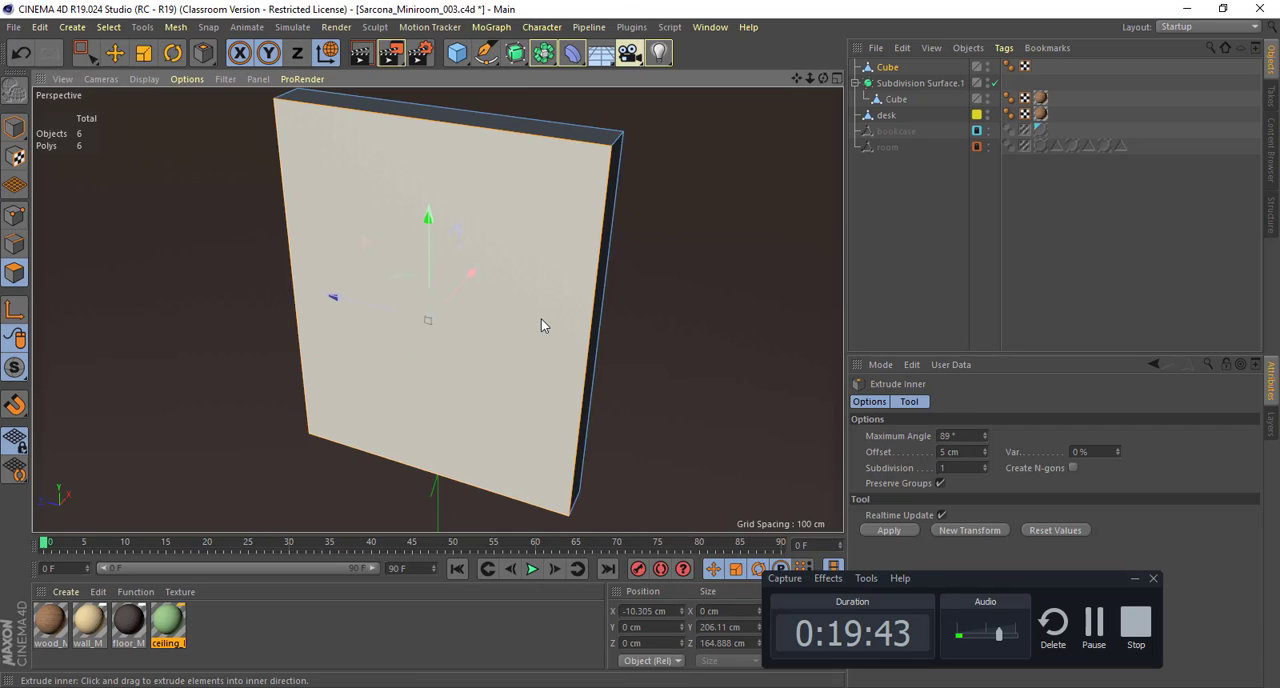
pyautogui.moveTo(541, 319); pyautogui.dragTo(606, 321)
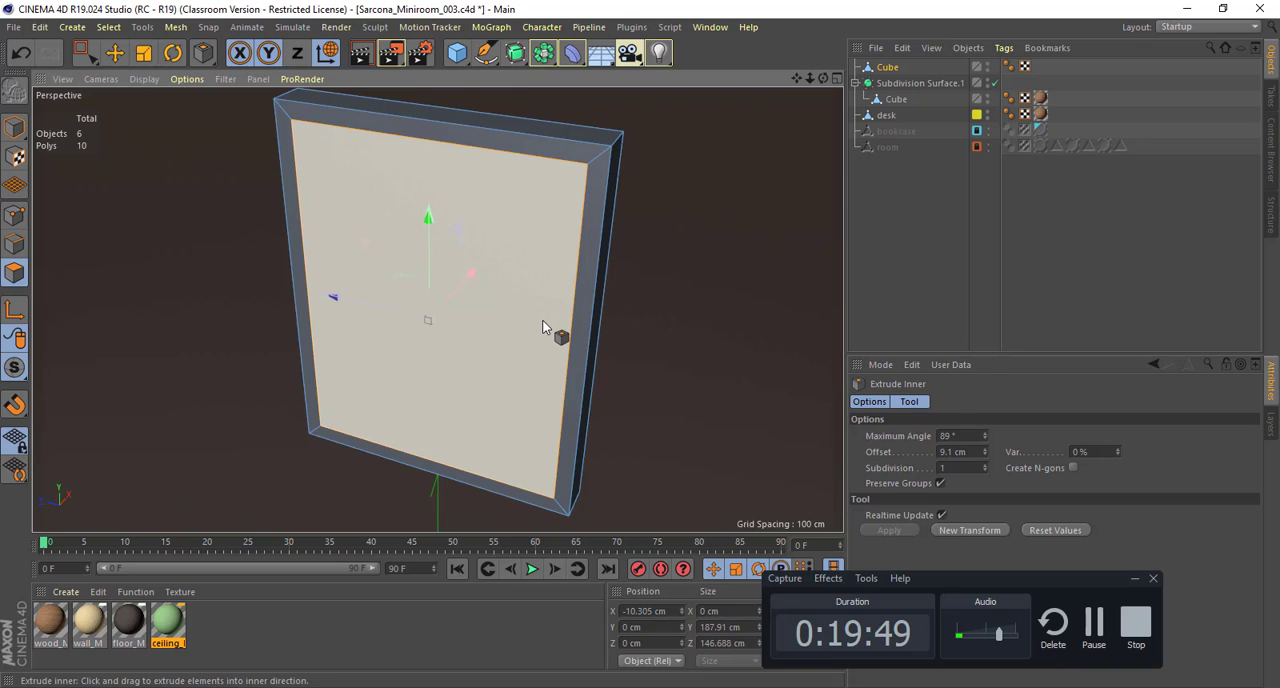
# Step: Extrude the inset face about 10 cm into the slab to form a recessed frame
pyautogui.press('d')
pyautogui.moveTo(525, 321); pyautogui.dragTo(452, 321)
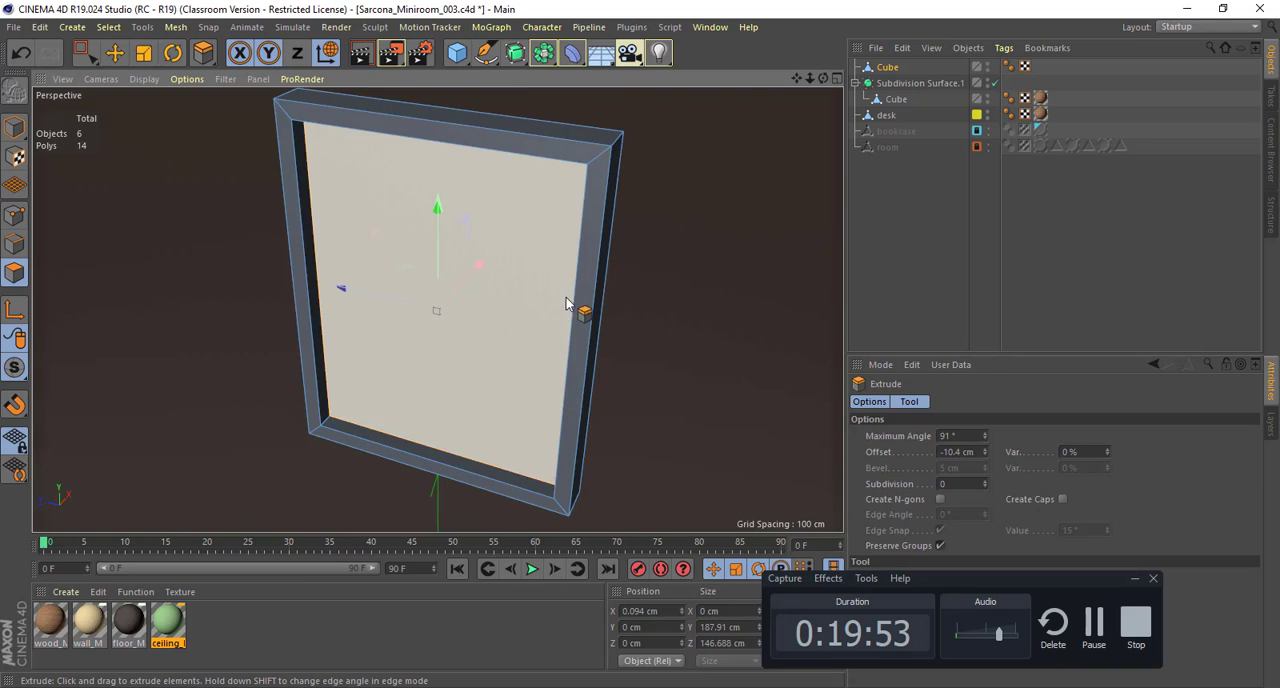
pyautogui.keyDown('alt'); pyautogui.moveTo(566, 298); pyautogui.dragTo(696, 268); pyautogui.keyUp('alt')
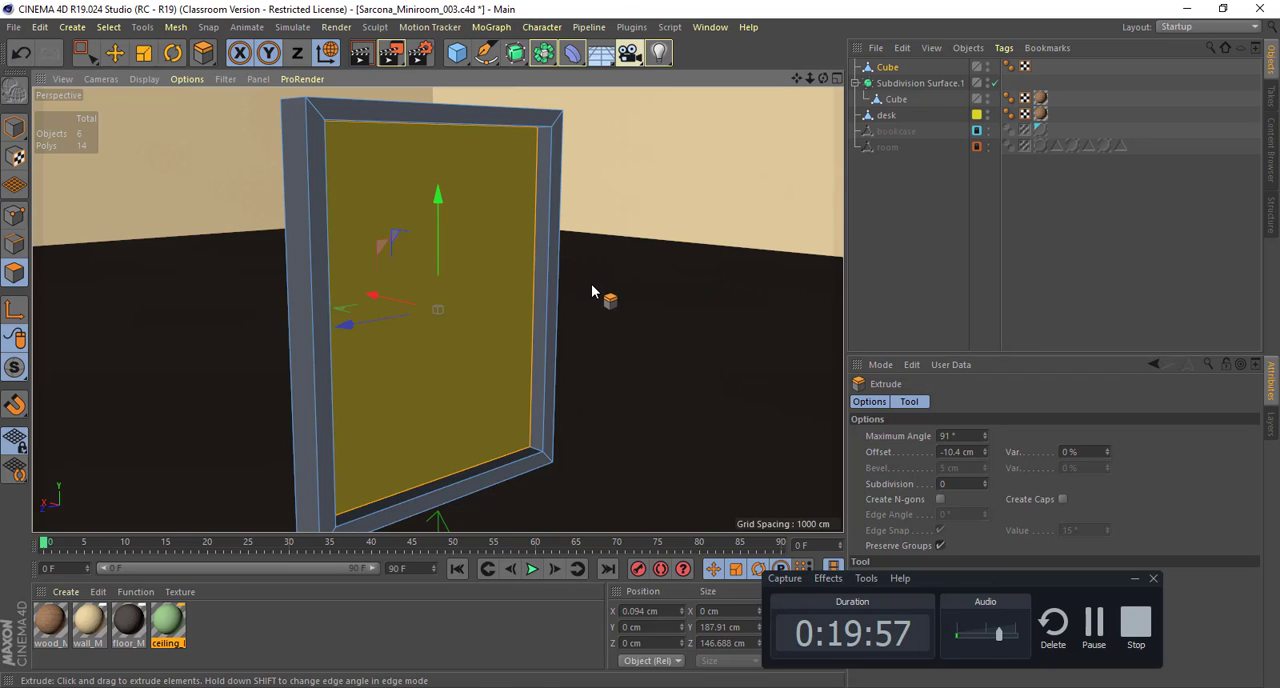
# Step: Place a copy of the framed panel beside the original and rotate the original 90° into landscape orientation
pyautogui.press('t')
pyautogui.click(15, 130)
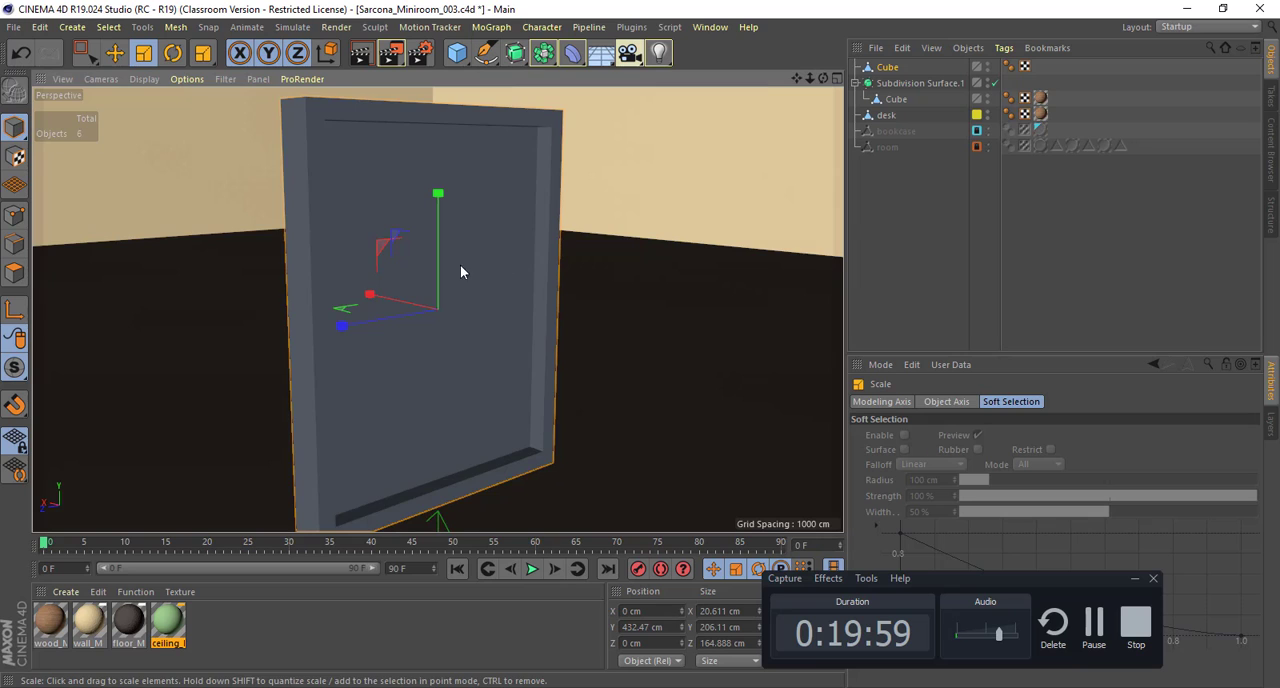
pyautogui.keyDown('alt'); pyautogui.moveTo(460, 271); pyautogui.dragTo(409, 289); pyautogui.keyUp('alt')
pyautogui.press('e')
pyautogui.keyDown('ctrl'); pyautogui.moveTo(339, 313); pyautogui.dragTo(780, 283); pyautogui.keyUp('ctrl')
pyautogui.keyDown('alt'); pyautogui.moveTo(543, 280); pyautogui.dragTo(379, 257, button='middle'); pyautogui.keyUp('alt')
pyautogui.click(379, 250)
pyautogui.keyDown('alt'); pyautogui.moveTo(376, 250); pyautogui.dragTo(390, 340); pyautogui.keyUp('alt')
pyautogui.press('r')
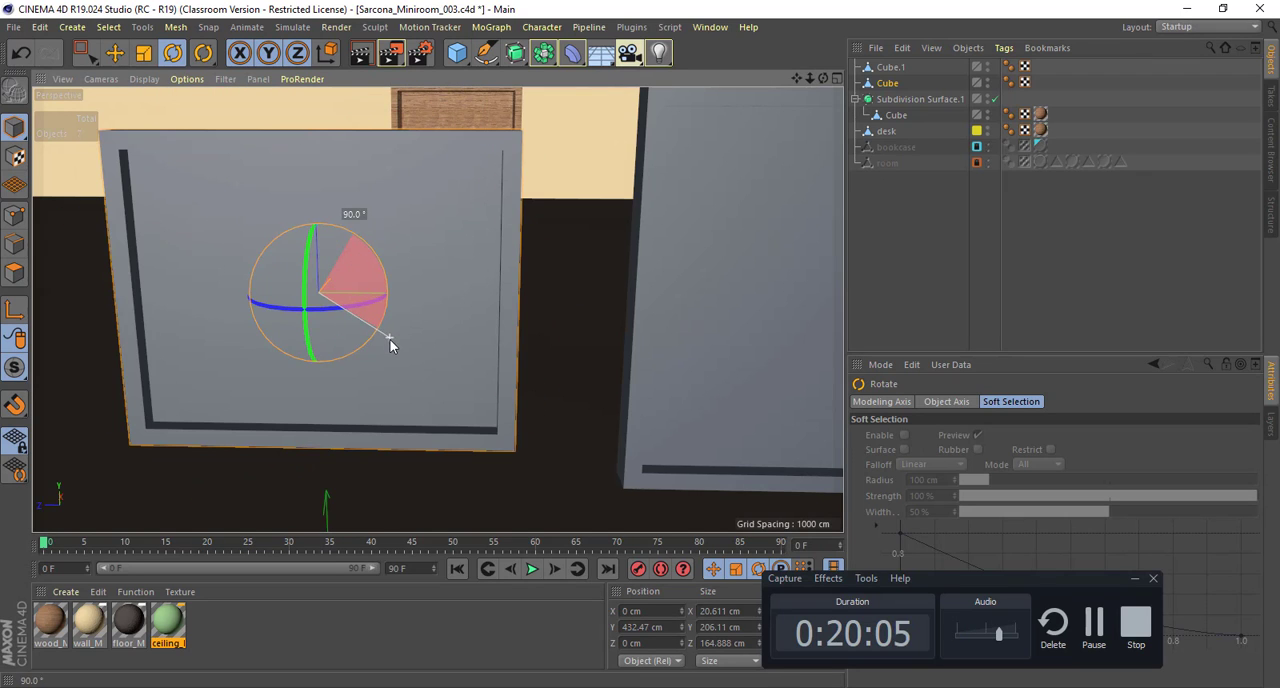
# Step: Move the landscape panel's recessed face about 6 cm outward along X to make the recess shallower
pyautogui.moveTo(426, 289)
pyautogui.keyDown('alt'); pyautogui.mouseDown()
pyautogui.moveTo(391, 271)
pyautogui.moveTo(418, 276)
pyautogui.mouseUp(); pyautogui.keyUp('alt')
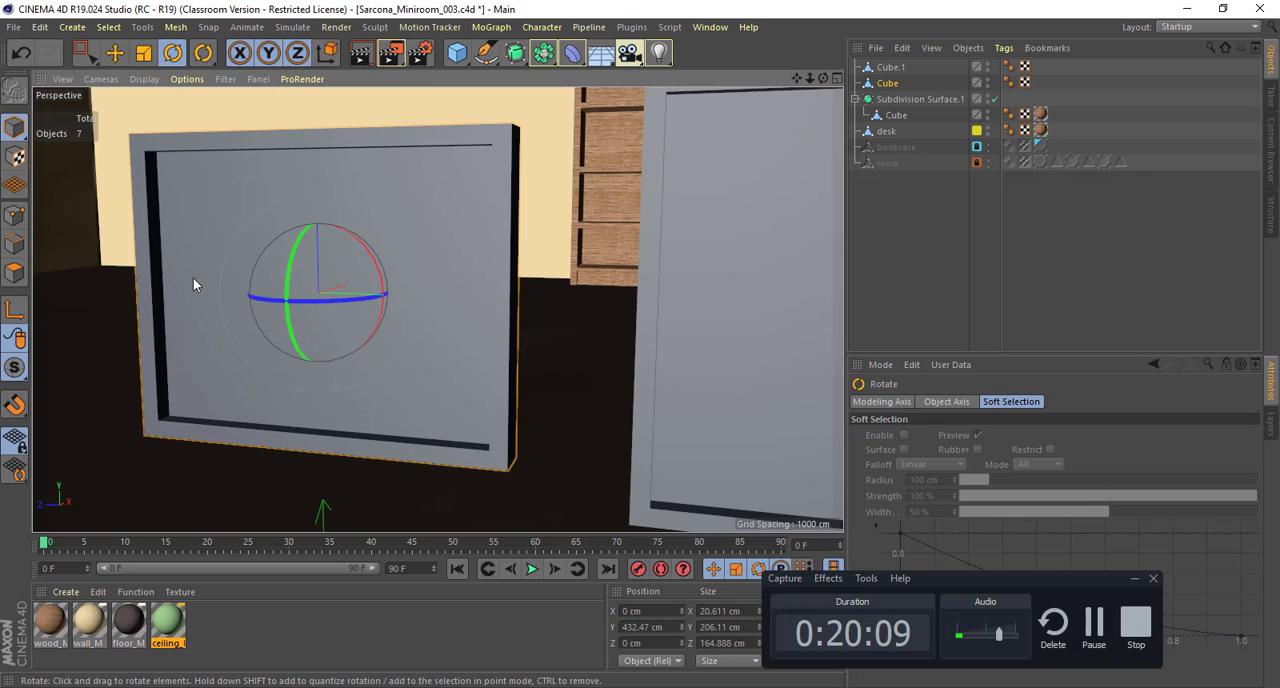
pyautogui.click(14, 272)
pyautogui.click(229, 212)
pyautogui.press('e')
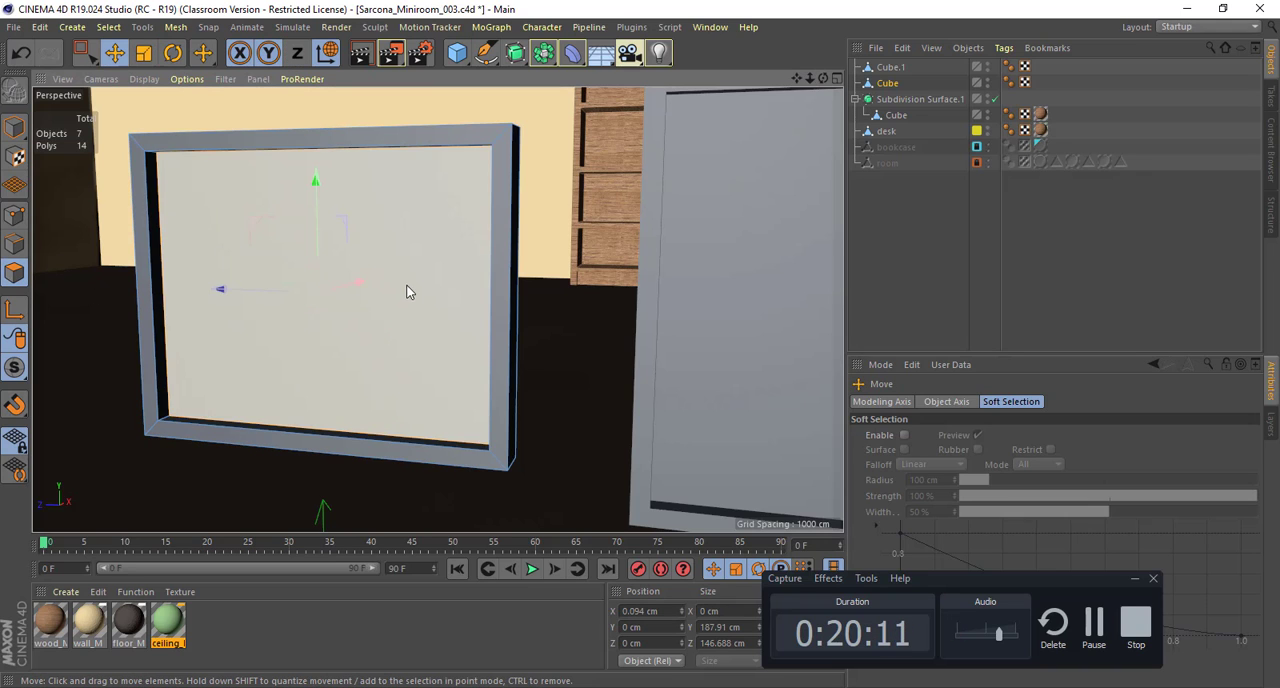
pyautogui.keyDown('alt'); pyautogui.moveTo(407, 291); pyautogui.dragTo(246, 237); pyautogui.keyUp('alt')
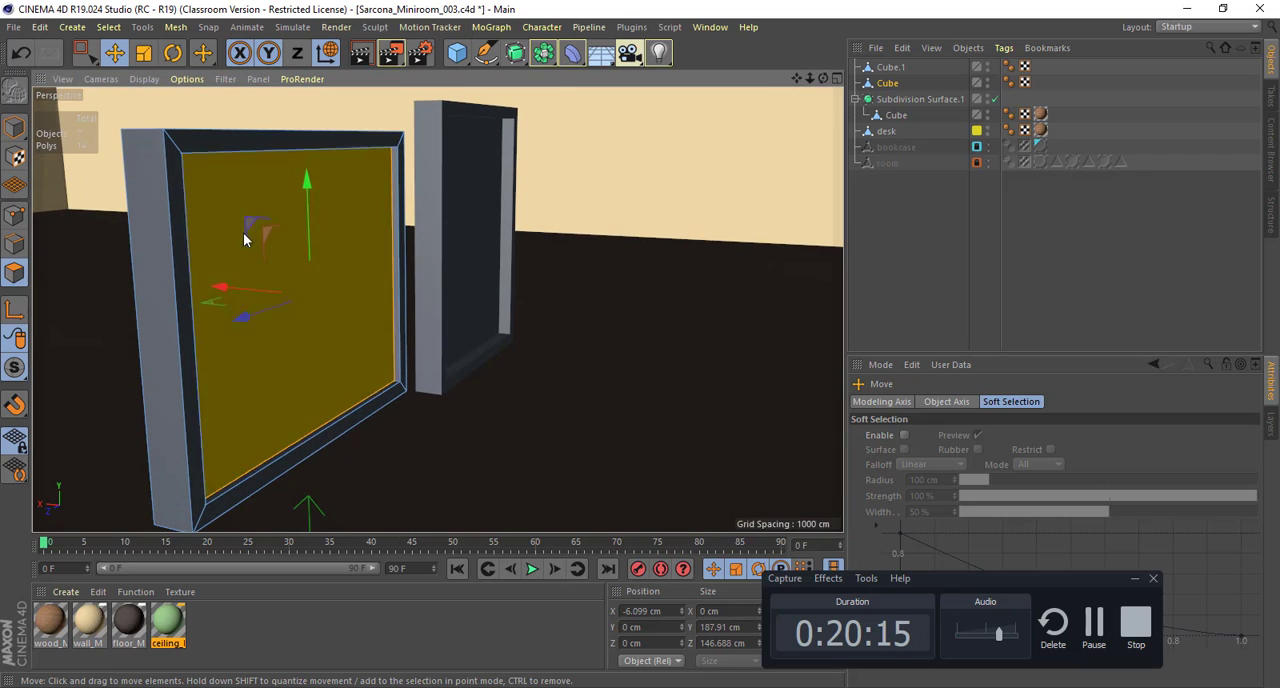
# Step: Return to whole-object editing and add a cylinder primitive to the scene
pyautogui.click(16, 130)
pyautogui.keyDown('alt'); pyautogui.moveTo(150, 127); pyautogui.dragTo(374, 95); pyautogui.keyUp('alt')
pyautogui.click(462, 57)
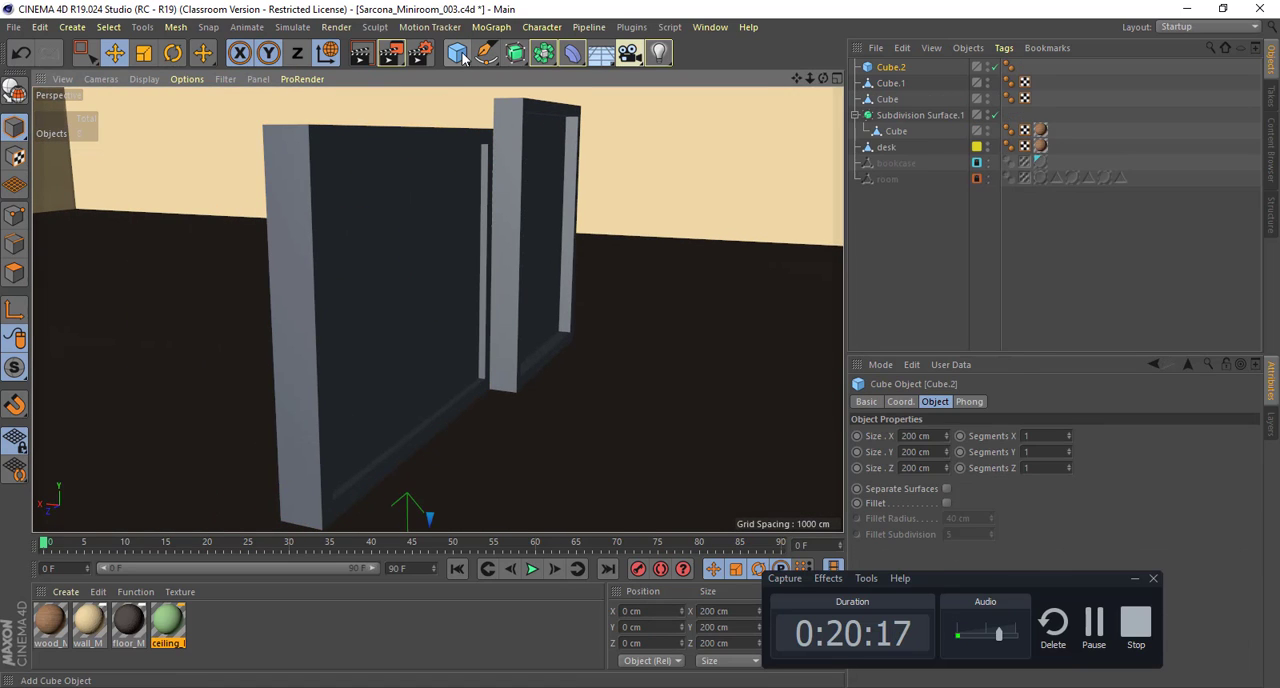
pyautogui.hotkey('ctrl', 'z')
pyautogui.click(462, 57)
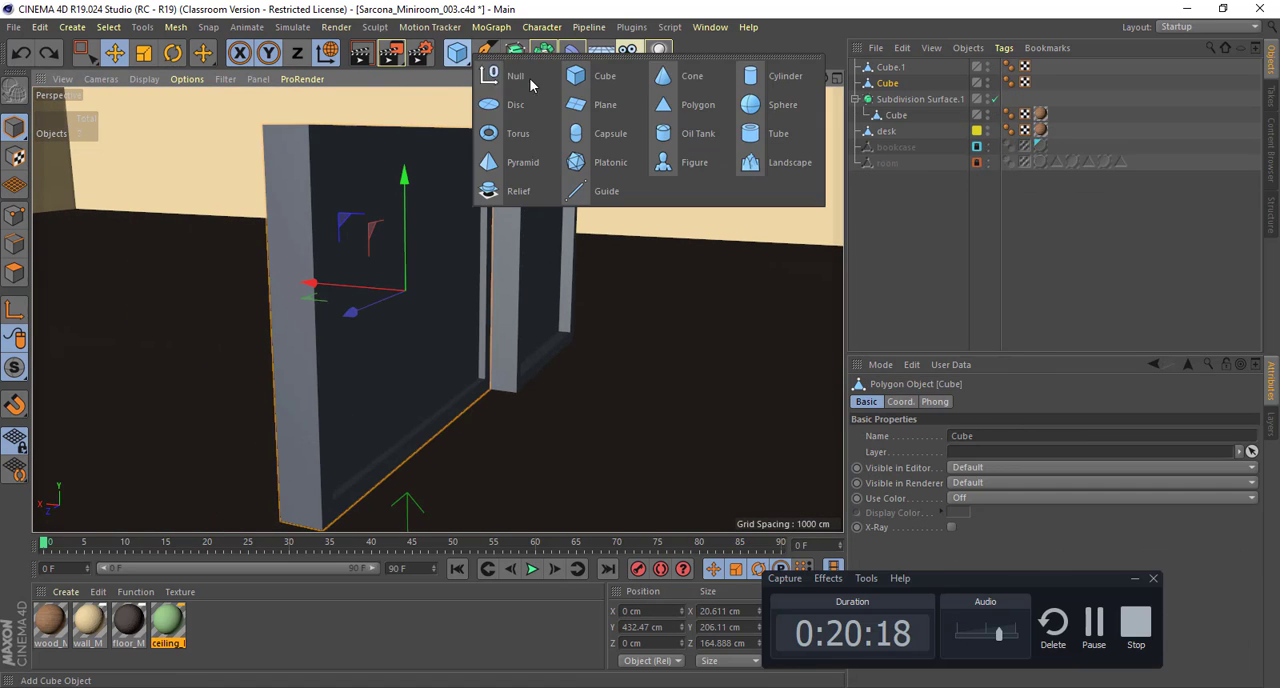
pyautogui.click(772, 76)
pyautogui.scroll(-4, 417, 218)
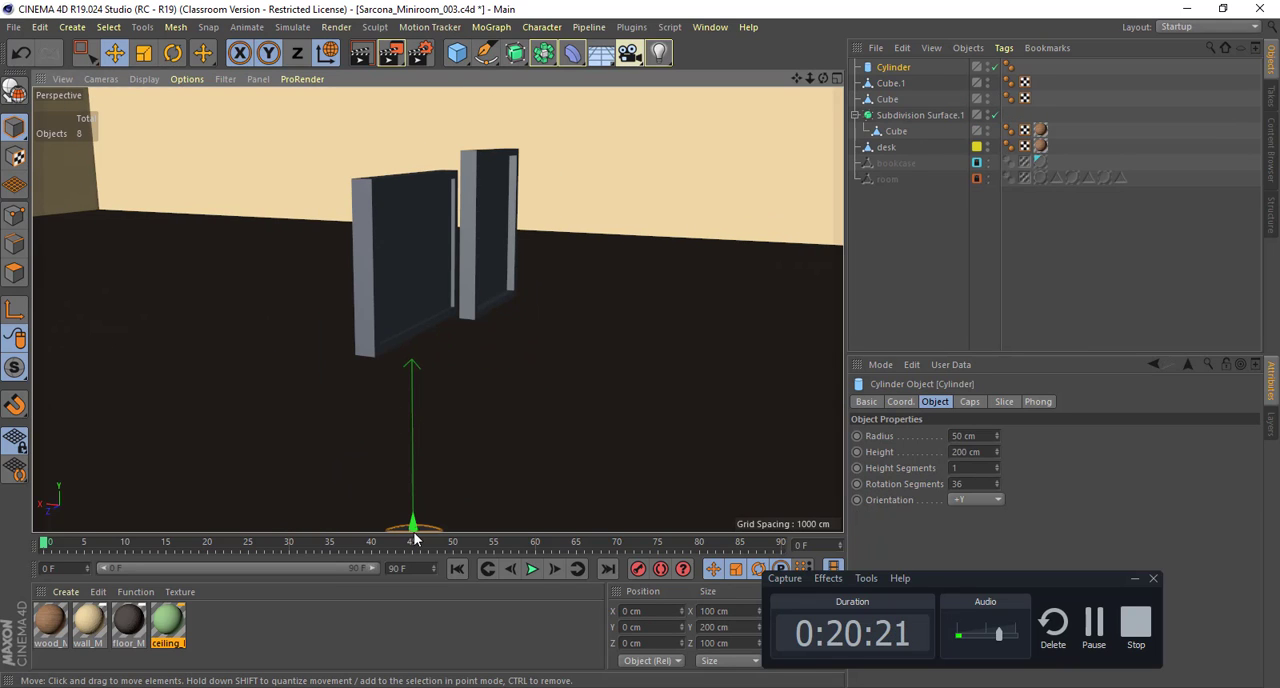
# Step: Position the cylinder behind the landscape panel at about X 60, Y 347 cm, and shrink it to about 18 cm radius and 101 cm height
pyautogui.moveTo(415, 539); pyautogui.dragTo(410, 362)
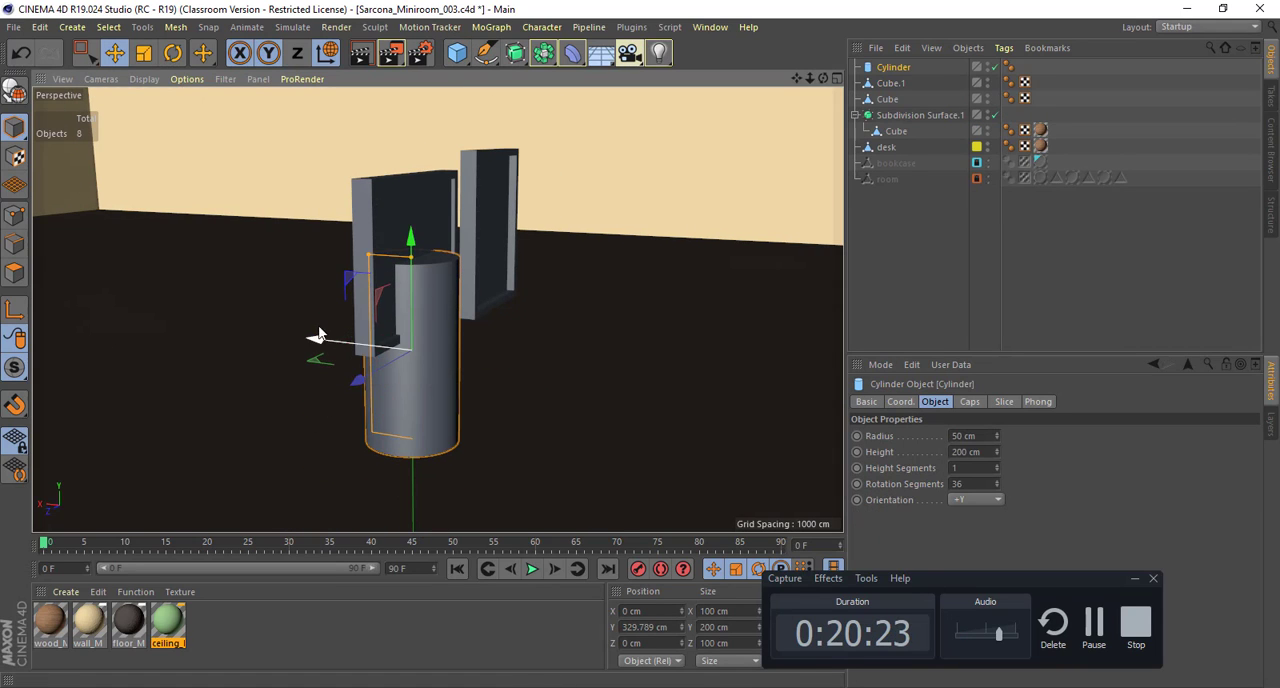
pyautogui.moveTo(320, 333); pyautogui.dragTo(290, 319)
pyautogui.keyDown('alt'); pyautogui.moveTo(400, 331); pyautogui.dragTo(357, 325); pyautogui.keyUp('alt')
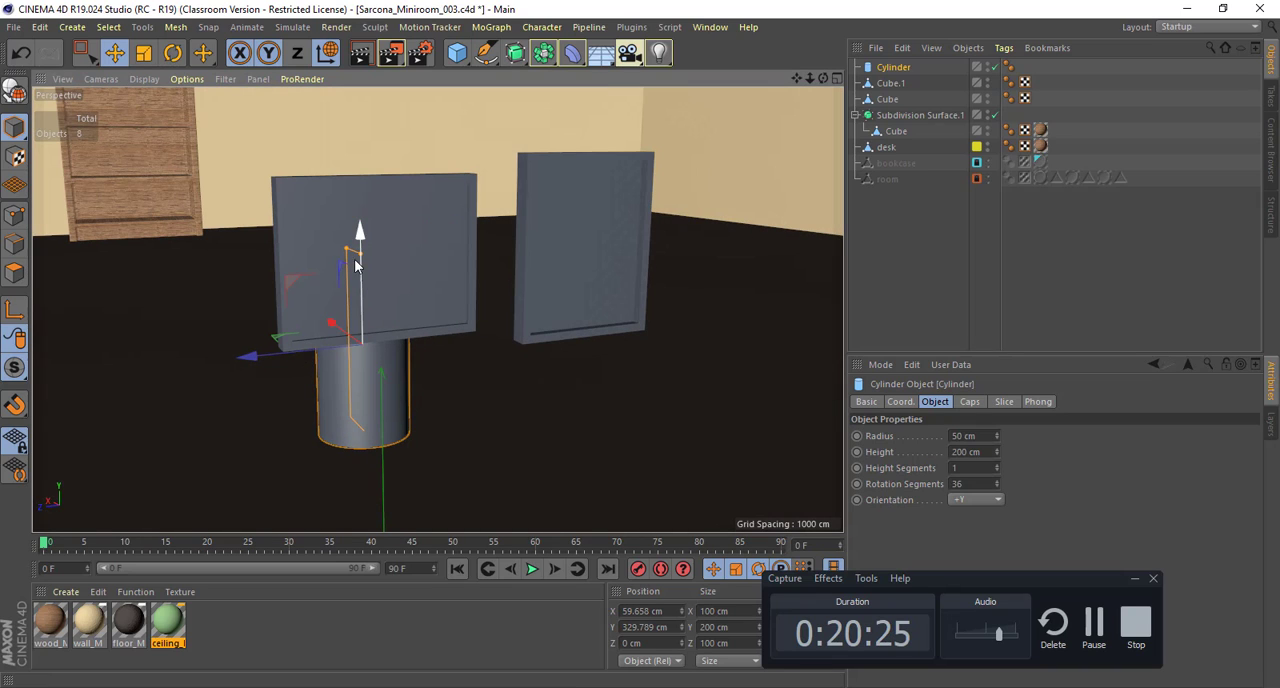
pyautogui.moveTo(351, 251); pyautogui.dragTo(362, 227)
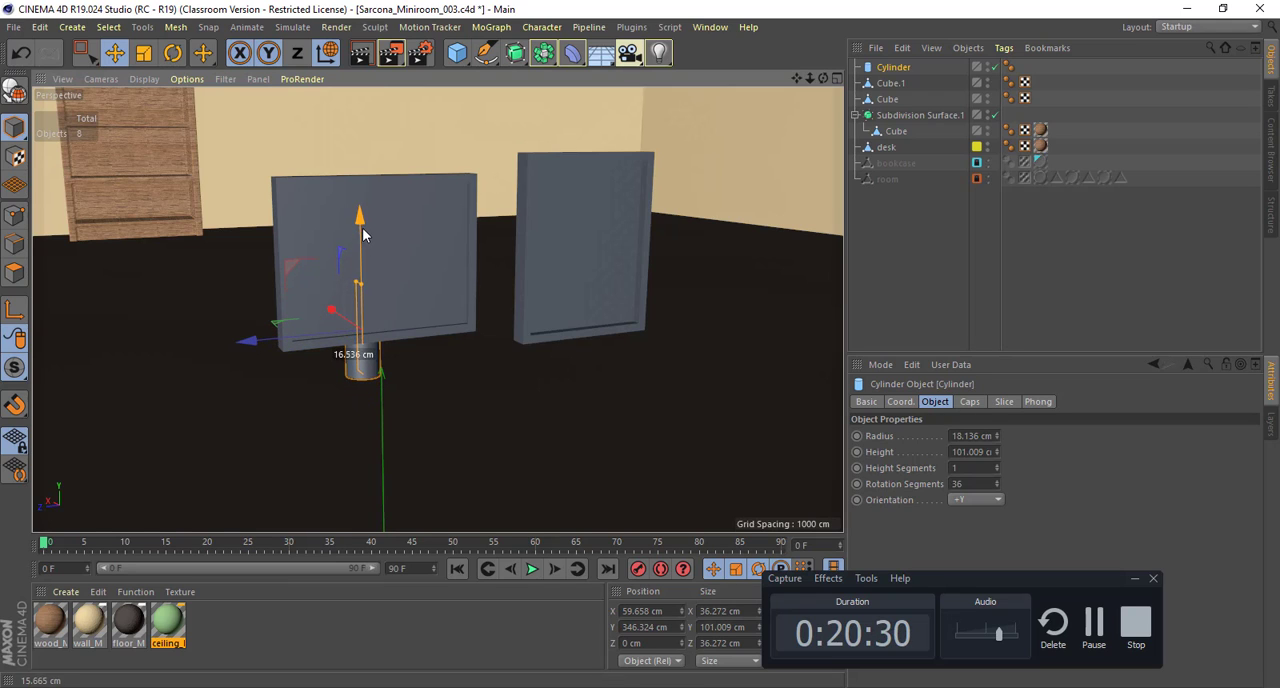
# Step: Add a cube resized to about 119 × 37 × 145 cm and place it under the cylinder at about X 70, Y 300 cm
pyautogui.click(456, 52)
pyautogui.keyDown('alt'); pyautogui.moveTo(389, 468); pyautogui.dragTo(354, 350, button='middle'); pyautogui.keyUp('alt')
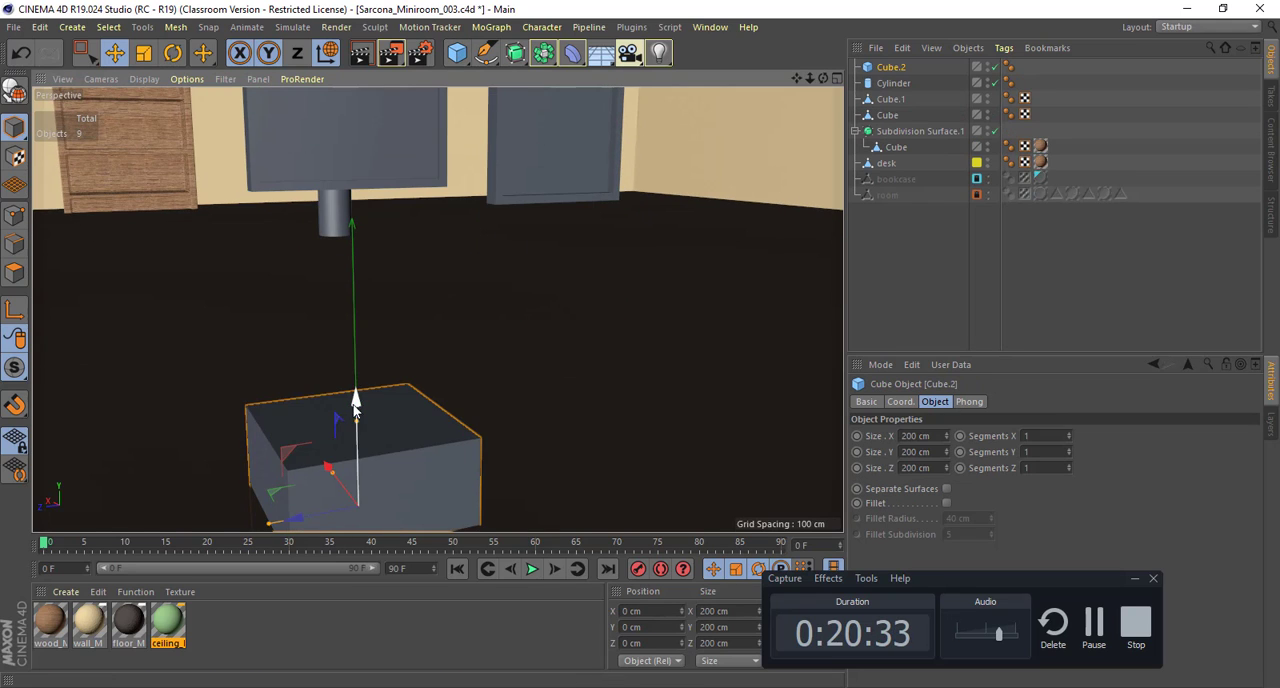
pyautogui.moveTo(355, 402); pyautogui.dragTo(353, 179)
pyautogui.keyDown('alt'); pyautogui.moveTo(359, 218); pyautogui.dragTo(330, 285); pyautogui.keyUp('alt')
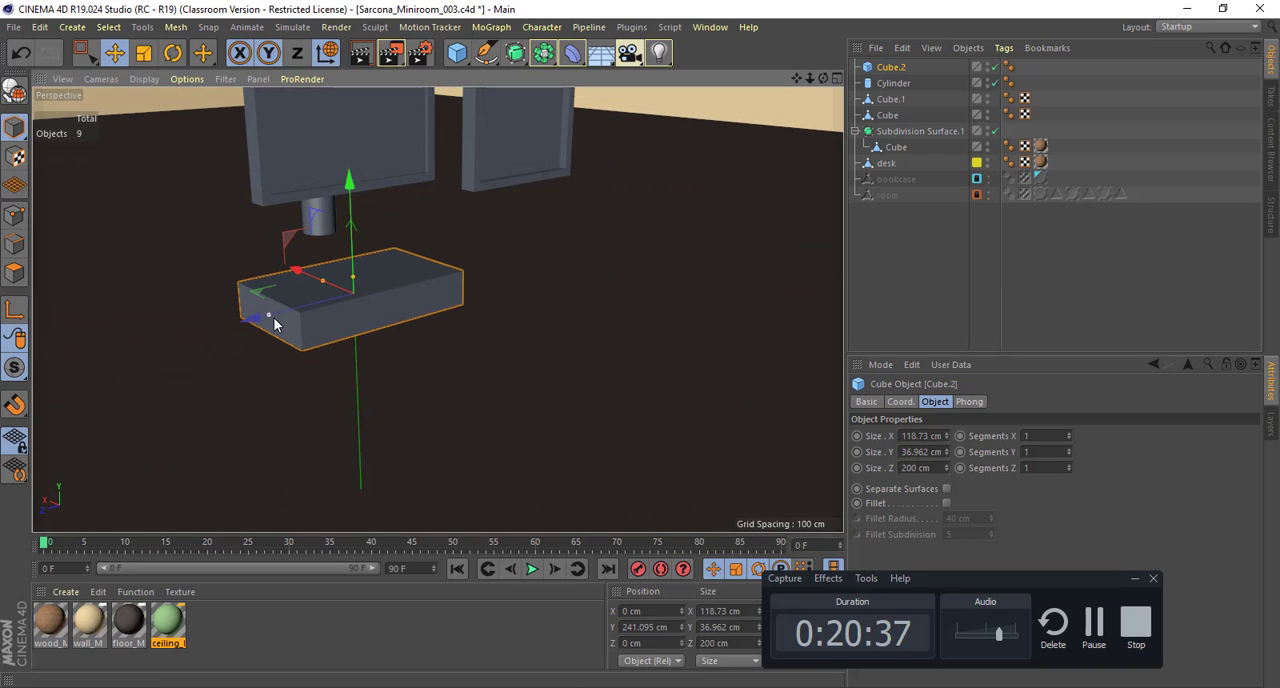
pyautogui.moveTo(277, 317); pyautogui.dragTo(257, 257)
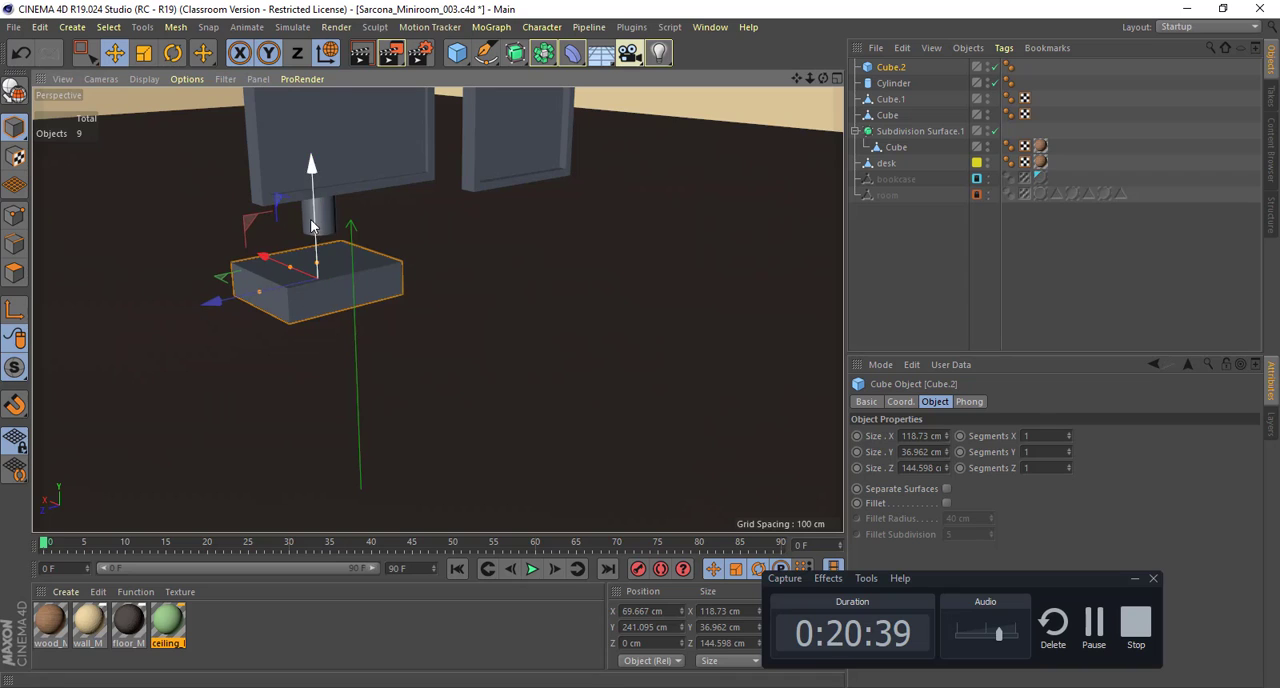
pyautogui.moveTo(313, 223); pyautogui.dragTo(634, 249)
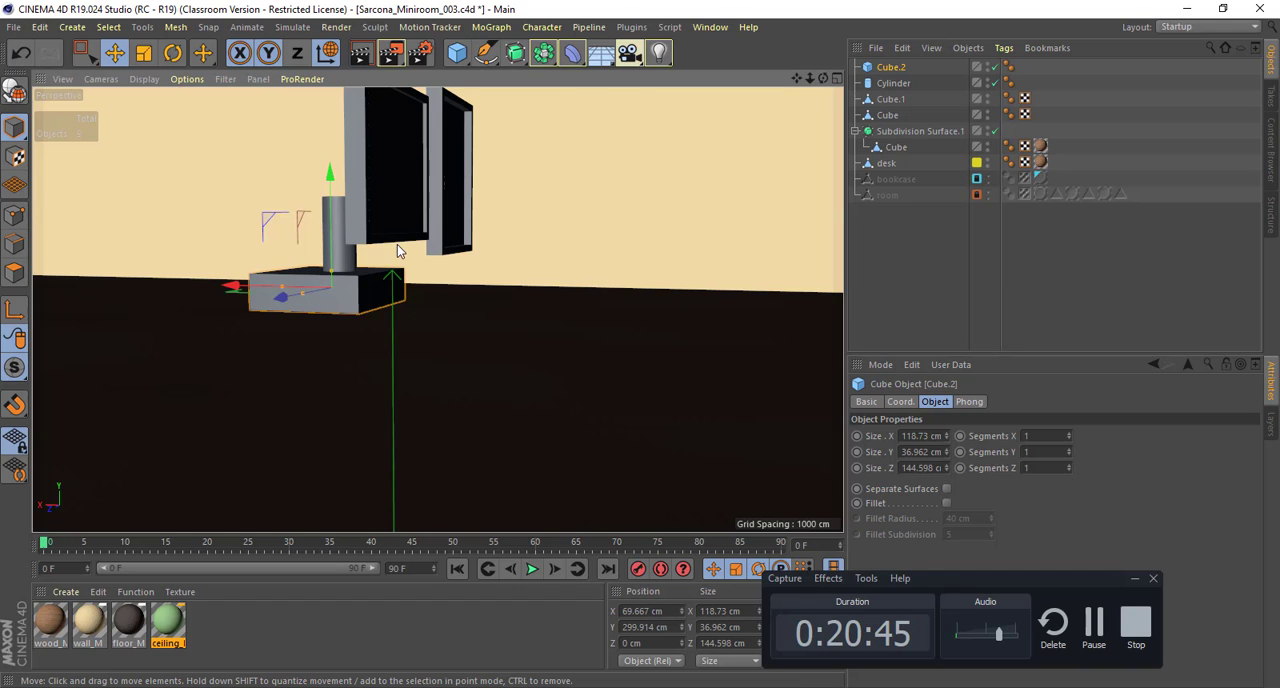
# Step: Flatten the base block under the cylinder to about 11 cm high and position it at about Y 294 cm
pyautogui.keyDown('alt'); pyautogui.moveTo(397, 250); pyautogui.dragTo(346, 221); pyautogui.keyUp('alt')
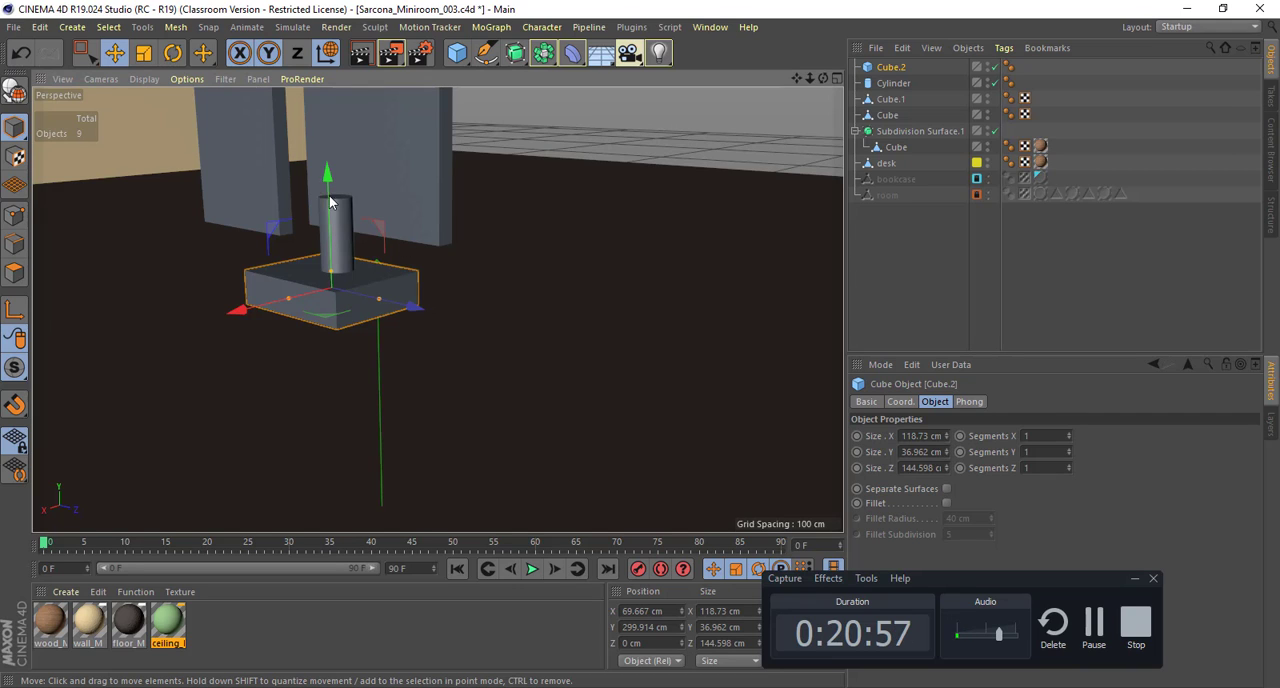
pyautogui.keyDown('alt'); pyautogui.moveTo(428, 233); pyautogui.dragTo(190, 232); pyautogui.keyUp('alt')
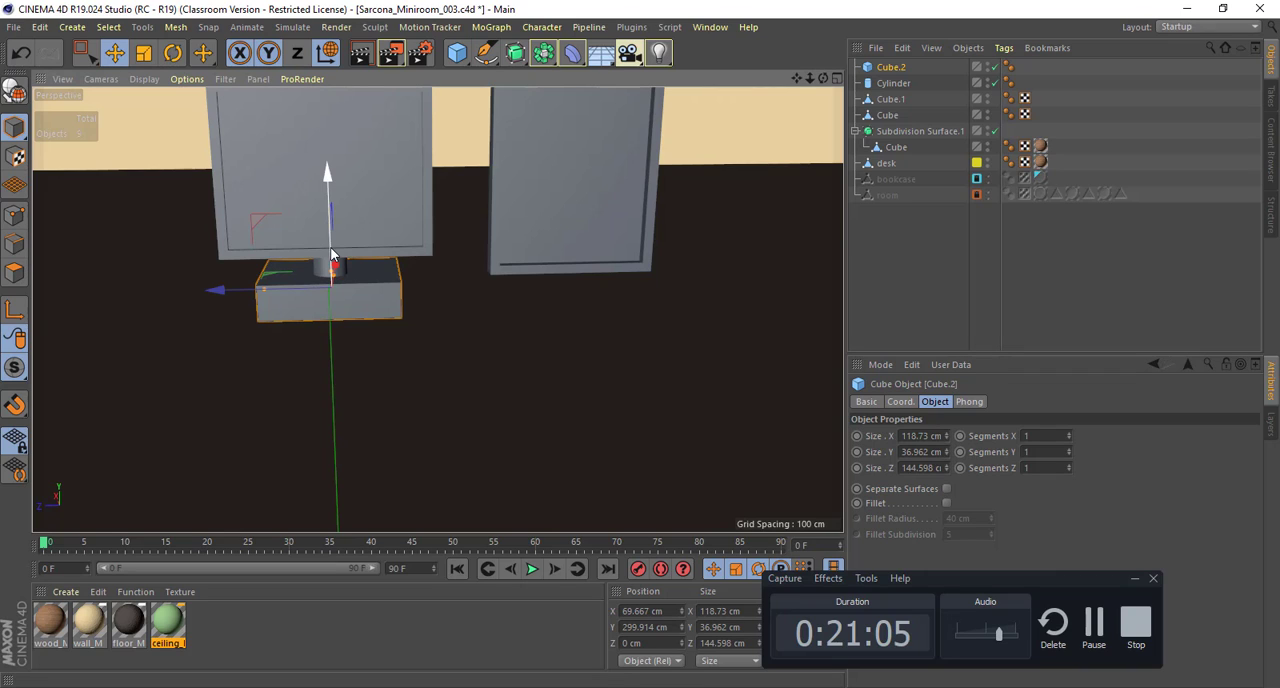
pyautogui.keyDown('alt'); pyautogui.moveTo(373, 251); pyautogui.dragTo(345, 228); pyautogui.keyUp('alt')
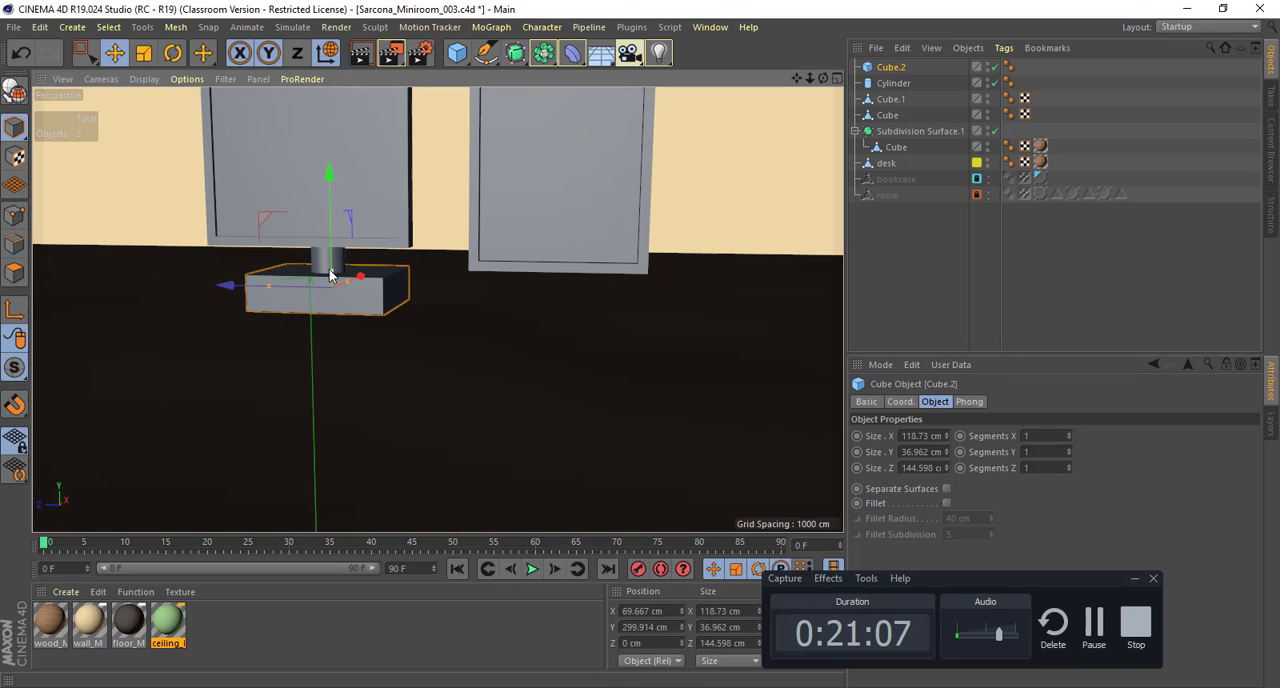
pyautogui.moveTo(331, 272); pyautogui.dragTo(549, 286)
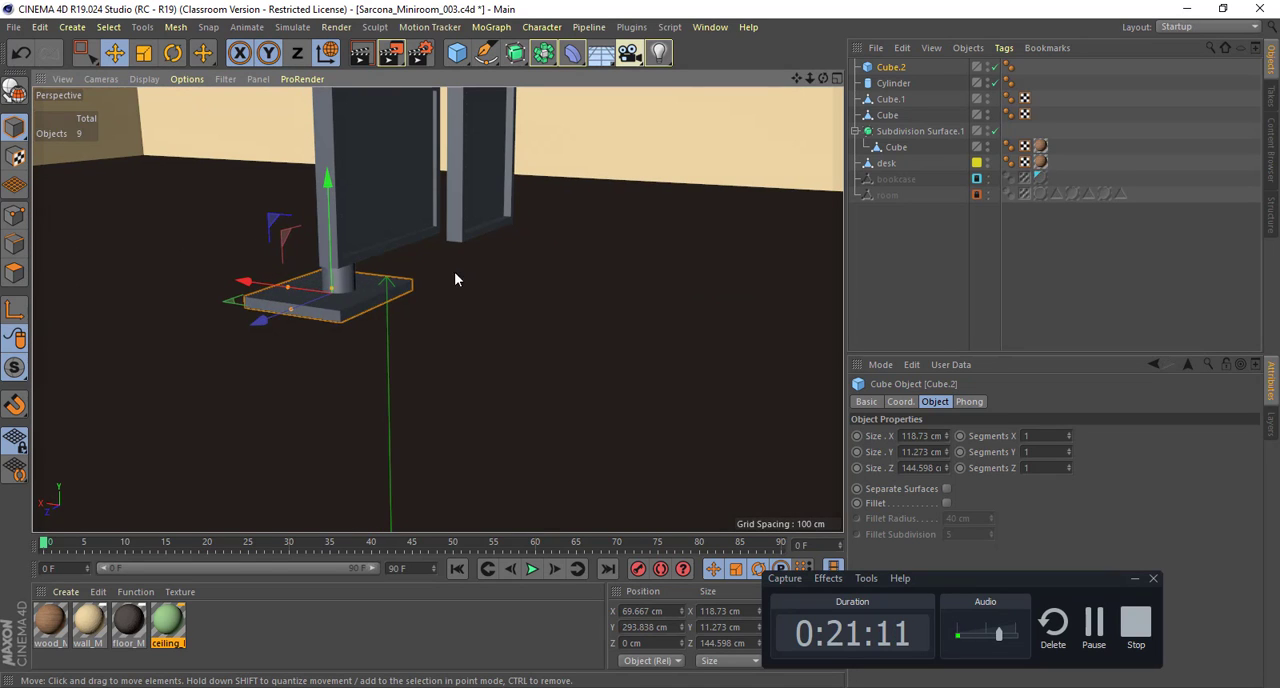
# Step: Delete the stand cylinder behind the landscape screen while keeping the flat base block
pyautogui.press('Delete')
pyautogui.hotkey('ctrl', 'z')
pyautogui.keyDown('alt'); pyautogui.moveTo(303, 284); pyautogui.dragTo(377, 246); pyautogui.keyUp('alt')
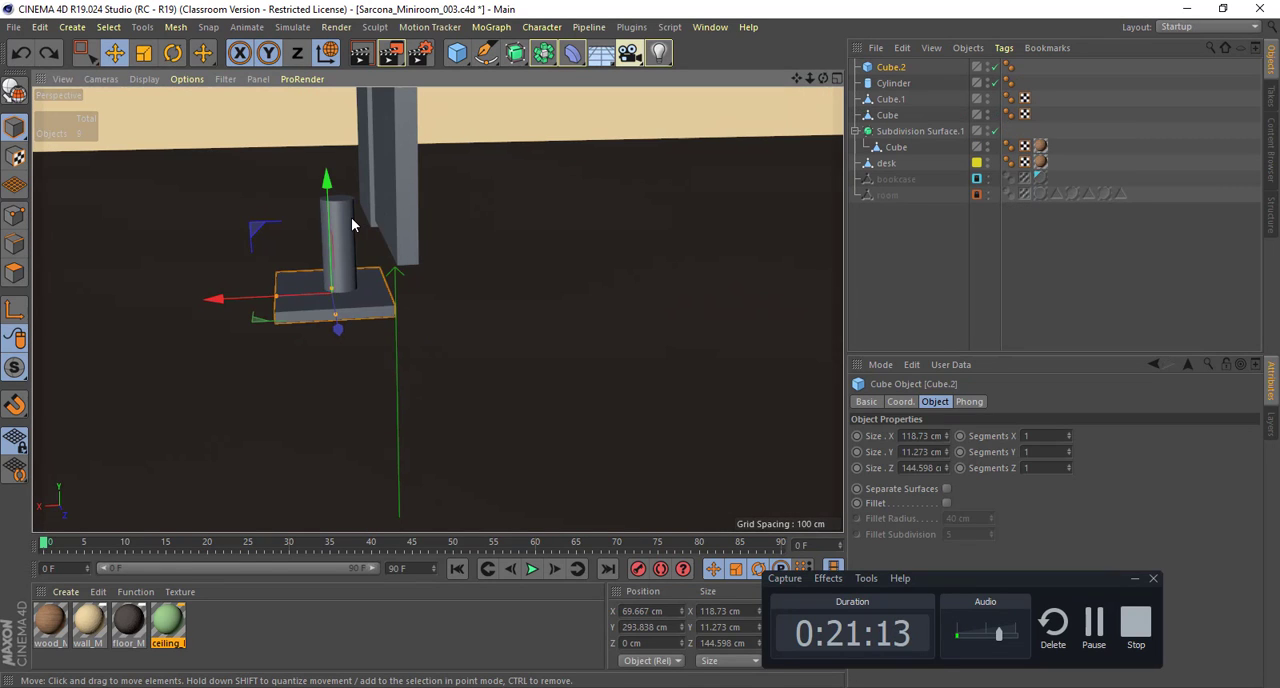
pyautogui.click(351, 217)
pyautogui.press('Delete')
# Step: Make the base block editable and inset its top face to about 62 × 87 cm
pyautogui.click(337, 288)
pyautogui.keyDown('alt'); pyautogui.moveTo(298, 299); pyautogui.dragTo(432, 335); pyautogui.keyUp('alt')
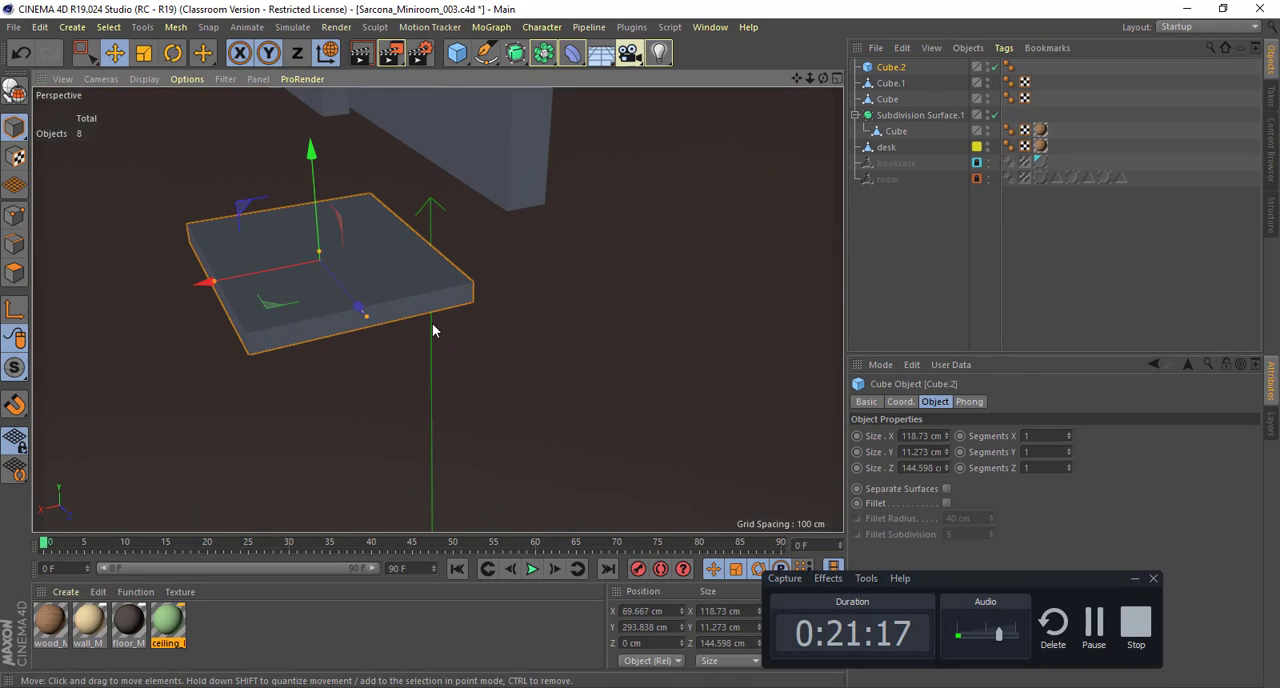
pyautogui.press('c')
pyautogui.press('m')
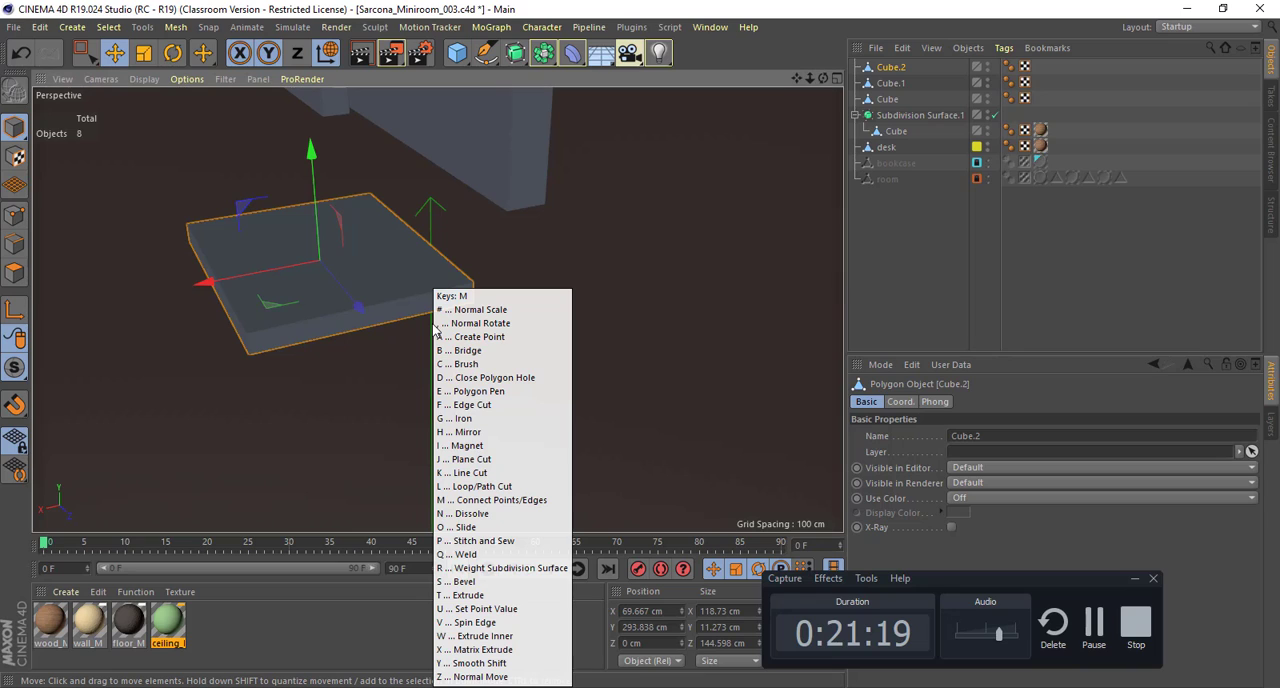
pyautogui.press('w')
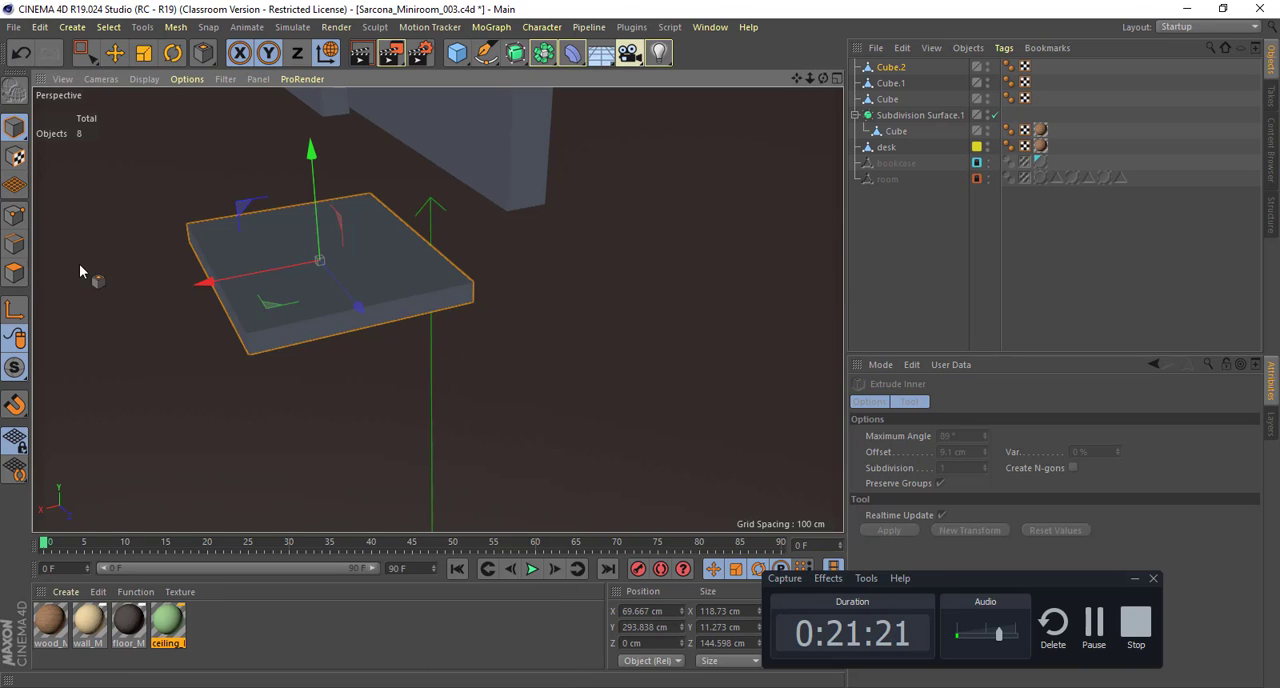
pyautogui.click(15, 272)
pyautogui.moveTo(402, 266); pyautogui.dragTo(520, 268)
# Step: Extrude the inset top face of the base upward 89 cm to form the stand's neck
pyautogui.press('d')
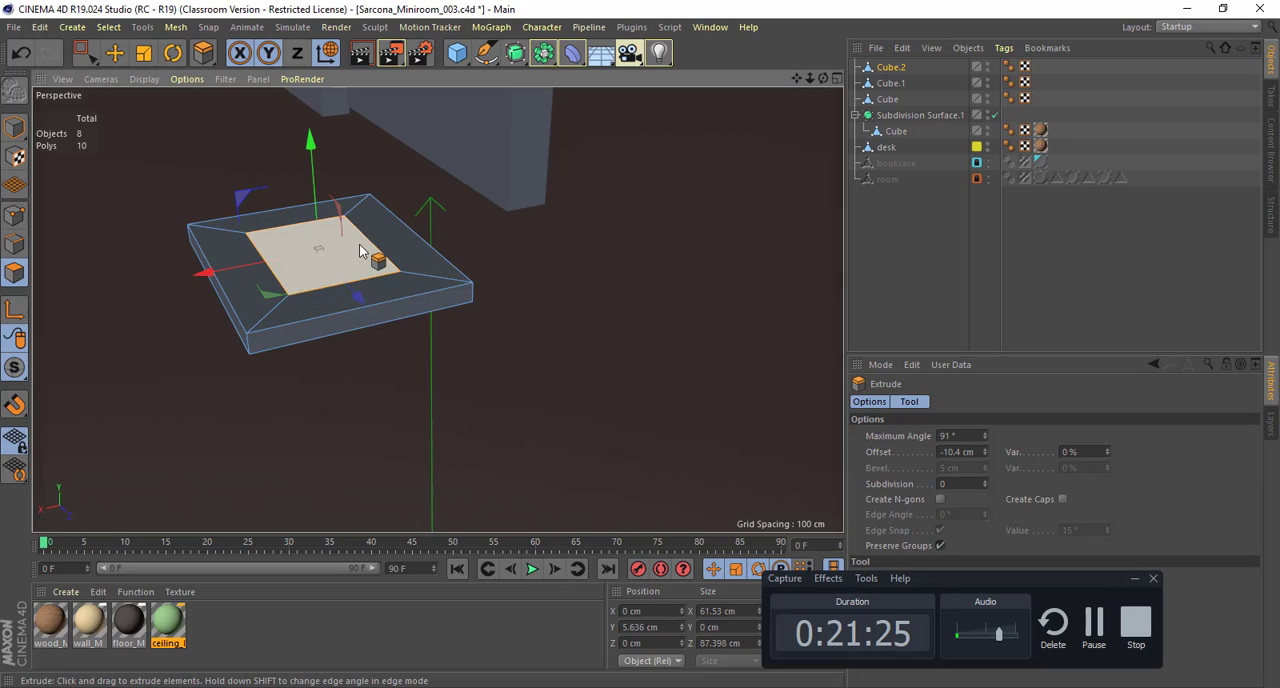
pyautogui.moveTo(362, 248); pyautogui.dragTo(530, 248)
pyautogui.moveTo(429, 260); pyautogui.dragTo(560, 380)
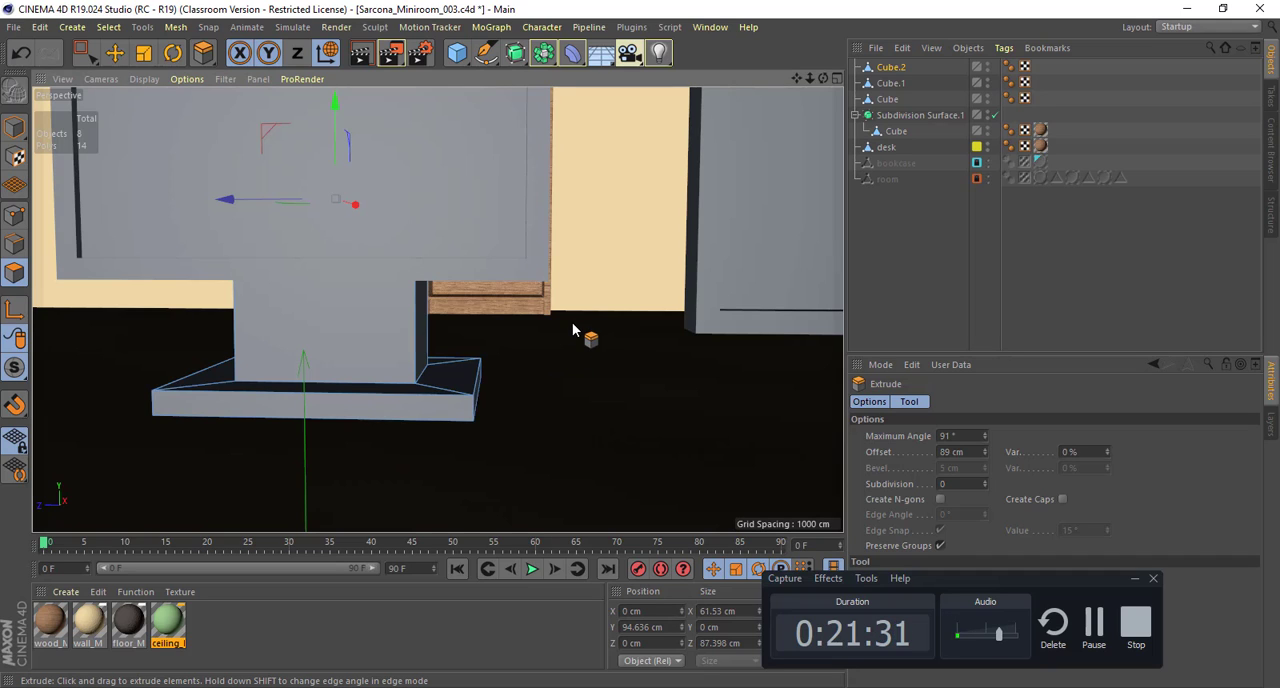
# Step: Scale the side faces of the stand's neck to slim it to about 16 × 31 cm
pyautogui.press('e')
pyautogui.click(422, 320)
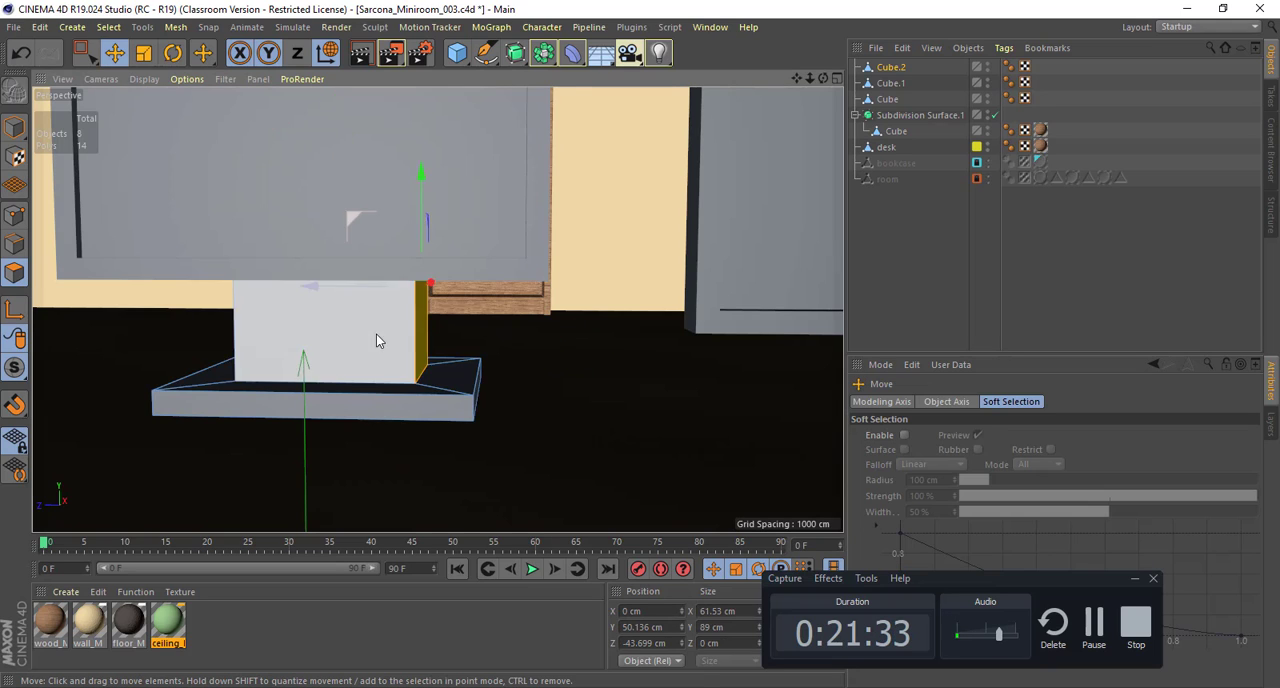
pyautogui.keyDown('alt'); pyautogui.moveTo(376, 341); pyautogui.dragTo(417, 357); pyautogui.keyUp('alt')
pyautogui.click(250, 334)
pyautogui.press('t')
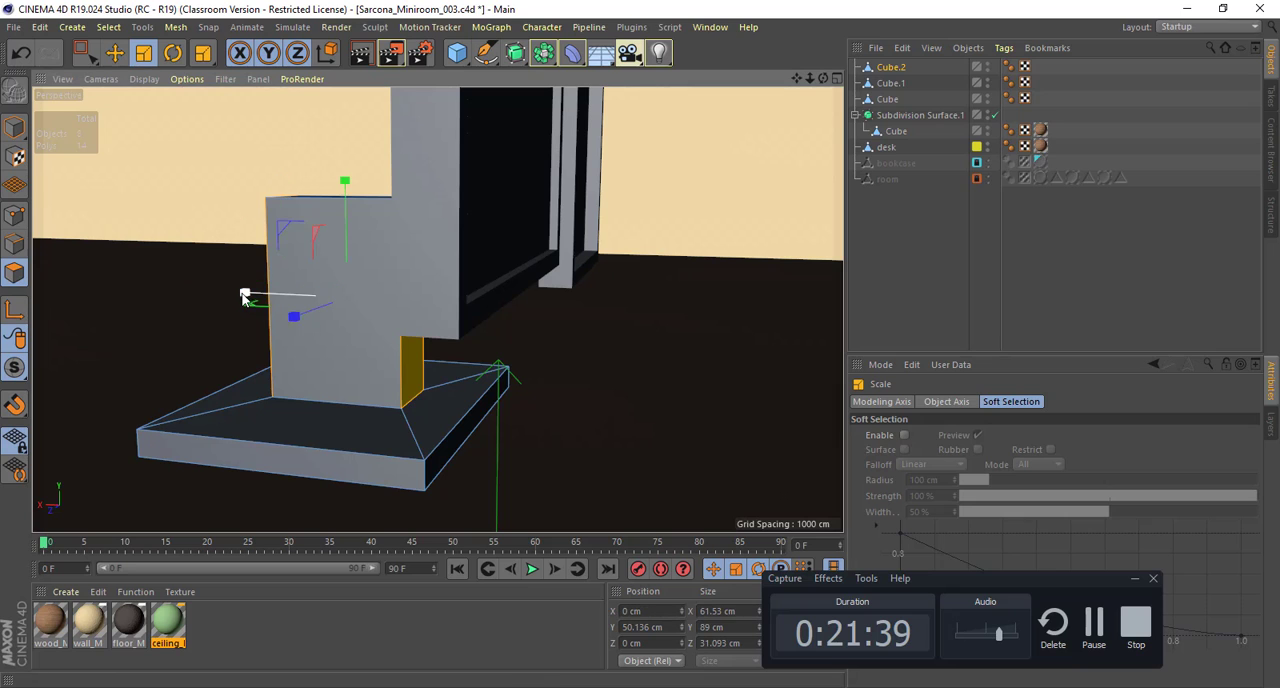
pyautogui.moveTo(244, 297); pyautogui.dragTo(248, 330)
# Step: Shift the neck's faces along X on the base to about X 17 cm
pyautogui.press('e')
pyautogui.scroll(-6, 374, 352)
pyautogui.moveTo(440, 352)
pyautogui.keyDown('alt'); pyautogui.mouseDown()
pyautogui.moveTo(398, 350)
pyautogui.moveTo(421, 338)
pyautogui.moveTo(420, 355)
pyautogui.mouseUp(); pyautogui.keyUp('alt')
pyautogui.keyDown('alt'); pyautogui.moveTo(406, 351); pyautogui.dragTo(508, 368, button='right'); pyautogui.keyUp('alt')
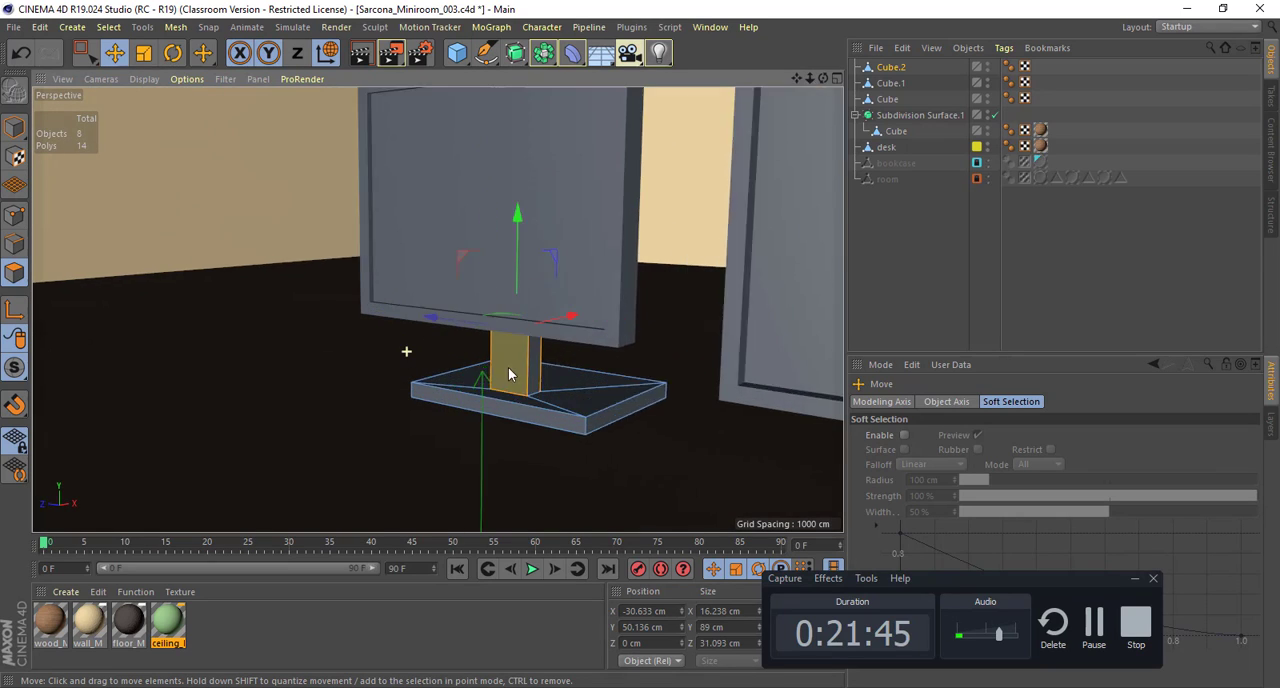
pyautogui.keyDown('alt'); pyautogui.moveTo(509, 370); pyautogui.dragTo(374, 321); pyautogui.keyUp('alt')
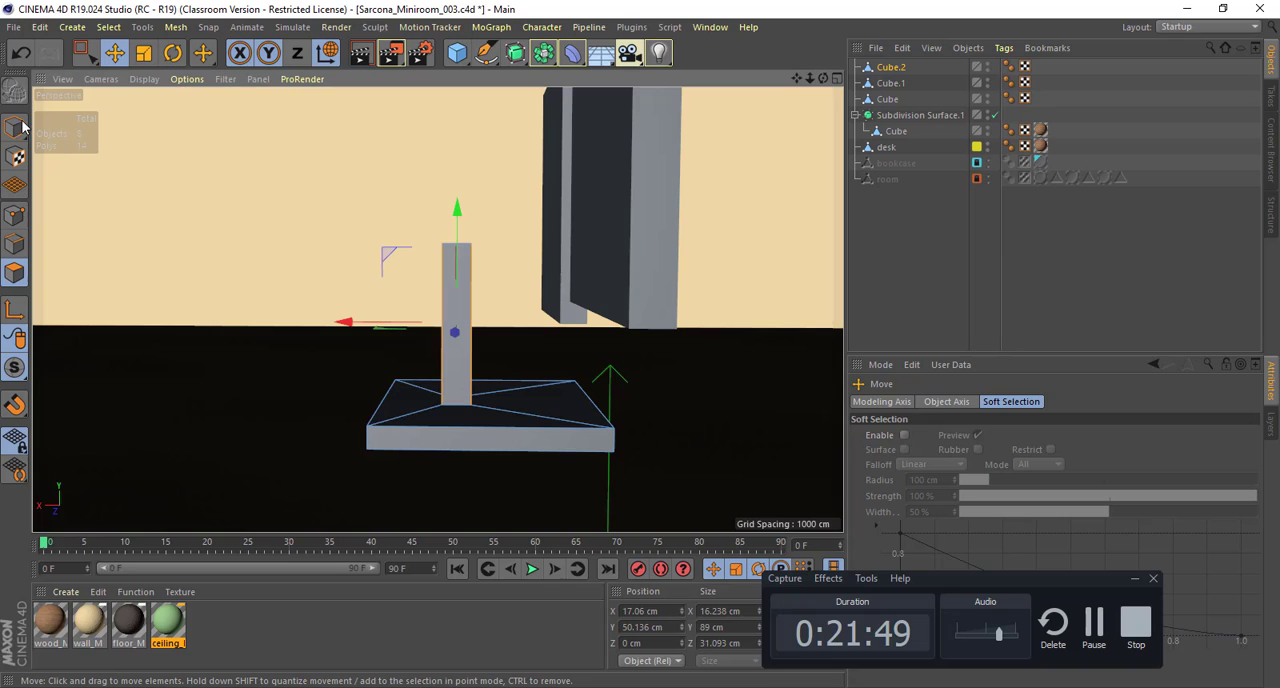
# Step: Move the whole stand along X to about -0.5 cm so its neck supports the landscape screen
pyautogui.click(513, 433)
pyautogui.moveTo(422, 409); pyautogui.dragTo(535, 411)
pyautogui.keyDown('alt'); pyautogui.moveTo(617, 406); pyautogui.dragTo(325, 414); pyautogui.keyUp('alt')
pyautogui.scroll(-4, 571, 400)
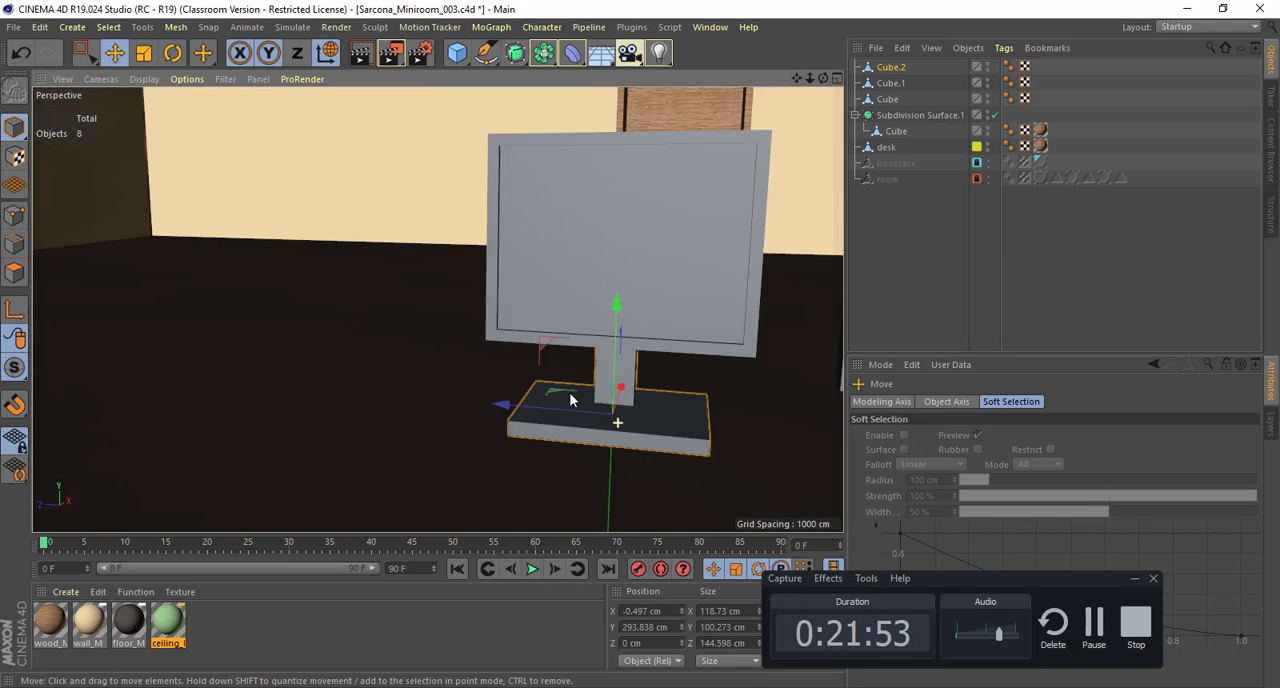
pyautogui.keyDown('alt'); pyautogui.moveTo(680, 397); pyautogui.dragTo(494, 374, button='middle'); pyautogui.keyUp('alt')
pyautogui.keyDown('alt'); pyautogui.moveTo(494, 374); pyautogui.dragTo(541, 365); pyautogui.keyUp('alt')
pyautogui.scroll(-1, 541, 365)
pyautogui.keyDown('alt'); pyautogui.moveTo(467, 377); pyautogui.dragTo(407, 378); pyautogui.keyUp('alt')
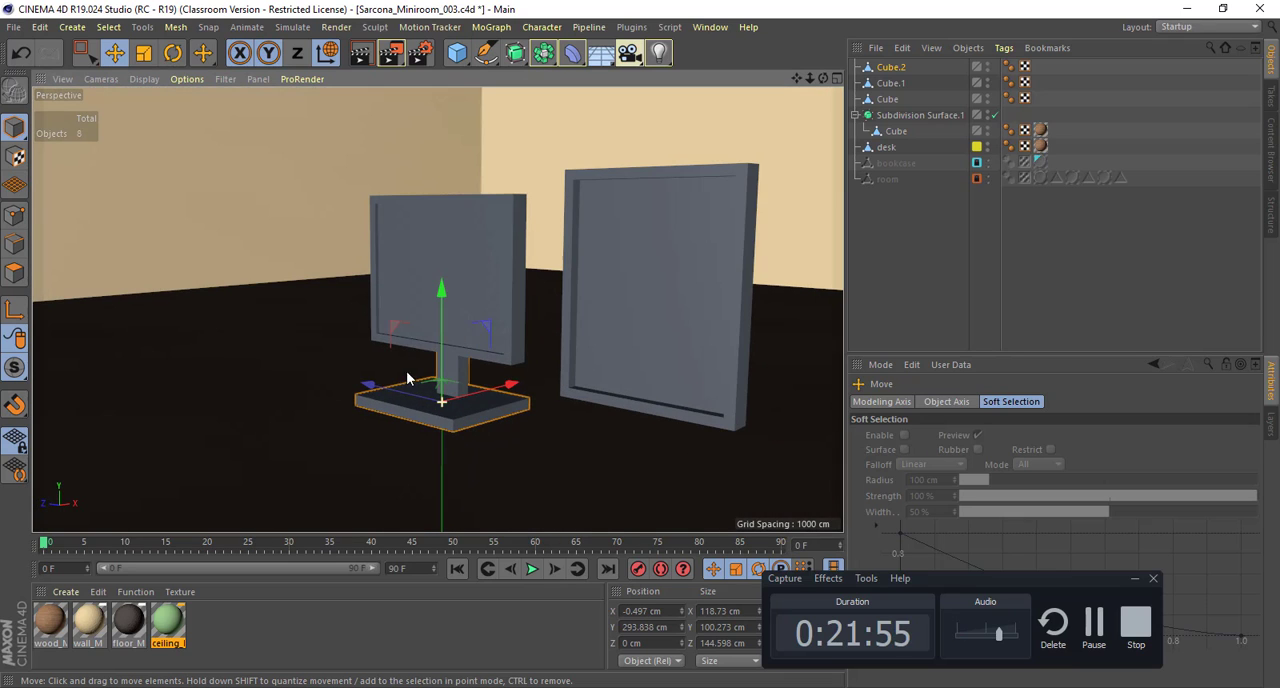
# Step: Select all phong break edges of the landscape screen and its stand together
pyautogui.keyDown('shift'); pyautogui.click(481, 246); pyautogui.keyUp('shift')
pyautogui.keyDown('alt'); pyautogui.moveTo(481, 246); pyautogui.dragTo(538, 272); pyautogui.keyUp('alt')
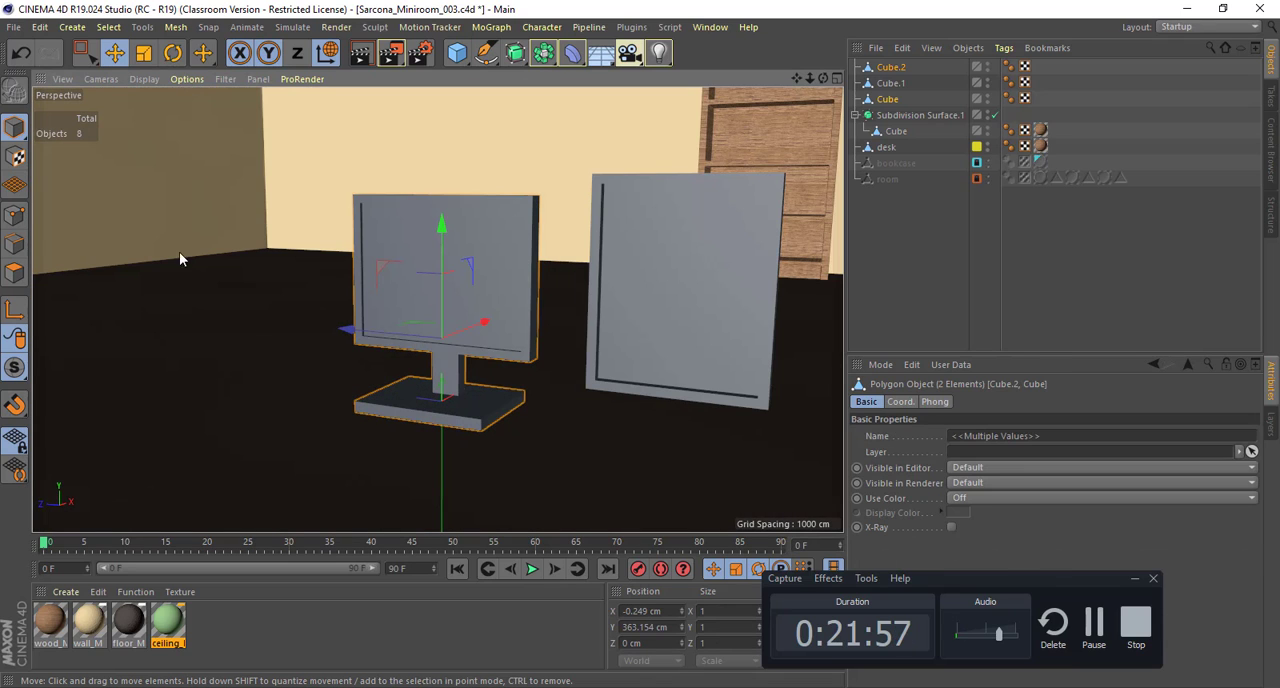
pyautogui.click(14, 272)
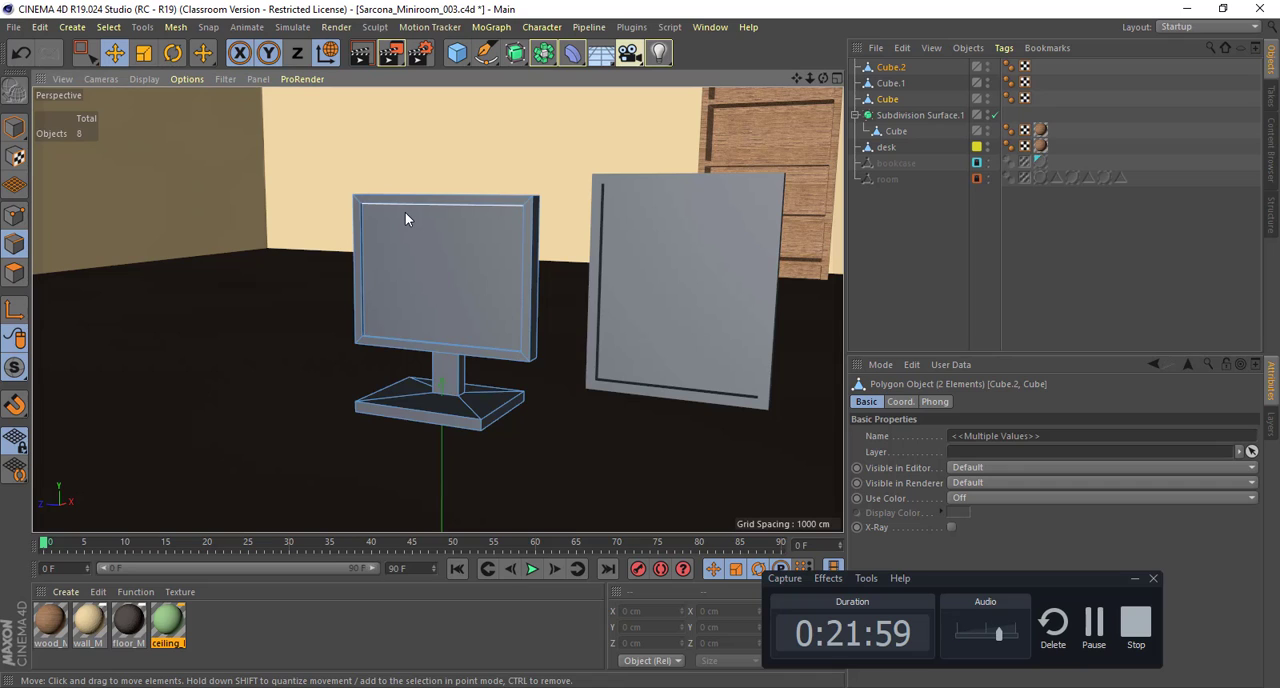
pyautogui.press('u')
pyautogui.press('n')
pyautogui.click(891, 506)
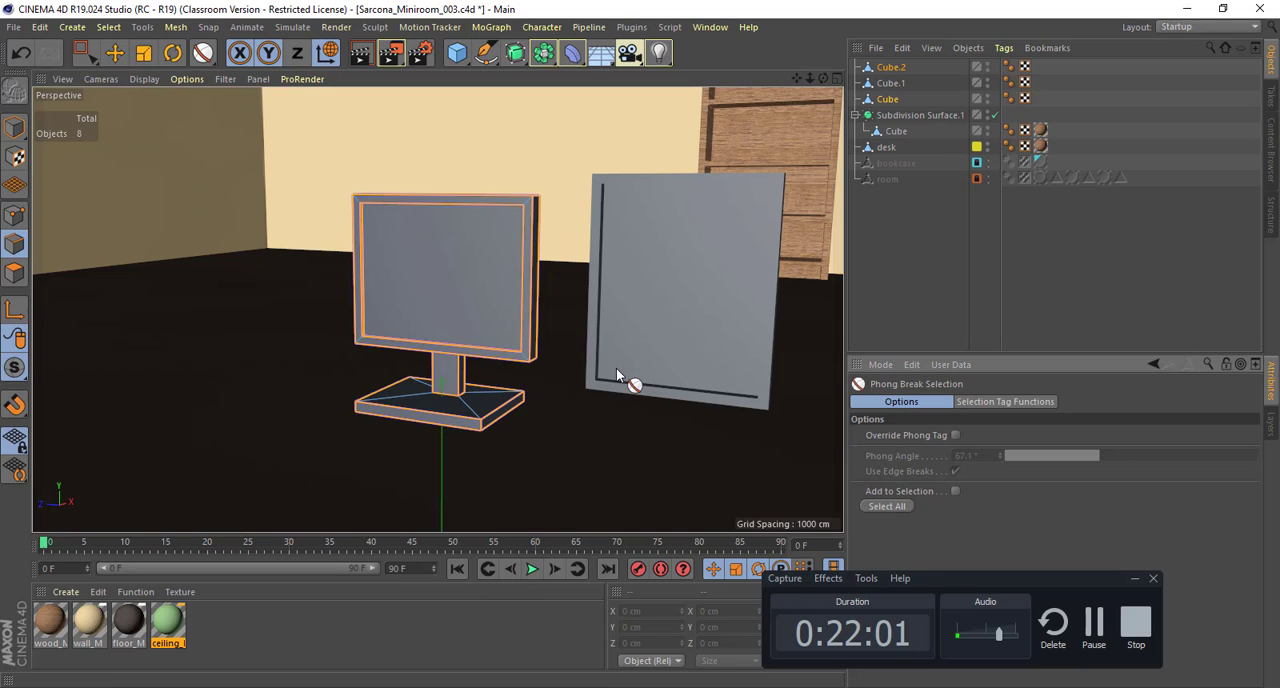
# Step: Bevel the selected edges with a chamfer offset of about 0.93 cm and 1 subdivision, and return to whole-object editing
pyautogui.scroll(5, 610, 380)
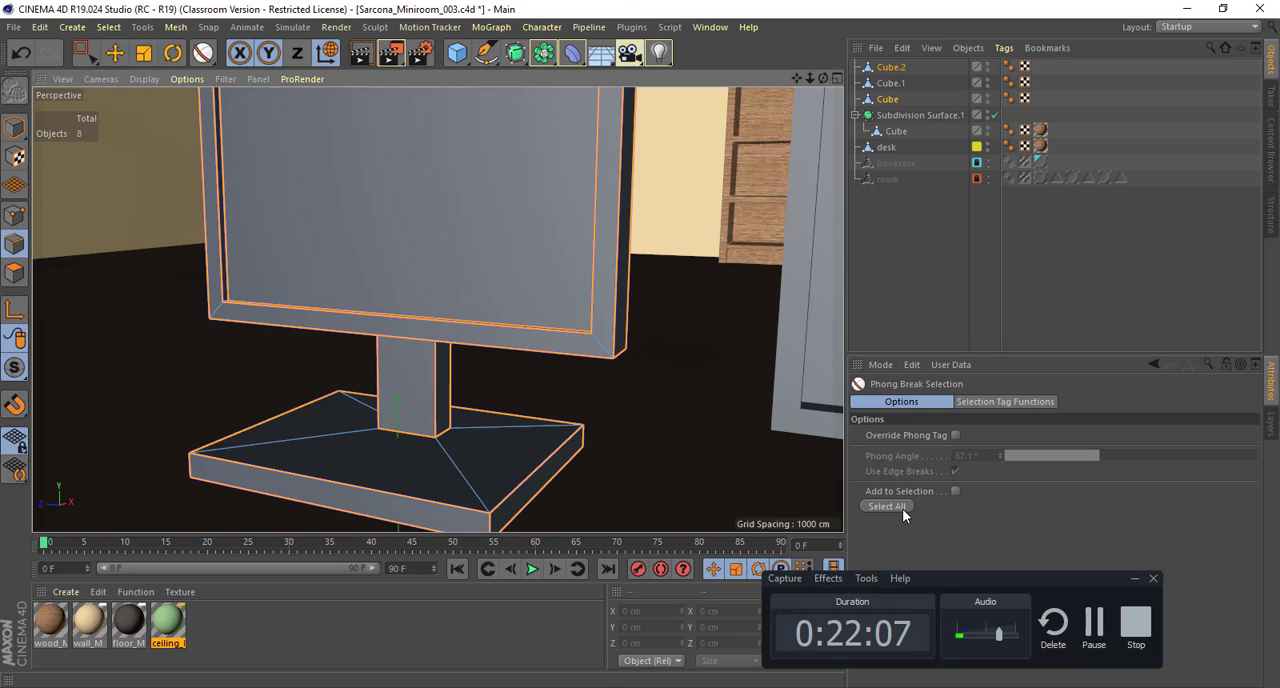
pyautogui.press('m')
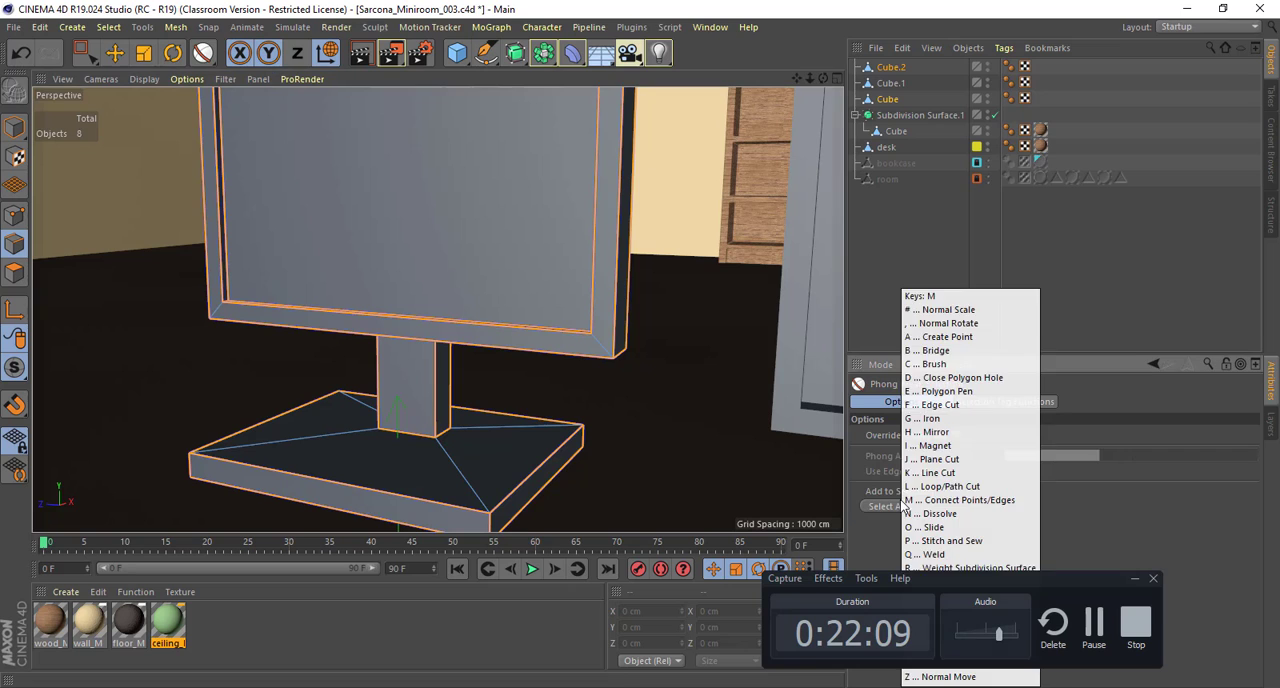
pyautogui.press('s')
pyautogui.keyDown('alt'); pyautogui.moveTo(618, 292); pyautogui.dragTo(618, 242); pyautogui.keyUp('alt')
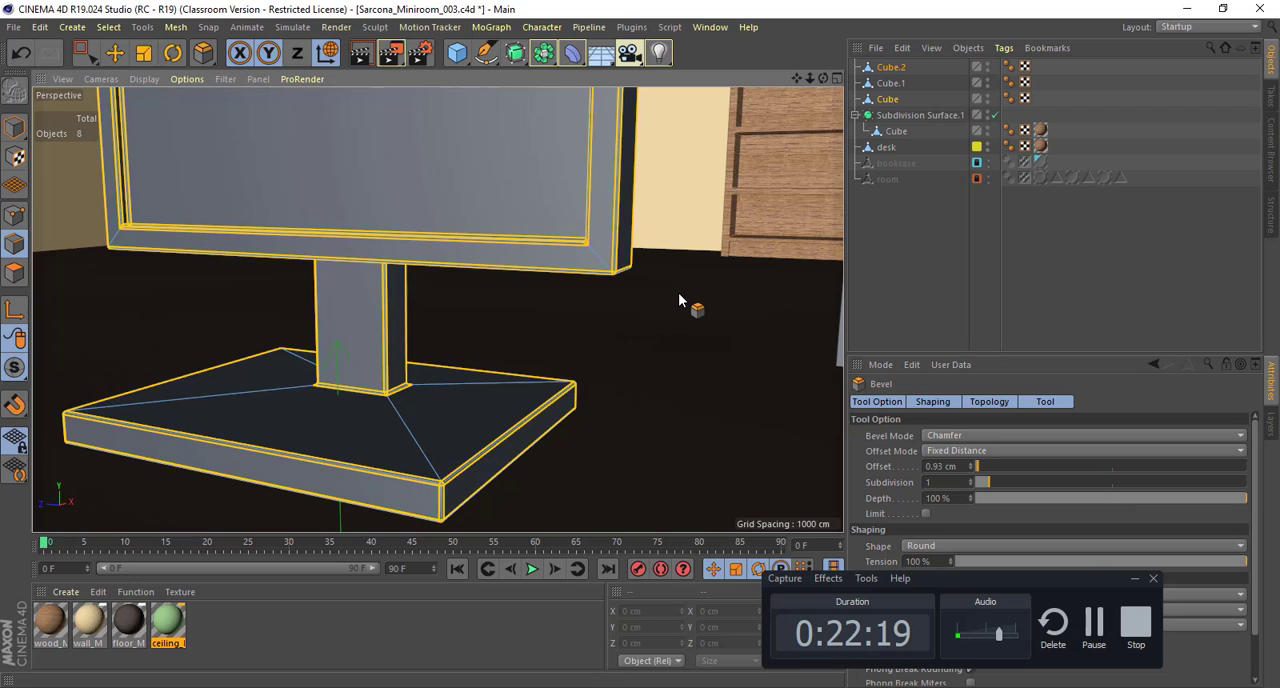
pyautogui.press('e')
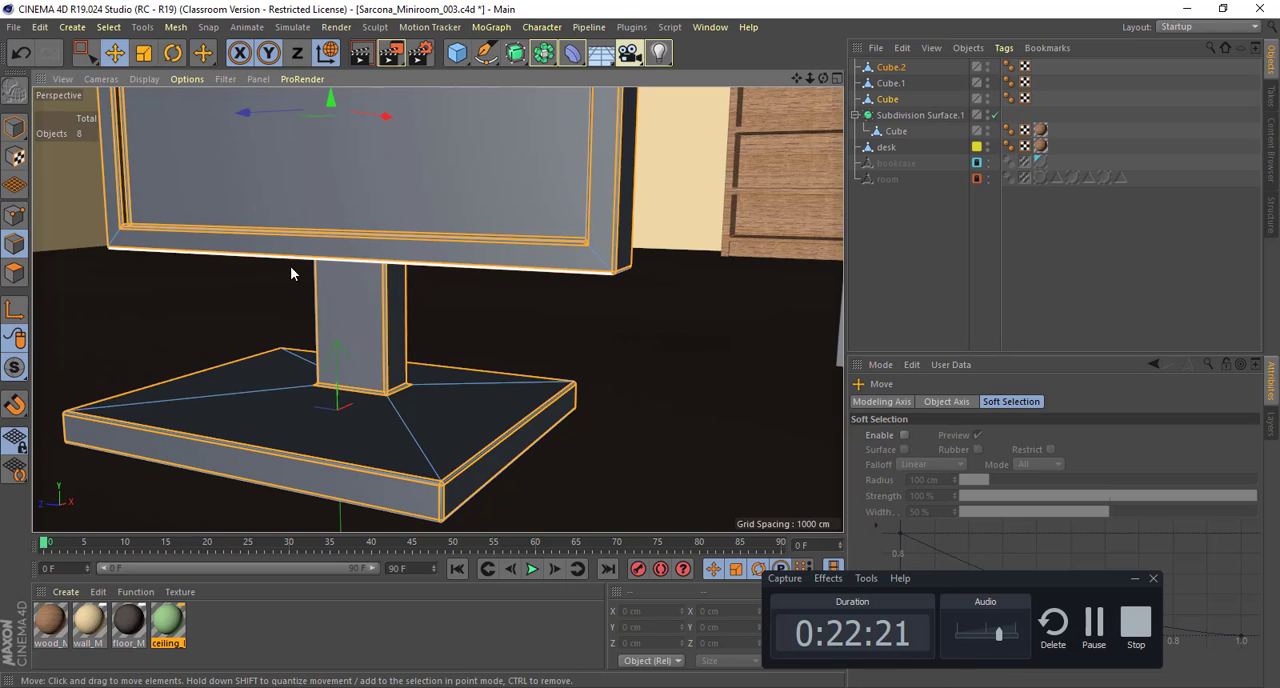
pyautogui.click(15, 129)
pyautogui.click(457, 355)
# Step: Try to widen the landscape screen to about 549 cm by scaling the whole object
pyautogui.keyDown('alt'); pyautogui.moveTo(457, 355); pyautogui.dragTo(390, 354, button='right'); pyautogui.keyUp('alt')
pyautogui.keyDown('alt'); pyautogui.moveTo(390, 354); pyautogui.dragTo(455, 357); pyautogui.keyUp('alt')
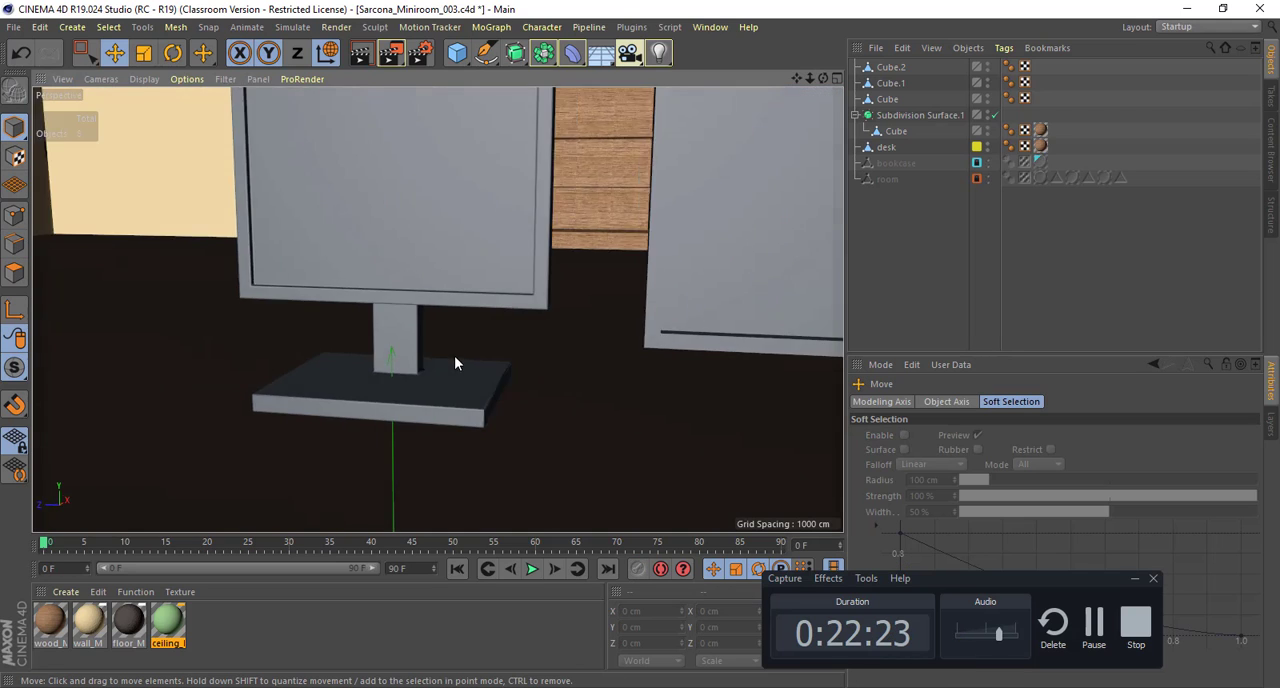
pyautogui.keyDown('alt'); pyautogui.moveTo(454, 358); pyautogui.dragTo(403, 349, button='right'); pyautogui.keyUp('alt')
pyautogui.keyDown('alt'); pyautogui.moveTo(403, 349); pyautogui.dragTo(406, 374, button='middle'); pyautogui.keyUp('alt')
pyautogui.moveTo(406, 374)
pyautogui.keyDown('alt'); pyautogui.mouseDown()
pyautogui.moveTo(423, 376)
pyautogui.moveTo(401, 374)
pyautogui.mouseUp(); pyautogui.keyUp('alt')
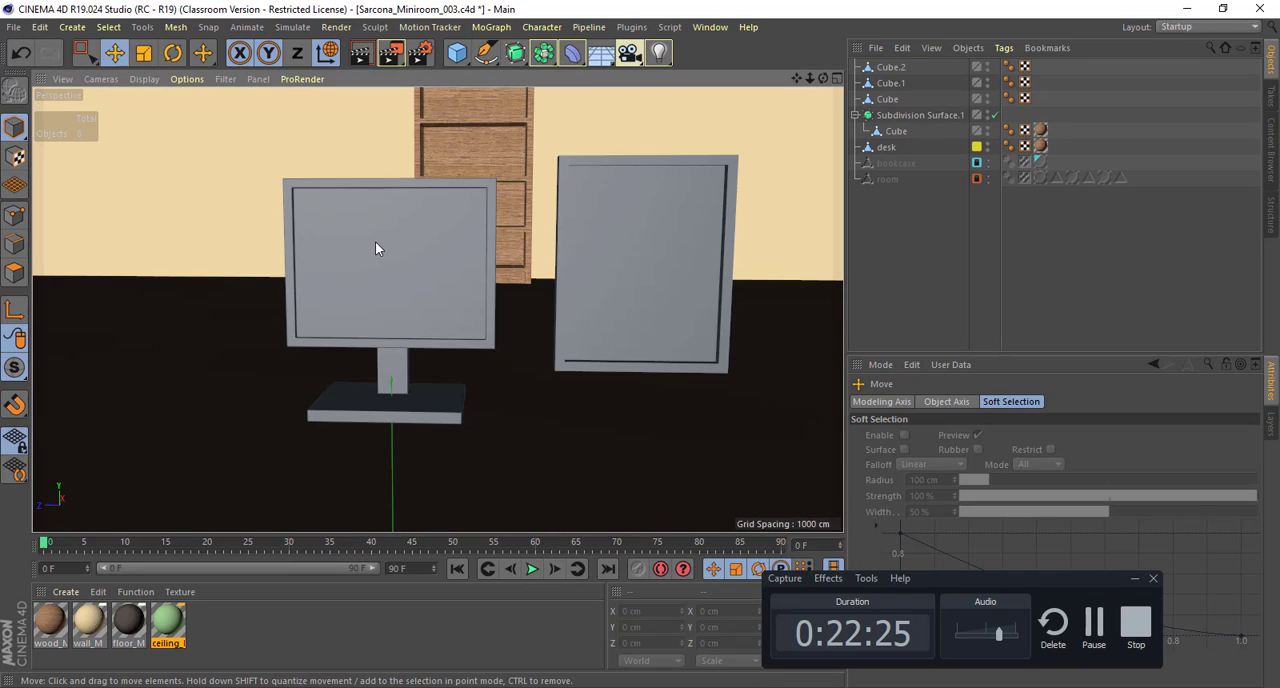
pyautogui.click(376, 244)
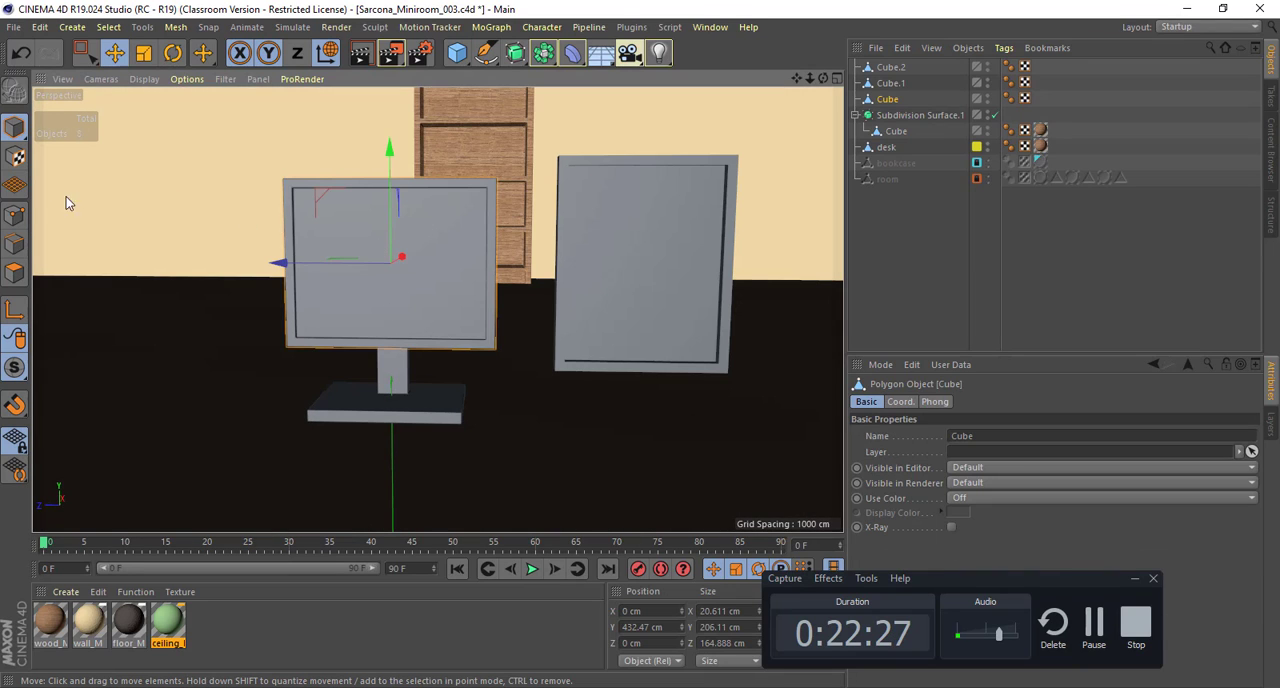
pyautogui.moveTo(361, 269)
pyautogui.keyDown('alt'); pyautogui.mouseDown()
pyautogui.moveTo(364, 338)
pyautogui.moveTo(358, 238)
pyautogui.moveTo(331, 222)
pyautogui.moveTo(373, 265)
pyautogui.moveTo(336, 261)
pyautogui.moveTo(337, 250)
pyautogui.mouseUp(); pyautogui.keyUp('alt')
pyautogui.keyDown('alt'); pyautogui.moveTo(337, 250); pyautogui.dragTo(379, 259, button='right'); pyautogui.keyUp('alt')
pyautogui.keyDown('alt'); pyautogui.moveTo(379, 259); pyautogui.dragTo(351, 217, button='middle'); pyautogui.keyUp('alt')
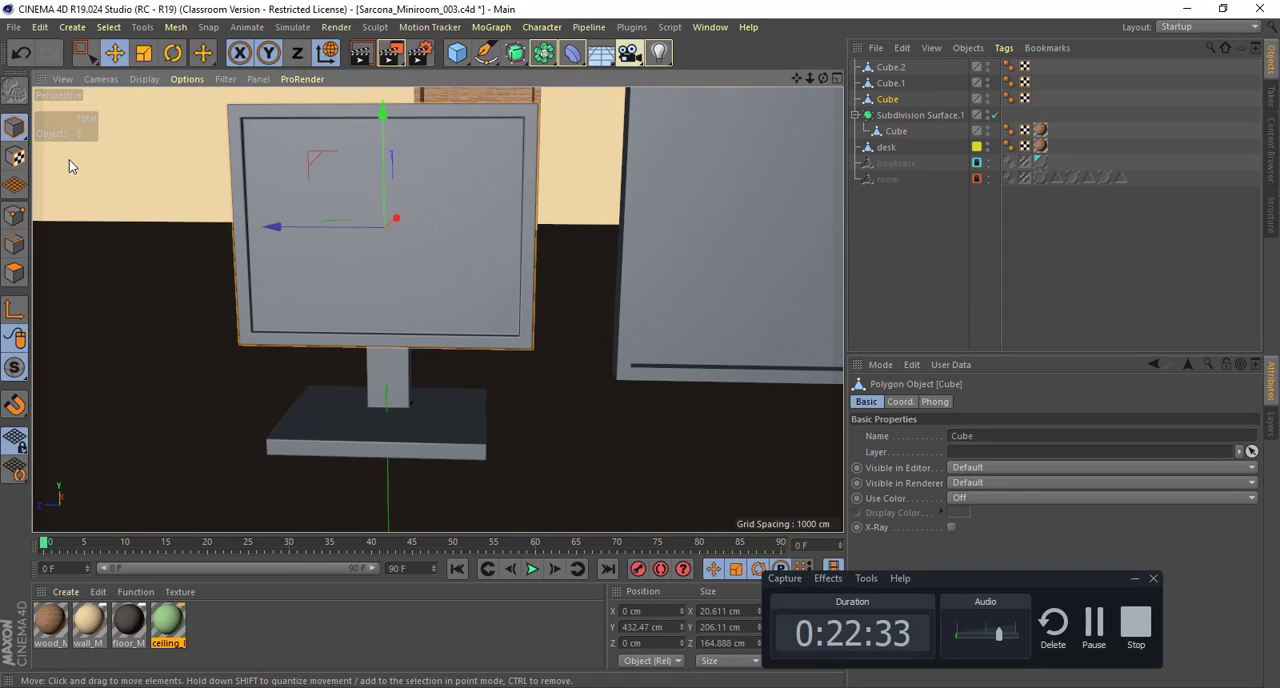
pyautogui.press('t')
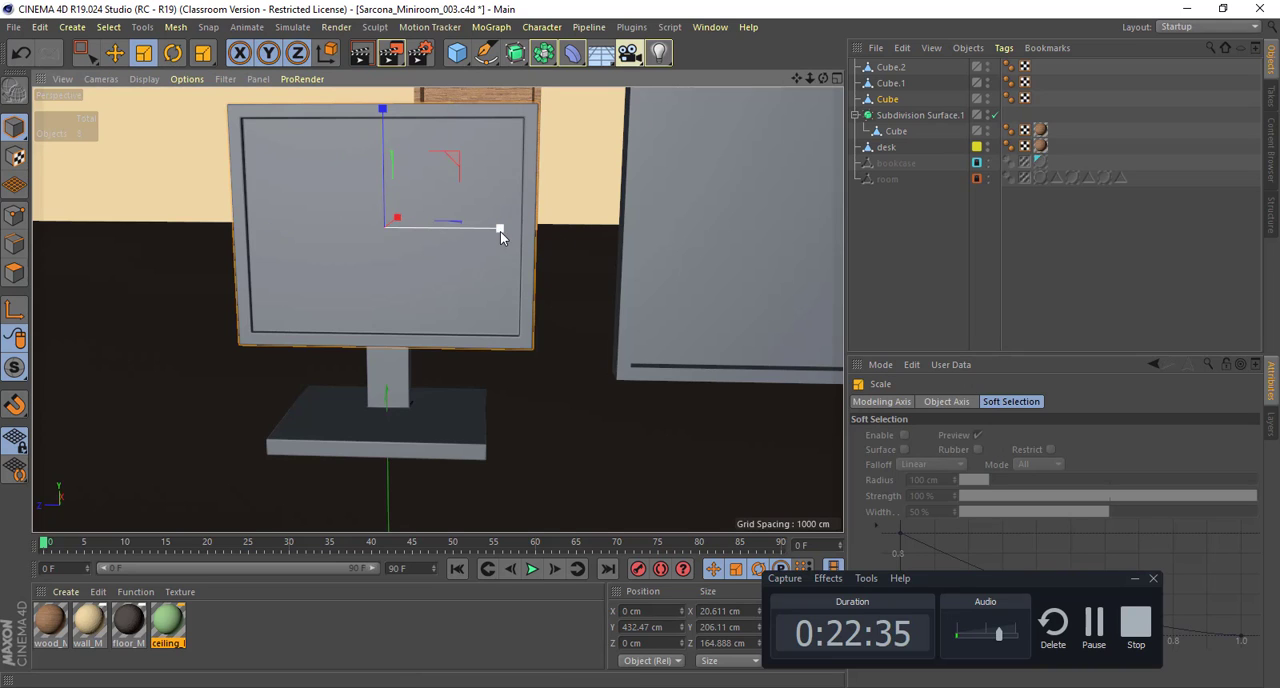
pyautogui.moveTo(500, 229); pyautogui.dragTo(367, 162)
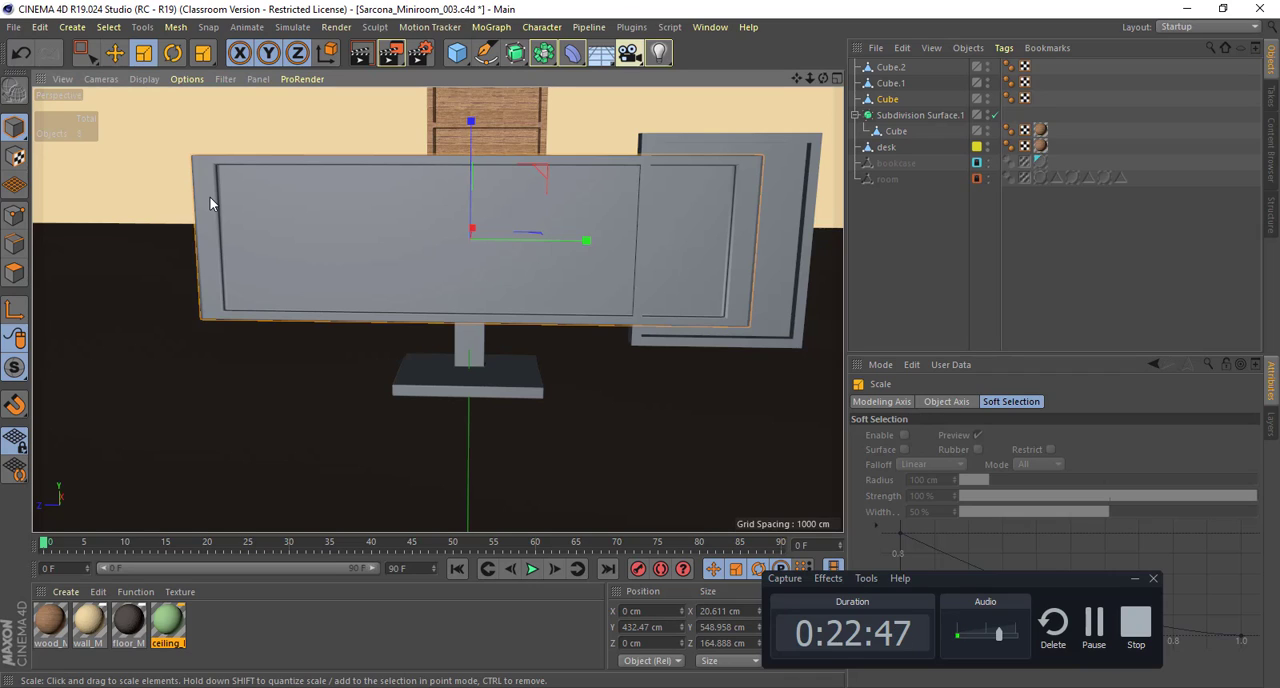
pyautogui.hotkey('ctrl', 'z')
# Step: Widen the landscape screen to about 432 cm by moving one side's points outward, and centre it over the stand at about Z -127 cm
pyautogui.click(14, 214)
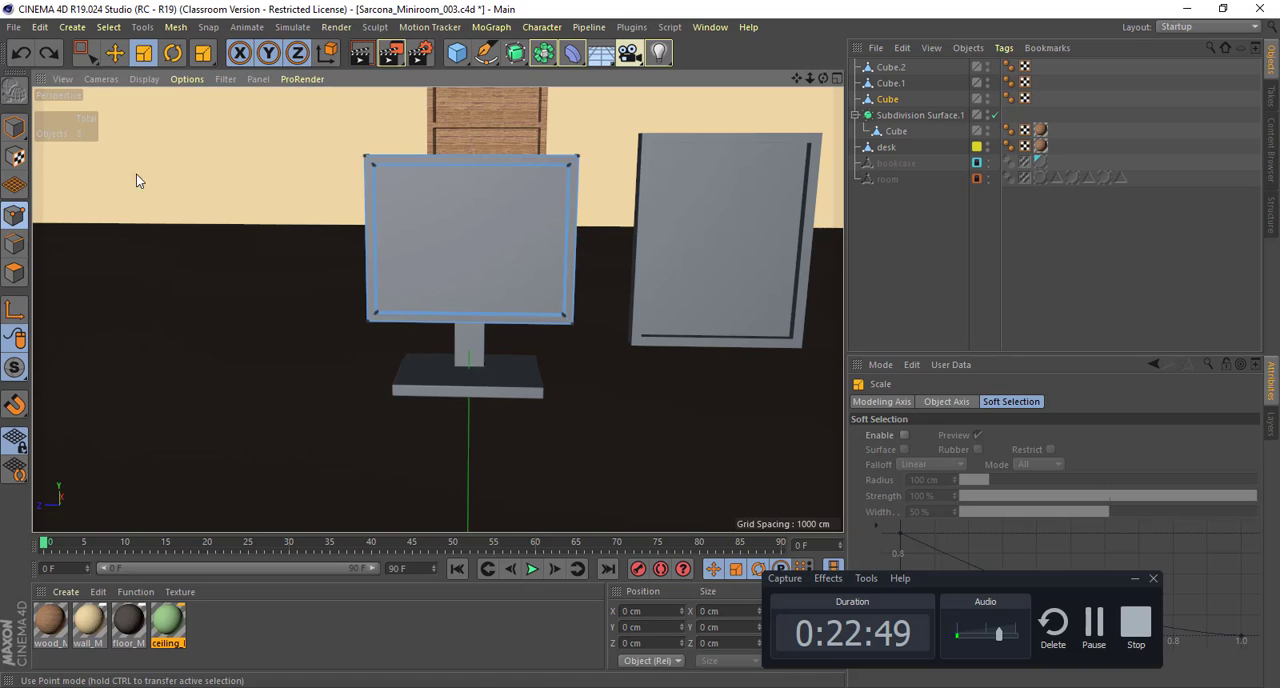
pyautogui.press('0')
pyautogui.moveTo(323, 131); pyautogui.dragTo(421, 338)
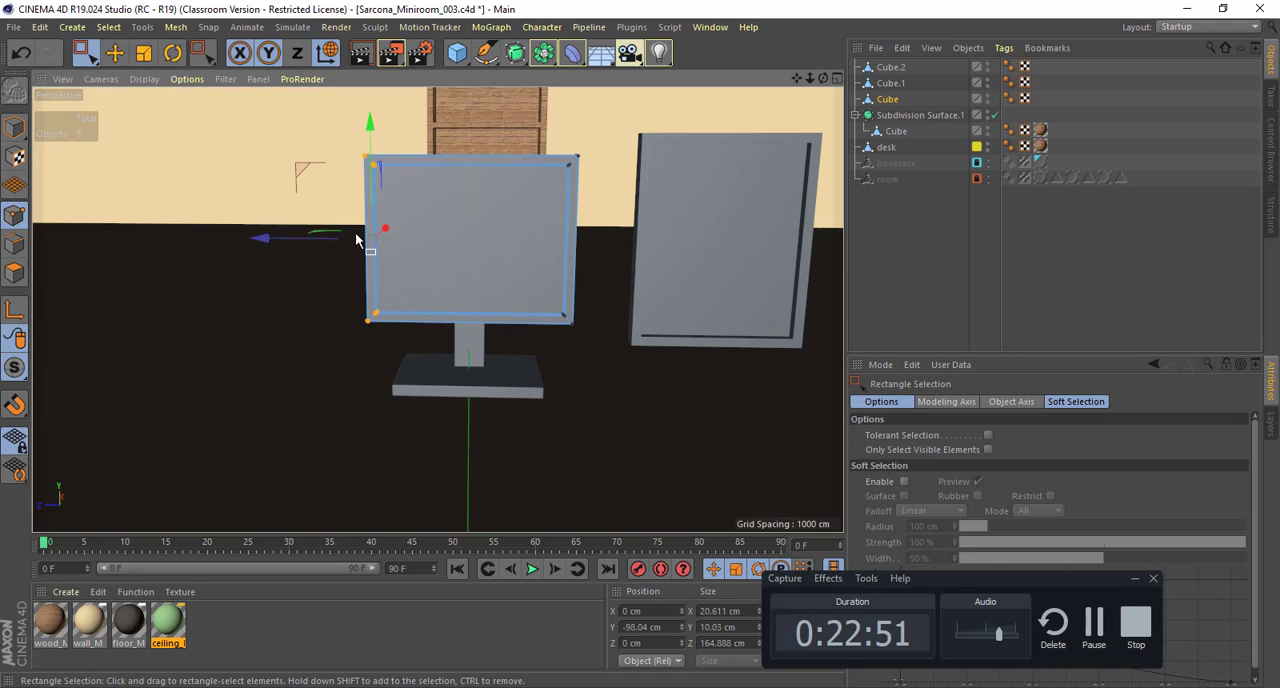
pyautogui.moveTo(310, 240); pyautogui.dragTo(91, 226)
pyautogui.click(14, 127)
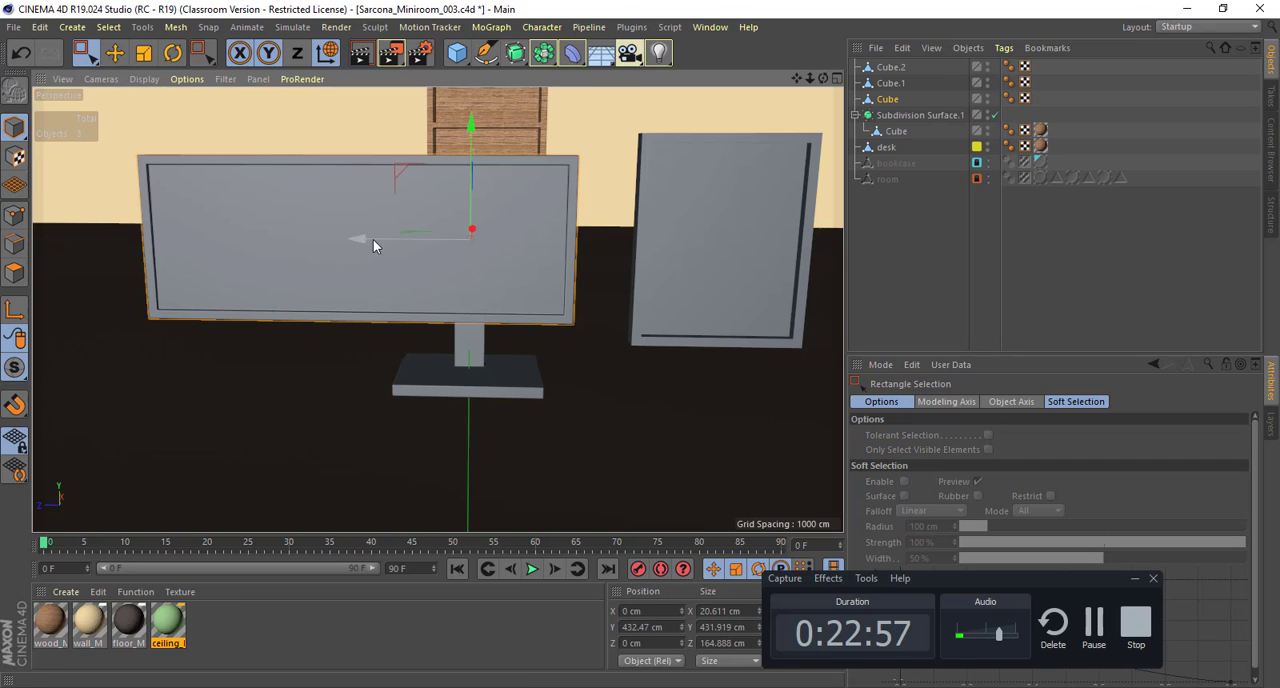
pyautogui.moveTo(373, 242); pyautogui.dragTo(495, 254)
# Step: Move the portrait panel away from the widened screen to about Z -422 cm
pyautogui.click(757, 213)
pyautogui.keyDown('alt'); pyautogui.moveTo(757, 213); pyautogui.dragTo(438, 265, button='middle'); pyautogui.keyUp('alt')
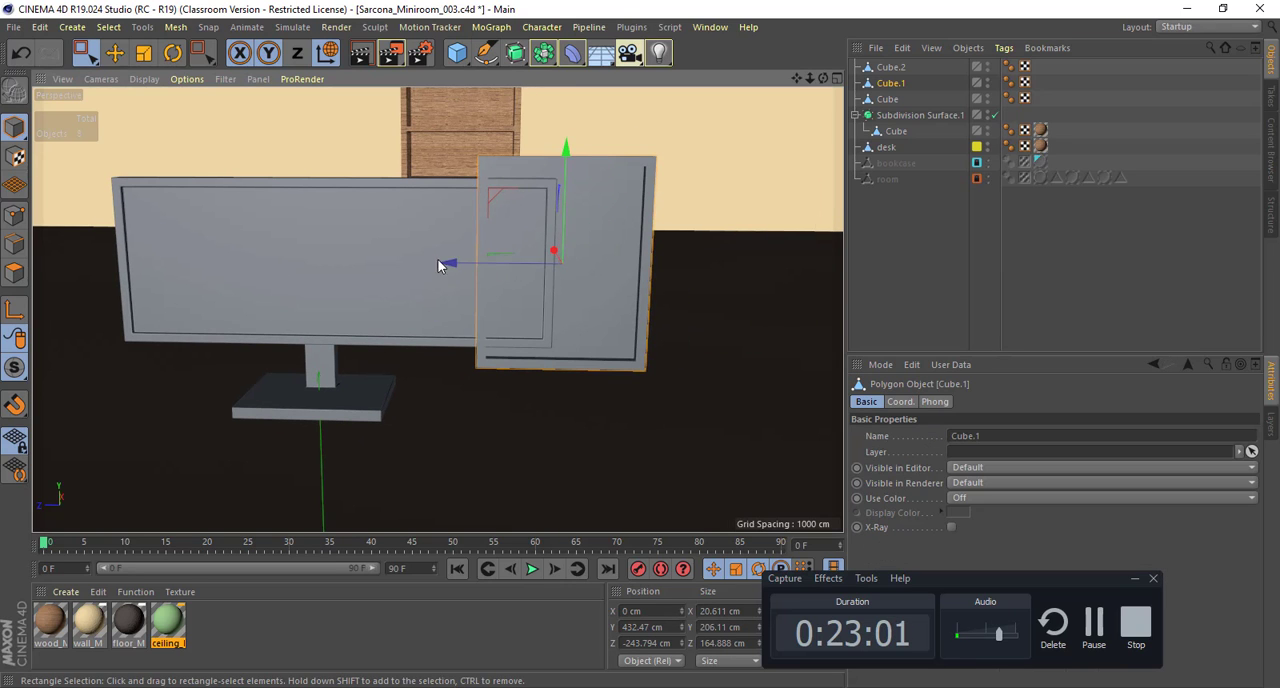
pyautogui.moveTo(438, 265); pyautogui.dragTo(633, 256)
pyautogui.keyDown('alt'); pyautogui.moveTo(438, 309); pyautogui.dragTo(417, 239); pyautogui.keyUp('alt')
pyautogui.click(530, 204)
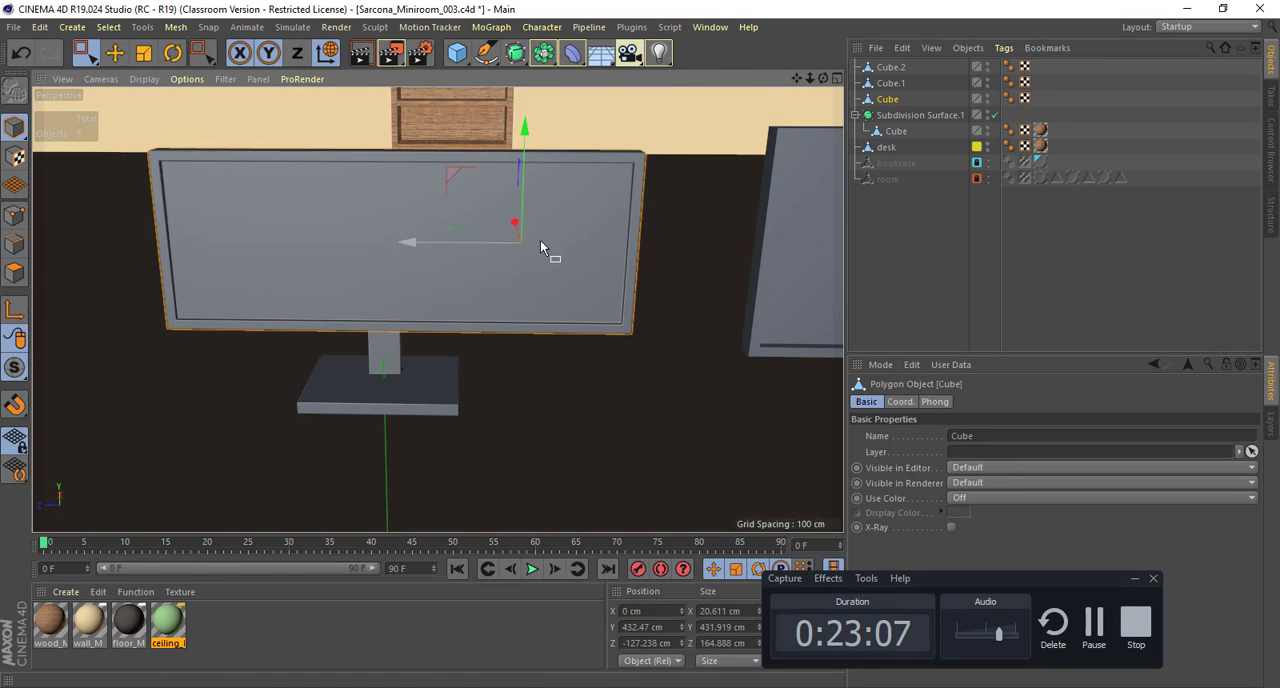
# Step: Apply the wood_M material to the portrait panel and set its texture projection to Cubic
pyautogui.keyDown('alt'); pyautogui.moveTo(540, 240); pyautogui.dragTo(482, 188, button='middle'); pyautogui.keyUp('alt')
pyautogui.keyDown('alt'); pyautogui.moveTo(482, 188); pyautogui.dragTo(448, 242, button='right'); pyautogui.keyUp('alt')
pyautogui.keyDown('alt'); pyautogui.moveTo(440, 283); pyautogui.dragTo(608, 207); pyautogui.keyUp('alt')
pyautogui.click(610, 207)
pyautogui.keyDown('alt'); pyautogui.moveTo(443, 235); pyautogui.dragTo(437, 525); pyautogui.keyUp('alt')
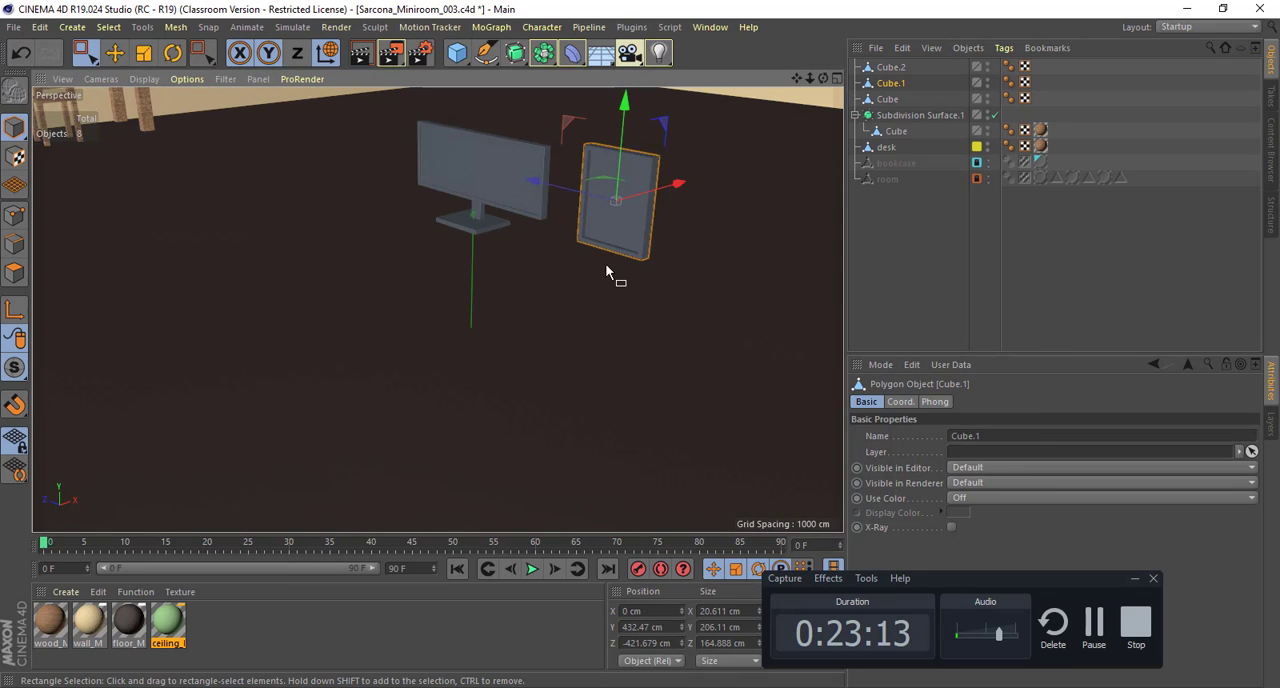
pyautogui.press('o')
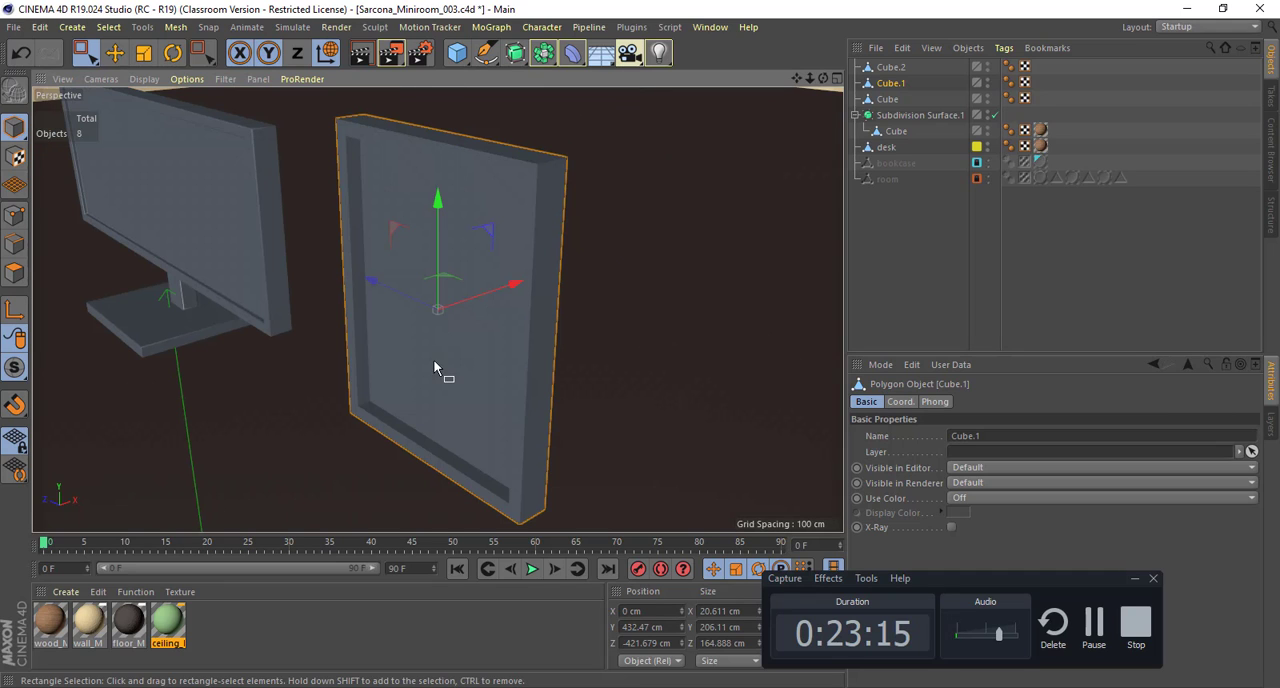
pyautogui.moveTo(66, 626); pyautogui.dragTo(775, 222)
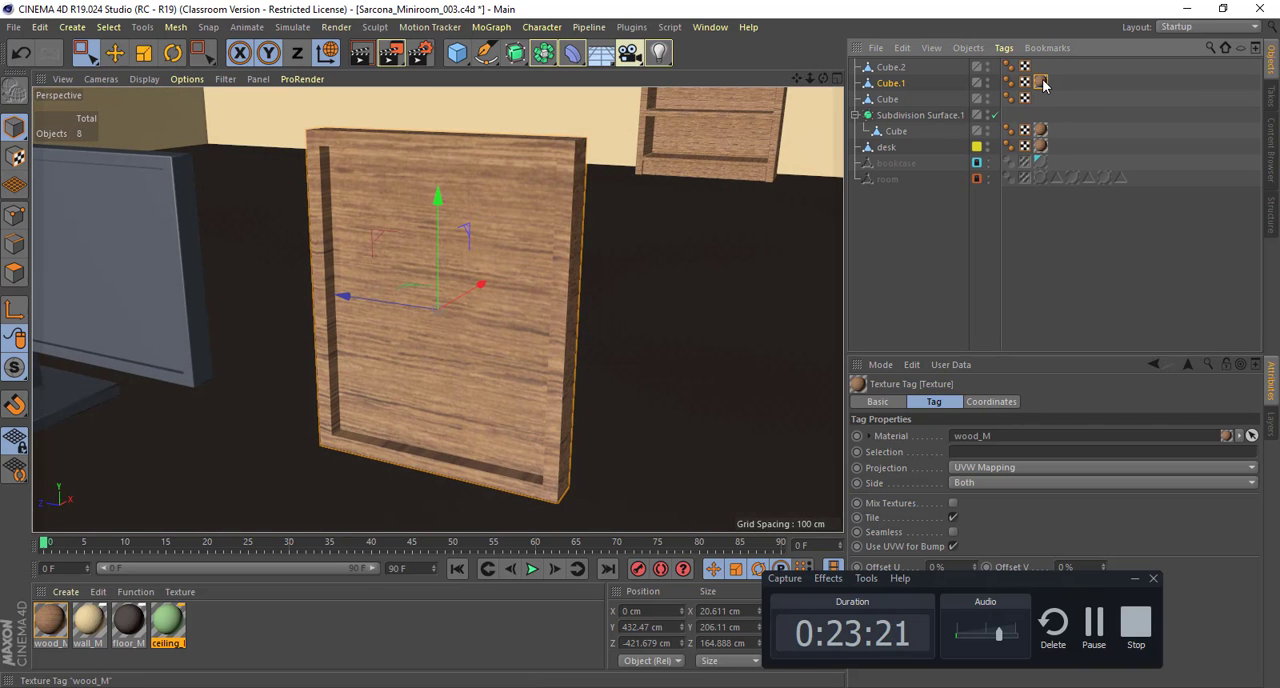
pyautogui.click(1010, 470)
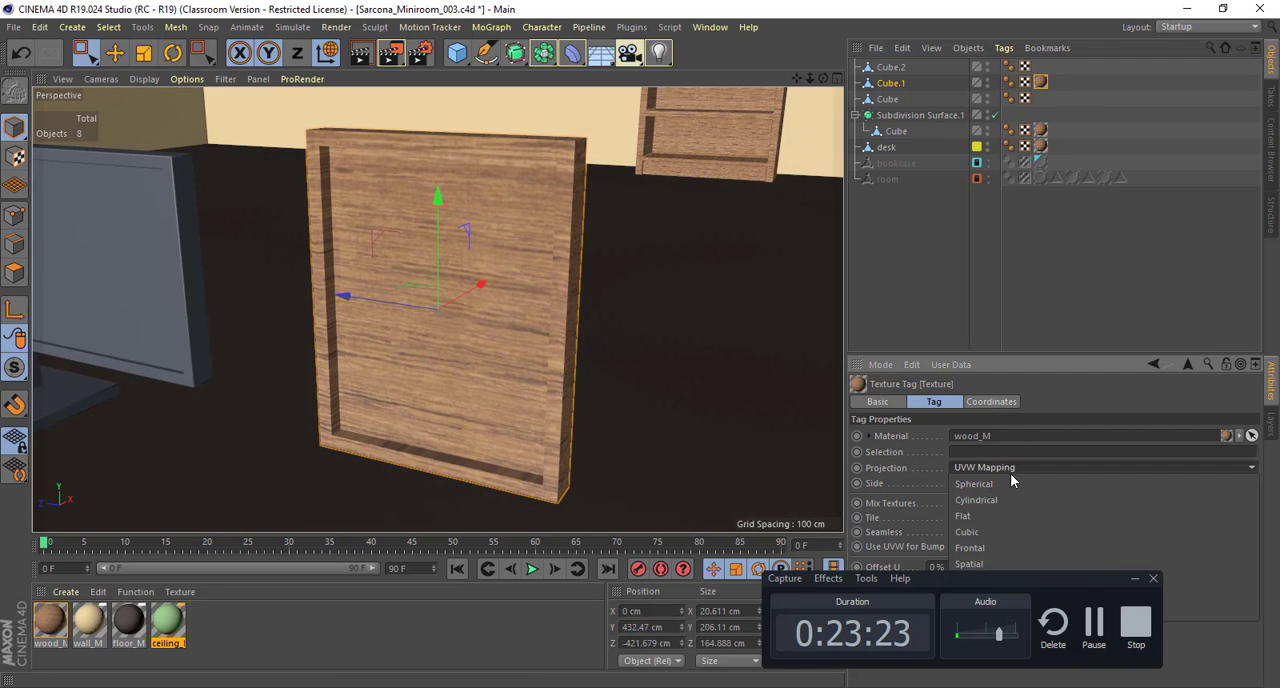
pyautogui.click(1006, 532)
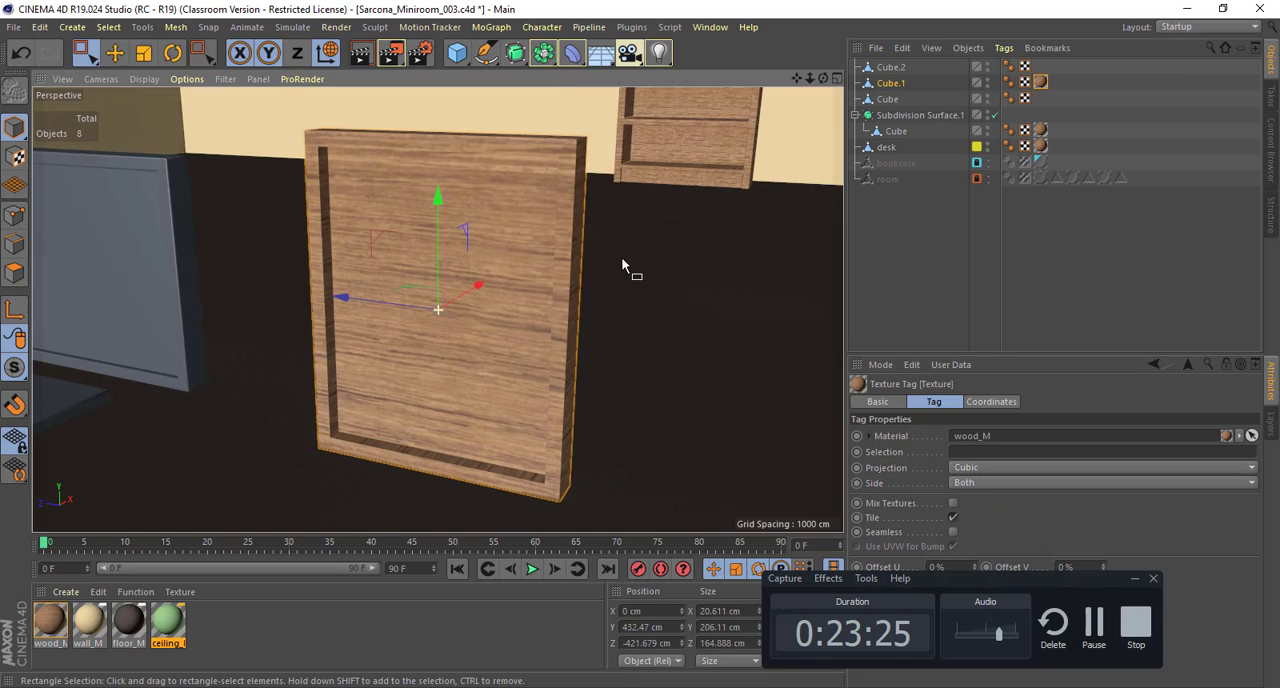
# Step: Try UVW Mapping projection for the portrait panel's wood texture and return it to Cubic
pyautogui.keyDown('alt'); pyautogui.moveTo(631, 271); pyautogui.dragTo(513, 318); pyautogui.keyUp('alt')
pyautogui.keyDown('alt'); pyautogui.moveTo(513, 313); pyautogui.dragTo(553, 141, button='middle'); pyautogui.keyUp('alt')
pyautogui.keyDown('alt'); pyautogui.moveTo(553, 141); pyautogui.dragTo(563, 304); pyautogui.keyUp('alt')
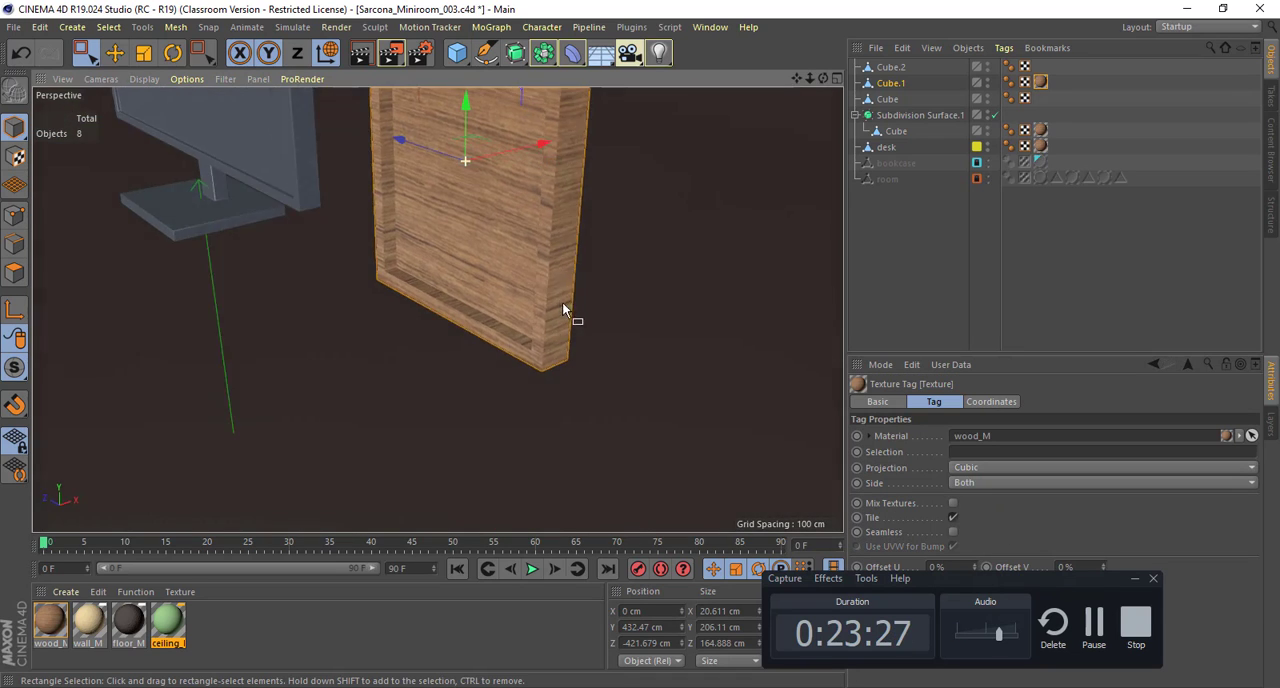
pyautogui.keyDown('alt'); pyautogui.moveTo(566, 309); pyautogui.dragTo(862, 245, button='right'); pyautogui.keyUp('alt')
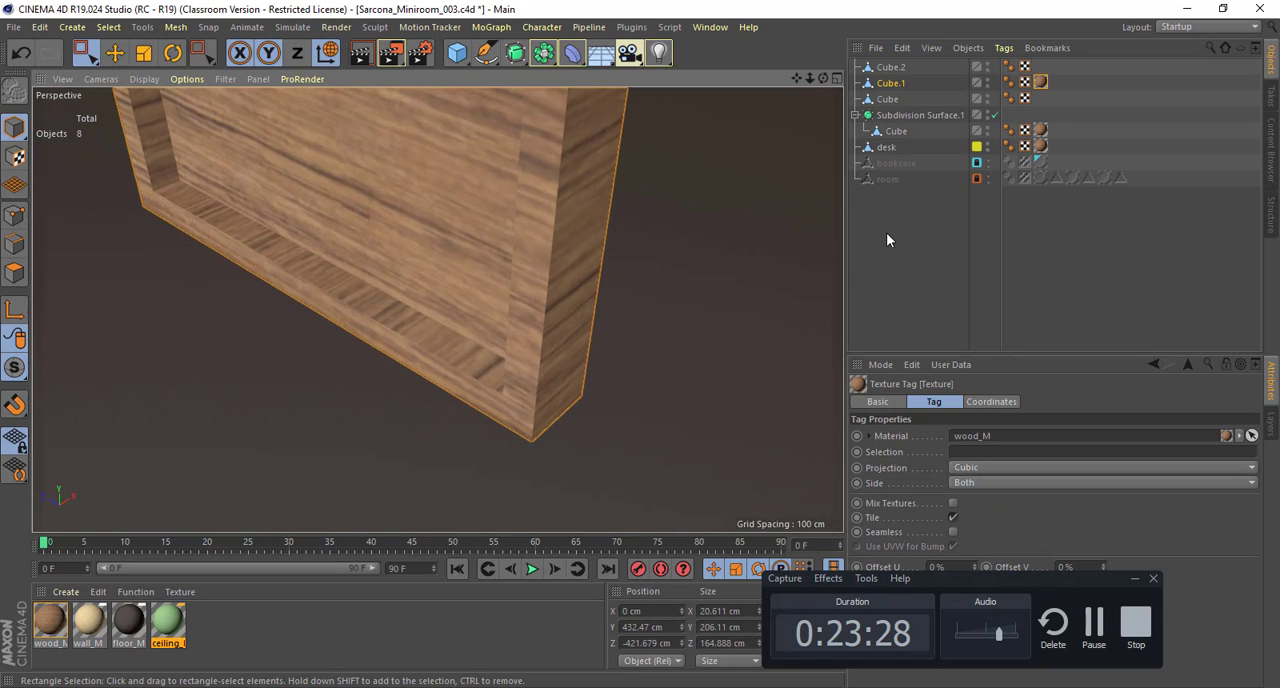
pyautogui.click(1002, 467)
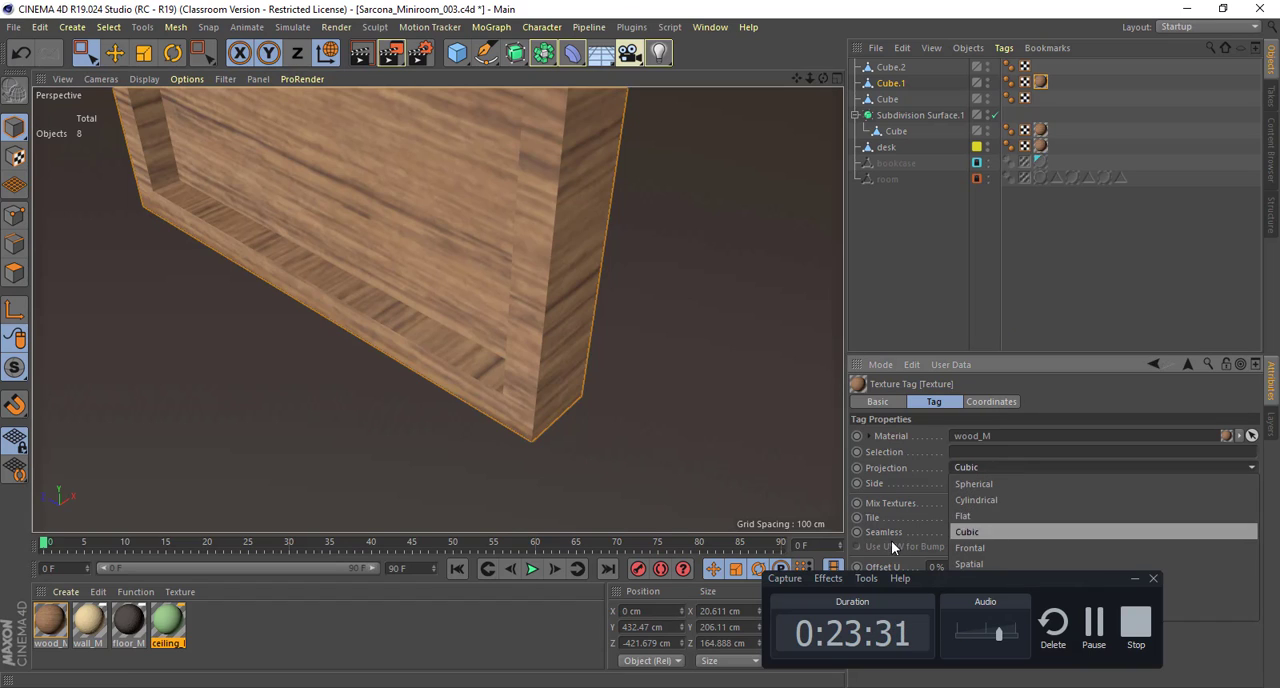
pyautogui.click(957, 576)
pyautogui.moveTo(961, 583); pyautogui.dragTo(994, 672)
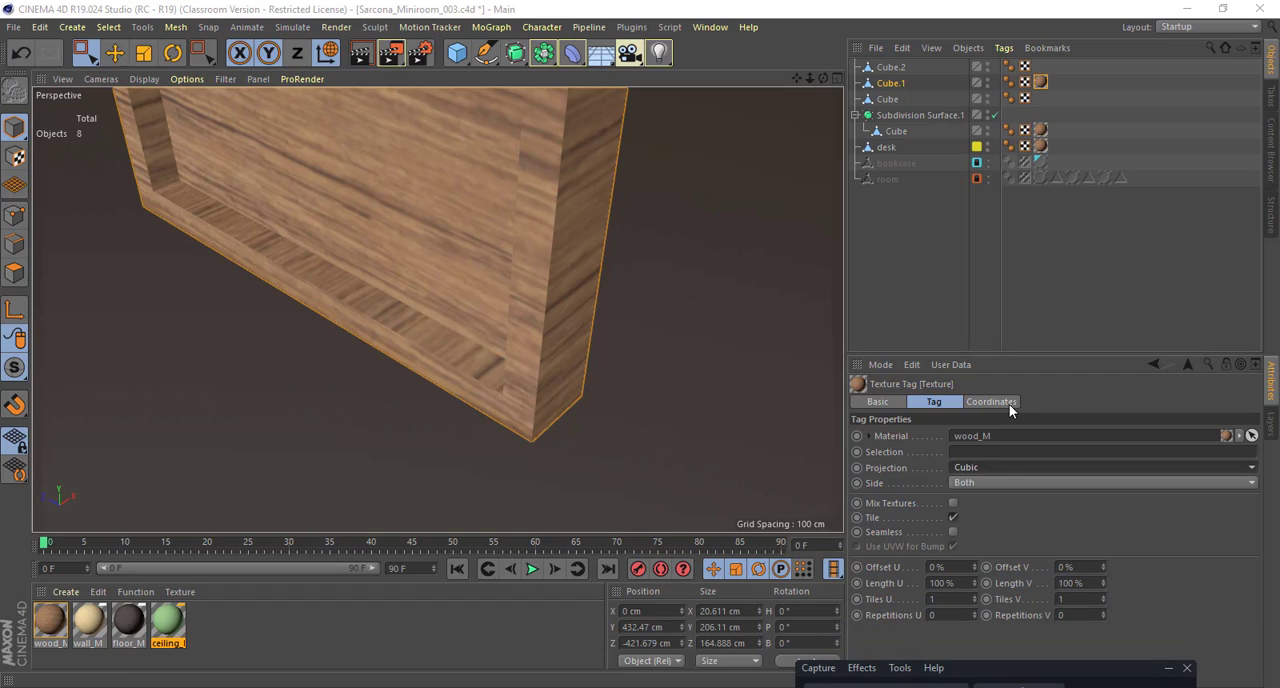
pyautogui.click(997, 469)
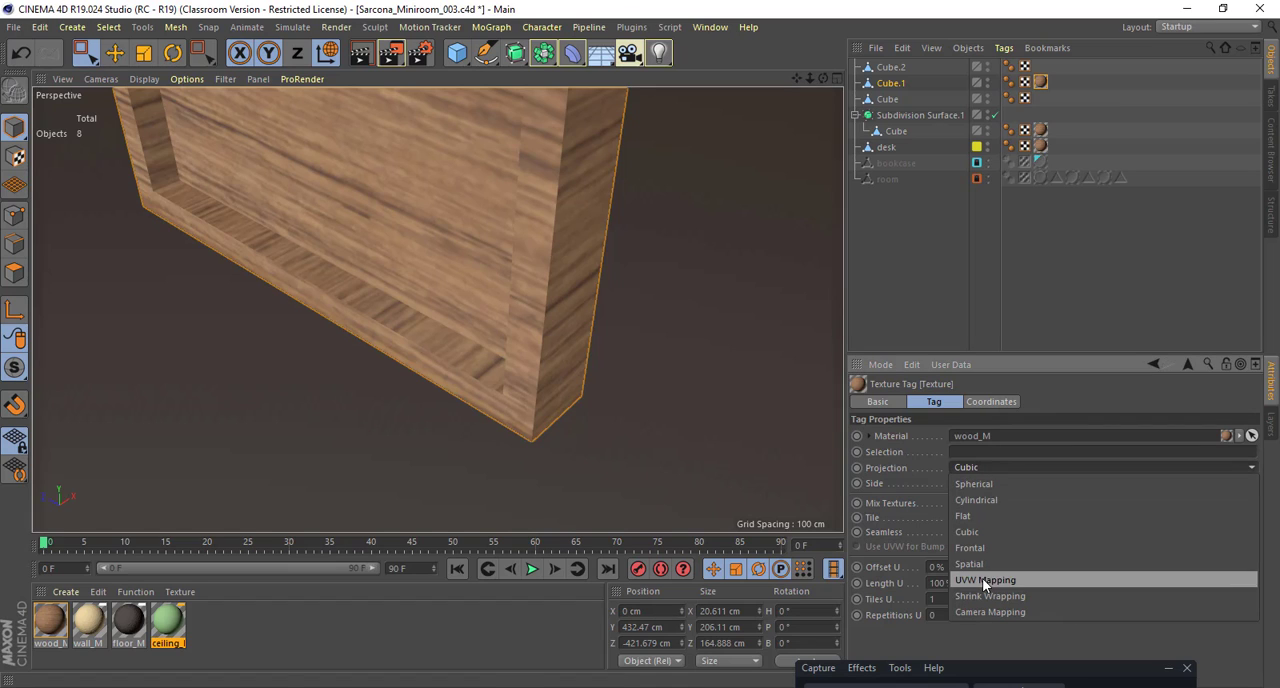
pyautogui.click(982, 578)
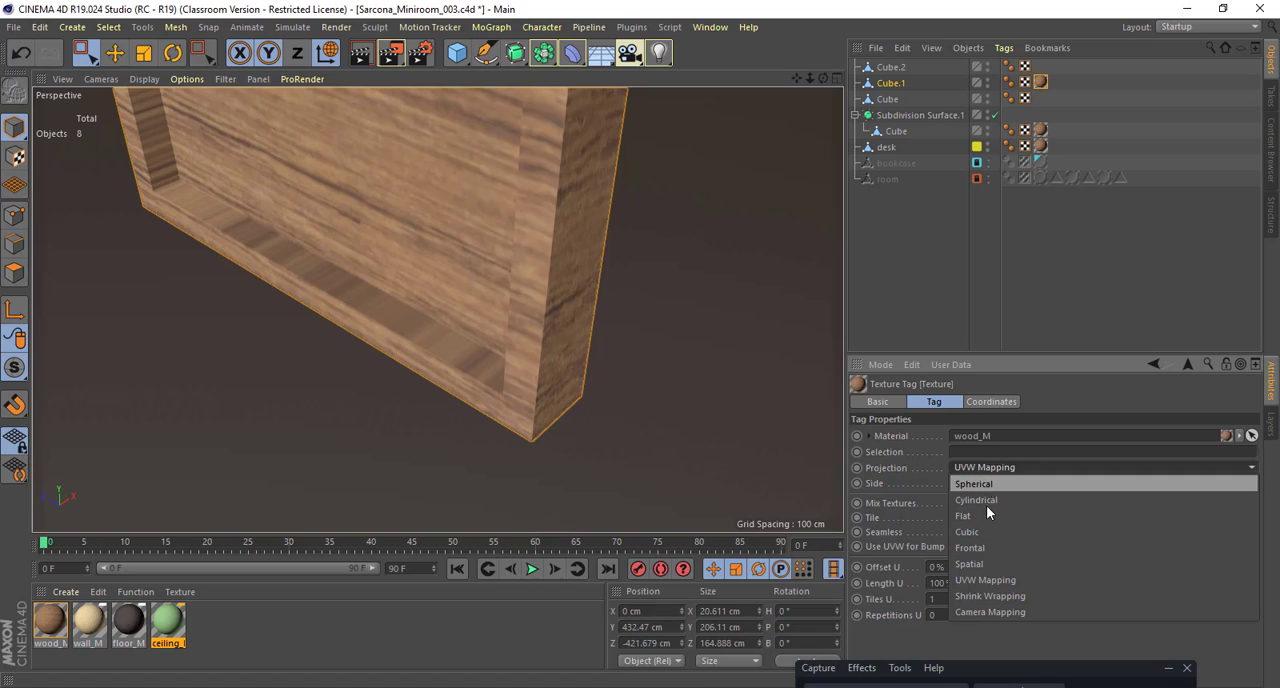
pyautogui.click(987, 532)
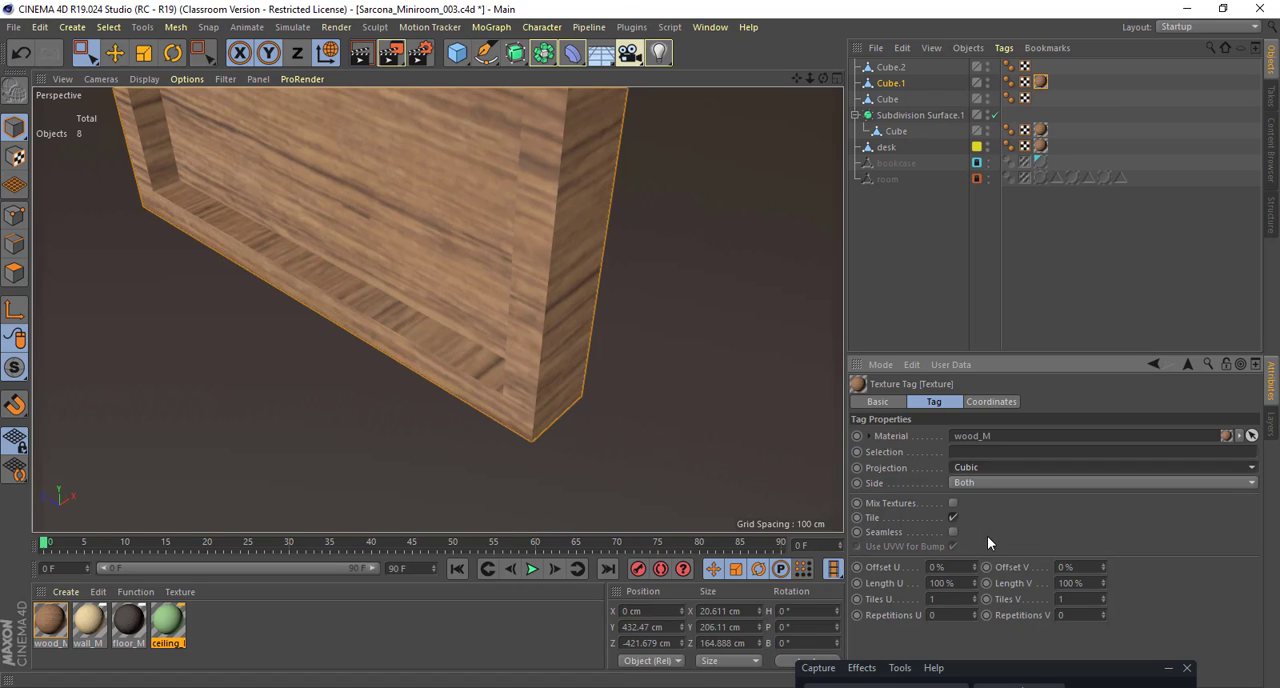
# Step: Try Spherical and Cylindrical projections for the portrait panel's wood texture, ending on Cubic again
pyautogui.click(990, 467)
pyautogui.click(990, 483)
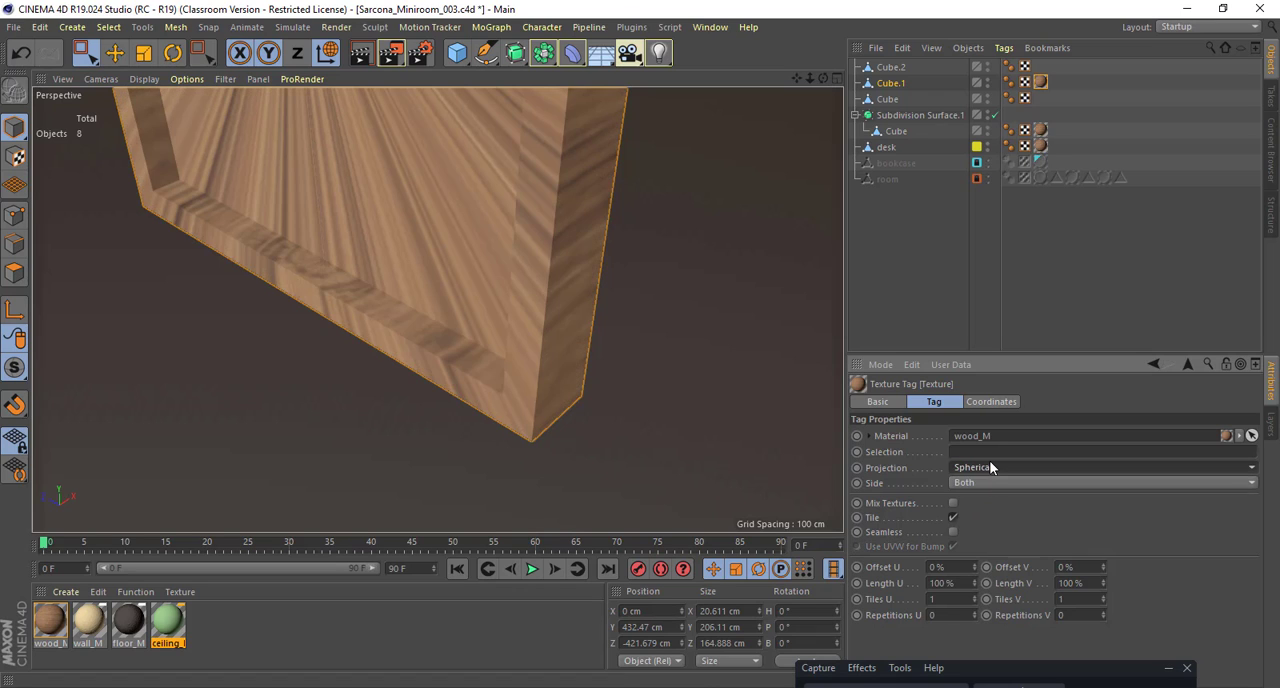
pyautogui.click(993, 469)
pyautogui.click(996, 499)
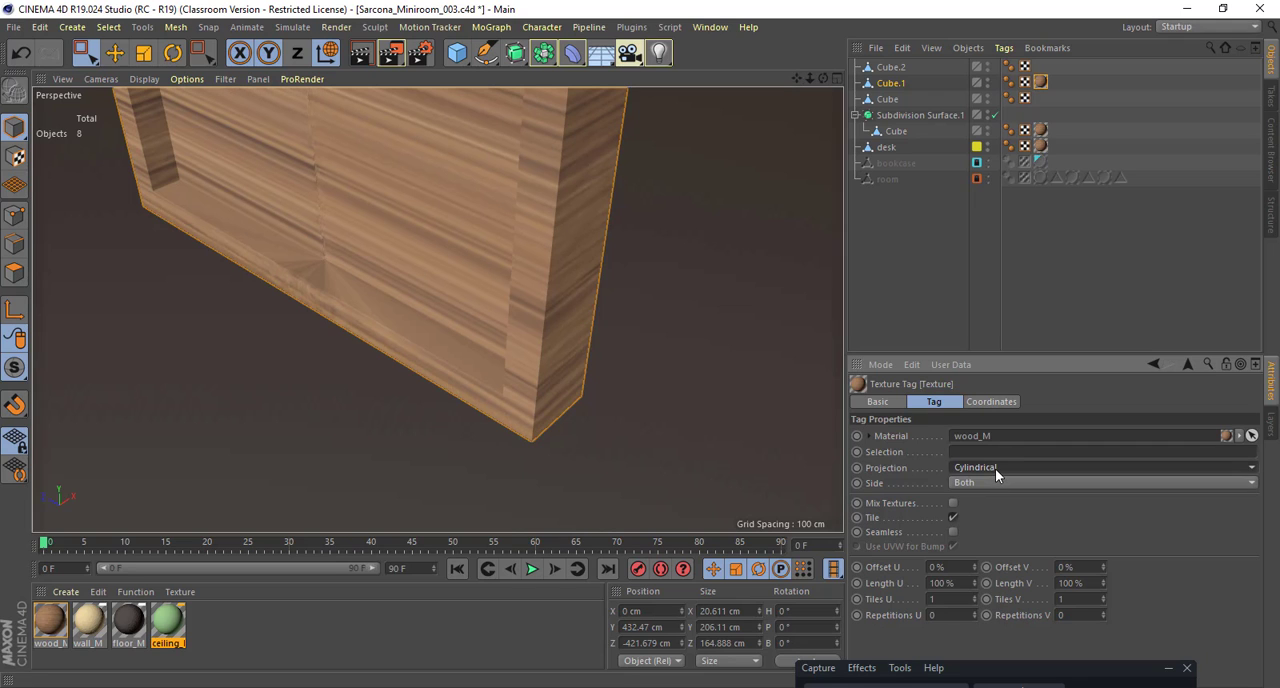
pyautogui.click(995, 468)
pyautogui.click(1000, 533)
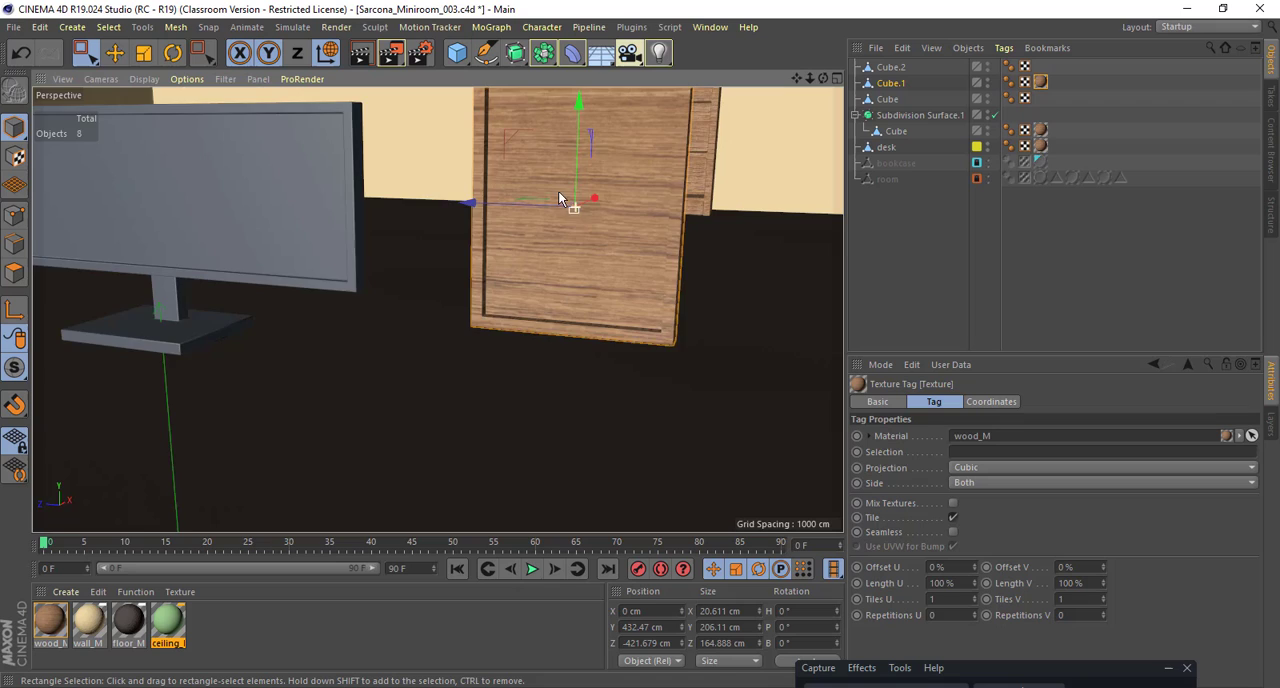
pyautogui.keyDown('alt'); pyautogui.moveTo(558, 195); pyautogui.dragTo(491, 326); pyautogui.keyUp('alt')
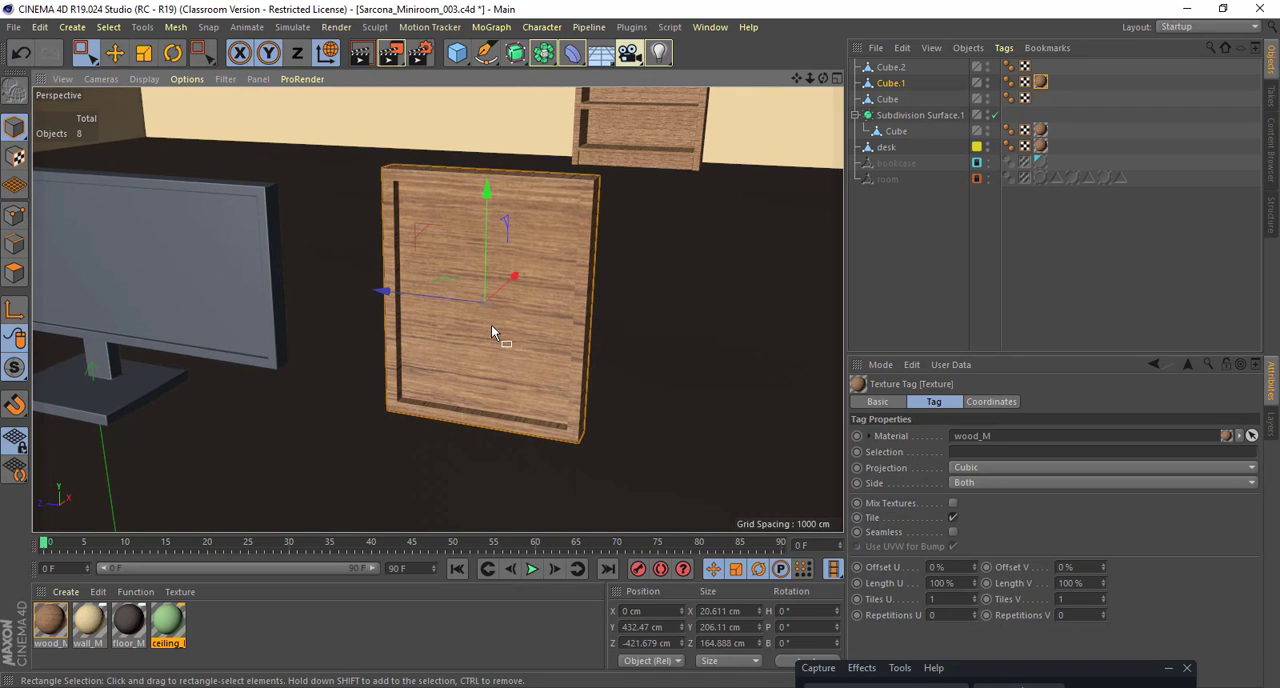
# Step: Add a plane, move it over to the wooden frame at about Z -418 cm and stand it upright with a -90° bank
pyautogui.click(457, 54)
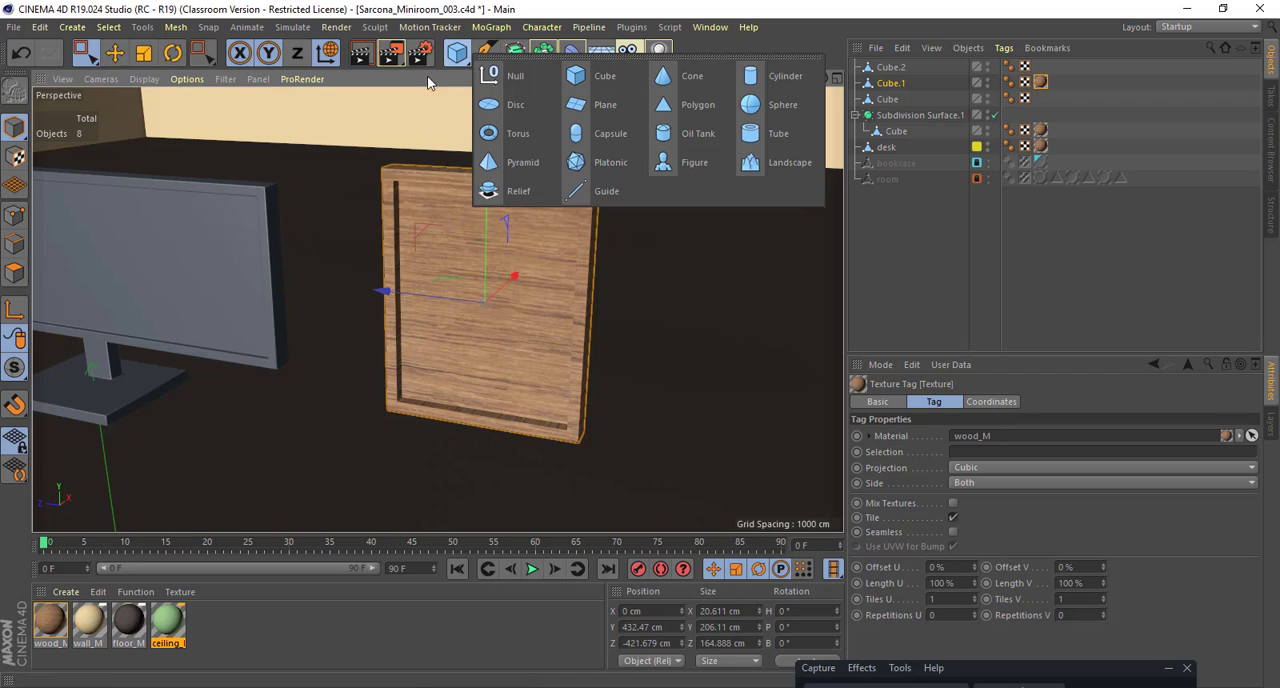
pyautogui.click(430, 81)
pyautogui.click(457, 53)
pyautogui.click(592, 104)
pyautogui.keyDown('alt'); pyautogui.moveTo(591, 283); pyautogui.dragTo(476, 318, button='right'); pyautogui.keyUp('alt')
pyautogui.moveTo(319, 381); pyautogui.dragTo(345, 180)
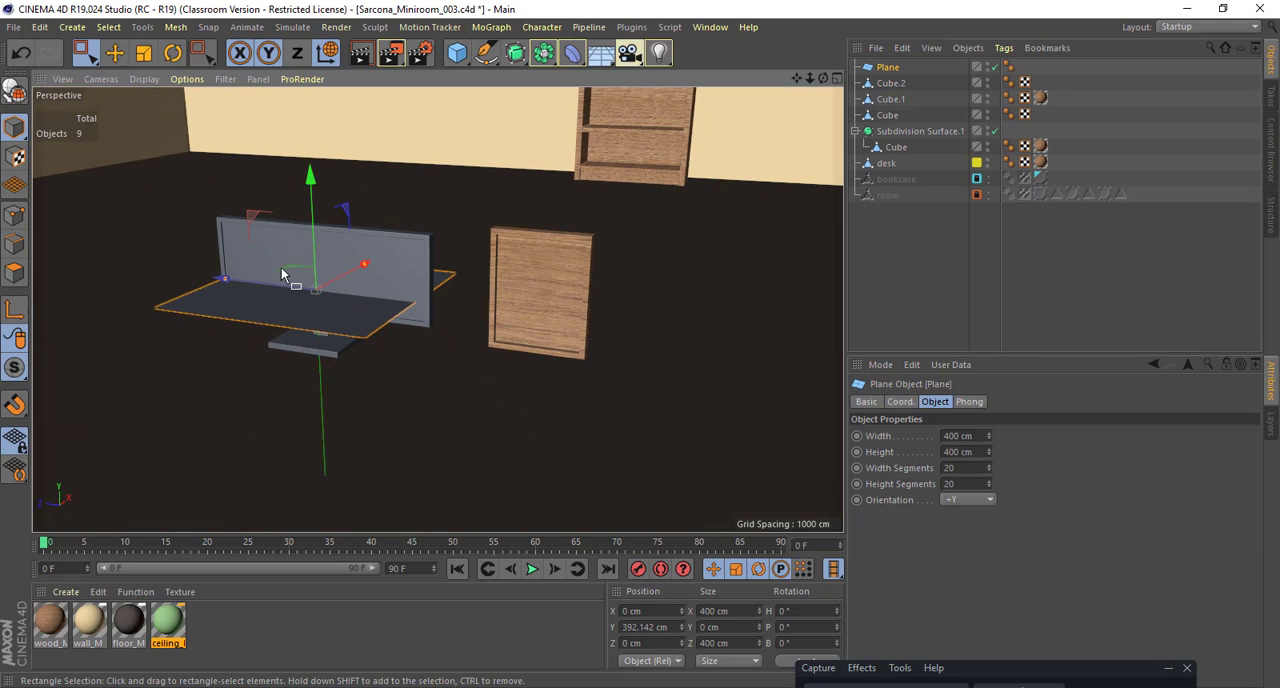
pyautogui.moveTo(234, 282); pyautogui.dragTo(447, 280)
pyautogui.press('r')
pyautogui.moveTo(530, 268); pyautogui.dragTo(508, 392)
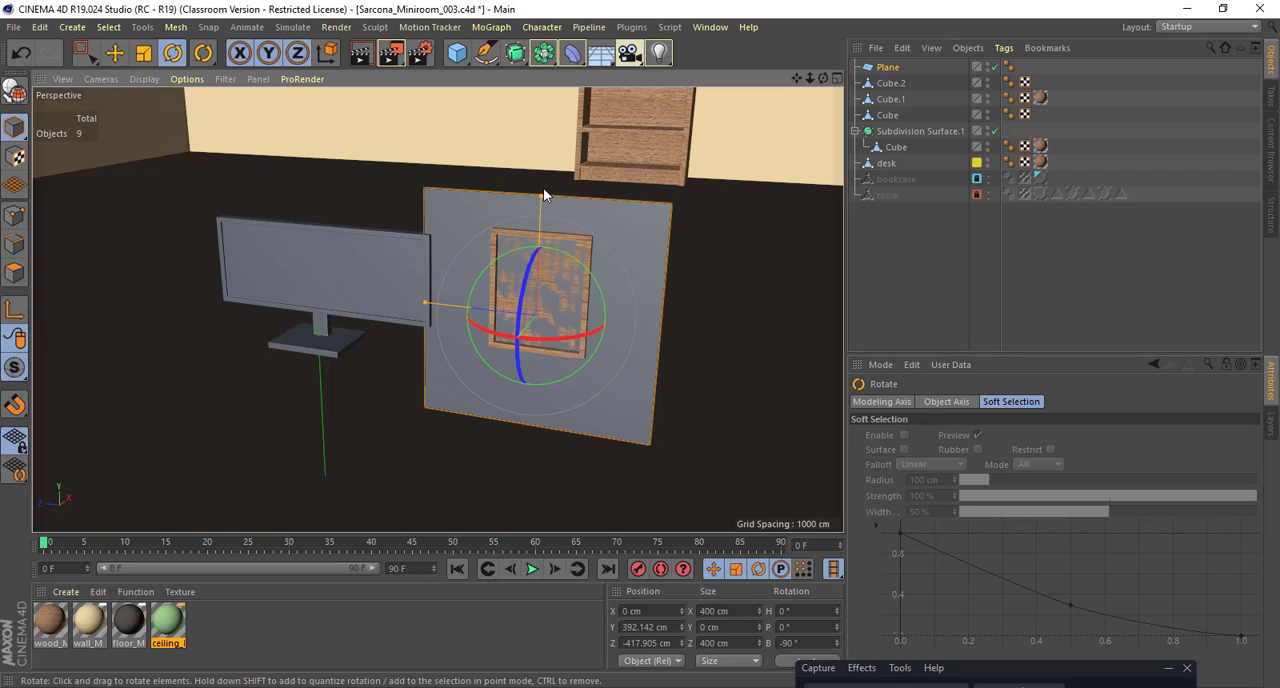
# Step: Scale the plane to about 195 by 150 cm and fit it inside the frame opening at about X -8, Y 431, Z -423 cm
pyautogui.moveTo(540, 196); pyautogui.dragTo(568, 238)
pyautogui.scroll(3, 590, 296)
pyautogui.press('e')
pyautogui.press('t')
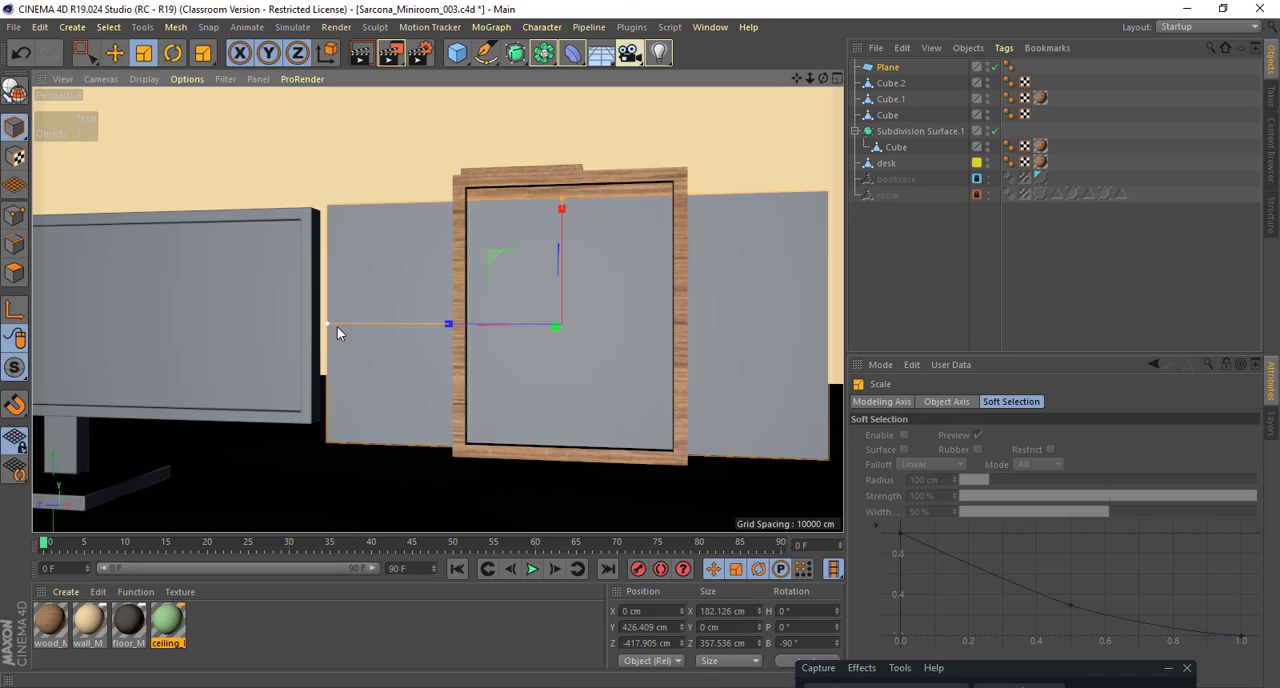
pyautogui.moveTo(337, 327); pyautogui.dragTo(477, 323)
pyautogui.press('e')
pyautogui.moveTo(566, 212); pyautogui.dragTo(599, 309)
pyautogui.scroll(3, 620, 307)
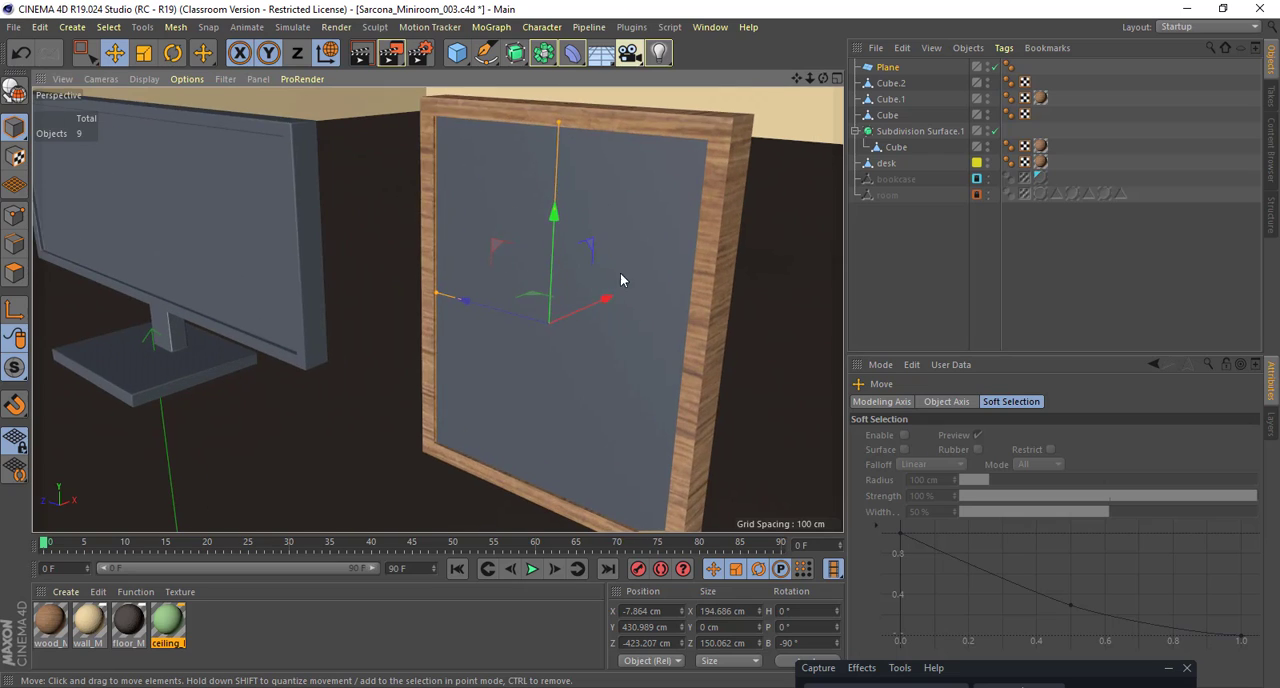
# Step: Duplicate the plane out in front of the frame at about X -196 cm and reselect the original plane
pyautogui.scroll(1, 615, 275)
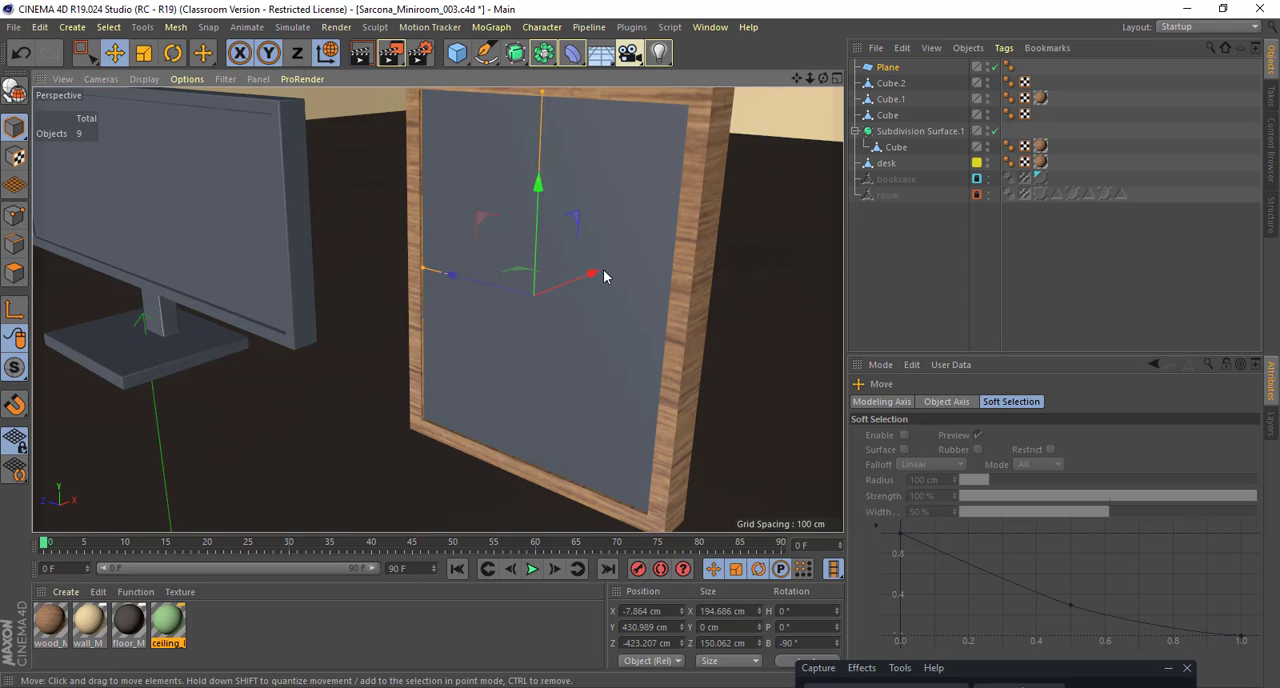
pyautogui.keyDown('ctrl'); pyautogui.moveTo(590, 274); pyautogui.dragTo(266, 361); pyautogui.keyUp('ctrl')
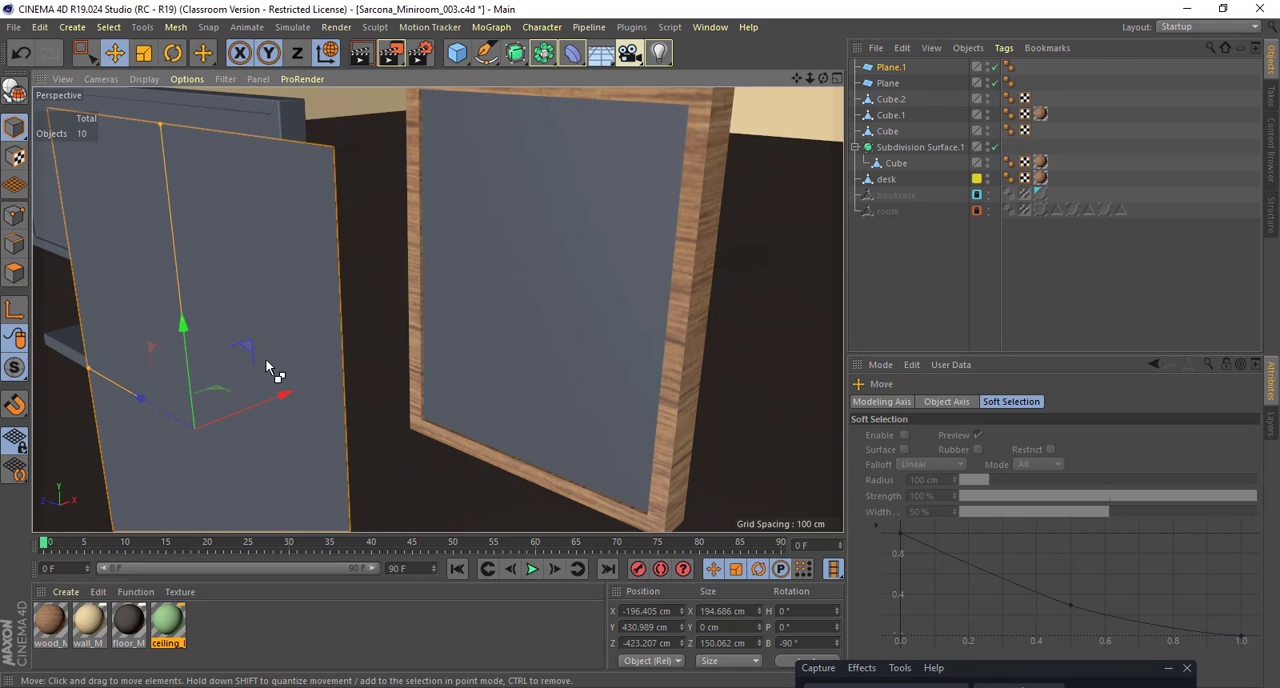
pyautogui.click(504, 286)
# Step: Create a new material and name it pictureInFrame_1
pyautogui.doubleClick(290, 634)
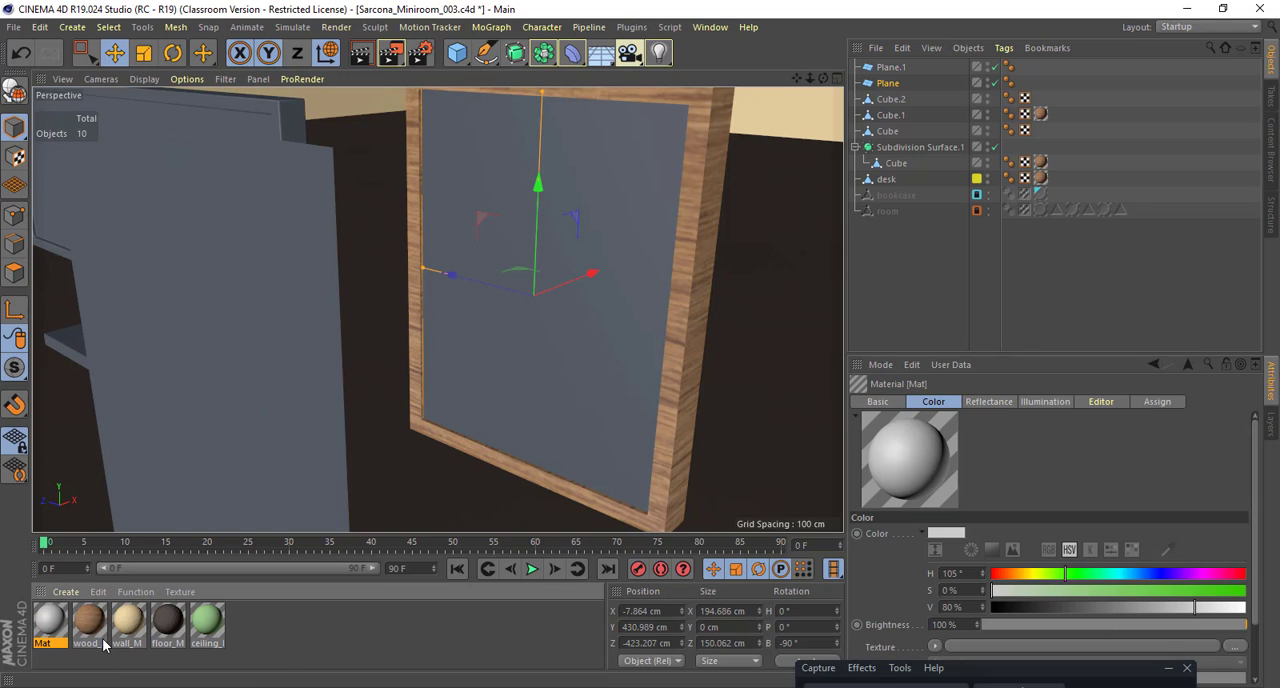
pyautogui.doubleClick(48, 626)
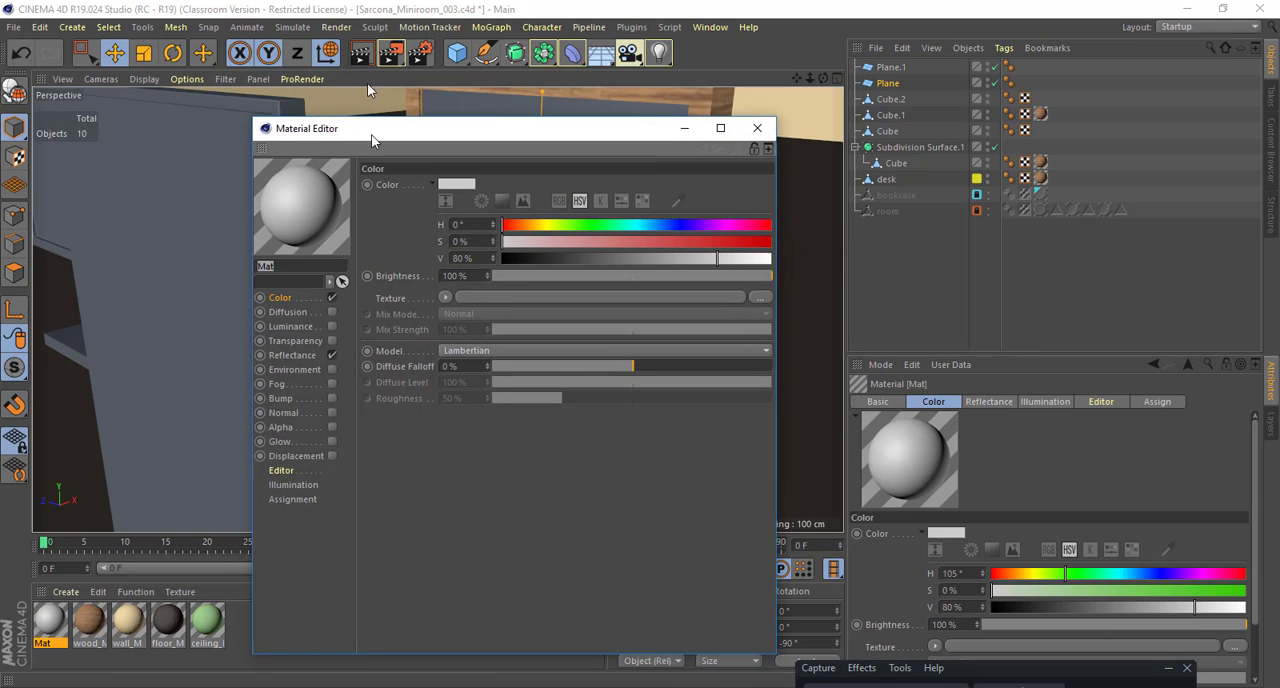
pyautogui.doubleClick(300, 210)
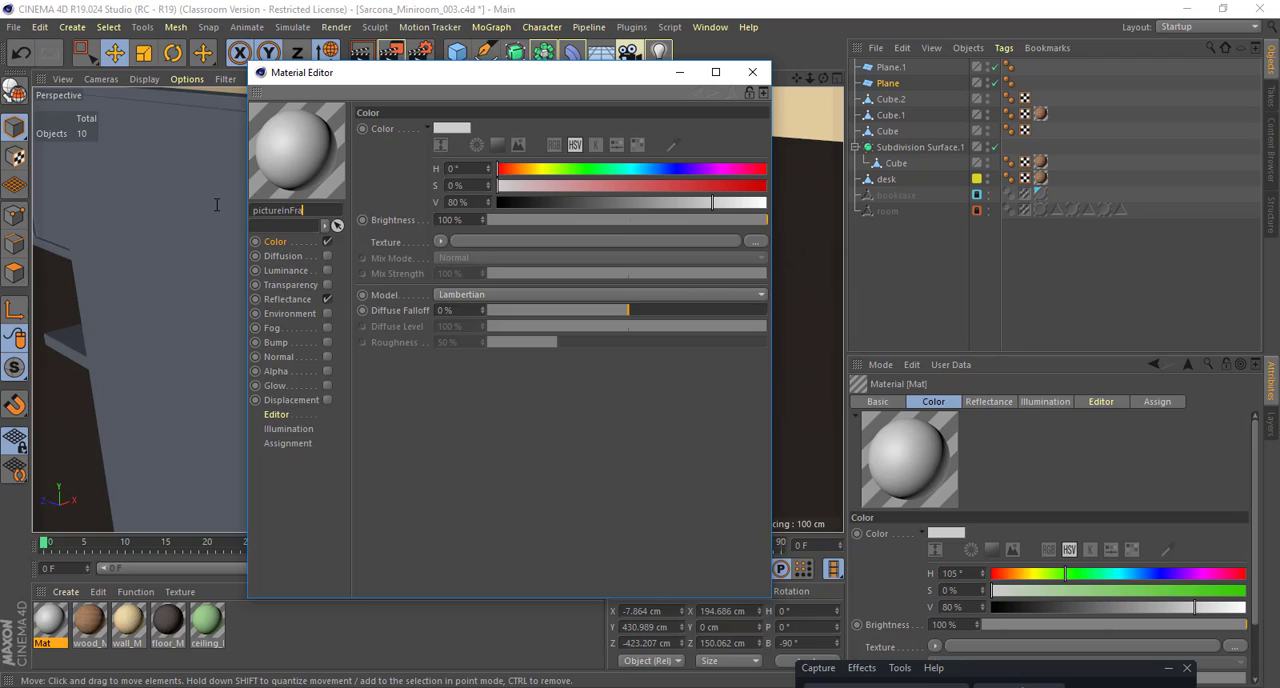
pyautogui.write('pictureInFrame_1')
pyautogui.press('Return')
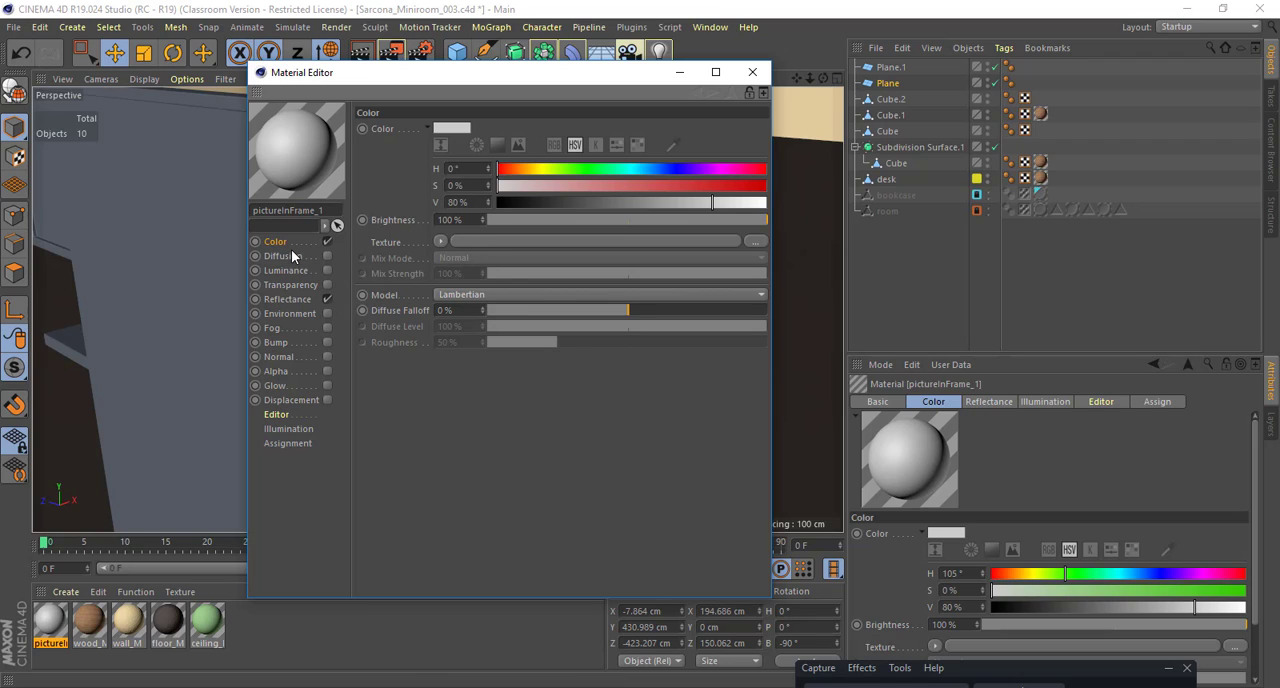
# Step: Open the image file chooser for the new material's colour texture and switch to Chrome
pyautogui.click(577, 242)
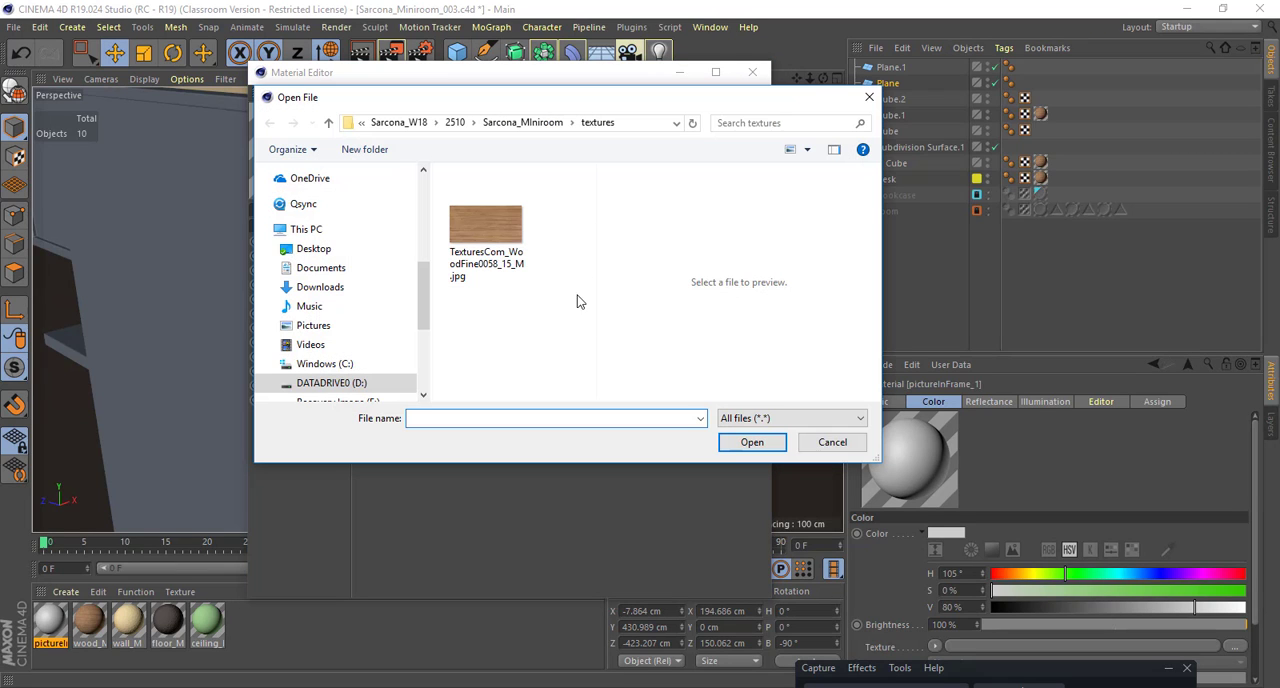
pyautogui.press('super+e')
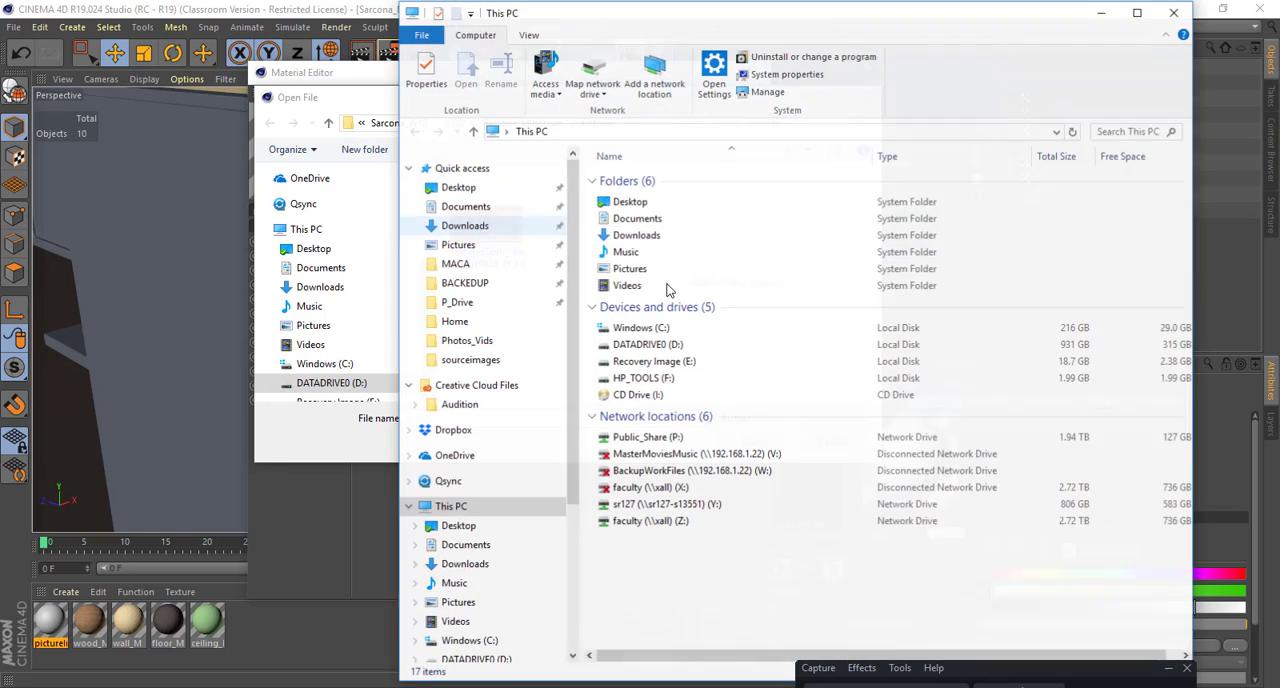
pyautogui.hotkey('alt', 'Tab')
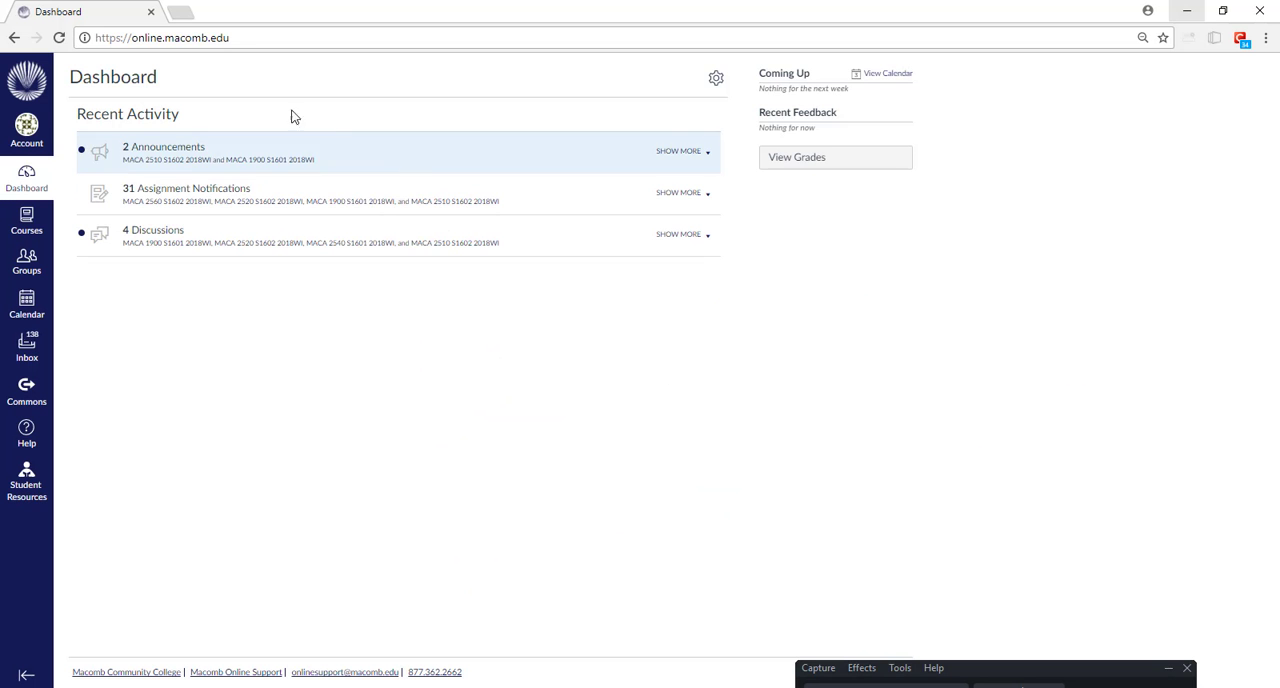
# Step: Search Google Images in a new tab for "monkey in dress"
pyautogui.click(185, 14)
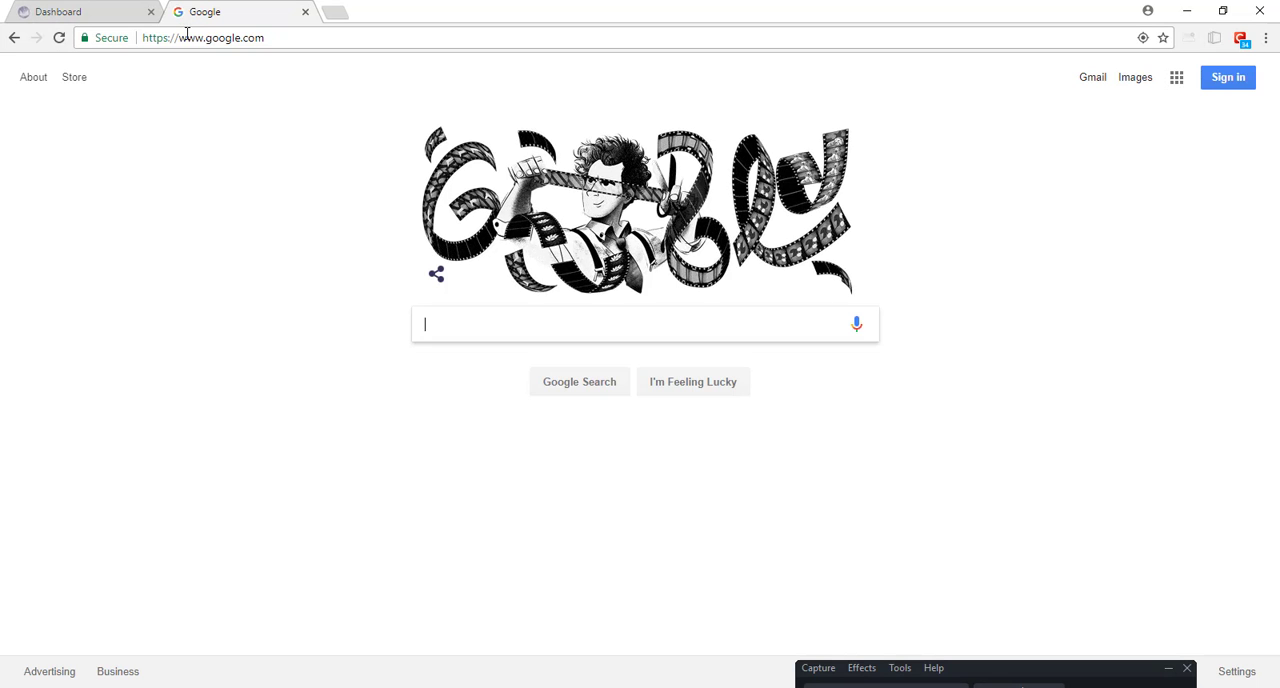
pyautogui.write('monkey in dress')
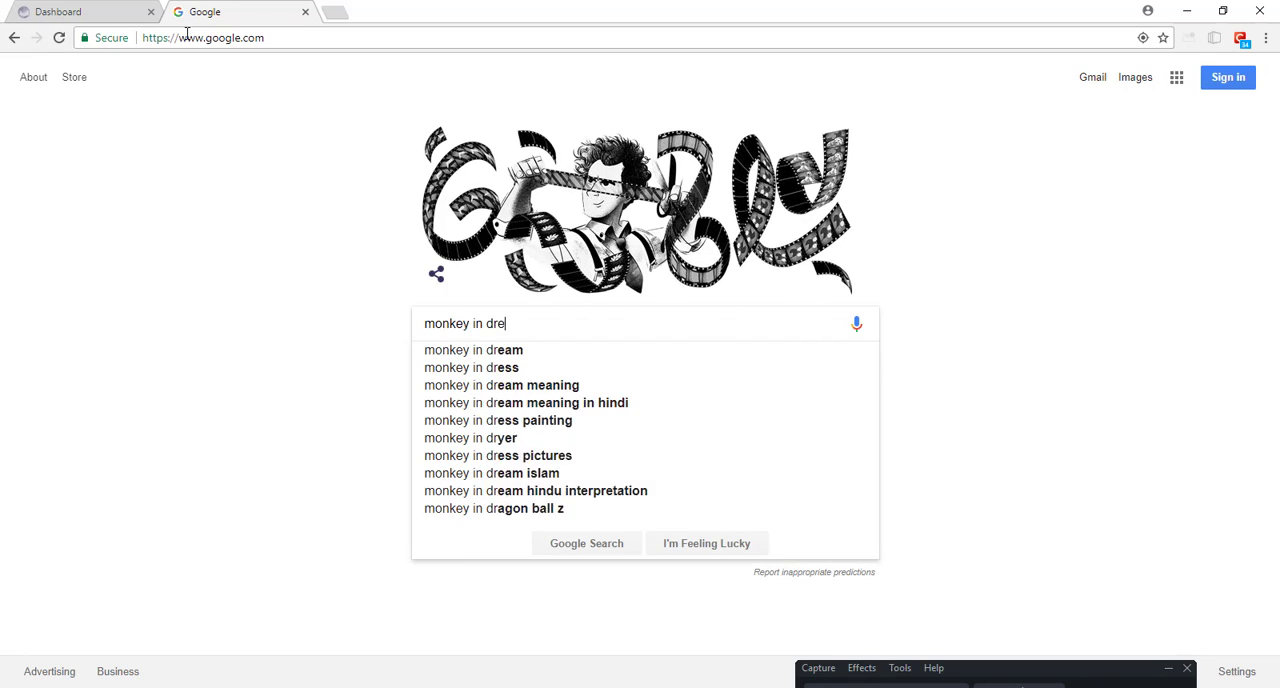
pyautogui.press('Return')
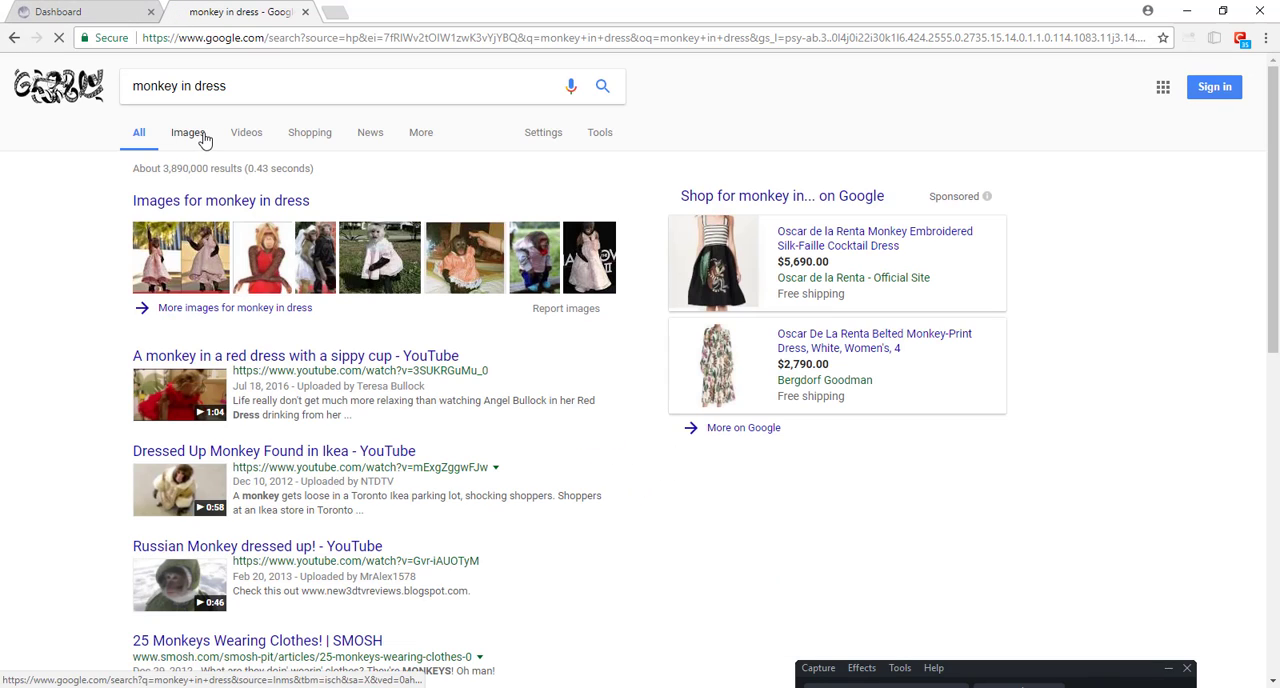
pyautogui.click(200, 137)
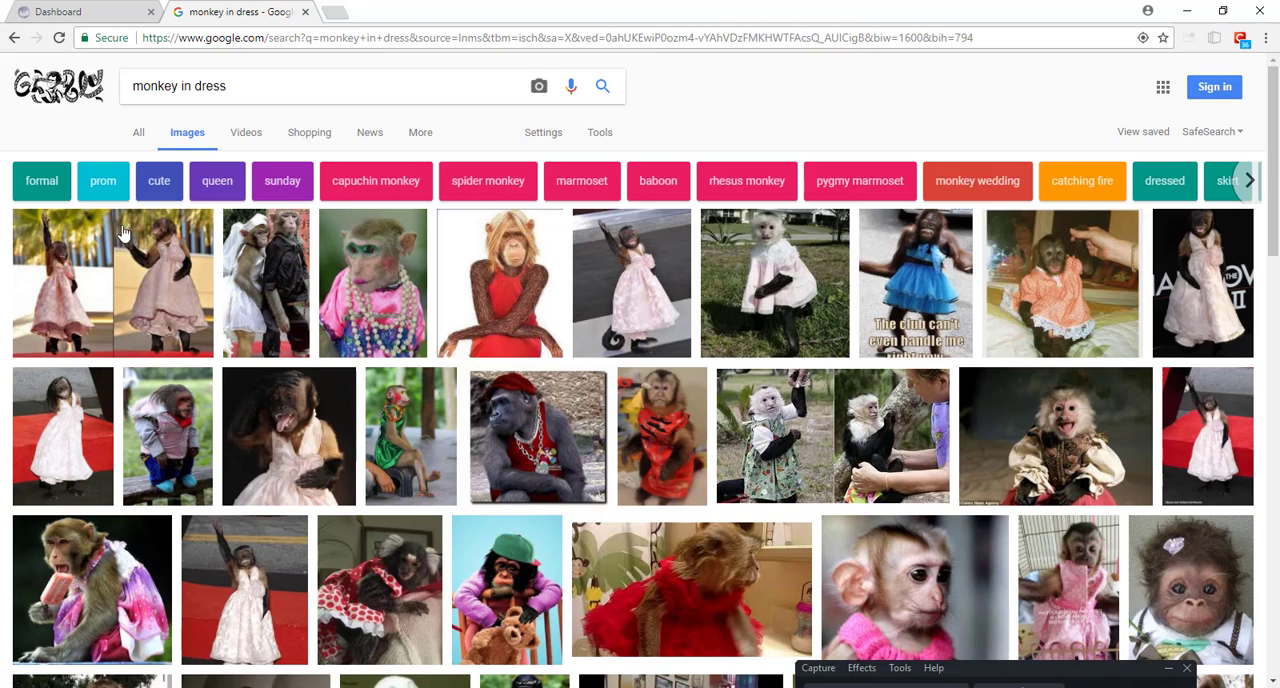
# Step: Open the full-size image of the monkey in a pink dress with bead necklaces
pyautogui.click(376, 265)
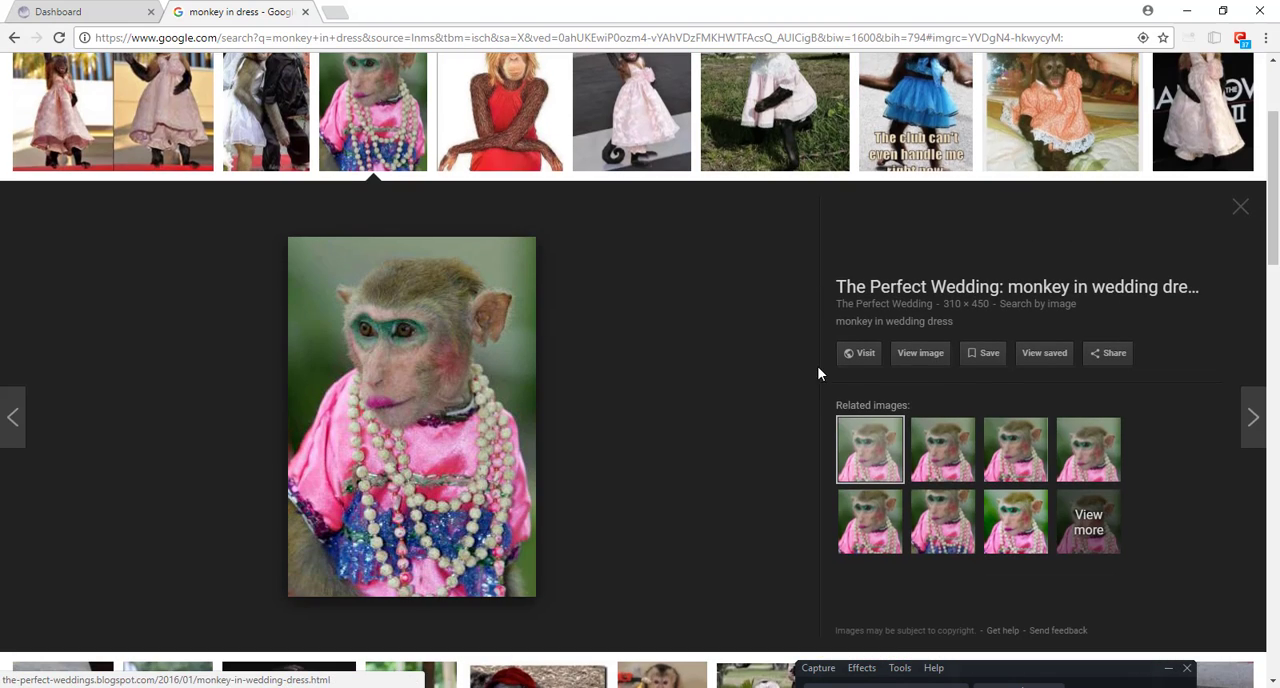
pyautogui.click(922, 352)
pyautogui.rightClick(647, 299)
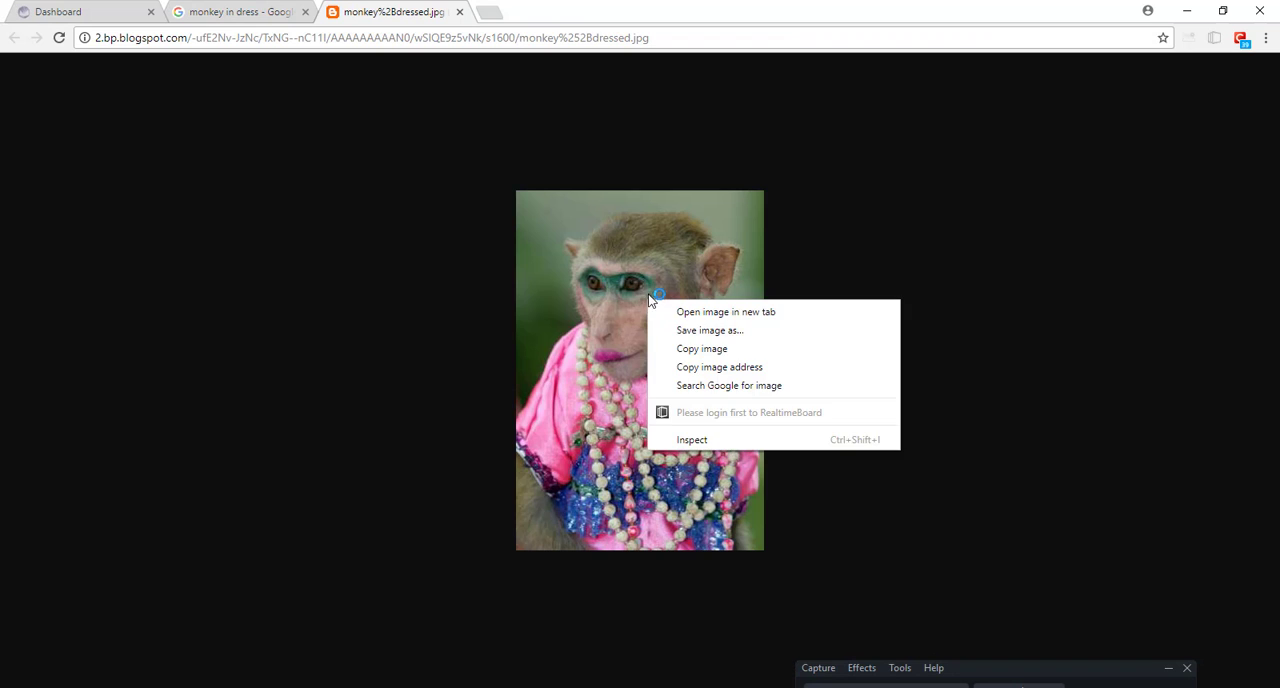
pyautogui.click(378, 255)
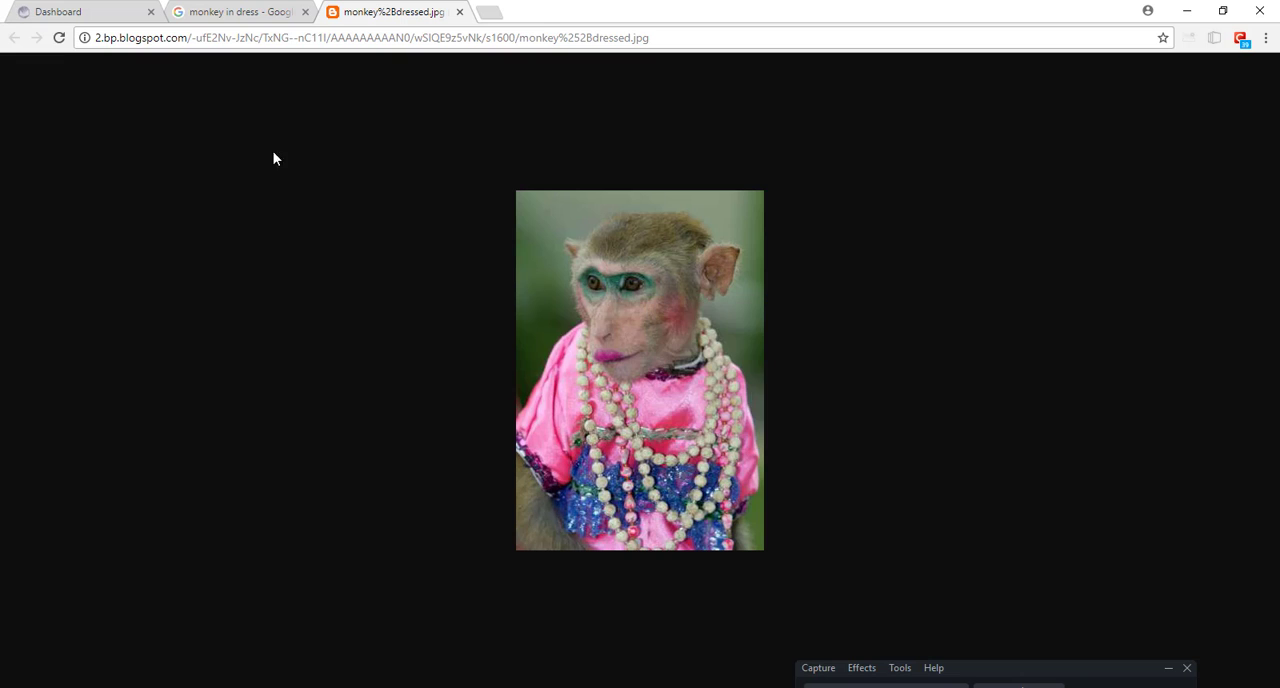
# Step: Save the full-size monkey image as monkey dressed.jpg in the mini-room project's textures folder
pyautogui.click(250, 11)
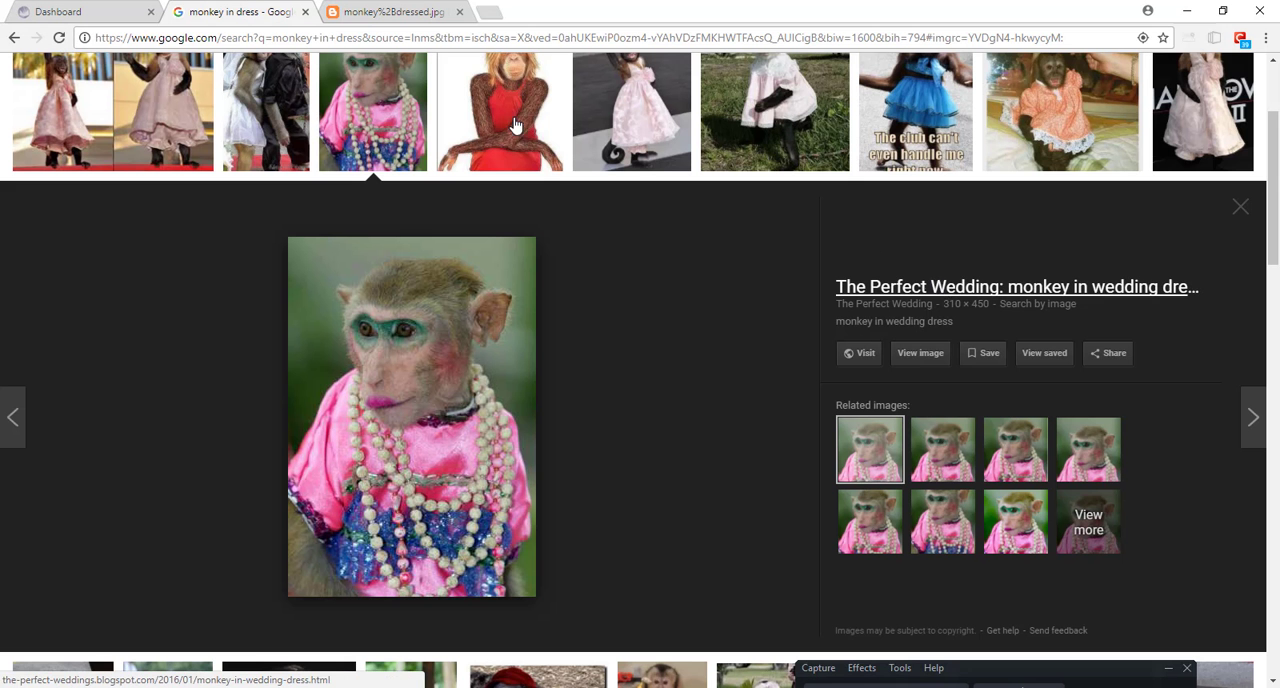
pyautogui.click(410, 12)
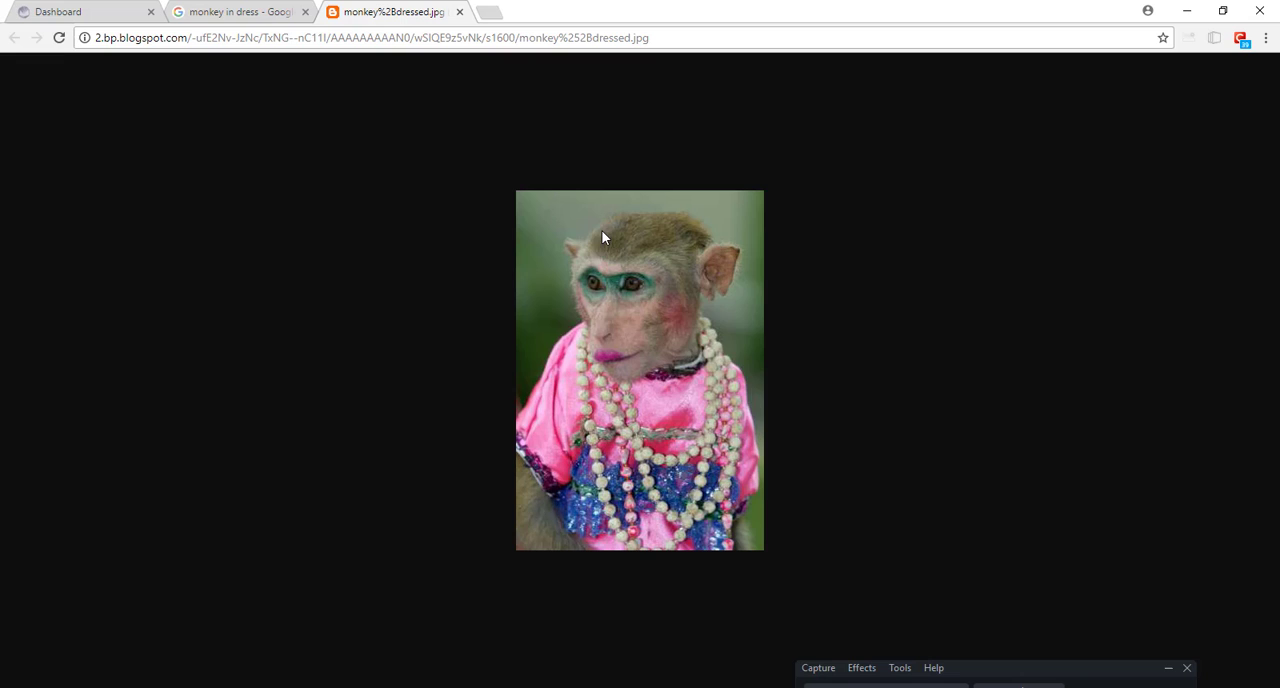
pyautogui.rightClick(665, 260)
pyautogui.click(720, 292)
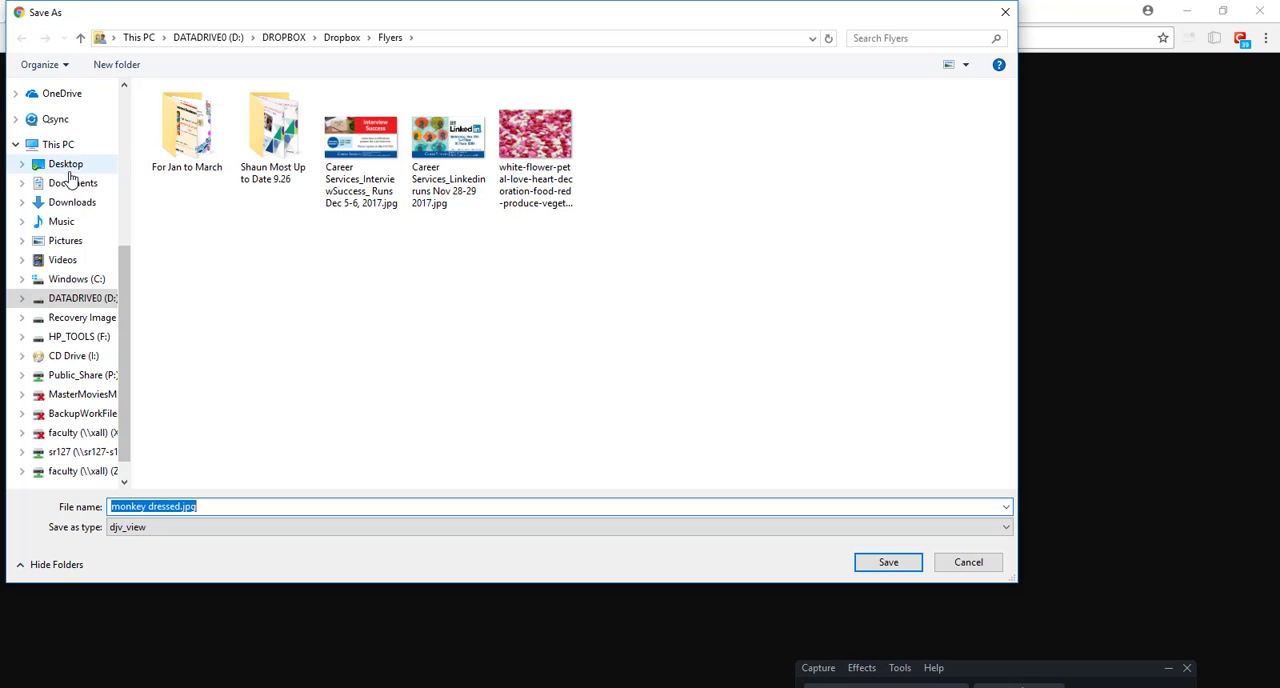
pyautogui.scroll(5, 120, 270)
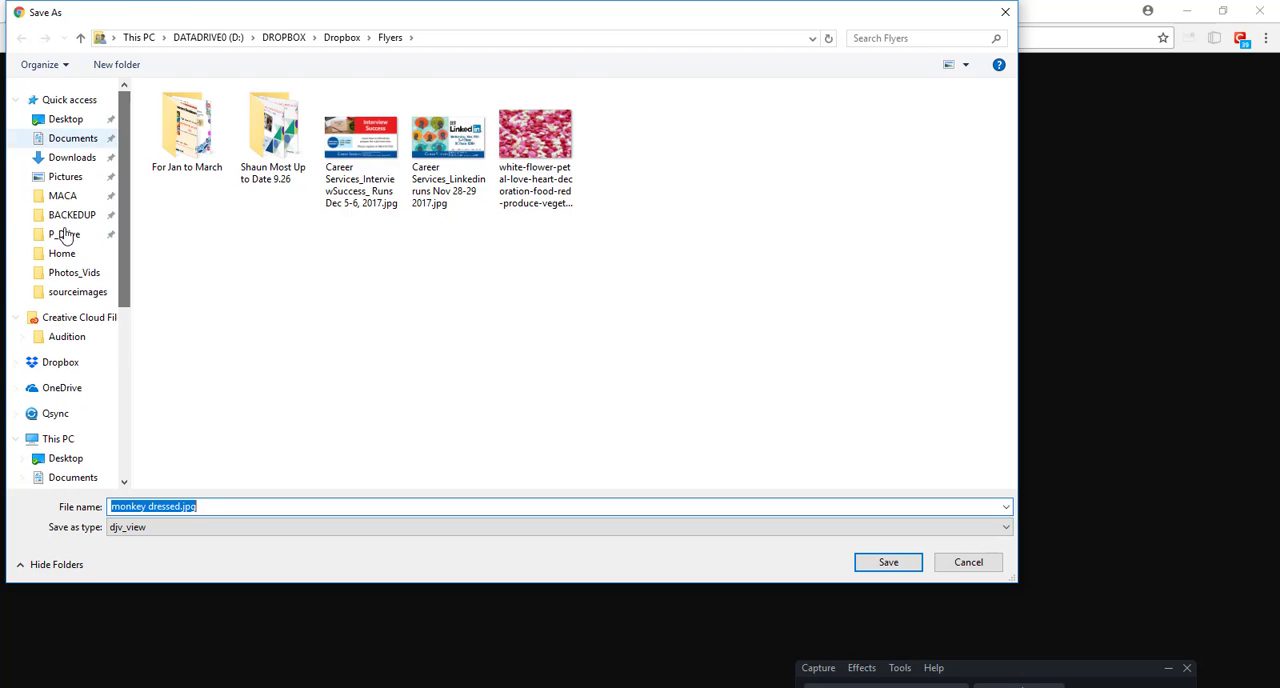
pyautogui.click(63, 234)
pyautogui.doubleClick(215, 110)
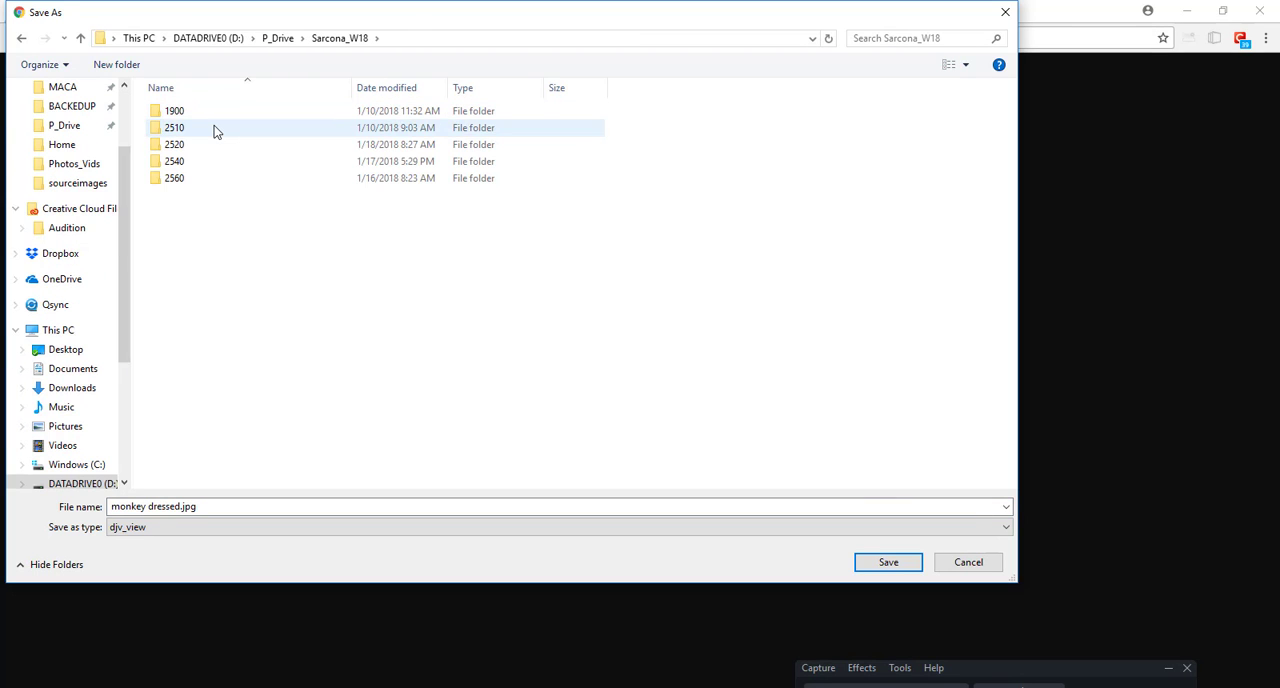
pyautogui.doubleClick(214, 127)
pyautogui.doubleClick(205, 111)
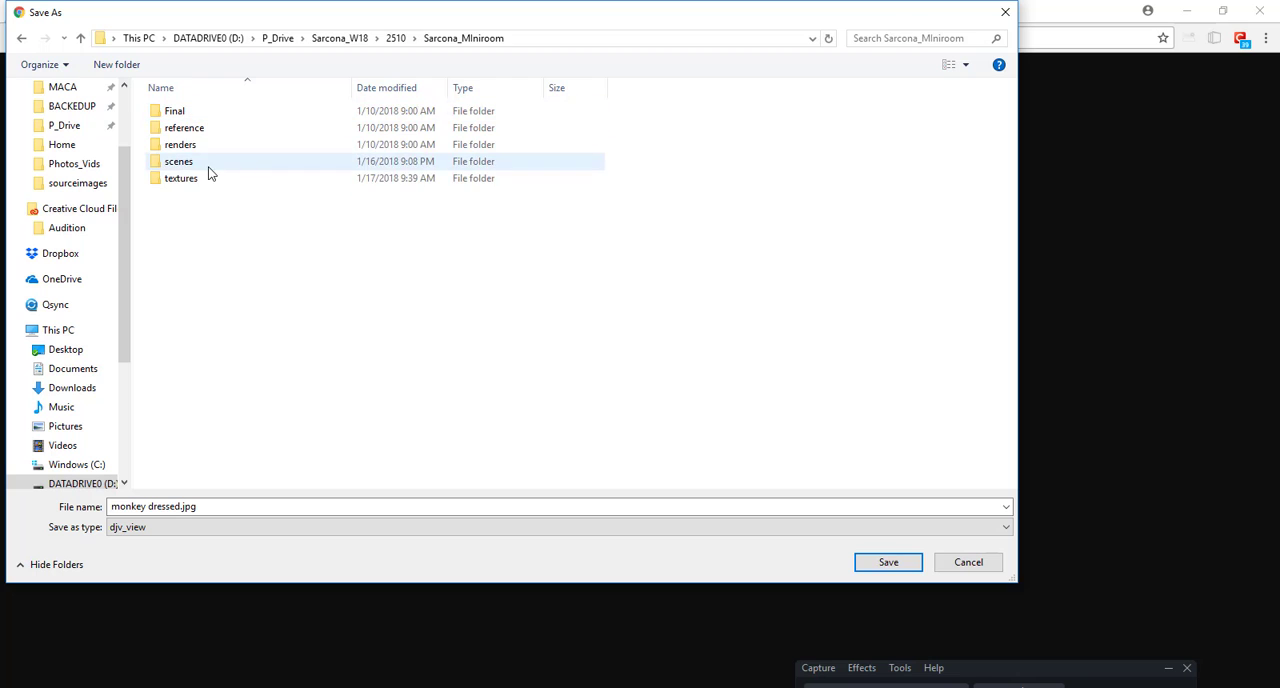
pyautogui.doubleClick(209, 178)
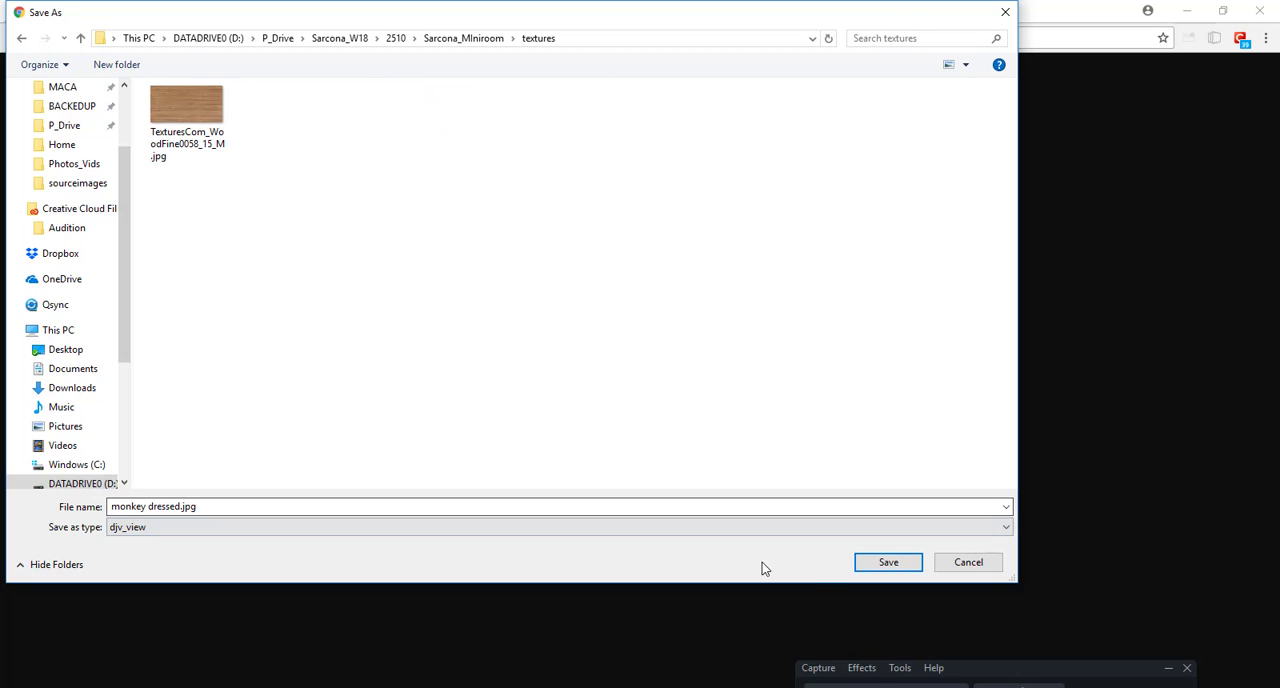
pyautogui.click(872, 565)
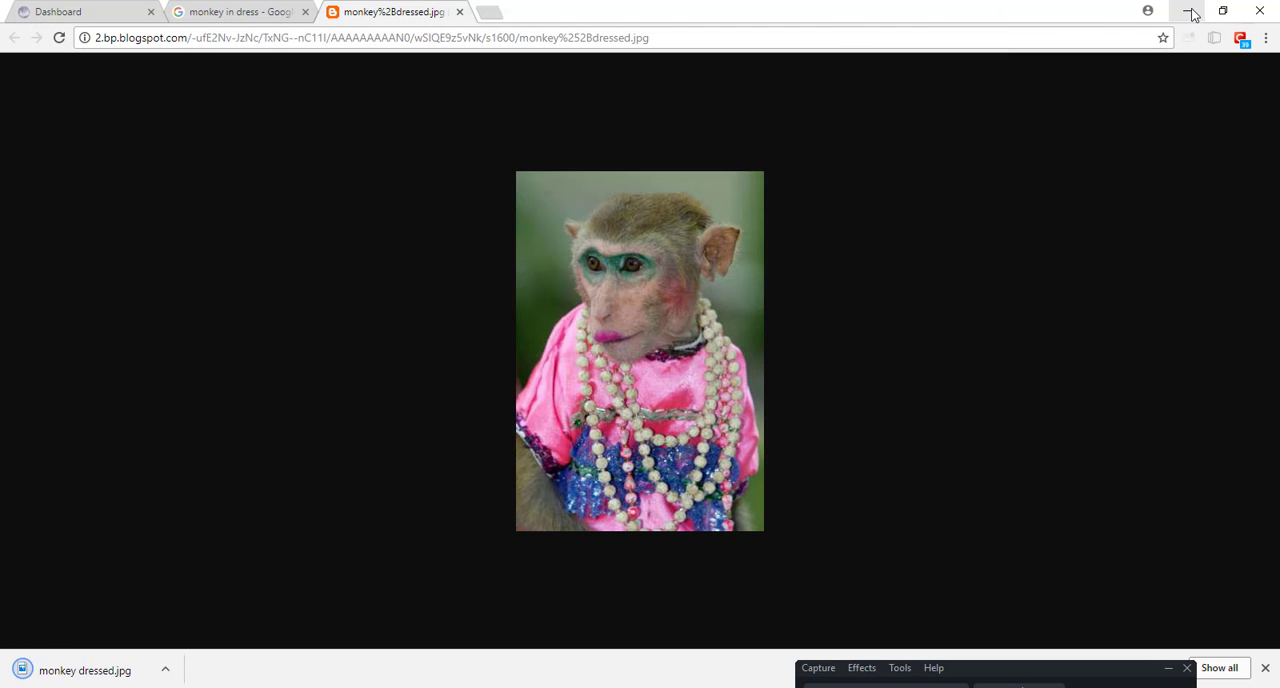
# Step: Switch back to Cinema 4D, load monkey dressed.jpg as the picture material's colour texture and turn off its Reflectance channel
pyautogui.click(1190, 10)
pyautogui.click(364, 95)
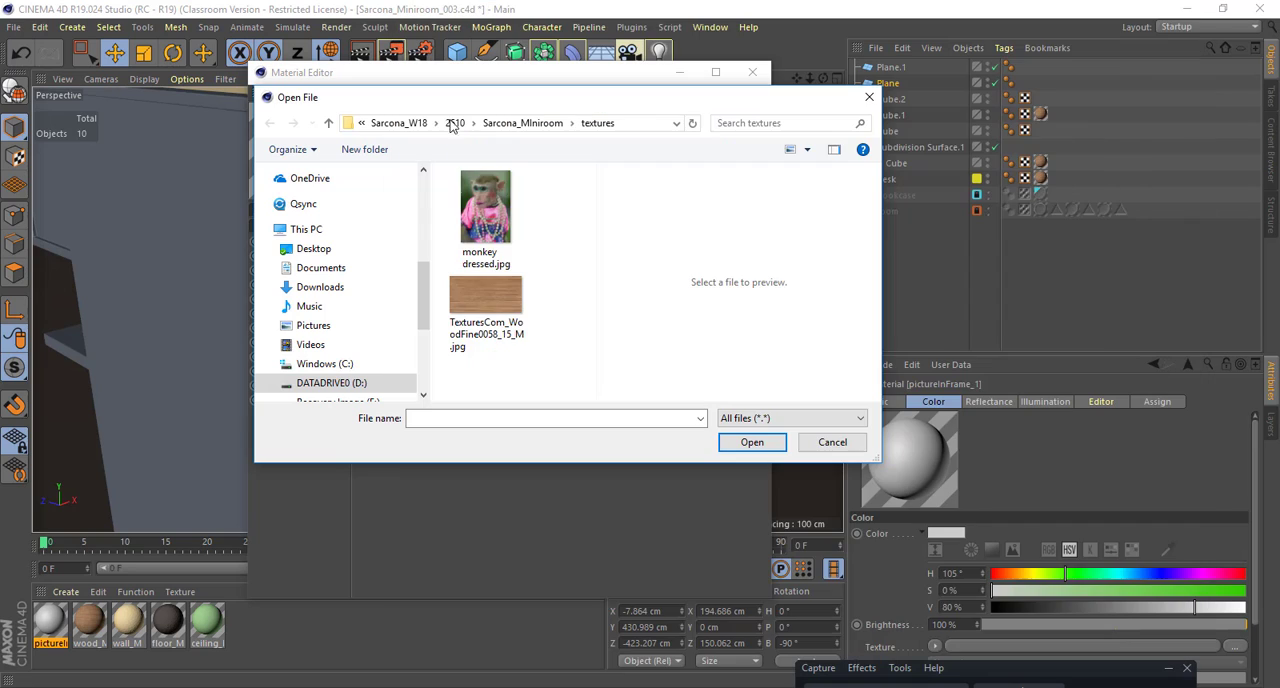
pyautogui.doubleClick(486, 207)
pyautogui.moveTo(530, 86); pyautogui.dragTo(796, 64)
pyautogui.click(594, 277)
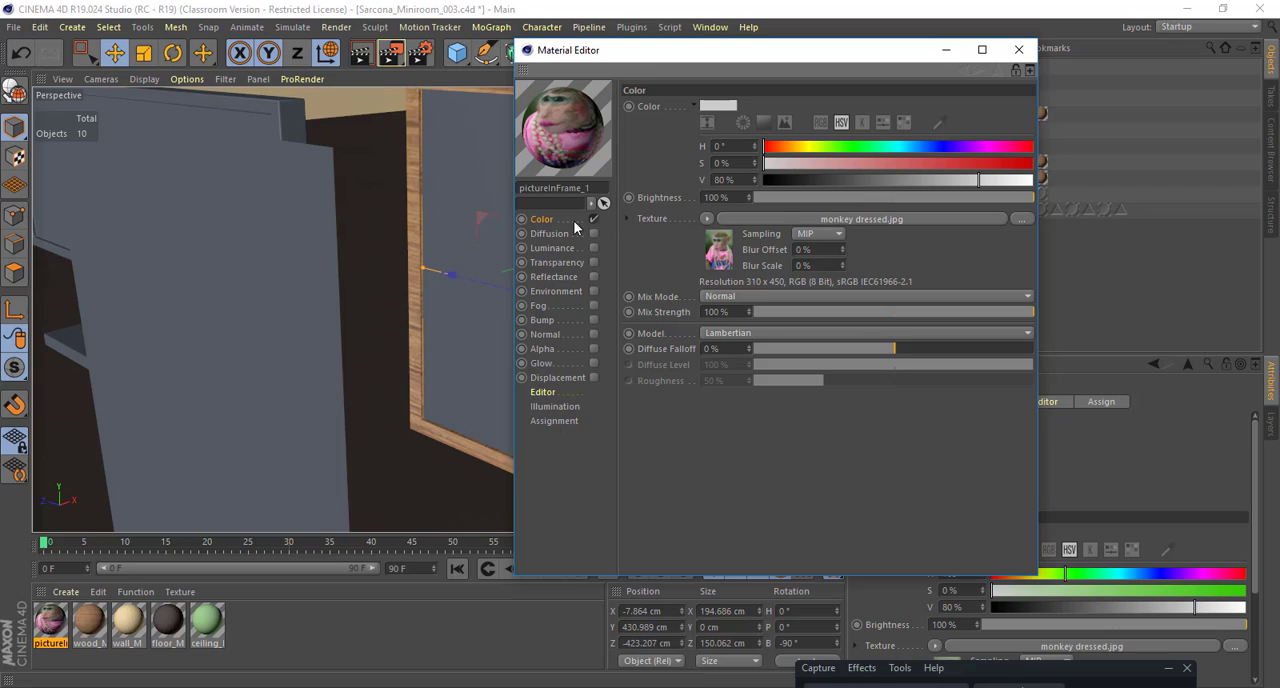
pyautogui.click(1019, 49)
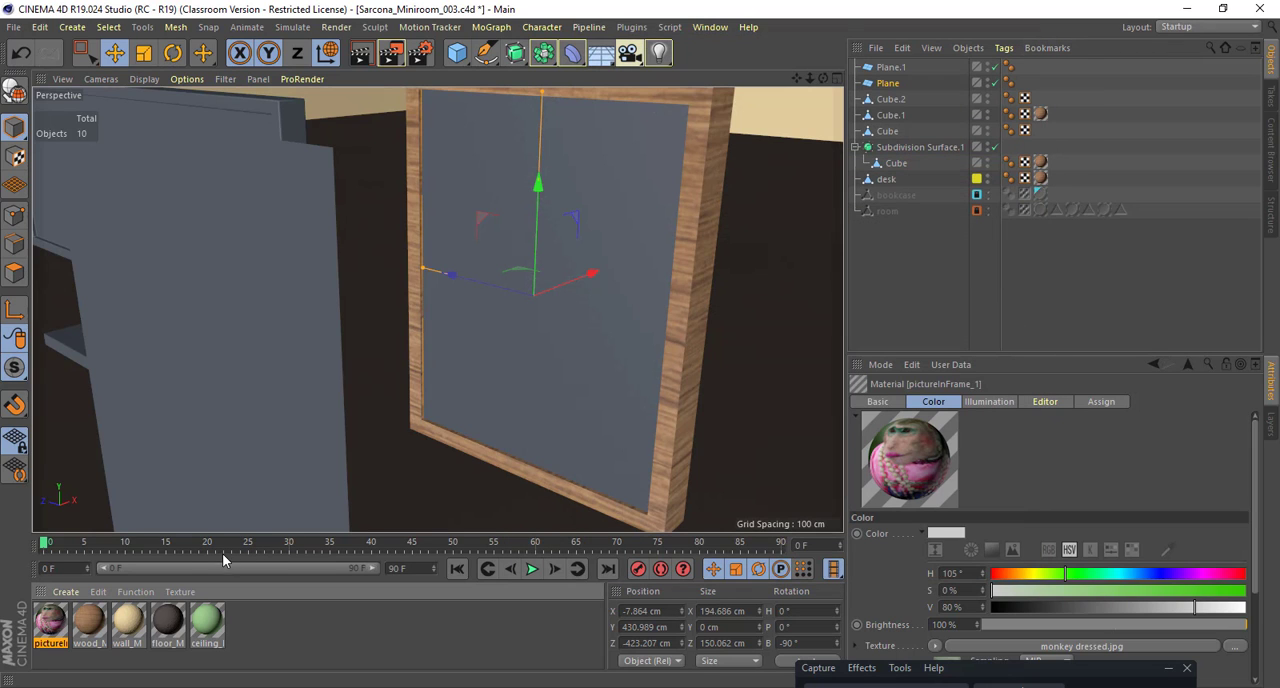
# Step: Apply the pictureInFrame_1 material to the plane inside the frame and set its texture projection to Cubic
pyautogui.moveTo(54, 626); pyautogui.dragTo(500, 307)
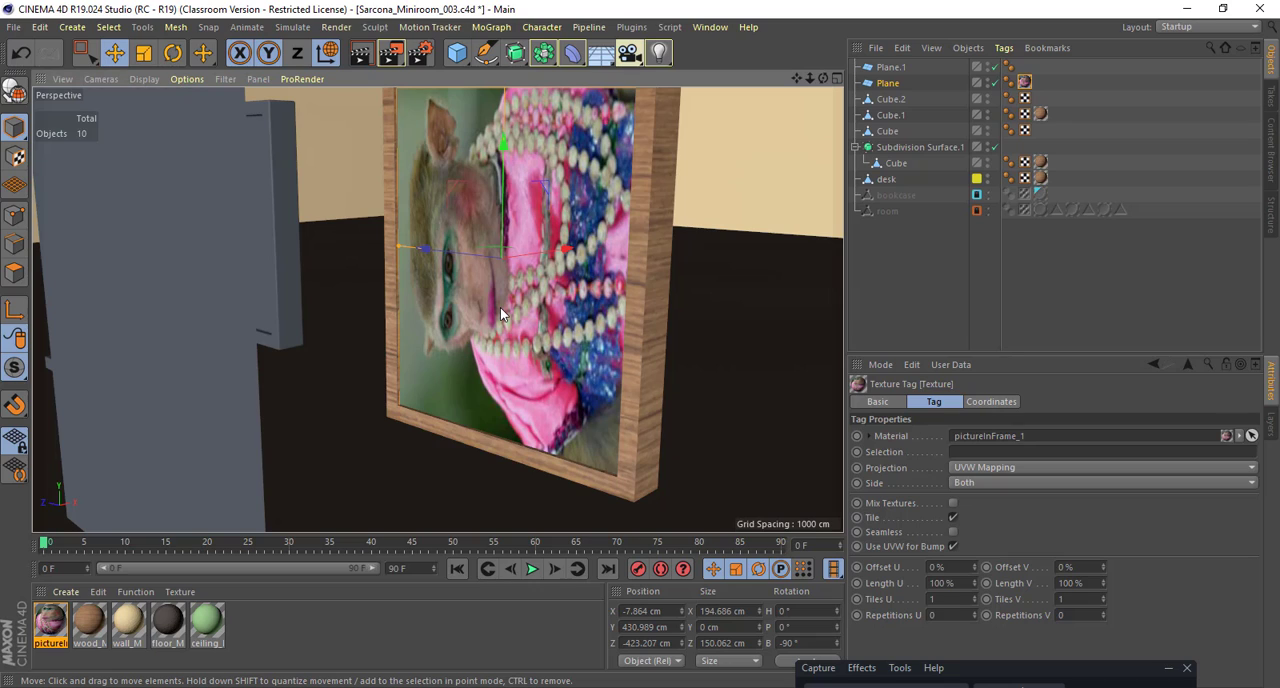
pyautogui.click(980, 467)
pyautogui.click(977, 483)
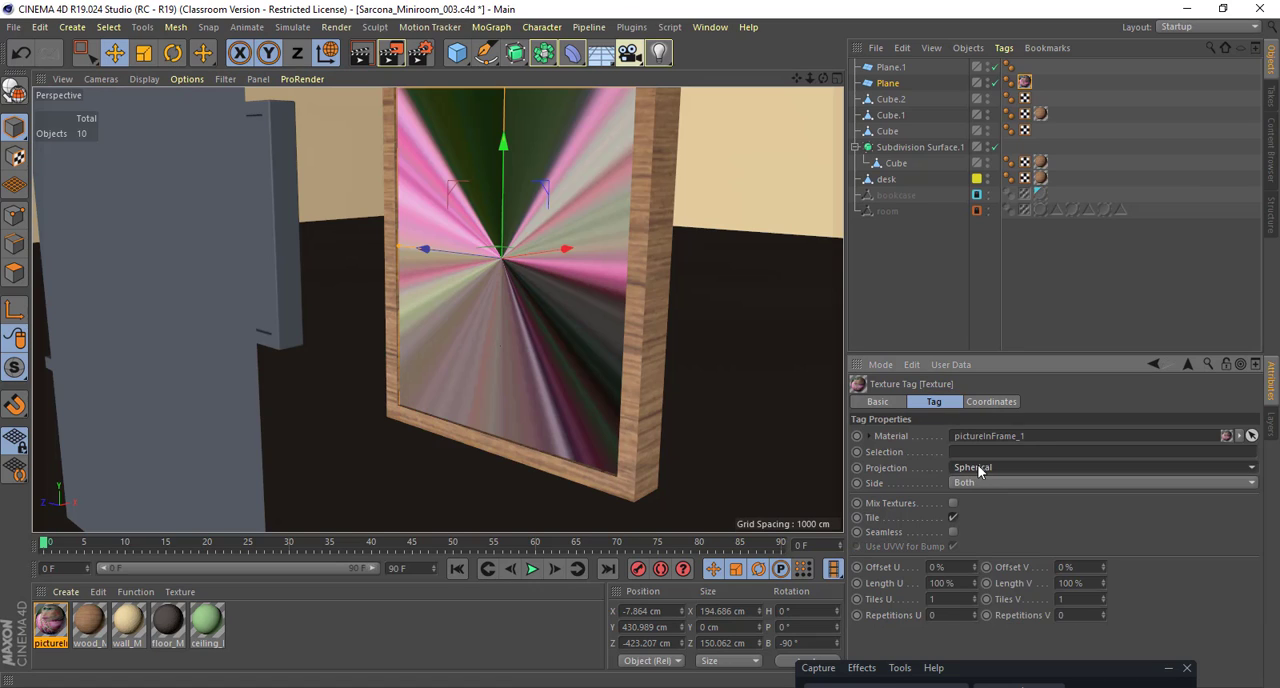
pyautogui.click(977, 466)
pyautogui.click(975, 531)
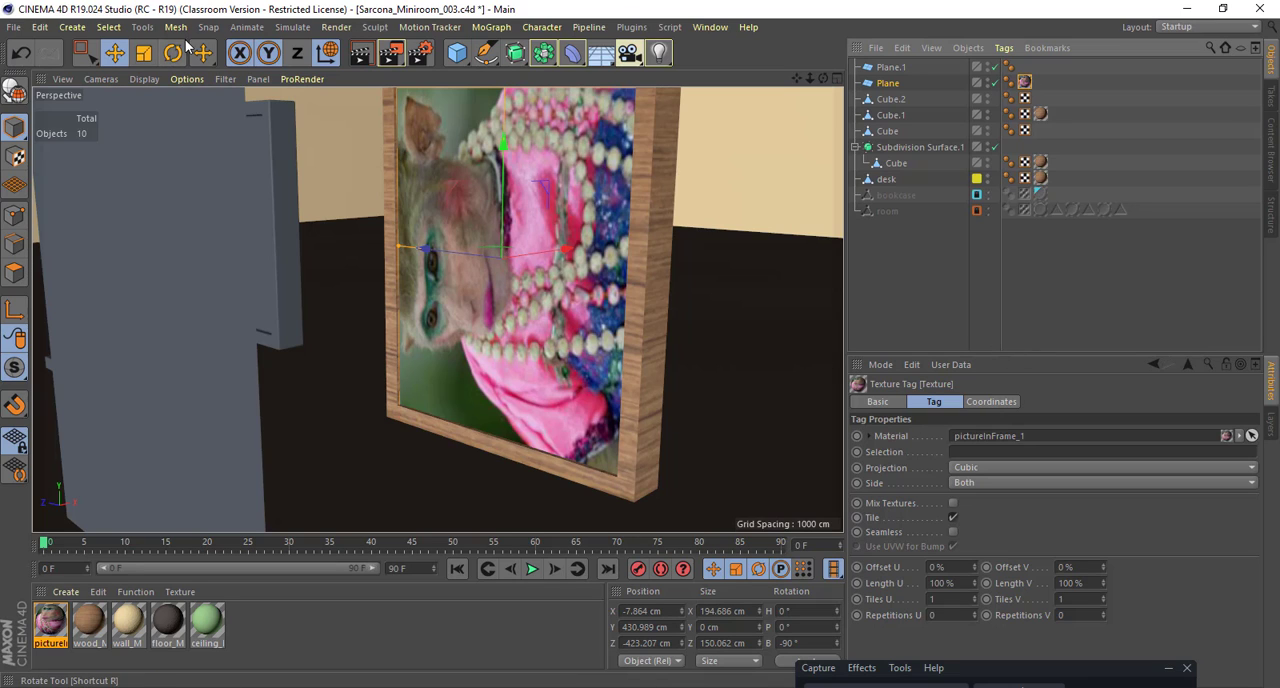
# Step: Rotate the picture's texture projection in Texture mode so that the monkey stands upright in the frame
pyautogui.click(14, 158)
pyautogui.scroll(-4, 684, 228)
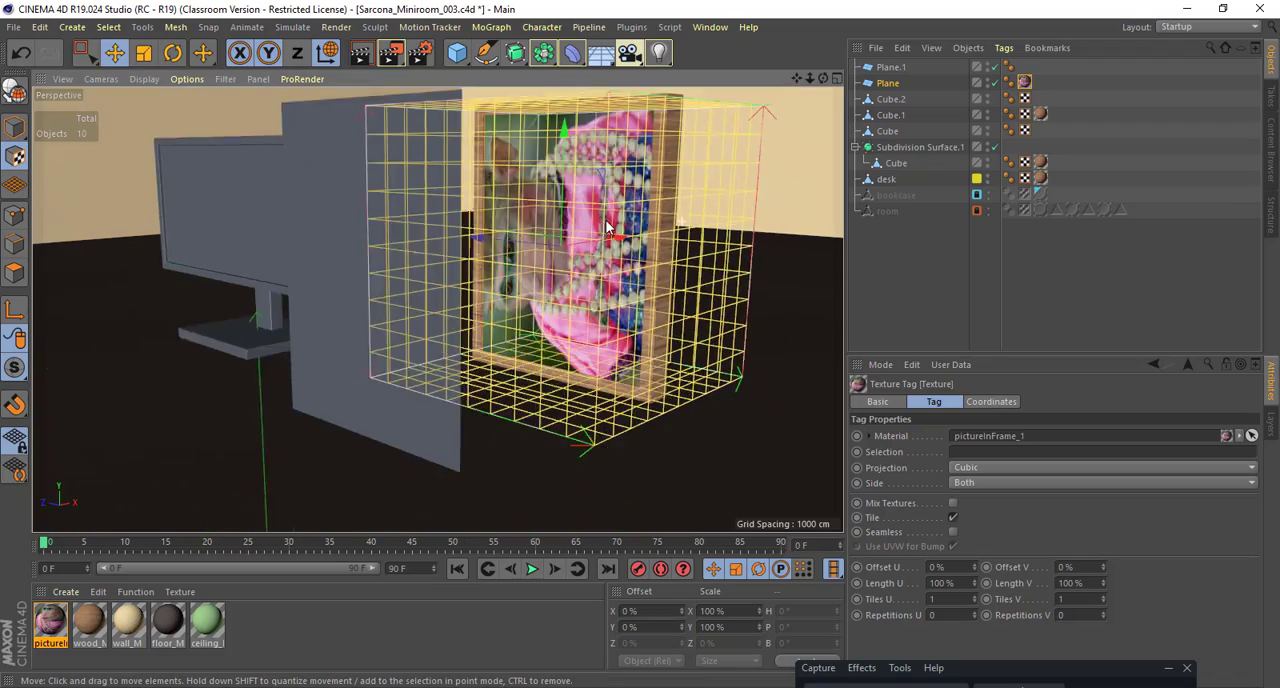
pyautogui.keyDown('alt'); pyautogui.moveTo(506, 257); pyautogui.dragTo(571, 326); pyautogui.keyUp('alt')
pyautogui.press('r')
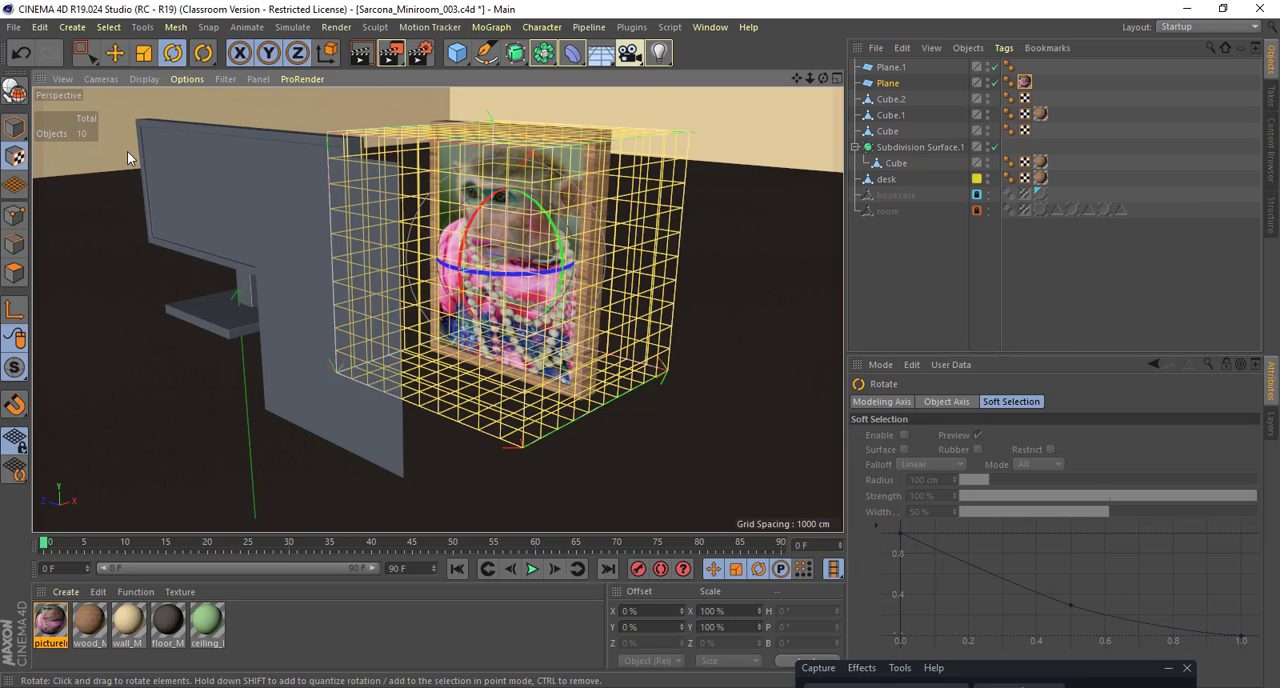
# Step: Try to stretch the picture's texture projection along X to about 113%, and undo the scaling
pyautogui.press('t')
pyautogui.moveTo(610, 282); pyautogui.dragTo(707, 296)
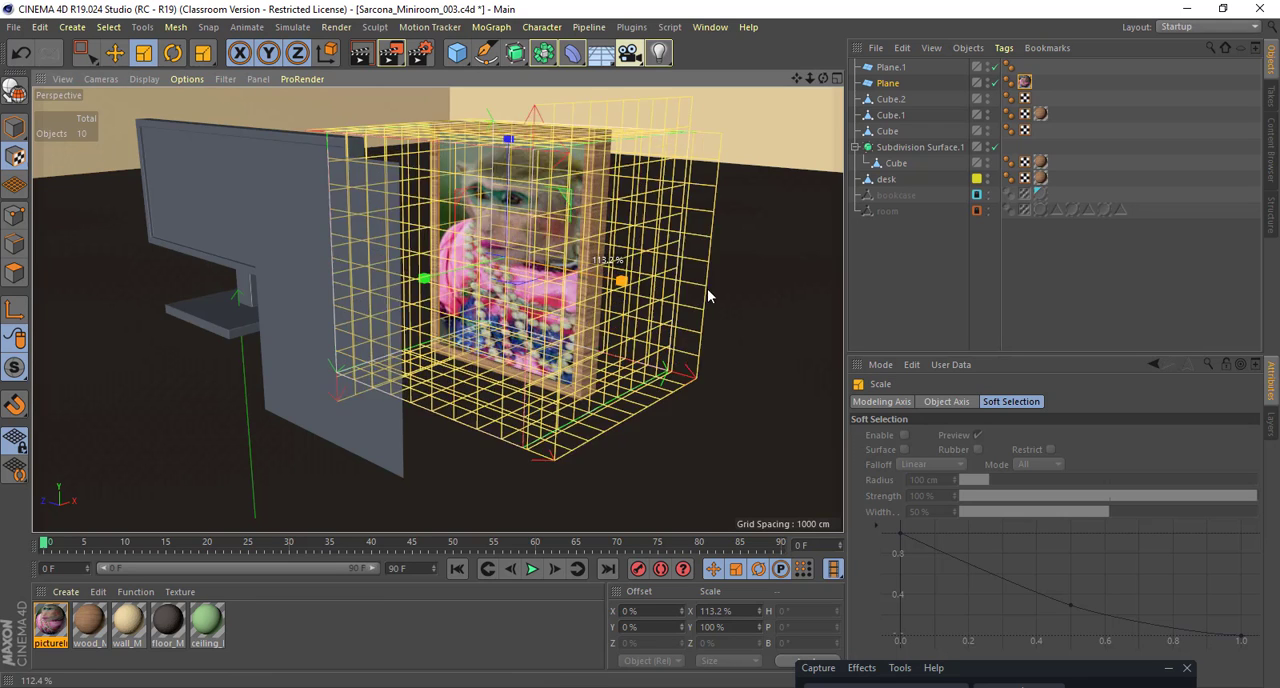
pyautogui.hotkey('ctrl', 'z')
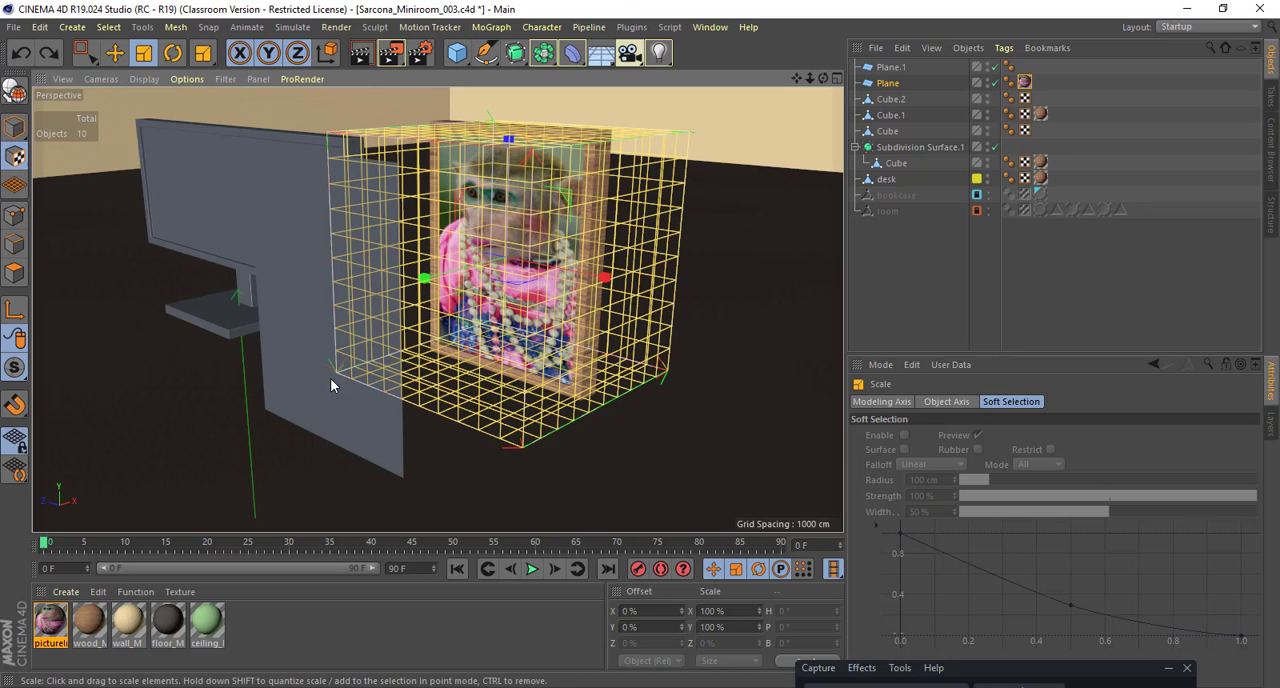
# Step: Return to Model mode and move the second plane along X to about -8.2 cm, just in front of the picture
pyautogui.click(14, 135)
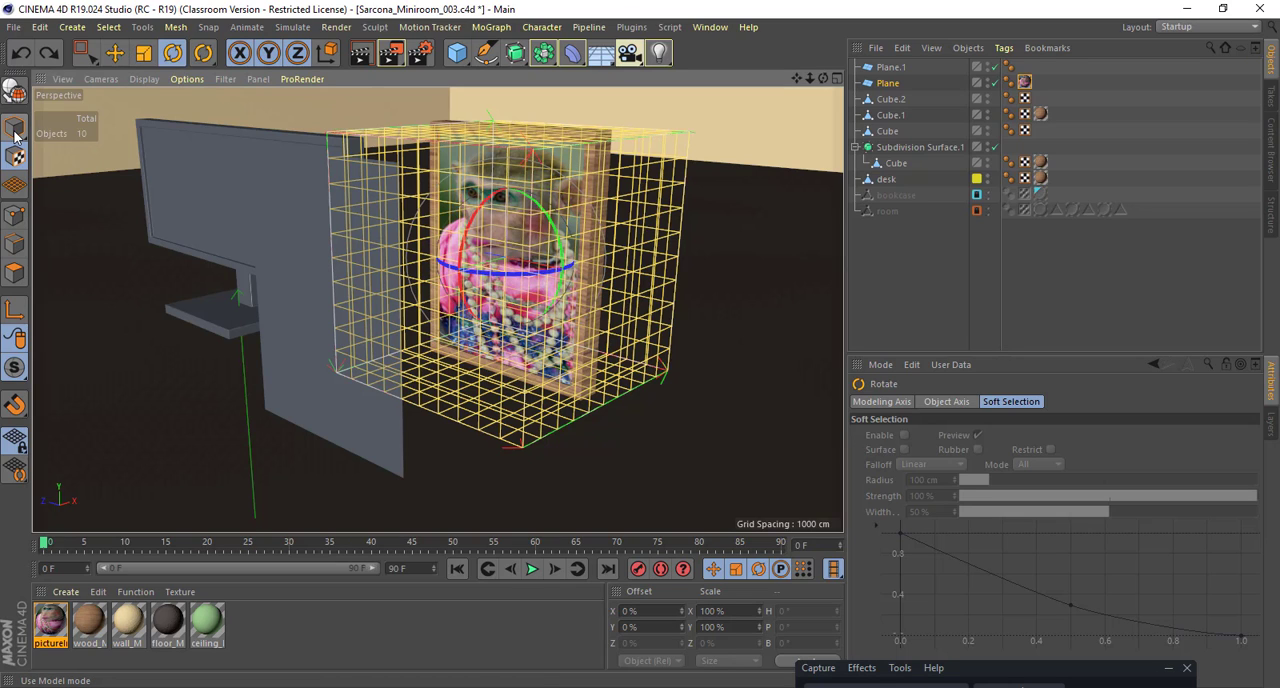
pyautogui.keyDown('alt'); pyautogui.moveTo(396, 287); pyautogui.dragTo(389, 287); pyautogui.keyUp('alt')
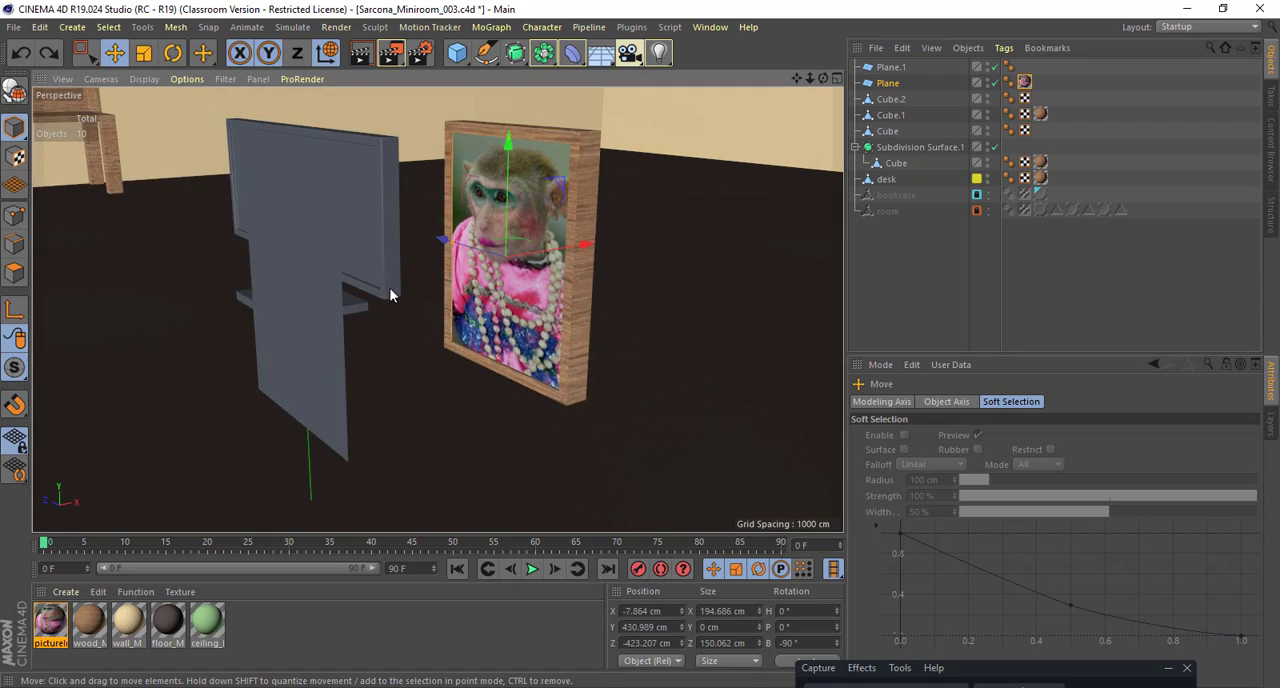
pyautogui.keyDown('alt'); pyautogui.moveTo(381, 287); pyautogui.dragTo(422, 309, button='right'); pyautogui.keyUp('alt')
pyautogui.click(283, 257)
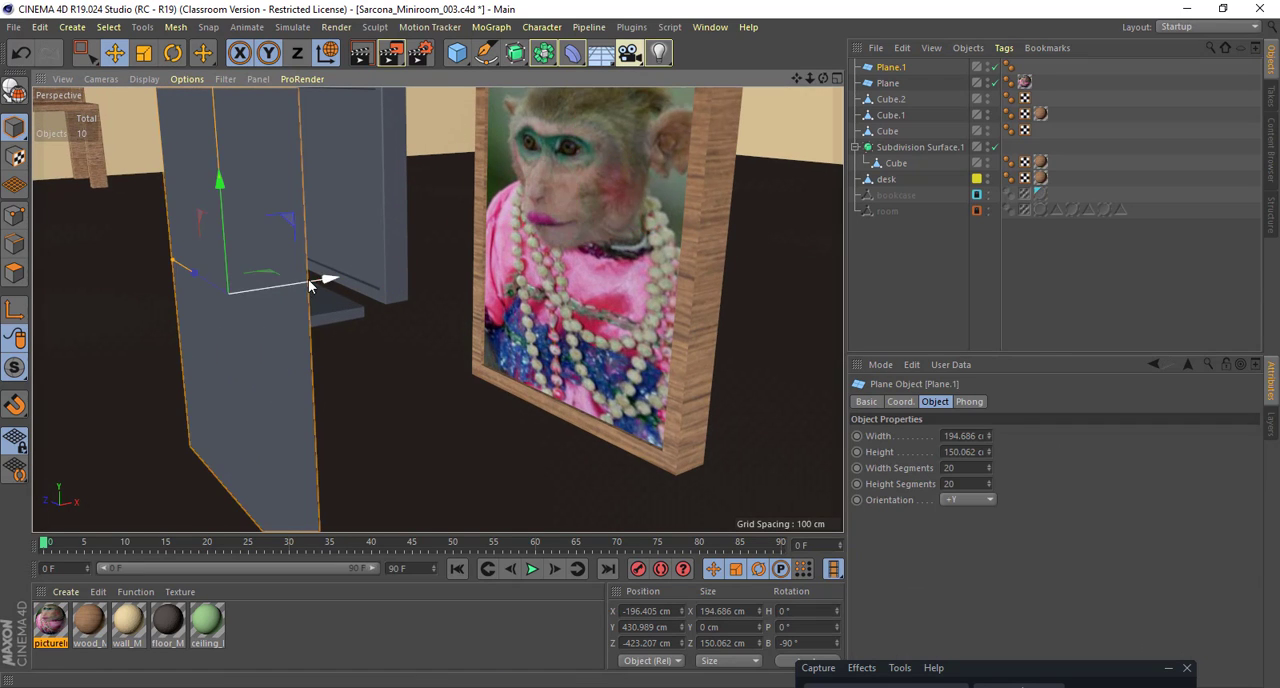
pyautogui.moveTo(322, 279); pyautogui.dragTo(635, 258)
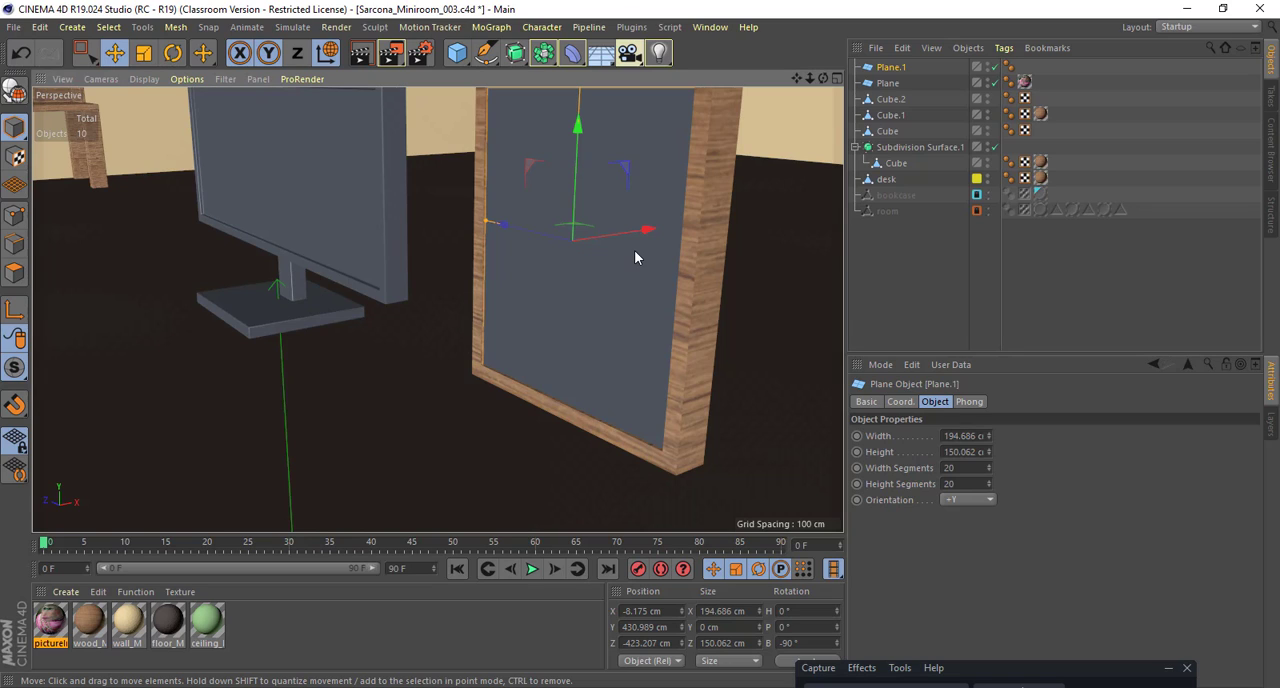
# Step: Create a new material and name it glass_M
pyautogui.doubleClick(249, 626)
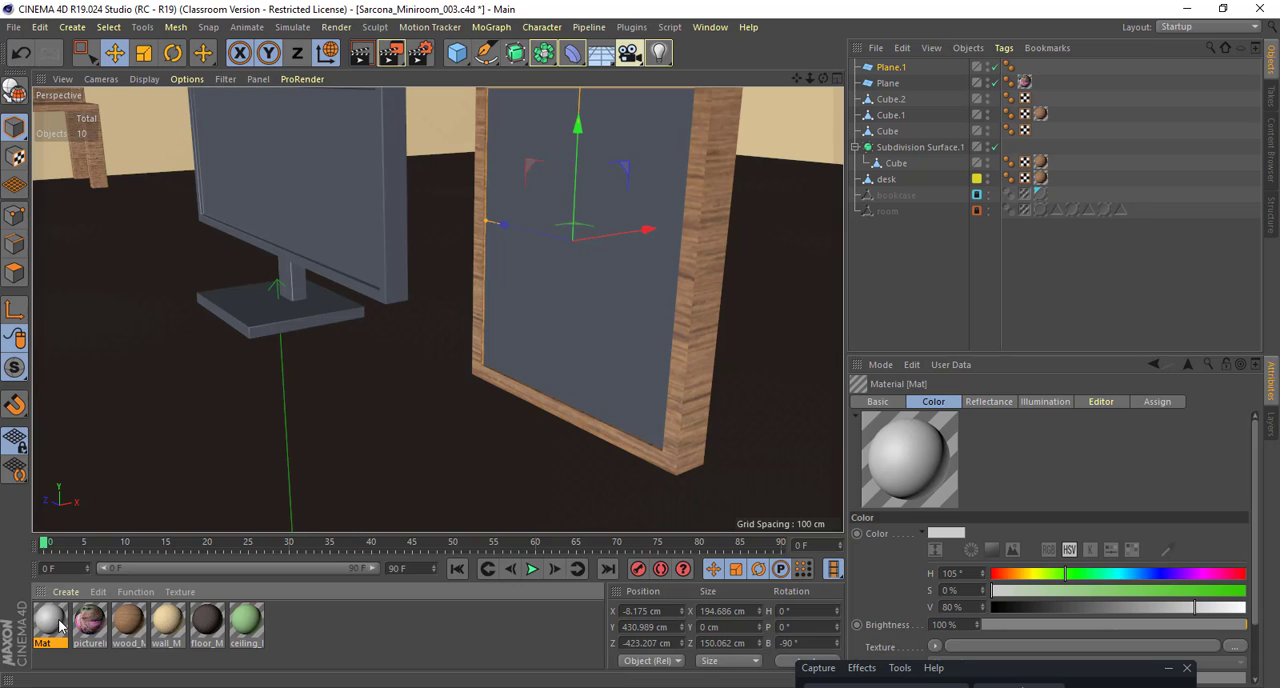
pyautogui.doubleClick(60, 626)
pyautogui.click(471, 146)
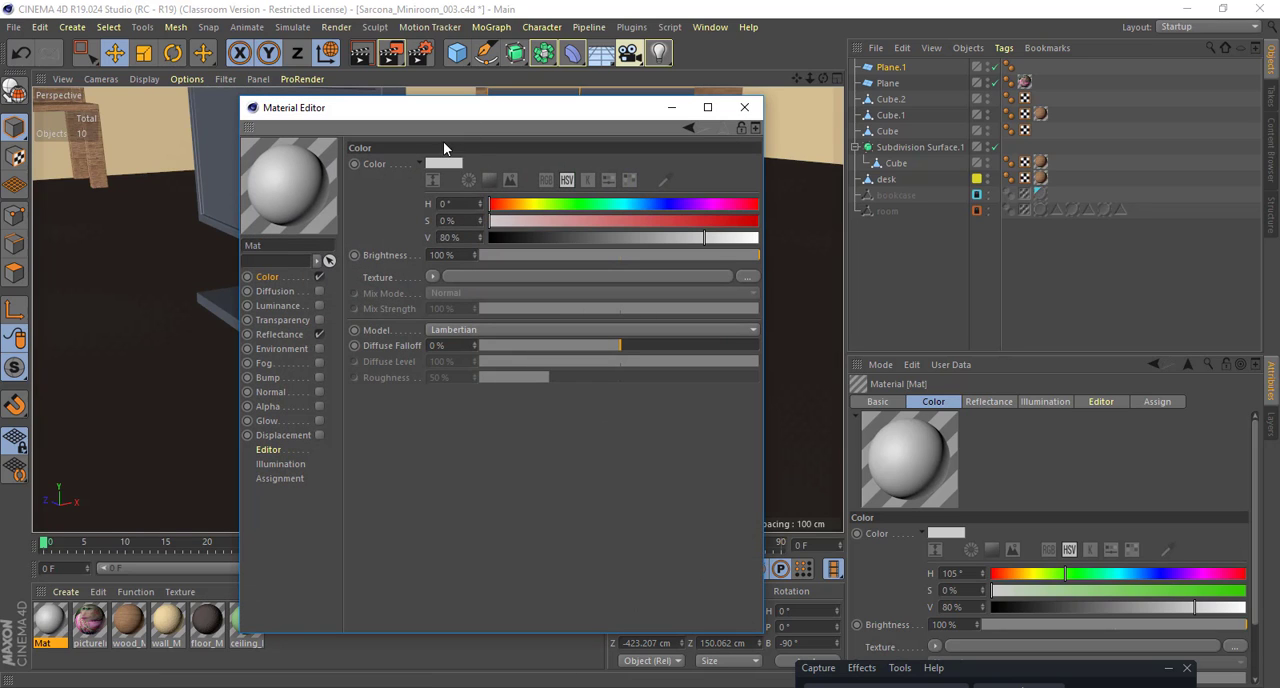
pyautogui.doubleClick(262, 246)
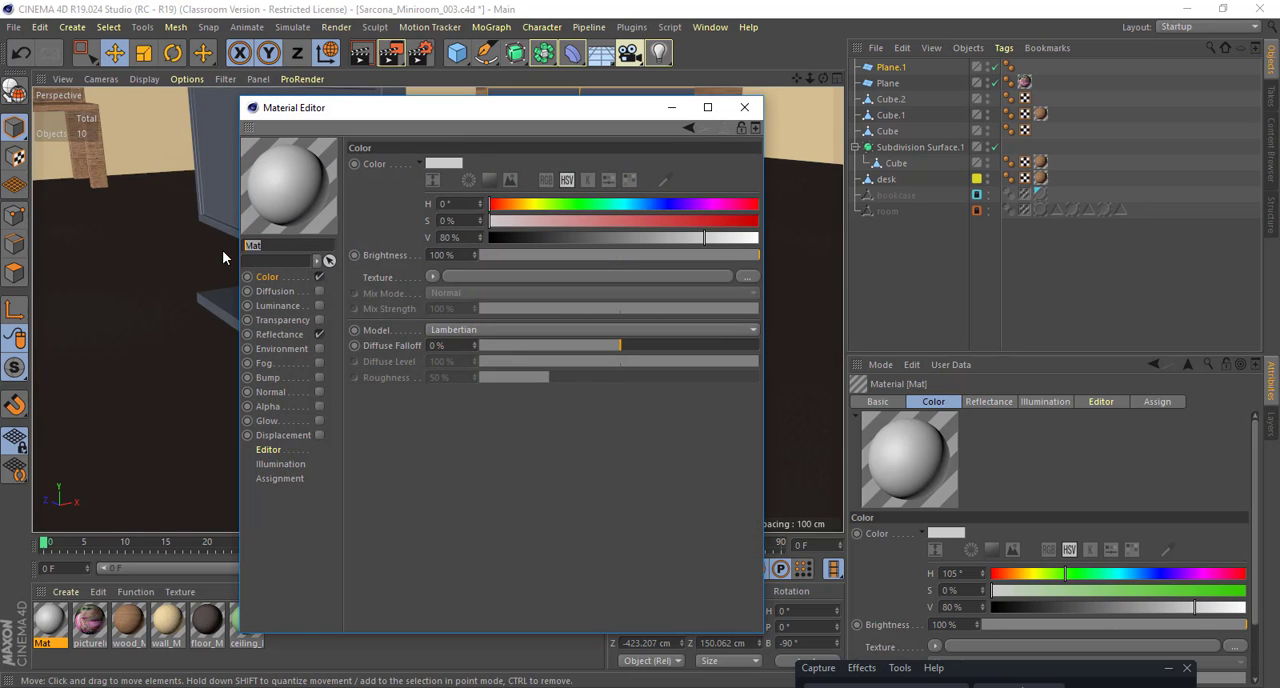
pyautogui.write('glass_M')
pyautogui.press('Return')
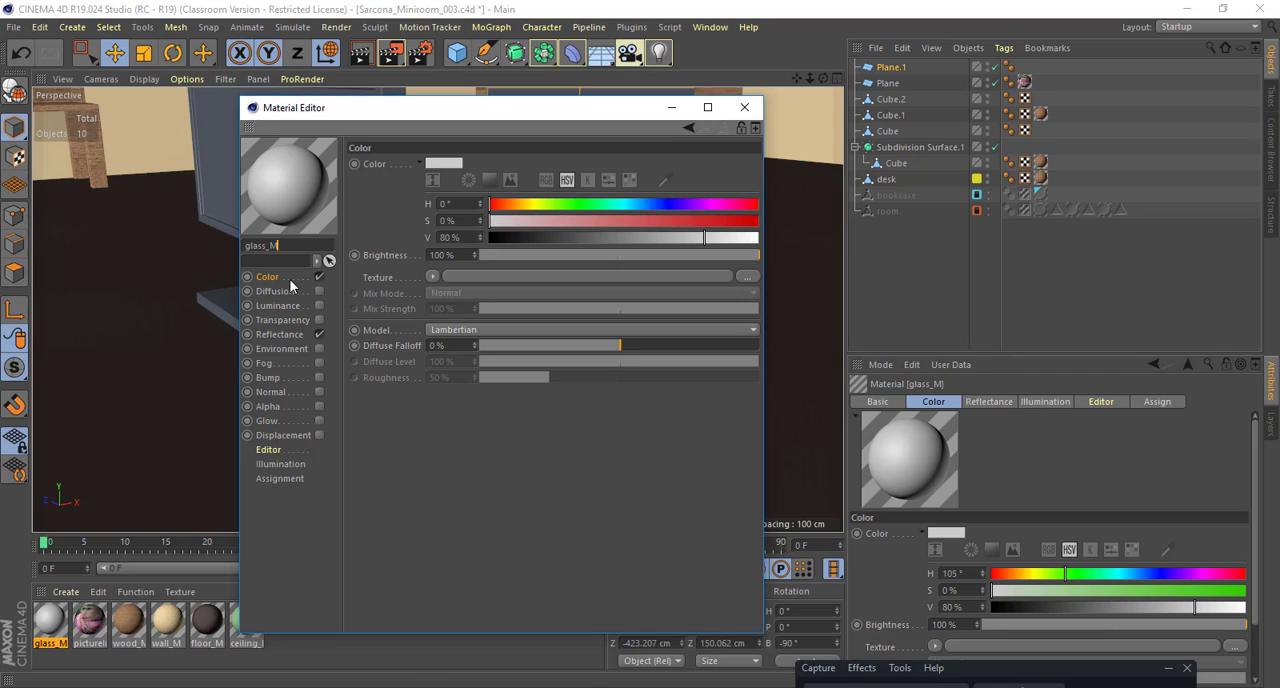
# Step: Set the glass_M material's colour to a bright red with H 344°, S 99% and V 86%
pyautogui.click(634, 205)
pyautogui.click(594, 220)
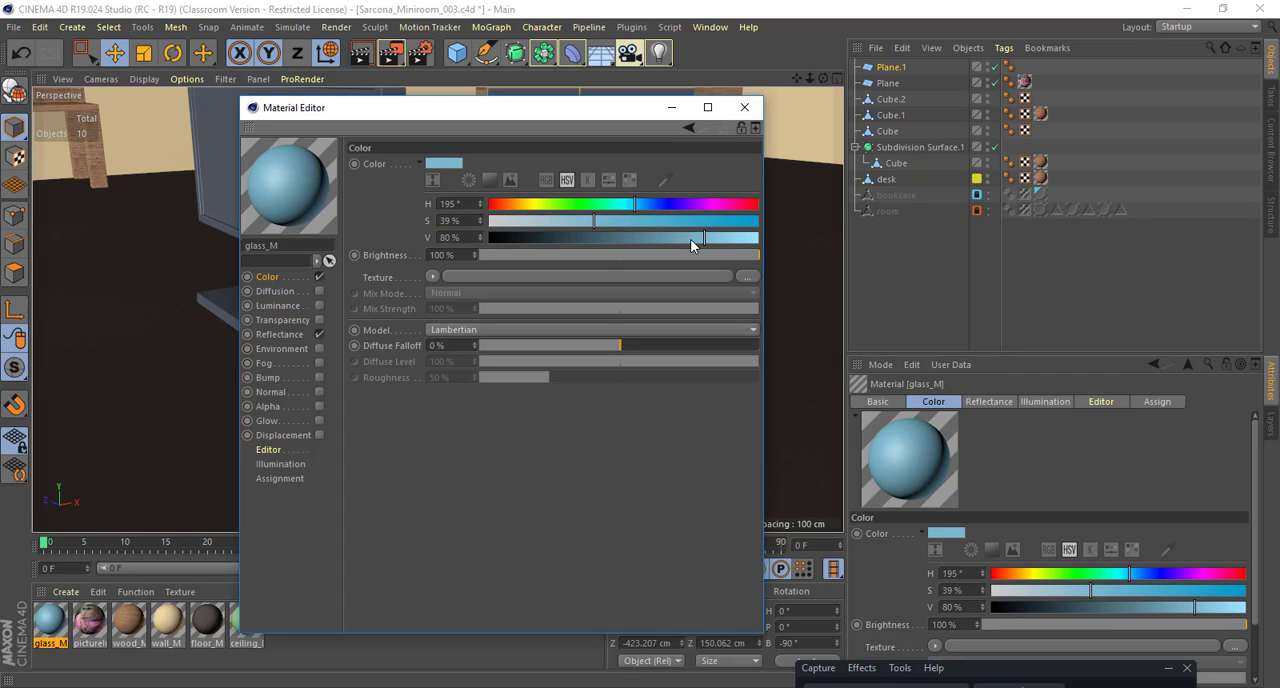
pyautogui.click(607, 238)
pyautogui.click(688, 221)
pyautogui.click(746, 204)
pyautogui.moveTo(715, 221); pyautogui.dragTo(756, 221)
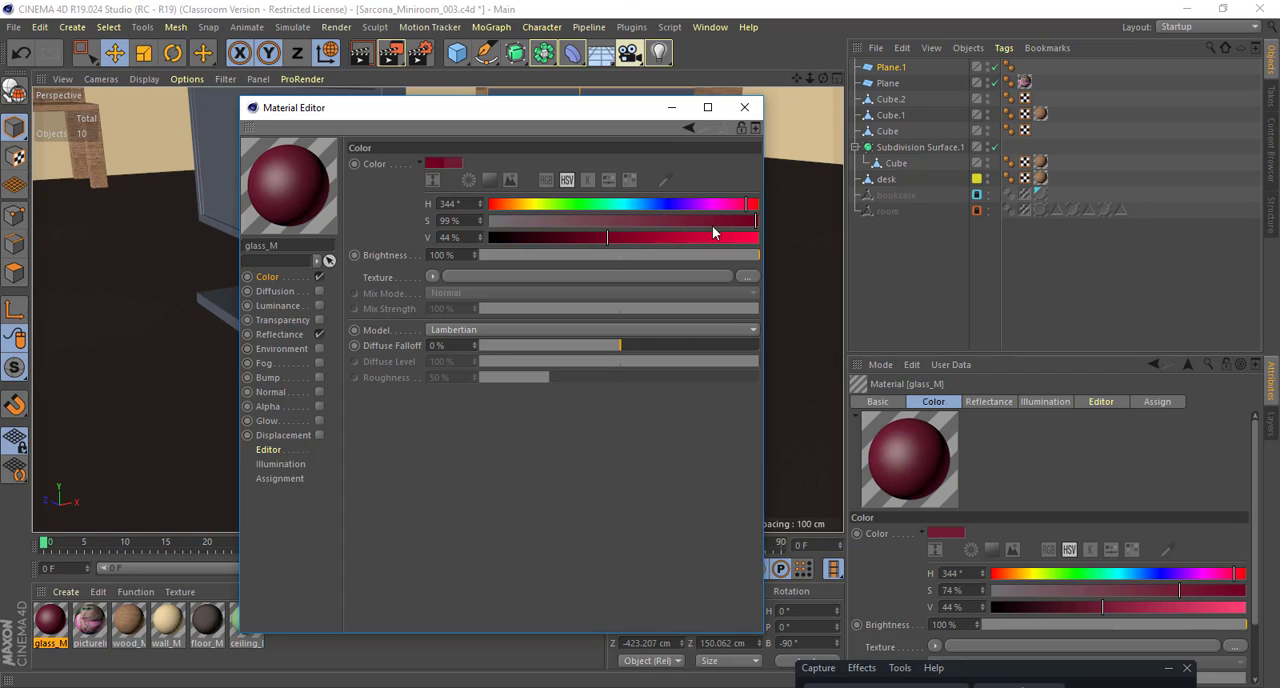
pyautogui.click(716, 237)
# Step: Apply the glass_M material to the plane in front of the picture, keeping the Material Editor open beside the view
pyautogui.moveTo(549, 107); pyautogui.dragTo(1054, 115)
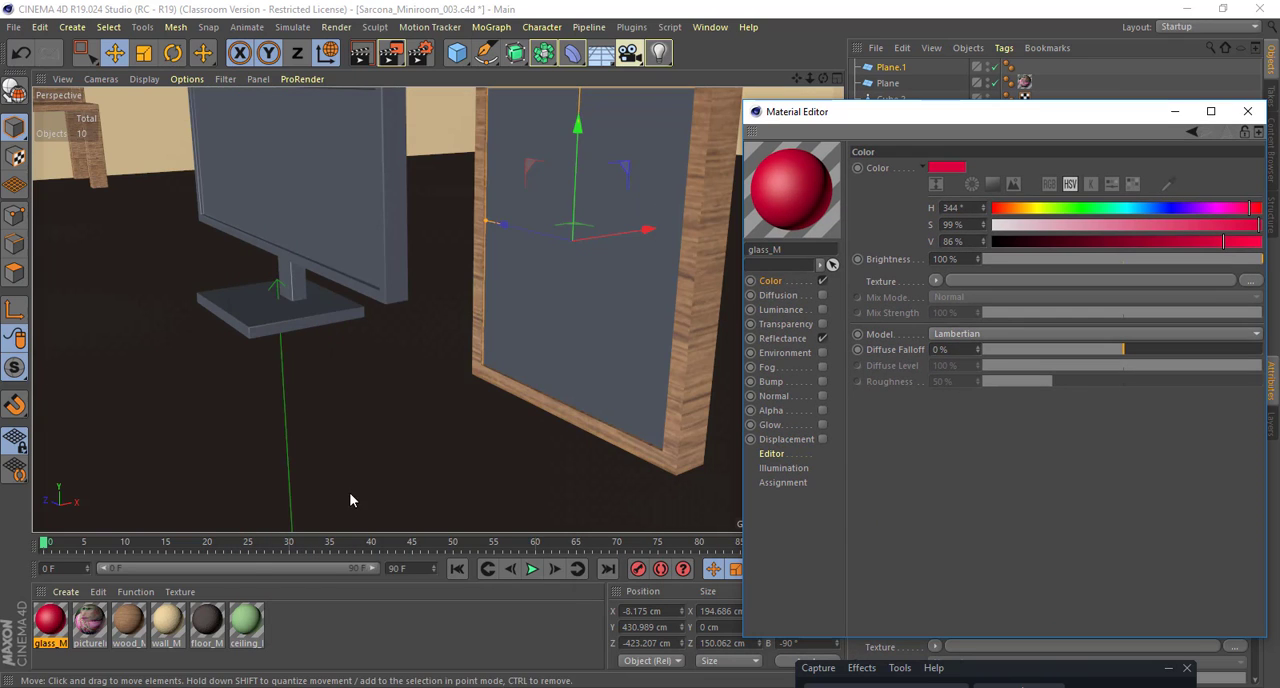
pyautogui.moveTo(50, 620); pyautogui.dragTo(593, 345)
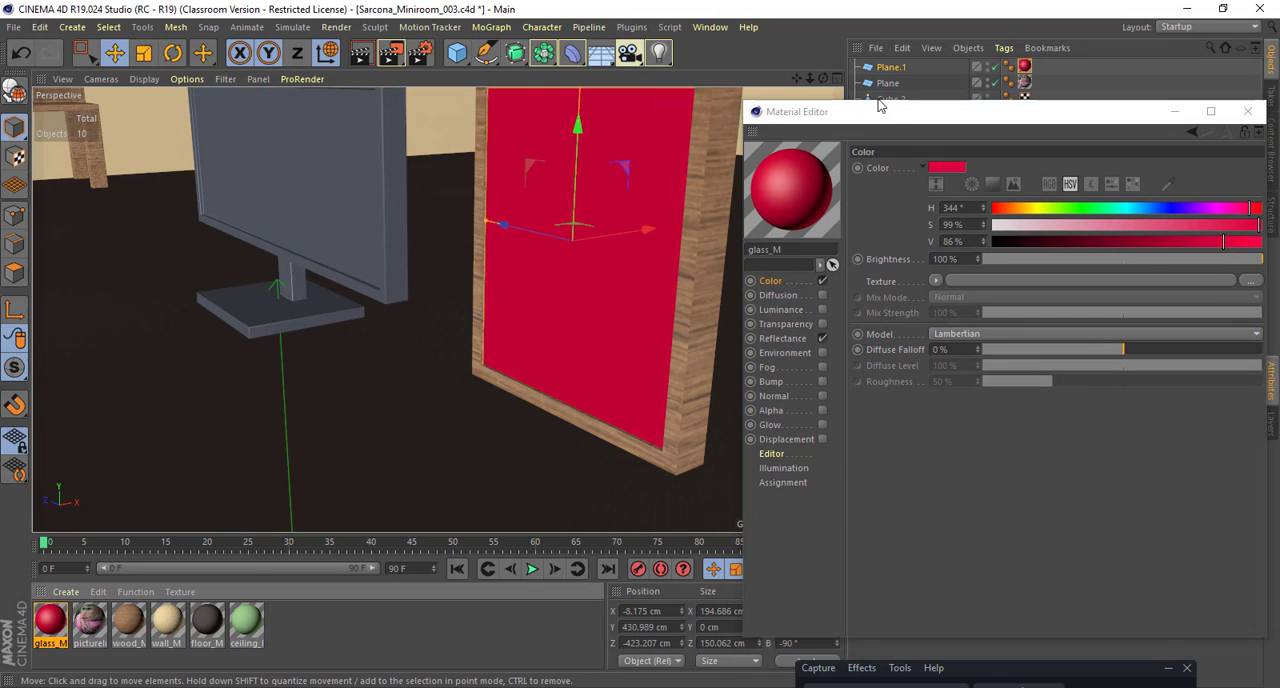
pyautogui.moveTo(894, 115); pyautogui.dragTo(909, 108)
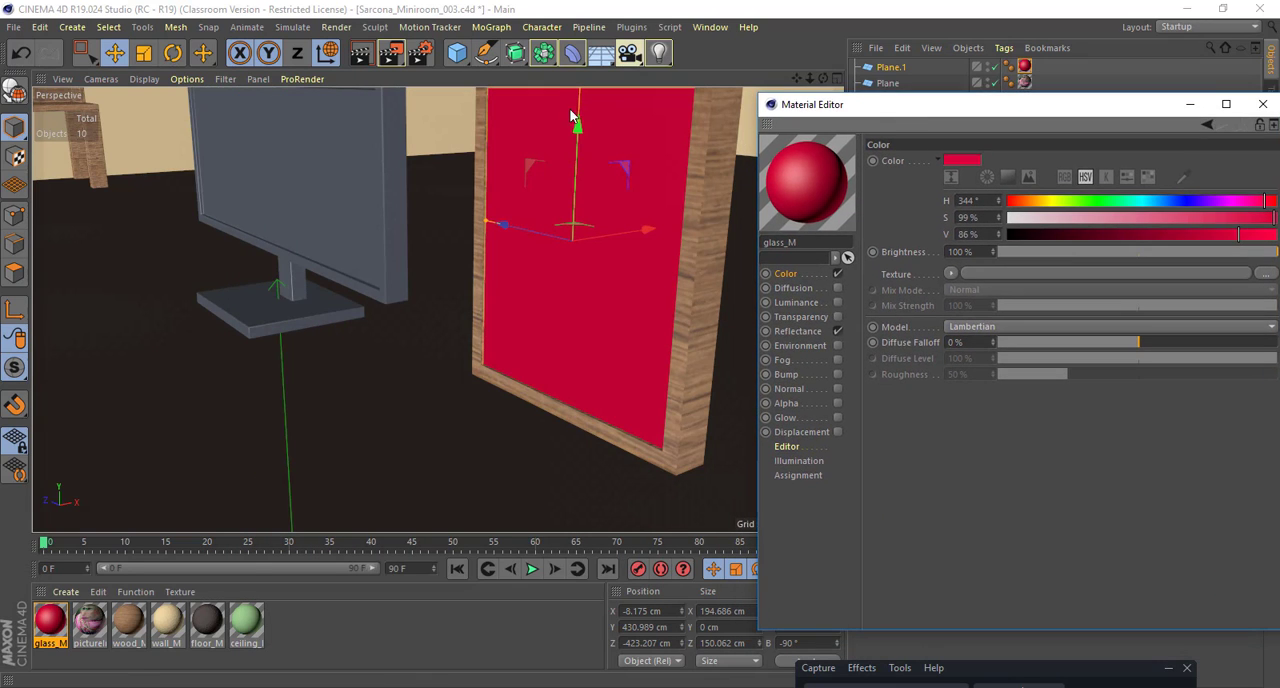
# Step: Render the current view to the Picture Viewer and close the result
pyautogui.click(337, 27)
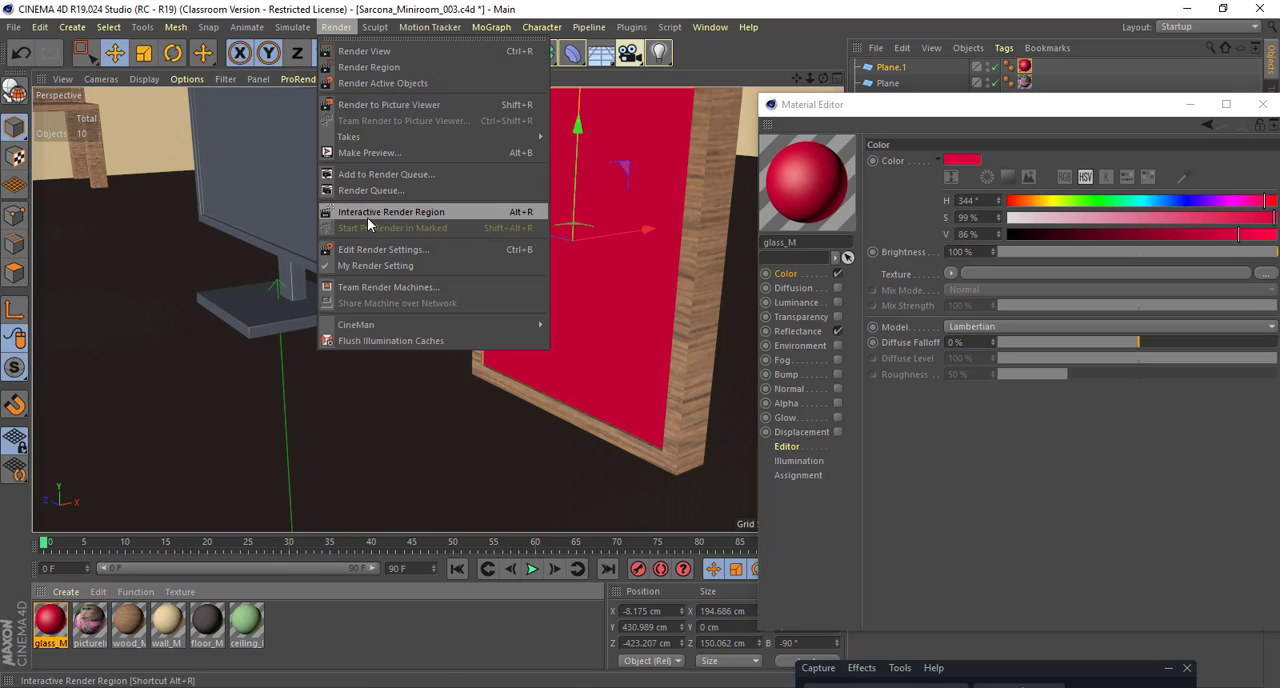
pyautogui.click(717, 262)
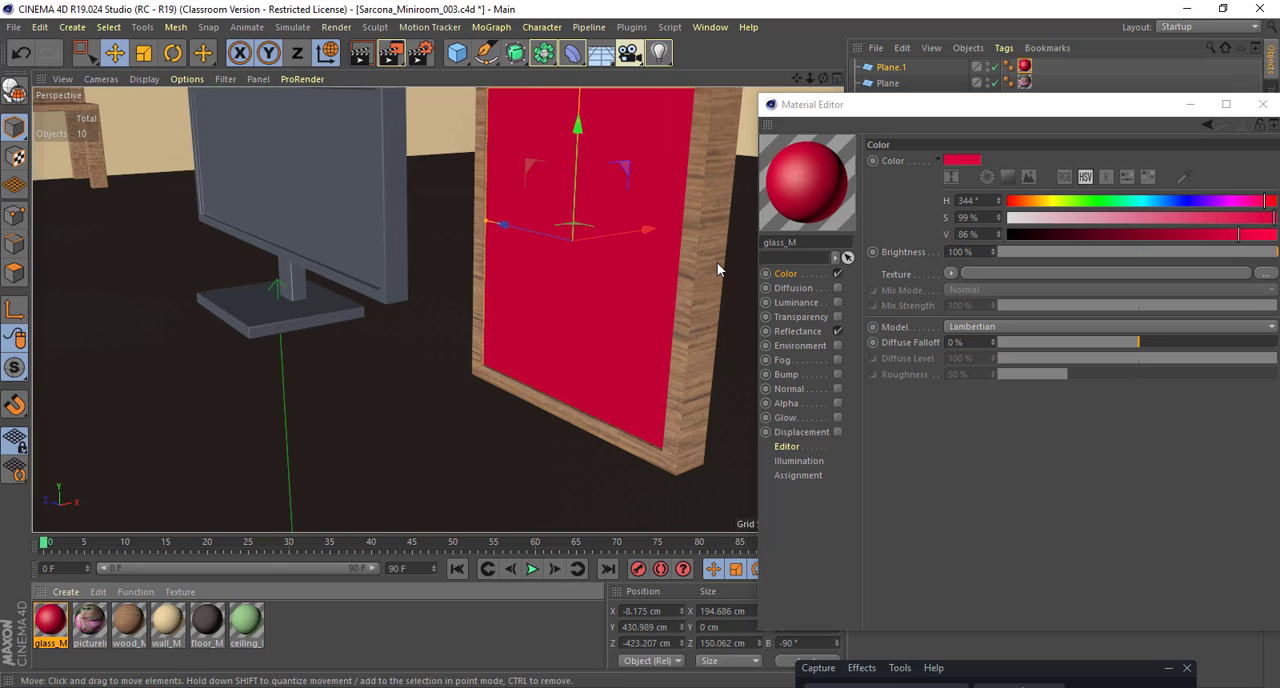
pyautogui.hotkey('shift', 'r')
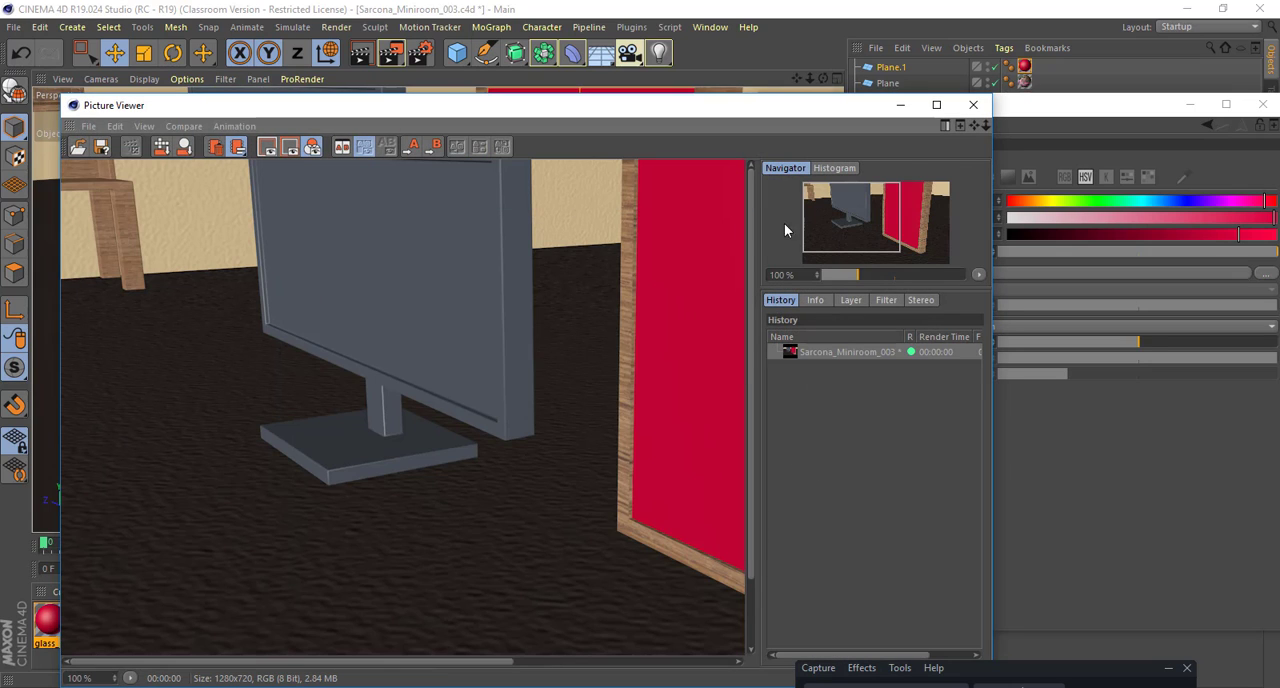
pyautogui.click(974, 106)
# Step: Turn on the interactive render region, narrow it to the picture frame and place the Material Editor beside it
pyautogui.keyDown('alt'); pyautogui.moveTo(436, 229); pyautogui.dragTo(424, 230, button='middle'); pyautogui.keyUp('alt')
pyautogui.keyDown('alt'); pyautogui.moveTo(424, 230); pyautogui.dragTo(410, 232); pyautogui.keyUp('alt')
pyautogui.click(336, 27)
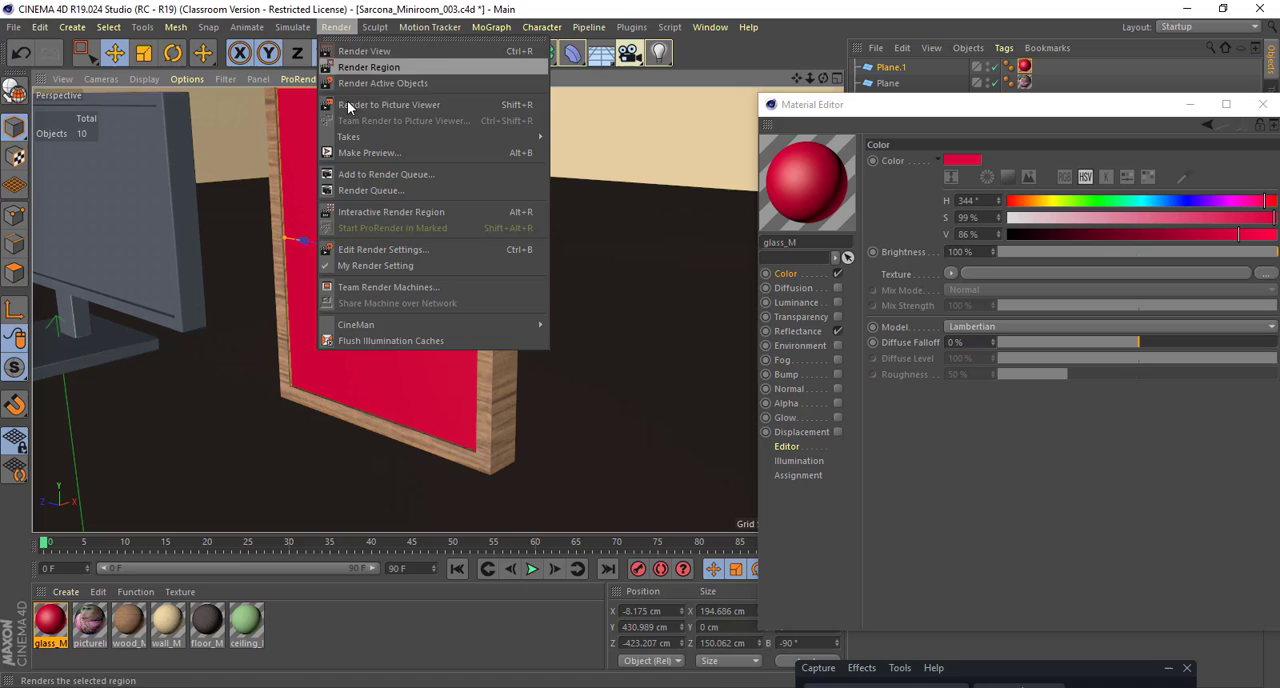
pyautogui.click(381, 214)
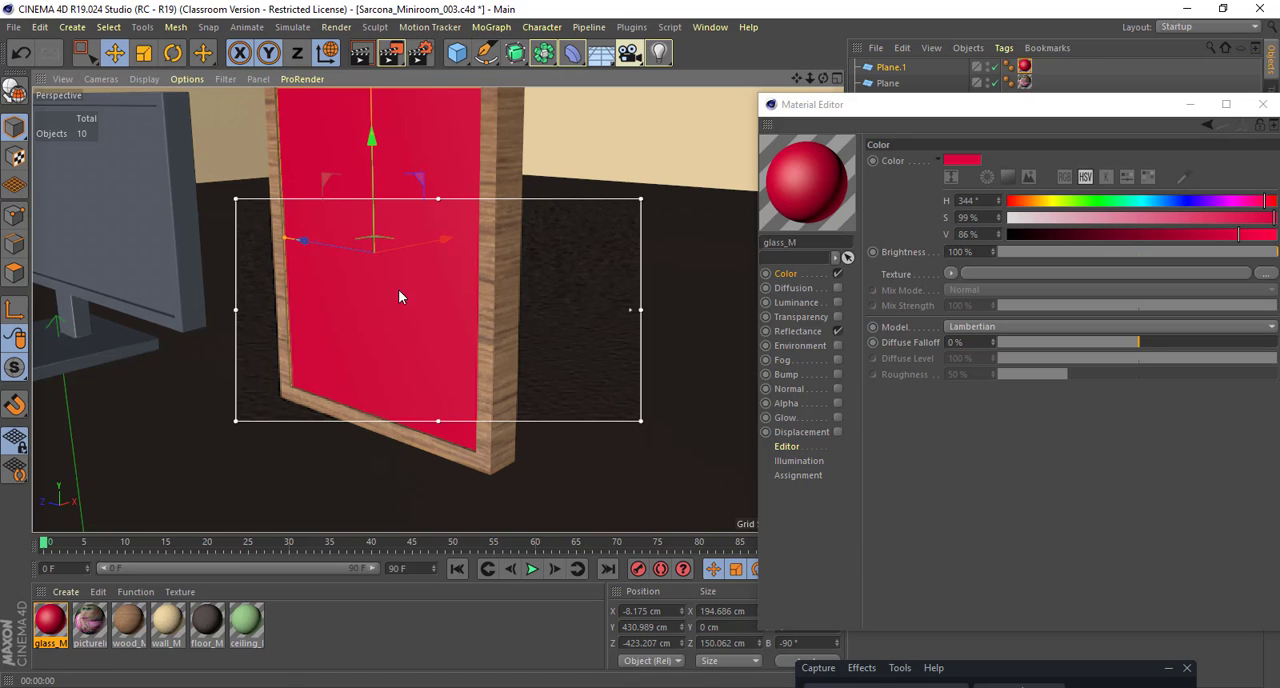
pyautogui.moveTo(641, 308); pyautogui.dragTo(496, 311)
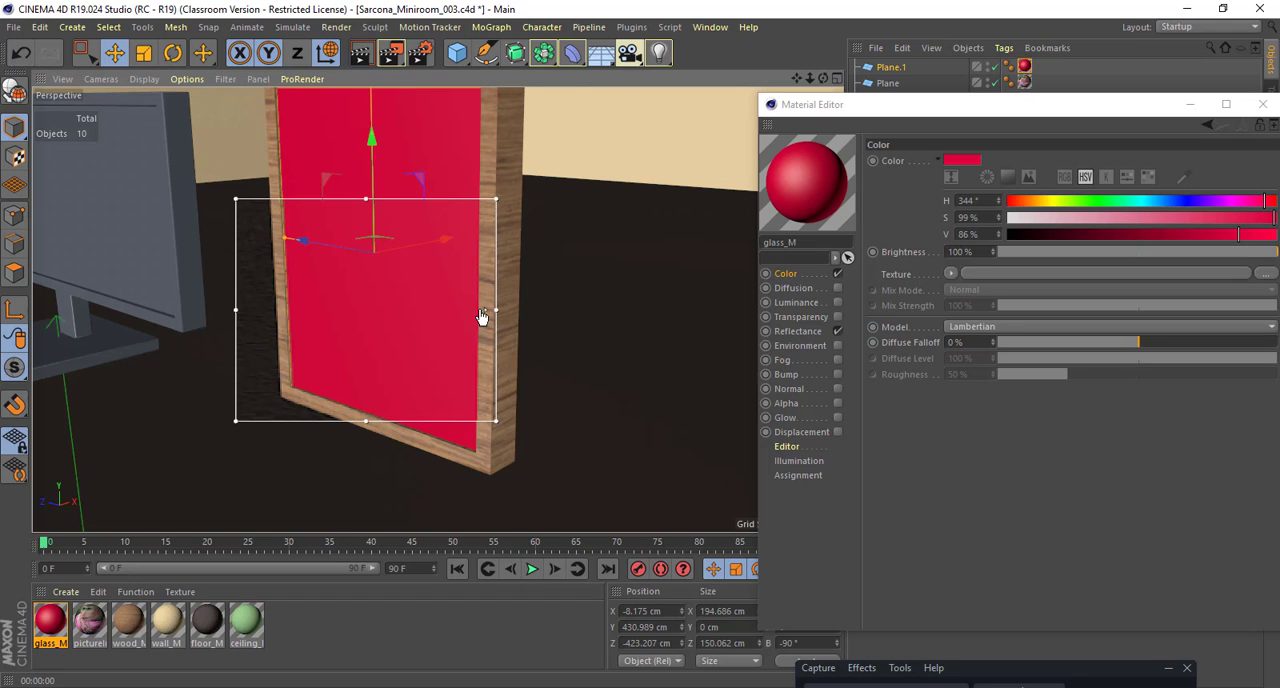
pyautogui.moveTo(935, 108); pyautogui.dragTo(744, 54)
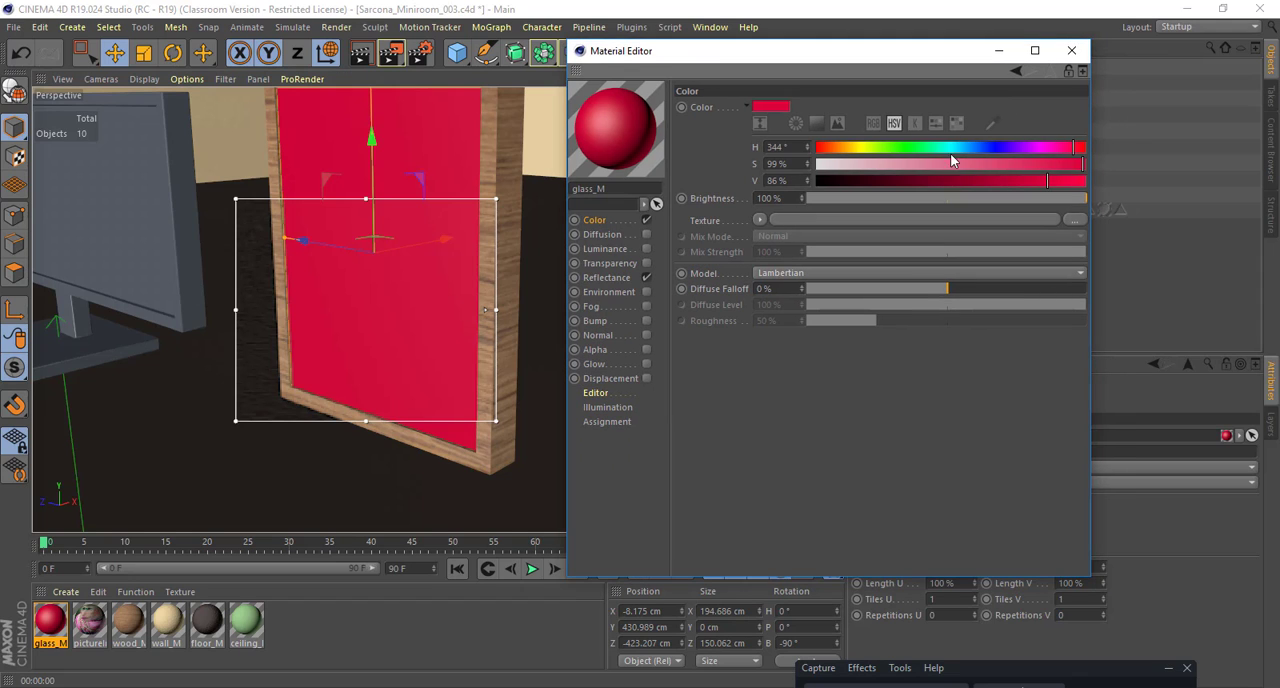
# Step: Change the glass_M material's colour to a dark green with H 132°, S 60% and V 41%
pyautogui.click(916, 147)
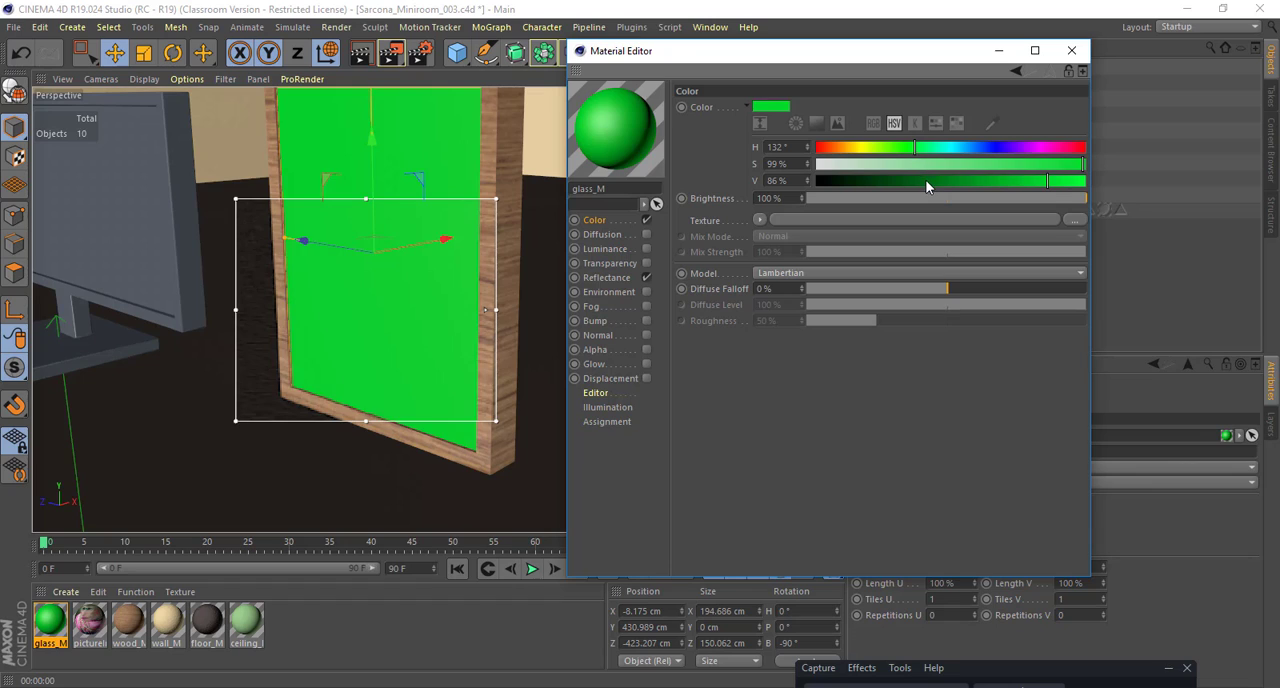
pyautogui.click(926, 181)
pyautogui.click(978, 164)
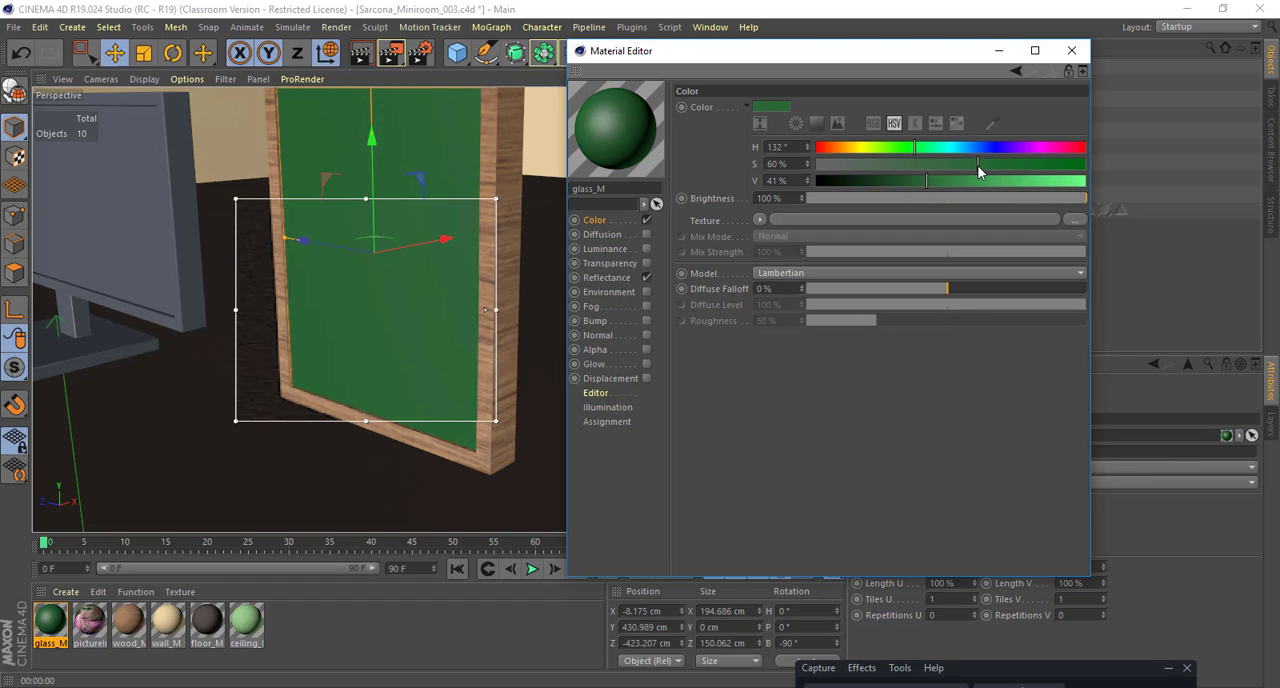
# Step: Enable transparency on the glass_M material and extend the interactive render region upward over the monkey's face
pyautogui.click(618, 264)
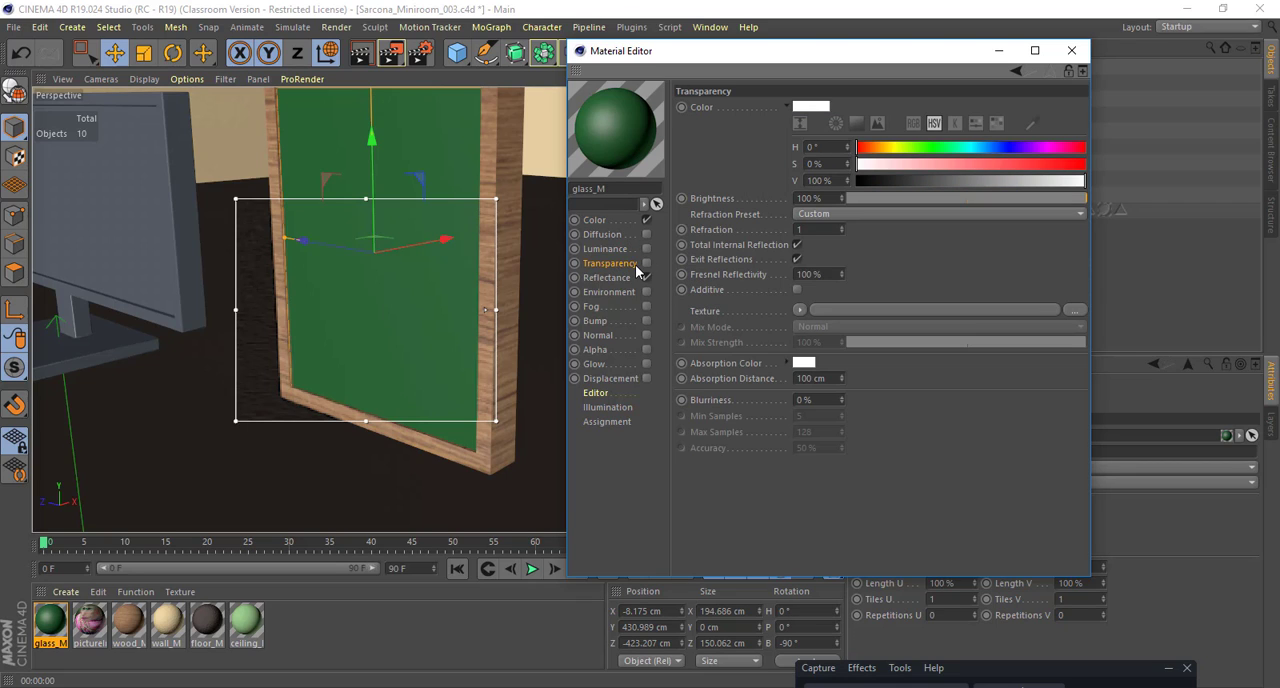
pyautogui.click(646, 264)
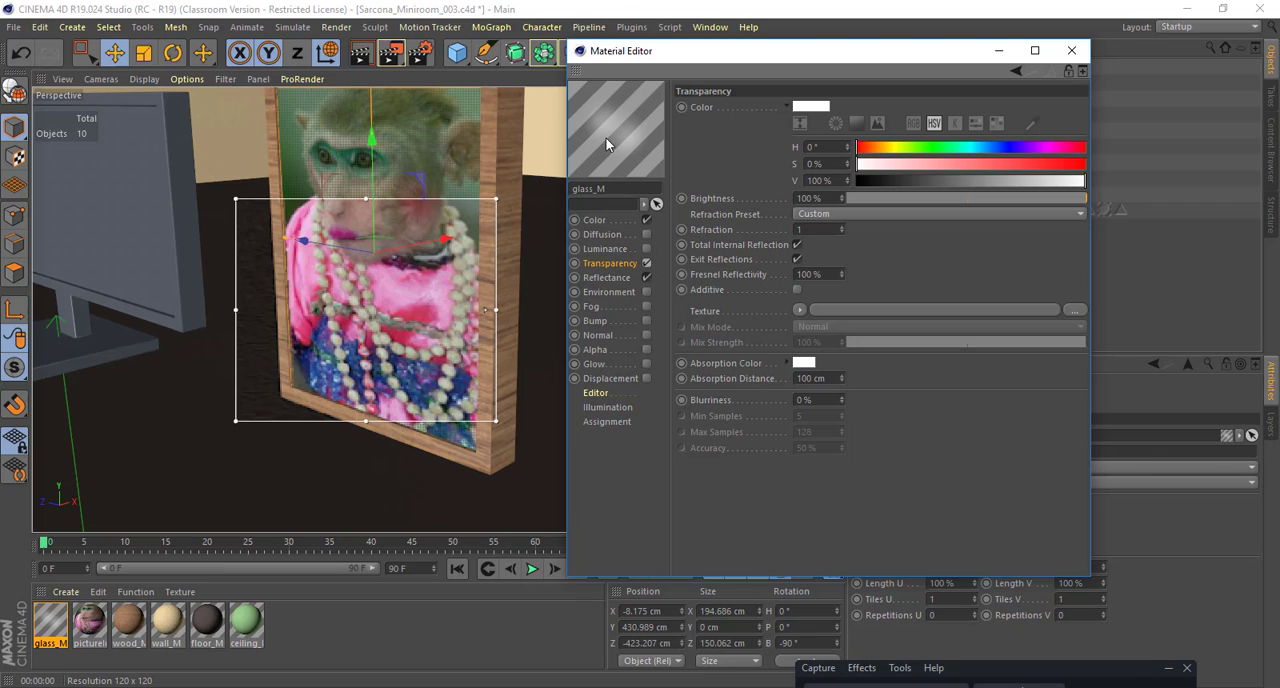
pyautogui.moveTo(366, 198); pyautogui.dragTo(372, 63)
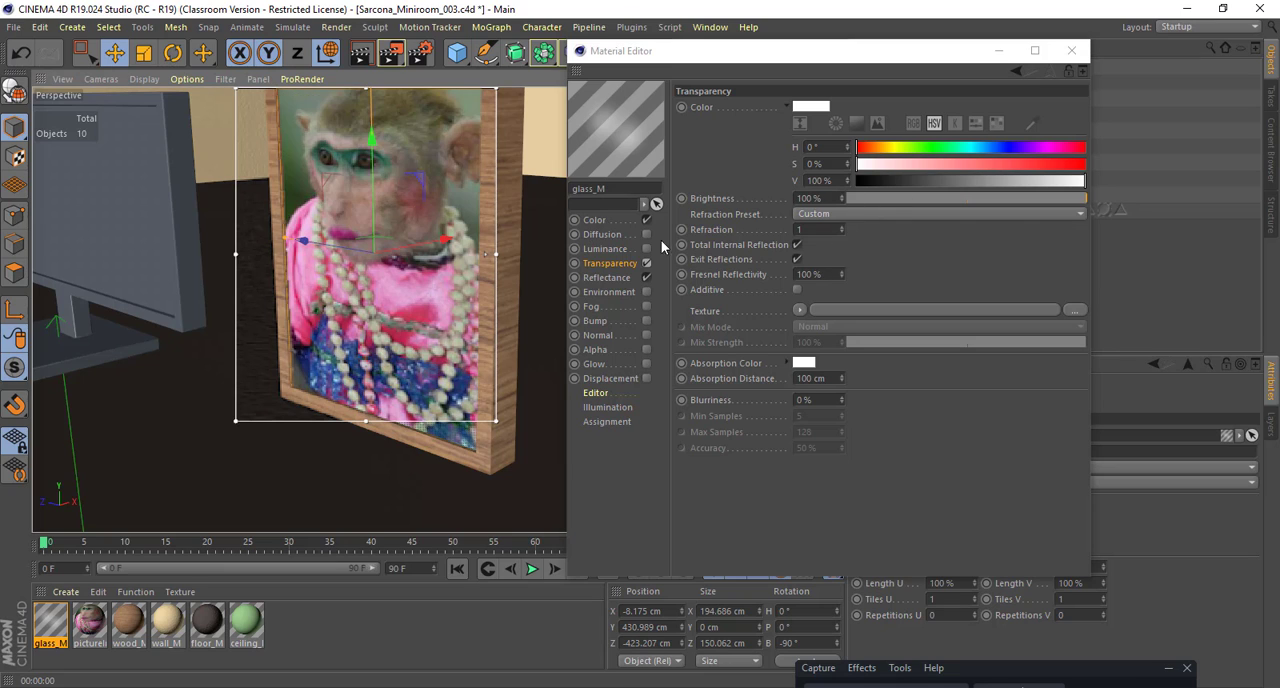
# Step: Set the type of glass_M's Default Specular reflectance layer to GGX and check the framed picture from another angle
pyautogui.click(612, 277)
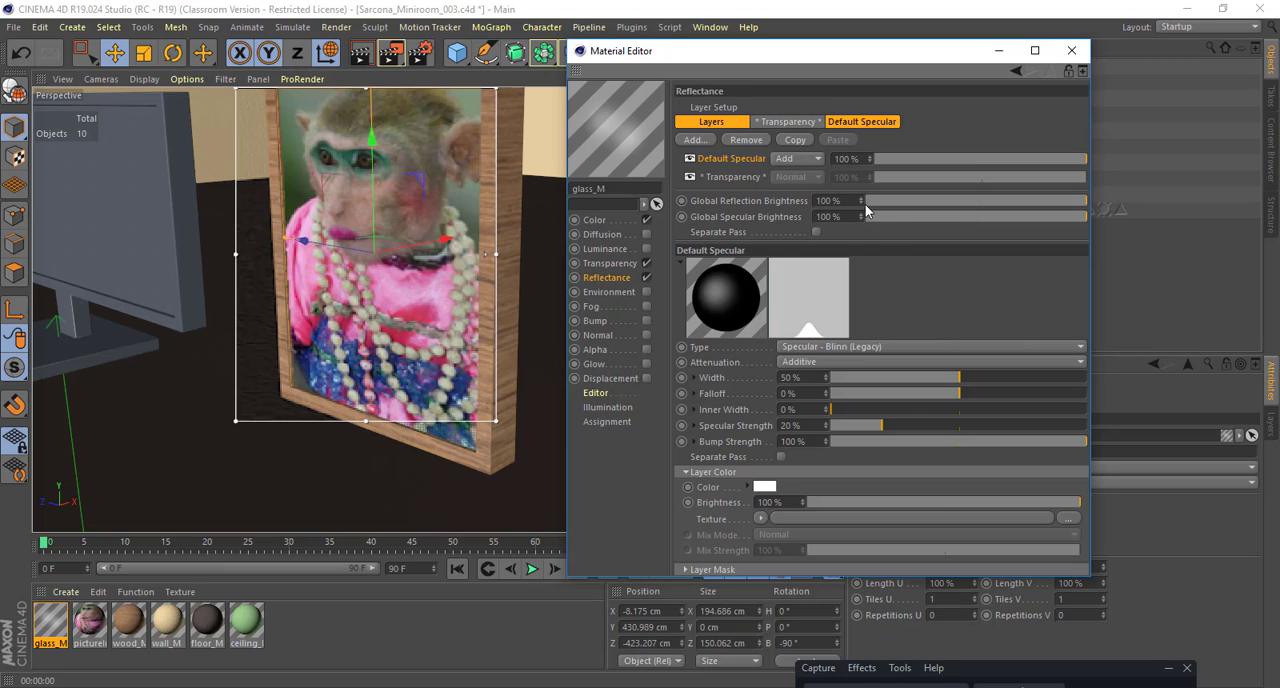
pyautogui.click(866, 347)
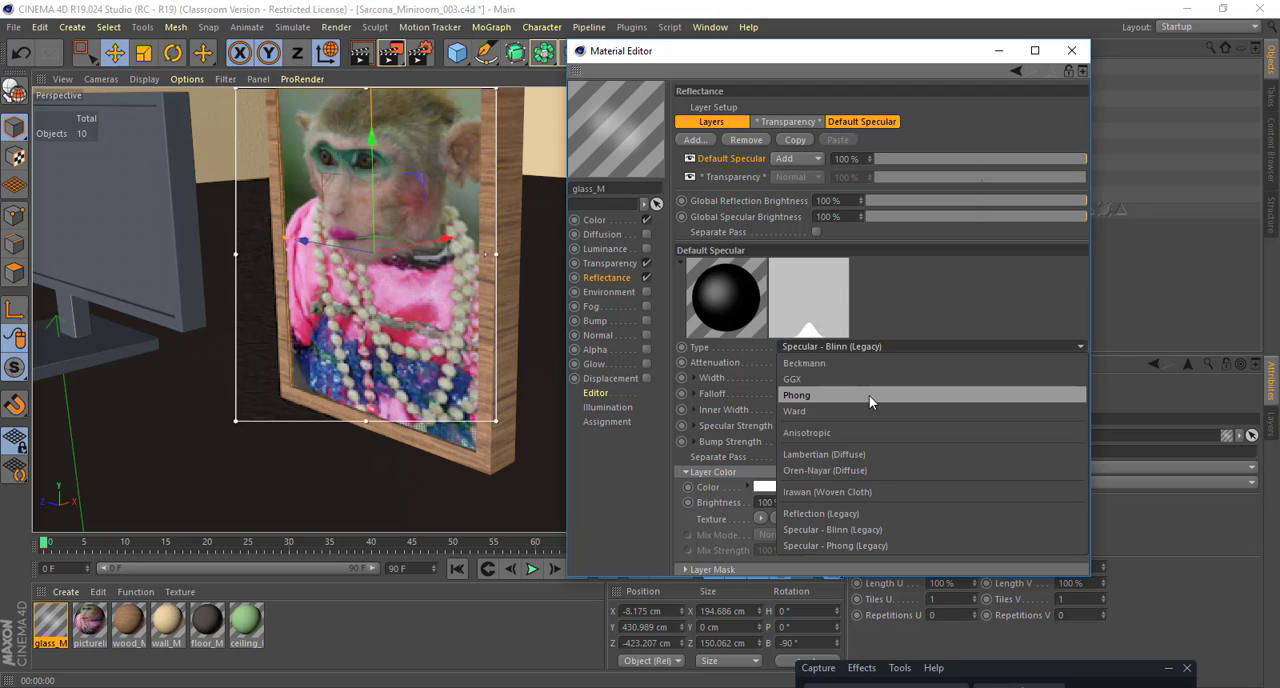
pyautogui.click(869, 380)
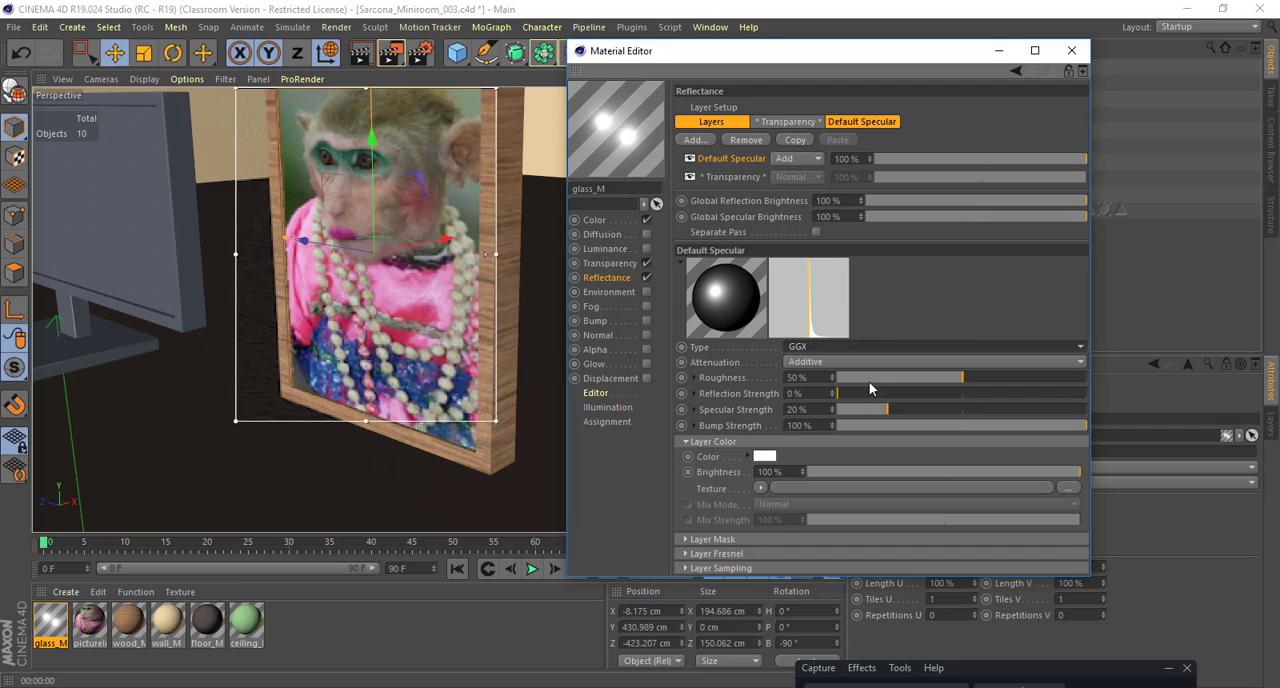
pyautogui.keyDown('alt'); pyautogui.moveTo(535, 331); pyautogui.dragTo(474, 334, button='right'); pyautogui.keyUp('alt')
pyautogui.keyDown('alt'); pyautogui.moveTo(474, 341); pyautogui.dragTo(424, 358); pyautogui.keyUp('alt')
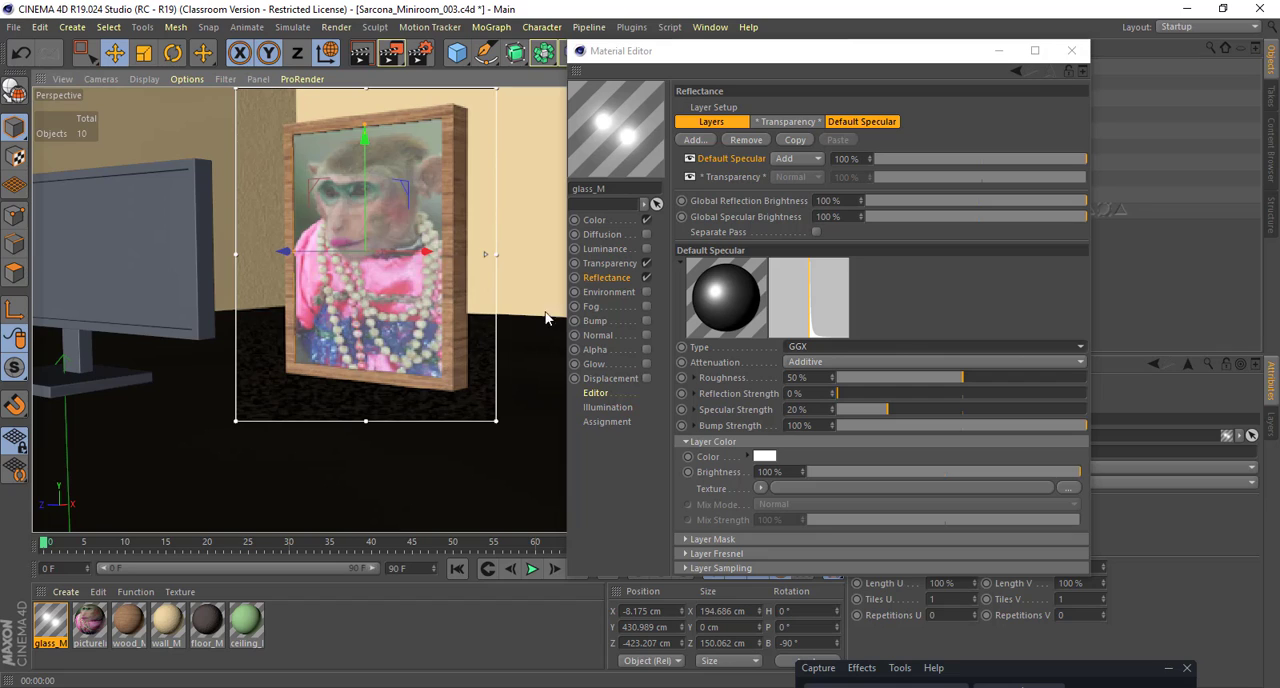
# Step: Choose the Glass refraction preset for glass_M's transparency and check the picture from another angle
pyautogui.click(609, 263)
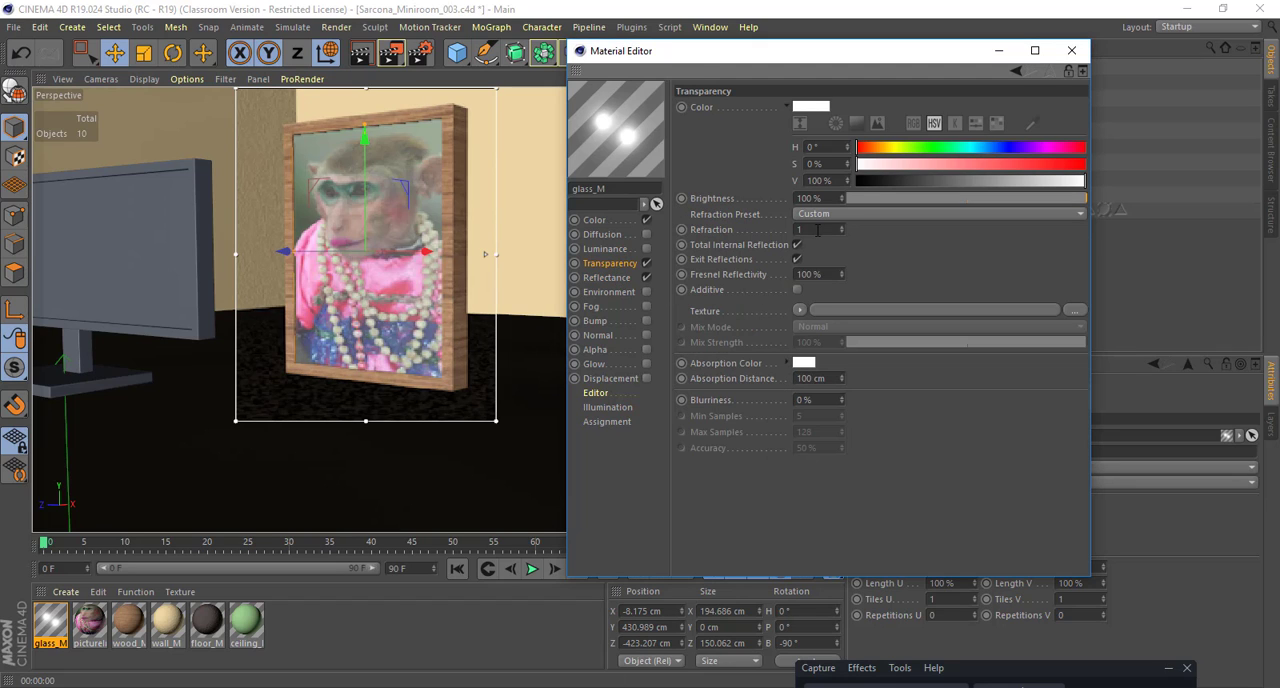
pyautogui.click(866, 212)
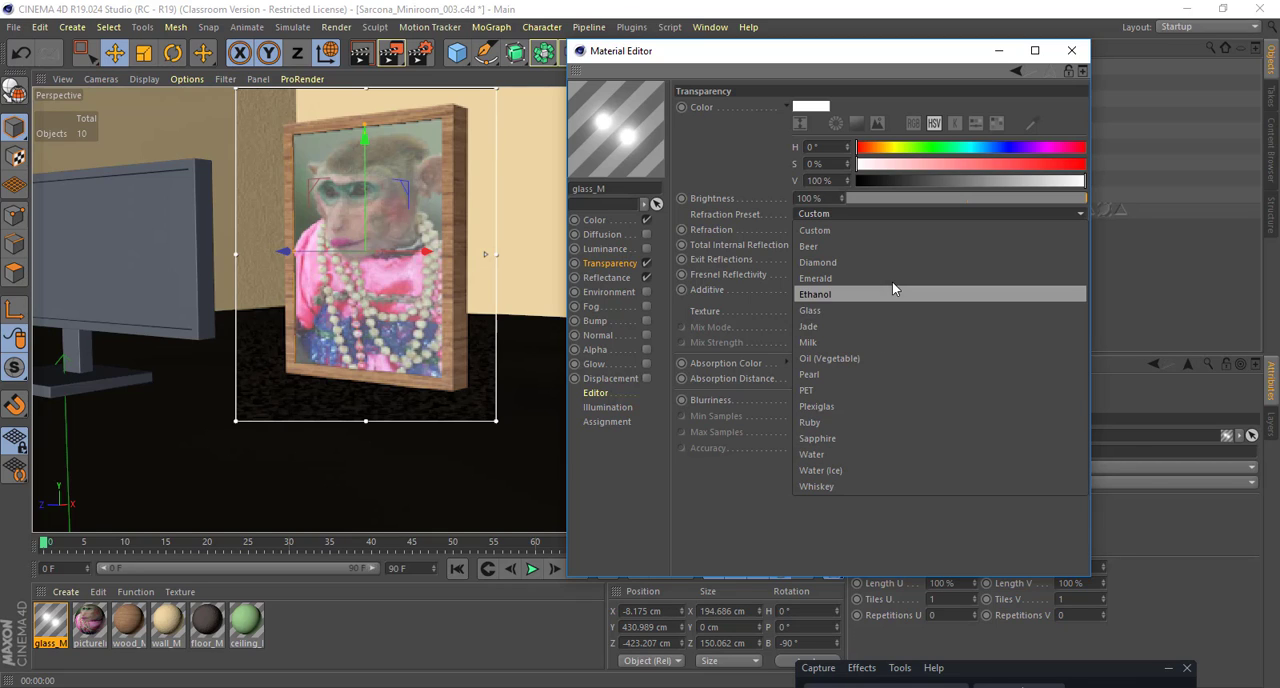
pyautogui.click(891, 312)
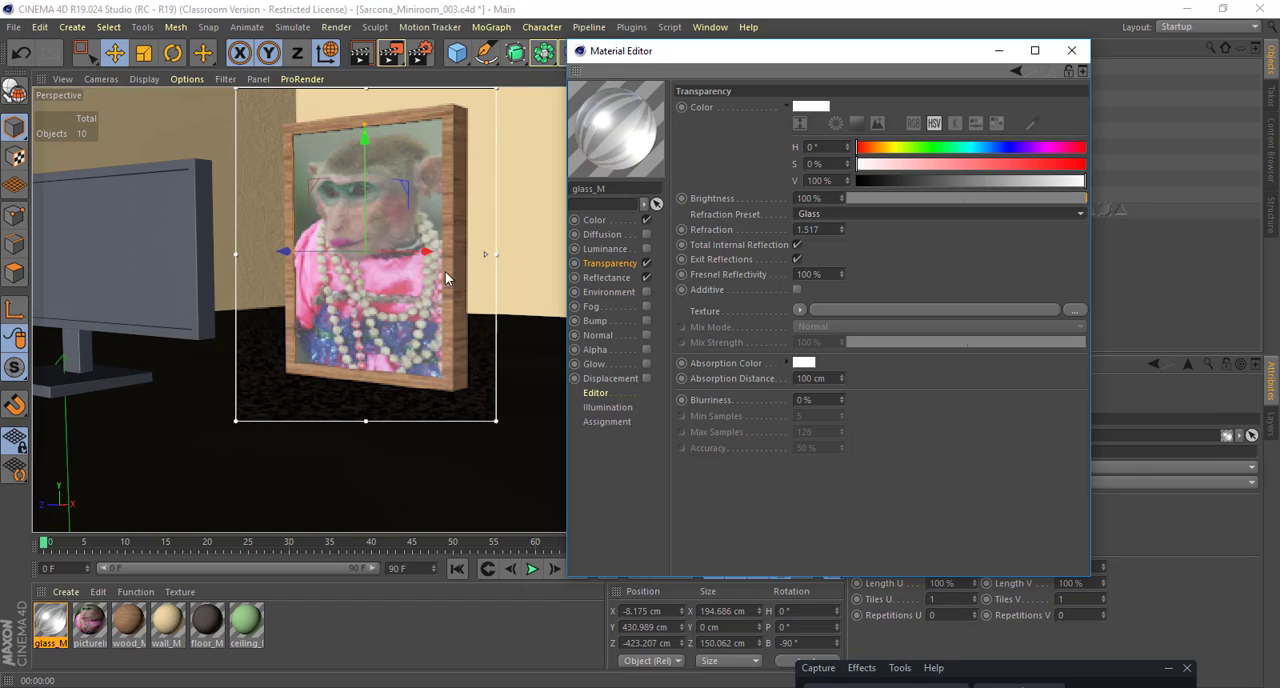
pyautogui.keyDown('alt'); pyautogui.moveTo(445, 271); pyautogui.dragTo(398, 320); pyautogui.keyUp('alt')
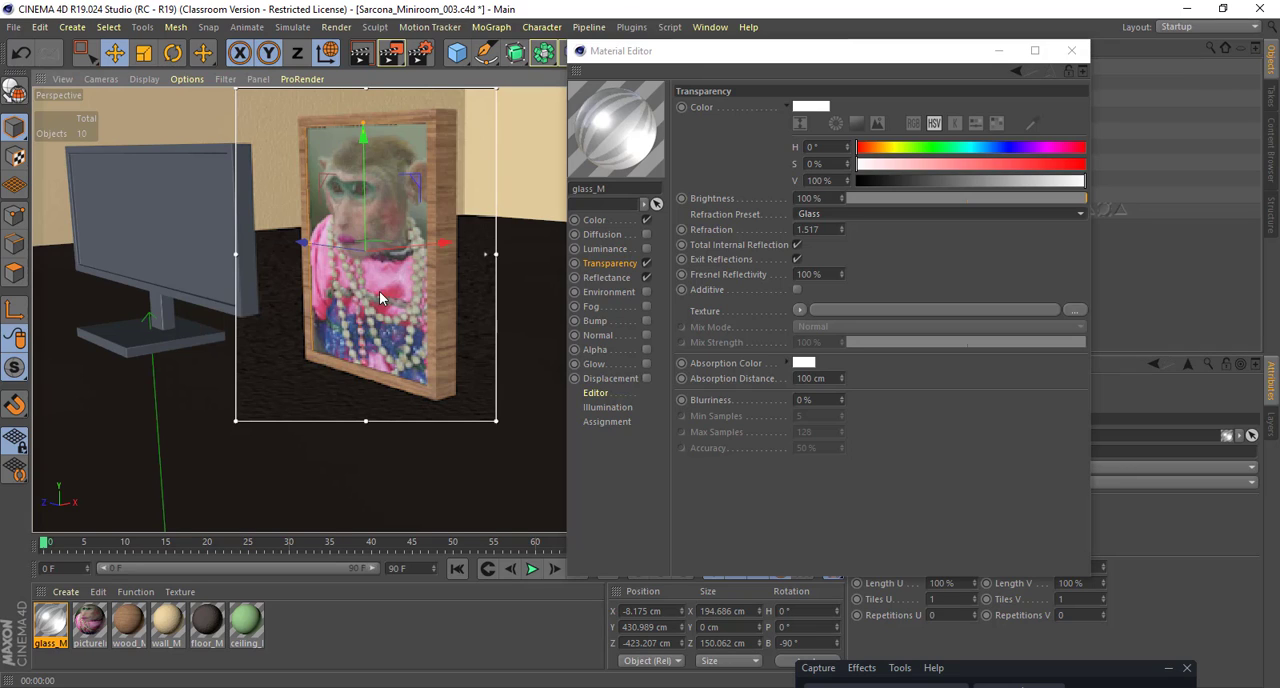
# Step: Raise the reflection strength of glass_M's Default Specular layer to 85% and inspect the glass
pyautogui.click(609, 280)
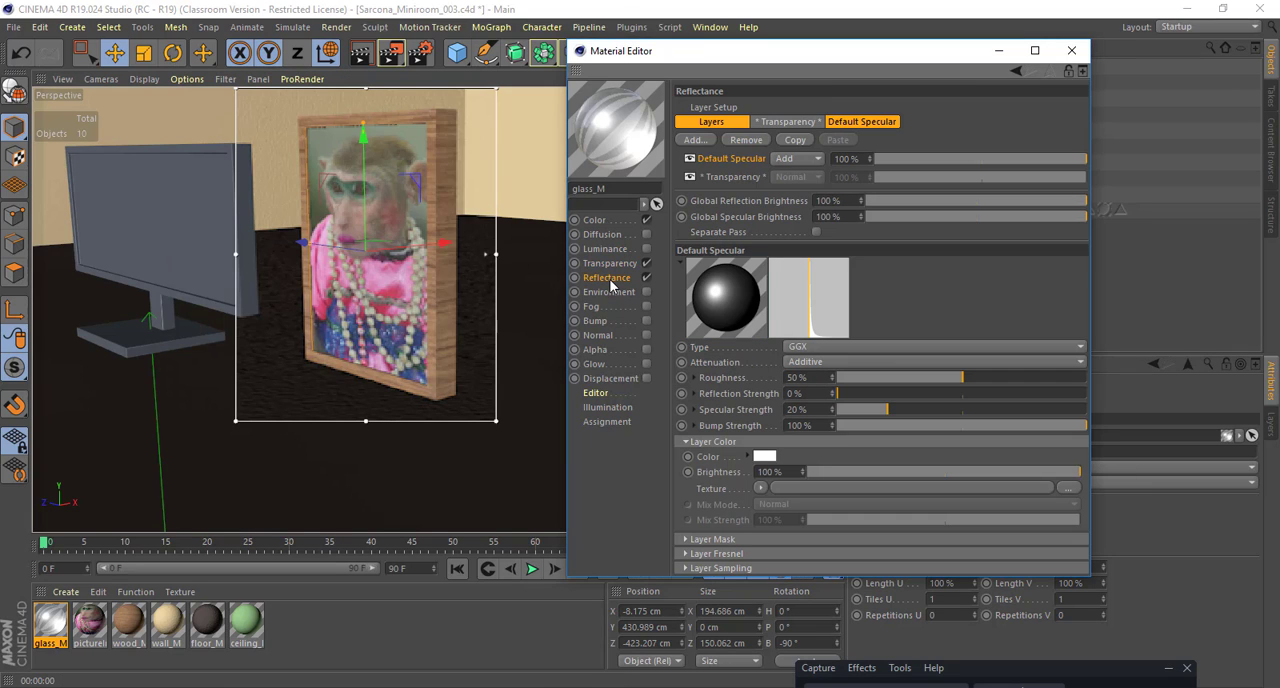
pyautogui.moveTo(899, 394); pyautogui.dragTo(1051, 397)
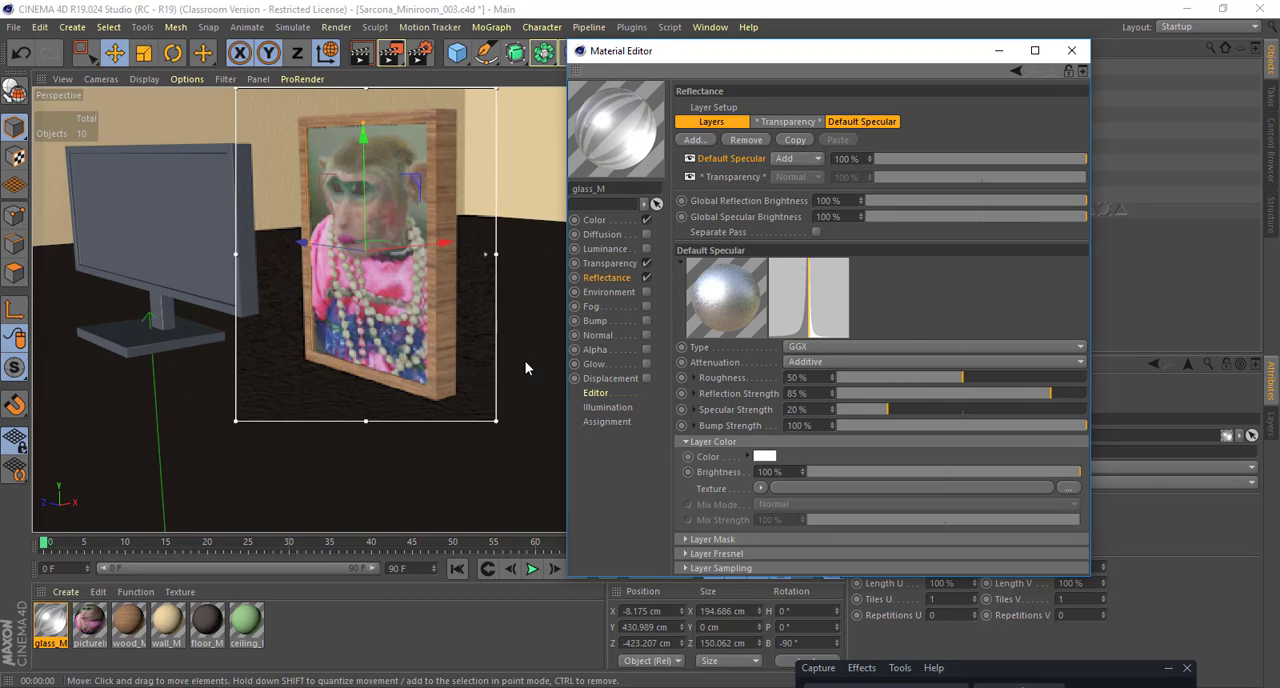
pyautogui.keyDown('alt'); pyautogui.moveTo(449, 368); pyautogui.dragTo(315, 300); pyautogui.keyUp('alt')
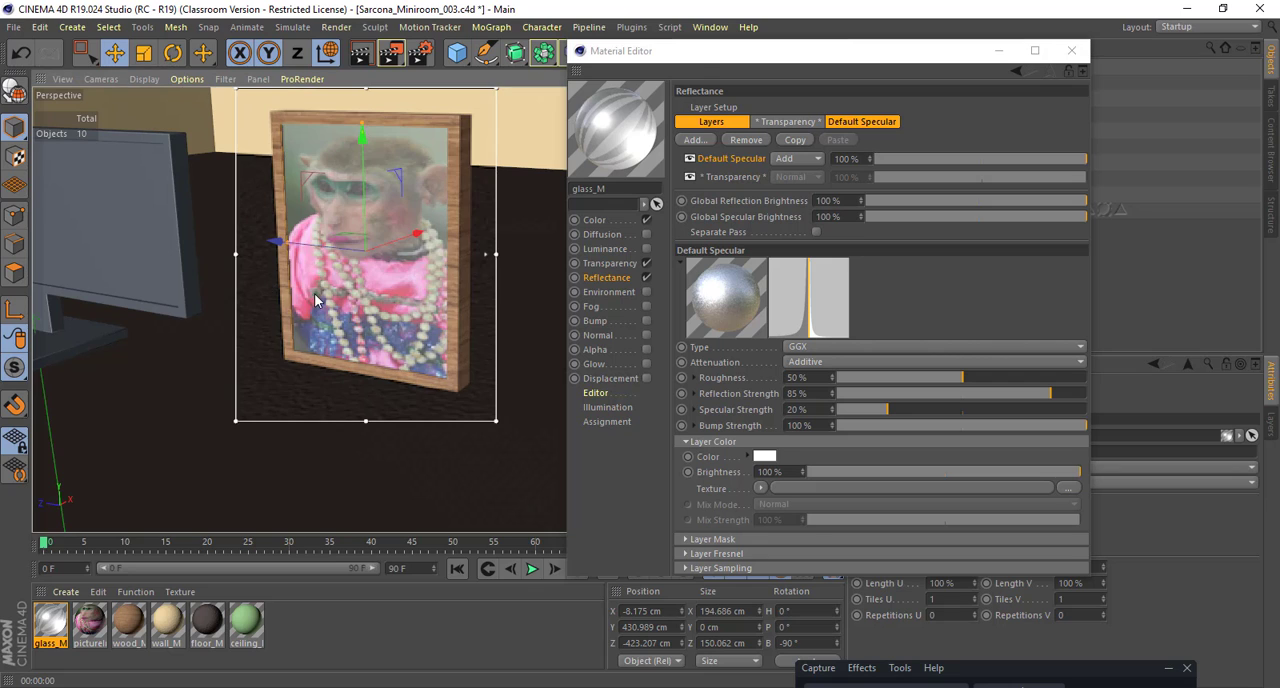
# Step: Select the monitor's screen and stand and move them in front of the framed picture to test the glass reflection
pyautogui.click(101, 211)
pyautogui.keyDown('alt'); pyautogui.moveTo(101, 211); pyautogui.dragTo(297, 342); pyautogui.keyUp('alt')
pyautogui.hotkey('ctrl', 'z')
pyautogui.keyDown('alt'); pyautogui.moveTo(297, 342); pyautogui.dragTo(325, 345, button='right'); pyautogui.keyUp('alt')
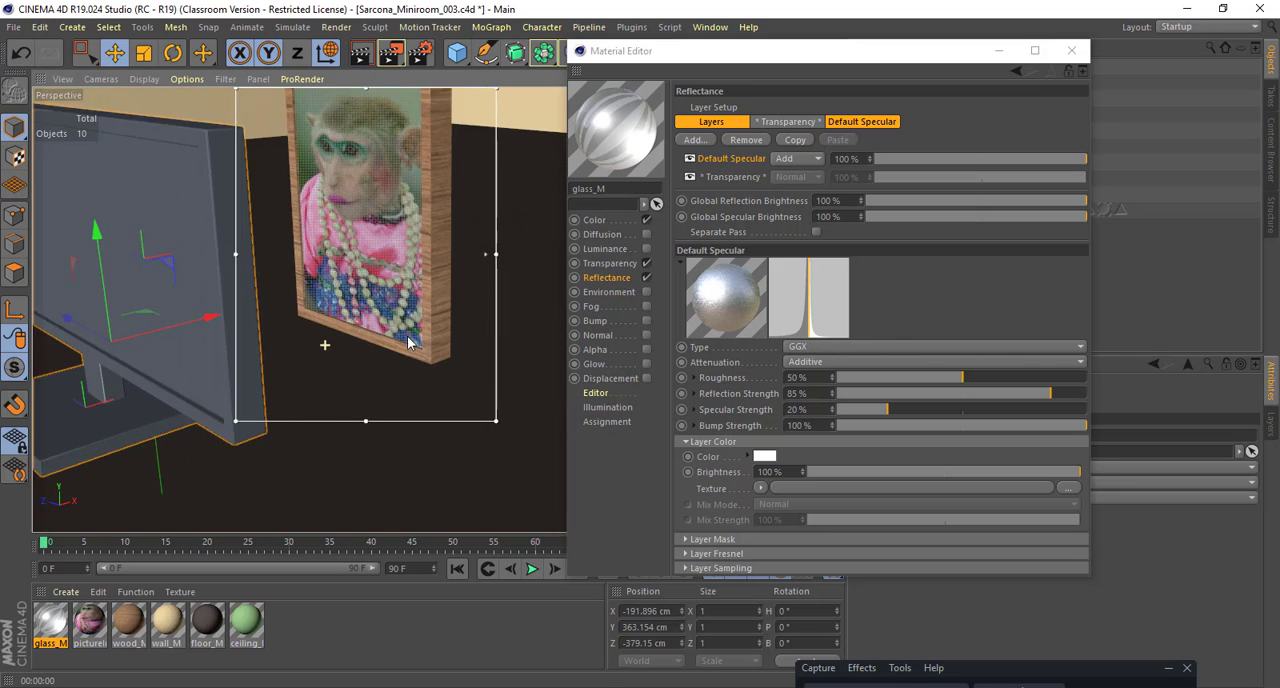
pyautogui.keyDown('alt'); pyautogui.moveTo(325, 345); pyautogui.dragTo(418, 341); pyautogui.keyUp('alt')
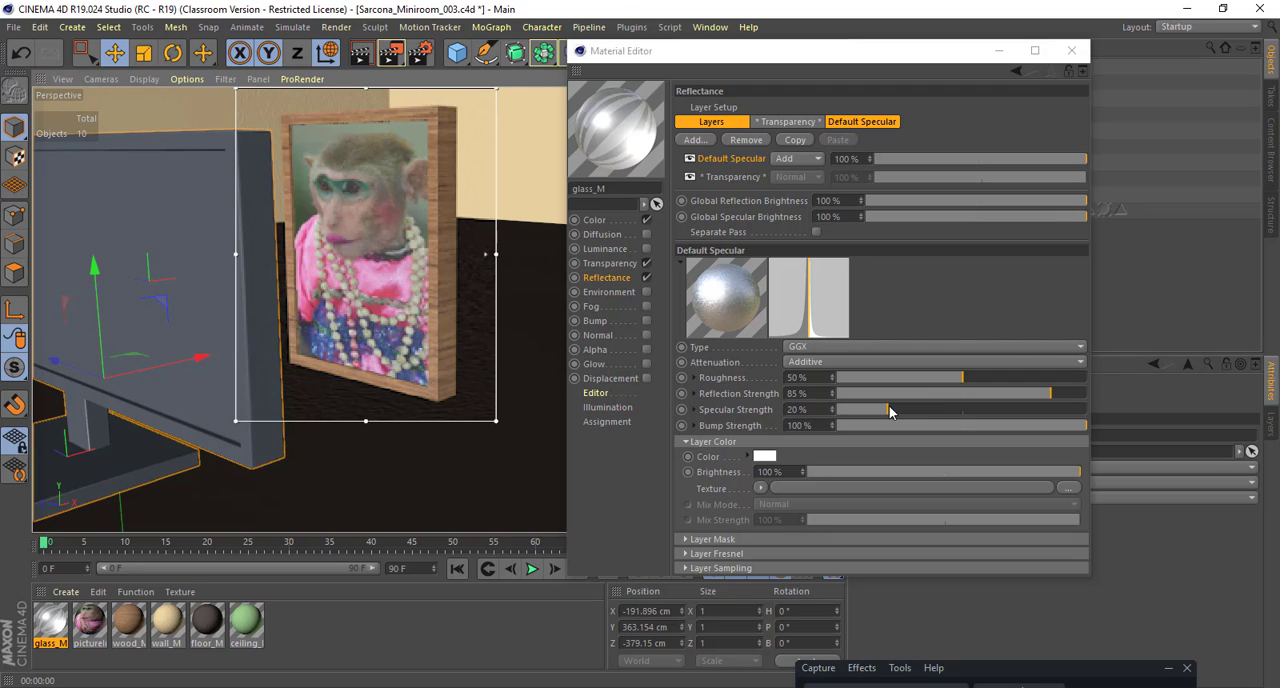
# Step: Set the Default Specular layer's roughness to 0% and check the glass in a Picture Viewer render
pyautogui.moveTo(925, 379); pyautogui.dragTo(820, 380)
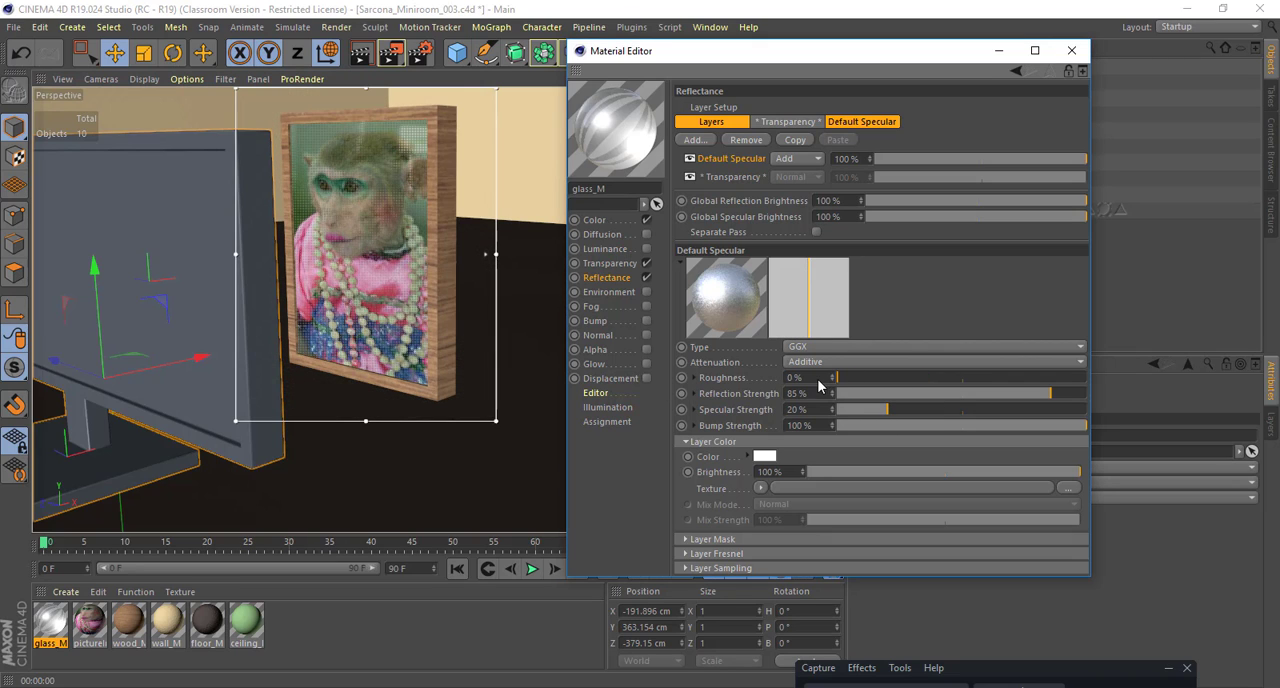
pyautogui.keyDown('alt'); pyautogui.moveTo(502, 398); pyautogui.dragTo(503, 351); pyautogui.keyUp('alt')
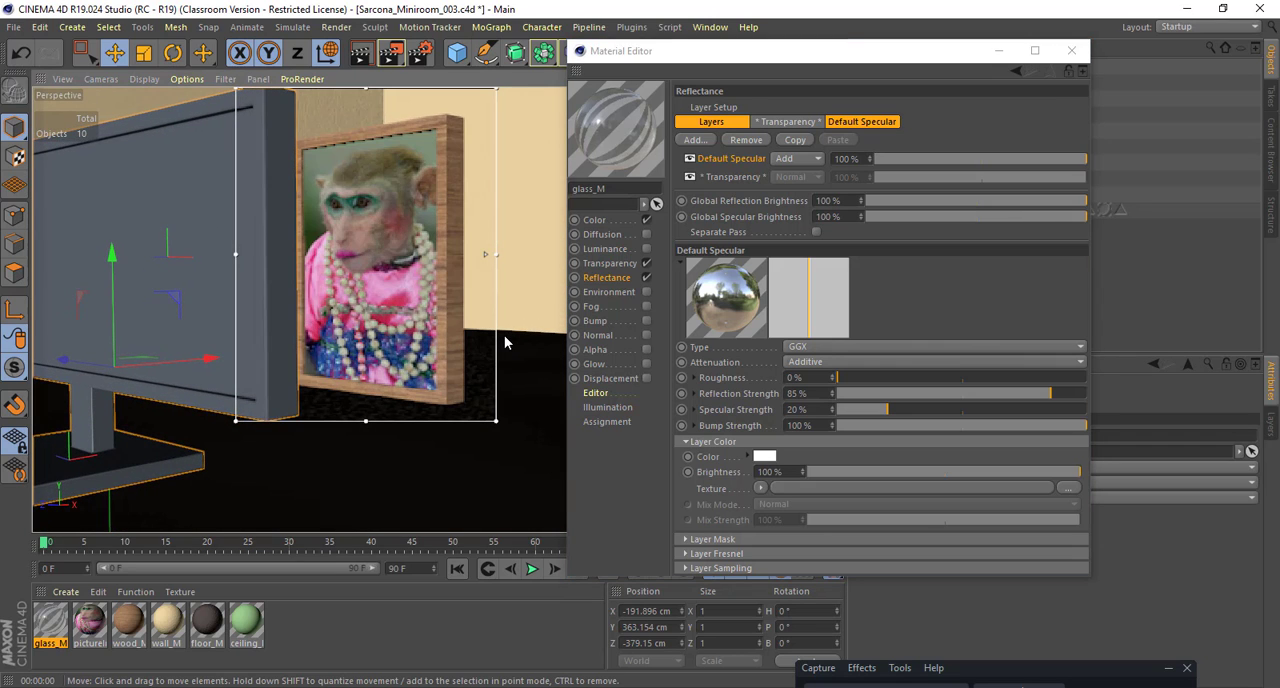
pyautogui.hotkey('shift', 'r')
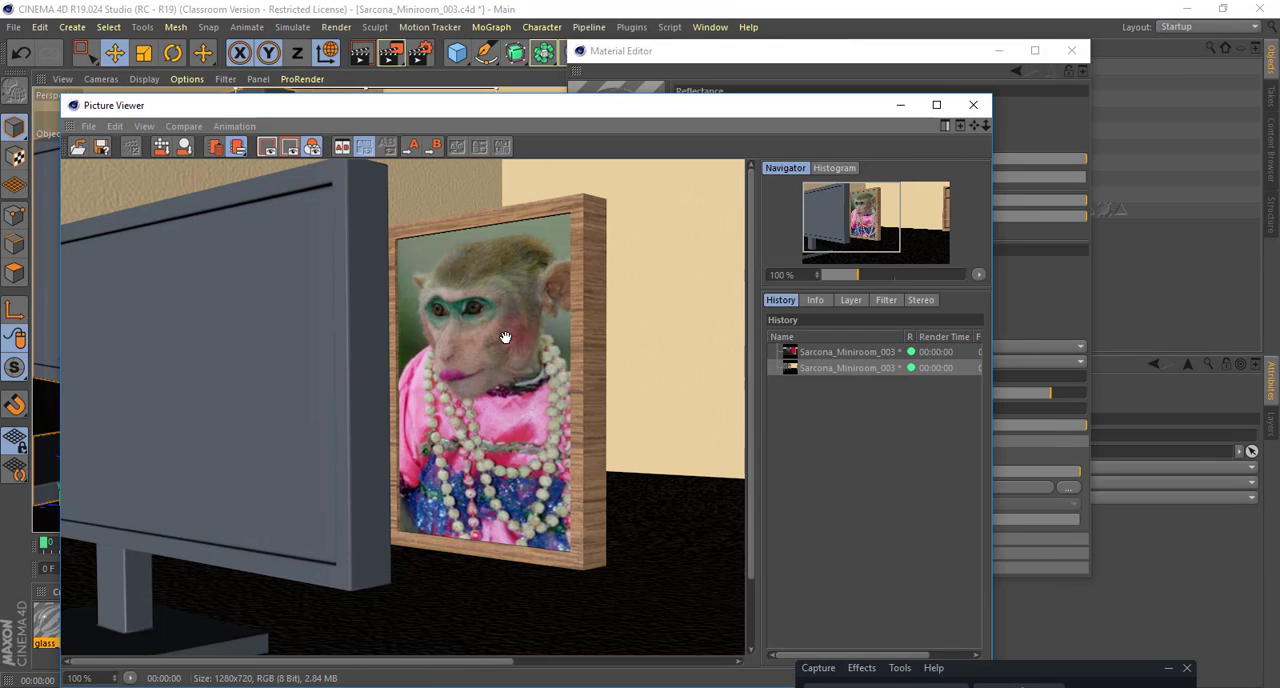
pyautogui.click(973, 104)
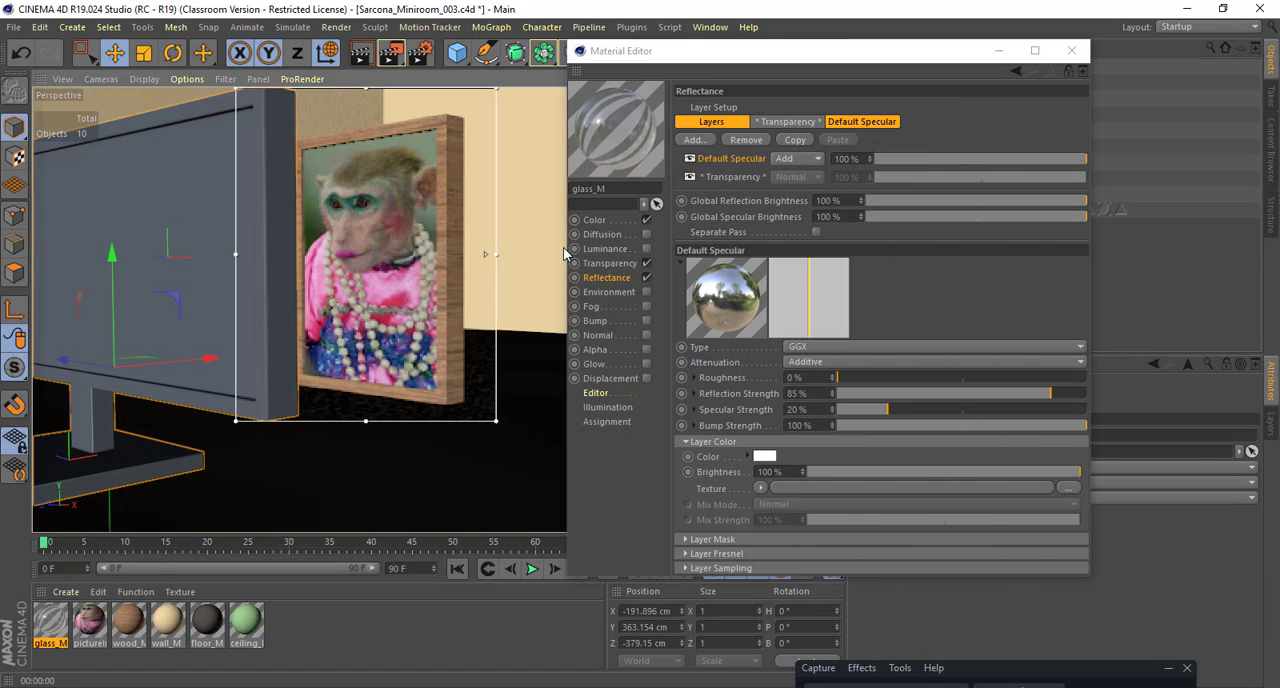
# Step: Disable glass_M's colour channel, raise its specular strength to 100% and close the Material Editor
pyautogui.click(646, 220)
pyautogui.click(620, 264)
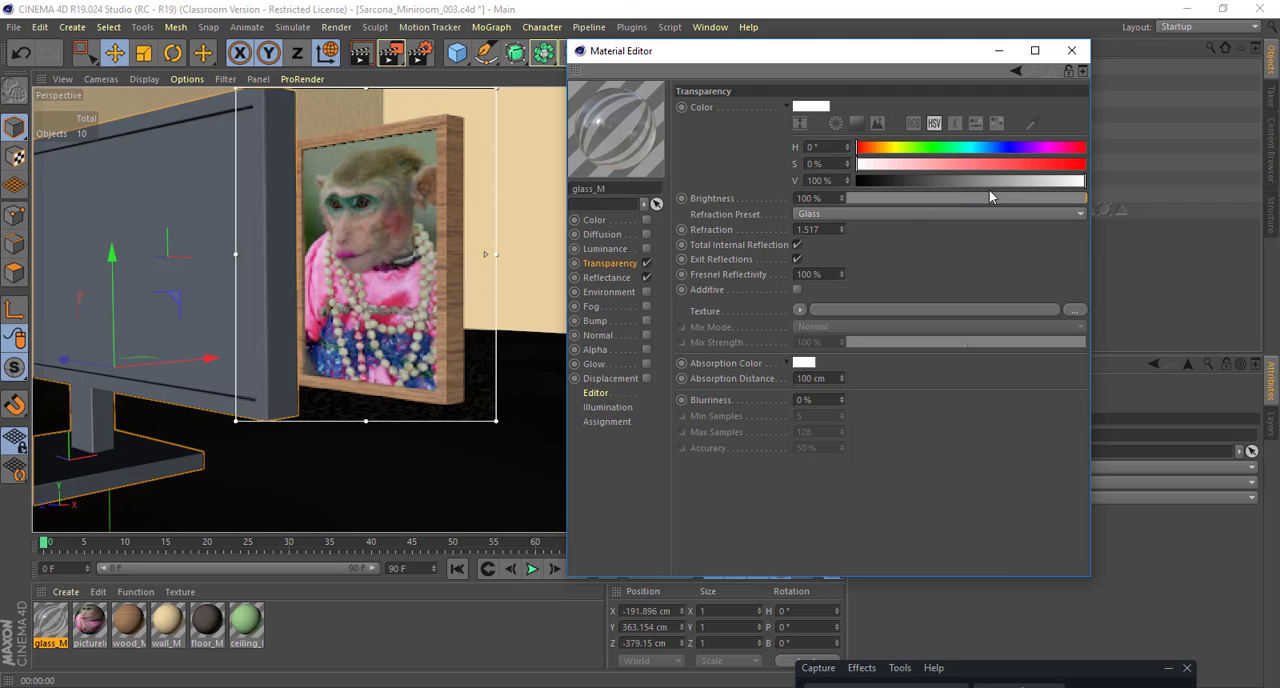
pyautogui.click(609, 278)
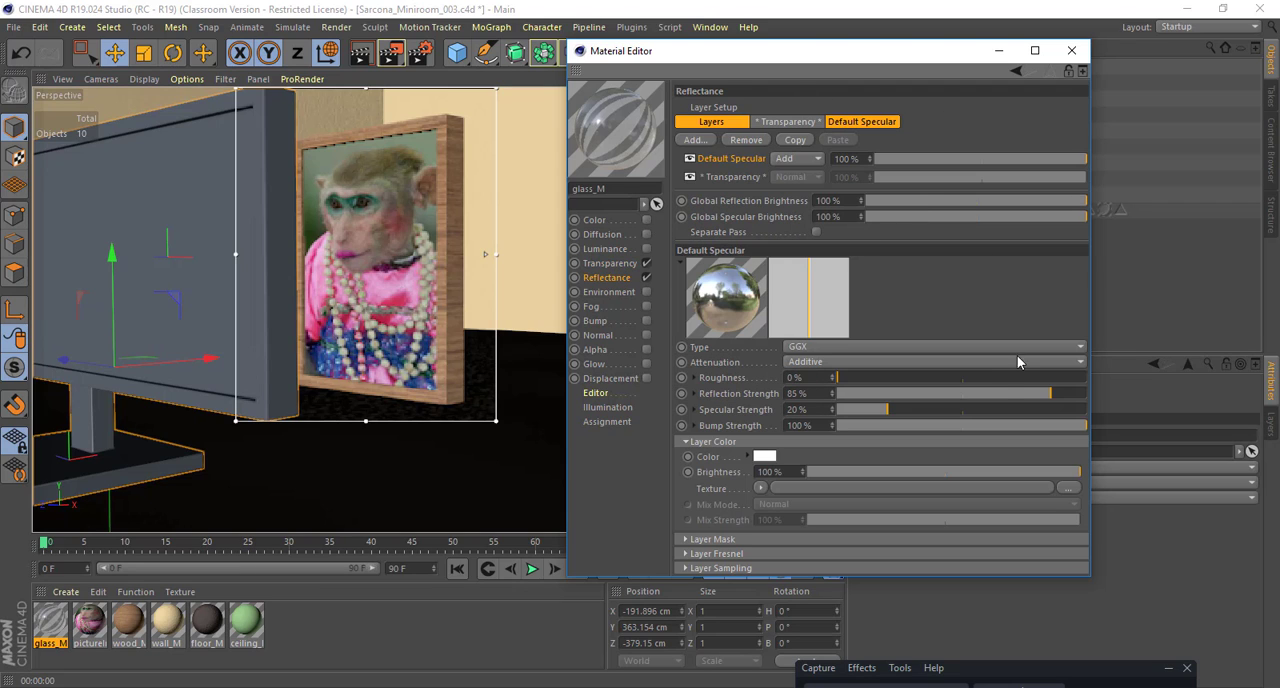
pyautogui.moveTo(890, 411); pyautogui.dragTo(1104, 424)
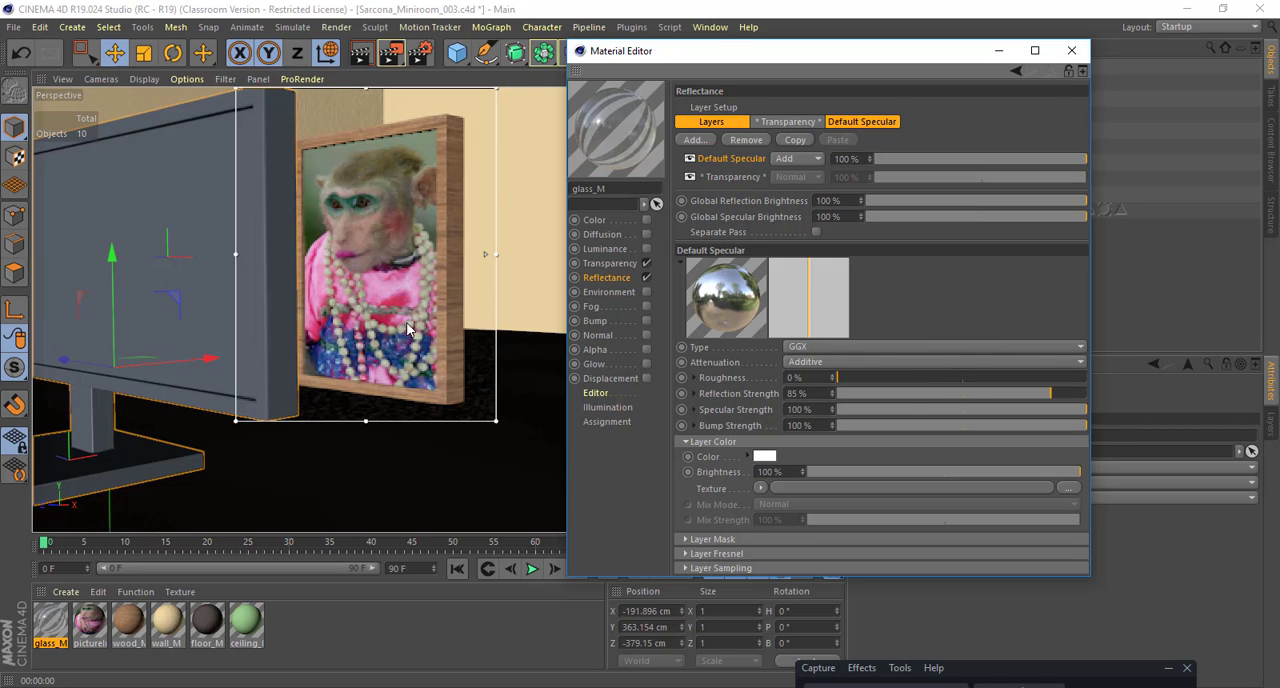
pyautogui.keyDown('alt'); pyautogui.moveTo(408, 318); pyautogui.dragTo(343, 286); pyautogui.keyUp('alt')
pyautogui.keyDown('alt'); pyautogui.moveTo(449, 329); pyautogui.dragTo(364, 123); pyautogui.keyUp('alt')
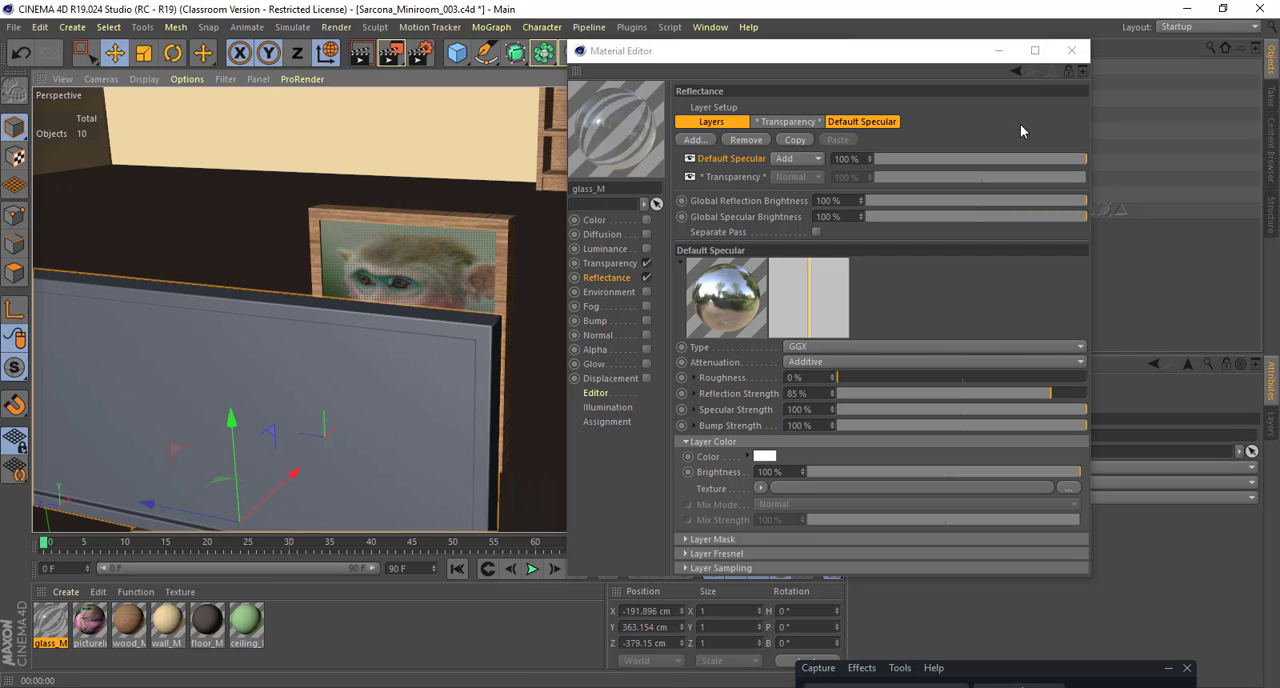
pyautogui.click(1080, 54)
# Step: Move the monitor away from the picture frame to about X 91 cm and Z -6 cm
pyautogui.keyDown('alt'); pyautogui.moveTo(651, 235); pyautogui.dragTo(483, 300, button='right'); pyautogui.keyUp('alt')
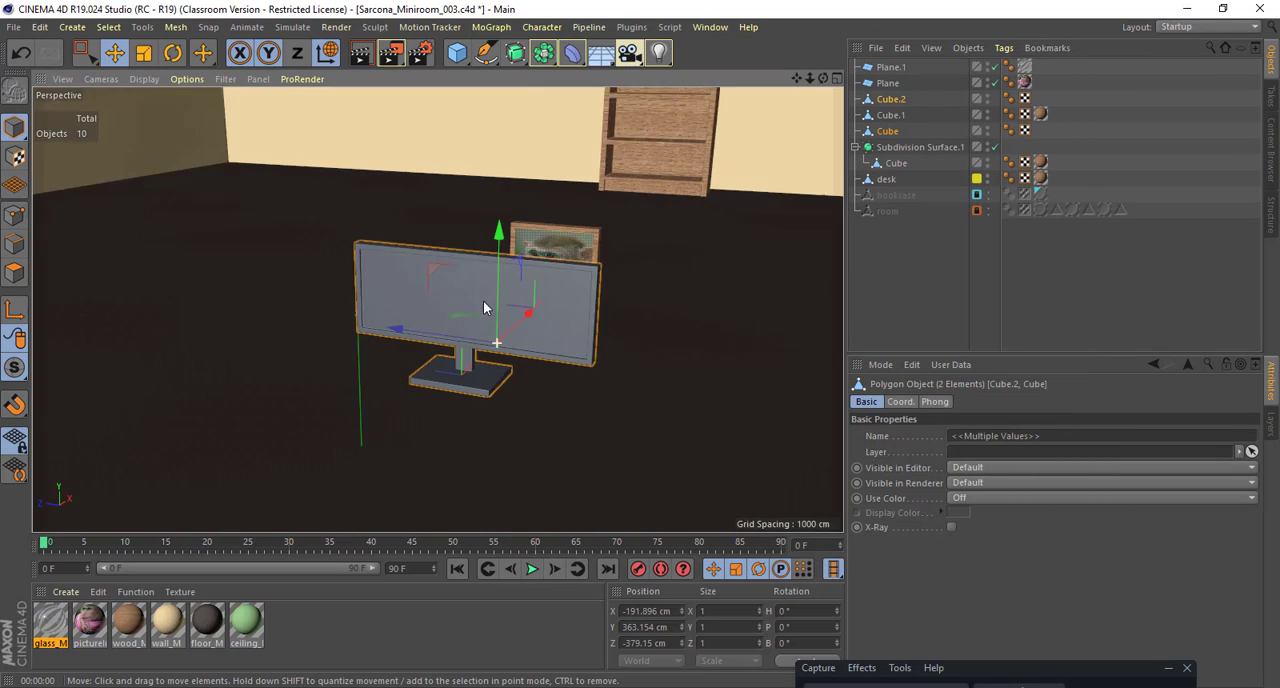
pyautogui.keyDown('alt'); pyautogui.moveTo(483, 300); pyautogui.dragTo(457, 383); pyautogui.keyUp('alt')
pyautogui.moveTo(426, 338); pyautogui.dragTo(487, 266)
pyautogui.keyDown('alt'); pyautogui.moveTo(494, 280); pyautogui.dragTo(594, 294, button='right'); pyautogui.keyUp('alt')
pyautogui.keyDown('alt'); pyautogui.moveTo(594, 294); pyautogui.dragTo(368, 184); pyautogui.keyUp('alt')
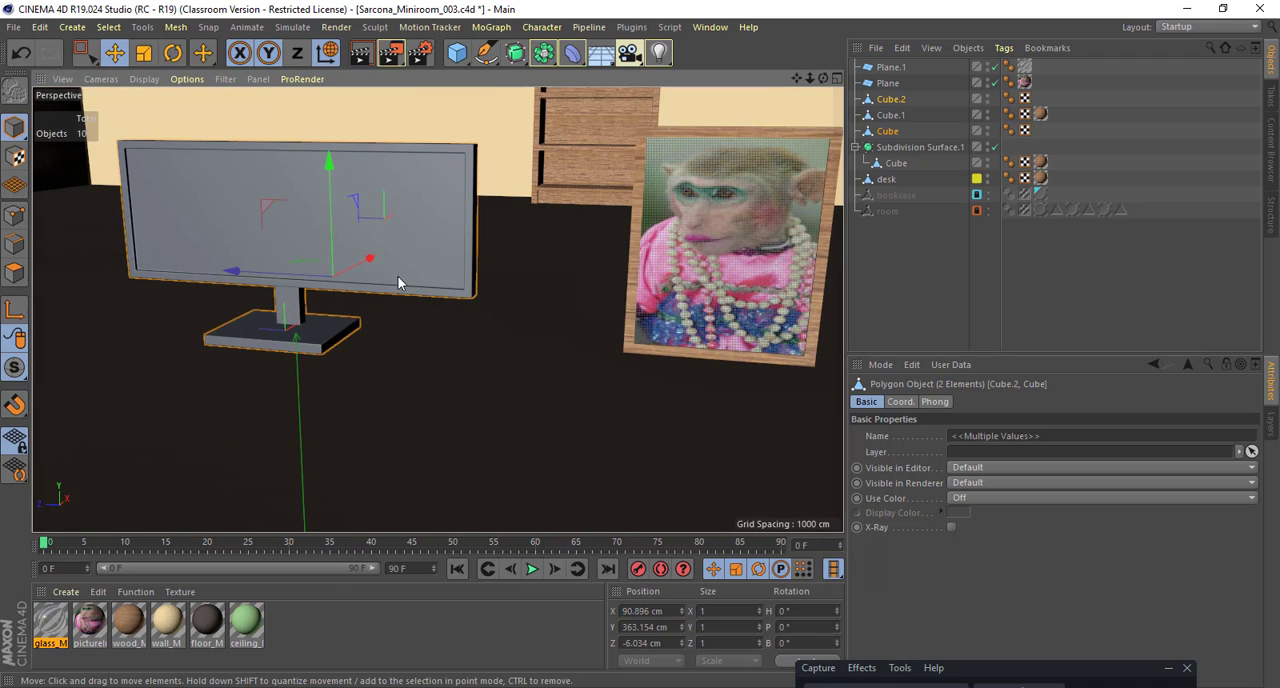
# Step: Create a new material for the monitor and name it blackPlastic_M
pyautogui.doubleClick(410, 662)
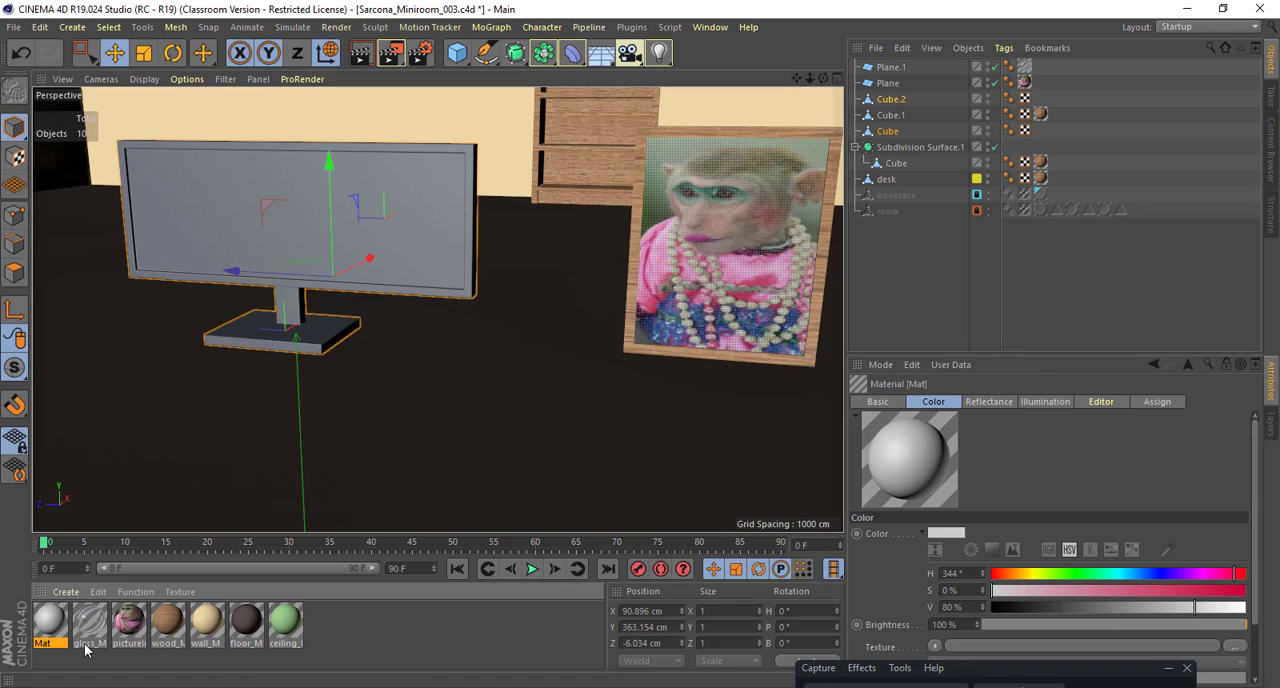
pyautogui.doubleClick(47, 643)
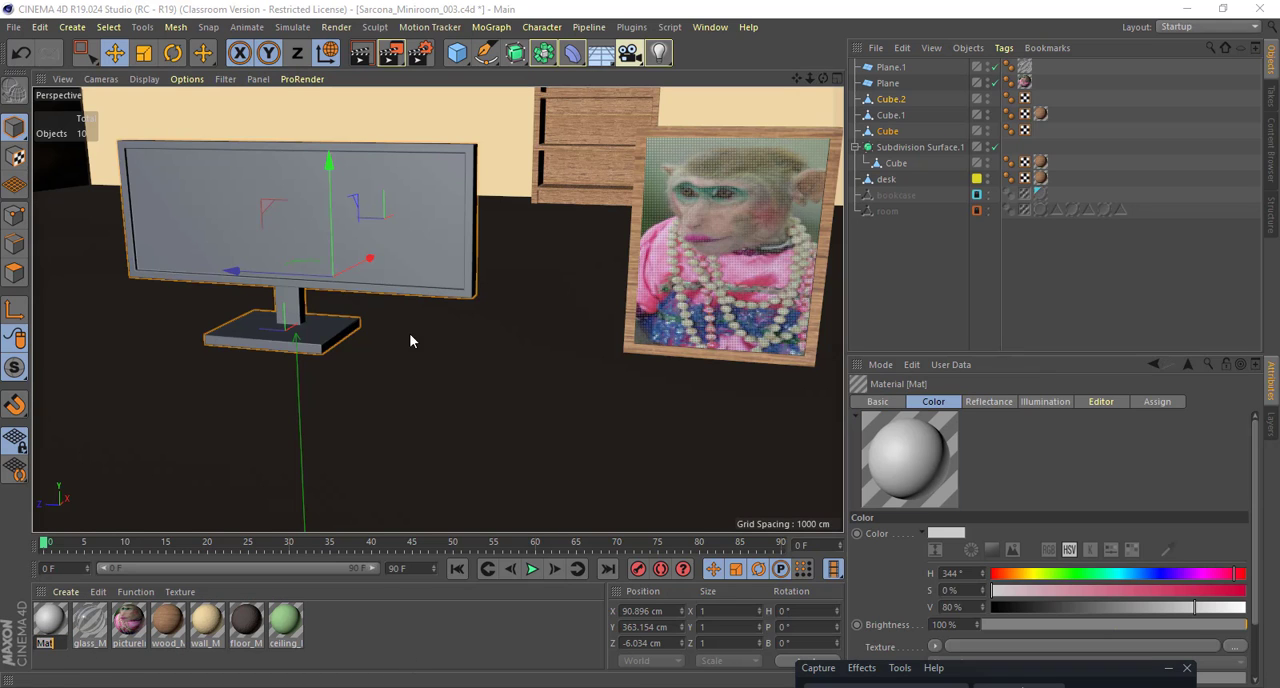
pyautogui.doubleClick(45, 622)
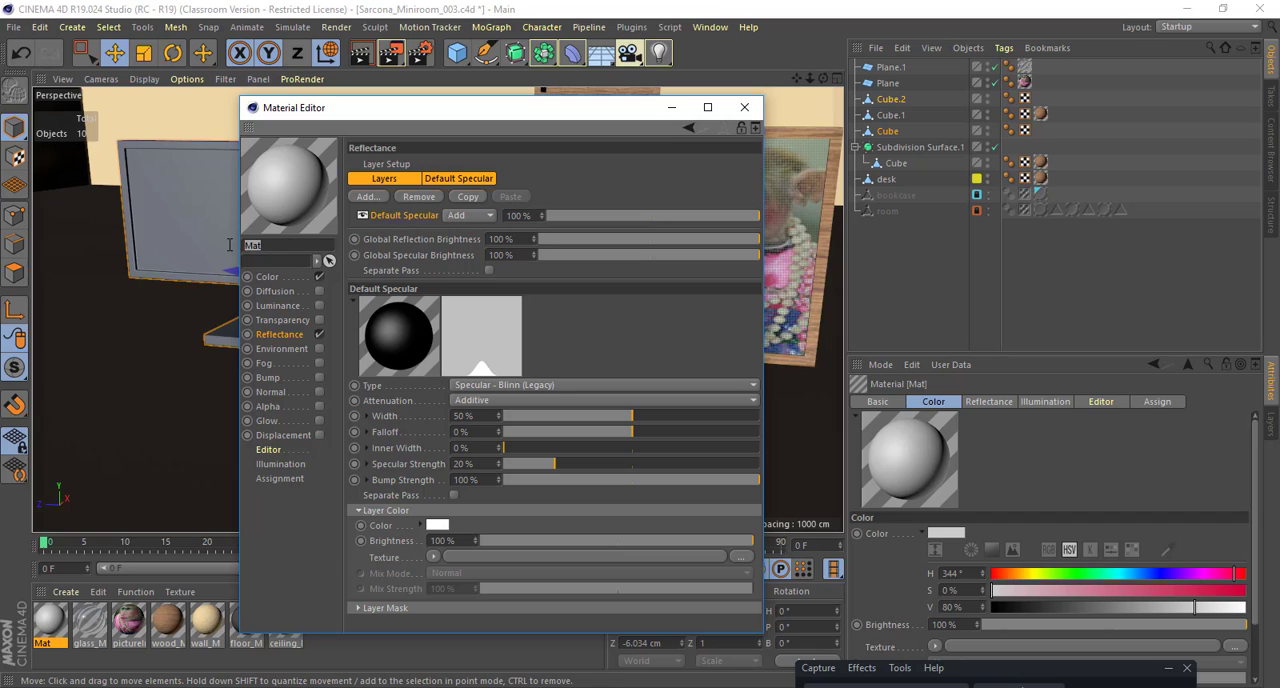
pyautogui.write('blackPlastic_M')
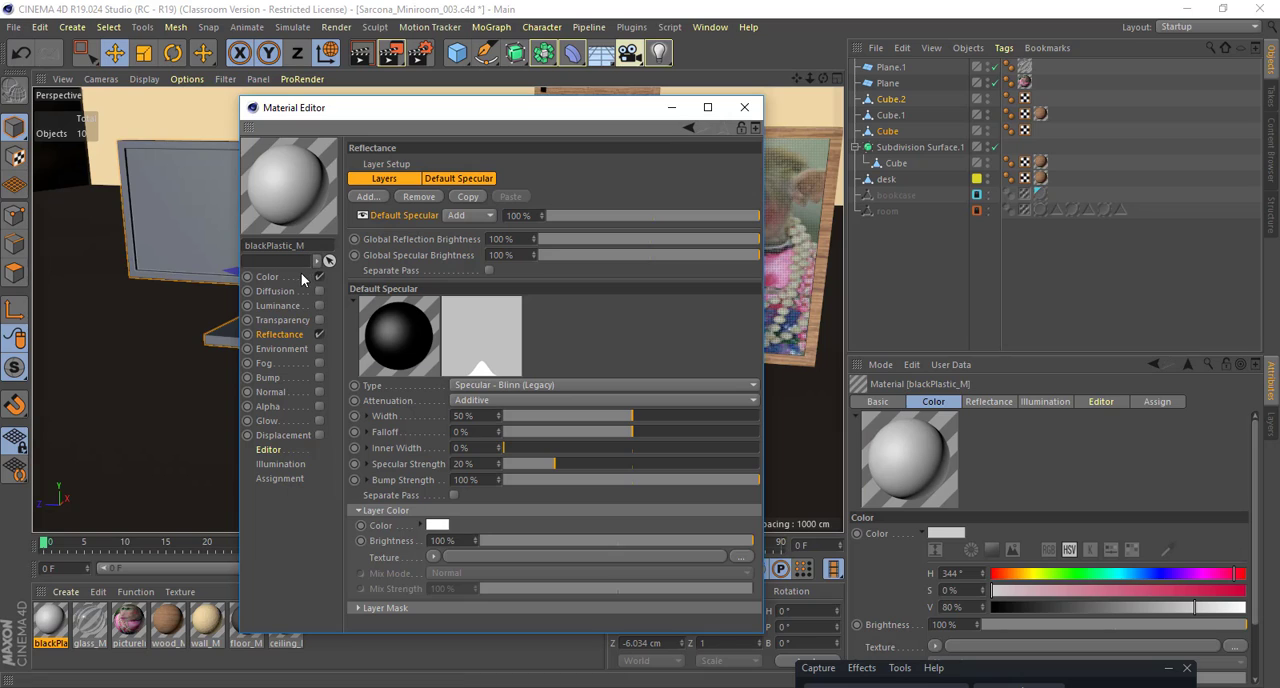
# Step: Darken blackPlastic_M's colour to a 7% value, widen its Default Specular to 81% and close the Material Editor
pyautogui.click(303, 279)
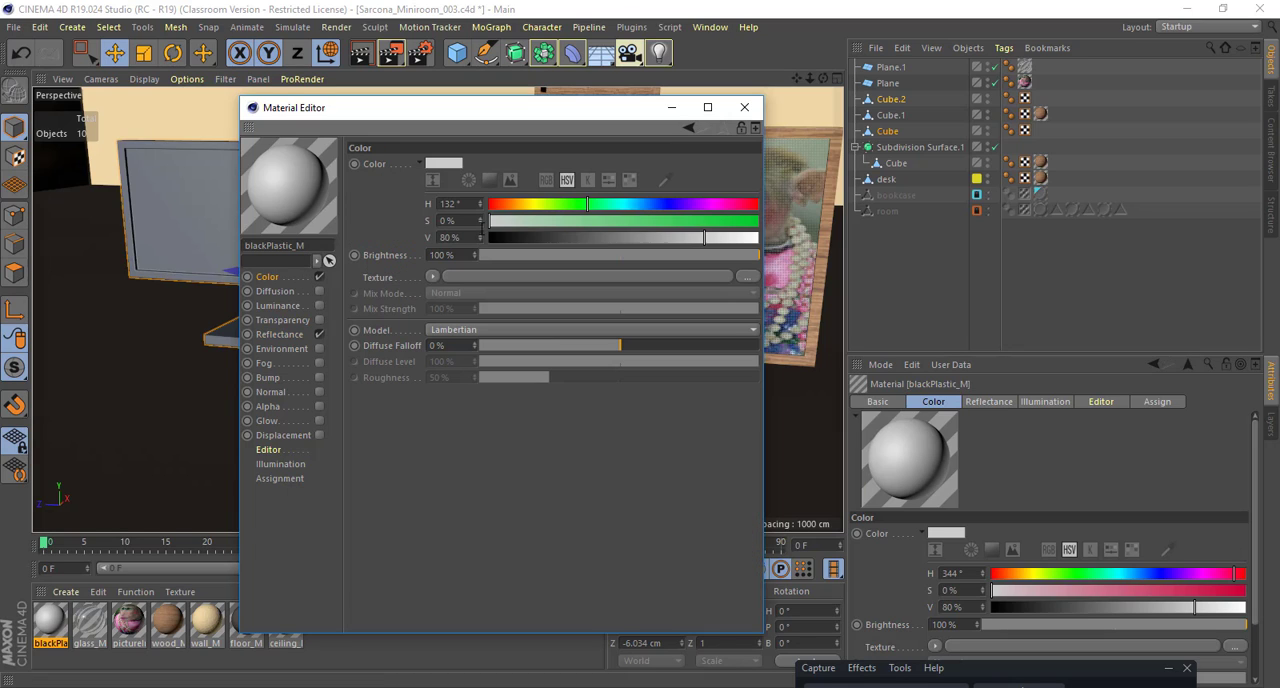
pyautogui.moveTo(630, 241); pyautogui.dragTo(508, 241)
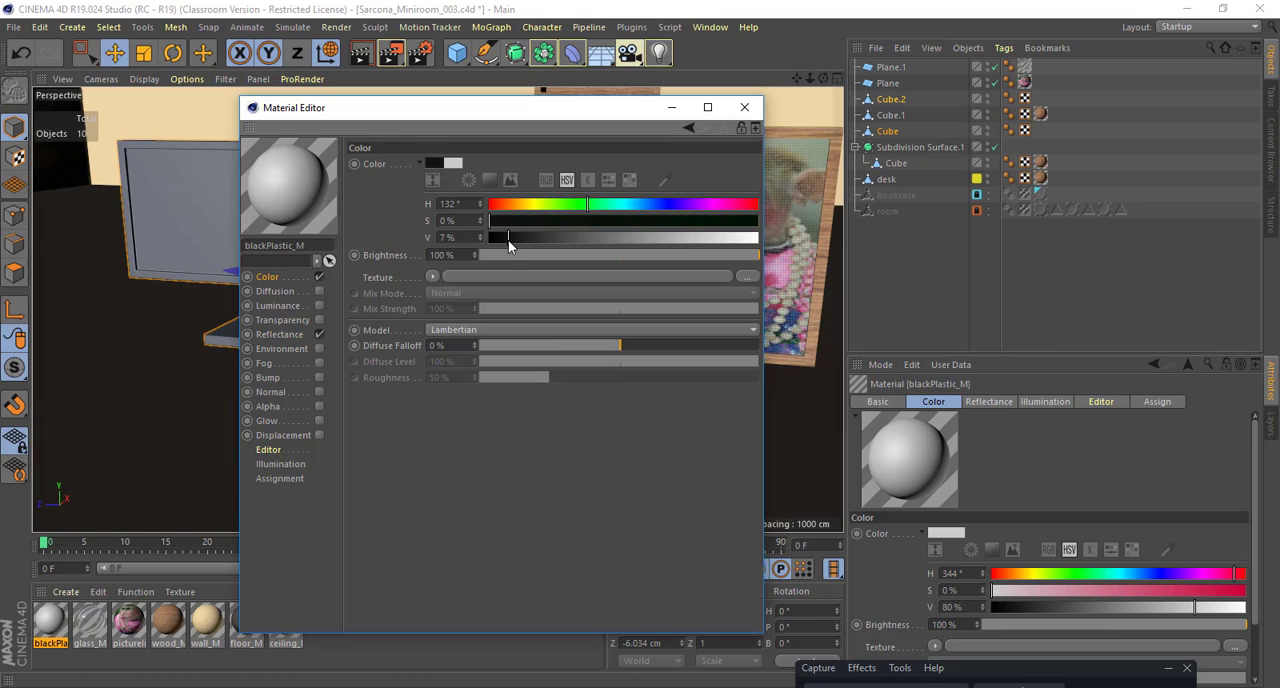
pyautogui.click(284, 335)
pyautogui.moveTo(633, 415); pyautogui.dragTo(711, 418)
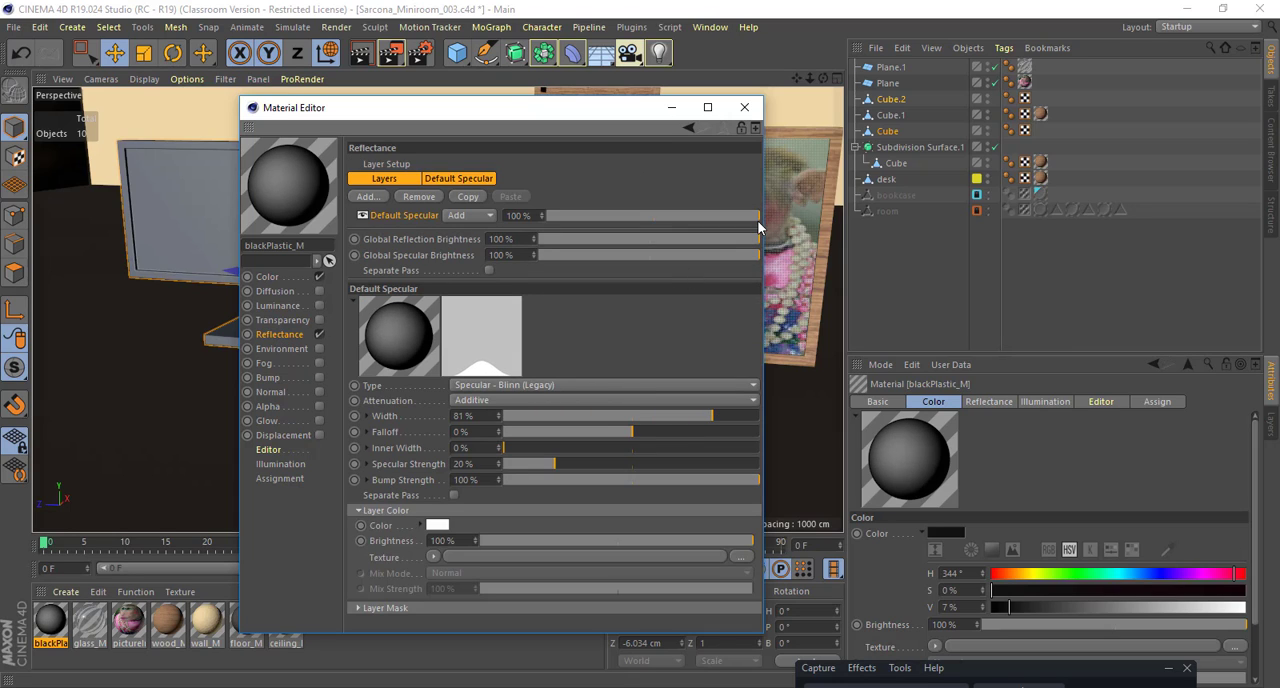
pyautogui.click(744, 107)
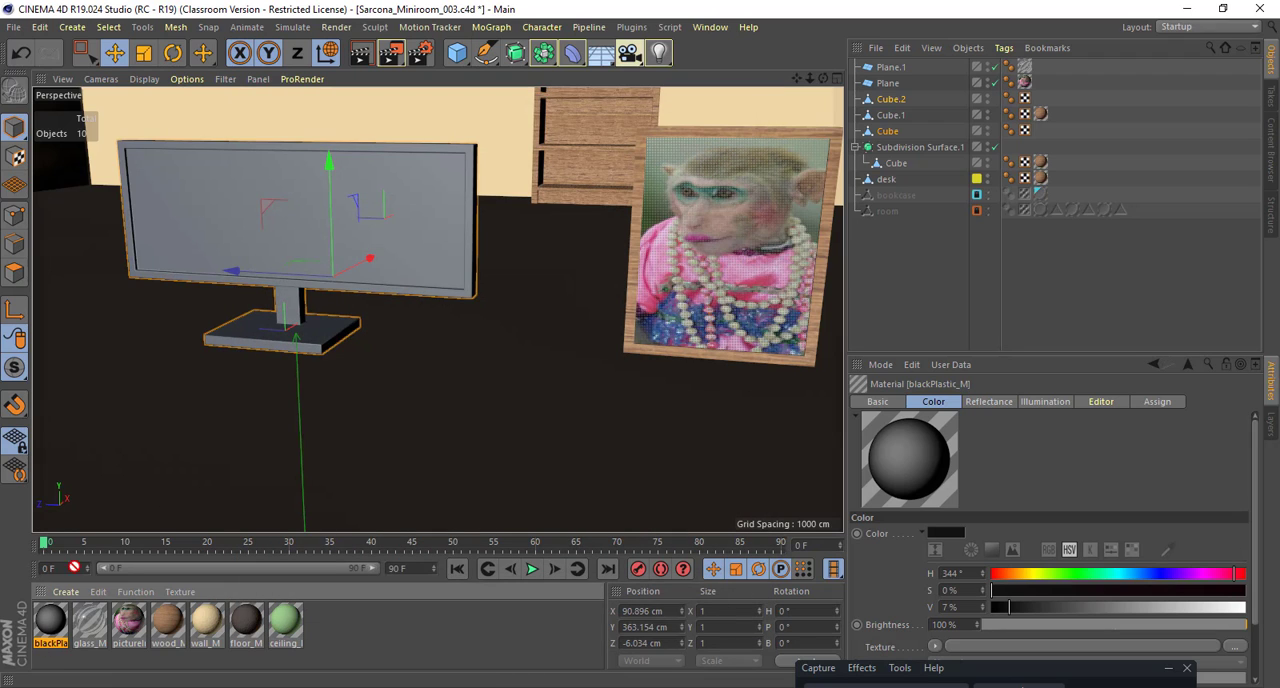
# Step: Apply the blackPlastic_M material to the monitor's screen and stand, and check how it looks on both
pyautogui.moveTo(480, 299); pyautogui.dragTo(470, 296)
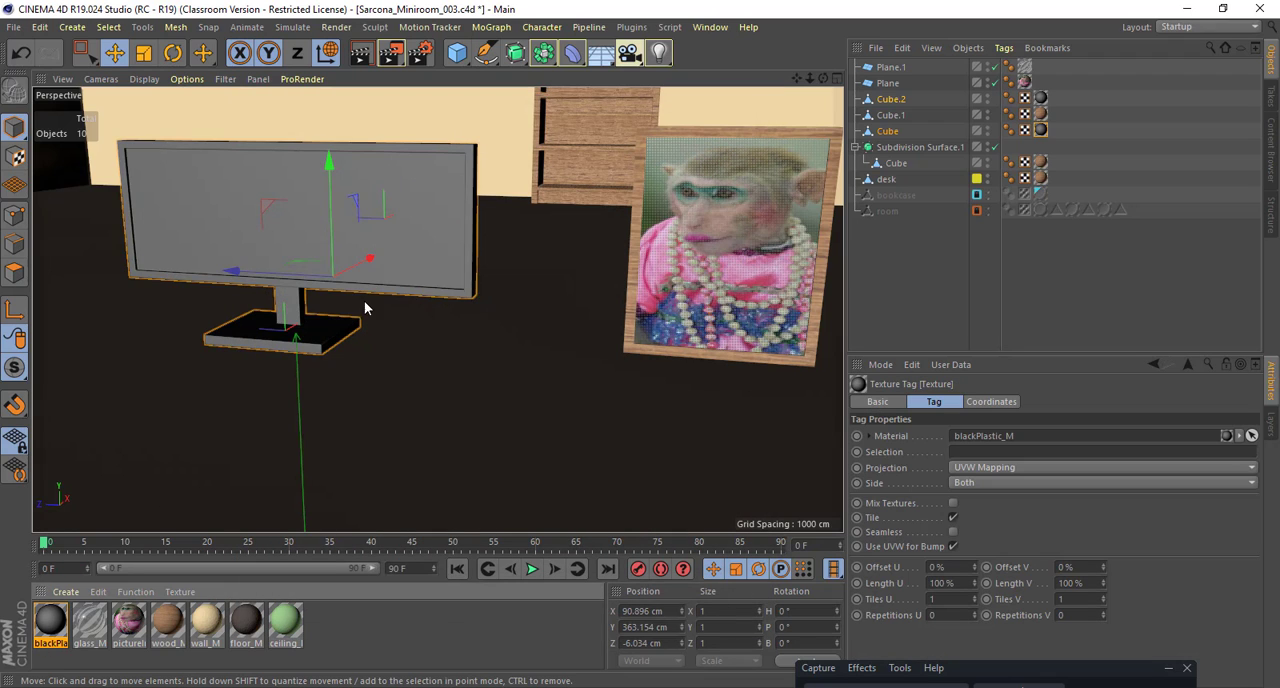
pyautogui.keyDown('alt'); pyautogui.moveTo(366, 303); pyautogui.dragTo(448, 392); pyautogui.keyUp('alt')
pyautogui.keyDown('alt'); pyautogui.moveTo(532, 329); pyautogui.dragTo(562, 331); pyautogui.keyUp('alt')
pyautogui.keyDown('alt'); pyautogui.moveTo(562, 331); pyautogui.dragTo(533, 404, button='middle'); pyautogui.keyUp('alt')
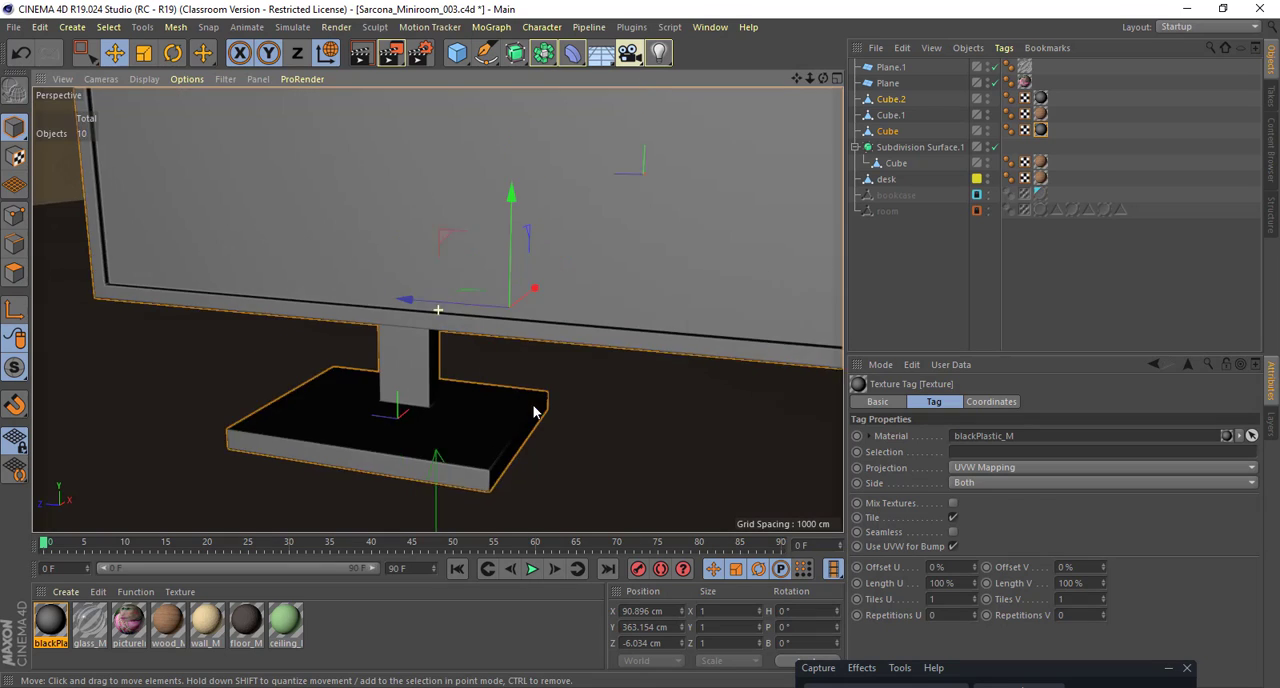
pyautogui.keyDown('alt'); pyautogui.moveTo(533, 404); pyautogui.dragTo(473, 404, button='right'); pyautogui.keyUp('alt')
pyautogui.click(397, 620)
pyautogui.keyDown('alt'); pyautogui.moveTo(733, 436); pyautogui.dragTo(437, 337); pyautogui.keyUp('alt')
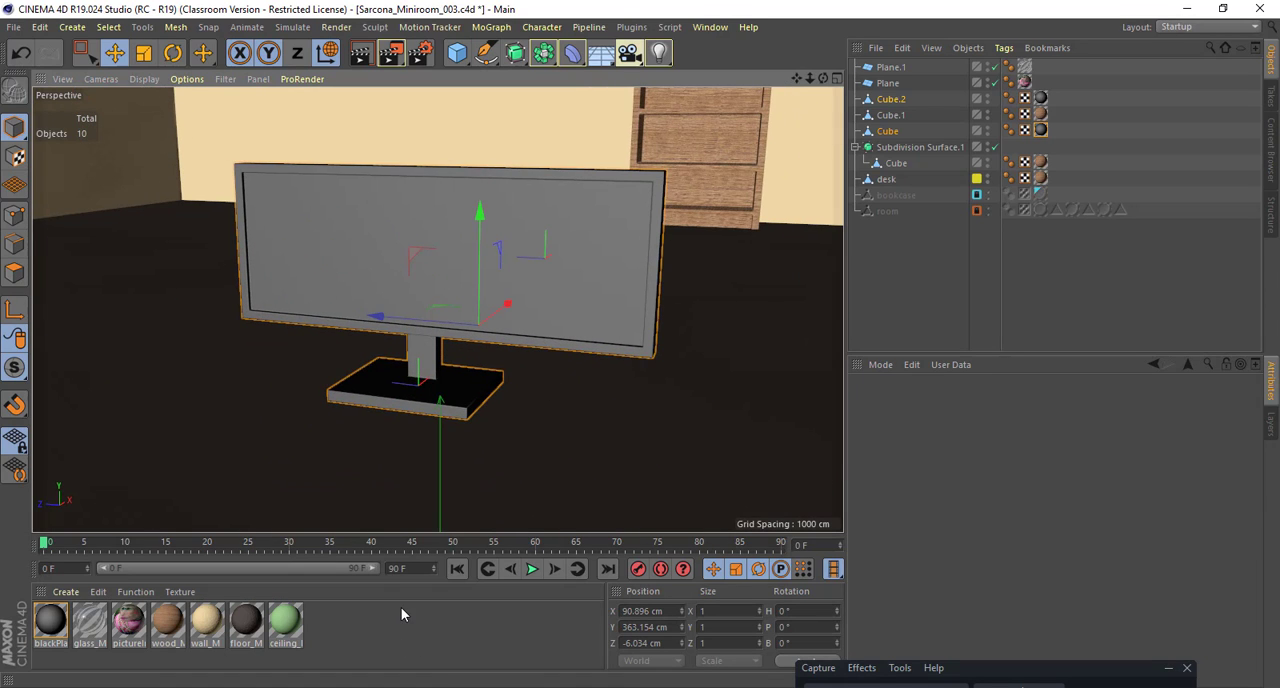
# Step: Try to apply the pictureInFrame_1 material to the monitor's display face with both monitor parts selected
pyautogui.click(14, 272)
pyautogui.hotkey('ctrl', 'a')
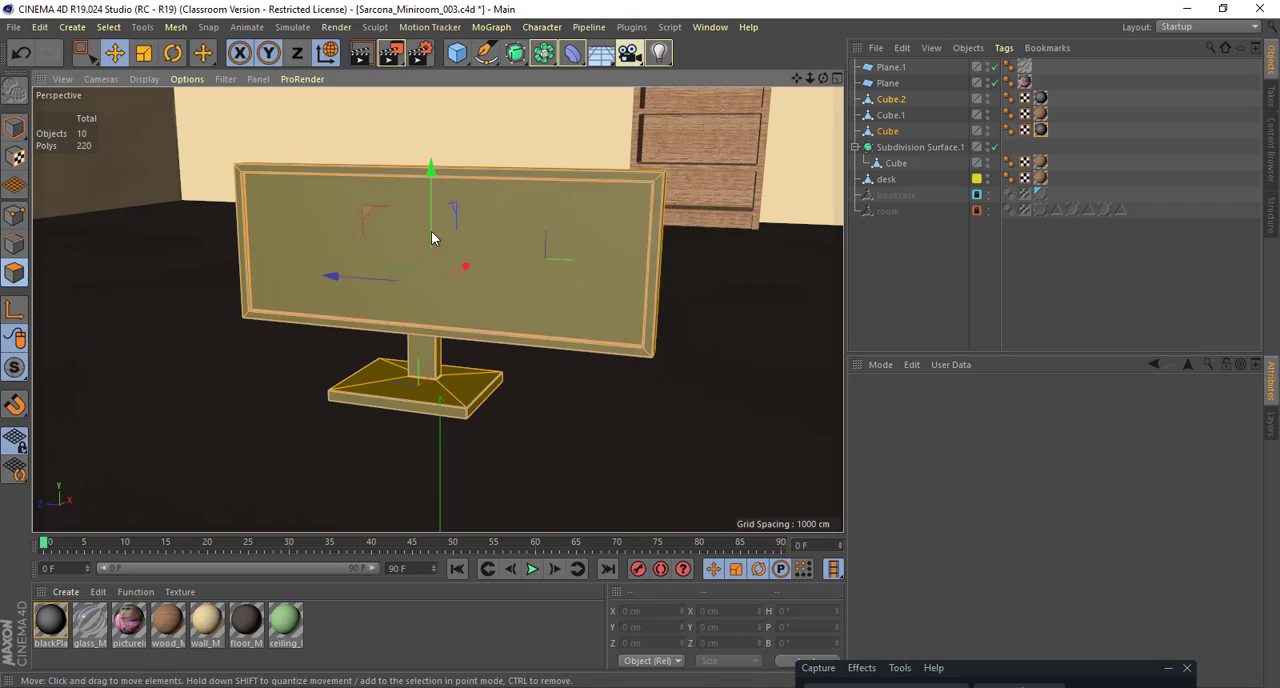
pyautogui.click(556, 229)
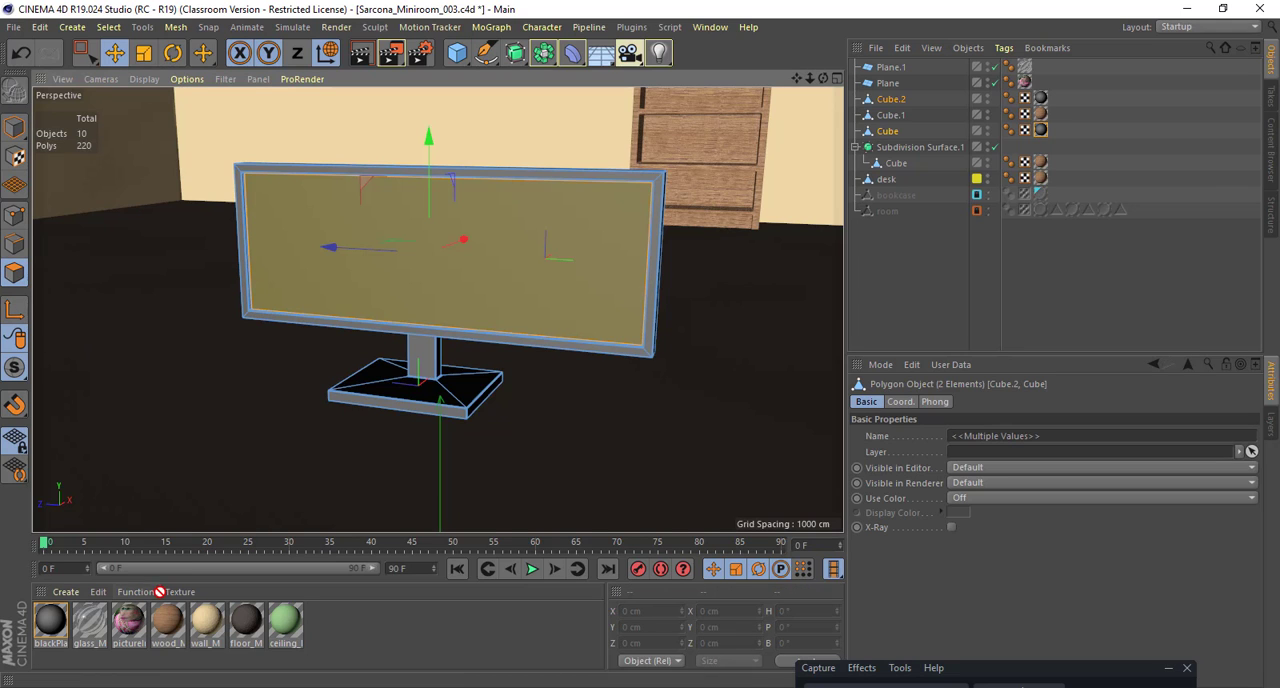
pyautogui.moveTo(128, 620); pyautogui.dragTo(505, 262)
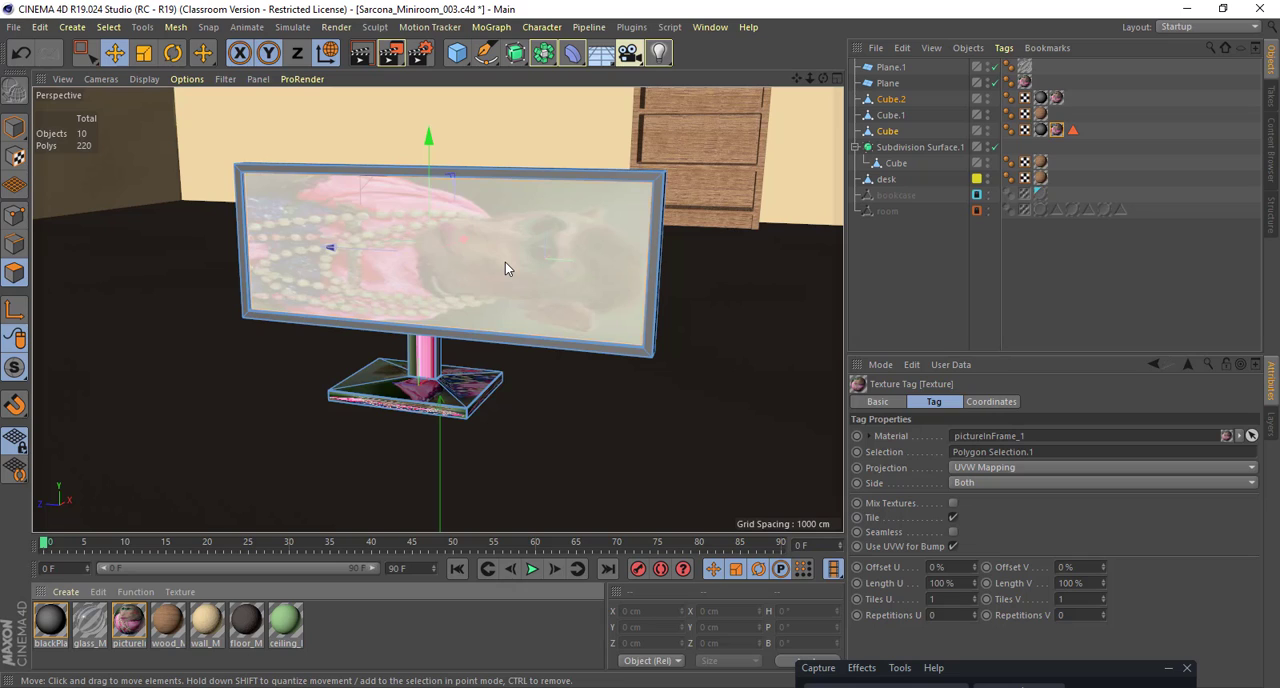
pyautogui.hotkey('ctrl', 'z')
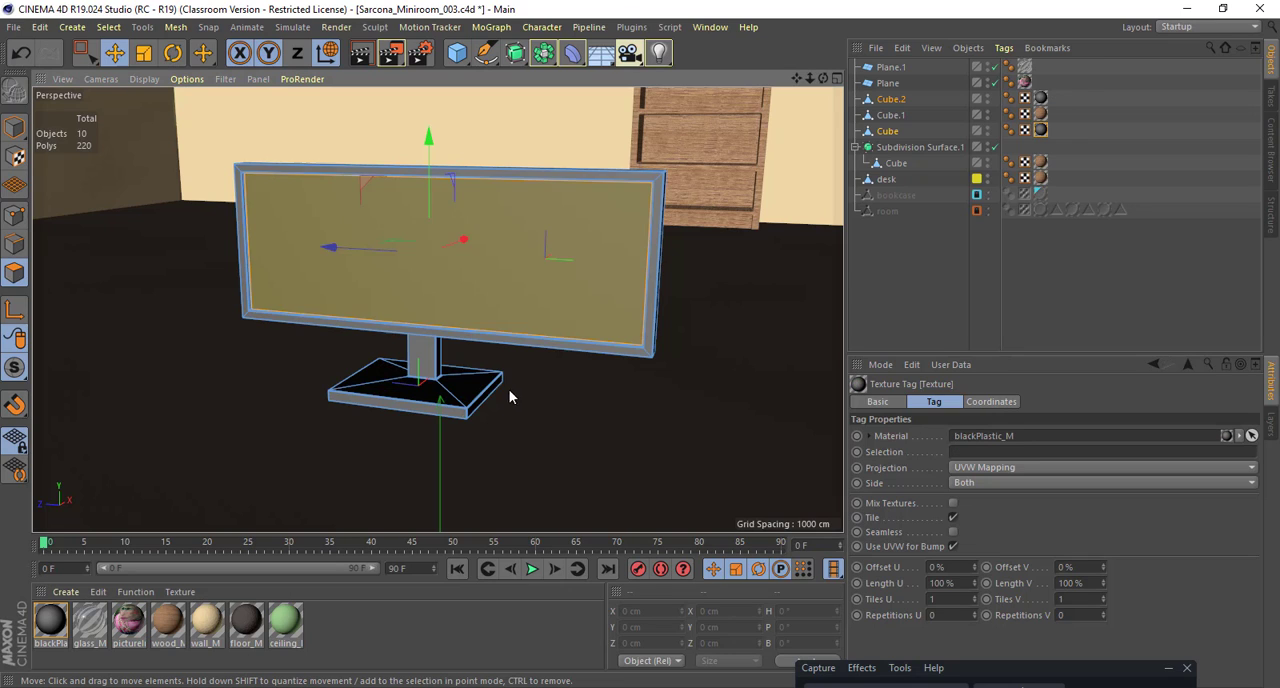
# Step: Select only the monitor's screen object, select its front display polygon and apply the pictureInFrame_1 material to it
pyautogui.keyDown('alt'); pyautogui.moveTo(509, 391); pyautogui.dragTo(574, 438); pyautogui.keyUp('alt')
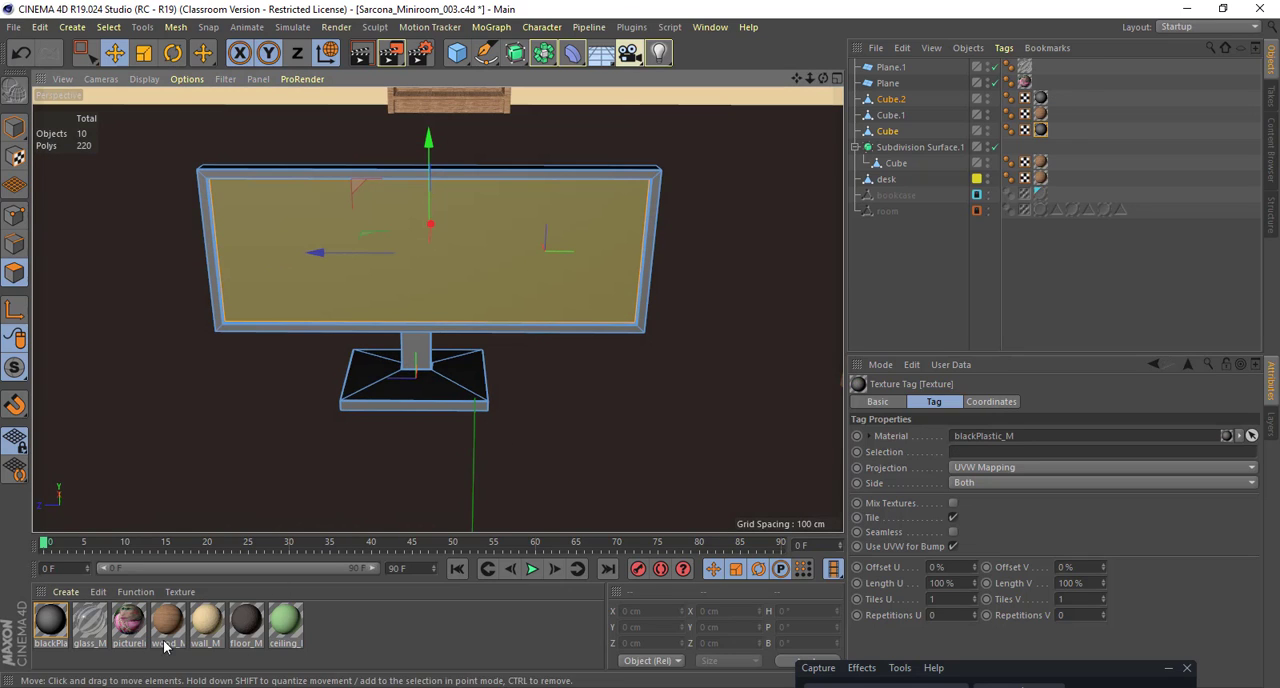
pyautogui.click(95, 237)
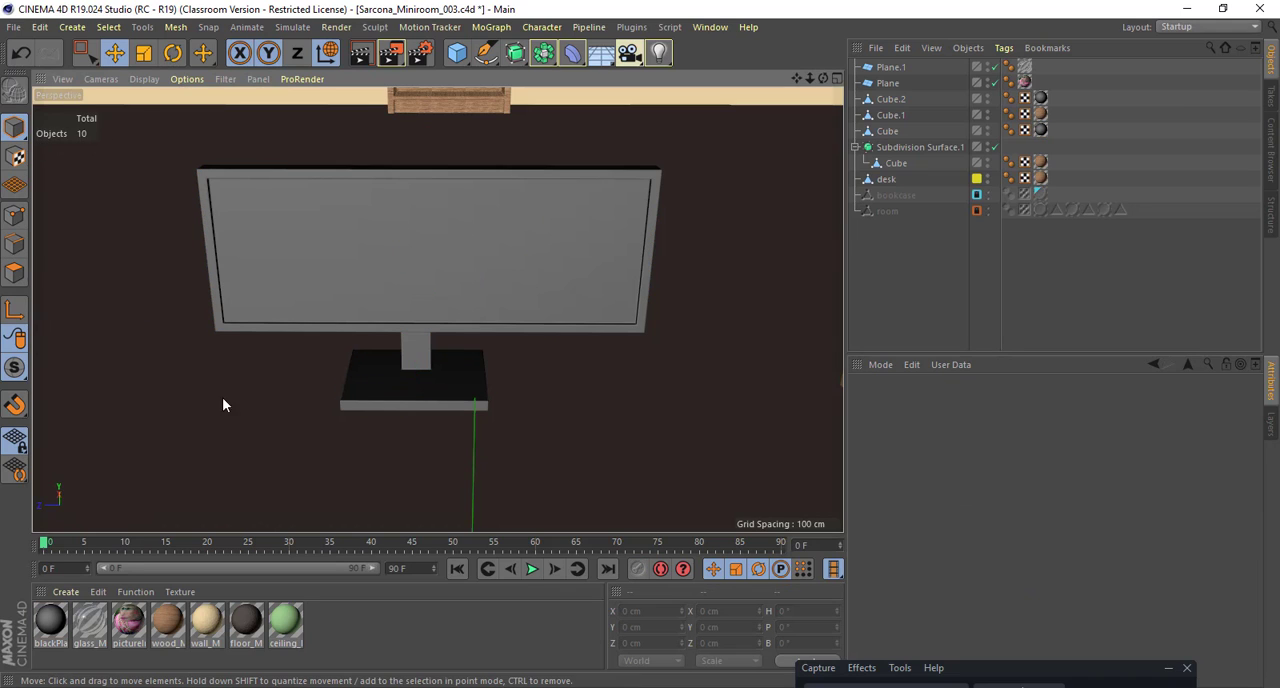
pyautogui.click(420, 230)
pyautogui.click(14, 272)
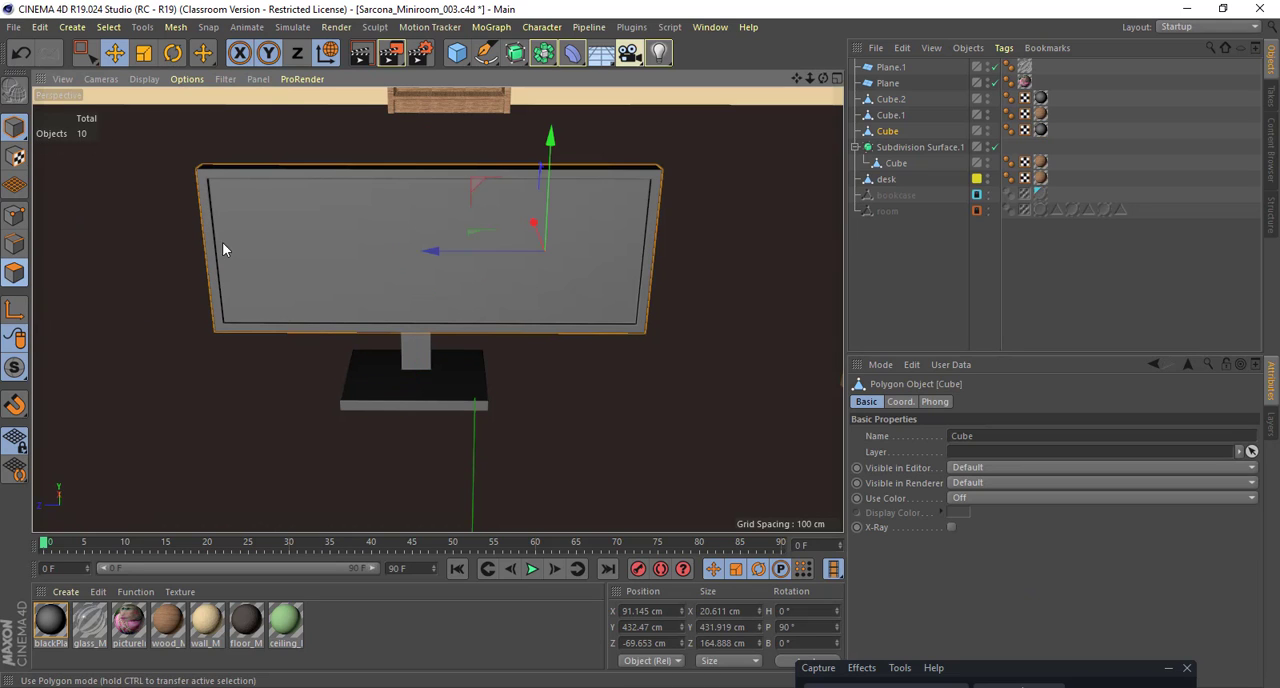
pyautogui.click(285, 235)
pyautogui.moveTo(138, 619); pyautogui.dragTo(374, 261)
pyautogui.keyDown('alt'); pyautogui.moveTo(530, 262); pyautogui.dragTo(270, 157); pyautogui.keyUp('alt')
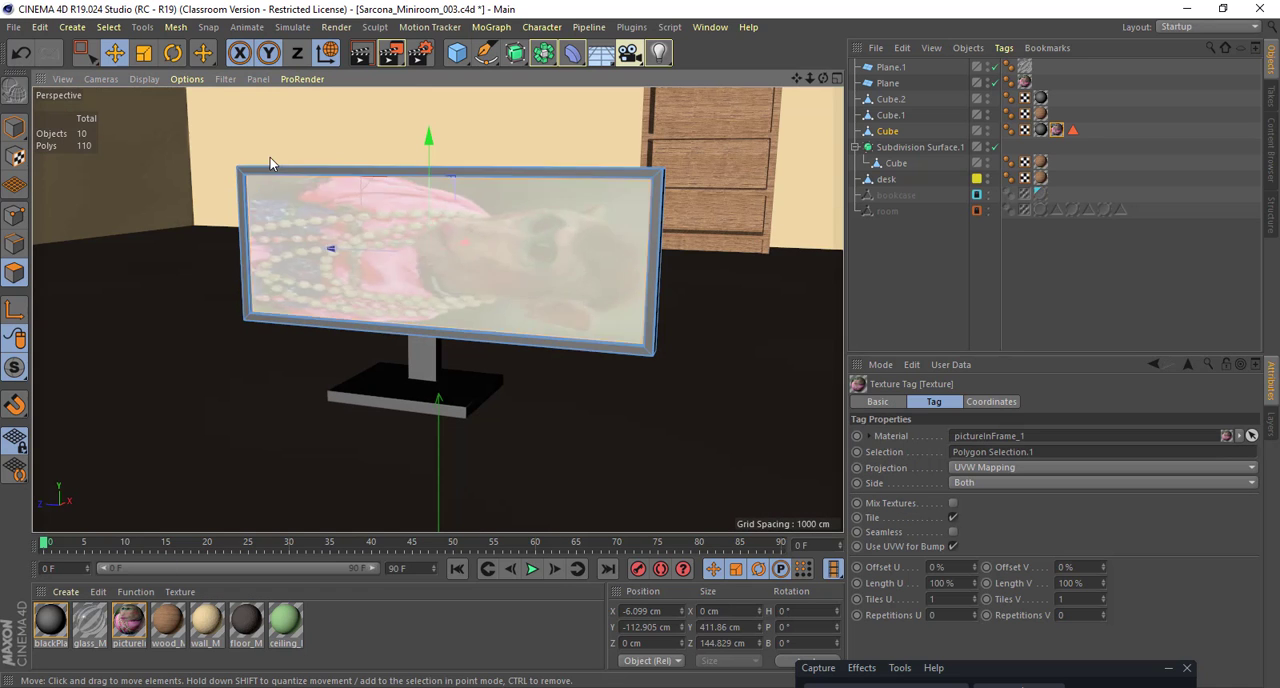
# Step: Set the screen picture's texture projection to Cubic and rotate the texture by -90° so the monkey stands upright
pyautogui.click(14, 156)
pyautogui.scroll(-3, 445, 207)
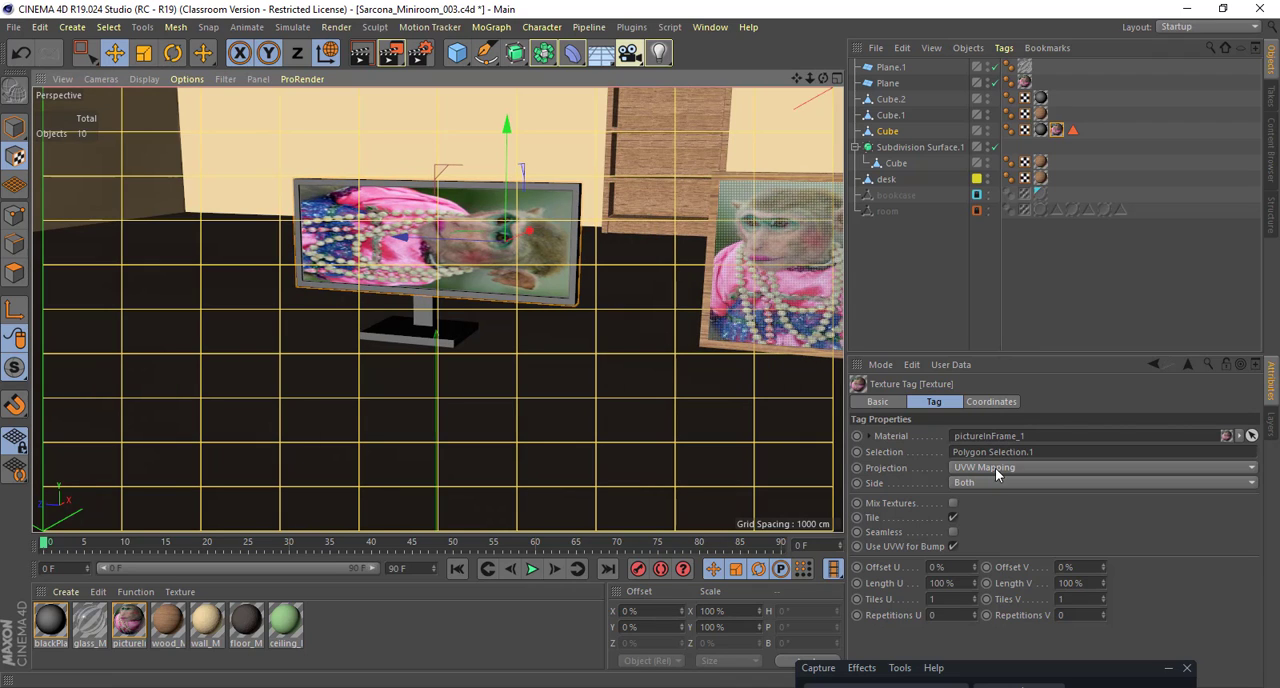
pyautogui.click(996, 468)
pyautogui.click(1006, 533)
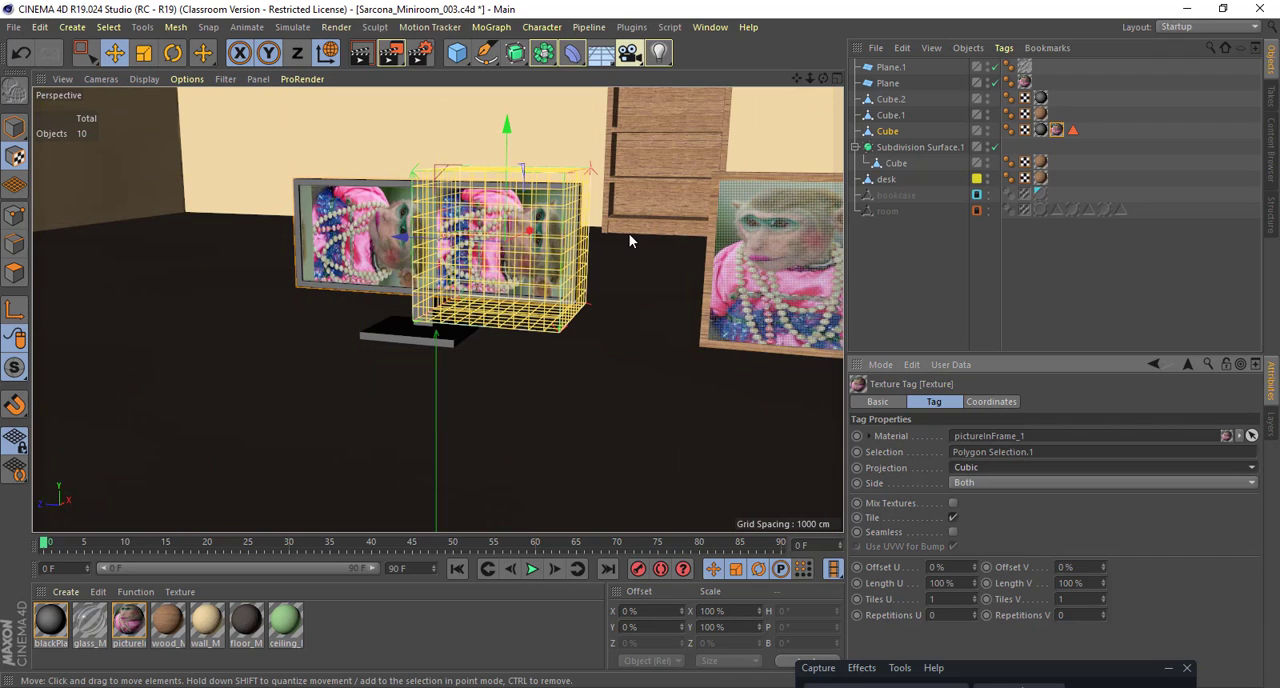
pyautogui.keyDown('alt'); pyautogui.moveTo(629, 234); pyautogui.dragTo(648, 294); pyautogui.keyUp('alt')
pyautogui.press('r')
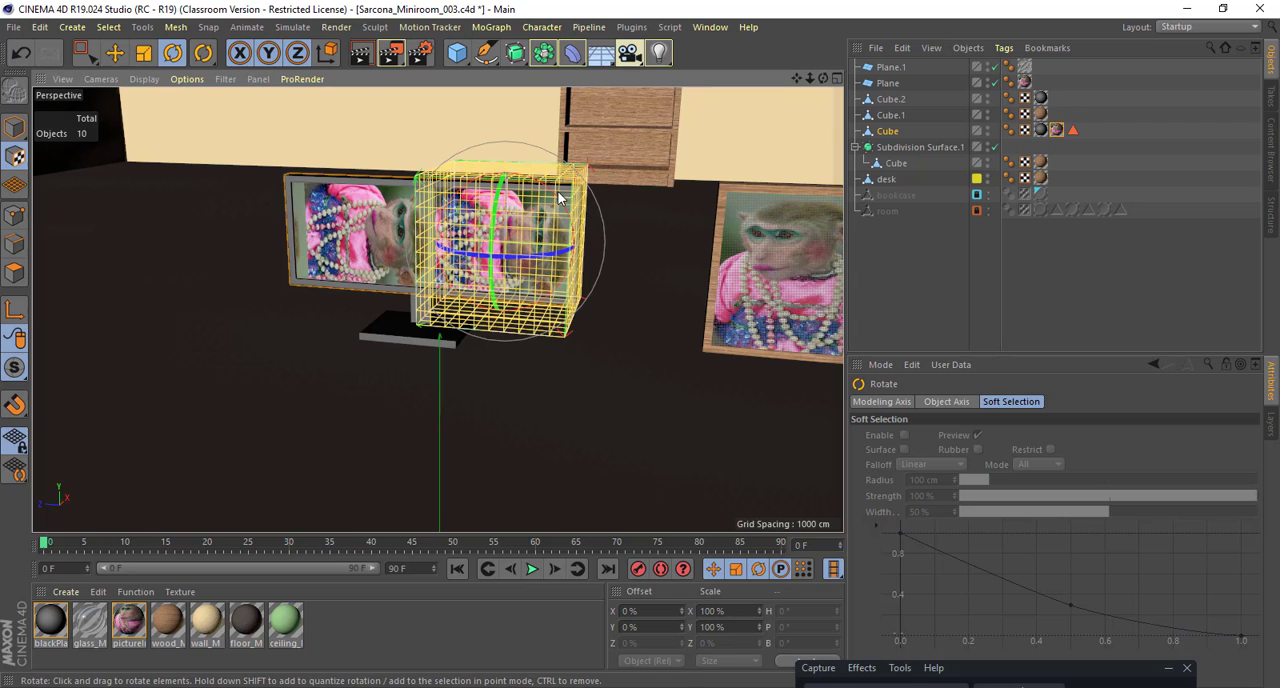
pyautogui.moveTo(560, 200); pyautogui.dragTo(455, 194)
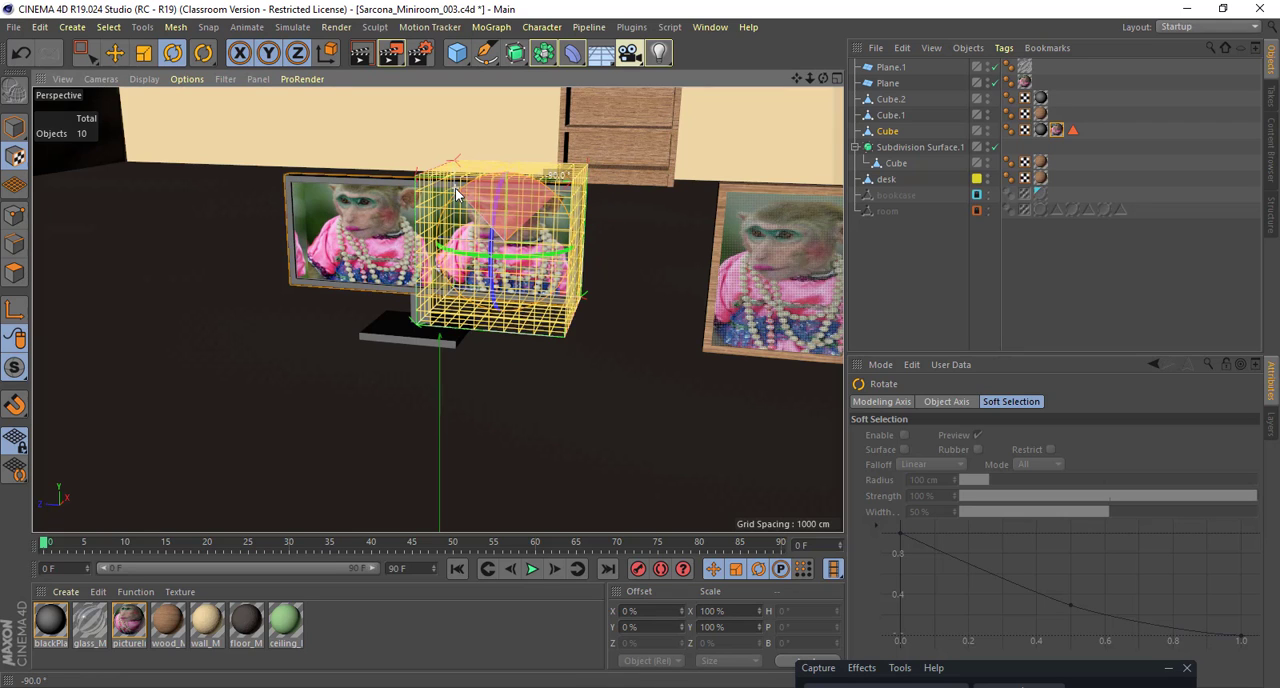
# Step: Scale the screen picture's texture to about 206.2% by 149.6% and move it to an X offset of about -109.4%
pyautogui.press('t')
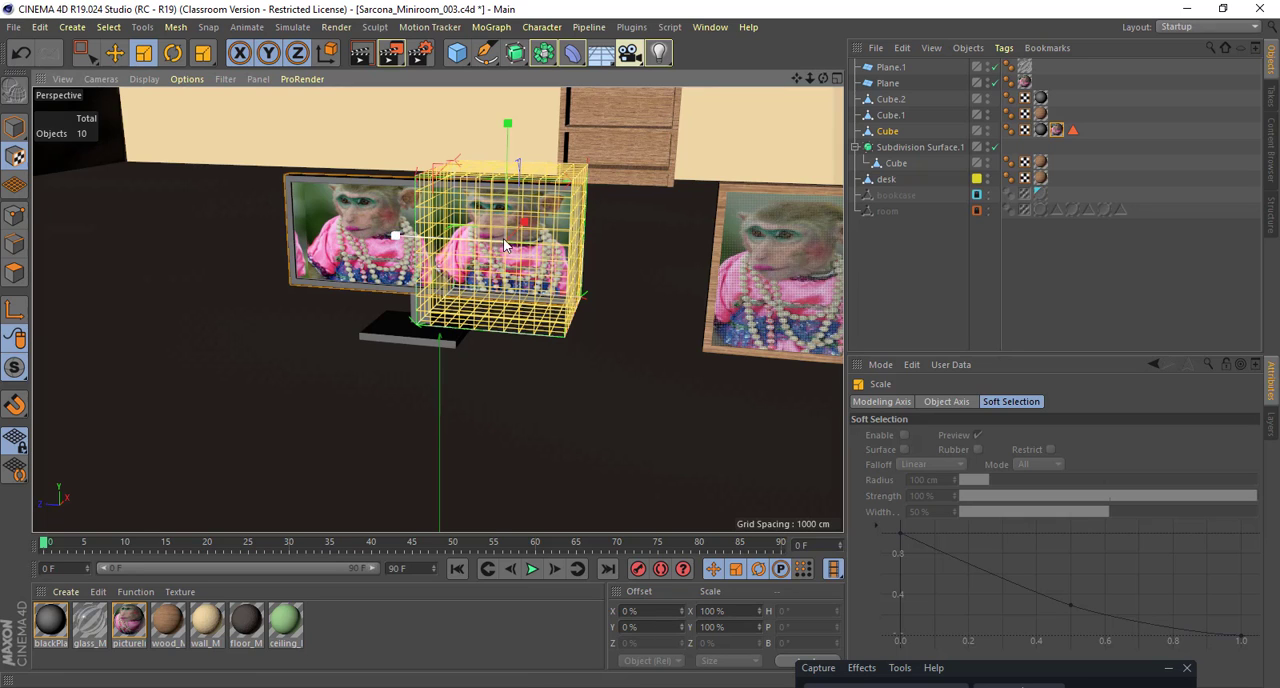
pyautogui.moveTo(395, 236); pyautogui.dragTo(930, 160)
pyautogui.press('e')
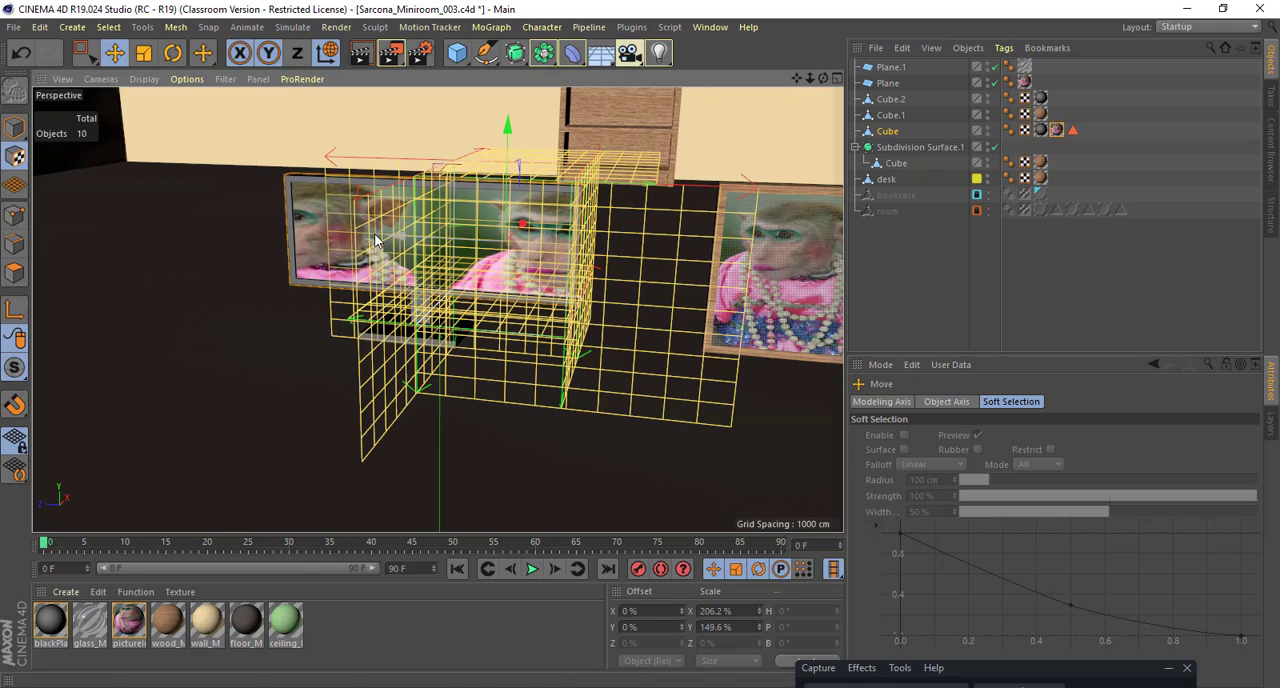
pyautogui.keyDown('alt'); pyautogui.moveTo(375, 240); pyautogui.dragTo(133, 318); pyautogui.keyUp('alt')
pyautogui.keyDown('alt'); pyautogui.moveTo(325, 240); pyautogui.dragTo(195, 322); pyautogui.keyUp('alt')
pyautogui.keyDown('alt'); pyautogui.moveTo(603, 236); pyautogui.dragTo(560, 288); pyautogui.keyUp('alt')
pyautogui.moveTo(602, 204)
pyautogui.mouseDown()
pyautogui.moveTo(505, 242)
pyautogui.moveTo(668, 180)
pyautogui.moveTo(573, 215)
pyautogui.moveTo(601, 206)
pyautogui.mouseUp()
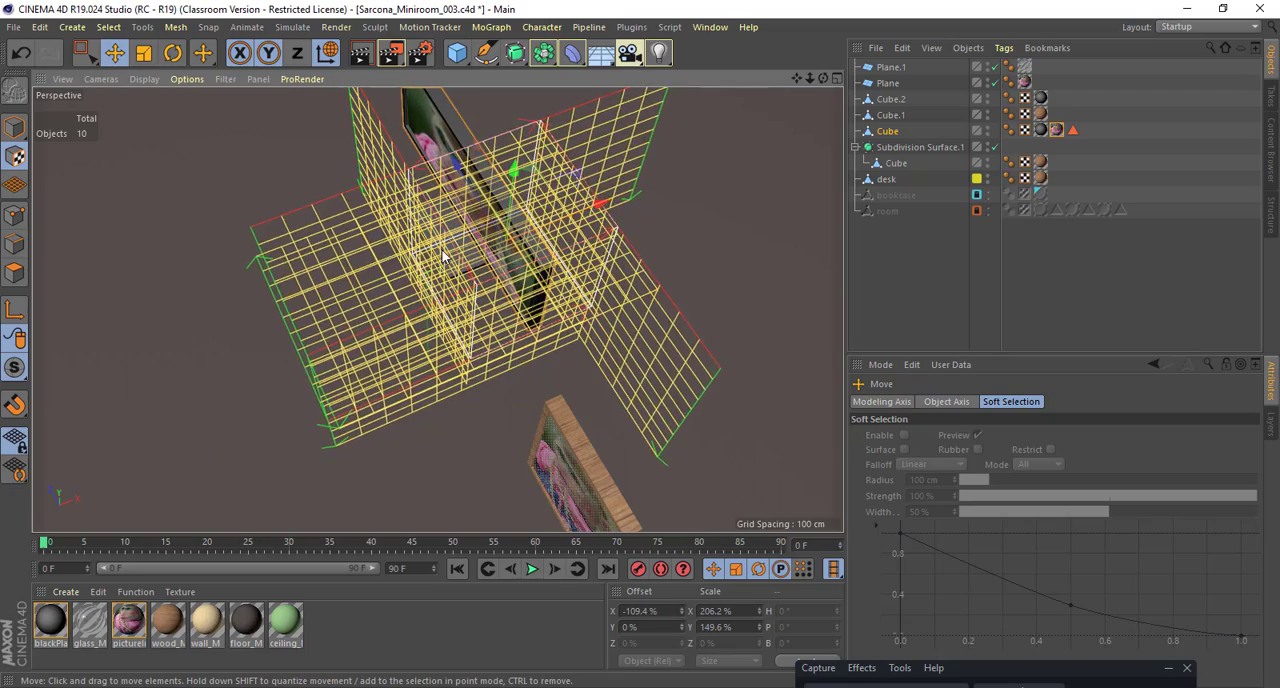
# Step: Stretch the screen picture's texture to a Y scale of about 237.8%, shift it to a -40% Y offset and return to model mode
pyautogui.keyDown('alt'); pyautogui.moveTo(443, 257); pyautogui.dragTo(822, 187); pyautogui.keyUp('alt')
pyautogui.press('t')
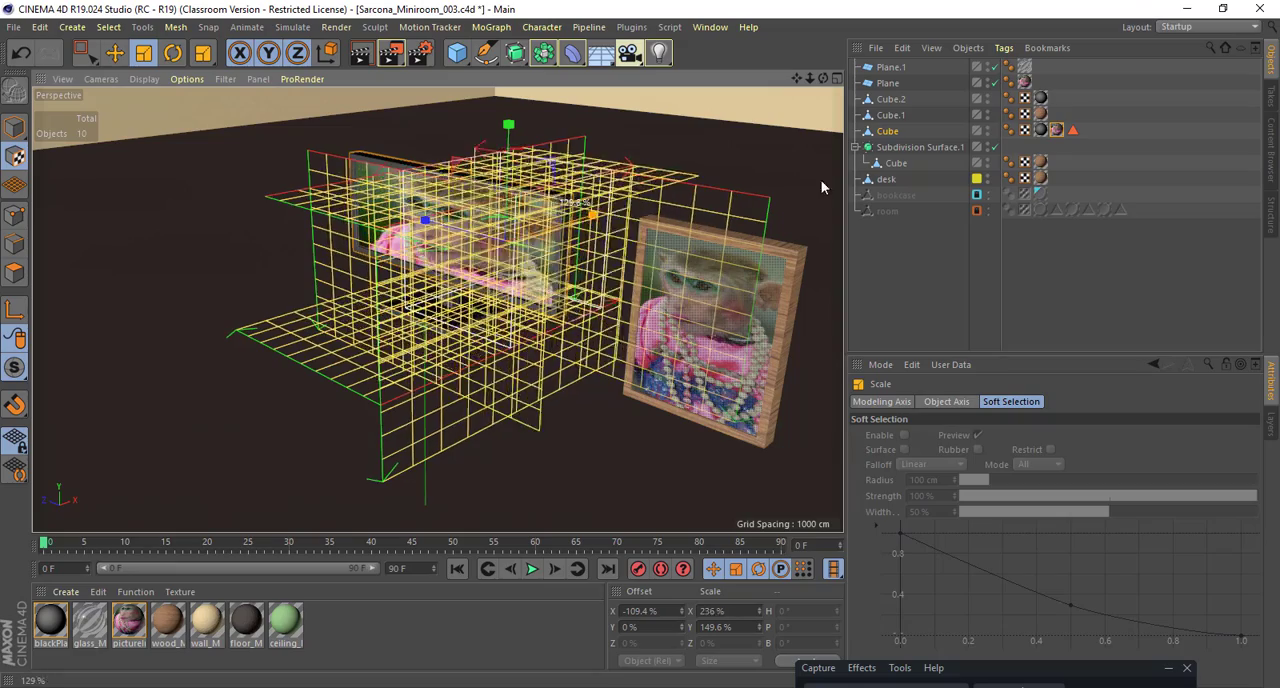
pyautogui.hotkey('ctrl', 'z')
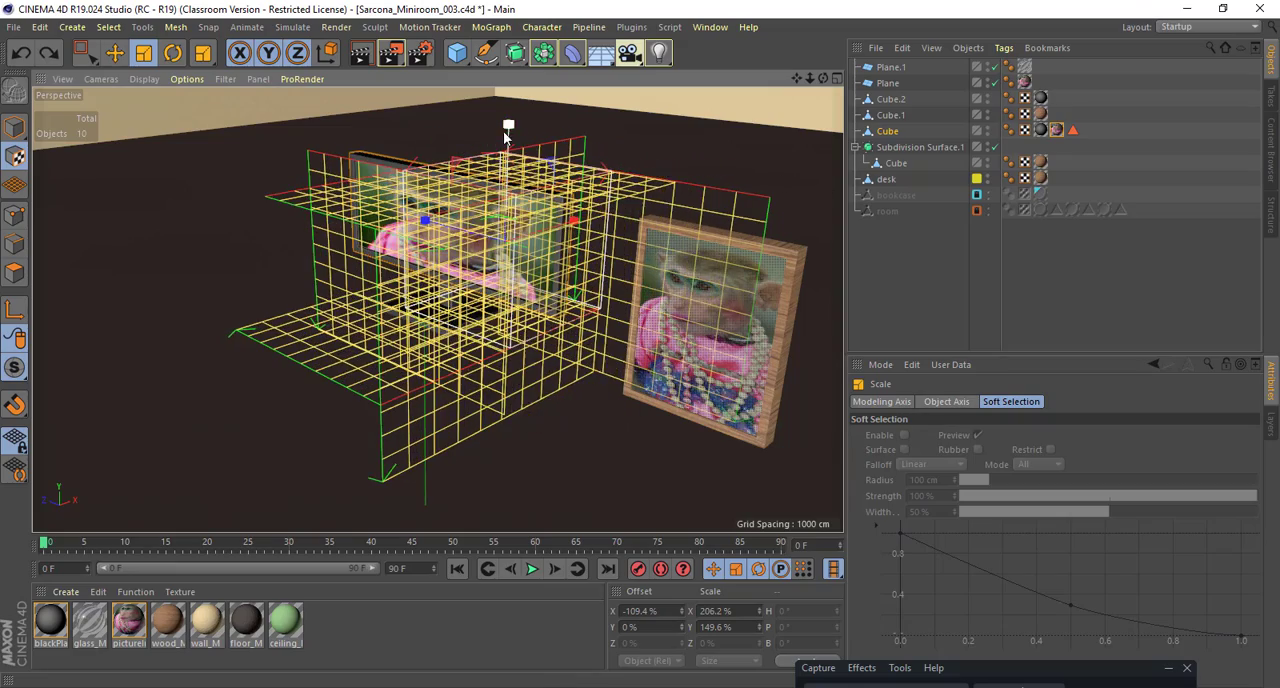
pyautogui.moveTo(508, 128); pyautogui.dragTo(538, 305)
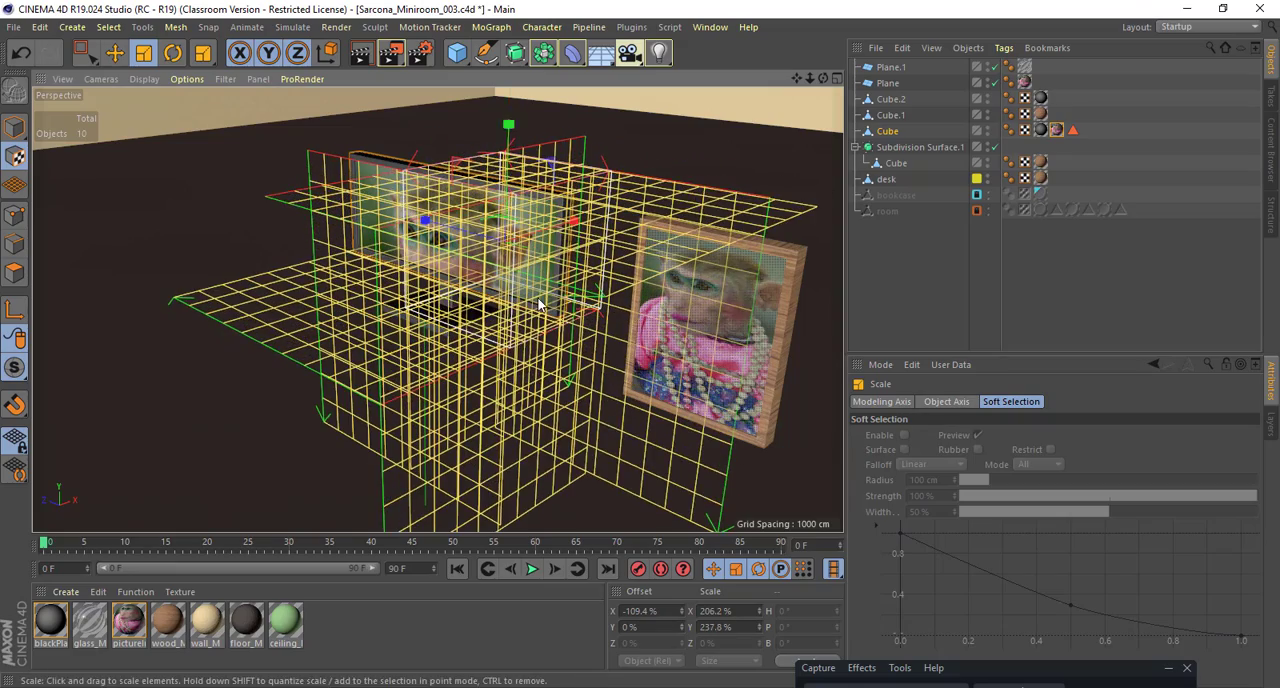
pyautogui.press('r')
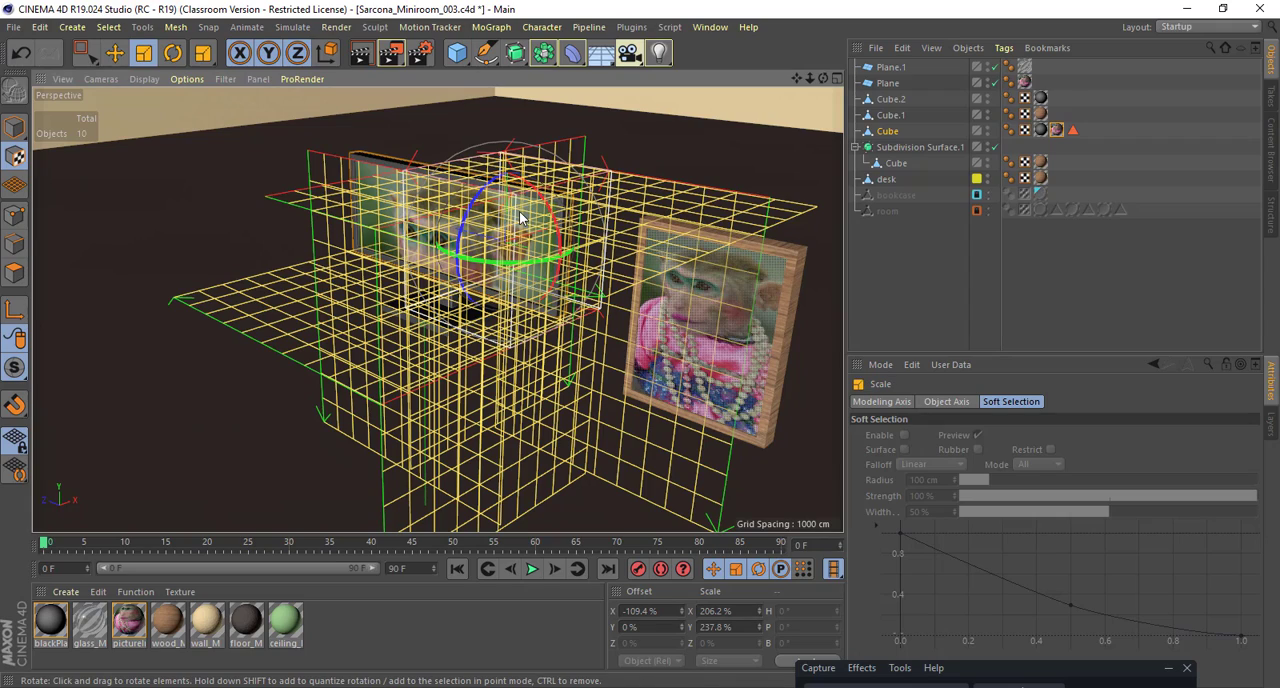
pyautogui.press('e')
pyautogui.keyDown('alt'); pyautogui.moveTo(512, 145); pyautogui.dragTo(306, 234); pyautogui.keyUp('alt')
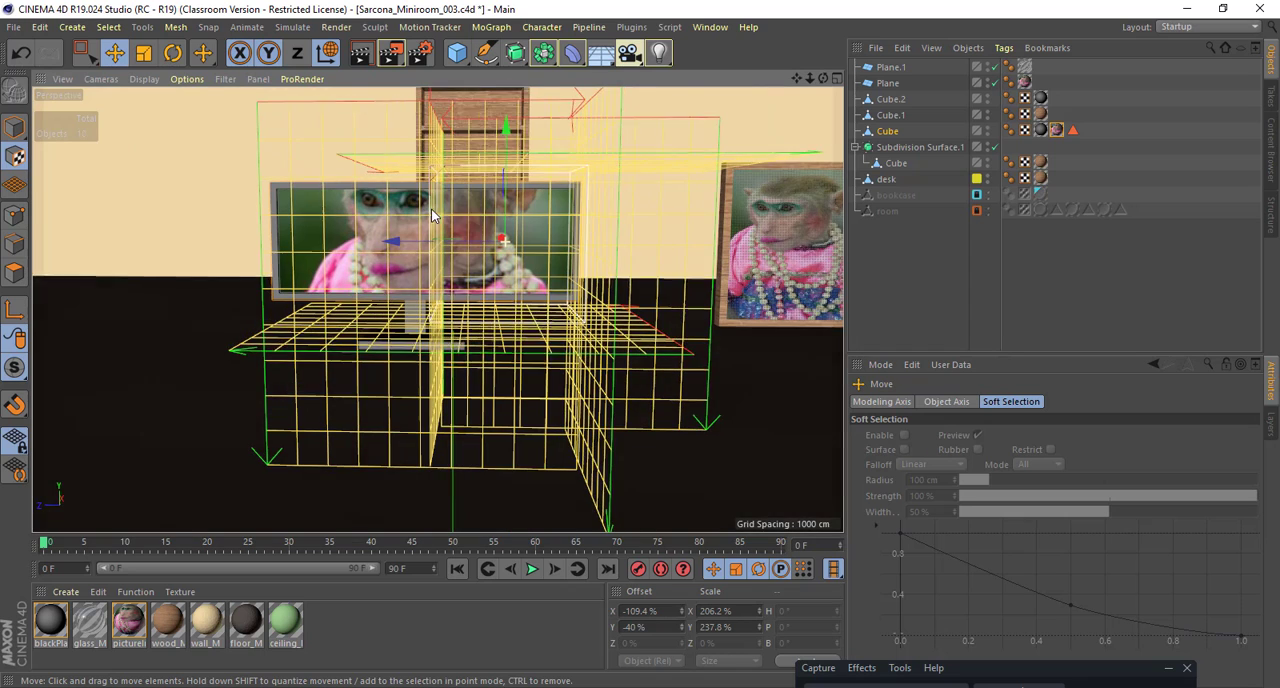
pyautogui.click(14, 127)
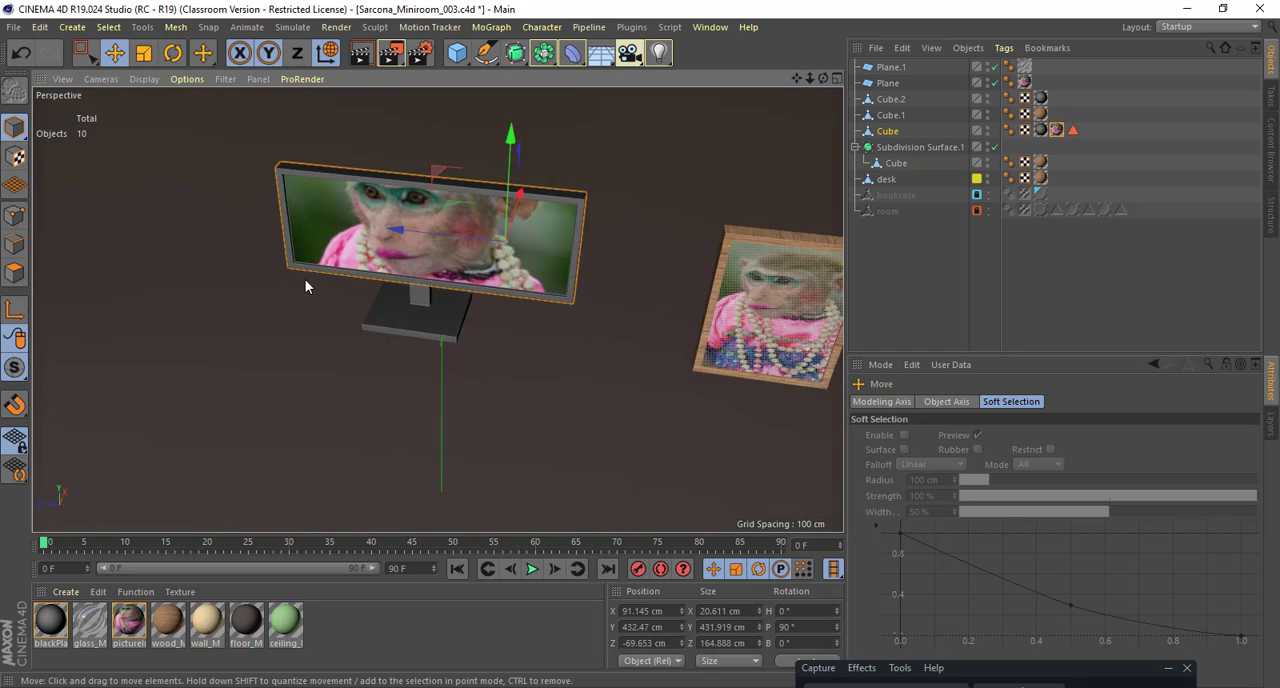
# Step: Inspect the picture on the monitor and check pictureInFrame_1's reflectance settings in the Material Editor
pyautogui.keyDown('alt'); pyautogui.moveTo(305, 286); pyautogui.dragTo(398, 257, button='right'); pyautogui.keyUp('alt')
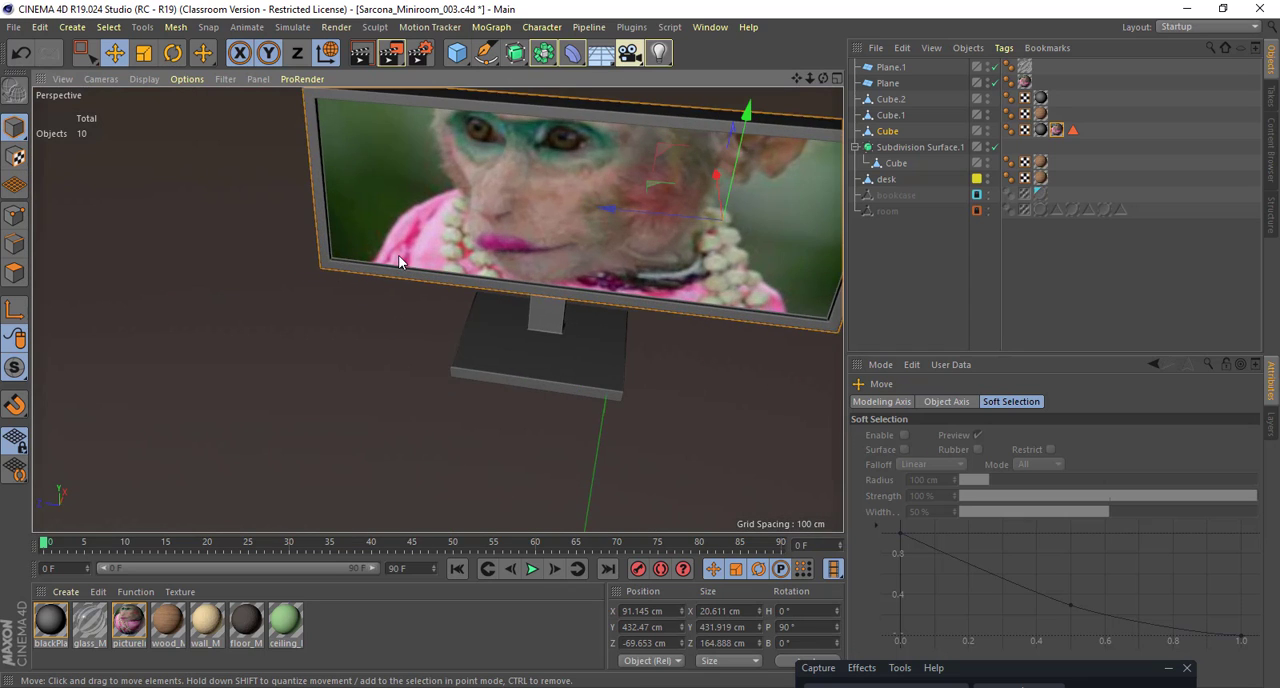
pyautogui.keyDown('alt'); pyautogui.moveTo(398, 257); pyautogui.dragTo(250, 380); pyautogui.keyUp('alt')
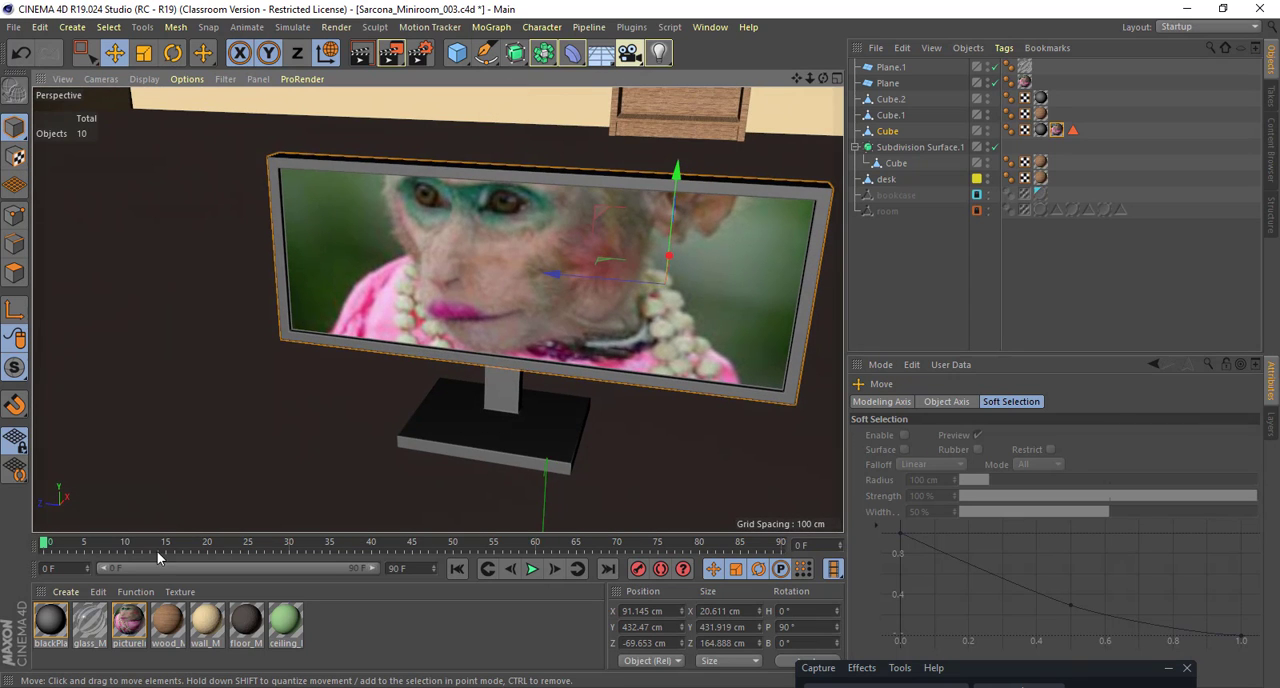
pyautogui.doubleClick(128, 620)
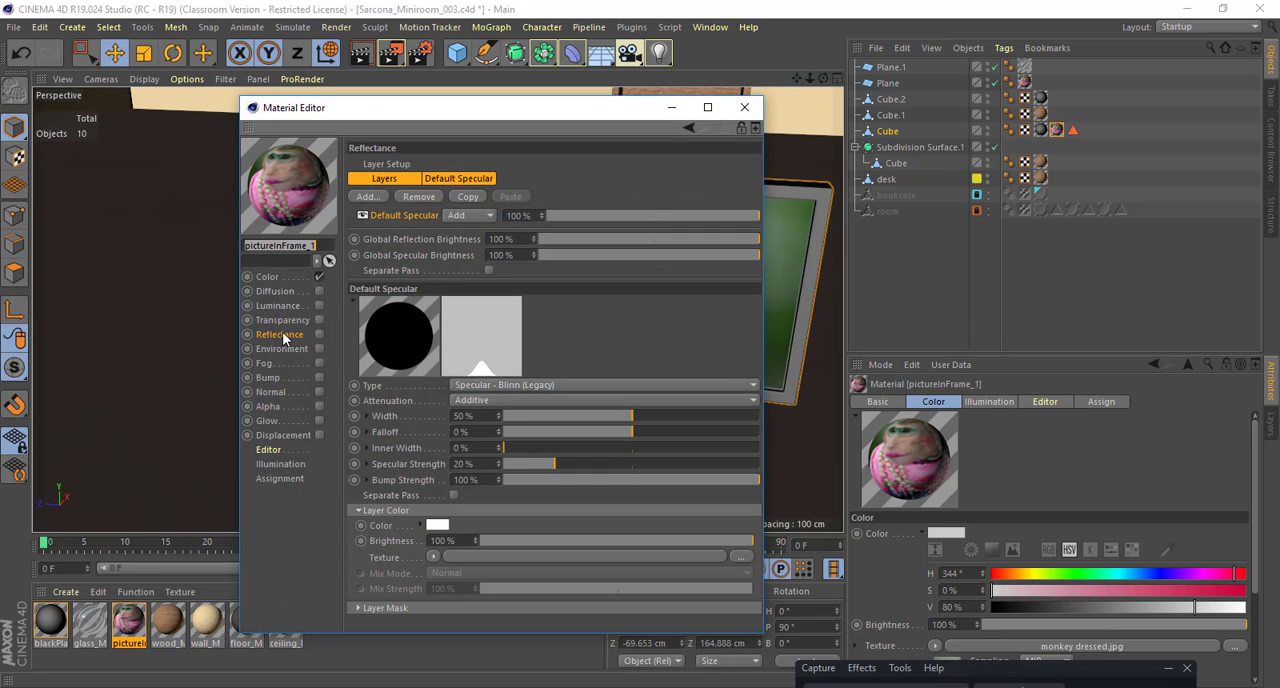
pyautogui.click(744, 107)
pyautogui.keyDown('alt'); pyautogui.moveTo(633, 289); pyautogui.dragTo(543, 283); pyautogui.keyUp('alt')
pyautogui.keyDown('alt'); pyautogui.moveTo(543, 283); pyautogui.dragTo(485, 279, button='right'); pyautogui.keyUp('alt')
pyautogui.keyDown('alt'); pyautogui.moveTo(485, 279); pyautogui.dragTo(416, 275, button='middle'); pyautogui.keyUp('alt')
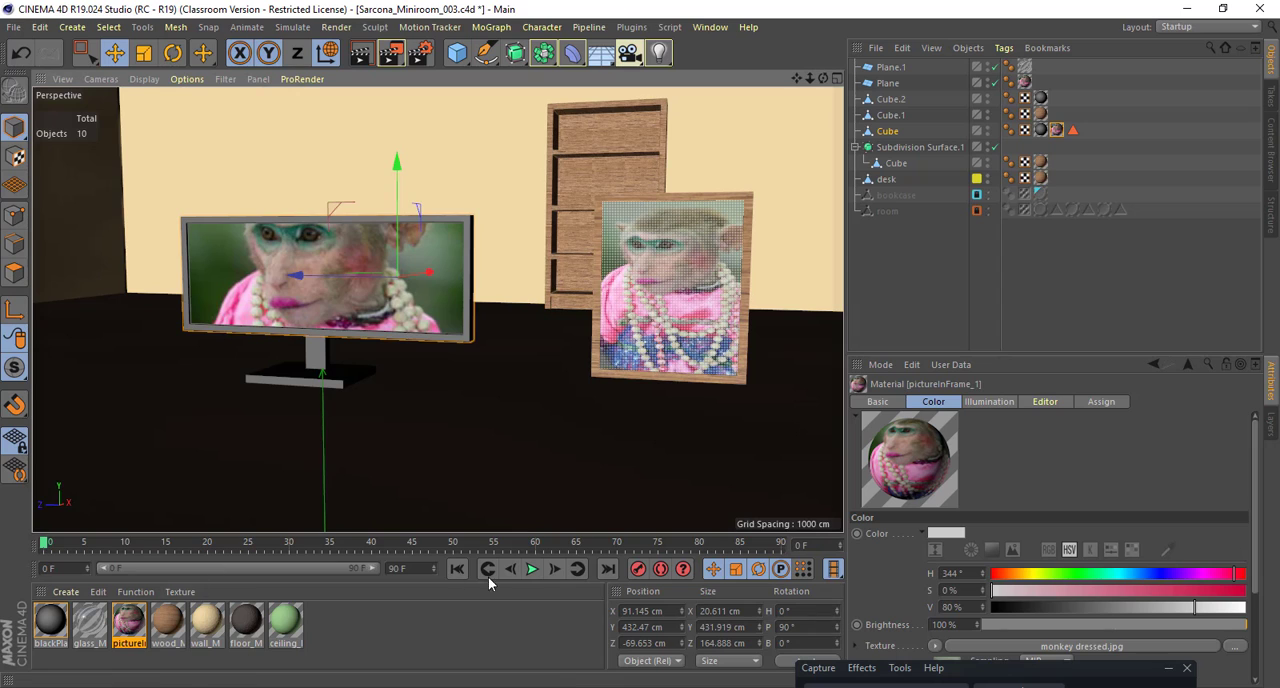
# Step: Group the wooden frame Cube.1 with Plane and Plane.1 under a null and name it PictureFrame
pyautogui.keyDown('alt'); pyautogui.moveTo(536, 284); pyautogui.dragTo(526, 293); pyautogui.keyUp('alt')
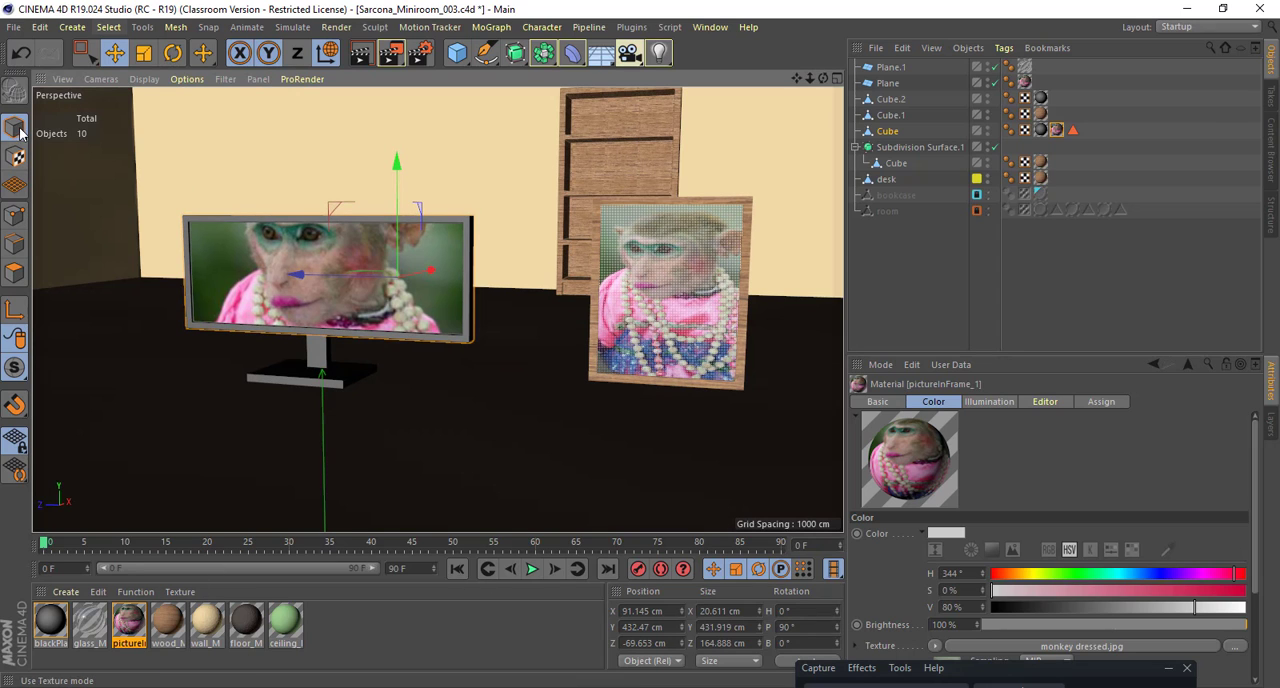
pyautogui.keyDown('alt'); pyautogui.moveTo(686, 272); pyautogui.dragTo(722, 289); pyautogui.keyUp('alt')
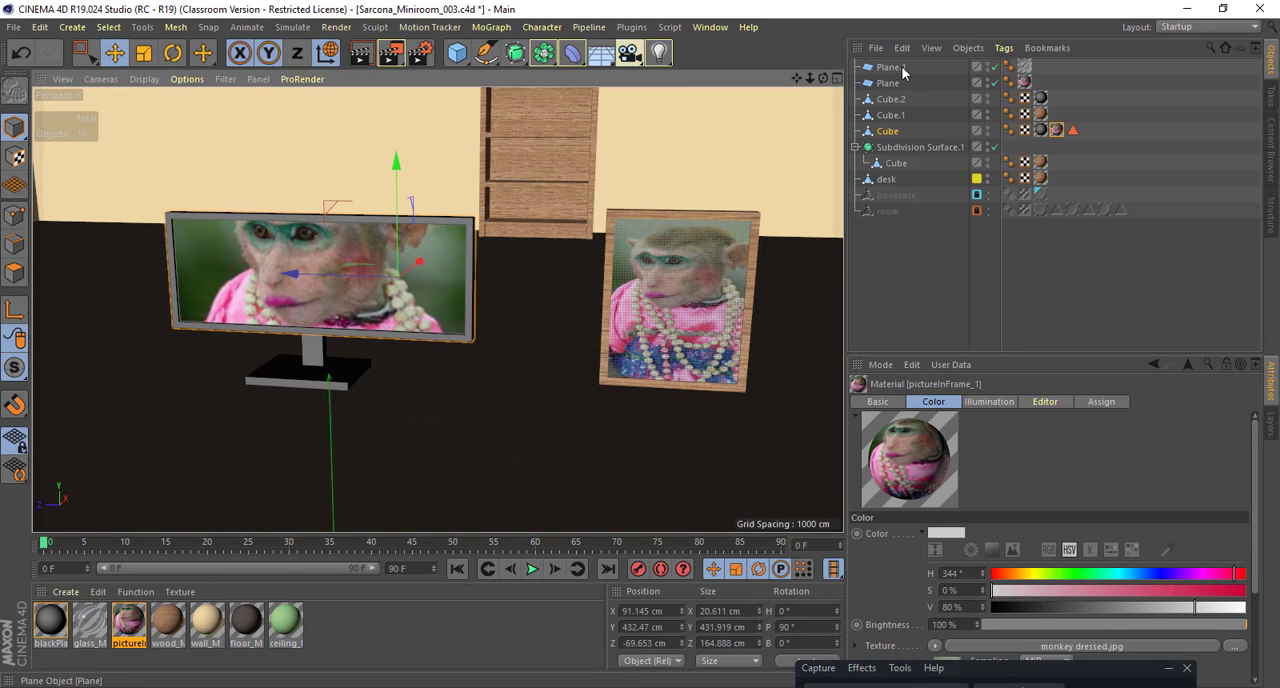
pyautogui.click(902, 70)
pyautogui.keyDown('shift'); pyautogui.click(903, 86); pyautogui.keyUp('shift')
pyautogui.keyDown('alt'); pyautogui.moveTo(731, 219); pyautogui.dragTo(674, 299); pyautogui.keyUp('alt')
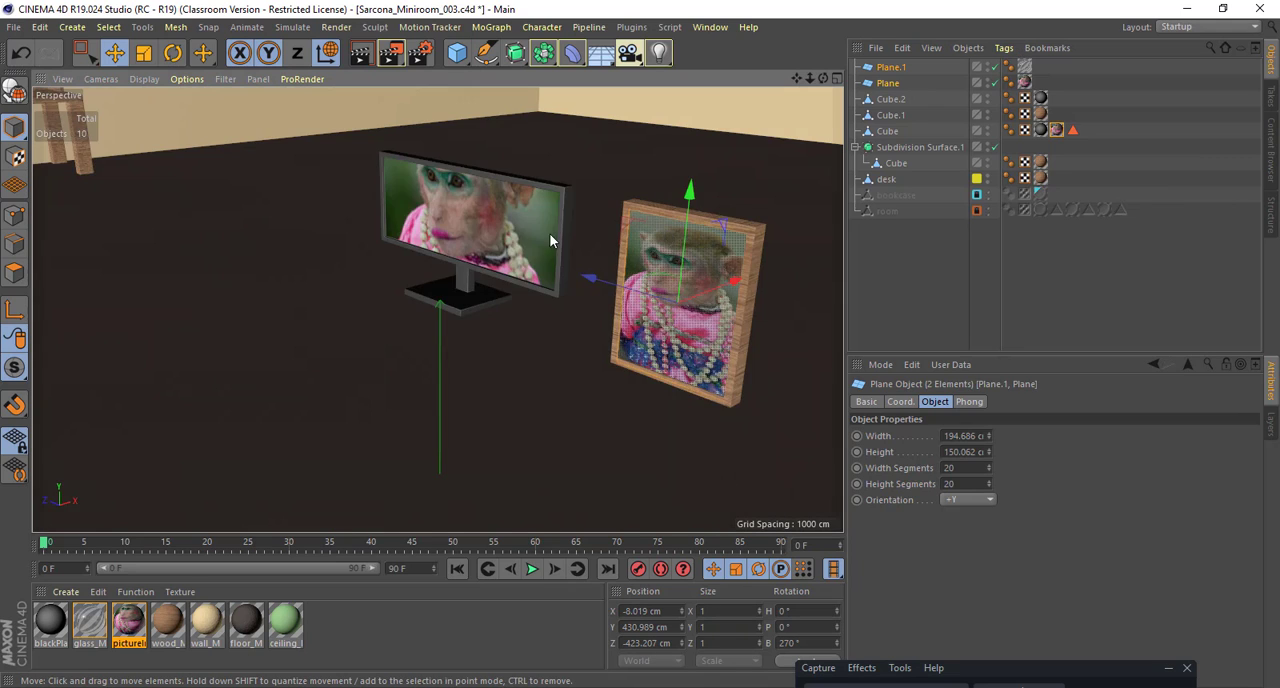
pyautogui.keyDown('alt'); pyautogui.moveTo(549, 234); pyautogui.dragTo(438, 238, button='middle'); pyautogui.keyUp('alt')
pyautogui.keyDown('shift'); pyautogui.click(888, 101); pyautogui.keyUp('shift')
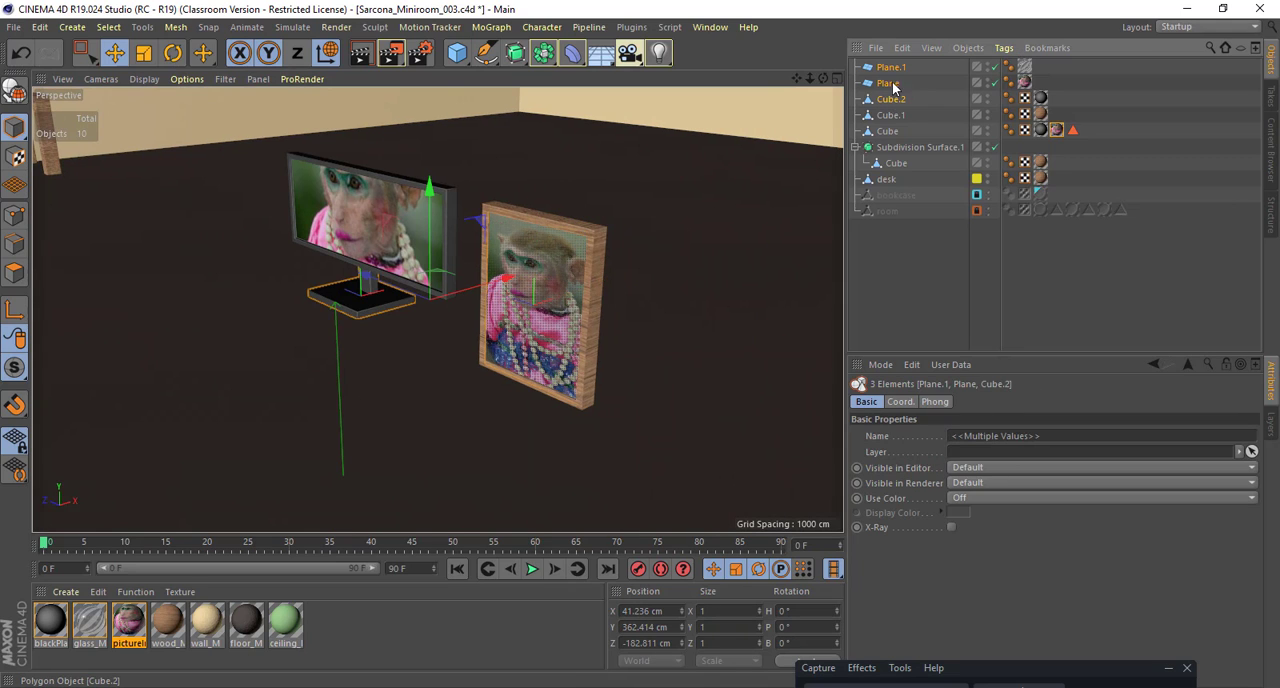
pyautogui.keyDown('ctrl'); pyautogui.click(893, 99); pyautogui.keyUp('ctrl')
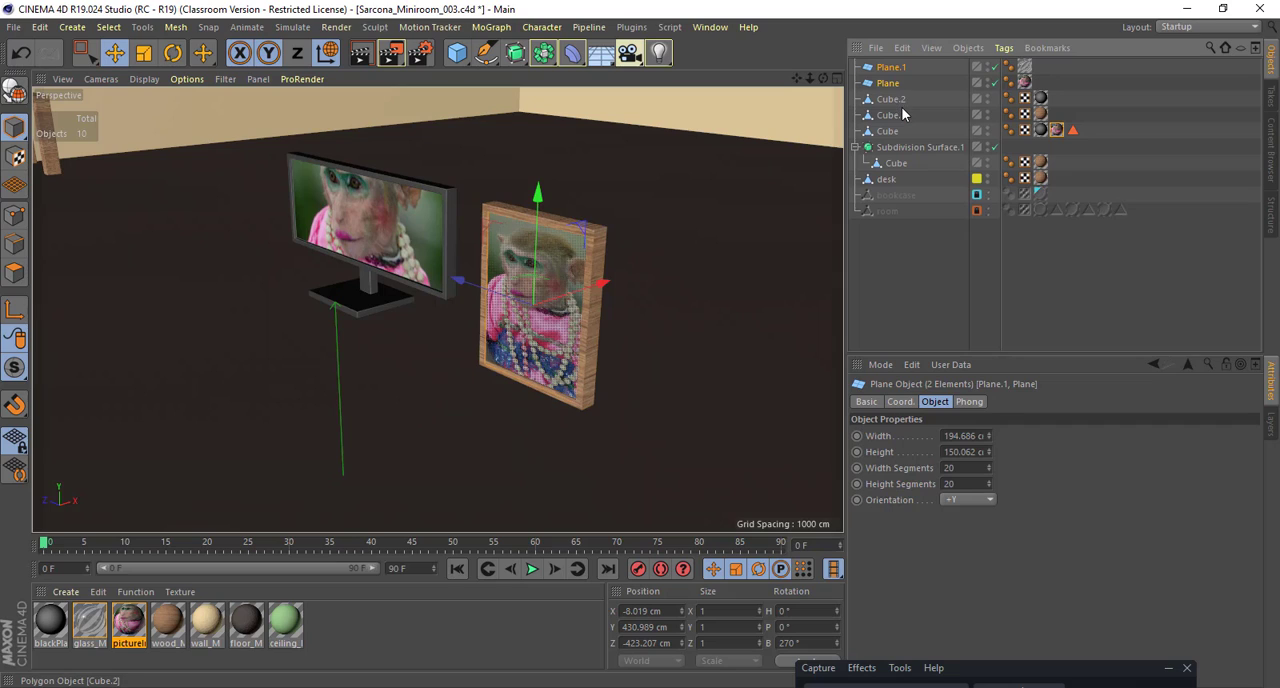
pyautogui.keyDown('shift'); pyautogui.click(890, 115); pyautogui.keyUp('shift')
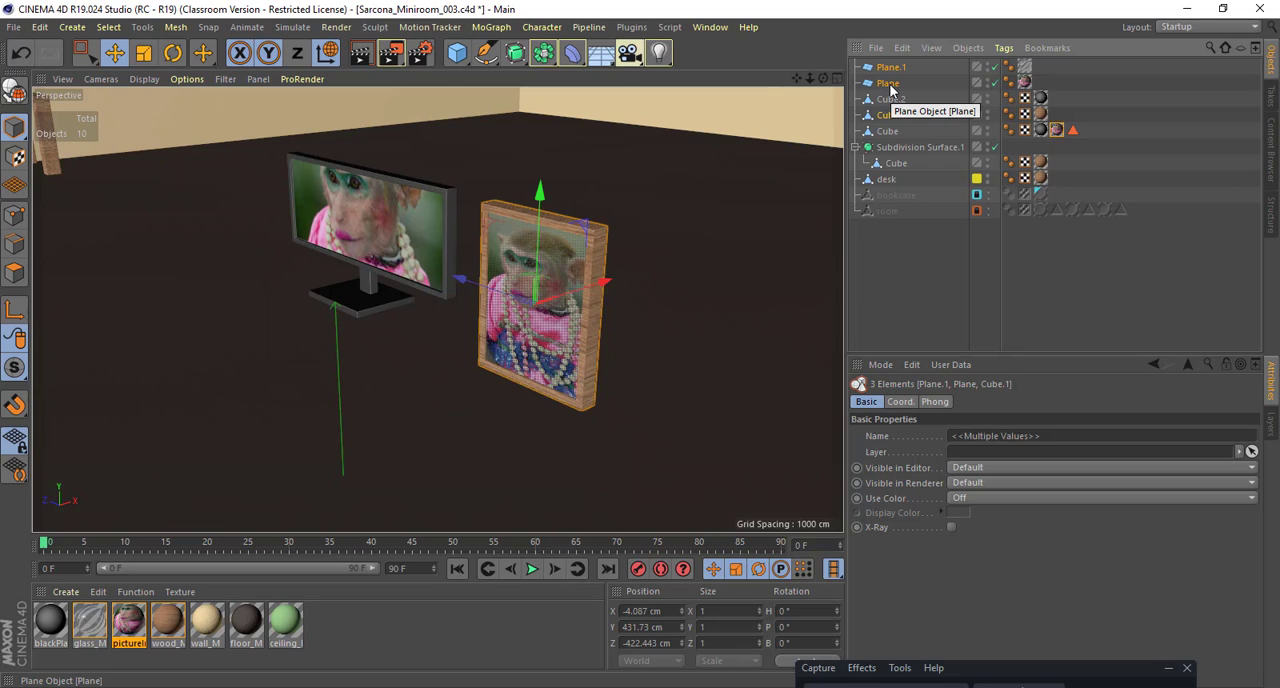
pyautogui.hotkey('alt', 'g')
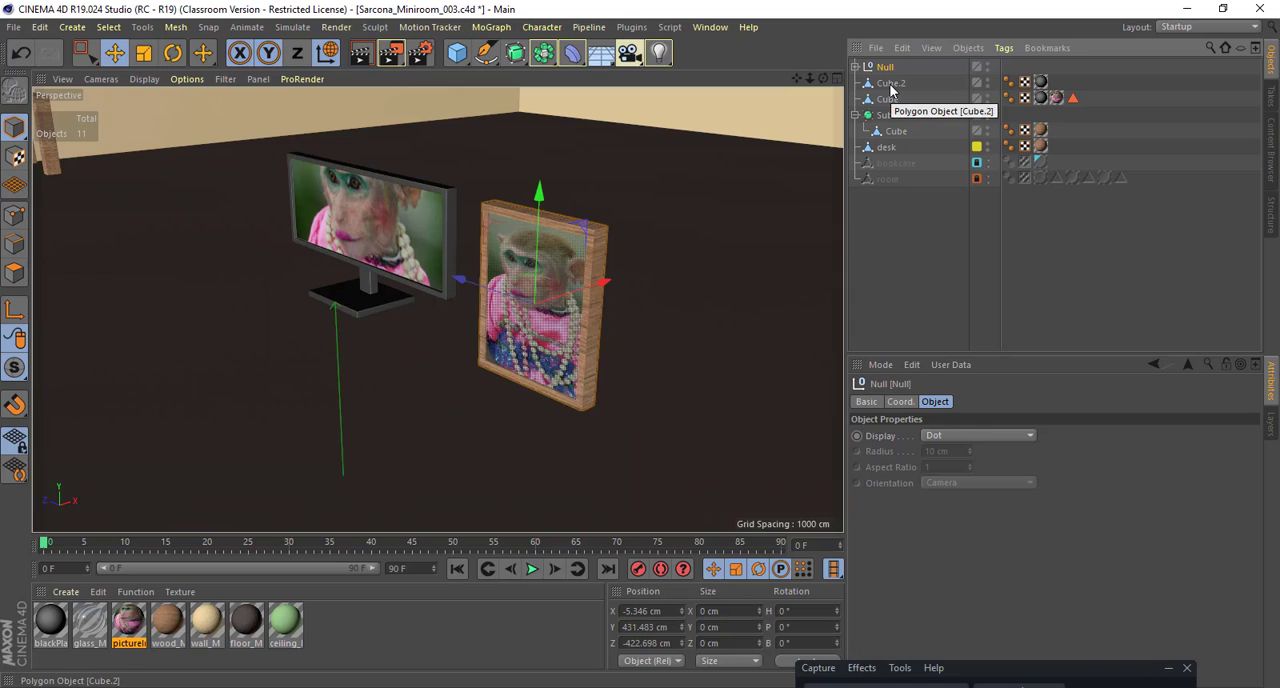
pyautogui.doubleClick(888, 66)
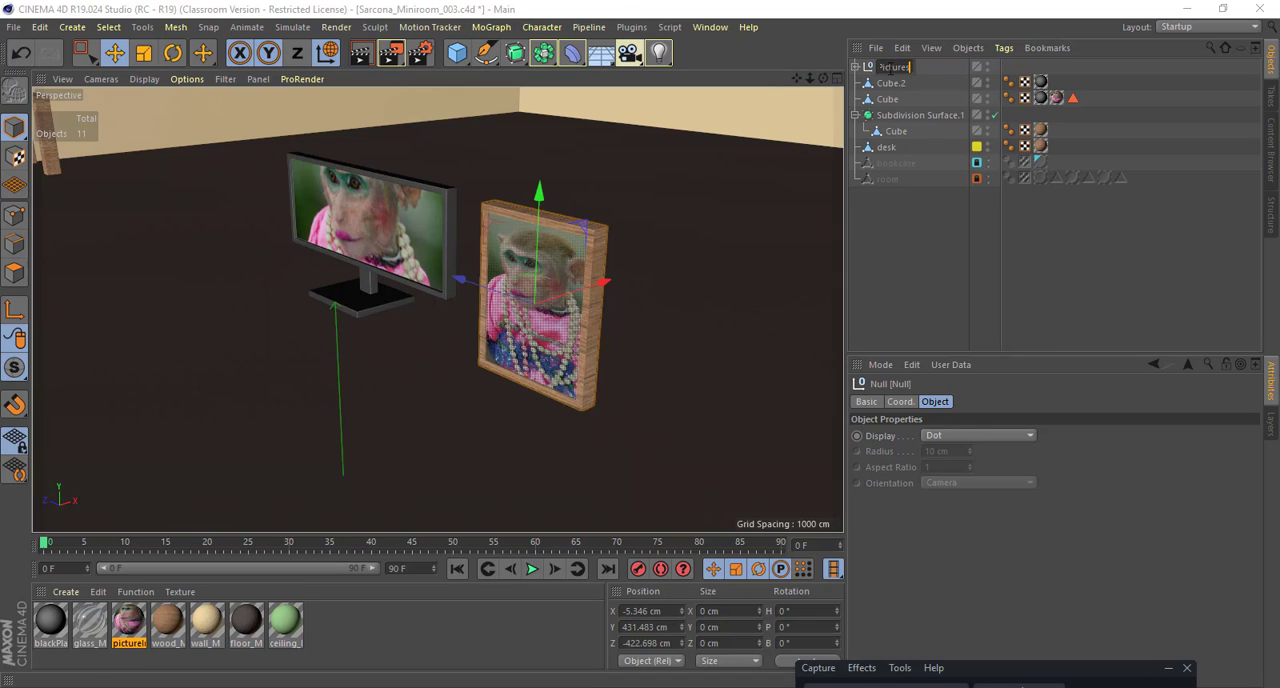
pyautogui.press('Return')
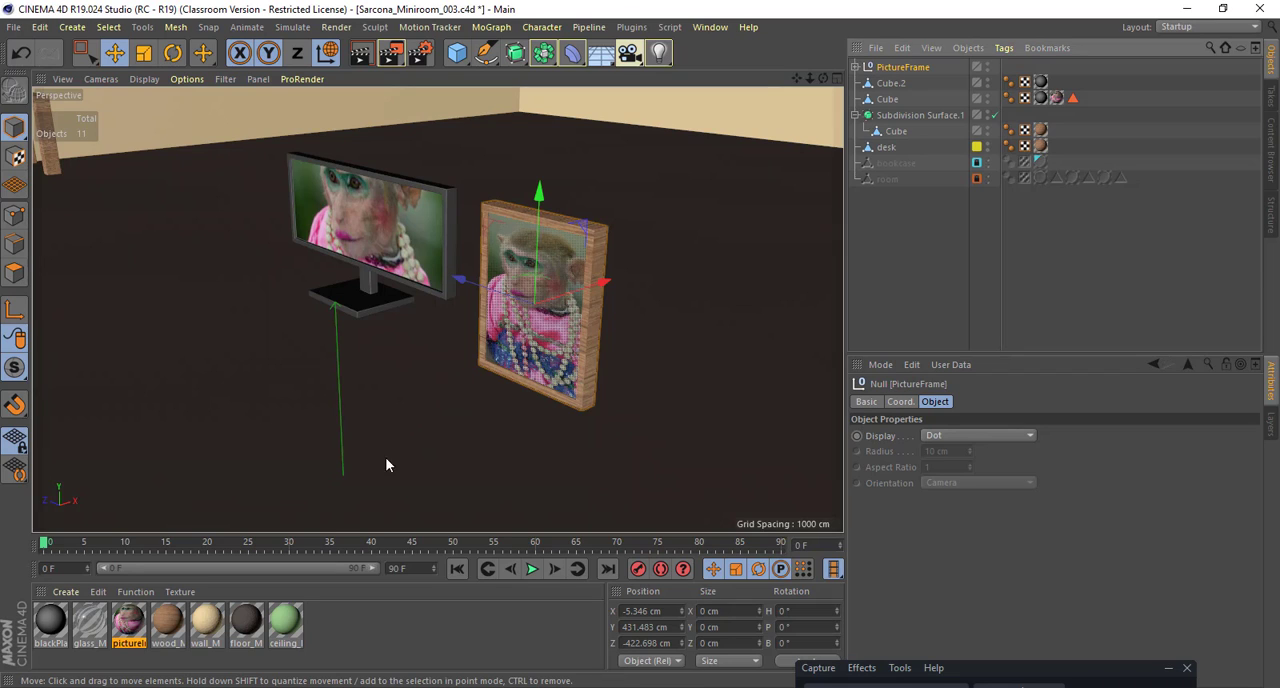
# Step: Group the monitor's parts Cube.2 and the top-level Cube under a null and name it Monitor
pyautogui.click(891, 84)
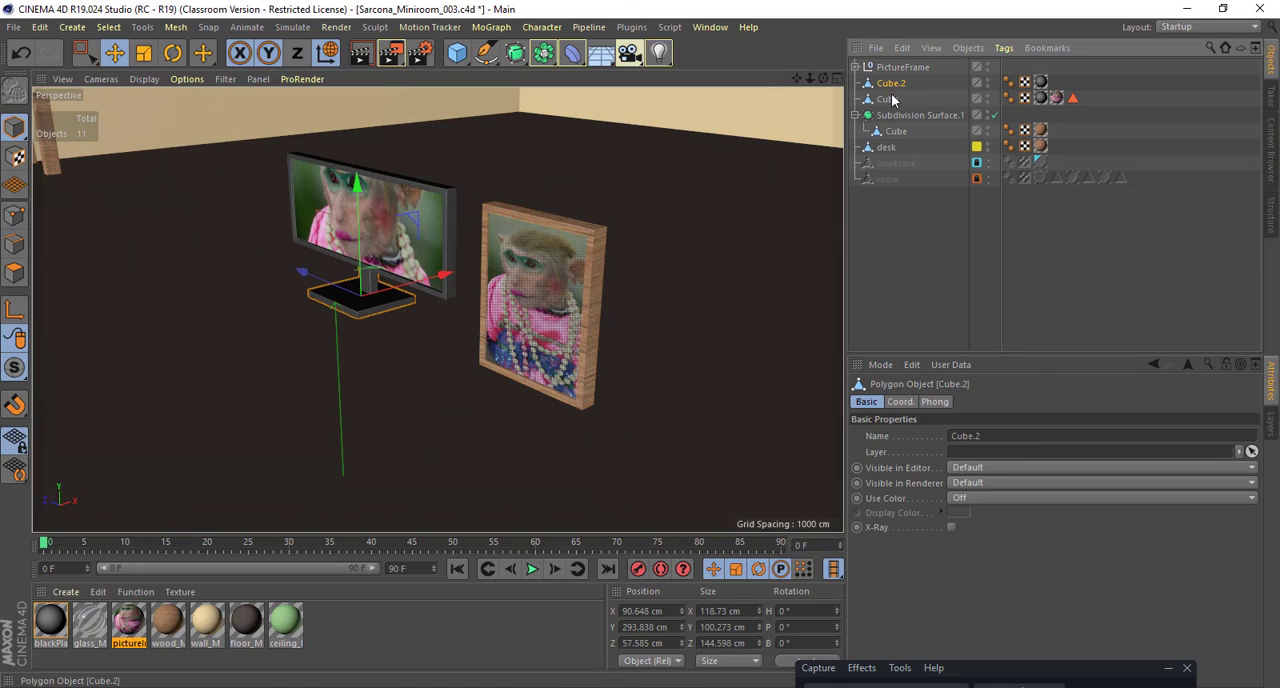
pyautogui.keyDown('ctrl'); pyautogui.click(891, 100); pyautogui.keyUp('ctrl')
pyautogui.hotkey('alt', 'g')
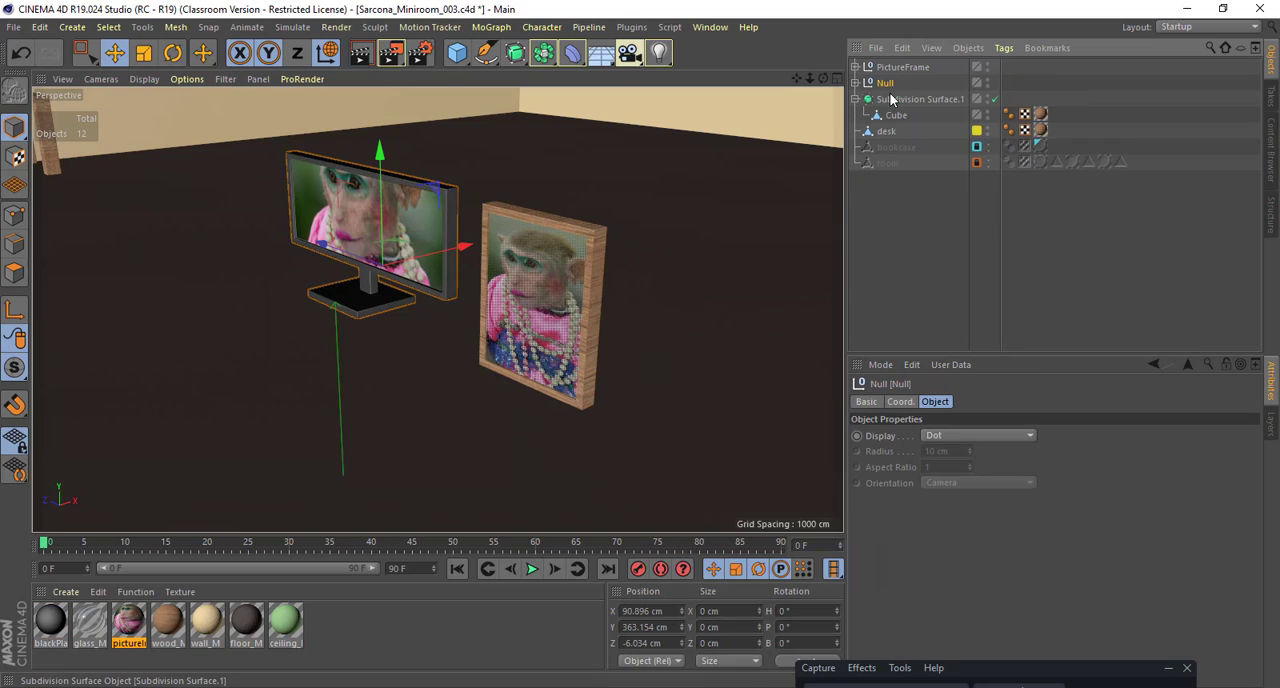
pyautogui.doubleClick(885, 84)
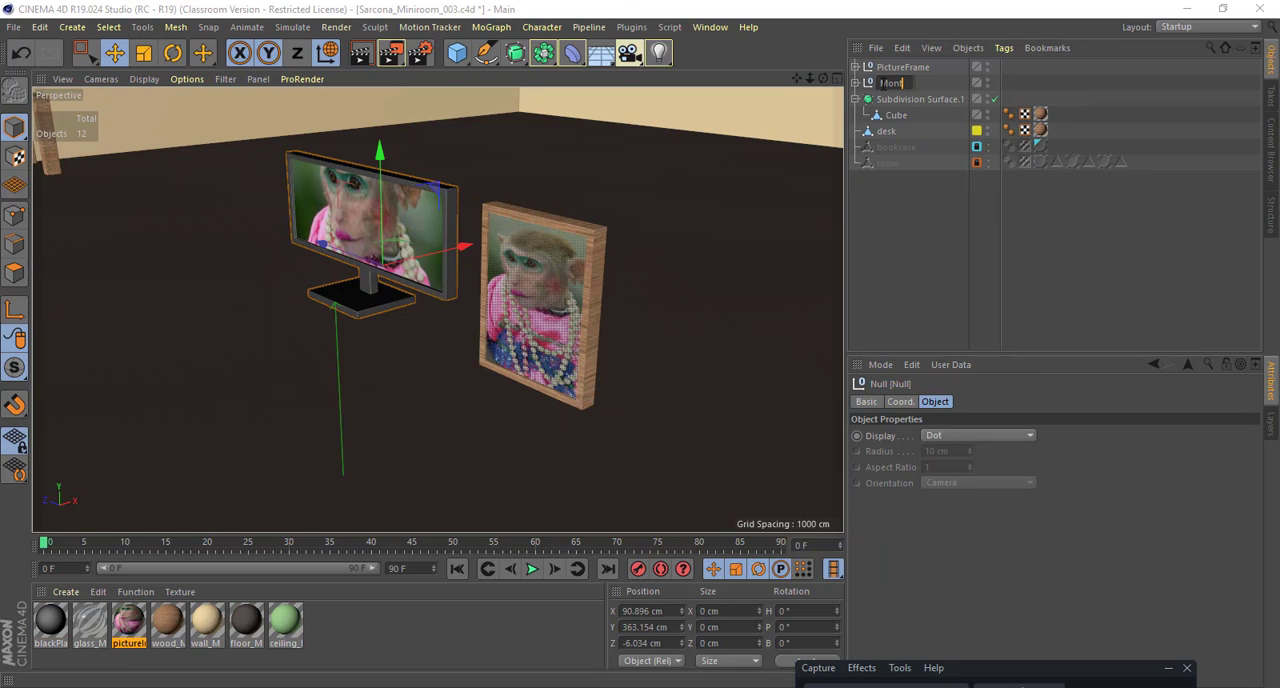
pyautogui.write('Monitor')
pyautogui.press('Return')
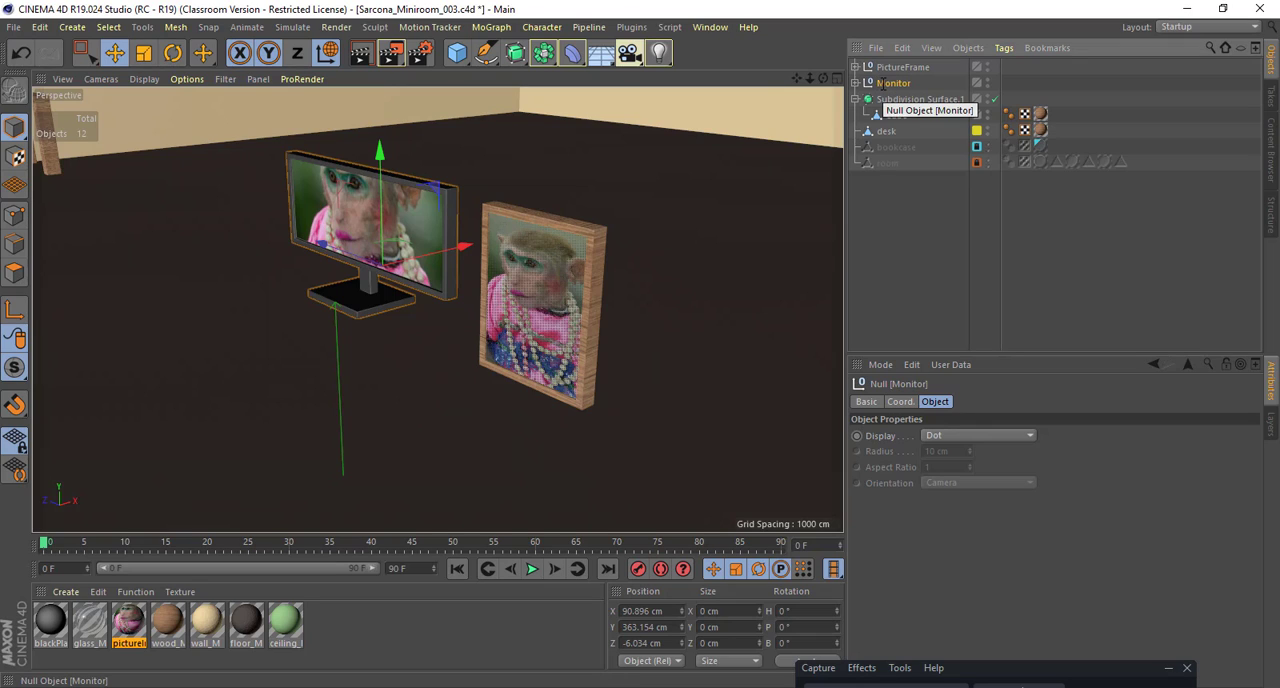
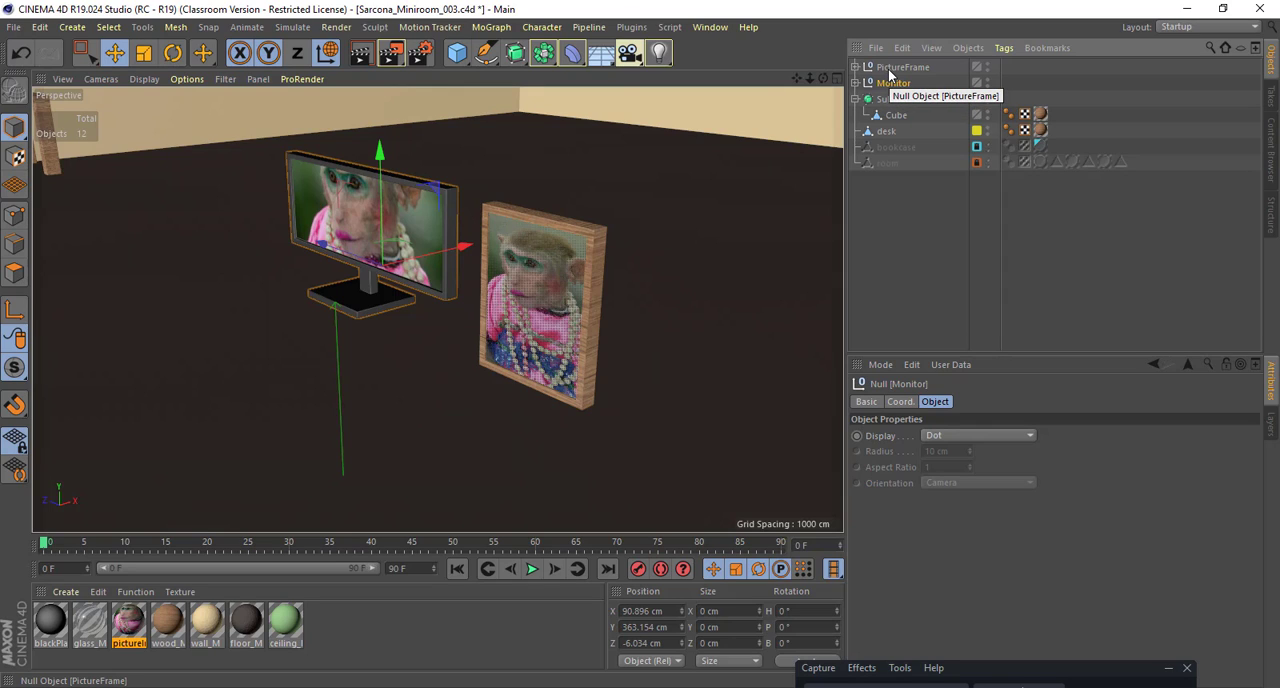
# Step: Try to reposition the monitor stand Cube.2 on its own and undo the attempt
pyautogui.click(899, 67)
pyautogui.keyDown('alt'); pyautogui.moveTo(481, 254); pyautogui.dragTo(610, 305); pyautogui.keyUp('alt')
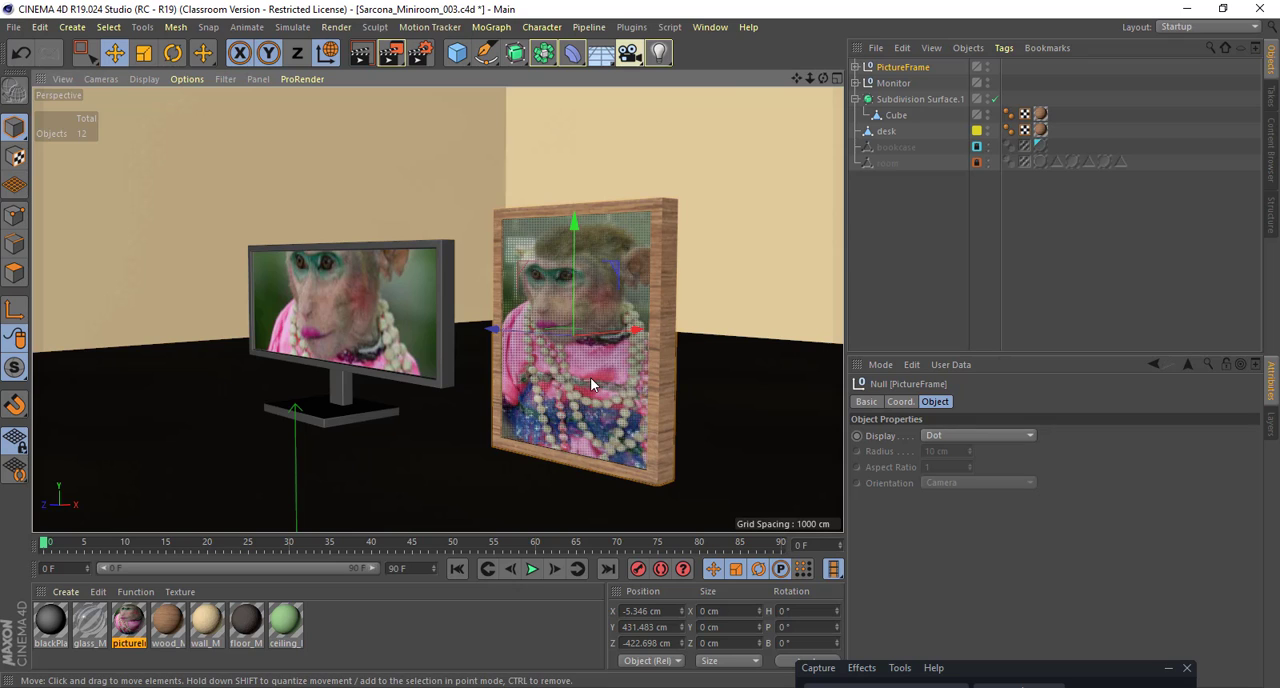
pyautogui.click(365, 329)
pyautogui.keyDown('alt'); pyautogui.moveTo(309, 374); pyautogui.dragTo(433, 321, button='middle'); pyautogui.keyUp('alt')
pyautogui.scroll(4, 443, 324)
pyautogui.click(441, 324)
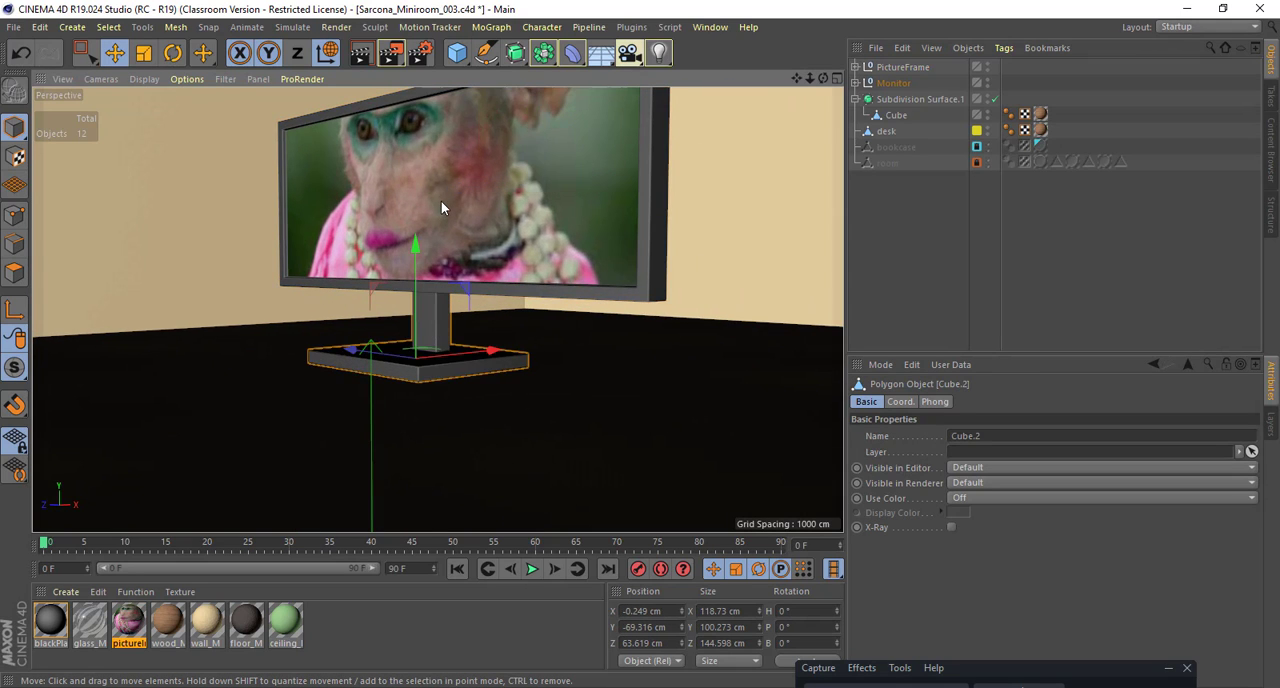
pyautogui.keyDown('alt'); pyautogui.moveTo(526, 253); pyautogui.dragTo(268, 291); pyautogui.keyUp('alt')
pyautogui.moveTo(488, 383); pyautogui.dragTo(789, 414)
pyautogui.hotkey('ctrl', 'z')
# Step: Try to move the monitor's stand and screen cubes together along Z and undo the move
pyautogui.keyDown('alt'); pyautogui.moveTo(640, 400); pyautogui.dragTo(651, 314); pyautogui.keyUp('alt')
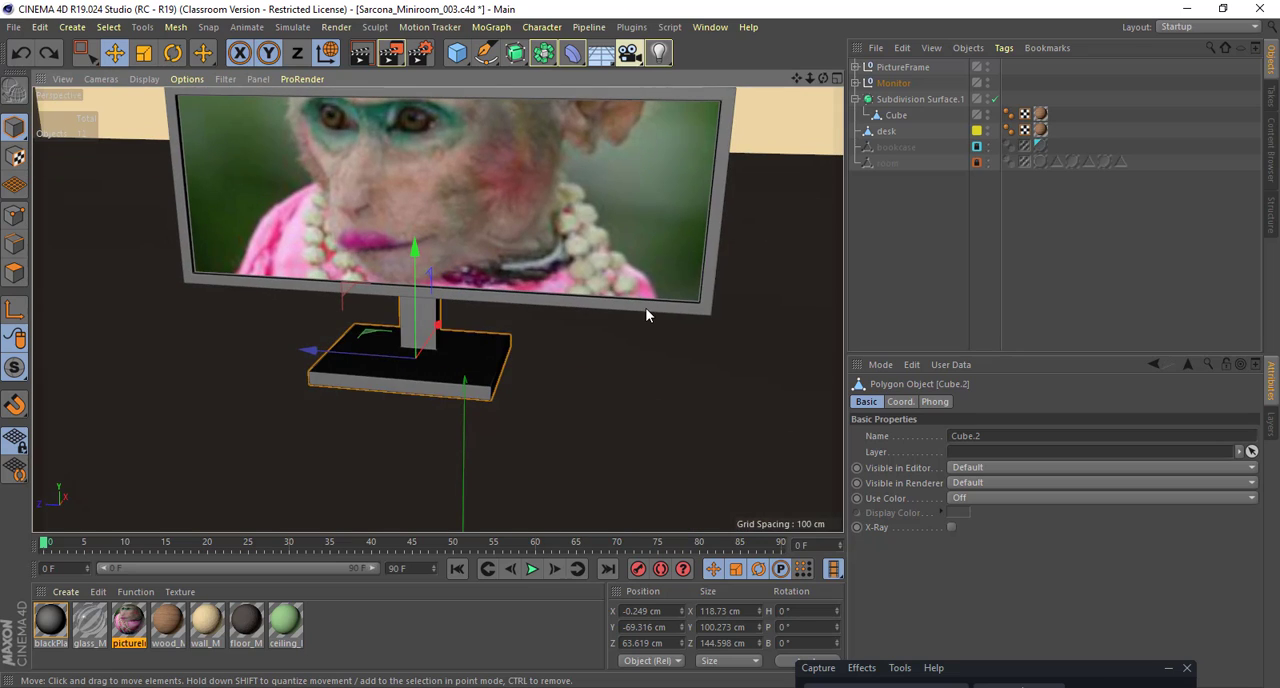
pyautogui.click(594, 303)
pyautogui.keyDown('shift'); pyautogui.click(421, 322); pyautogui.keyUp('shift')
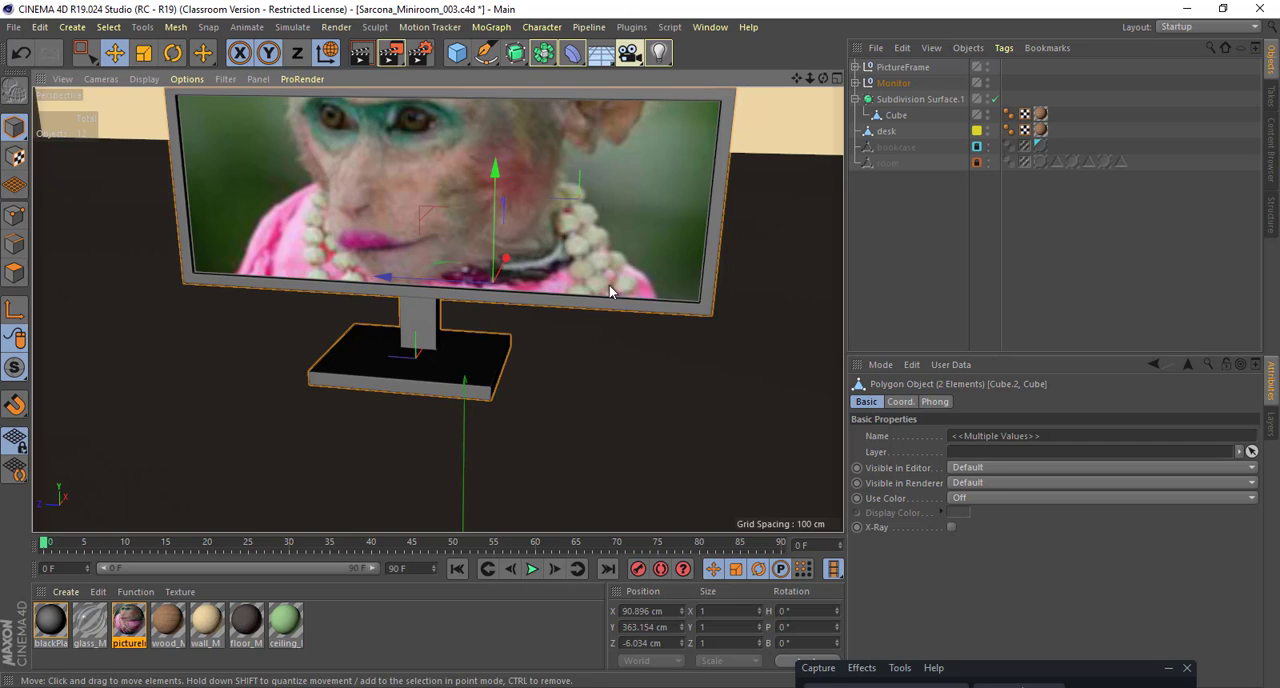
pyautogui.scroll(-8, 437, 278)
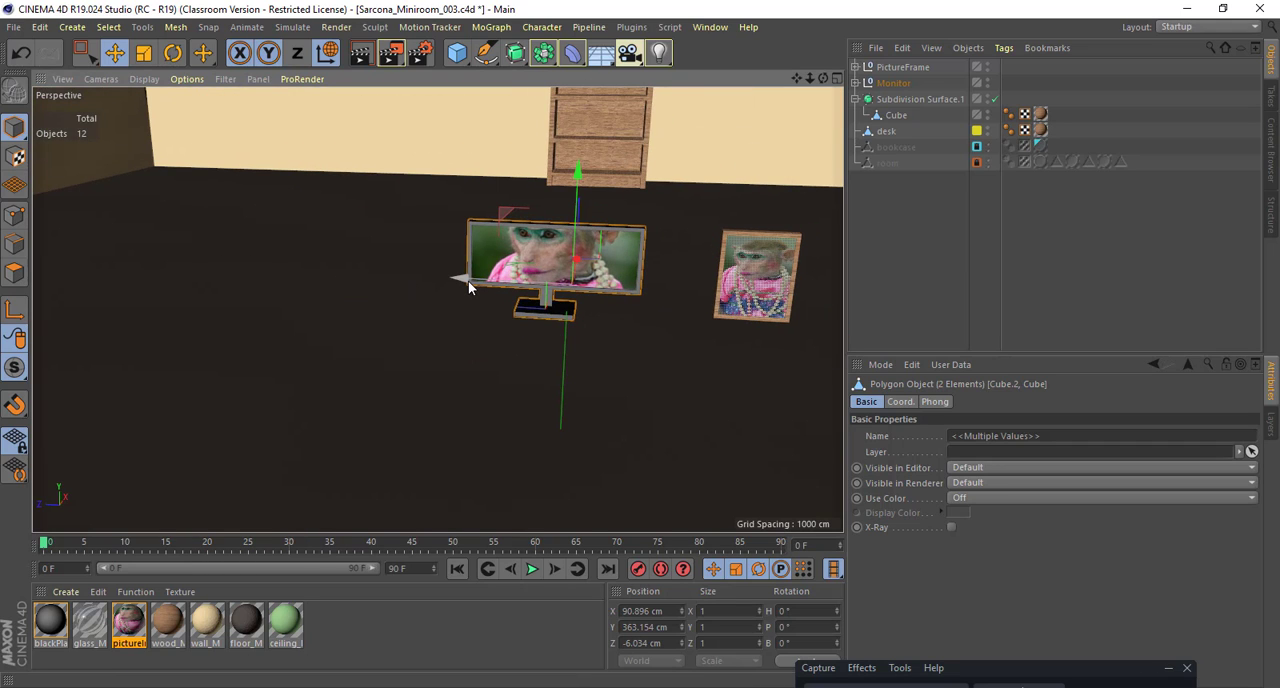
pyautogui.moveTo(466, 277); pyautogui.dragTo(185, 243)
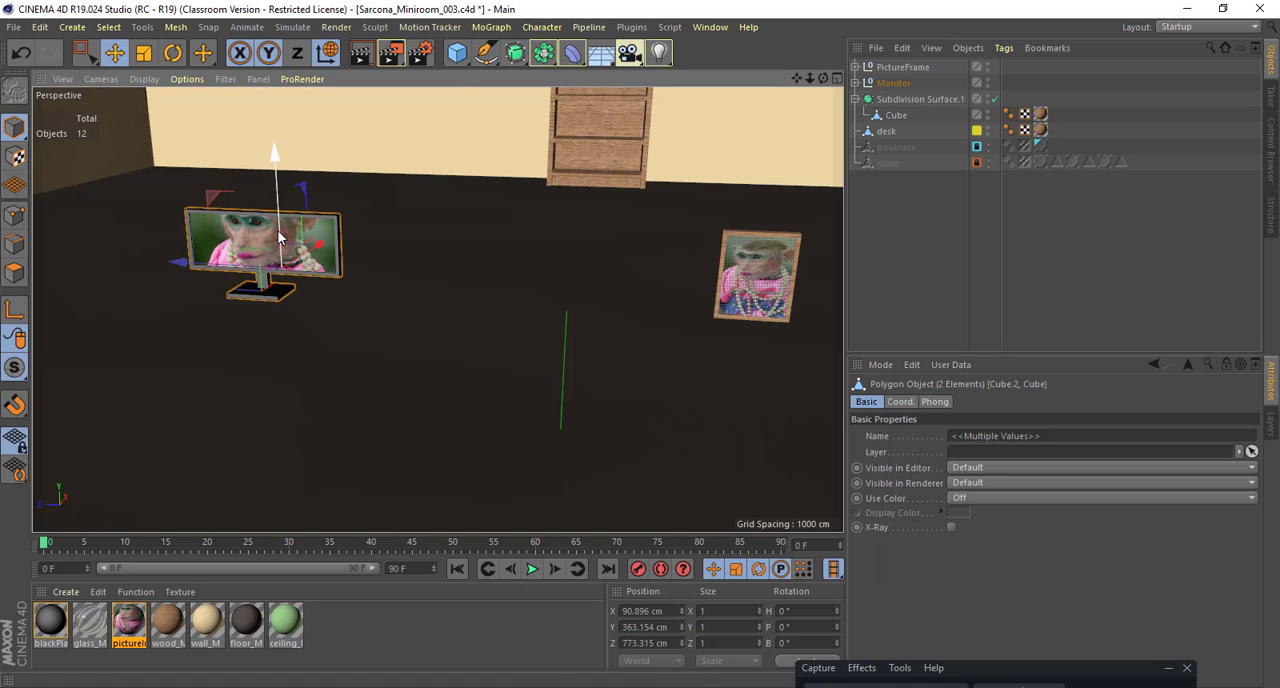
pyautogui.hotkey('ctrl', 'z')
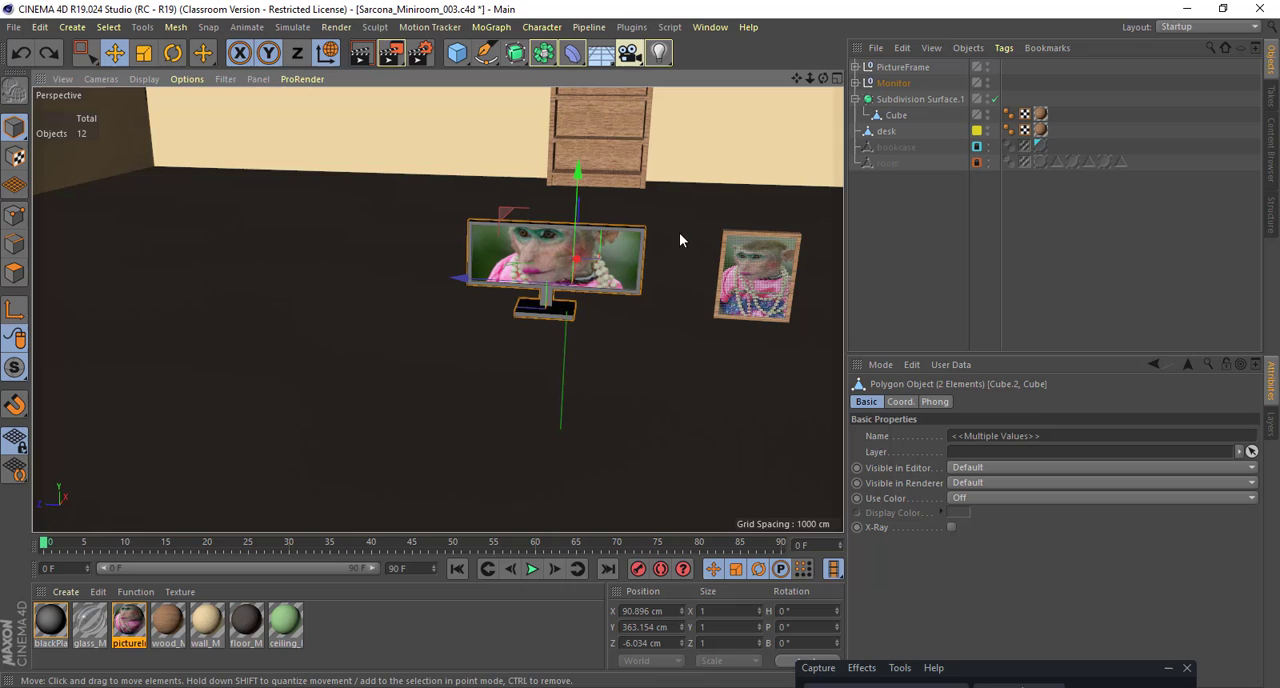
# Step: Move the whole Monitor group along Z to about 3329 cm at the desk and raise it to about 511 cm in Y
pyautogui.click(894, 85)
pyautogui.moveTo(460, 279); pyautogui.dragTo(72, 257)
pyautogui.keyDown('alt'); pyautogui.moveTo(200, 286); pyautogui.dragTo(574, 356, button='middle'); pyautogui.keyUp('alt')
pyautogui.moveTo(432, 328); pyautogui.dragTo(121, 291)
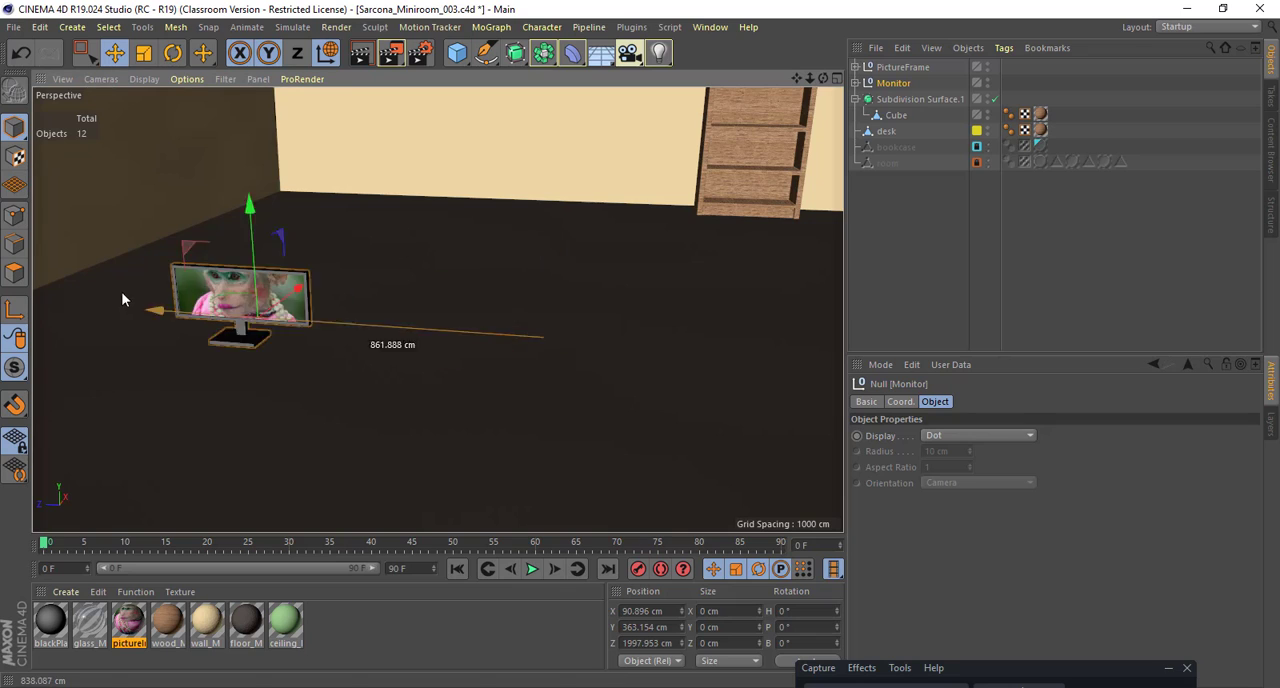
pyautogui.keyDown('alt'); pyautogui.moveTo(296, 320); pyautogui.dragTo(539, 334, button='middle'); pyautogui.keyUp('alt')
pyautogui.moveTo(273, 304); pyautogui.dragTo(119, 275)
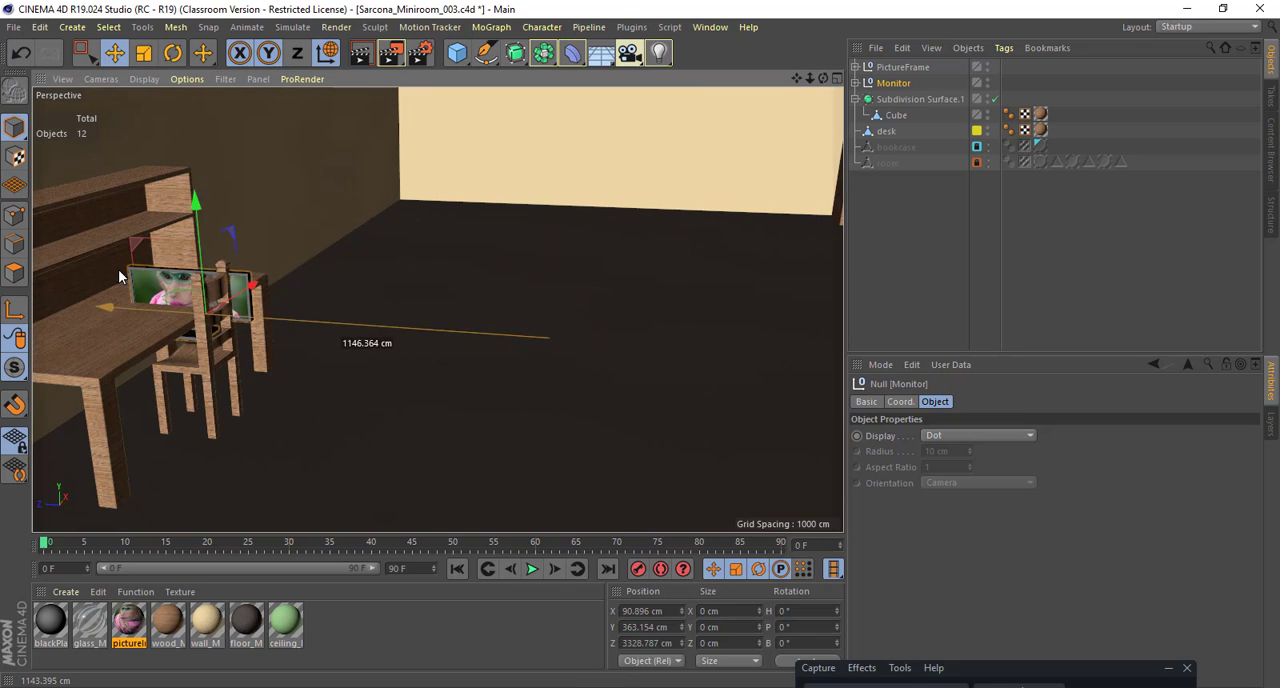
pyautogui.moveTo(198, 236); pyautogui.dragTo(203, 190)
# Step: Rotate the Monitor group to a heading of about 61.3° and shift it to about 3353 cm in Z on the desk
pyautogui.press('r')
pyautogui.moveTo(198, 291); pyautogui.dragTo(352, 284)
pyautogui.press('e')
pyautogui.moveTo(147, 268); pyautogui.dragTo(190, 272)
# Step: Move the PictureFrame group along Z to the desk area and raise it to about 1069 cm in Y
pyautogui.scroll(-3, 421, 298)
pyautogui.keyDown('alt'); pyautogui.moveTo(479, 288); pyautogui.dragTo(575, 342); pyautogui.keyUp('alt')
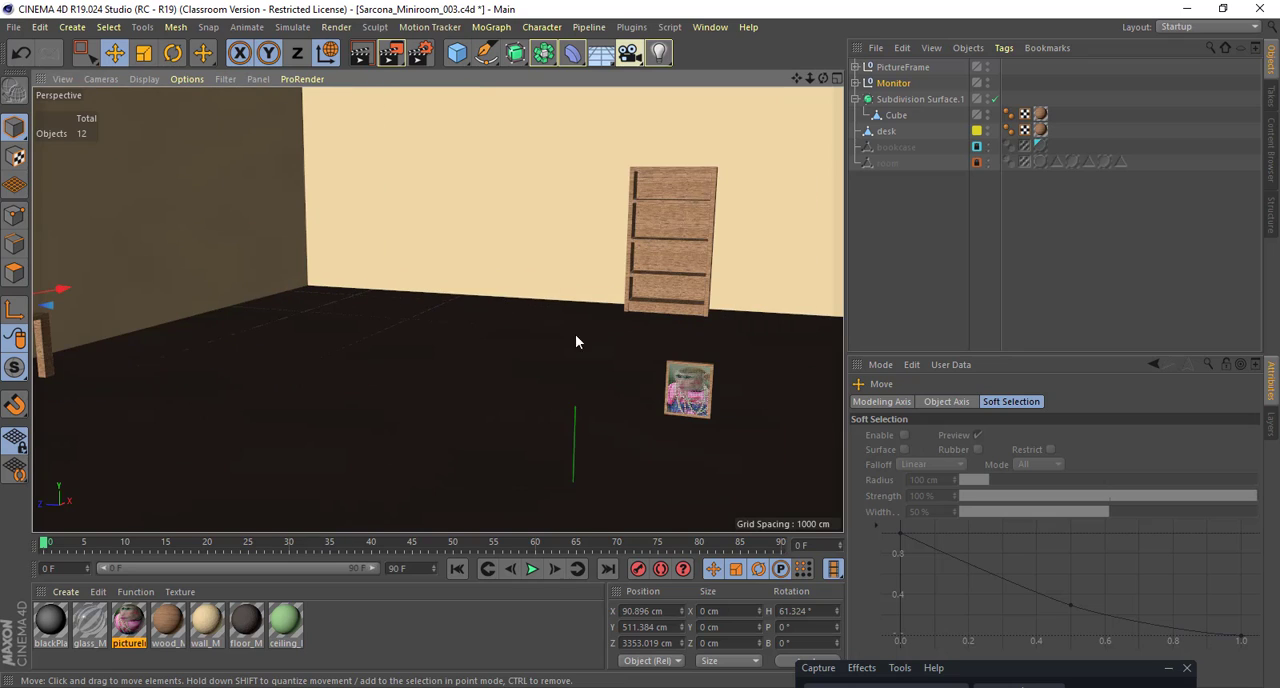
pyautogui.click(688, 390)
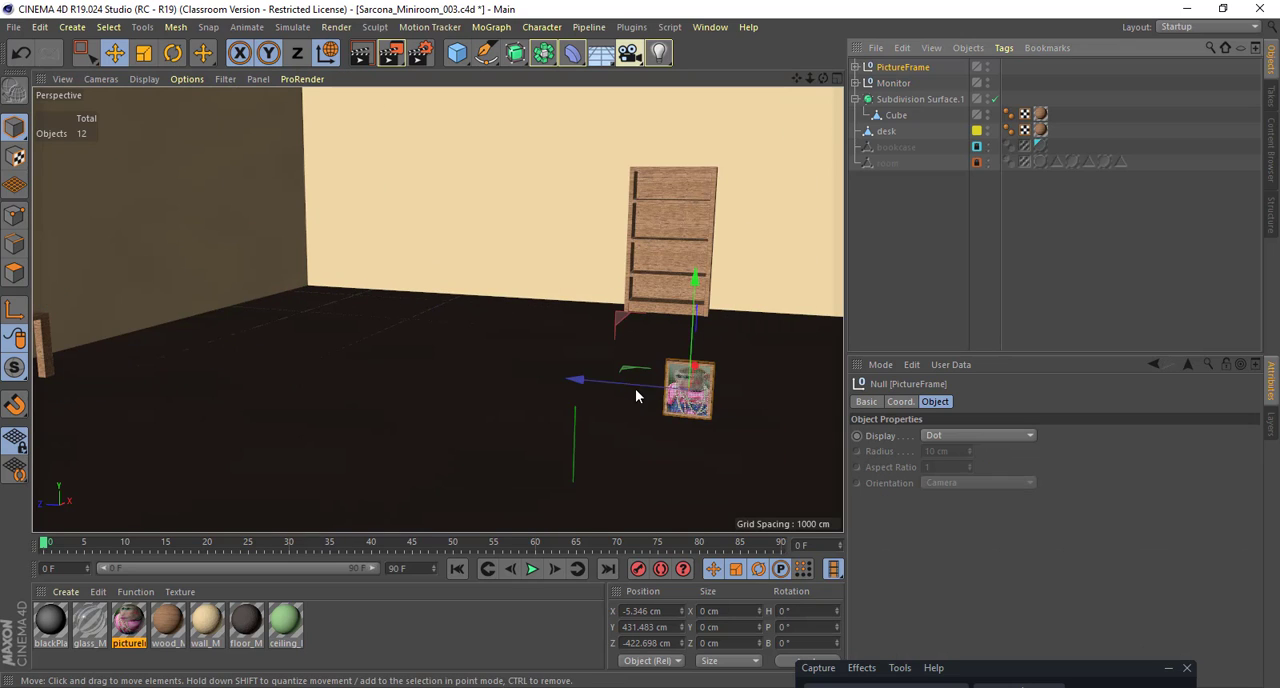
pyautogui.moveTo(406, 363); pyautogui.dragTo(45, 300)
pyautogui.keyDown('alt'); pyautogui.moveTo(163, 330); pyautogui.dragTo(403, 384, button='middle'); pyautogui.keyUp('alt')
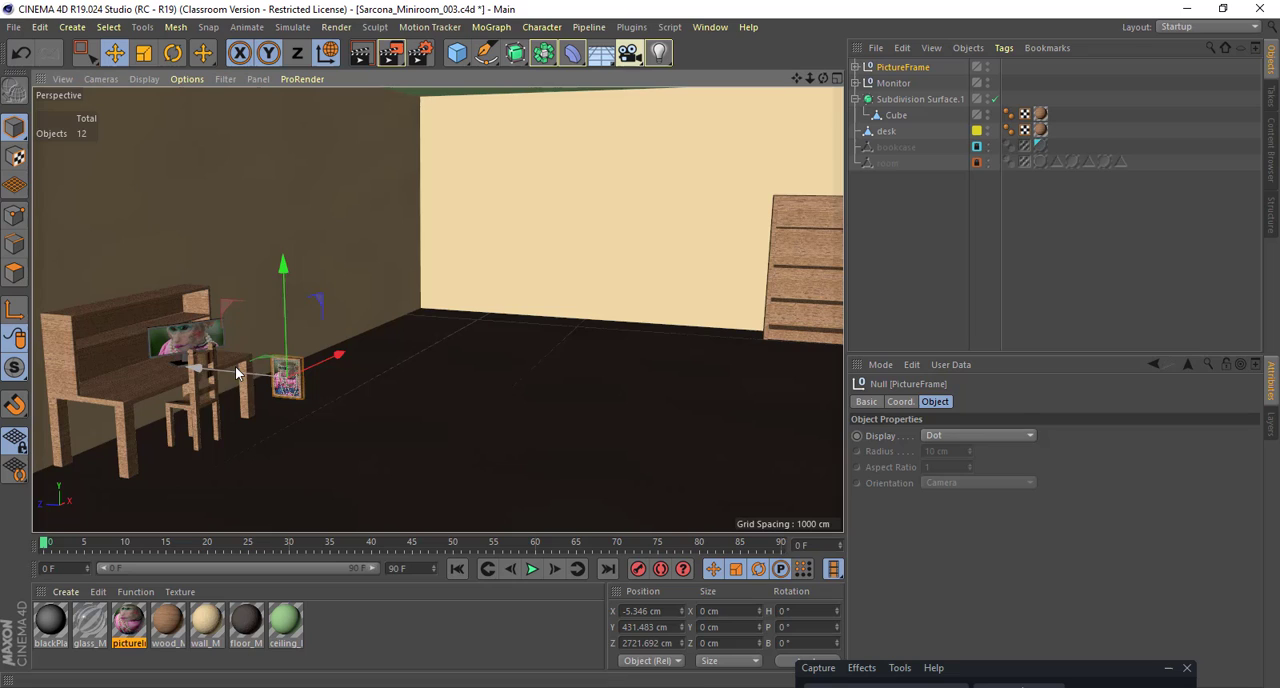
pyautogui.moveTo(236, 369); pyautogui.dragTo(285, 242)
# Step: Turn the PictureFrame group to a 90° heading and place it against the wall above the desk at about 3777 cm in Z
pyautogui.press('r')
pyautogui.press('o')
pyautogui.press('space')
pyautogui.rightClick(391, 298)
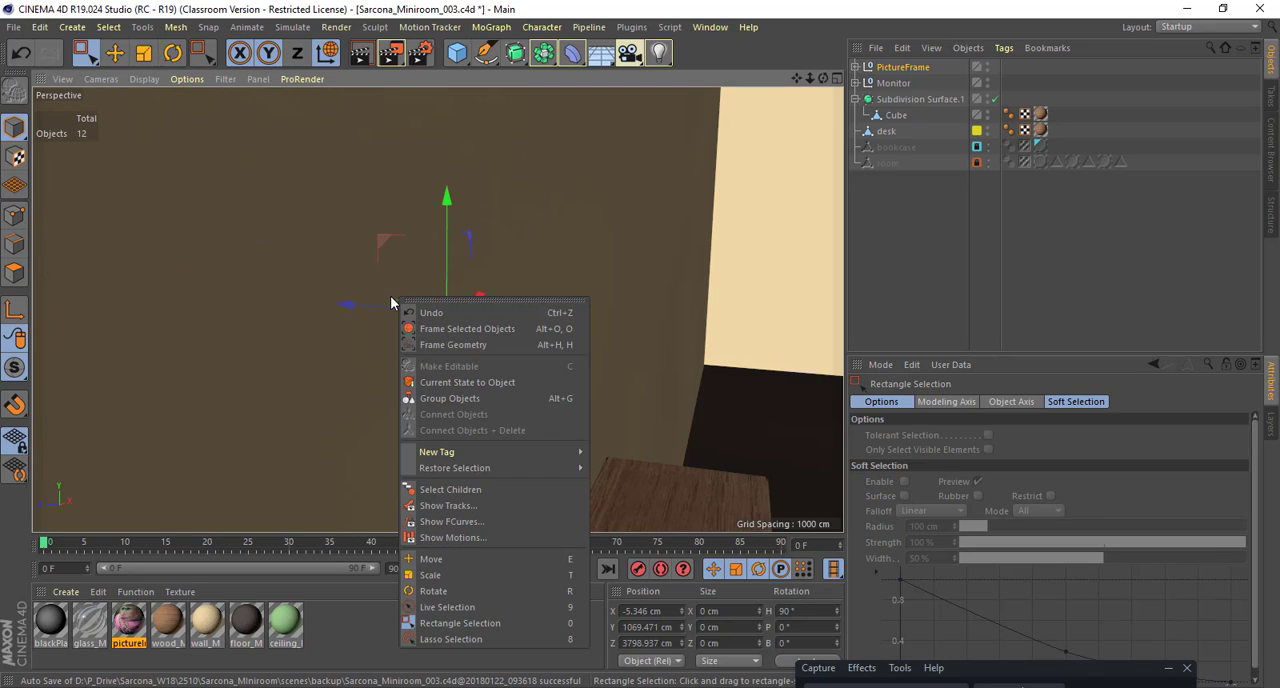
pyautogui.press('space')
pyautogui.keyDown('alt'); pyautogui.moveTo(374, 278); pyautogui.dragTo(437, 296); pyautogui.keyUp('alt')
pyautogui.press('e')
pyautogui.keyDown('alt'); pyautogui.moveTo(437, 296); pyautogui.dragTo(399, 300); pyautogui.keyUp('alt')
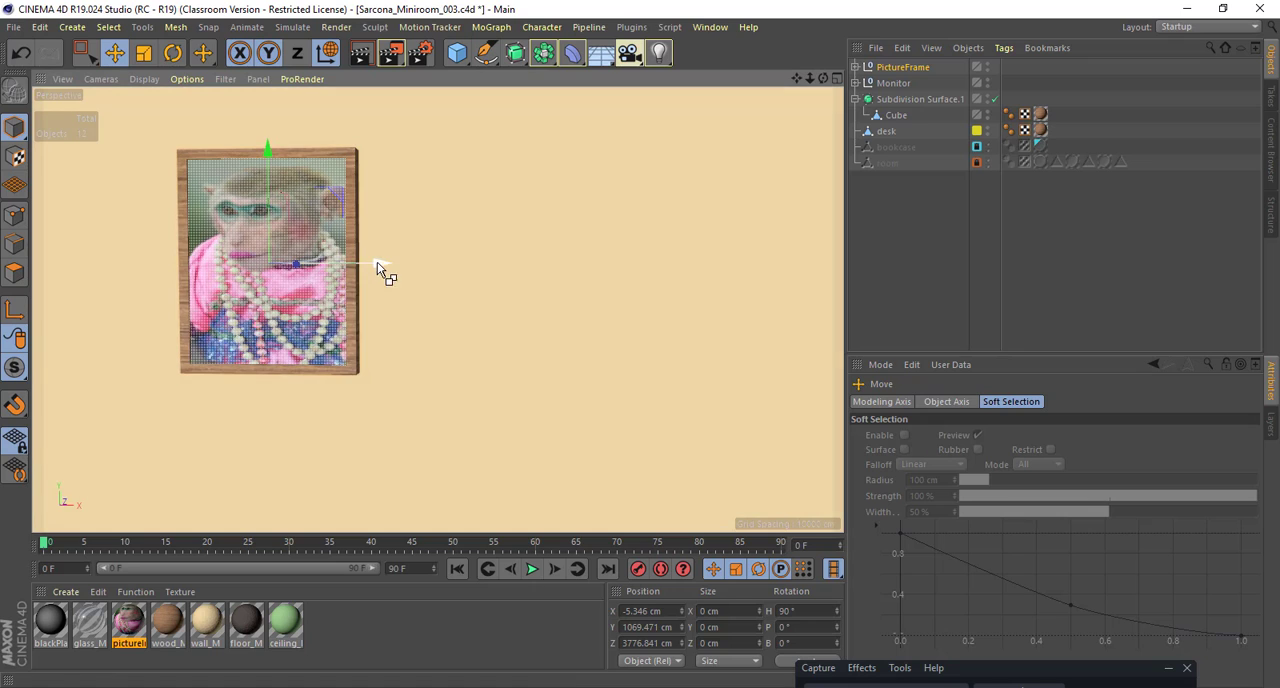
# Step: Duplicate the PictureFrame group three times along X in an evenly spaced row, with the last copy at about 666 cm
pyautogui.keyDown('ctrl'); pyautogui.moveTo(378, 265); pyautogui.dragTo(626, 286); pyautogui.keyUp('ctrl')
pyautogui.scroll(-5, 460, 292)
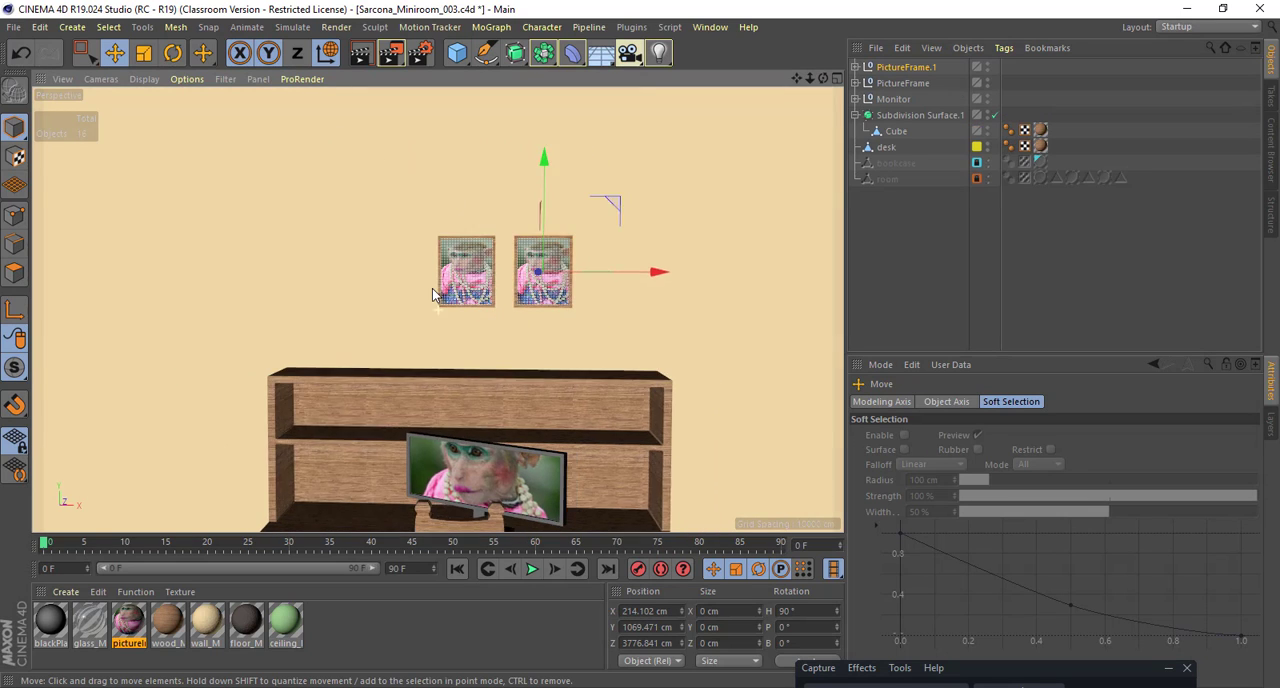
pyautogui.keyDown('ctrl'); pyautogui.moveTo(621, 188); pyautogui.dragTo(647, 194); pyautogui.keyUp('ctrl')
pyautogui.hotkey('ctrl', 'z')
pyautogui.keyDown('ctrl'); pyautogui.moveTo(592, 261); pyautogui.dragTo(745, 261); pyautogui.keyUp('ctrl')
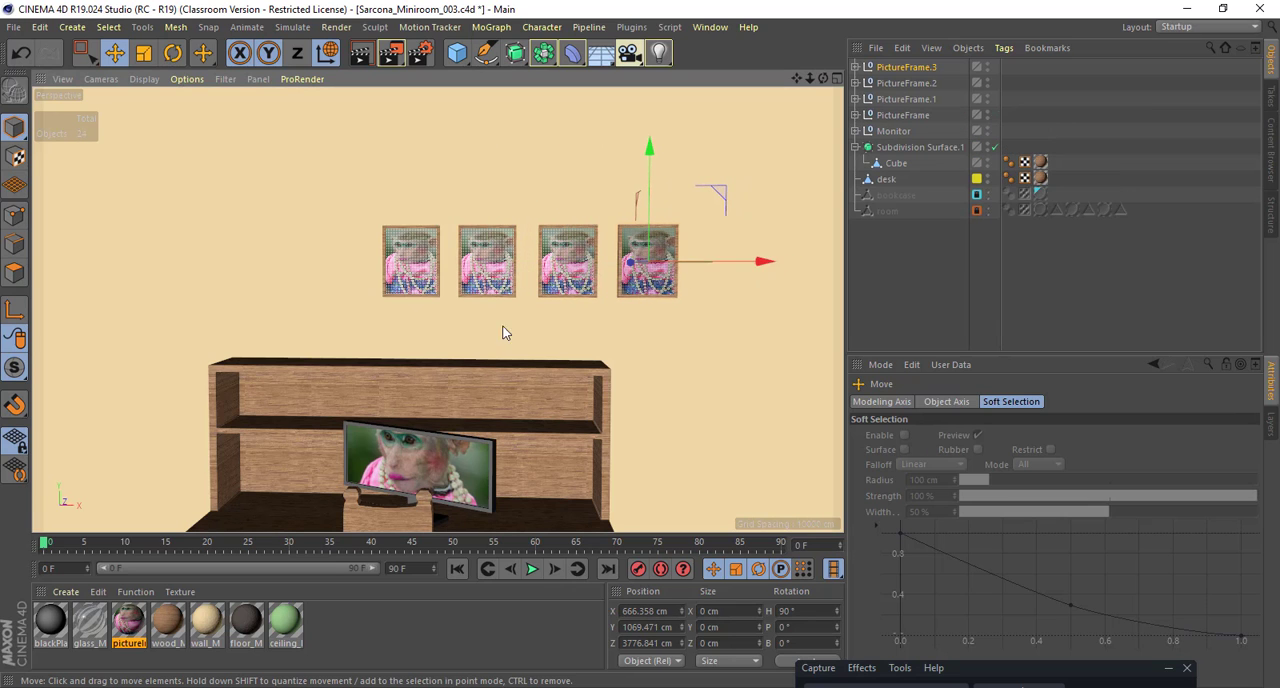
# Step: Duplicate the pictureInFrame_1 material and open the copy, pictureInFrame_1.1, in the Material Editor
pyautogui.scroll(5, 560, 344)
pyautogui.keyDown('alt'); pyautogui.moveTo(561, 367); pyautogui.dragTo(546, 354); pyautogui.keyUp('alt')
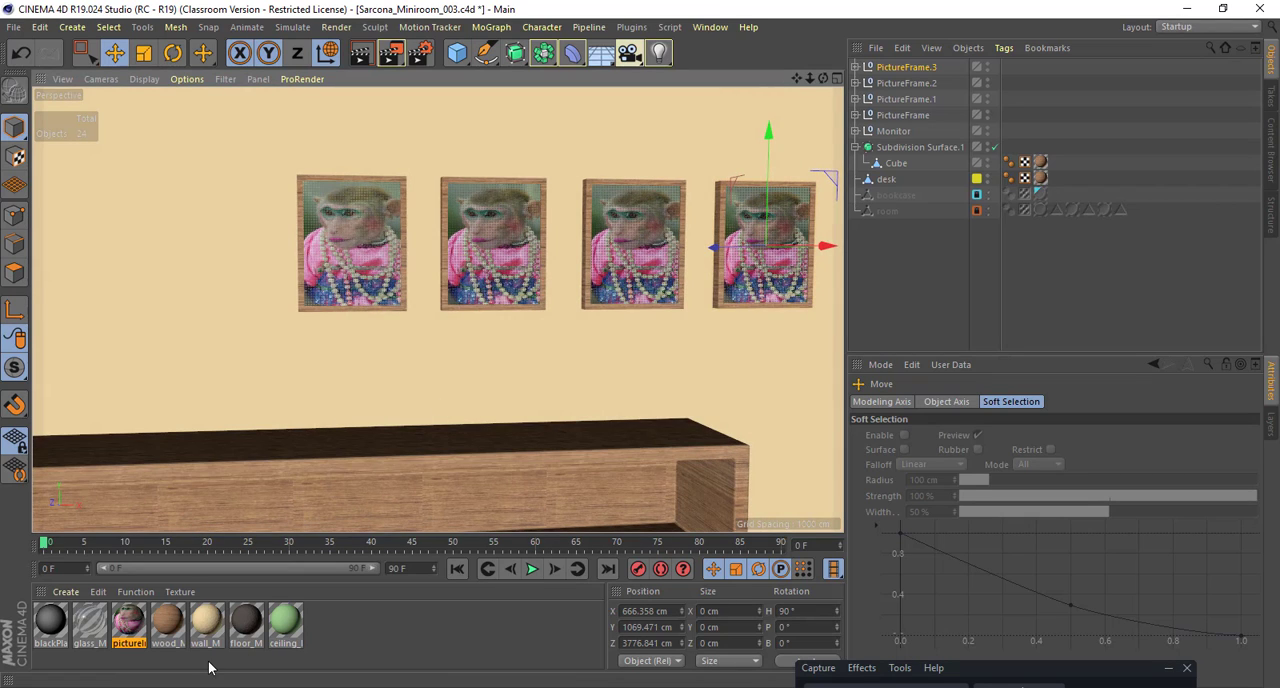
pyautogui.click(314, 636)
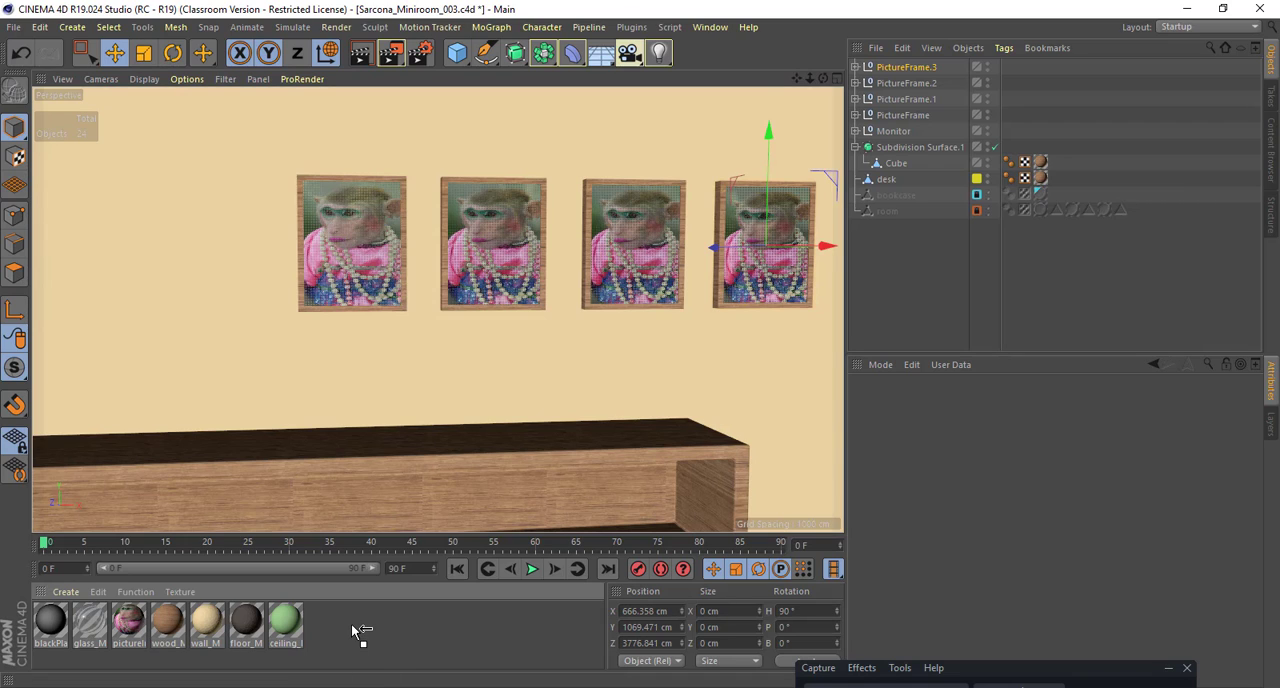
pyautogui.moveTo(352, 626); pyautogui.dragTo(444, 638)
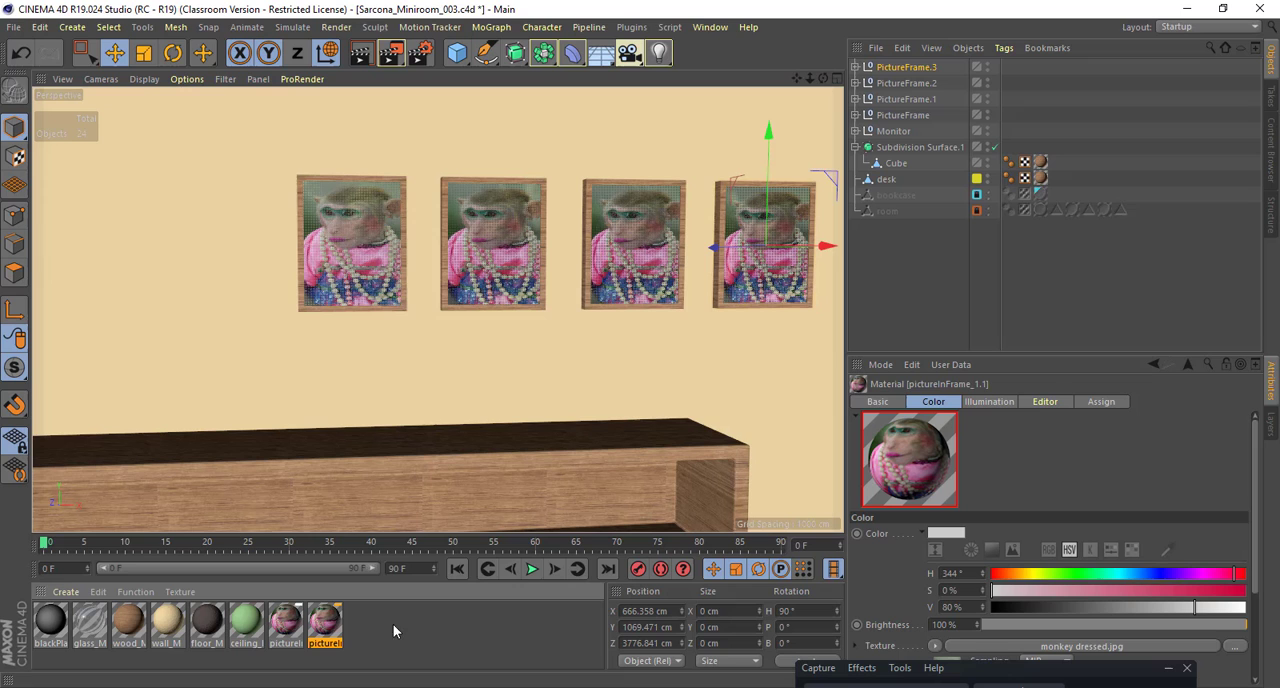
pyautogui.doubleClick(325, 622)
# Step: Switch to Chrome, close the full-size monkey image and search Google Images for "hip hop granny"
pyautogui.hotkey('alt', 'Tab')
pyautogui.hotkey('alt', 'Tab')
pyautogui.hotkey('alt', 'Tab')
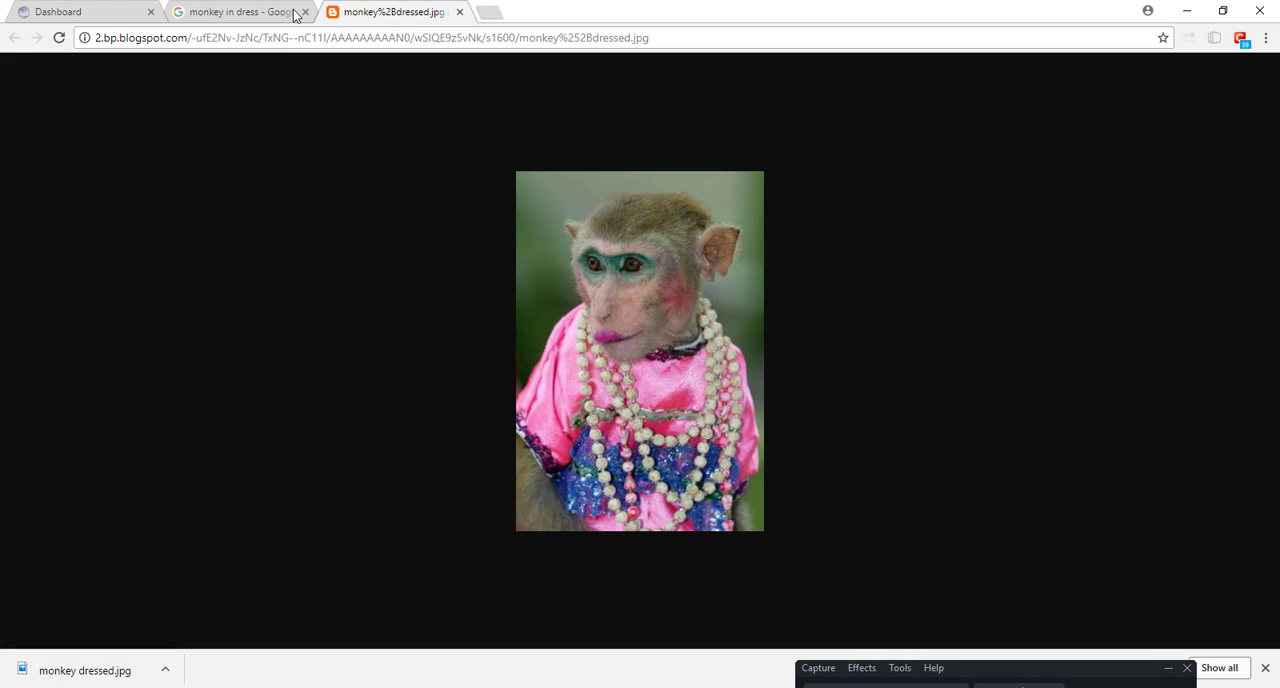
pyautogui.click(459, 11)
pyautogui.scroll(2, 260, 233)
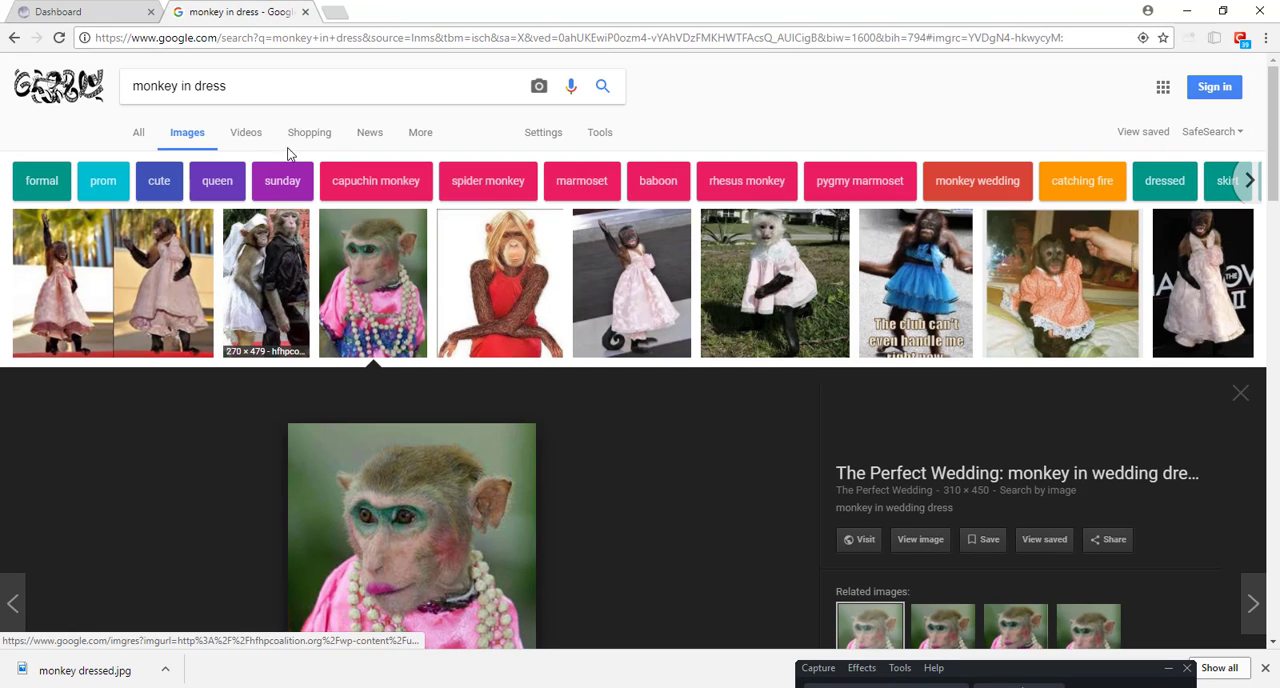
pyautogui.click(277, 90)
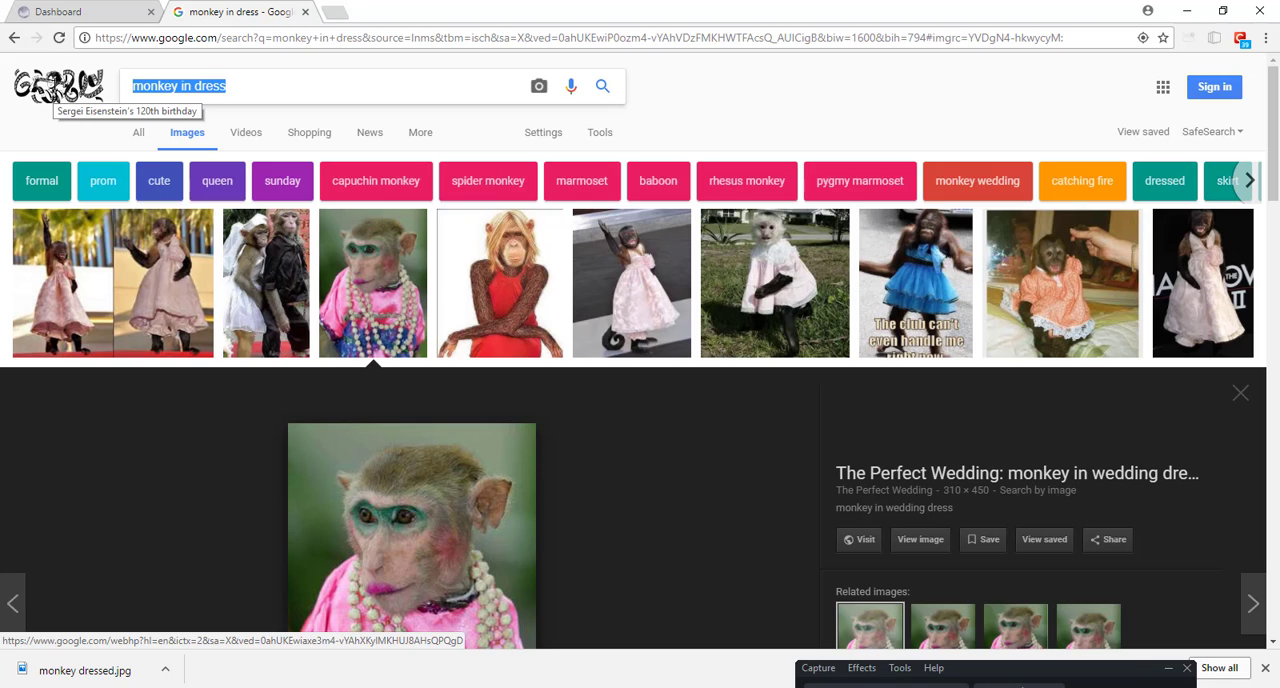
pyautogui.write('hip hop granny')
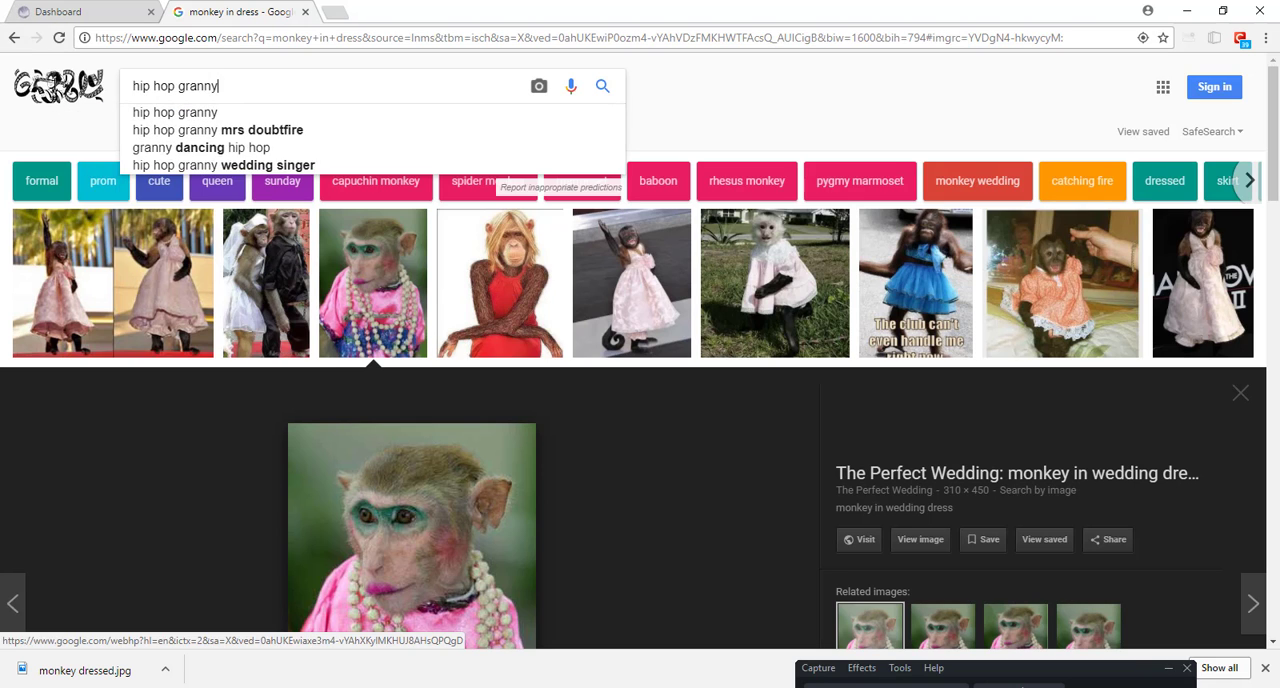
pyautogui.press('Return')
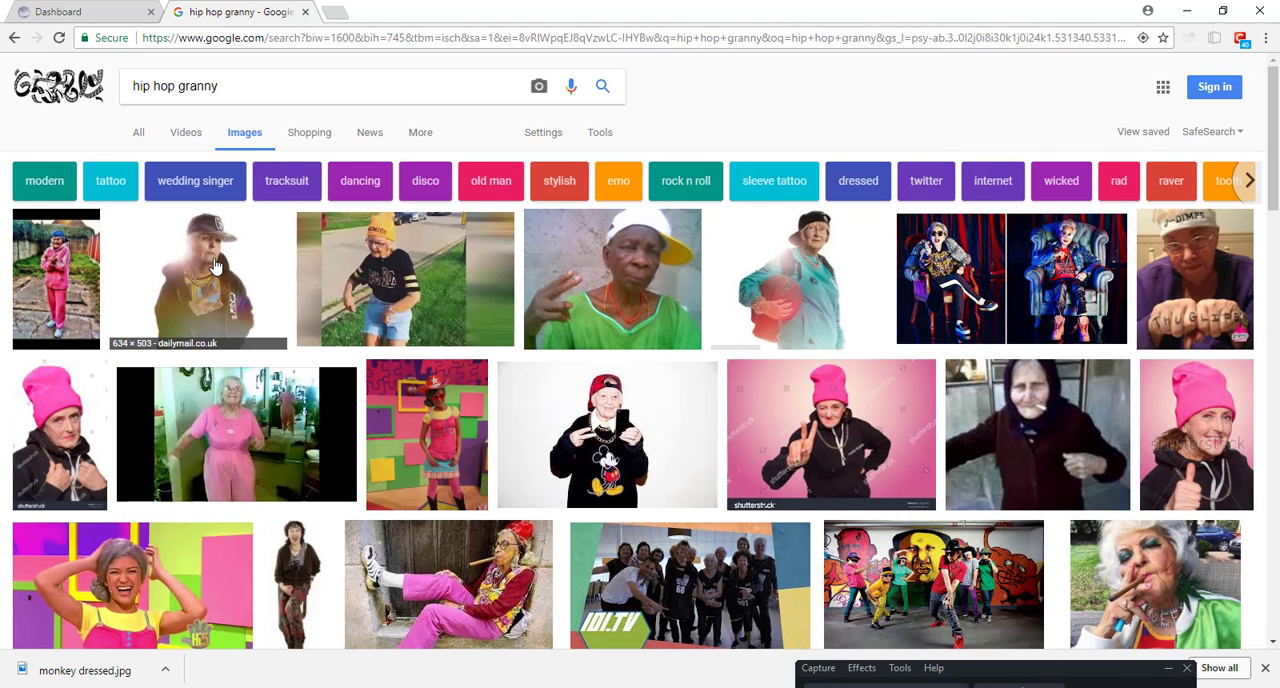
# Step: View the picture of the granny in the white and yellow cap full size and save it as Hip-Hop-Granny.jpg in the textures folder
pyautogui.click(217, 262)
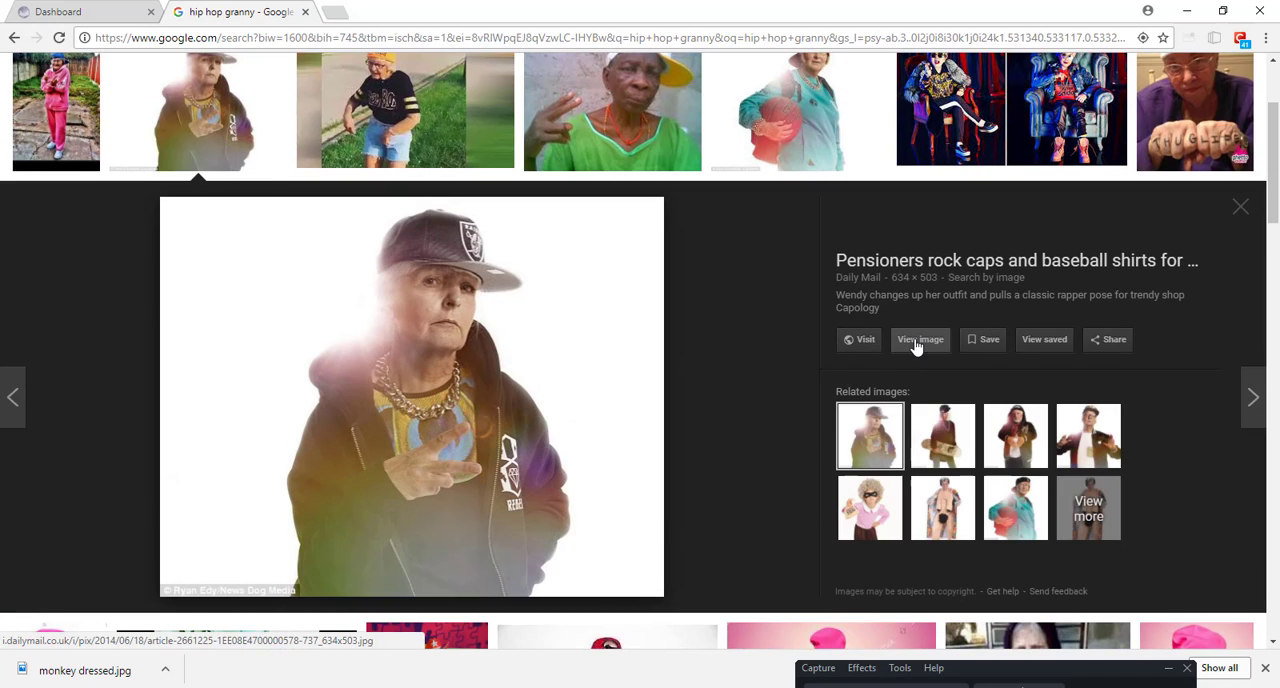
pyautogui.click(814, 136)
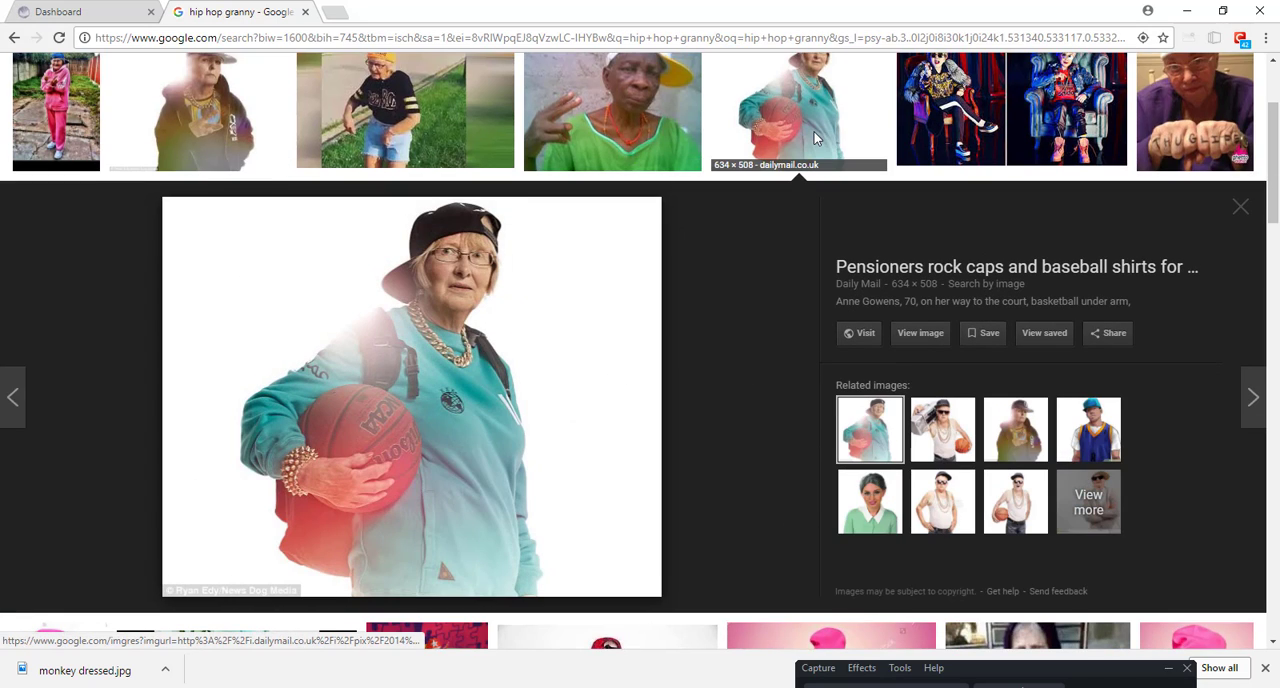
pyautogui.click(670, 128)
pyautogui.click(920, 333)
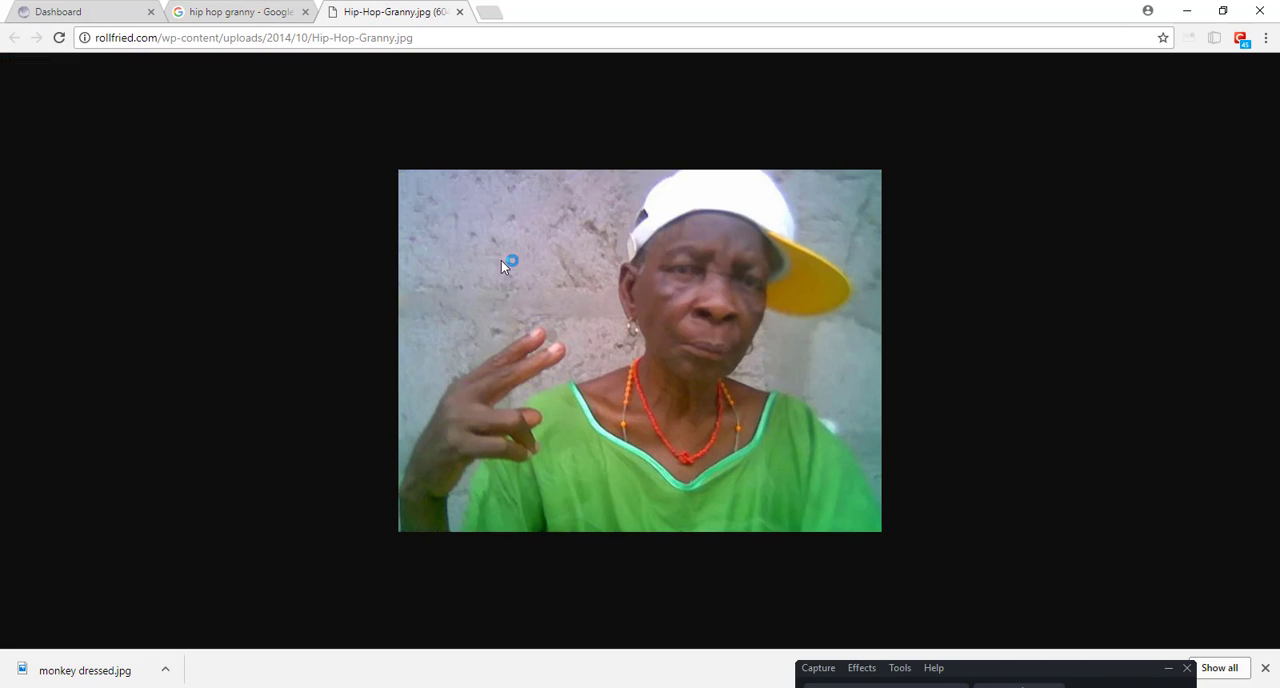
pyautogui.rightClick(552, 262)
pyautogui.click(590, 297)
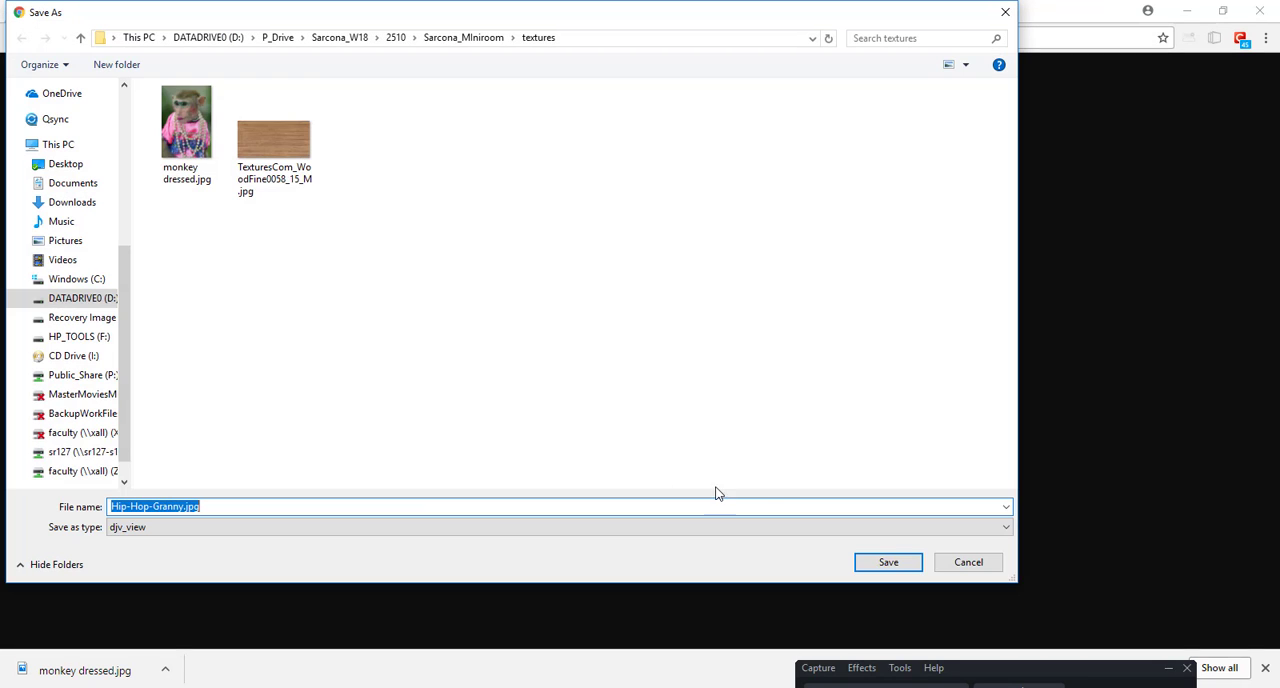
pyautogui.click(888, 562)
# Step: Switch back to Cinema 4D and replace pictureInFrame_1.1's color texture with Hip-Hop-Granny.jpg from the textures folder
pyautogui.hotkey('alt', 'Tab')
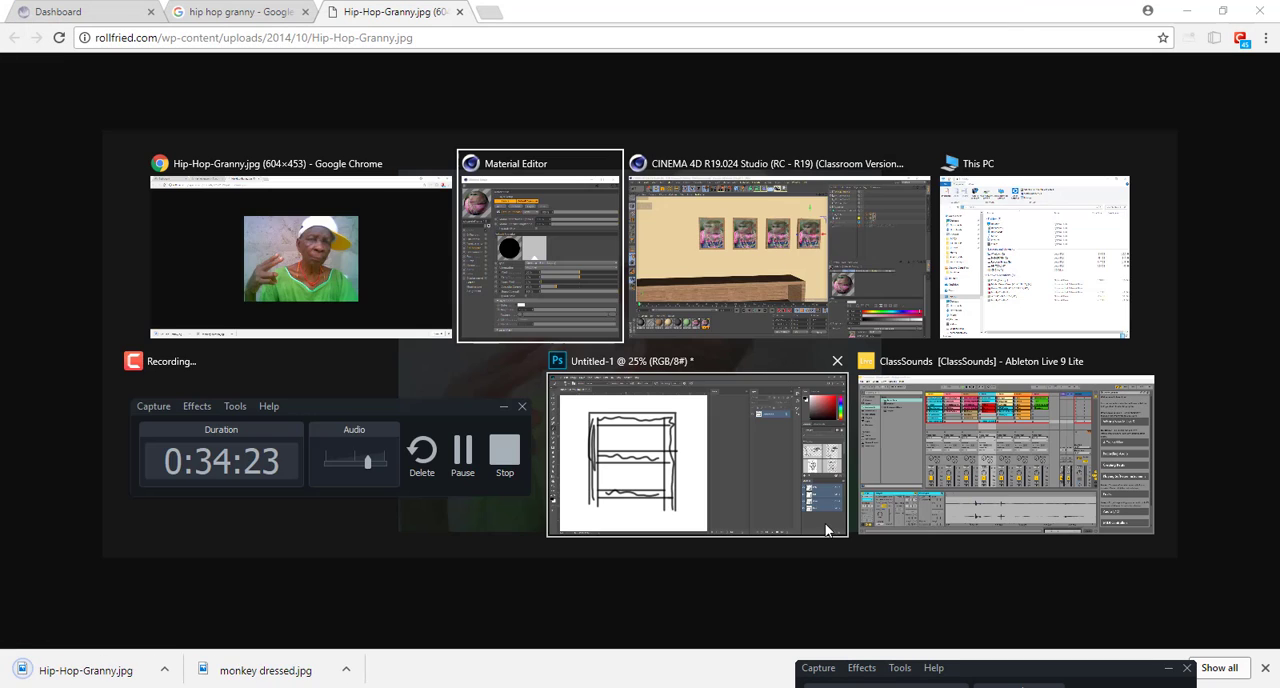
pyautogui.click(564, 277)
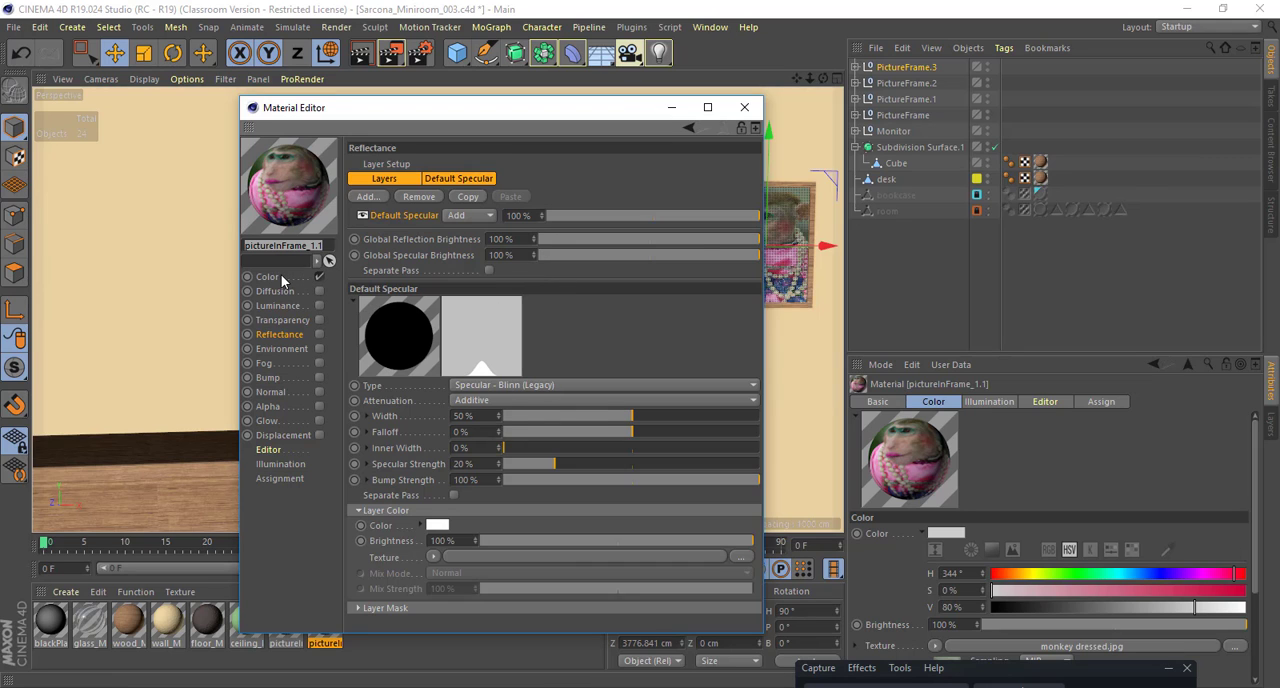
pyautogui.click(281, 277)
pyautogui.click(591, 276)
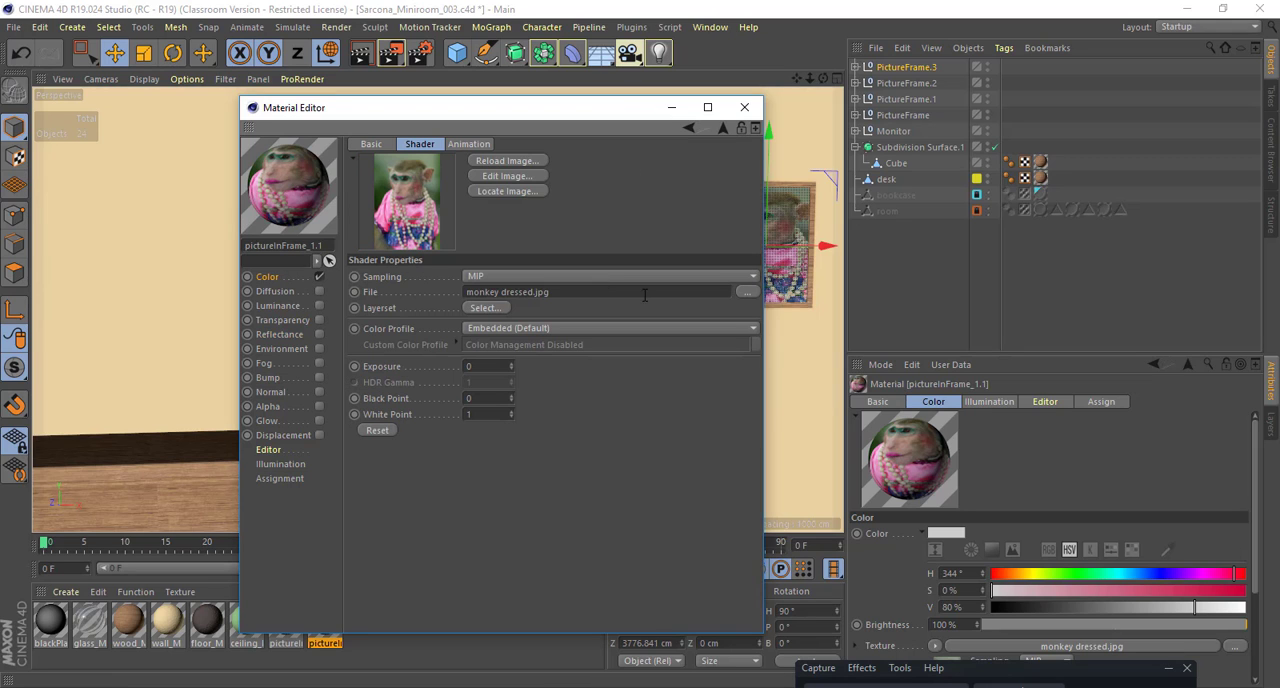
pyautogui.click(747, 291)
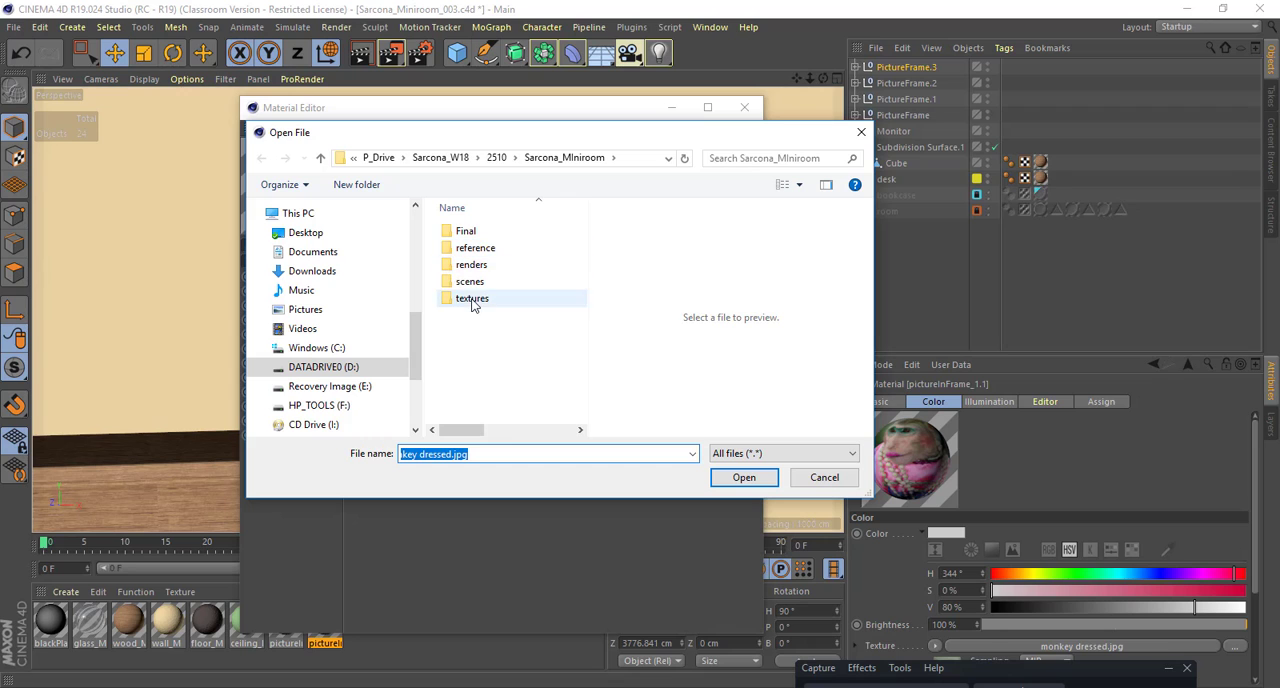
pyautogui.doubleClick(472, 298)
pyautogui.doubleClick(478, 262)
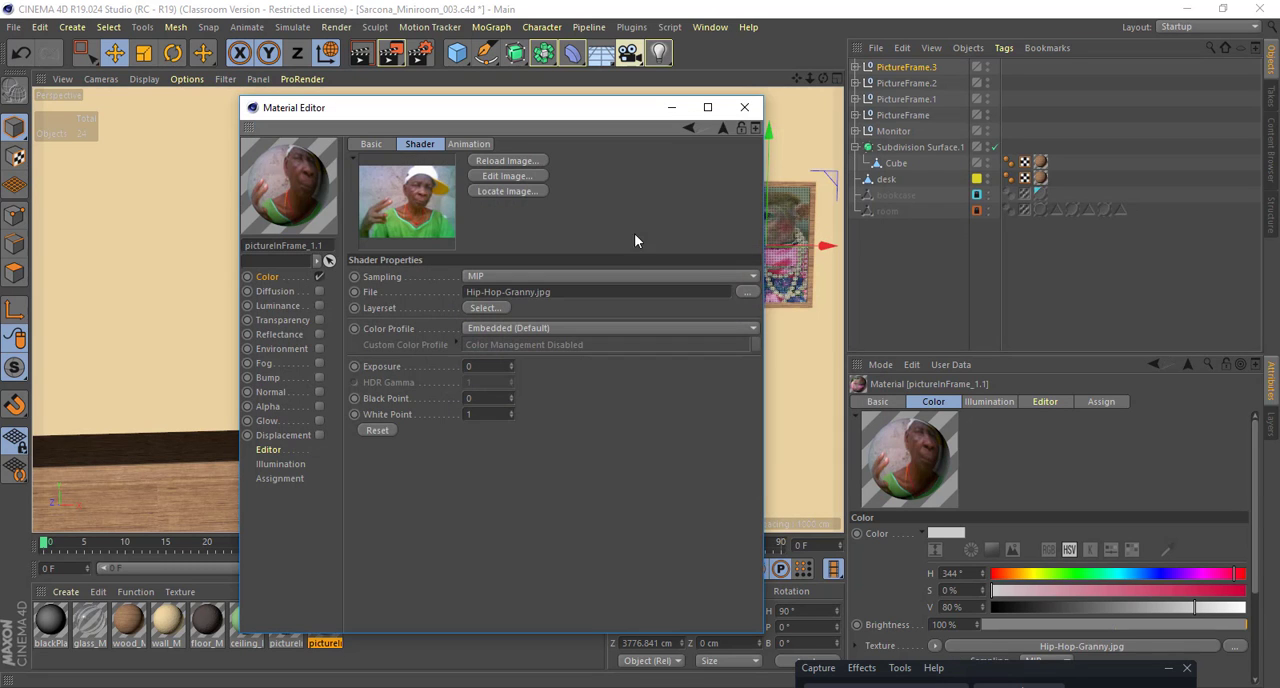
pyautogui.click(745, 107)
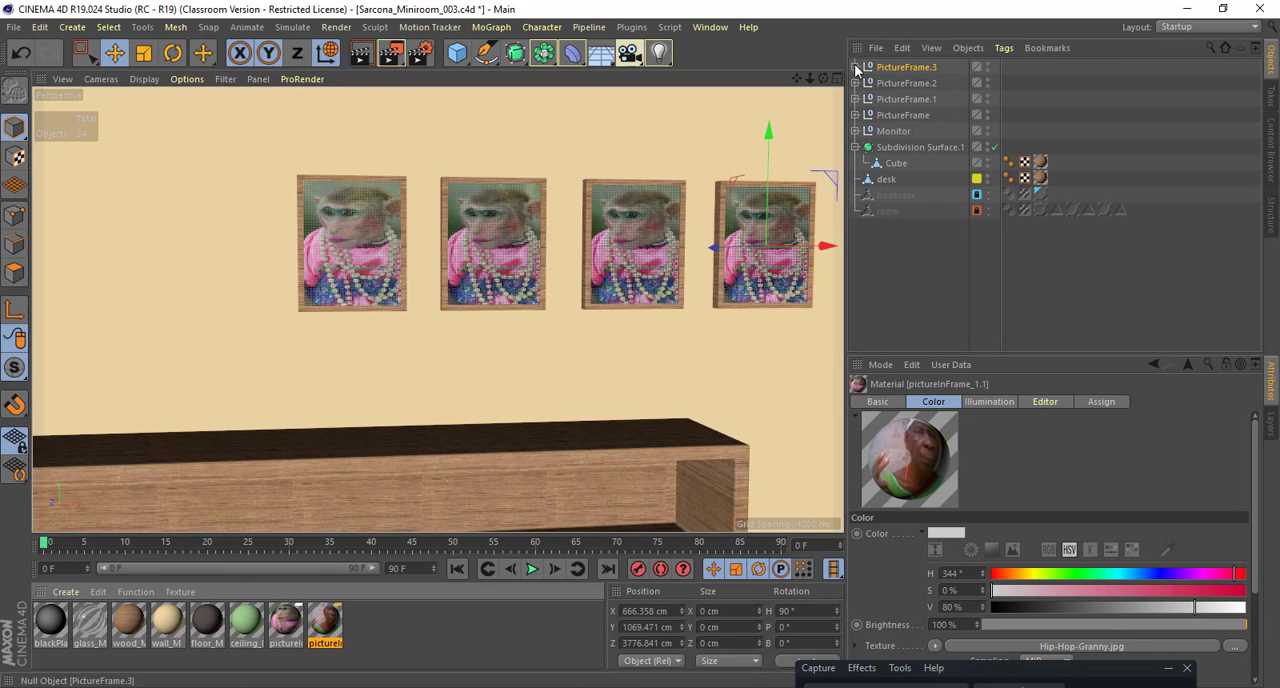
# Step: Replace the monkey texture on the Plane inside PictureFrame.3 with the pictureInFrame_1.1 material
pyautogui.click(855, 67)
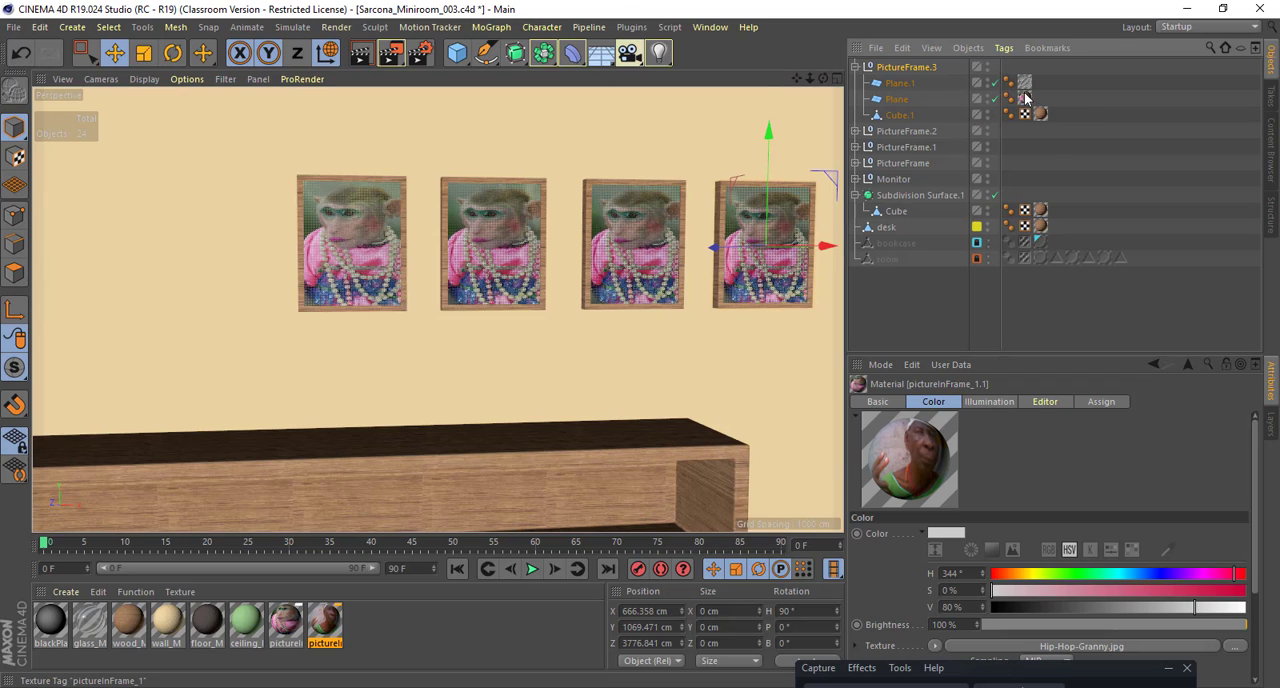
pyautogui.click(1007, 100)
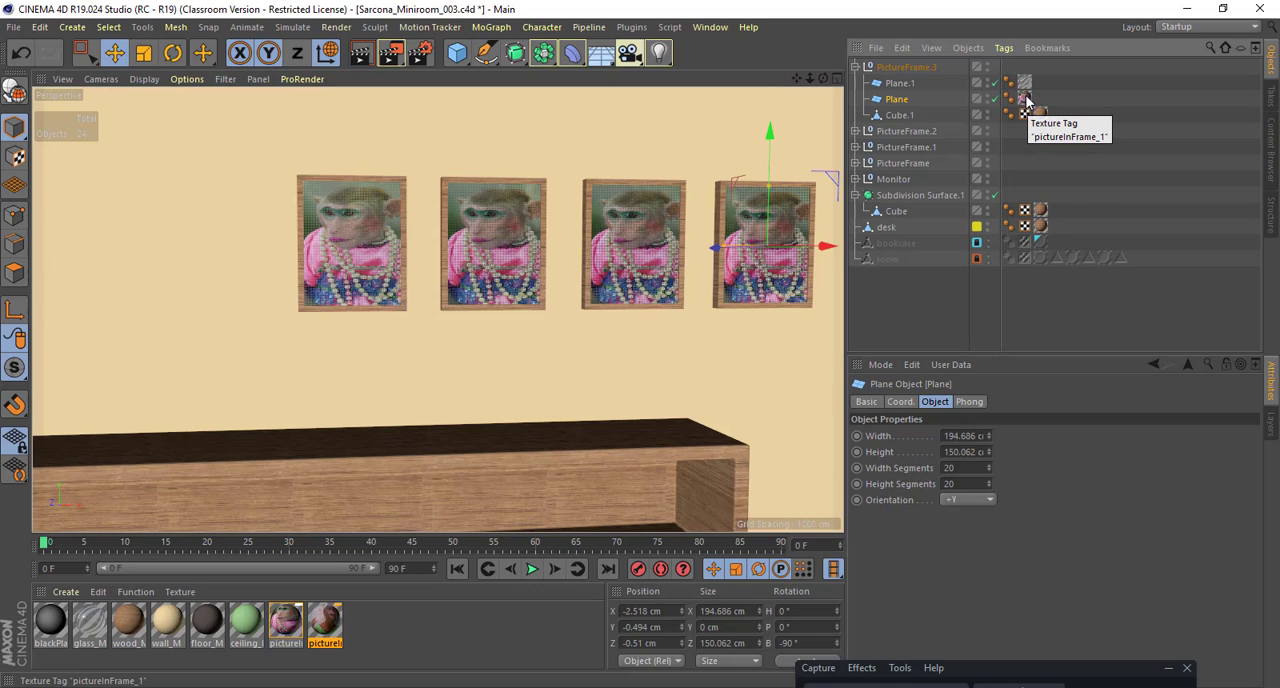
pyautogui.moveTo(323, 624); pyautogui.dragTo(1030, 100)
pyautogui.keyDown('alt'); pyautogui.moveTo(588, 306); pyautogui.dragTo(478, 322, button='middle'); pyautogui.keyUp('alt')
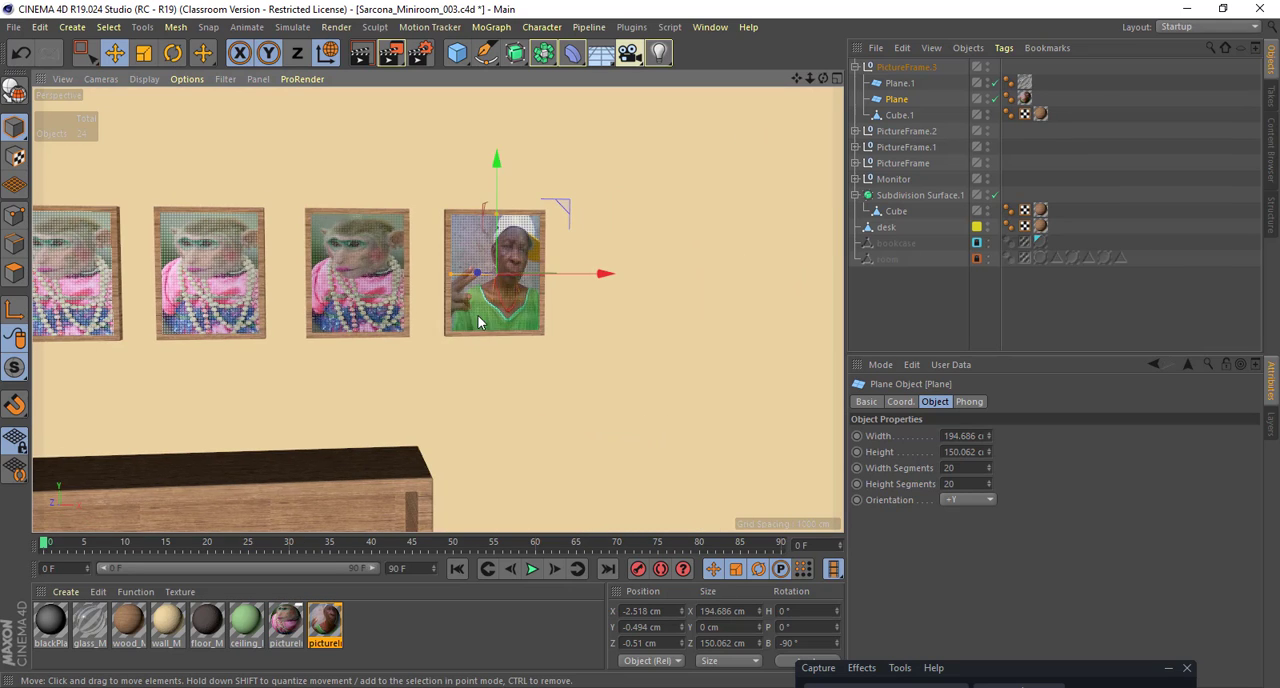
pyautogui.keyDown('alt'); pyautogui.moveTo(478, 322); pyautogui.dragTo(442, 315); pyautogui.keyUp('alt')
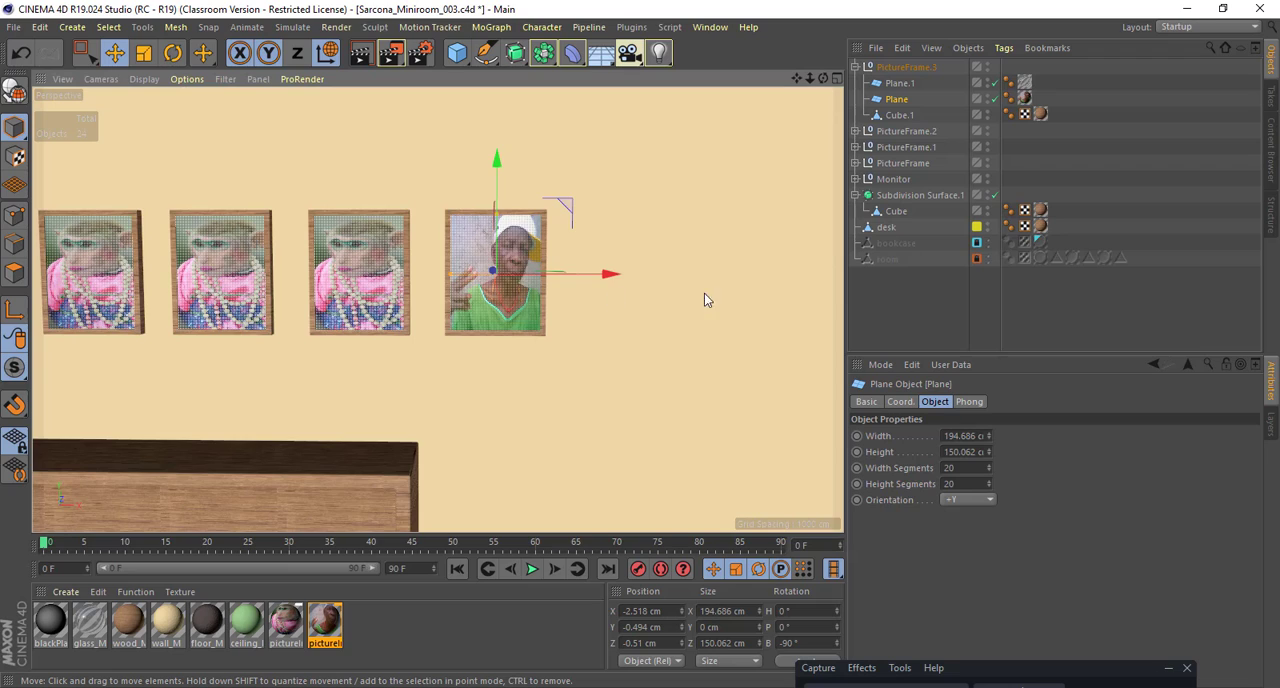
pyautogui.keyDown('alt'); pyautogui.moveTo(704, 294); pyautogui.dragTo(724, 294); pyautogui.keyUp('alt')
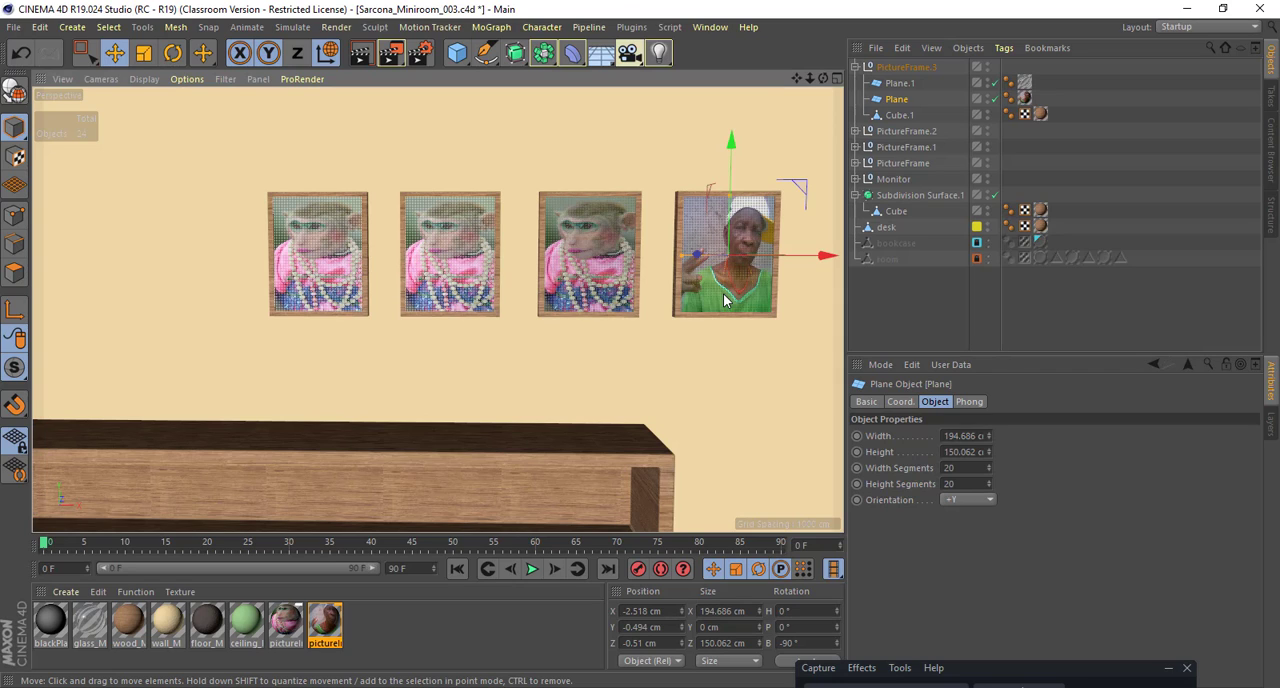
pyautogui.click(492, 28)
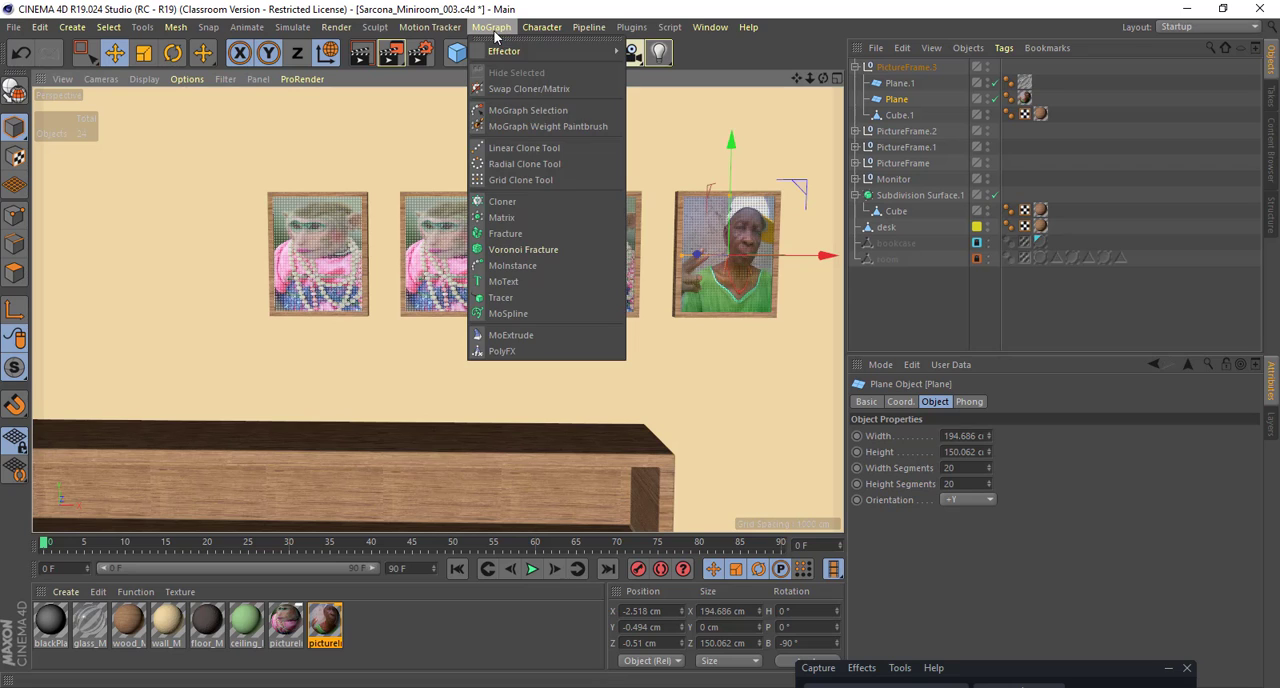
pyautogui.doubleClick(334, 630)
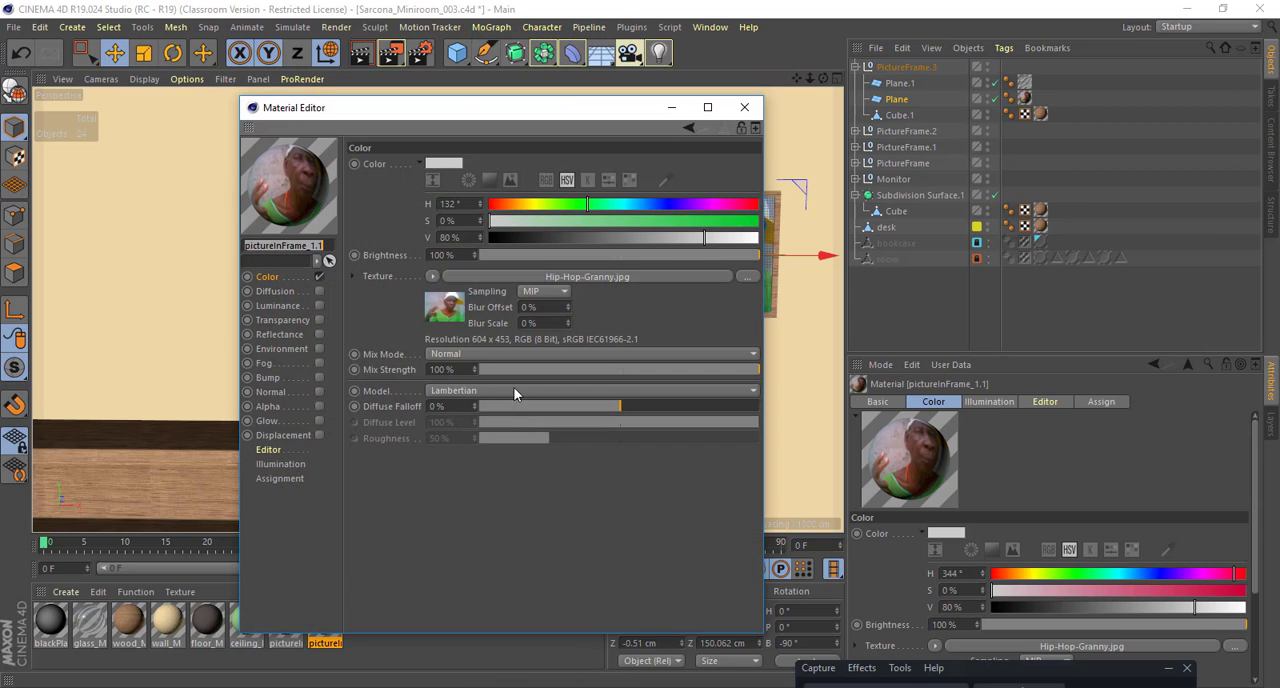
pyautogui.click(433, 277)
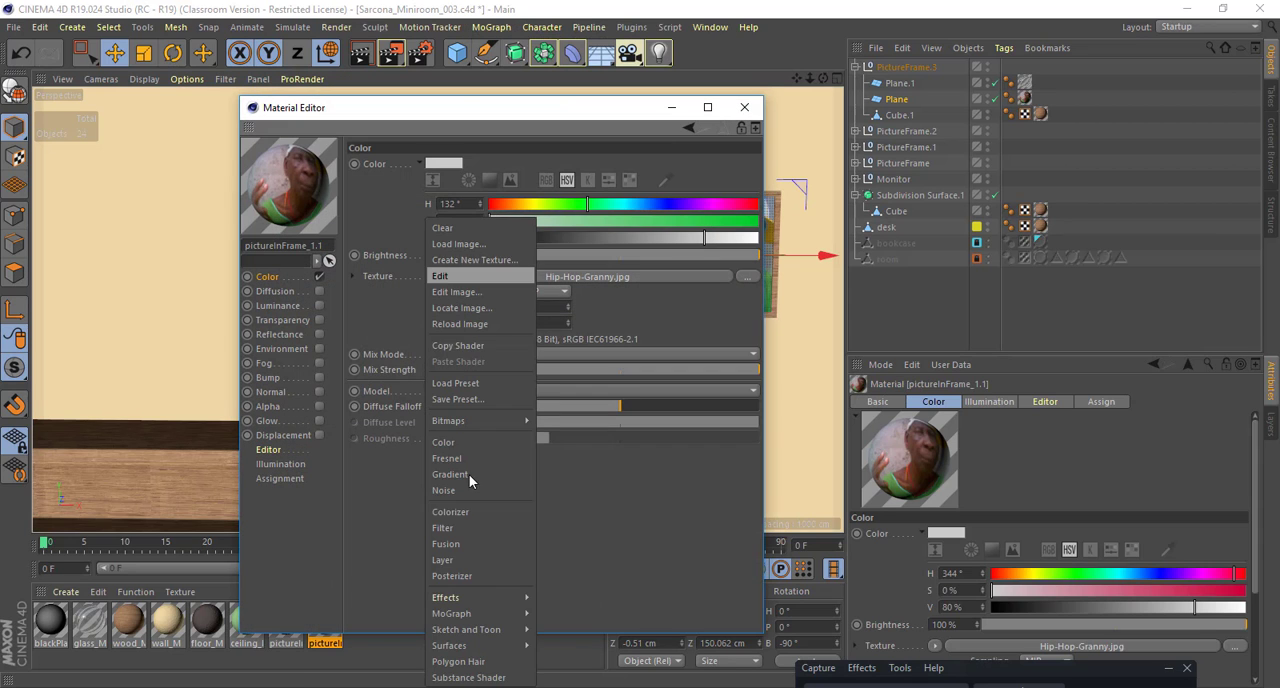
pyautogui.click(683, 539)
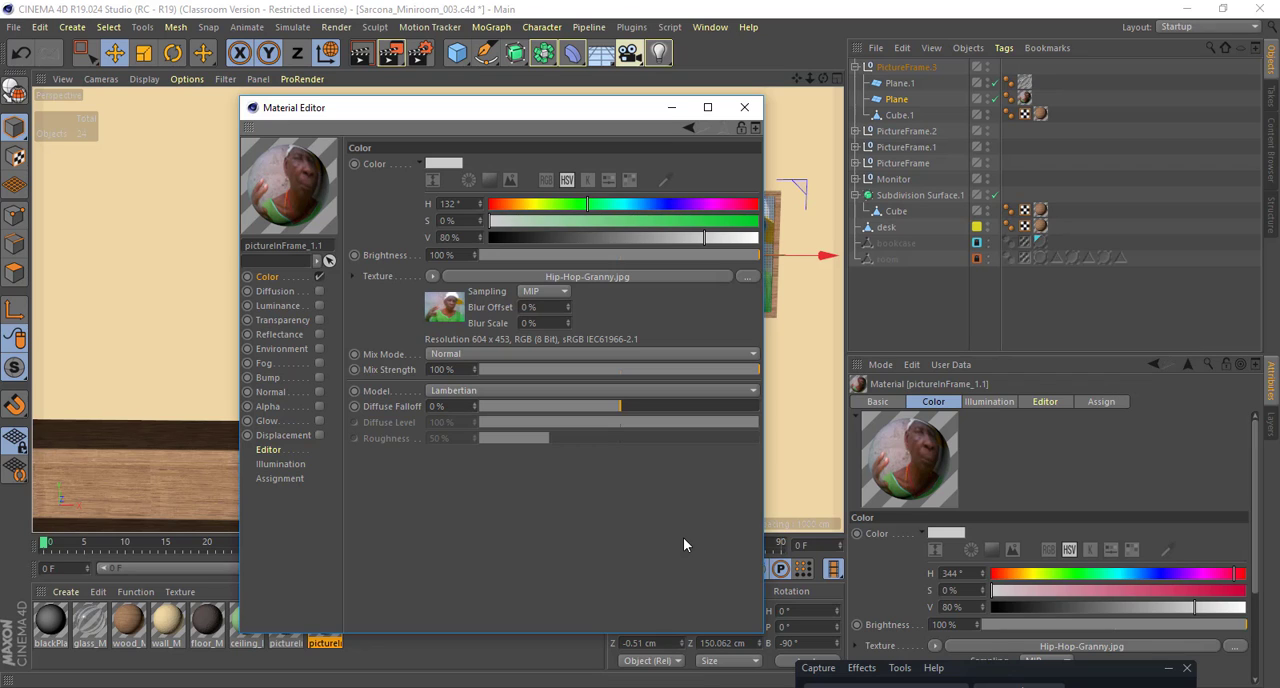
pyautogui.click(744, 107)
# Step: Add a cone primitive beside the desk and raise it to a height position of about 712 cm
pyautogui.keyDown('alt'); pyautogui.moveTo(579, 331); pyautogui.dragTo(468, 330, button='middle'); pyautogui.keyUp('alt')
pyautogui.scroll(-4, 479, 321)
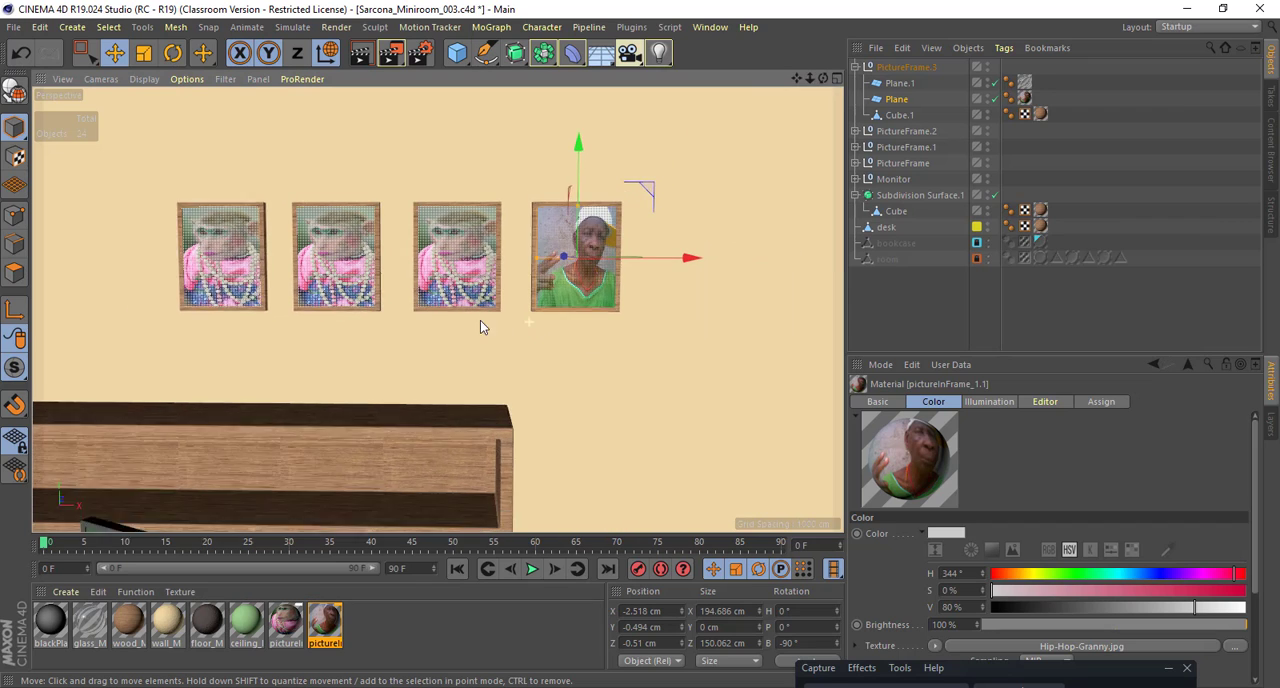
pyautogui.keyDown('alt'); pyautogui.moveTo(540, 304); pyautogui.dragTo(484, 281, button='middle'); pyautogui.keyUp('alt')
pyautogui.scroll(-4, 586, 274)
pyautogui.scroll(-6, 484, 281)
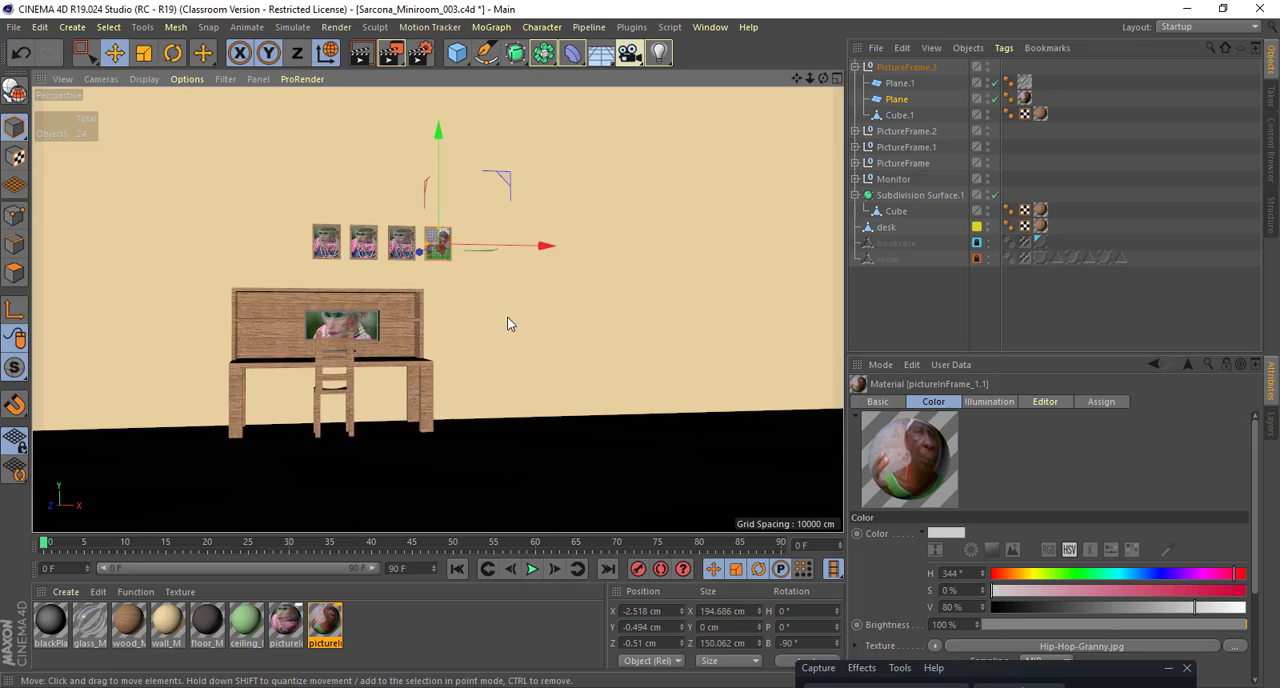
pyautogui.click(457, 53)
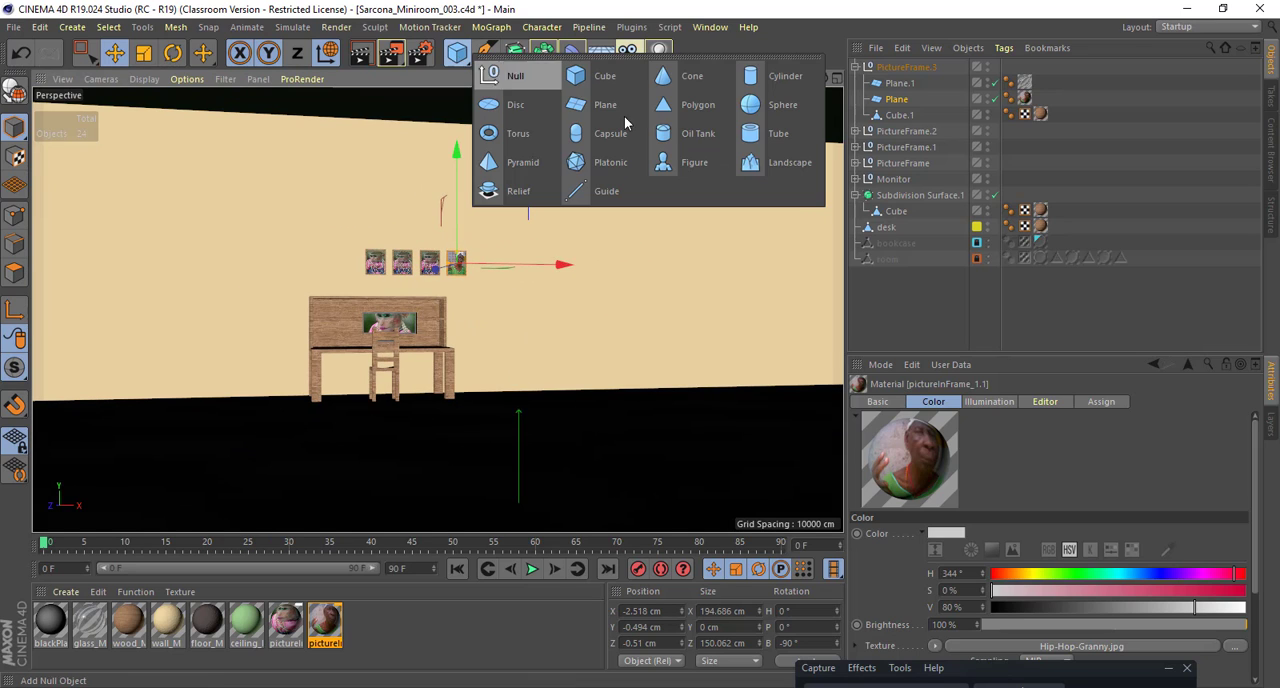
pyautogui.click(678, 84)
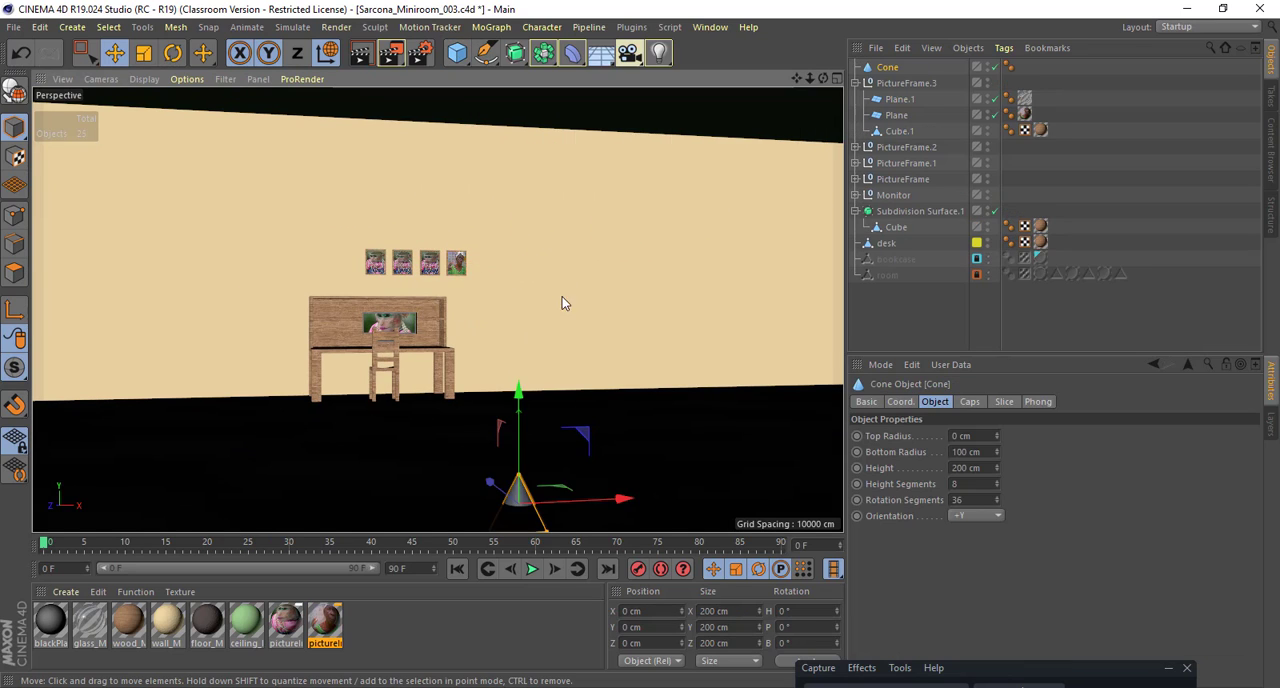
pyautogui.keyDown('alt'); pyautogui.moveTo(563, 303); pyautogui.dragTo(576, 312); pyautogui.keyUp('alt')
pyautogui.moveTo(520, 430); pyautogui.dragTo(540, 220)
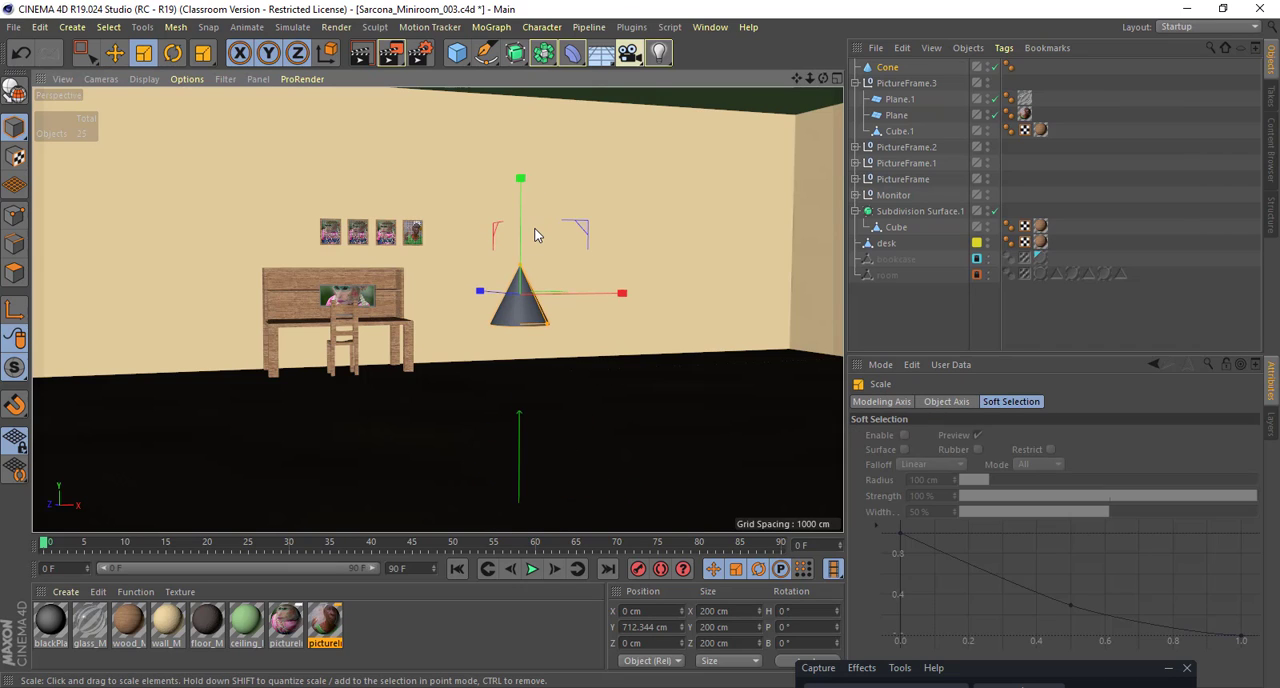
# Step: Turn the cone upside down with a 180° pitch rotation and flatten its height to about 93 cm
pyautogui.press('r')
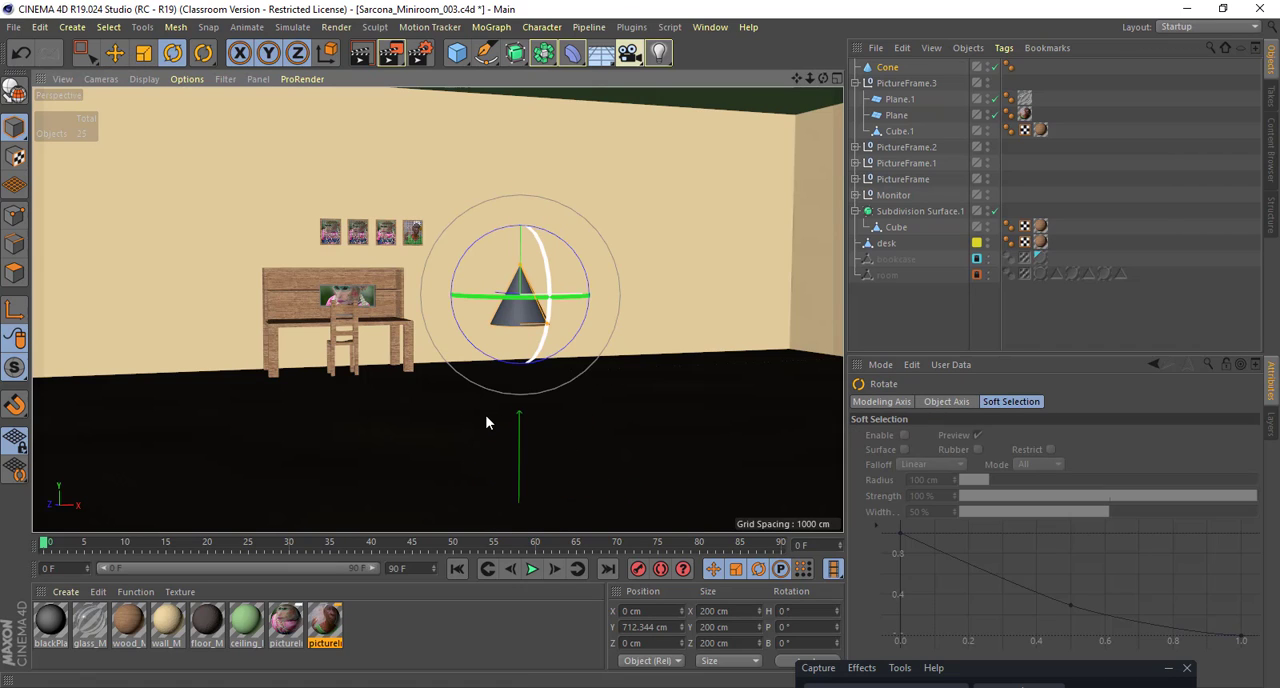
pyautogui.moveTo(486, 423)
pyautogui.mouseDown()
pyautogui.moveTo(463, 420)
pyautogui.moveTo(470, 410)
pyautogui.mouseUp()
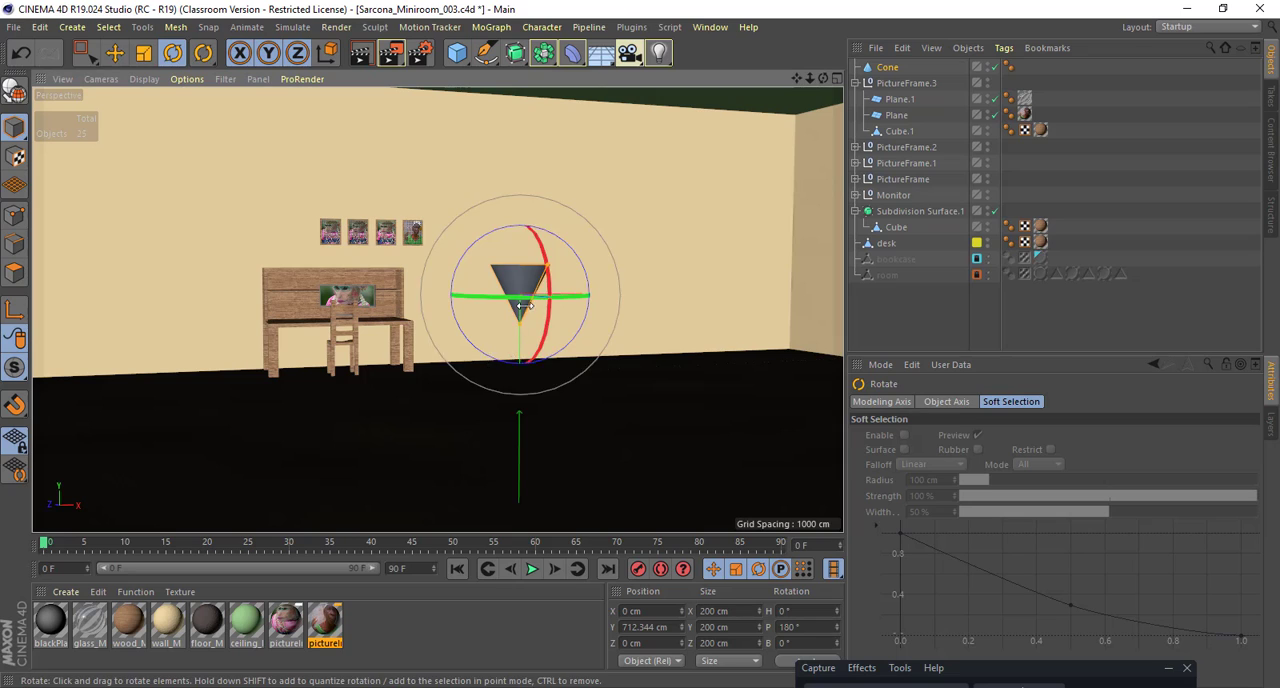
pyautogui.press('t')
pyautogui.keyDown('alt'); pyautogui.moveTo(499, 264); pyautogui.dragTo(519, 318); pyautogui.keyUp('alt')
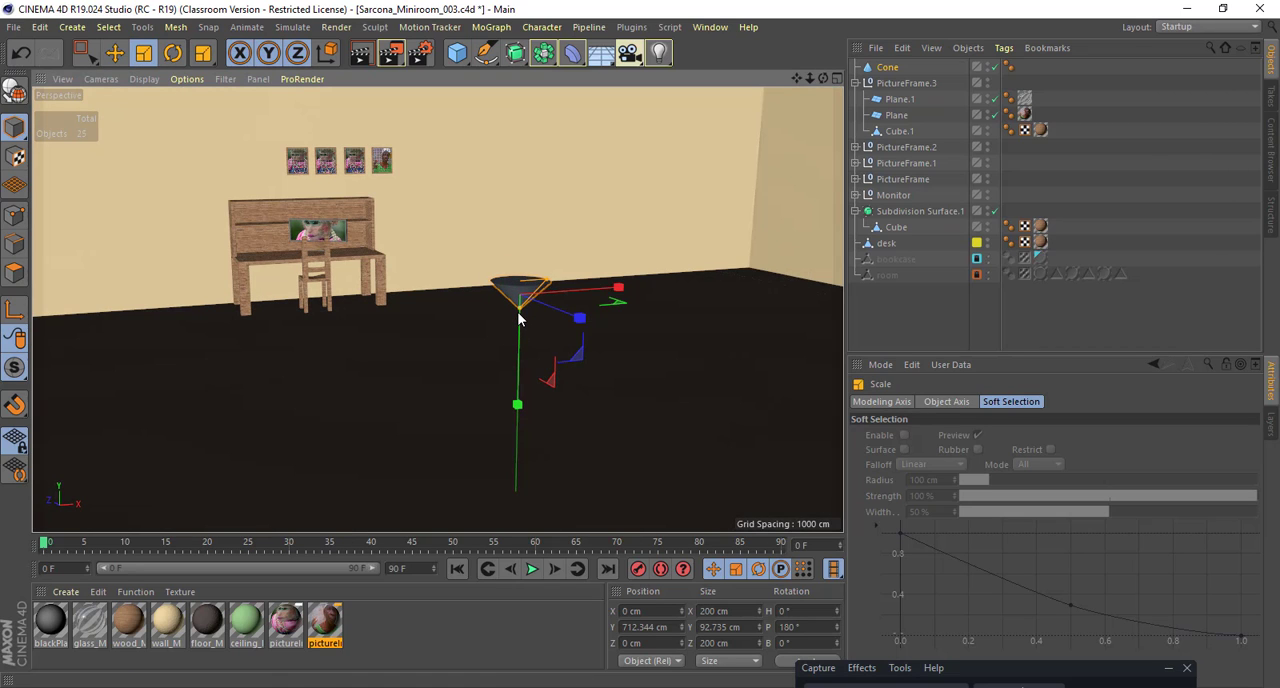
# Step: Add a cylinder primitive and raise it to about 552 cm so that it sits just under the inverted cone
pyautogui.scroll(6, 591, 311)
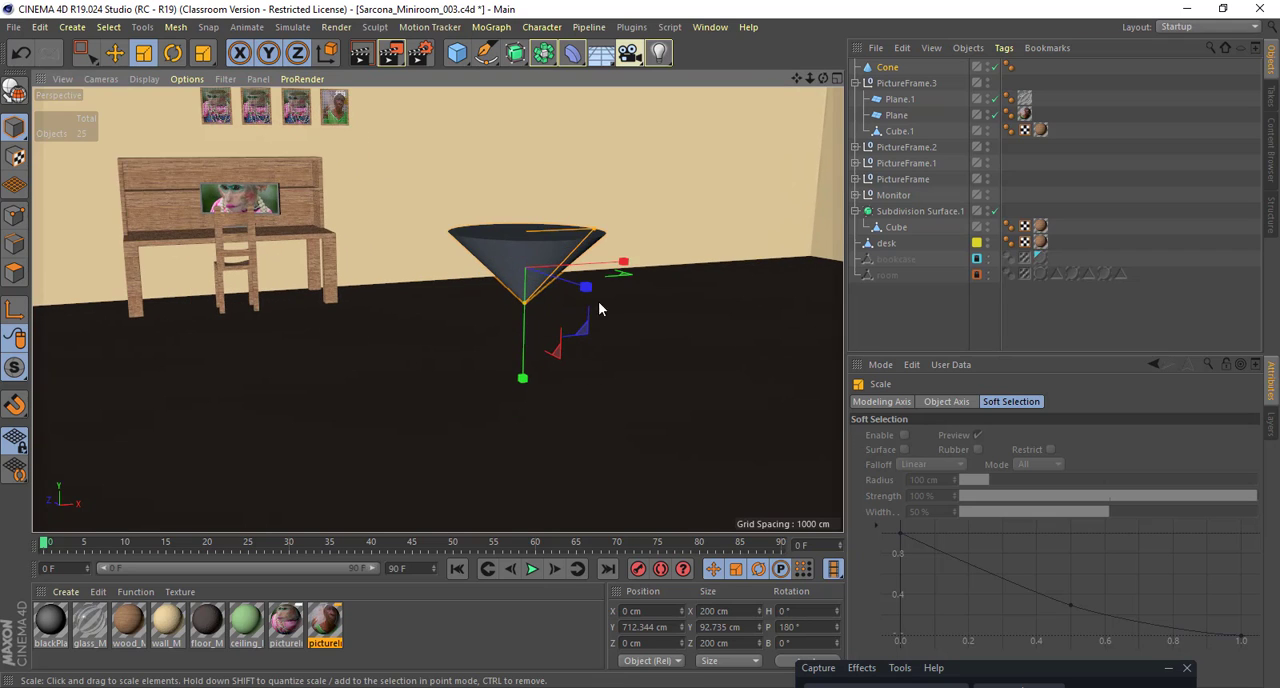
pyautogui.keyDown('alt'); pyautogui.moveTo(553, 271); pyautogui.dragTo(582, 260); pyautogui.keyUp('alt')
pyautogui.click(456, 53)
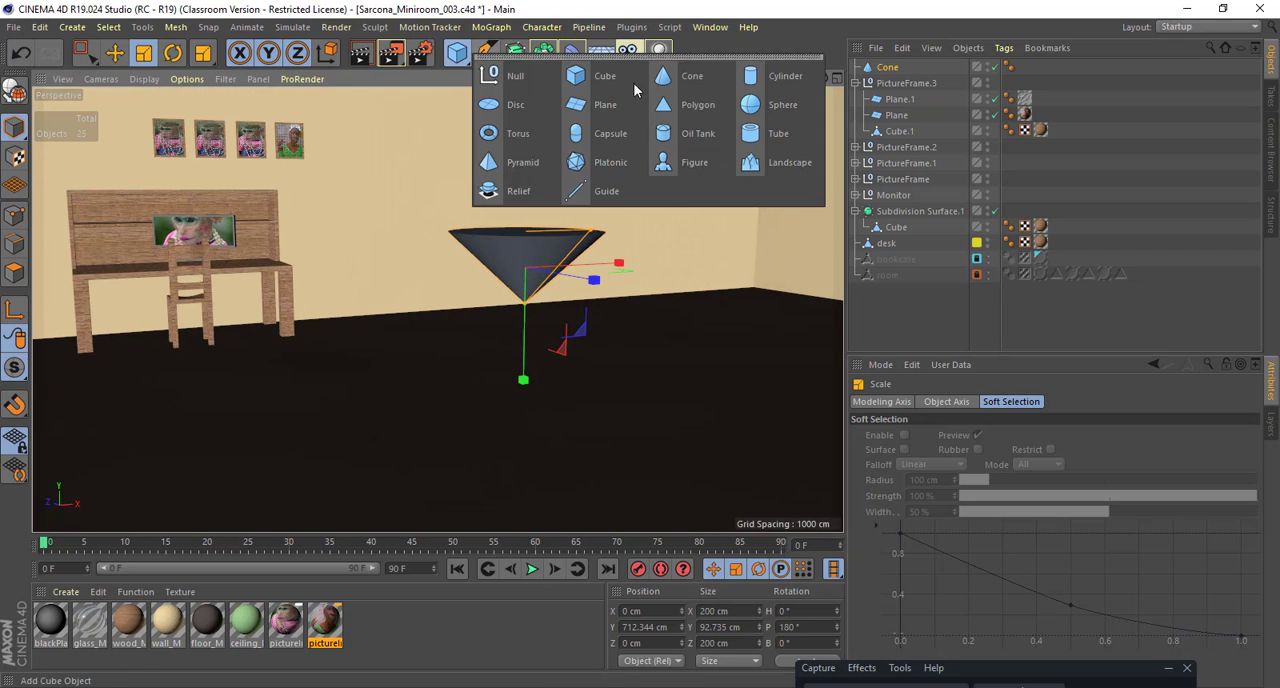
pyautogui.click(750, 84)
pyautogui.scroll(-4, 576, 258)
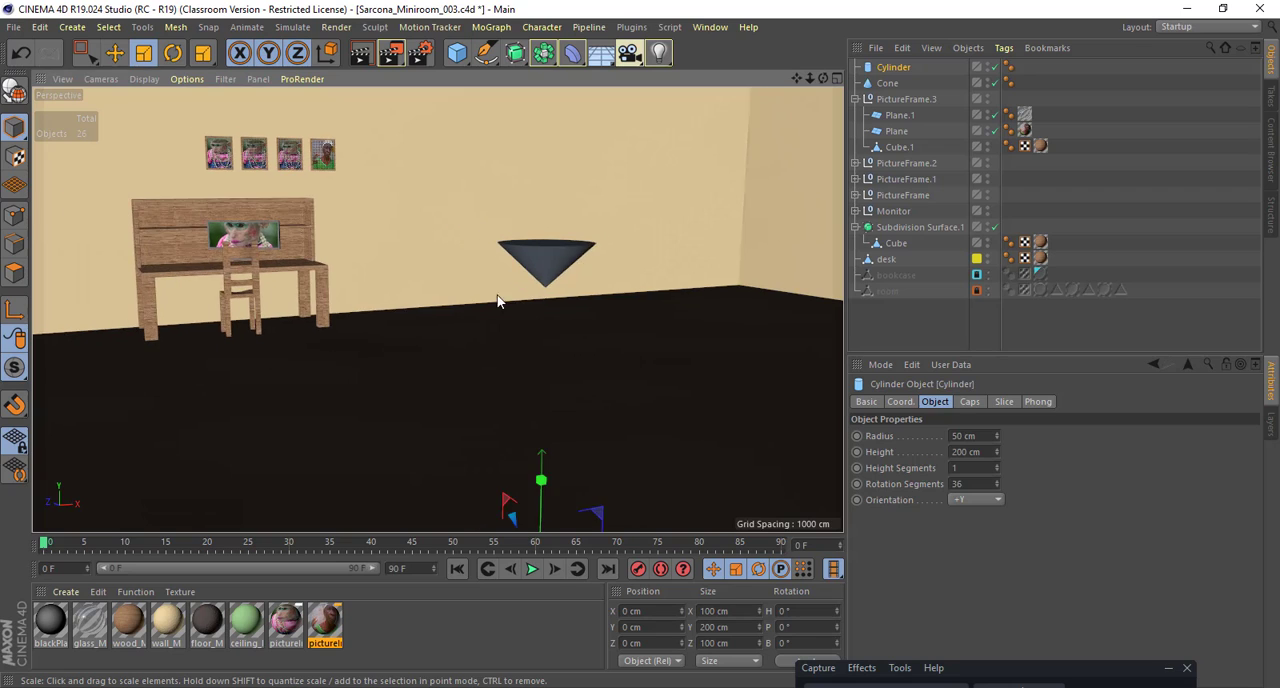
pyautogui.keyDown('alt'); pyautogui.moveTo(498, 296); pyautogui.dragTo(489, 188, button='middle'); pyautogui.keyUp('alt')
pyautogui.press('e')
pyautogui.moveTo(531, 376); pyautogui.dragTo(537, 130)
# Step: Stretch the cylinder to about 653 cm tall and lower it to about 400 cm so its upper end meets the cone
pyautogui.press('r')
pyautogui.press('t')
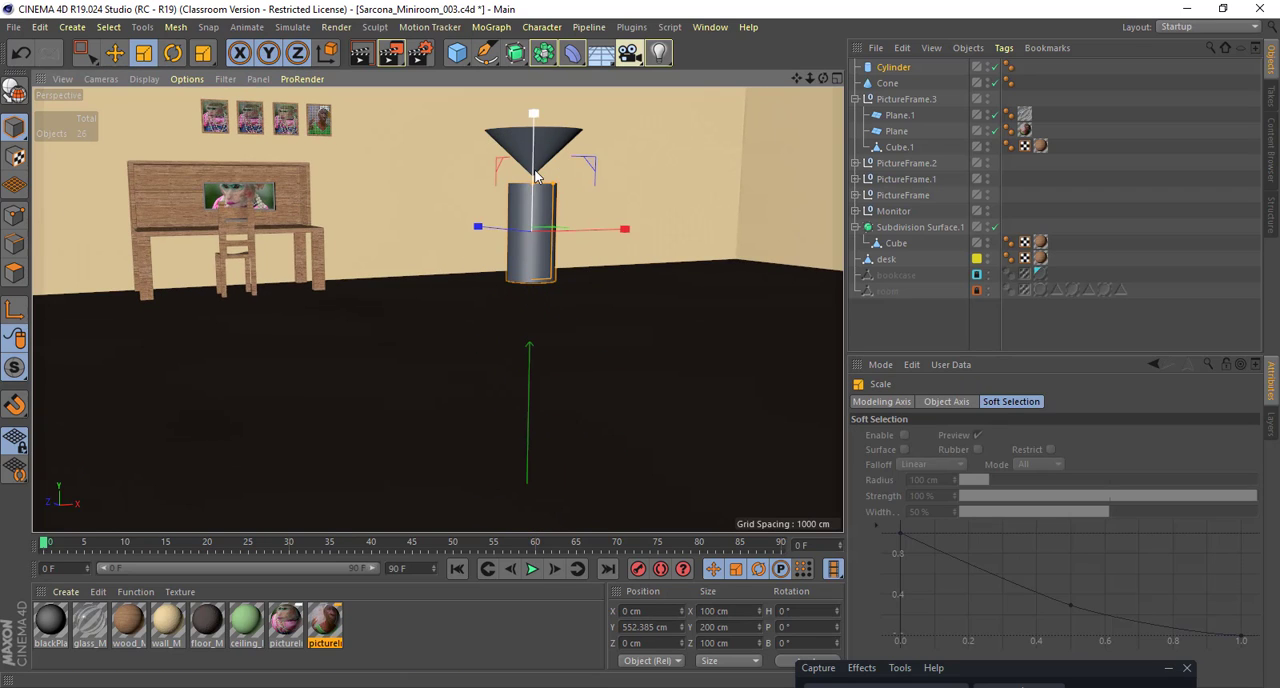
pyautogui.moveTo(533, 183); pyautogui.dragTo(534, 69)
pyautogui.press('w')
pyautogui.press('e')
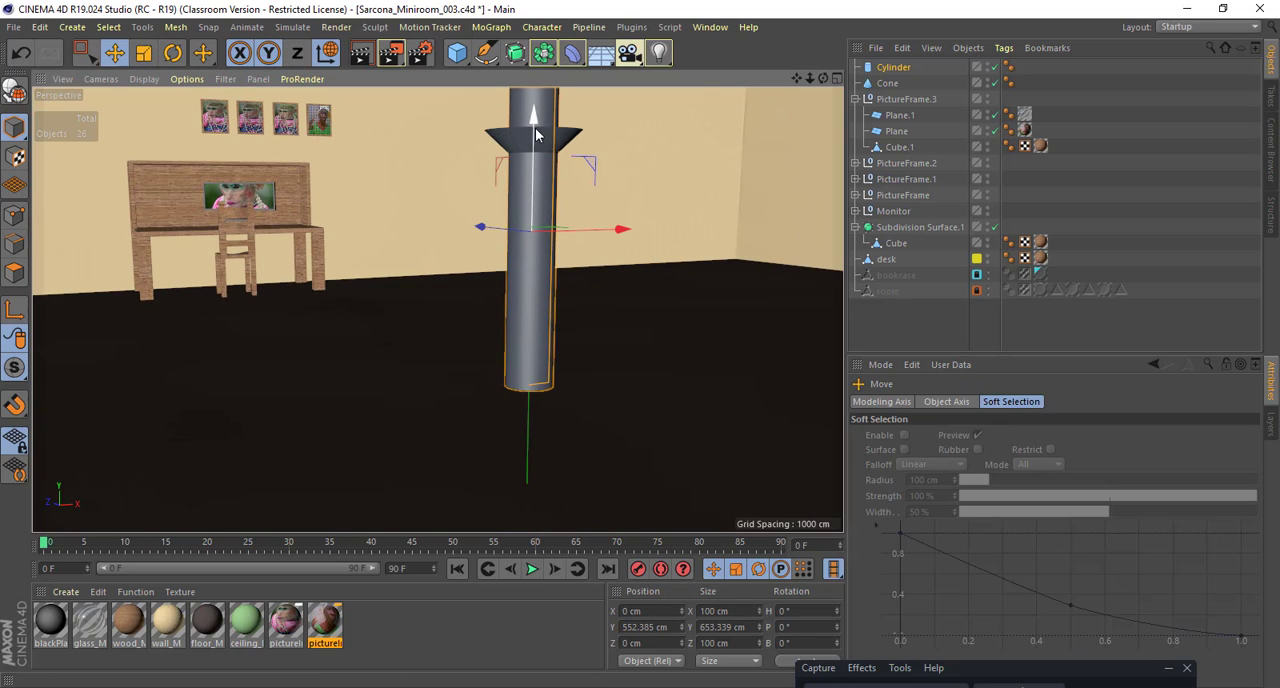
pyautogui.moveTo(536, 128); pyautogui.dragTo(543, 208)
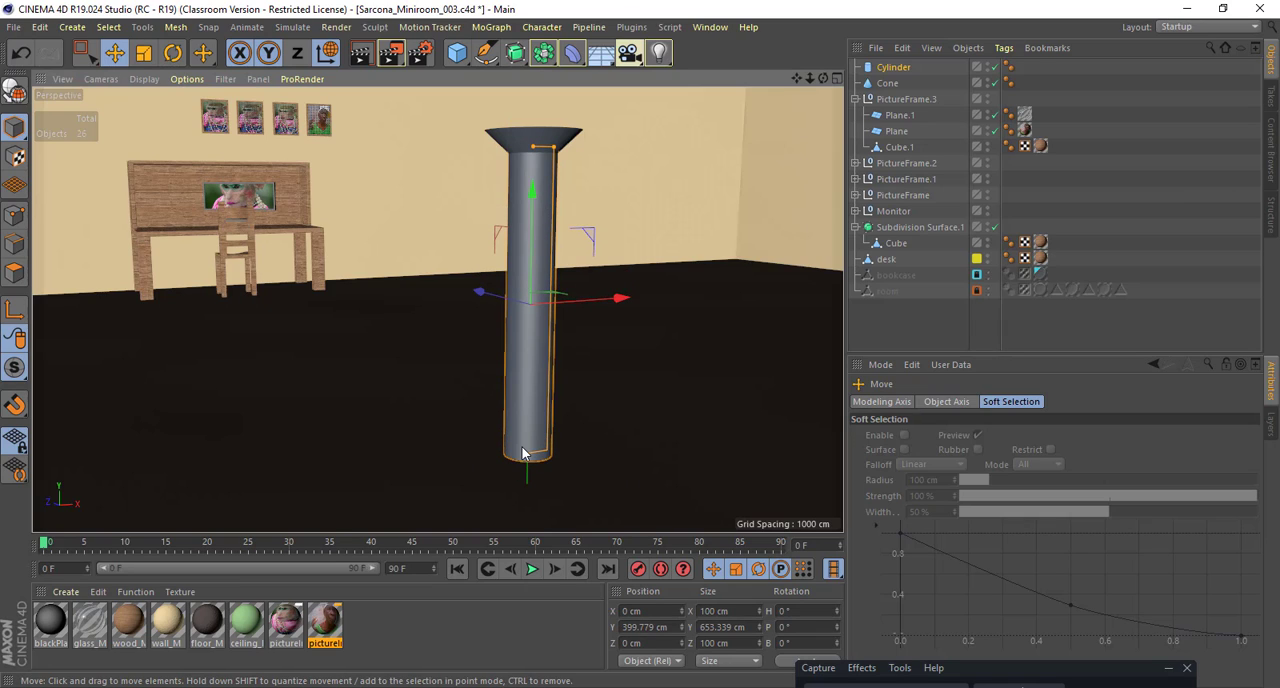